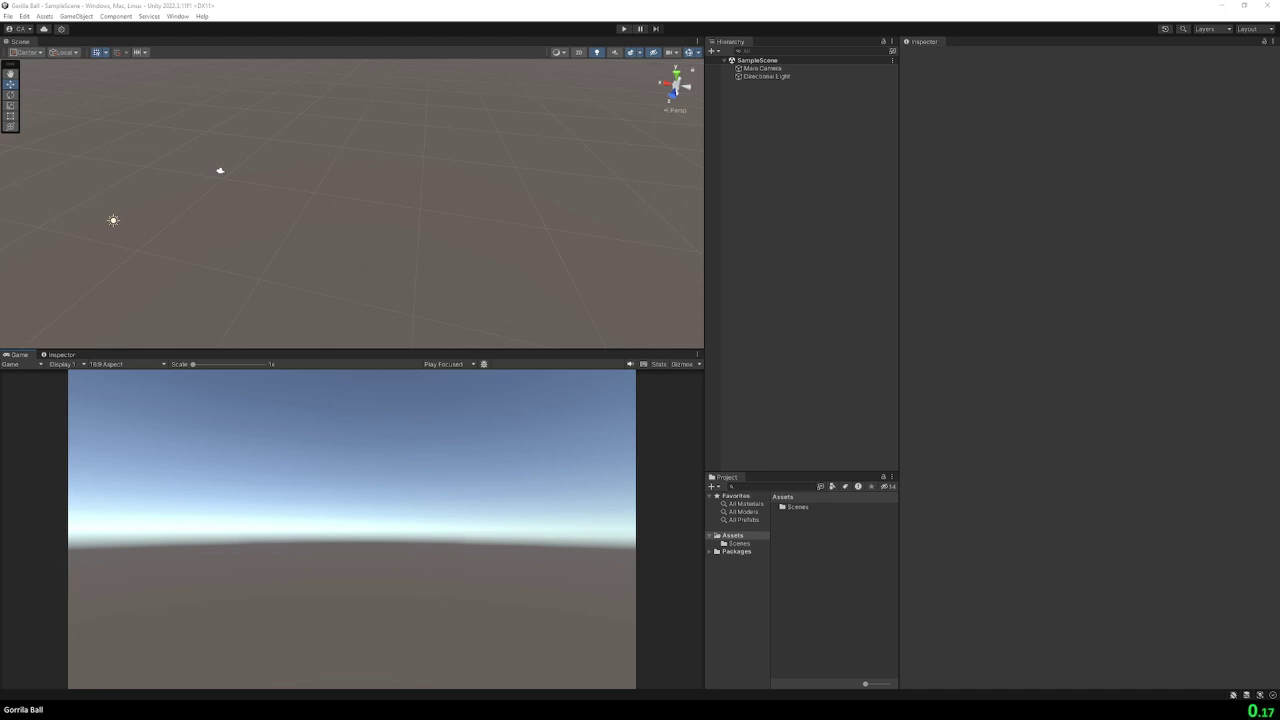
- Add a plane to the scene and rename it ground
right_click(767, 176)
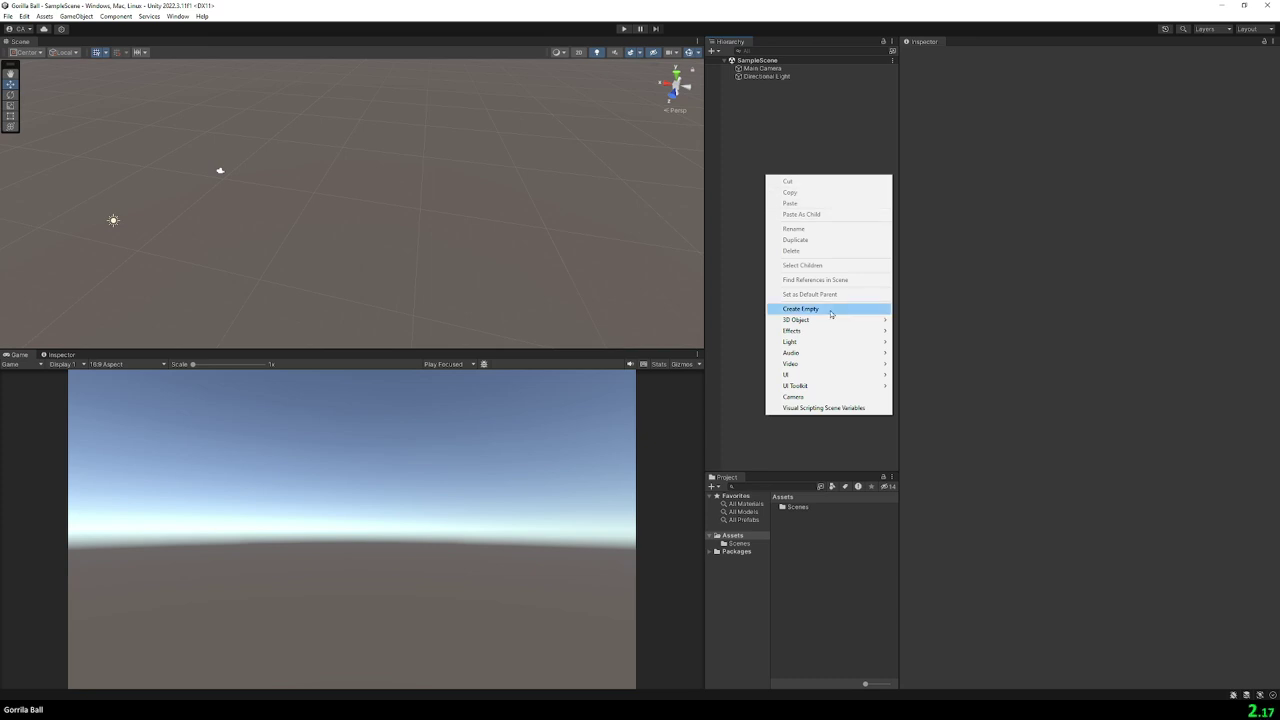
mouse_move(827, 321)
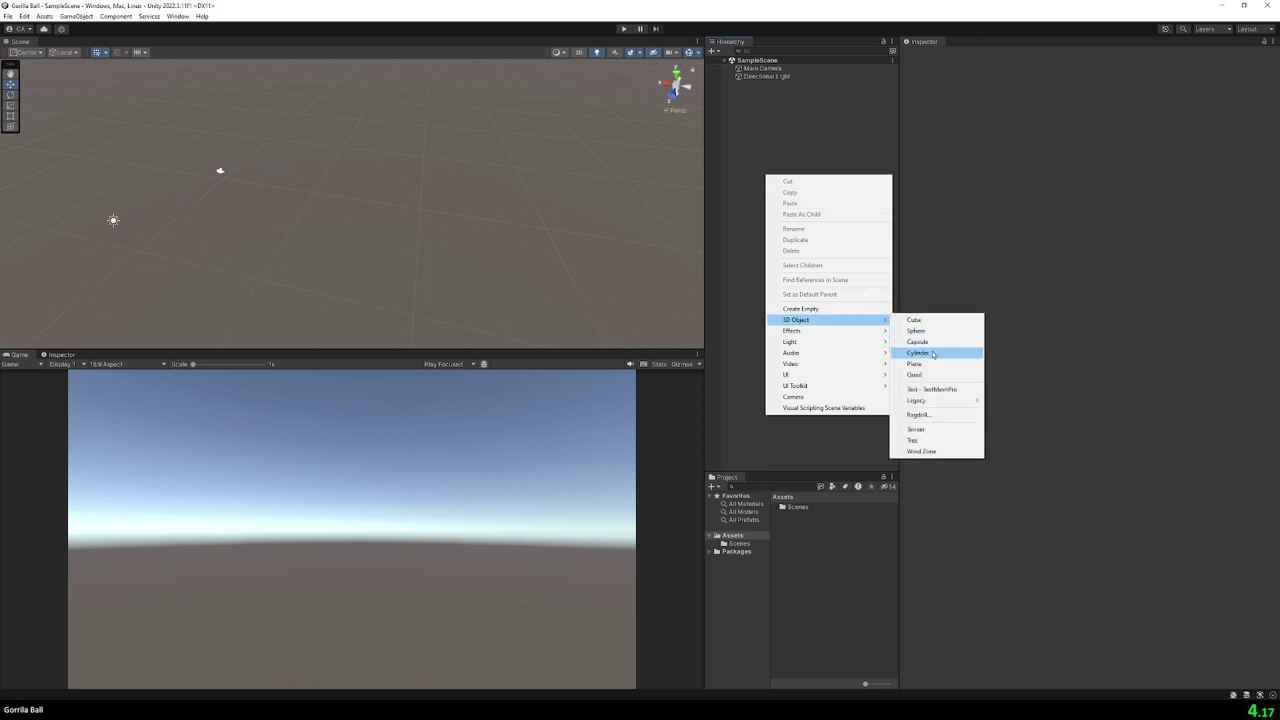
click(914, 363)
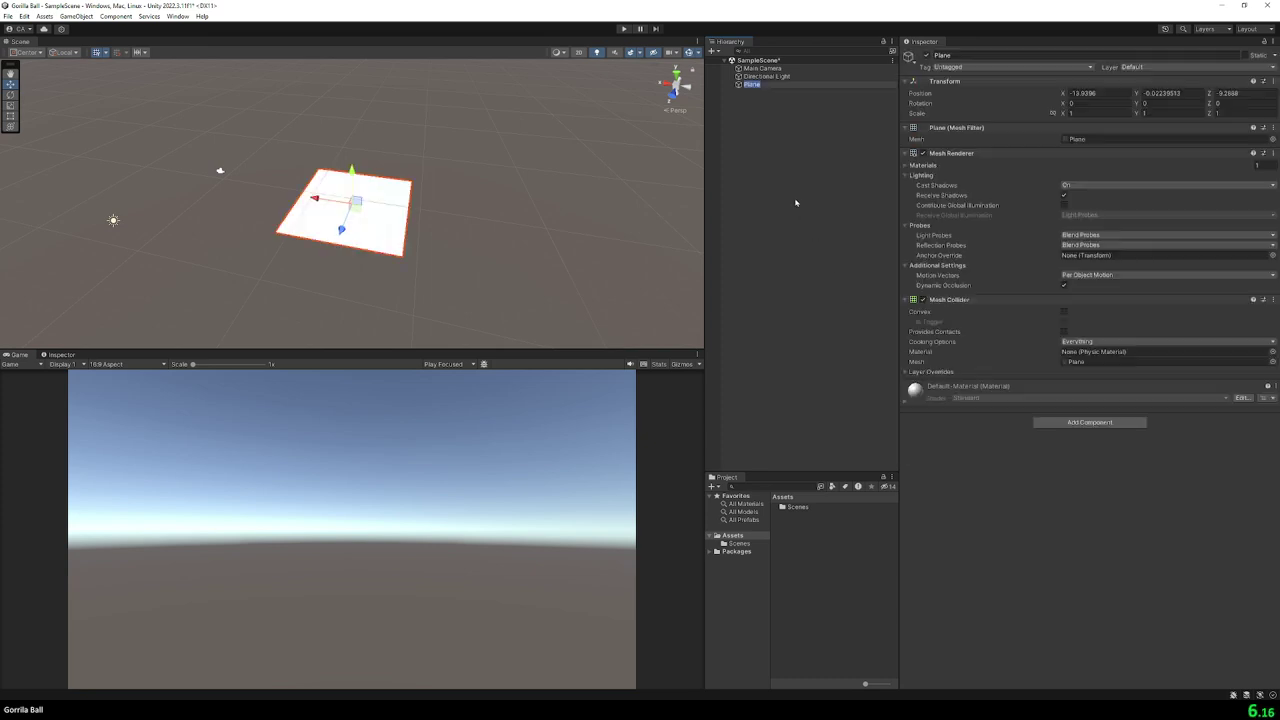
text(ground)
key(Return)
- Set the ground's Position to 0, 0, 0 in the Inspector
click(1095, 93)
text(0)
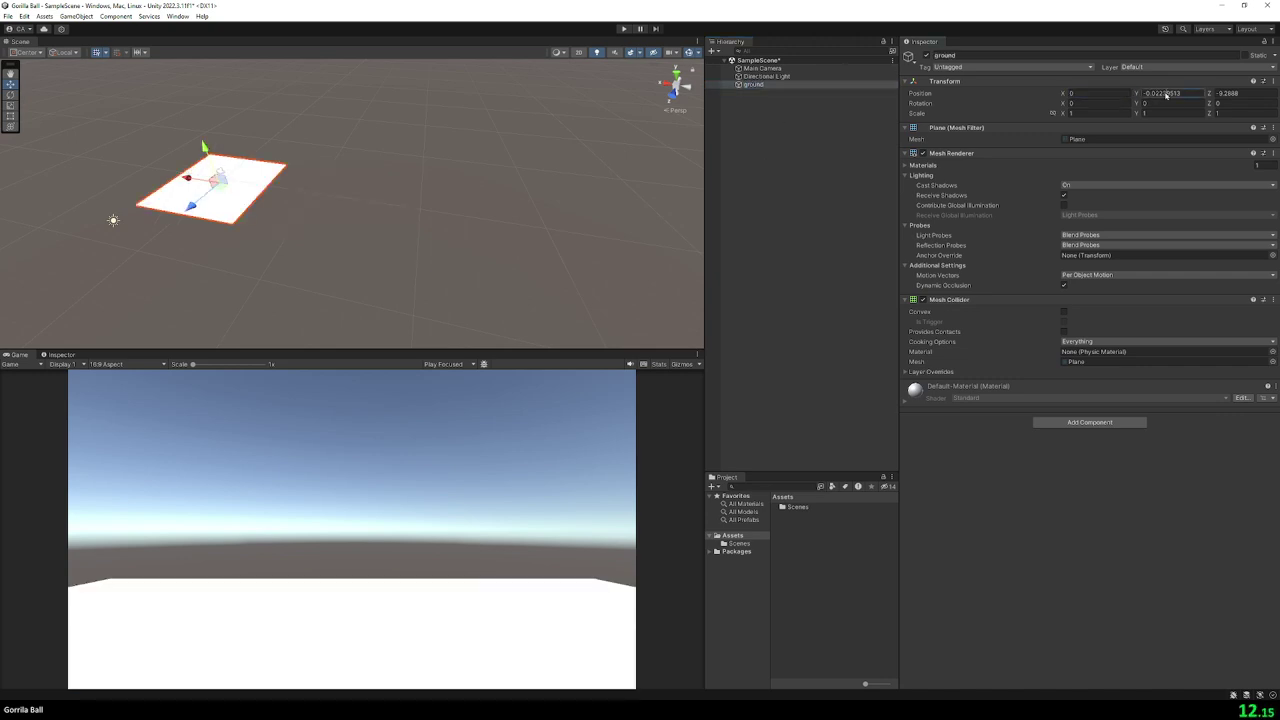
key(Tab)
text(0)
key(Tab)
text(0)
- Check the Main Camera and Directional Light, then reselect the ground plane
click(800, 68)
click(803, 77)
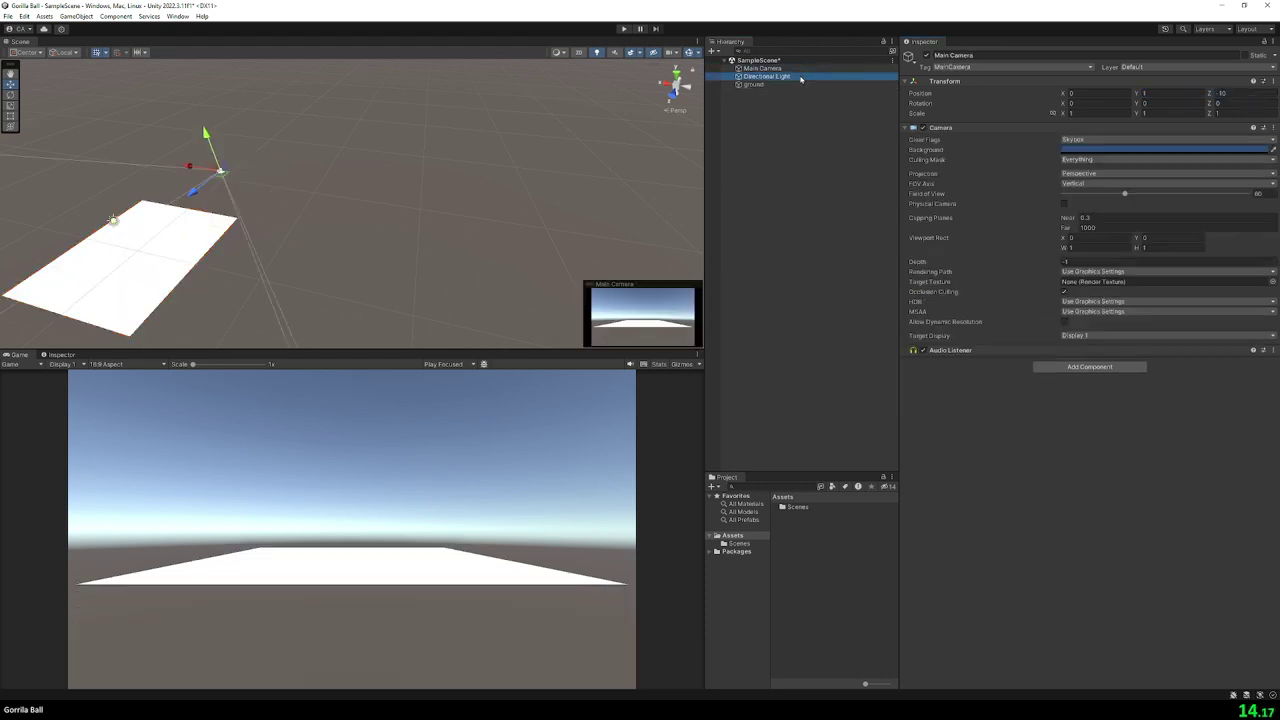
click(803, 85)
- Frame the ground, then add a sphere named GorillaBall
key(f)
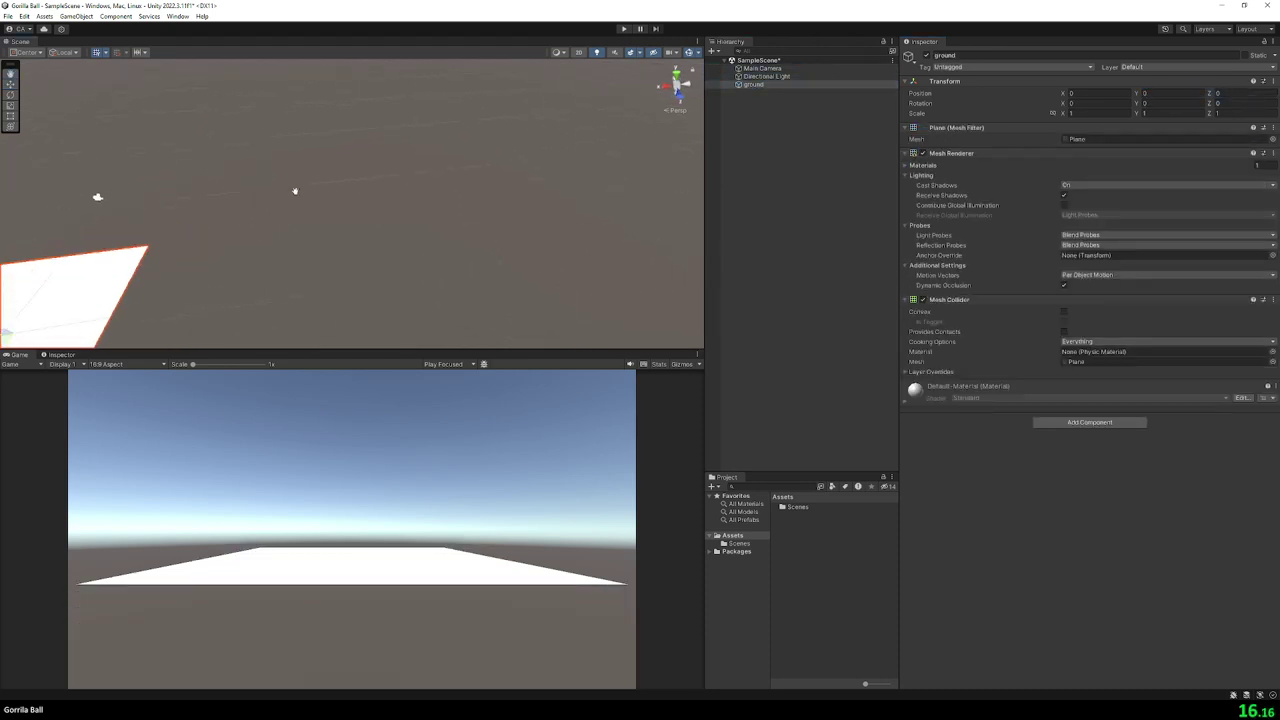
click(759, 143)
right_click(759, 143)
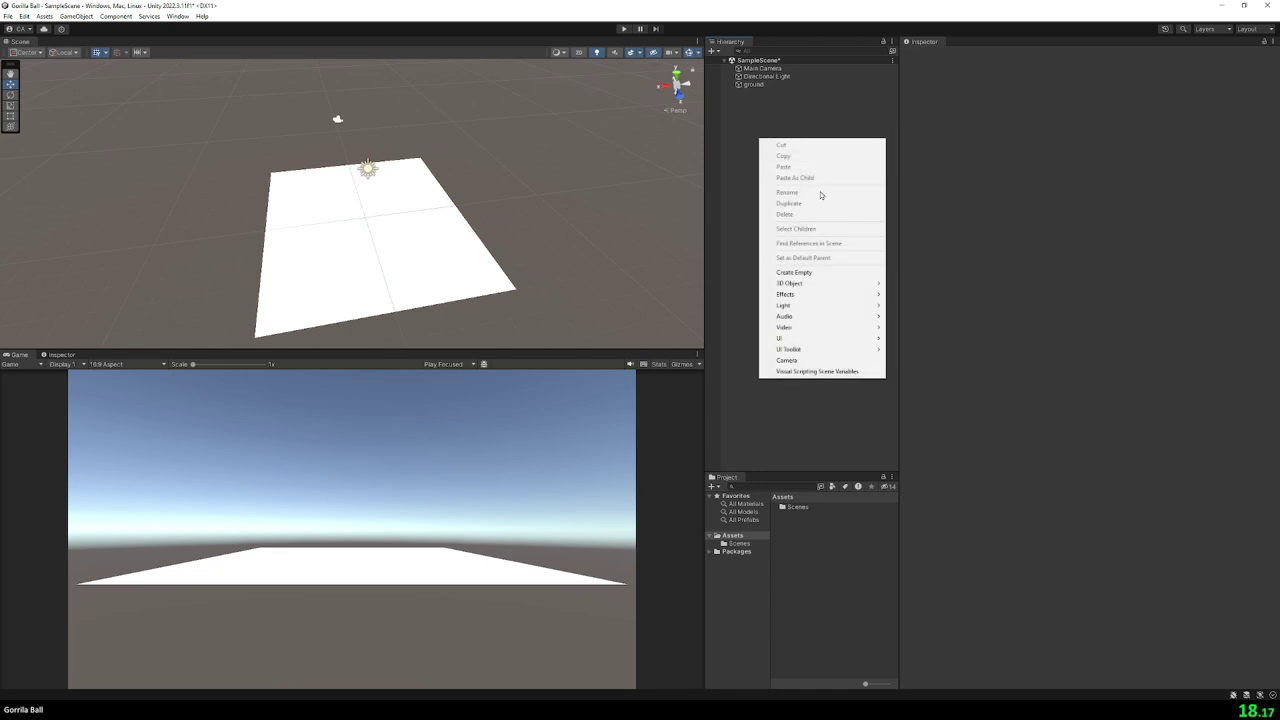
mouse_move(838, 285)
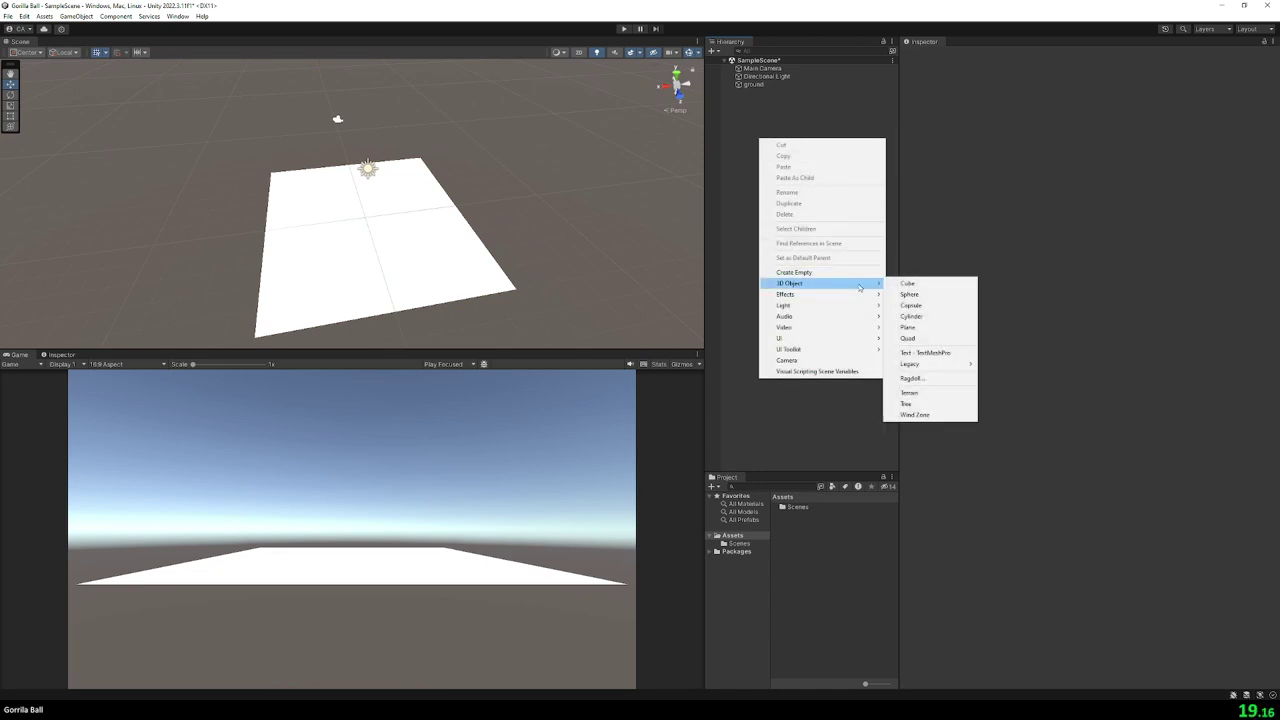
click(938, 296)
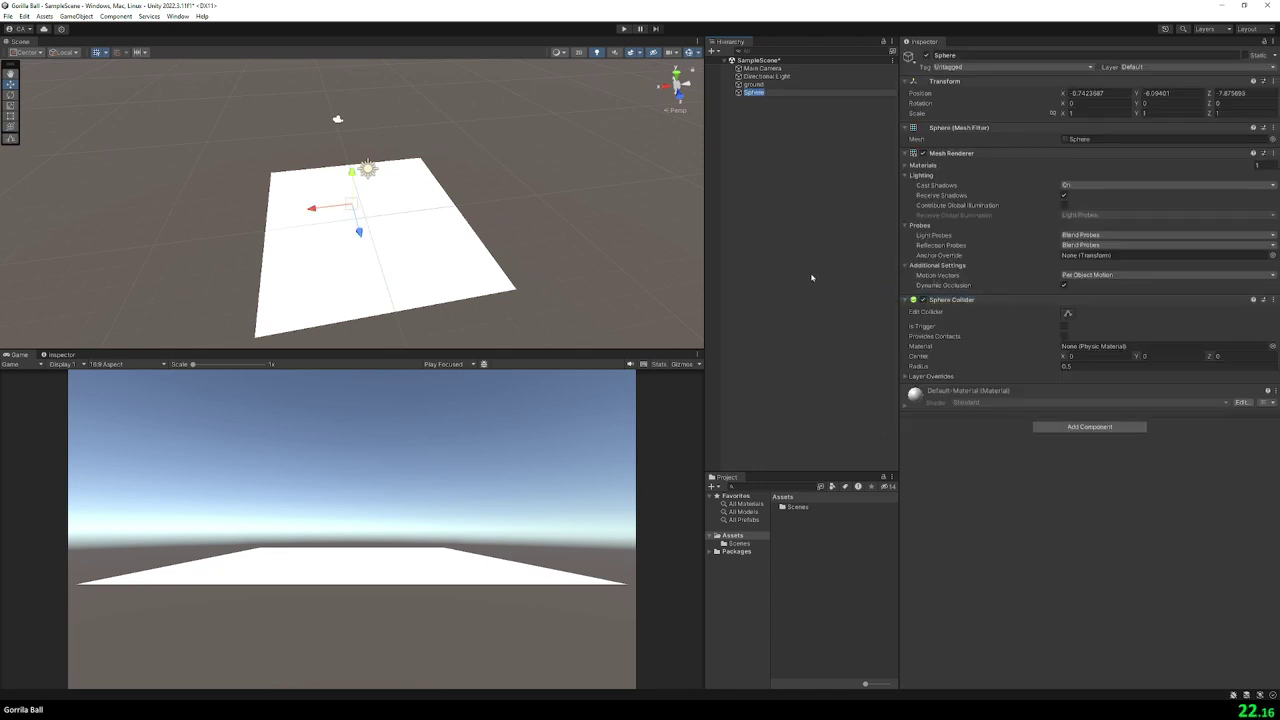
text(Bal)
text(Ball)
key(BackSpace)
key(BackSpace)
key(BackSpace)
key(BackSpace)
key(BackSpace)
key(BackSpace)
text(Go)
text(rilla)
key(Return)
- Zero GorillaBall's Position, then lift it just above the ground
click(1090, 93)
text(0)
key(Tab)
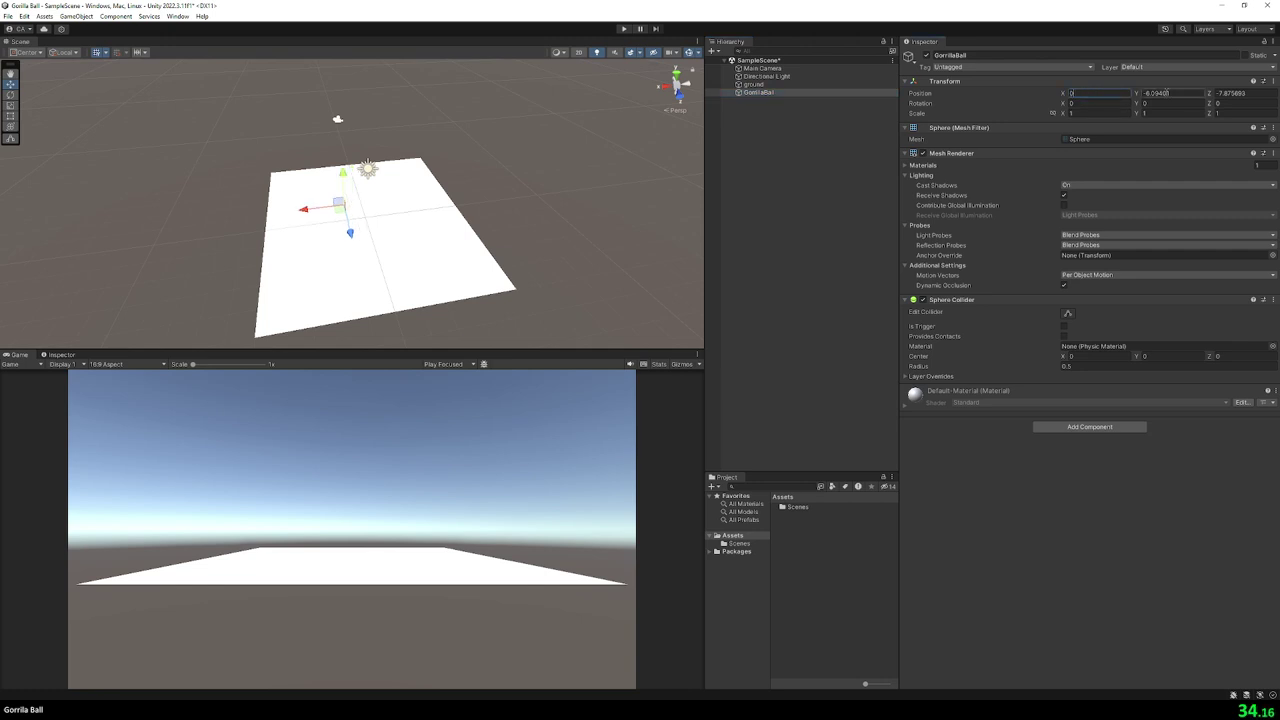
text(0)
key(Tab)
text(0)
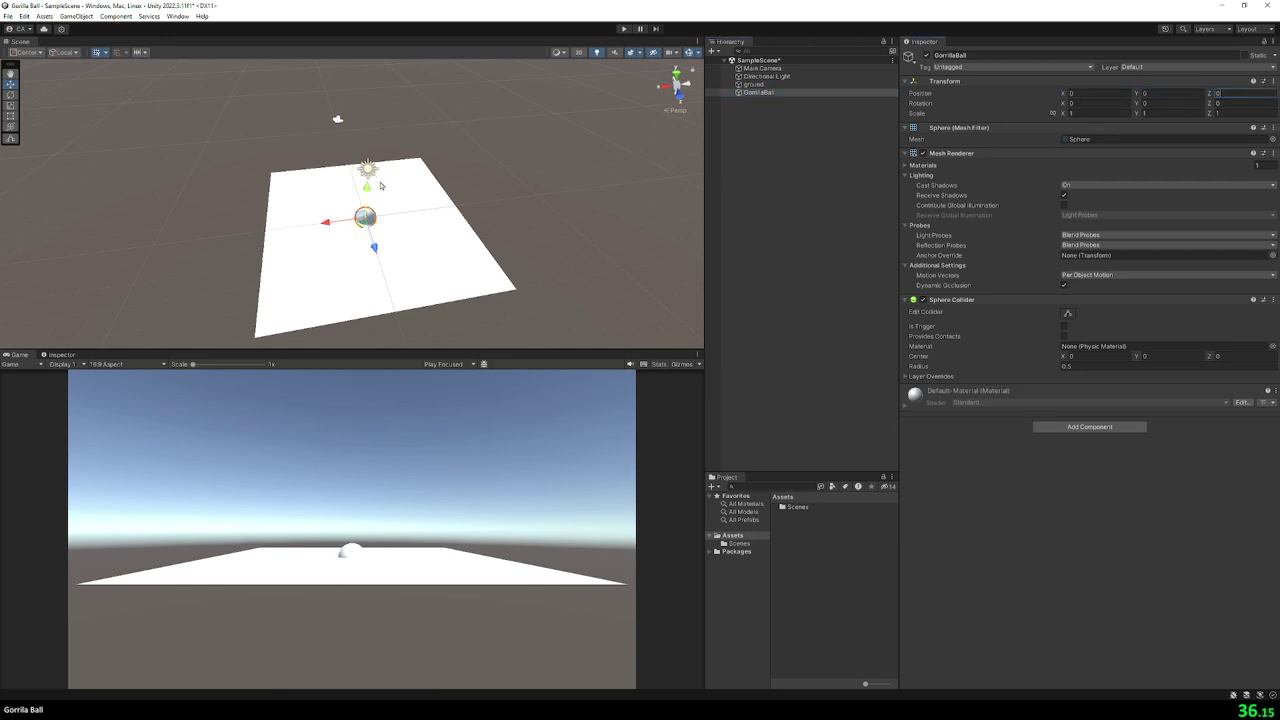
drag(367, 186, 370, 180)
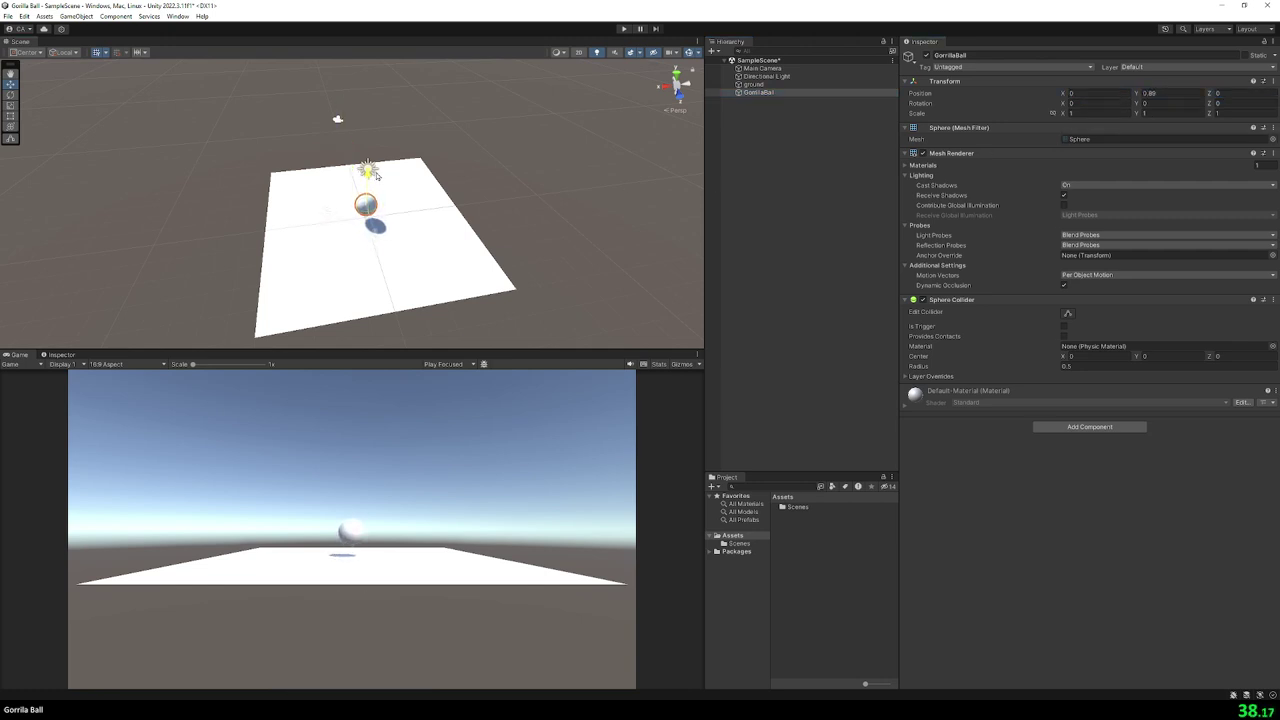
- Add a Rigidbody to the ball and play the scene to watch it fall
click(1086, 426)
text(rig)
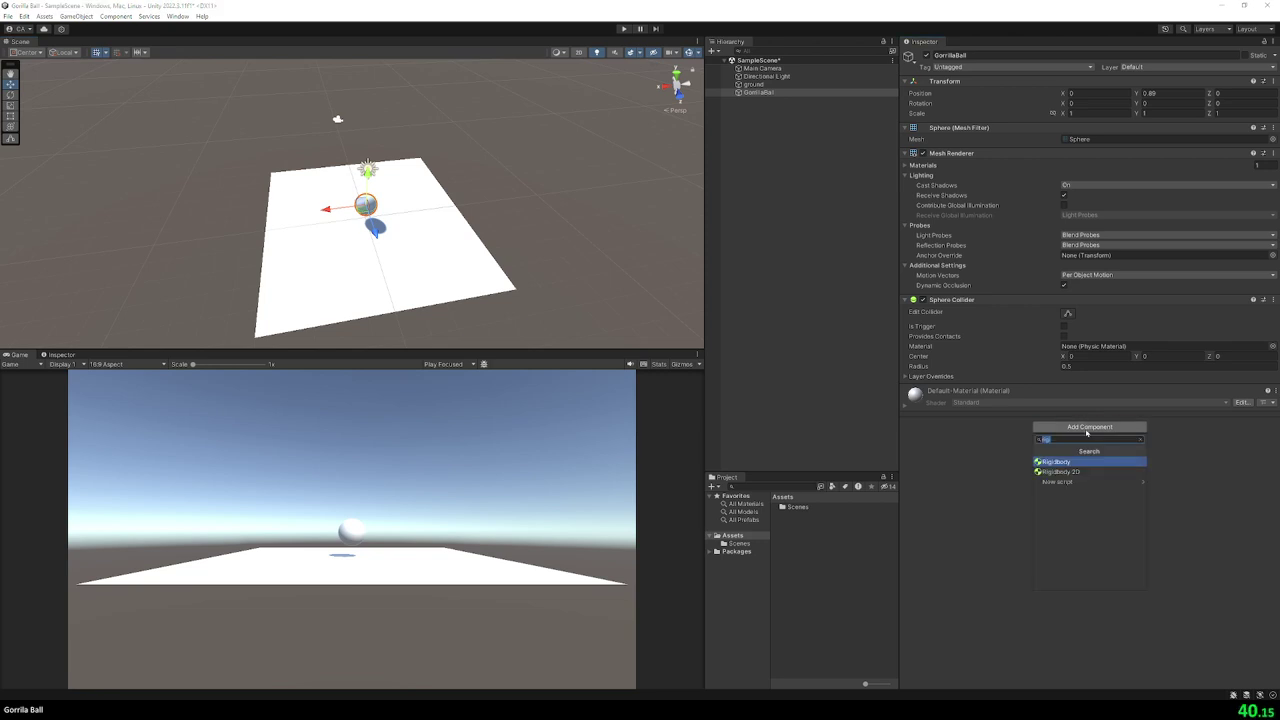
key(Return)
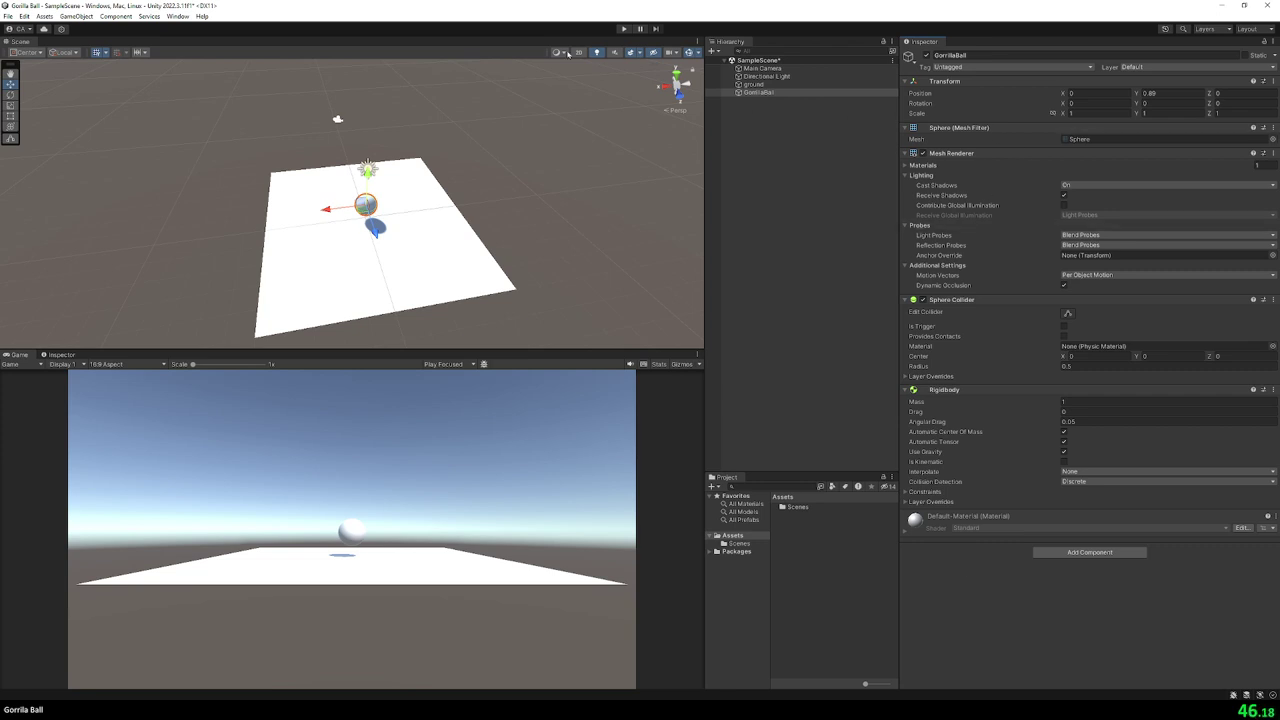
click(625, 29)
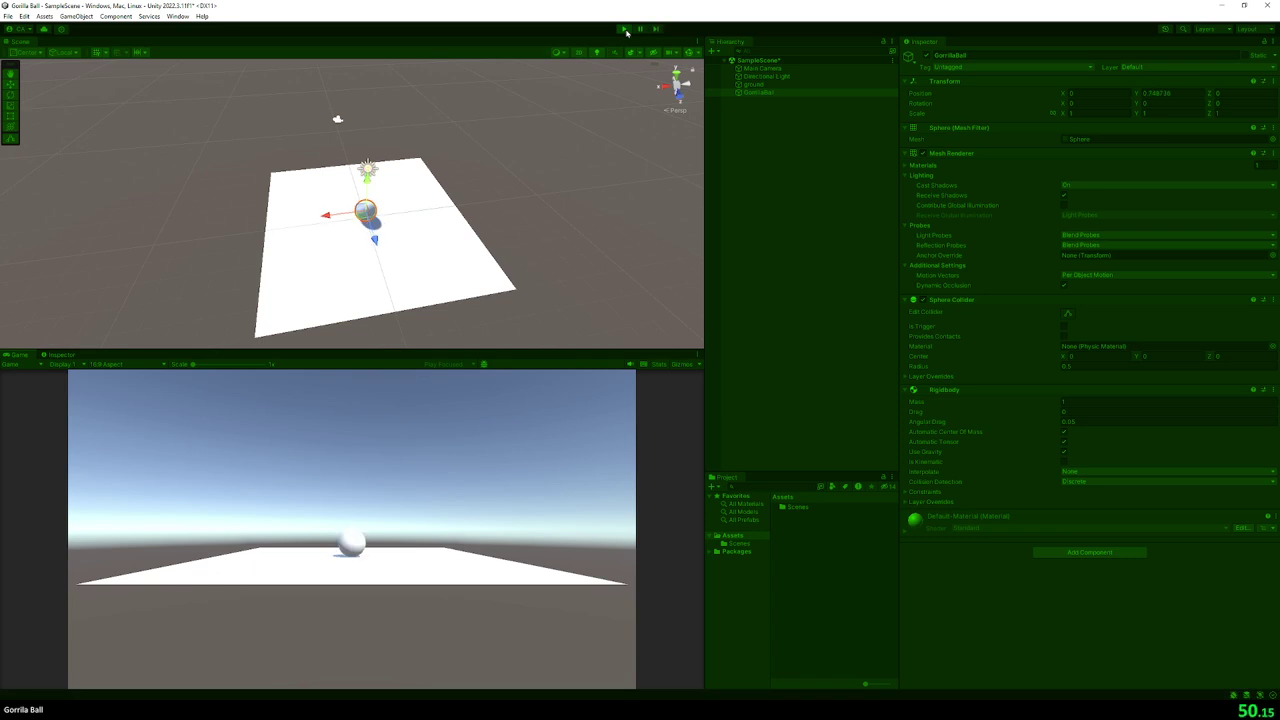
click(625, 29)
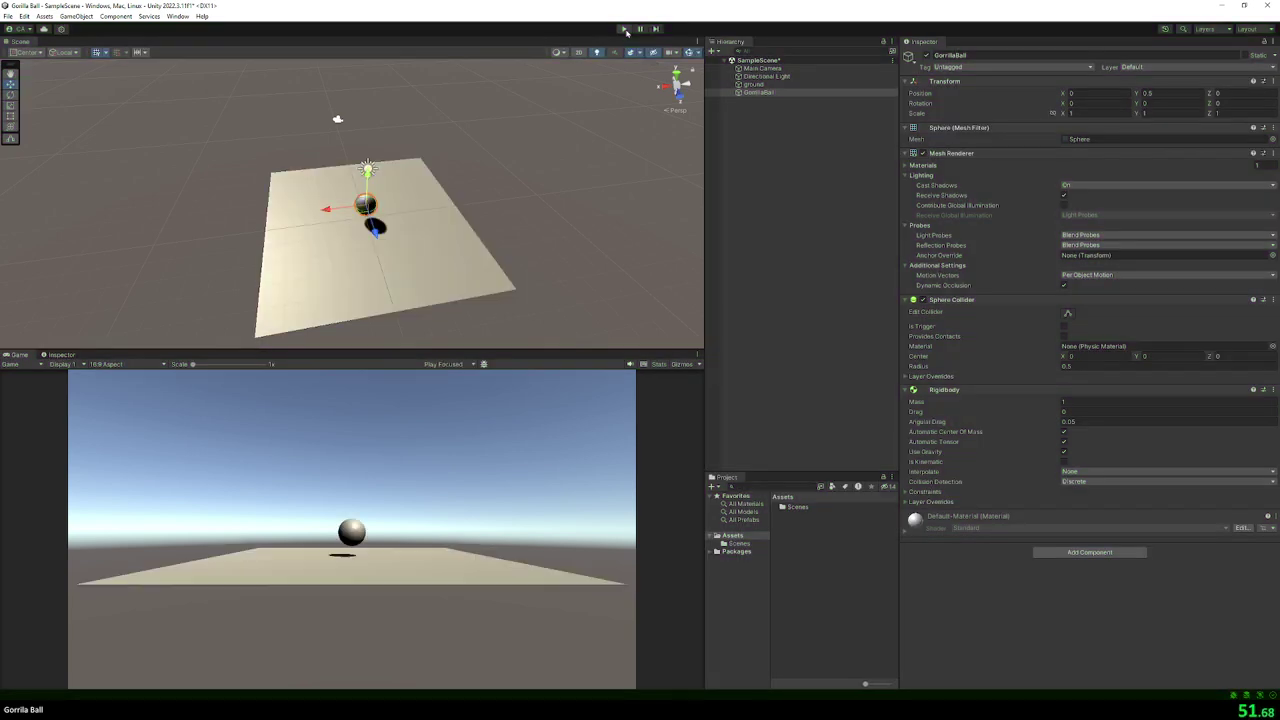
click(814, 249)
- Create a Standard material in the Assets folder named BallMat
click(815, 537)
right_click(815, 537)
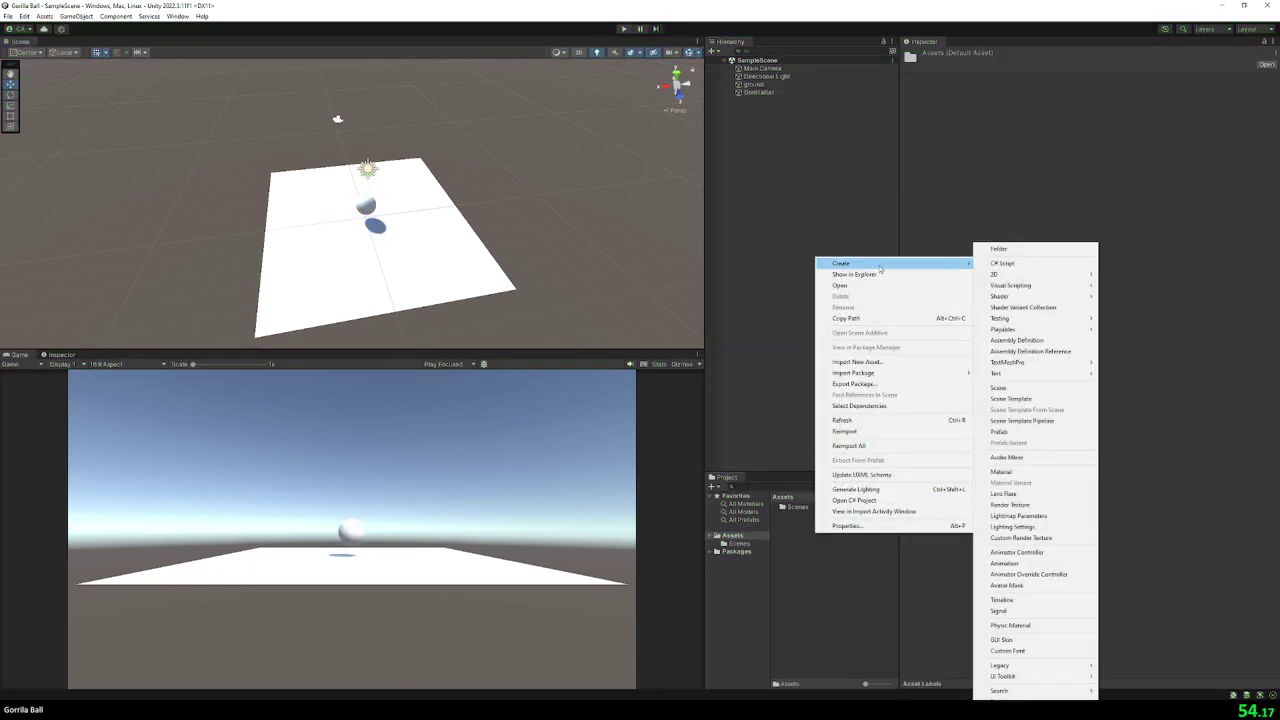
click(755, 99)
right_click(802, 577)
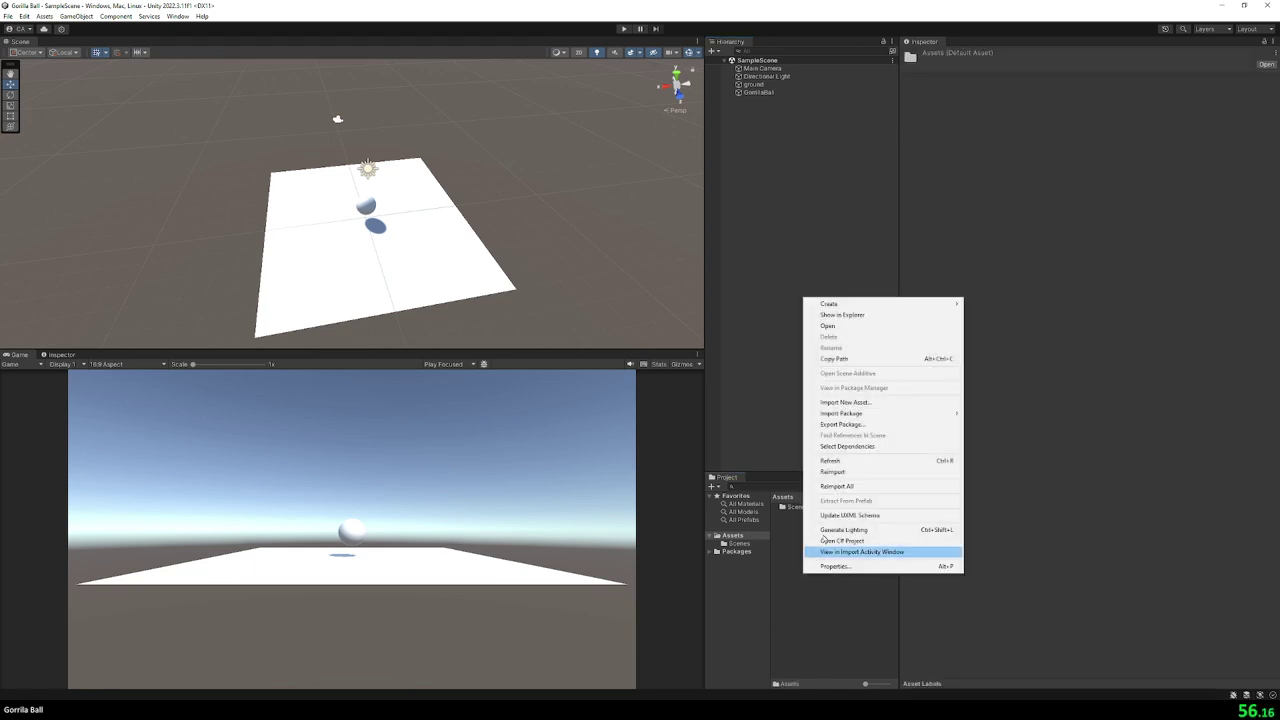
mouse_move(870, 305)
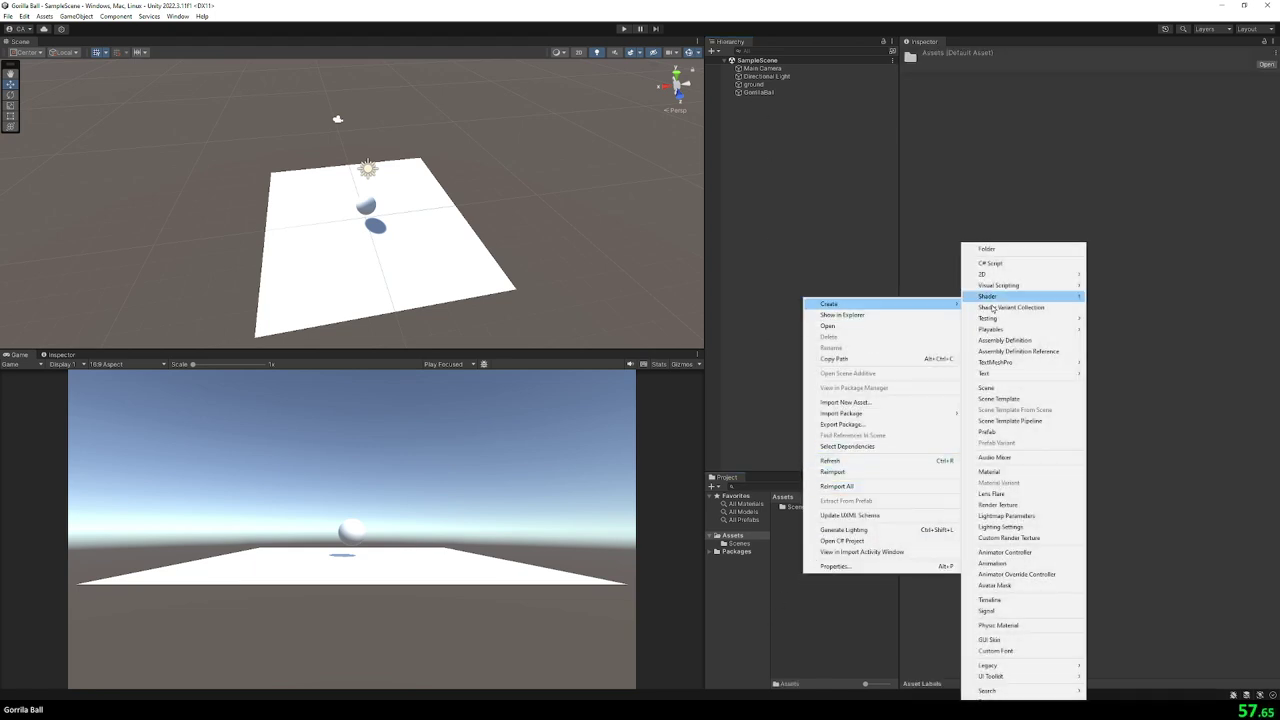
click(1012, 472)
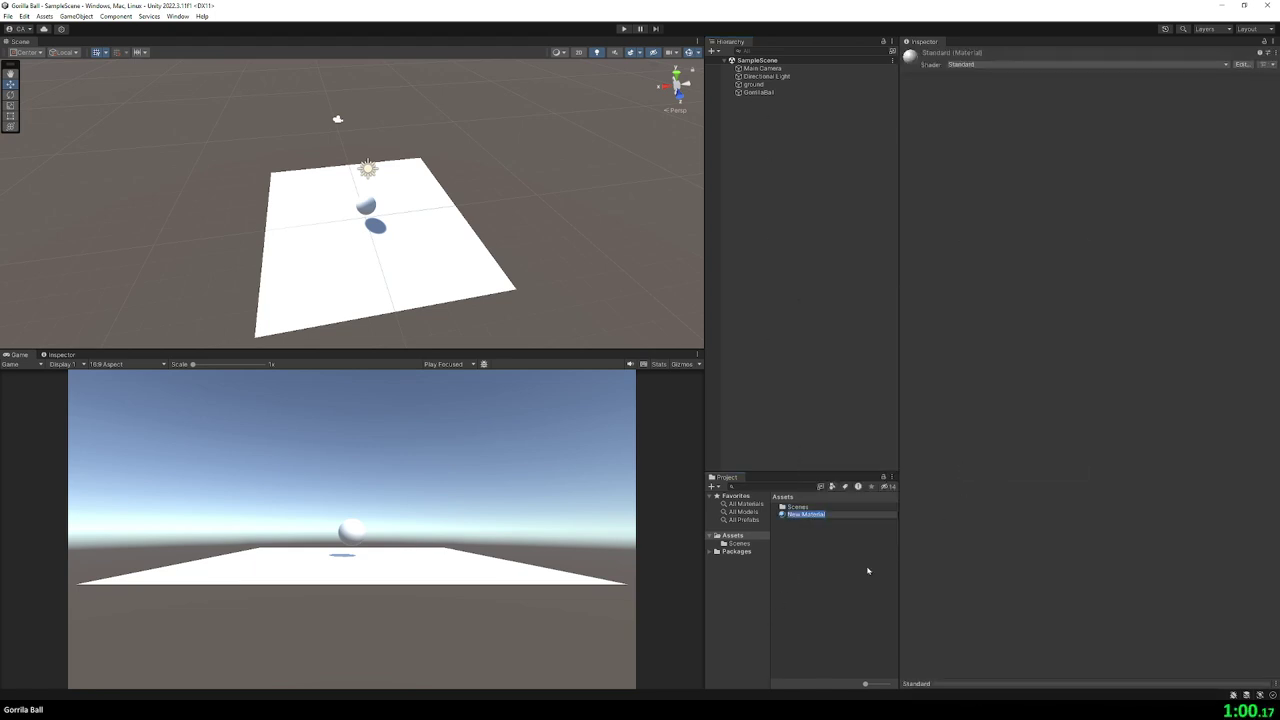
text(BallMat)
key(Return)
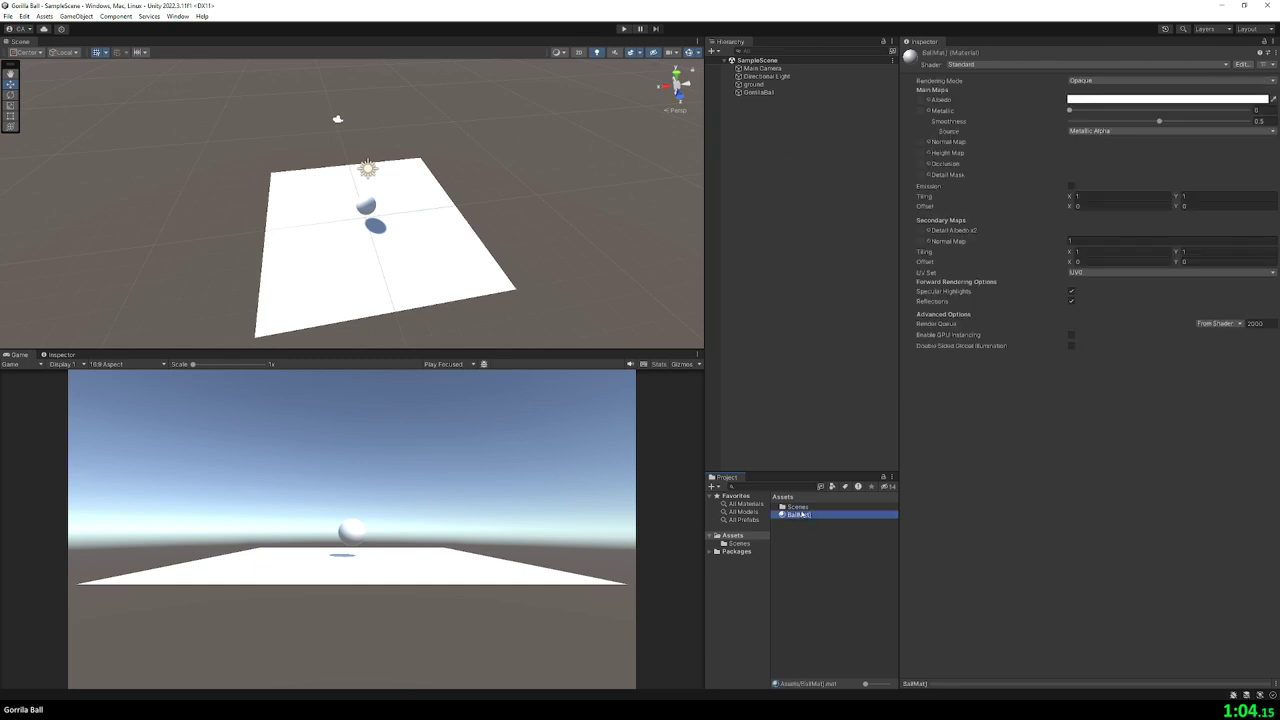
right_click(802, 514)
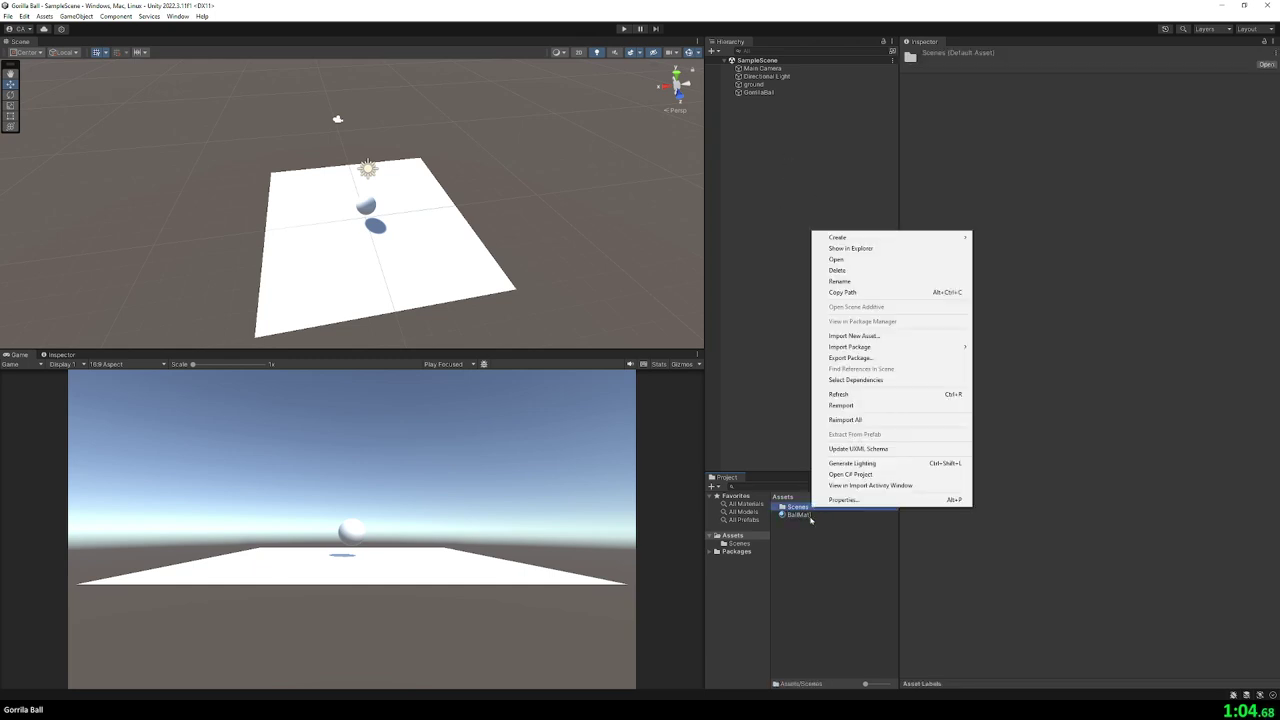
click(838, 289)
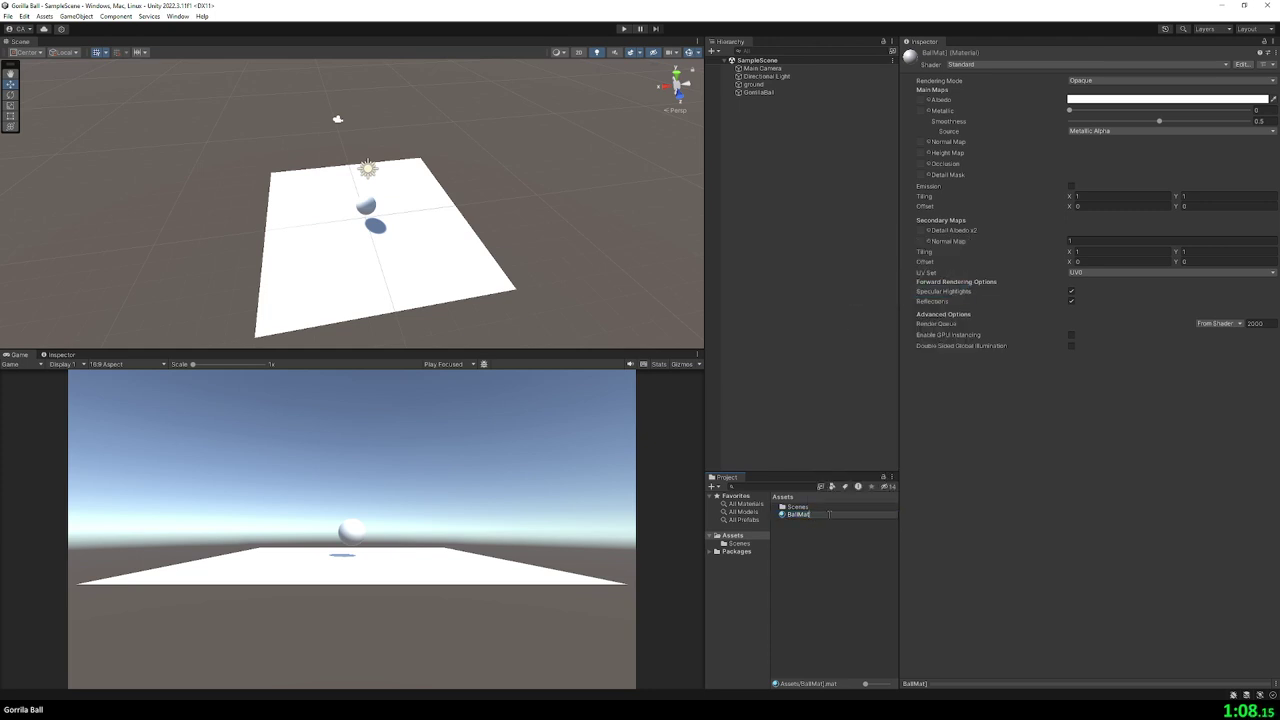
key(Return)
- Apply BallMat to GorillaBall and switch its rendering mode to Transparent
click(758, 92)
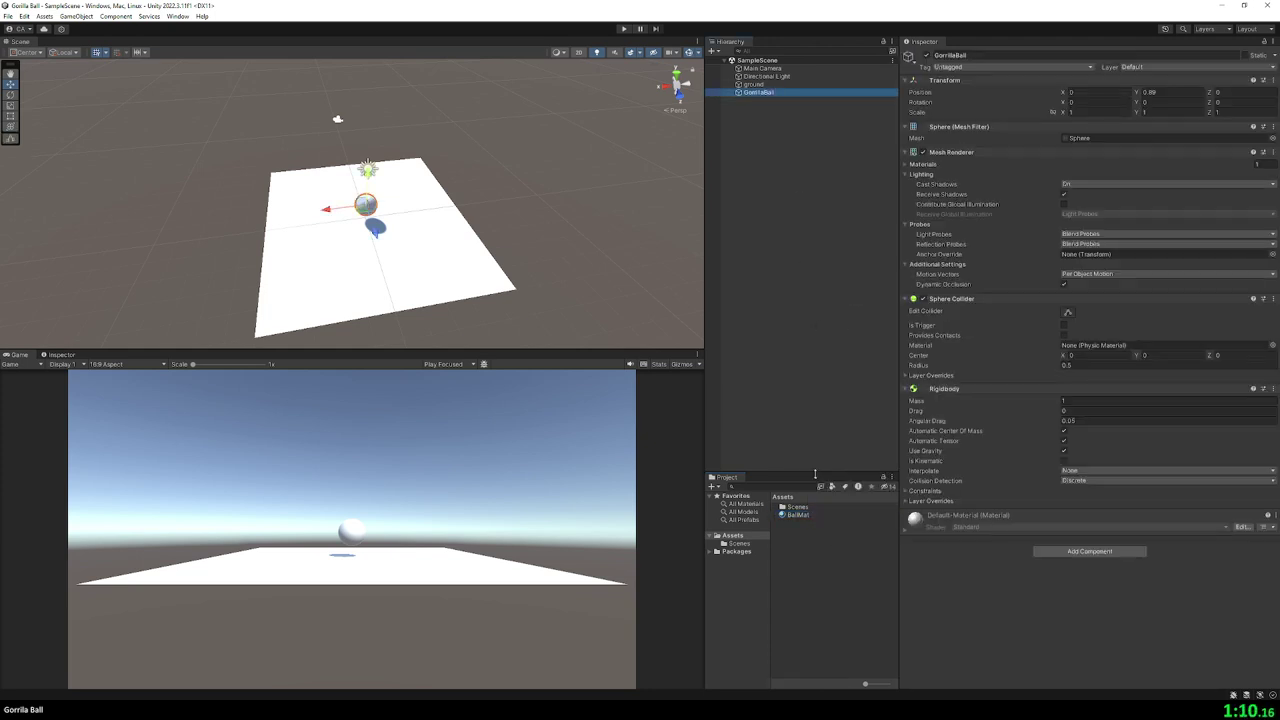
drag(798, 514, 904, 537)
scroll(1104, 405, down, 3)
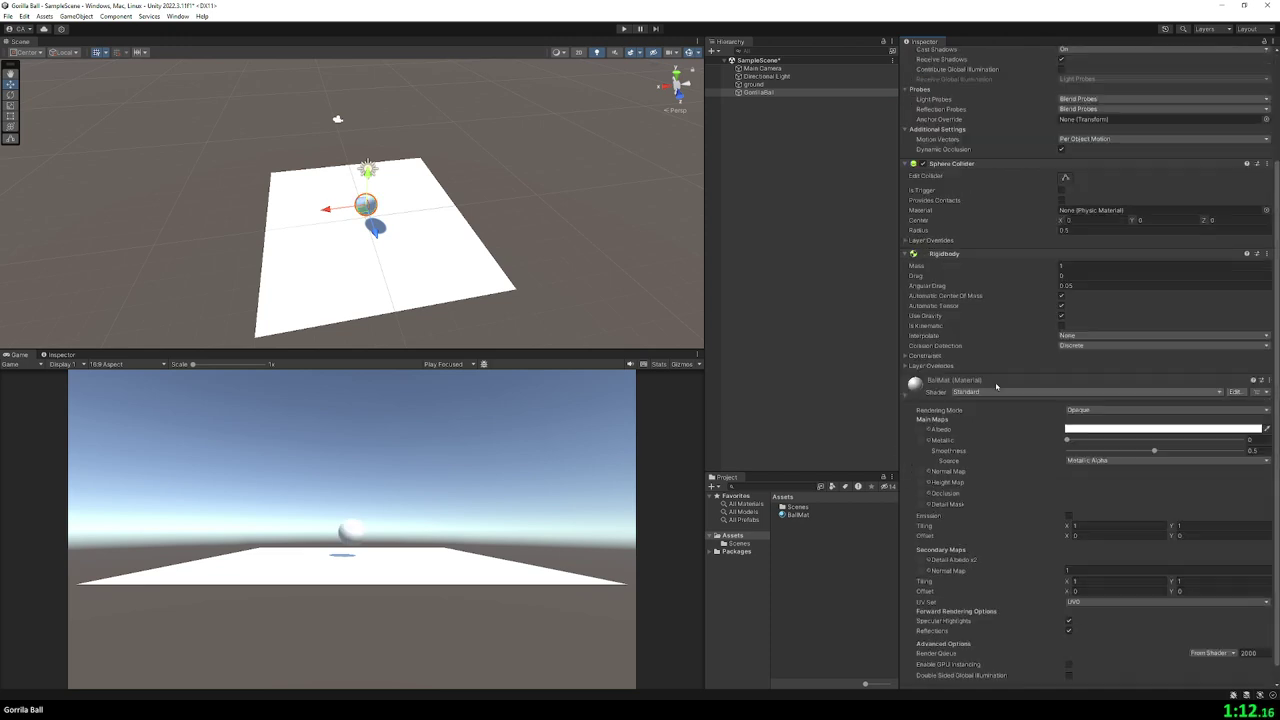
click(1083, 396)
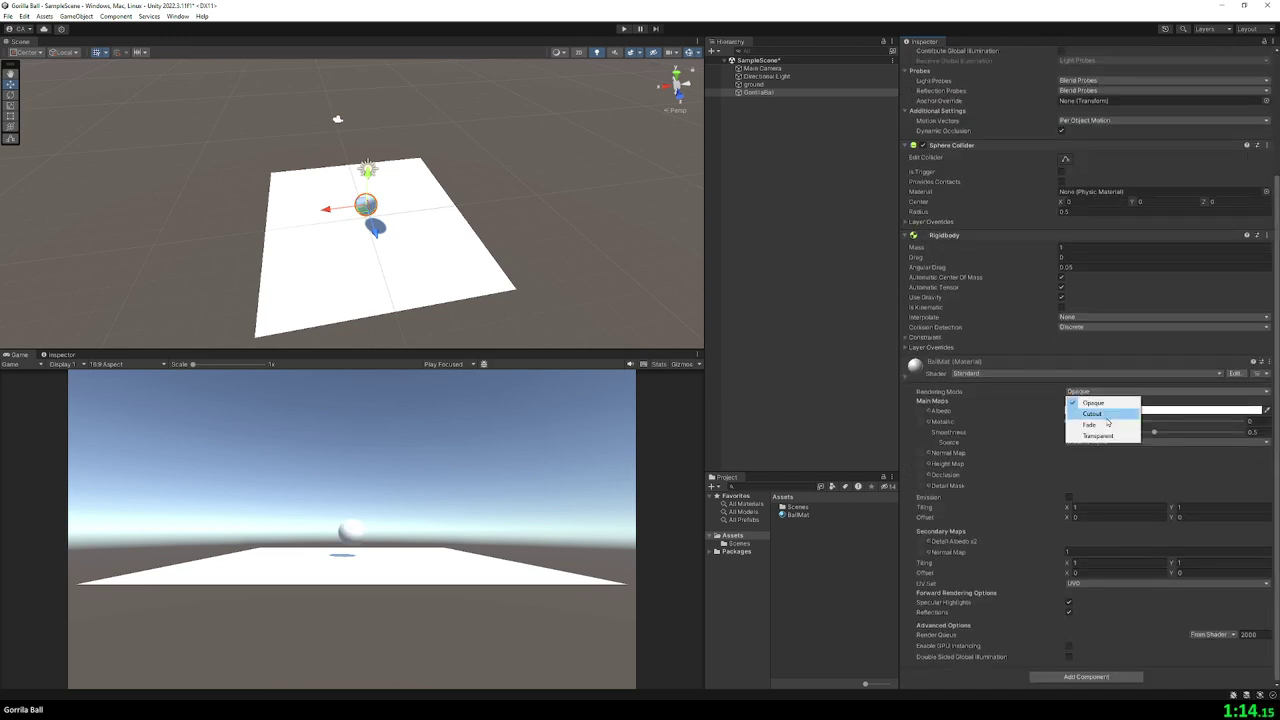
click(1102, 437)
click(1102, 437)
scroll(421, 424, up, 1)
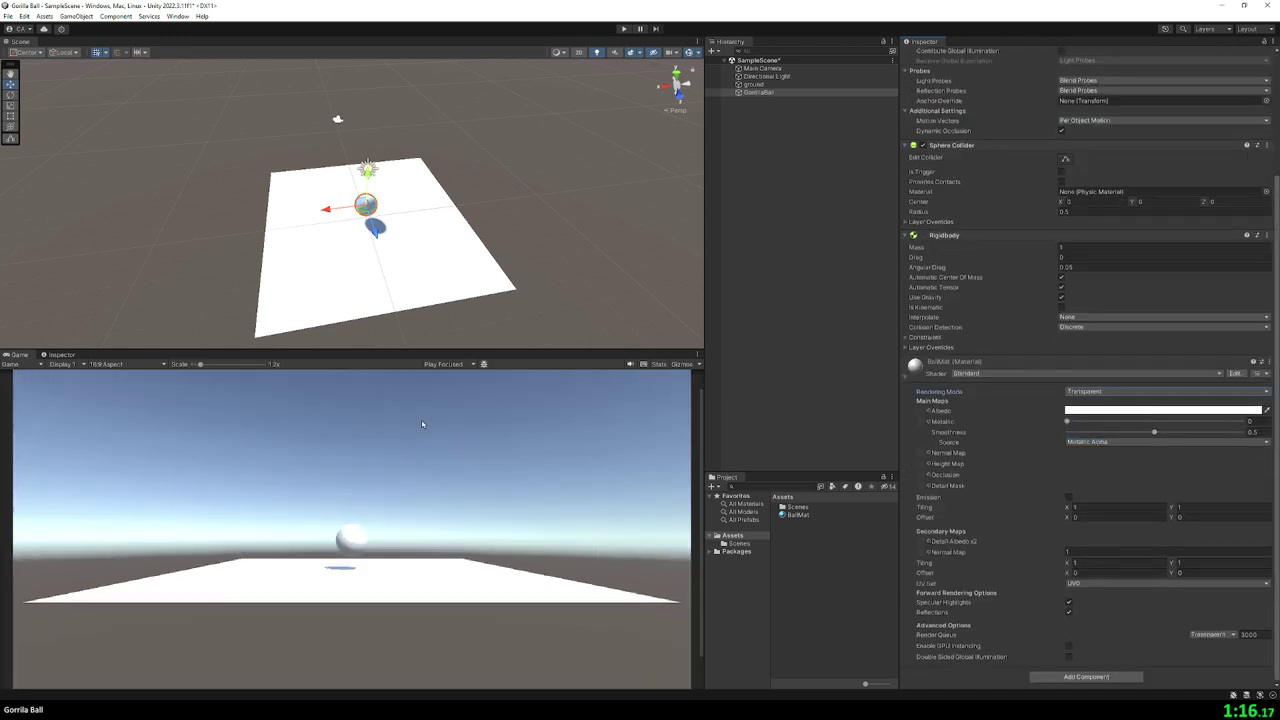
- Adjust BallMat's metallic and smoothness sliders
alt+drag(398, 252, 784, 330)
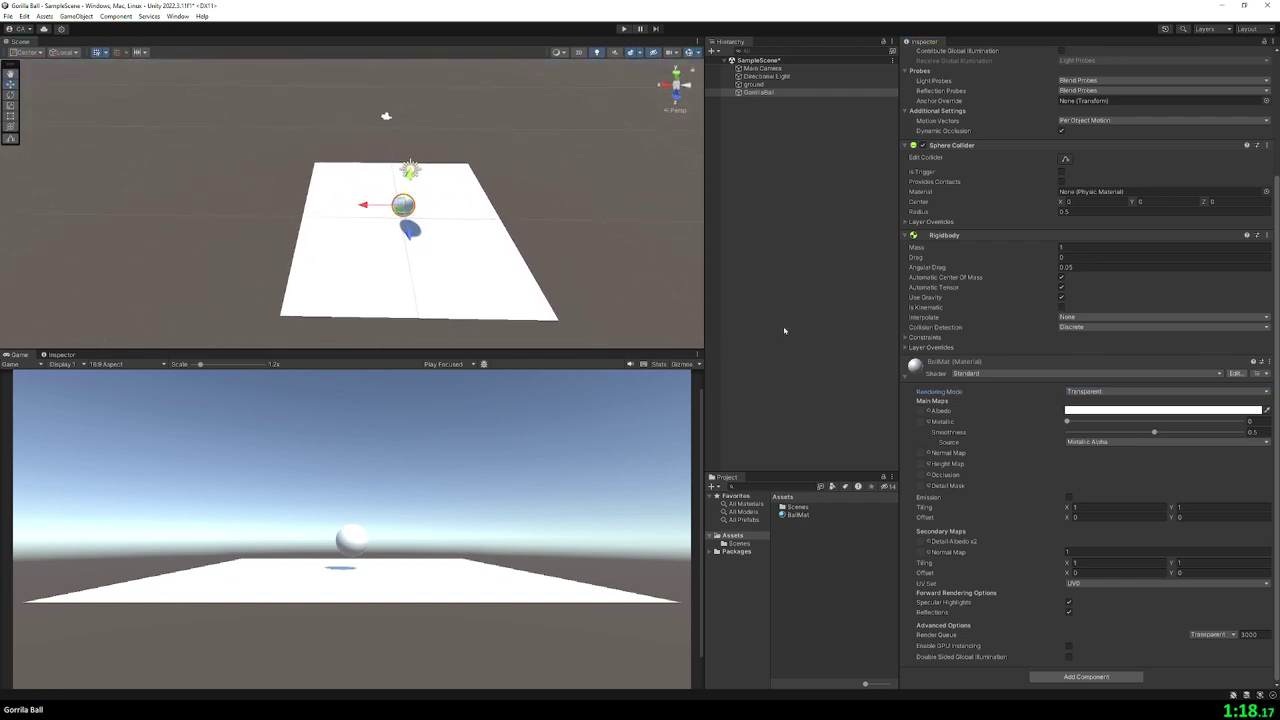
drag(1068, 425, 1042, 428)
drag(1155, 433, 1151, 433)
- Set the albedo colour to red FF0000 with alpha raised to 156
click(1160, 410)
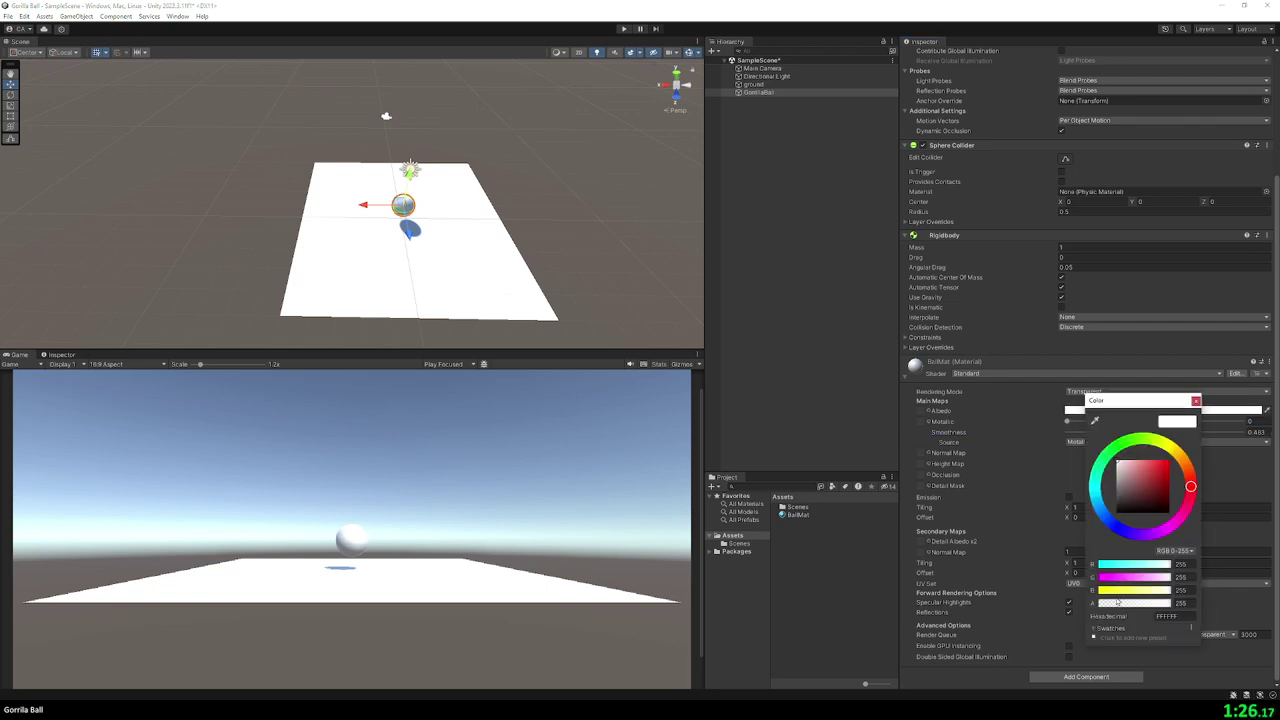
drag(1120, 604, 1101, 607)
mouse_move(425, 241)
alt+mouse_down()
mouse_move(408, 273)
mouse_move(503, 191)
alt+mouse_up()
key(f)
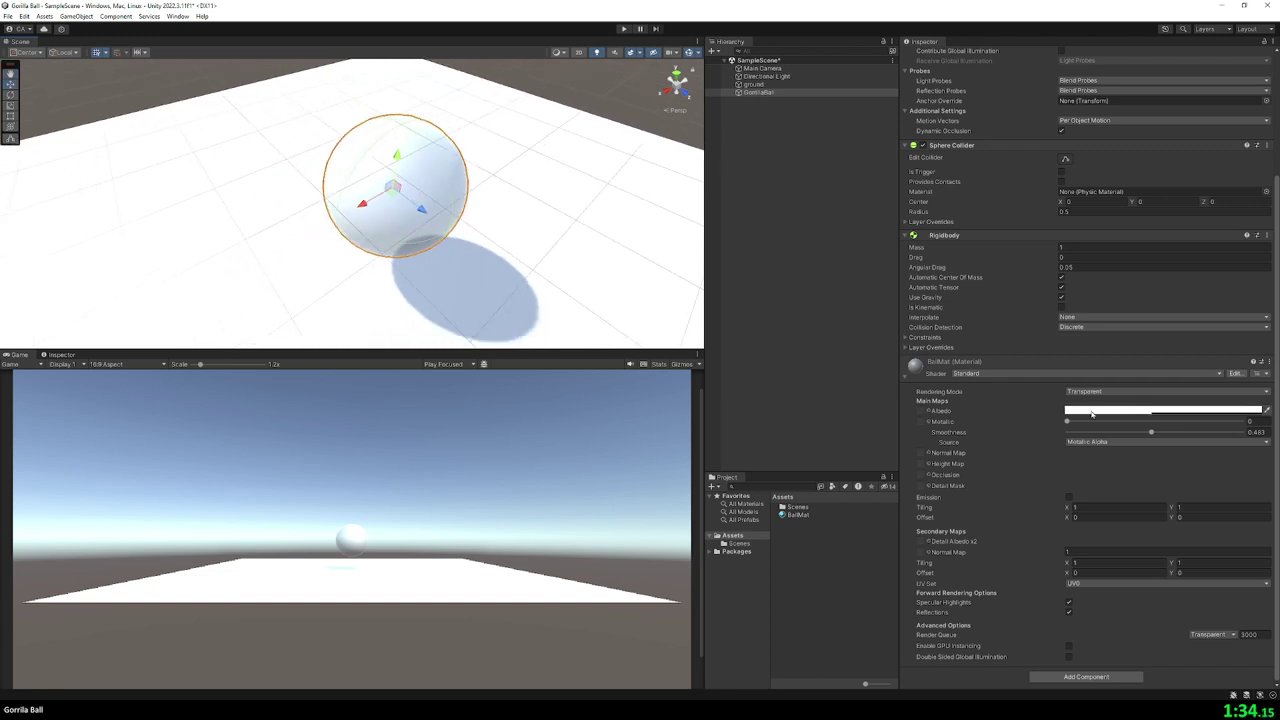
click(1150, 410)
click(1176, 460)
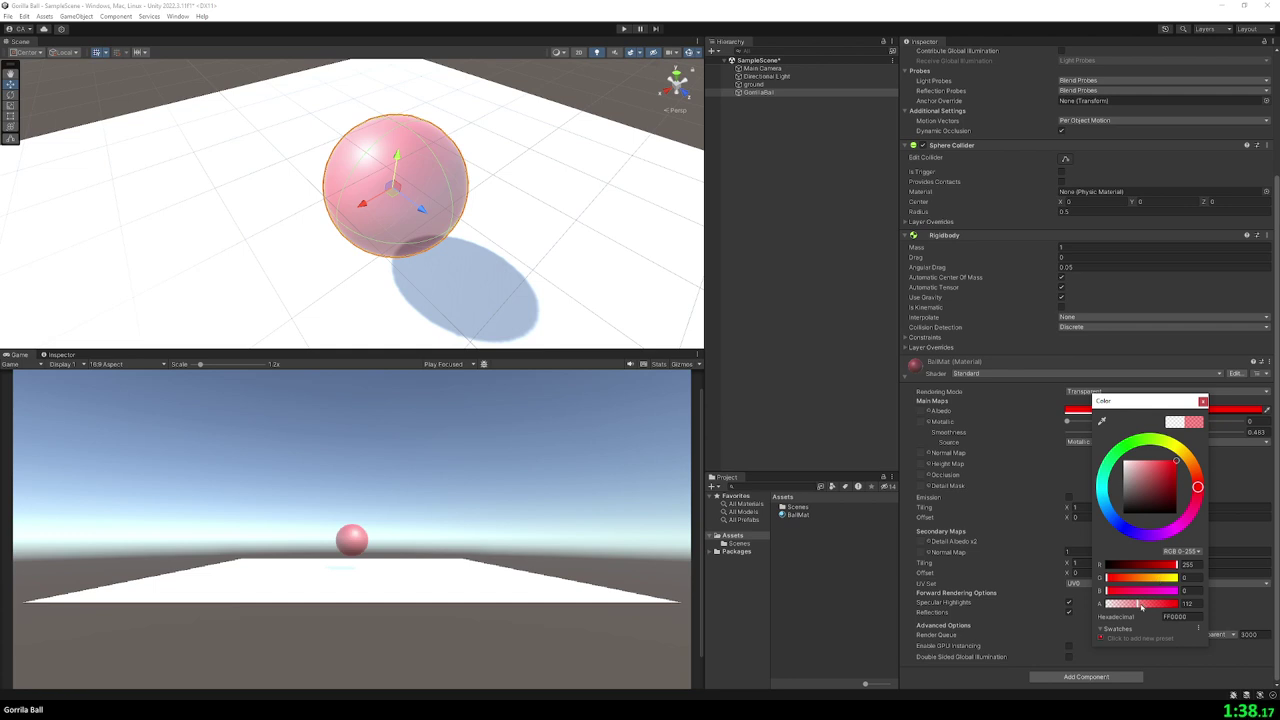
drag(1138, 604, 1153, 605)
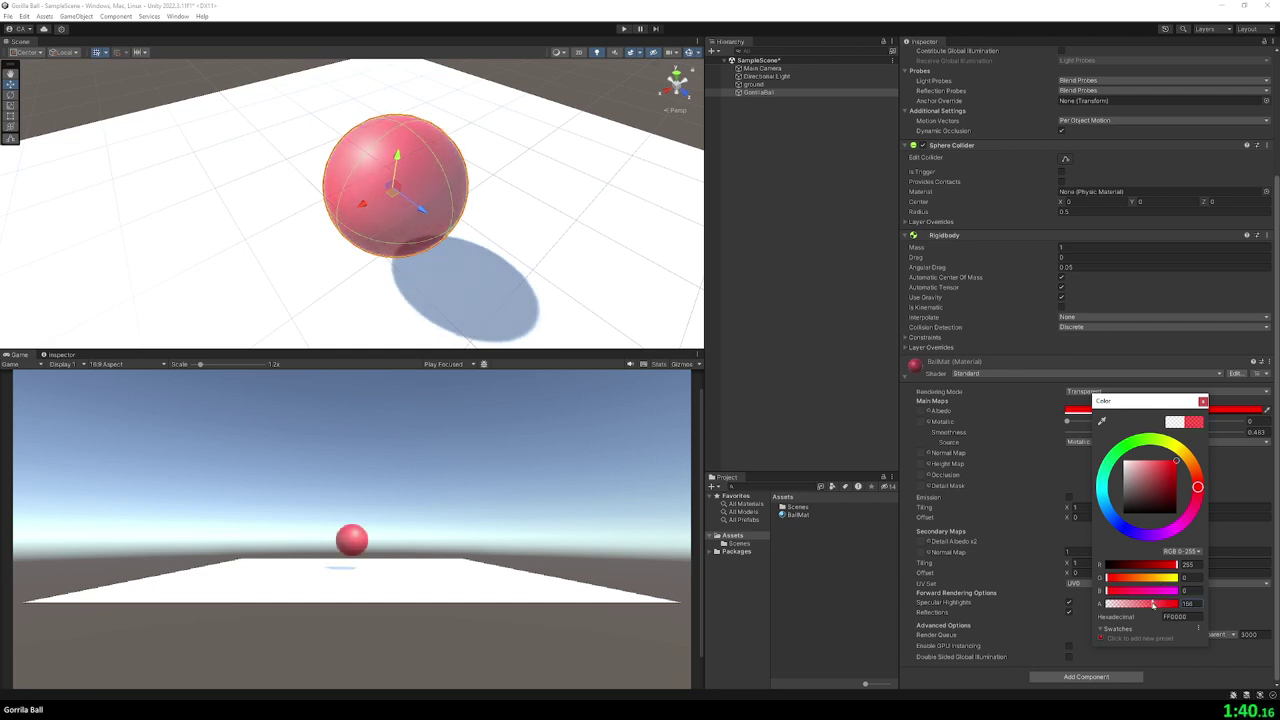
- Close the colour picker and orbit the Scene view to see the ground and light
click(823, 360)
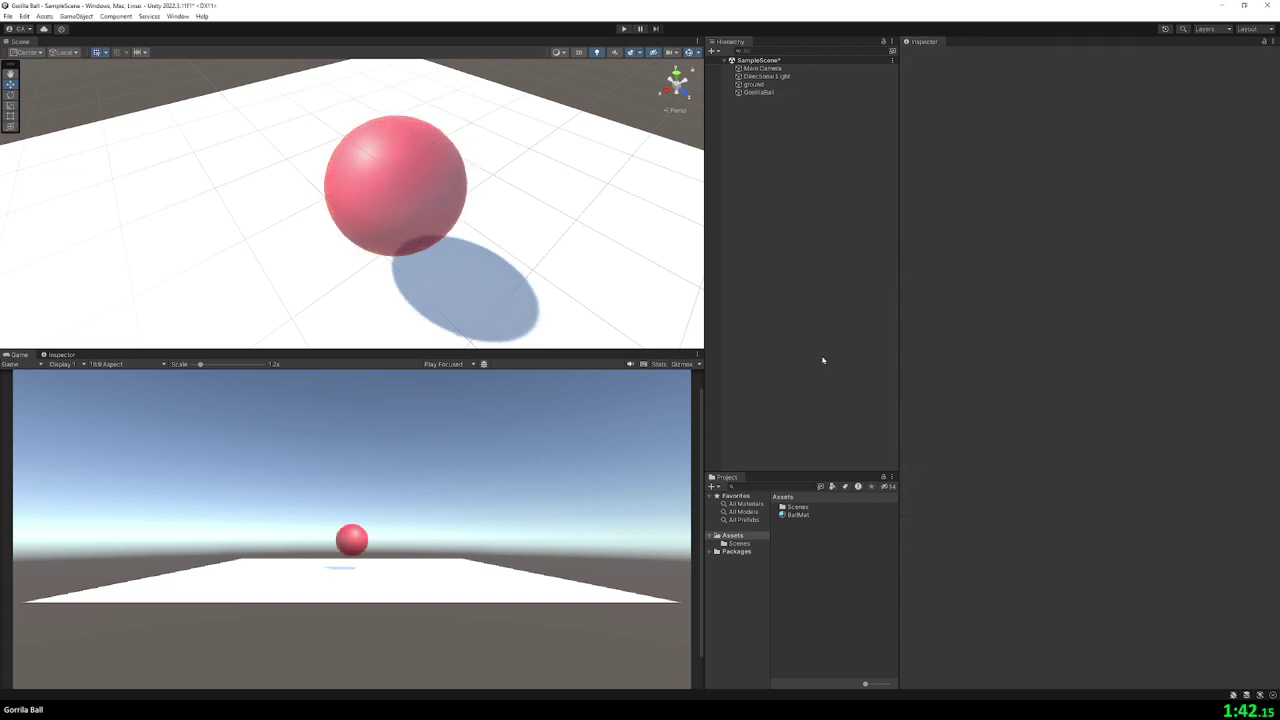
scroll(586, 209, down, 2)
mouse_move(586, 209)
right_down()
mouse_move(451, 160)
mouse_move(455, 143)
mouse_move(535, 238)
right_up()
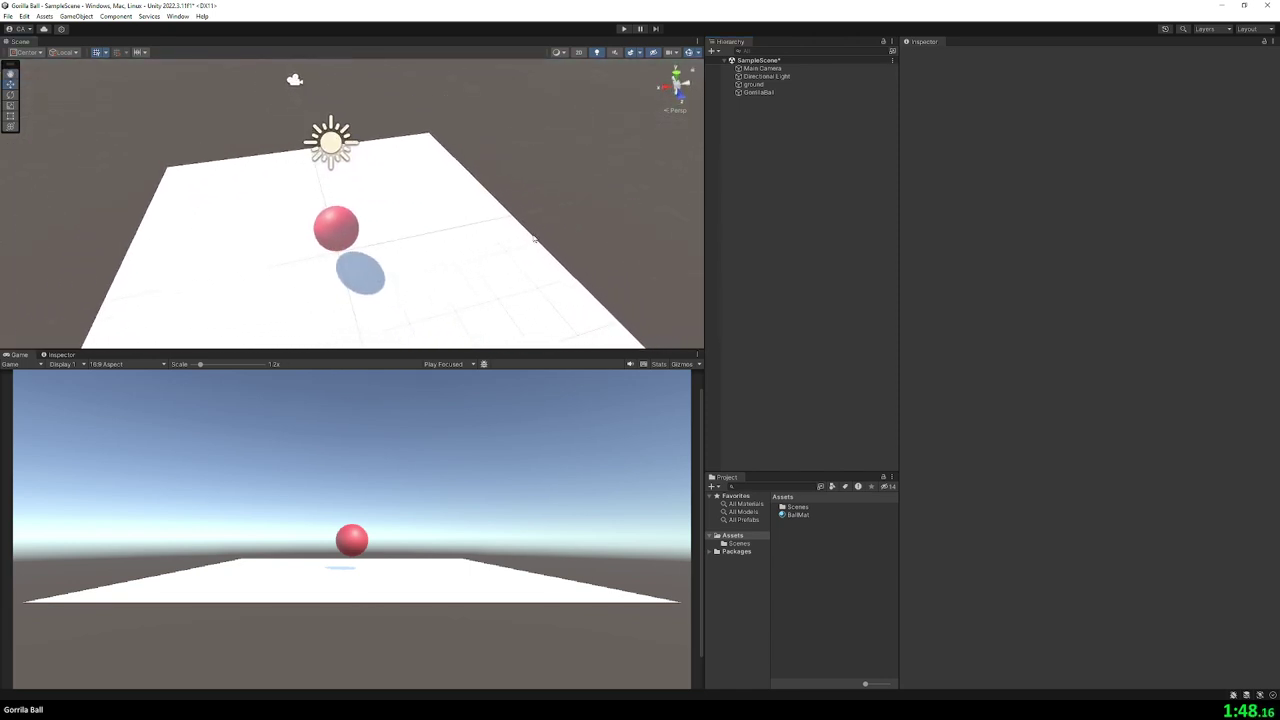
right_click(821, 569)
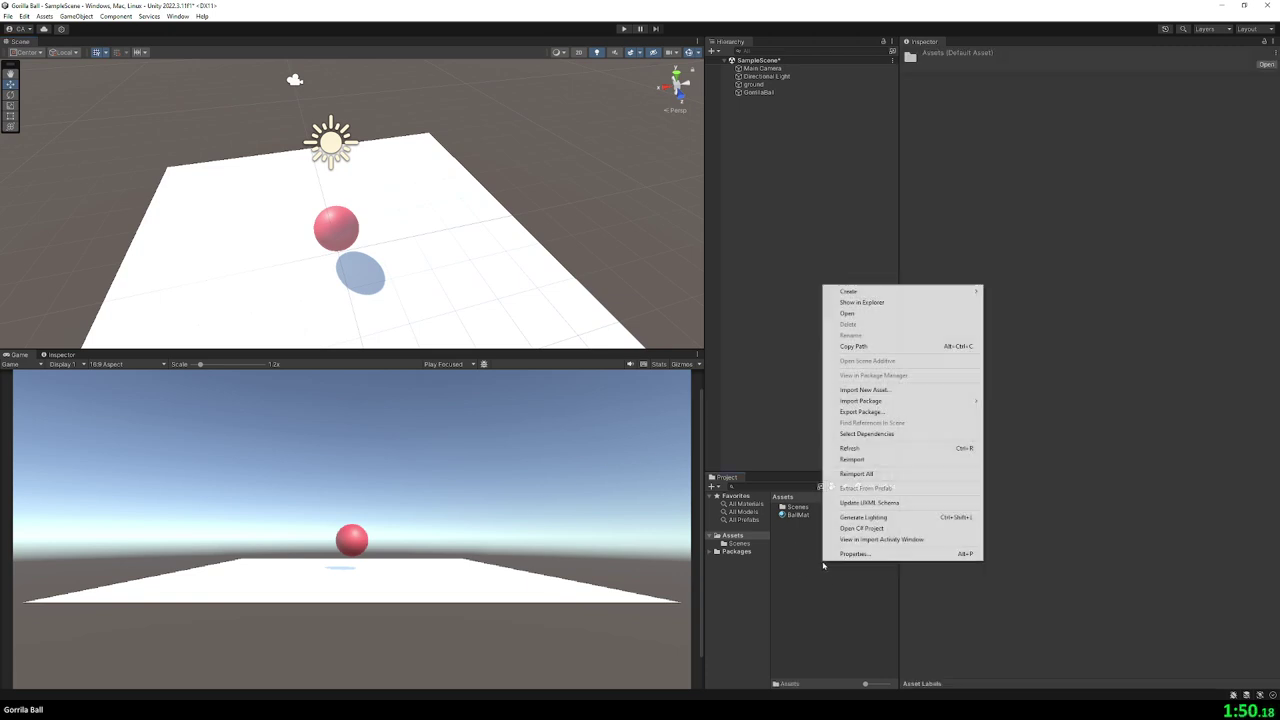
click(839, 251)
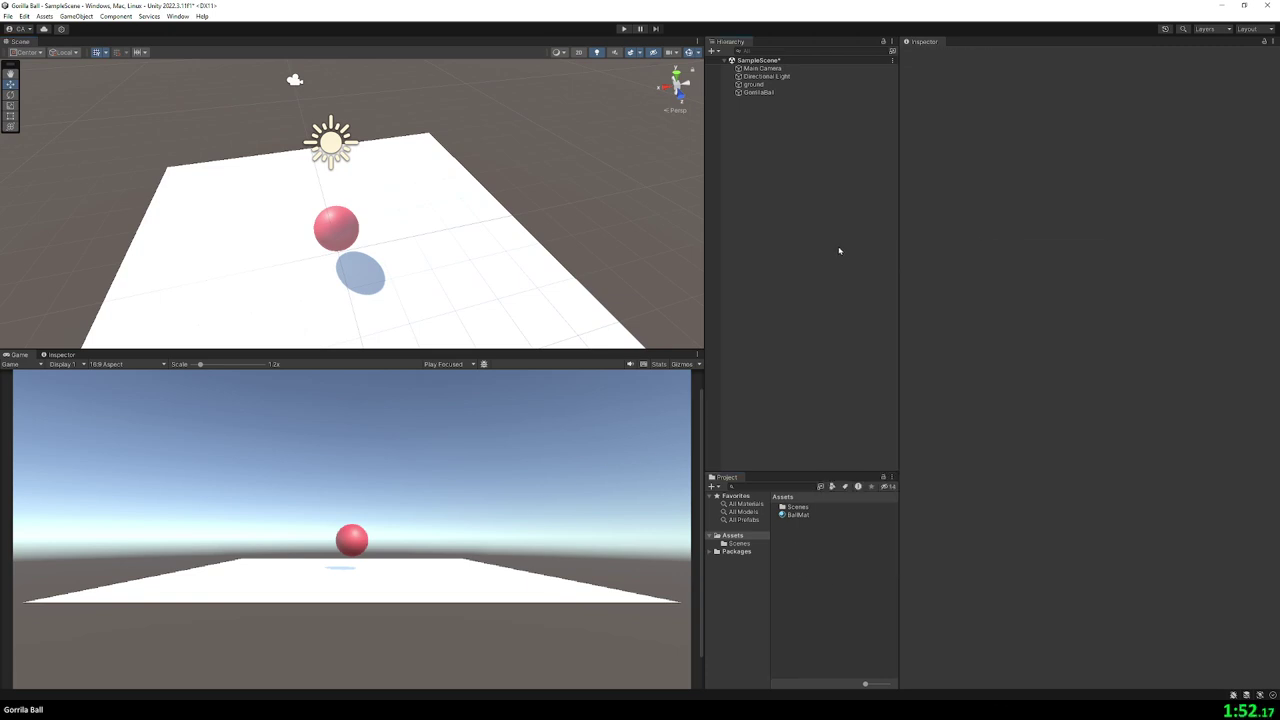
- Launch Paint from the system search by typing 'paint'
key(super)
text(paint)
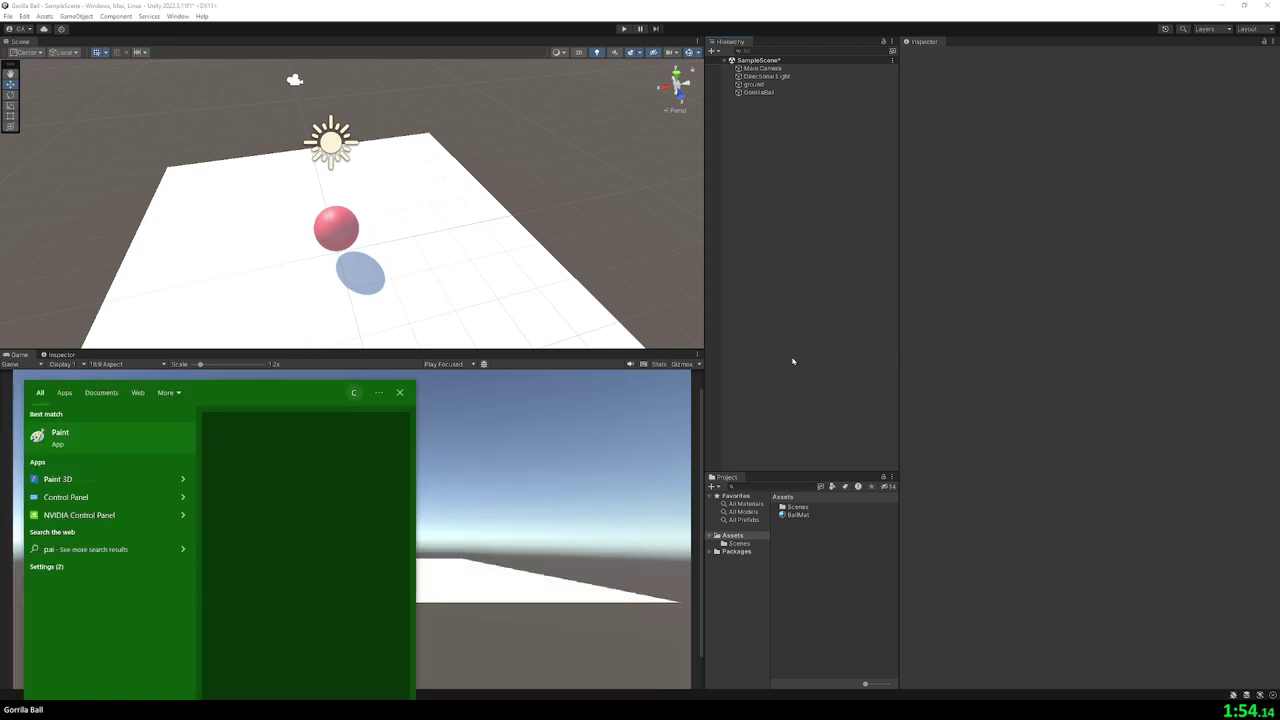
key(Return)
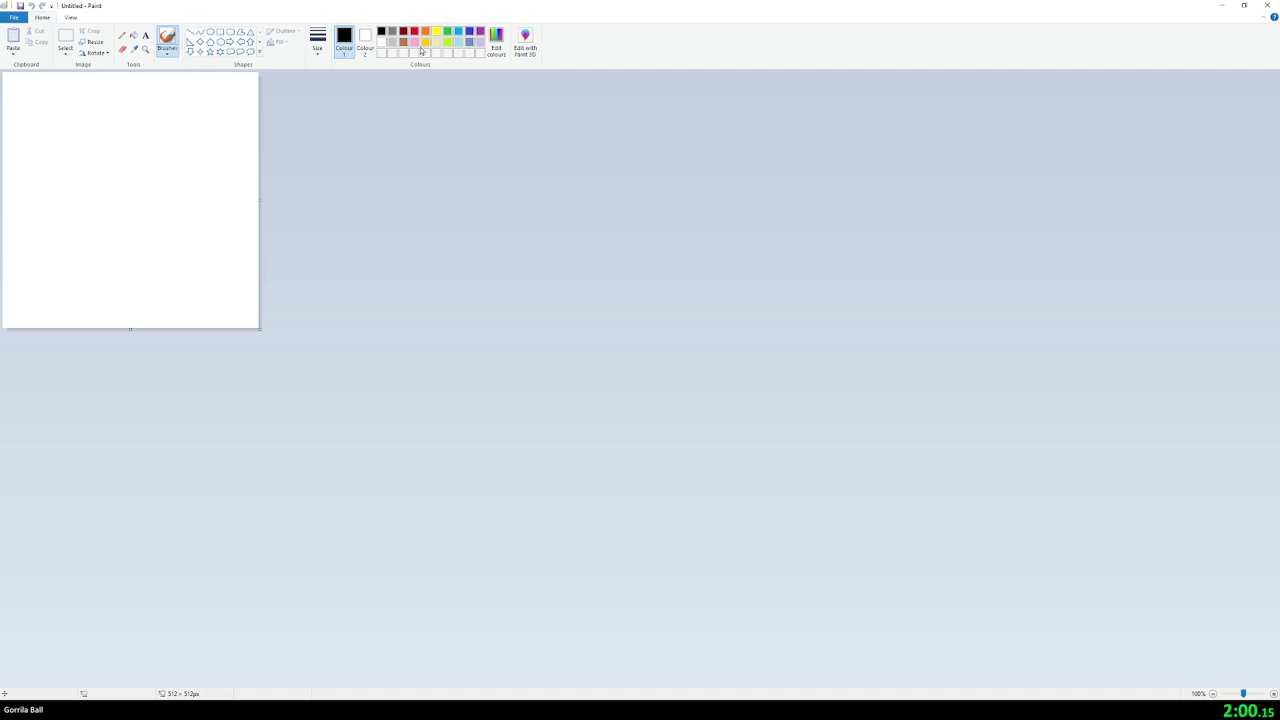
- Fill the whole canvas red with the Fill bucket
click(416, 33)
click(133, 36)
click(123, 154)
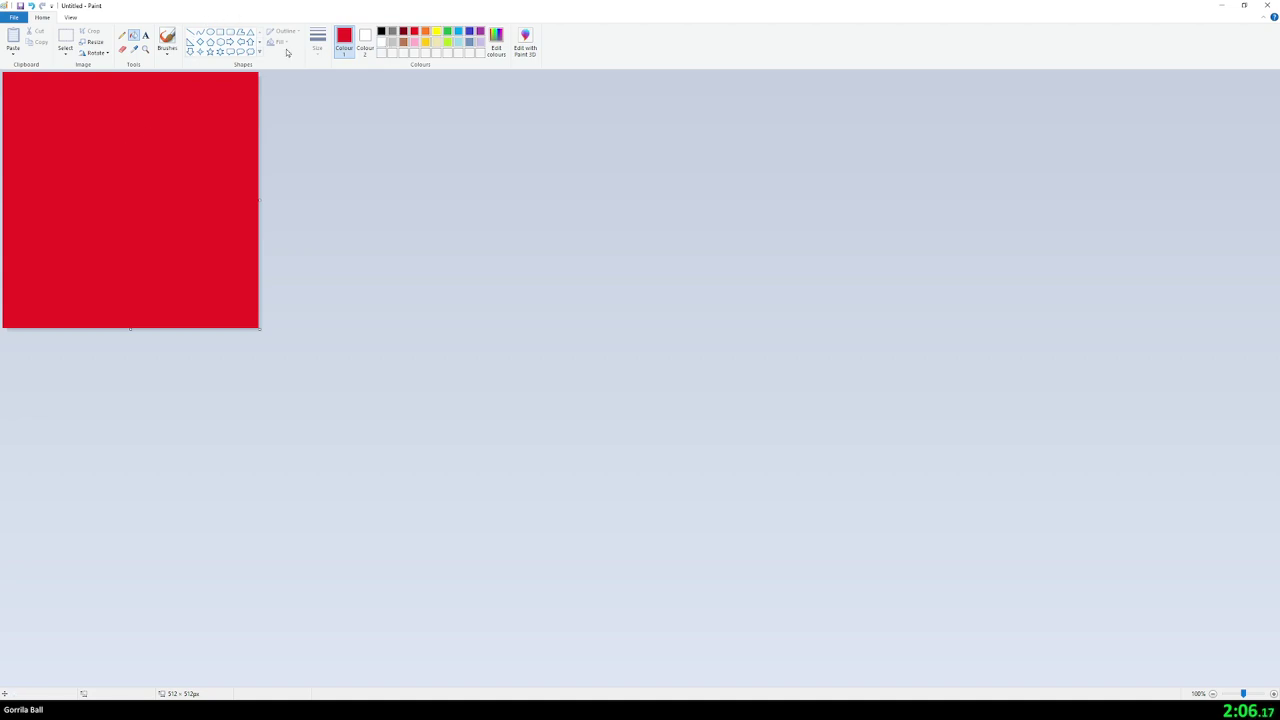
key(alt+End)
- Draw thick yellow vertical and horizontal lines crossing the canvas centre
click(437, 33)
click(192, 32)
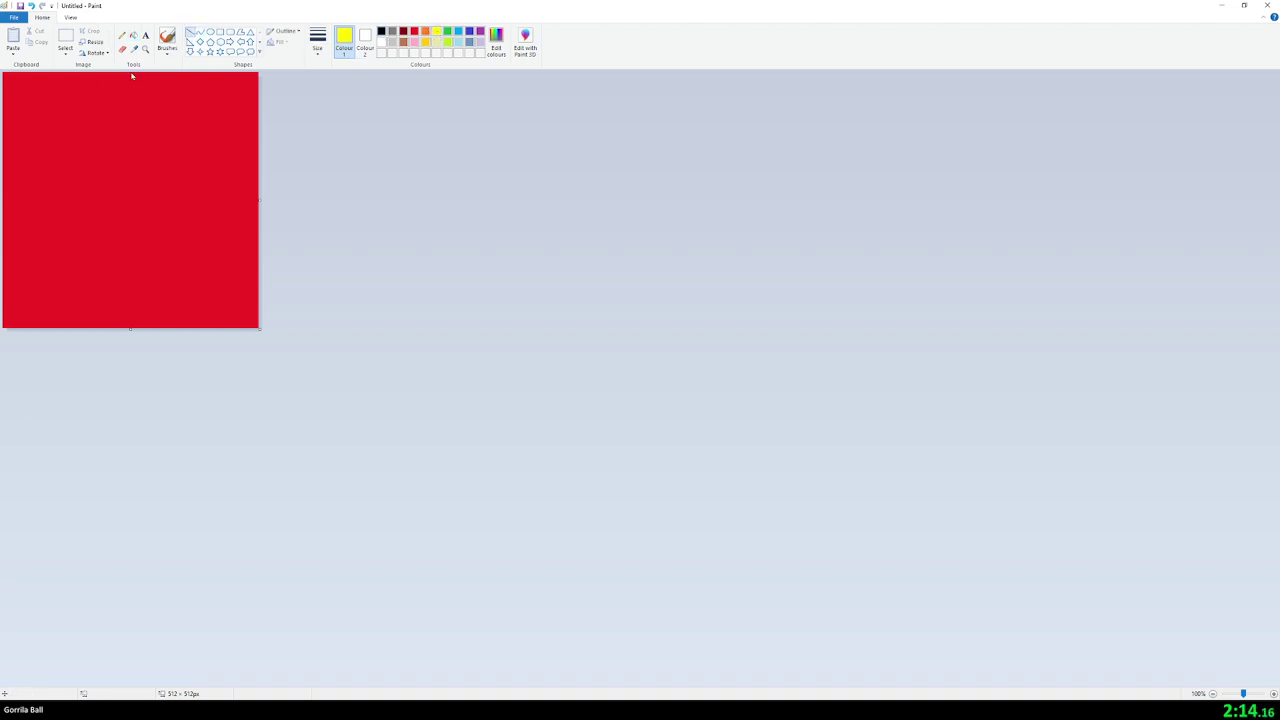
click(317, 42)
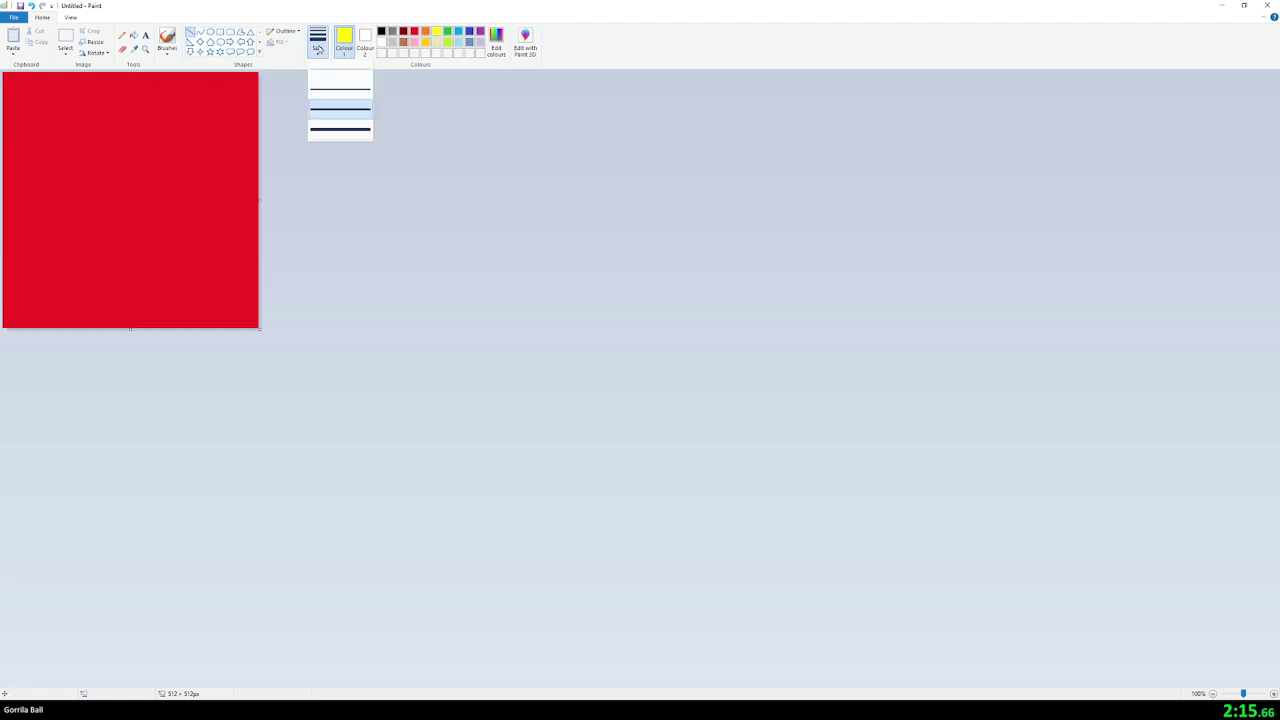
click(341, 114)
mouse_move(123, 71)
mouse_down()
mouse_move(109, 306)
mouse_move(122, 327)
mouse_up()
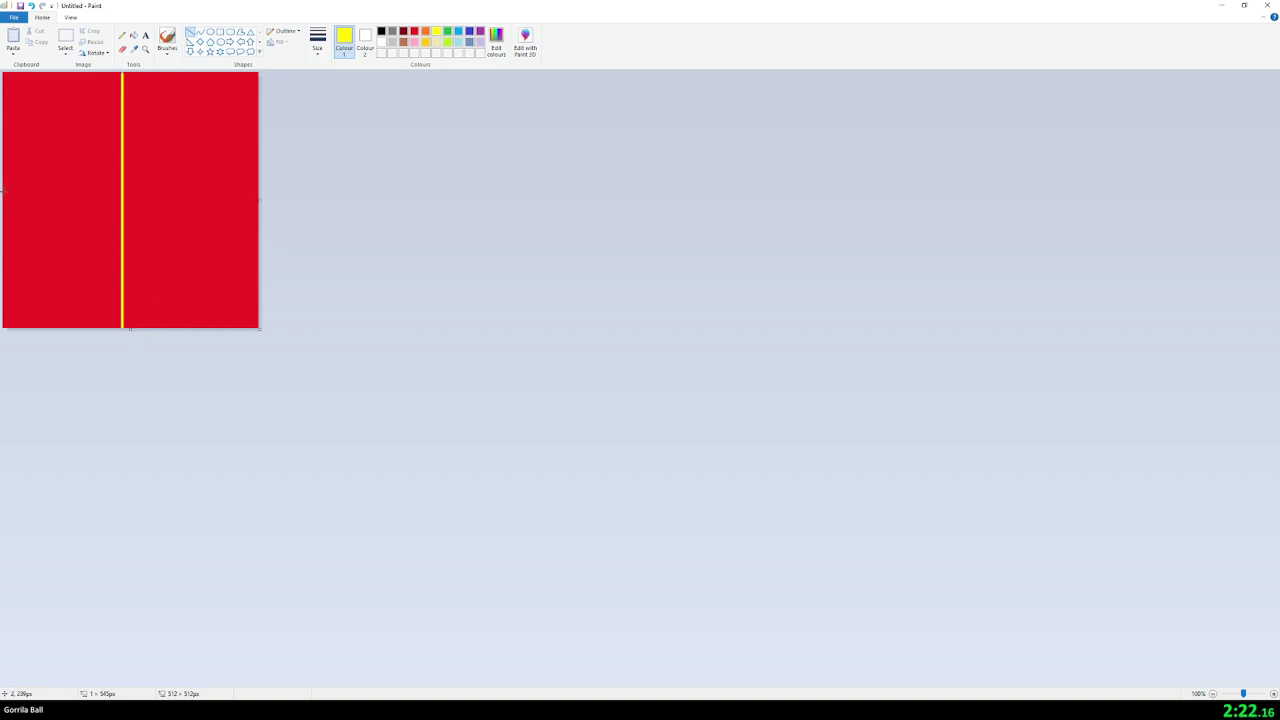
drag(3, 191, 259, 191)
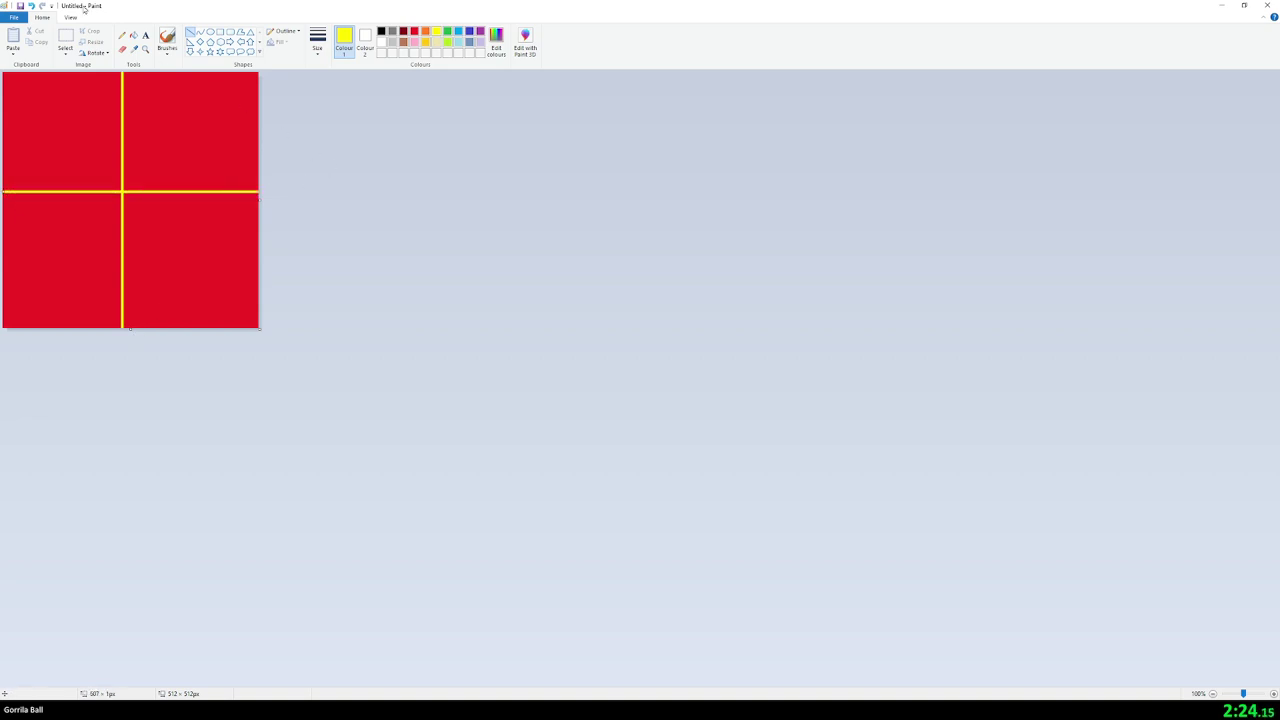
- Save the image as ballTexture.png in 1_hour_Games > Gorilla Ball > Assets, then minimise Paint
click(14, 17)
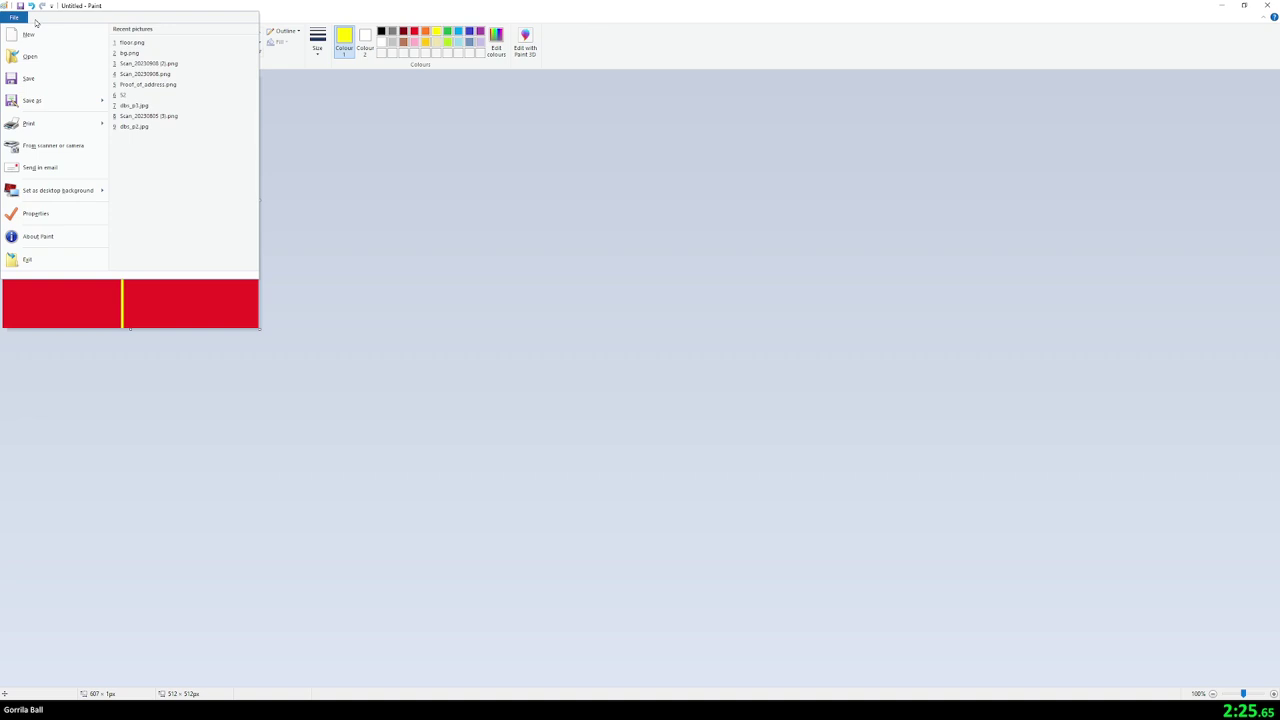
click(56, 80)
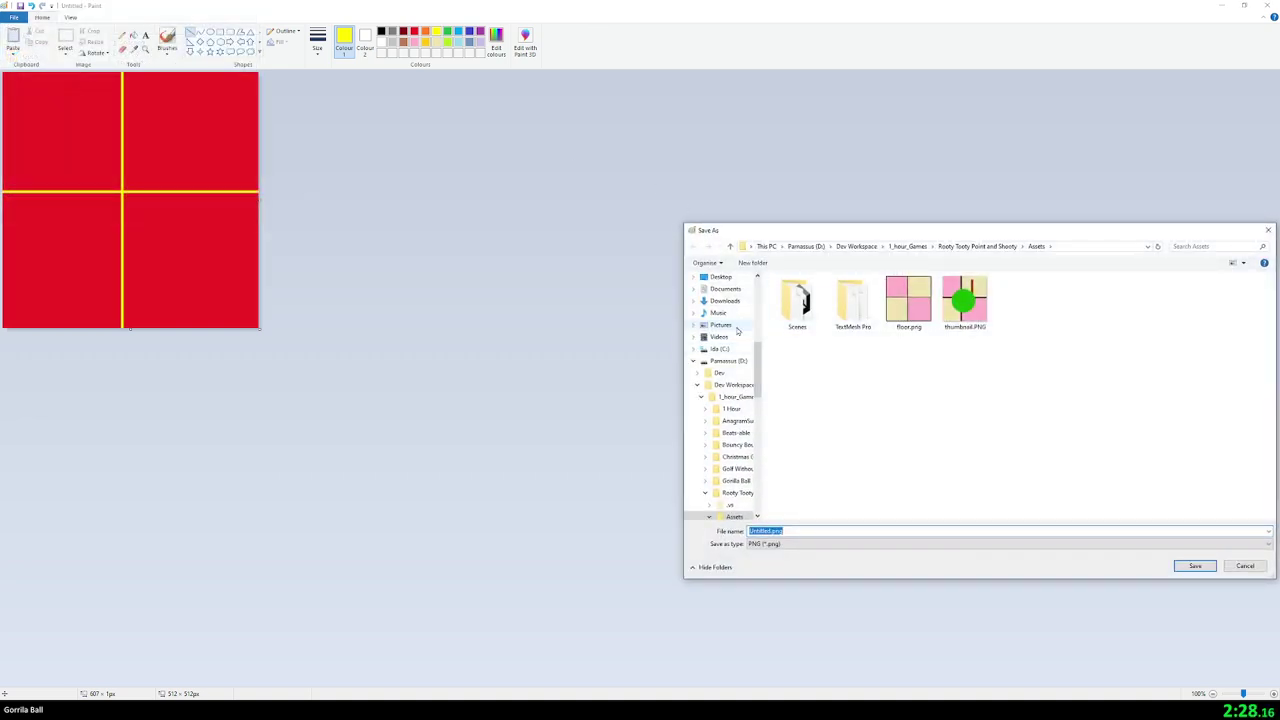
click(907, 246)
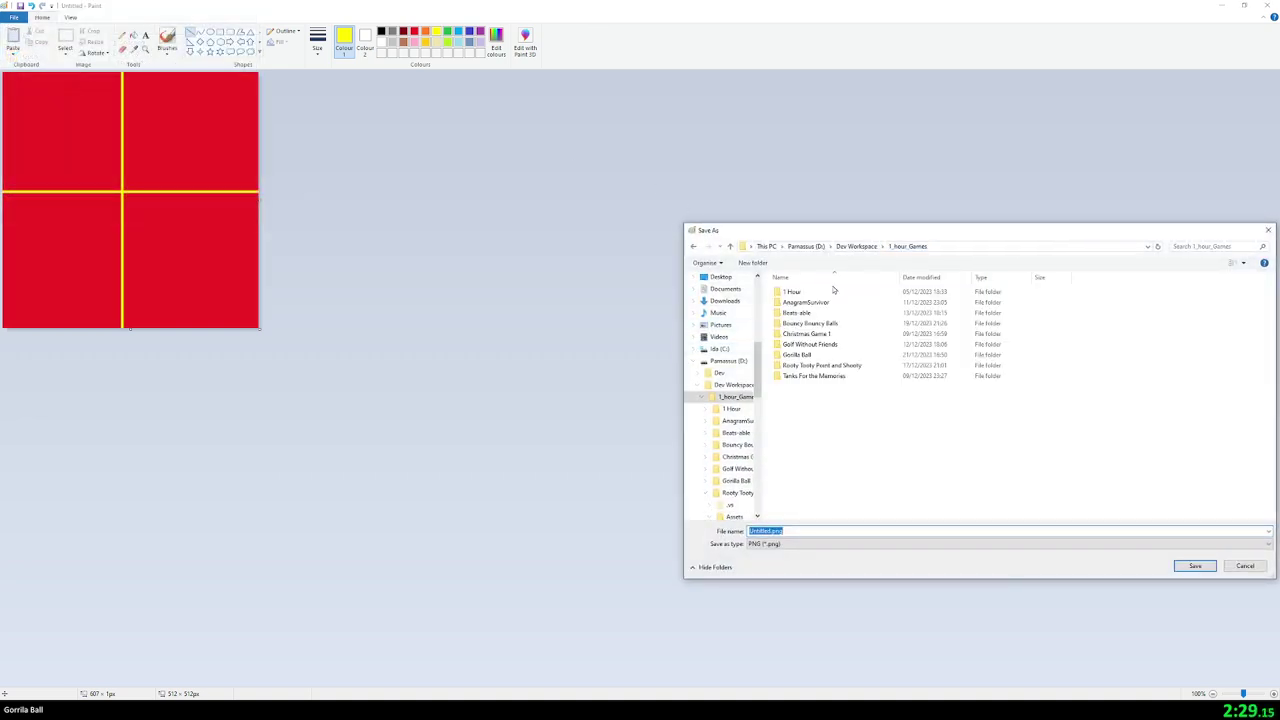
double_click(825, 356)
double_click(800, 302)
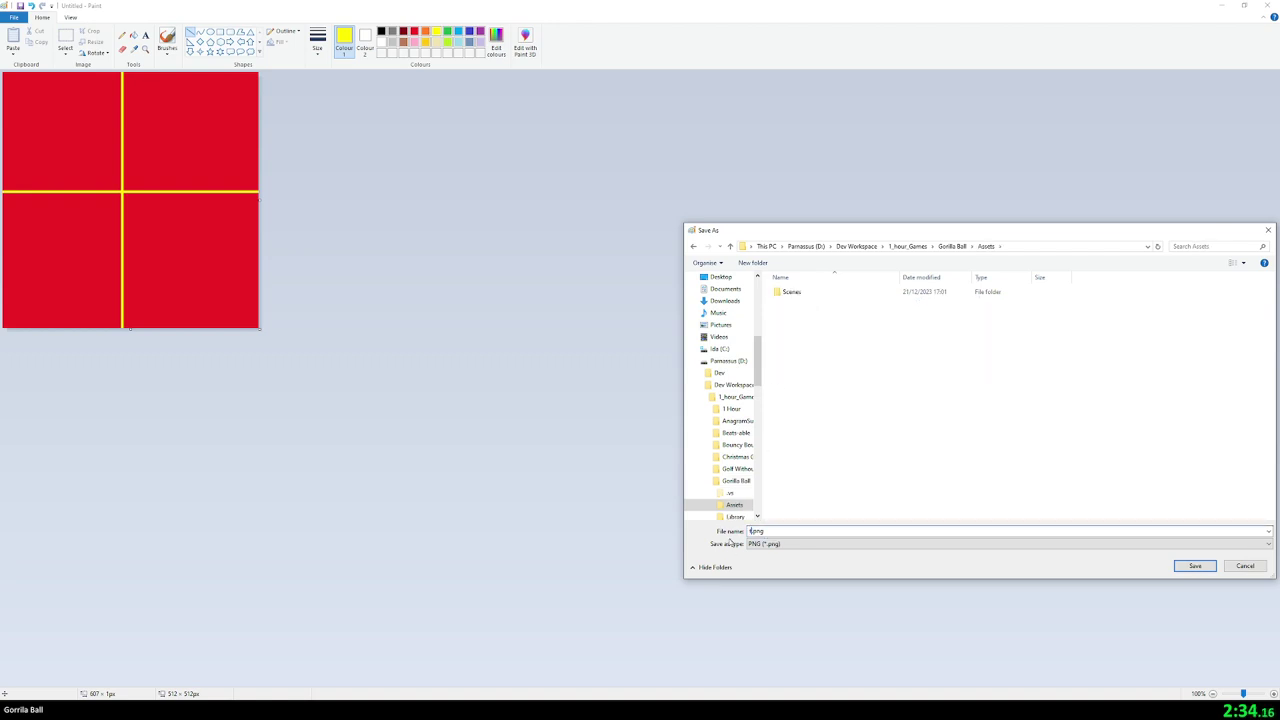
text(bgallTex)
text(ture)
key(Return)
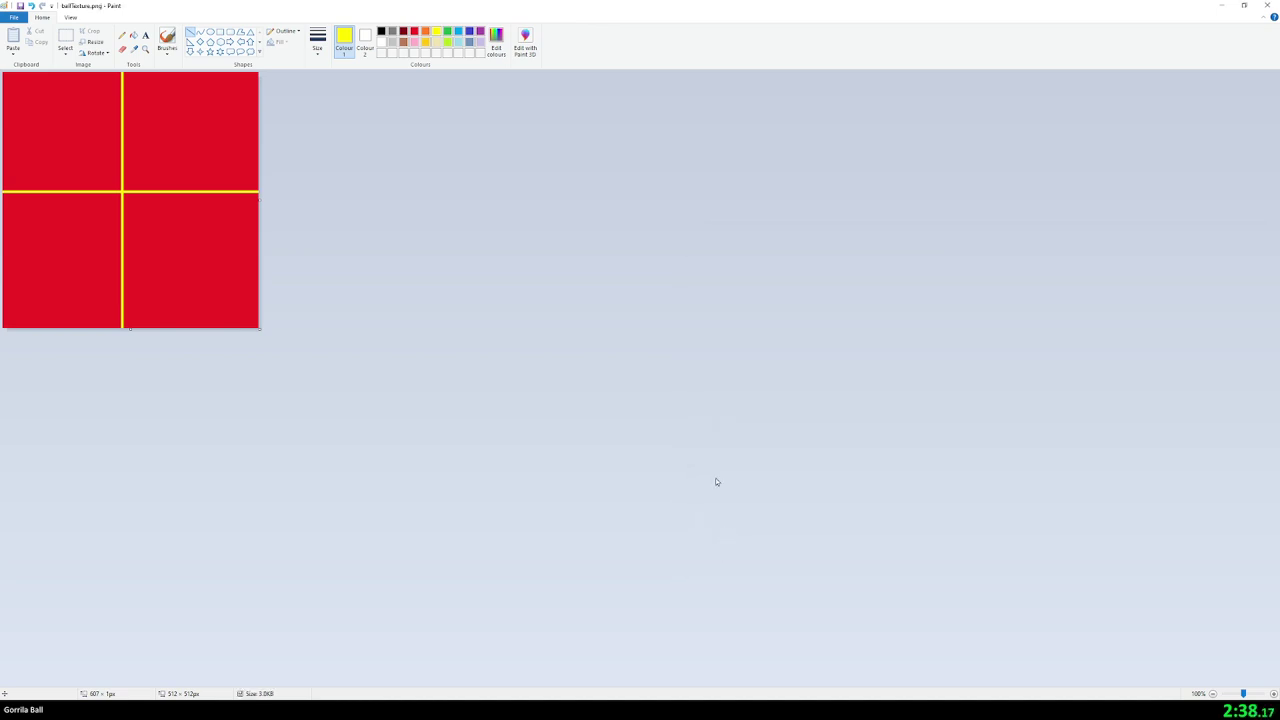
click(1221, 5)
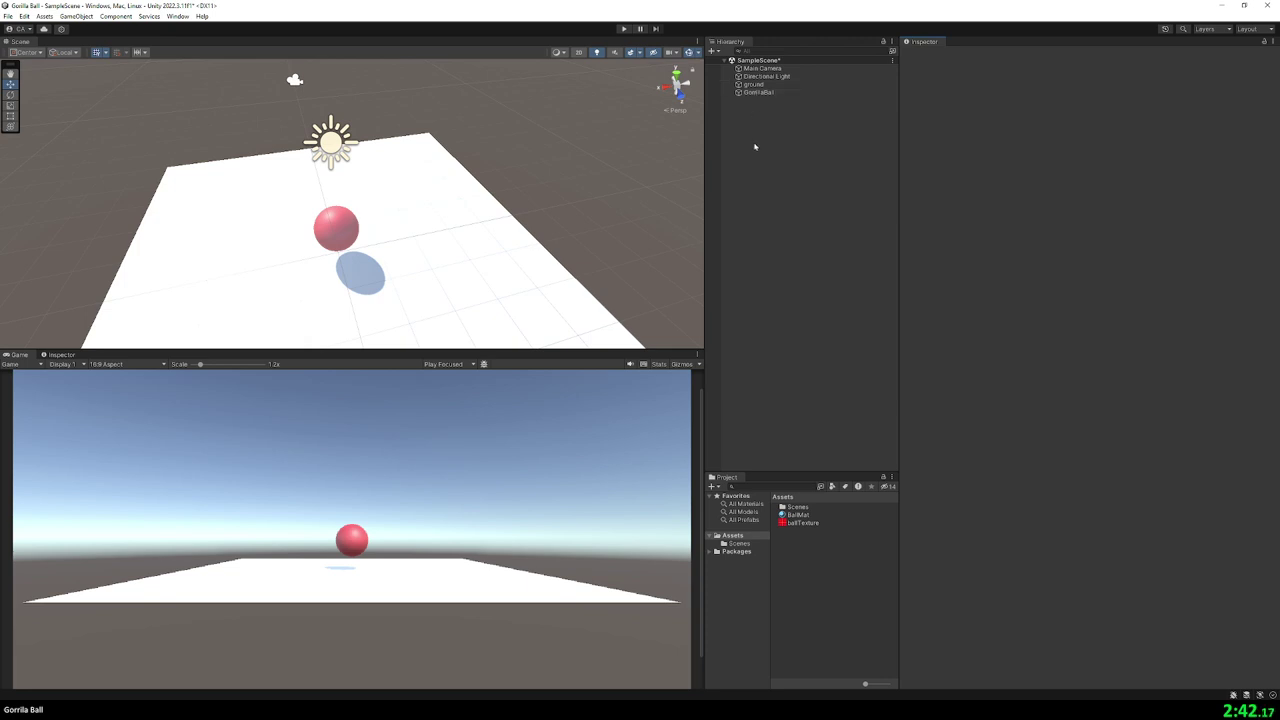
- Drop ballTexture into BallMat's Albedo slot with a white tint, then orbit close to the ball
click(765, 92)
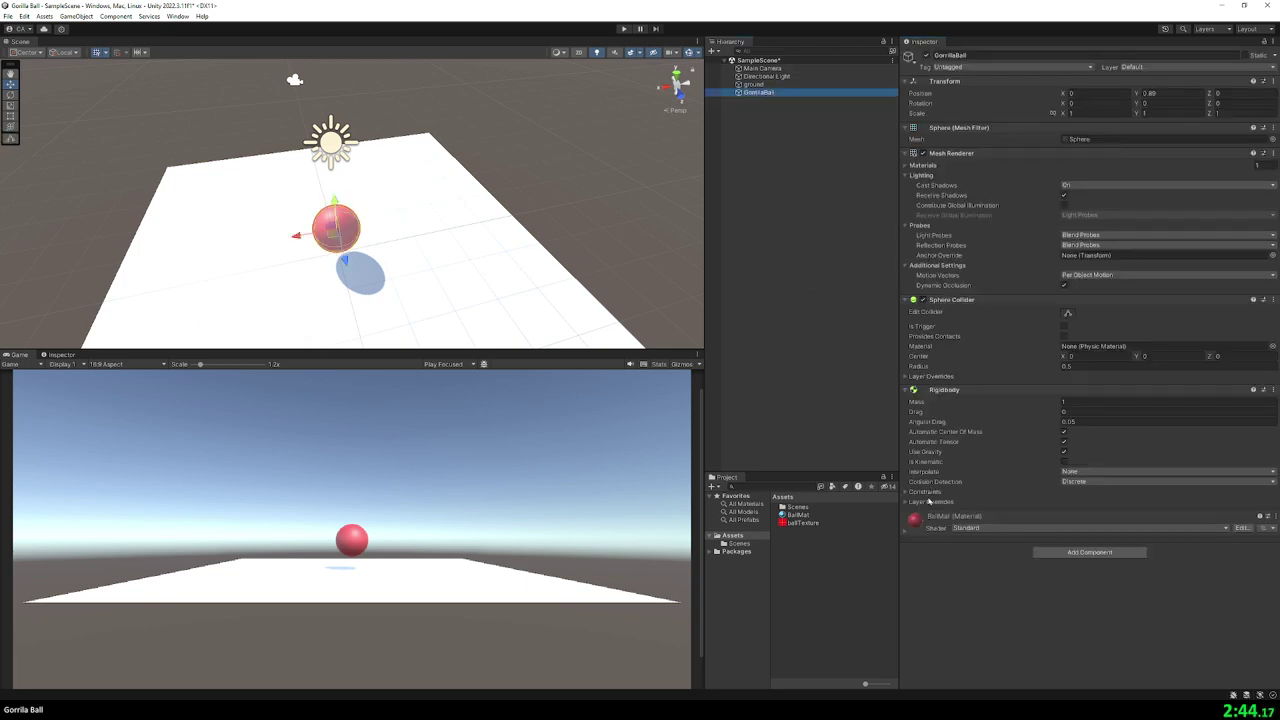
click(905, 532)
drag(799, 522, 923, 573)
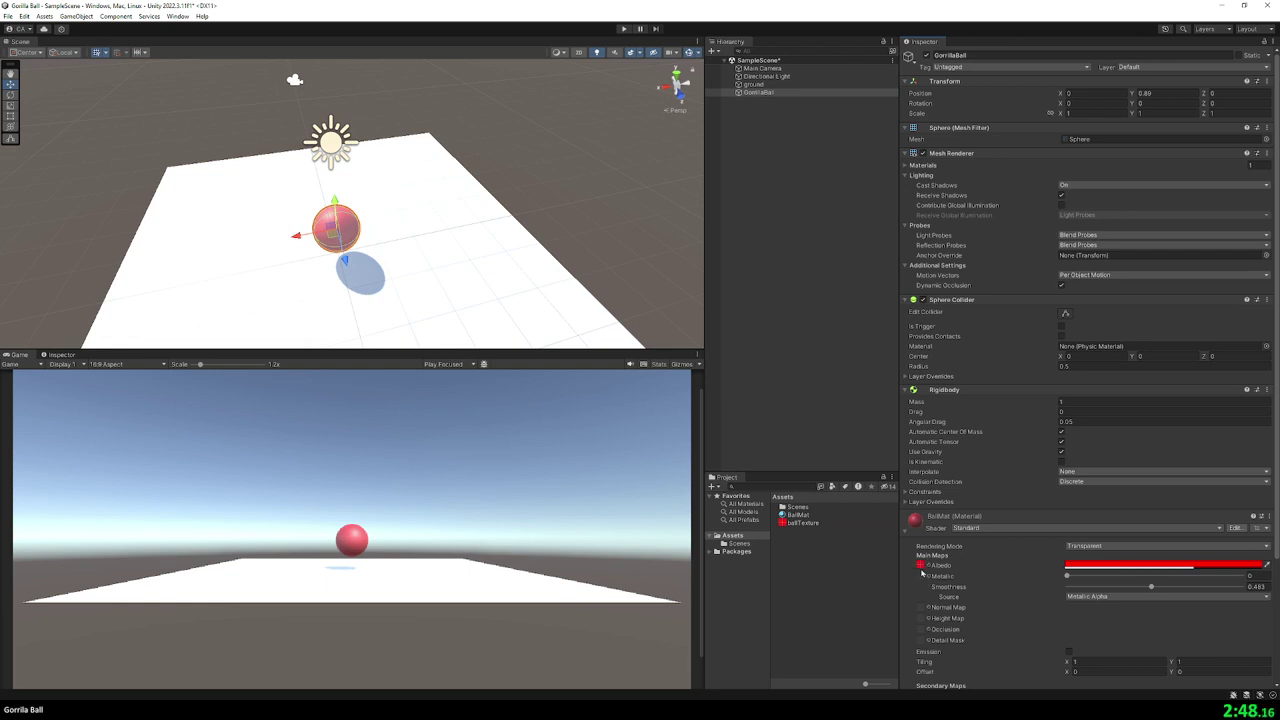
click(1109, 567)
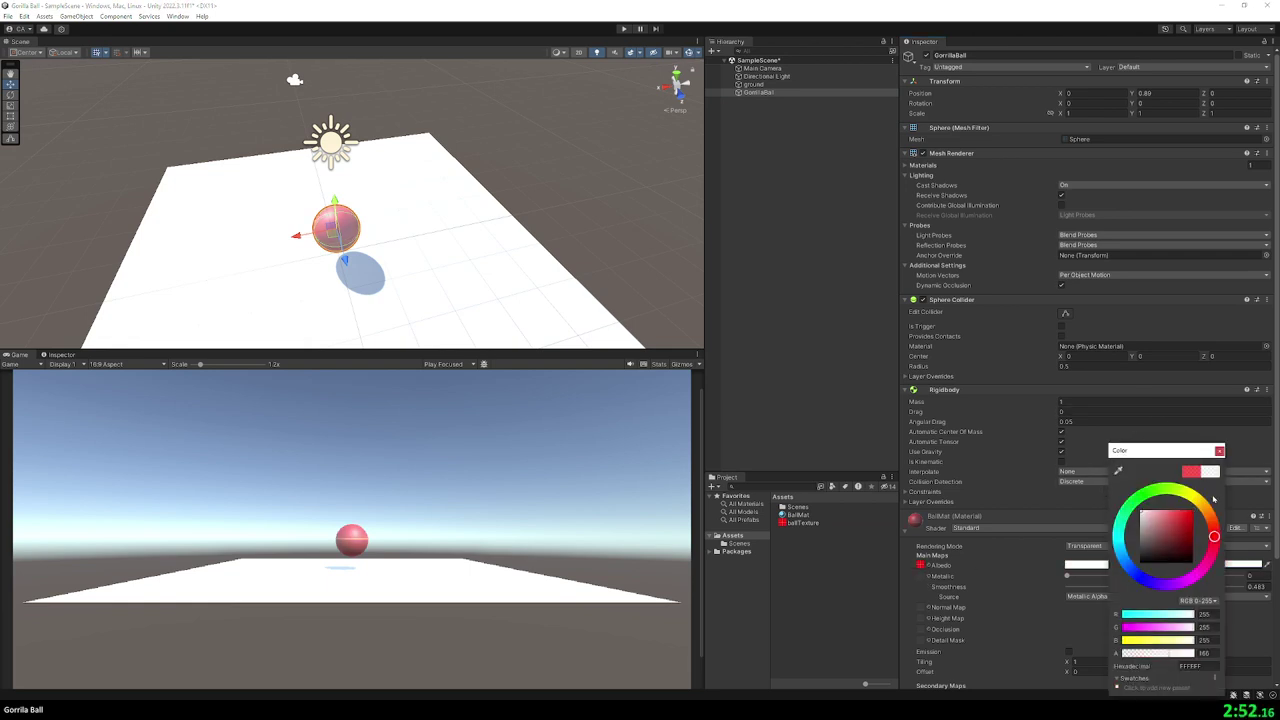
click(1219, 450)
click(826, 447)
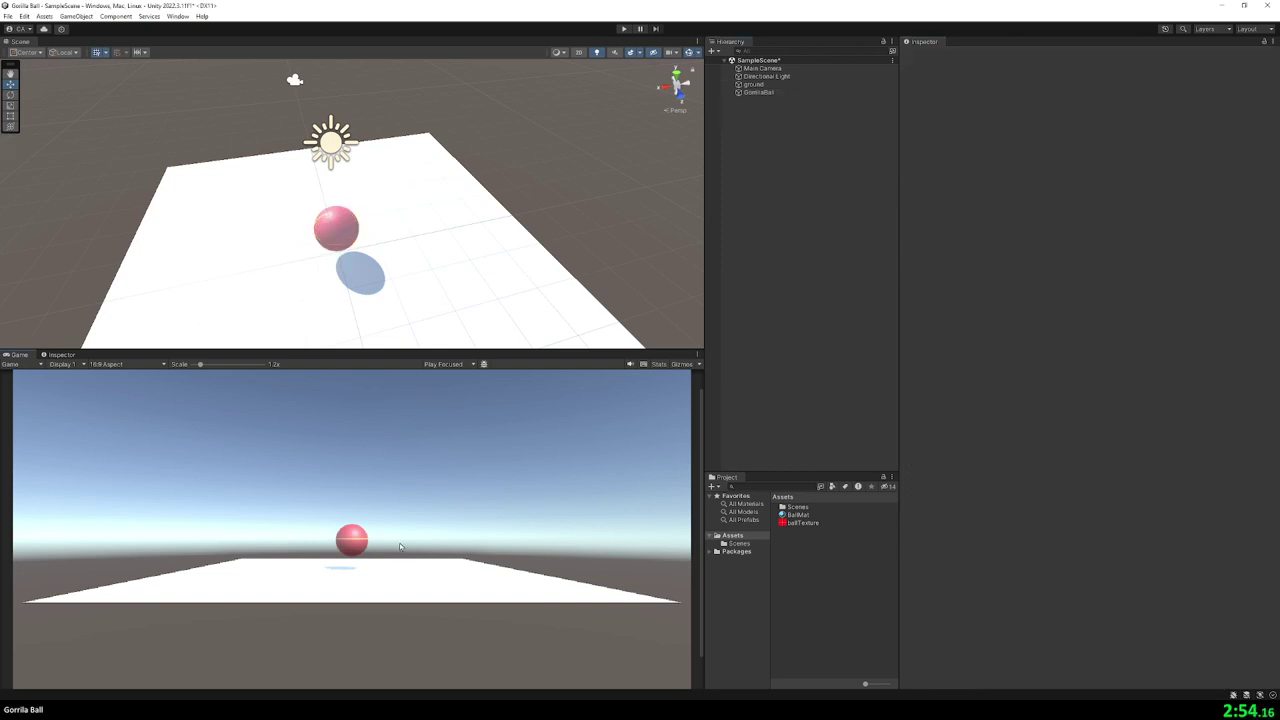
mouse_move(378, 258)
alt+mouse_down()
mouse_move(391, 214)
mouse_move(523, 237)
mouse_move(531, 277)
mouse_move(366, 236)
mouse_move(323, 86)
mouse_move(283, 77)
mouse_move(289, 120)
mouse_move(171, 116)
mouse_move(509, 134)
alt+mouse_up()
scroll(406, 126, up, 5)
mouse_move(406, 126)
alt+mouse_down()
mouse_move(524, 40)
mouse_move(400, 100)
mouse_move(277, 71)
mouse_move(285, 150)
mouse_move(269, 177)
mouse_move(297, 129)
mouse_move(409, 134)
mouse_move(433, 183)
mouse_move(531, 253)
alt+mouse_up()
- Select ballTexture and browse its texture type, wrap and filter options without changes
click(802, 522)
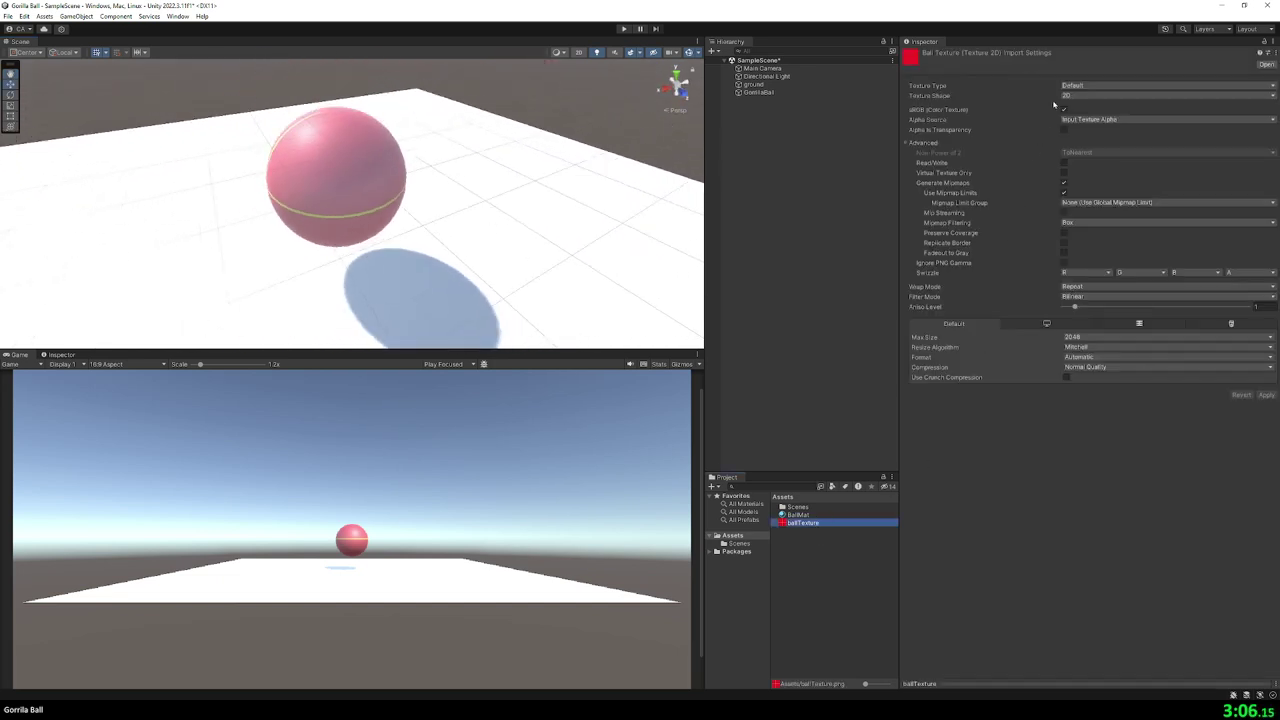
click(1093, 94)
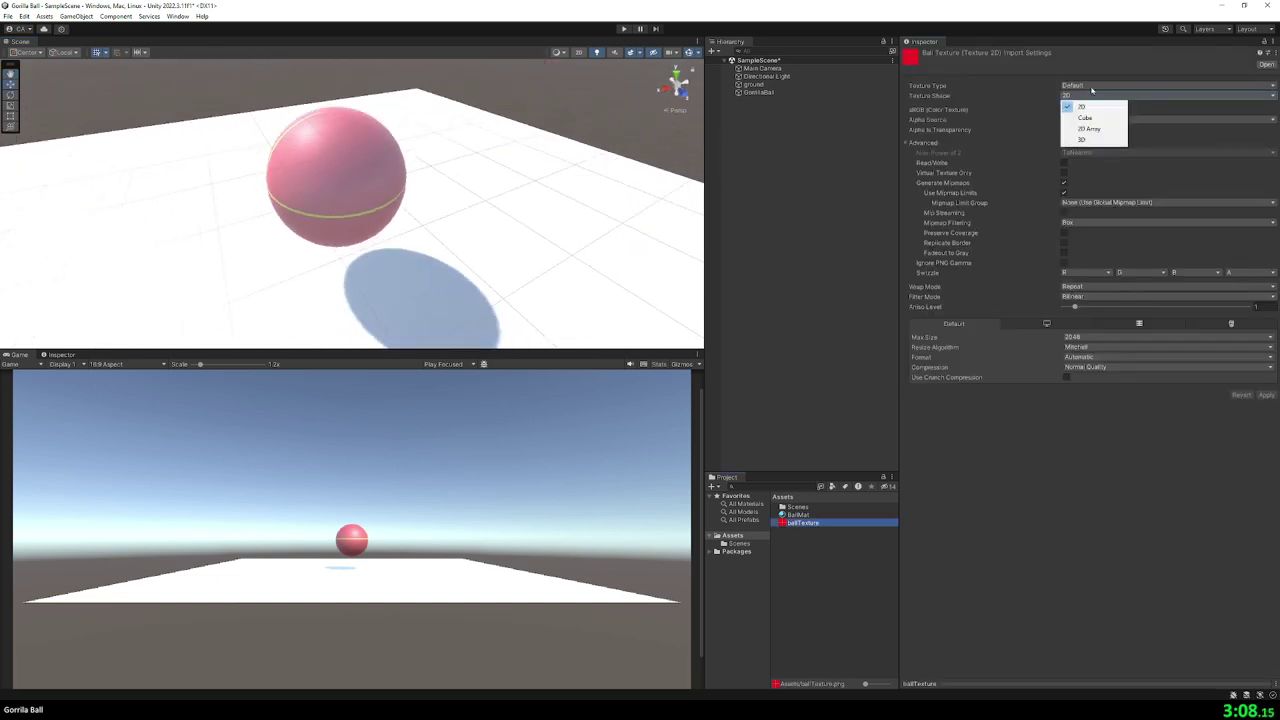
click(1092, 87)
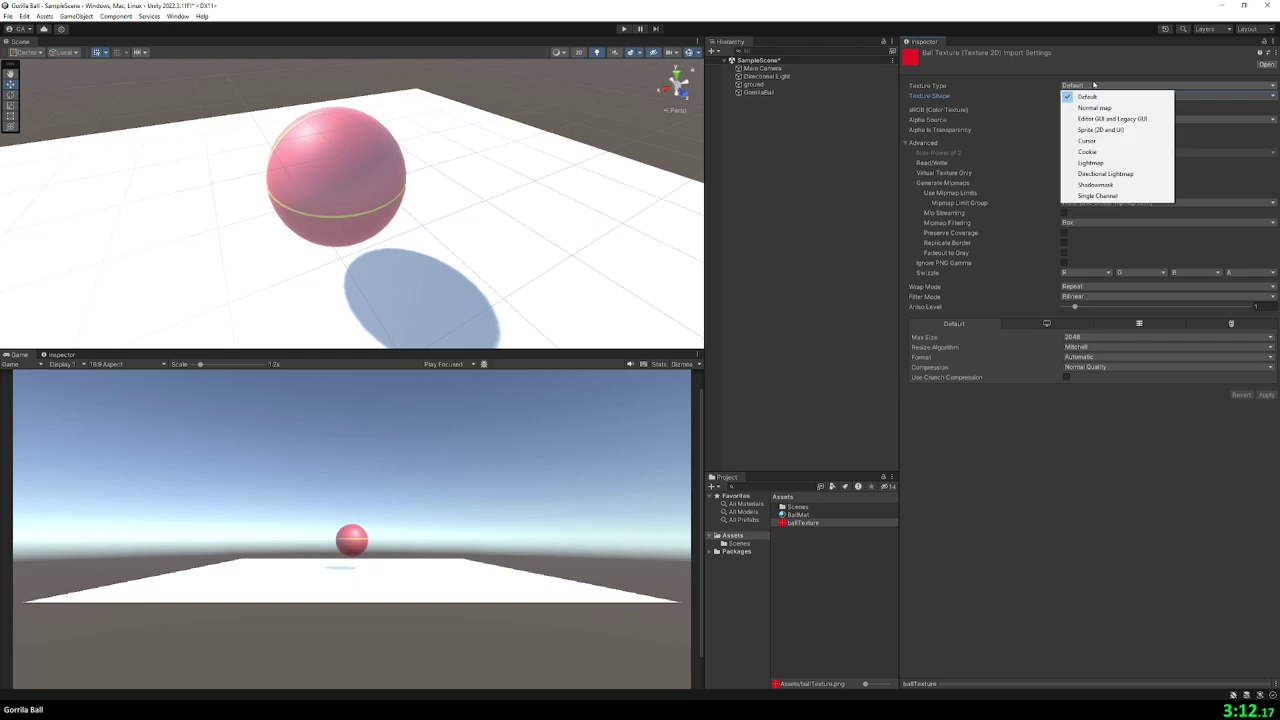
click(1052, 80)
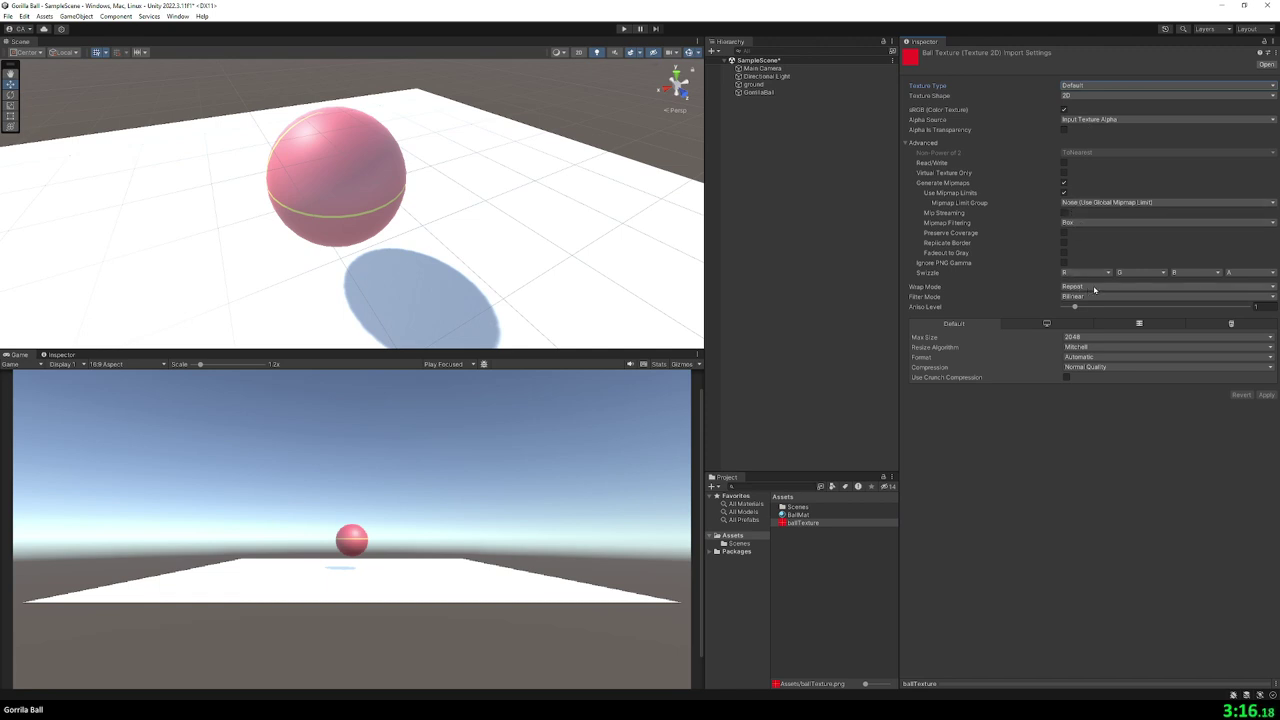
click(1099, 287)
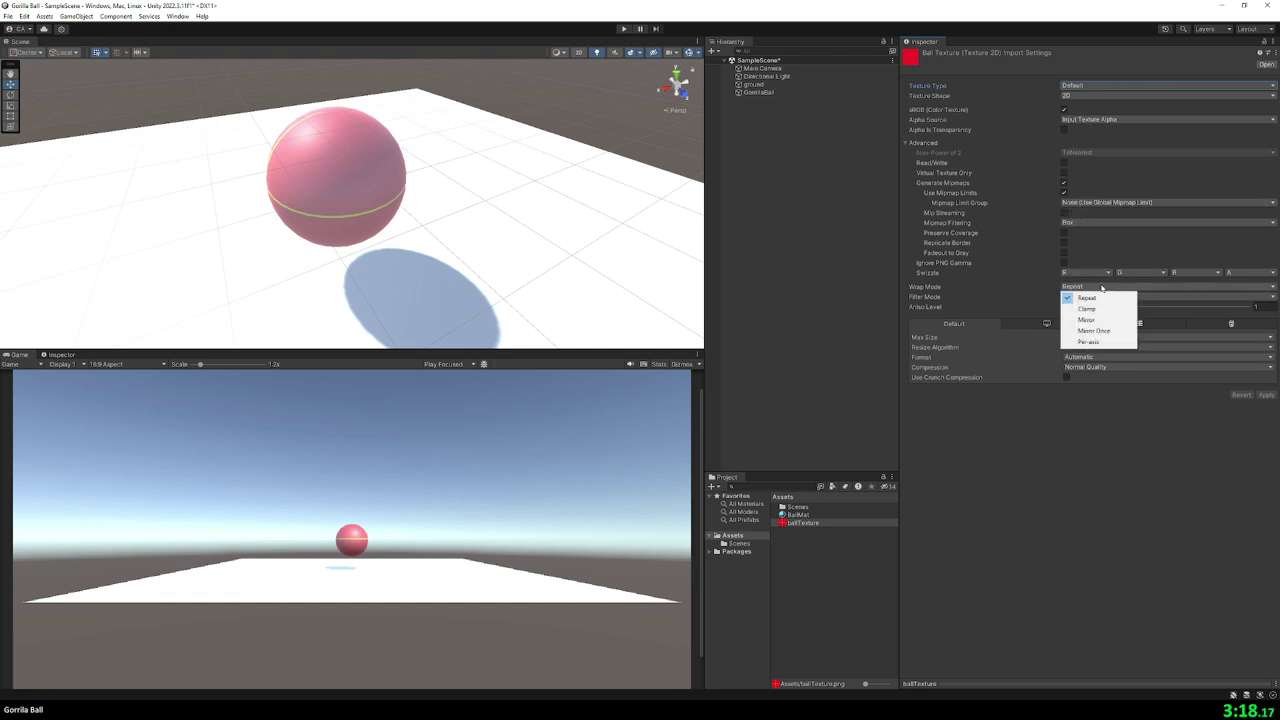
click(964, 297)
click(1108, 297)
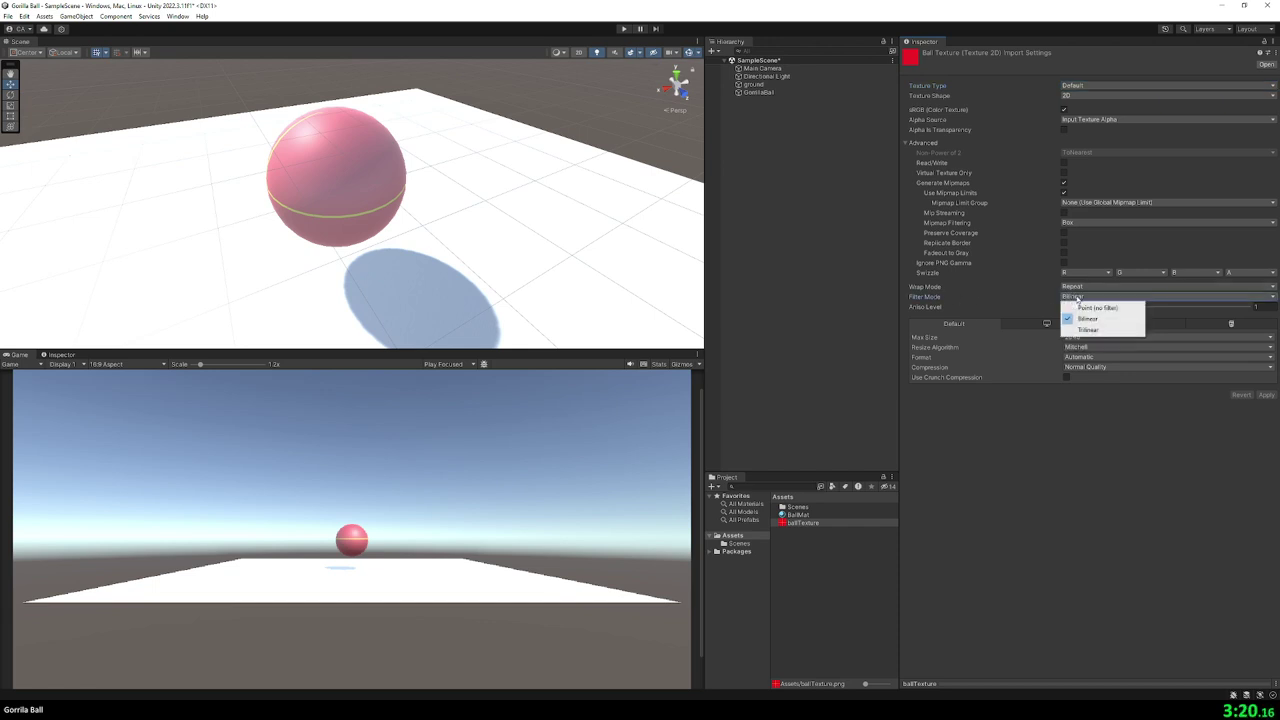
click(960, 318)
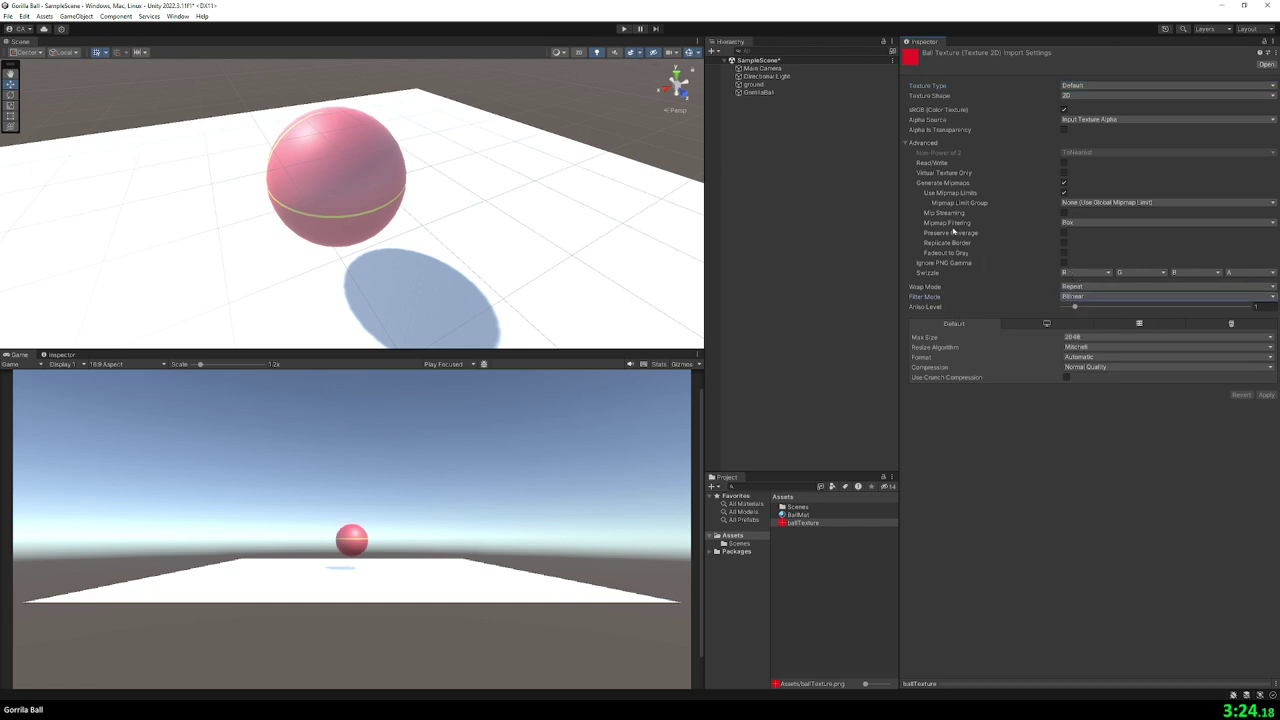
- Set ballTexture's Wrap Mode to Mirror and apply it
click(1095, 287)
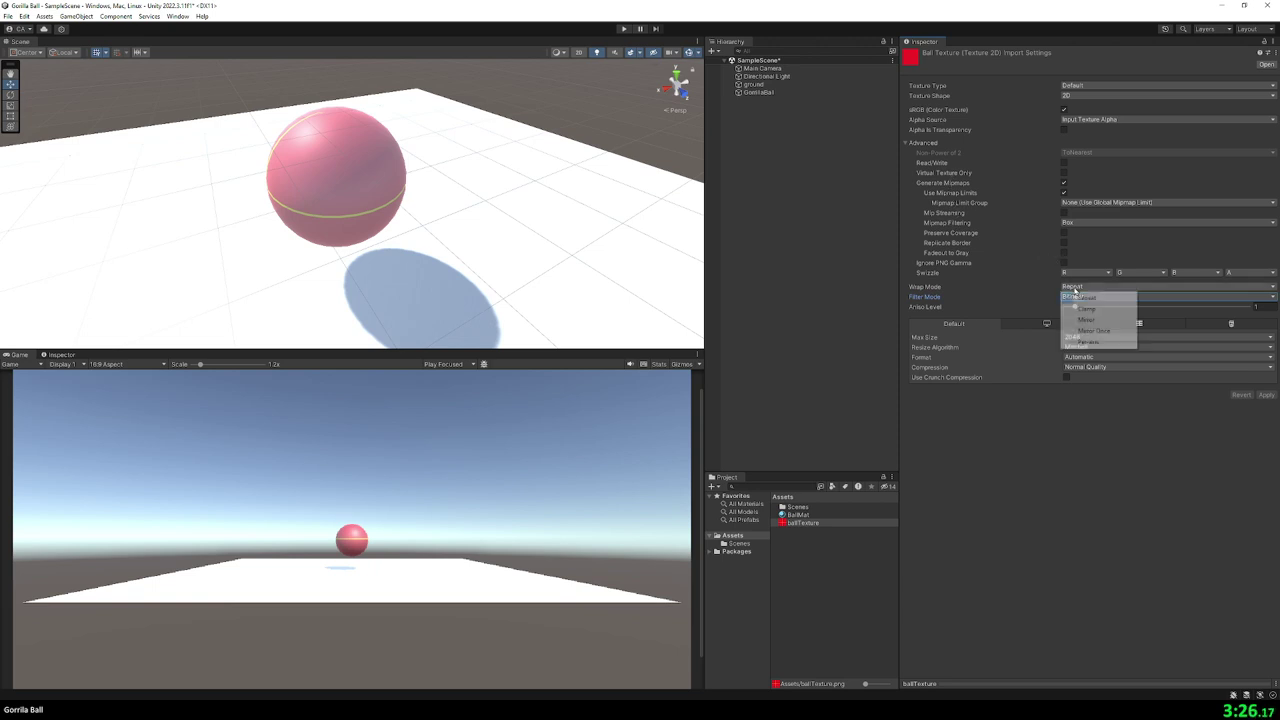
click(1100, 321)
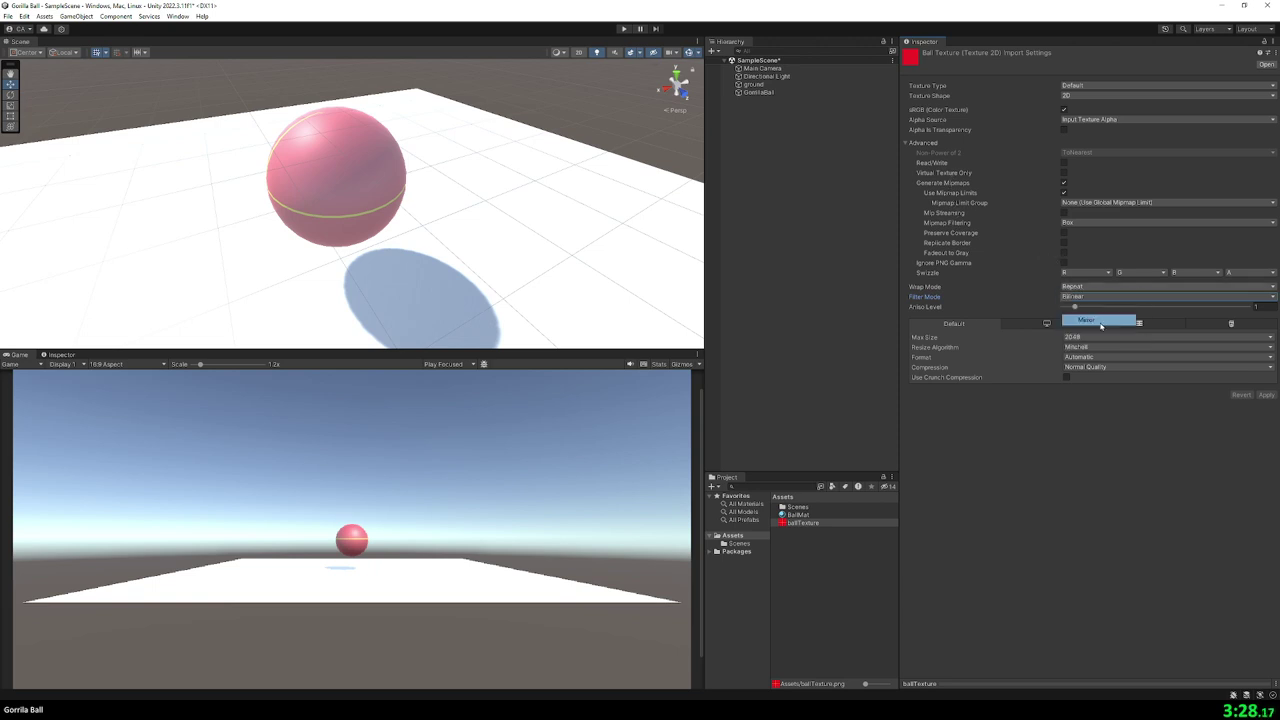
right_drag(557, 223, 571, 189)
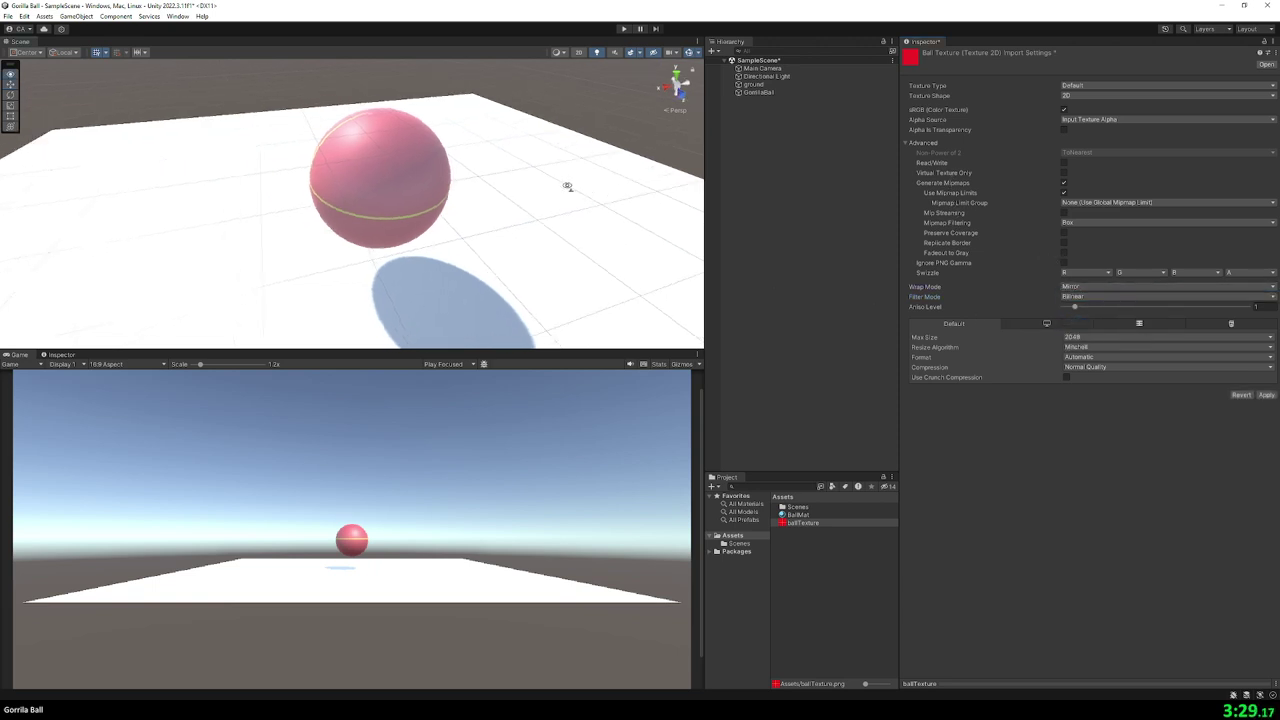
click(1266, 395)
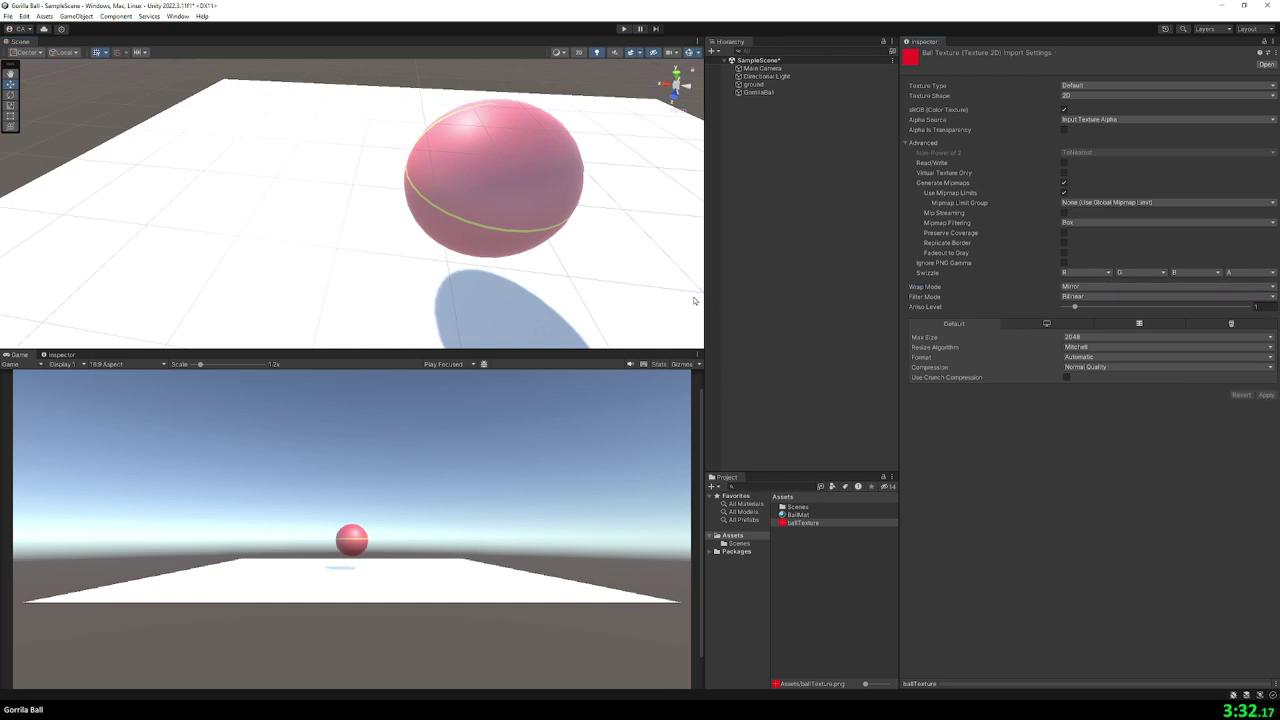
mouse_move(694, 300)
right_down()
mouse_move(620, 277)
mouse_move(655, 287)
right_up()
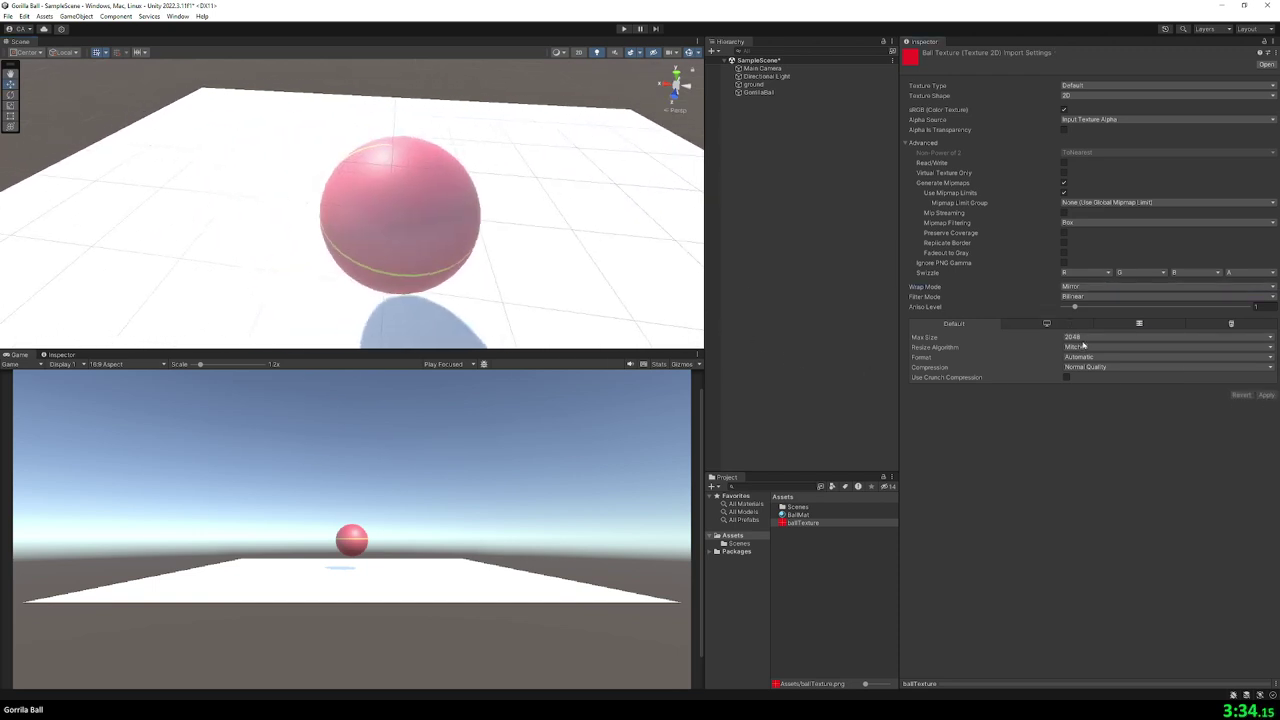
- Switch Wrap Mode to Clamp and apply, then set it back to Repeat
click(1082, 286)
click(1095, 309)
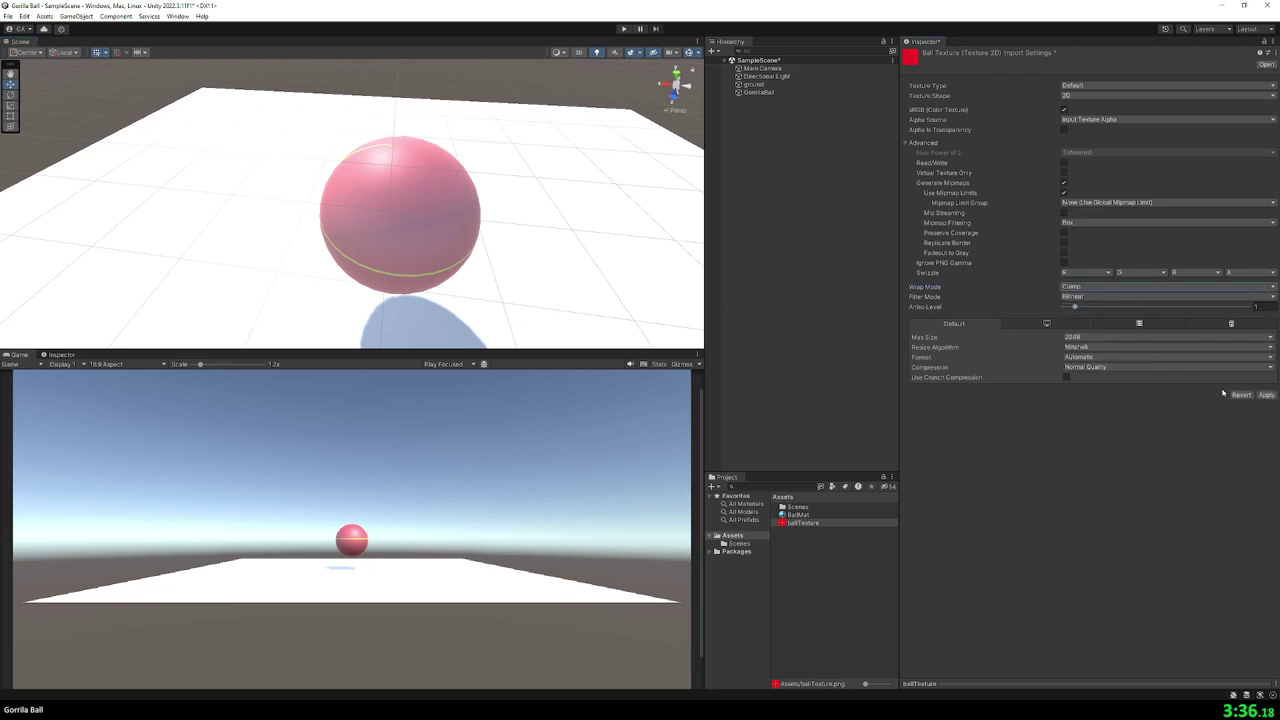
click(1267, 396)
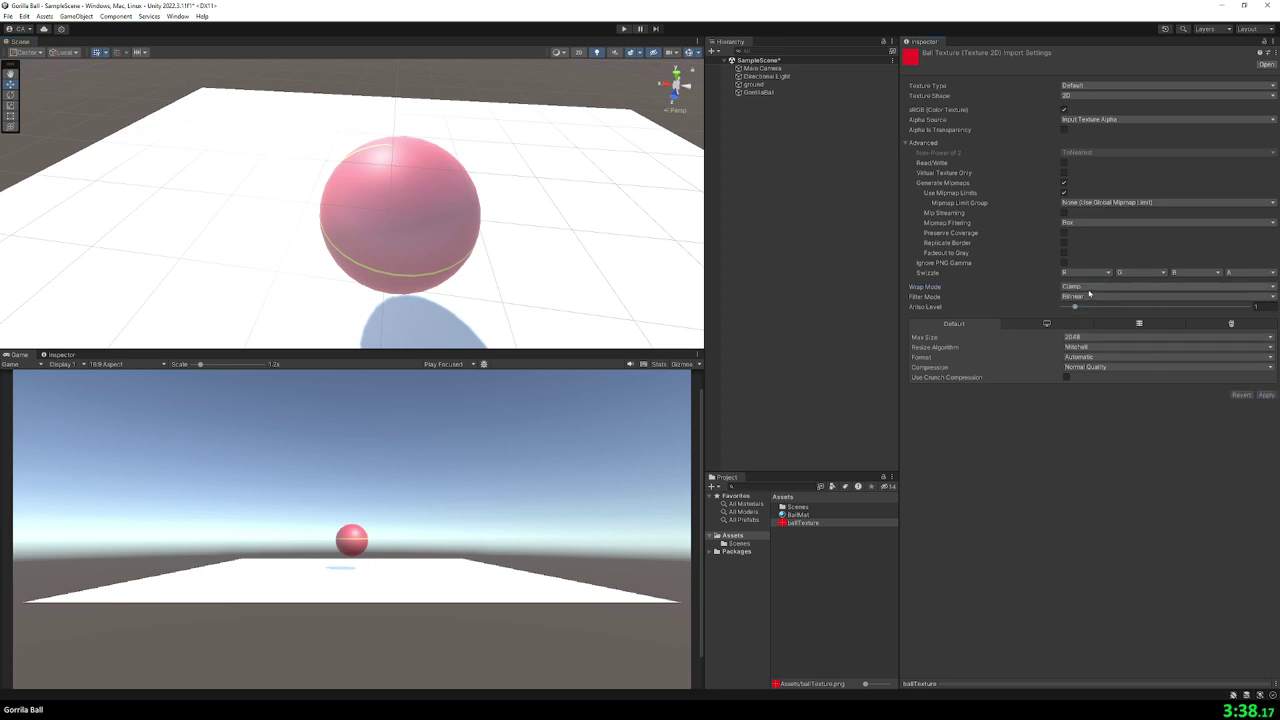
click(1089, 289)
click(1085, 298)
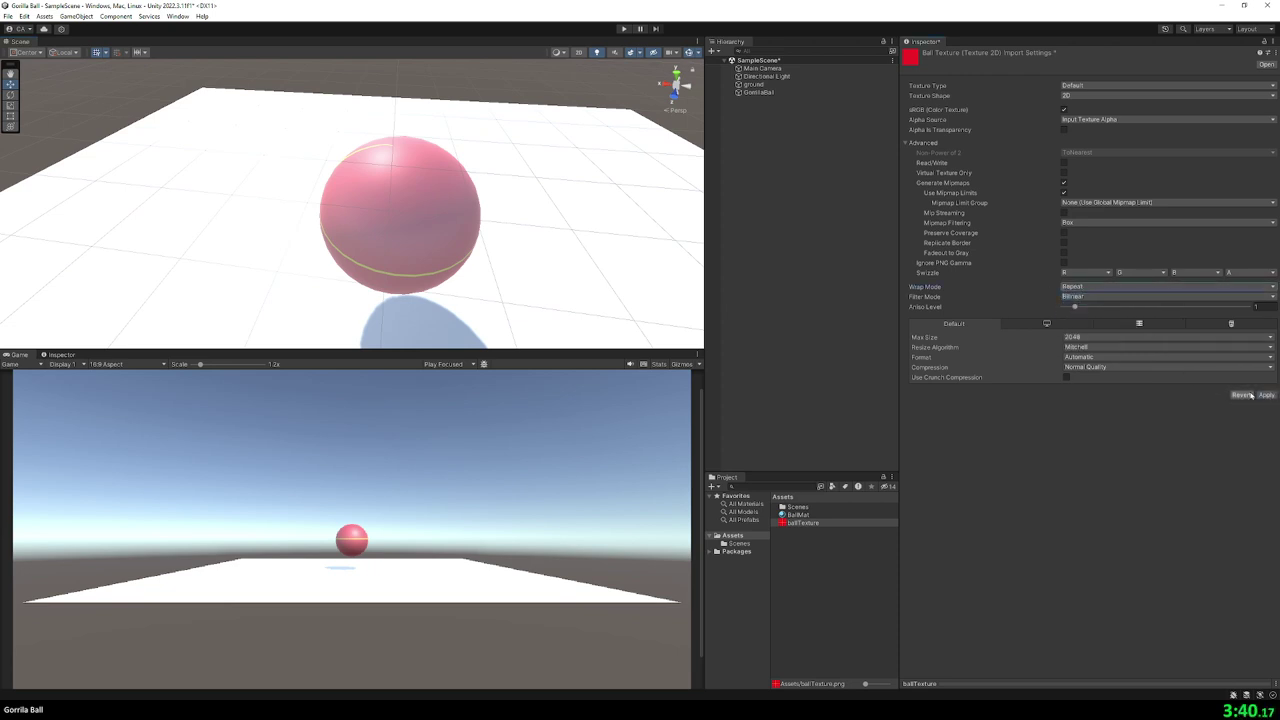
- Select the ground, orbit the view higher, and reveal the Assets folder on disk
click(828, 84)
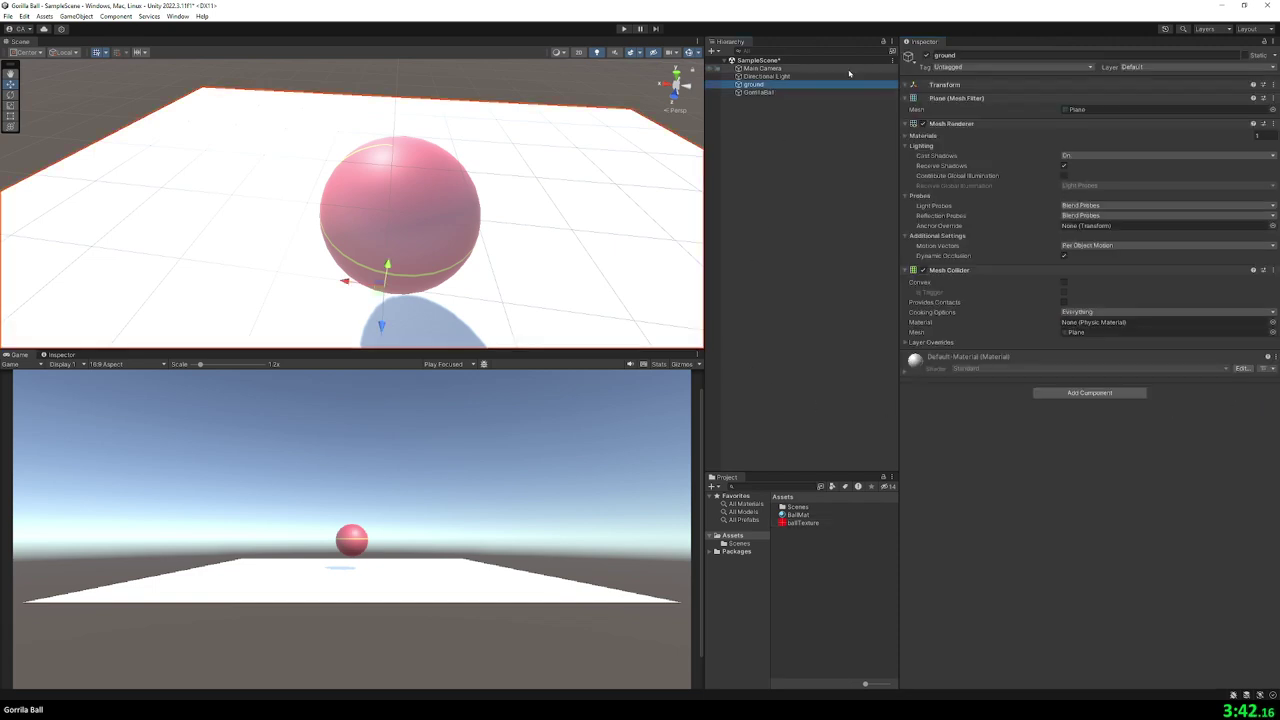
mouse_move(427, 187)
alt+mouse_down()
mouse_move(425, 153)
mouse_move(530, 158)
alt+mouse_up()
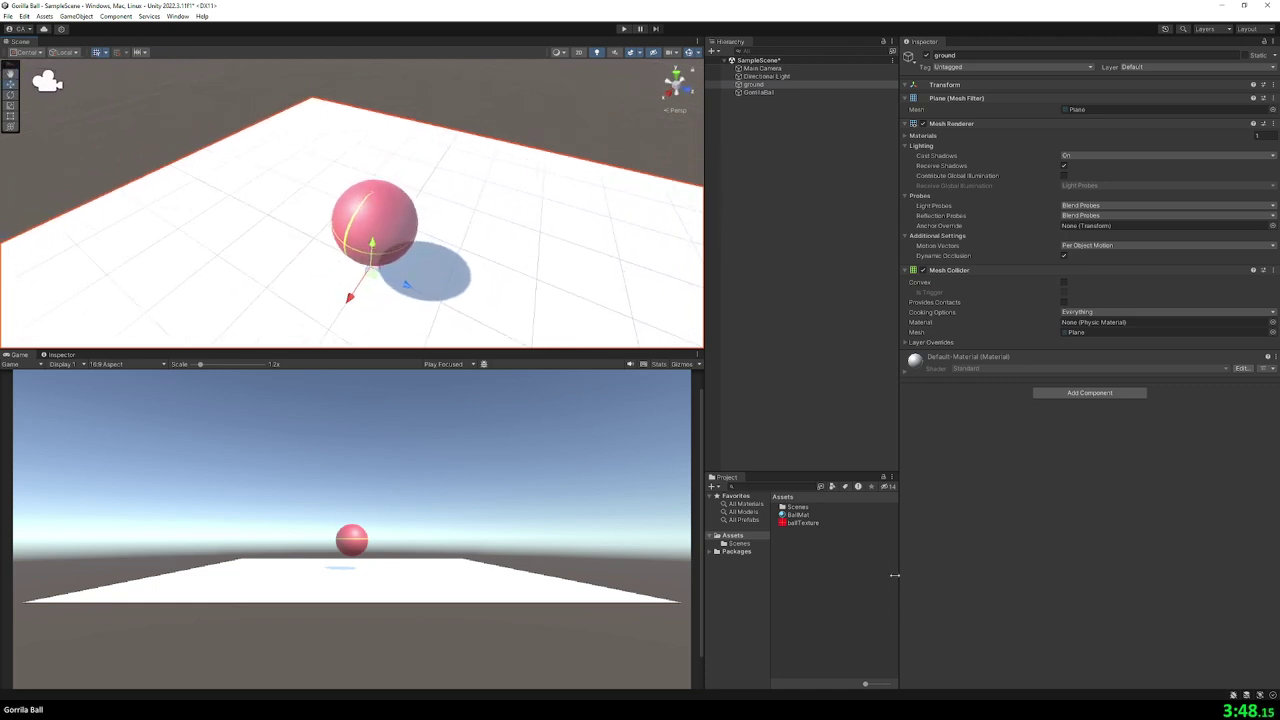
right_click(823, 574)
click(885, 308)
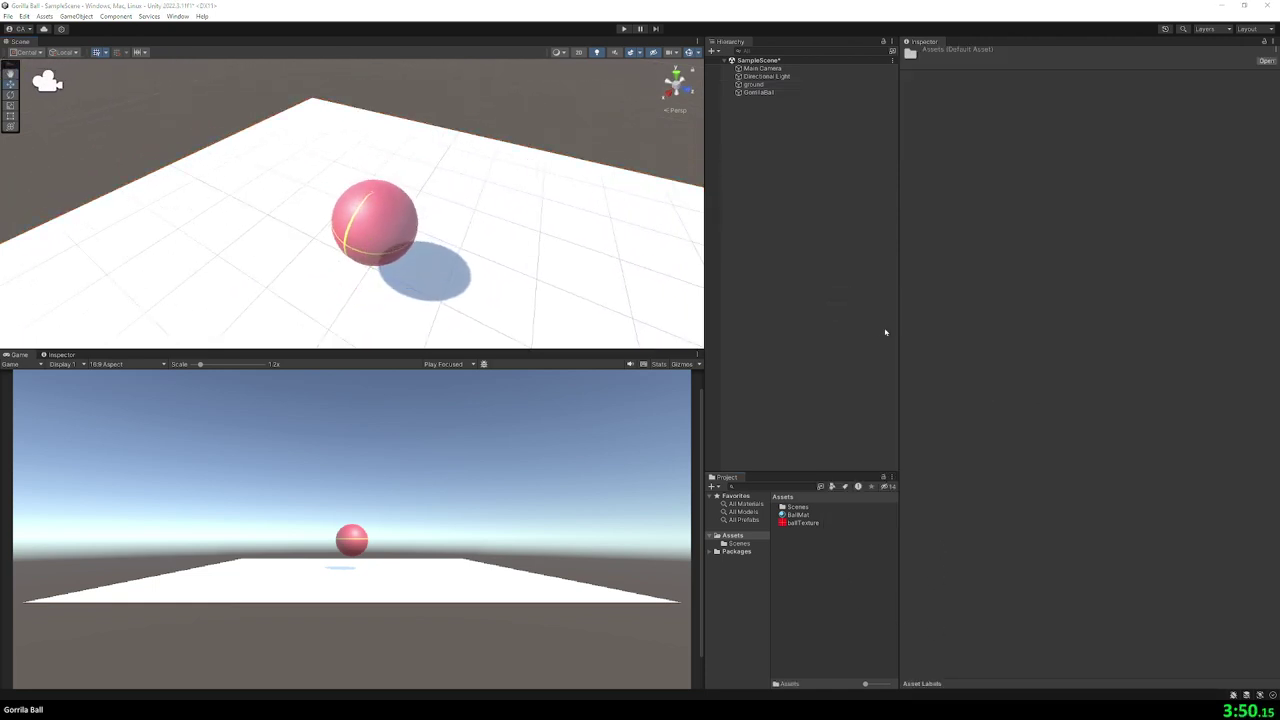
- Create a new C# script in Assets named Ball
right_click(843, 527)
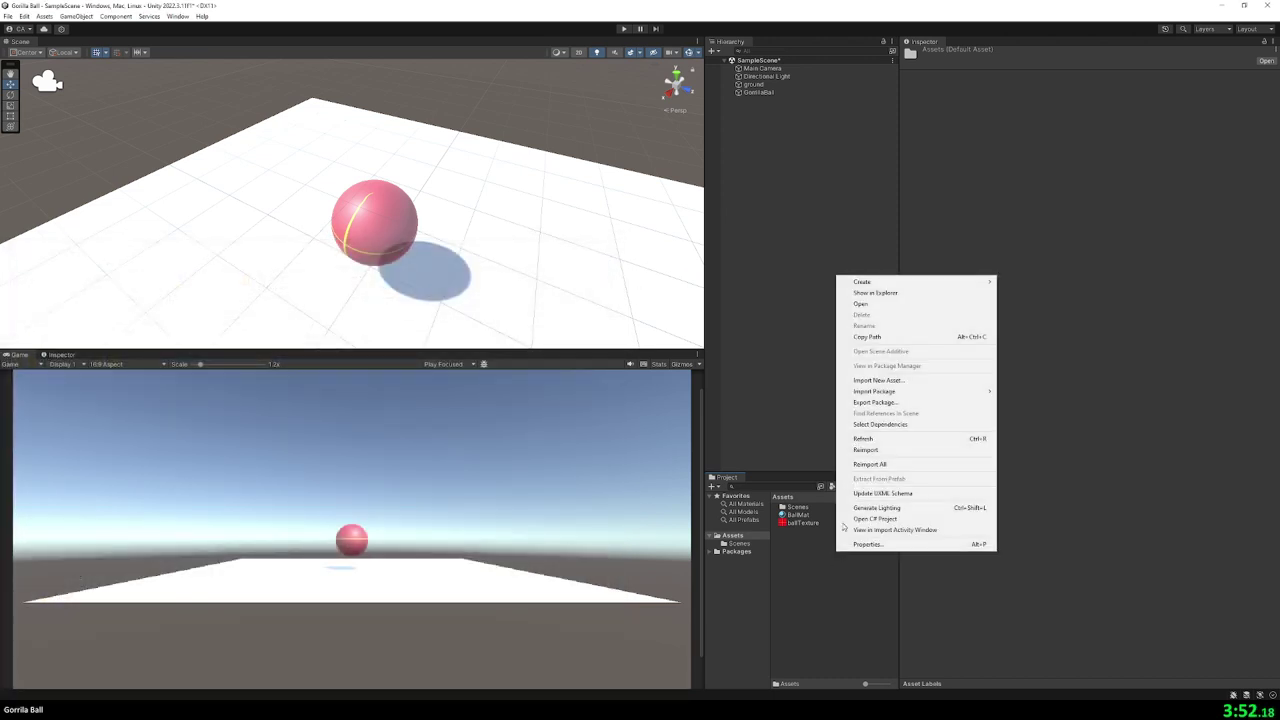
mouse_move(868, 282)
click(1036, 266)
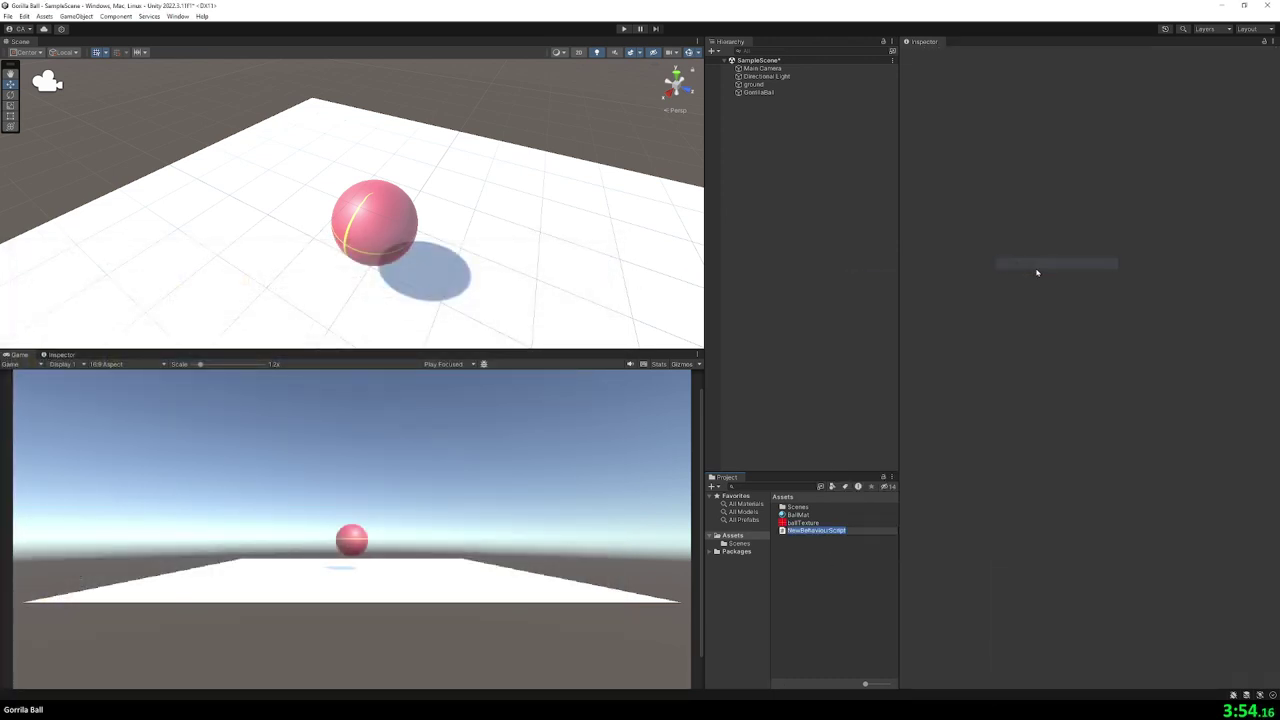
text(Ball)
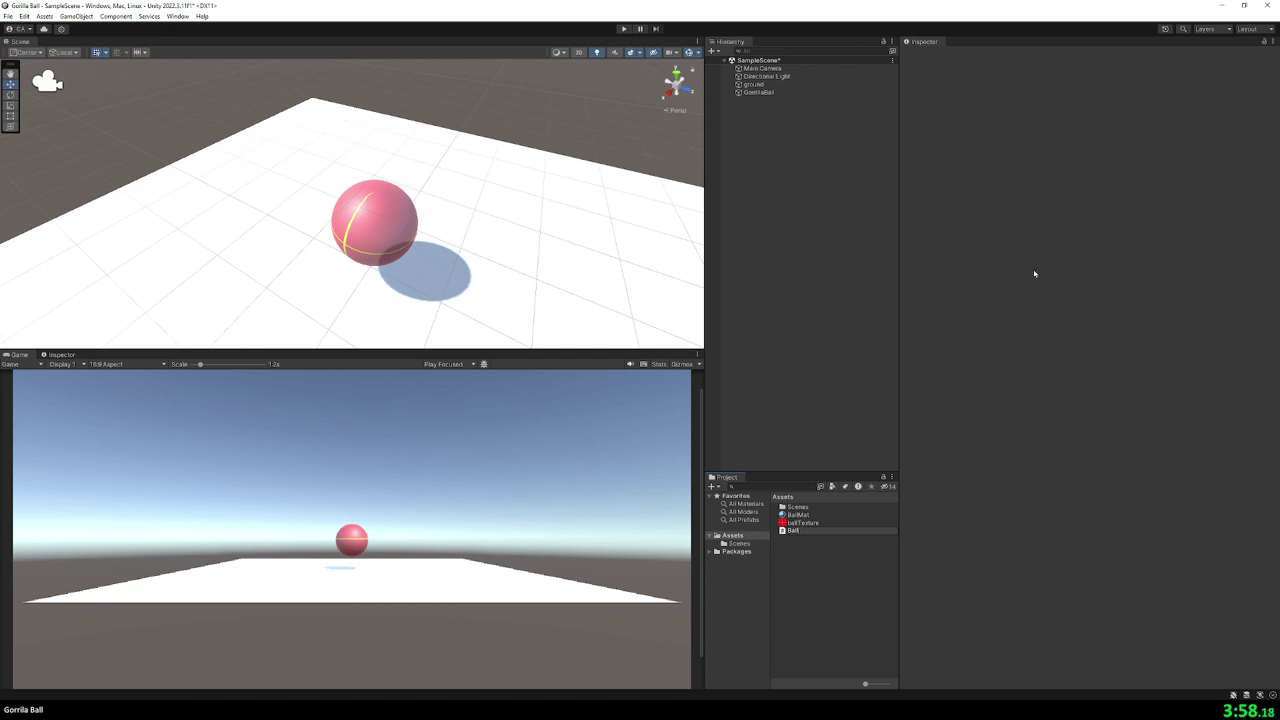
key(Return)
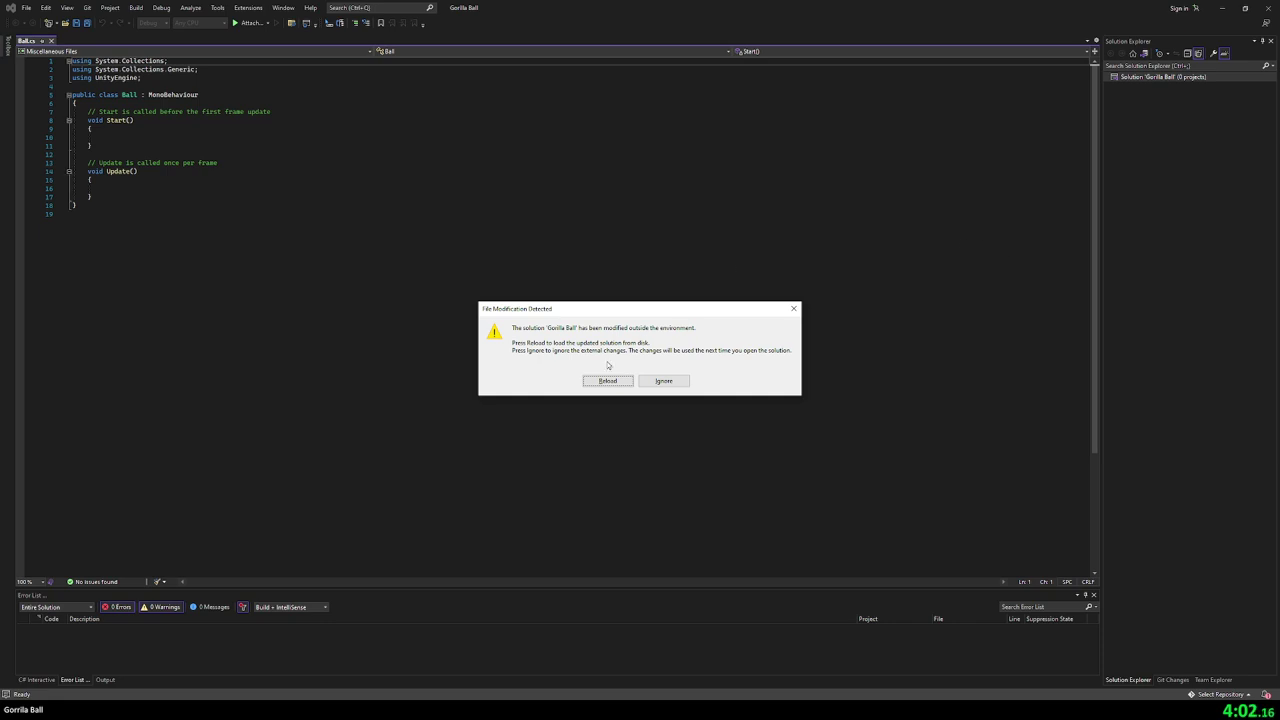
- Reload the solution, declare 'public float acceleration;' in the Ball class, and add blank lines below Update
click(610, 381)
click(176, 103)
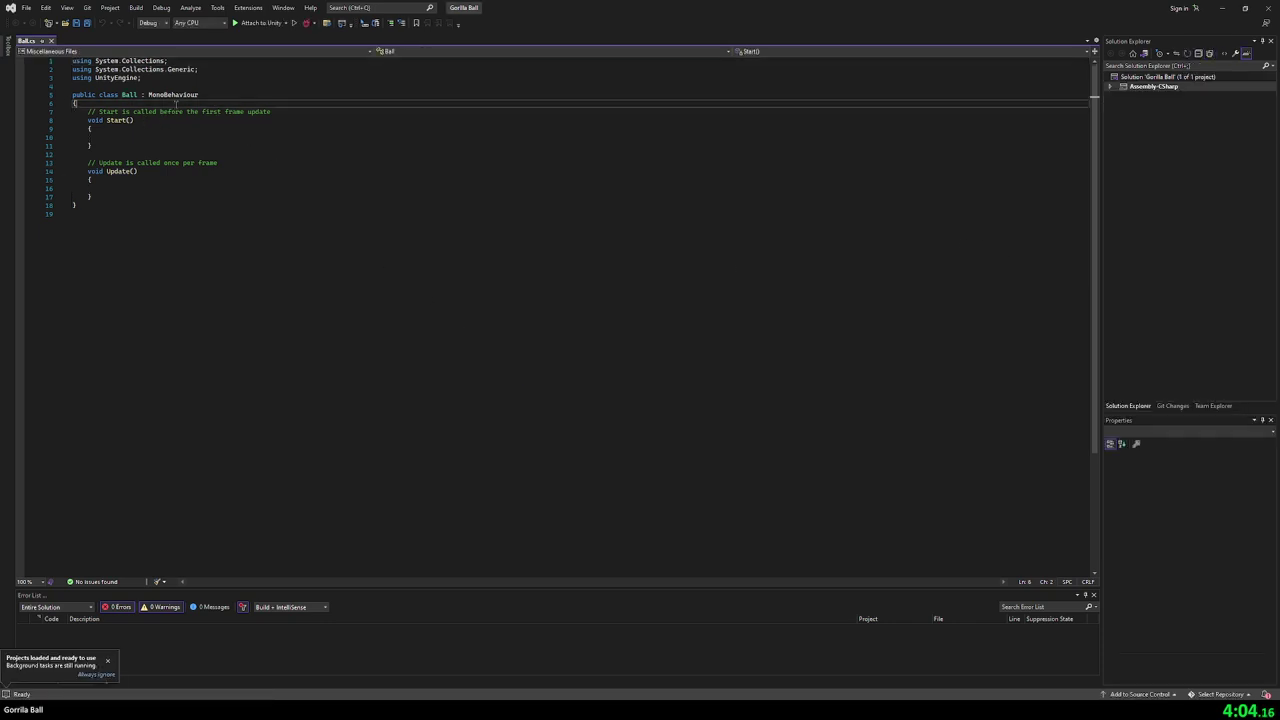
key(Return)
key(Return)
key(Return)
key(Up)
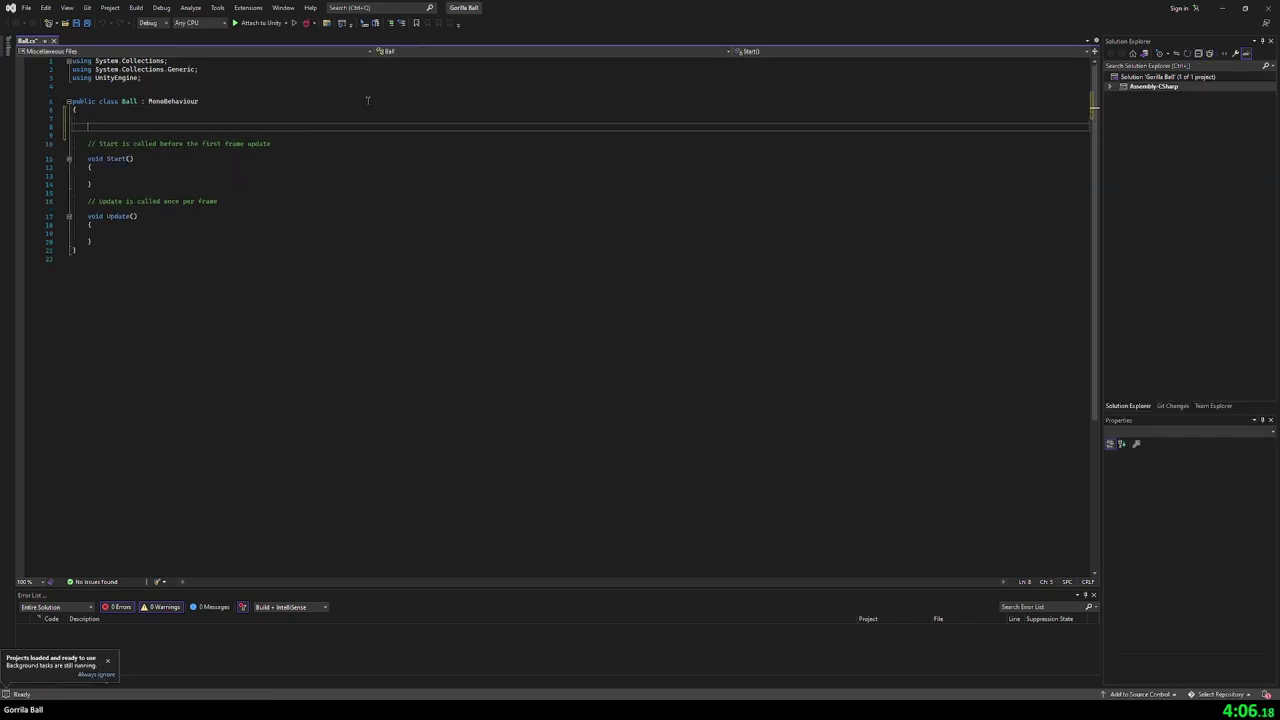
text(ublic)
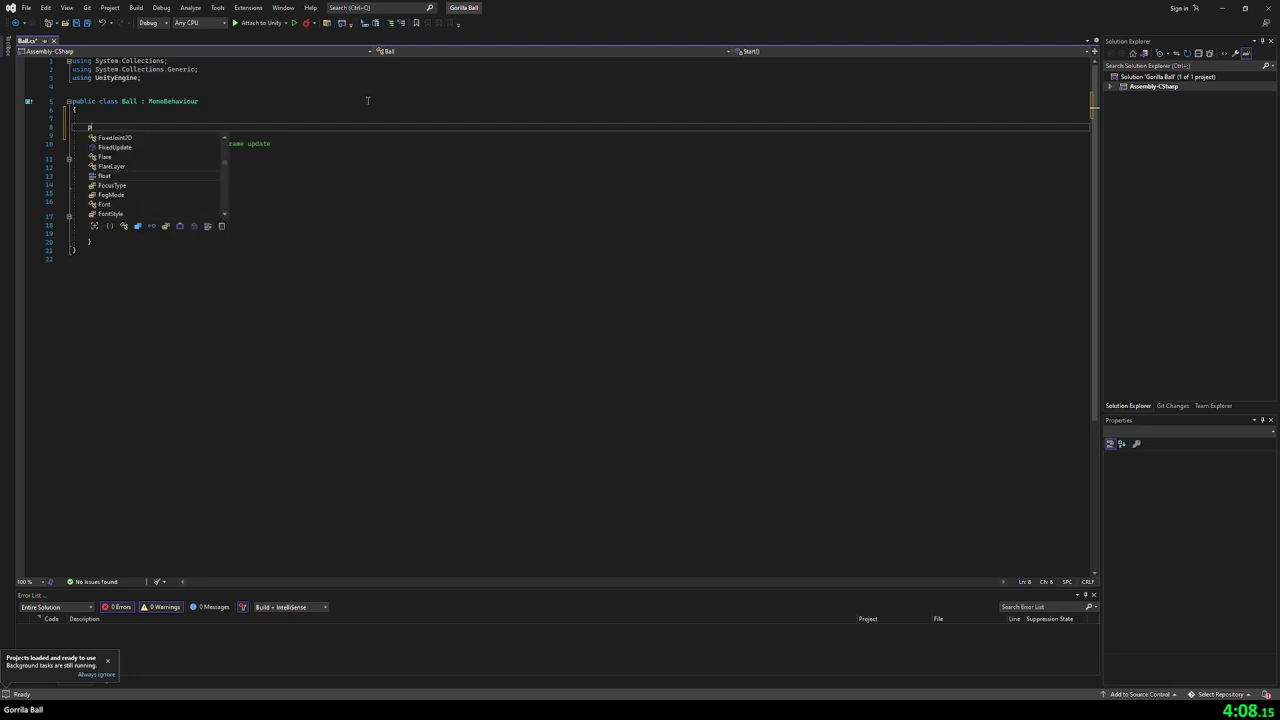
text( accel)
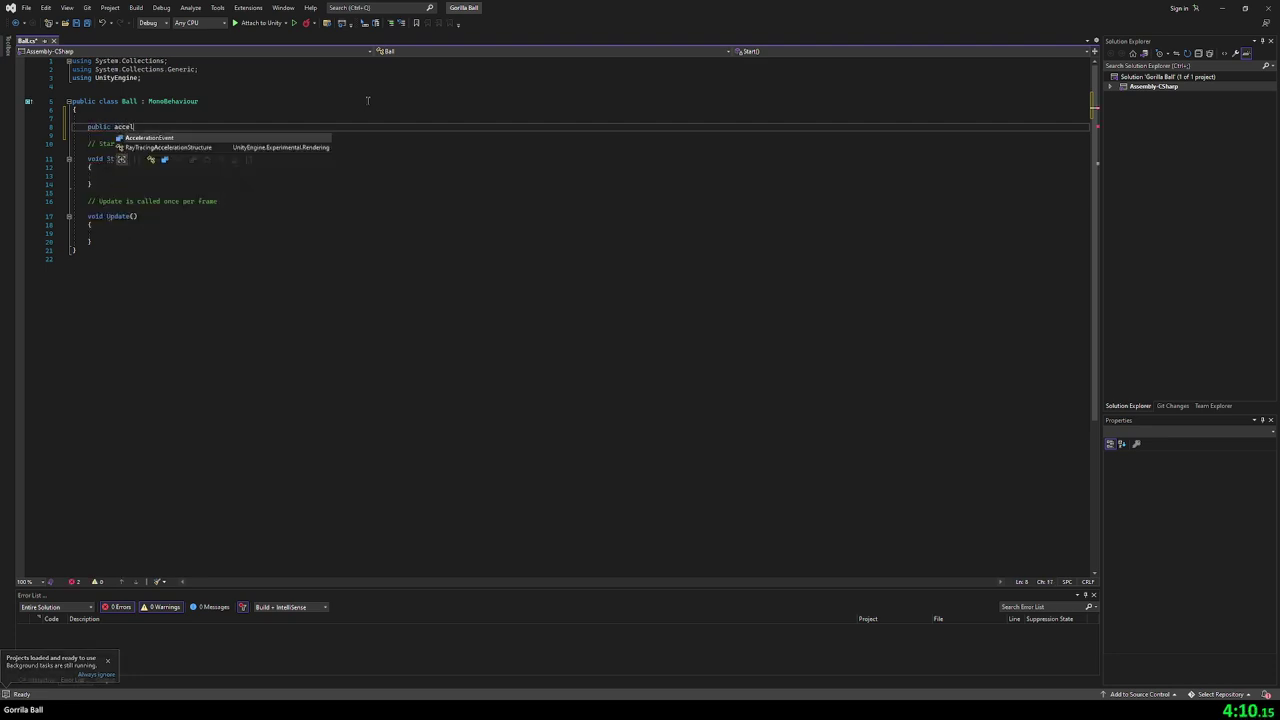
key(BackSpace)
key(BackSpace)
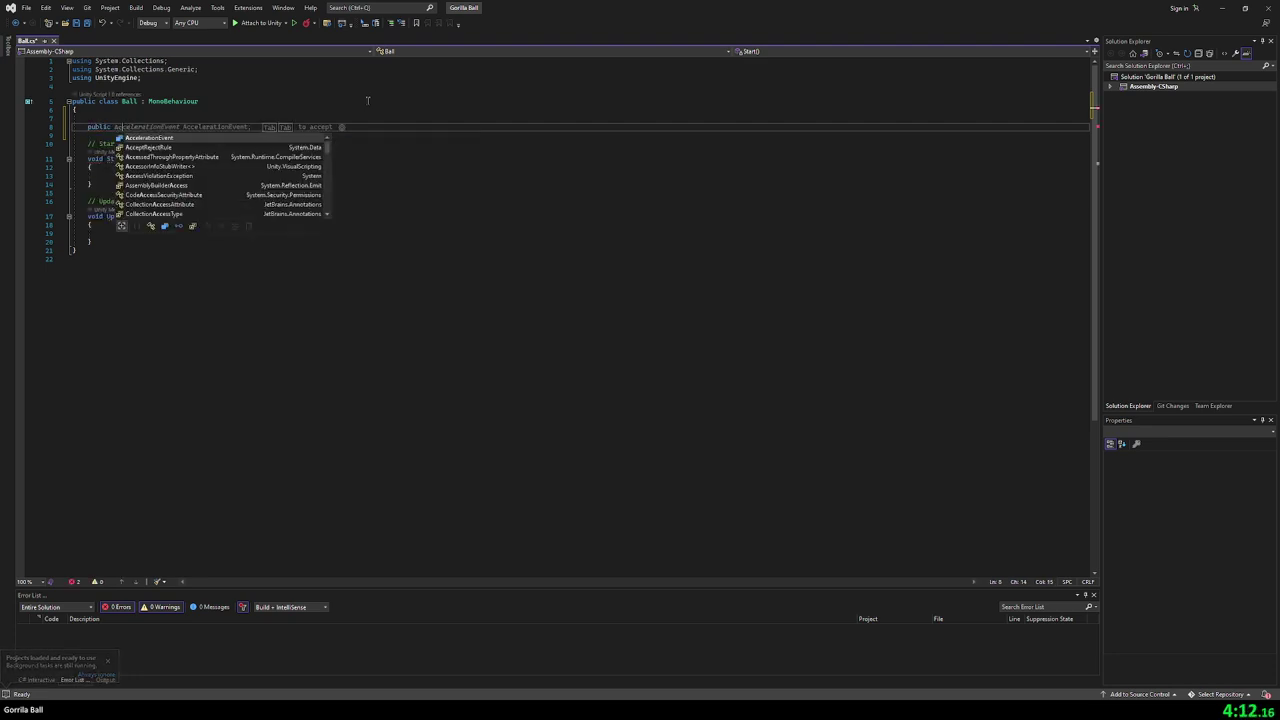
key(BackSpace)
key(BackSpace)
key(BackSpace)
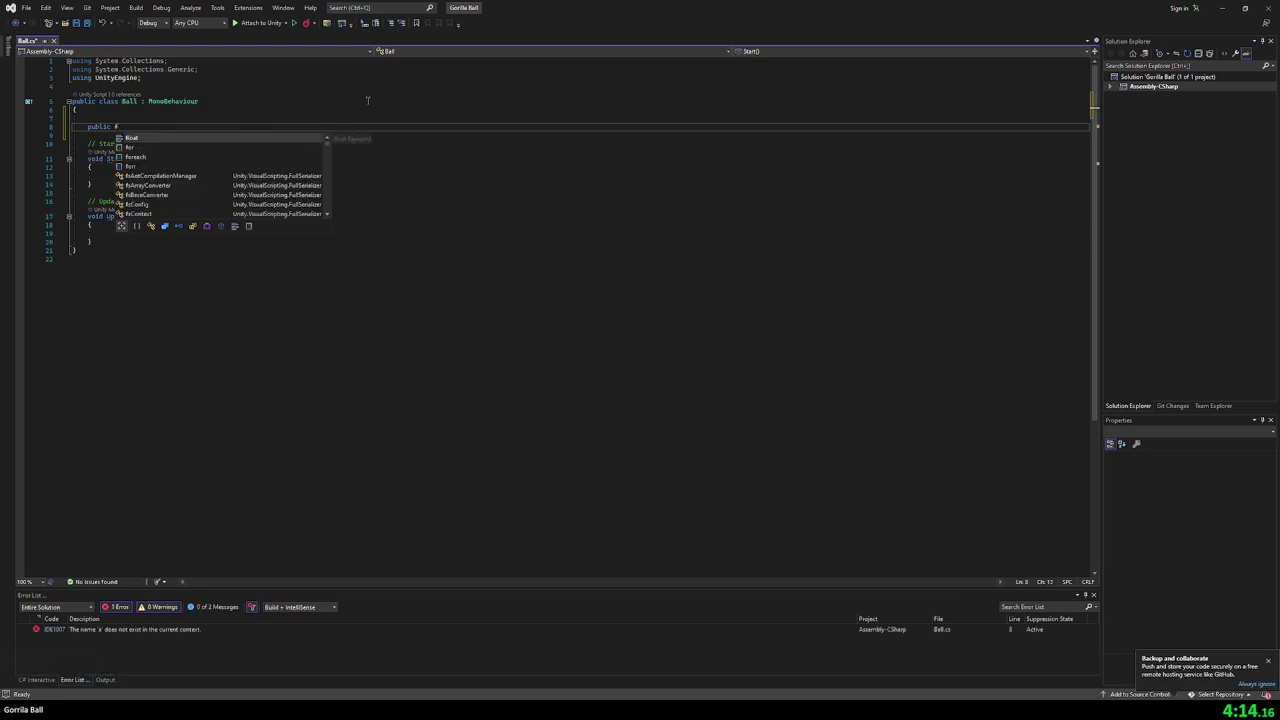
text(float acceler)
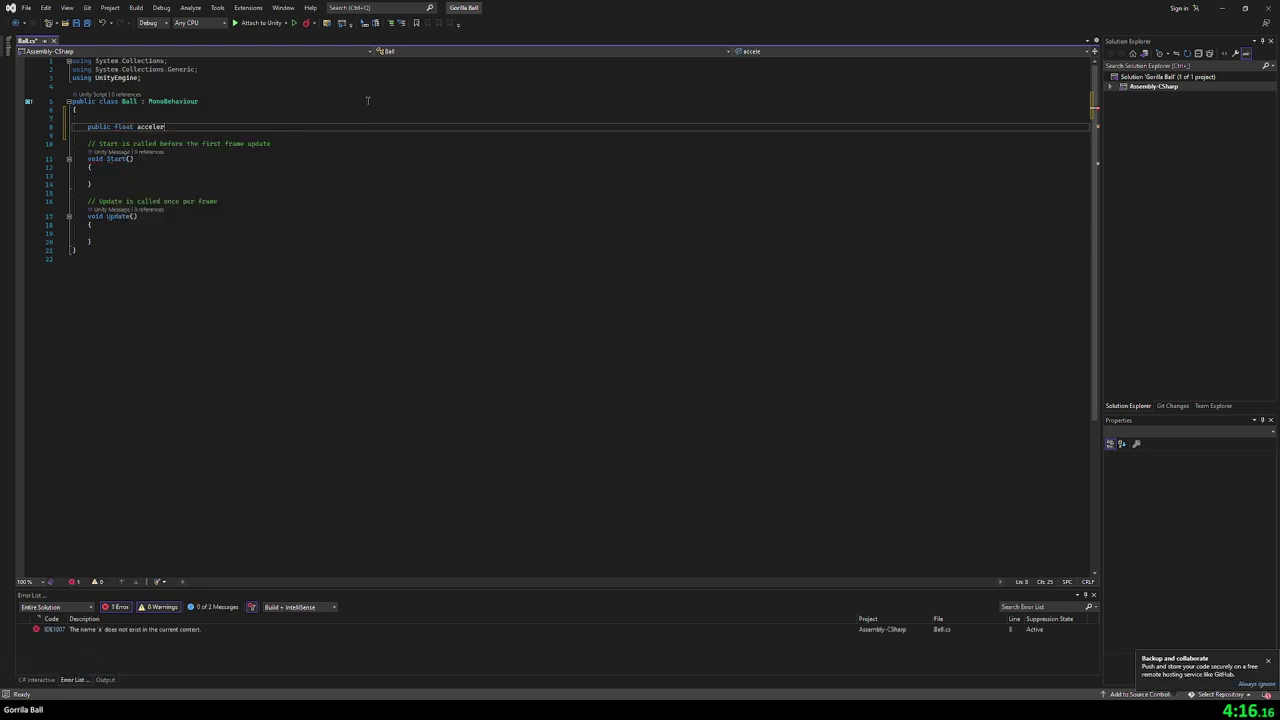
text(ation;)
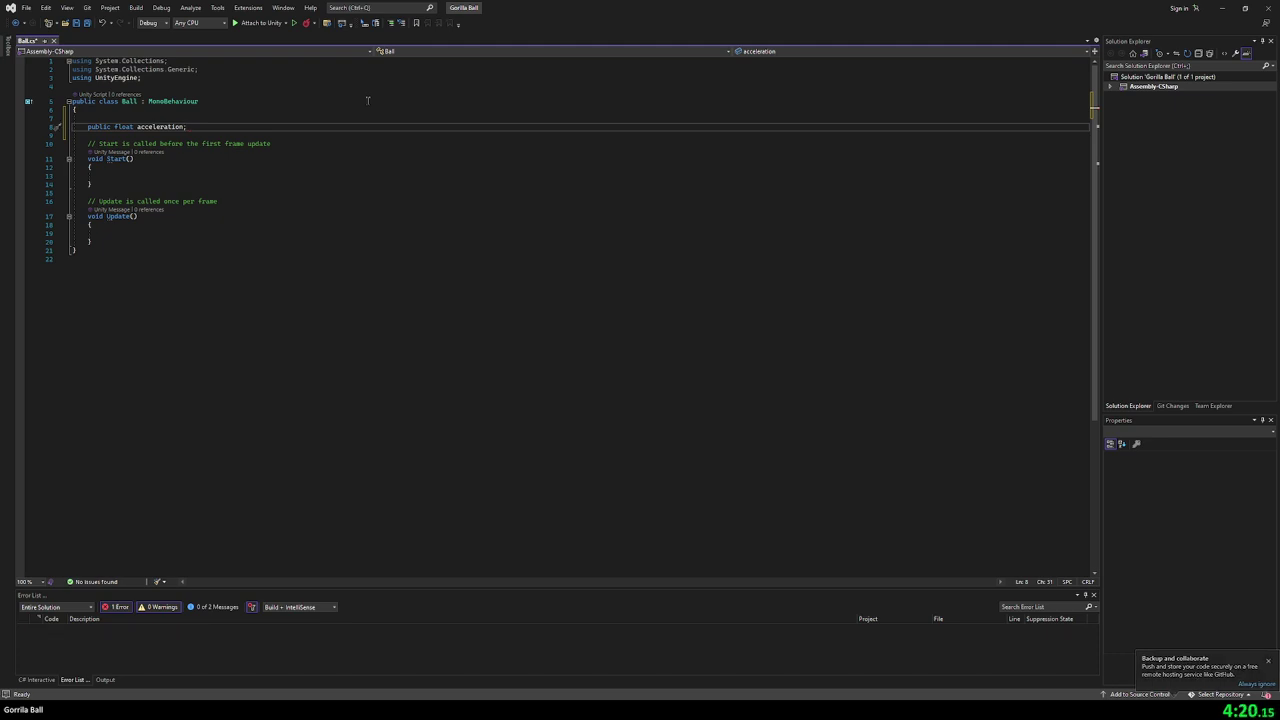
key(Down)
key(Down)
key(Down)
key(Down)
key(Down)
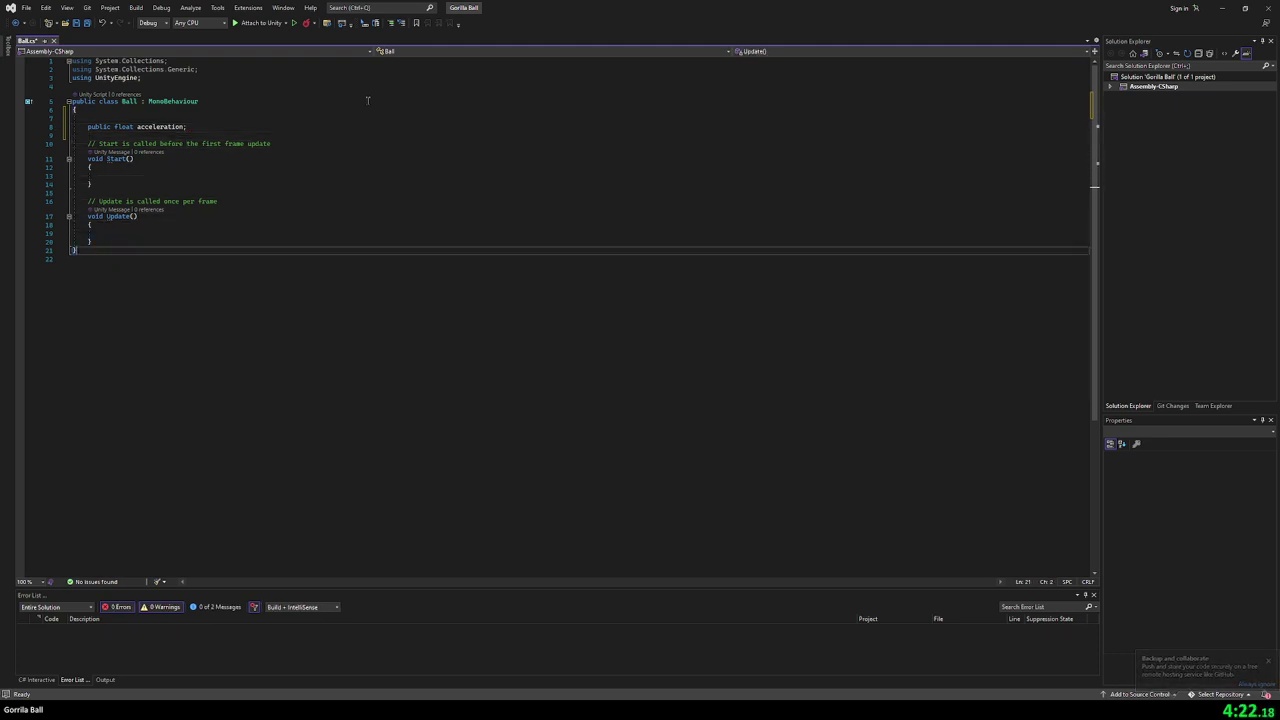
key(Return)
key(Return)
- Create a Move() method that reads Input.GetAxisRaw("Horizontal") into x
text(void)
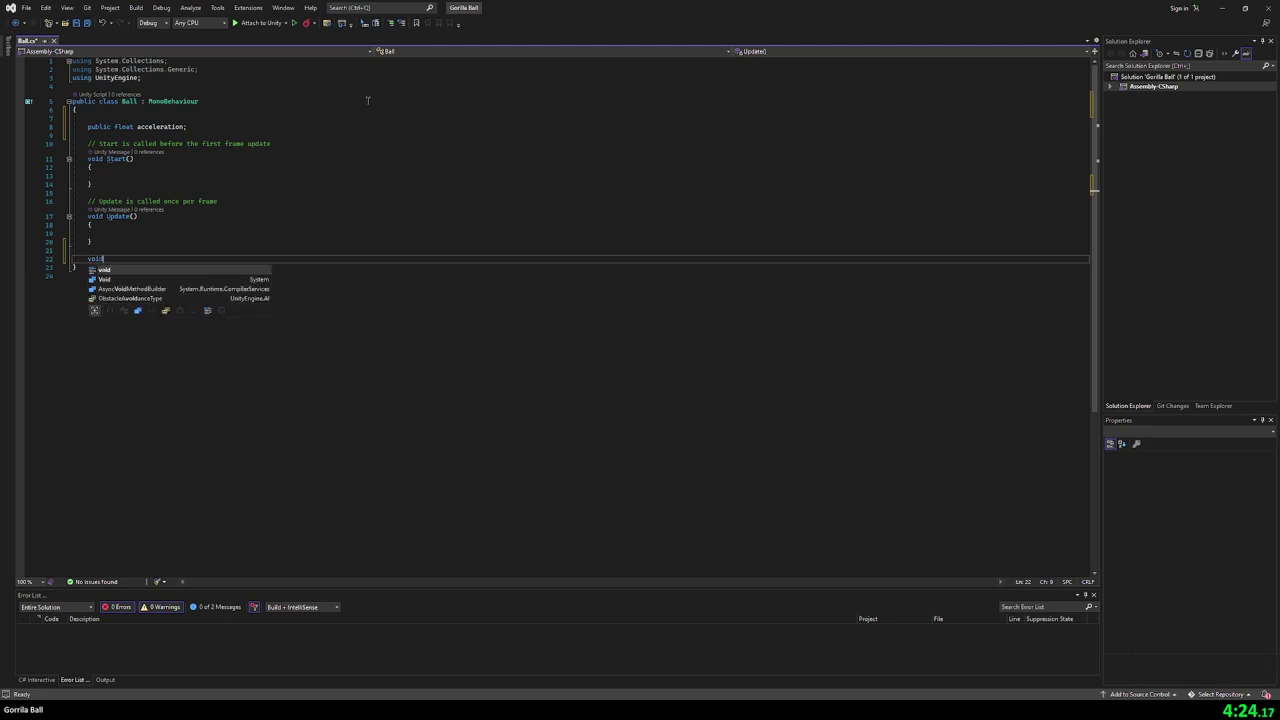
text( Move)
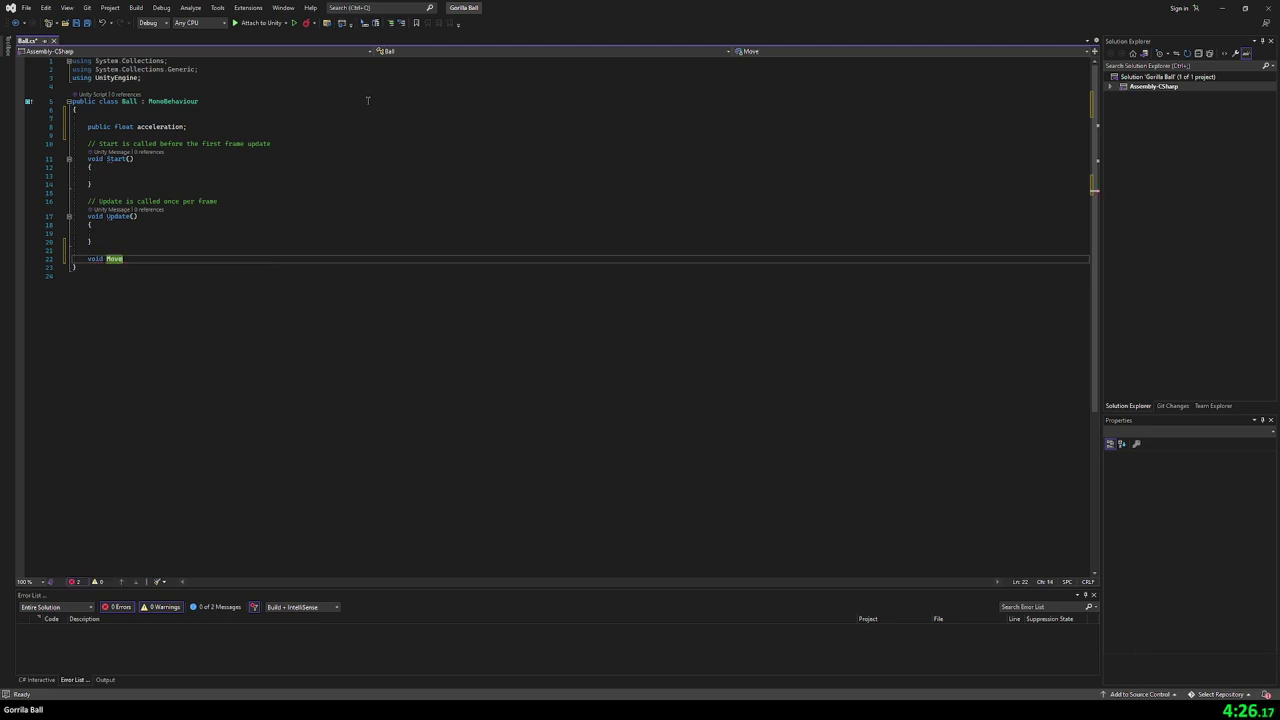
text(())
key(Return)
text({)
key(Return)
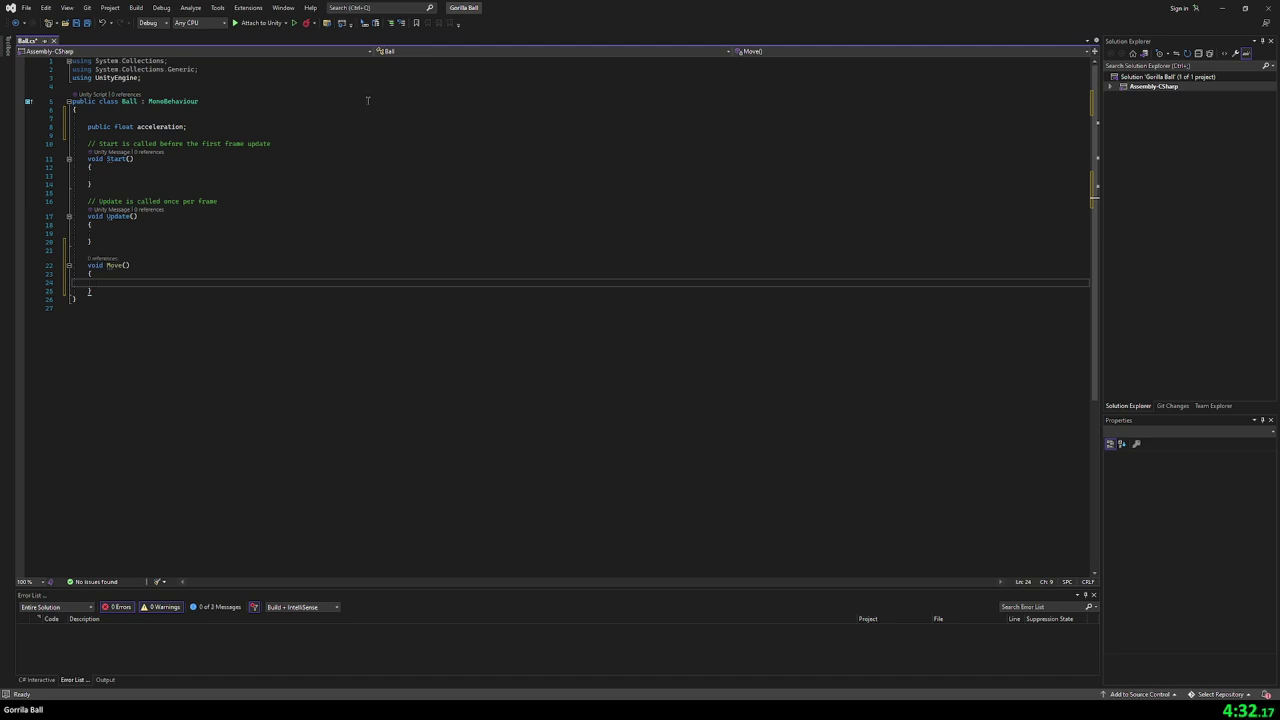
text(Float v)
text(In)
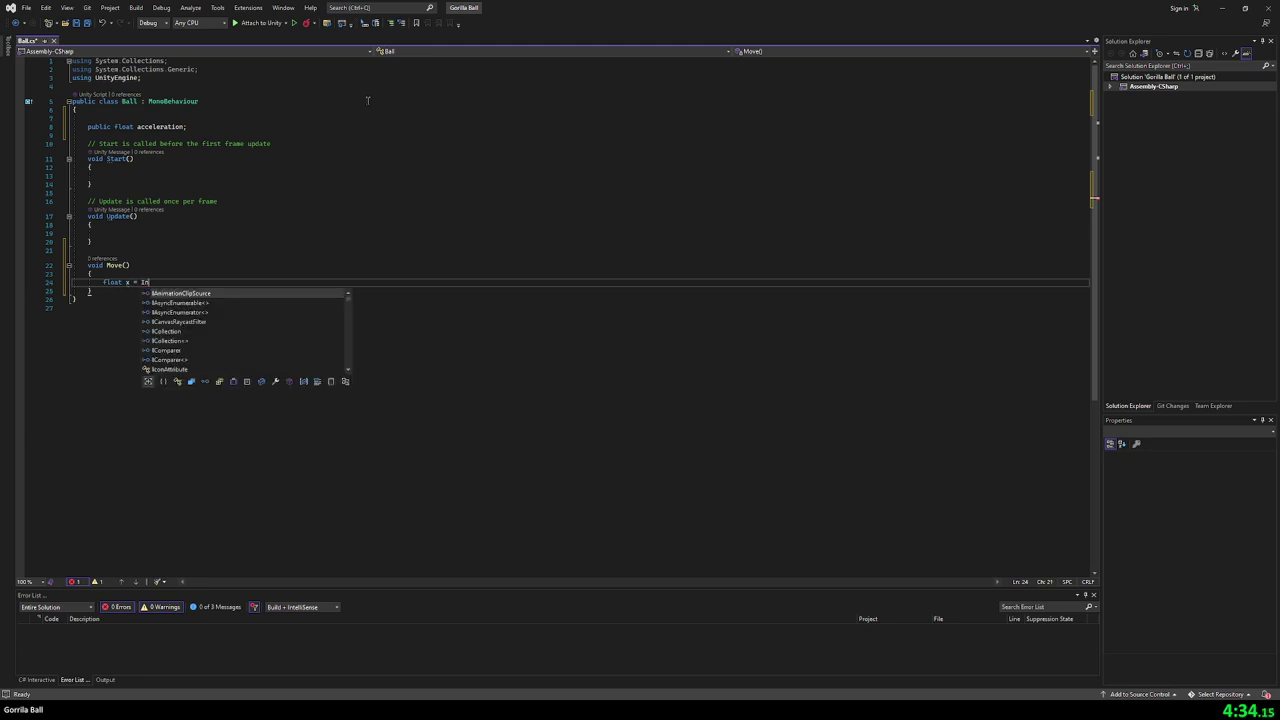
text(put.)
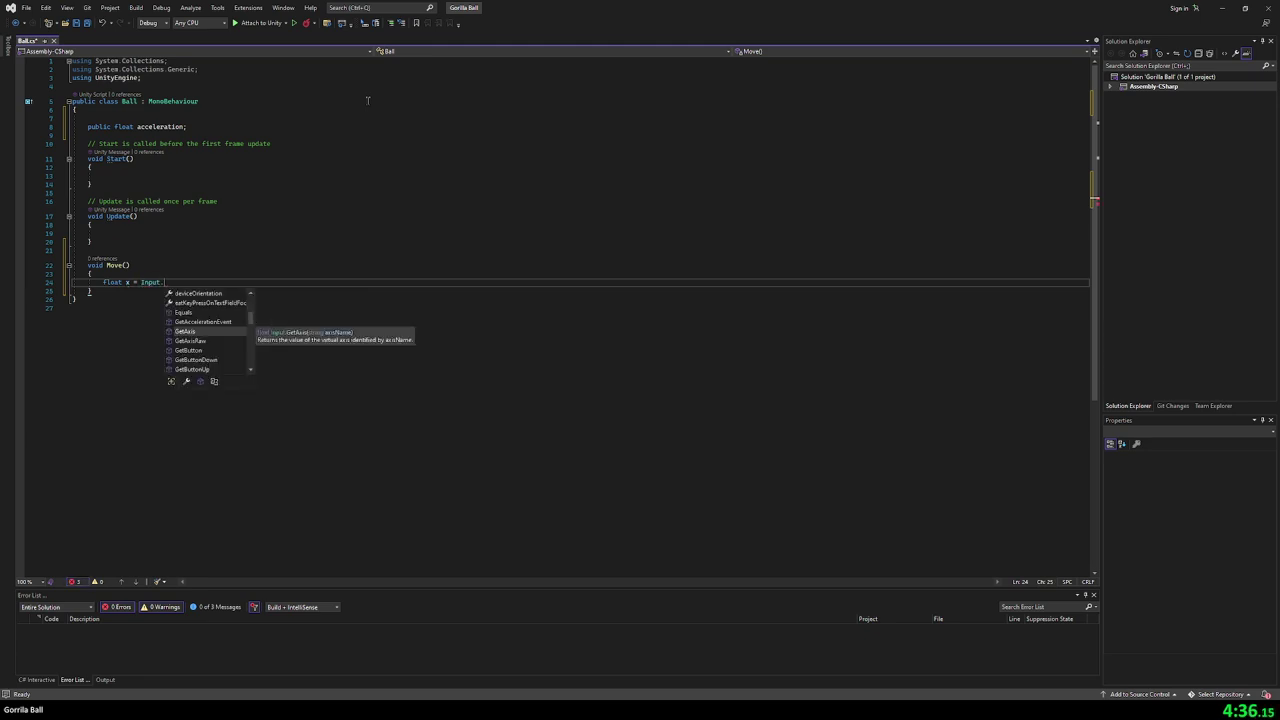
text(GetAxisR)
key(Tab)
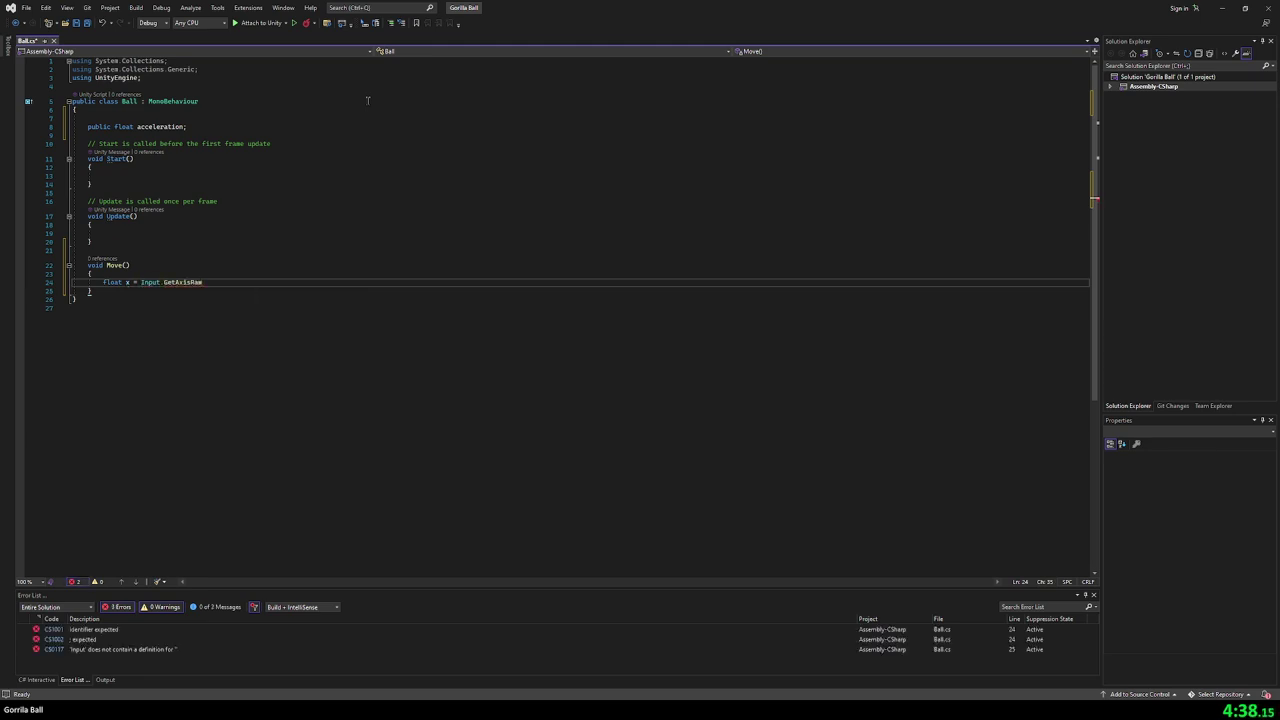
text((Hor)
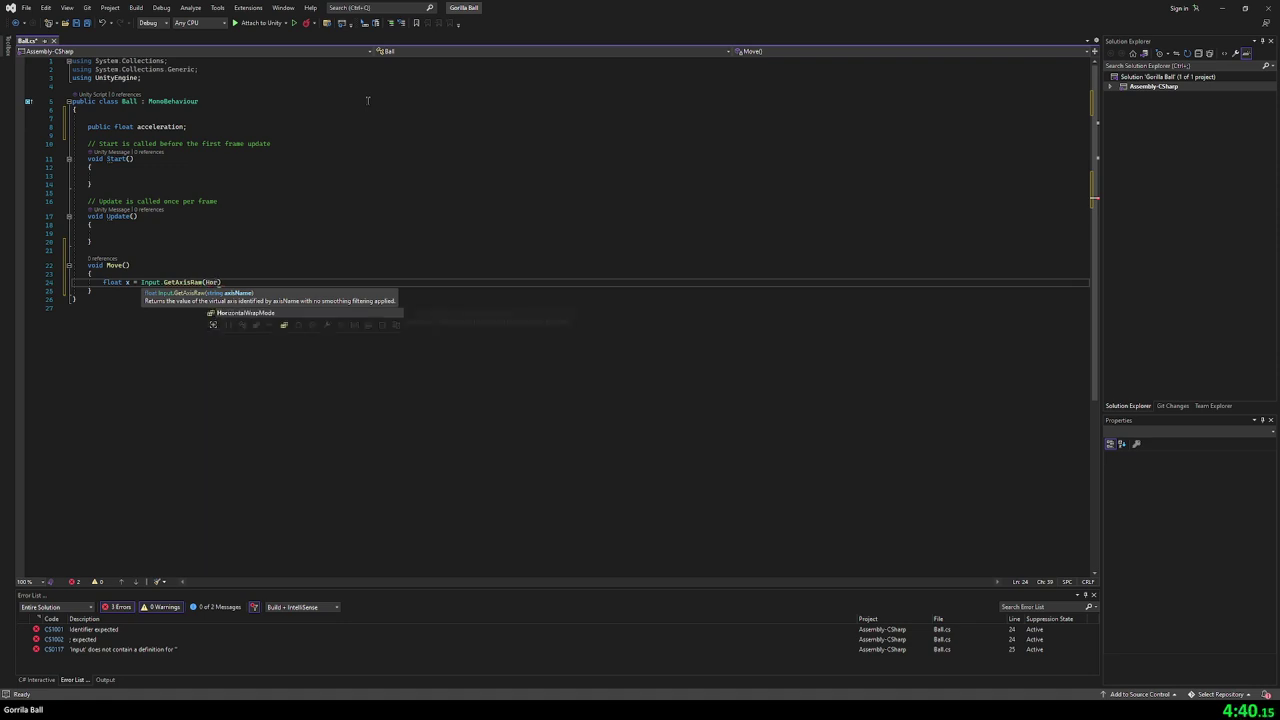
key(BackSpace)
key(BackSpace)
key(BackSpace)
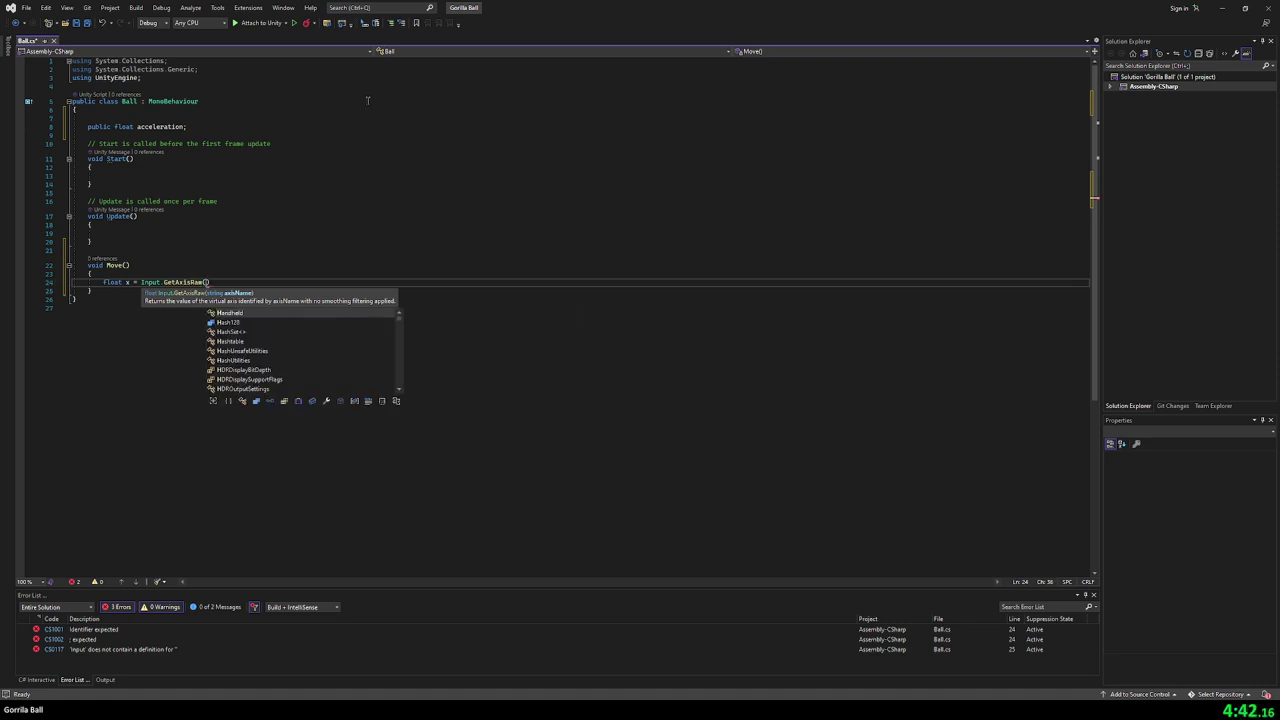
text("Hori)
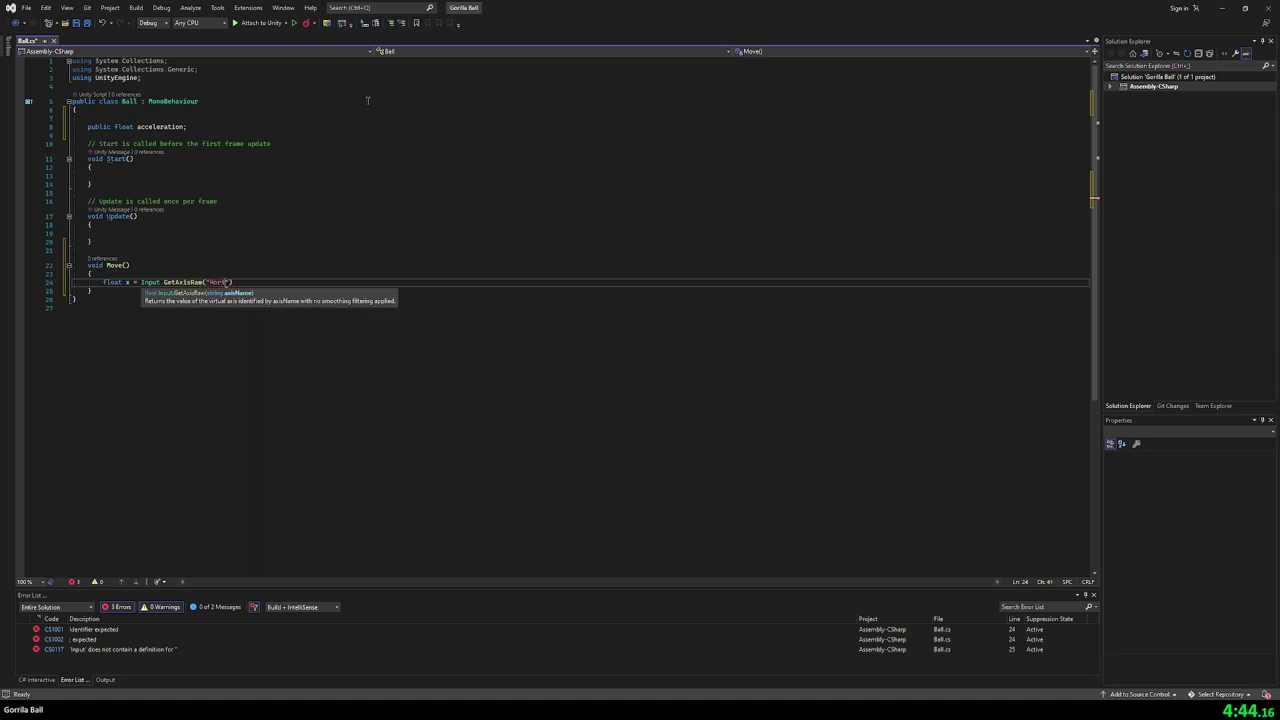
text(zontal"))
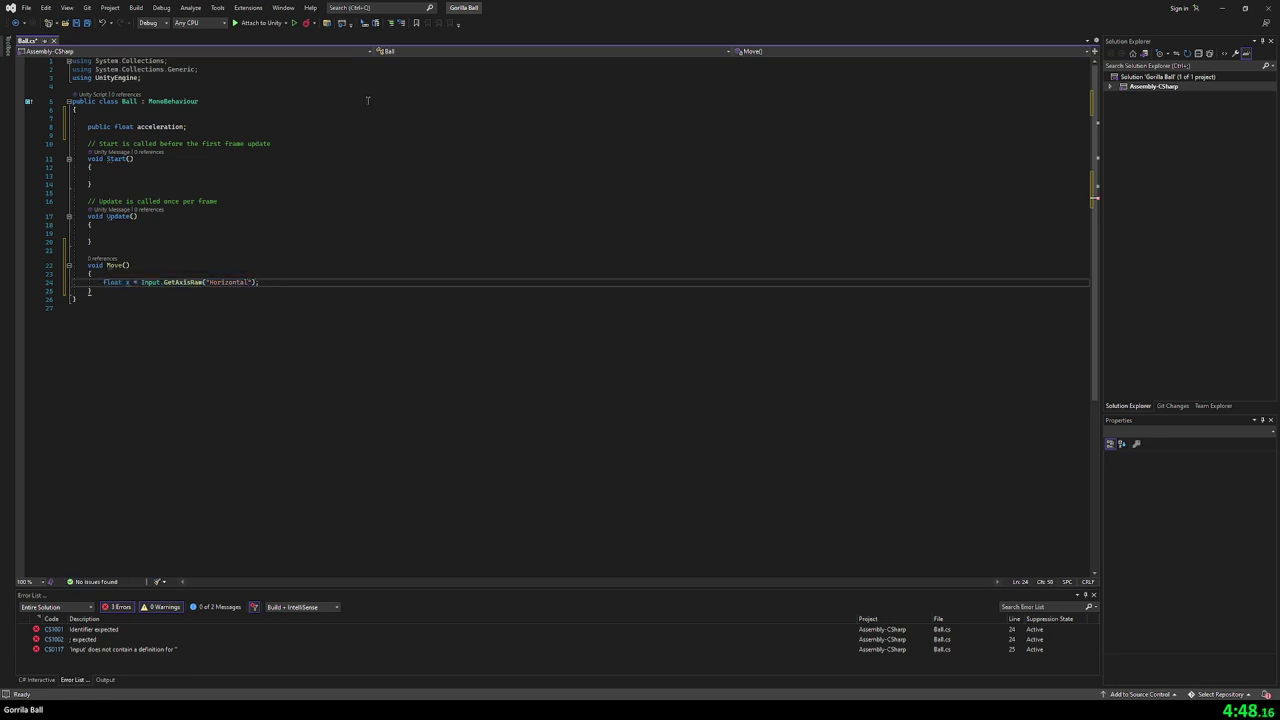
- Duplicate the input line so y reads the Vertical axis
key(ctrl+d)
key(Left)
key(Left)
key(Left)
key(shift+Left)
key(shift+Left)
key(shift+Left)
key(shift+Left)
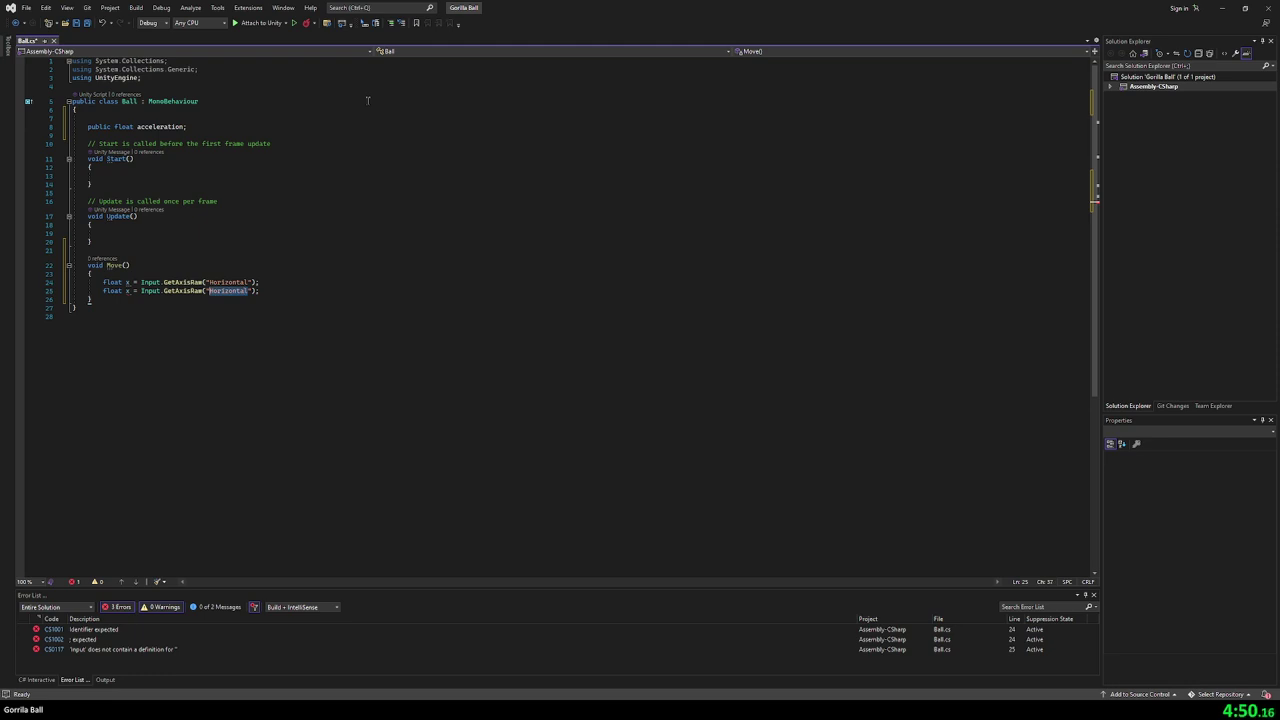
text(Vertic)
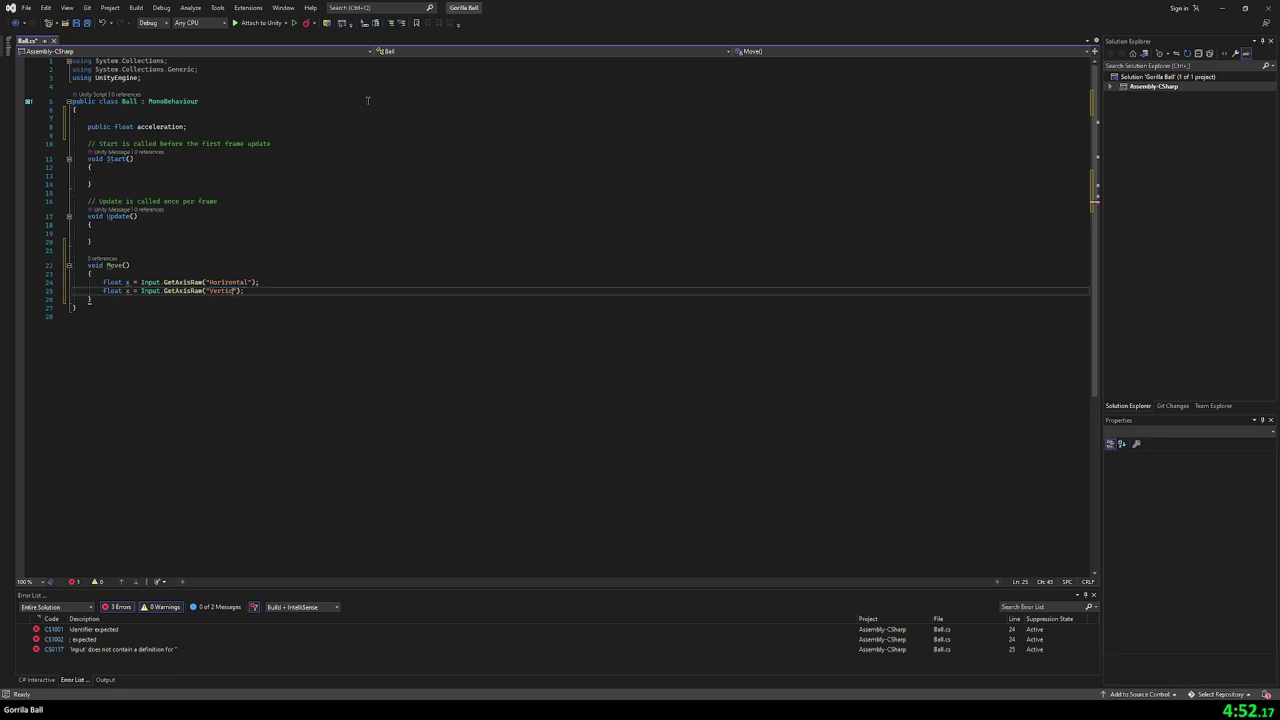
key(ctrl+Left)
key(ctrl+Left)
key(ctrl+Left)
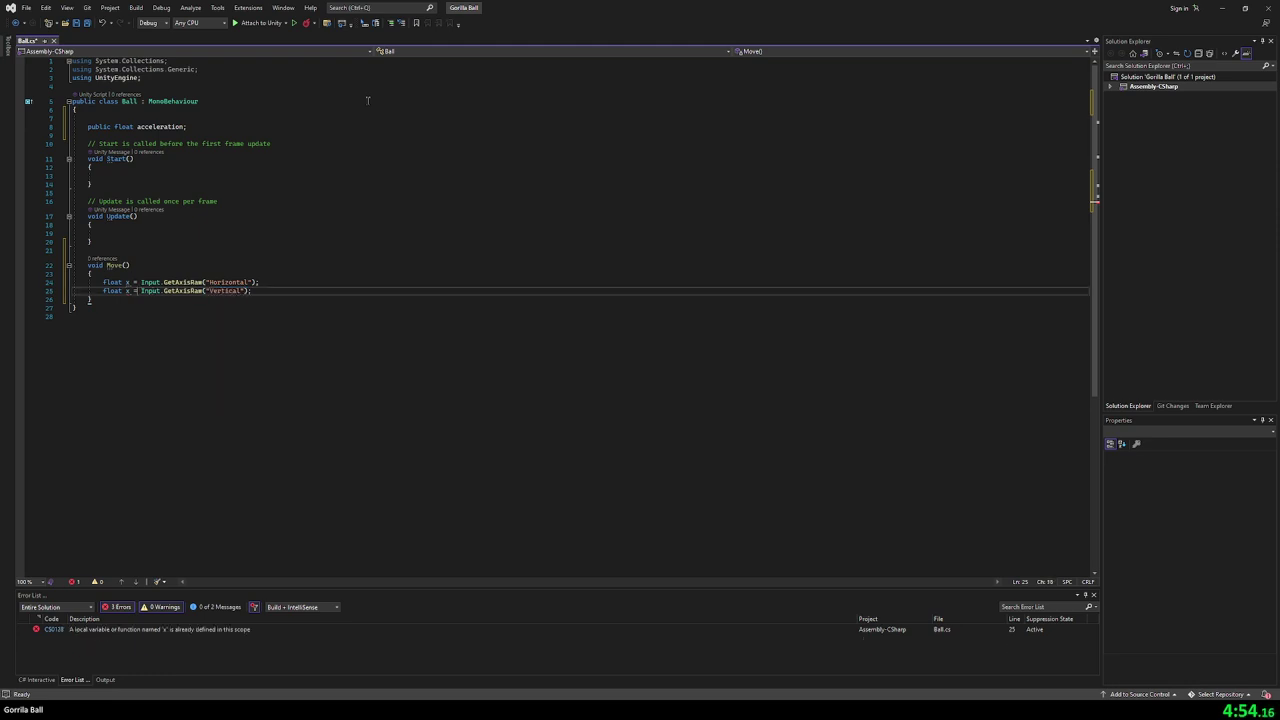
text(y)
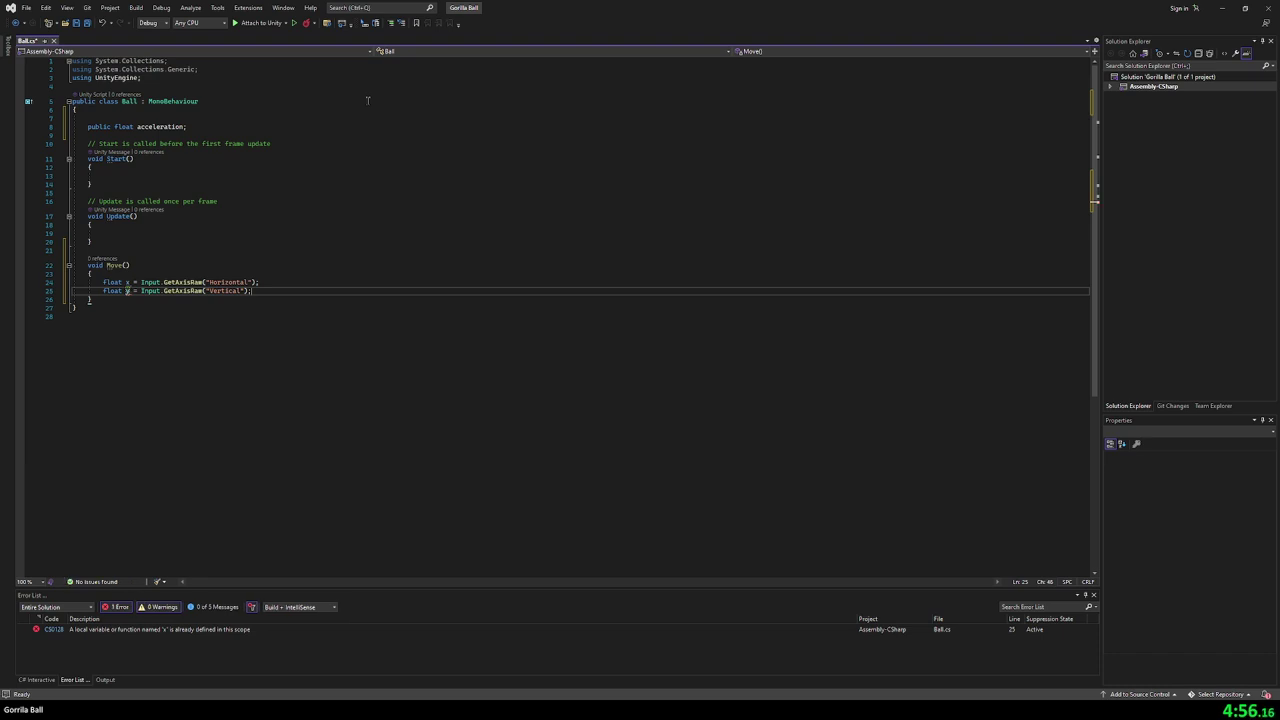
key(End)
key(Return)
key(Return)
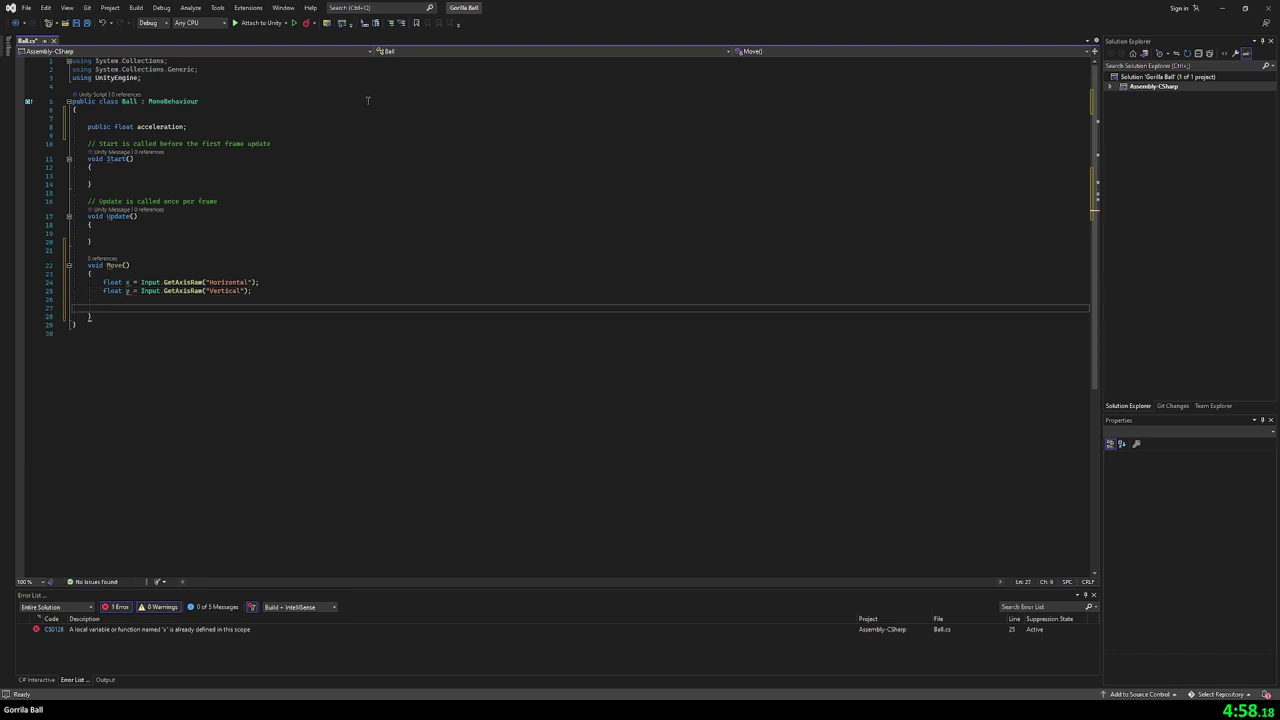
- Add Vector3 move = new Vector3(x, y, 0).normalized * acceleration * Time.deltaTime;
text(V)
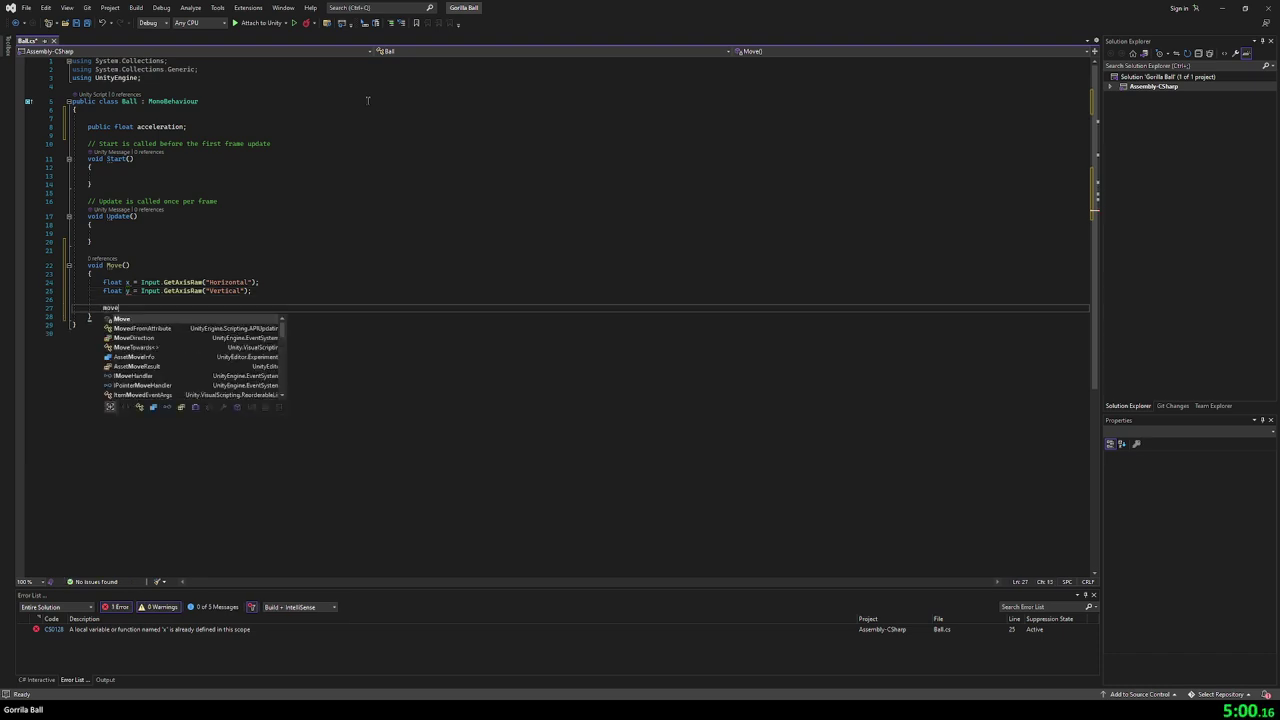
text(ect)
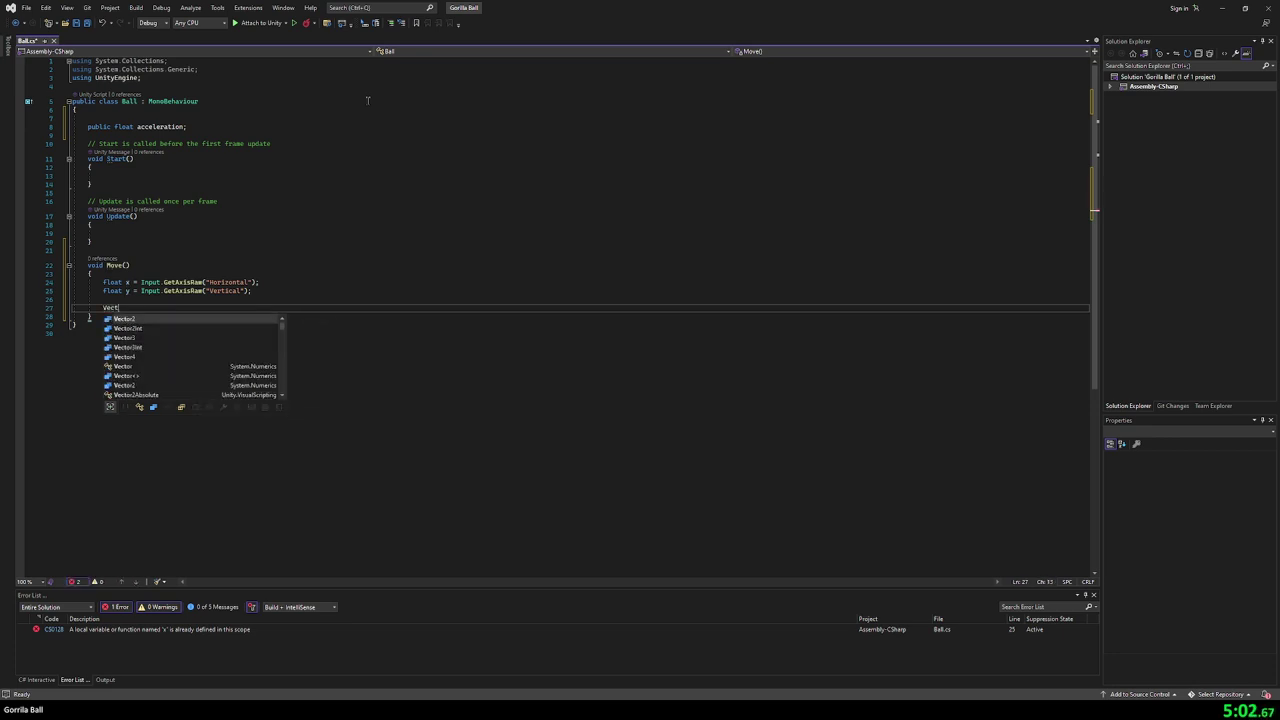
key(Tab)
text(move)
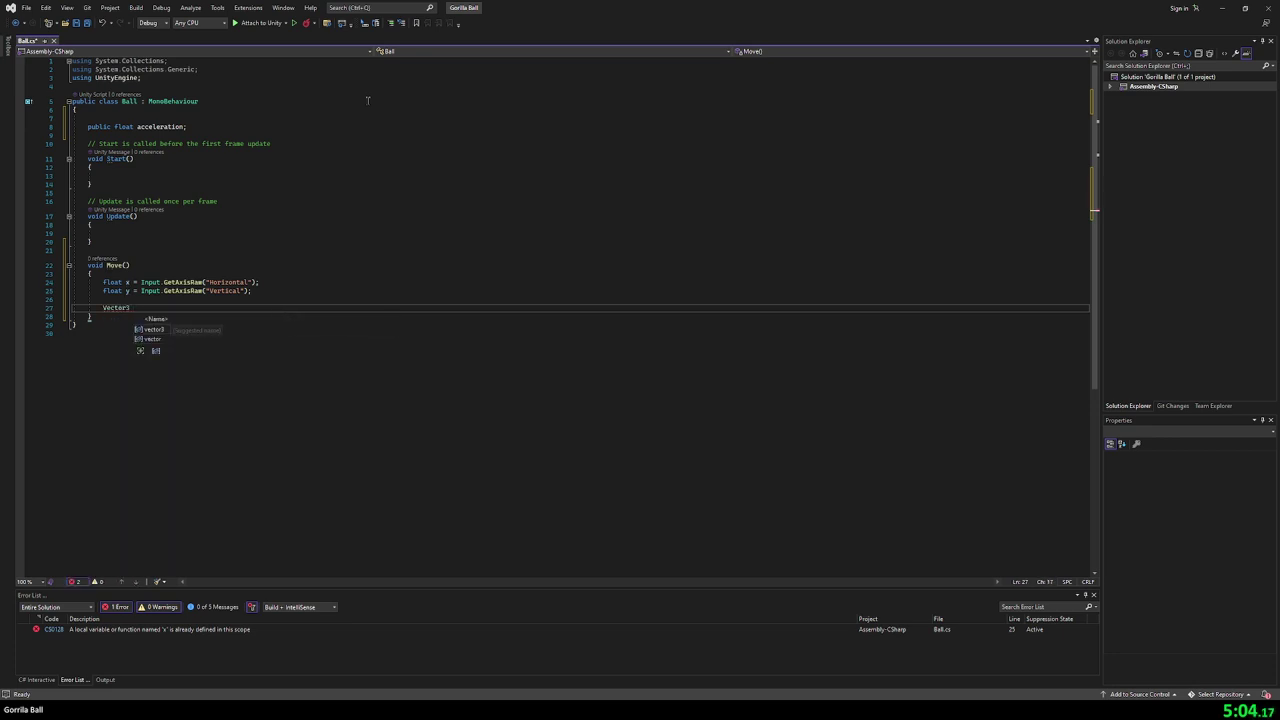
text( = )
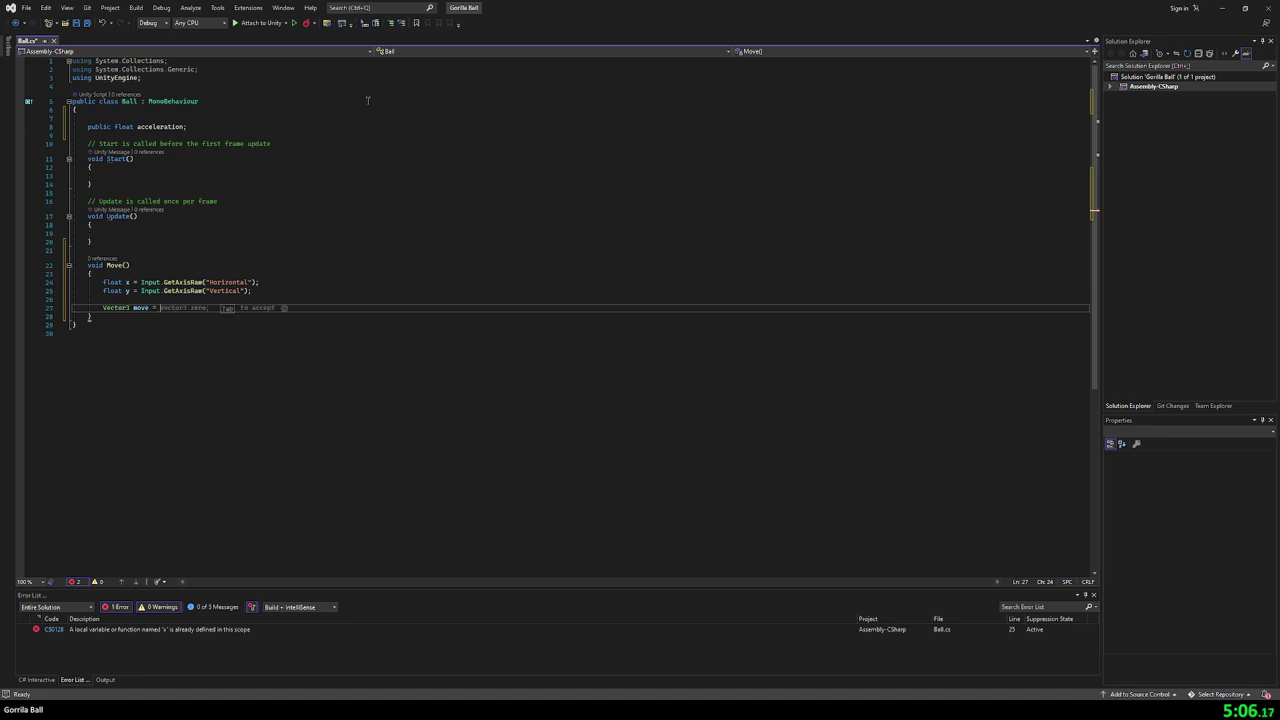
text(New)
key(BackSpace)
key(BackSpace)
key(BackSpace)
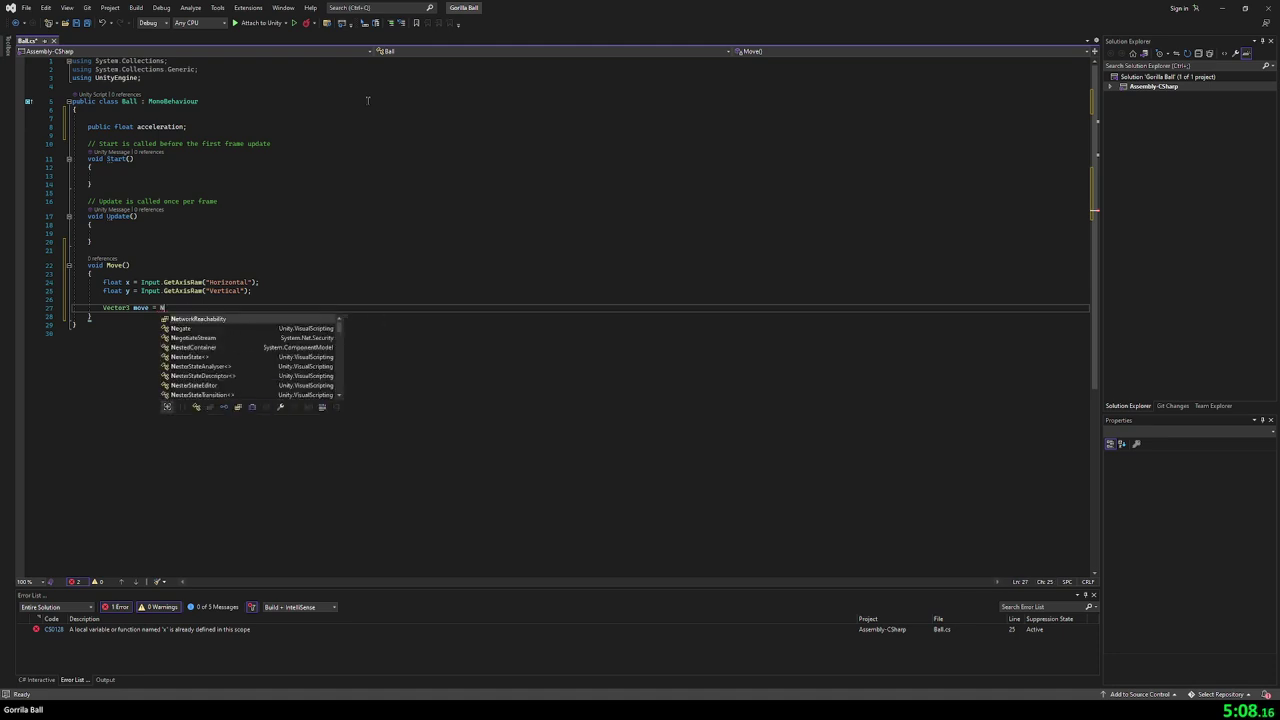
text(new)
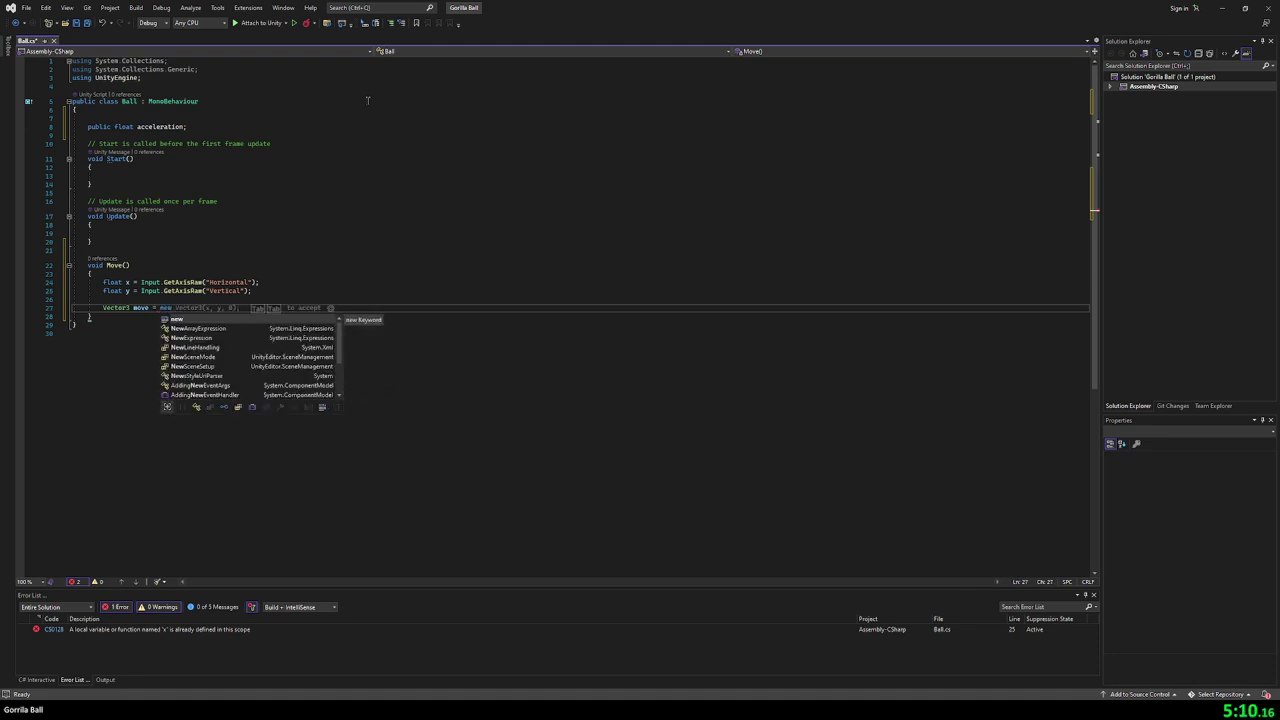
key(Tab)
key(Tab)
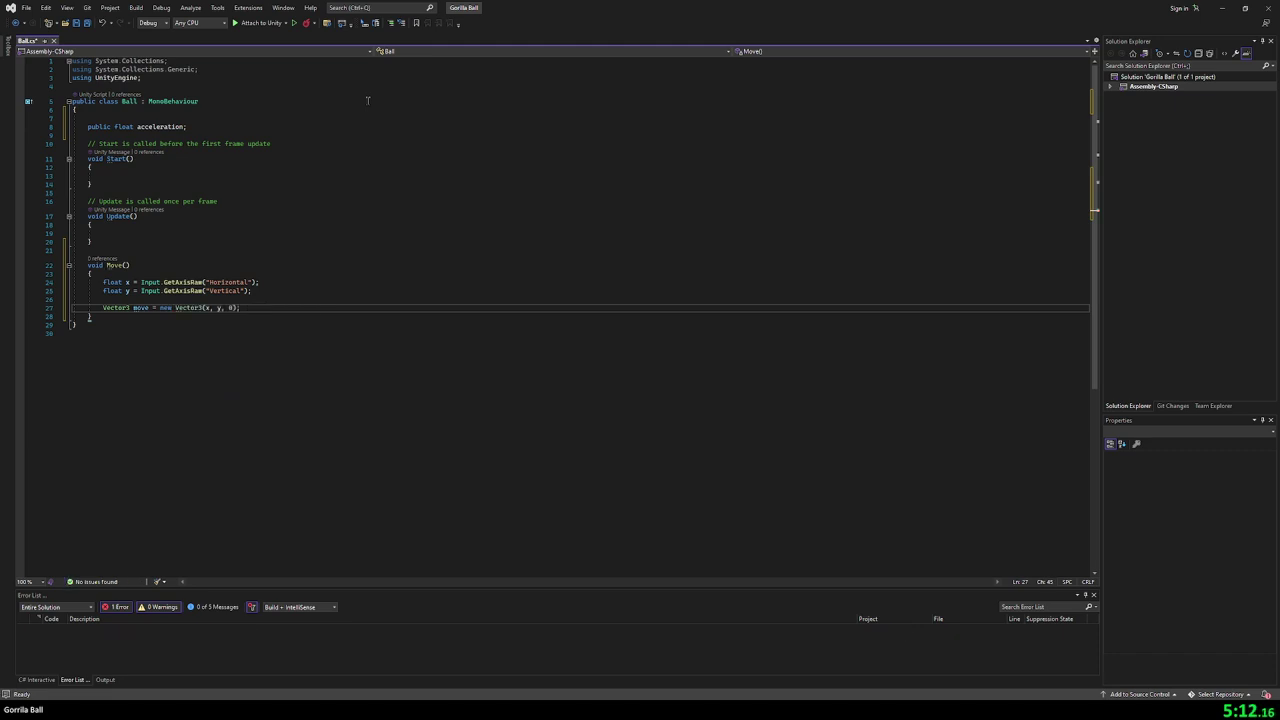
text(.norm)
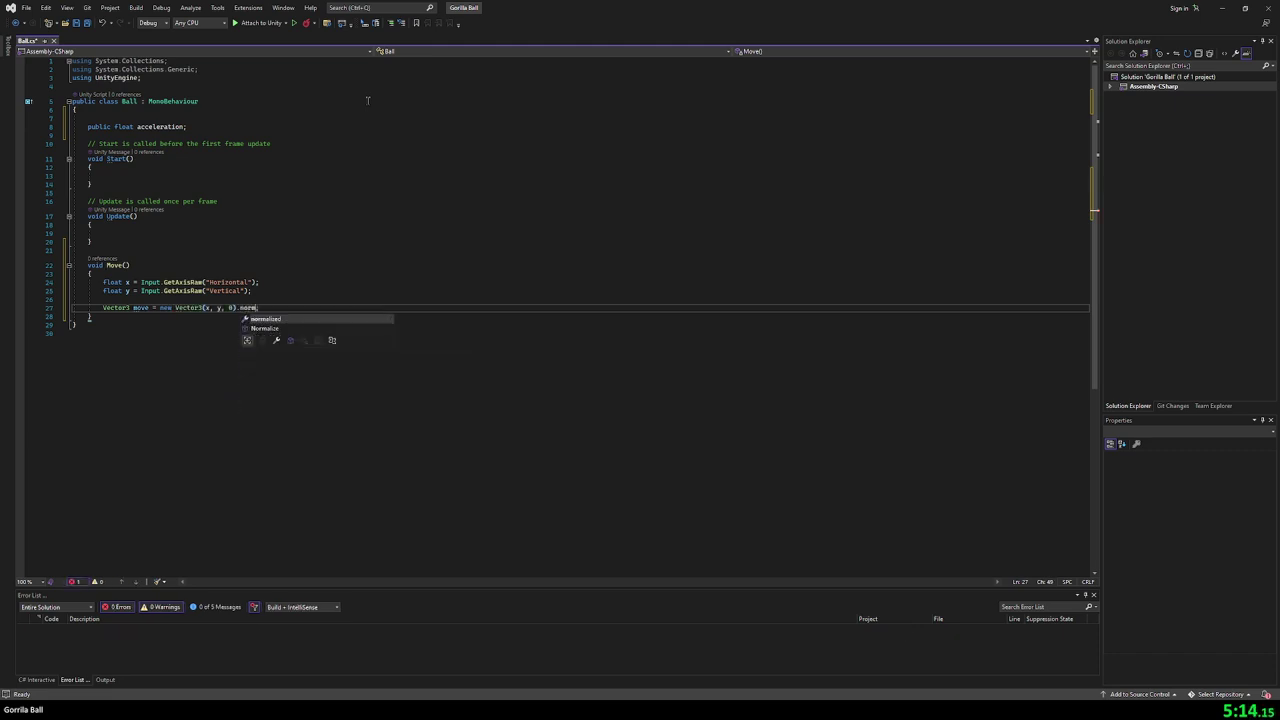
key(Tab)
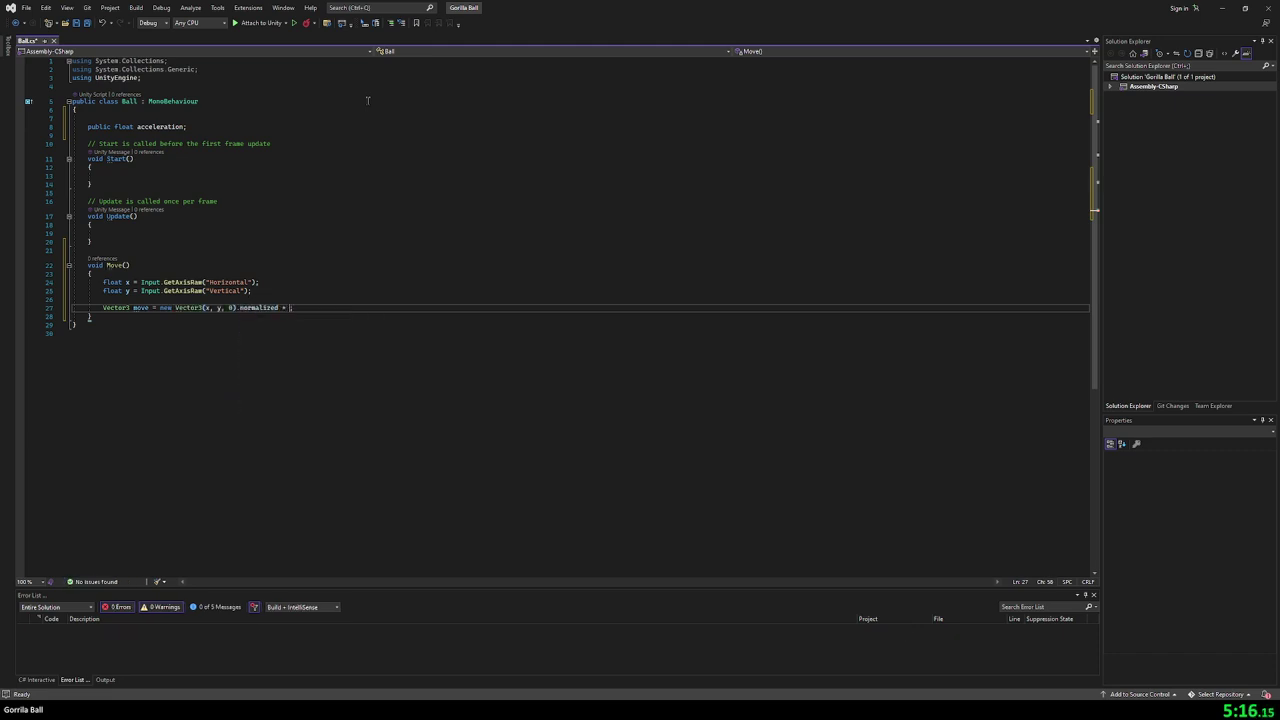
text(acc)
key(Tab)
text(* Time.)
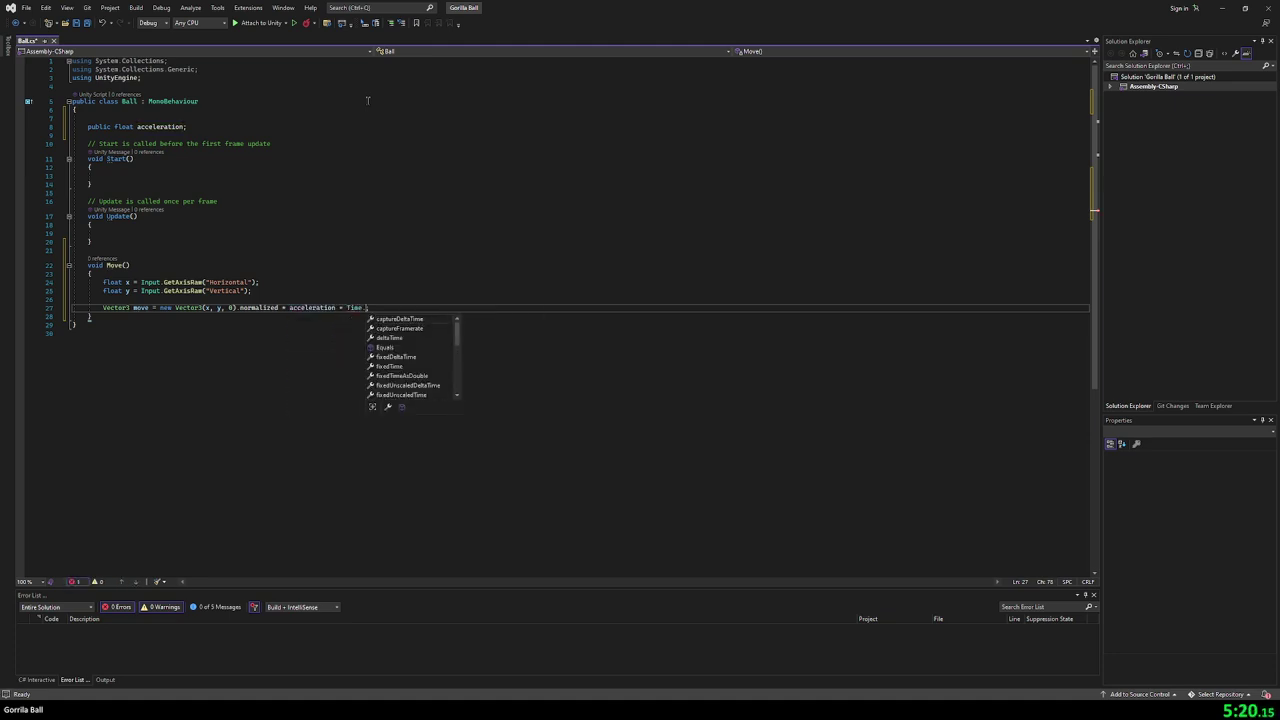
text(de)
key(Tab)
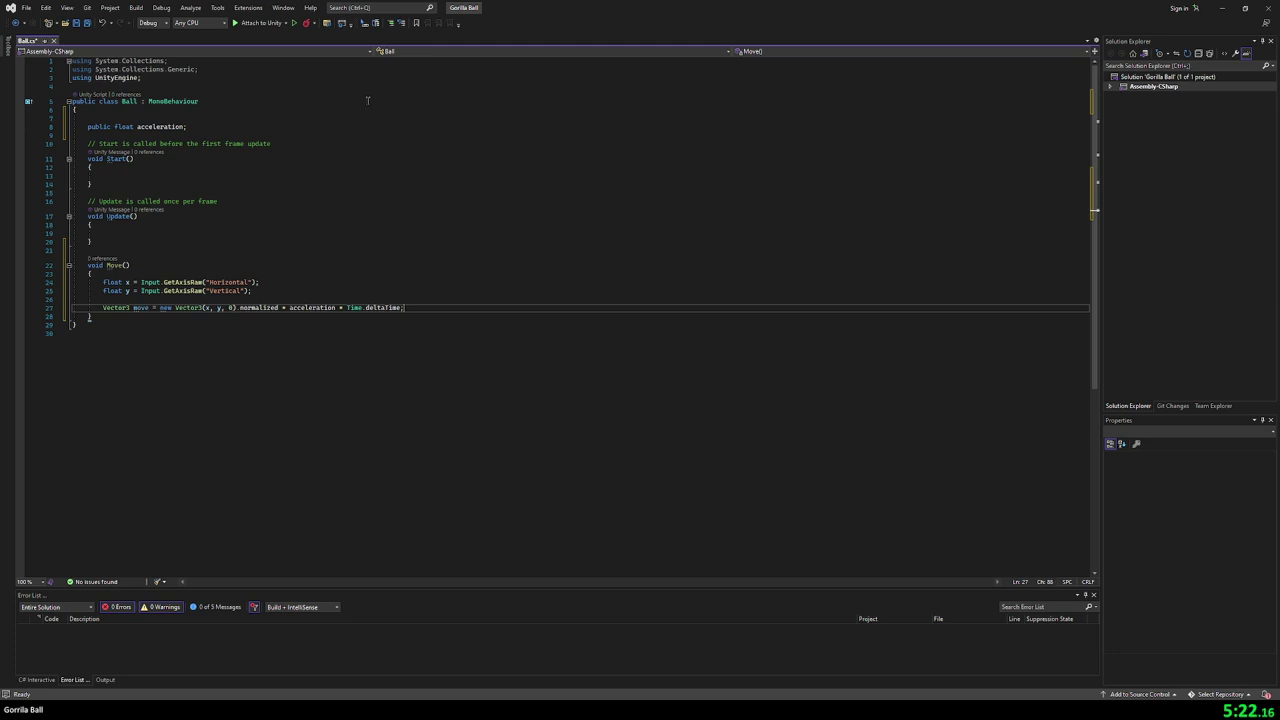
key(Return)
key(Return)
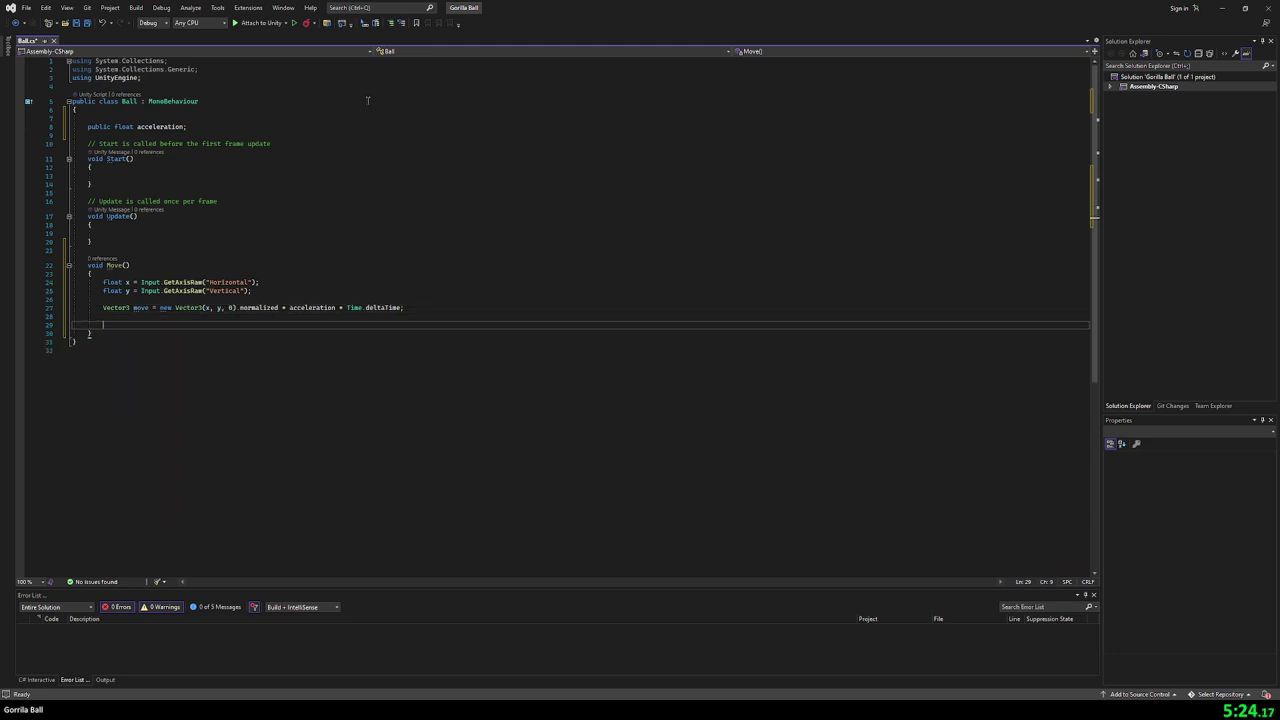
text(Tran)
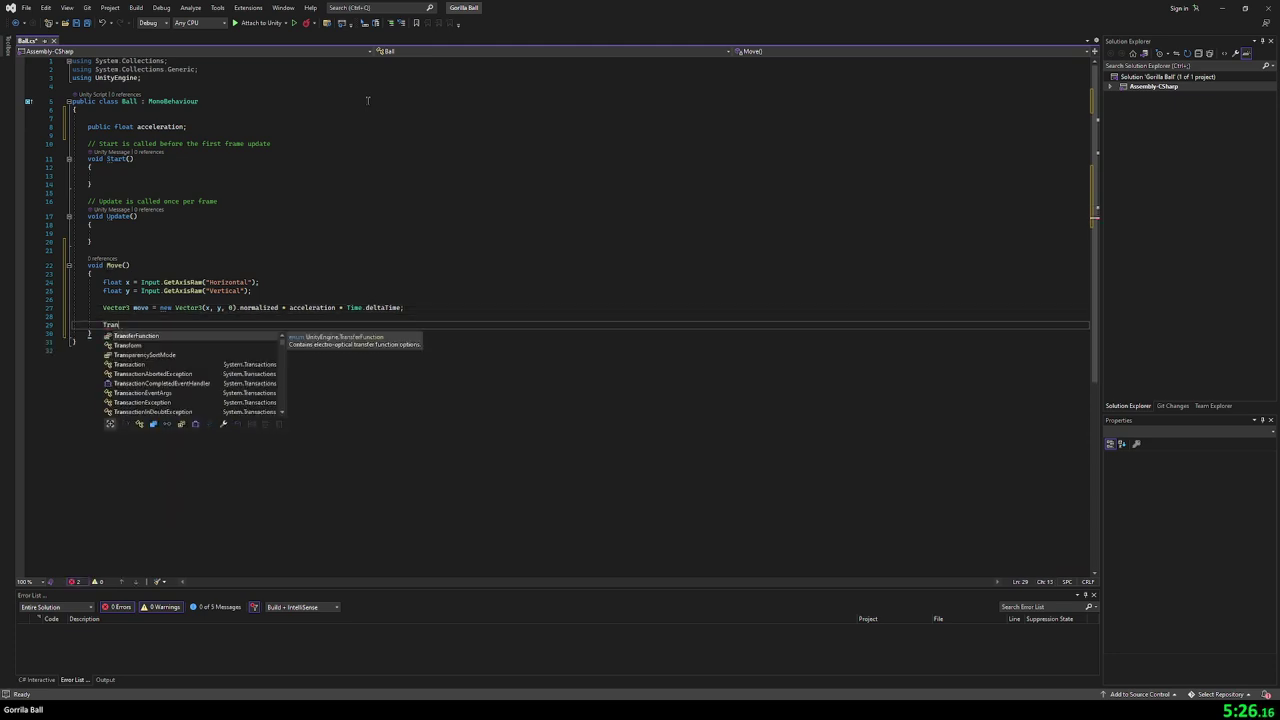
key(BackSpace)
key(BackSpace)
key(BackSpace)
key(BackSpace)
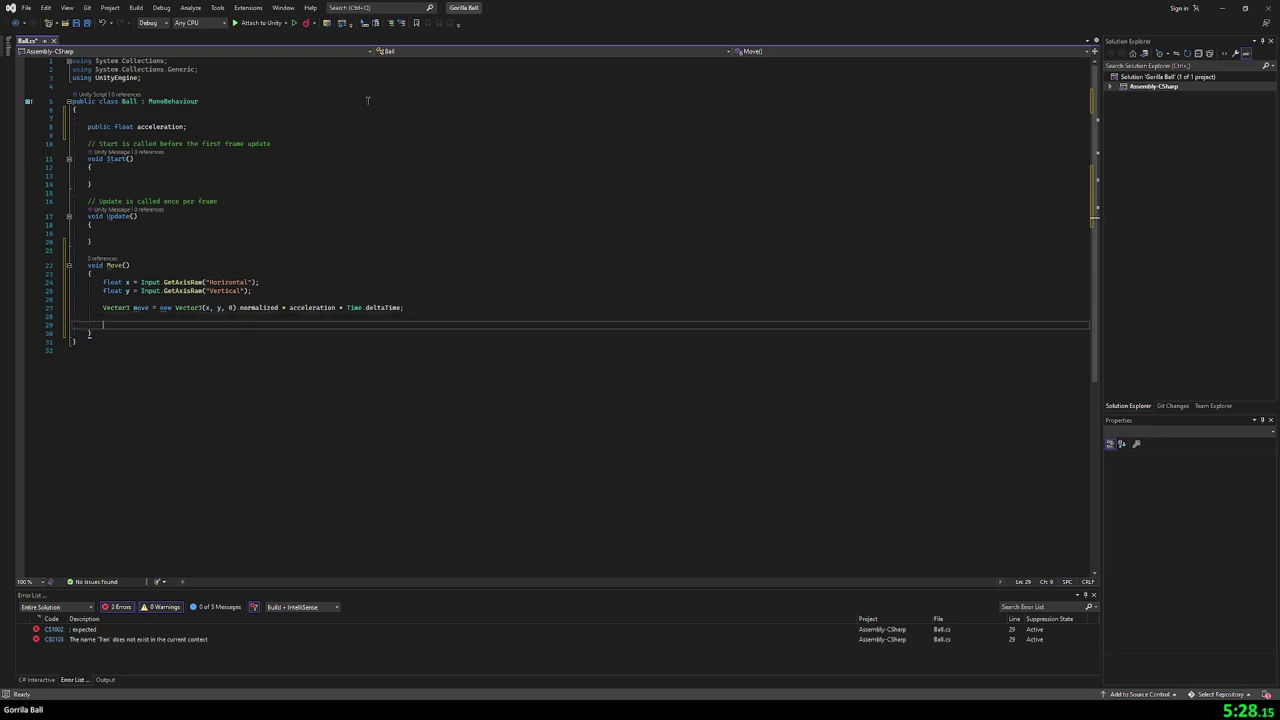
key(Up)
- Declare a private Rigidbody rb and assign rb = GetComponent<Rigidbody>() in Start
key(Up)
key(Up)
key(Up)
key(Up)
key(Up)
key(Up)
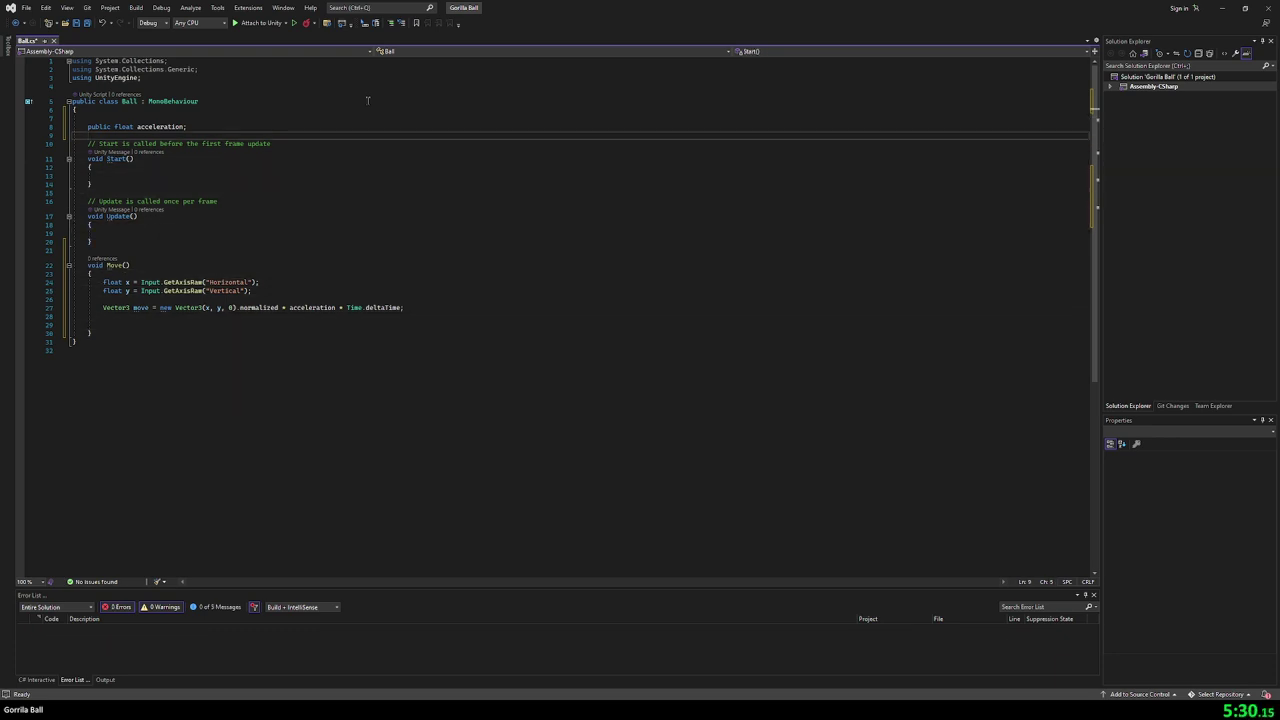
key(Return)
key(Return)
key(Up)
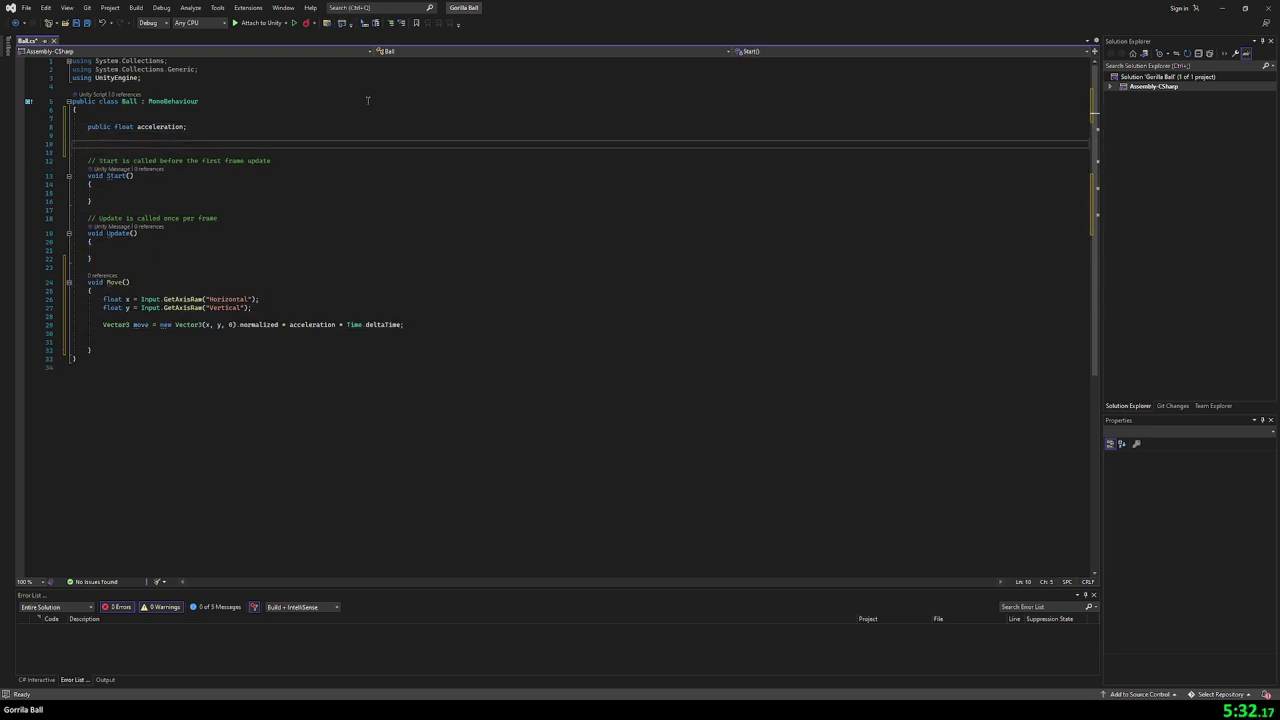
text(private)
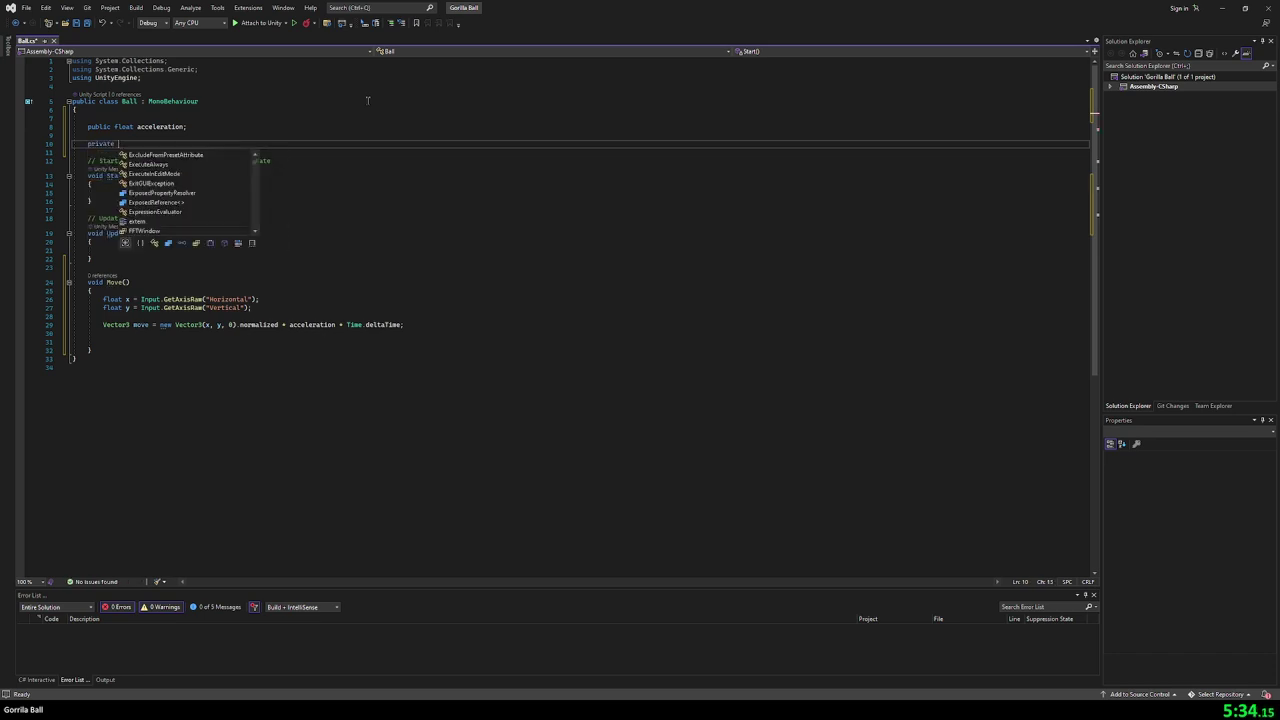
text( Rigi)
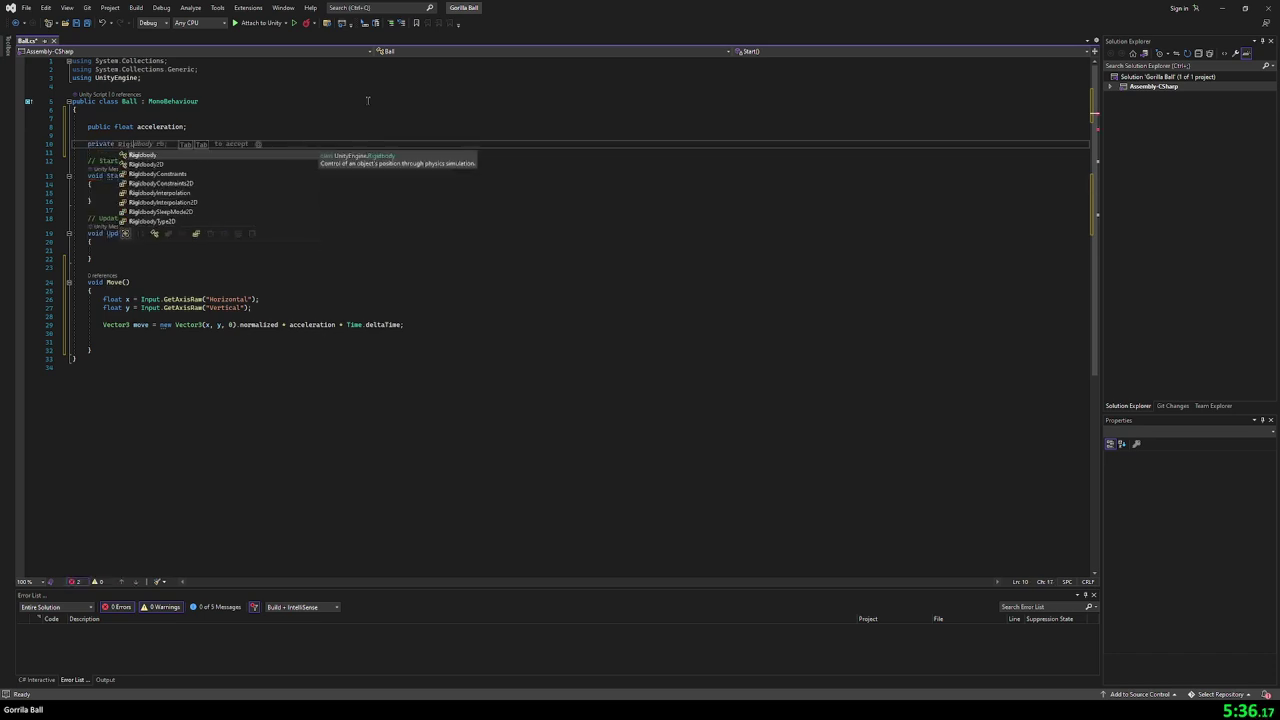
key(Tab)
key(Tab)
key(Down)
key(Down)
key(Down)
key(Down)
key(Down)
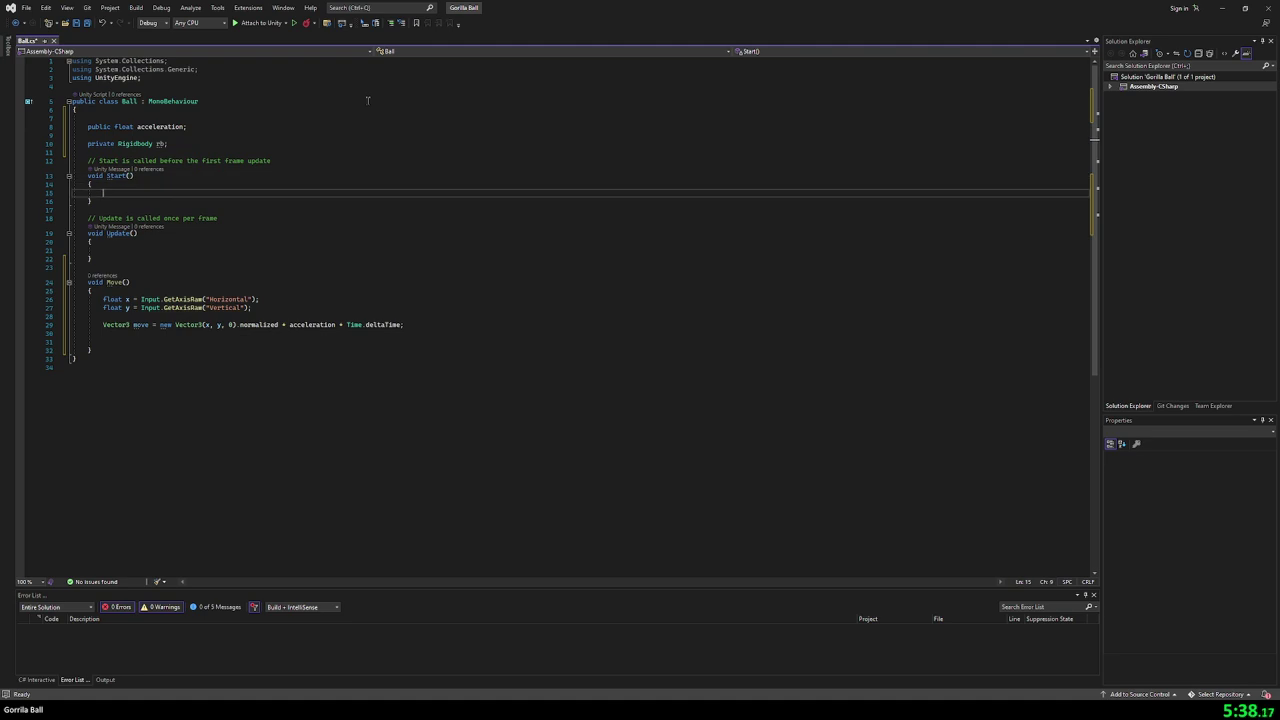
text(rb)
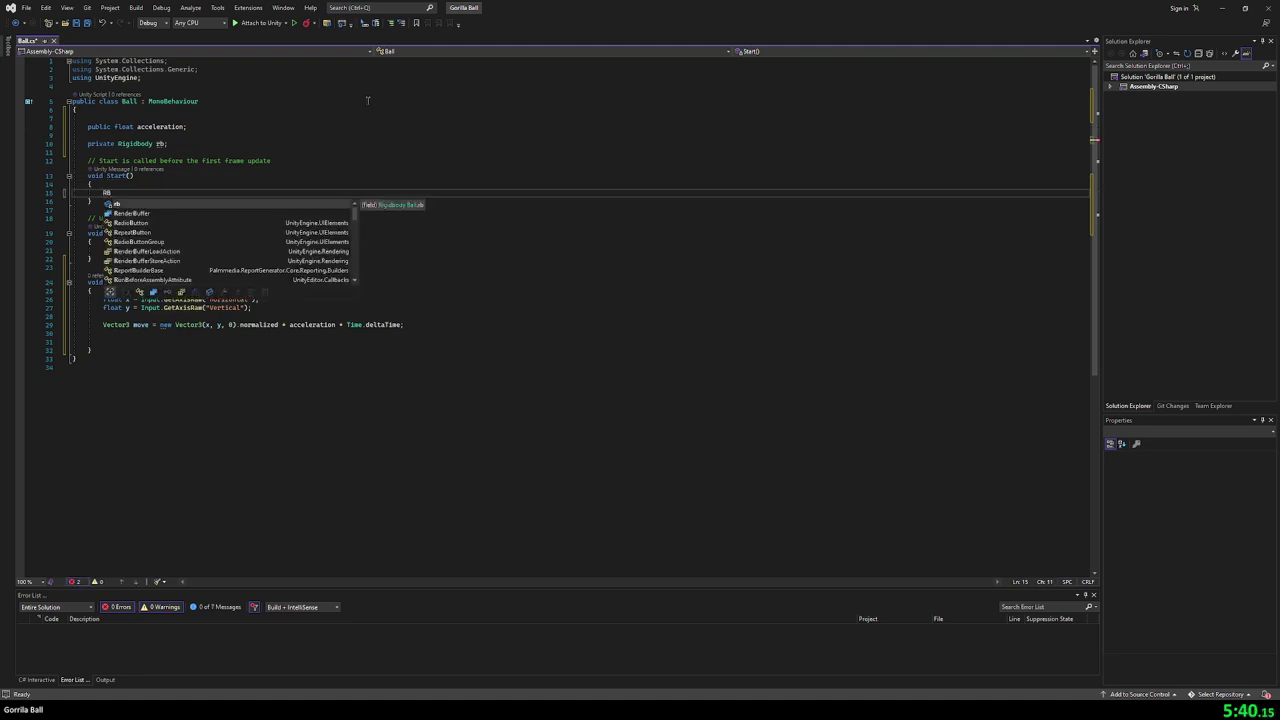
text( =)
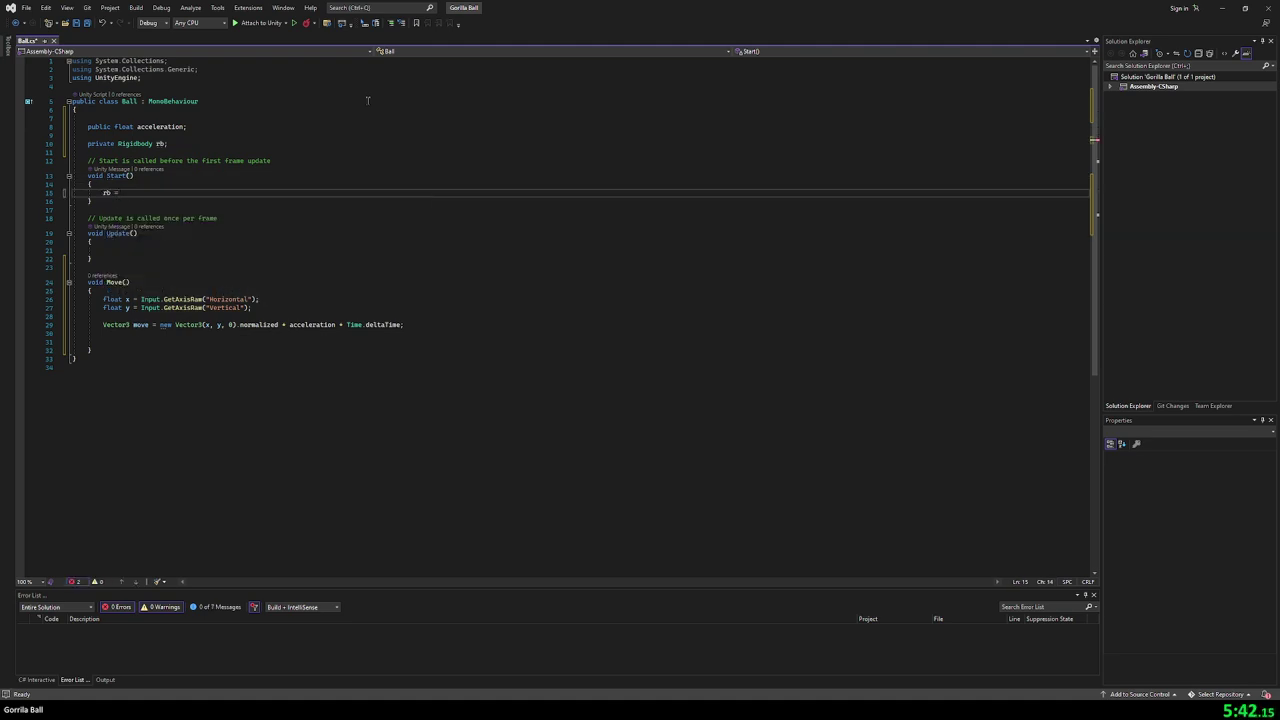
key(Tab)
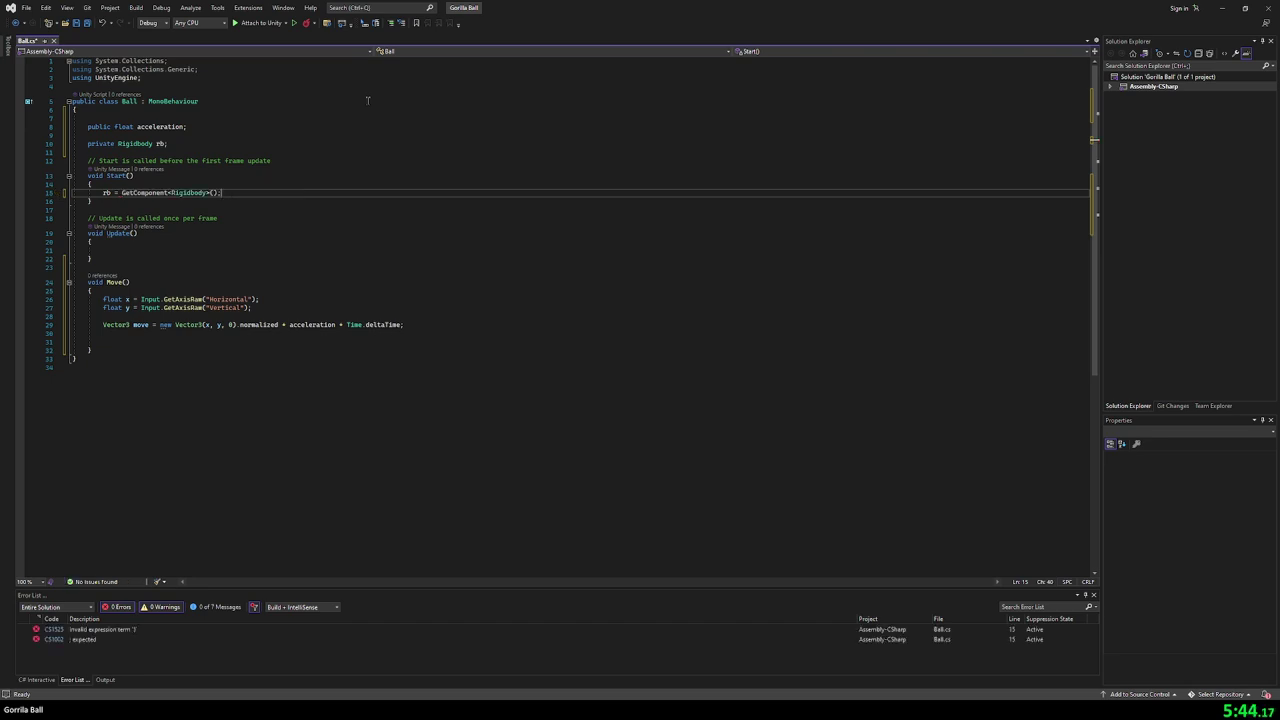
key(Down)
key(Down)
key(Down)
key(Down)
key(Down)
key(Down)
key(Down)
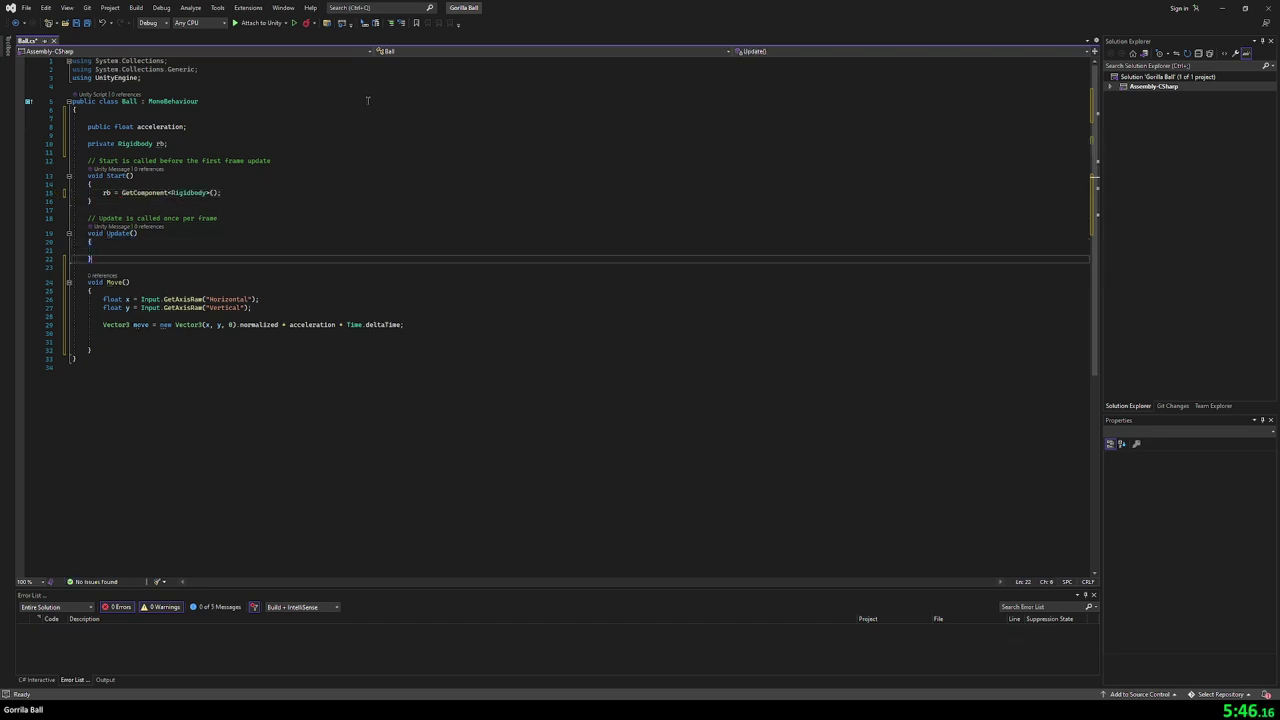
key(Return)
key(Return)
- Add a FixedUpdate() method whose body calls Move()
text(fixed)
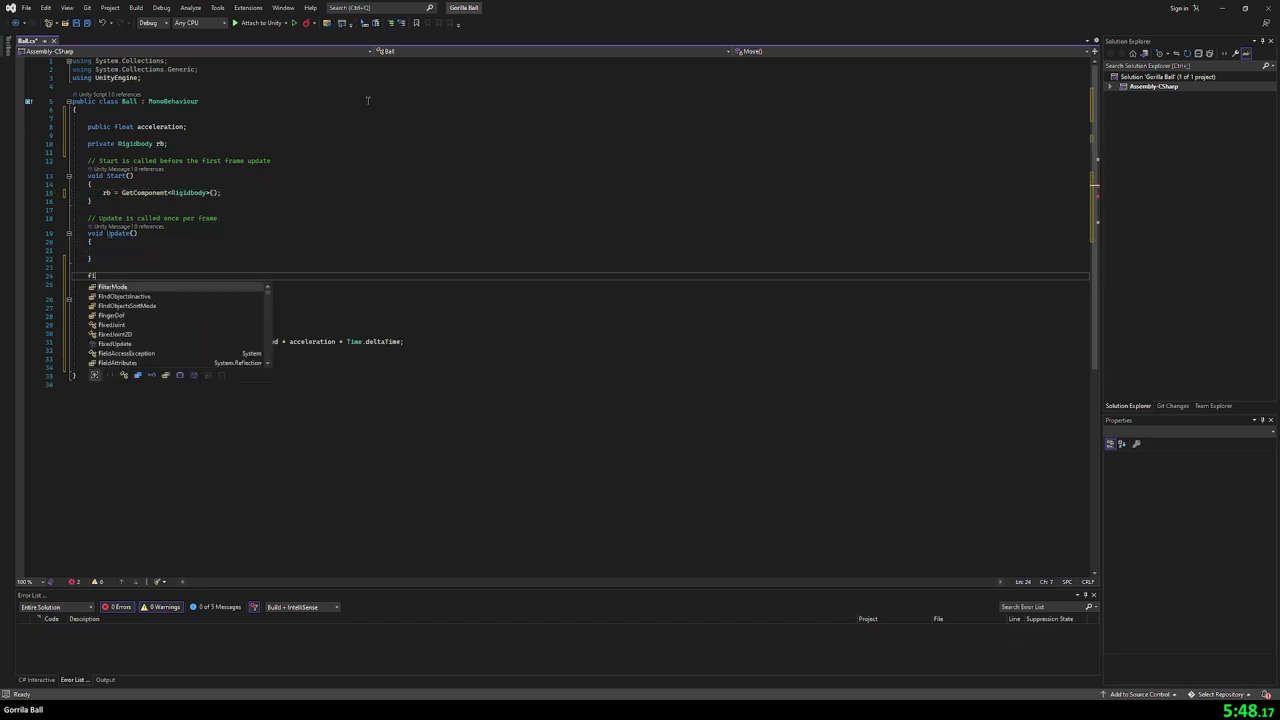
key(Down)
key(Tab)
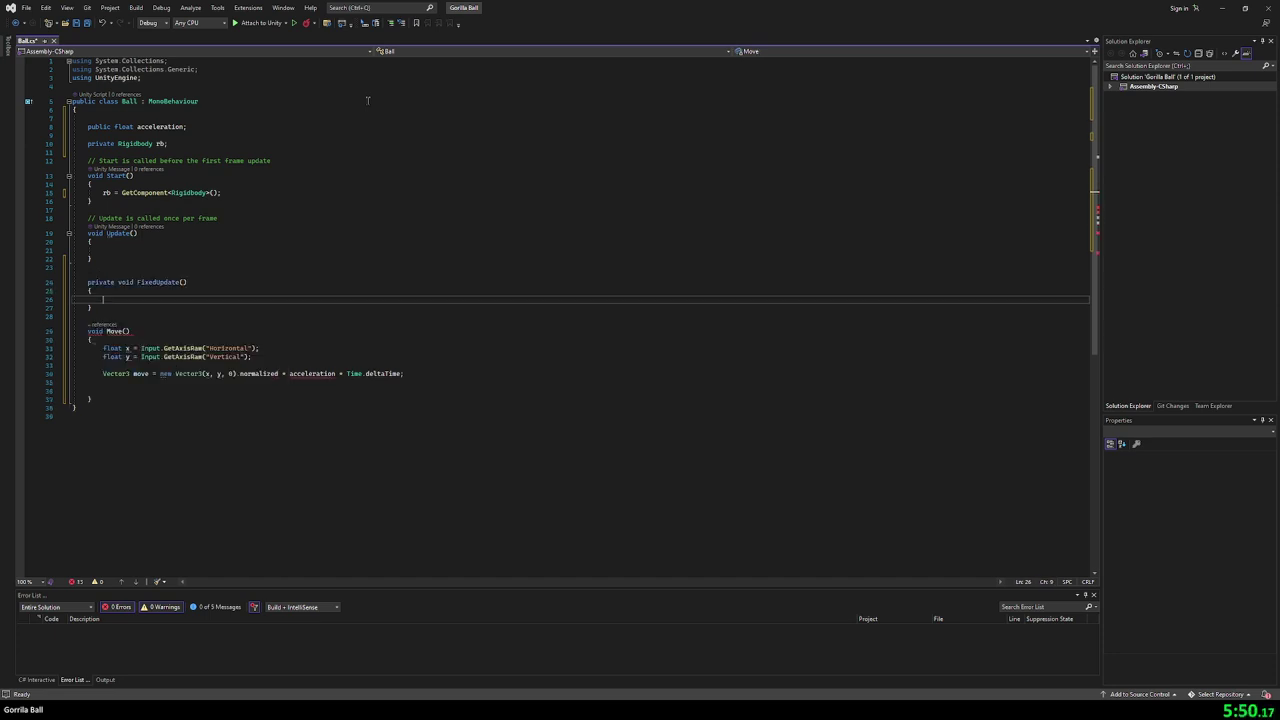
text(Move())
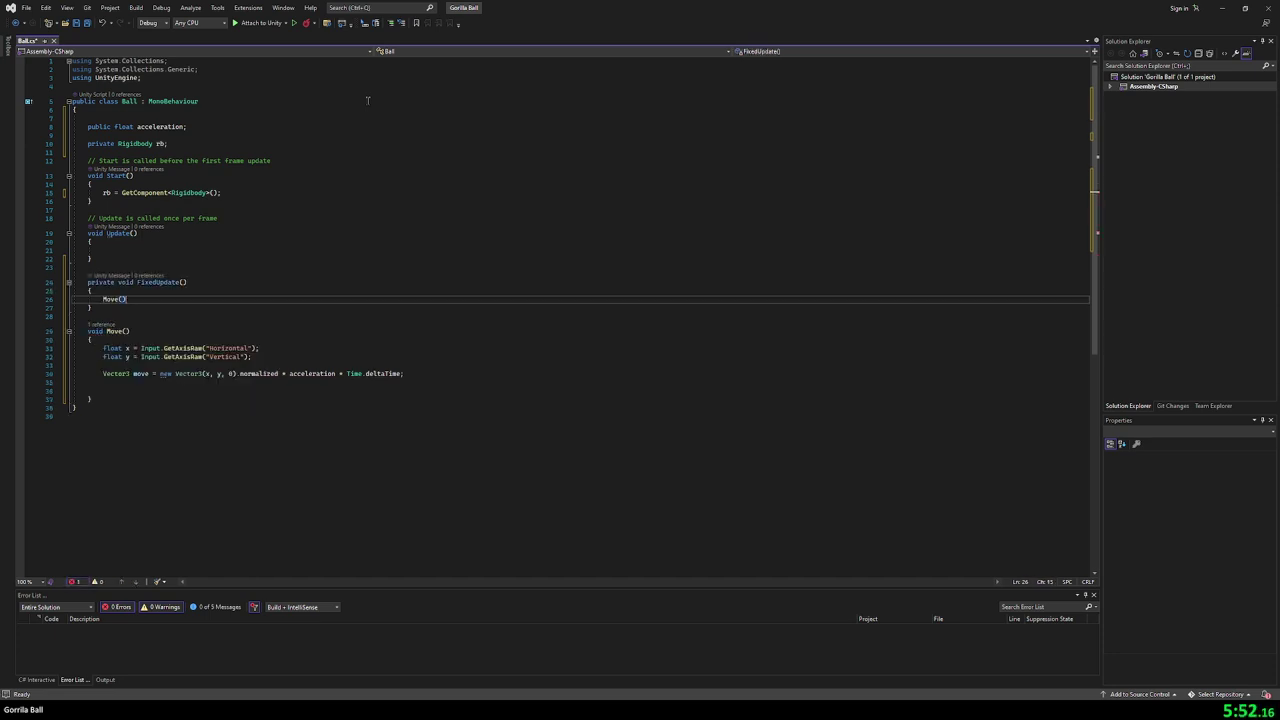
key(Down)
key(Down)
key(Down)
key(Down)
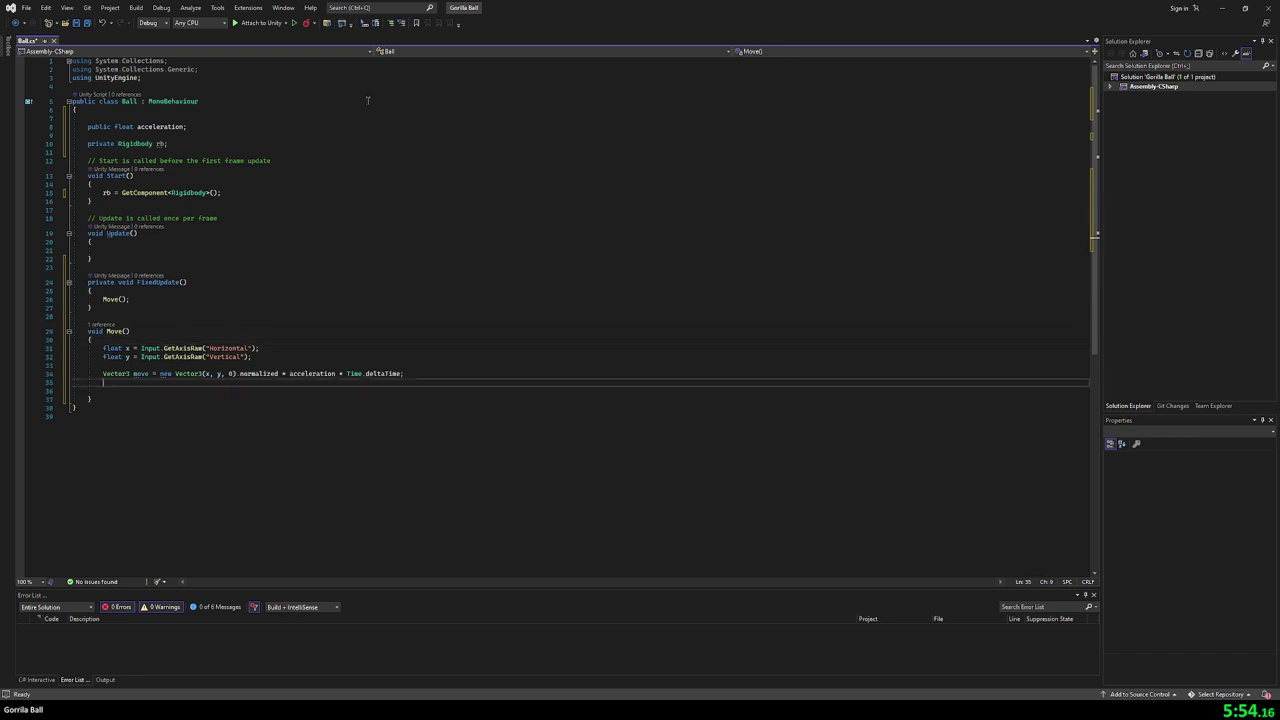
key(Down)
key(Down)
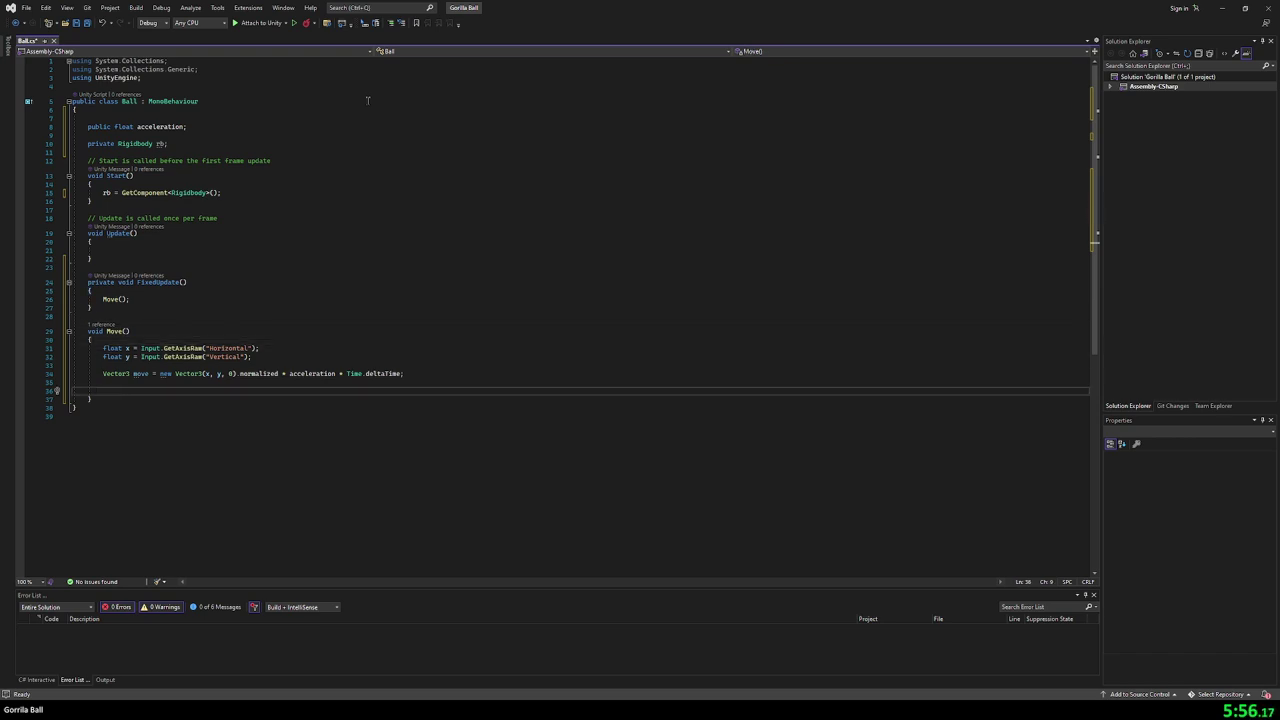
text(rb.a)
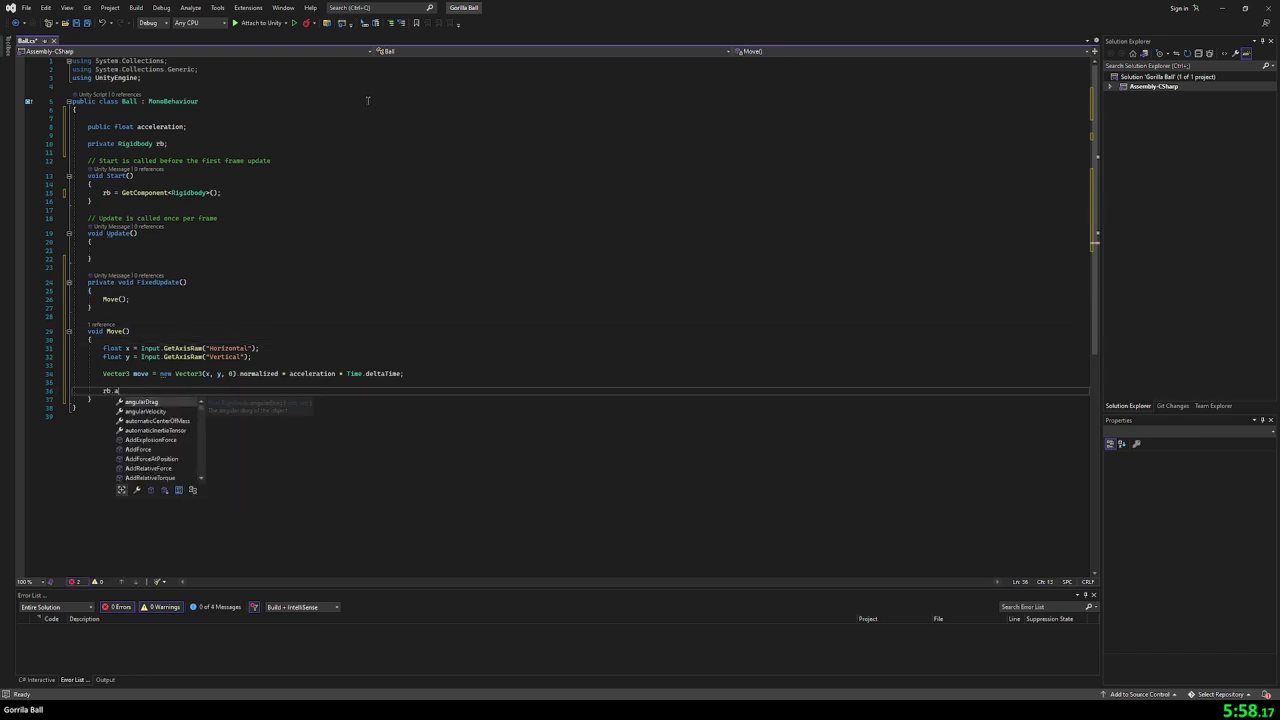
text(d)
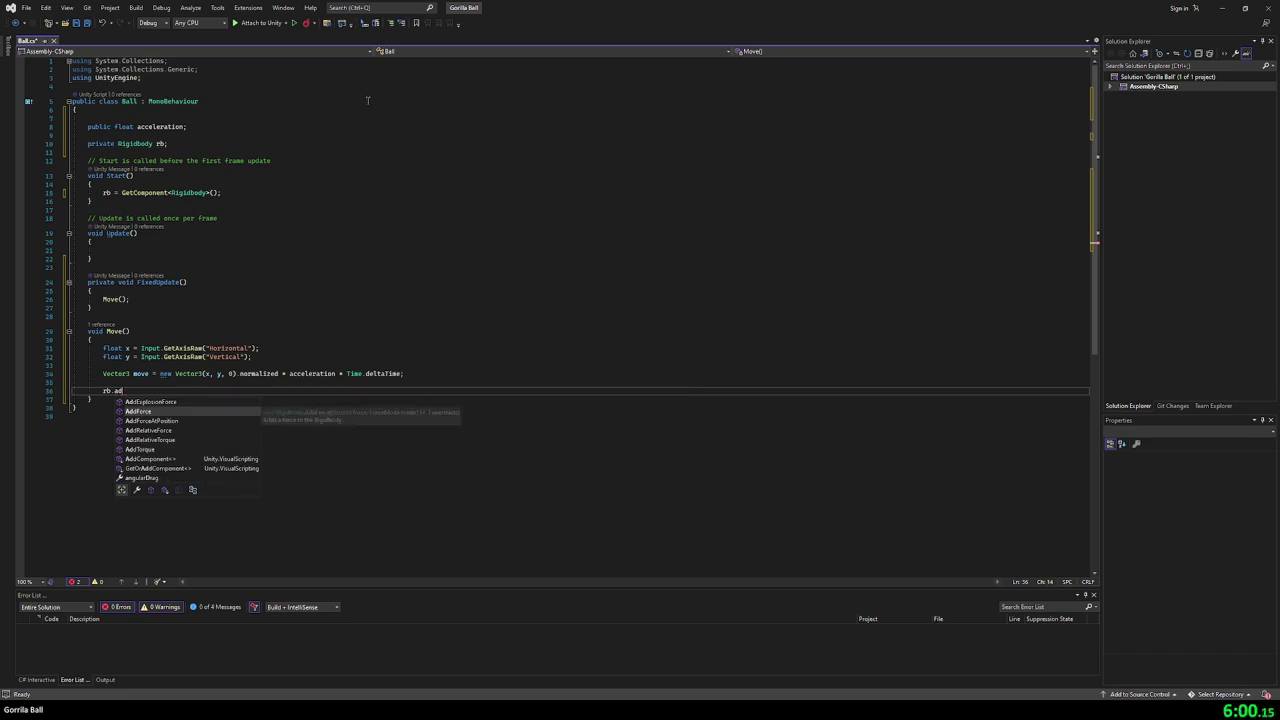
- End Move() with rb.AddForce(move, ForceMode.Force); and save Ball.cs
key(Tab)
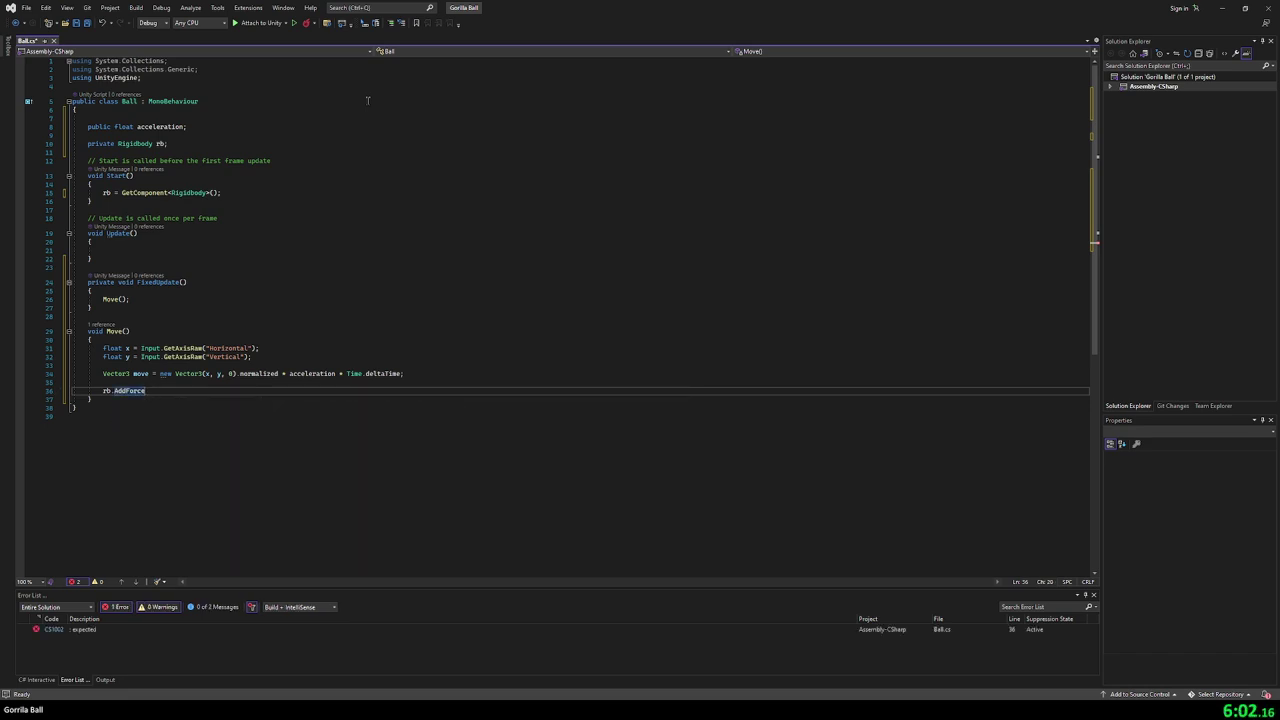
text(()
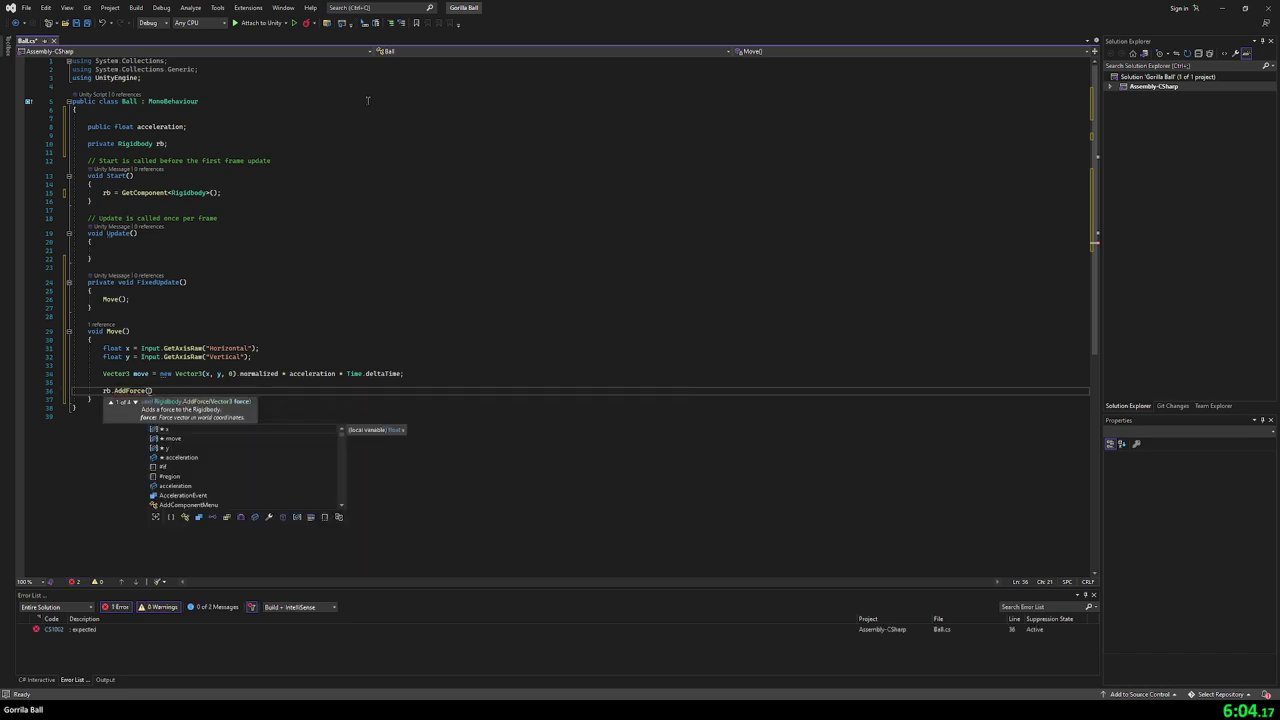
text(move)
key(Tab)
text(, )
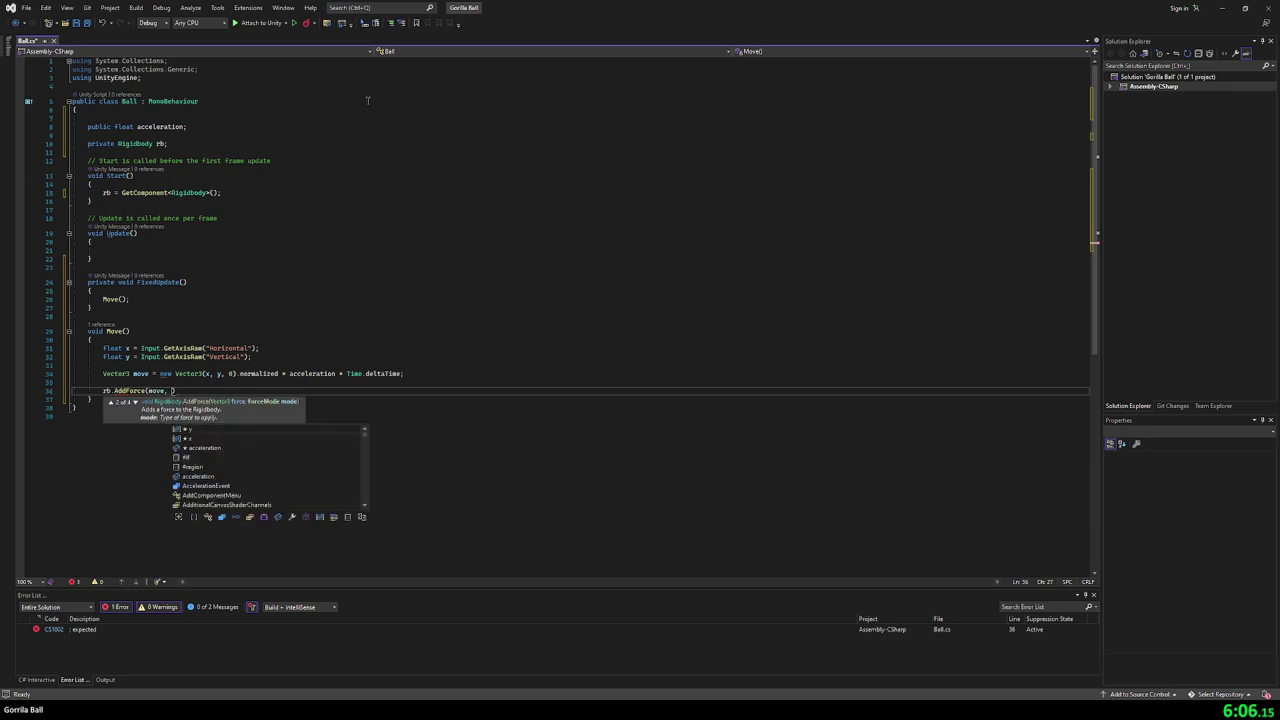
text(ForceMode.)
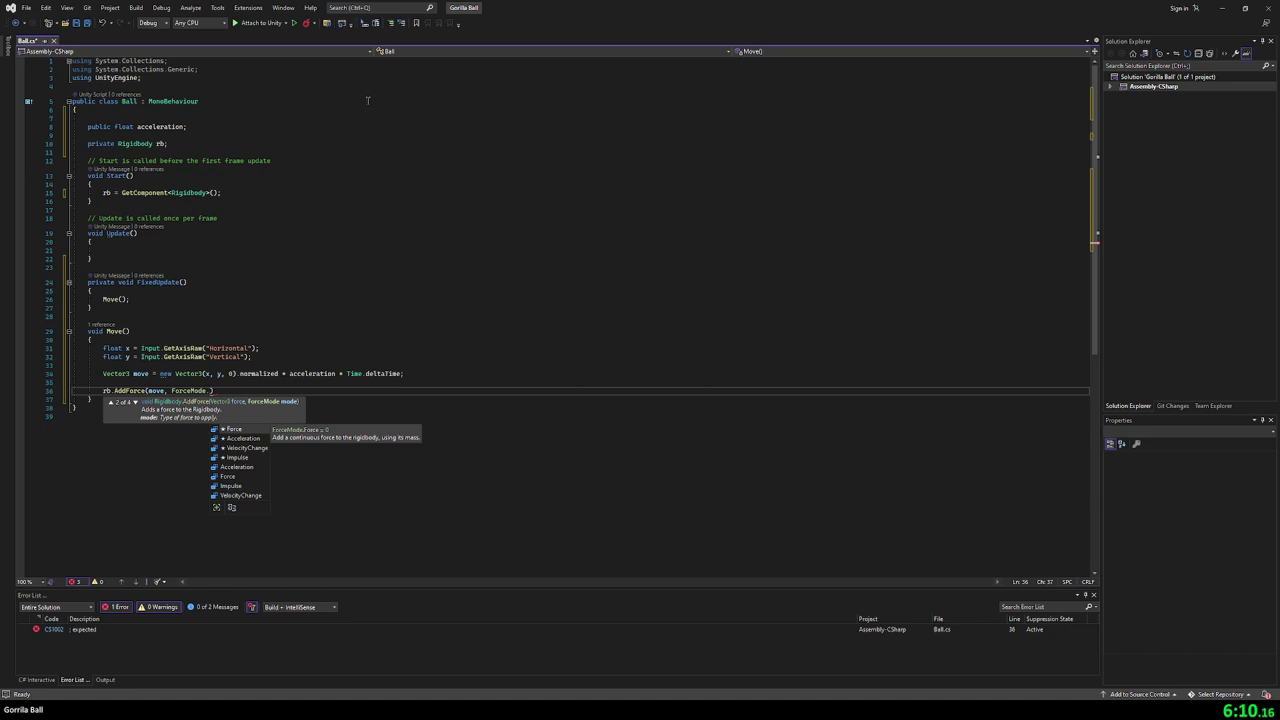
key(Down)
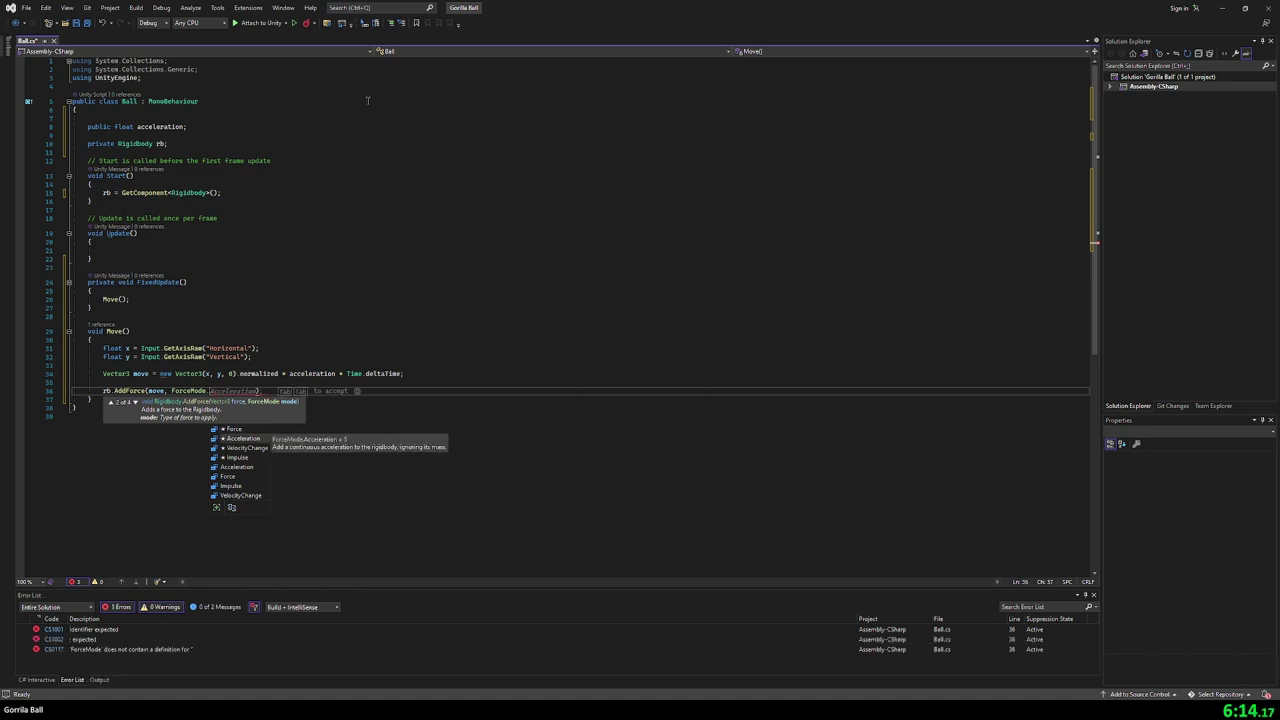
key(Up)
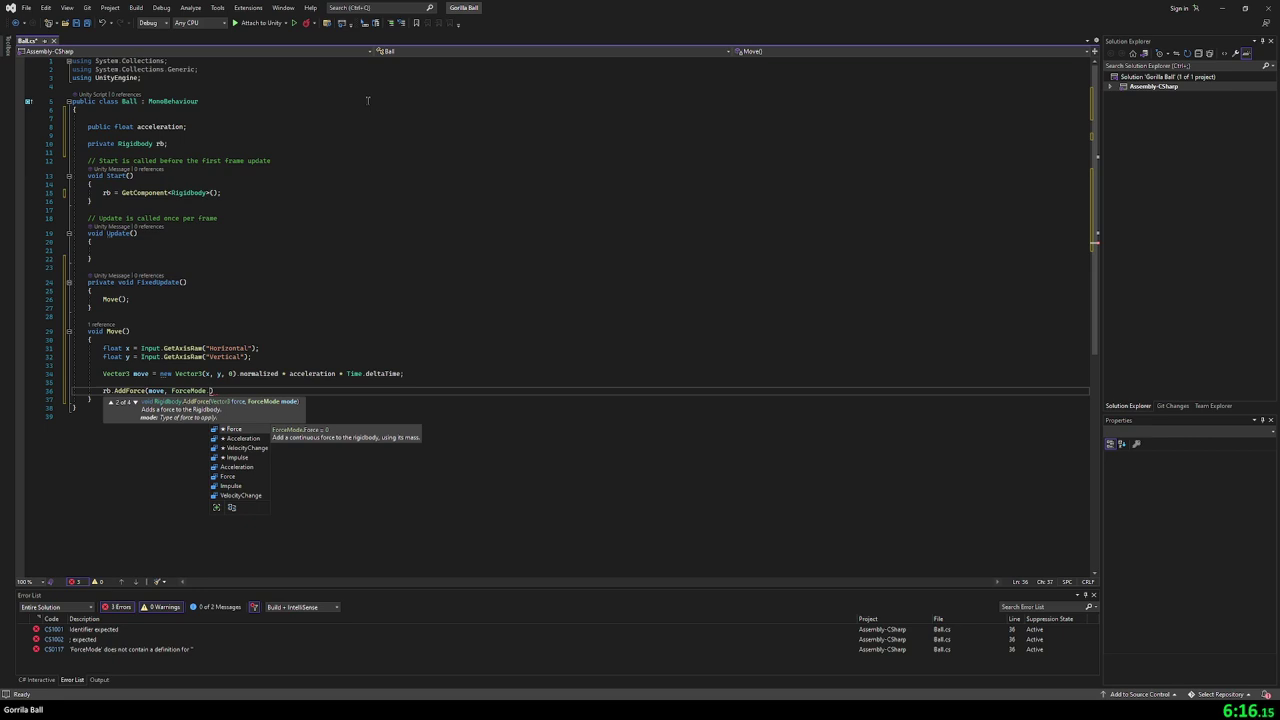
key(Down)
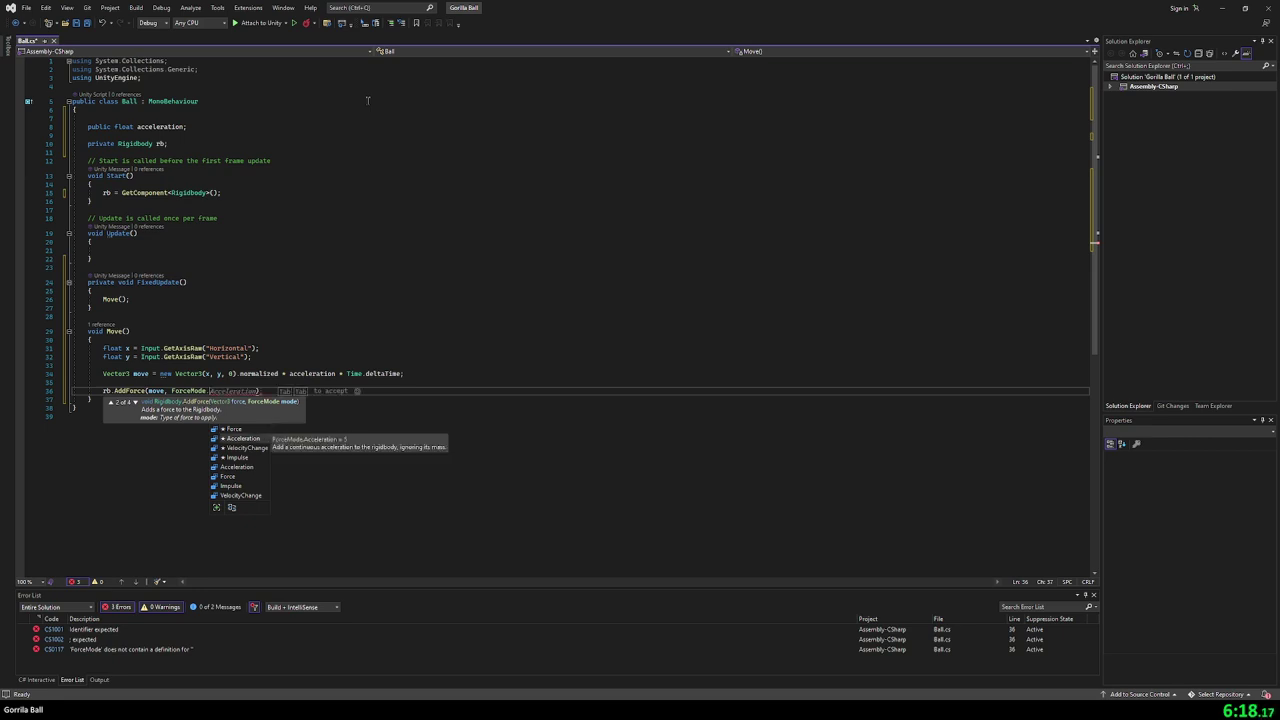
key(Down)
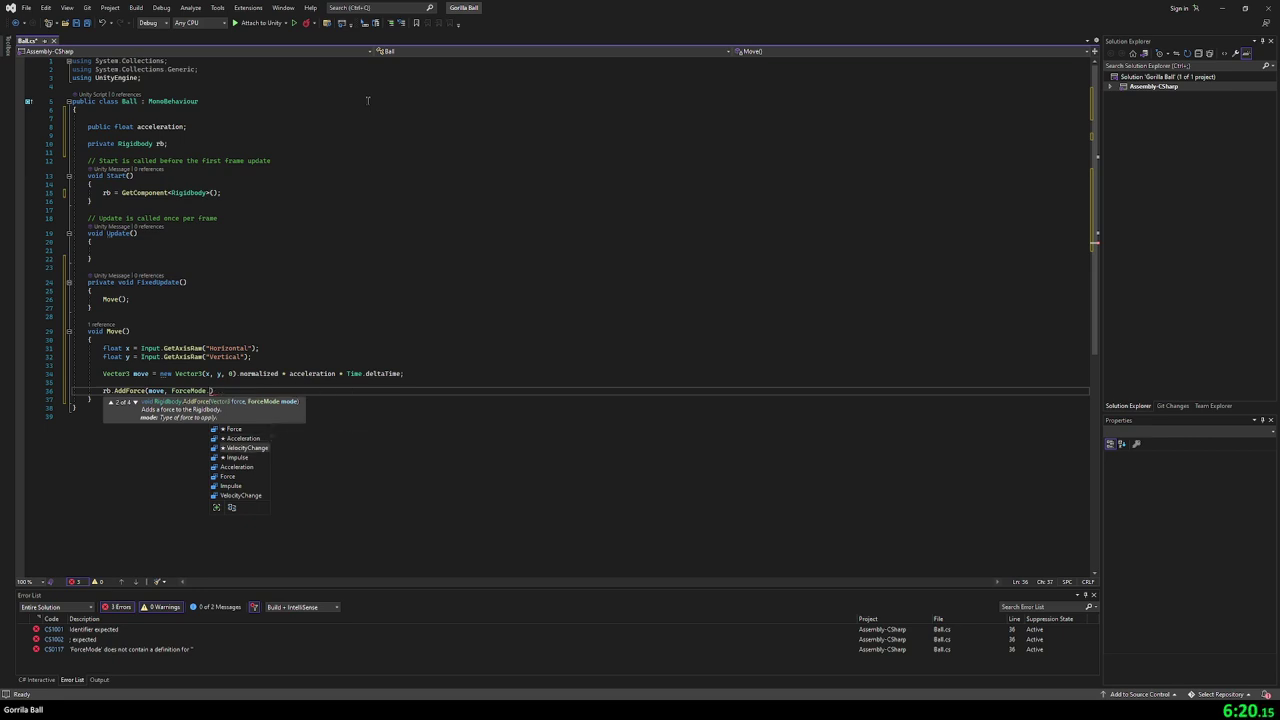
key(Down)
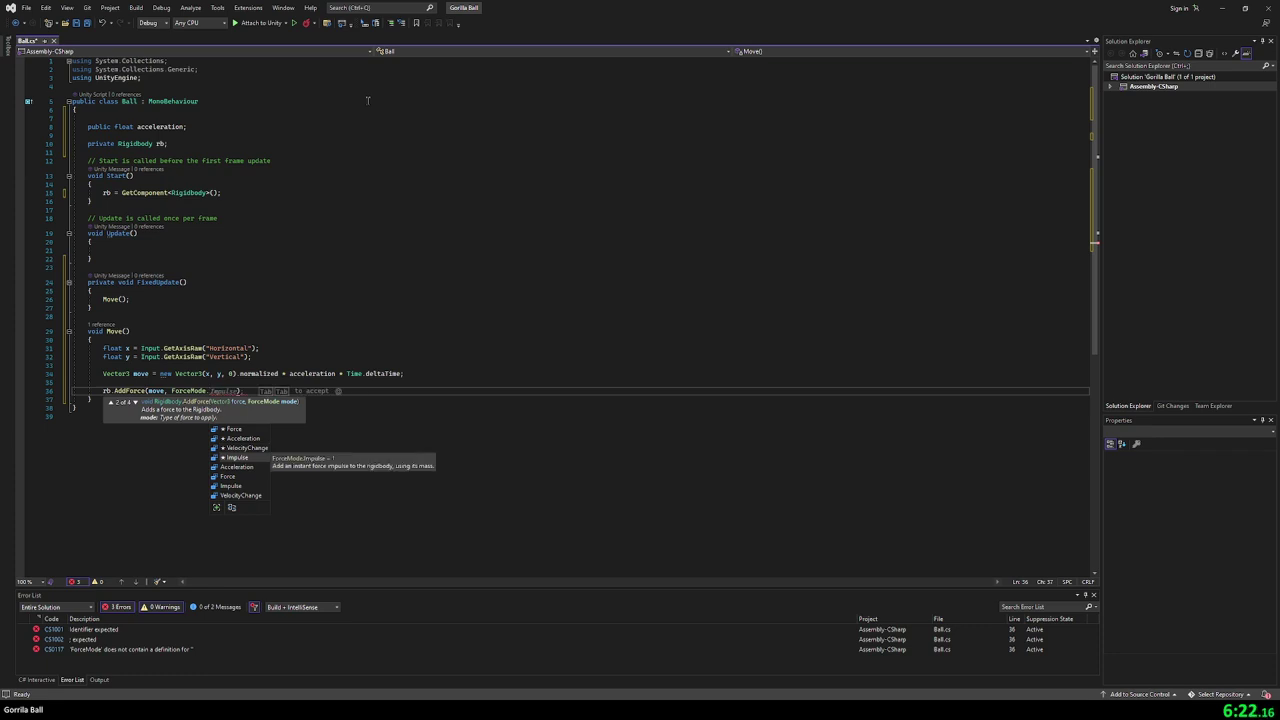
key(Up)
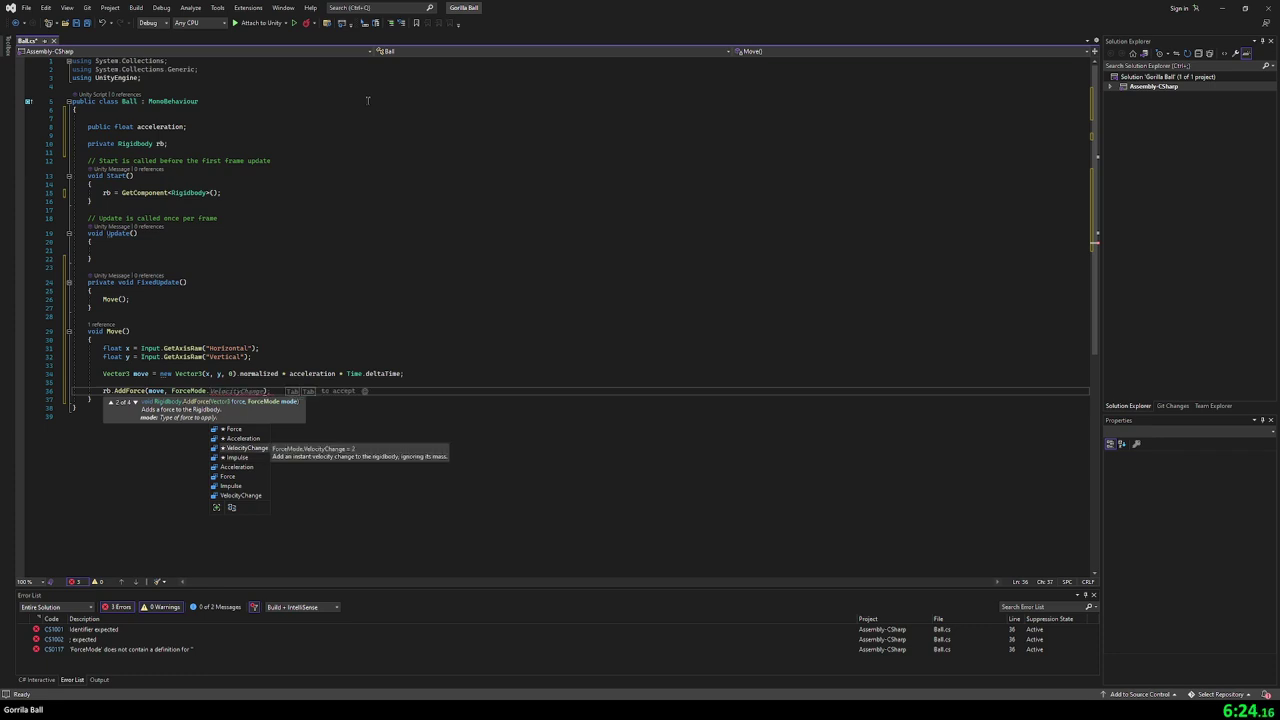
key(Down)
key(Down)
key(Down)
key(Up)
key(Down)
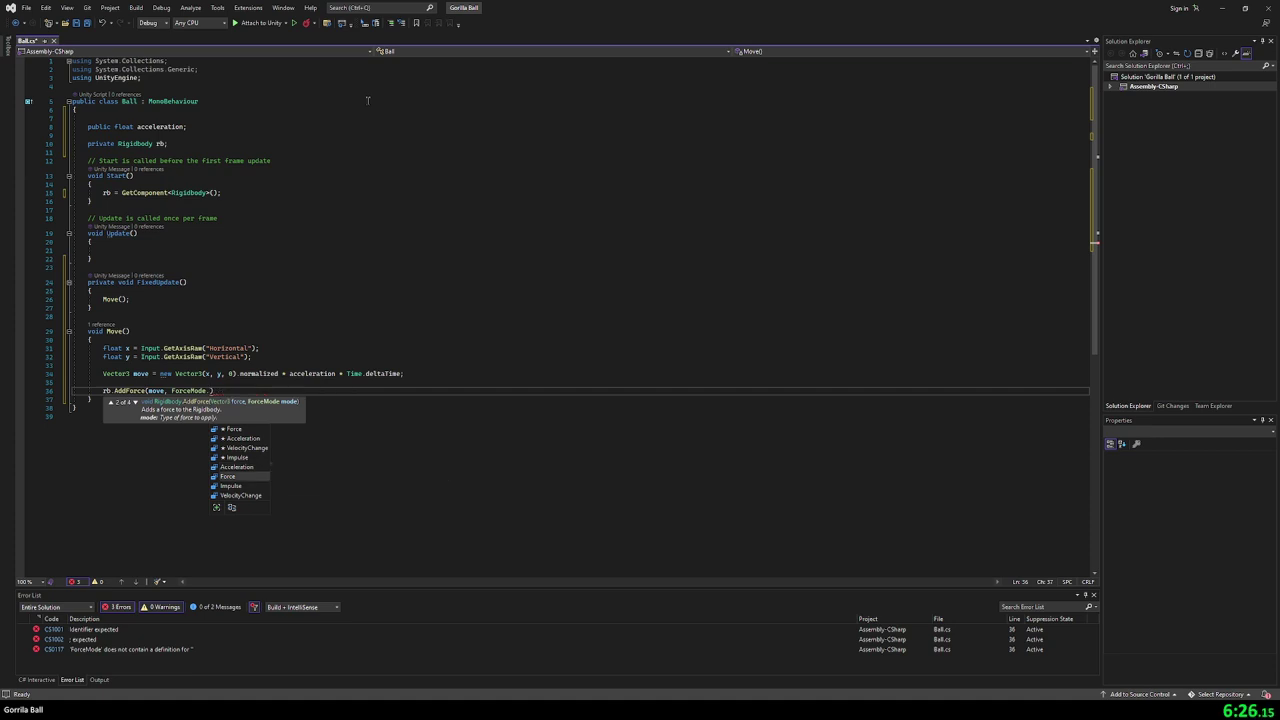
text())
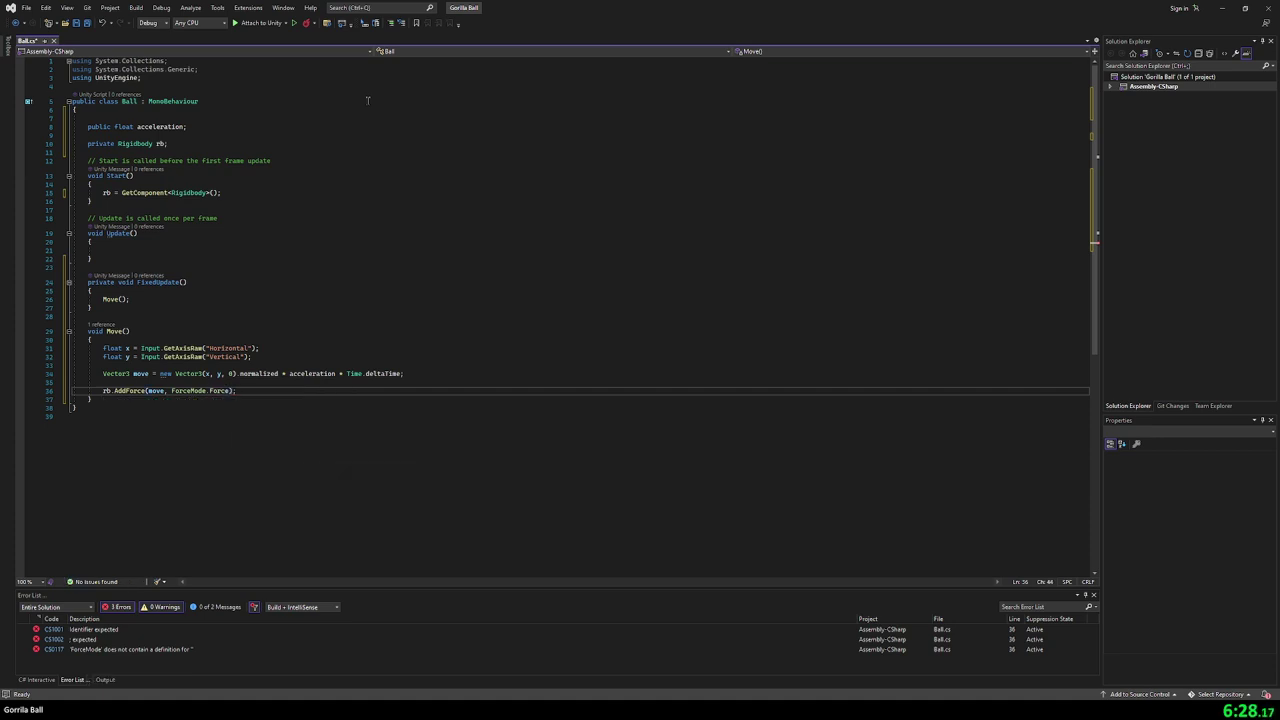
key(ctrl+s)
- In Unity, apply the BallMat material to GorillaBall and collapse its component panels
click(313, 229)
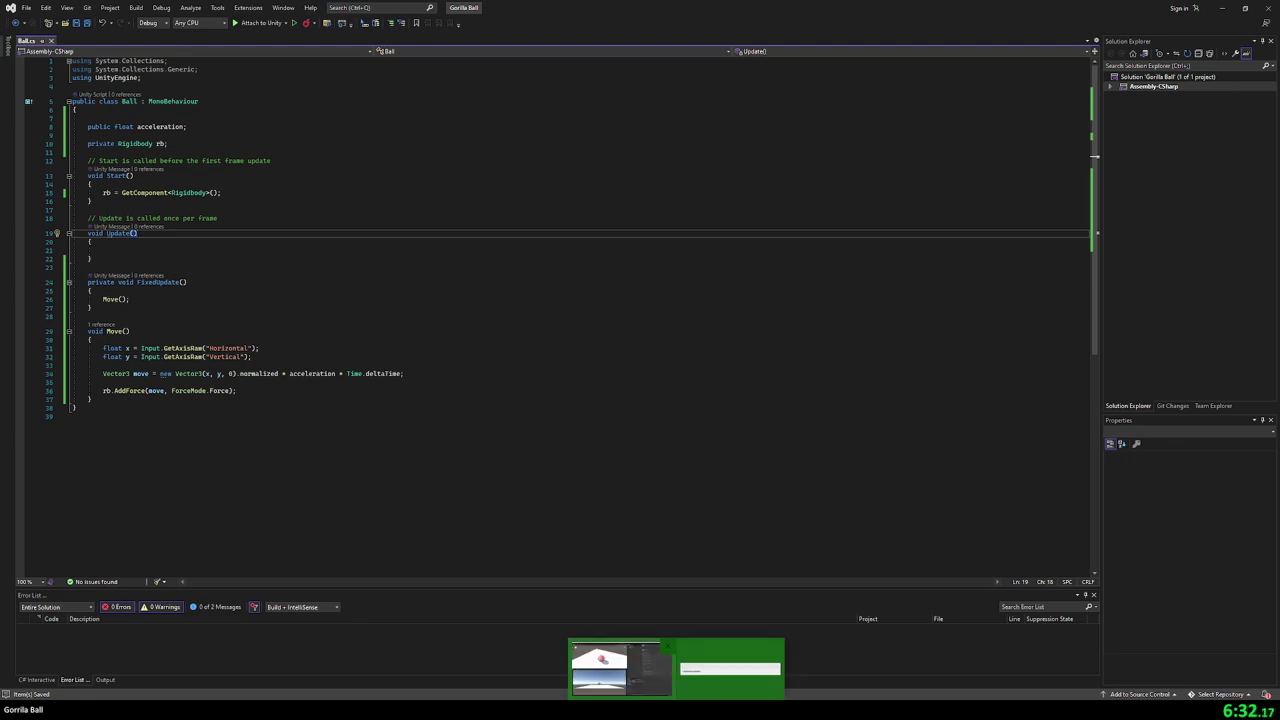
click(638, 683)
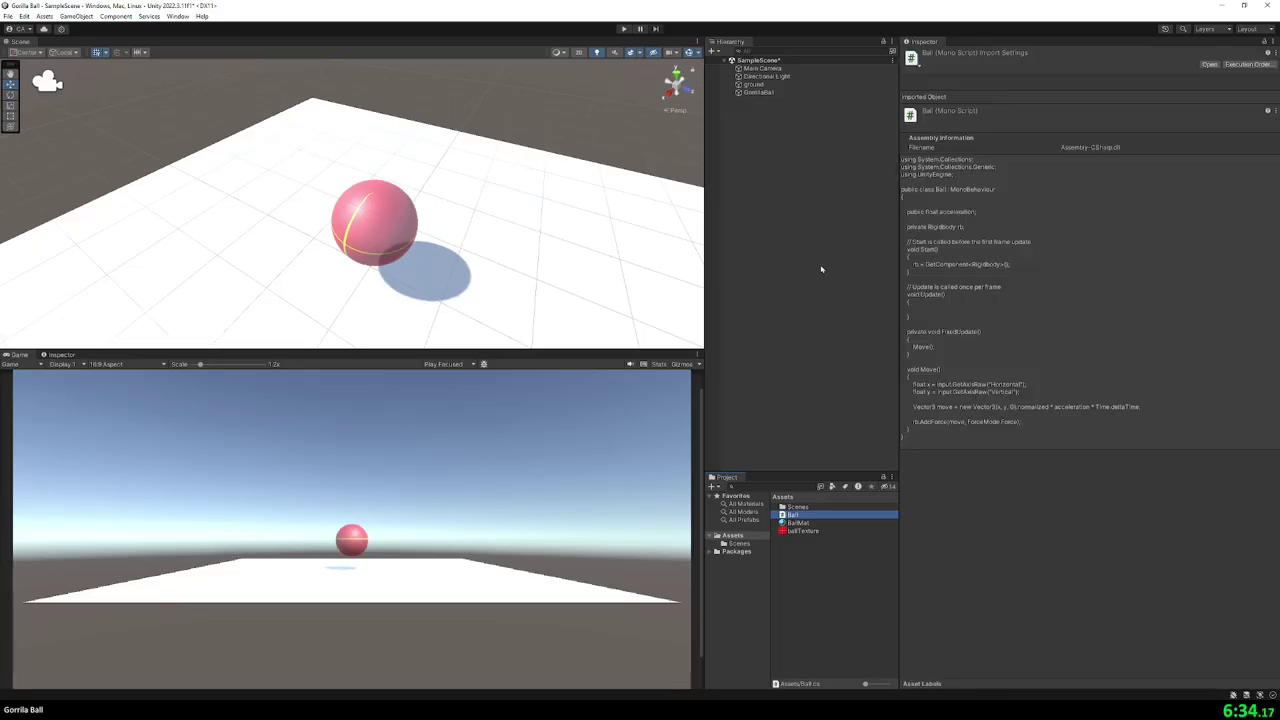
click(793, 192)
click(758, 92)
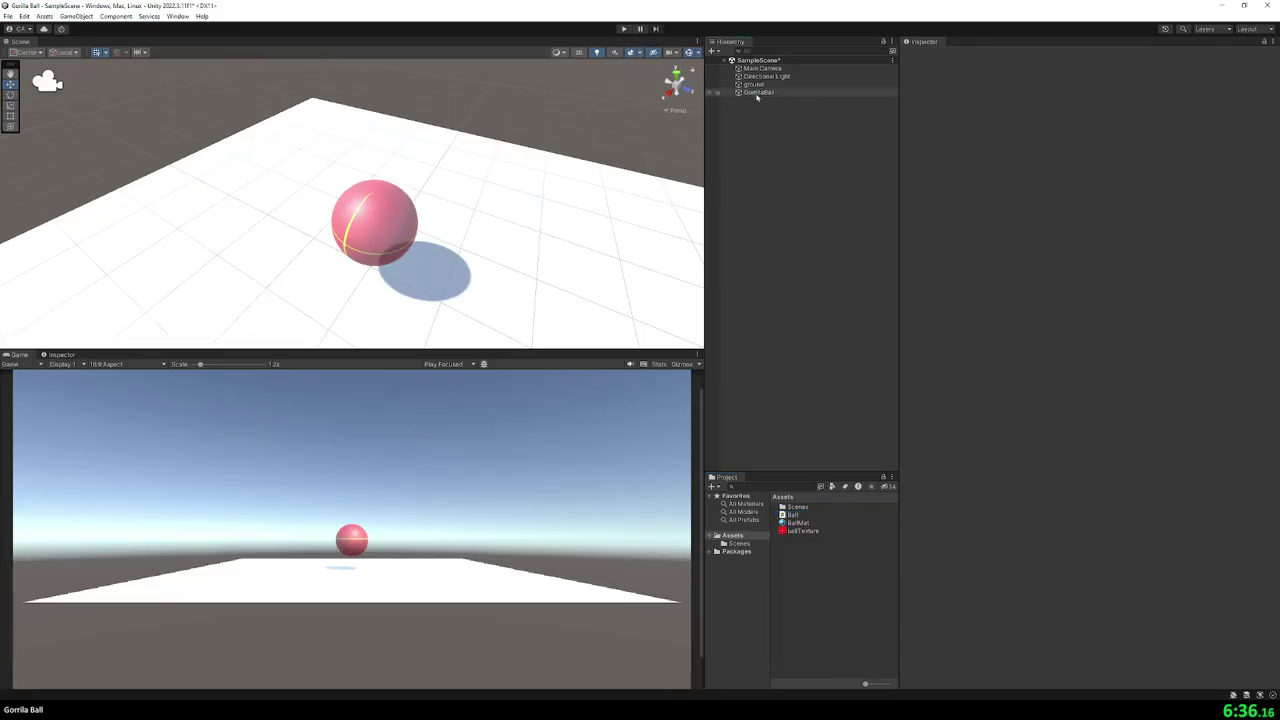
drag(793, 522, 958, 300)
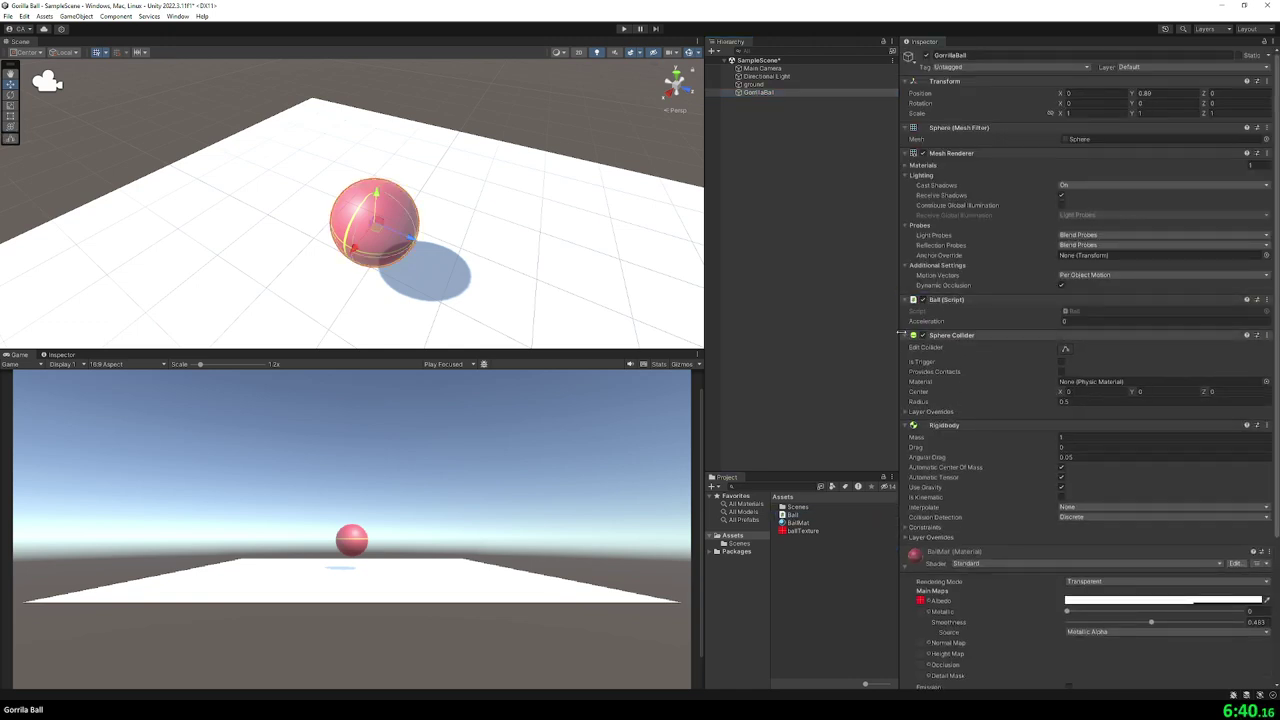
click(906, 336)
click(906, 346)
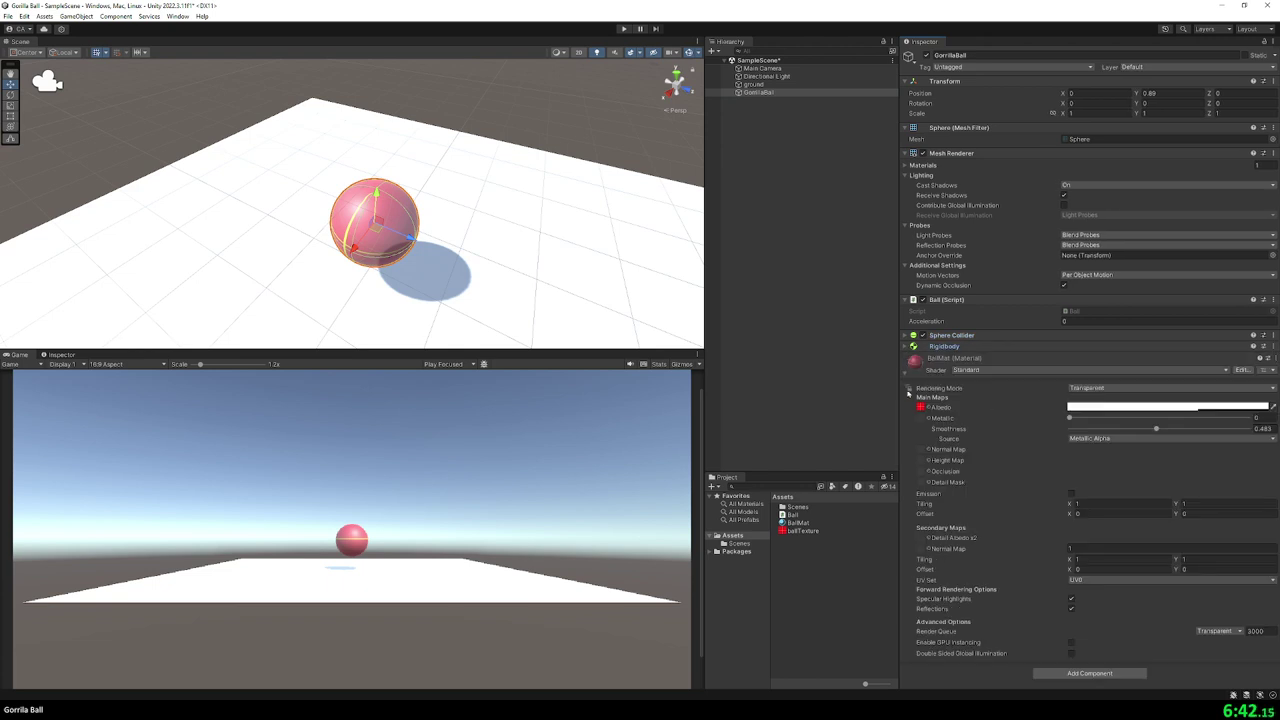
click(906, 376)
- Set GorillaBall's Ball script Acceleration to 1 and run the scene
click(1067, 322)
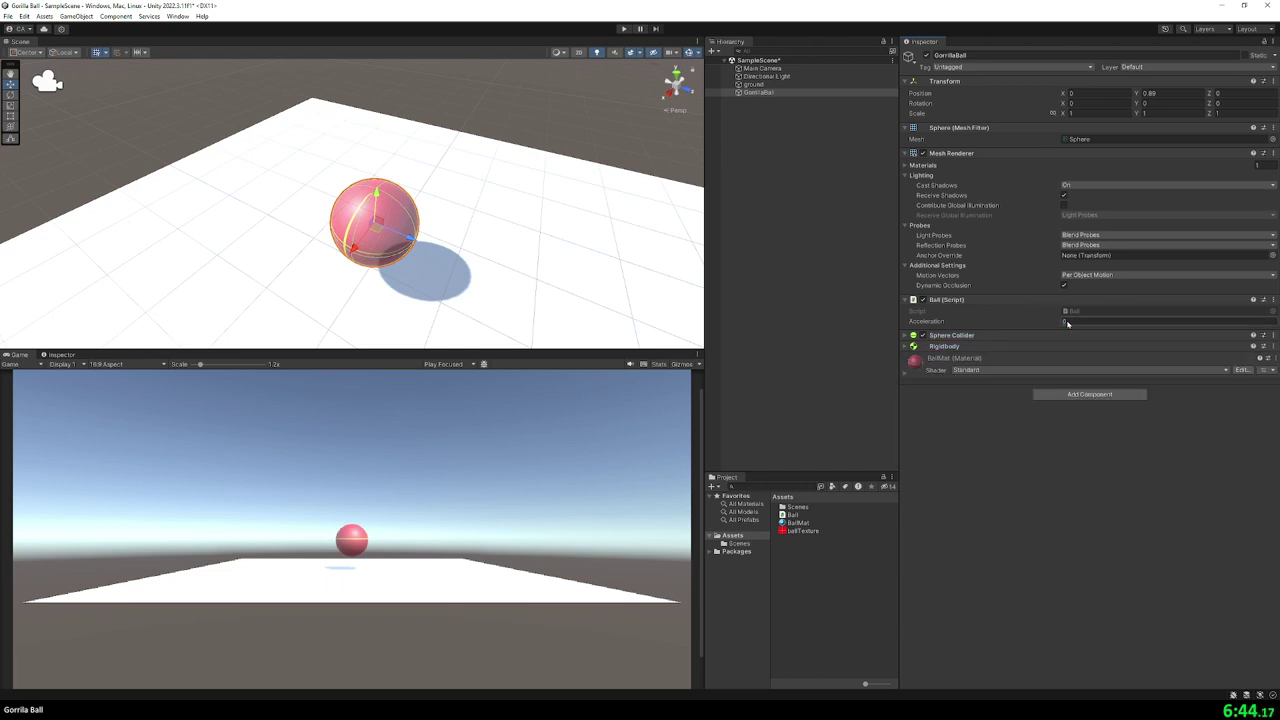
click(483, 214)
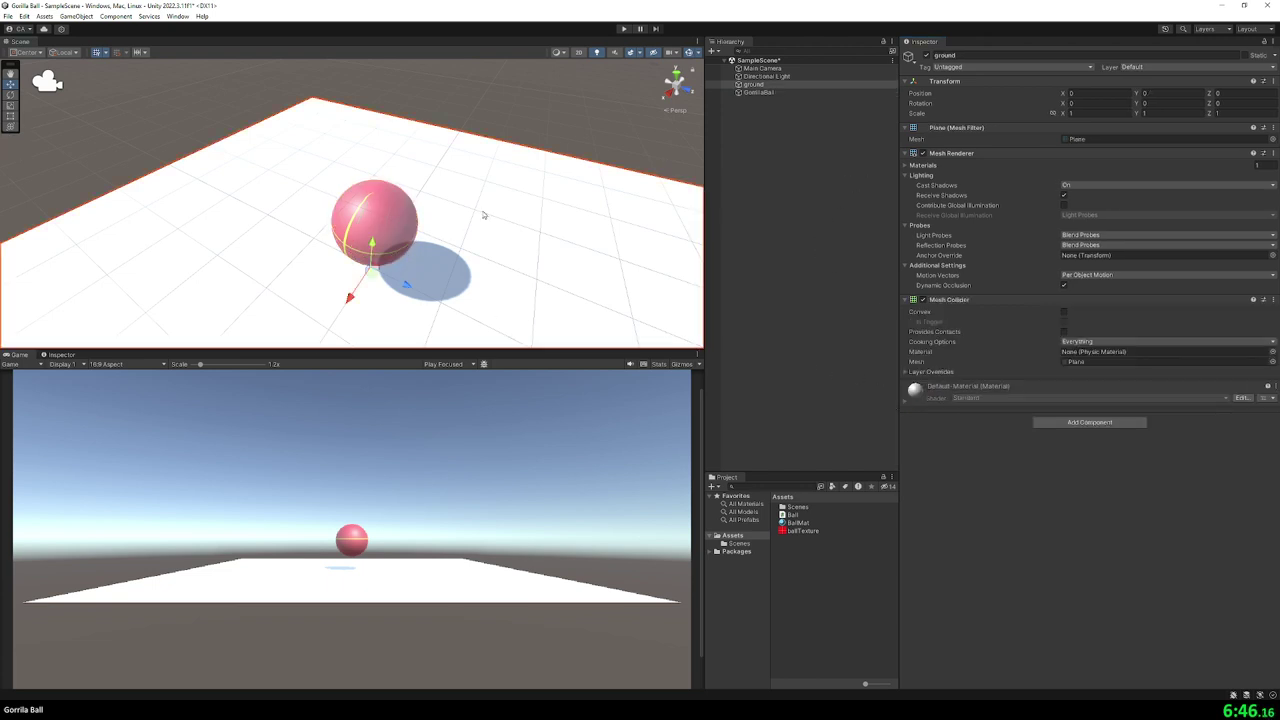
click(789, 187)
click(757, 92)
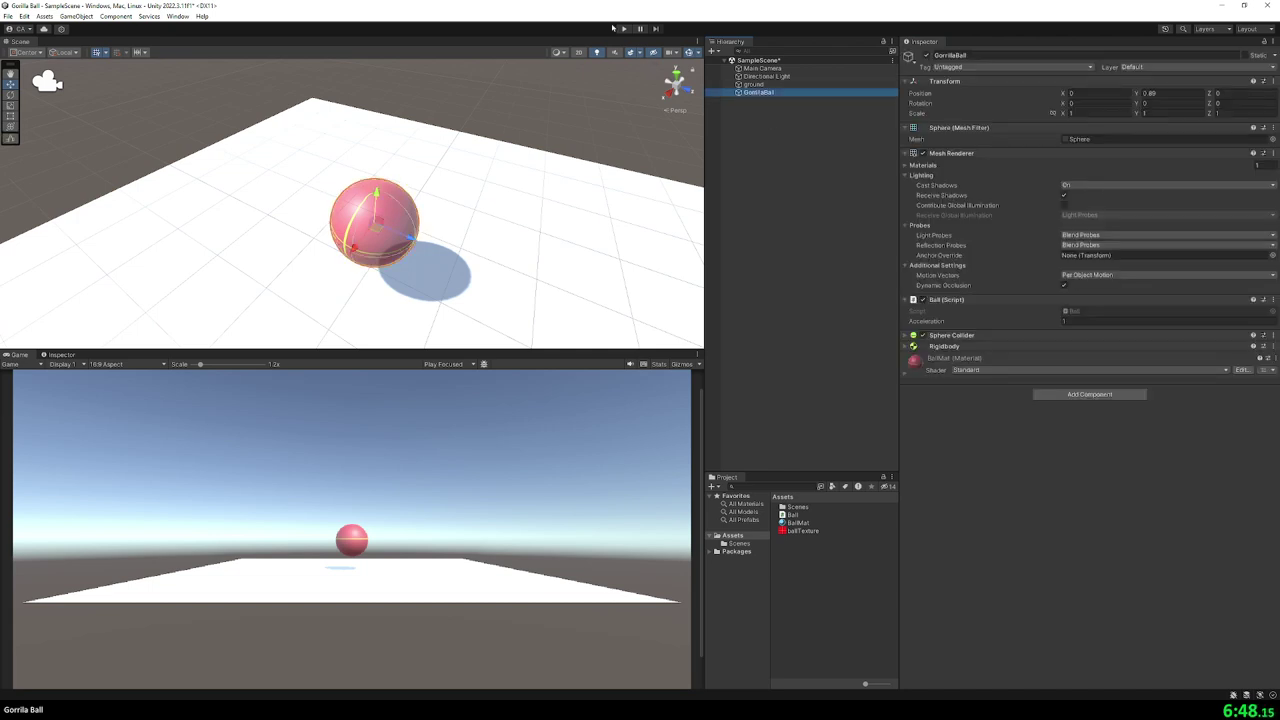
key(ctrl+p)
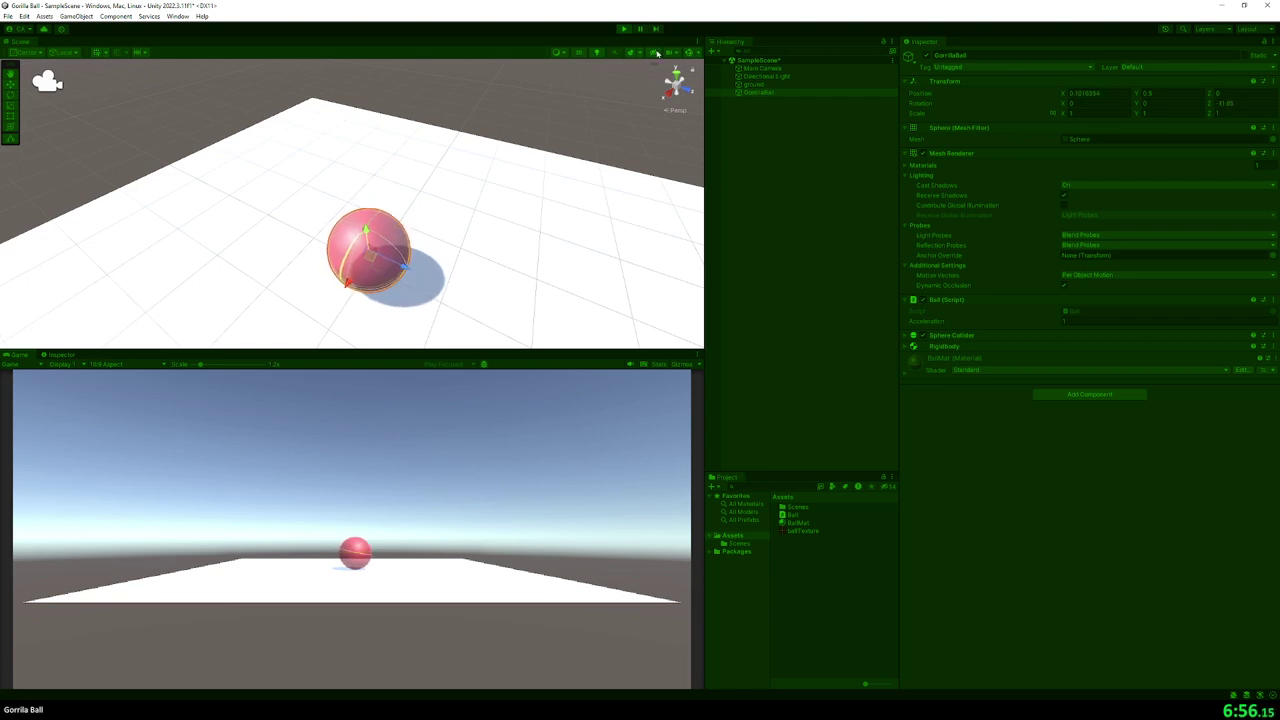
- Stop the game, set Acceleration to 5, and play the scene again
key(ctrl+p)
click(1068, 321)
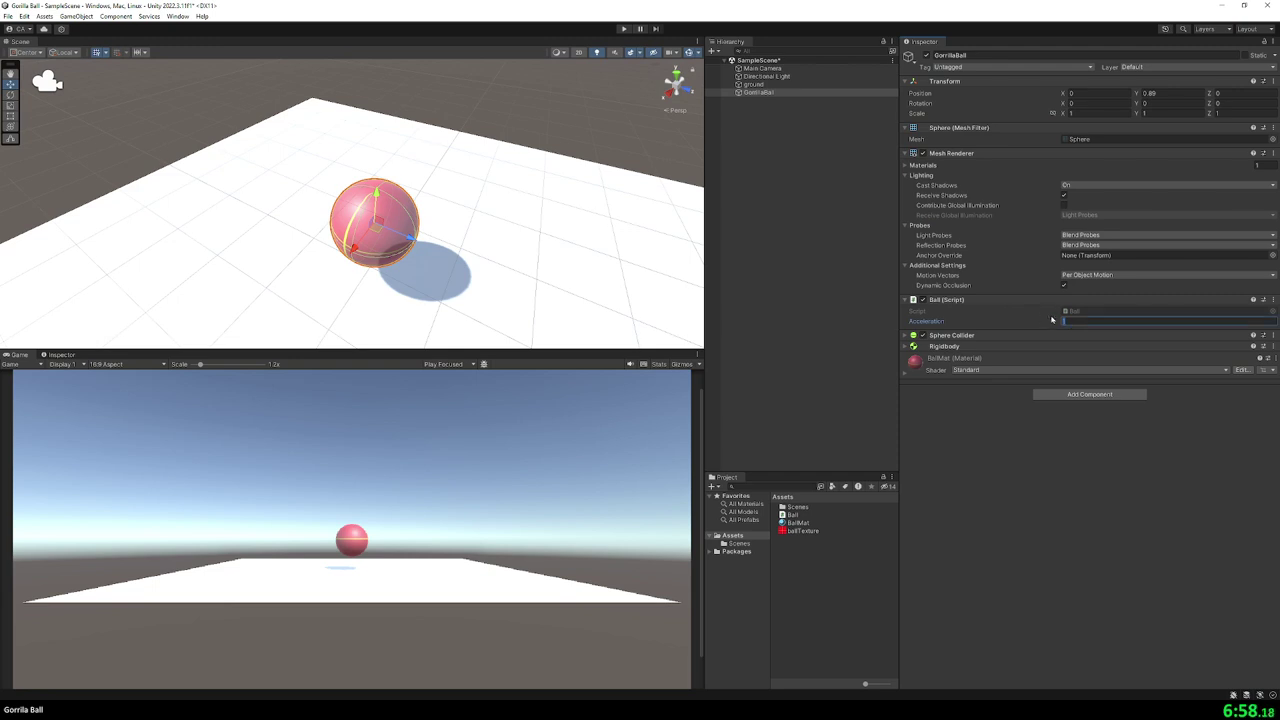
click(861, 292)
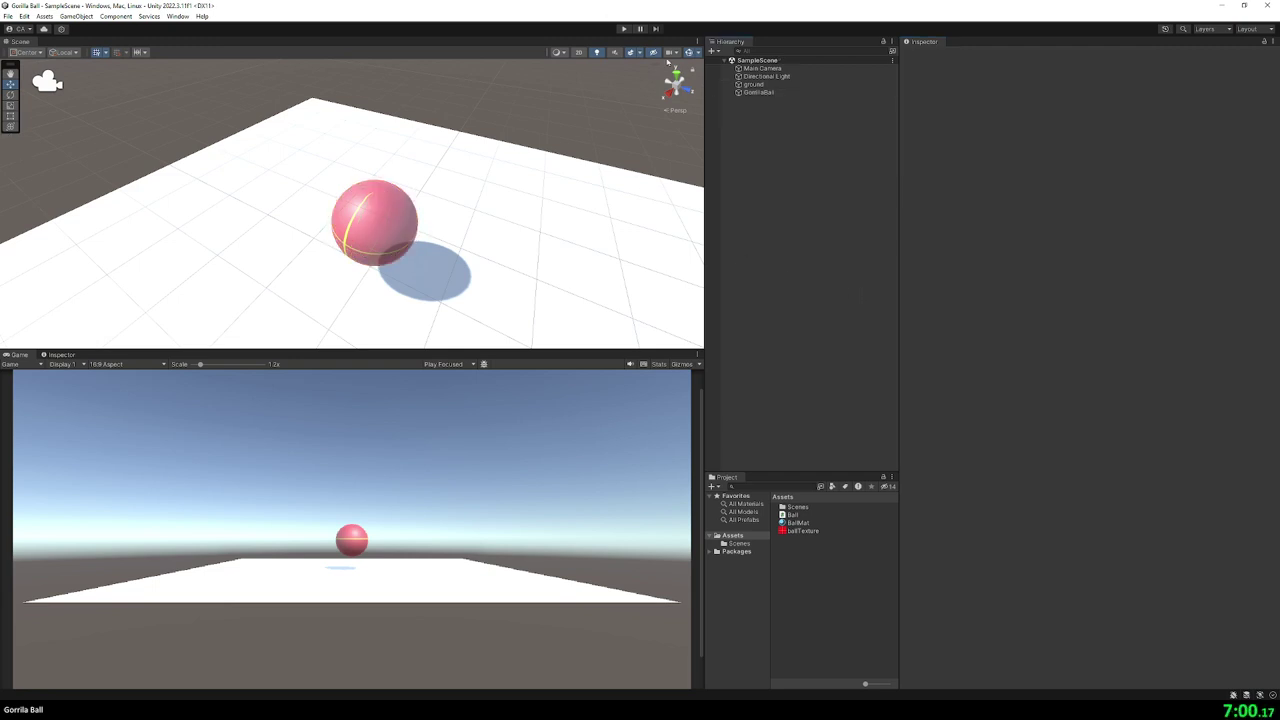
click(757, 92)
click(624, 30)
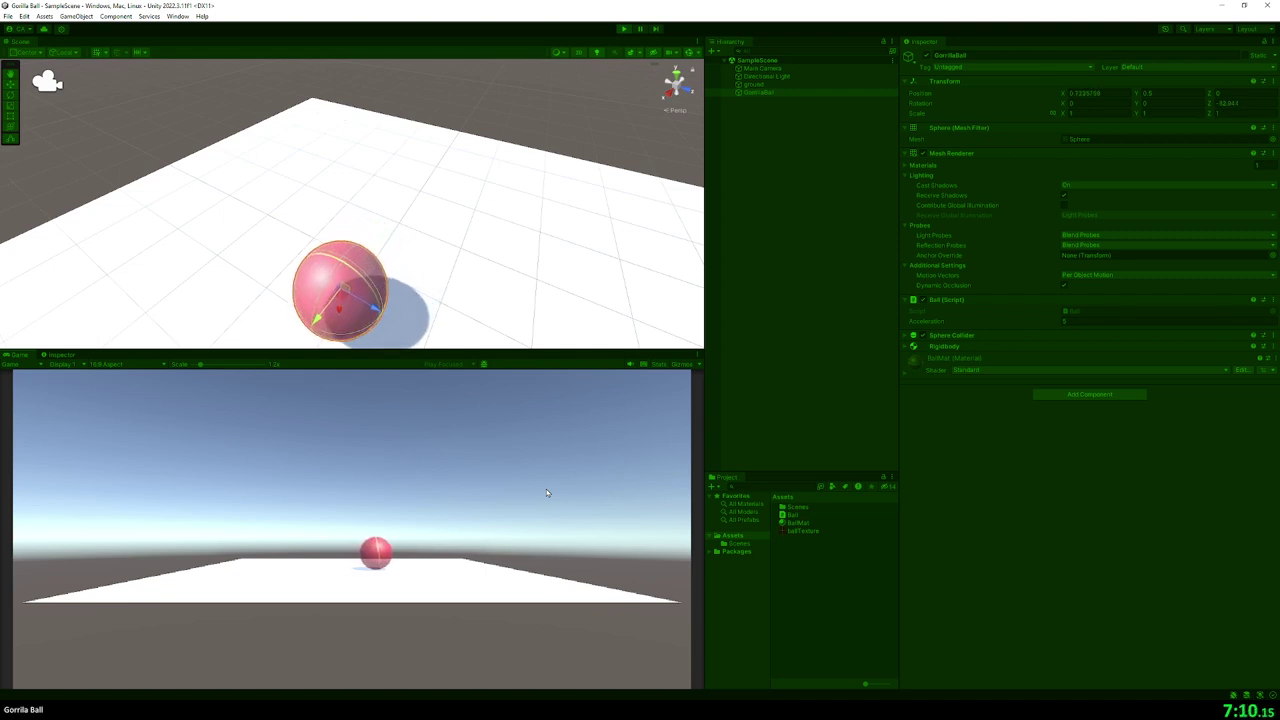
- Set the Game view to 1x scale and frame the rolling ball in the Scene view
drag(198, 366, 192, 366)
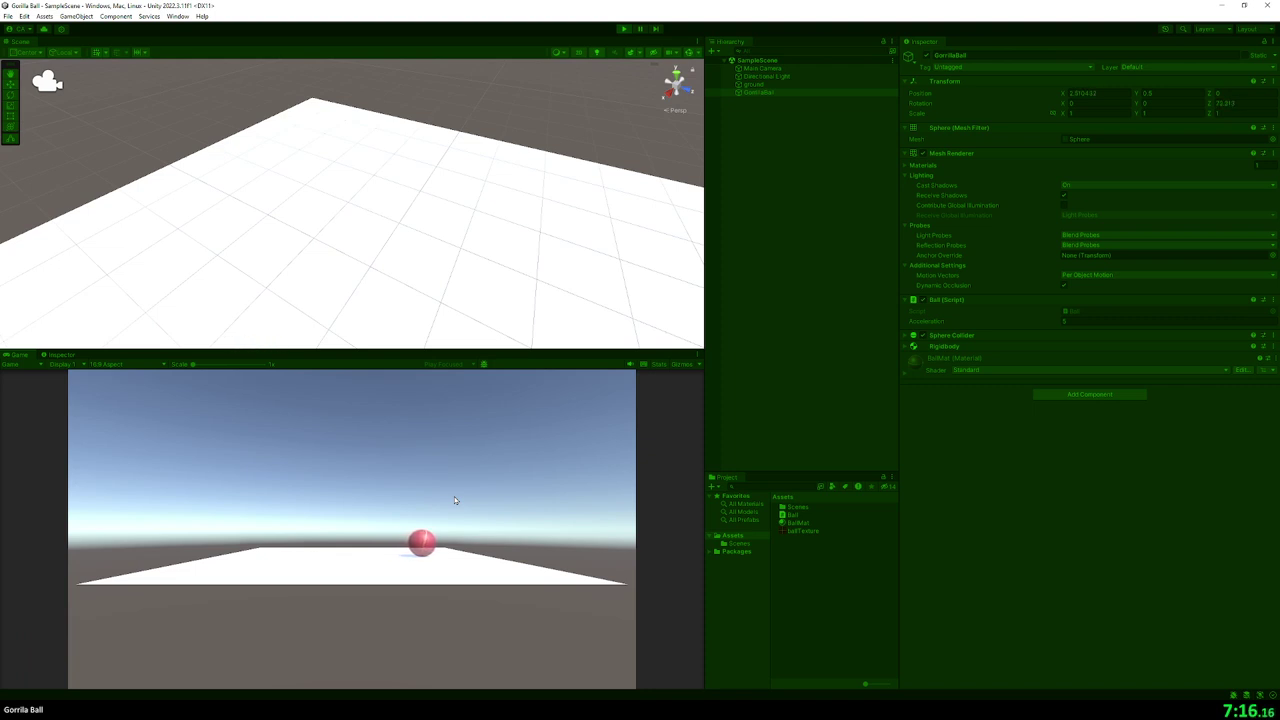
mouse_move(554, 243)
right_down()
mouse_move(476, 251)
mouse_move(111, 194)
right_up()
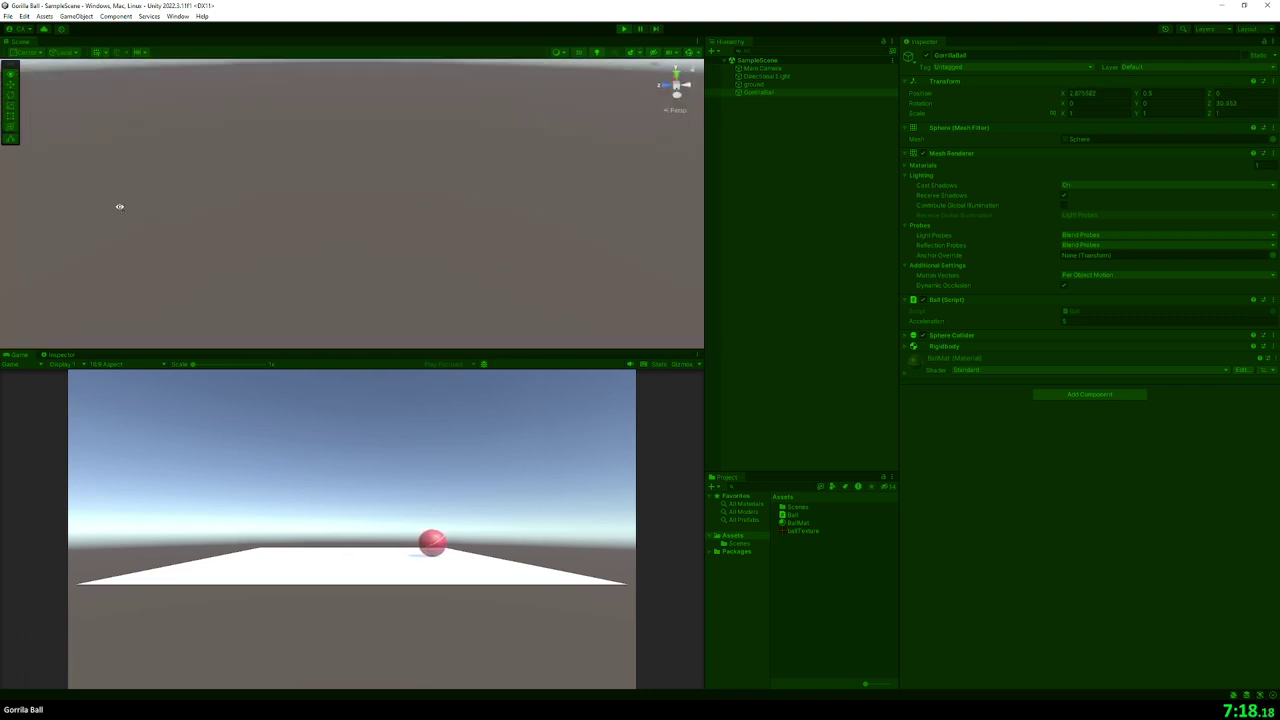
key(f)
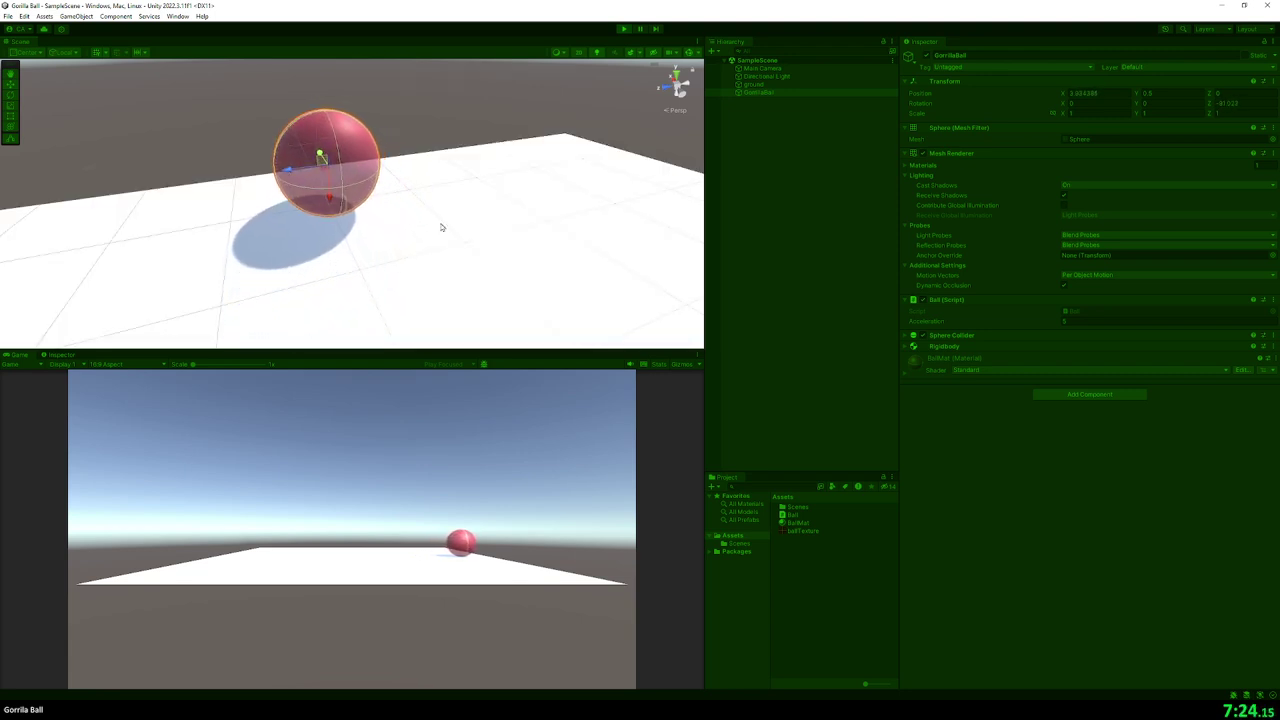
- Stop the game, raise Acceleration to 100, and play again
click(622, 29)
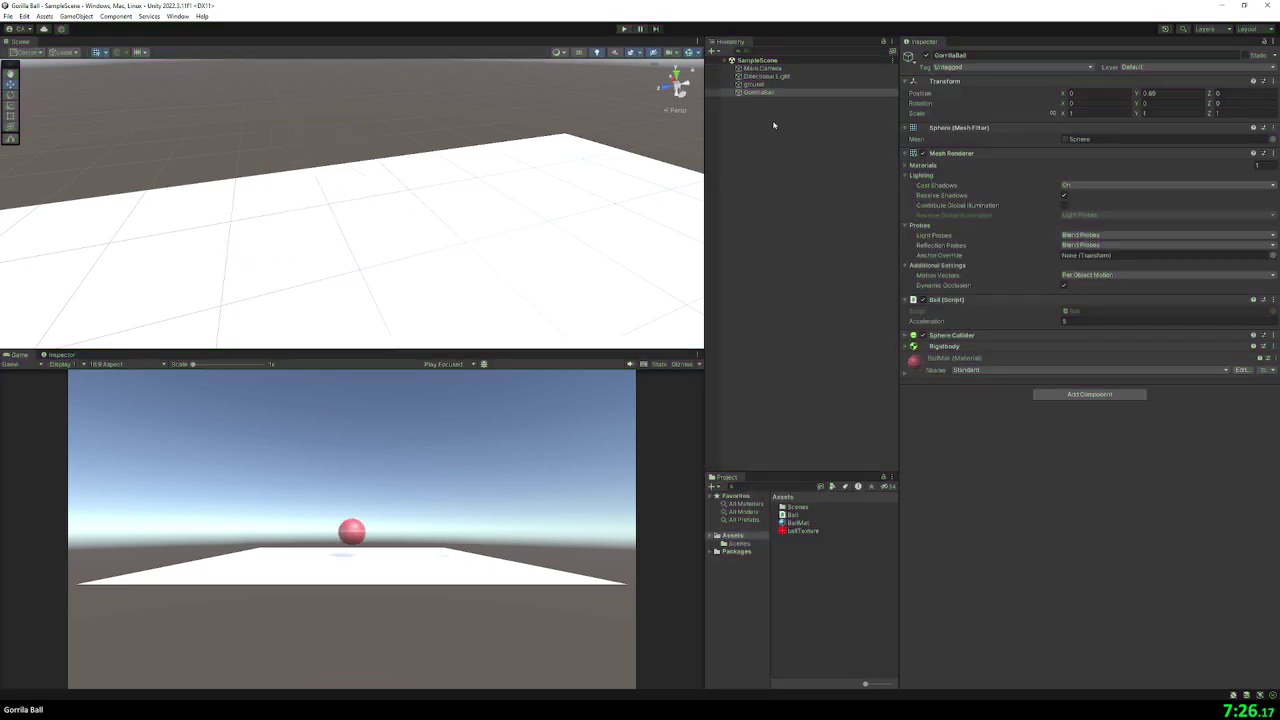
click(1078, 321)
click(690, 104)
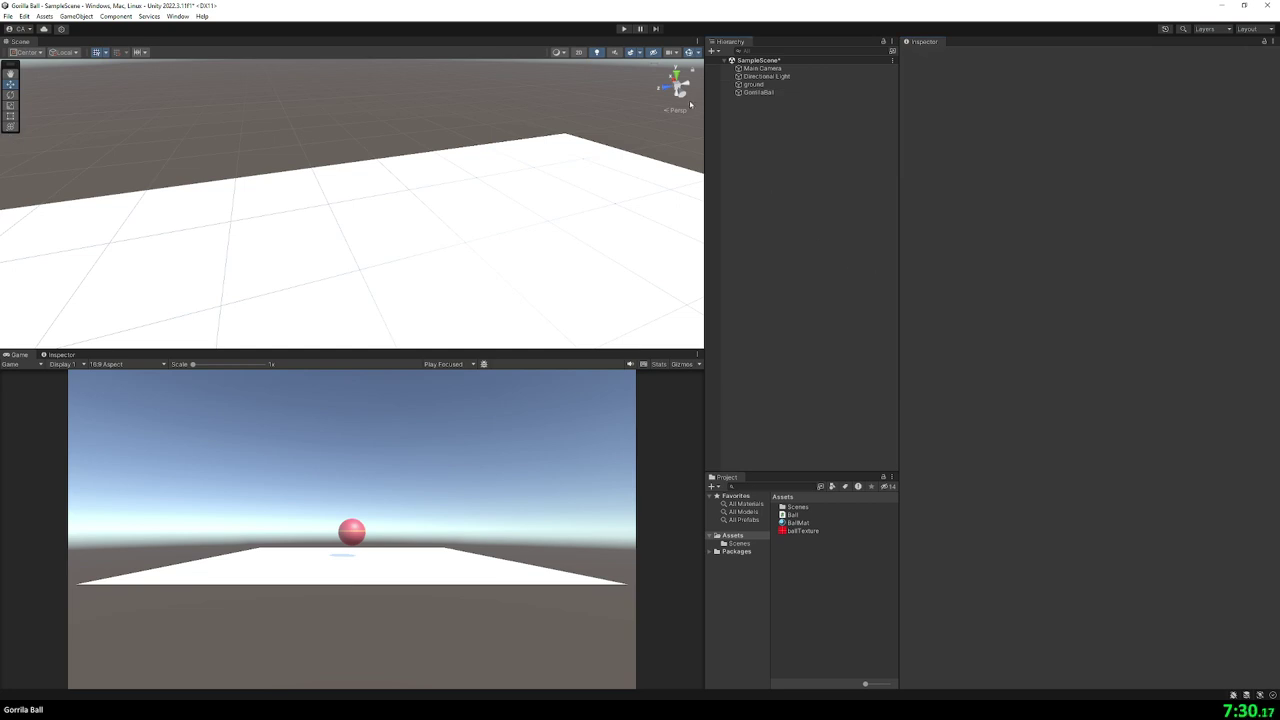
click(623, 30)
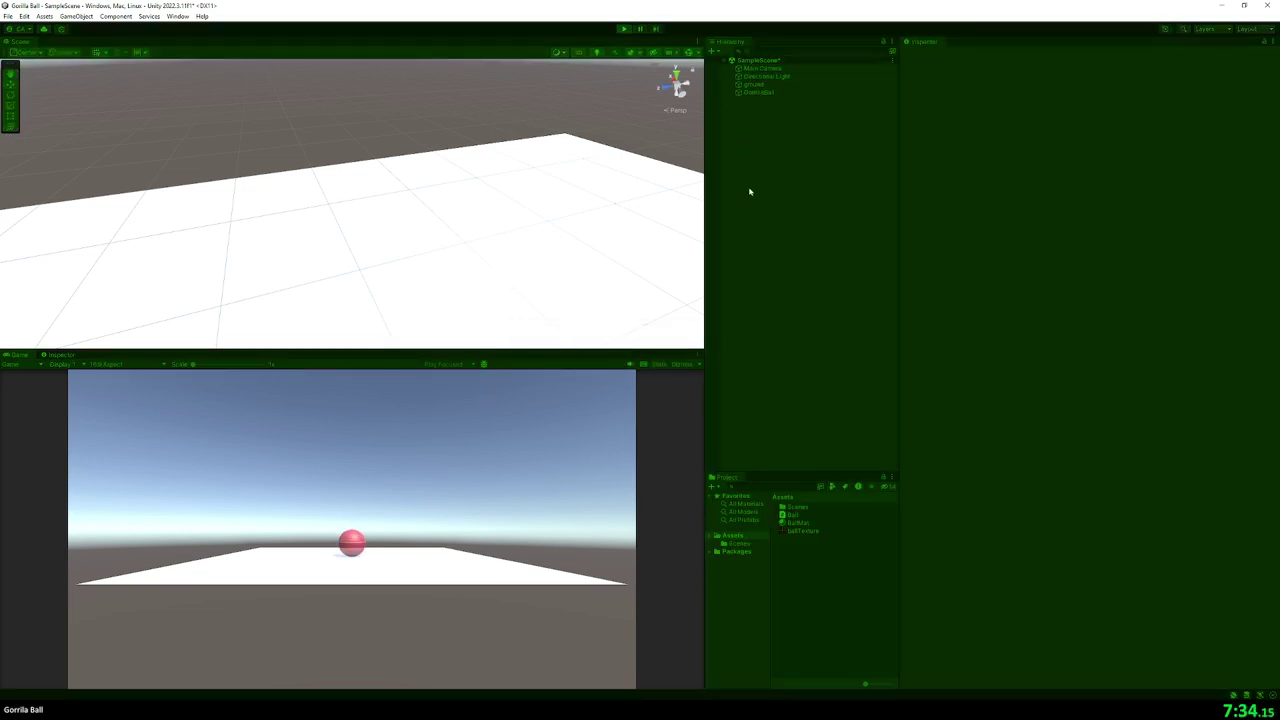
- Frame GorillaBall, steer it right and left with D and A, then stop Play mode
double_click(756, 92)
scroll(435, 225, down, 5)
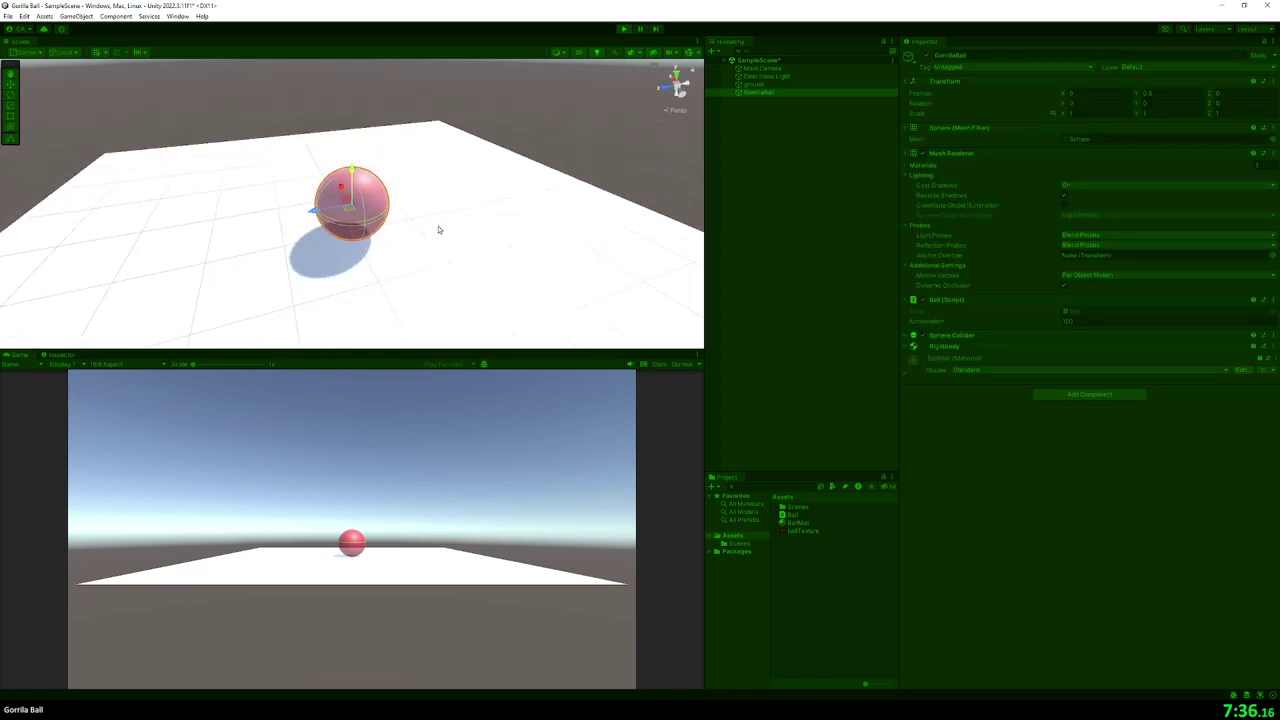
key(d)
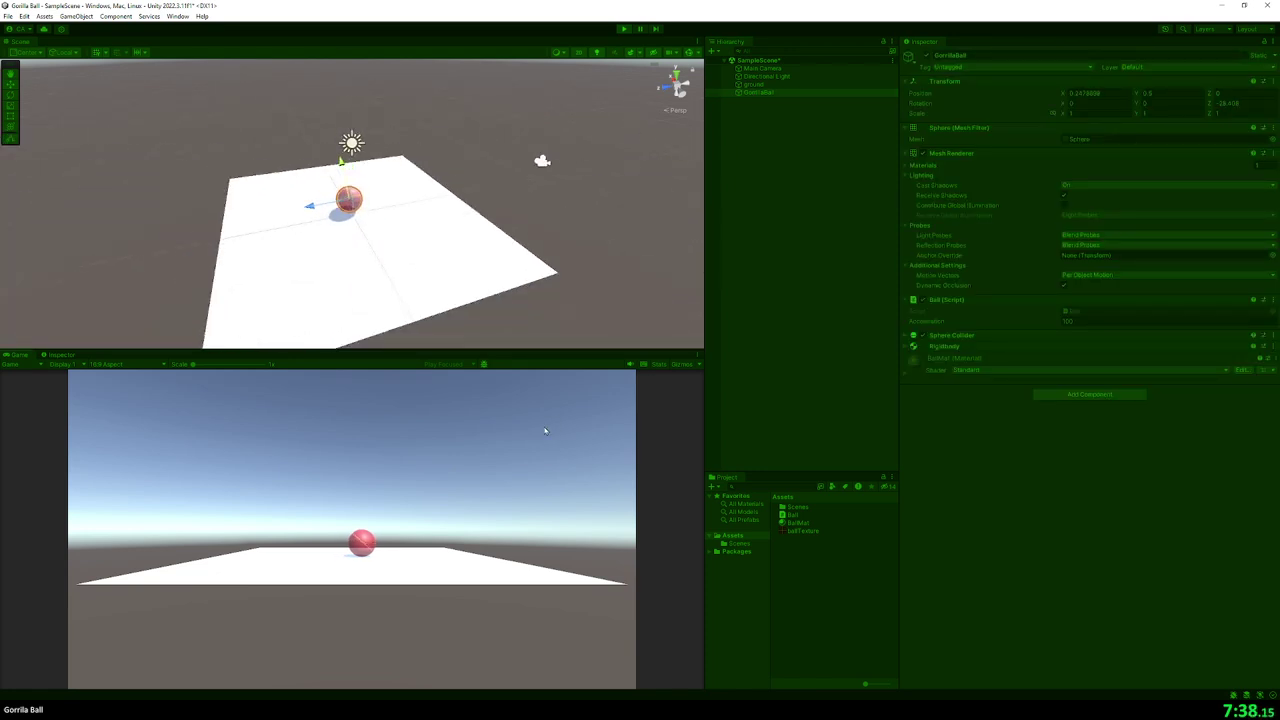
key(a)
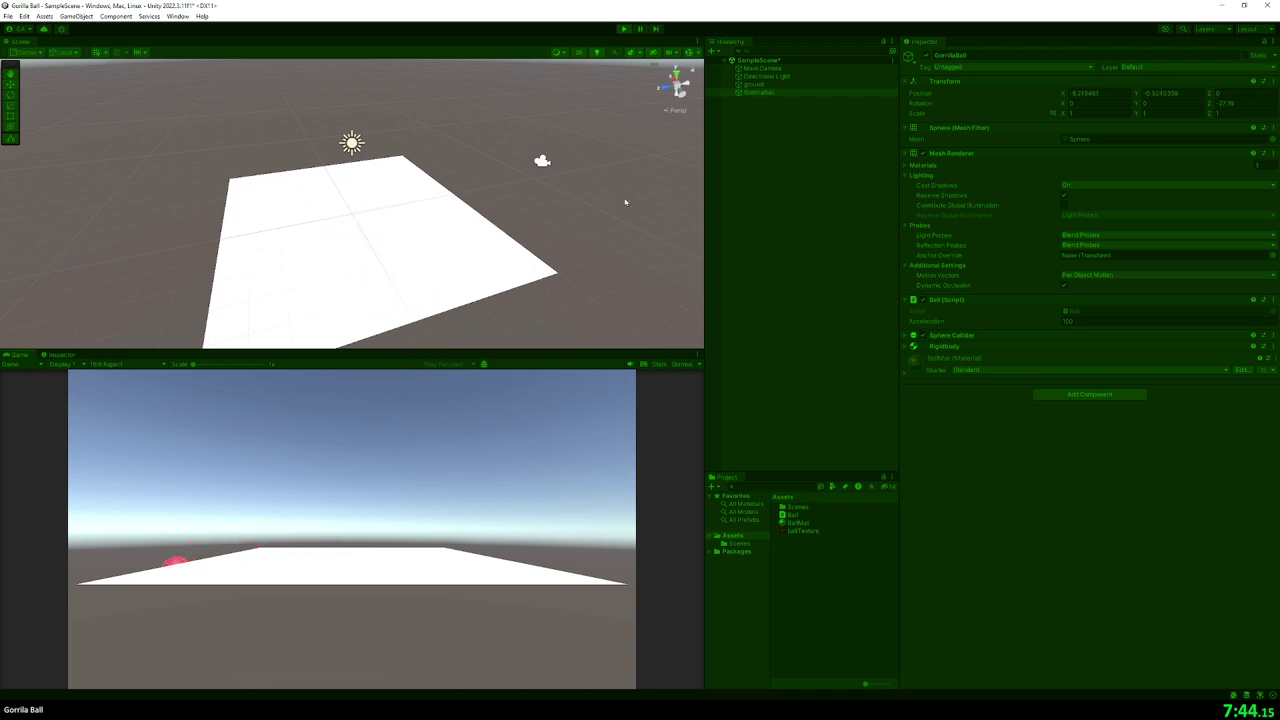
click(624, 29)
click(624, 29)
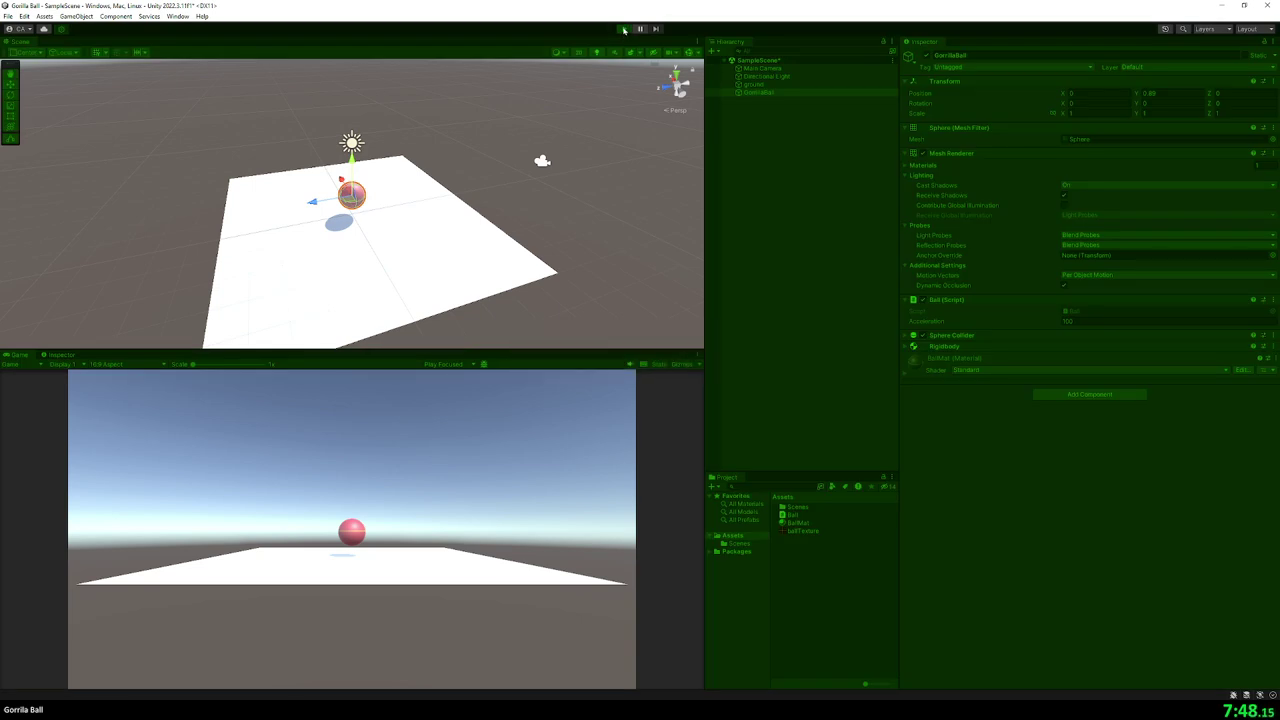
click(625, 30)
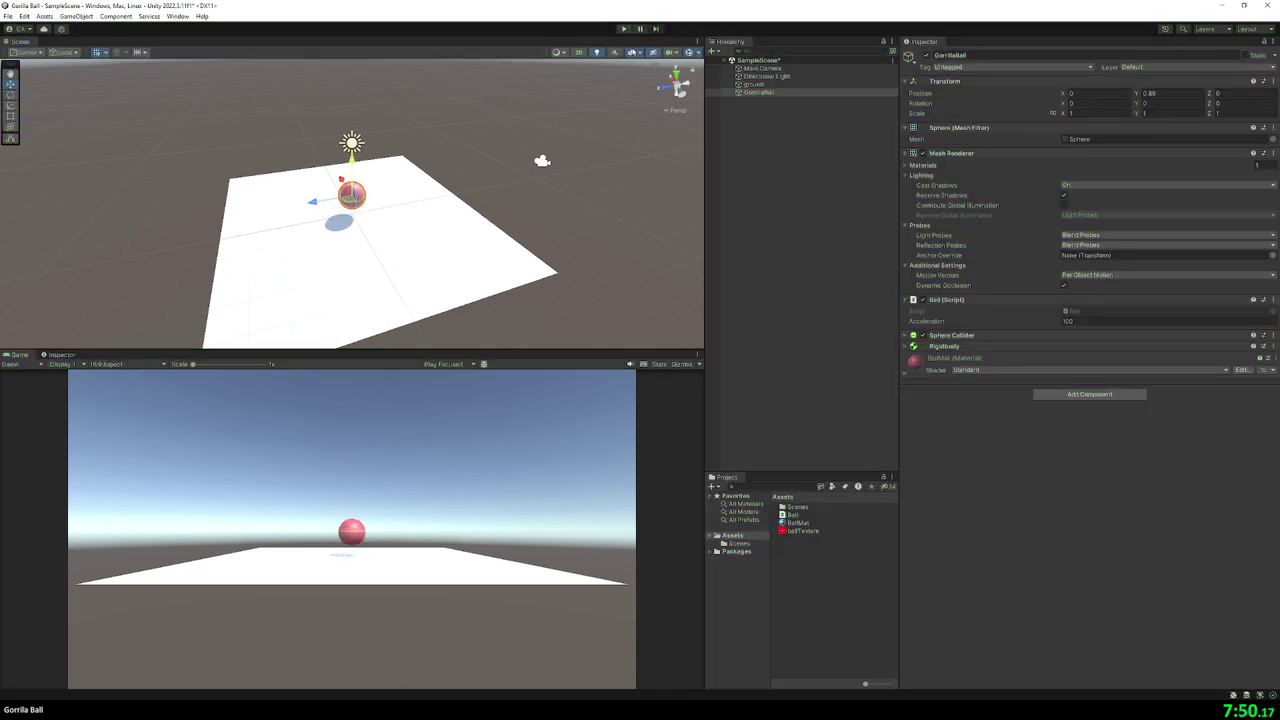
- Create a C# script from the Assets context menu and name it CameraFollow
right_click(820, 603)
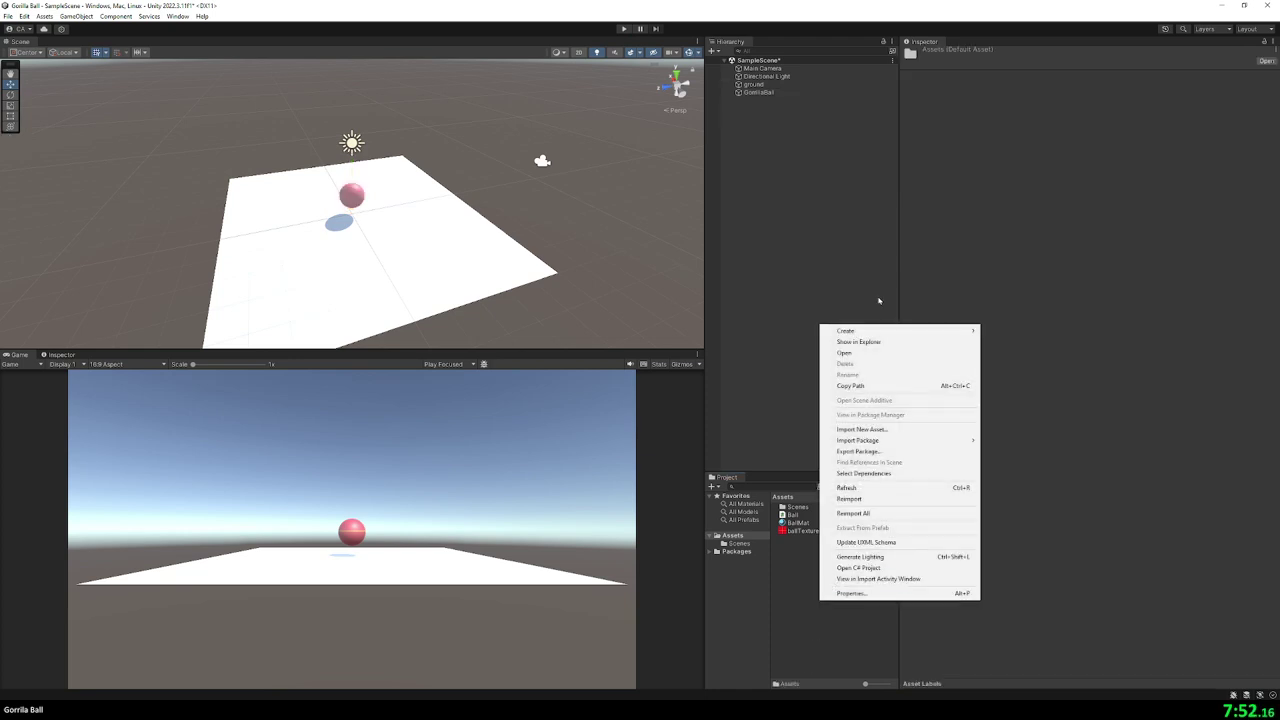
mouse_move(880, 330)
click(1042, 265)
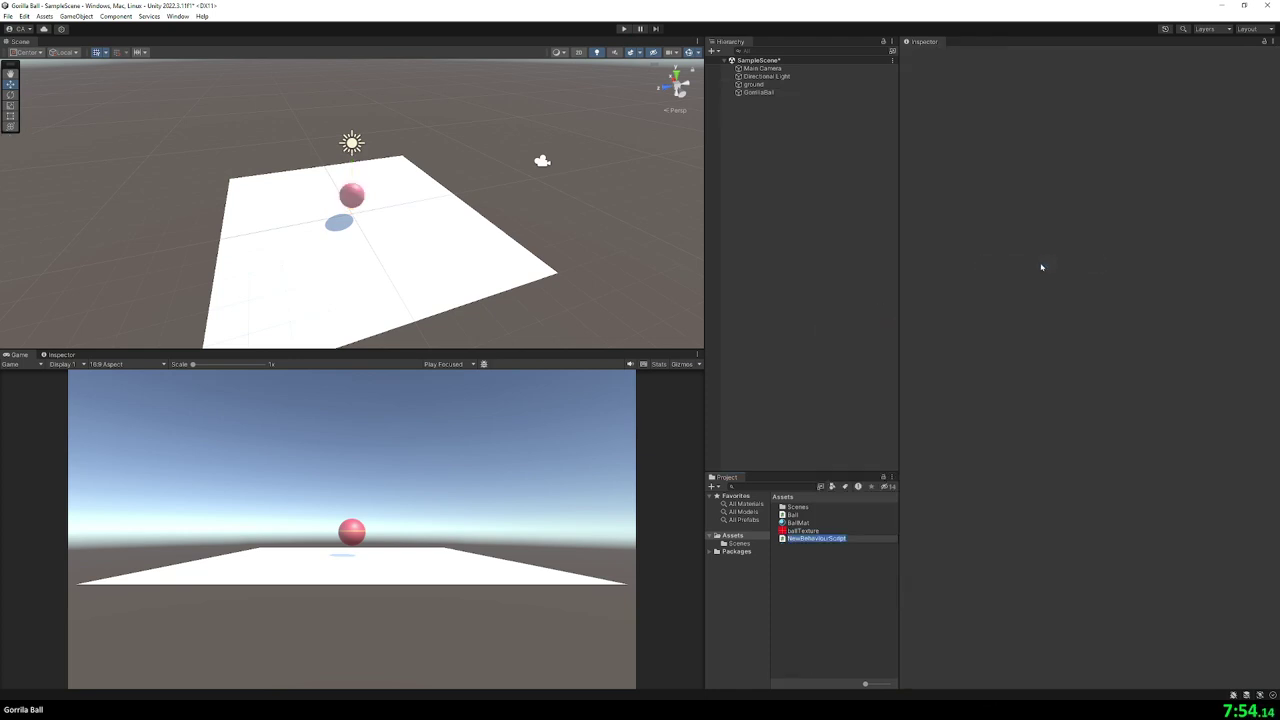
text(CameraFollow)
key(Return)
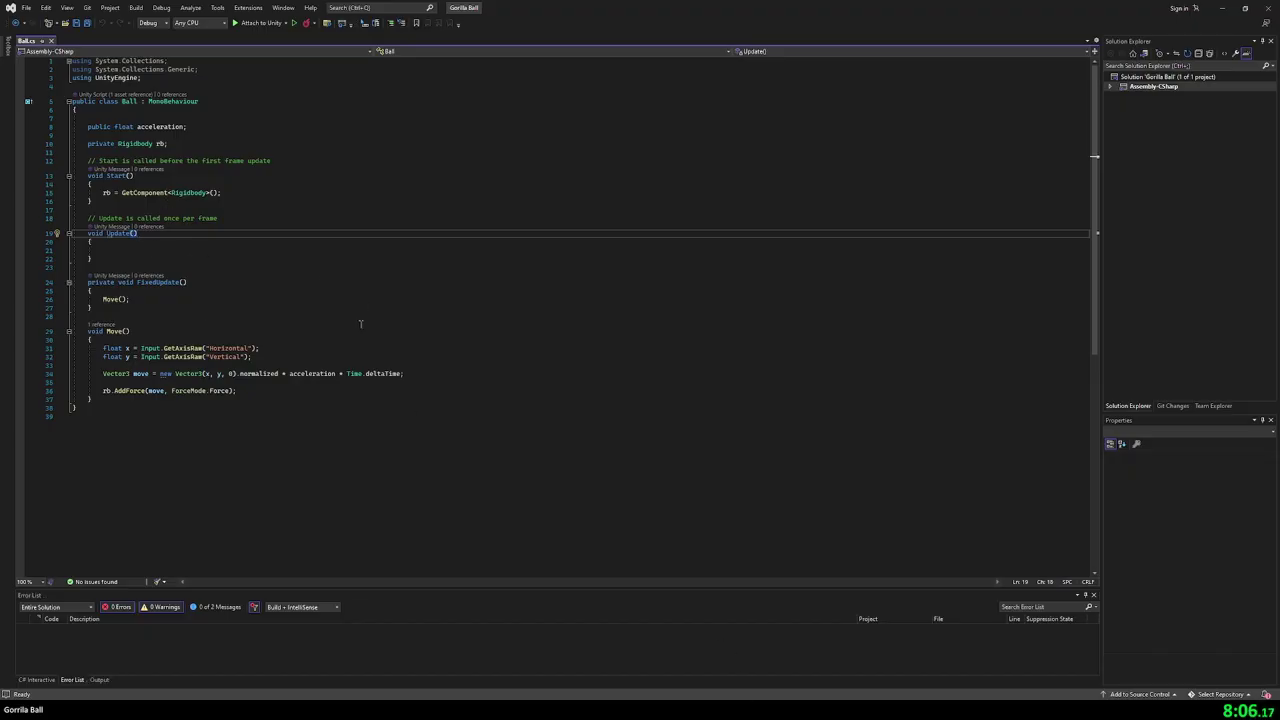
- Rename float y to z, change the vector to Vector3(x, 0, z), and save Ball.cs
click(132, 357)
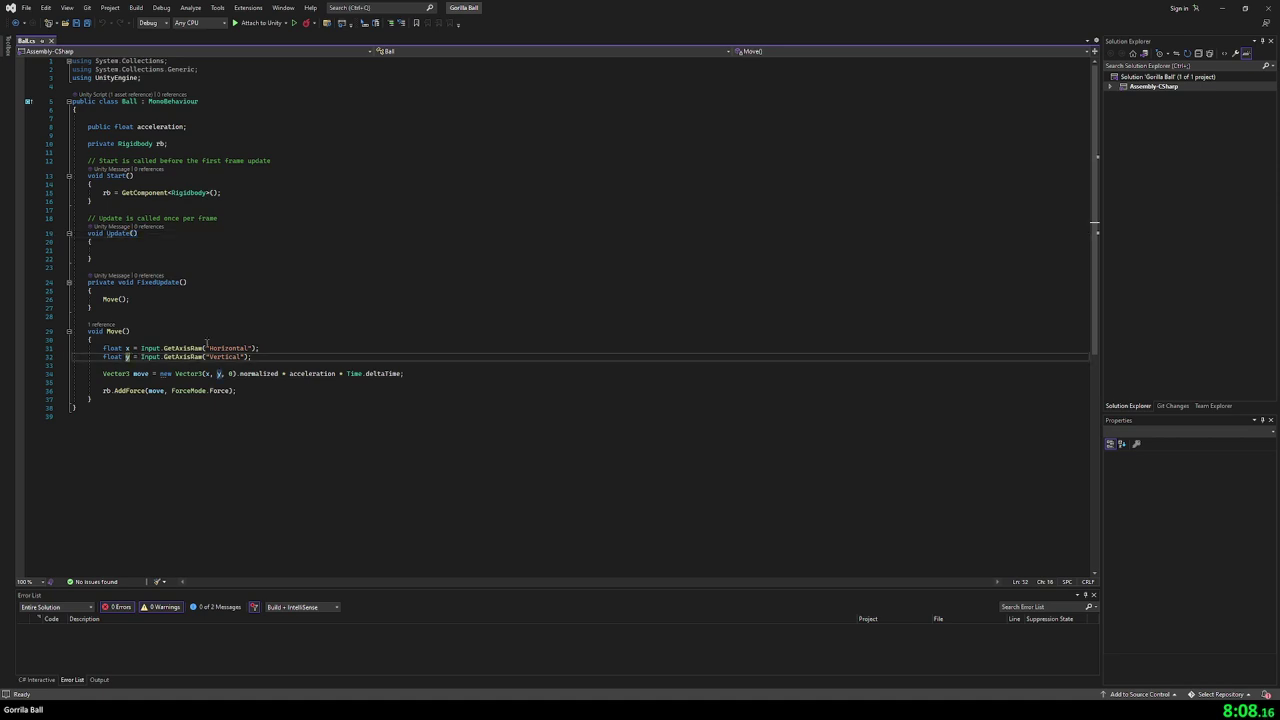
text(z)
key(Down)
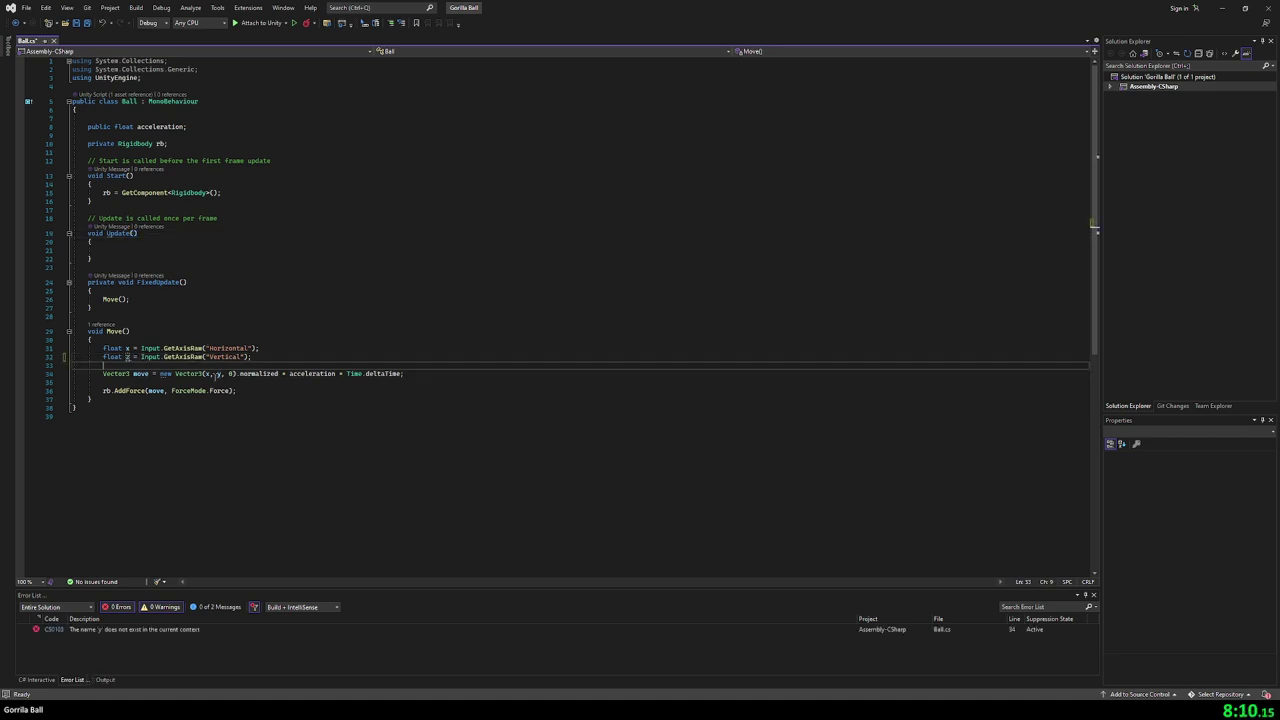
click(216, 373)
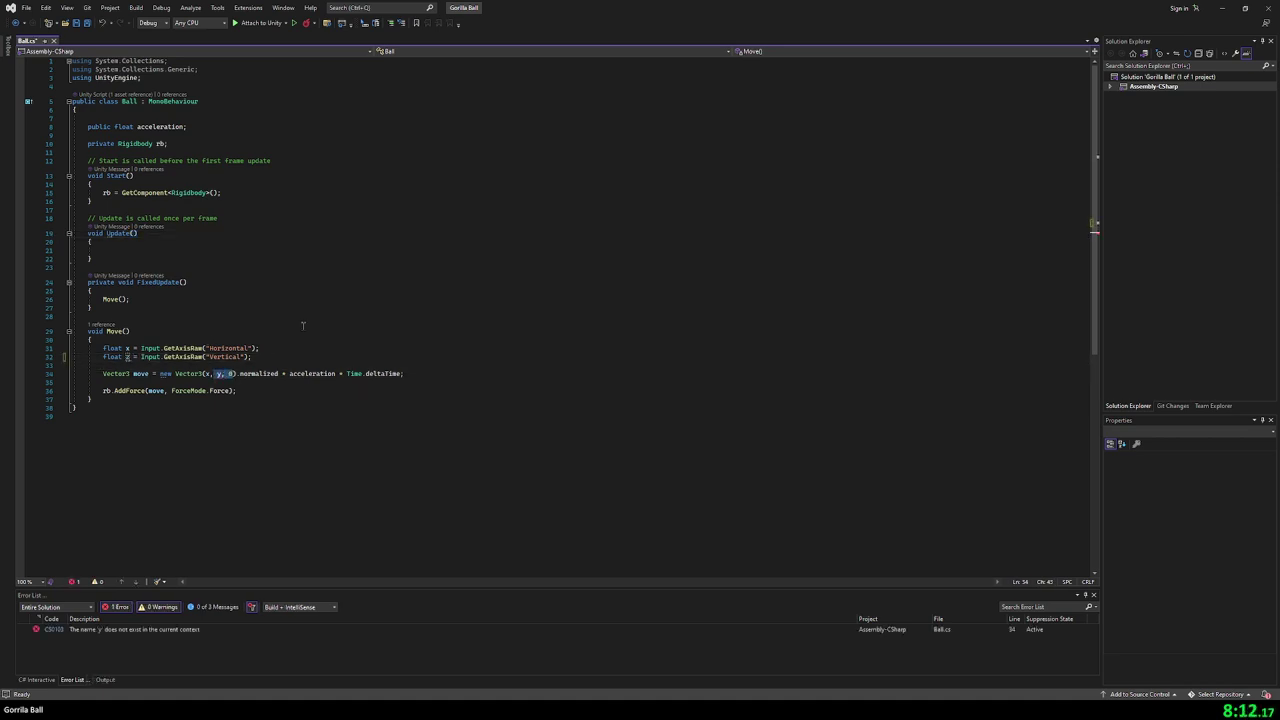
text(0, z)
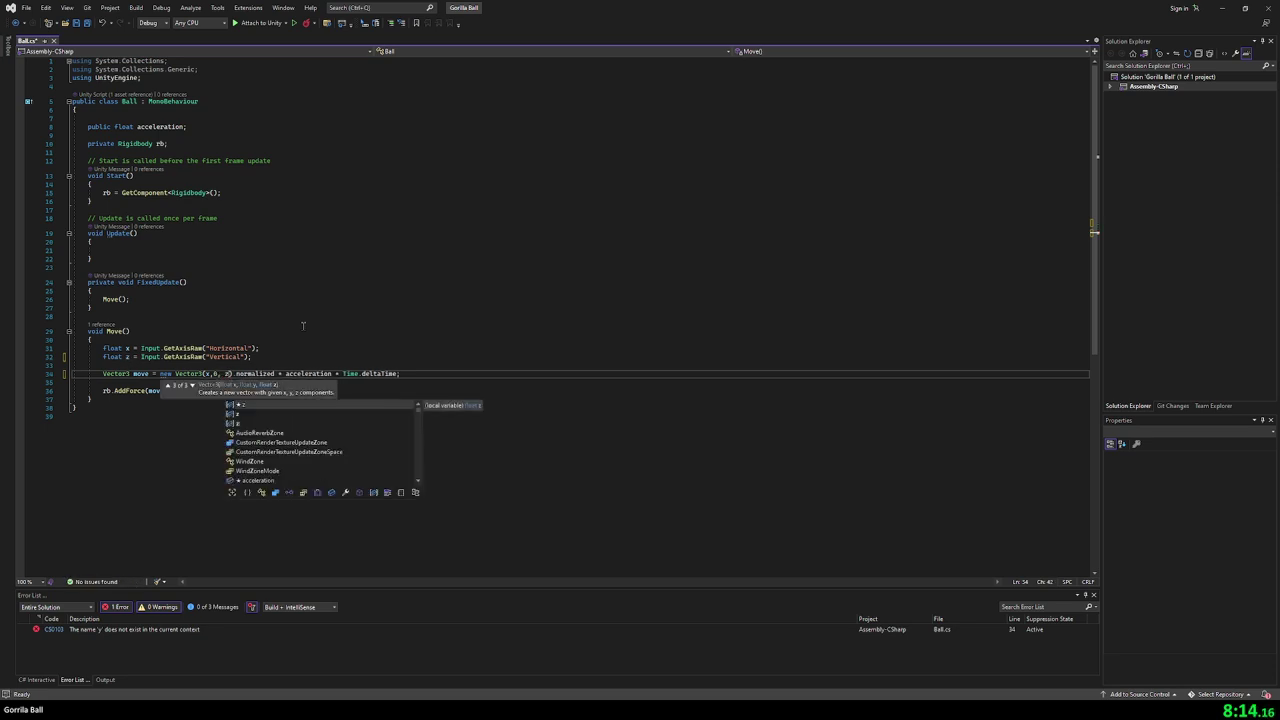
click(303, 325)
key(ctrl+s)
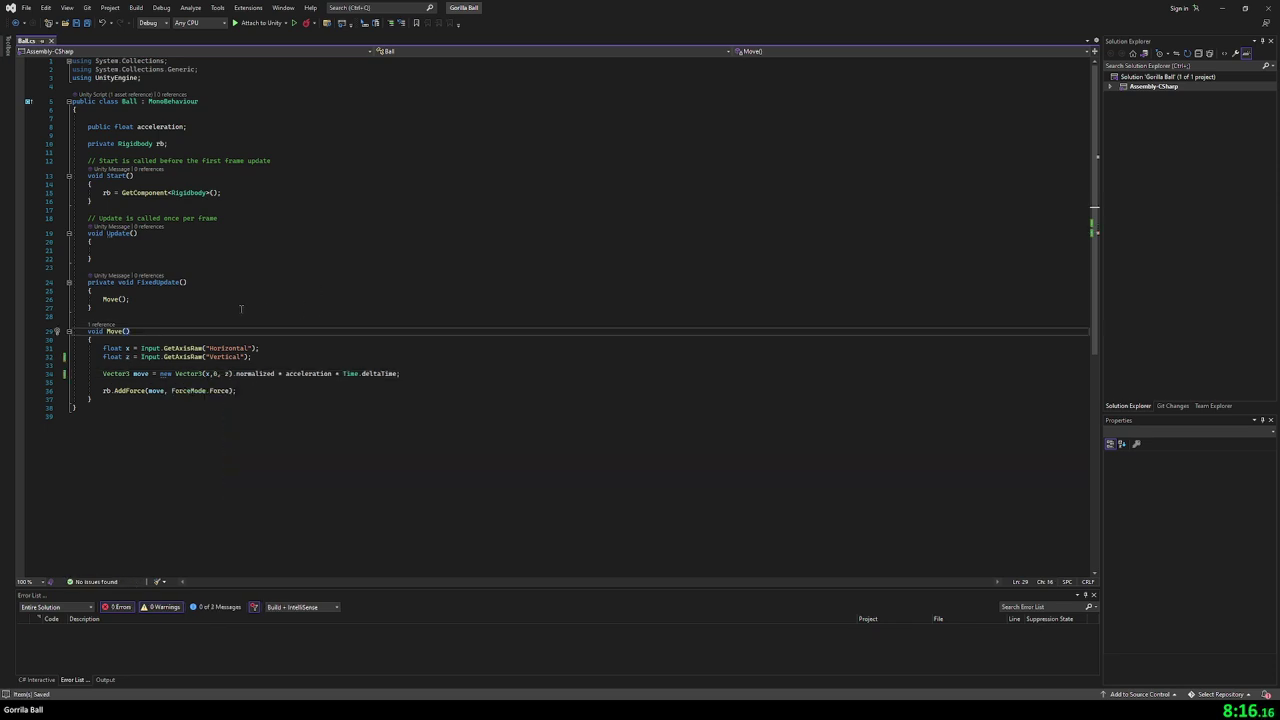
click(1109, 87)
- Open CameraFollow.cs and add the fields 'public Transform target;' and 'public Vector3 offset;'
click(1120, 105)
double_click(1168, 124)
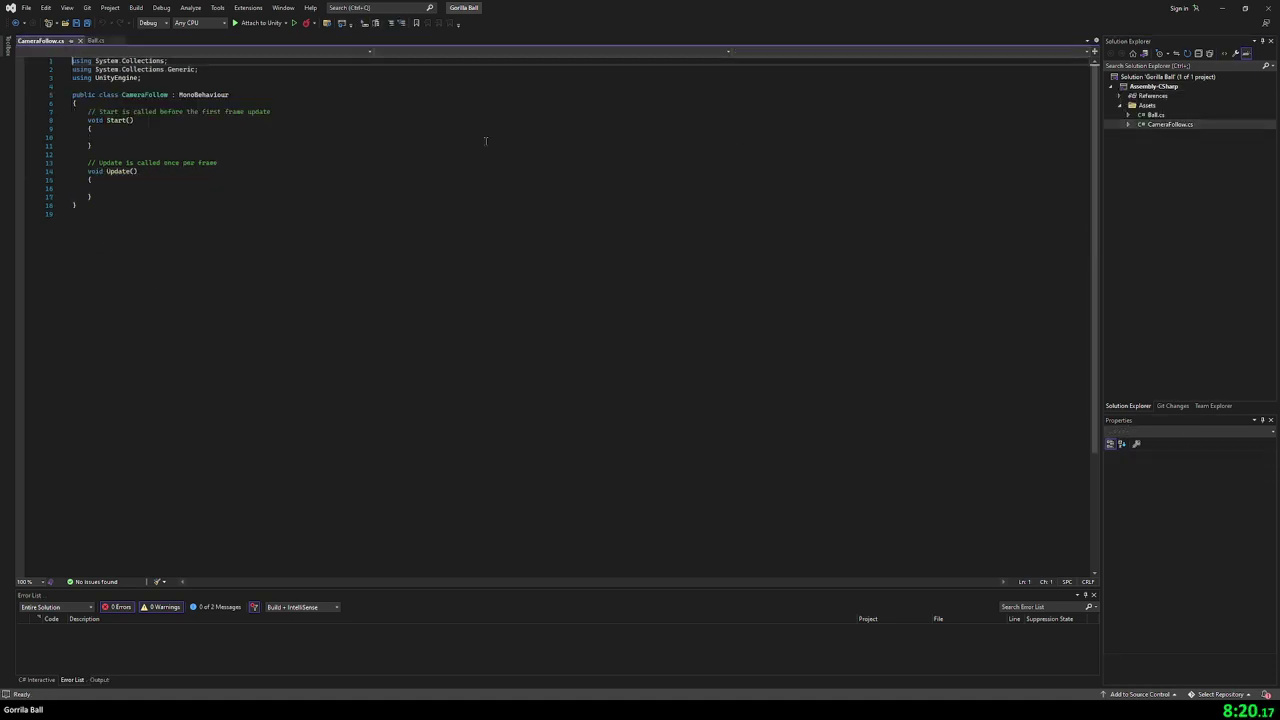
click(368, 110)
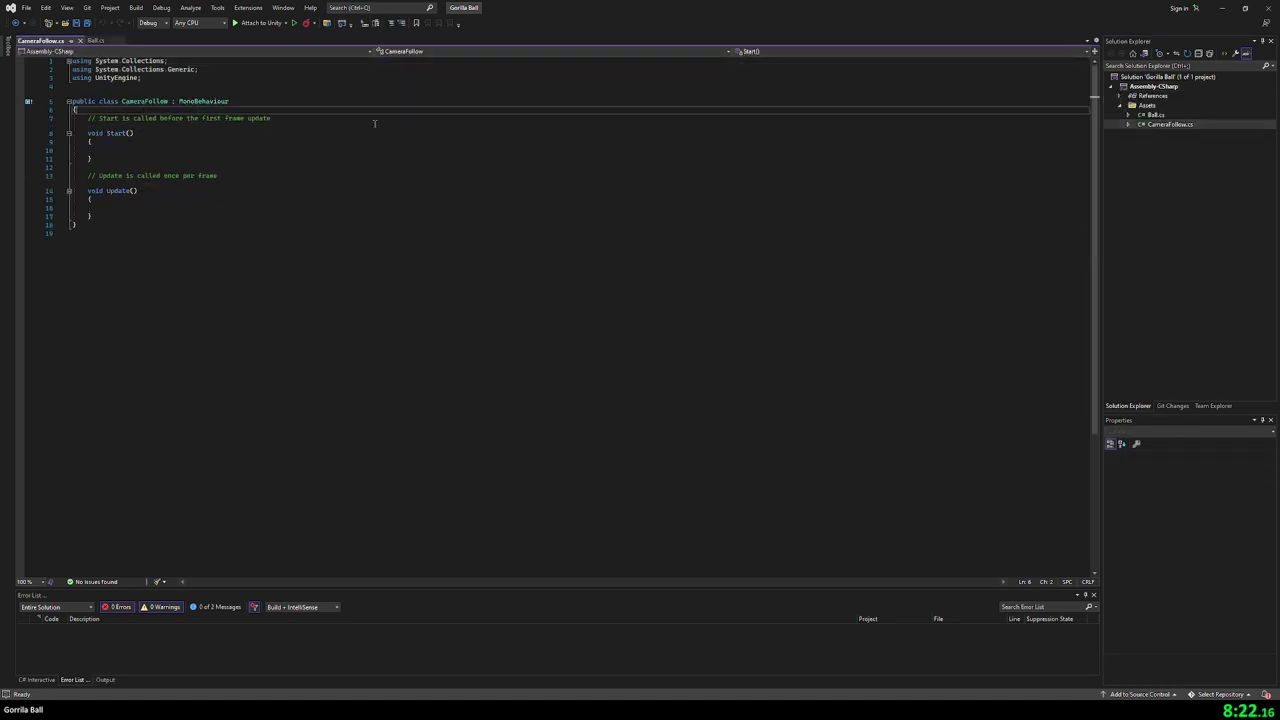
key(Return)
key(Return)
key(Return)
key(Up)
text(p)
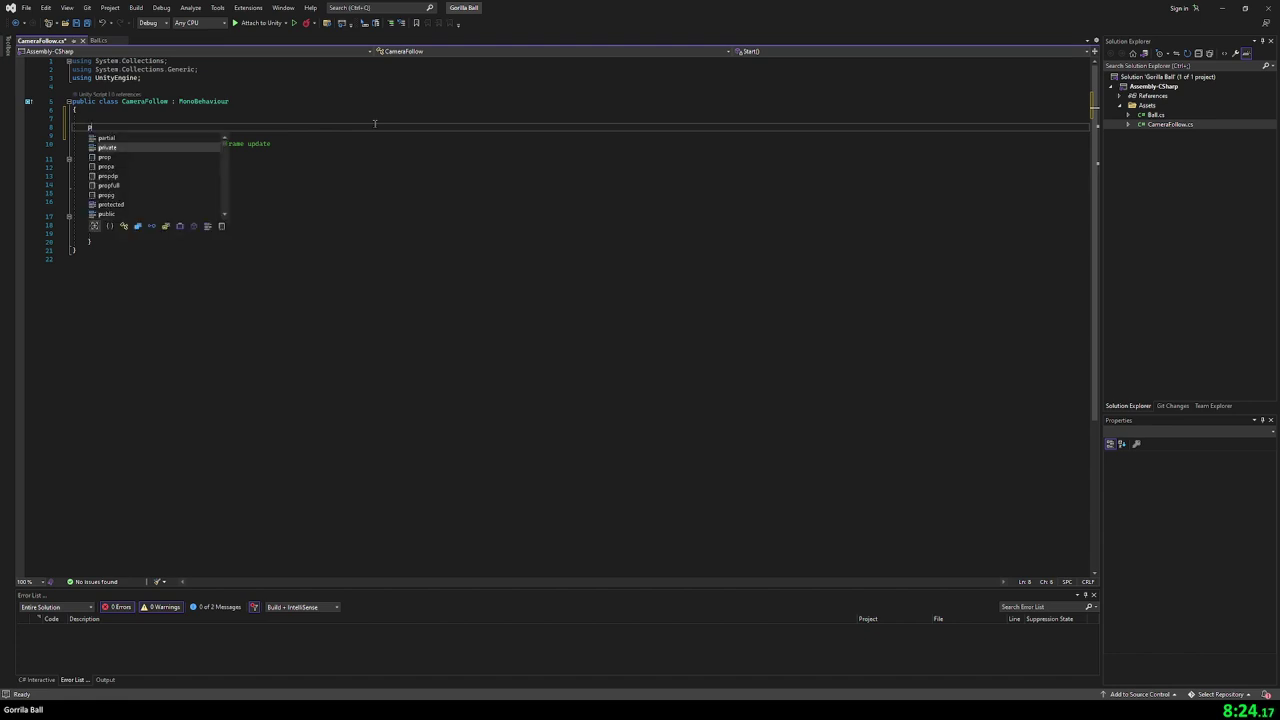
text(ublic Transform)
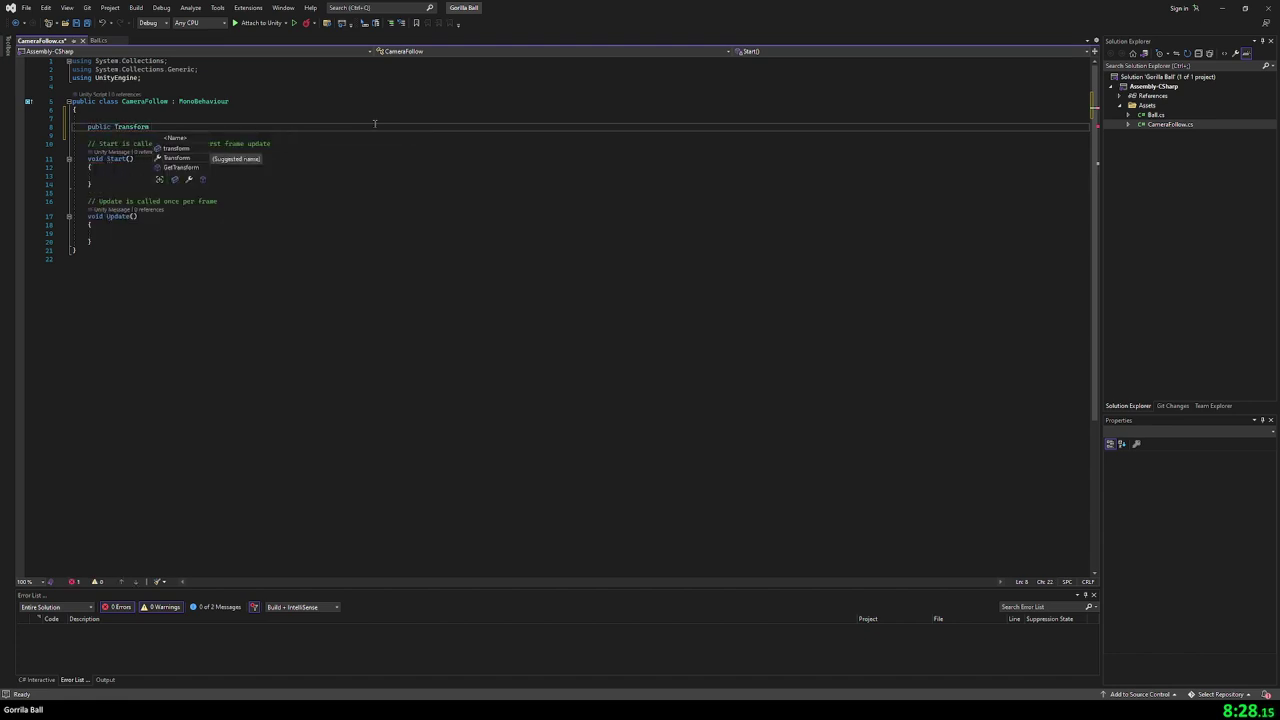
text( target;)
key(Return)
key(Return)
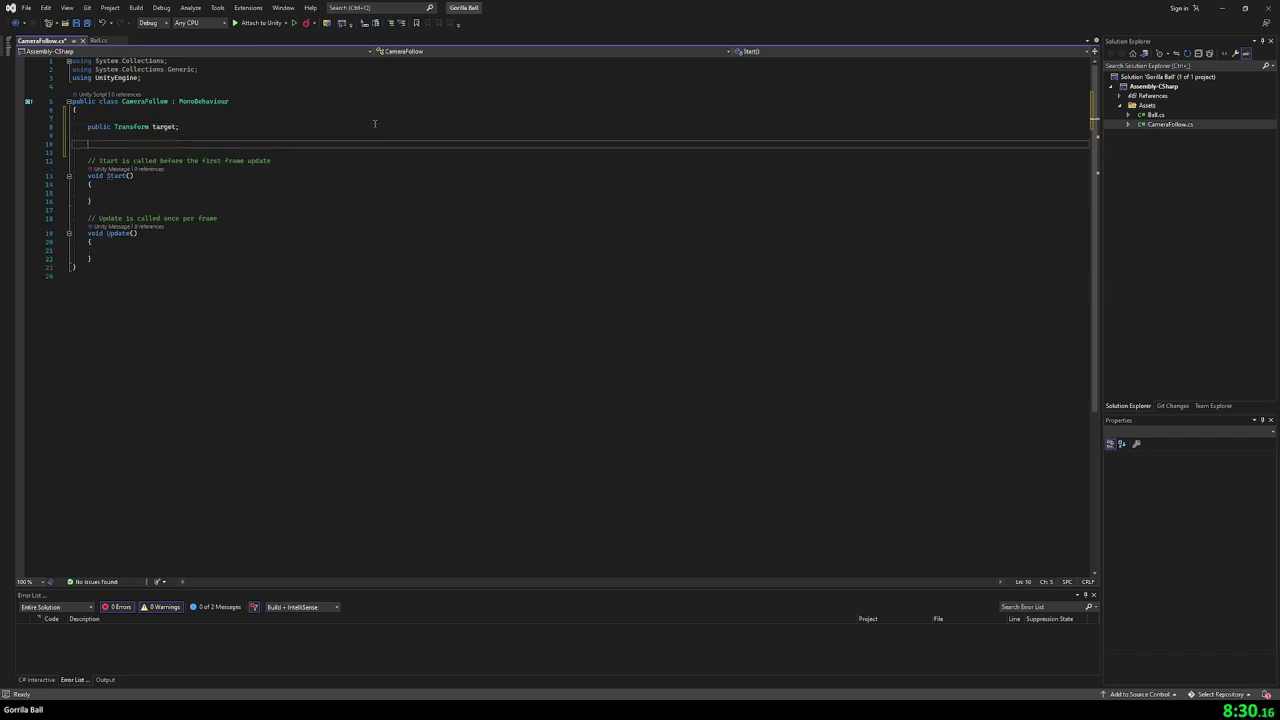
text(public)
text(Vector3)
text( vector3)
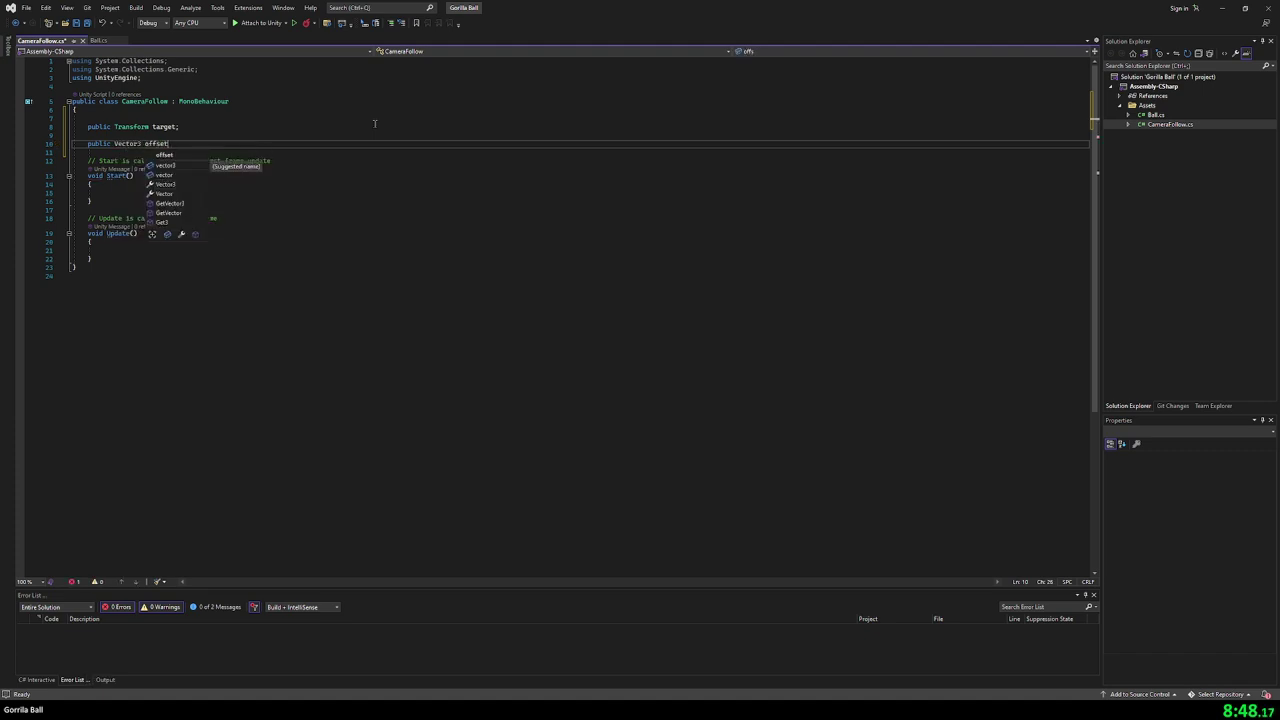
key(ctrl+shift+Left)
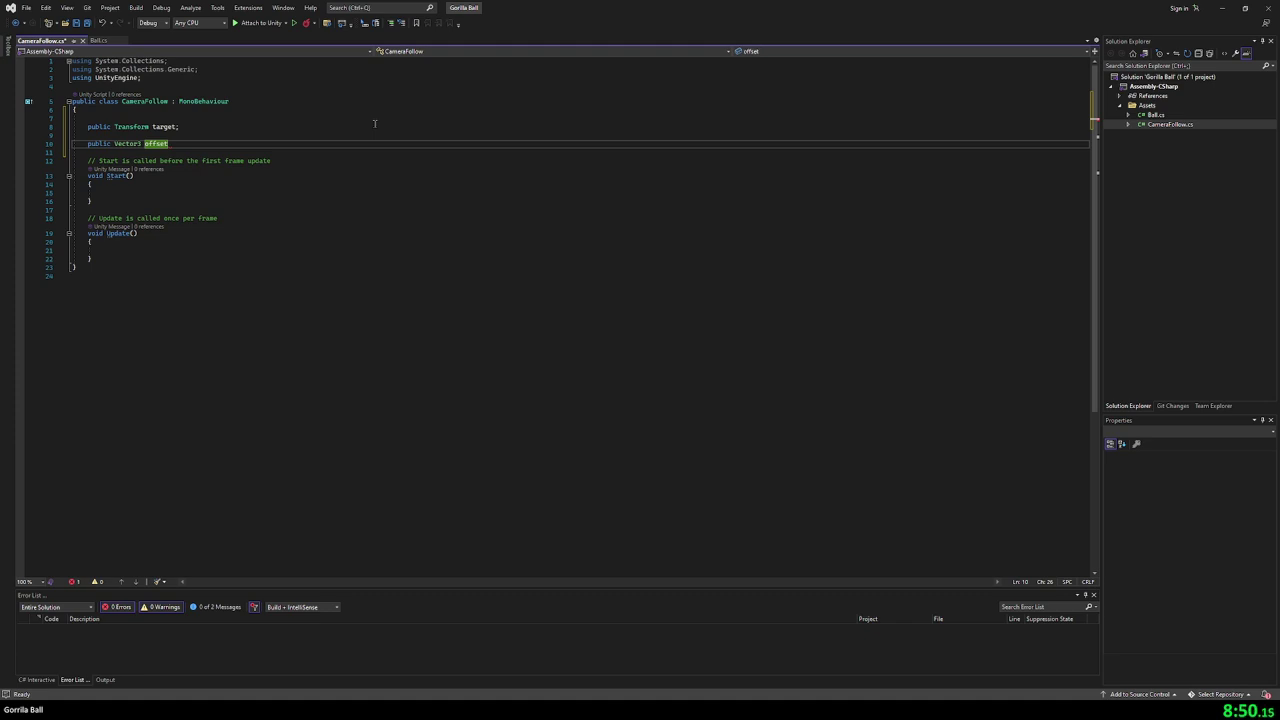
text(offset;)
- Replace Update with FixedUpdate setting transform.position = target.position + offset, and save
drag(96, 260, 88, 218)
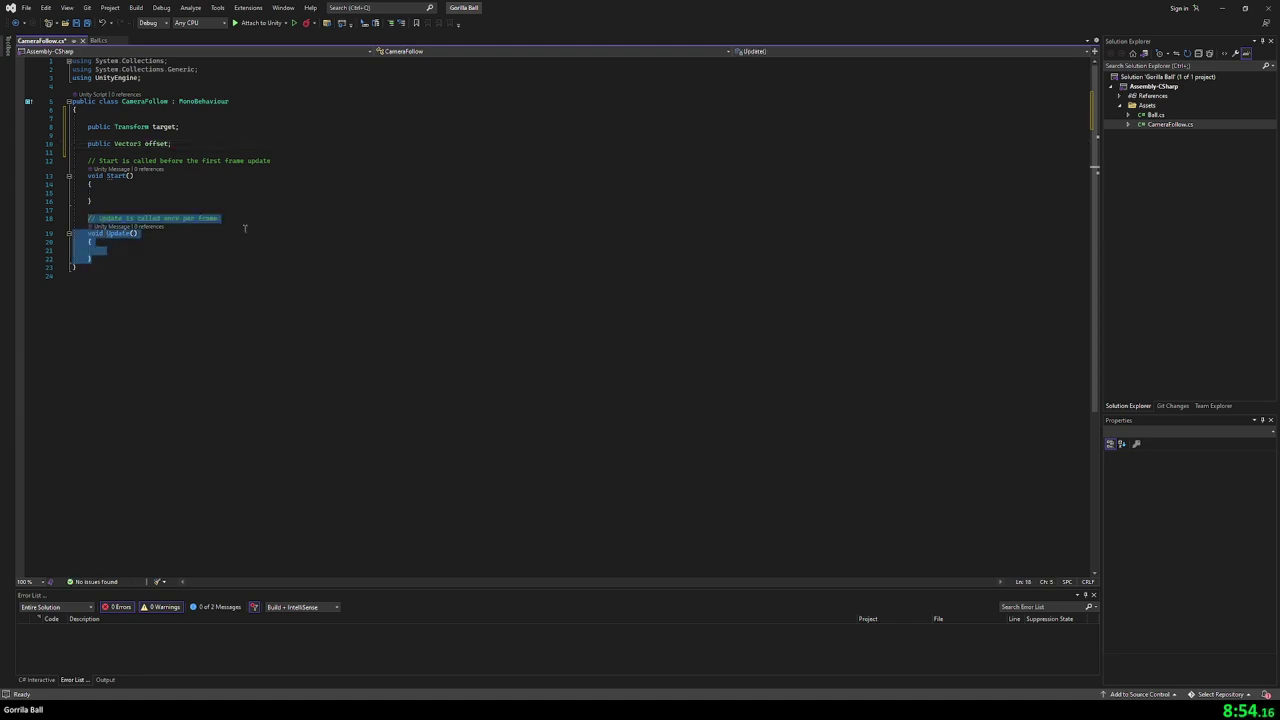
key(Delete)
text(Fi)
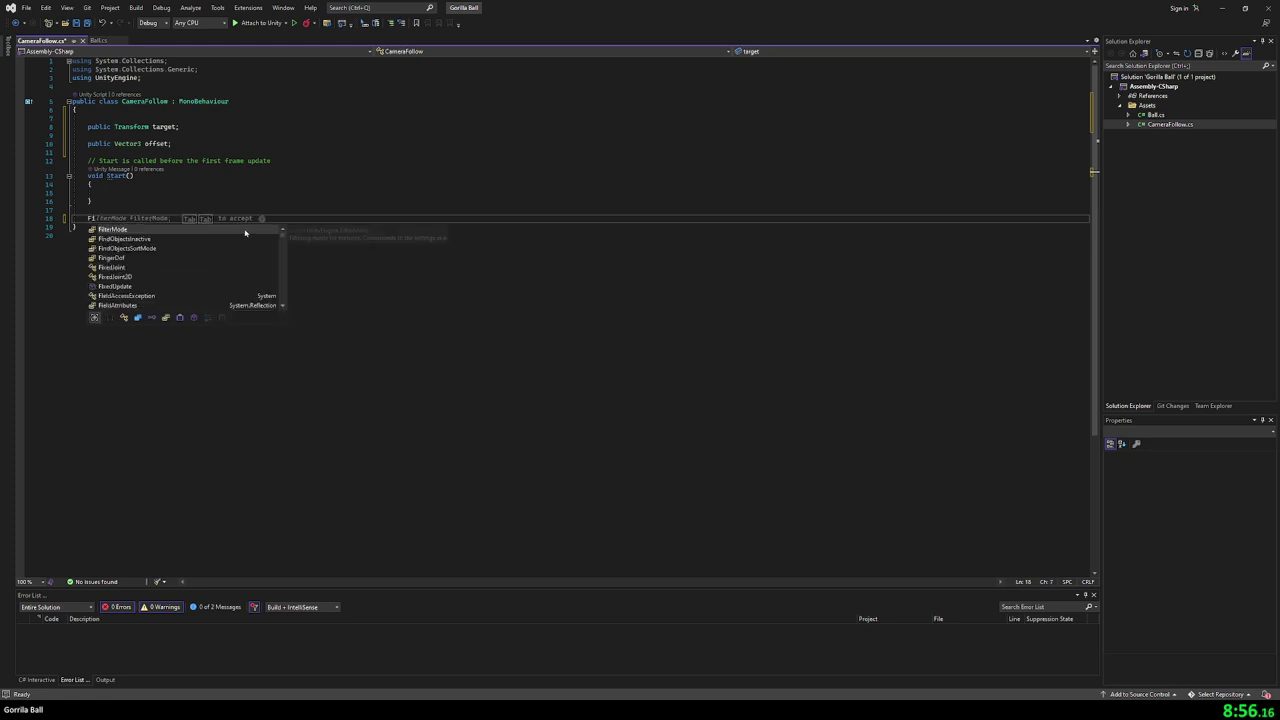
text(xe)
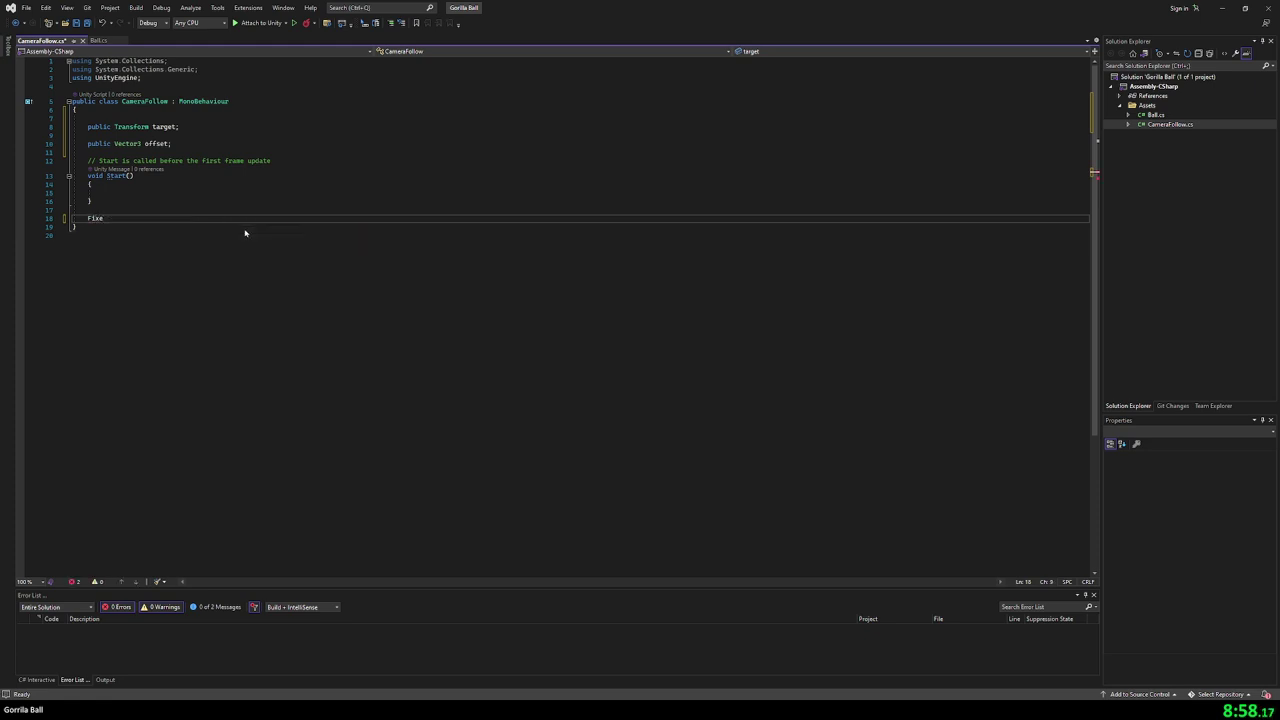
key(Tab)
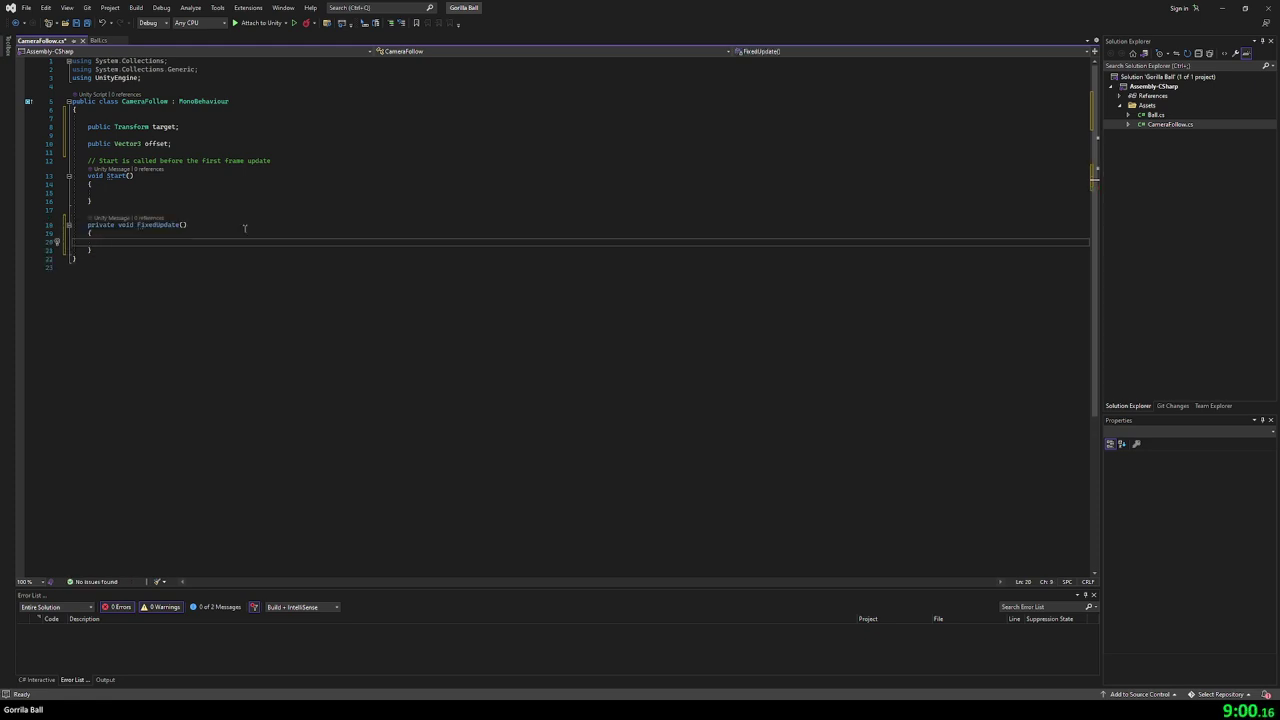
text(transform)
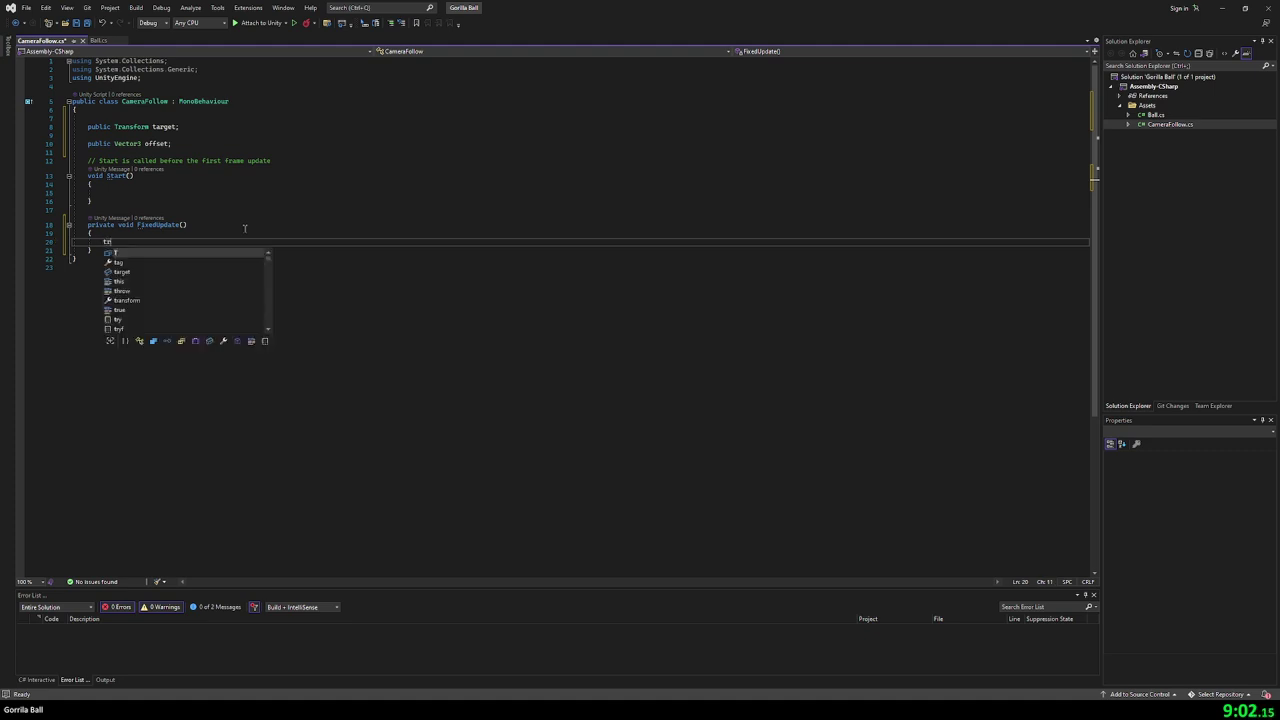
key(Tab)
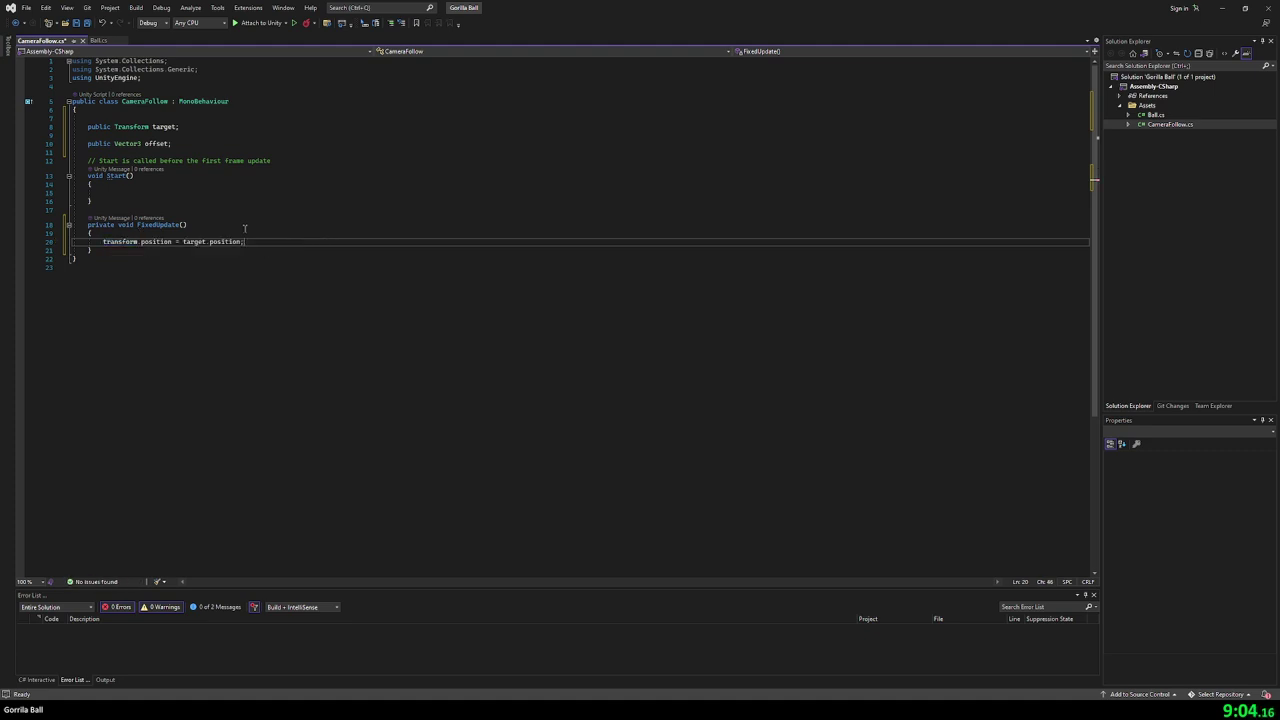
text(+ o)
text(ff)
key(Tab)
key(ctrl+s)
click(229, 201)
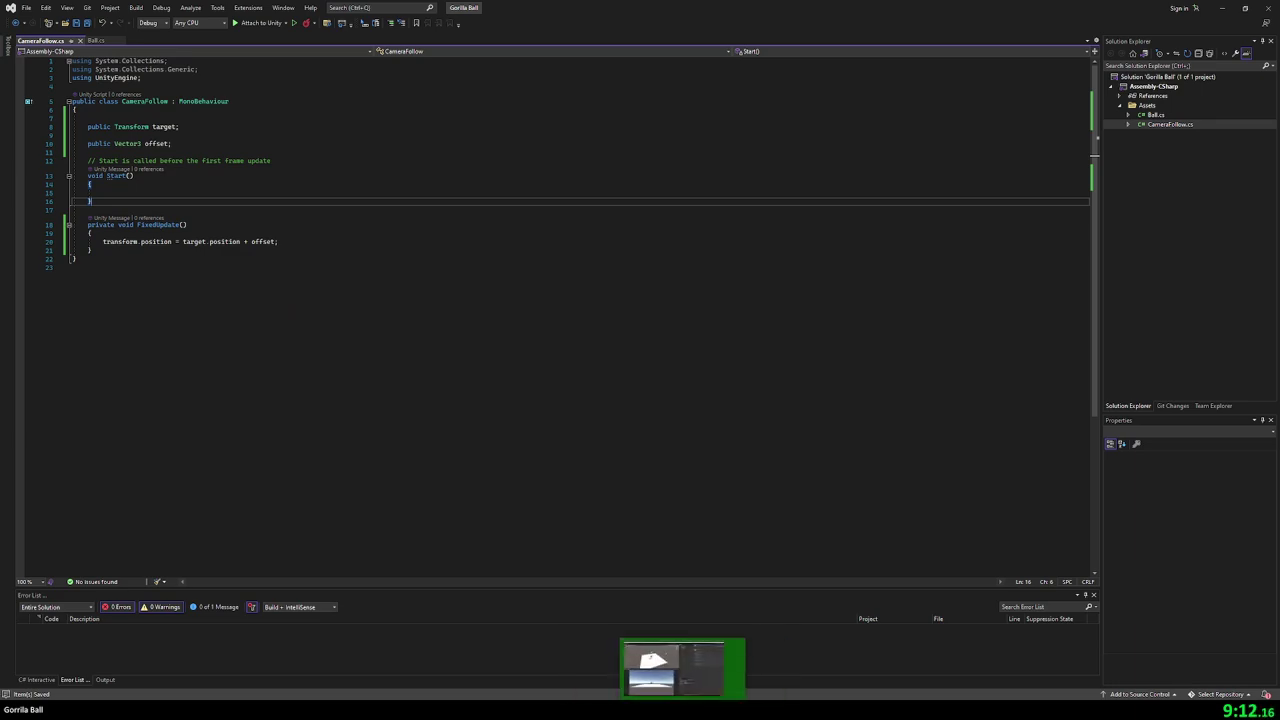
click(686, 669)
- Add the CameraFollow component to Main Camera and drag GorillaBall into its Target field
click(763, 69)
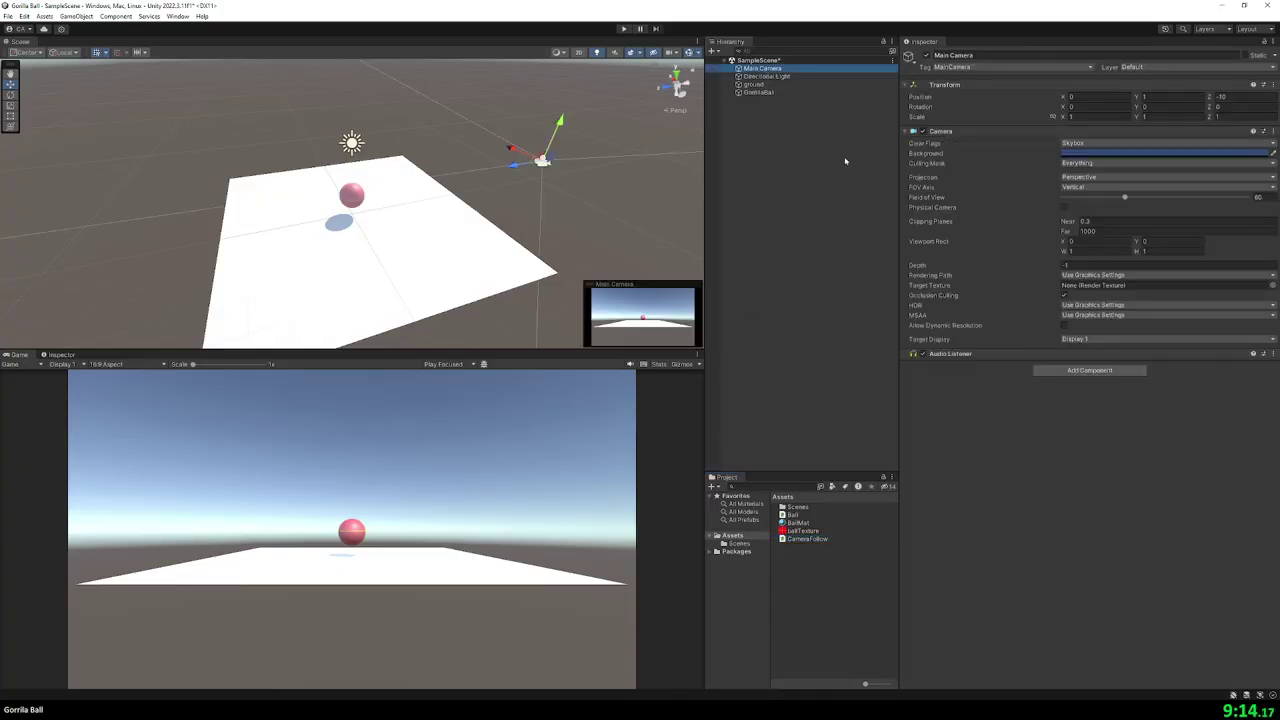
drag(802, 543, 987, 435)
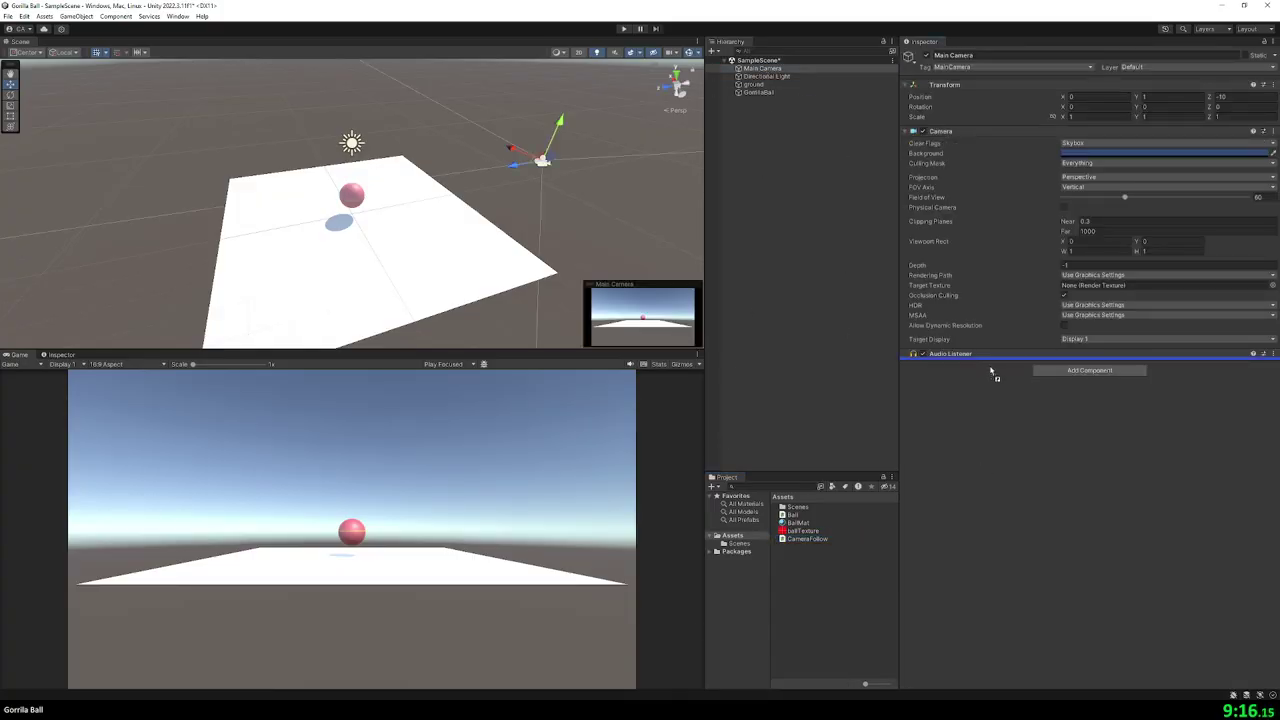
mouse_move(993, 375)
mouse_down()
mouse_move(950, 131)
mouse_move(960, 128)
mouse_up()
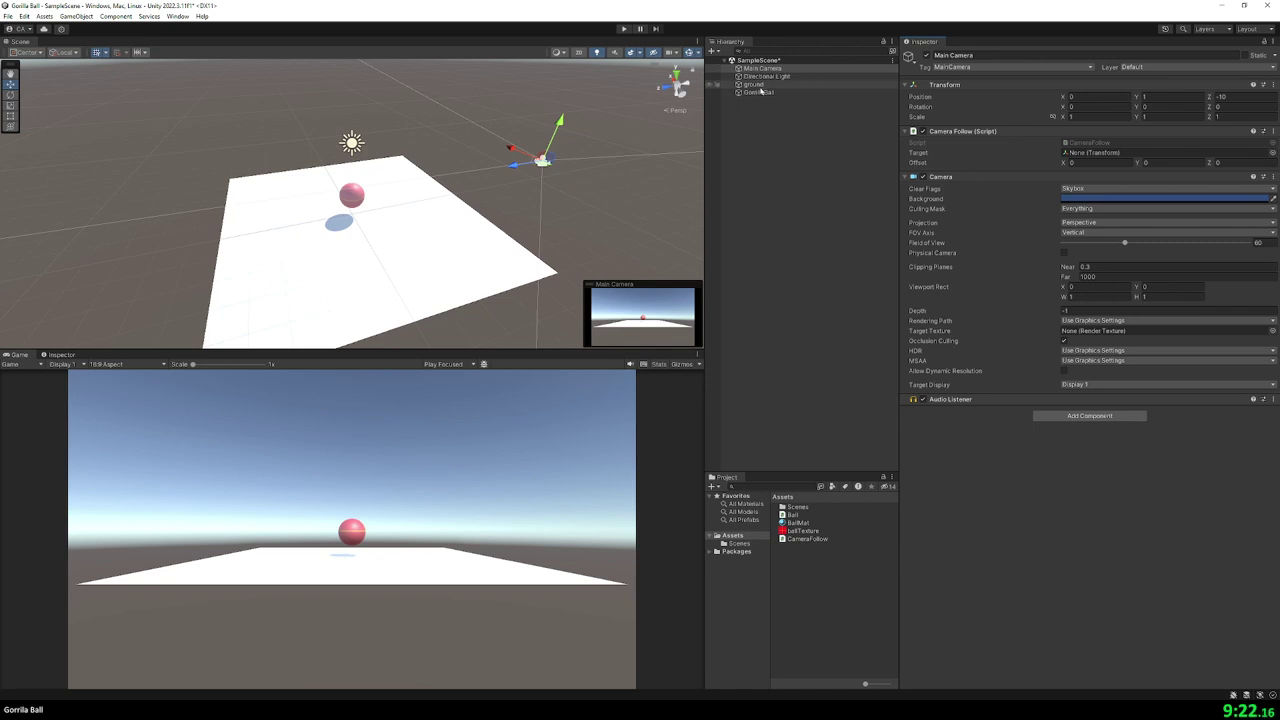
drag(757, 92, 1086, 153)
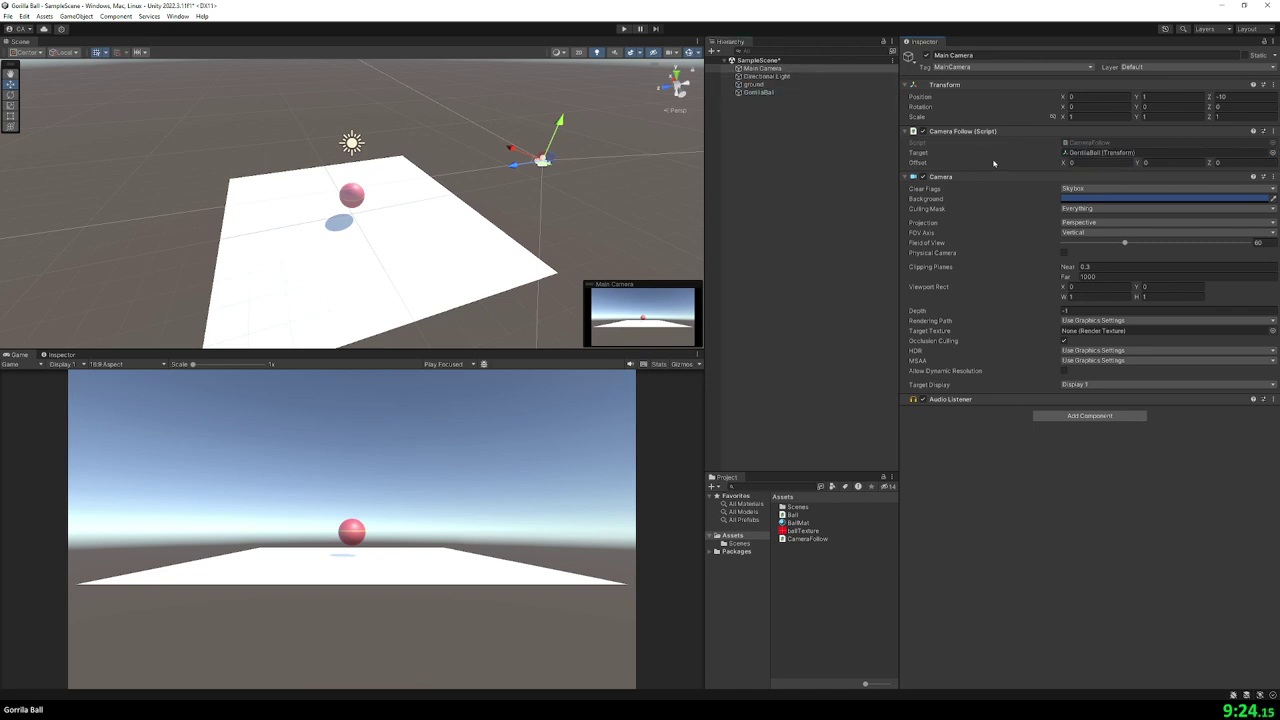
click(770, 94)
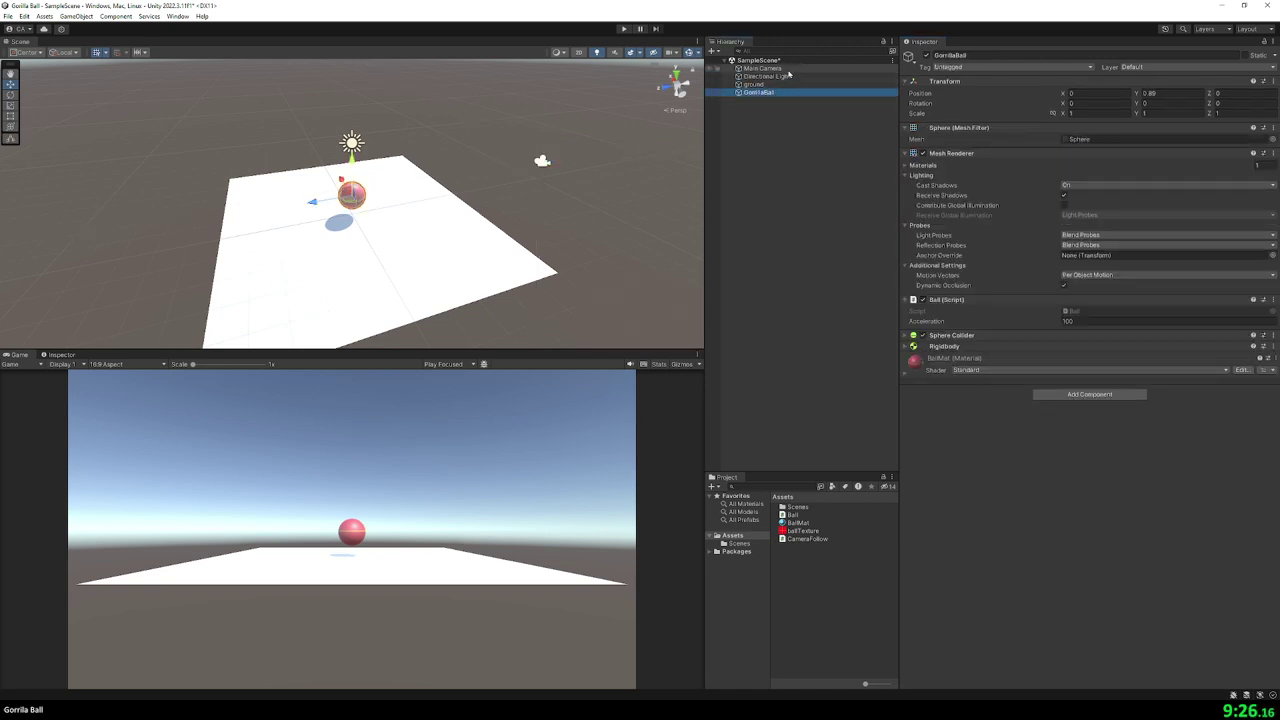
click(762, 68)
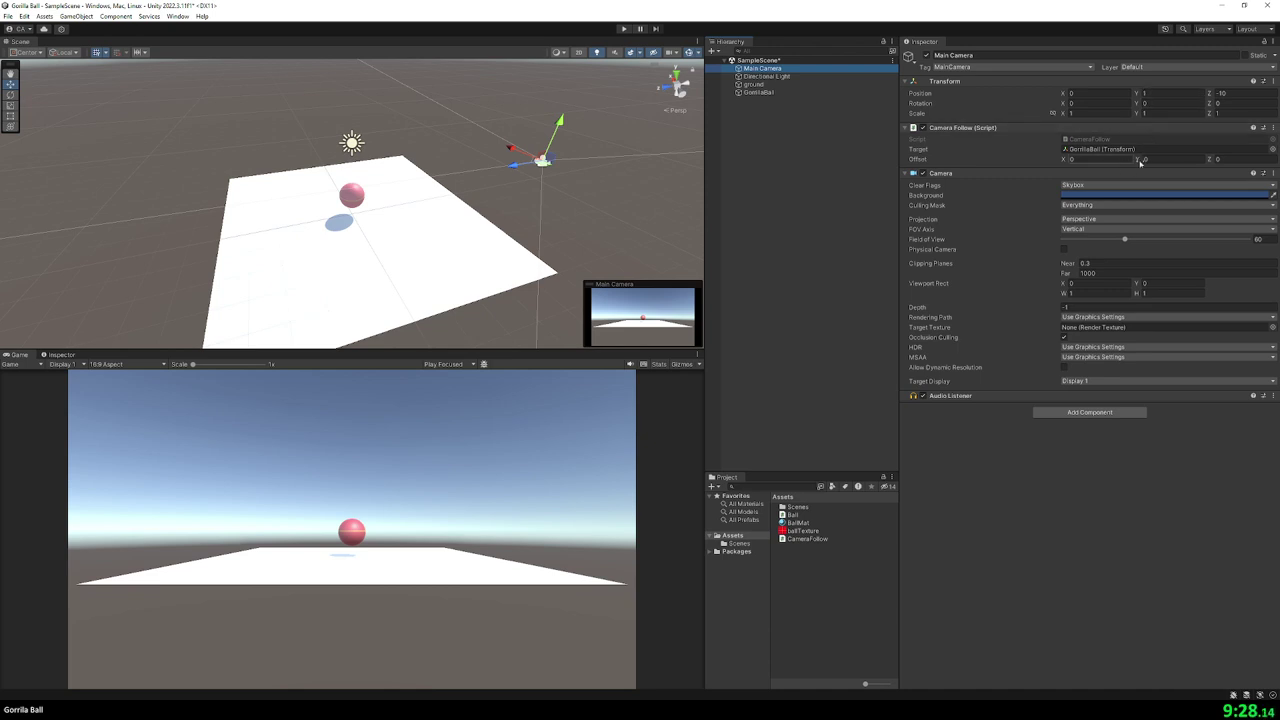
click(1145, 159)
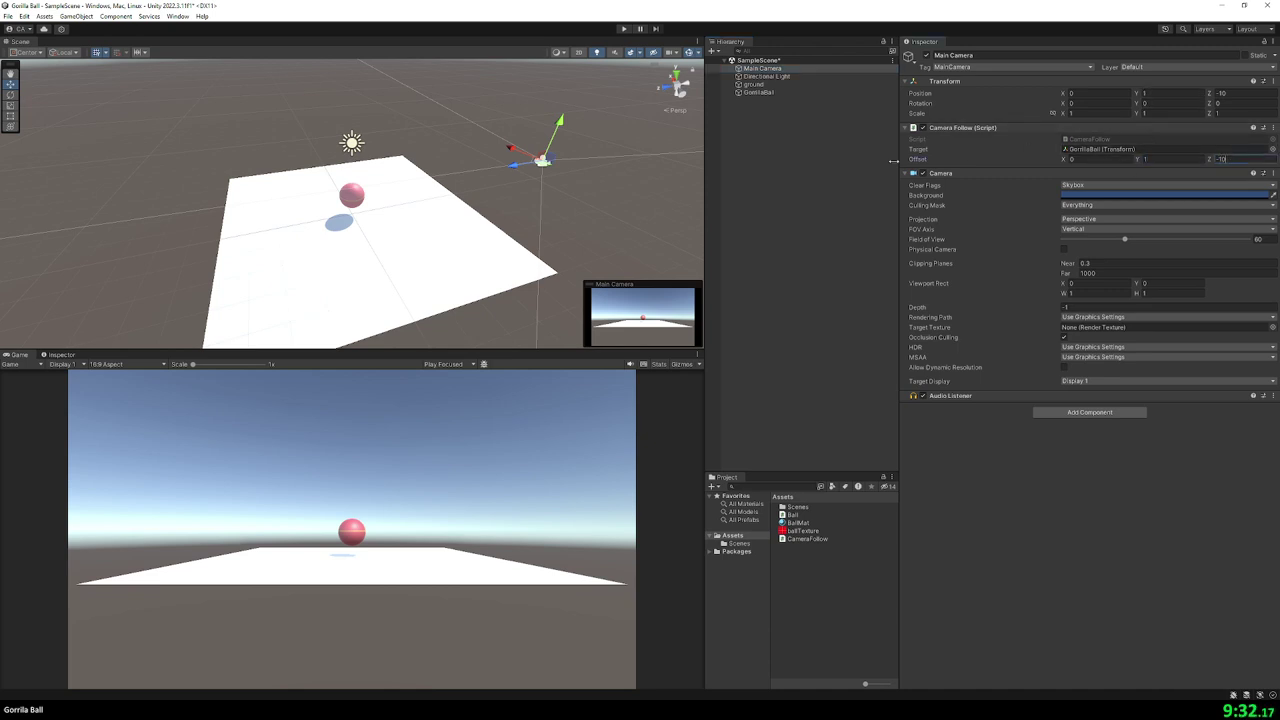
- Frame GorillaBall in the Scene view and start the game to test the camera
click(843, 177)
click(767, 93)
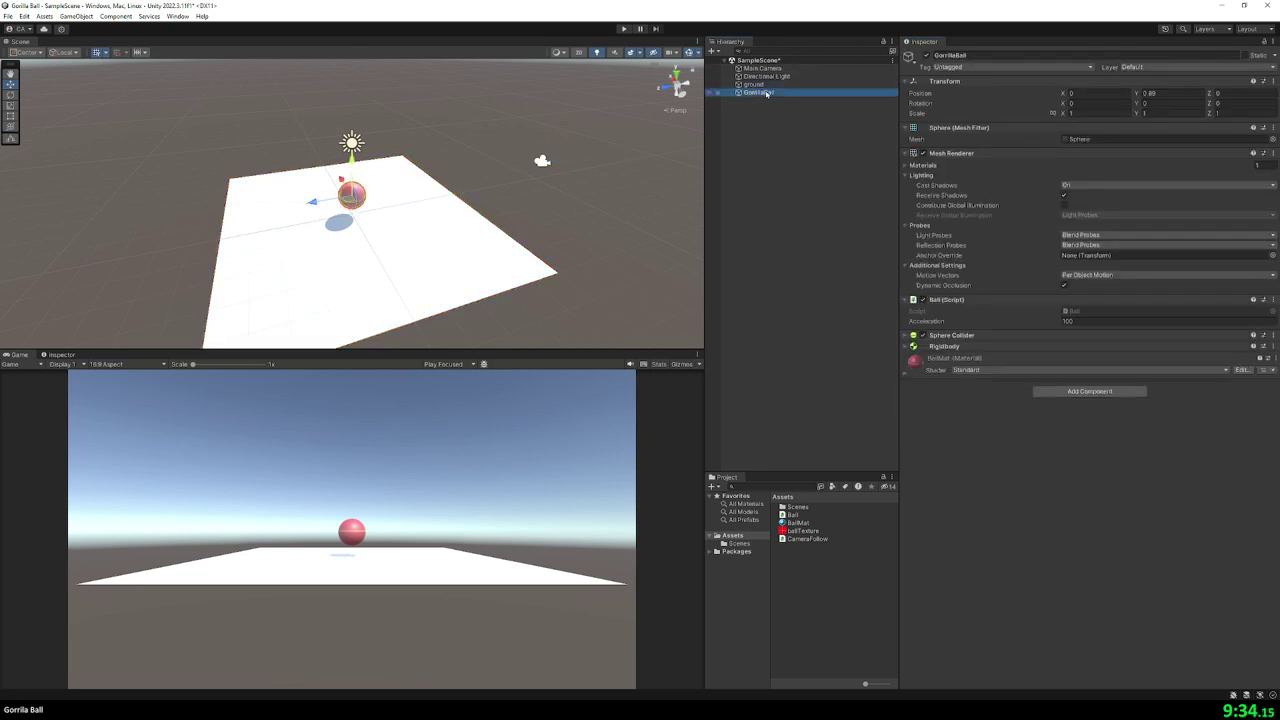
click(756, 84)
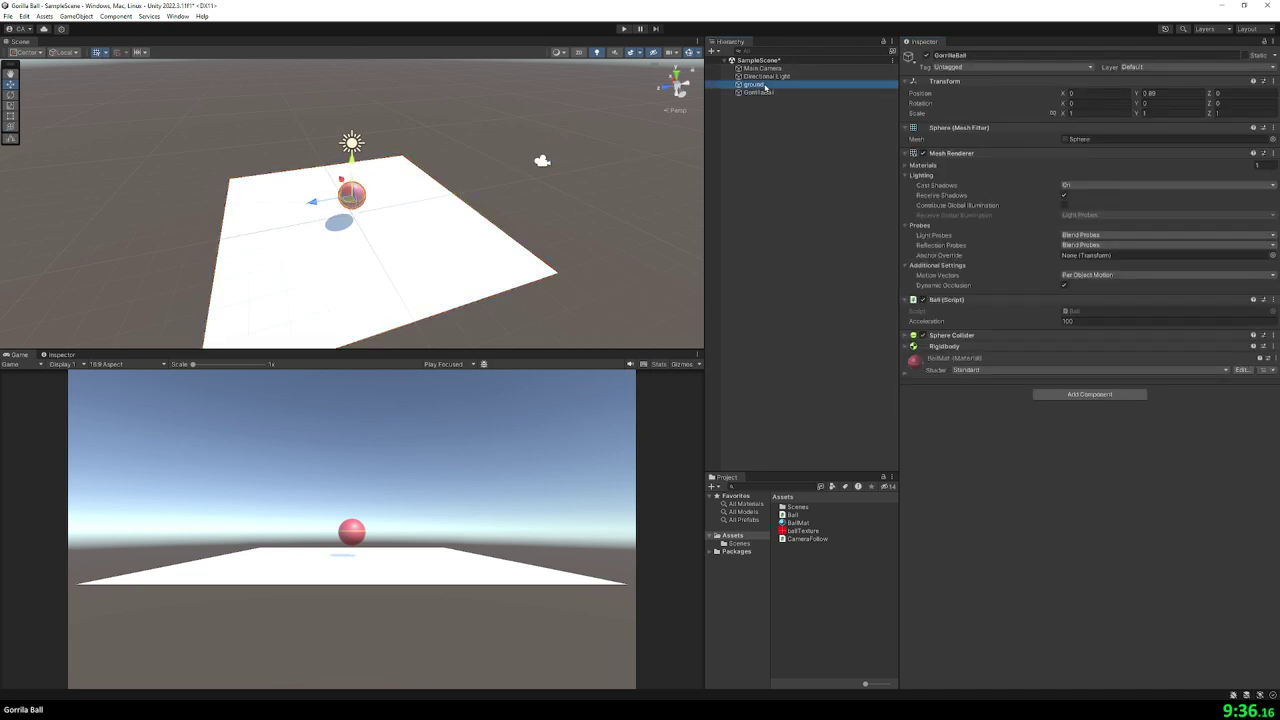
click(762, 92)
double_click(764, 93)
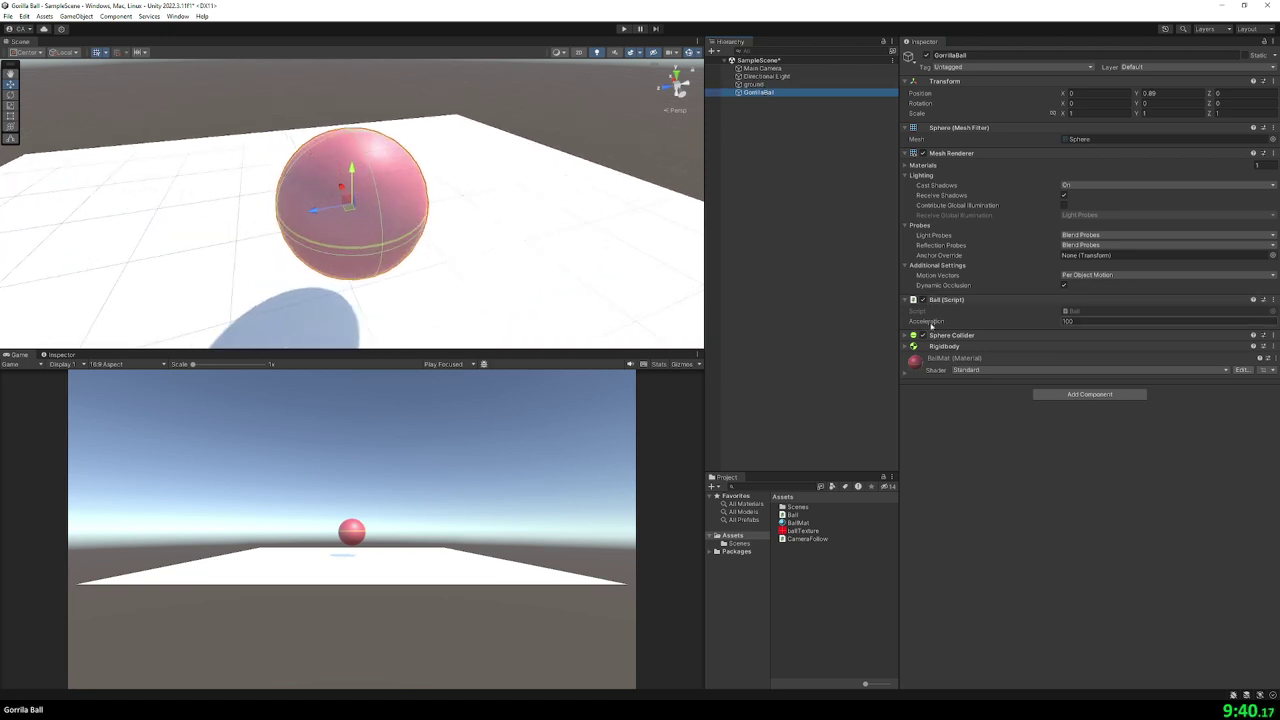
click(623, 28)
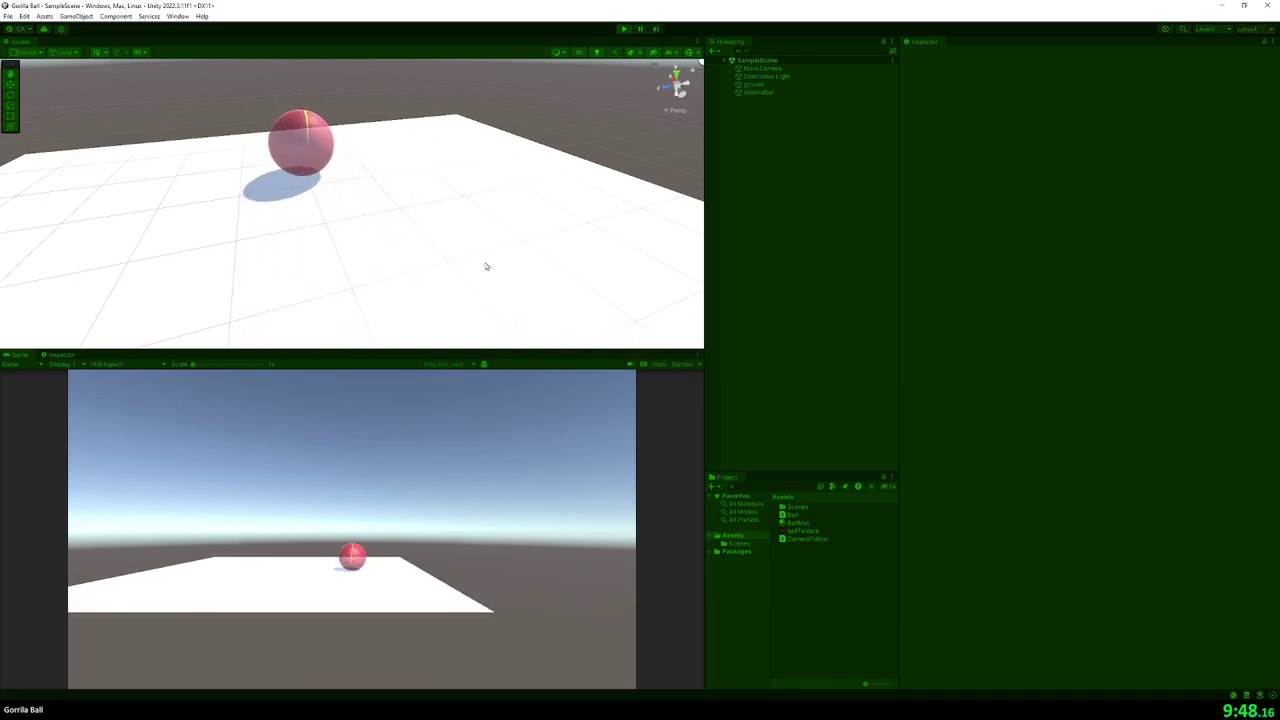
- Steer the ball and orbit the Scene view to check the camera follows, then stop the game
key(s)
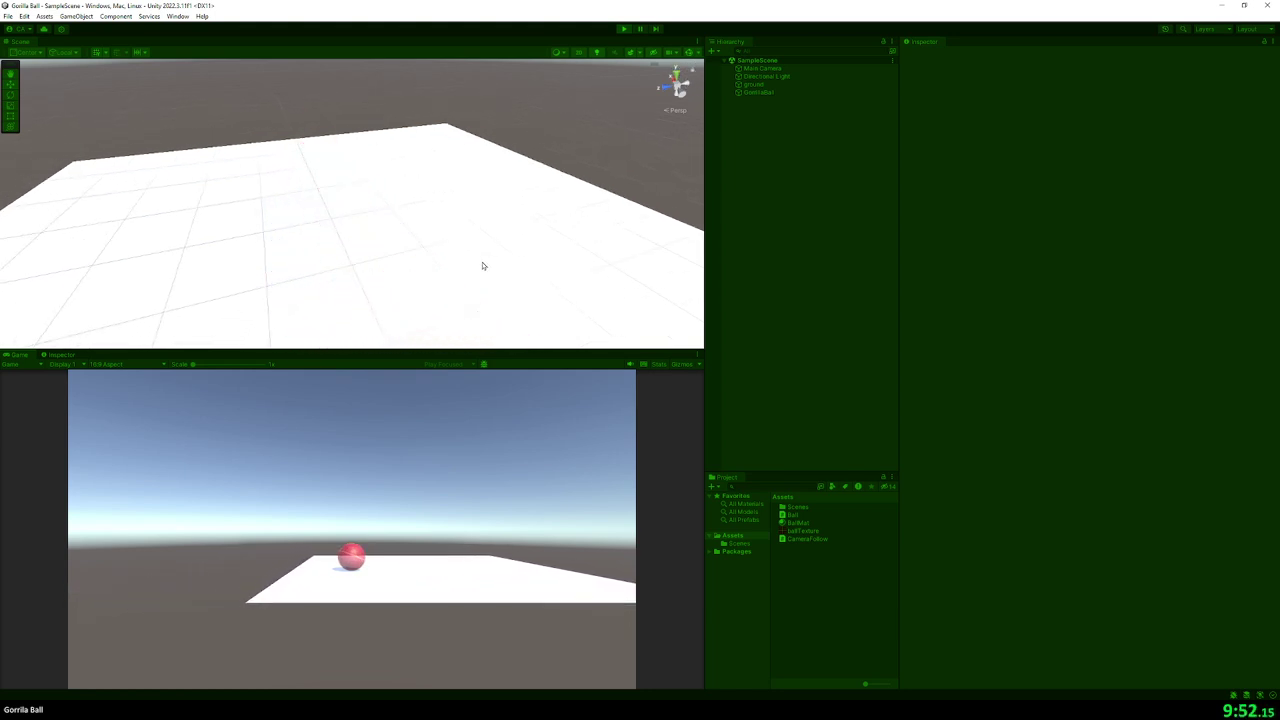
mouse_move(486, 266)
right_down()
mouse_move(364, 308)
mouse_move(325, 294)
right_up()
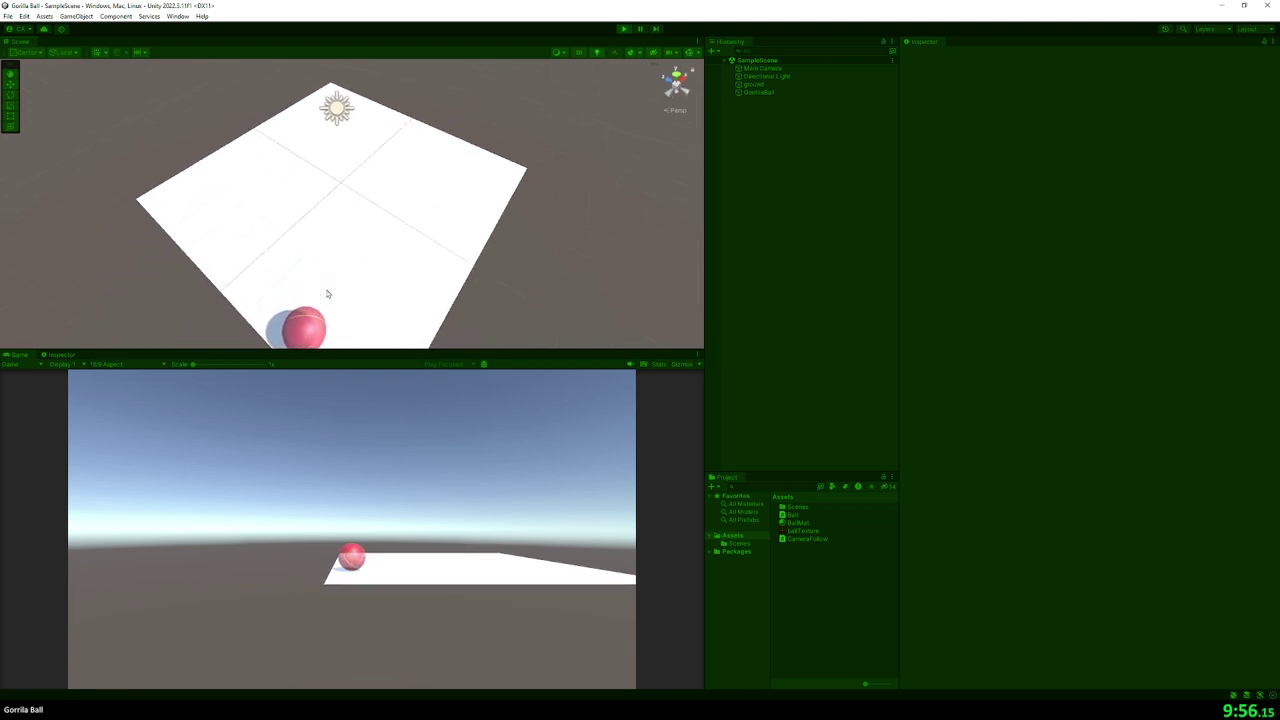
right_drag(327, 293, 313, 290)
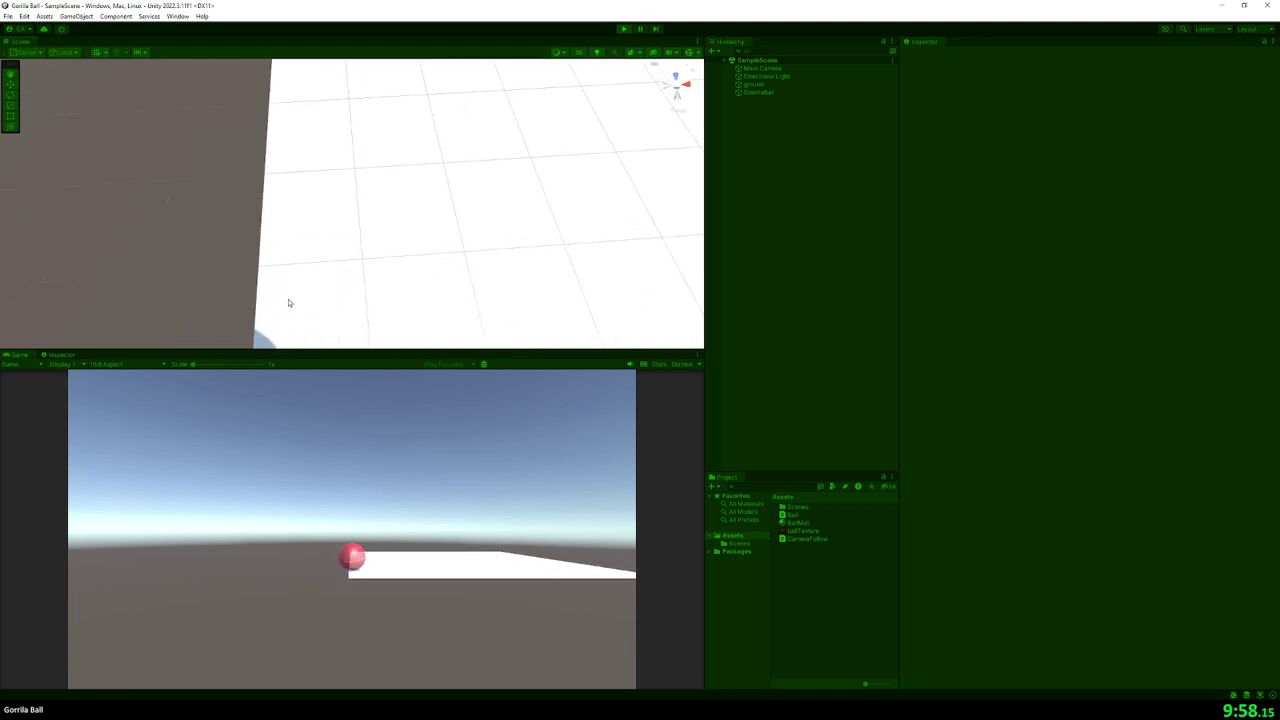
key(ctrl+p)
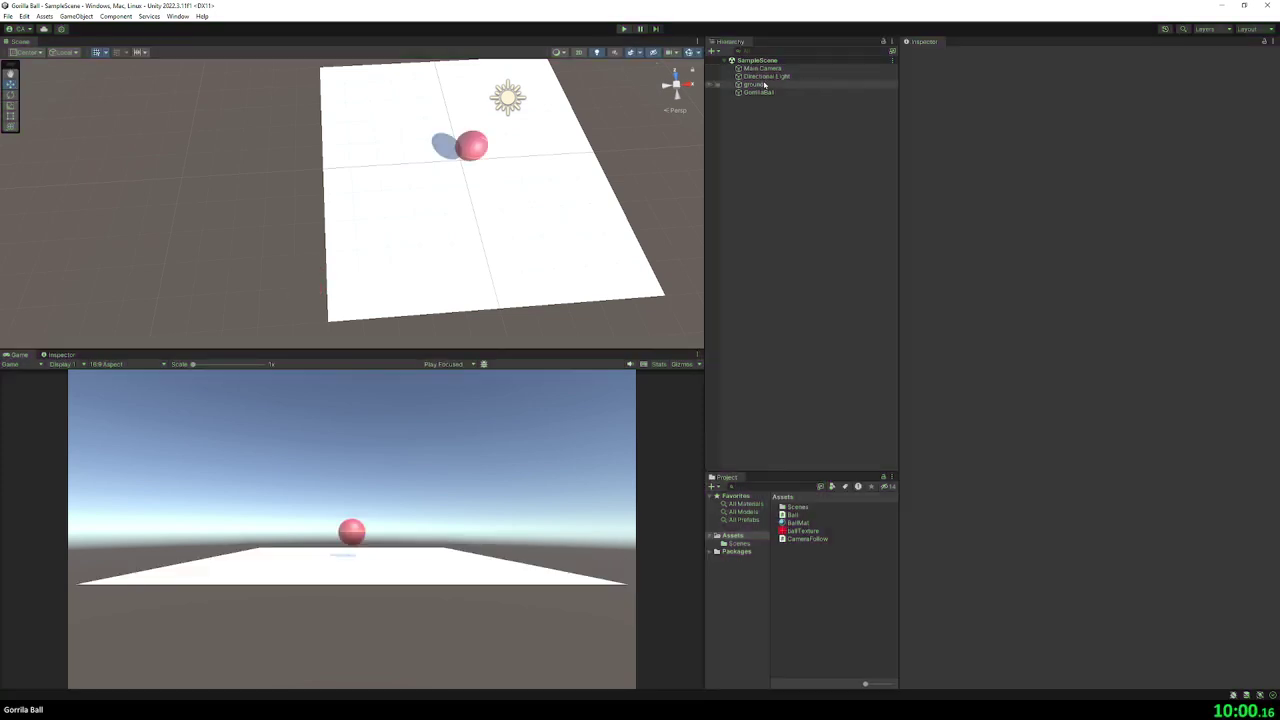
- Set Main Camera to rotation X 45, position 0, 5, -5 and follow offset 0, 5, -5, then play
click(762, 68)
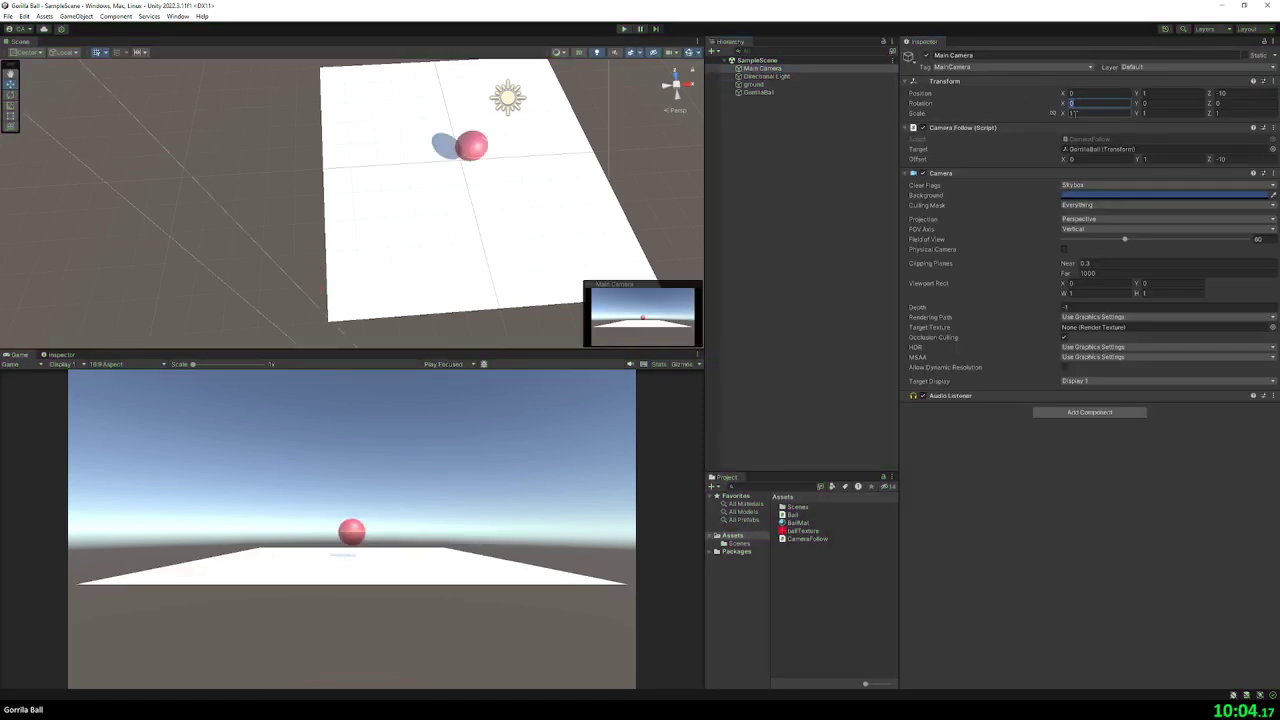
text(30)
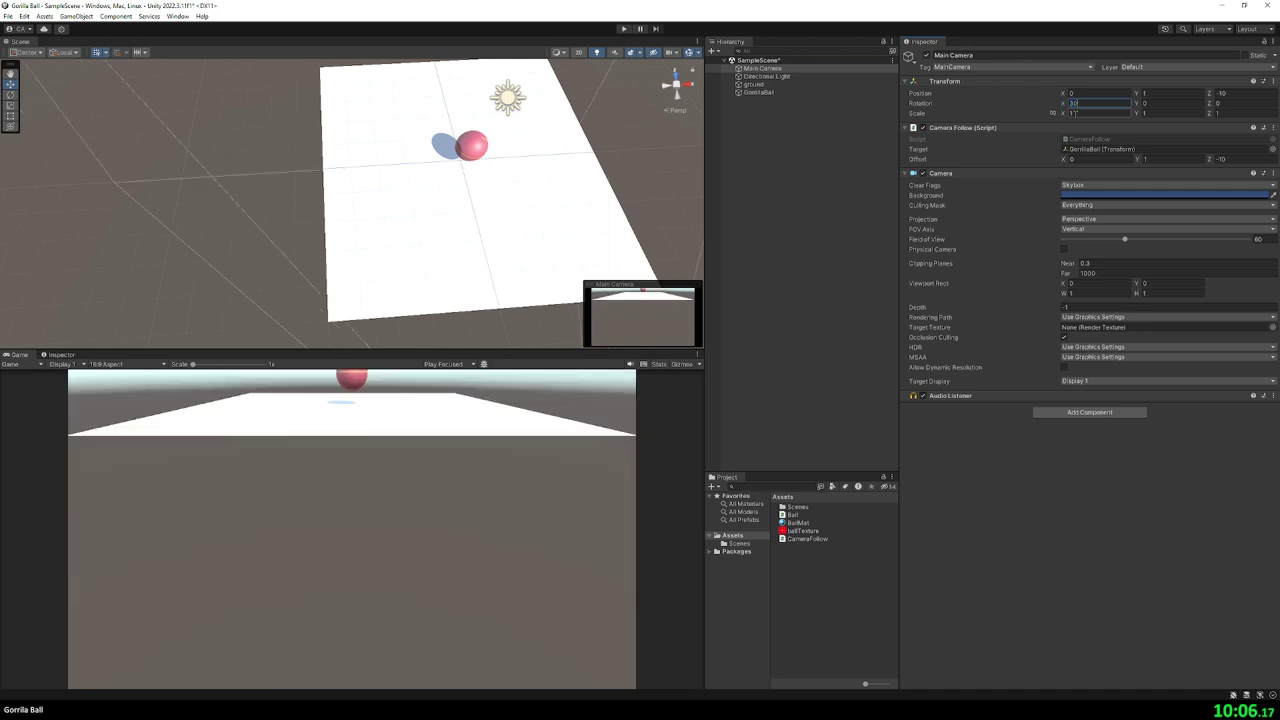
drag(1140, 92, 1274, 95)
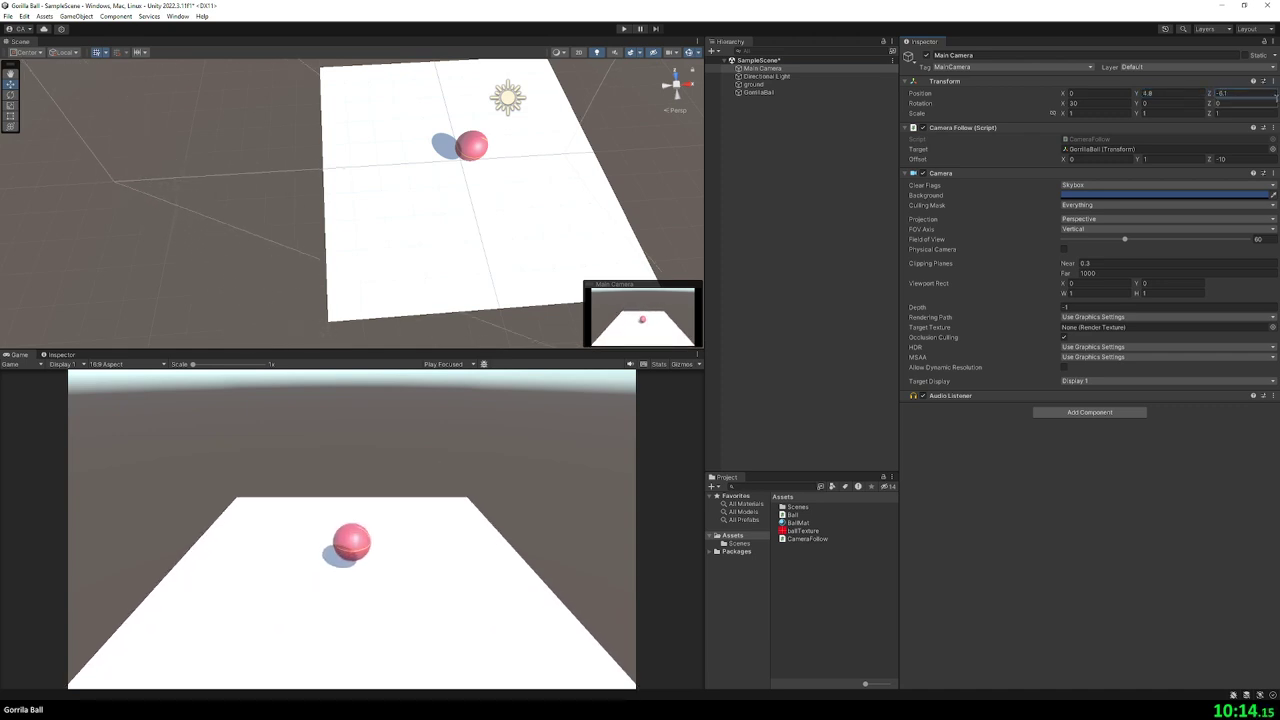
text(5)
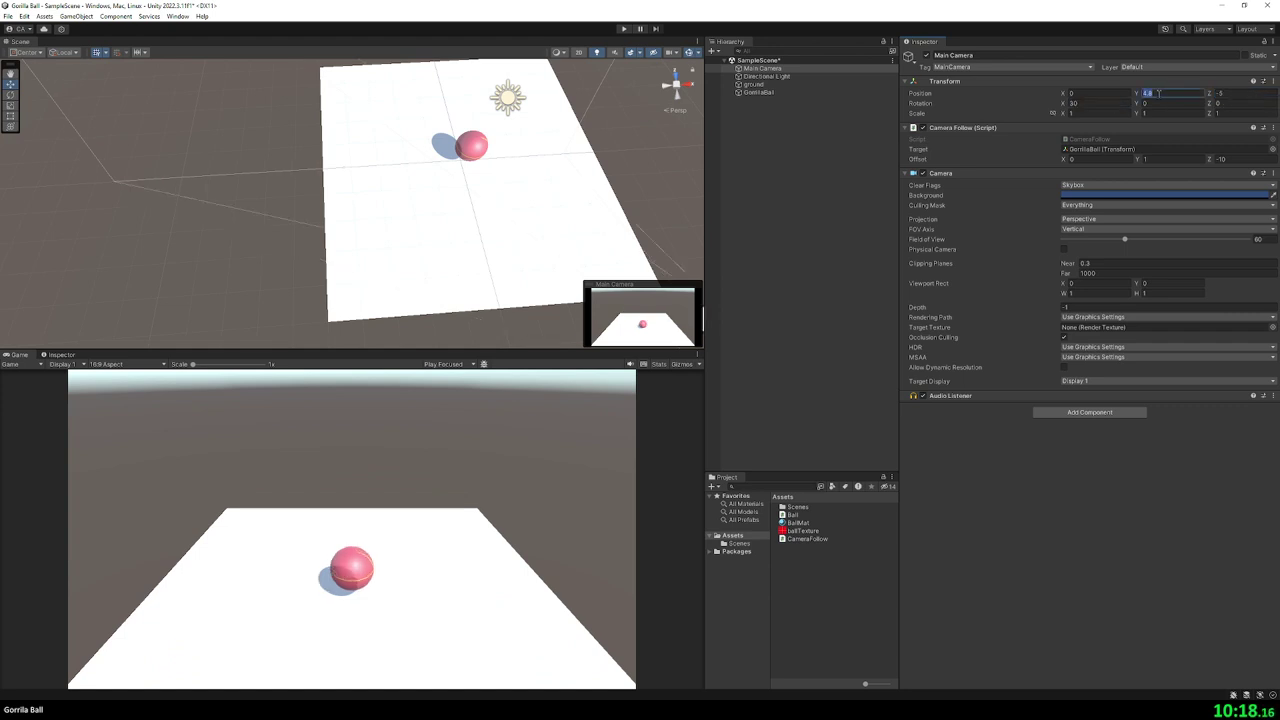
text(5)
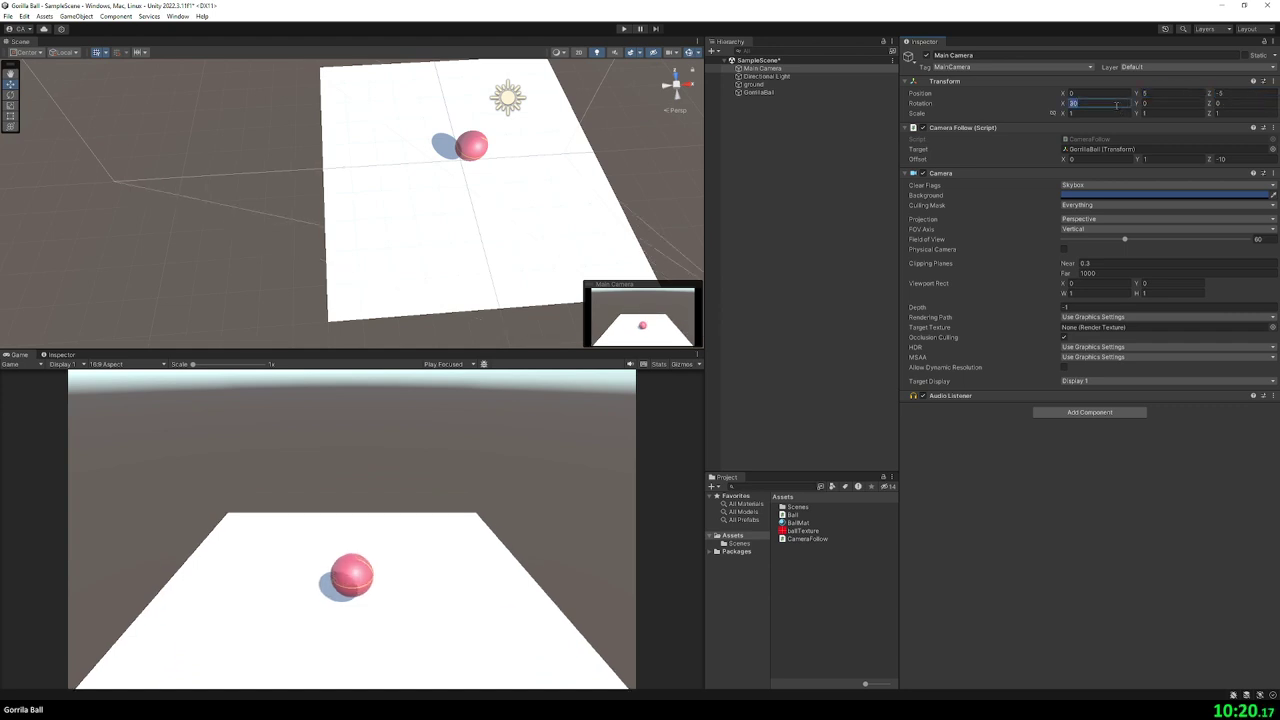
text(45)
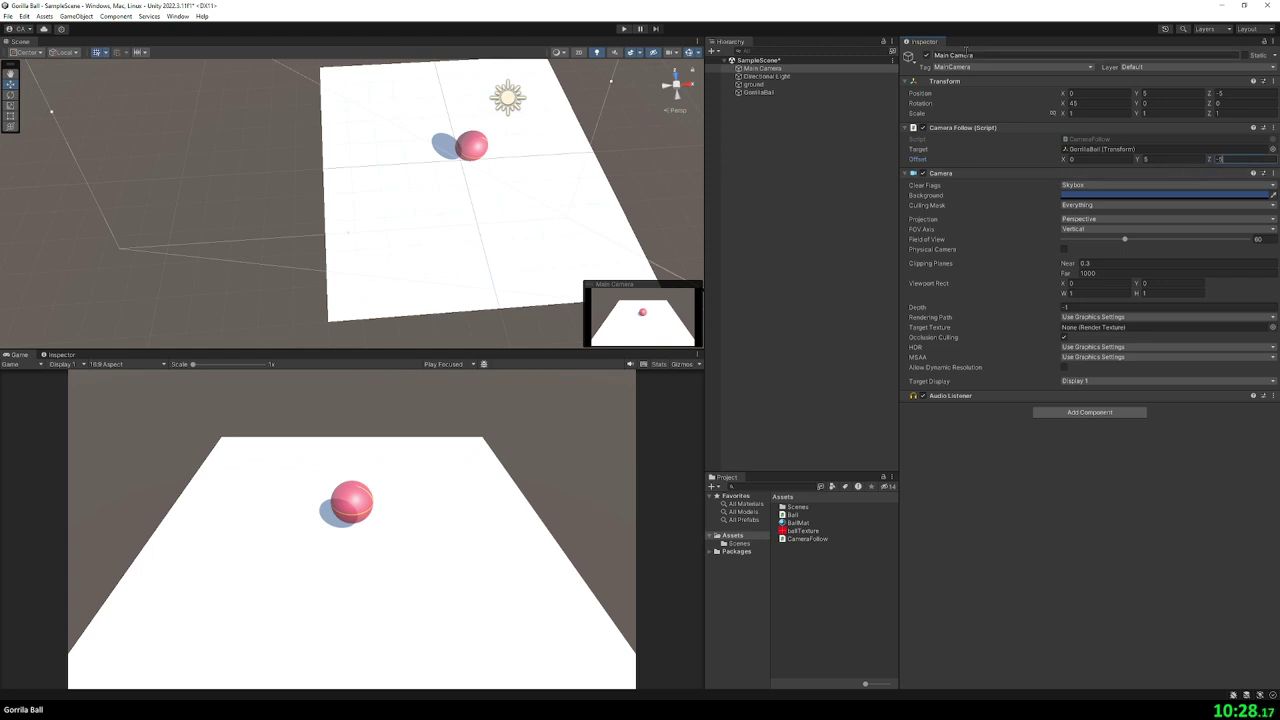
click(624, 29)
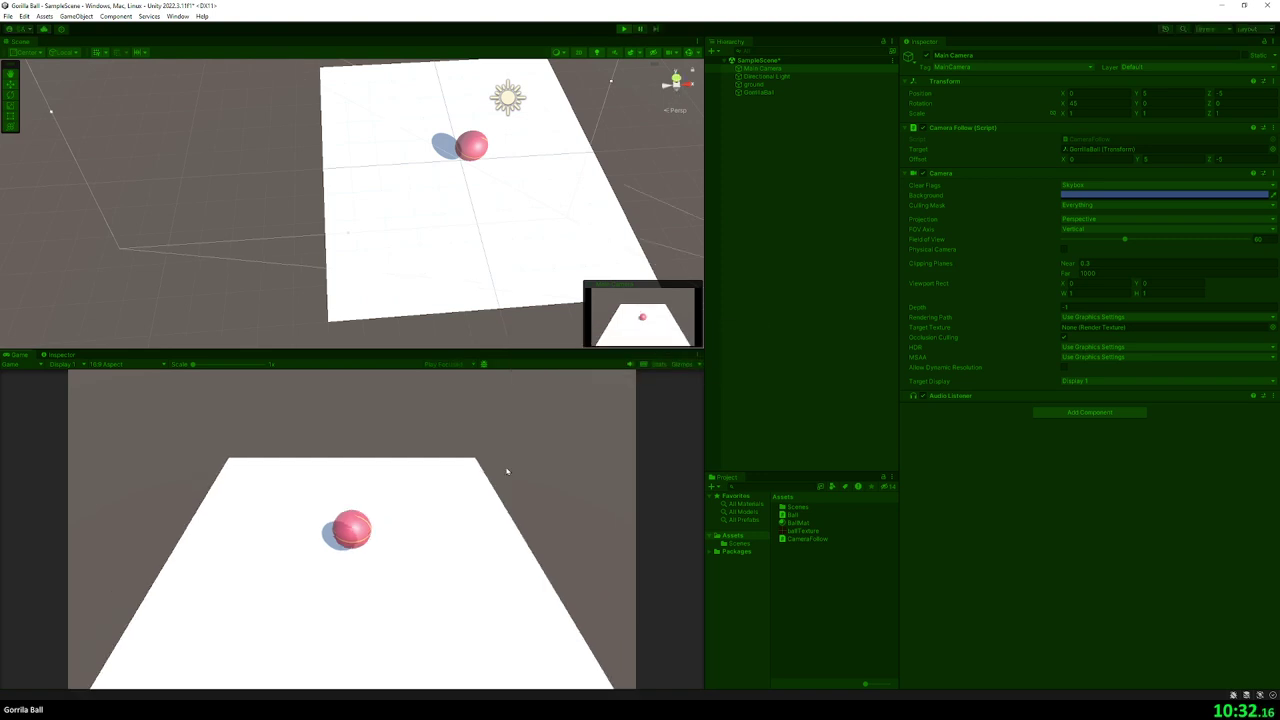
- Roll the ball right, left, forward and back with the arrow keys, then exit Play mode
key(Right)
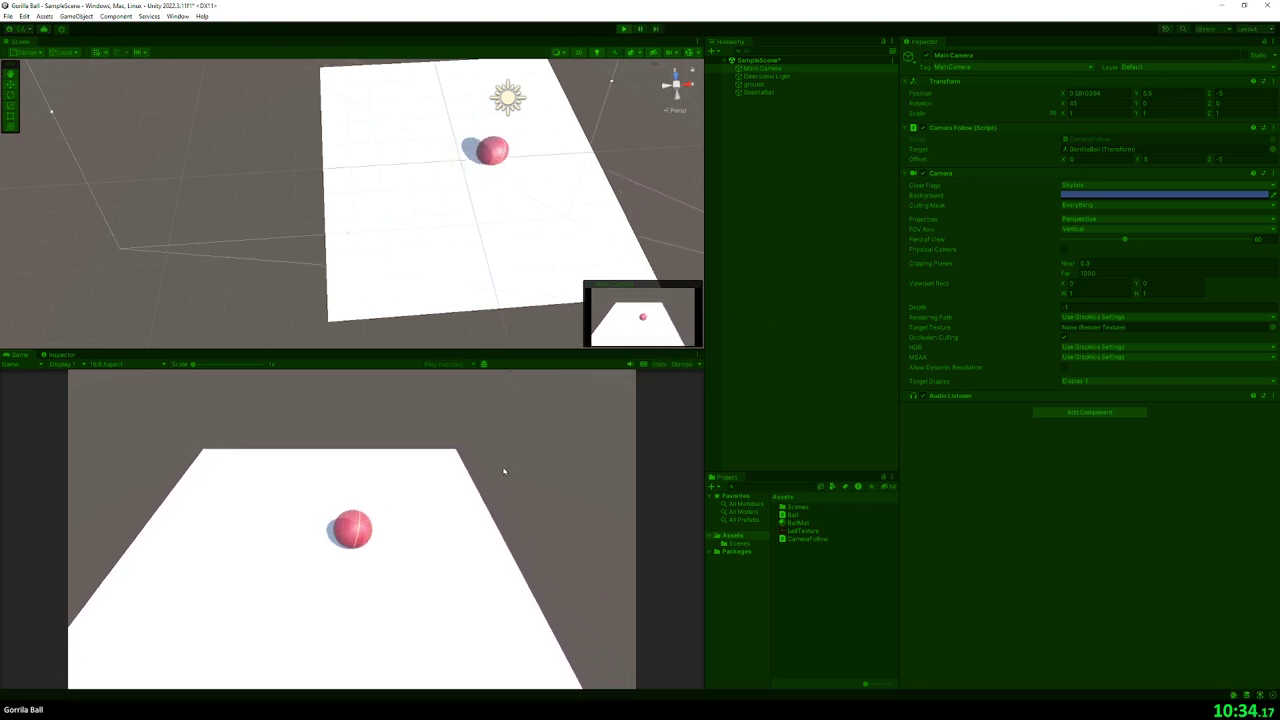
key(Left)
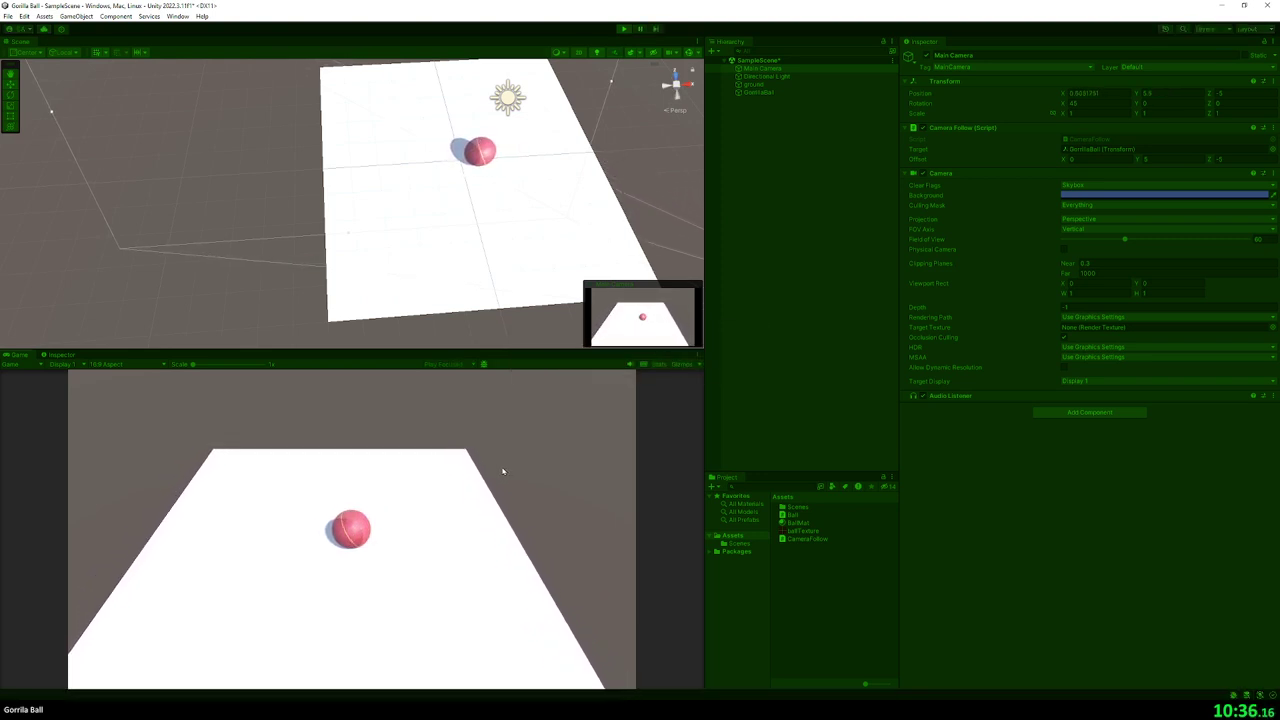
key(Up)
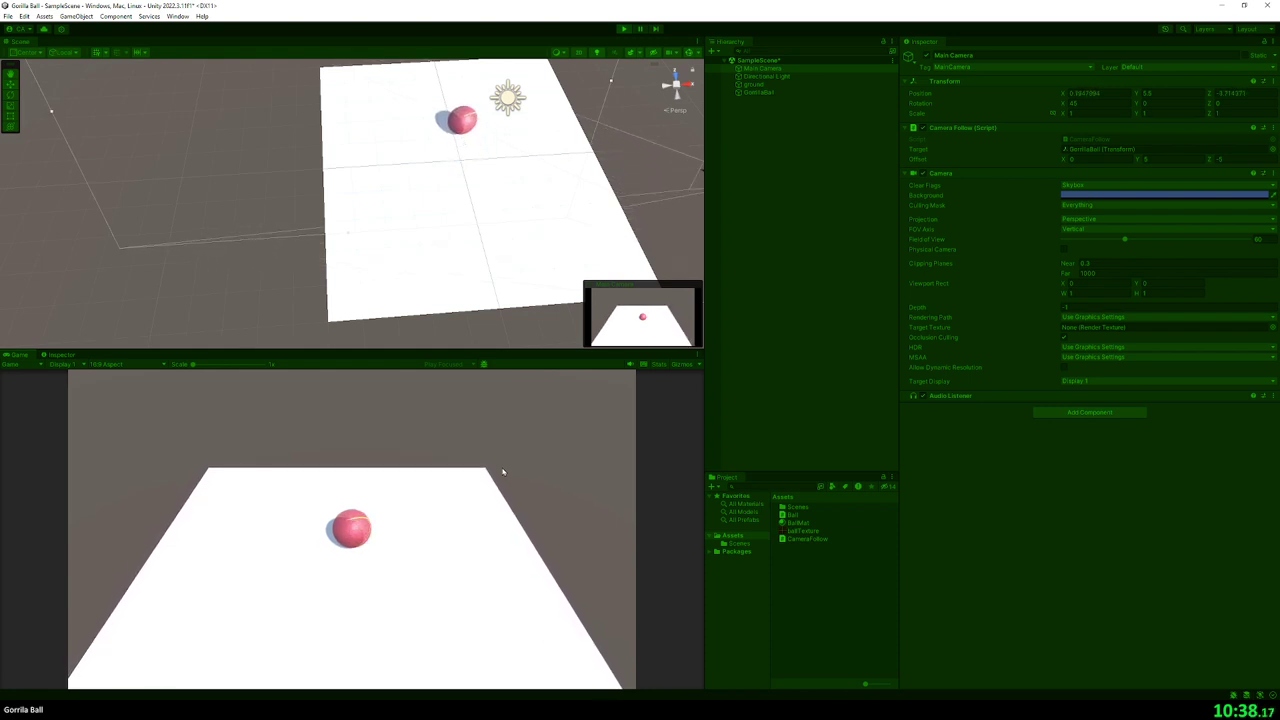
key(Down)
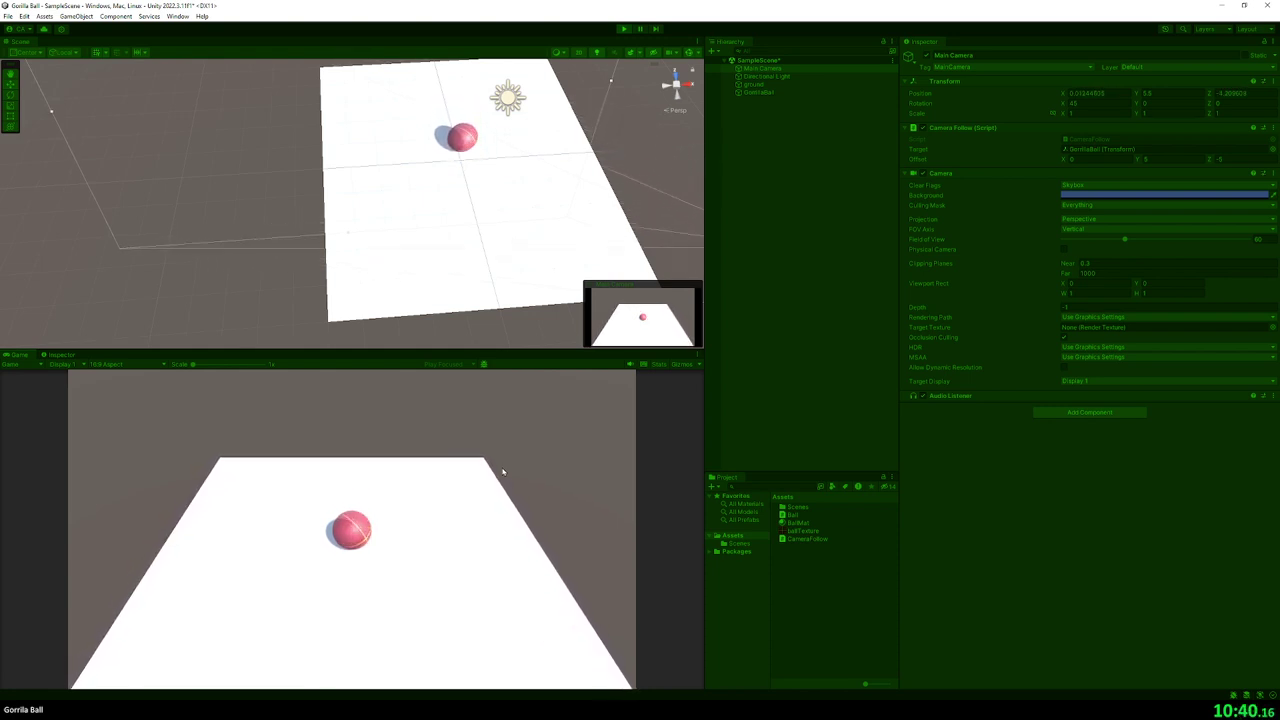
key(Right)
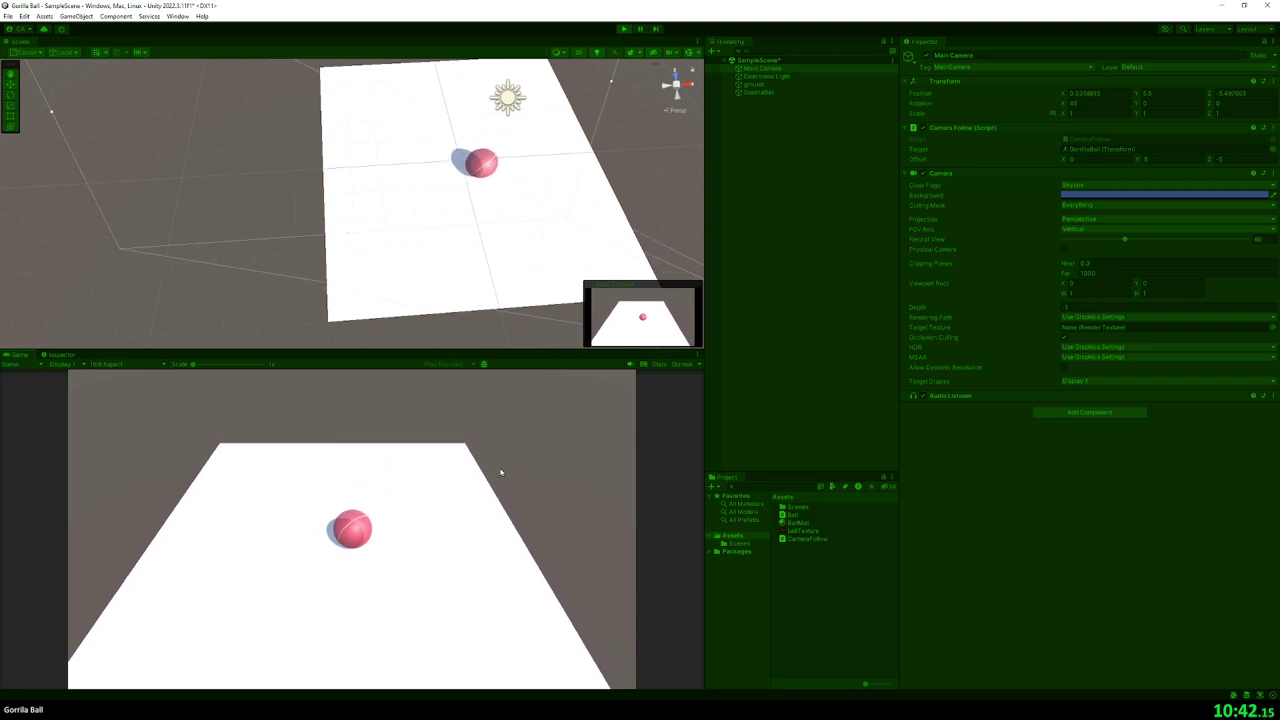
key(Up)
key(Left)
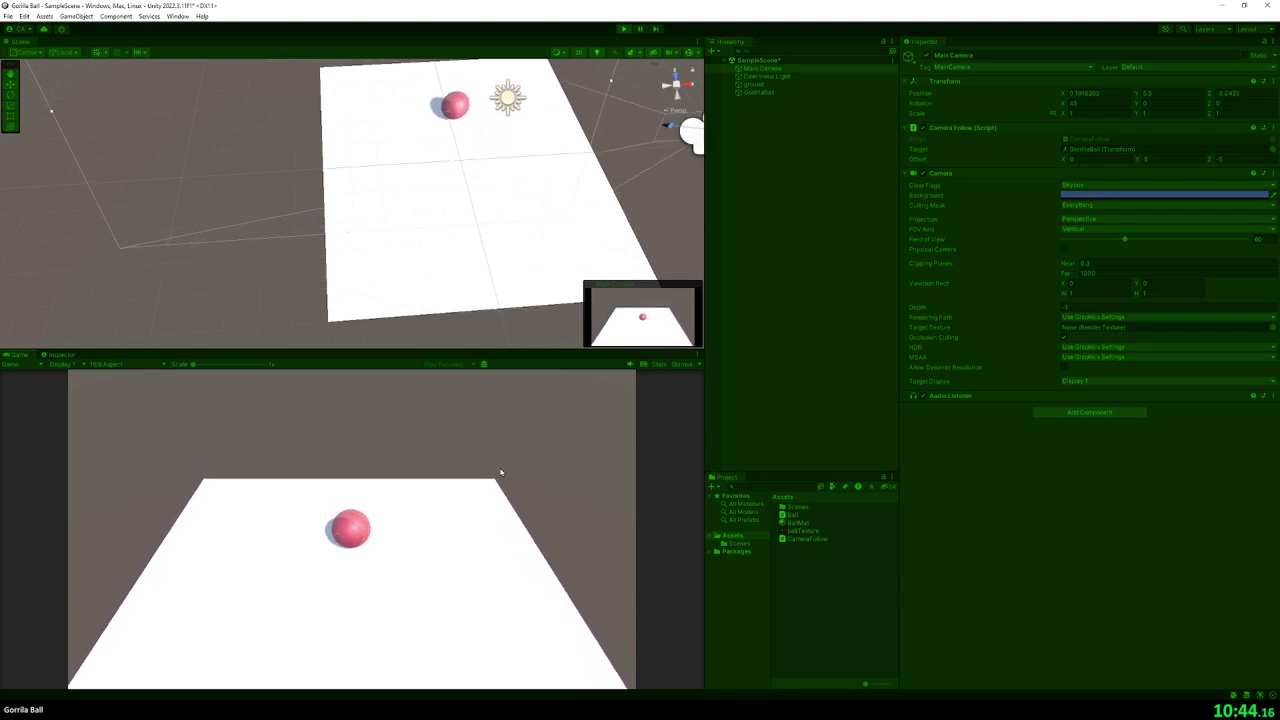
key(Down)
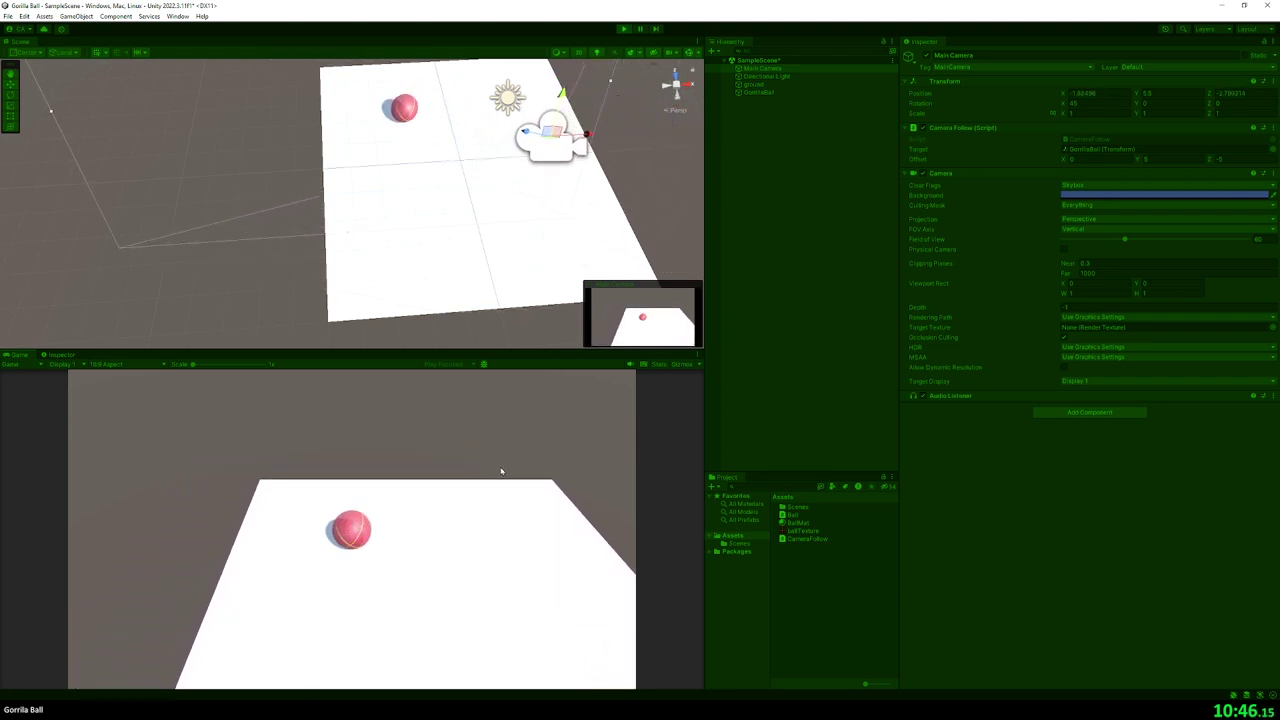
key(Right)
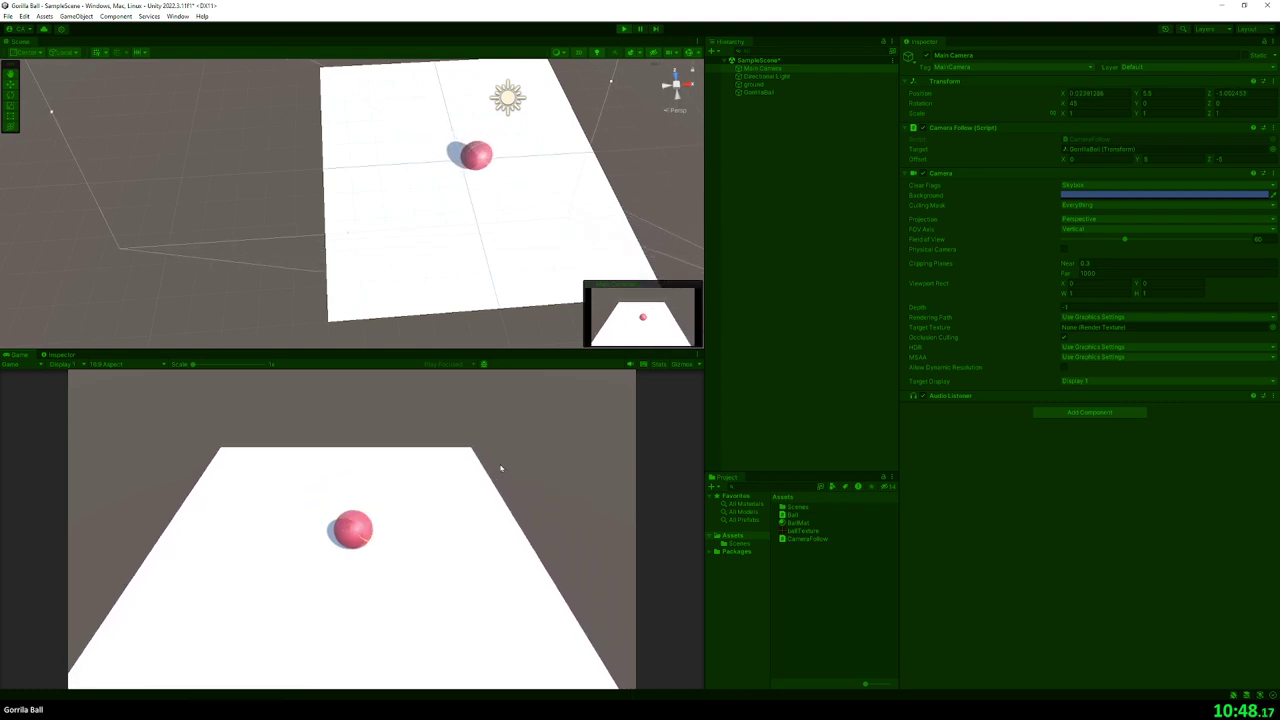
key(Up)
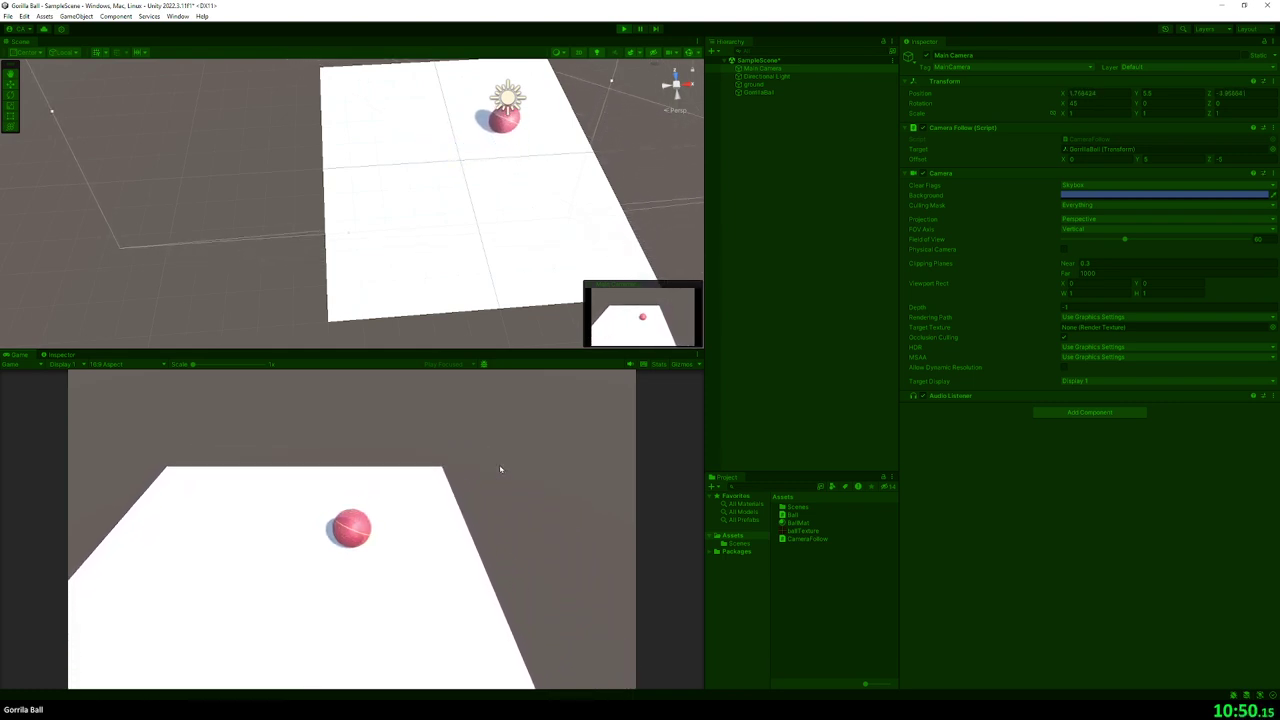
key(Left)
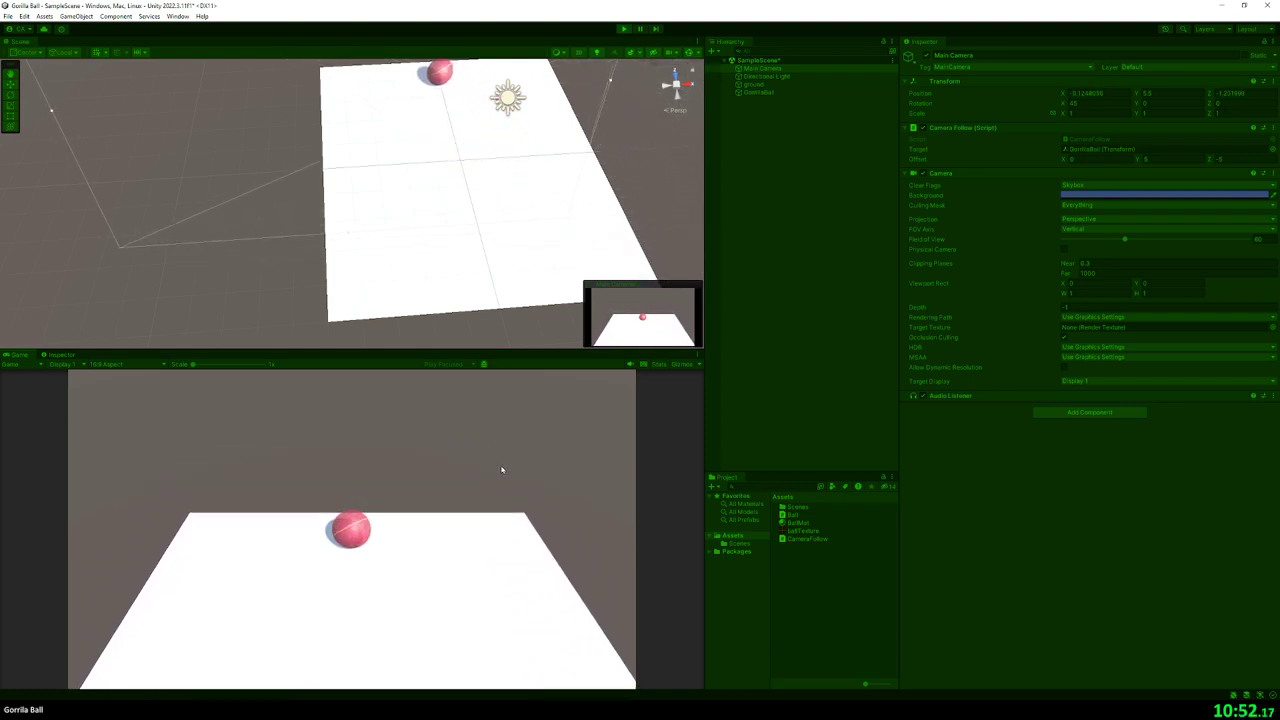
key(Down)
key(Right)
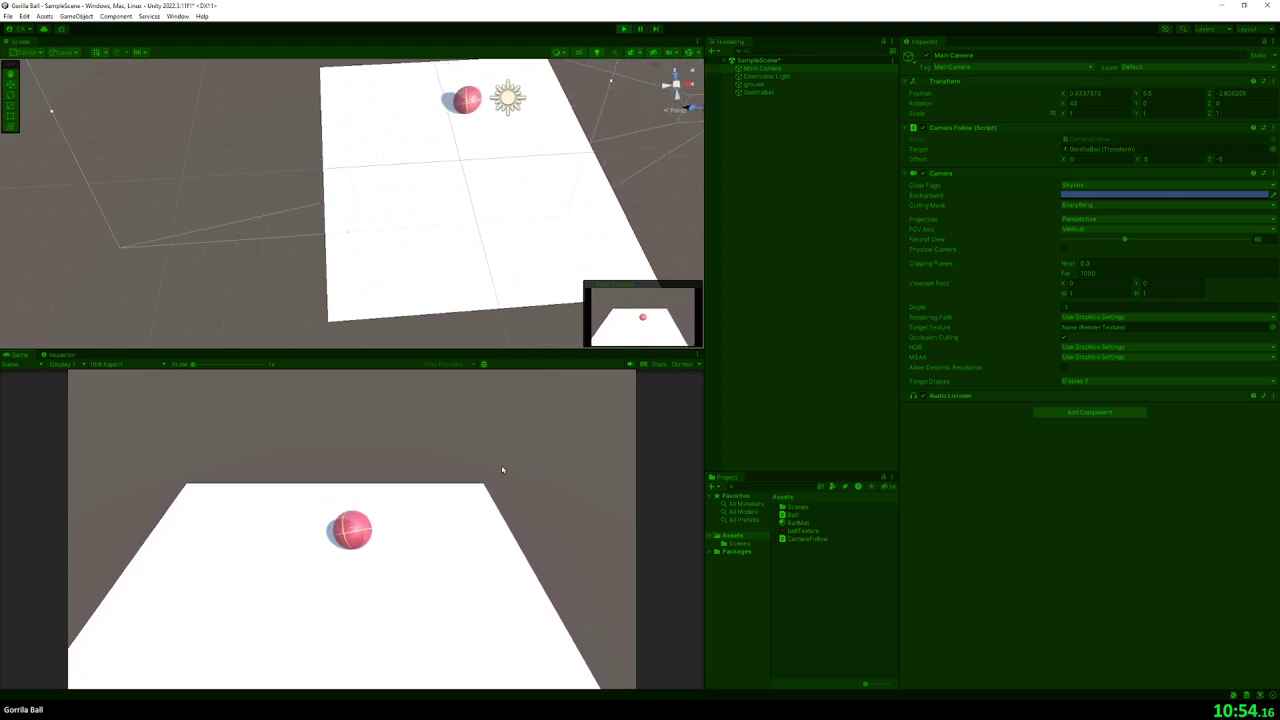
key(Left)
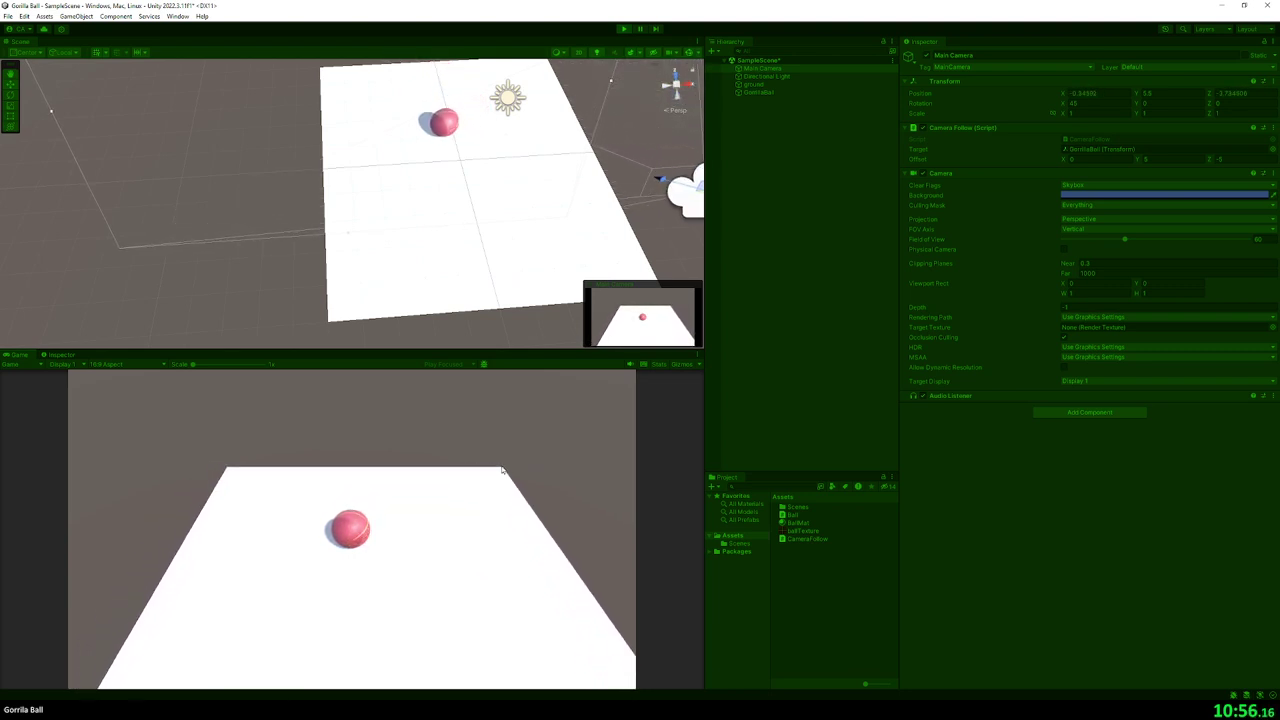
key(Down)
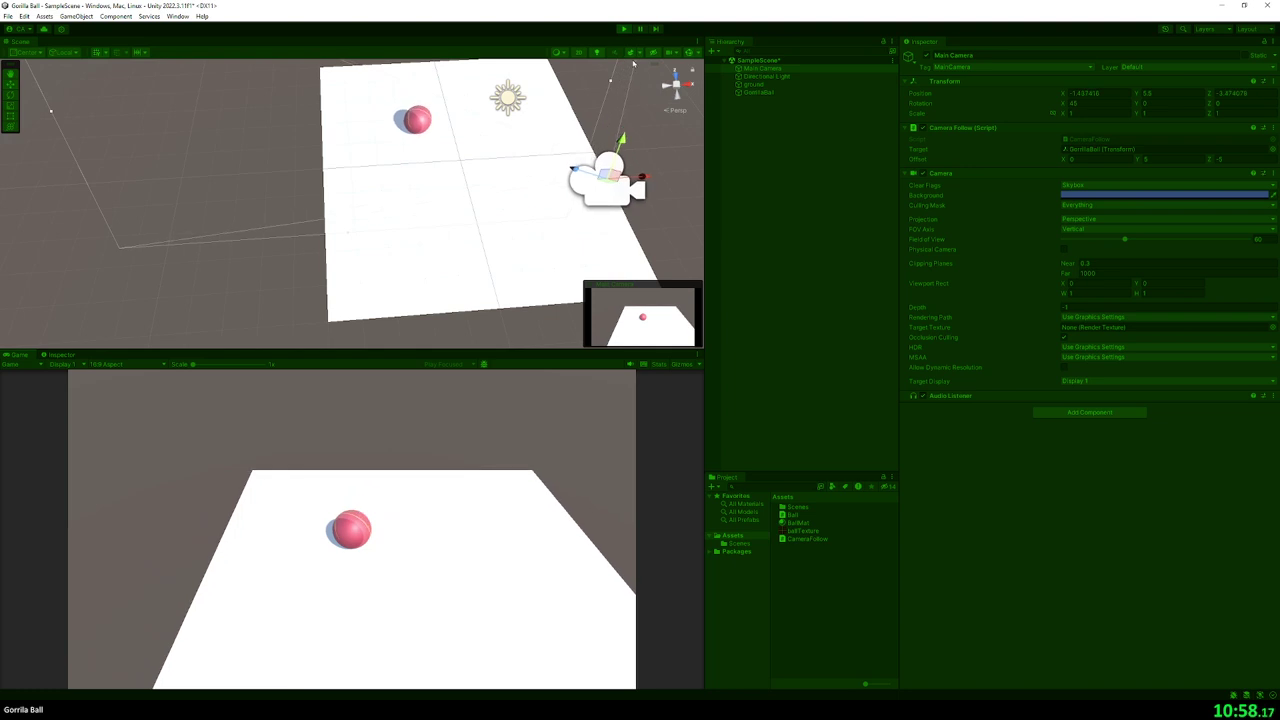
key(ctrl+p)
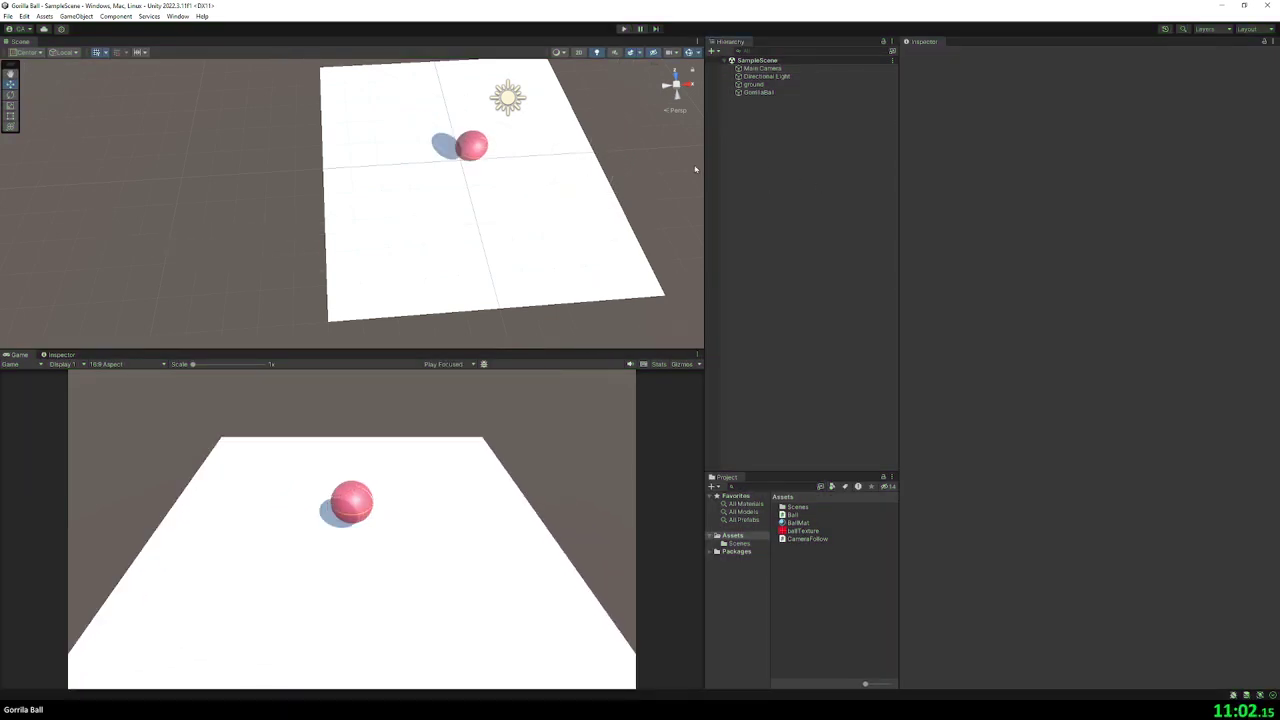
- Create a new Physic Material asset in the Assets pane named ballPhys
mouse_move(519, 232)
alt+mouse_down()
mouse_move(467, 208)
mouse_move(582, 175)
alt+mouse_up()
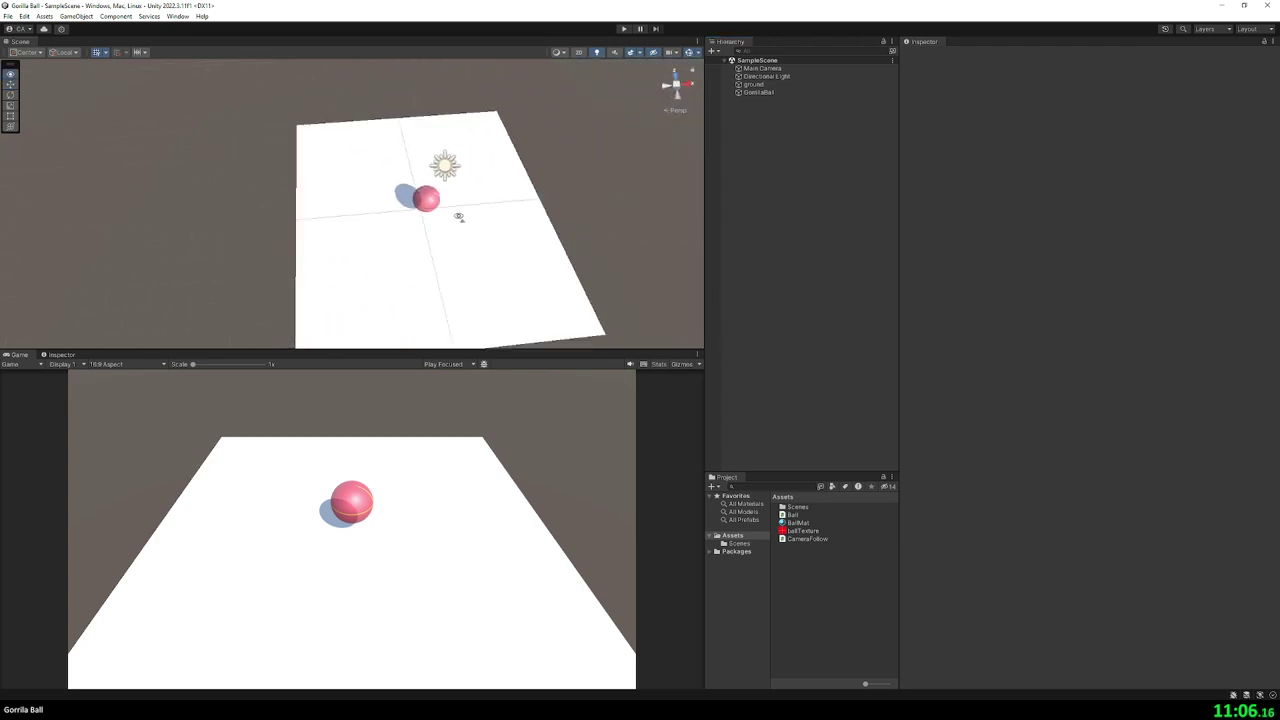
click(758, 92)
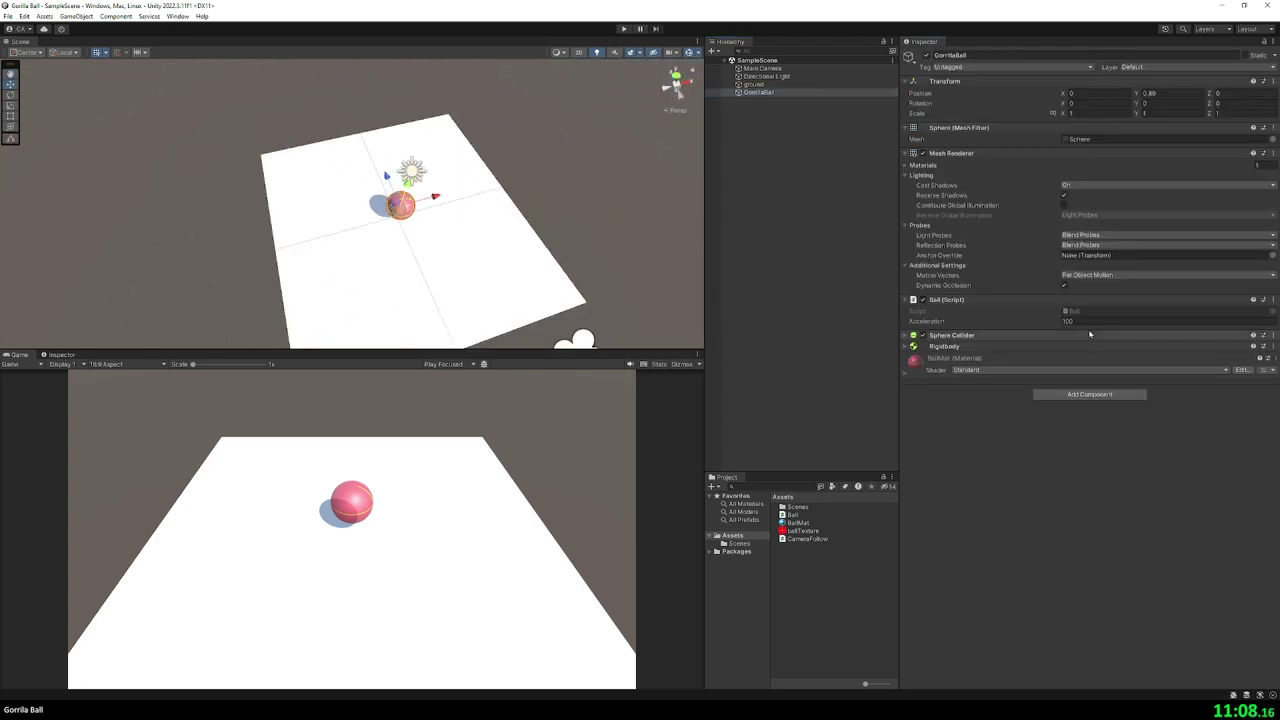
click(963, 443)
right_click(808, 565)
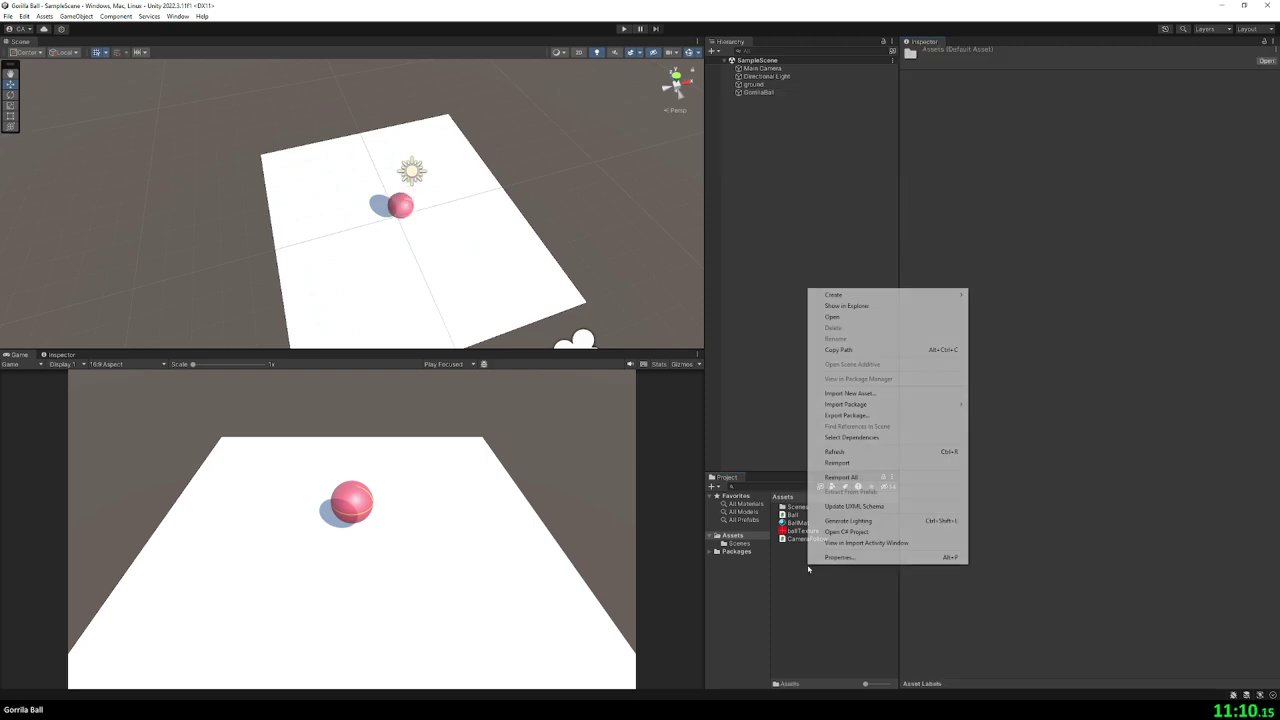
mouse_move(853, 296)
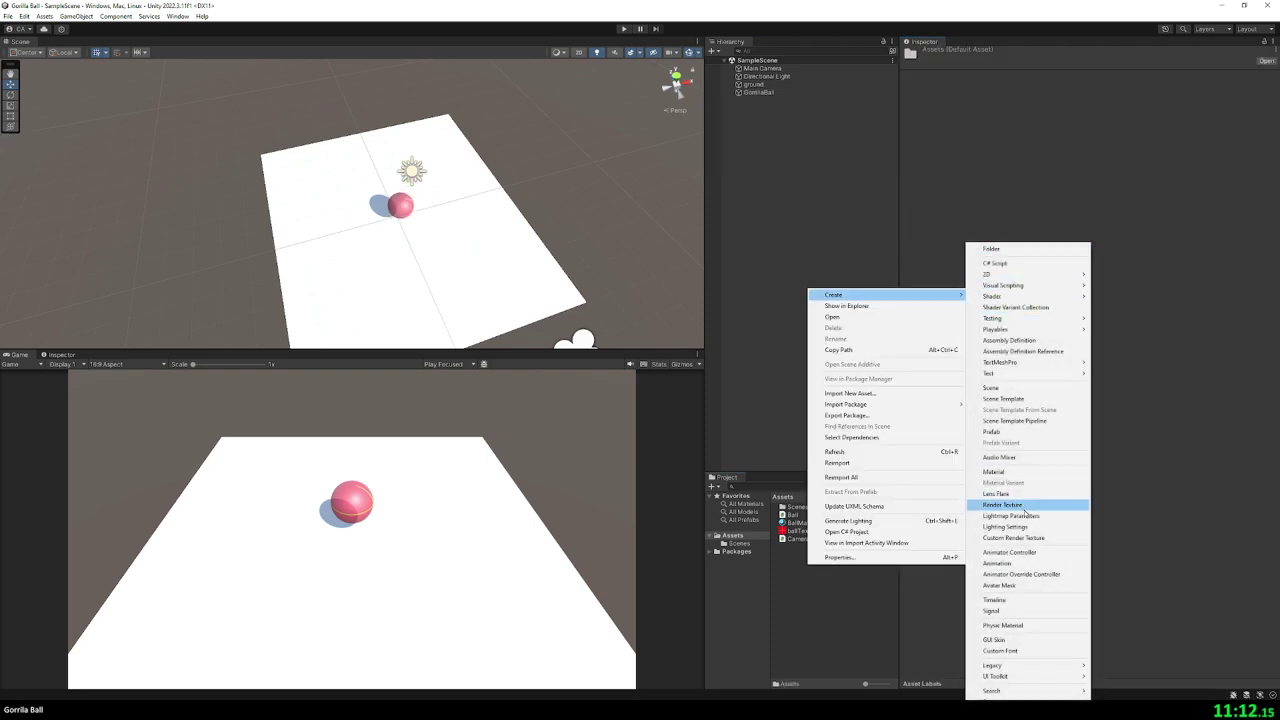
click(1019, 625)
text(ballPhysi)
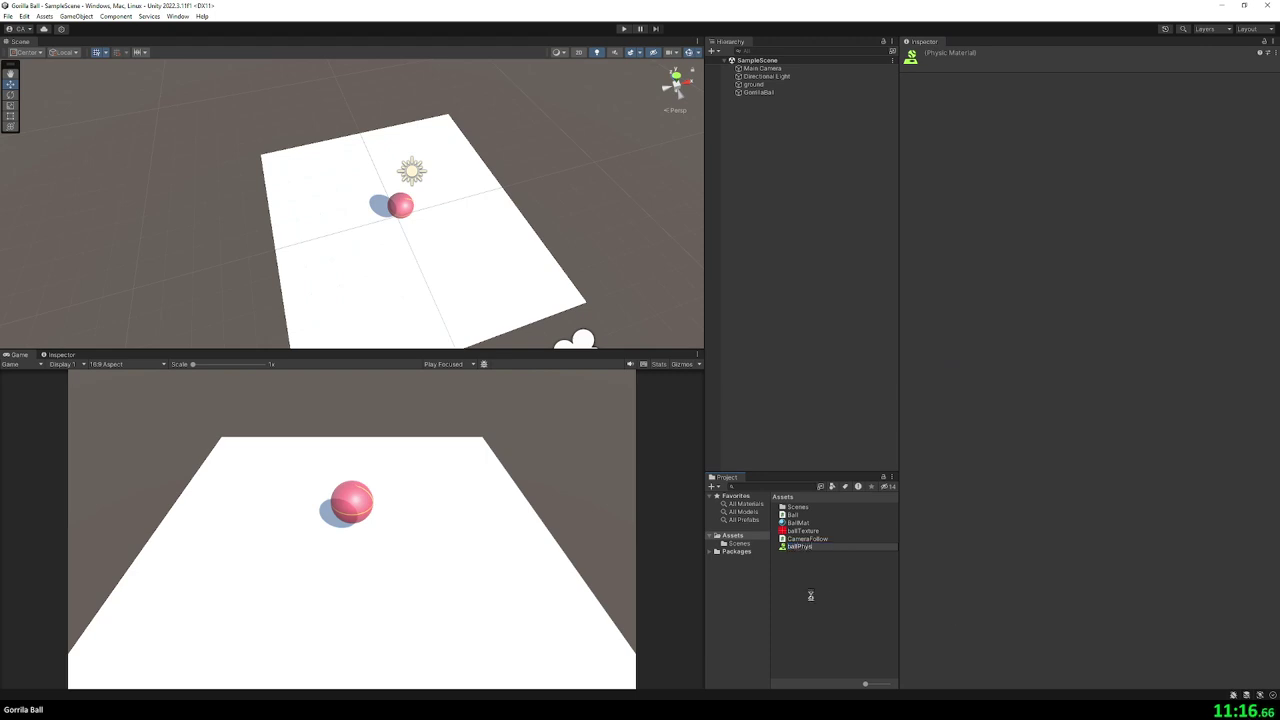
key(Return)
- Drag ballPhys onto GorillaBall's Sphere Collider Material slot and verify the assignment
click(758, 92)
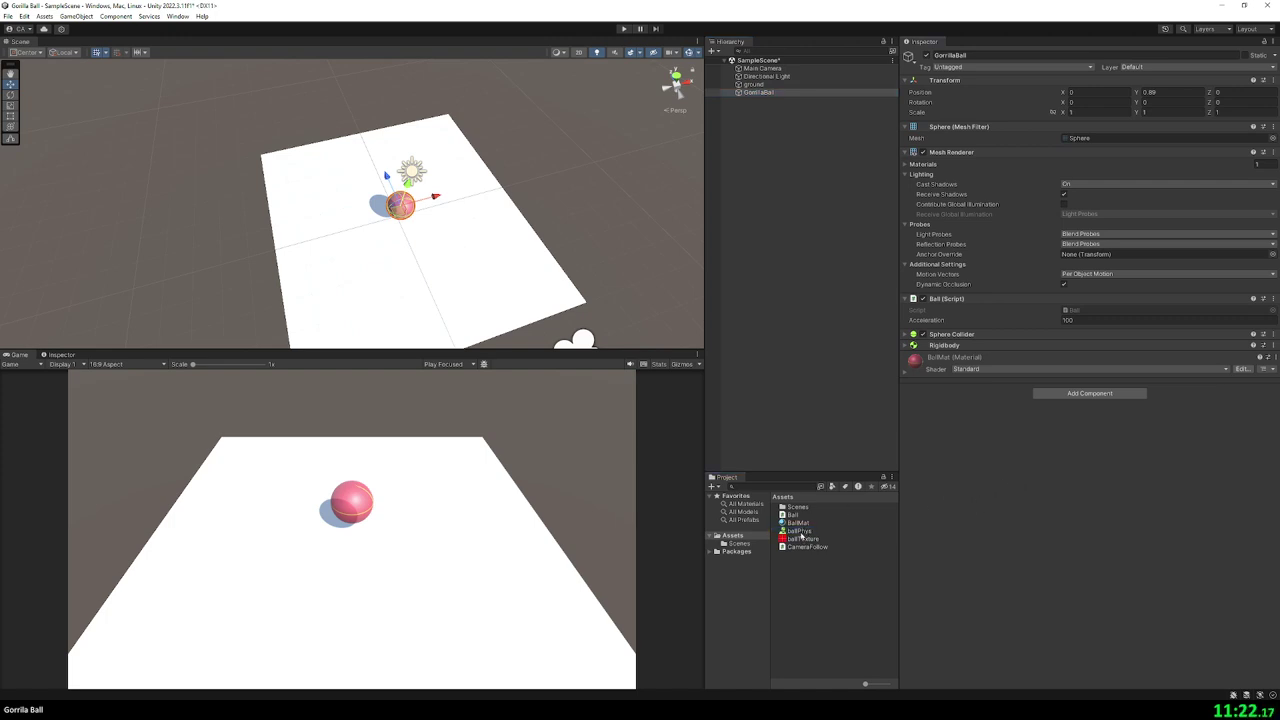
drag(801, 535, 972, 334)
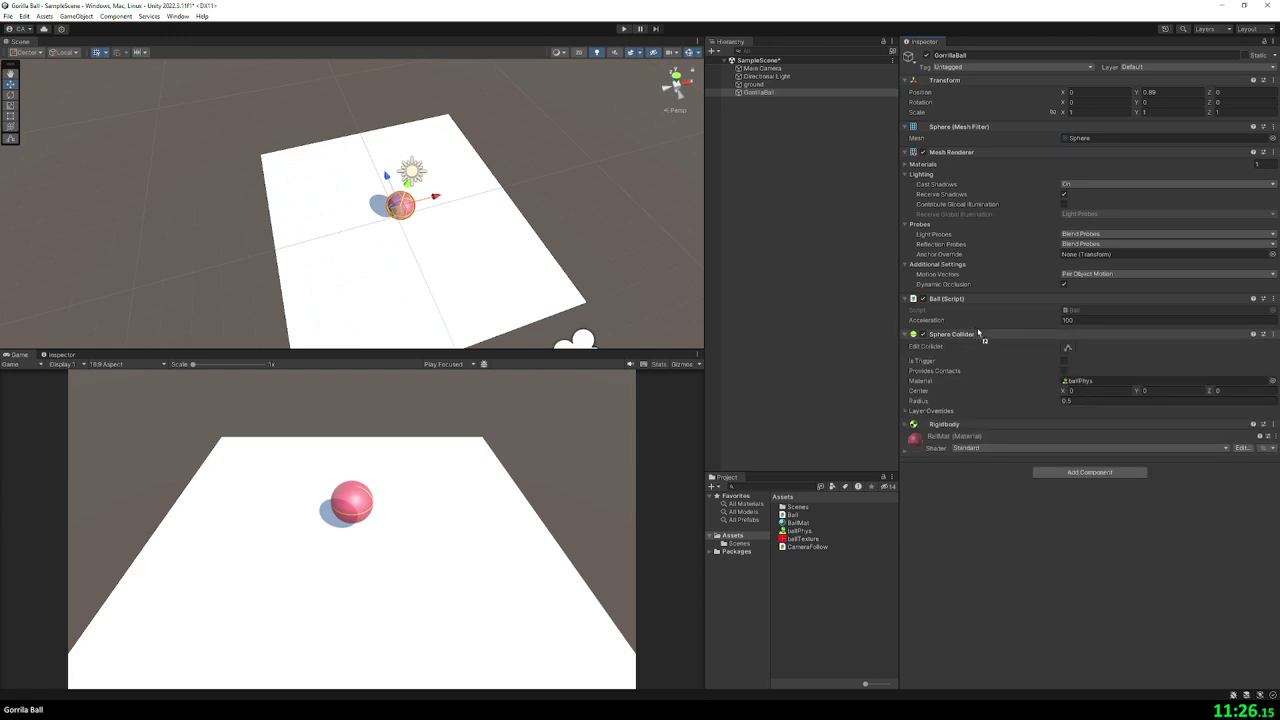
click(906, 335)
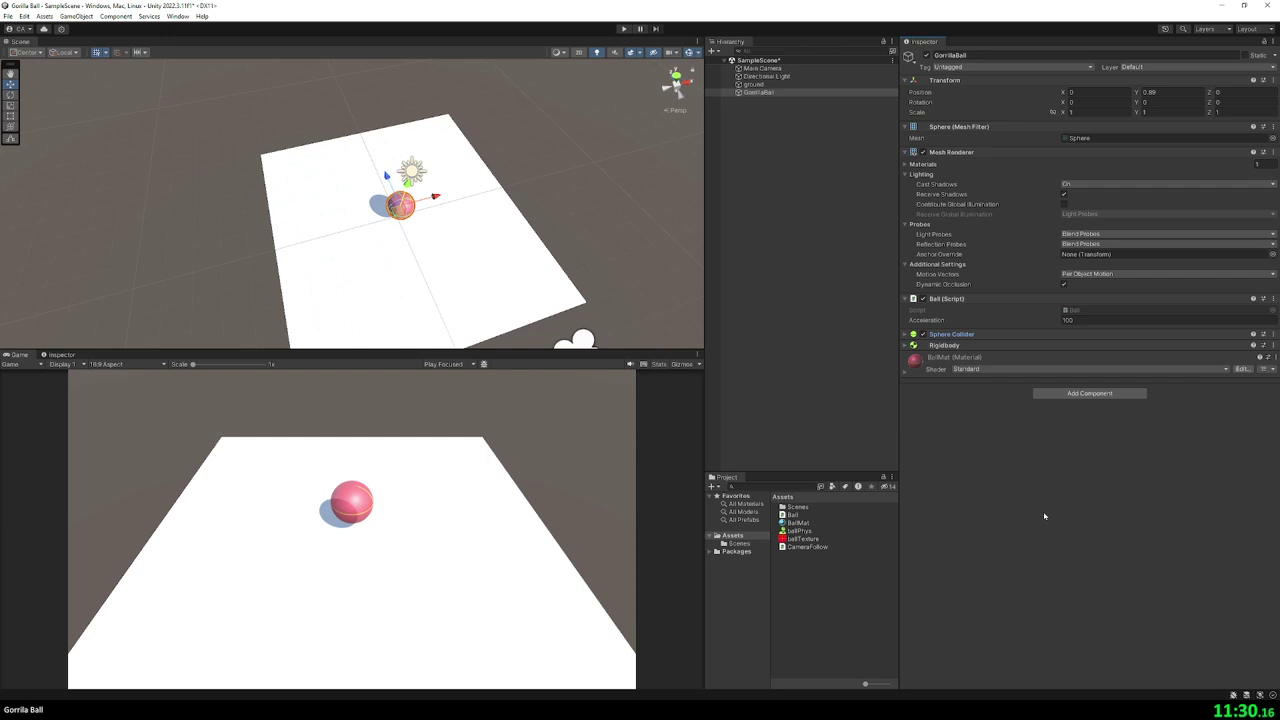
click(906, 345)
click(906, 335)
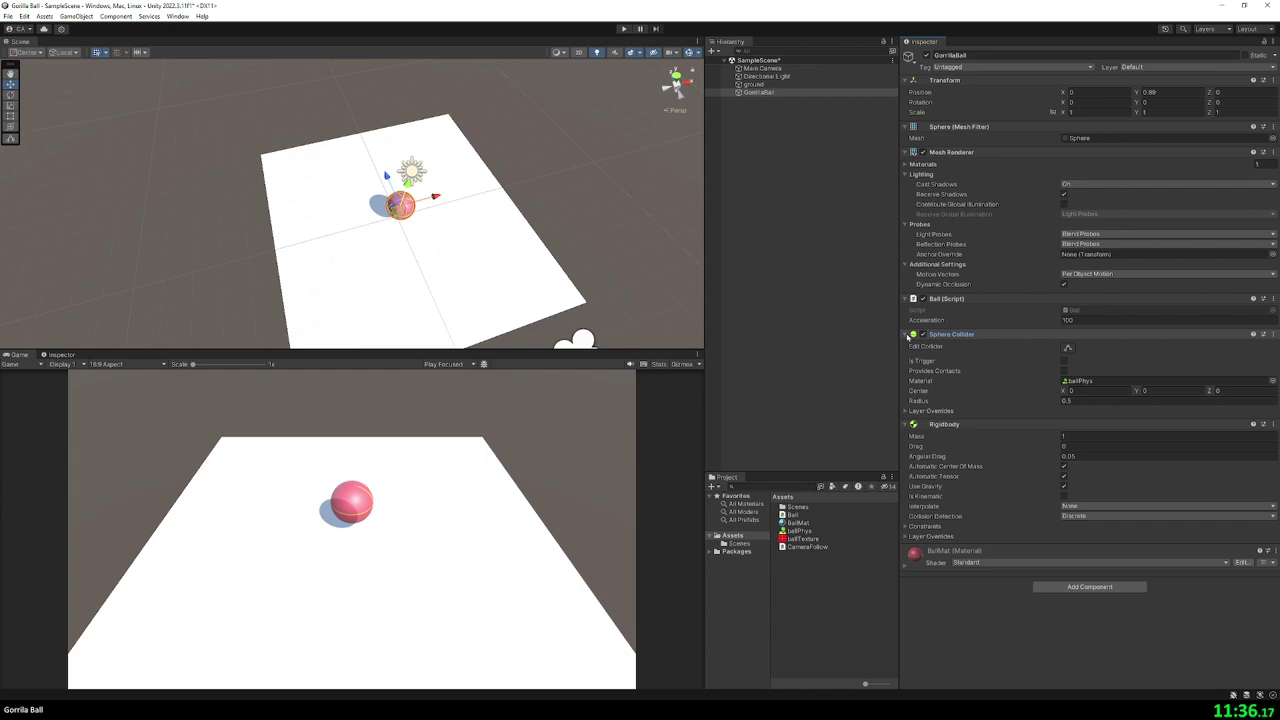
click(789, 531)
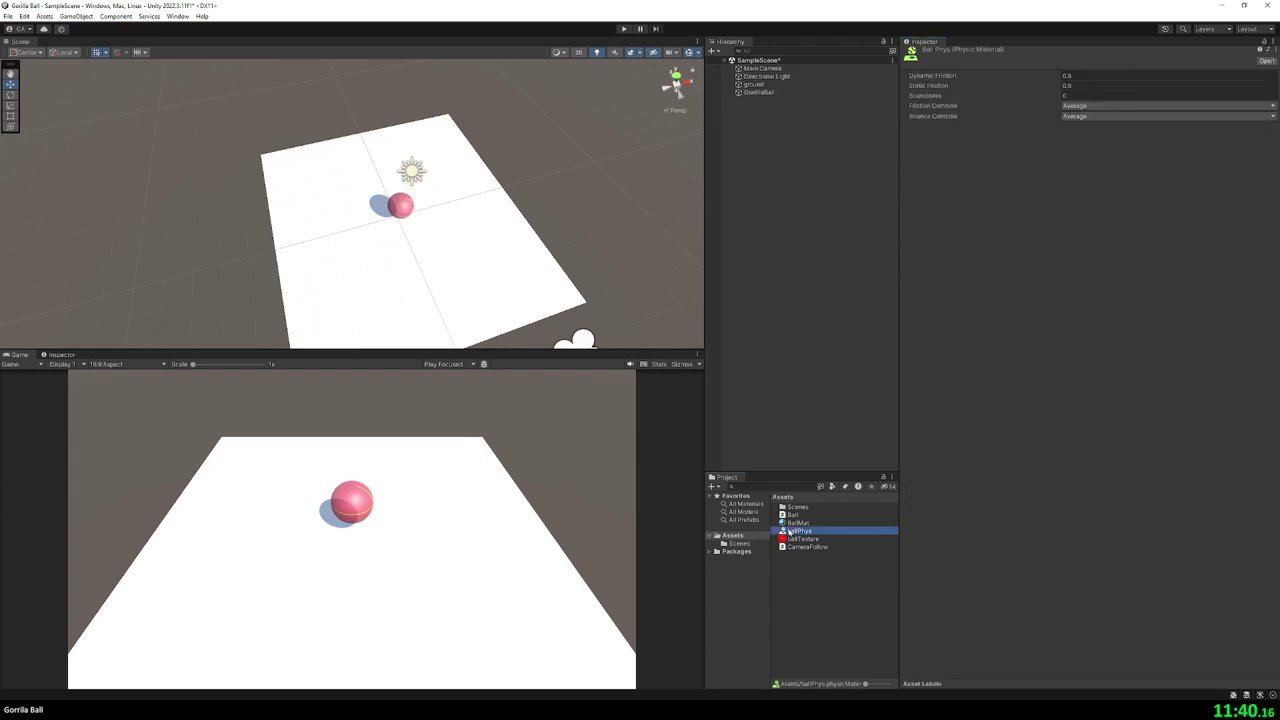
click(800, 91)
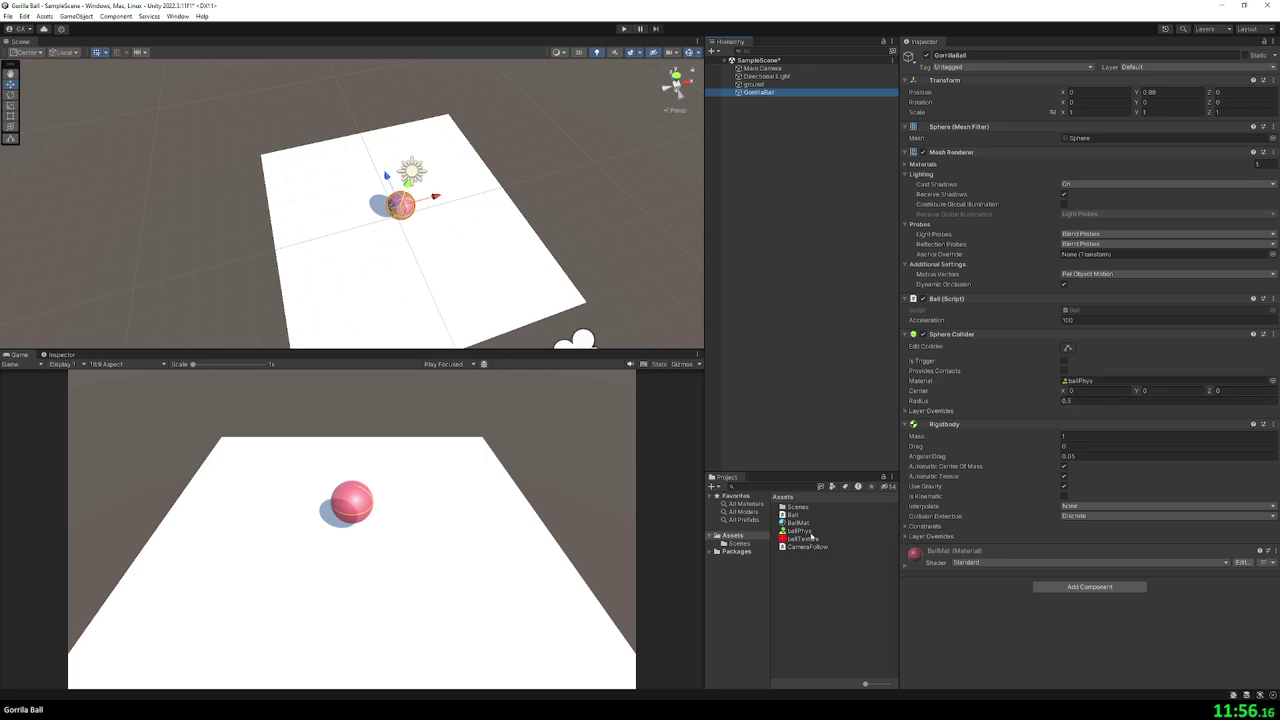
- Set the ballPhys Bounciness to 0.1 and start a play test of the ball
click(810, 536)
click(1074, 96)
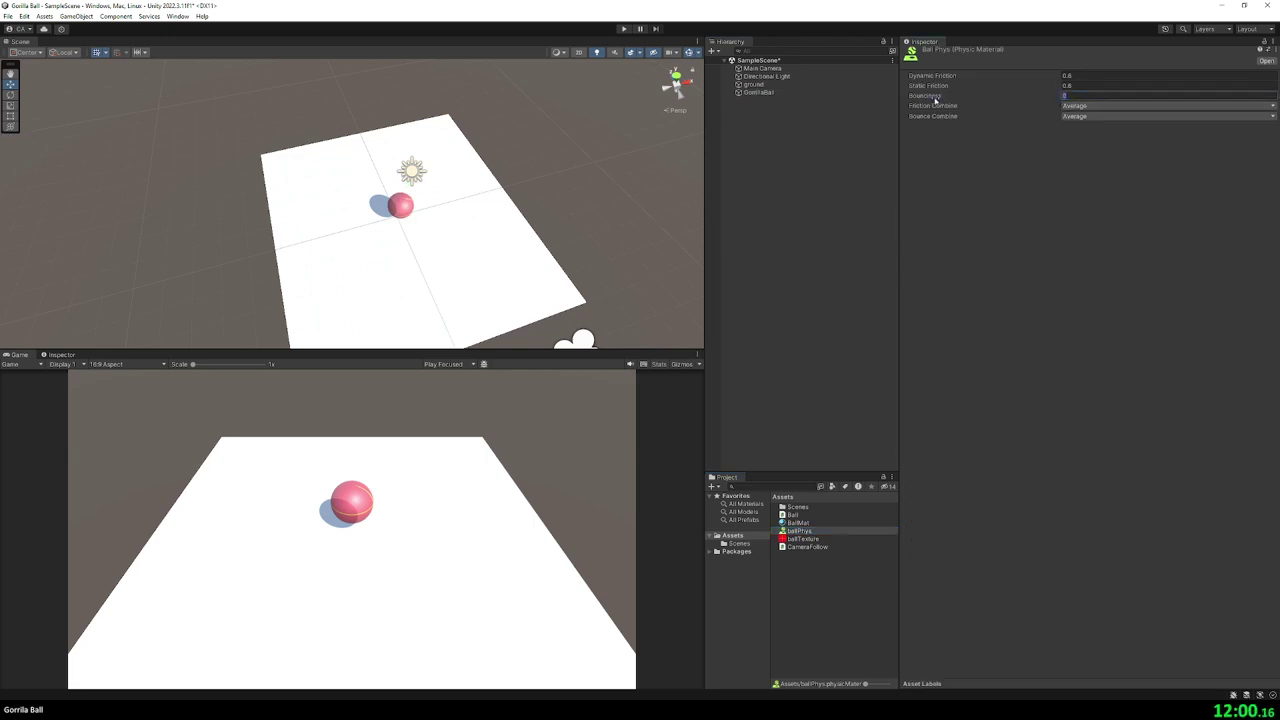
mouse_move(935, 100)
text(.1)
key(Return)
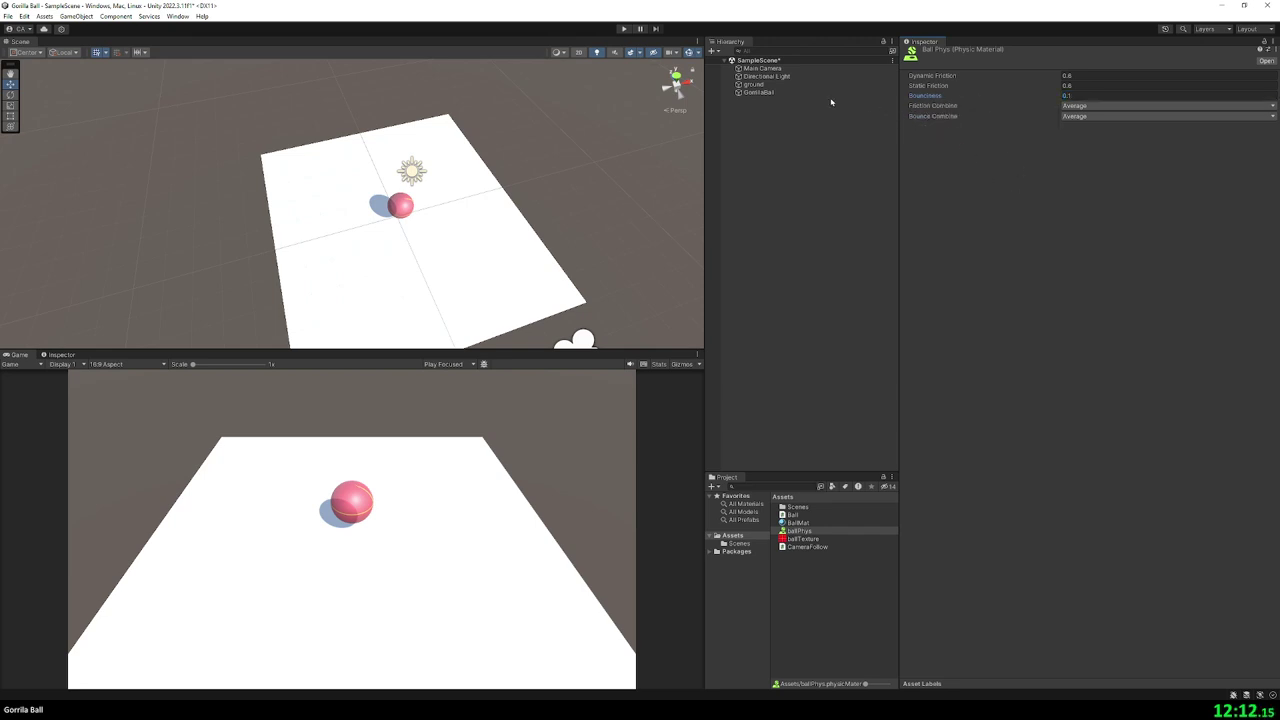
click(626, 29)
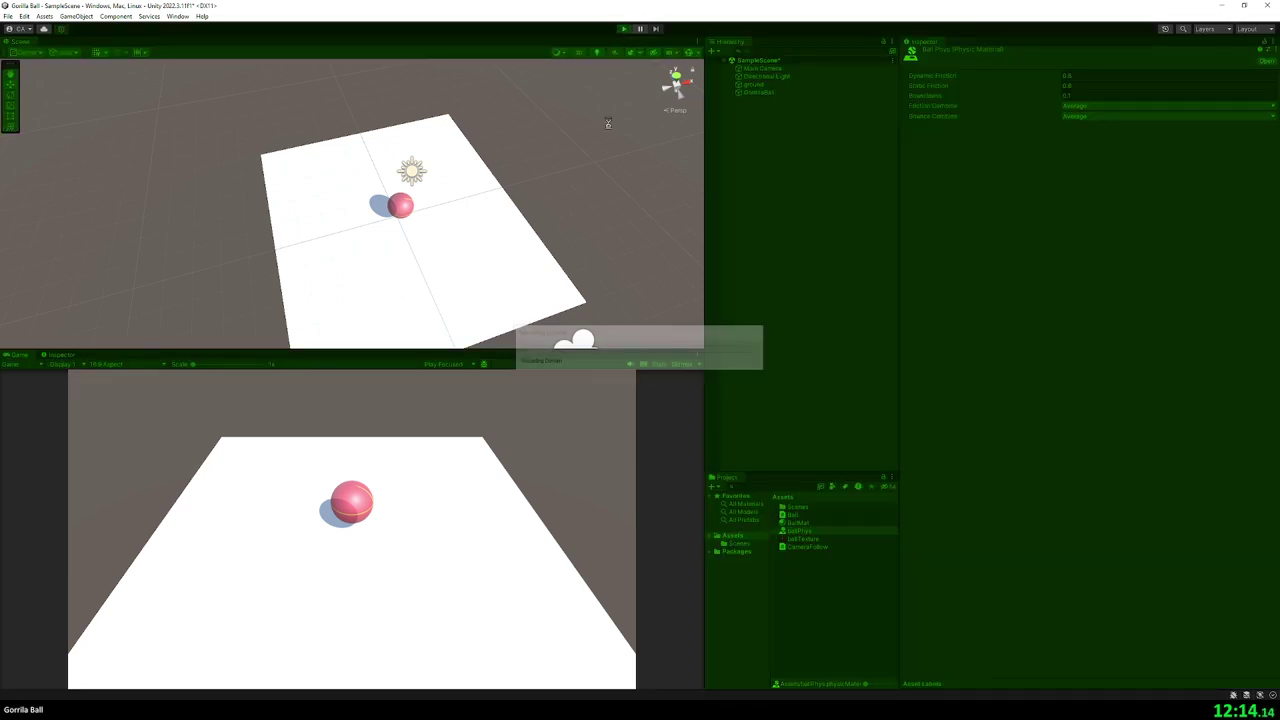
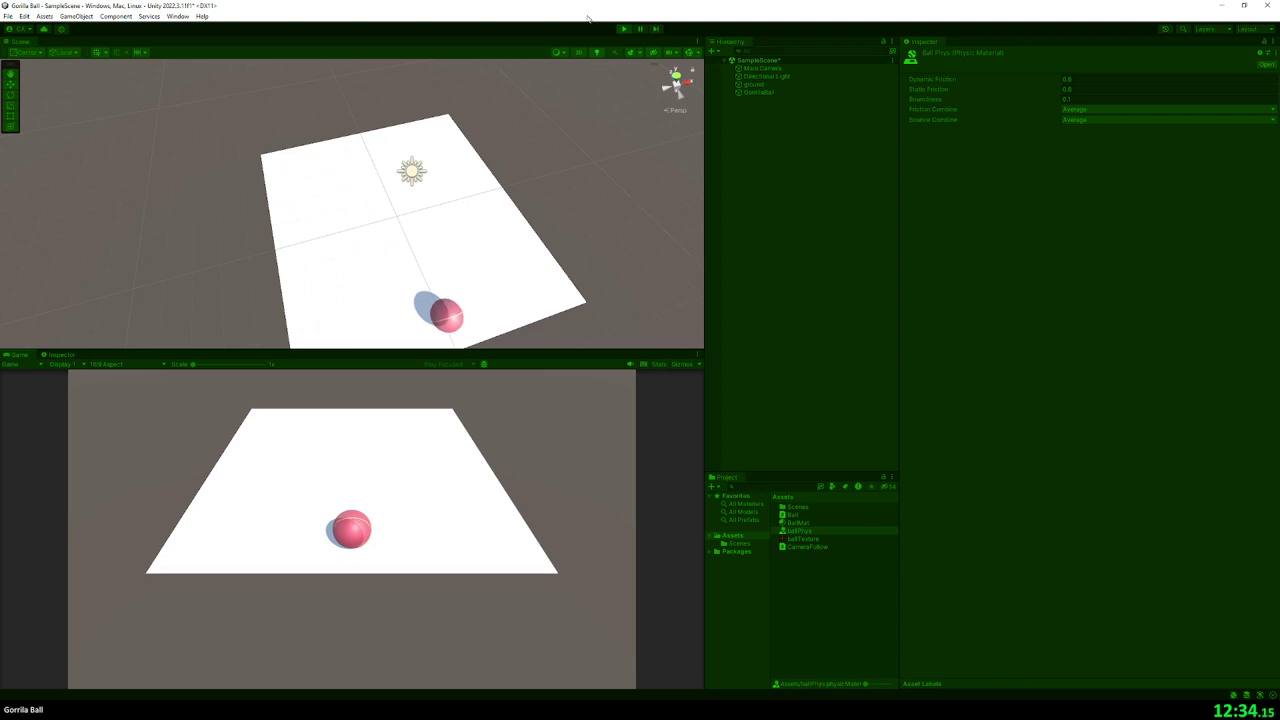
- Exit Play mode, check GorillaBall's Rigidbody layer overrides and constraints, then clear the selection
click(623, 29)
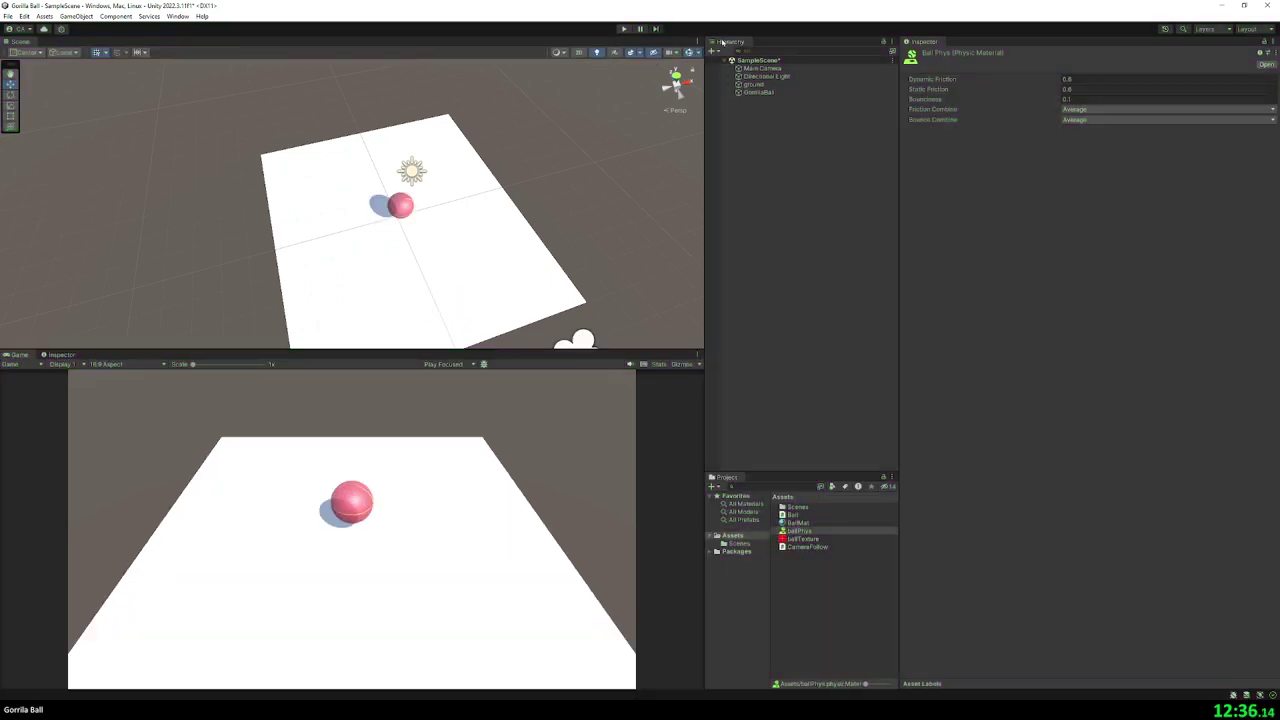
click(758, 92)
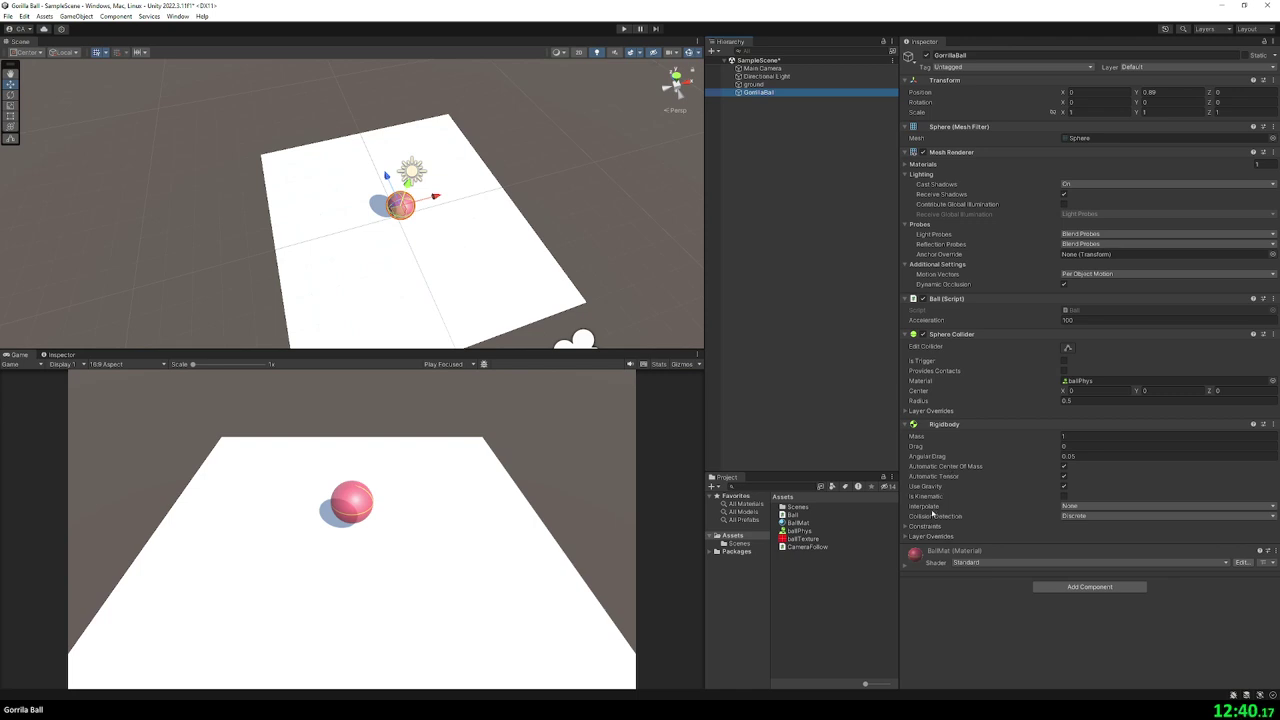
click(904, 537)
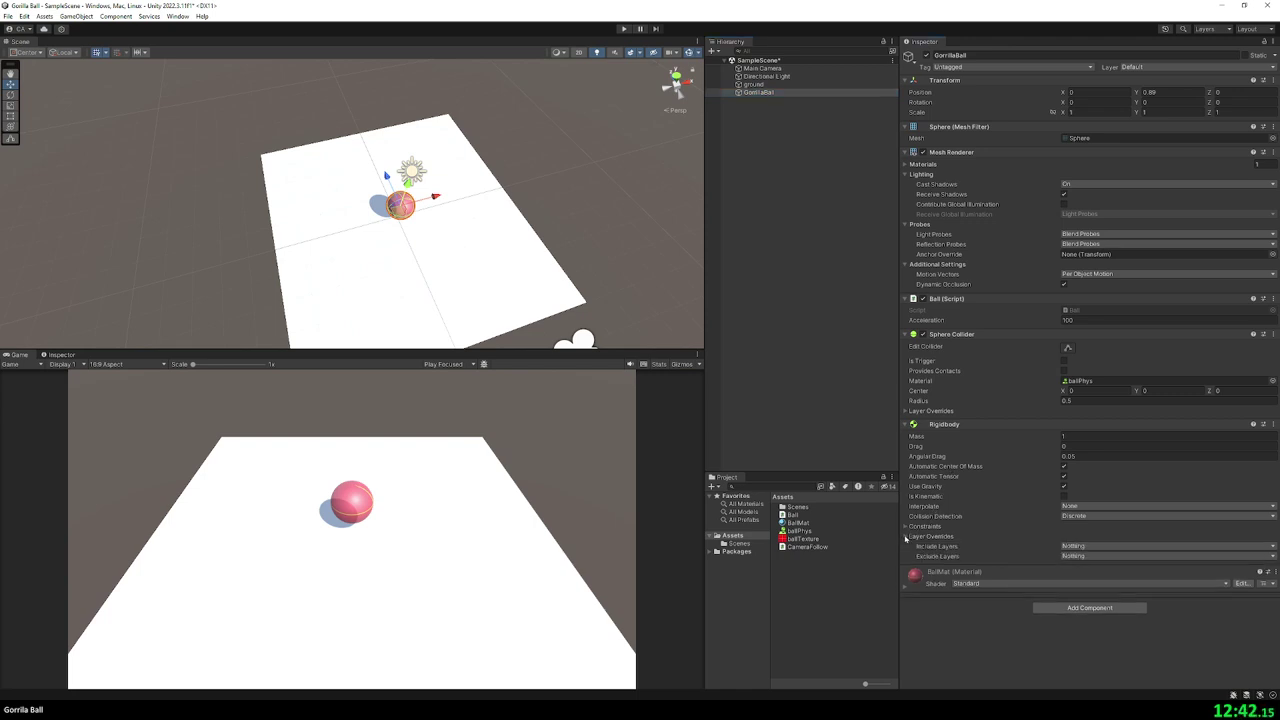
click(904, 537)
click(906, 527)
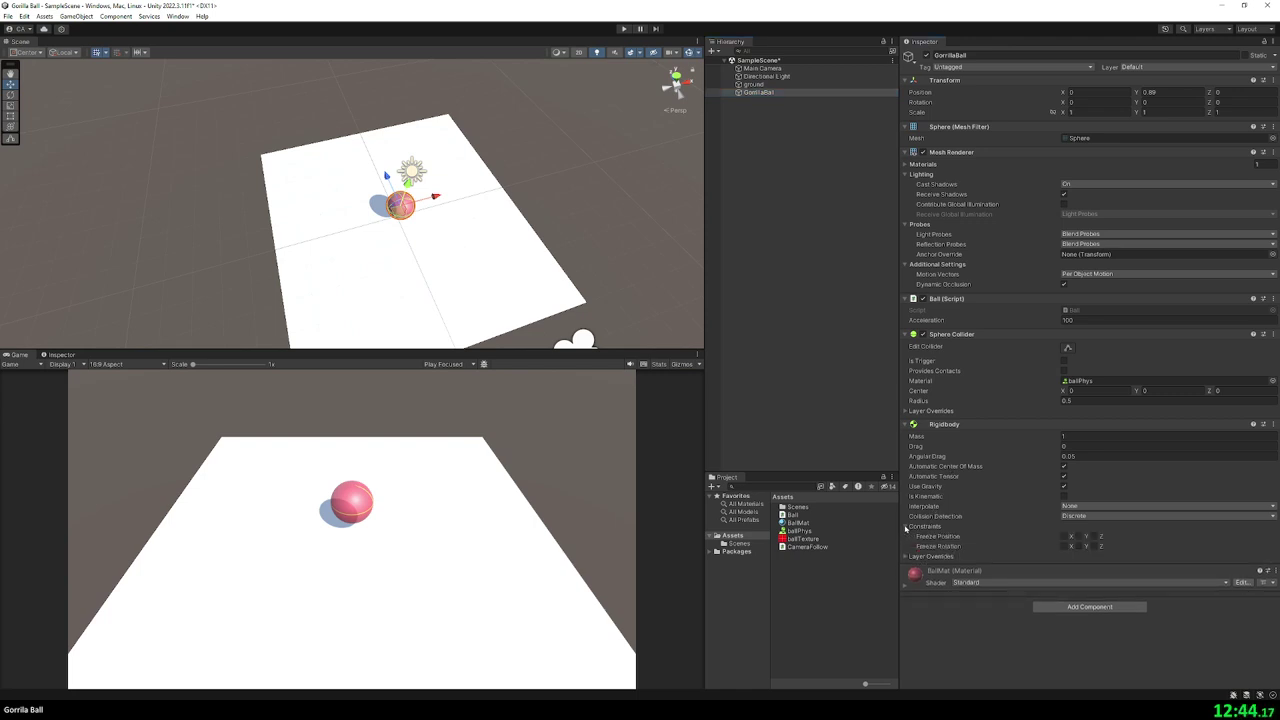
click(906, 527)
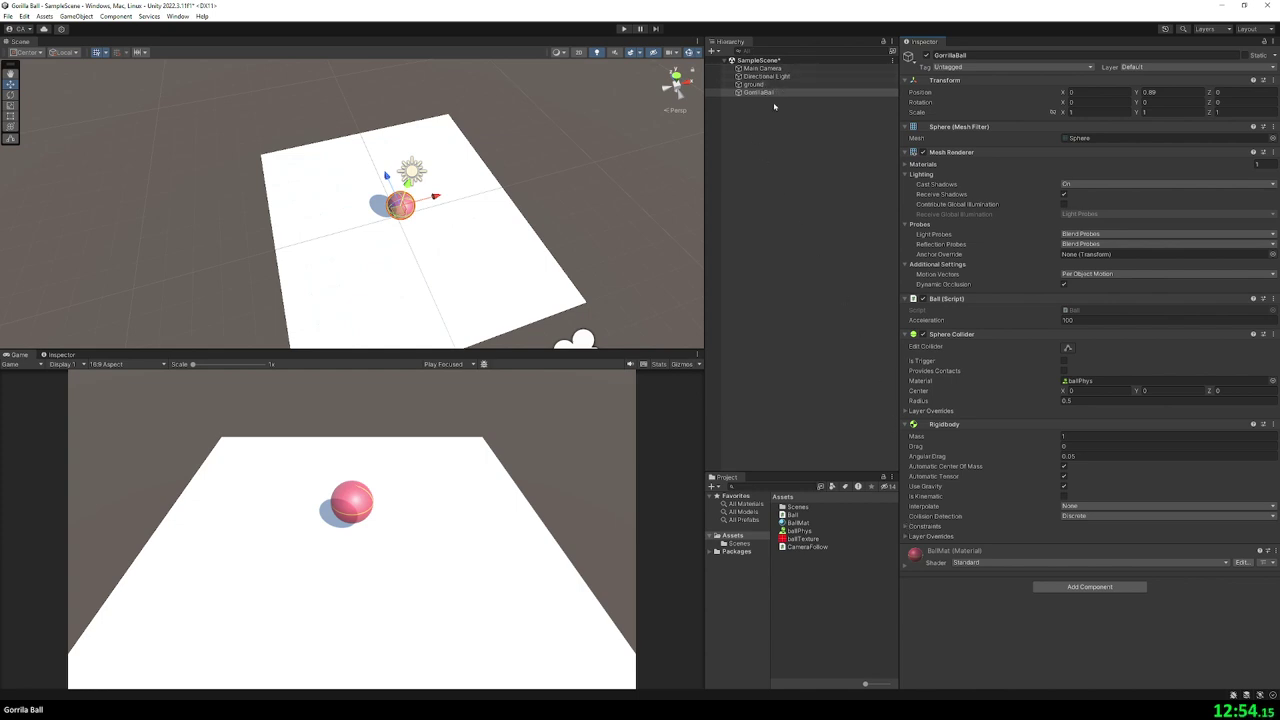
click(753, 84)
click(757, 149)
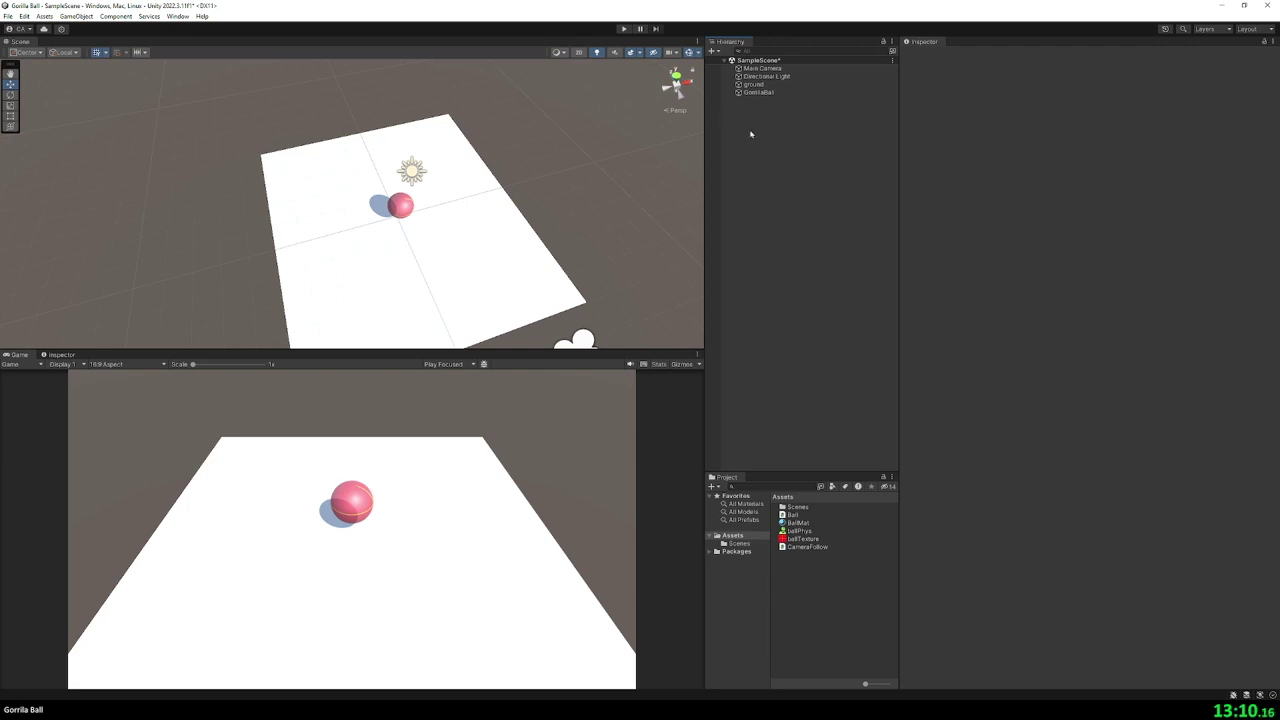
- Add a 3D cylinder to the scene and name it Goal
right_click(756, 145)
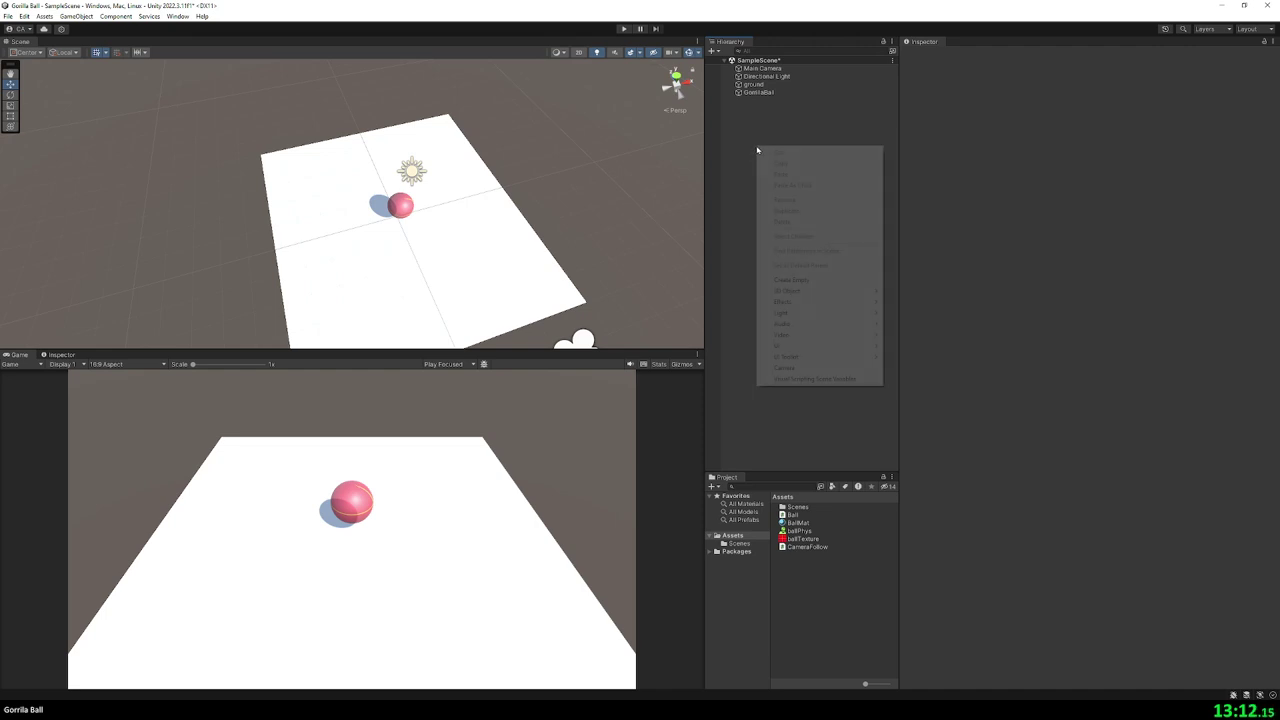
mouse_move(815, 294)
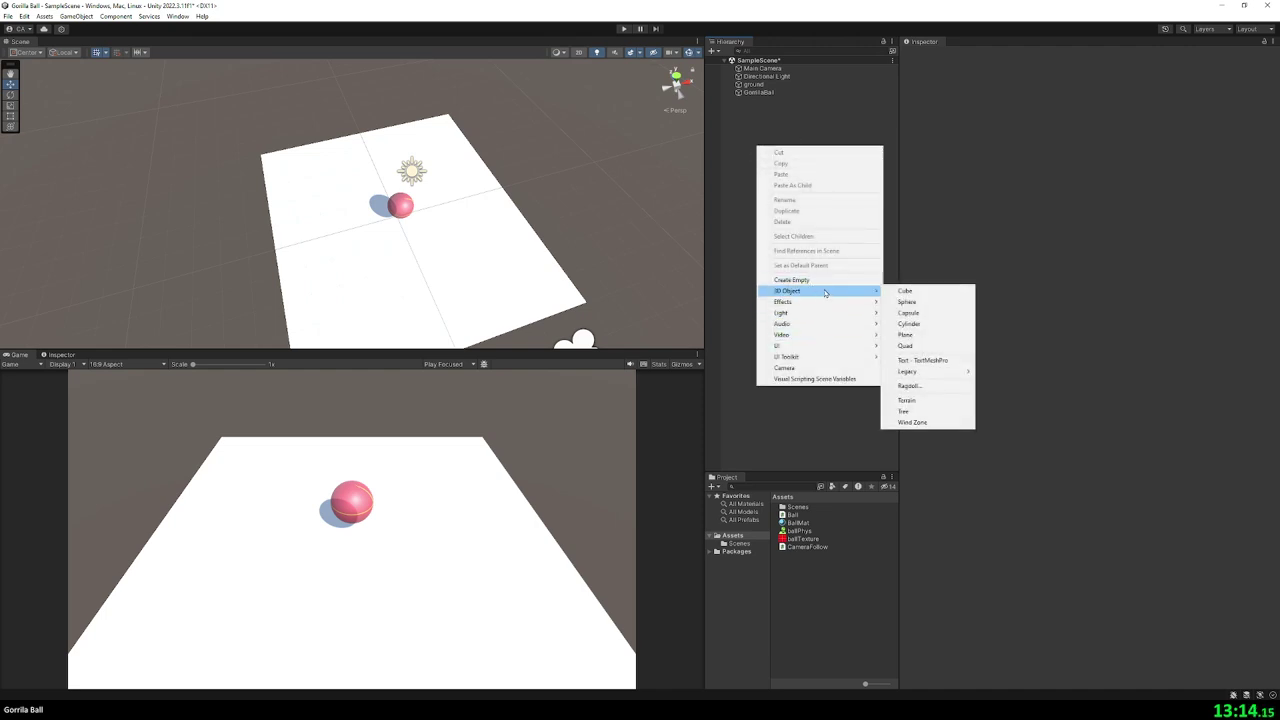
click(923, 326)
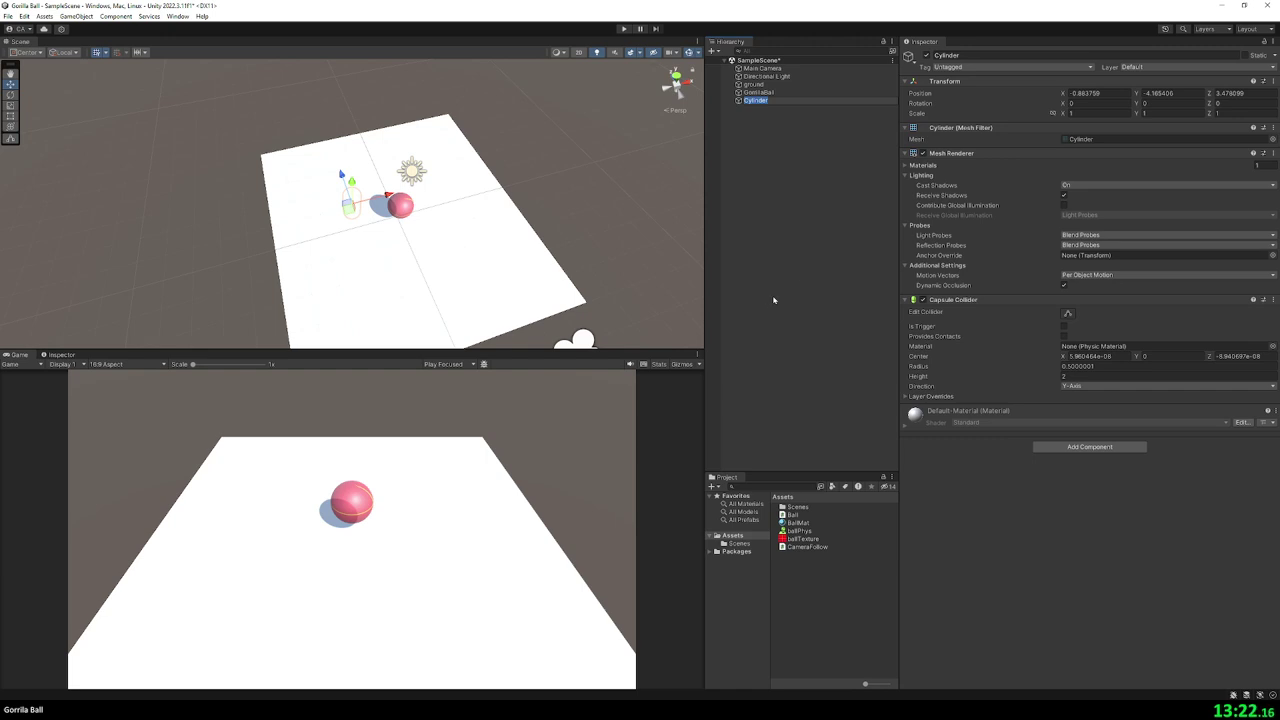
text(Goal)
key(Return)
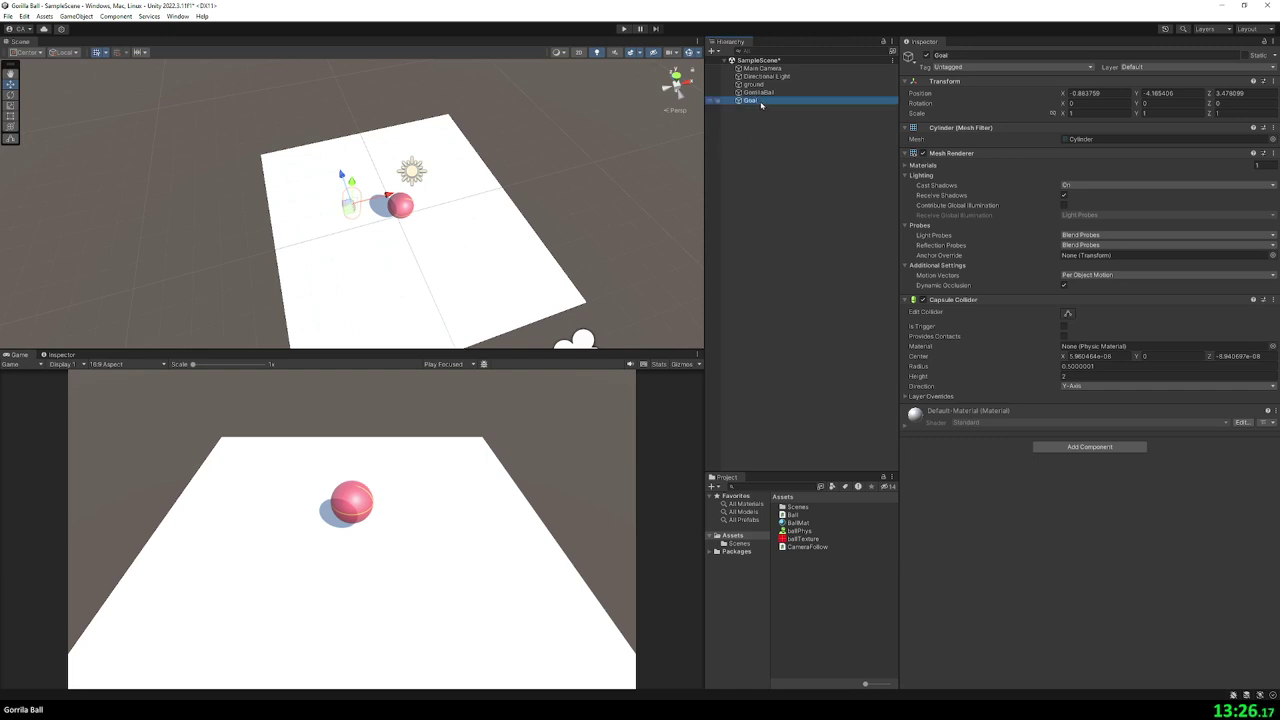
- Delete the Goal cylinder, then undo the deletion and frame it in the scene view
key(Delete)
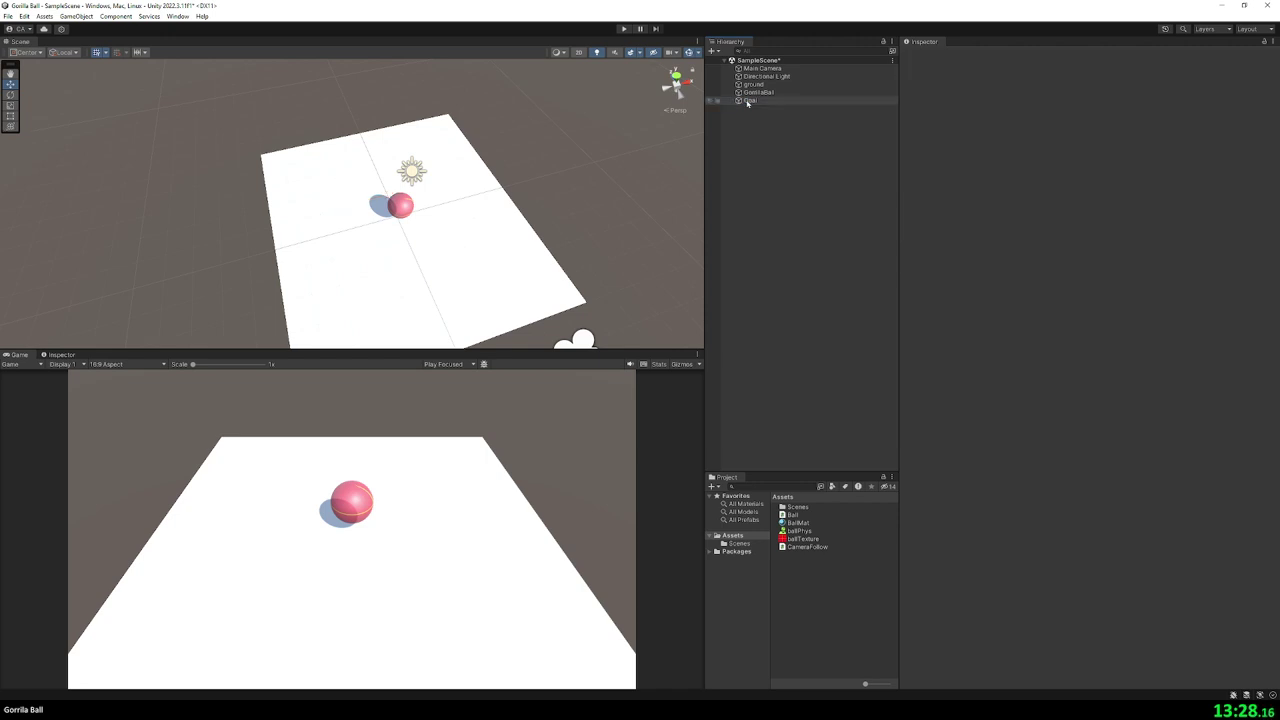
right_click(761, 137)
click(741, 129)
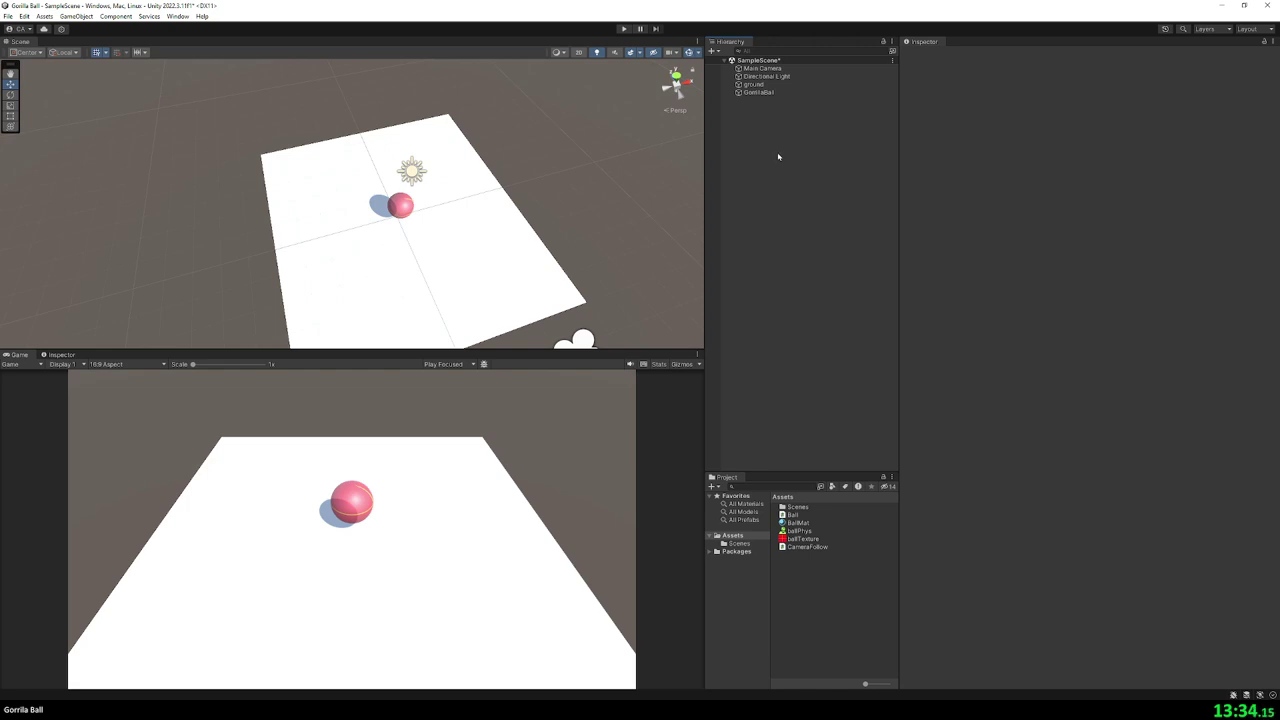
key(ctrl+z)
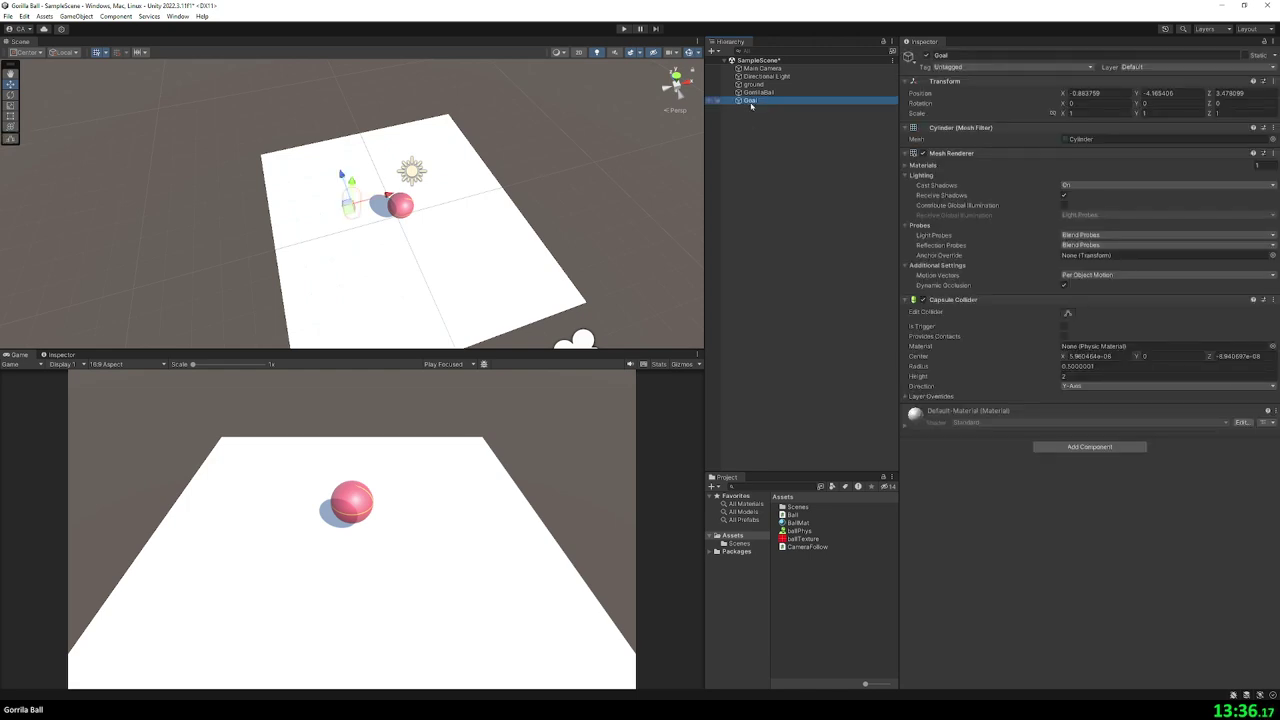
double_click(753, 102)
- Rename the Goal cylinder to Coin
right_click(753, 102)
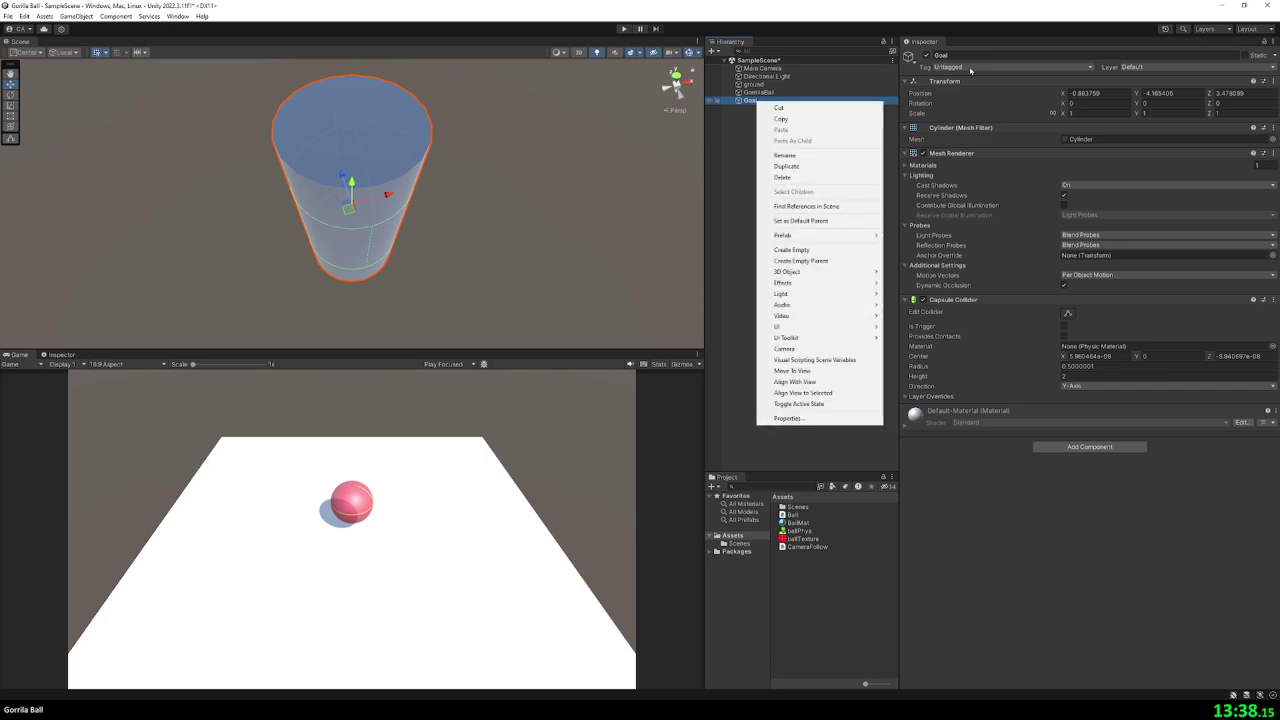
click(968, 55)
key(ctrl+a)
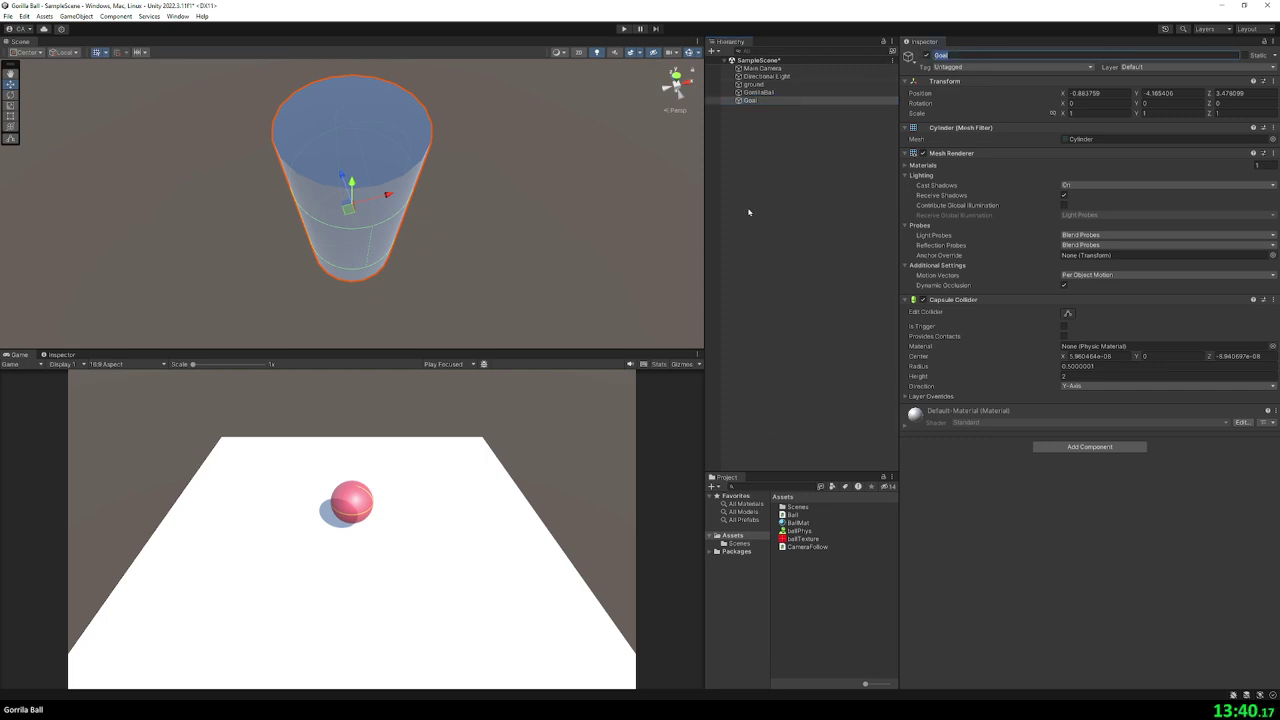
key(shift)
text(Coin)
- Delete the Coin and restore it with undo
click(750, 100)
key(Delete)
right_click(750, 111)
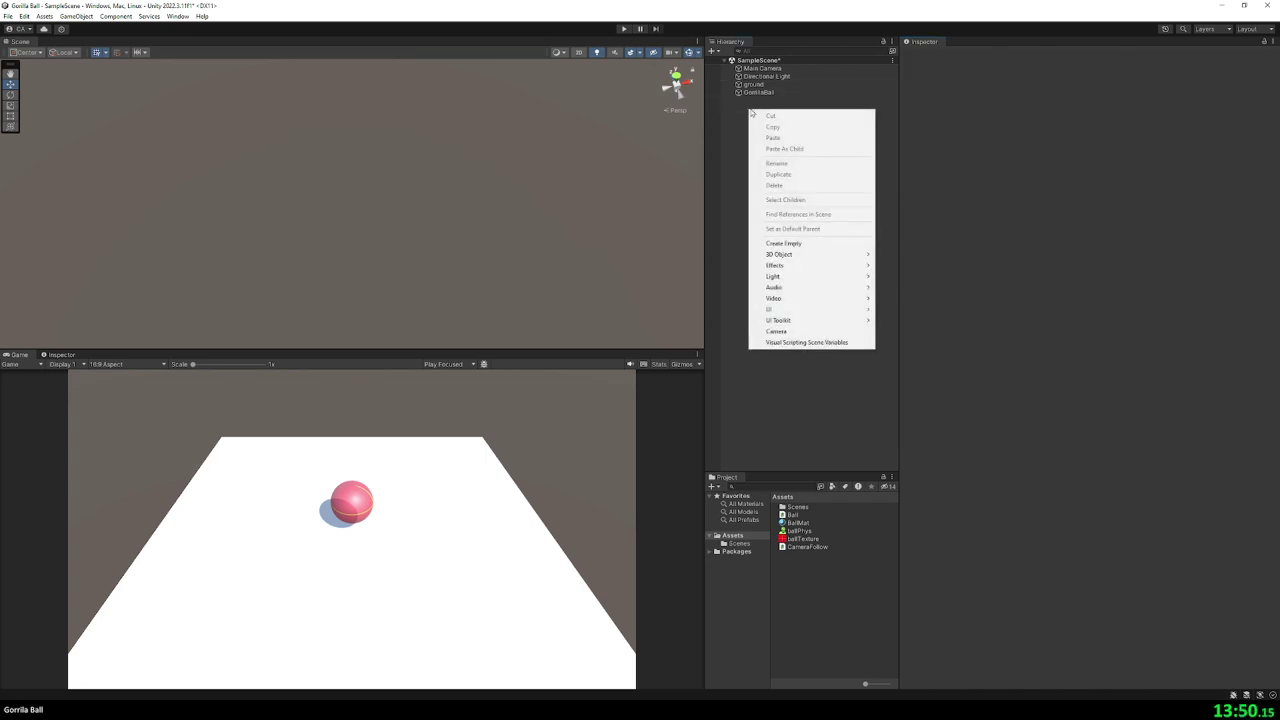
key(Escape)
key(ctrl+z)
scroll(421, 244, down, 10)
- Position the Coin at X 0, Y 4.2, Z 0
double_click(1085, 93)
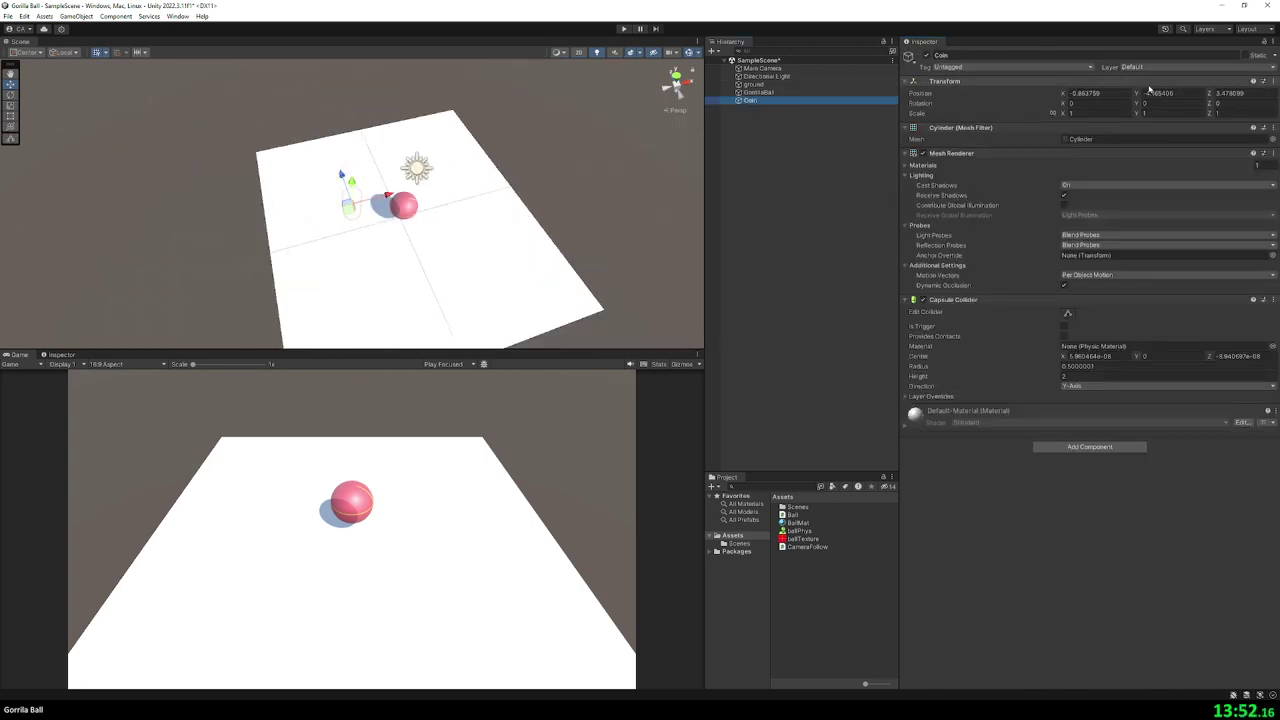
text(0)
key(Tab)
text(0)
key(Tab)
text(0)
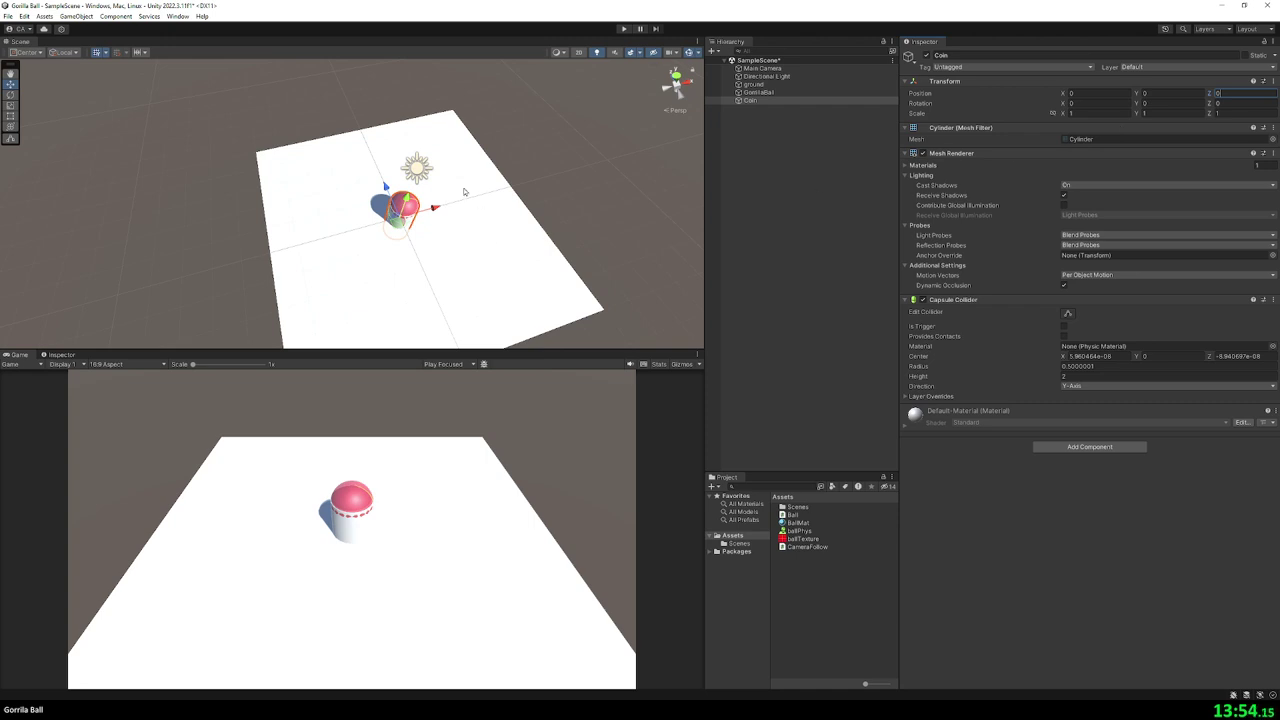
drag(407, 196, 438, 103)
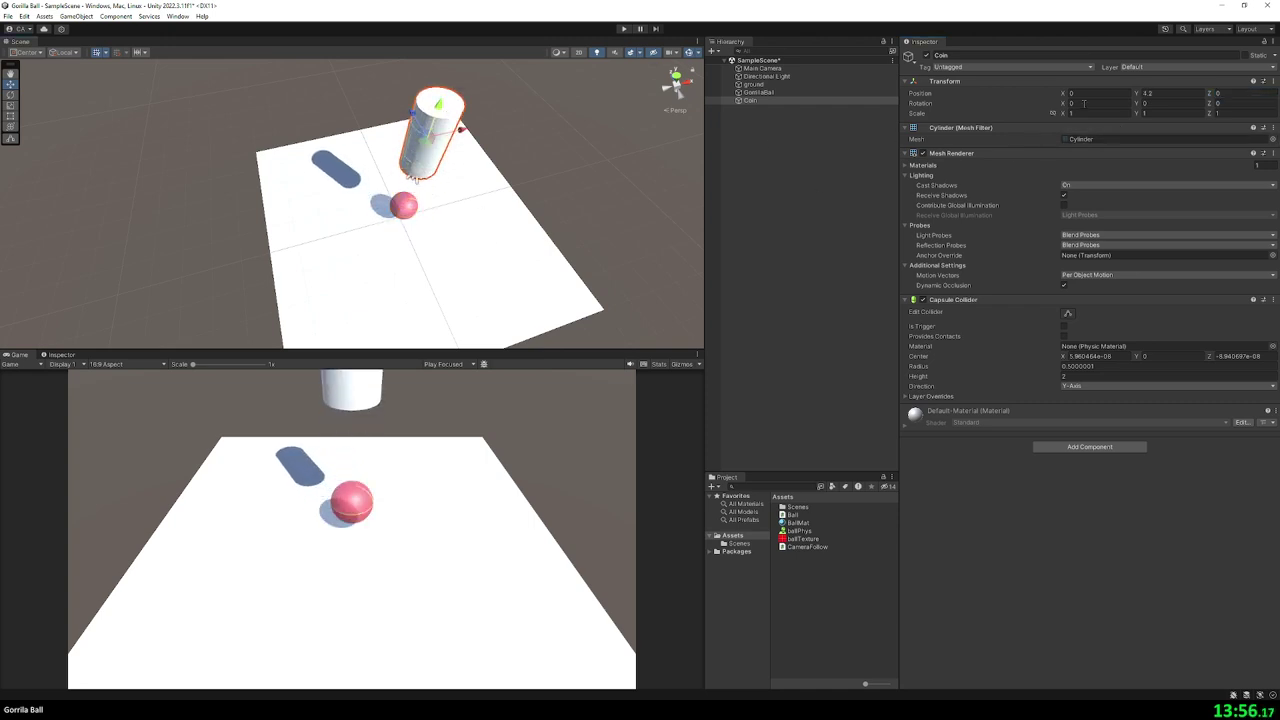
- Flatten the Coin to a Y scale of 0.05, then select the ground plane
click(1143, 113)
text(0.05)
key(Return)
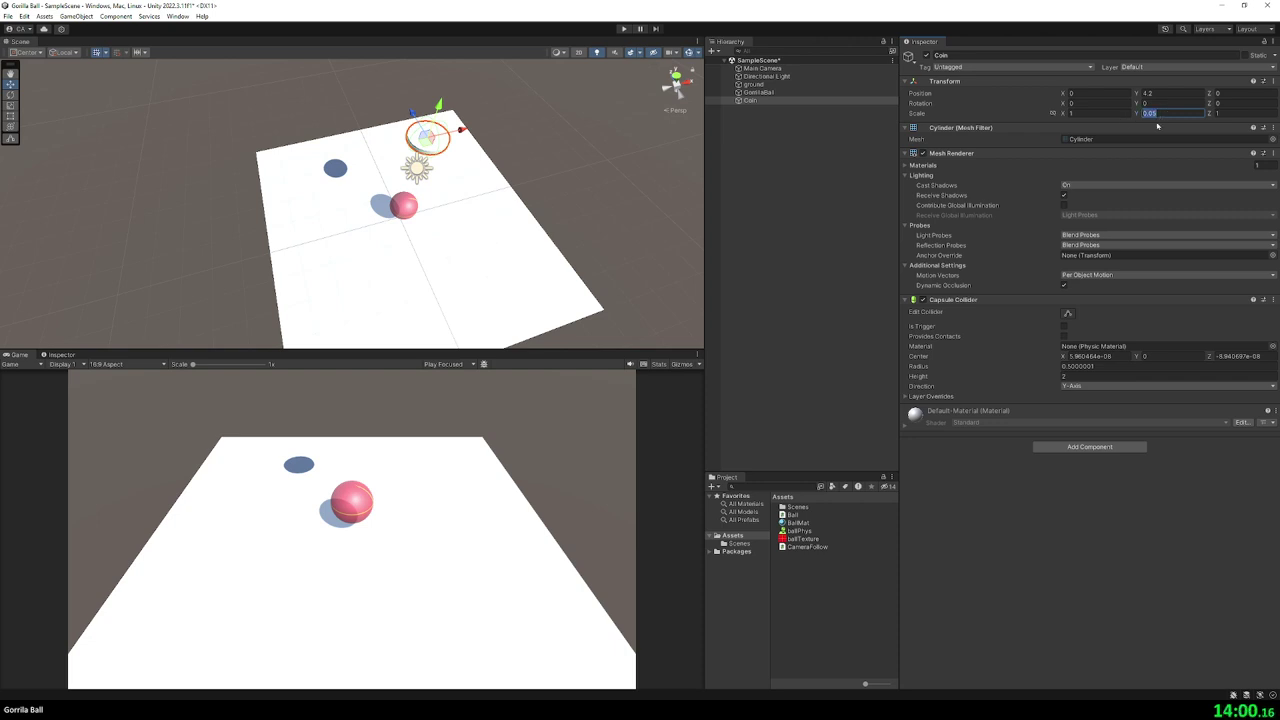
click(580, 120)
mouse_move(580, 120)
alt+mouse_down()
mouse_move(525, 168)
mouse_move(543, 134)
mouse_move(471, 243)
alt+mouse_up()
click(474, 245)
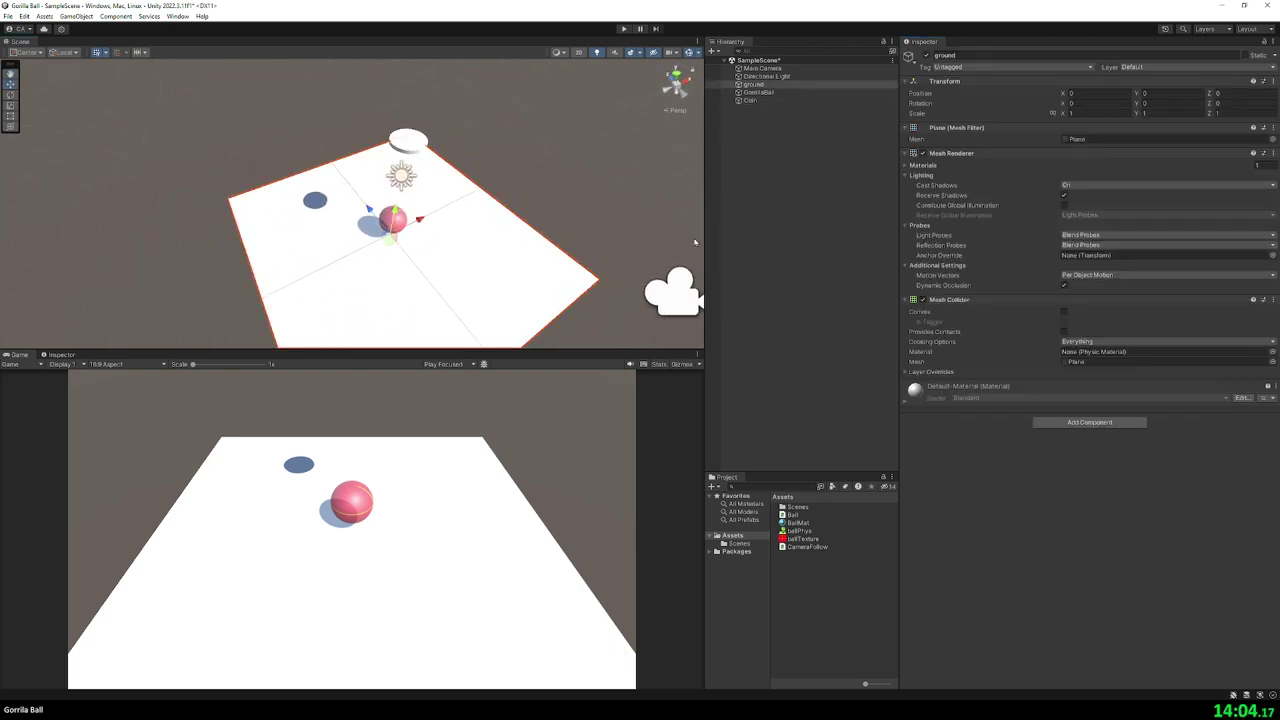
- Create a new material asset named floorMat
right_click(785, 582)
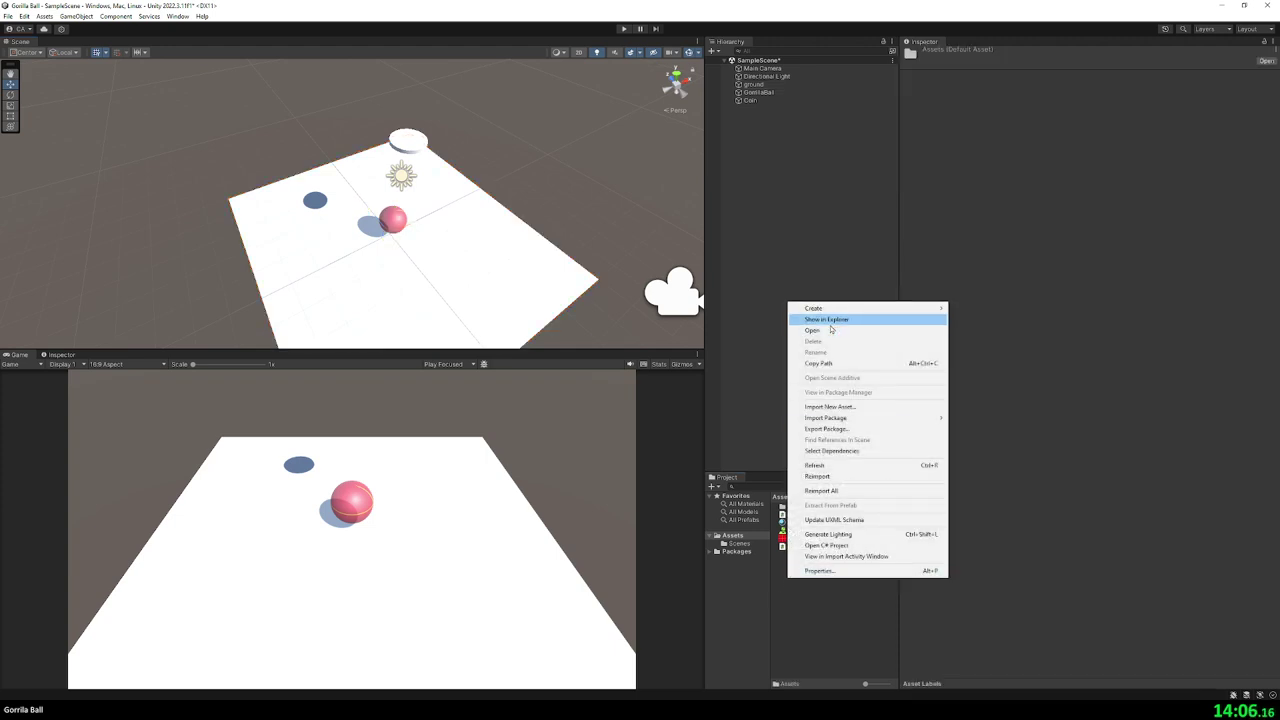
mouse_move(850, 308)
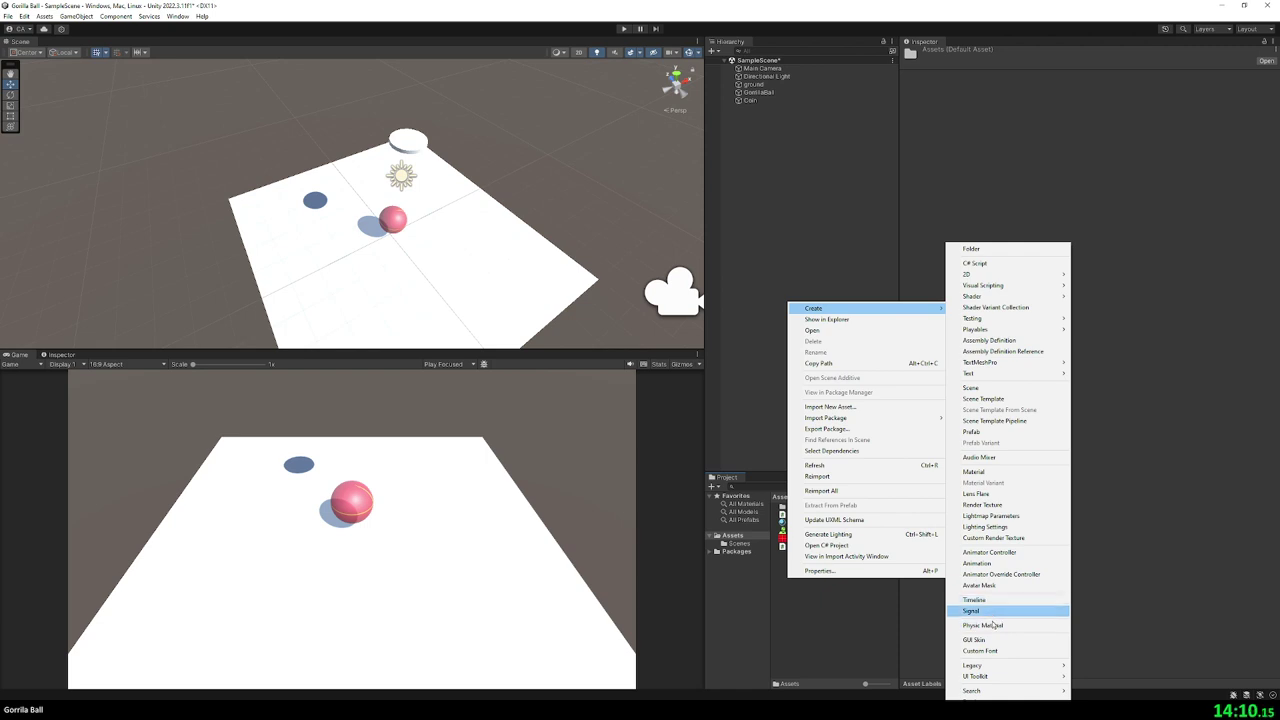
click(993, 472)
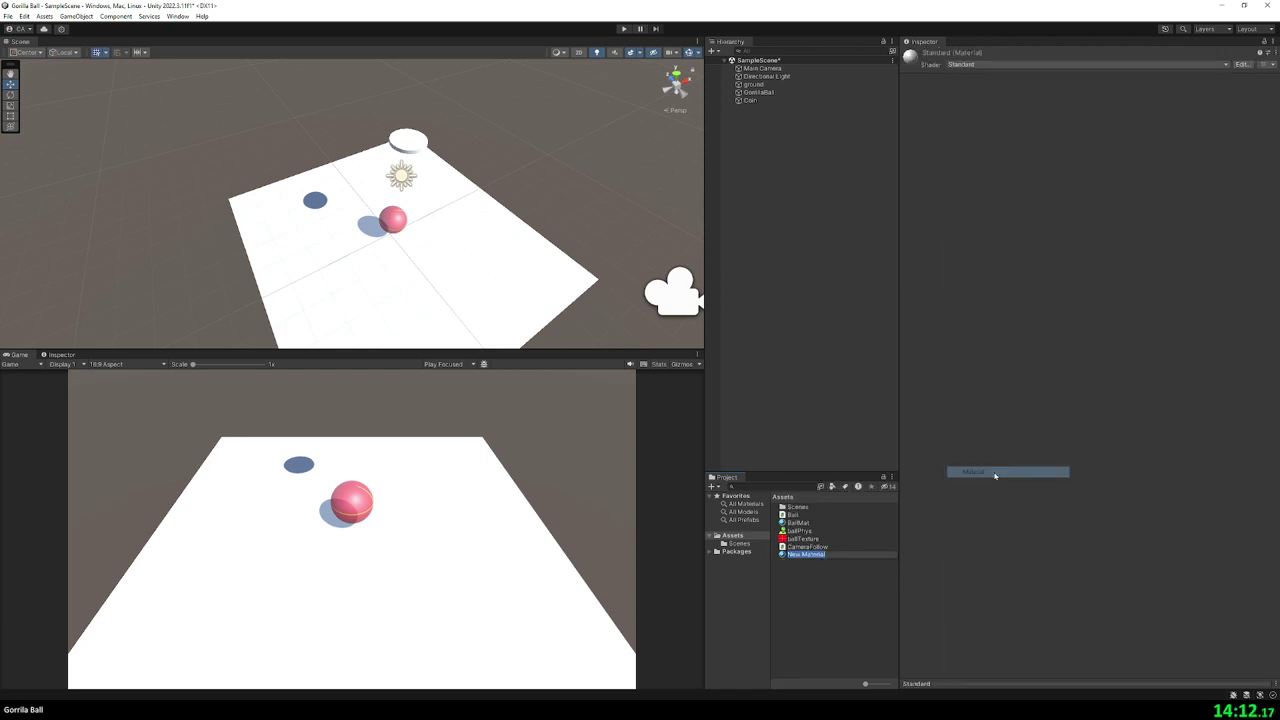
key(BackSpace)
text(floorMat)
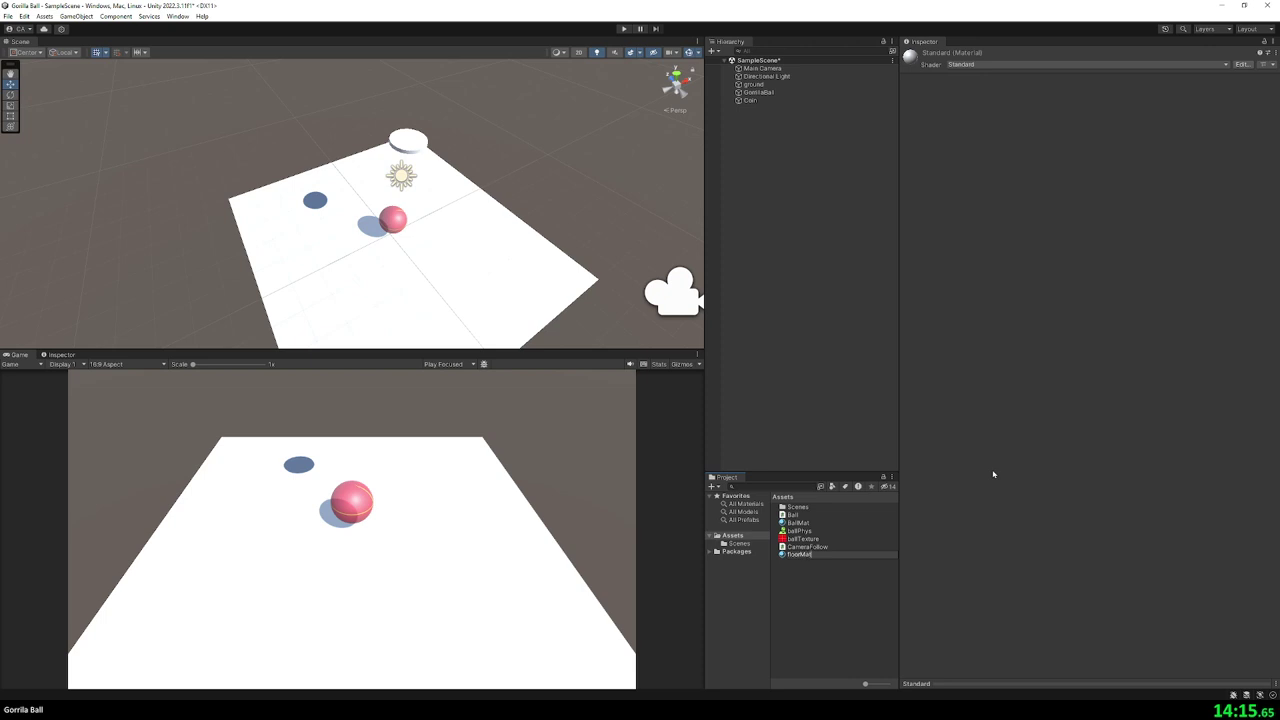
key(Return)
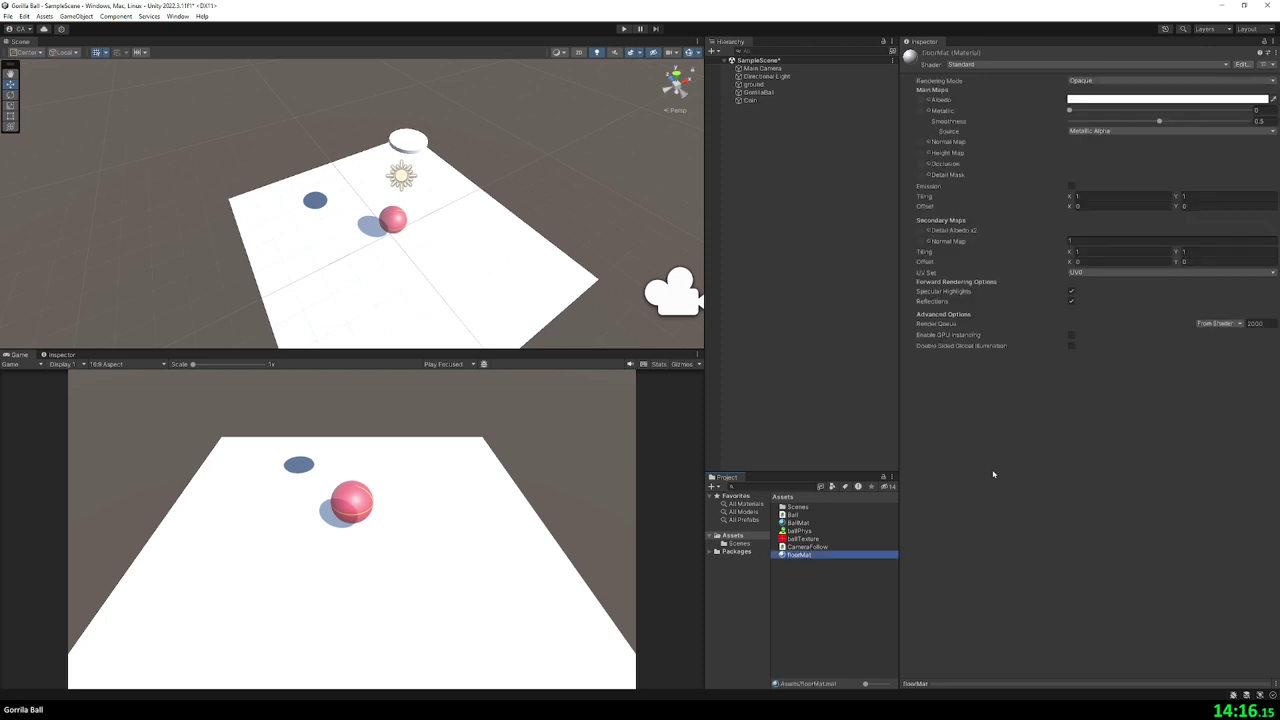
- Apply floorMat to the ground and make its base colour green
click(753, 84)
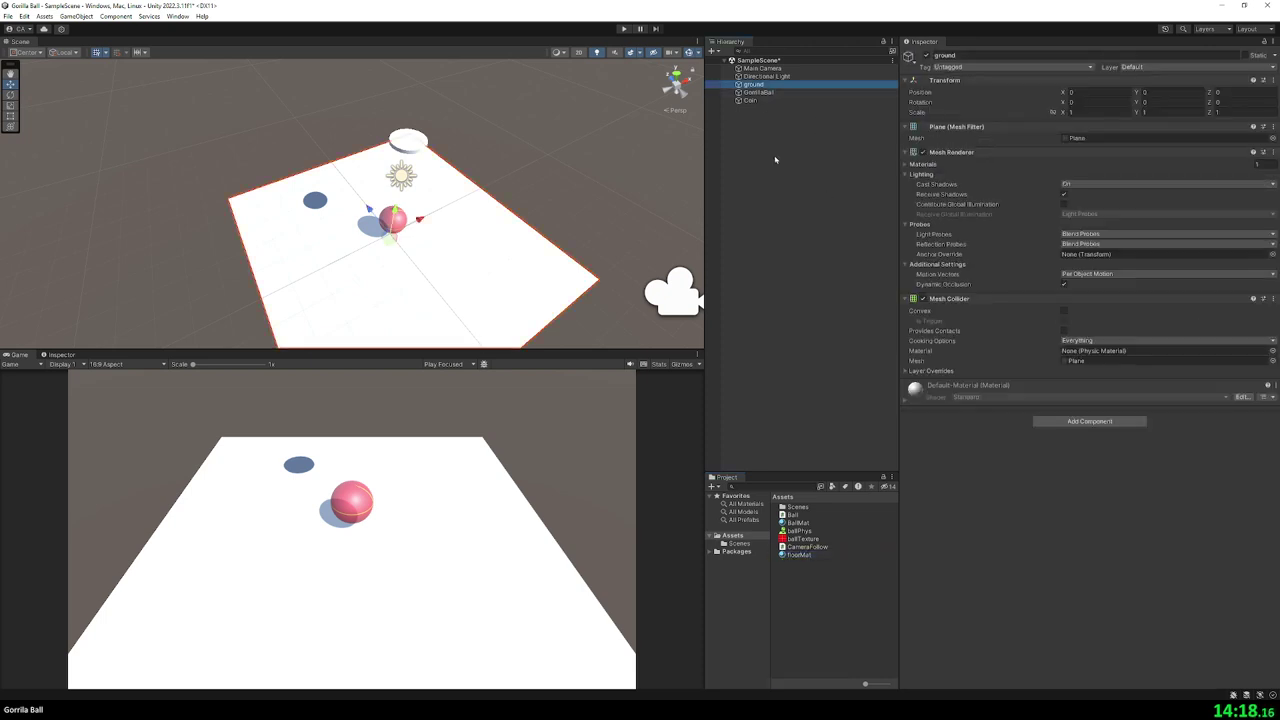
drag(815, 549, 929, 415)
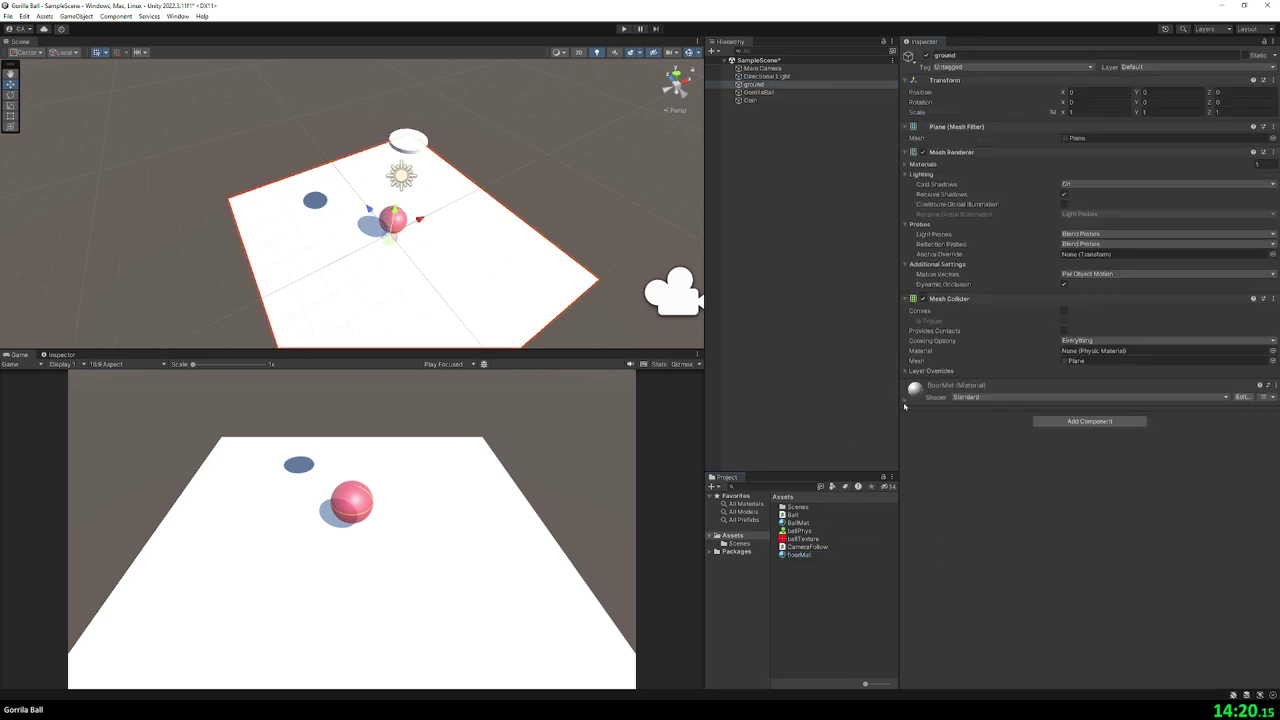
click(1068, 433)
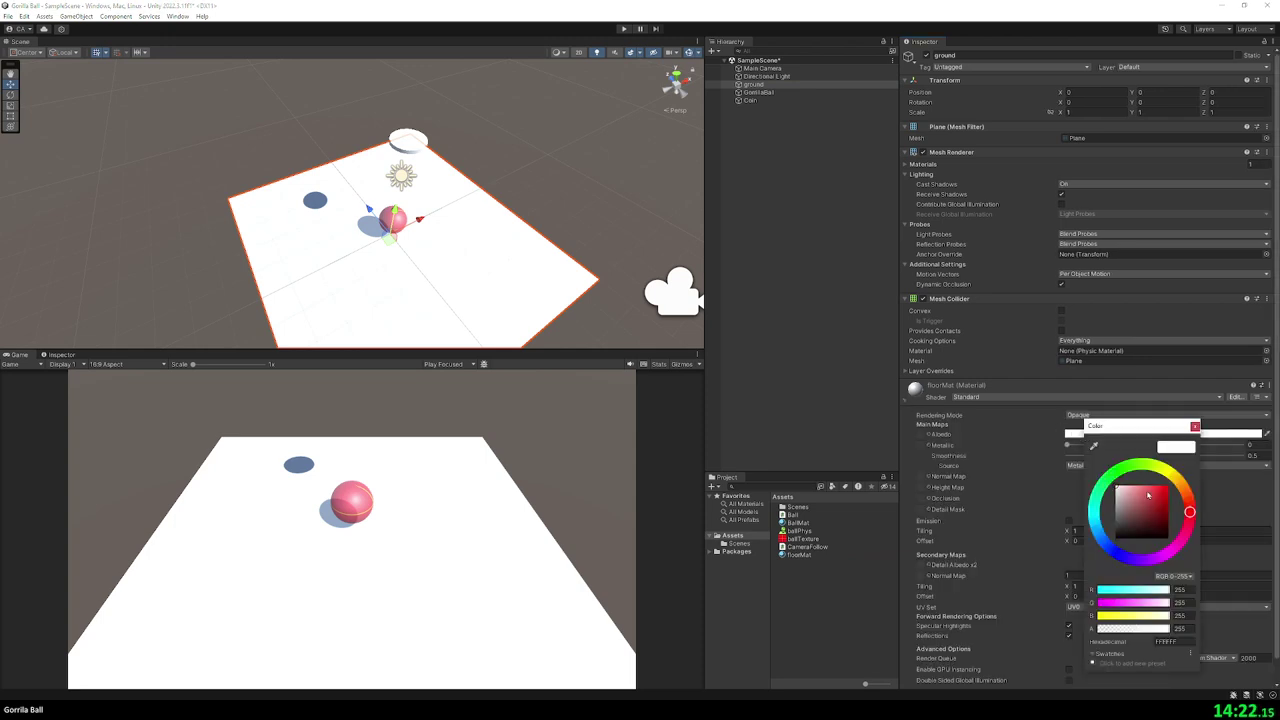
click(1133, 468)
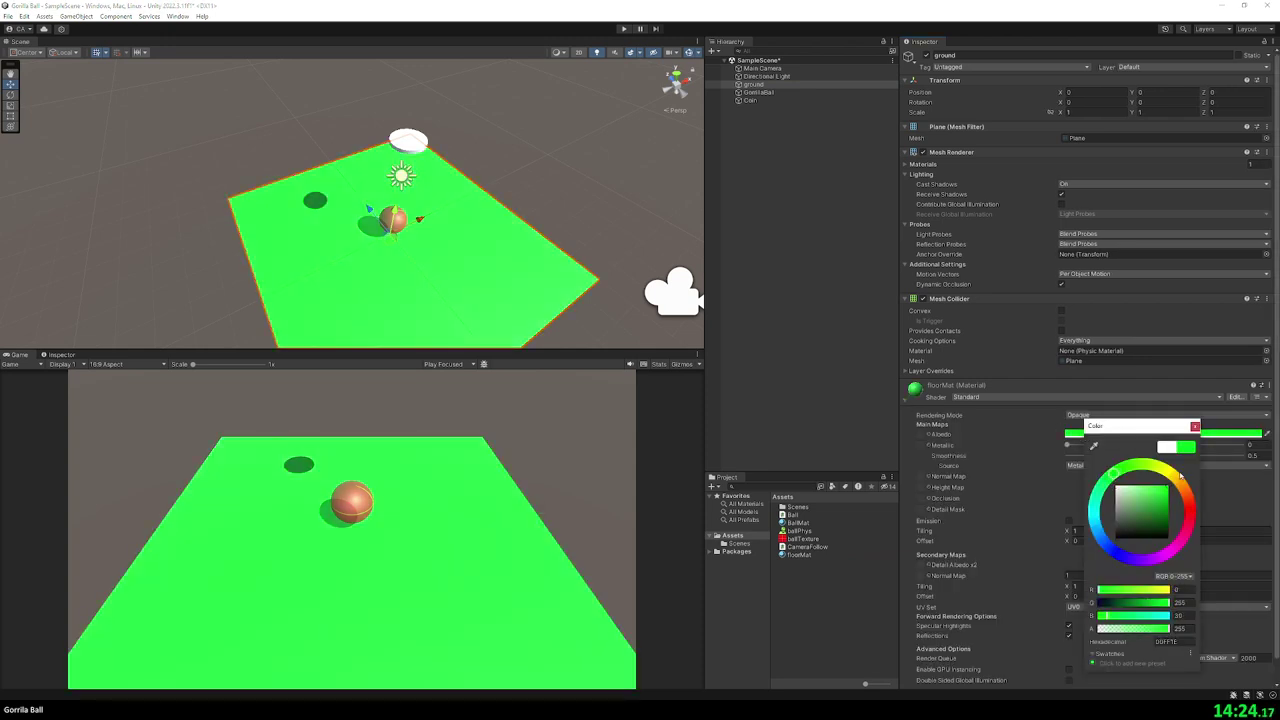
drag(1168, 488, 1181, 521)
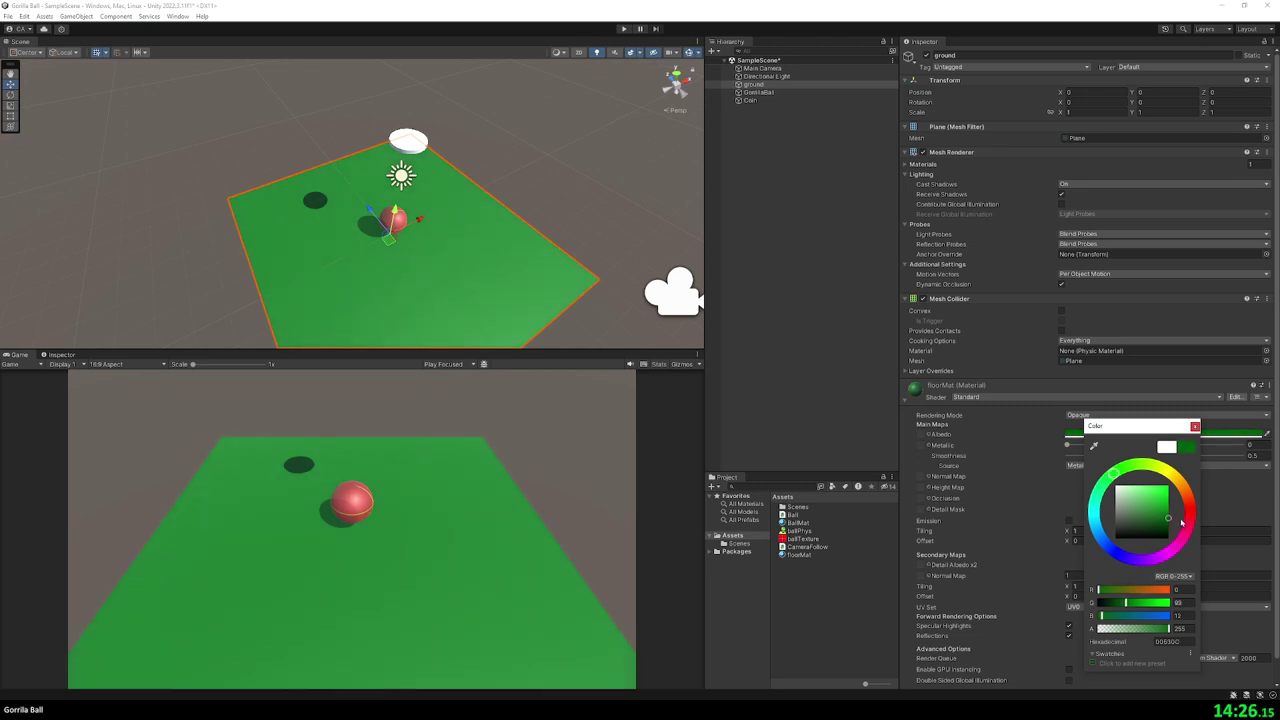
click(1195, 426)
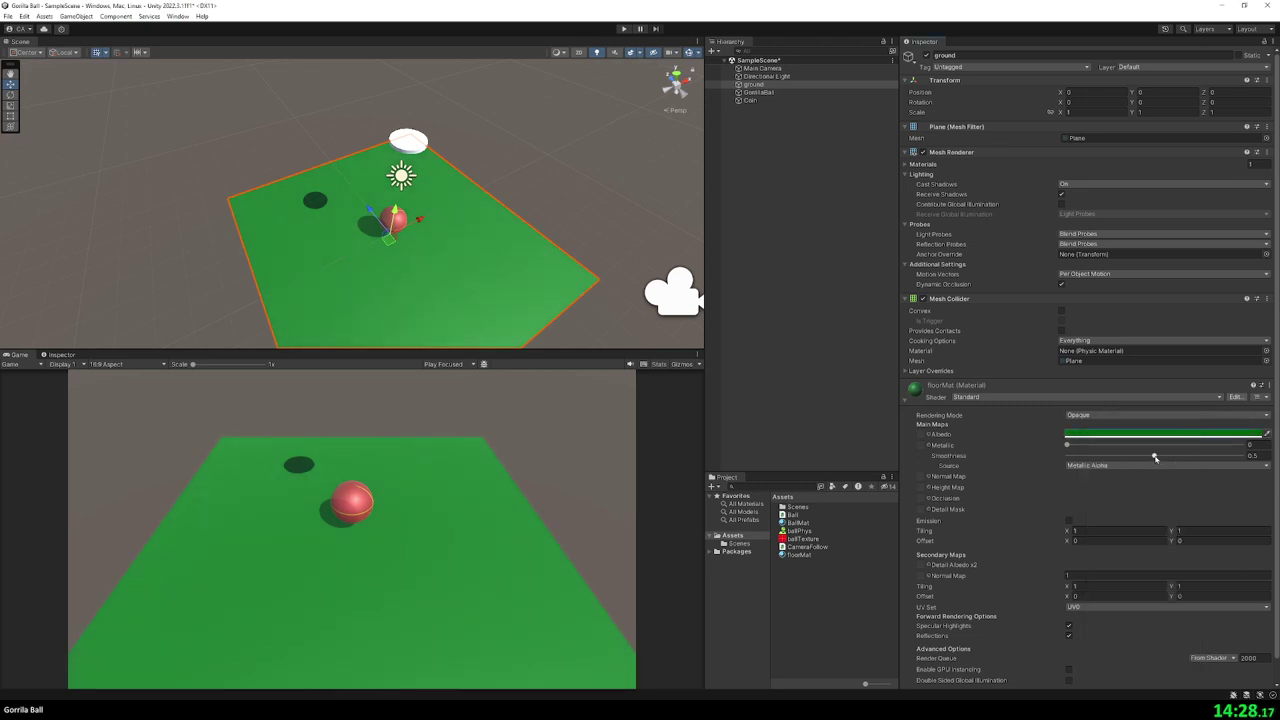
- Set floorMat's smoothness to 0 with Albedo Alpha as the smoothness source
mouse_move(1155, 458)
mouse_down()
mouse_move(1206, 460)
mouse_move(1010, 455)
mouse_up()
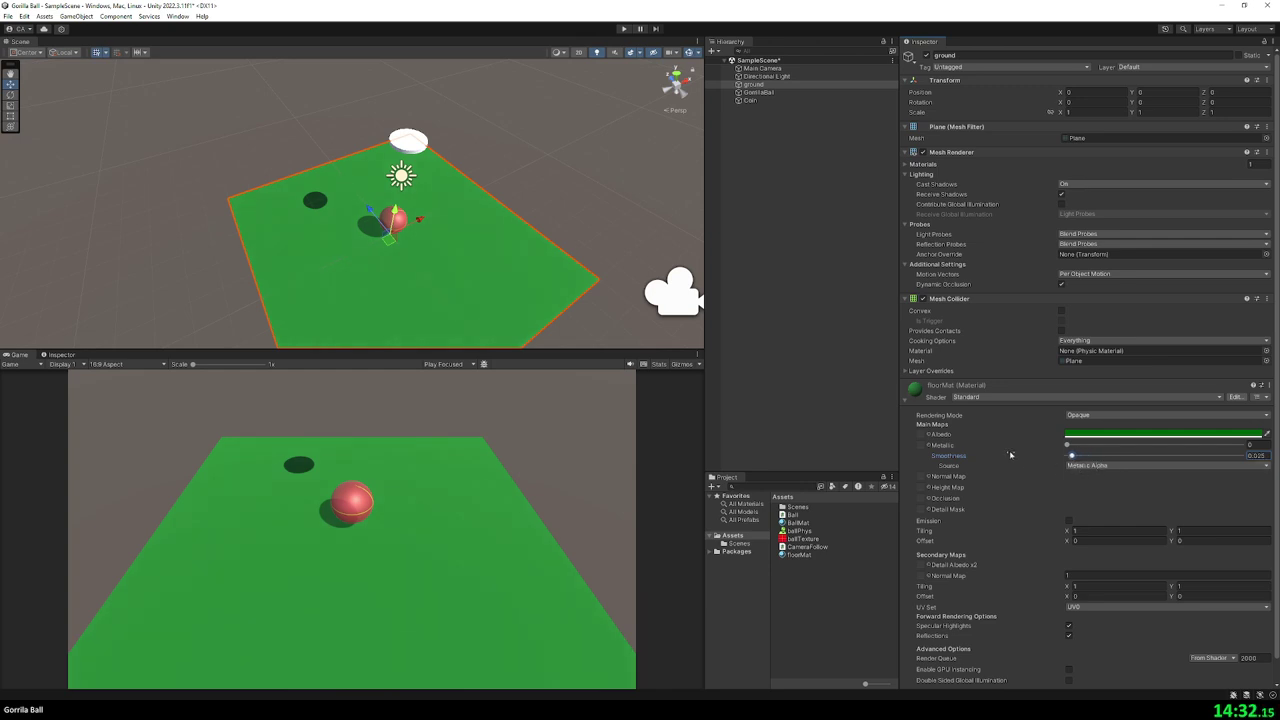
drag(1084, 463, 1052, 460)
click(1090, 466)
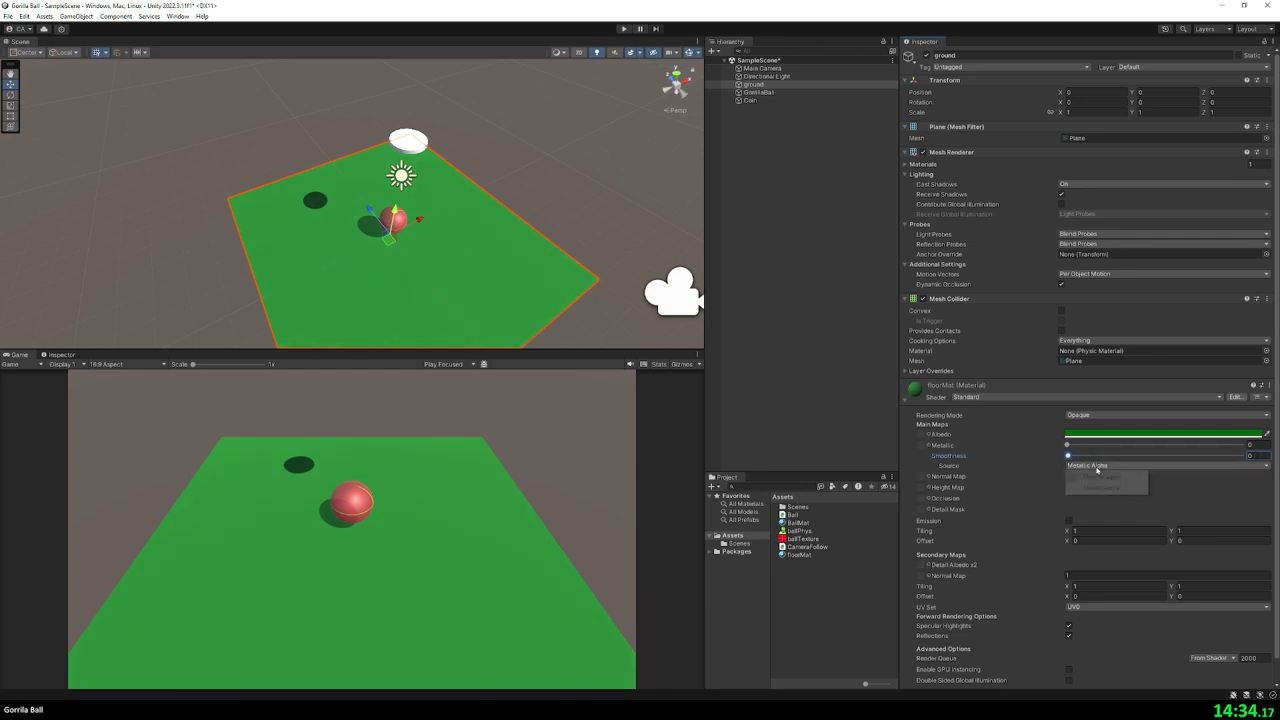
click(1097, 486)
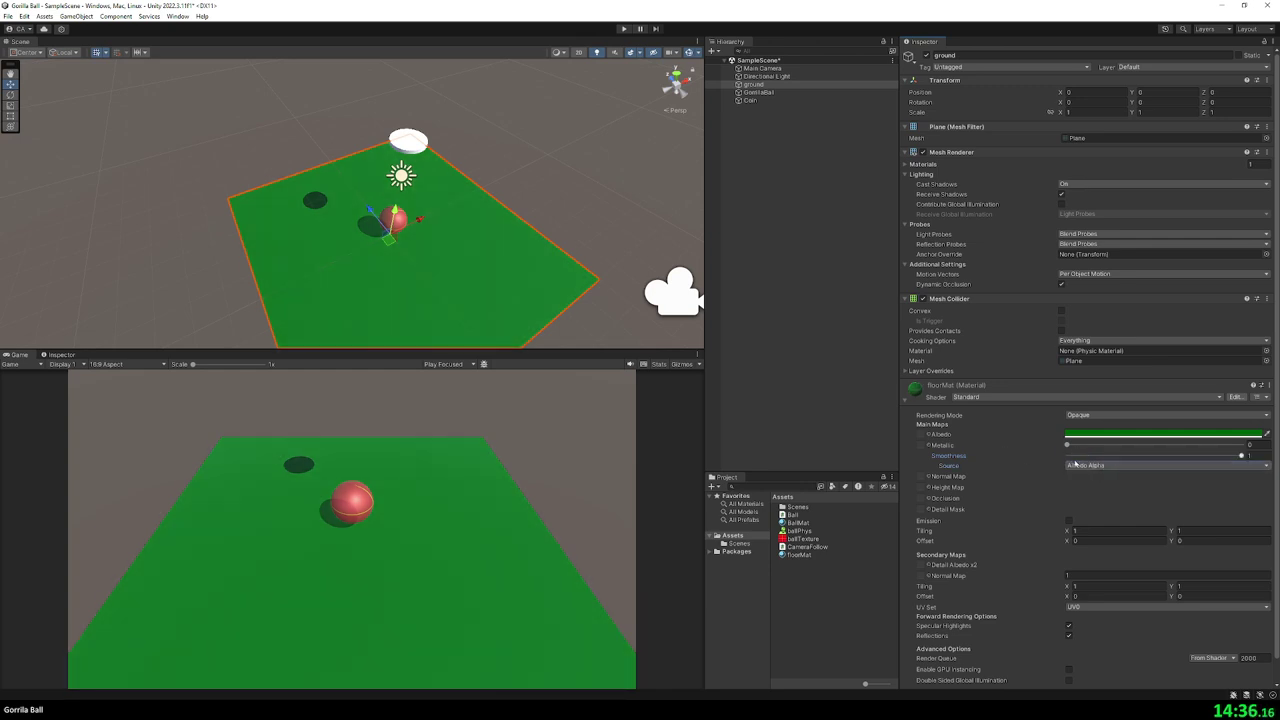
drag(1164, 455, 1016, 462)
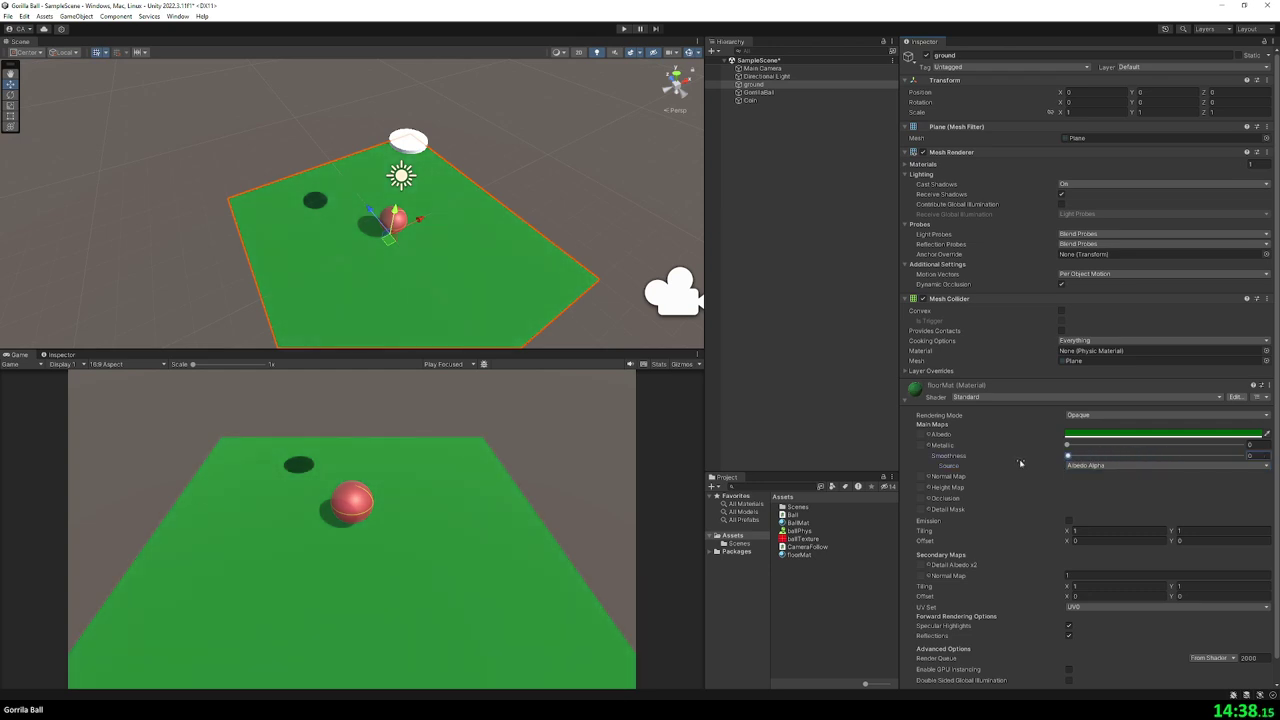
click(750, 233)
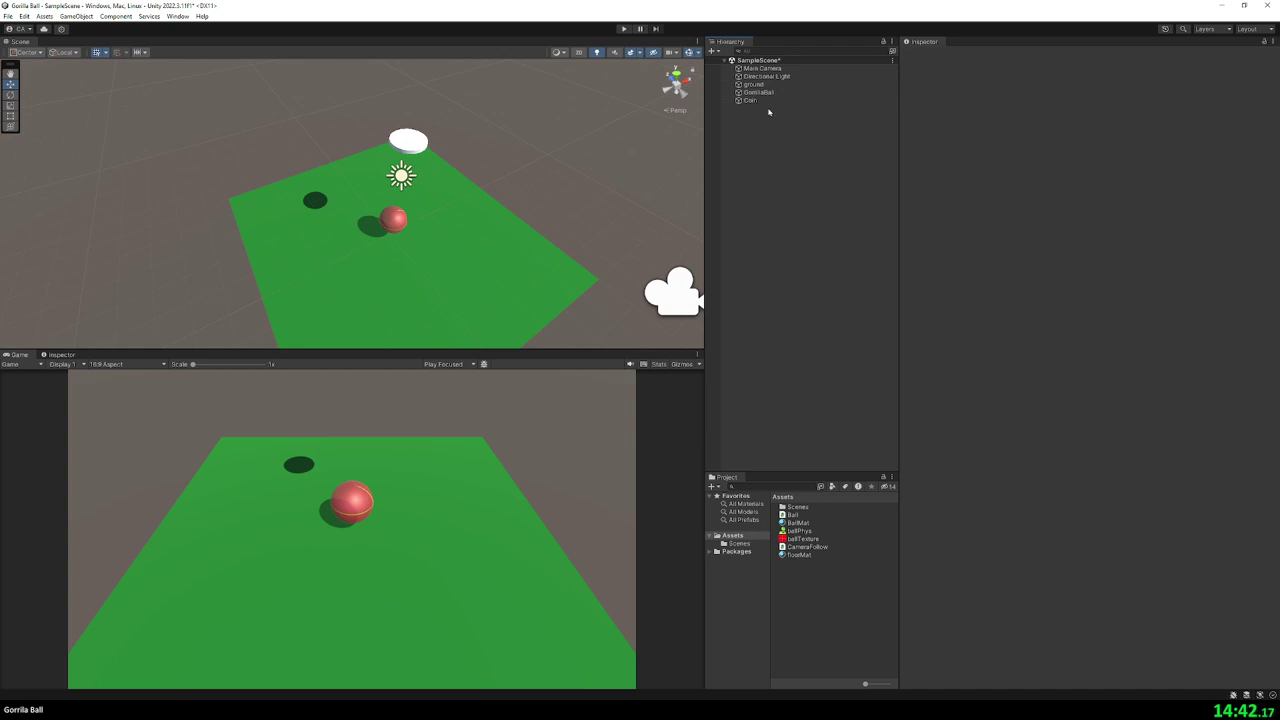
- Save GorillaBall and Coin as prefabs and set the Coin collider's centre X and Z to 0
drag(758, 92, 871, 600)
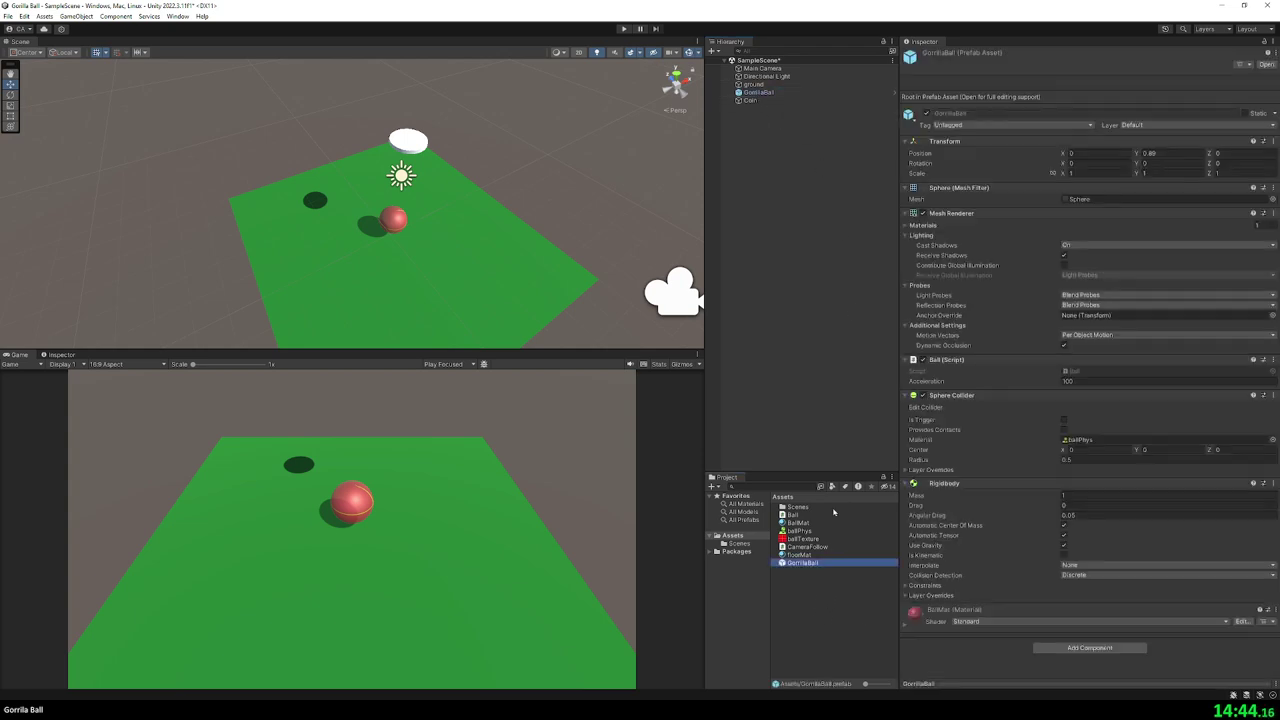
drag(750, 100, 823, 604)
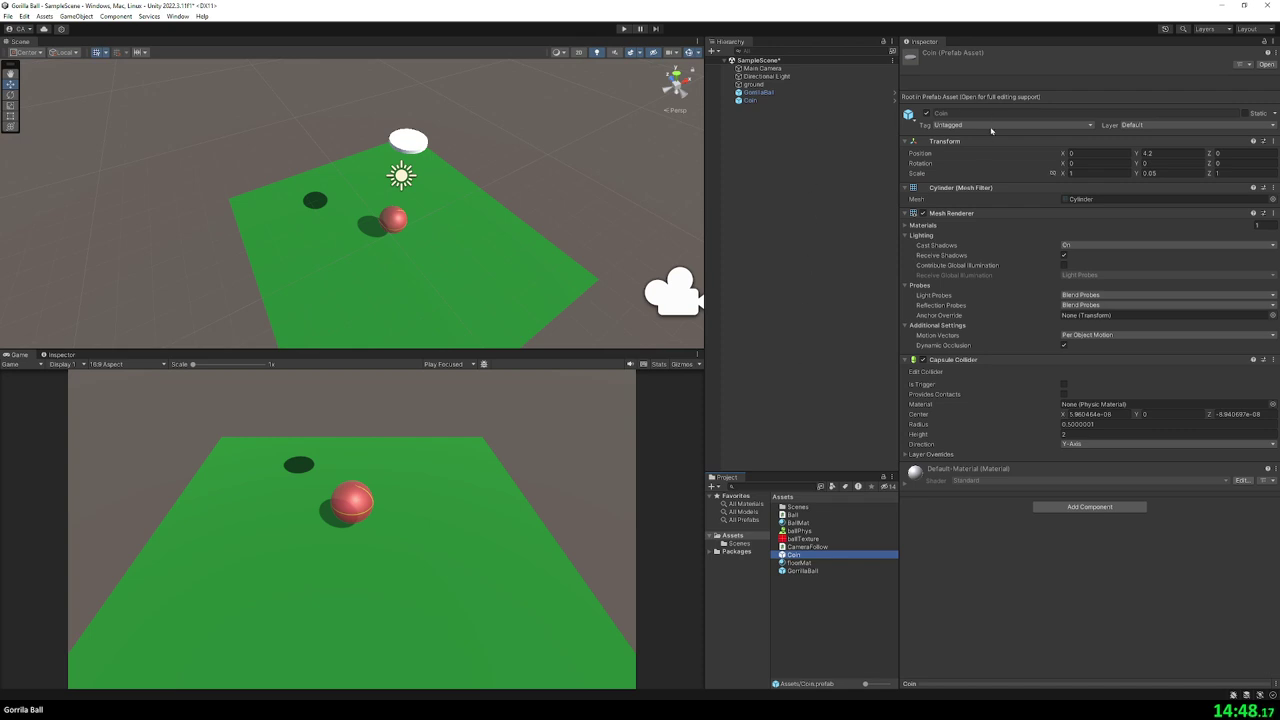
click(1105, 416)
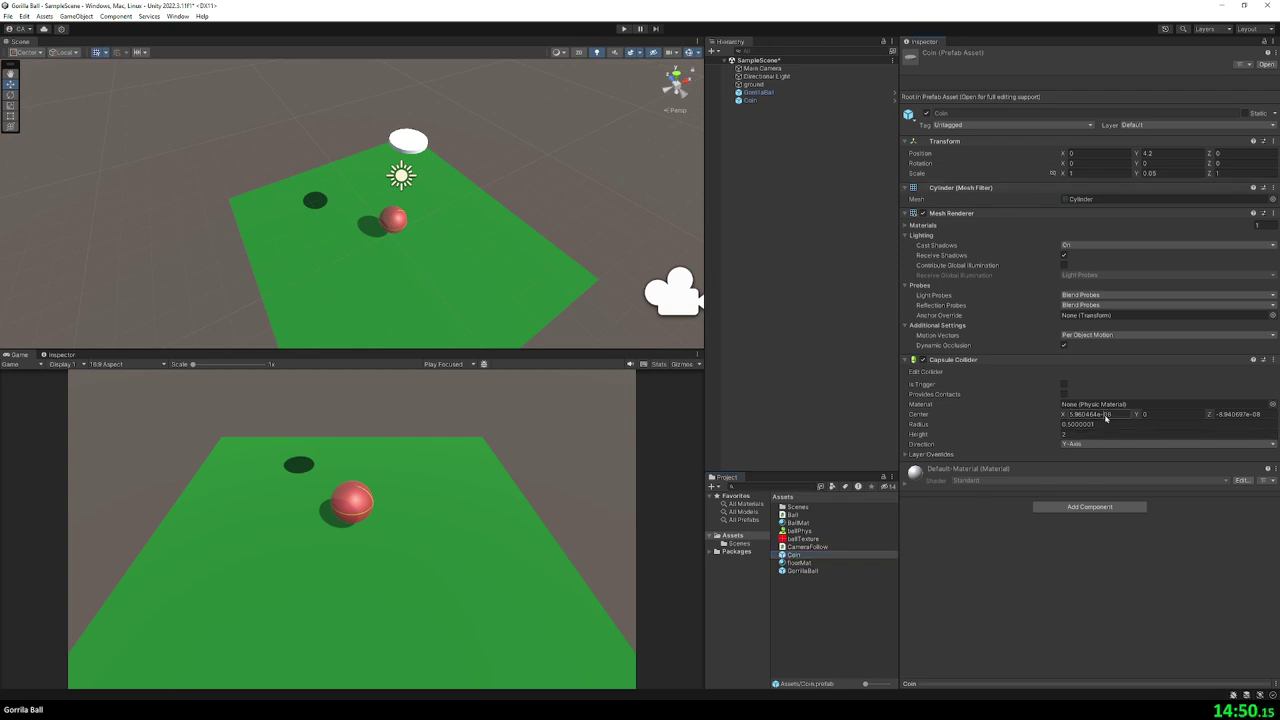
text(0)
click(1222, 414)
text(0)
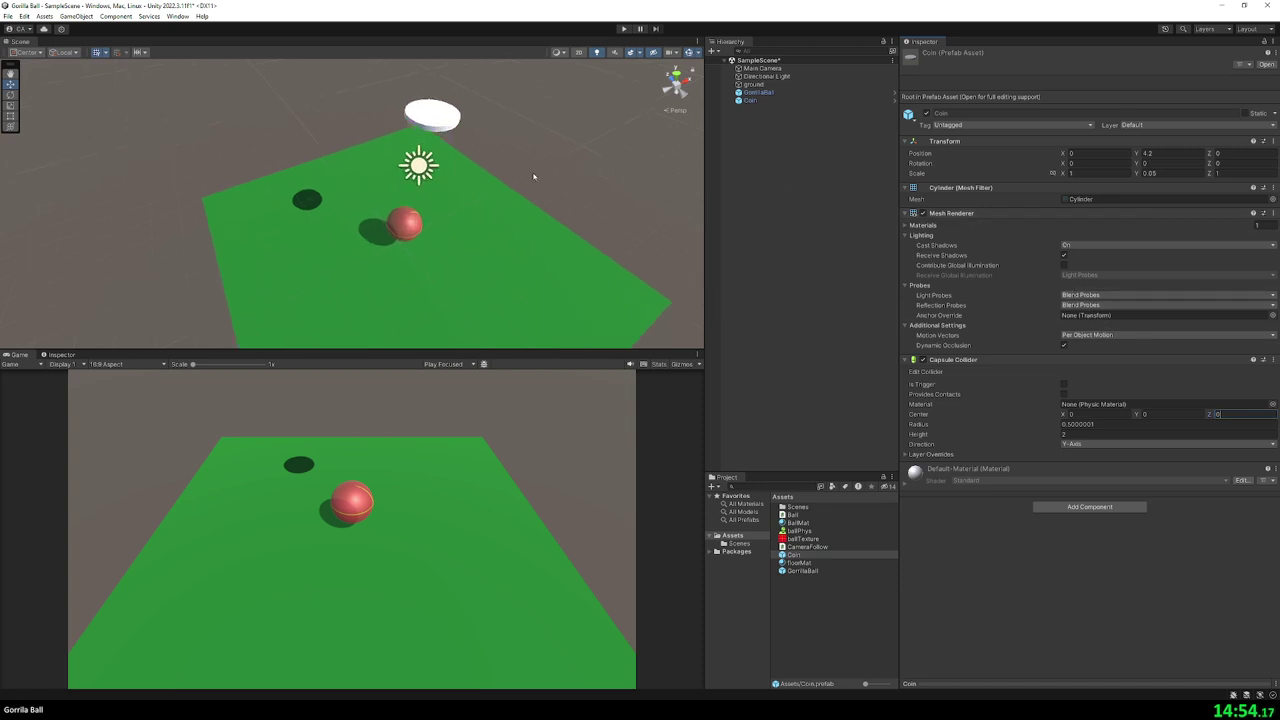
- Orbit the scene view around the coin and ball, then clear the selection
alt+drag(529, 177, 543, 166)
click(773, 100)
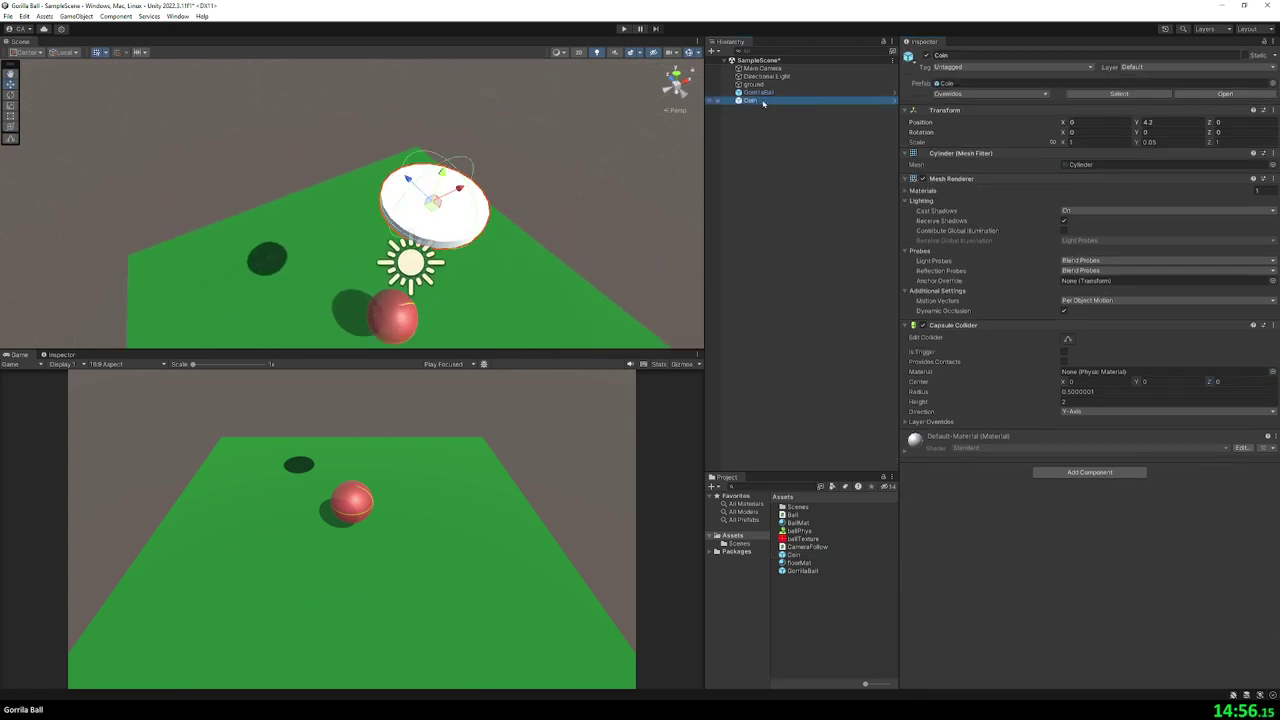
click(800, 250)
alt+drag(540, 190, 567, 140)
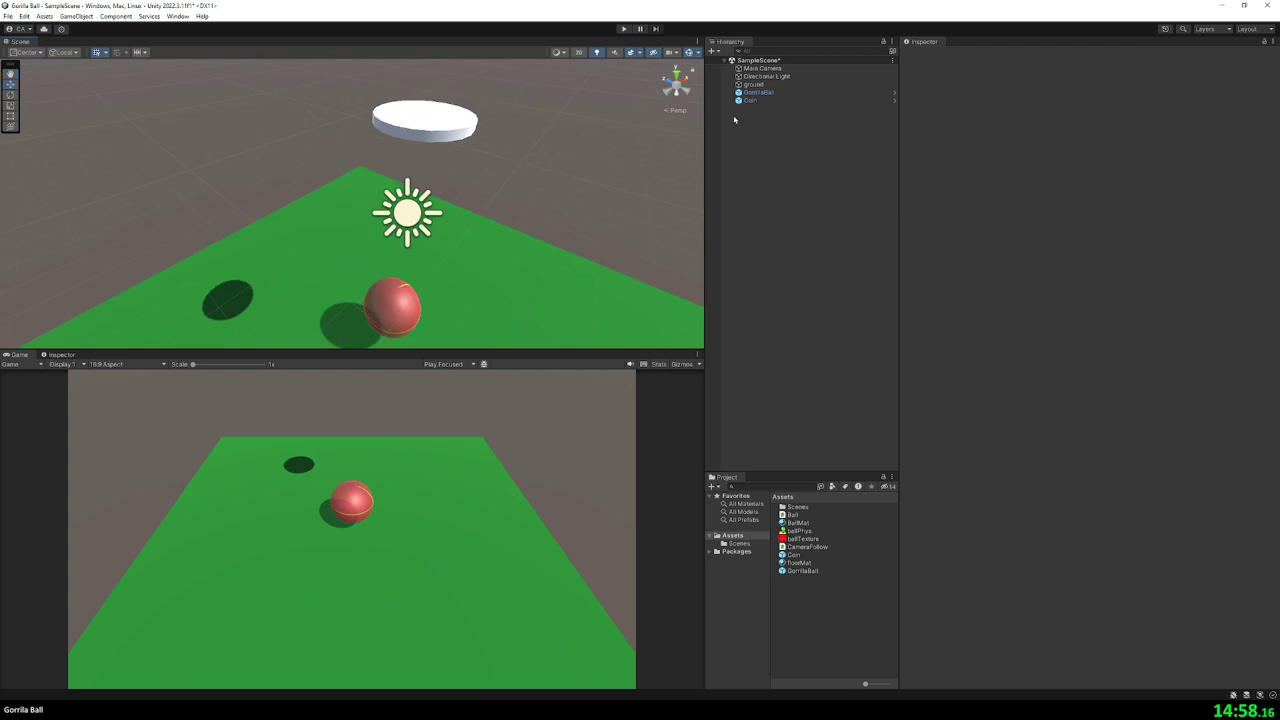
- Select the Coin and frame it in the scene view
click(765, 100)
key(f)
right_click(775, 132)
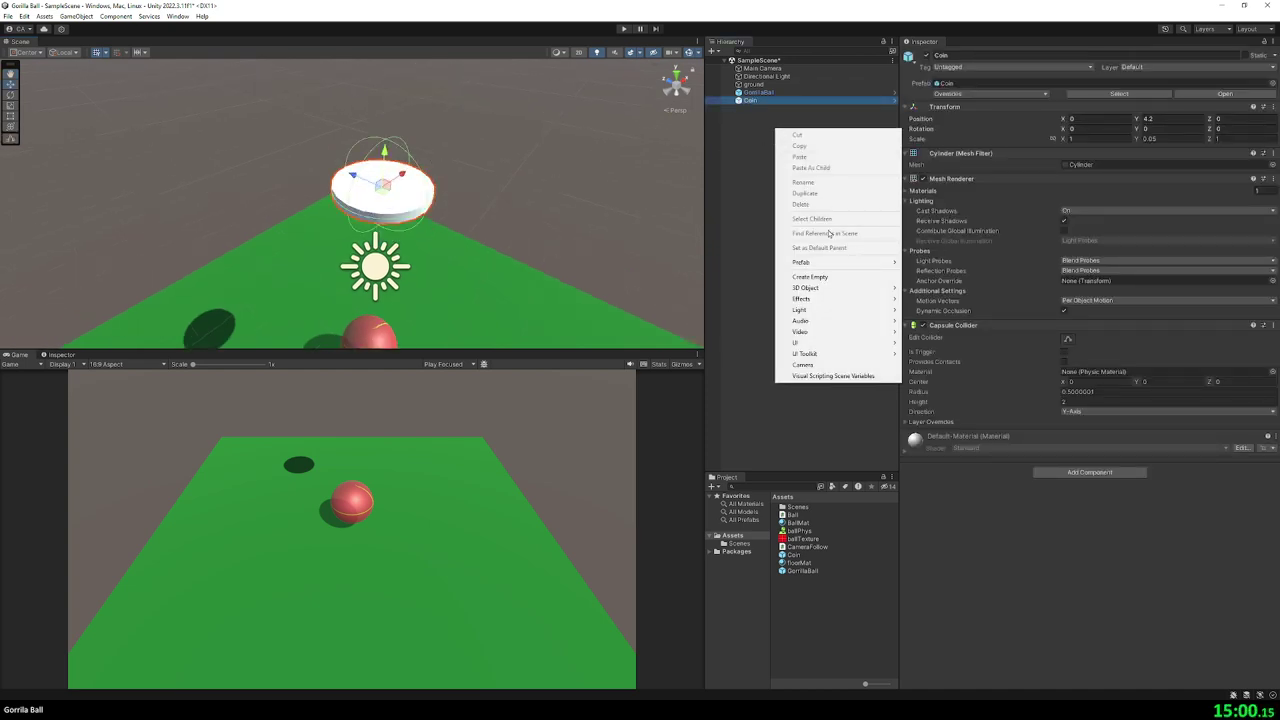
click(1061, 478)
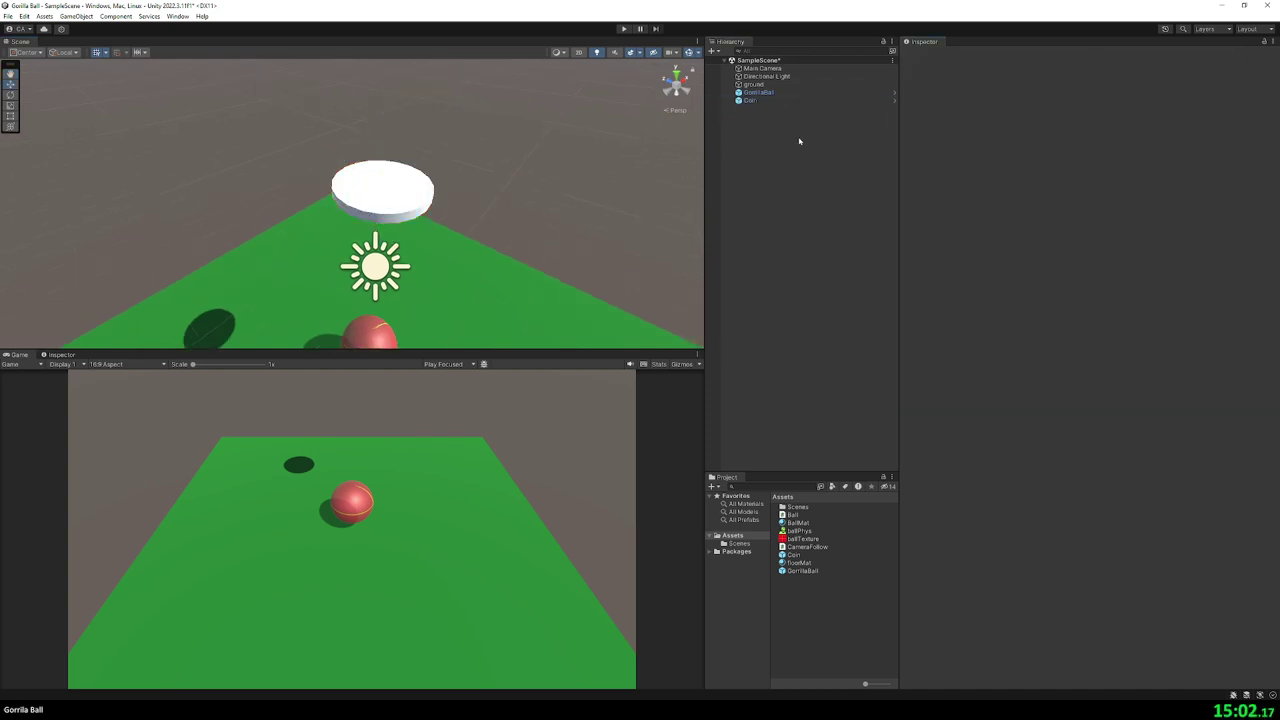
click(805, 101)
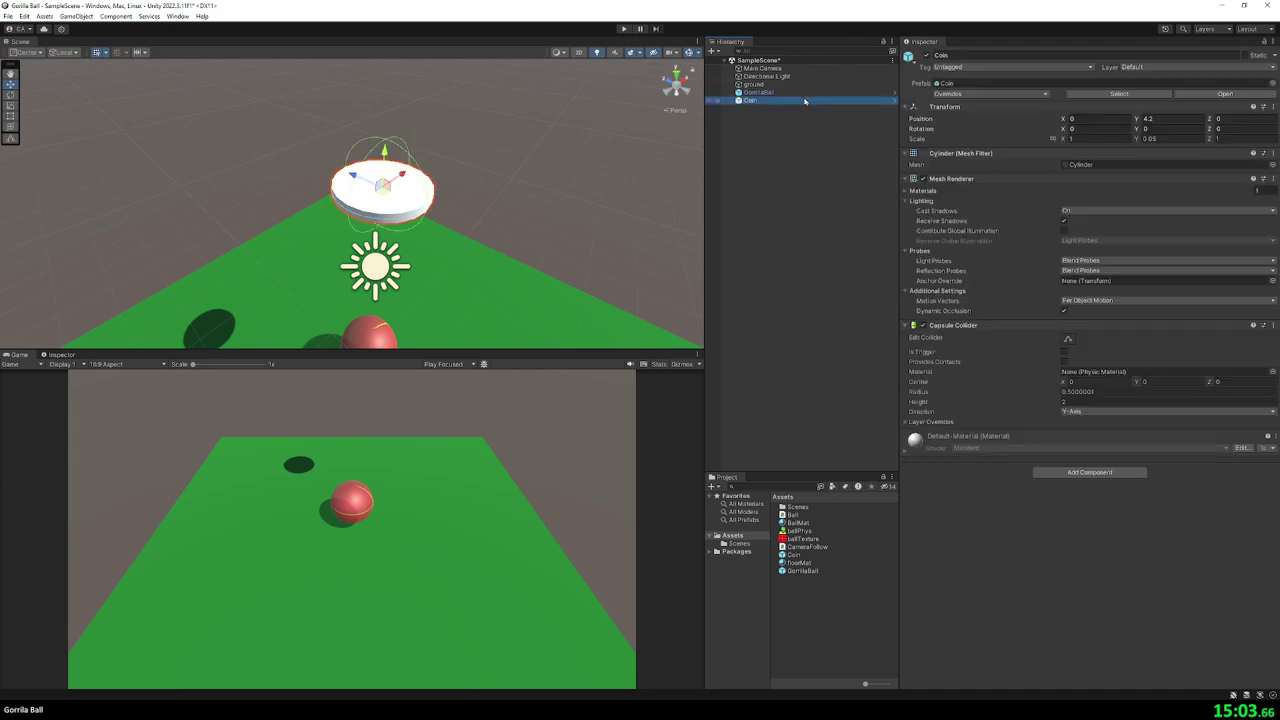
- Add a convex Mesh Collider to the Coin and disable its Capsule Collider
click(1087, 468)
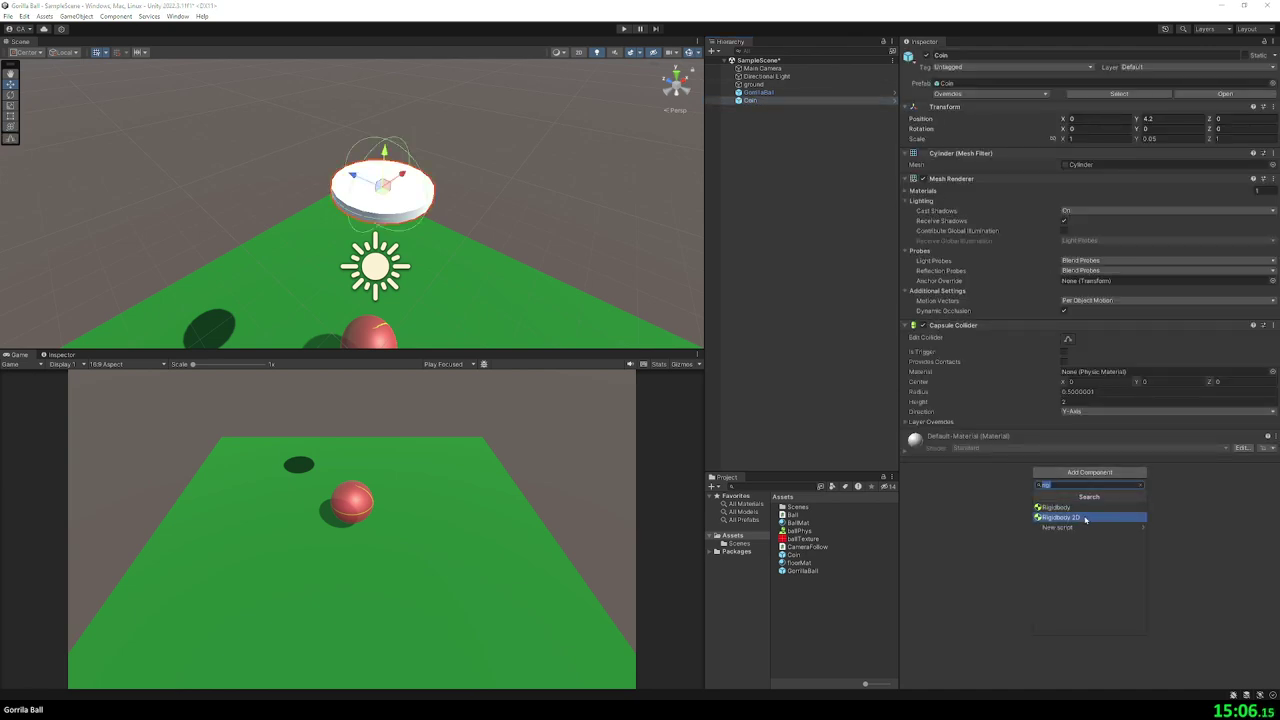
text(collider)
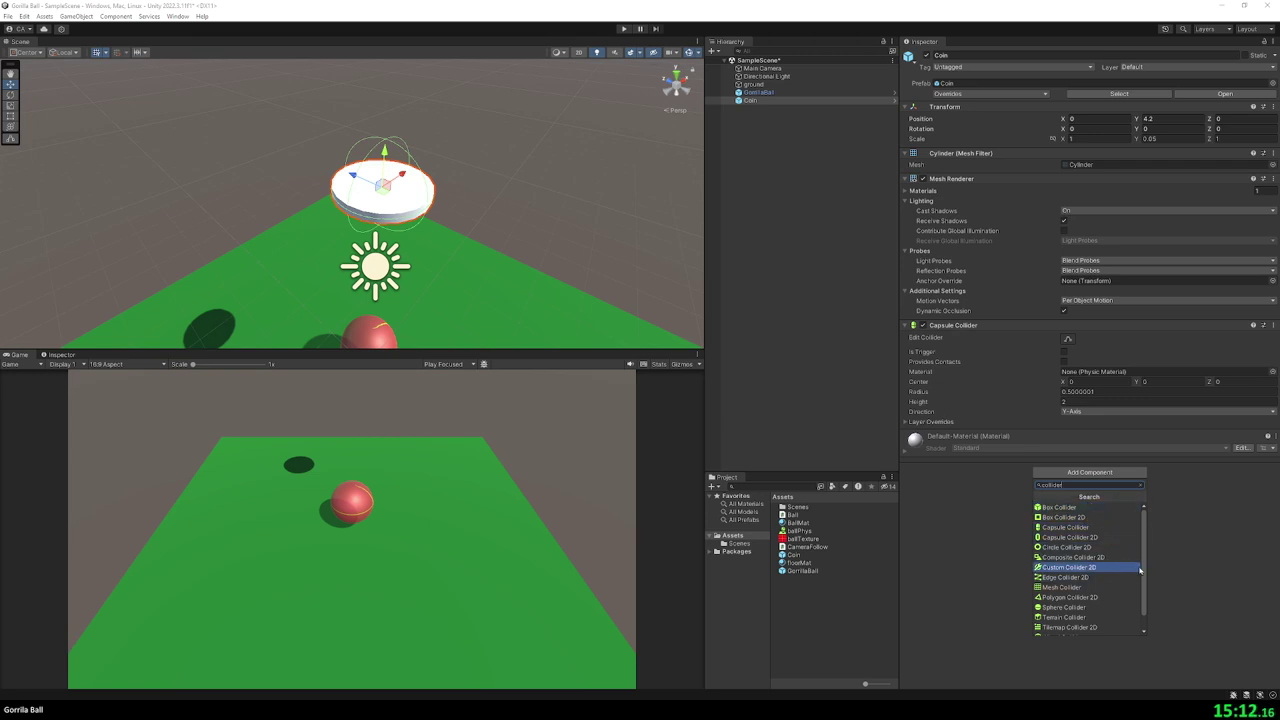
mouse_move(1143, 568)
mouse_down()
mouse_move(1142, 583)
mouse_move(1131, 578)
mouse_up()
click(1111, 577)
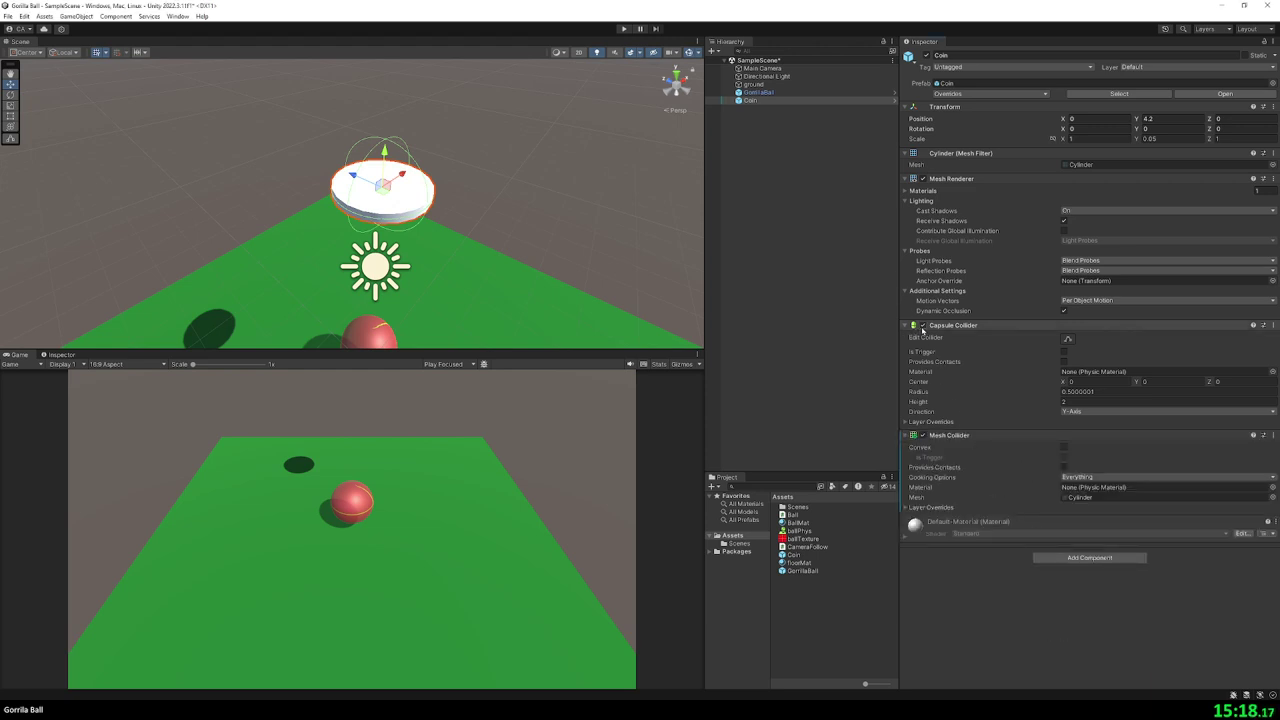
click(923, 326)
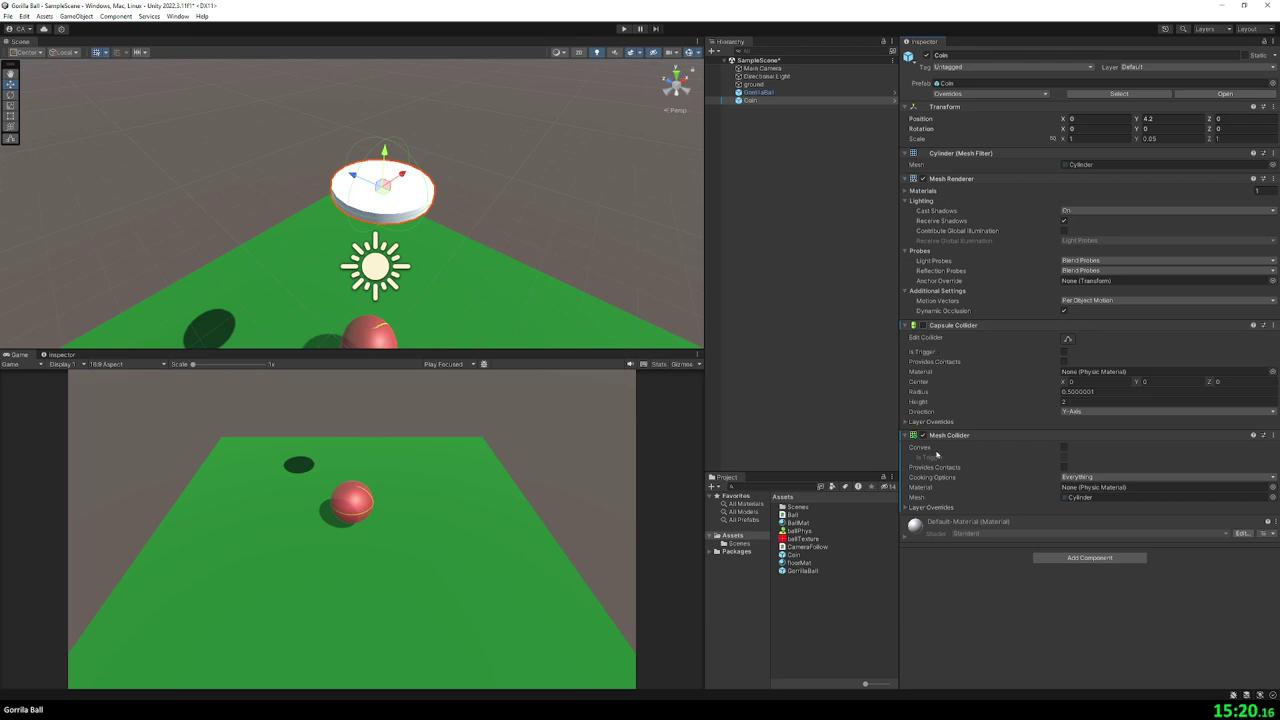
click(1064, 448)
- Copy the Capsule Collider component and remove the Mesh Collider from the Coin
right_click(966, 325)
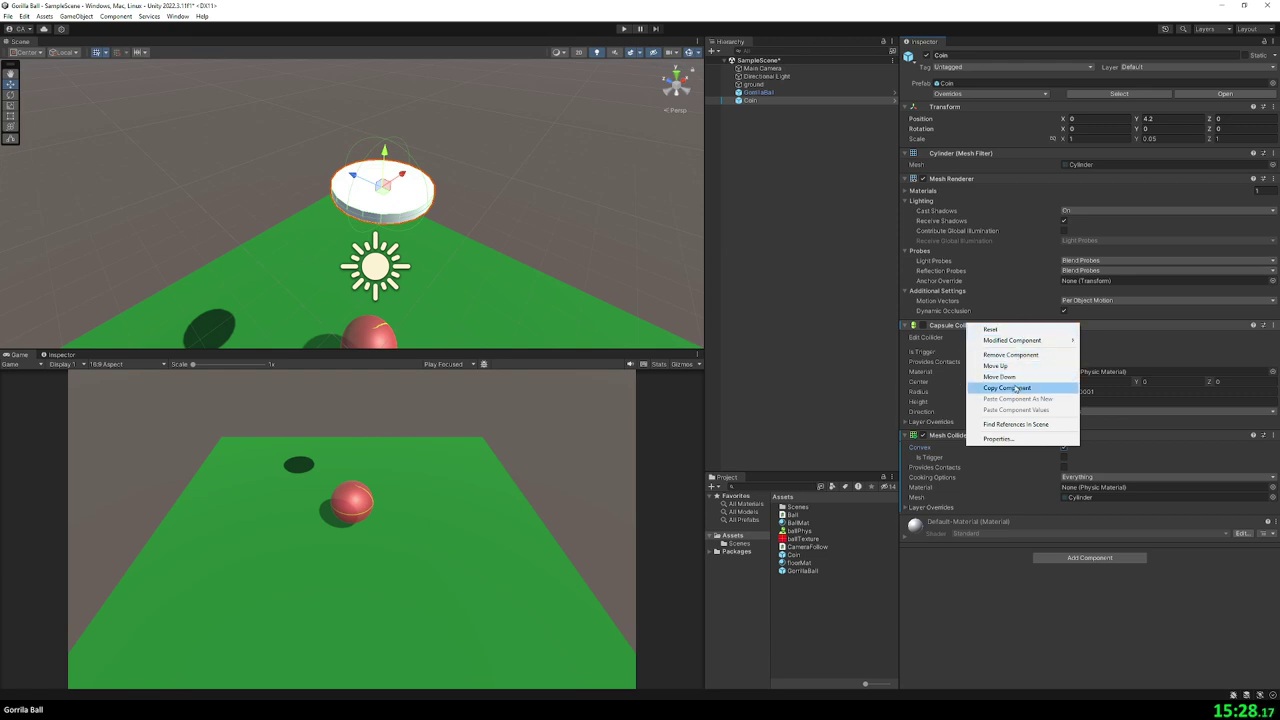
click(1008, 388)
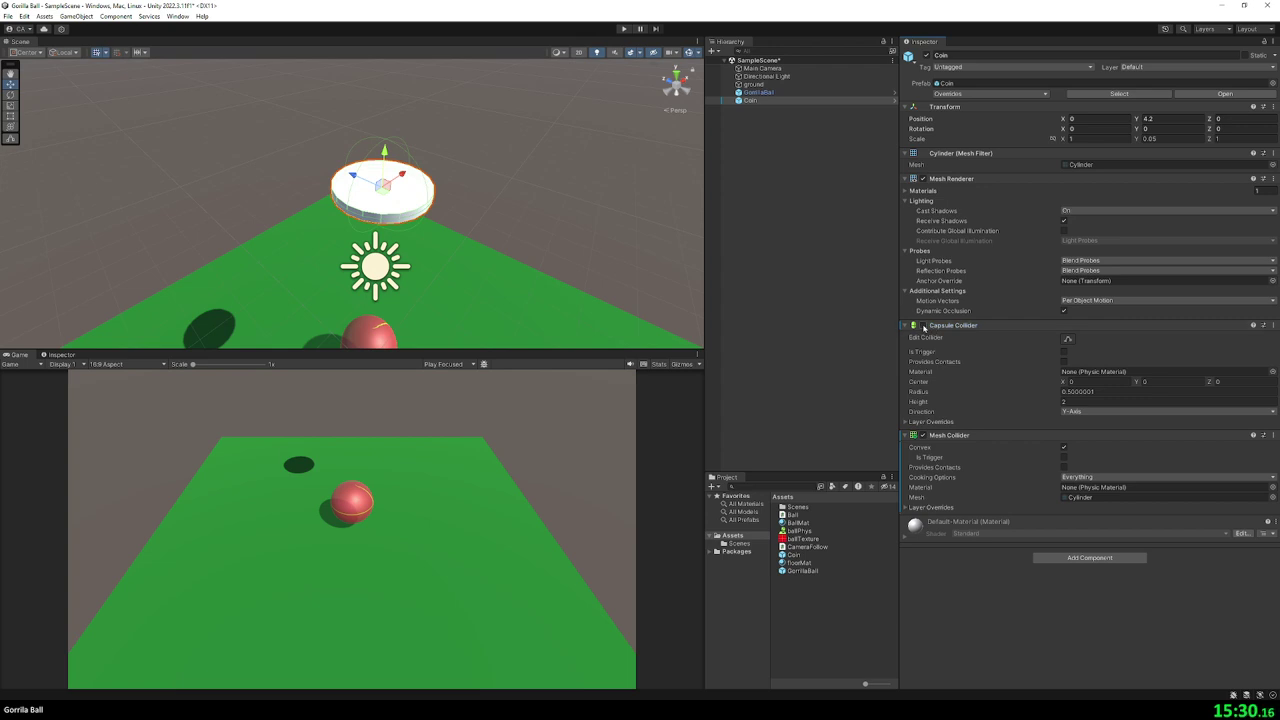
right_click(969, 435)
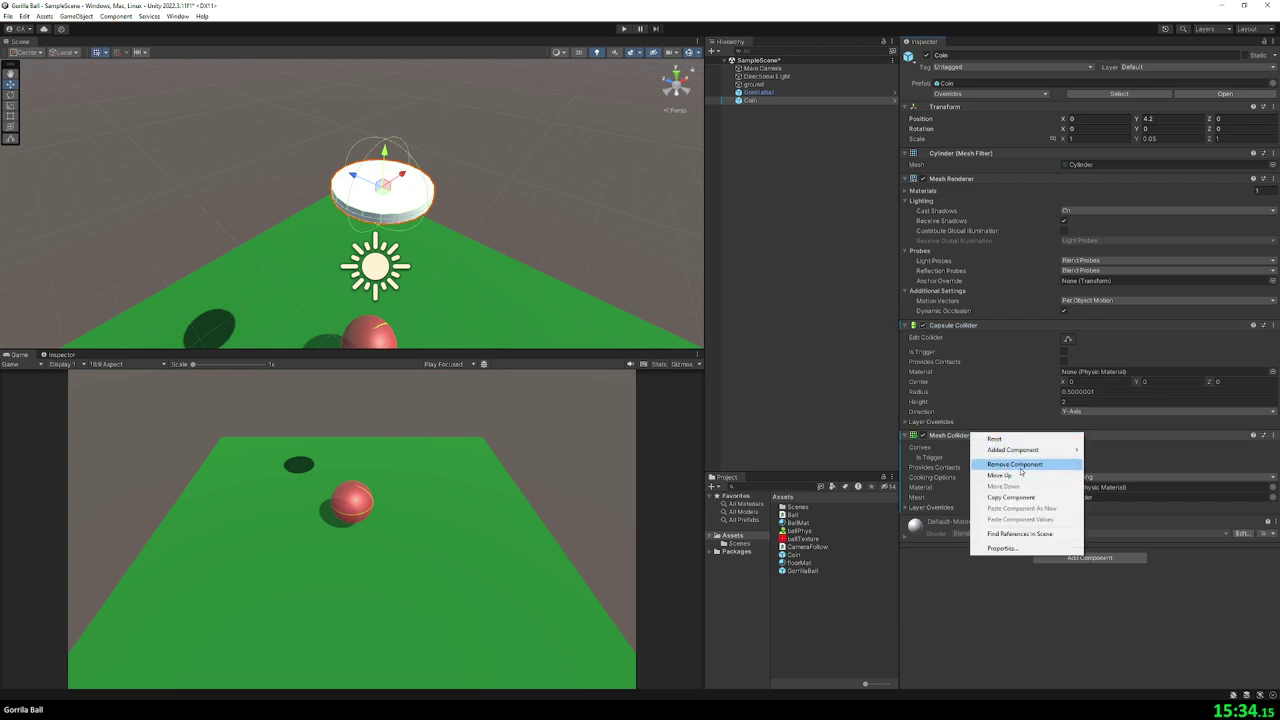
click(1020, 468)
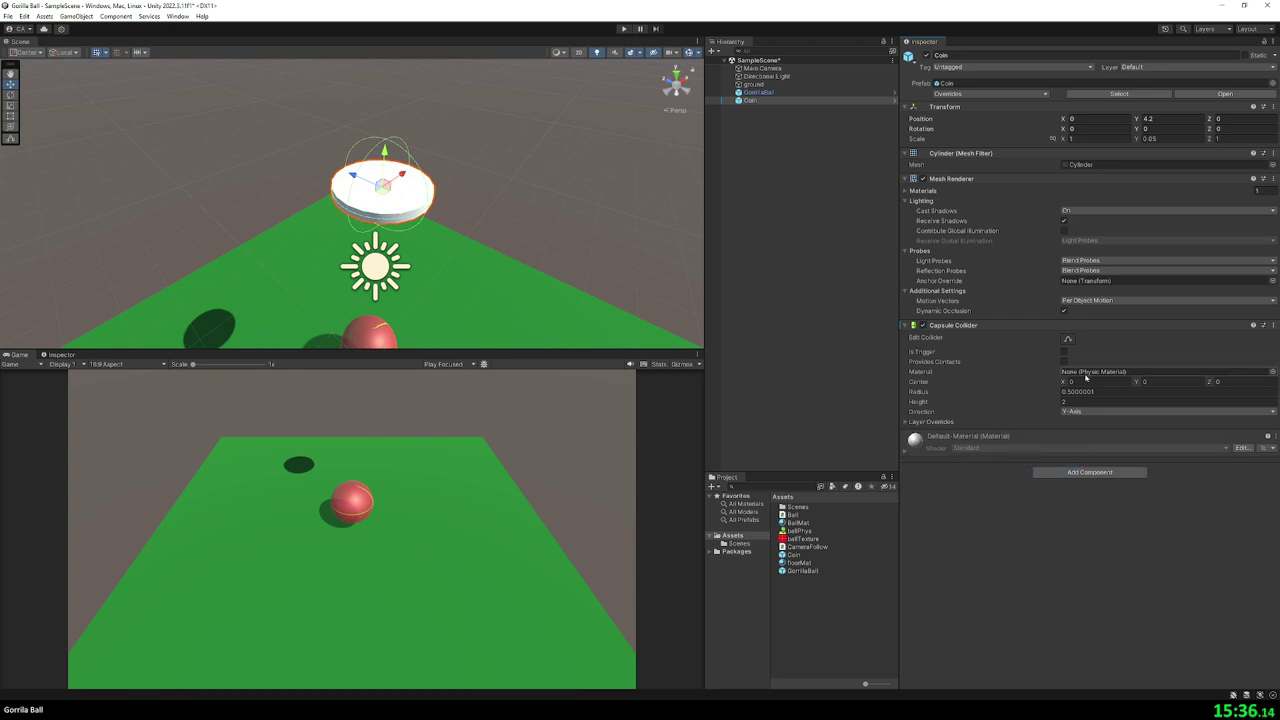
mouse_move(540, 260)
alt+mouse_down()
mouse_move(519, 144)
mouse_move(497, 197)
alt+mouse_up()
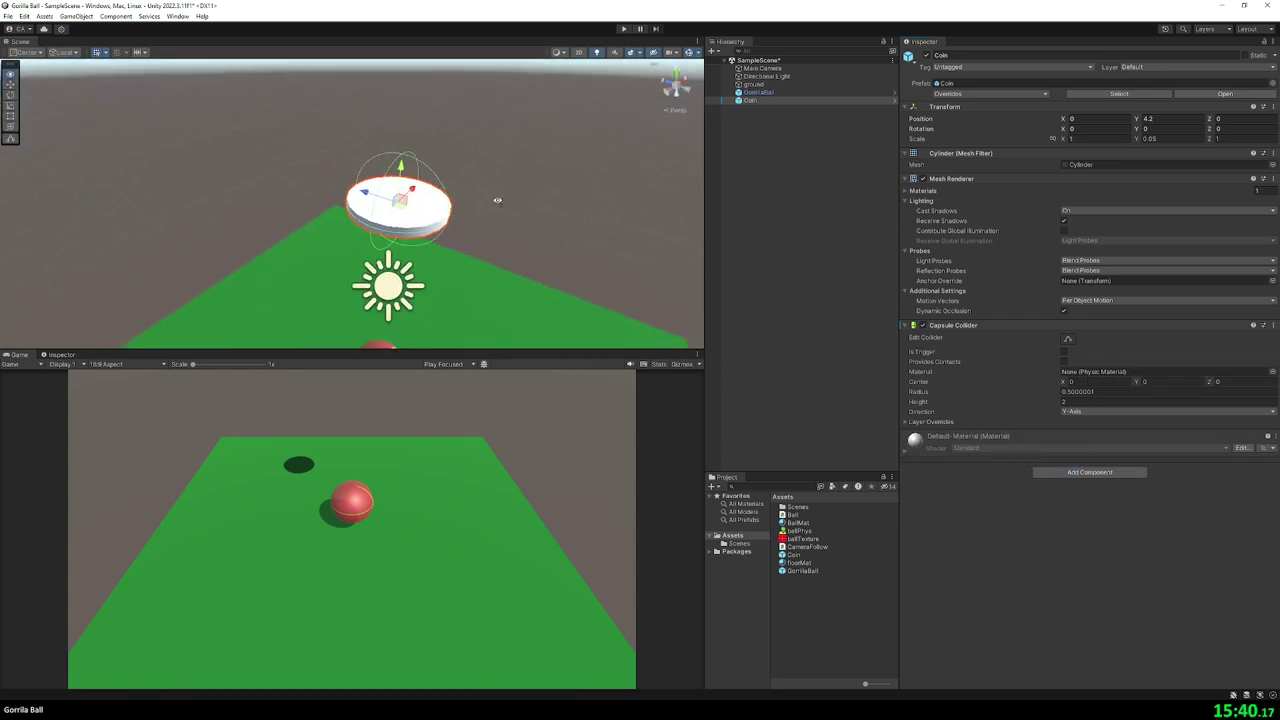
- Create a new material asset named CoinMat
right_click(826, 597)
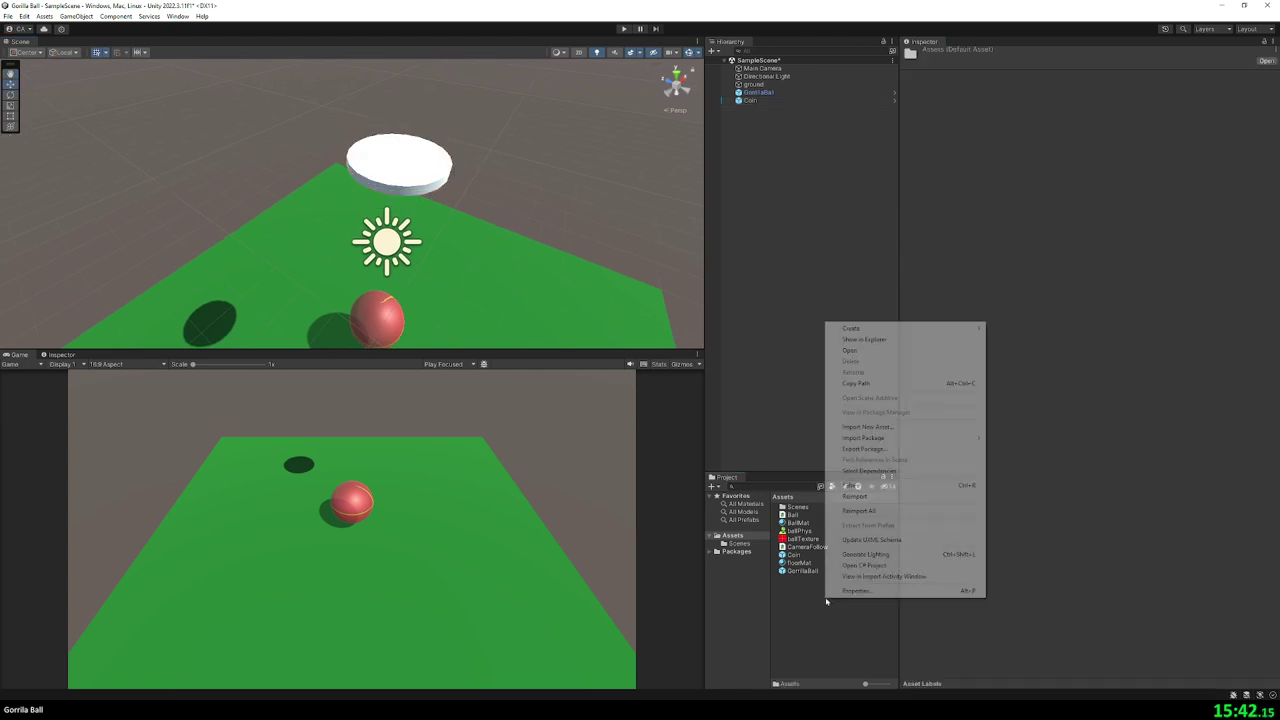
mouse_move(897, 333)
click(1040, 470)
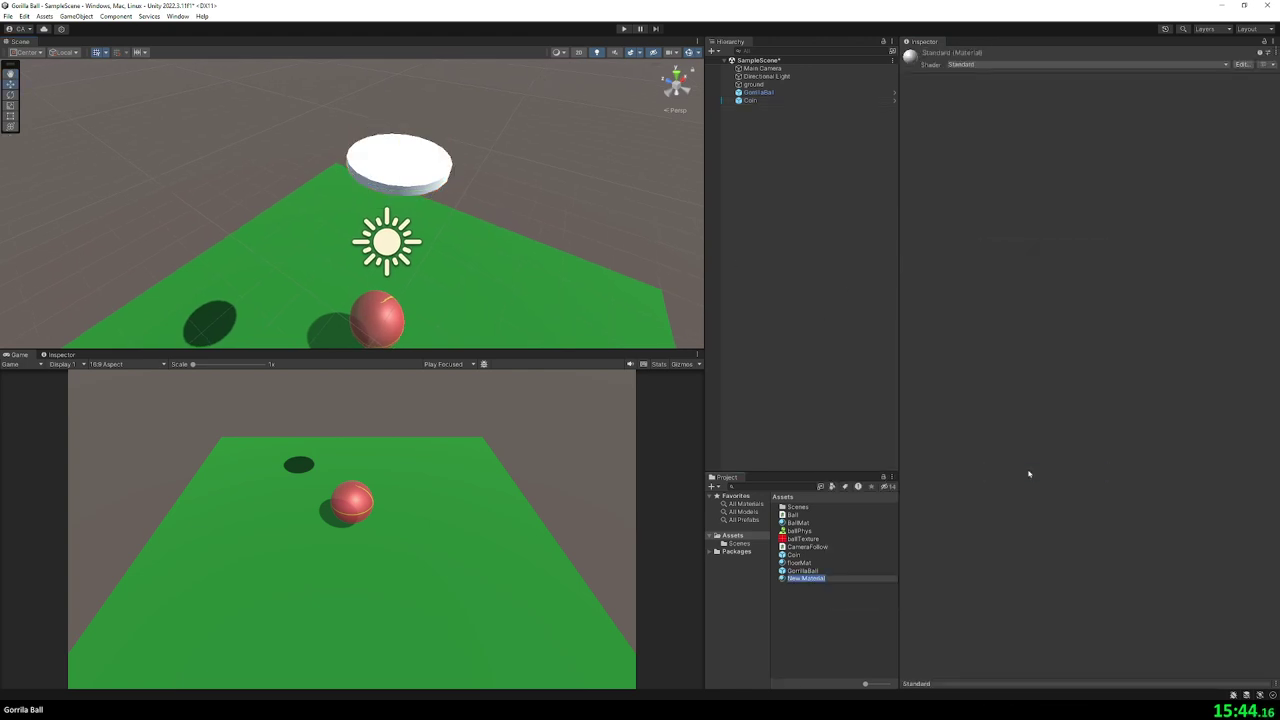
text(CoinMat)
key(Return)
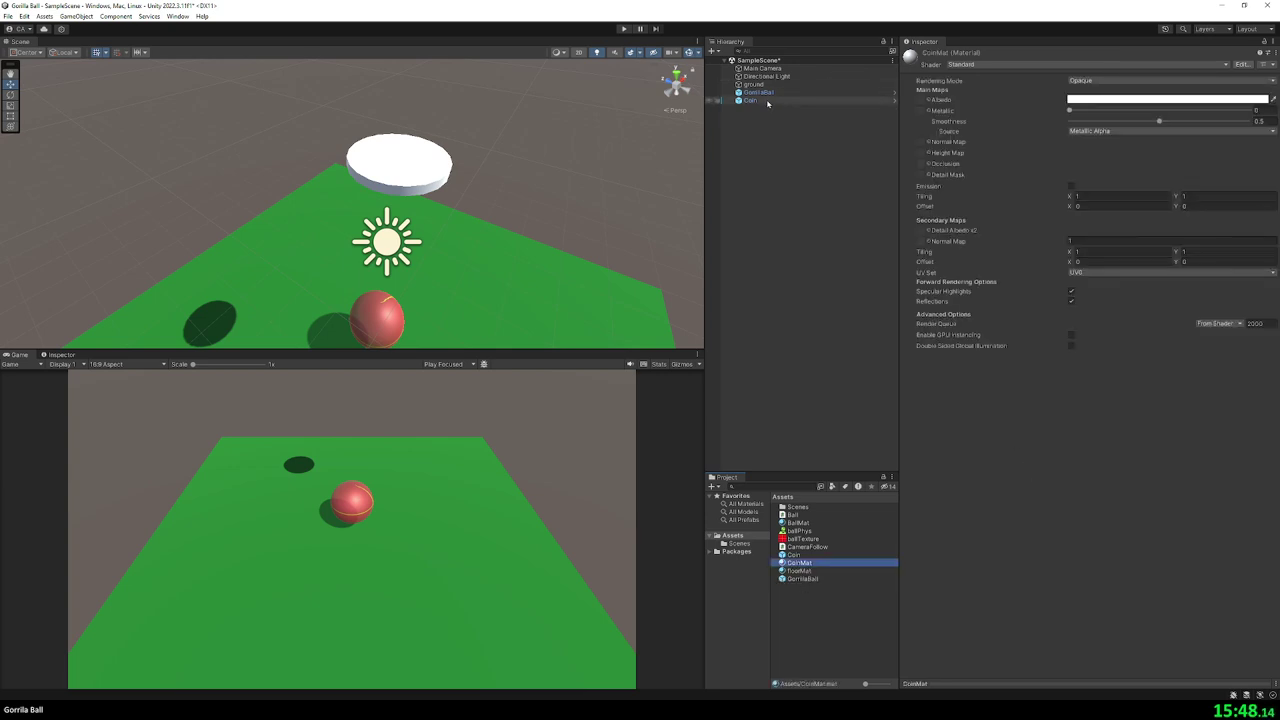
- Apply CoinMat to the Coin and set its albedo to golden yellow (FFB000)
click(760, 100)
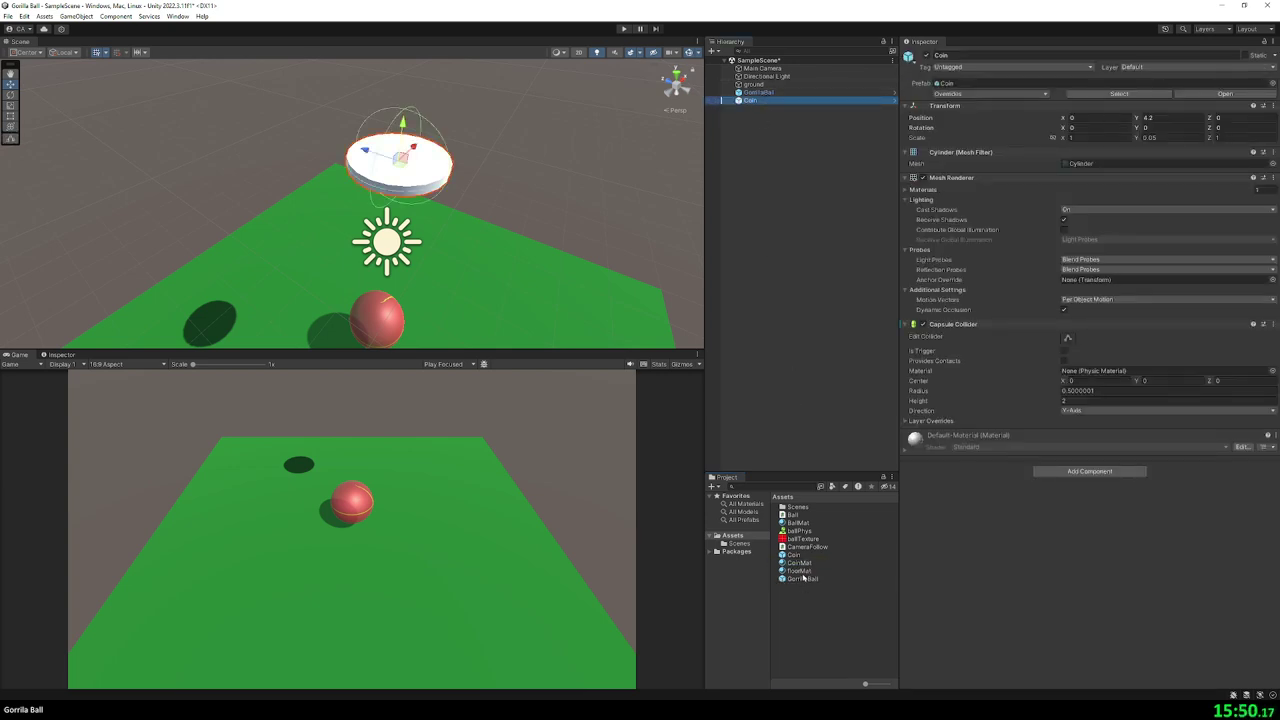
drag(800, 563, 977, 476)
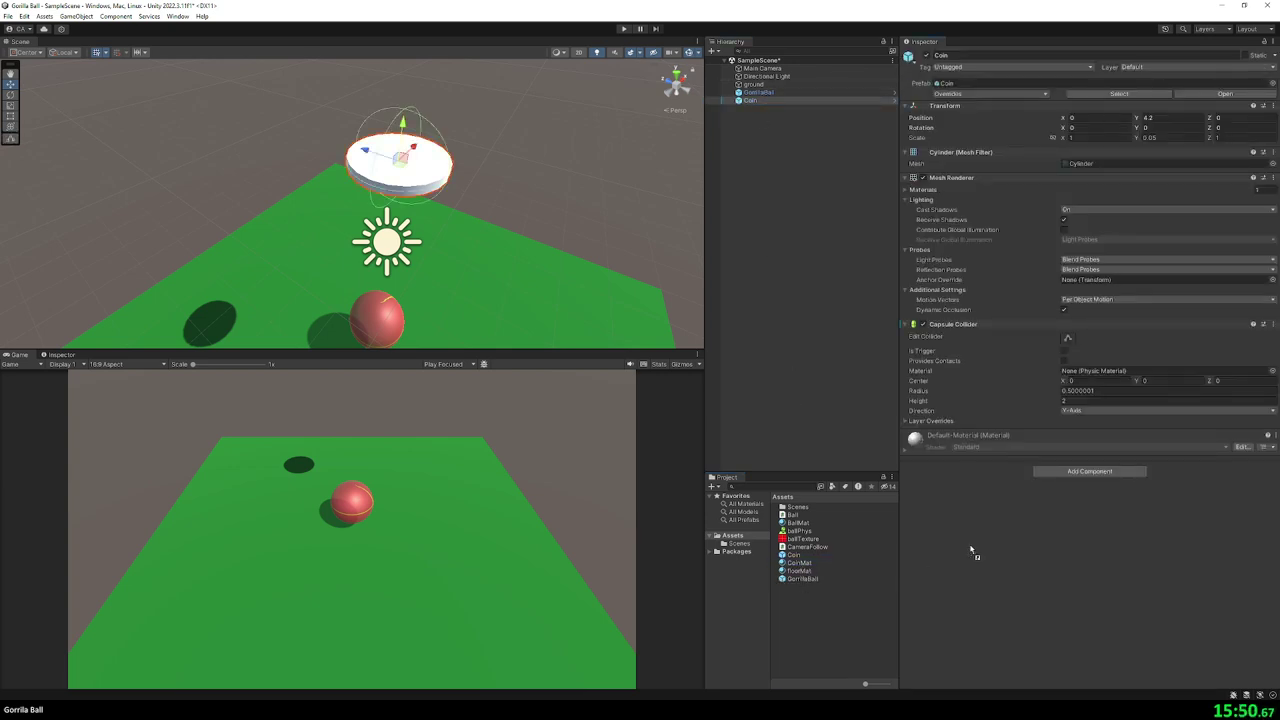
click(906, 450)
click(1080, 484)
click(1186, 503)
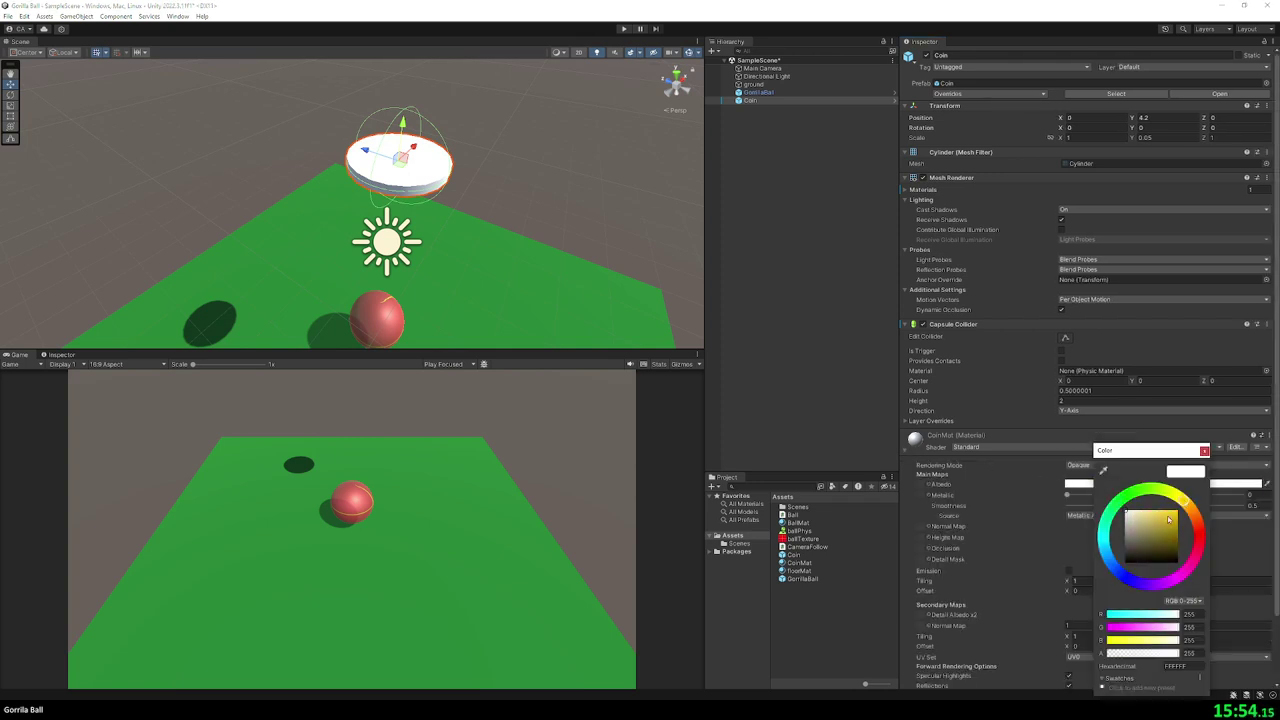
drag(1168, 519, 1190, 508)
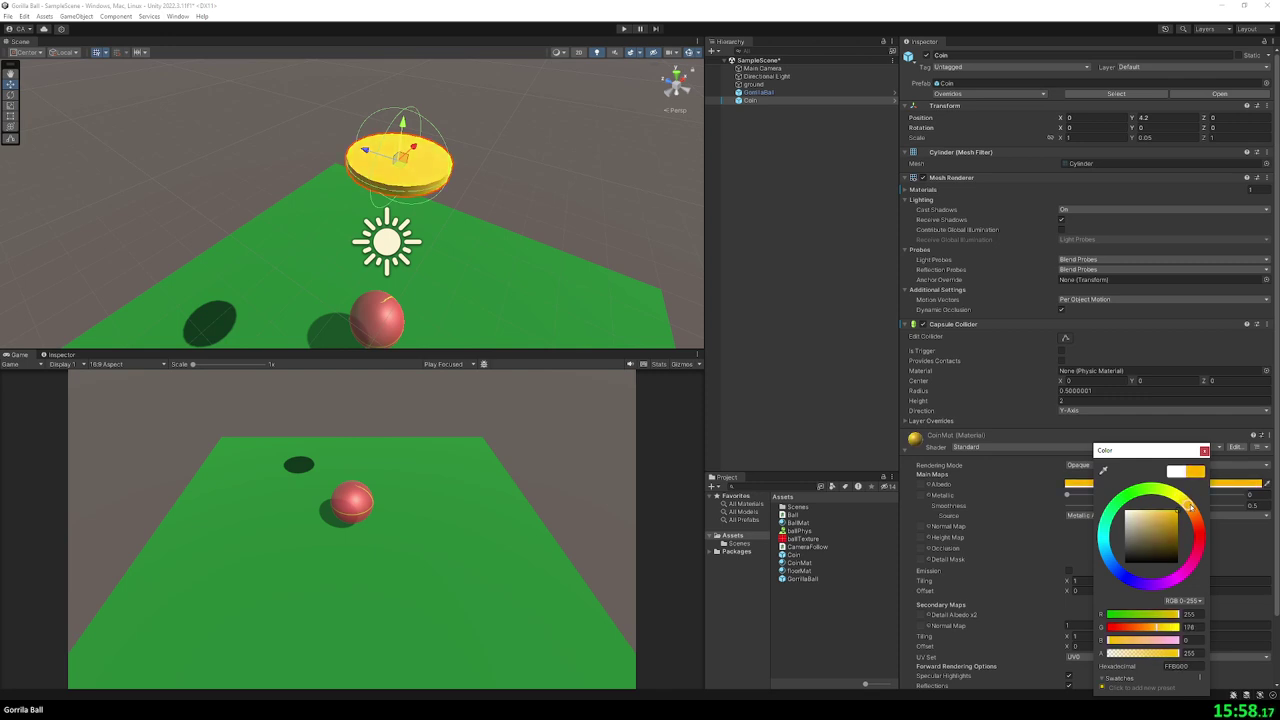
click(1204, 450)
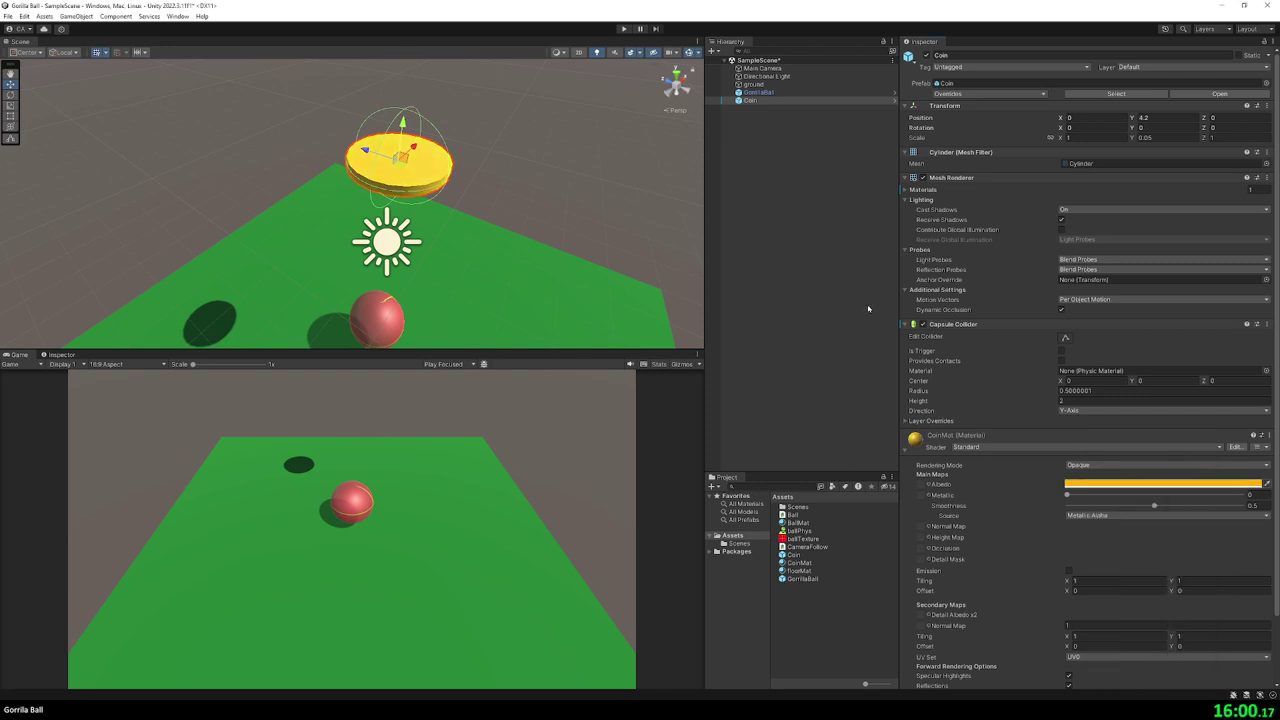
click(905, 450)
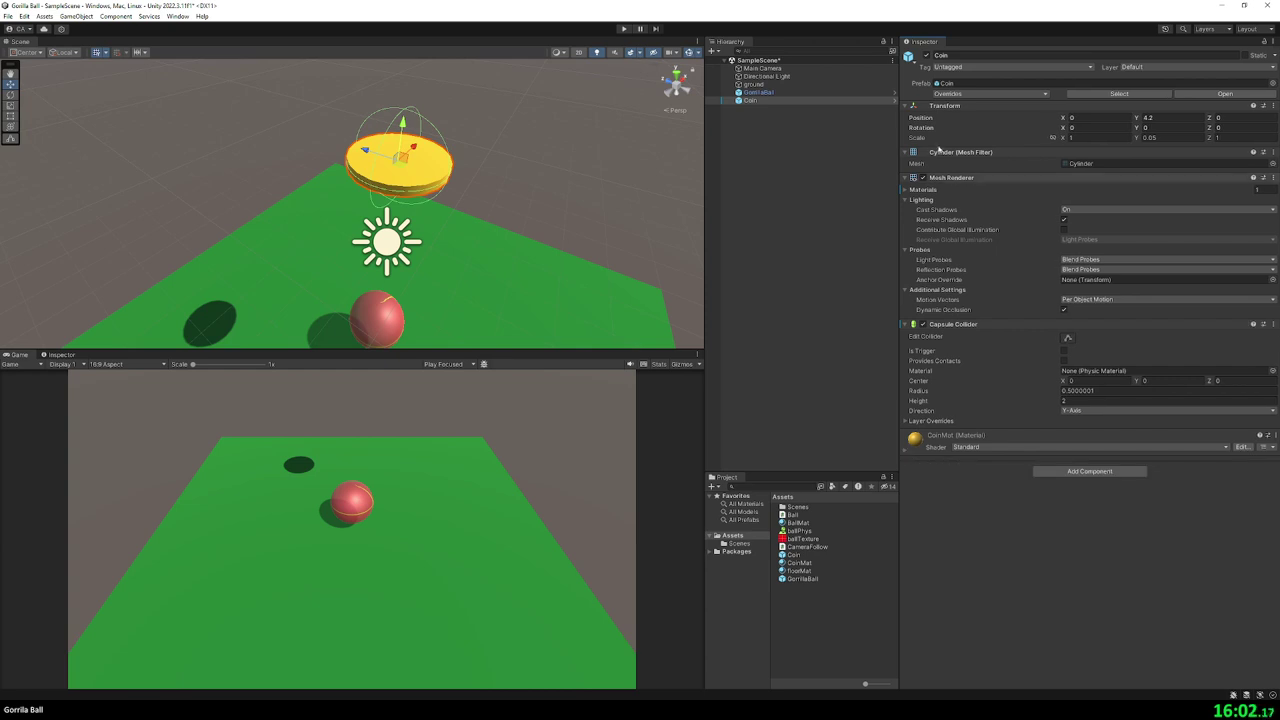
click(975, 68)
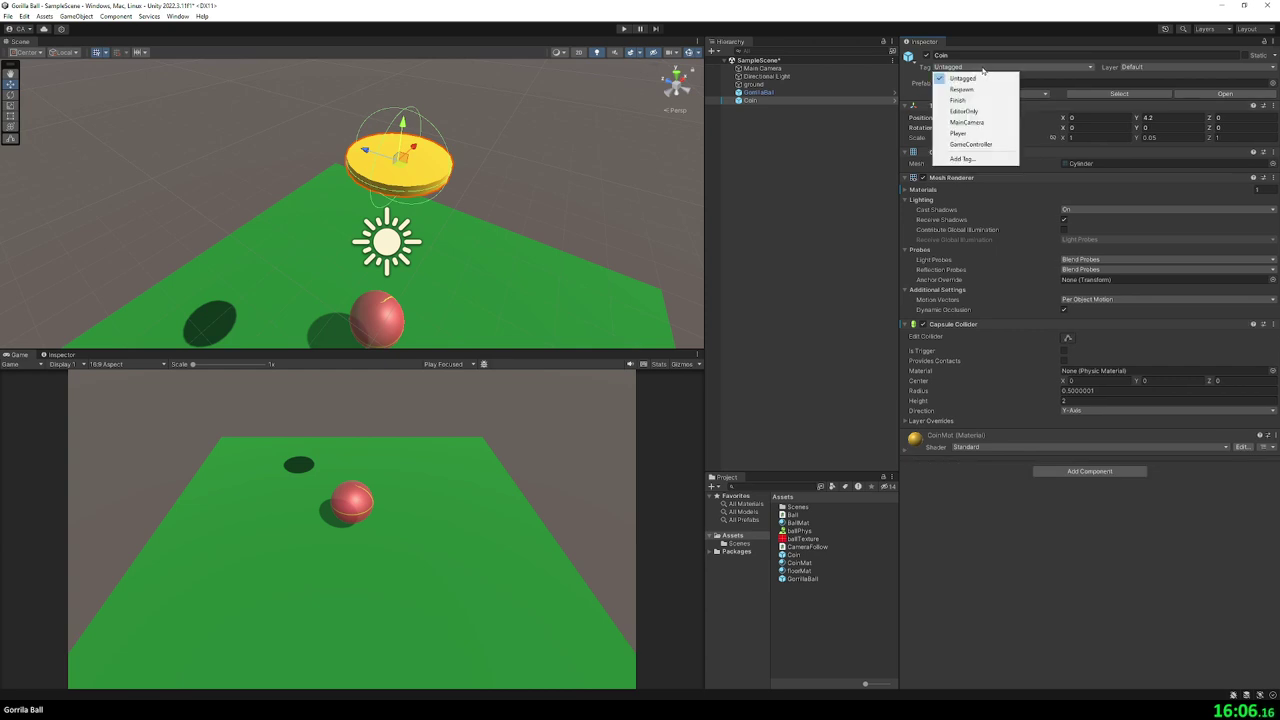
- Add a new tag named Pickup to the project's tag list
click(996, 159)
click(1251, 98)
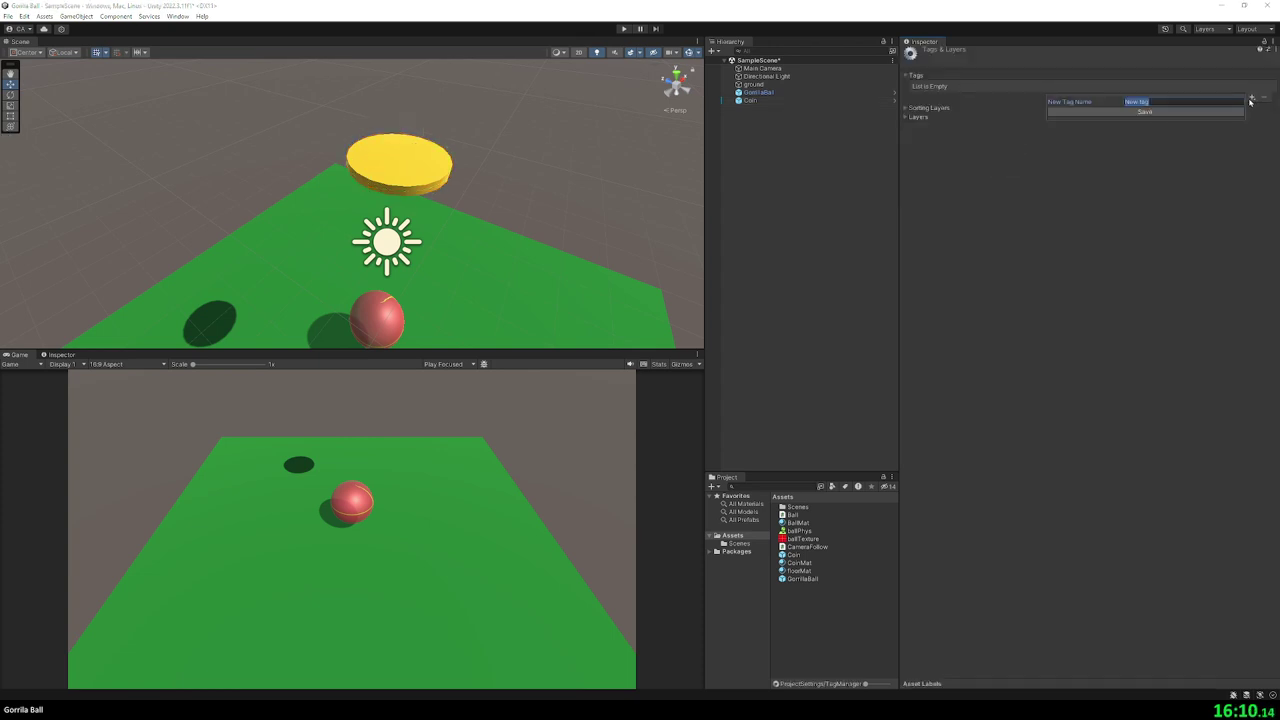
click(1178, 104)
key(ctrl+a)
text(P)
click(1109, 112)
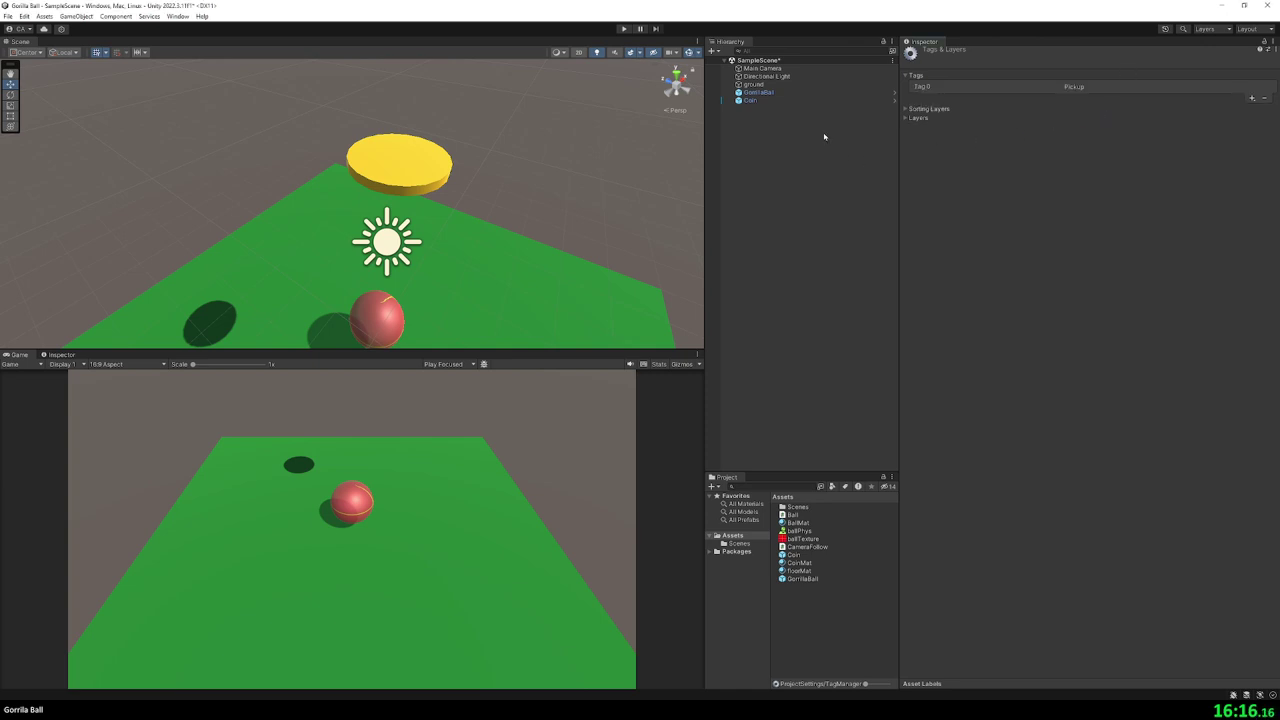
- Set the Coin object's tag to Pickup and verify it
click(763, 101)
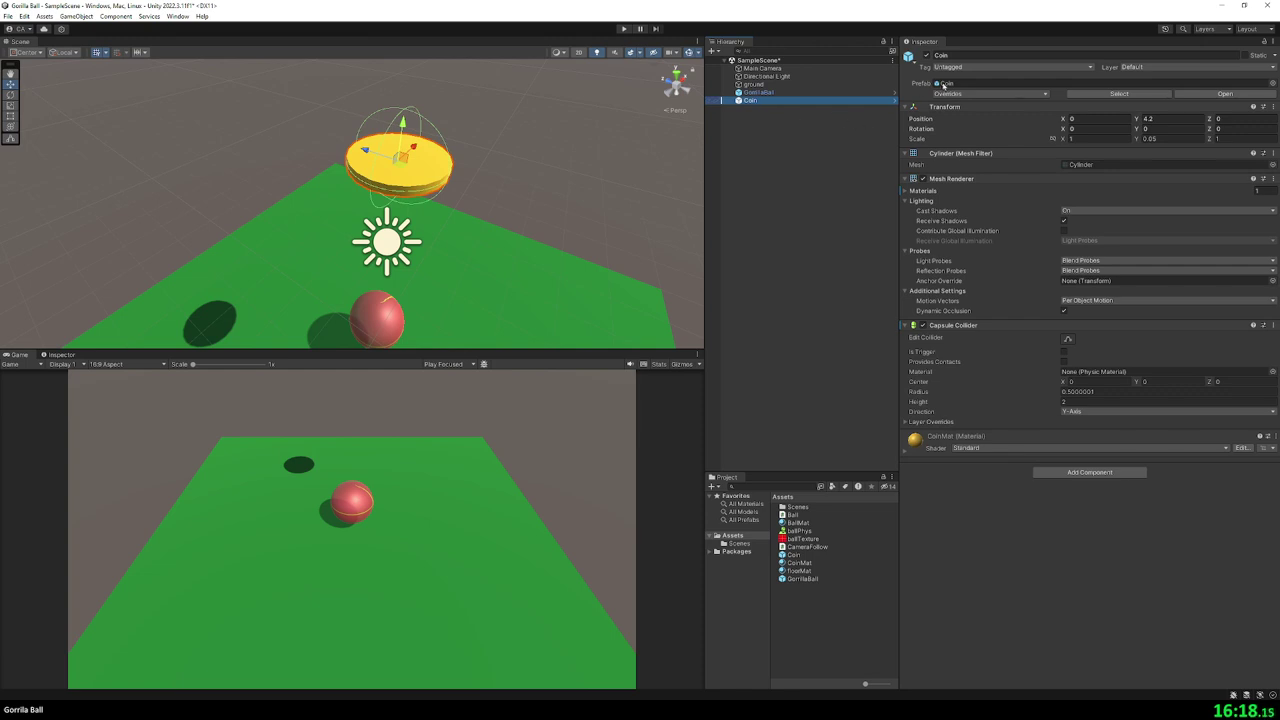
click(965, 67)
click(960, 163)
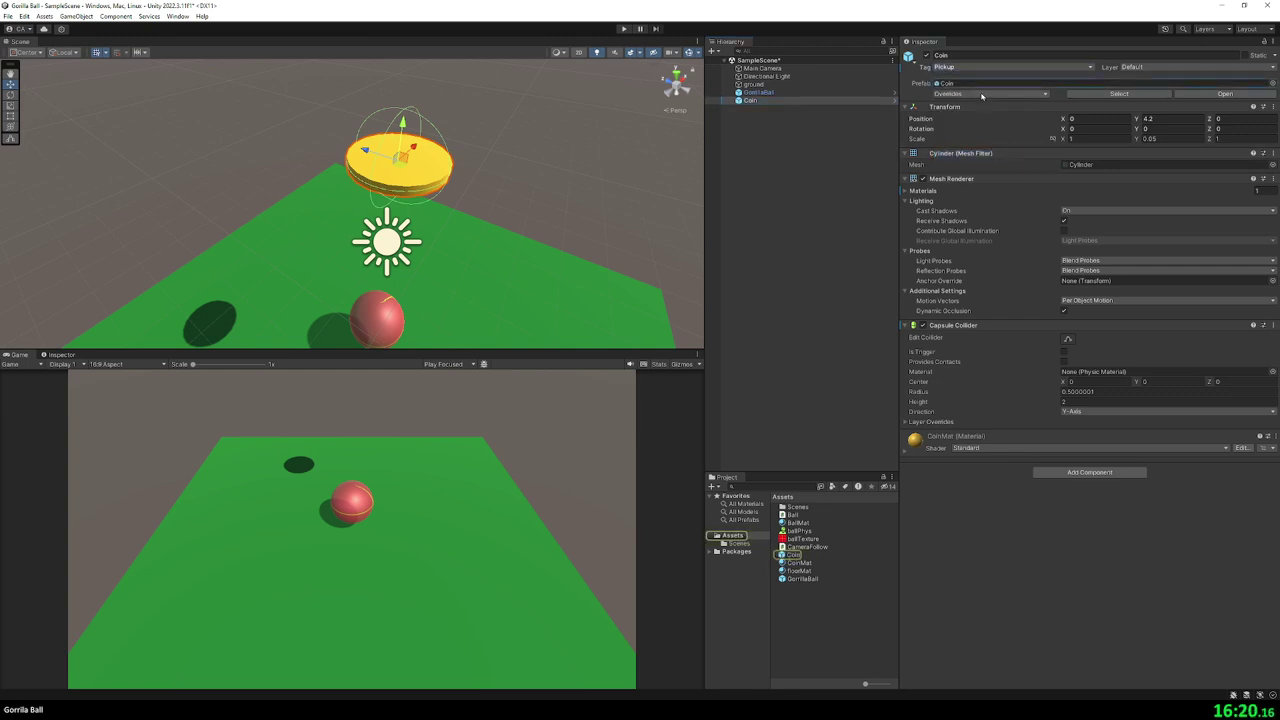
click(981, 95)
click(810, 250)
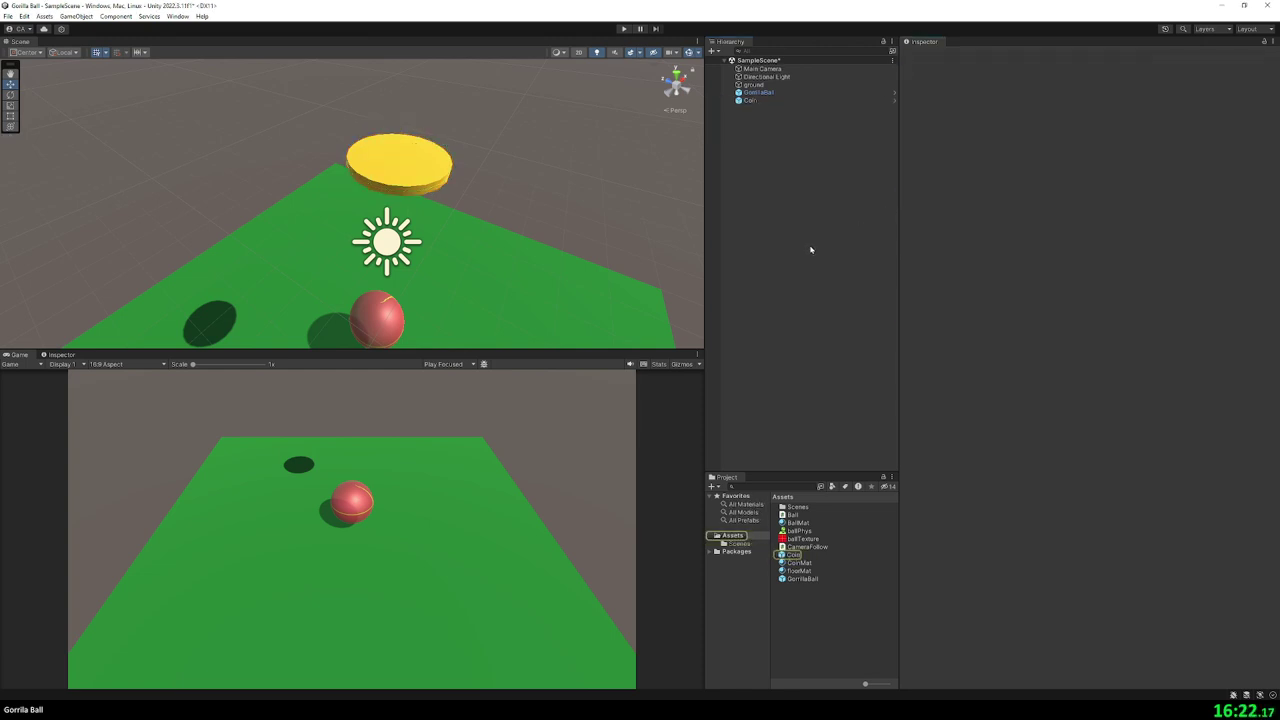
click(752, 101)
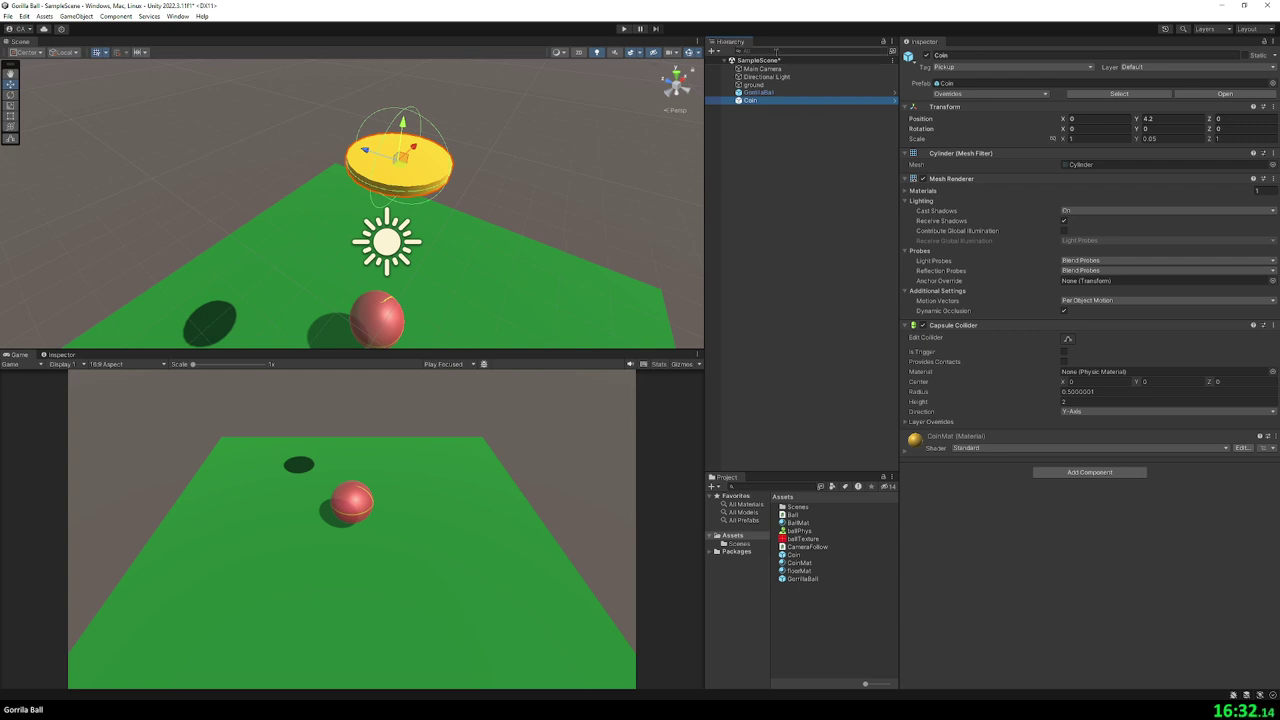
- Lower the Coin down to the ball's level near the ground
click(533, 215)
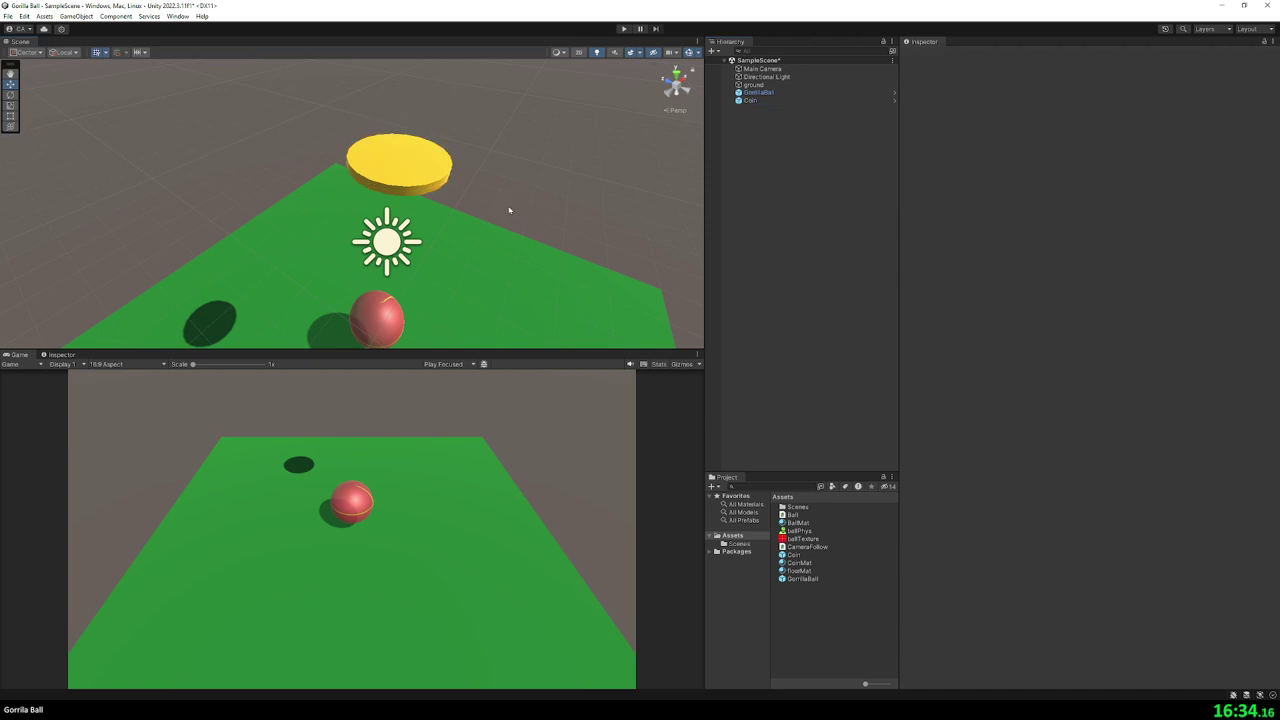
mouse_move(508, 208)
right_down()
mouse_move(551, 143)
mouse_move(586, 141)
right_up()
scroll(551, 143, up, 5)
click(750, 100)
scroll(586, 141, down, 5)
middle_drag(586, 141, 571, 177)
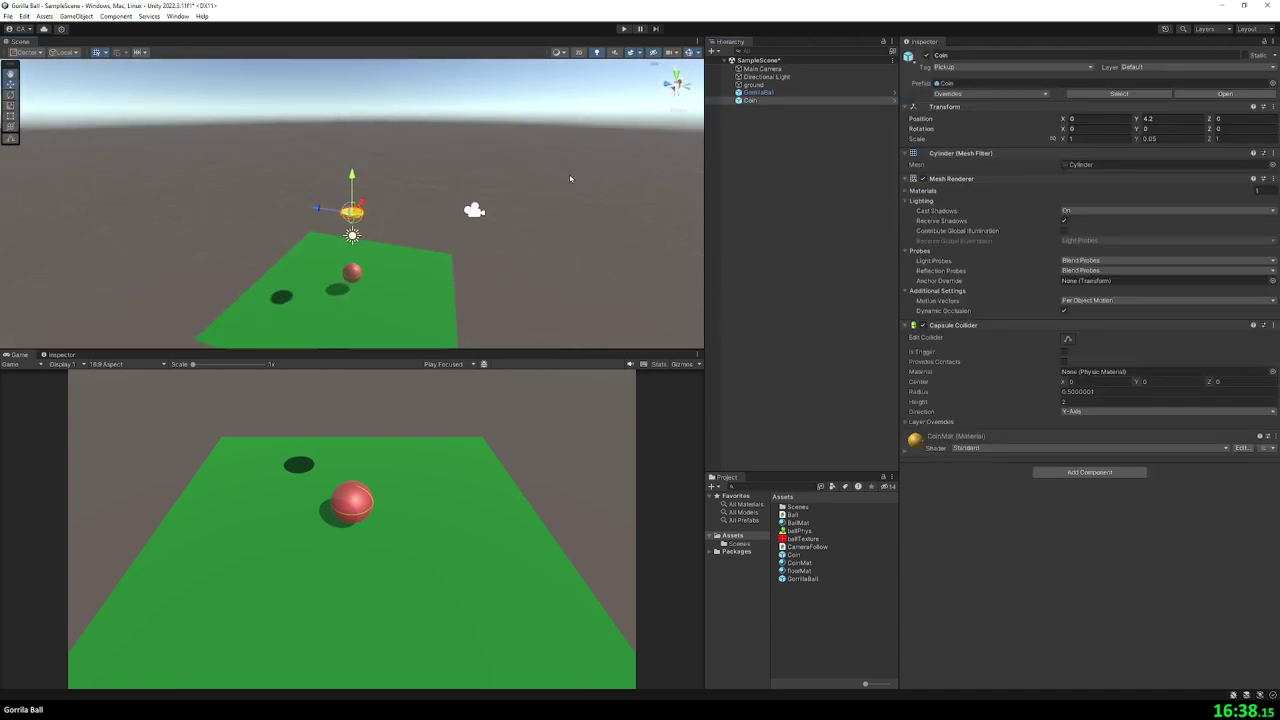
mouse_move(352, 180)
mouse_down()
mouse_move(345, 248)
mouse_move(328, 247)
mouse_up()
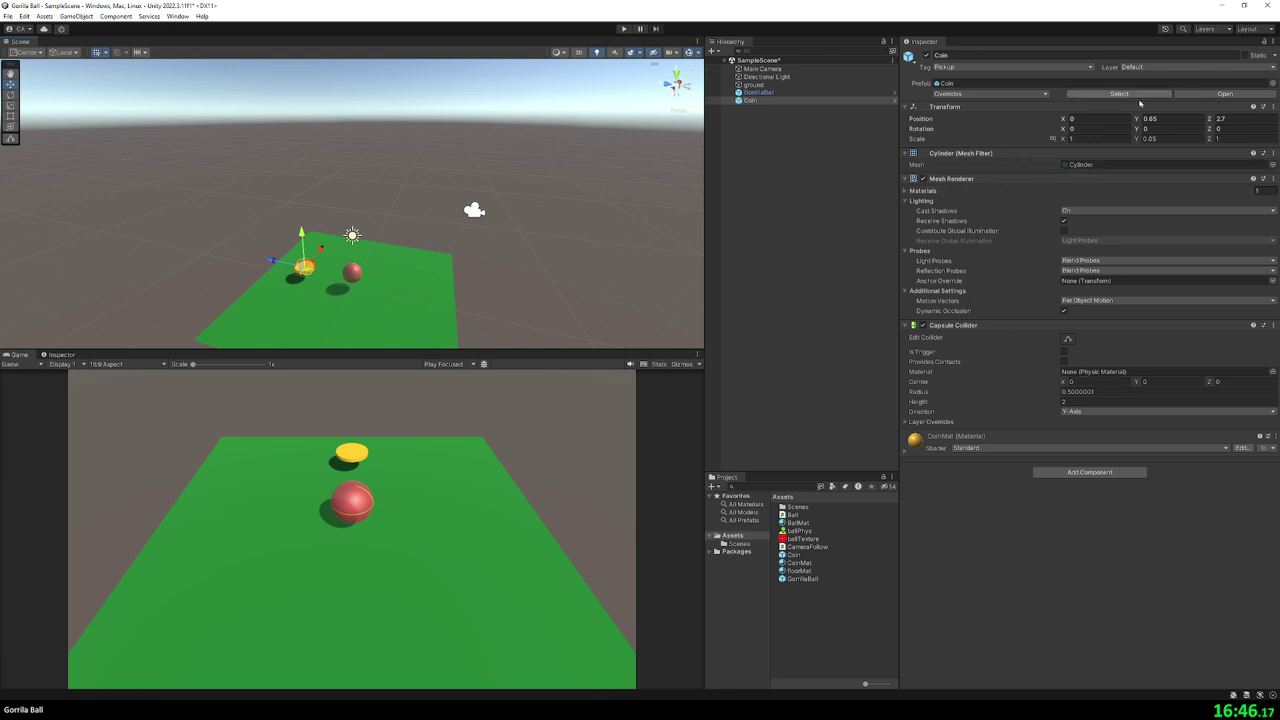
- Stand the Coin upright with X rotation 90 and slide it in front of the ball
click(1082, 127)
text(9)
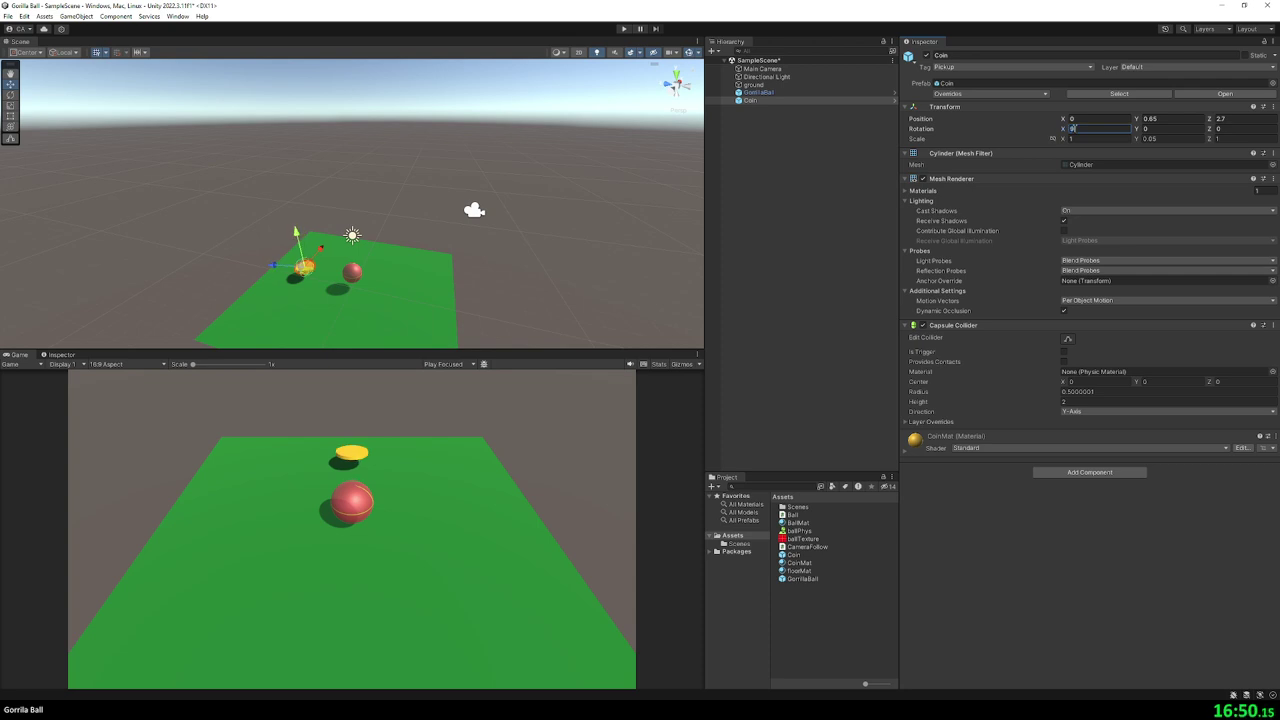
text(0)
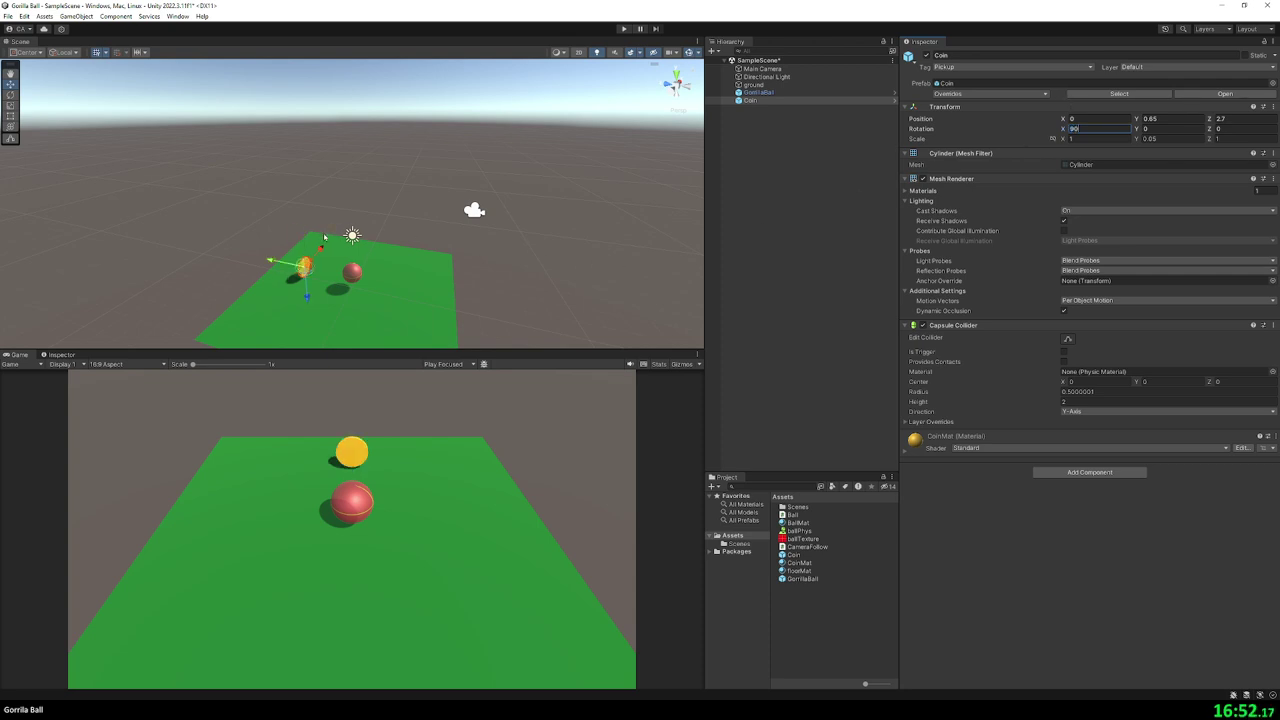
drag(284, 263, 299, 290)
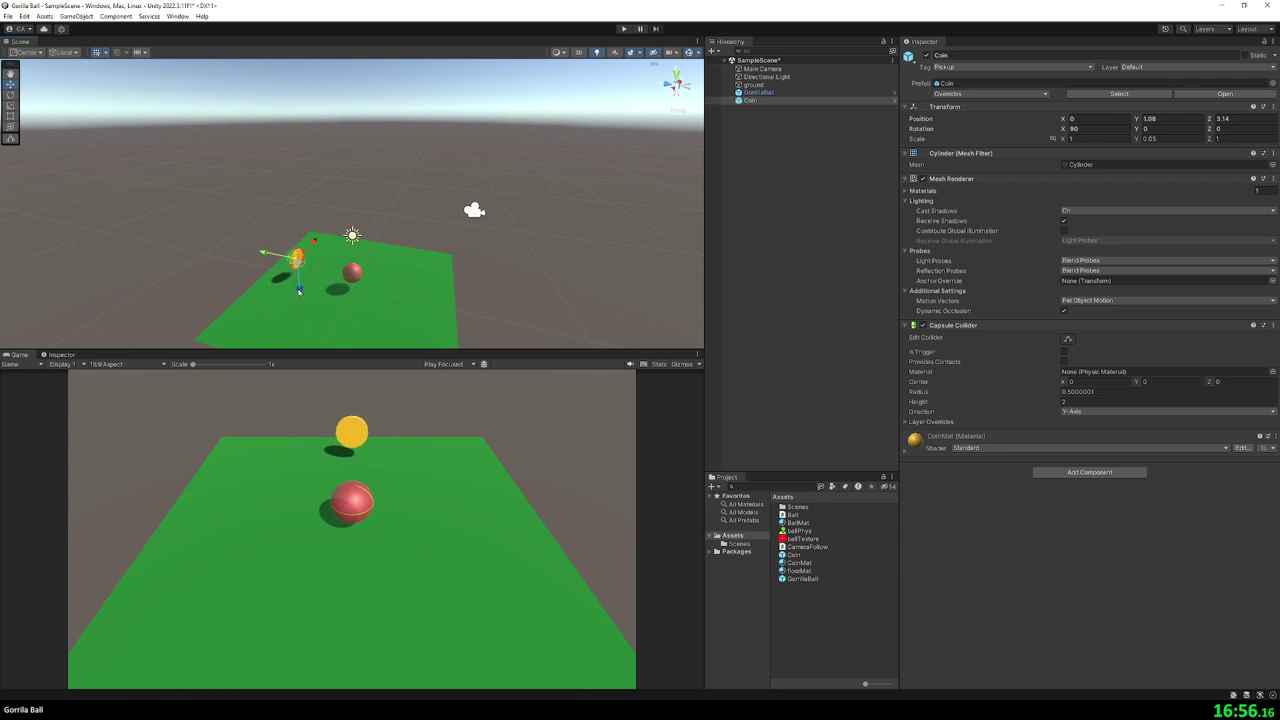
click(552, 264)
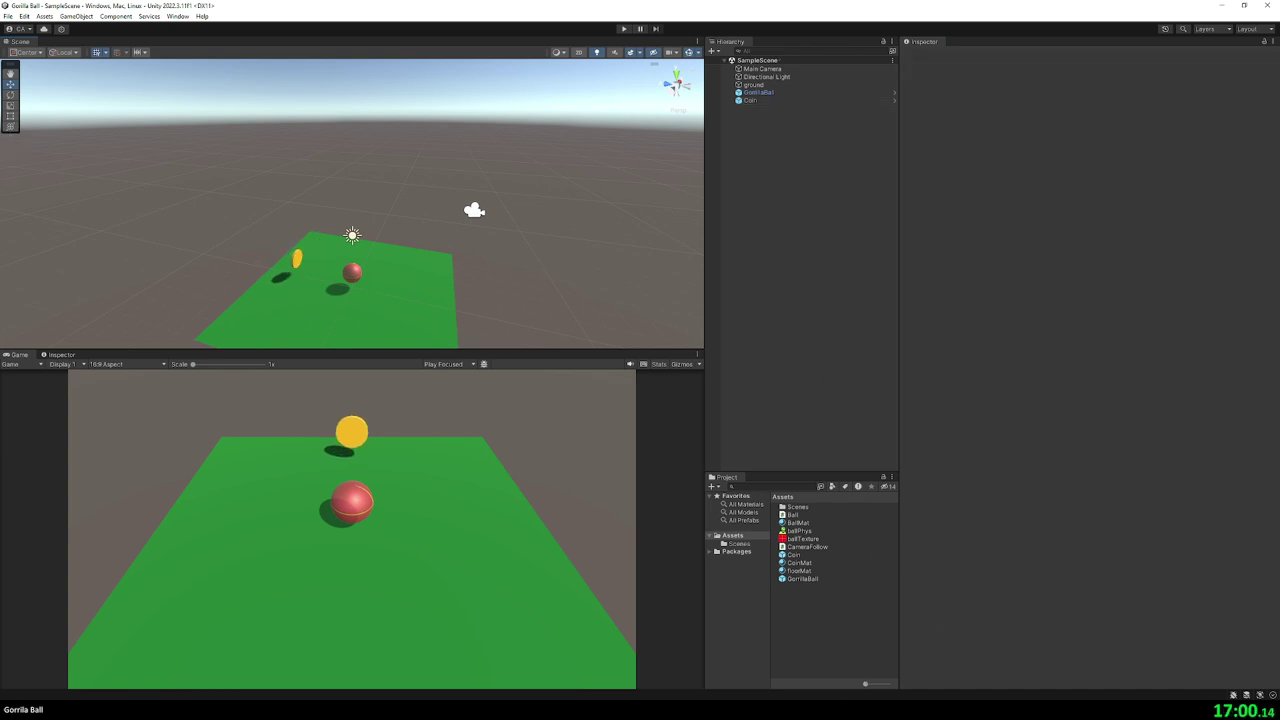
key(alt+Tab)
- Add blank lines below the offset field in CameraFollow and save the script
click(187, 144)
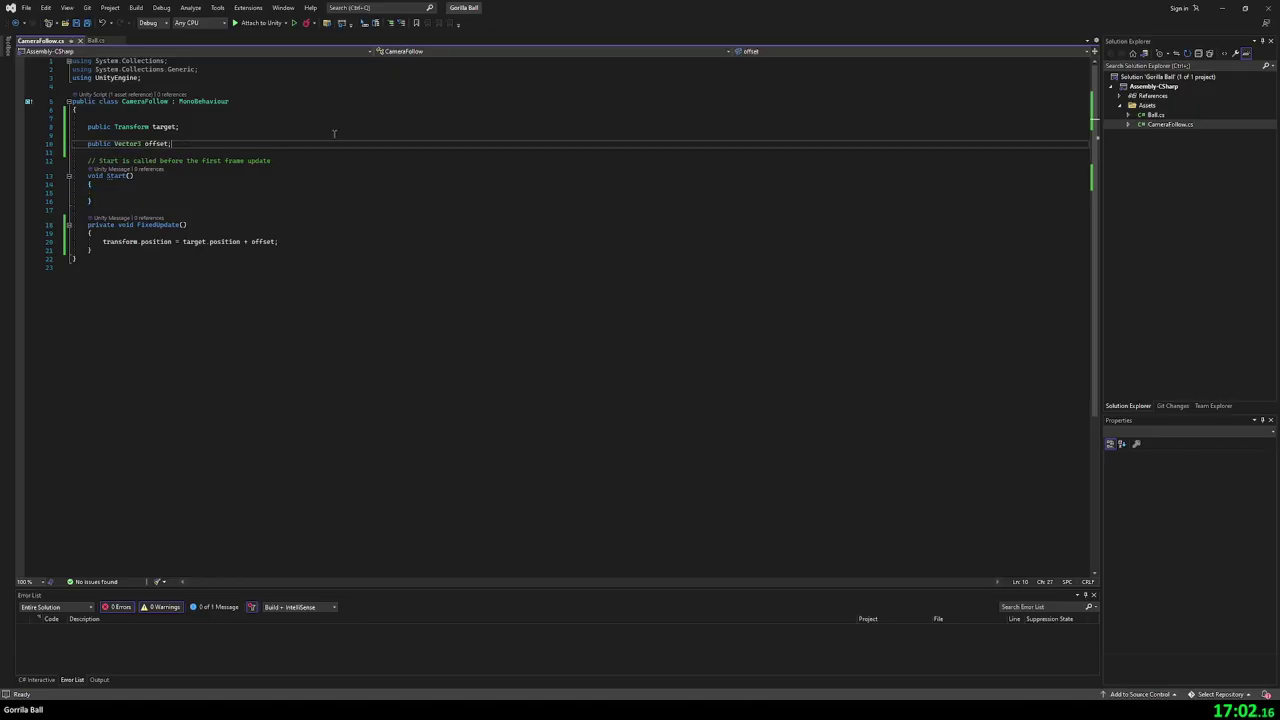
key(Return)
key(Return)
text(p)
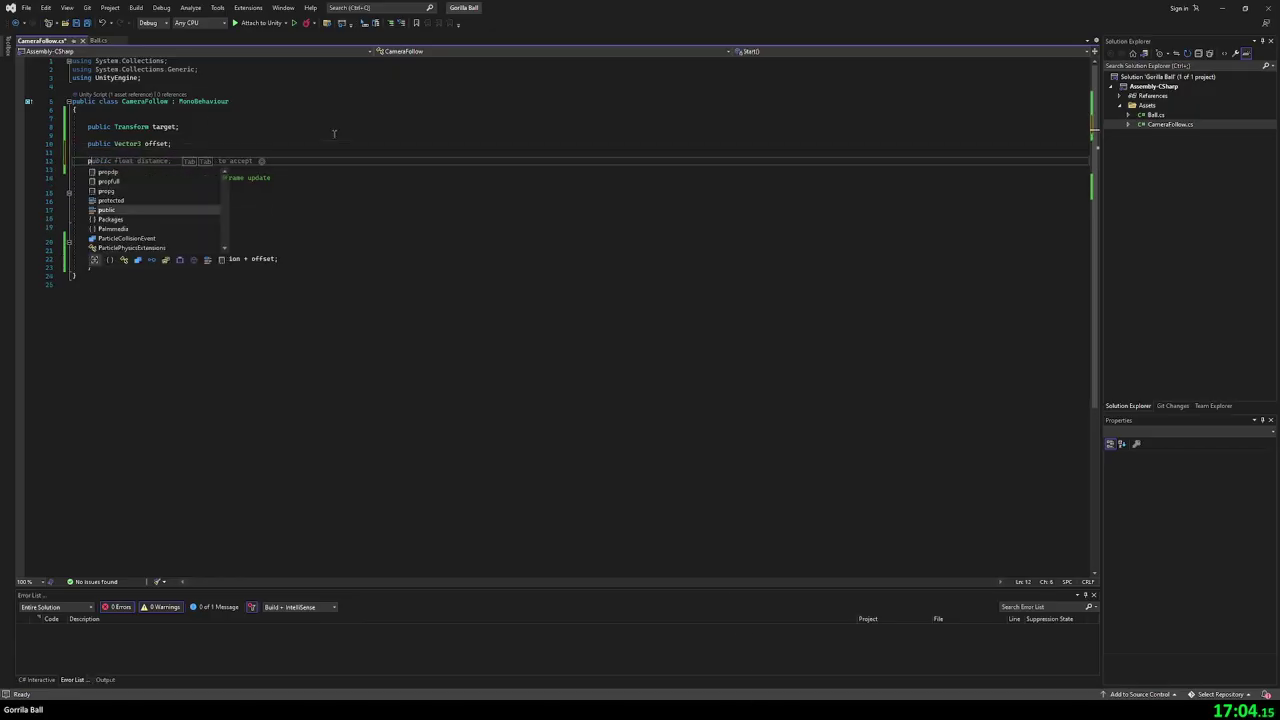
key(BackSpace)
key(BackSpace)
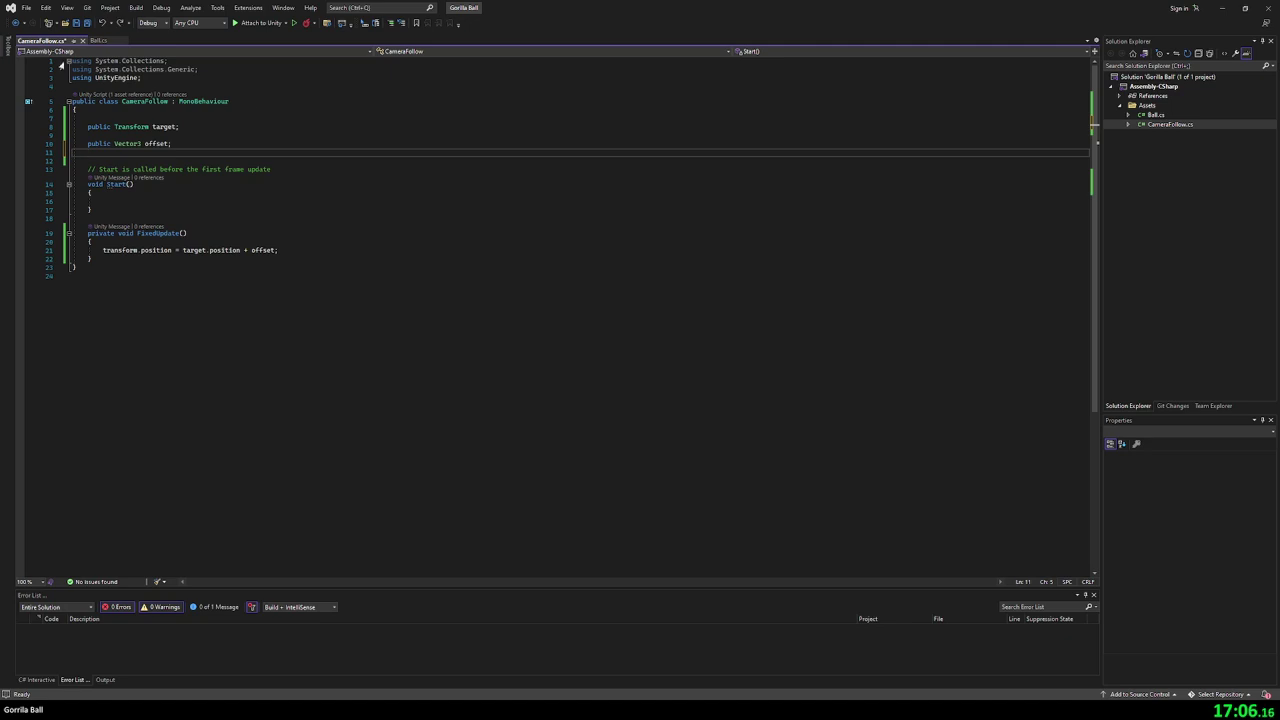
key(ctrl+s)
- Declare a public int score field at the top of the Ball class
click(97, 40)
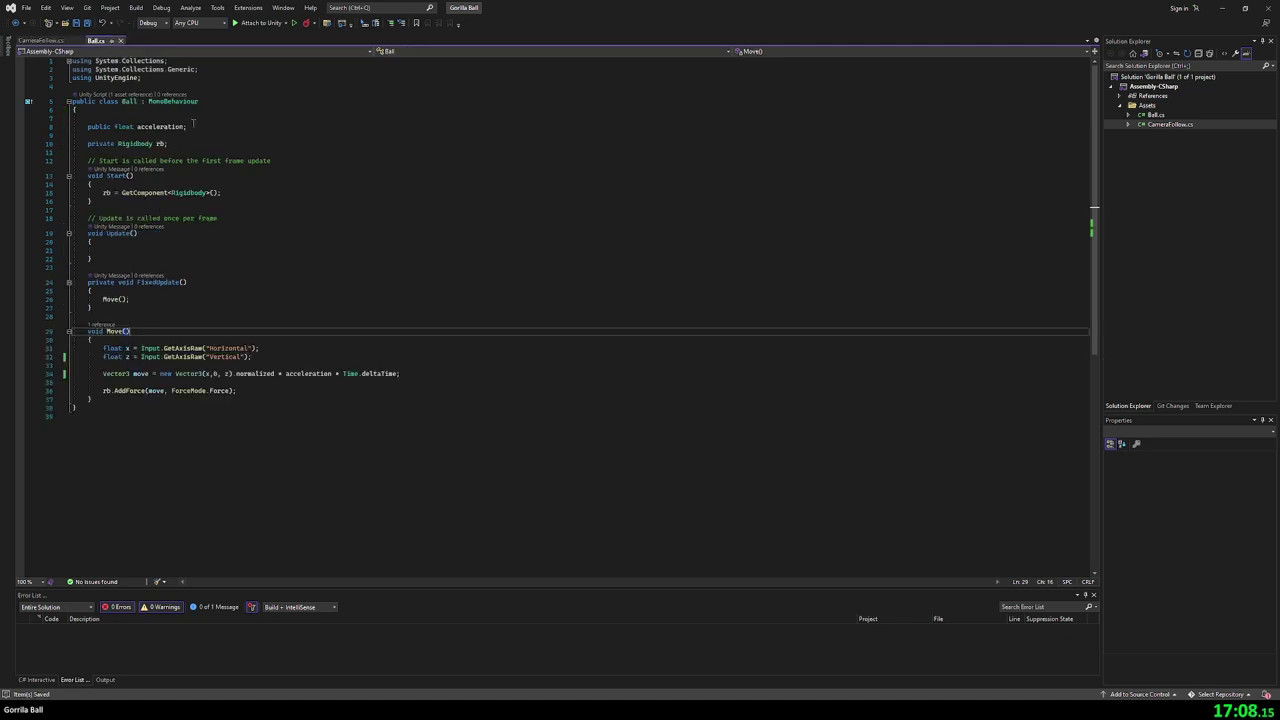
click(193, 118)
key(Return)
key(Up)
text(p)
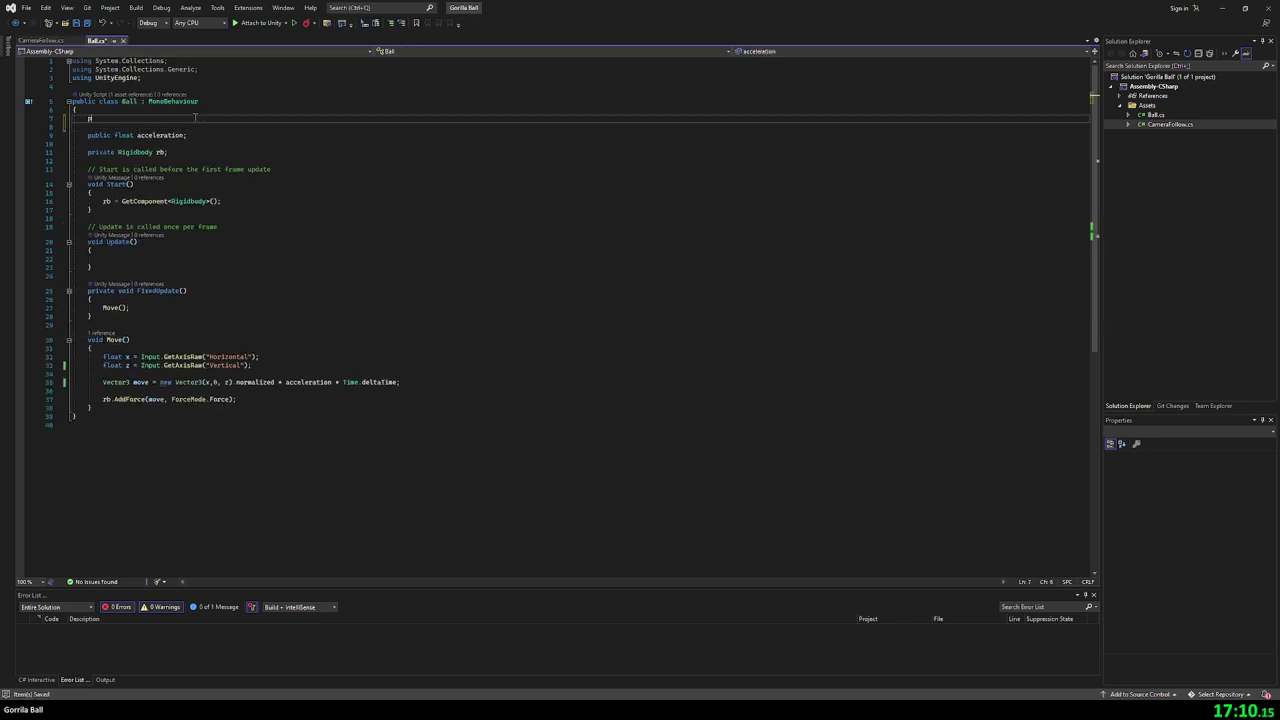
text(ublic int score)
text(;)
- Write void AddToScore(int s) below Move() with the body score += s
click(118, 409)
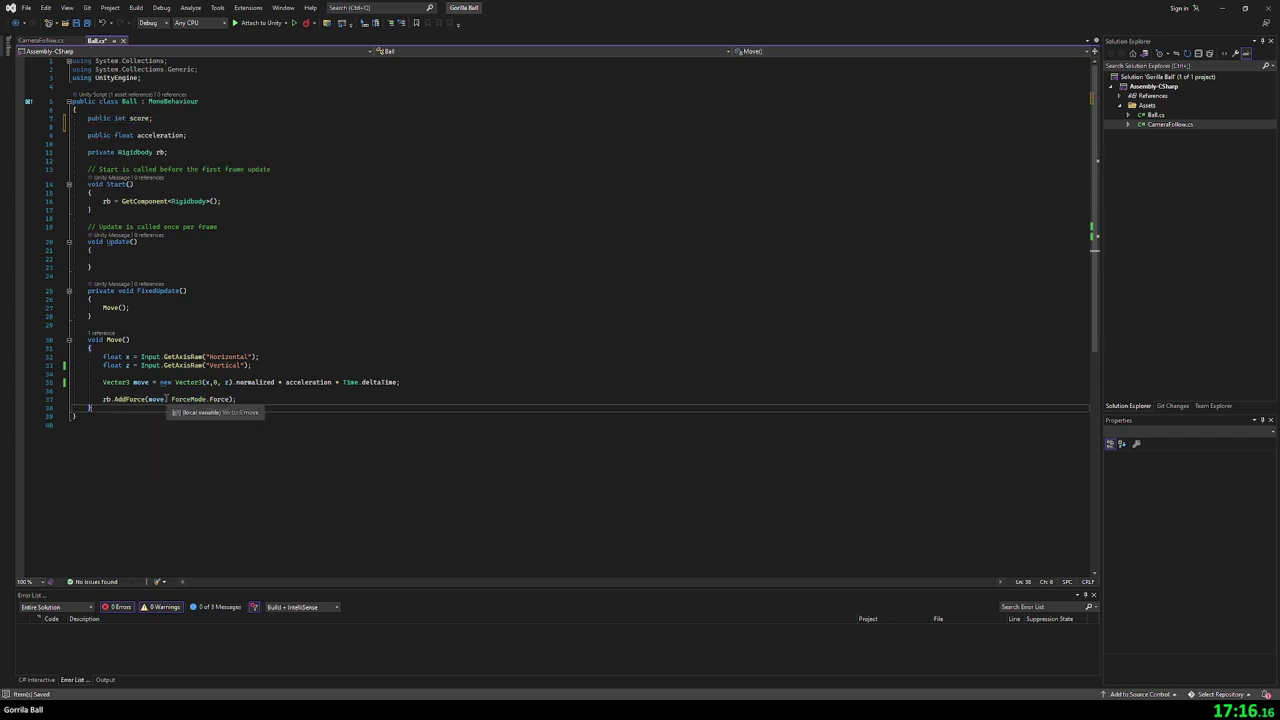
key(Return)
key(Return)
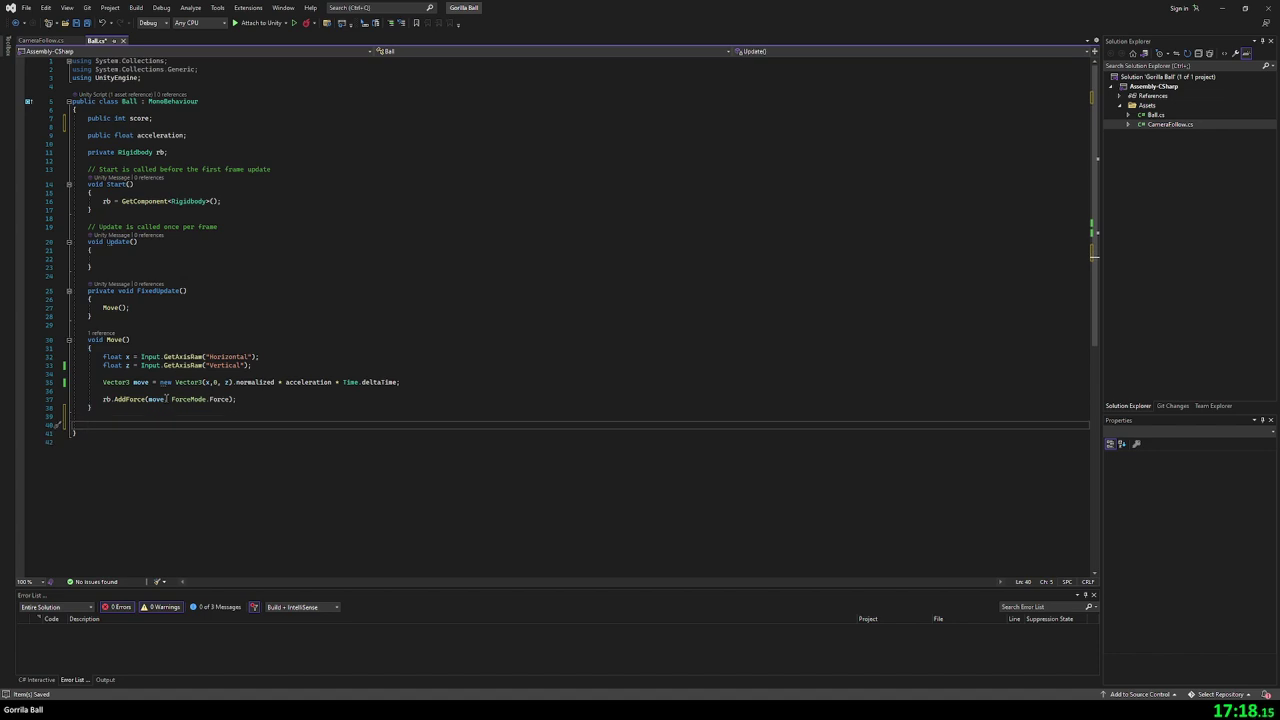
text(voi)
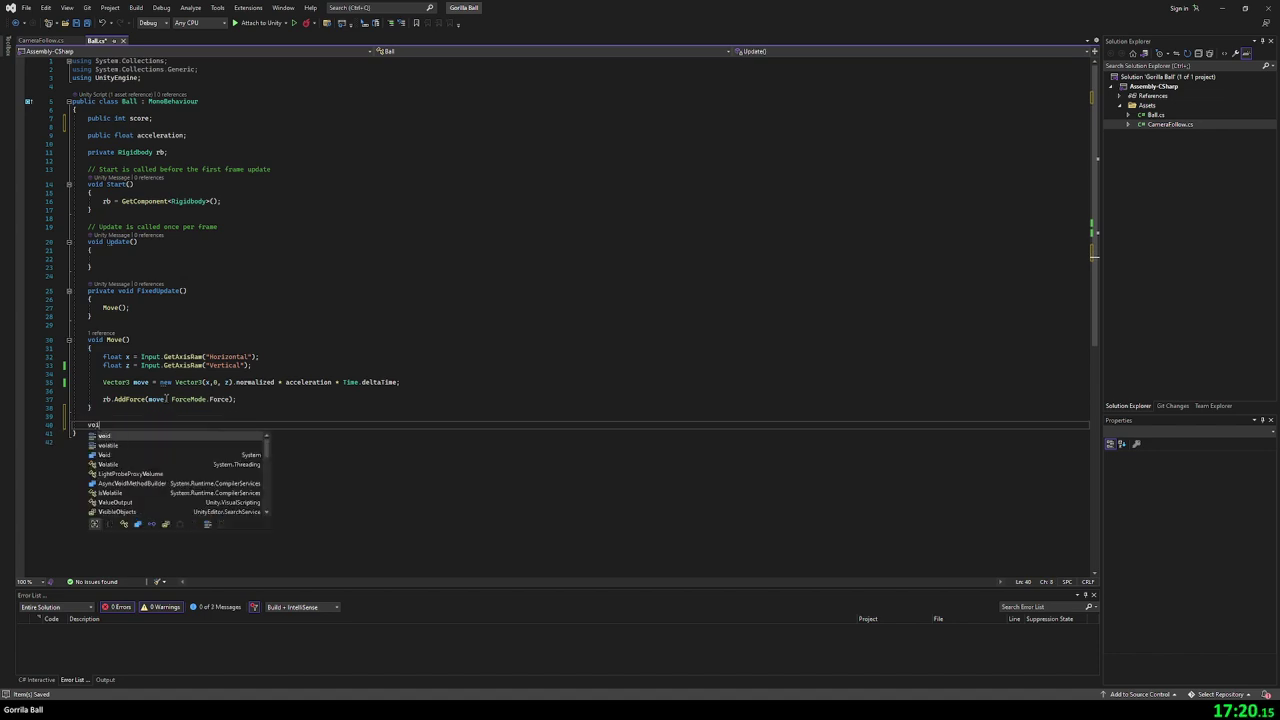
text(d A)
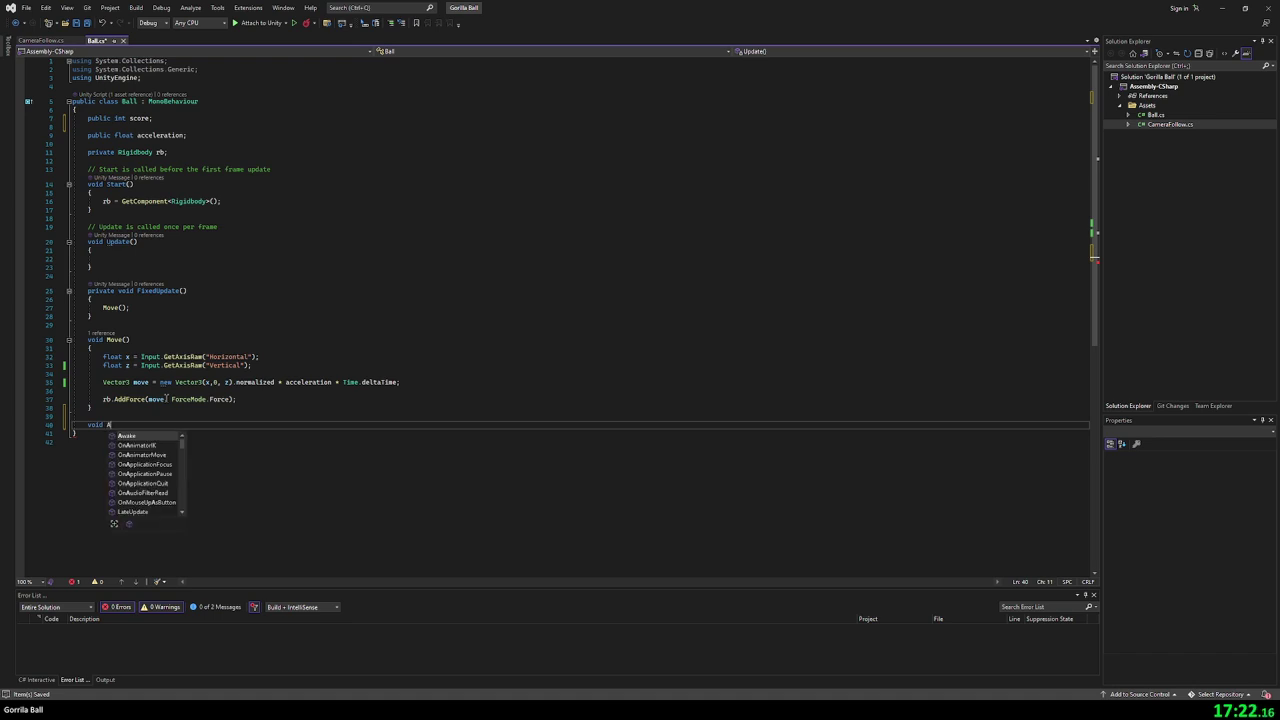
text(ddToS)
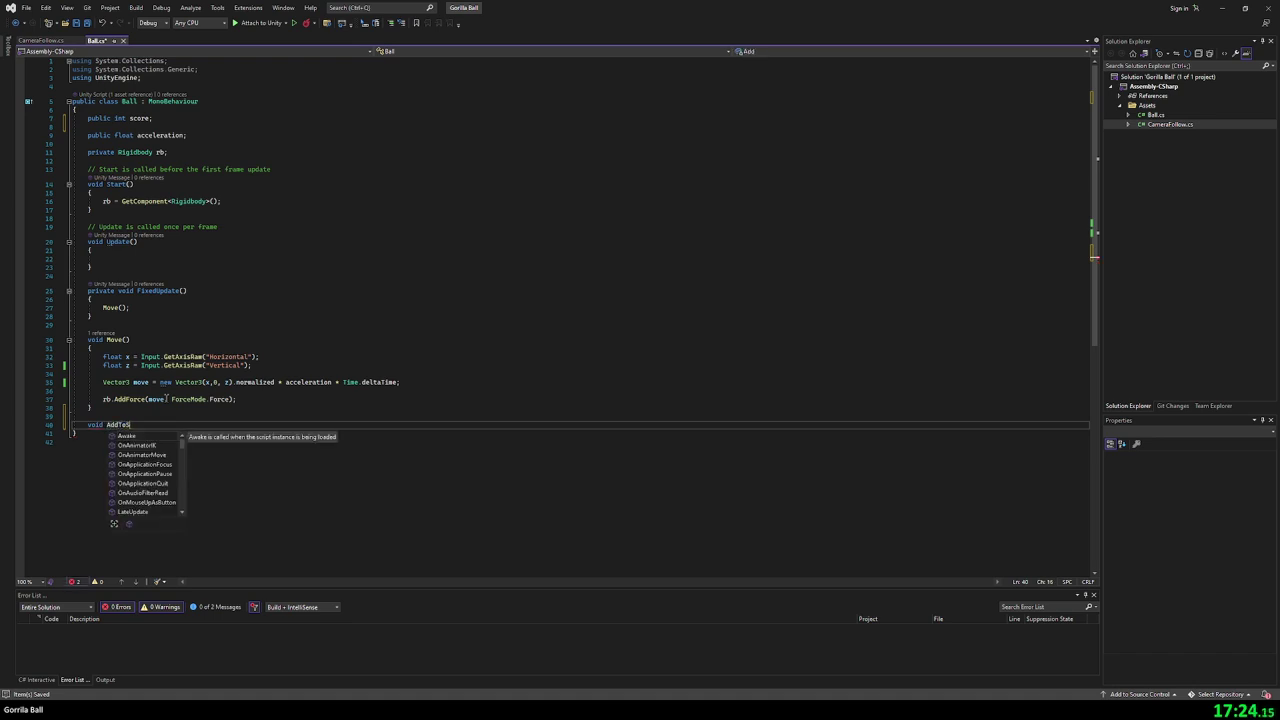
text(core(in)
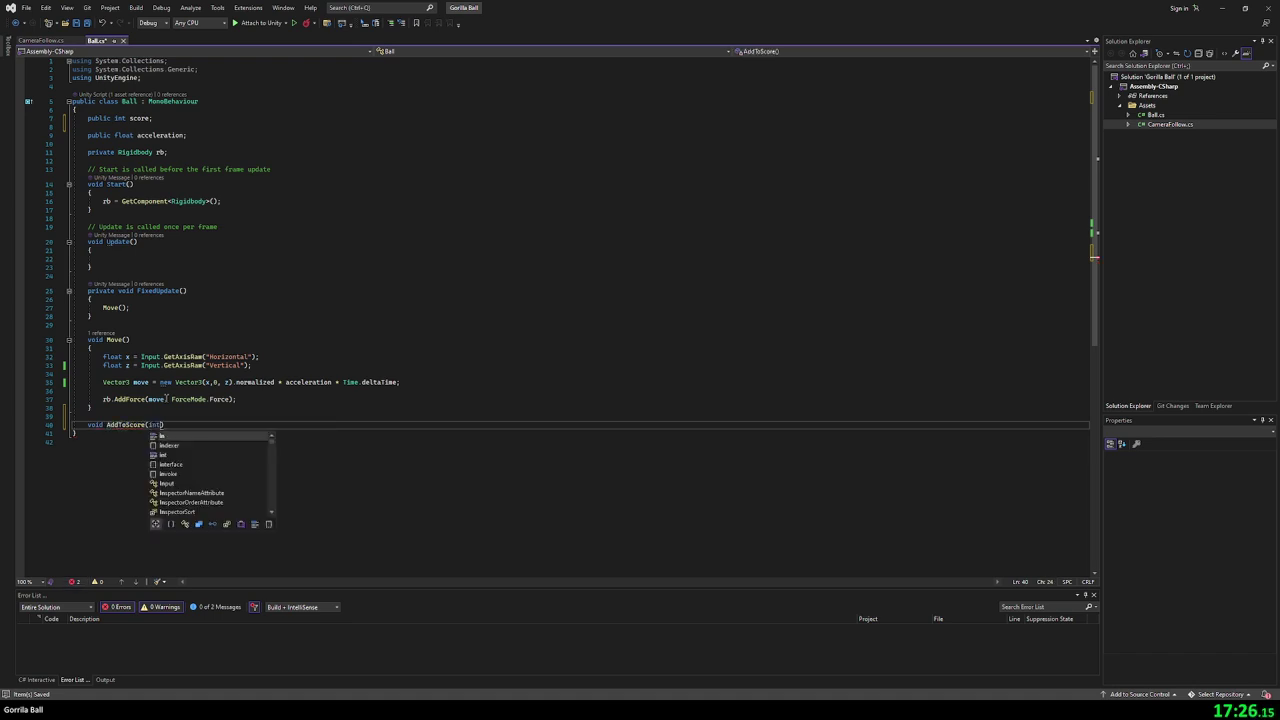
text(t)
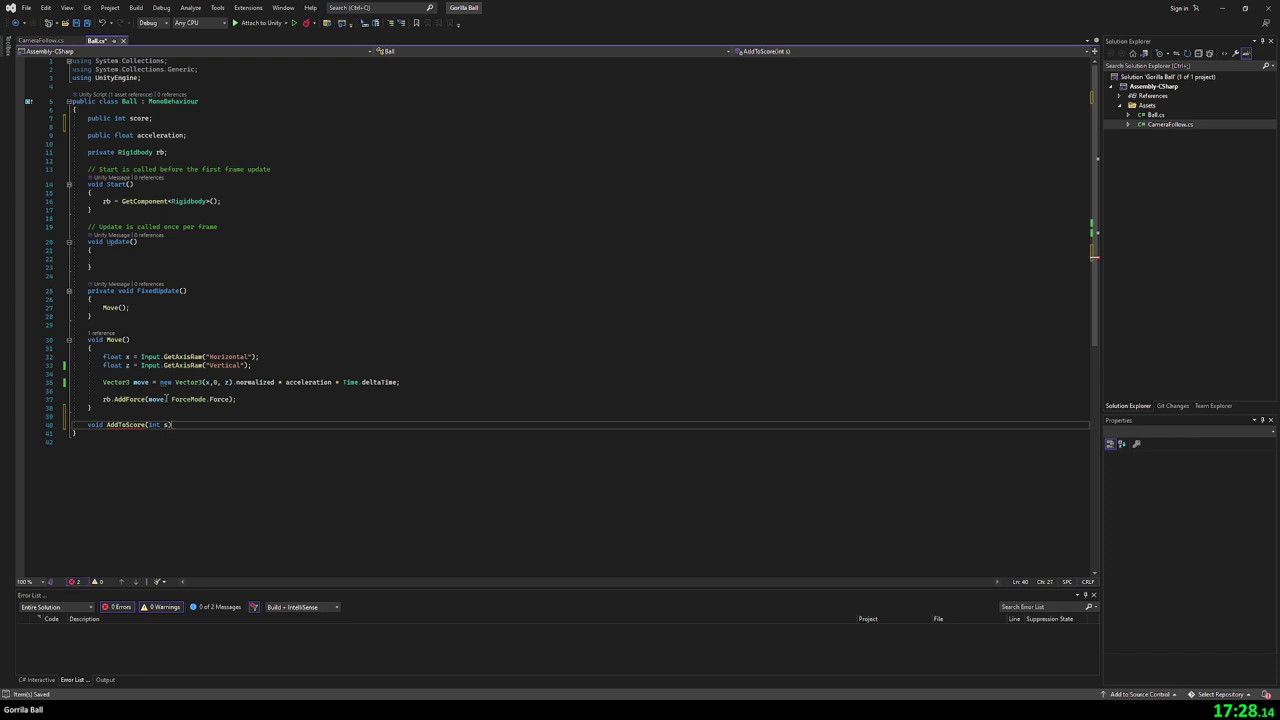
key(Return)
text({)
key(Return)
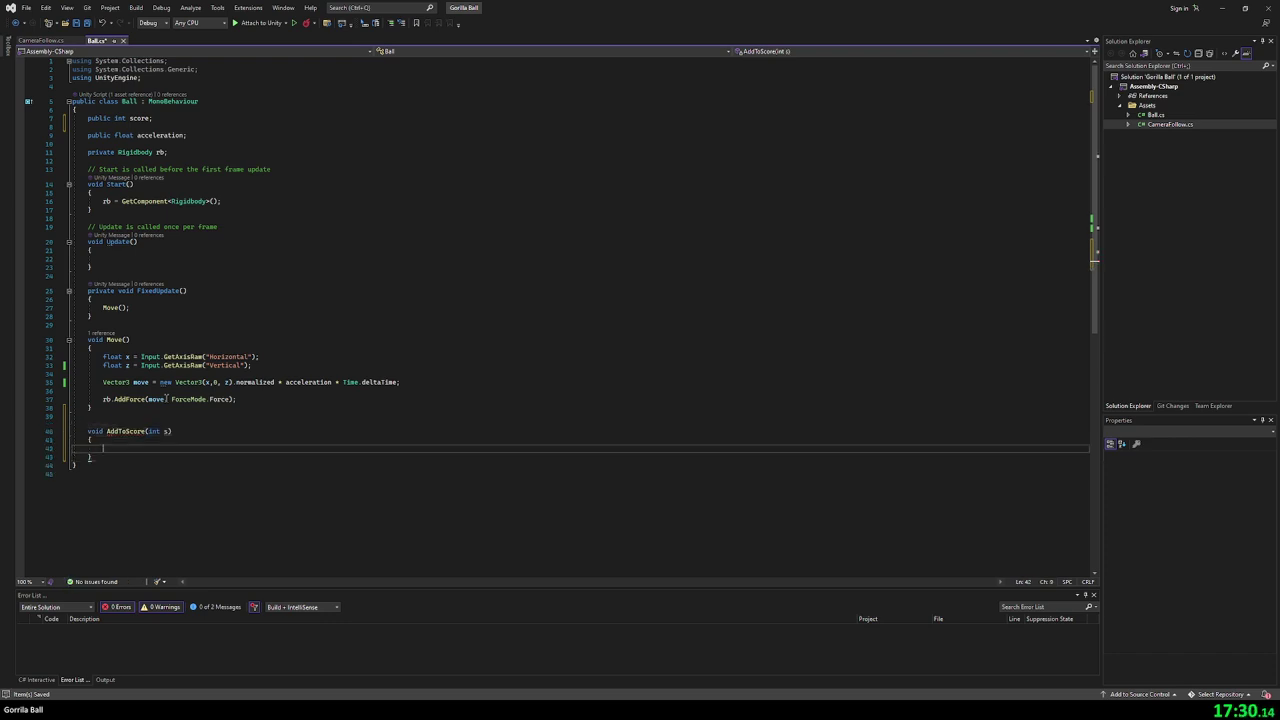
text(c)
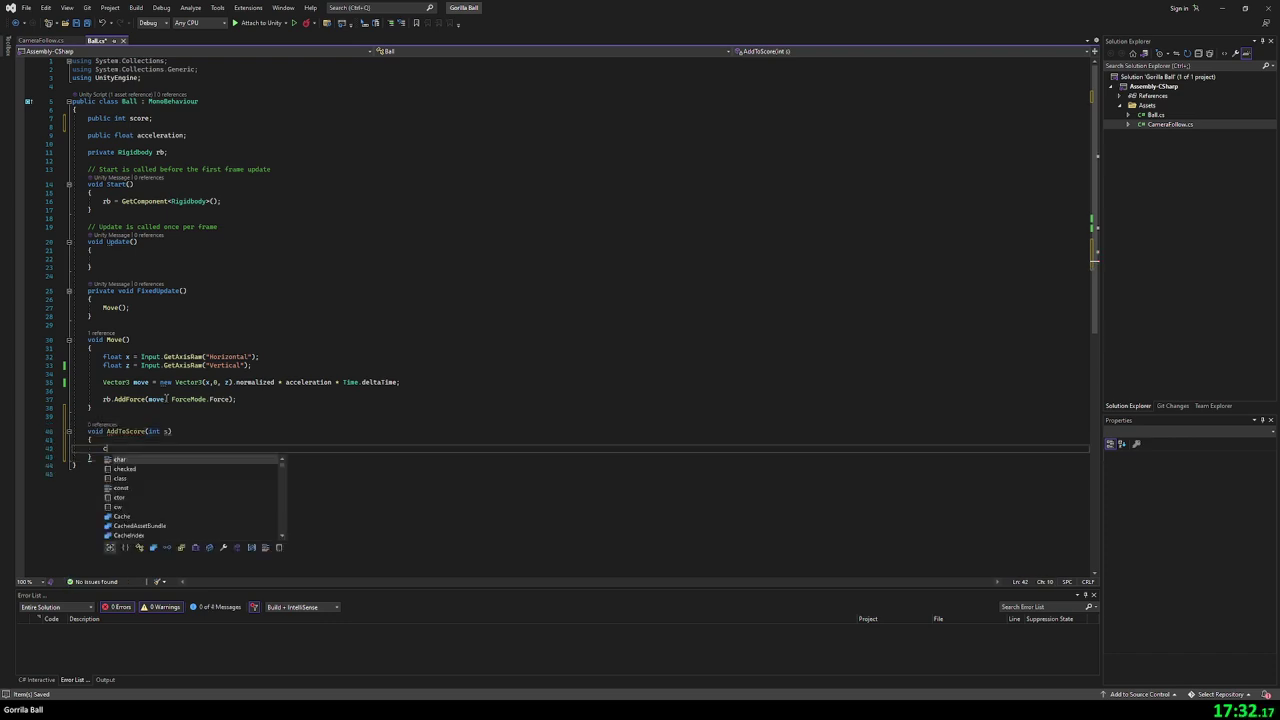
text(or)
key(BackSpace)
key(BackSpace)
key(BackSpace)
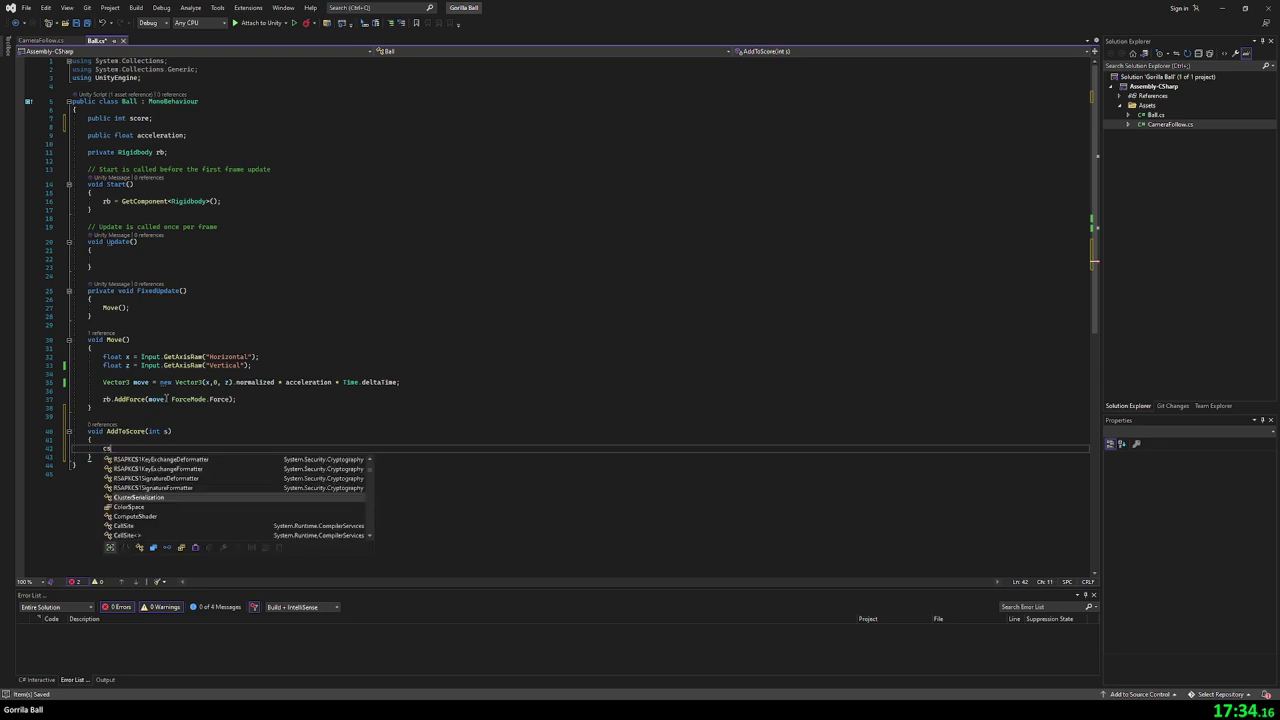
text(sc)
key(space)
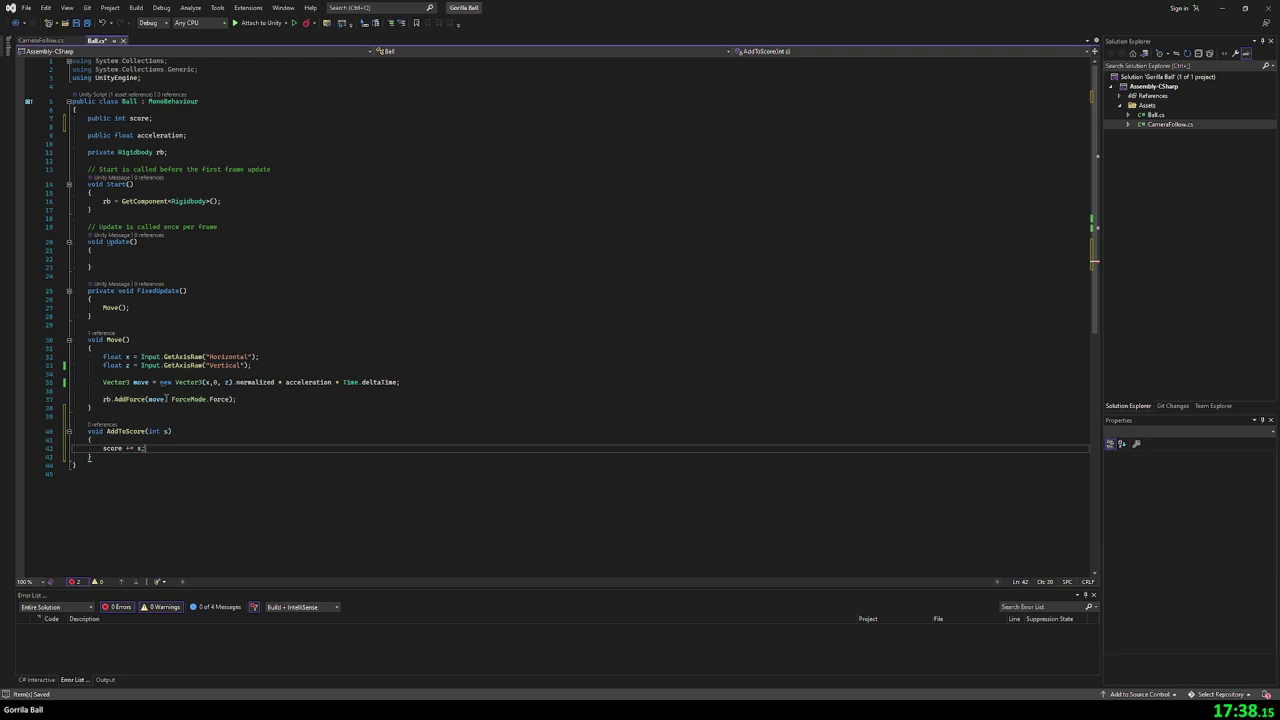
key(Down)
key(Return)
key(Return)
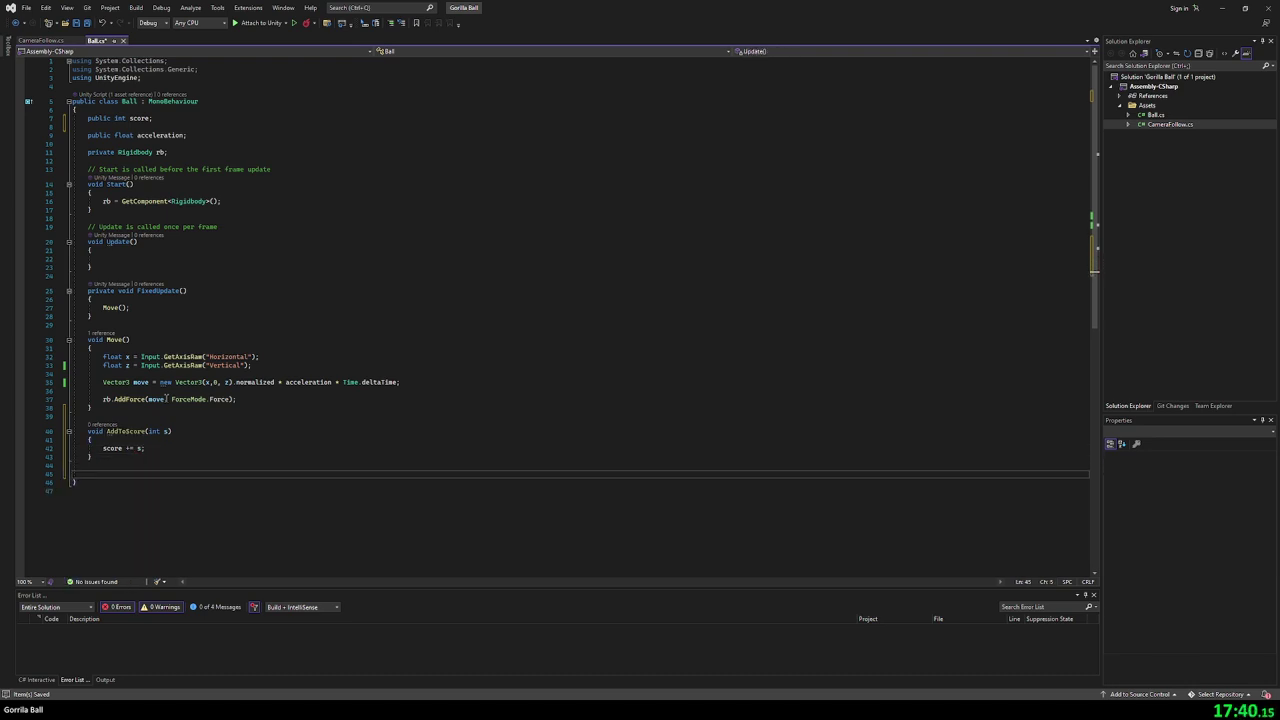
- Add an OnCollisionEnter stub that stores collision.gameObject in a variable go
text(nc)
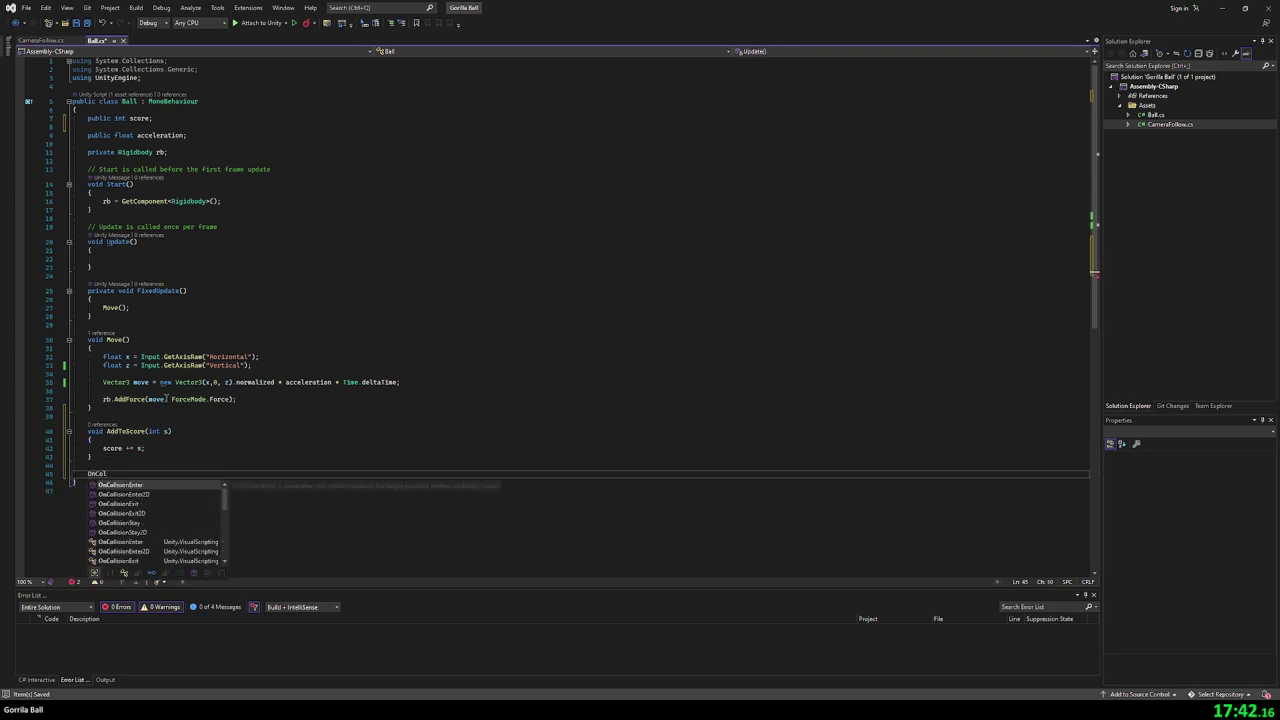
key(Tab)
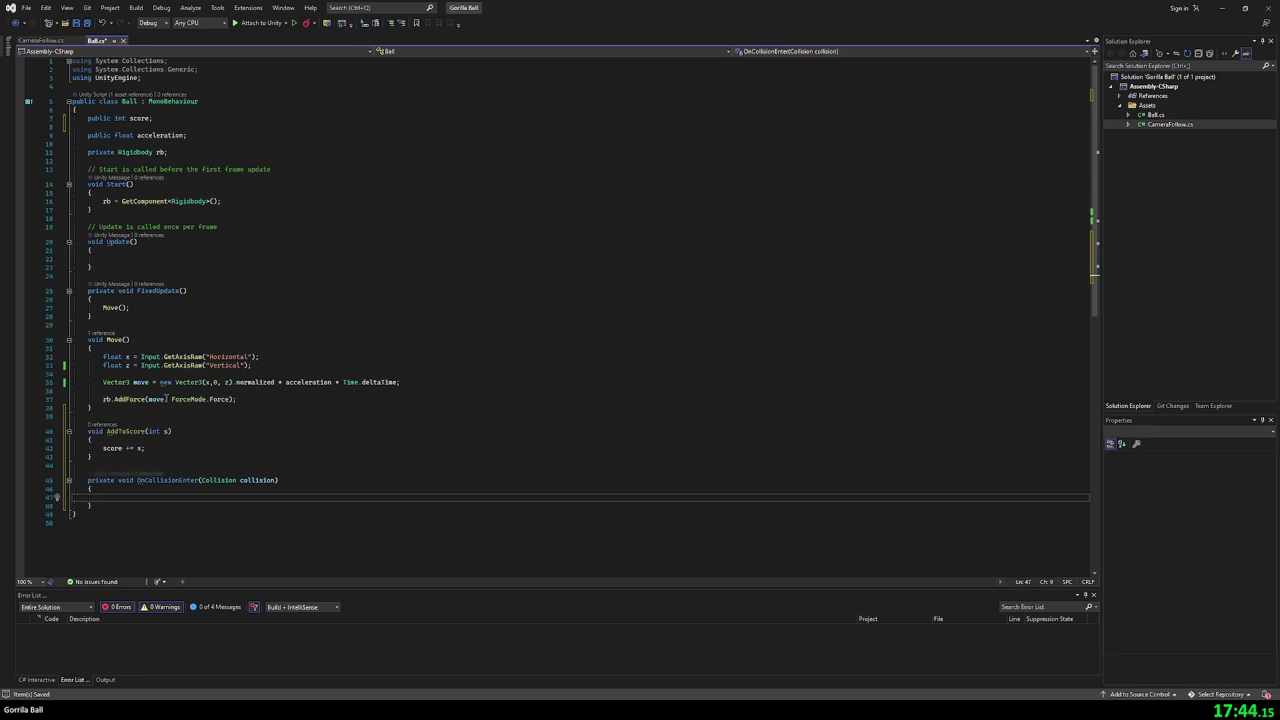
text(var go = )
text(co)
key(Tab)
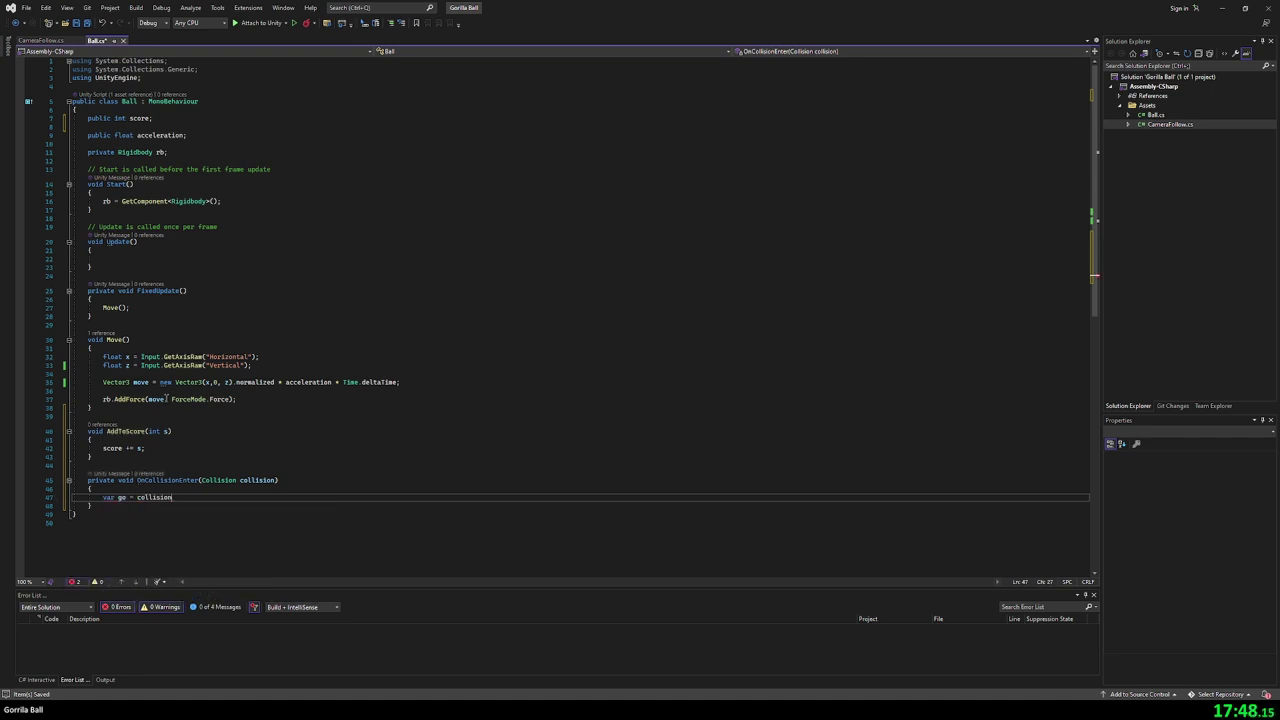
text(.)
key(Down)
key(Tab)
text(;)
key(Return)
- Add an if on go.CompareTag("Pickup") that calls AddToScore(1), and save
text(if)
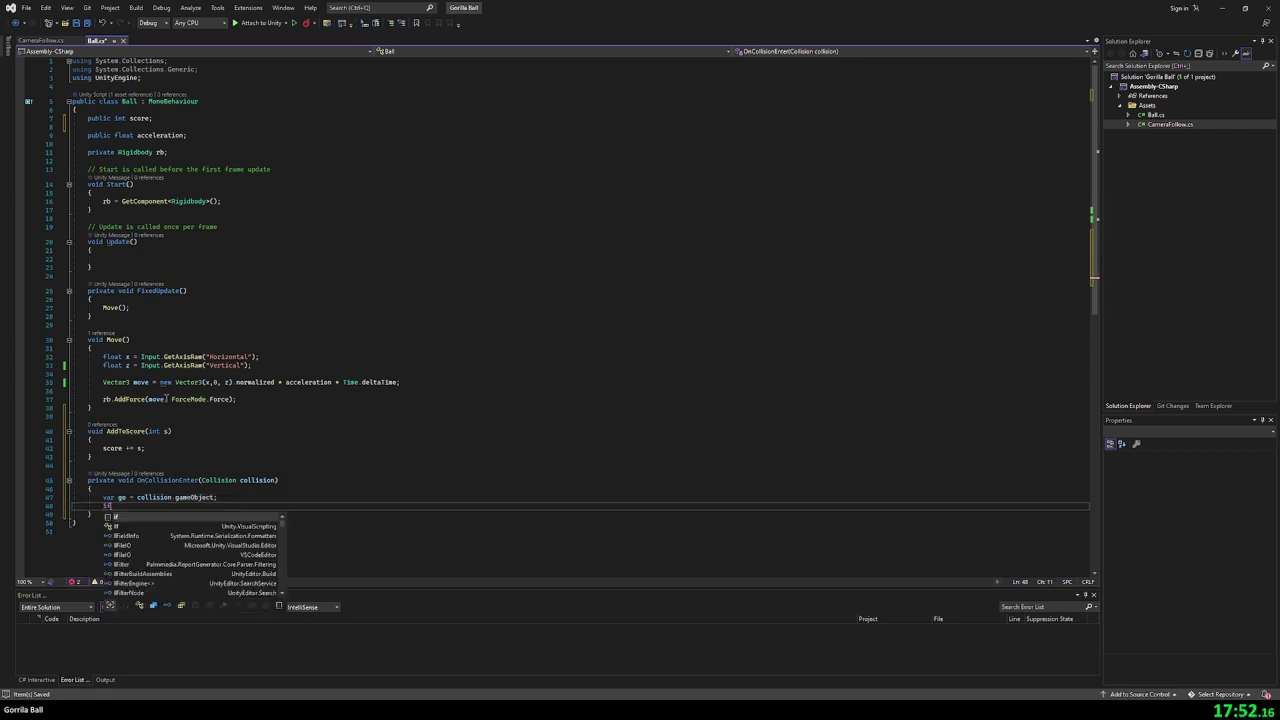
text((go)
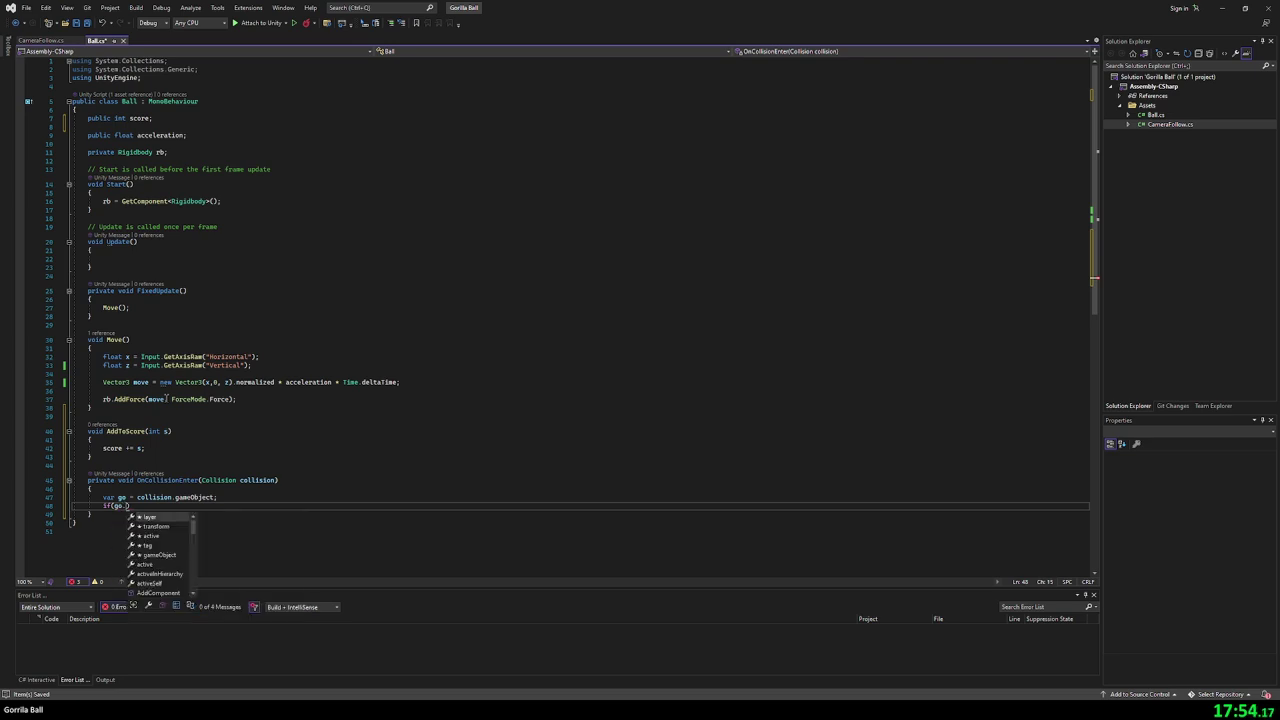
text(.t)
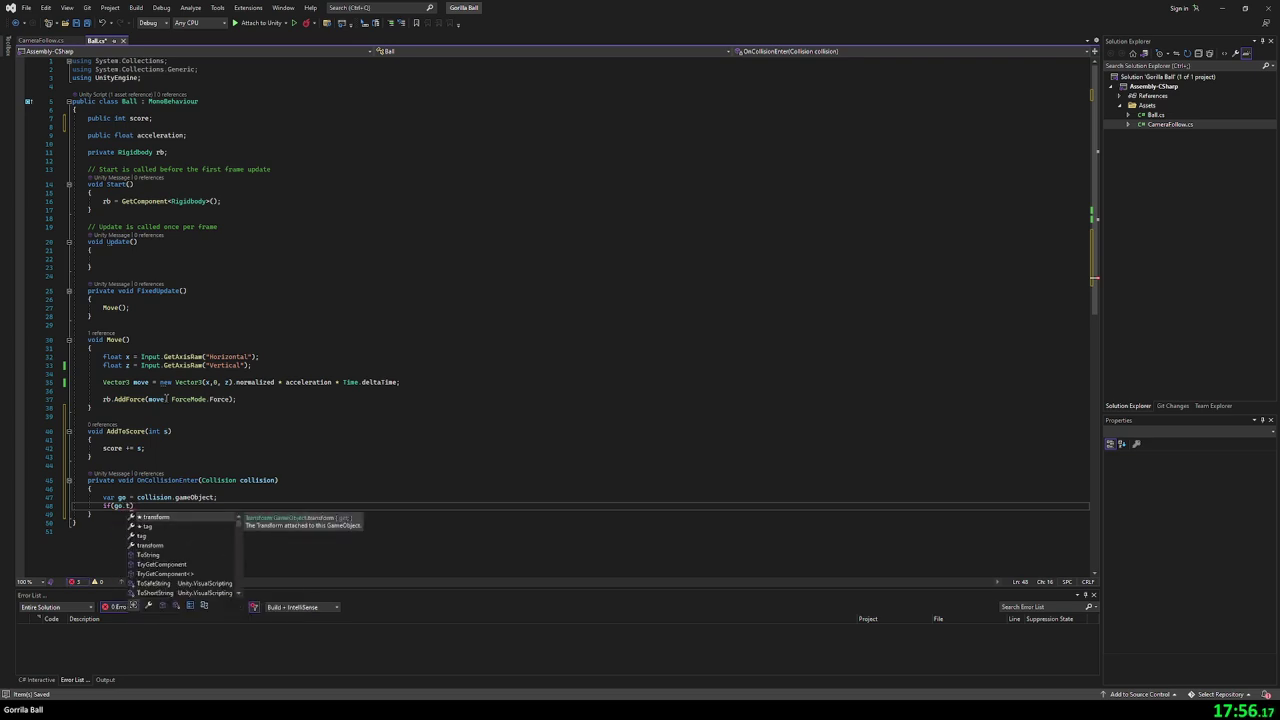
key(BackSpace)
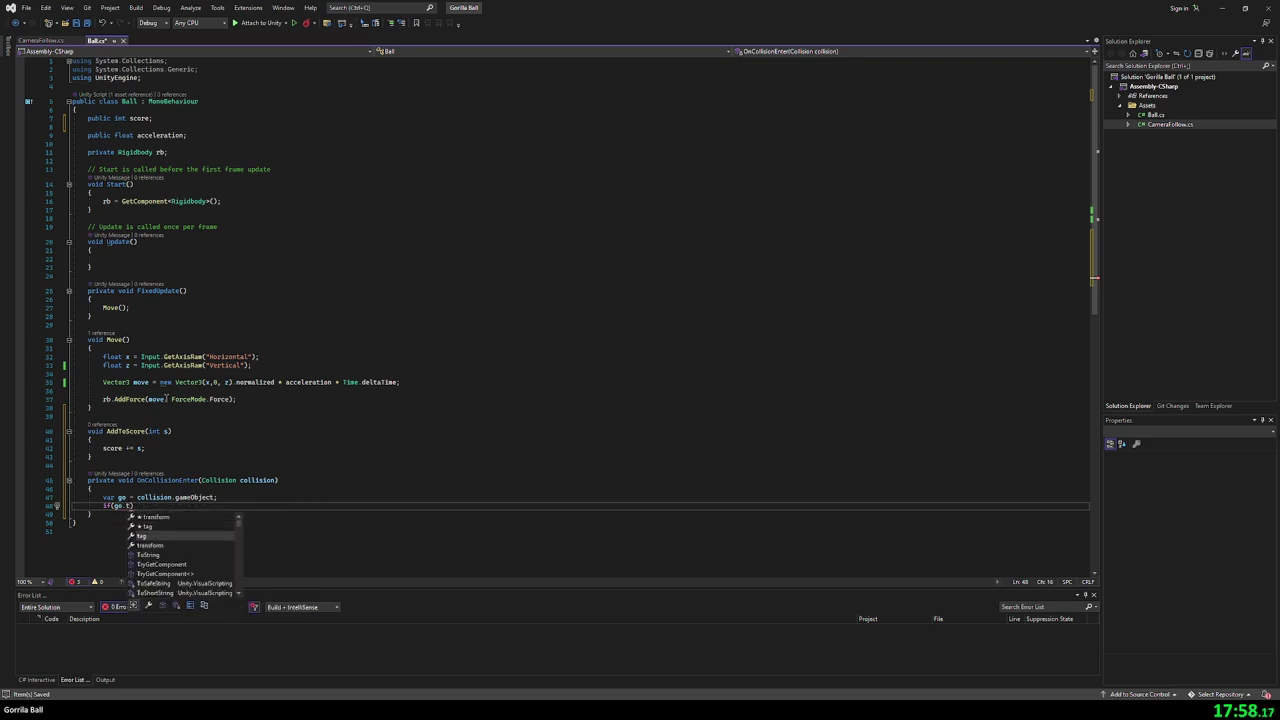
text(C)
key(Tab)
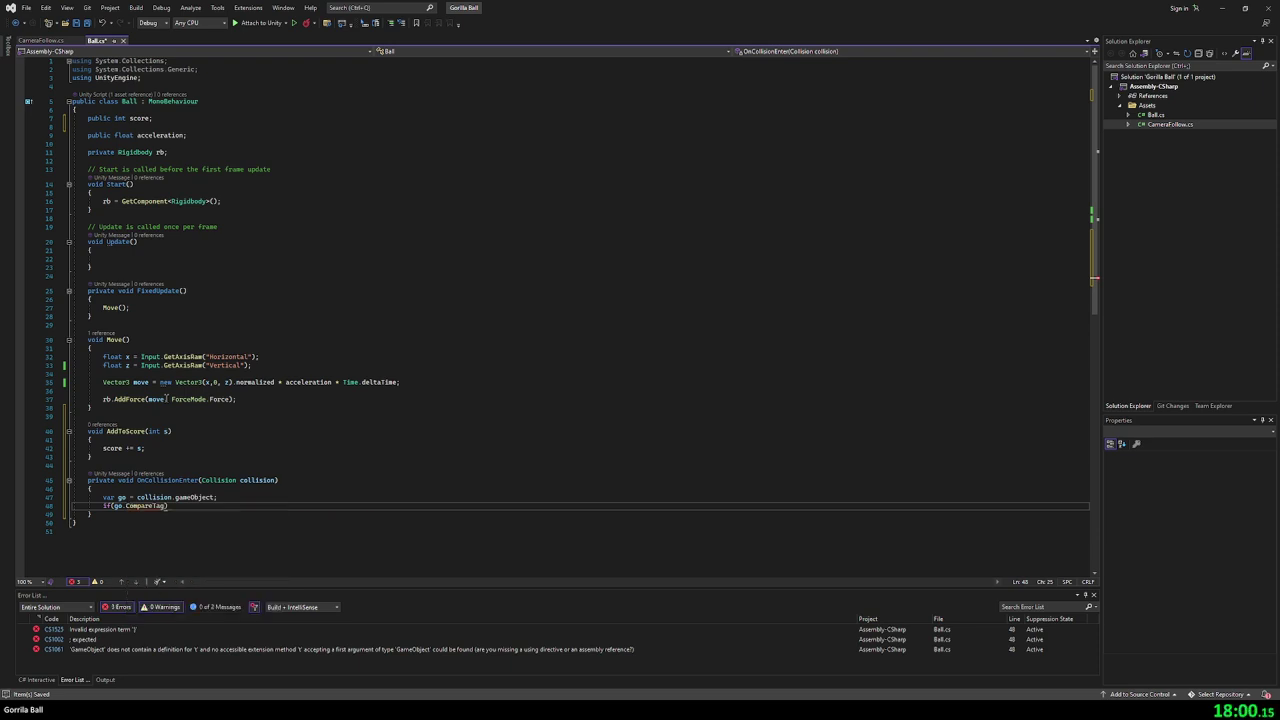
text((")
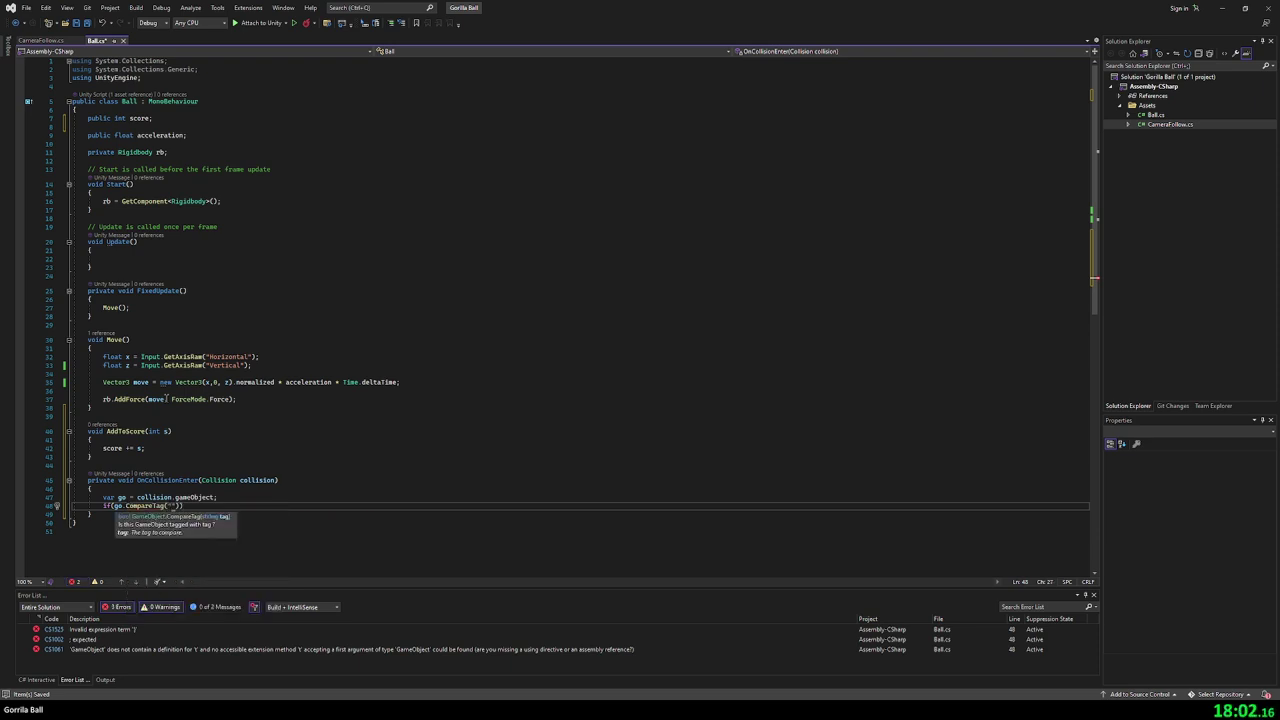
text(Pickup)
text("))
key(Return)
text({)
key(Return)
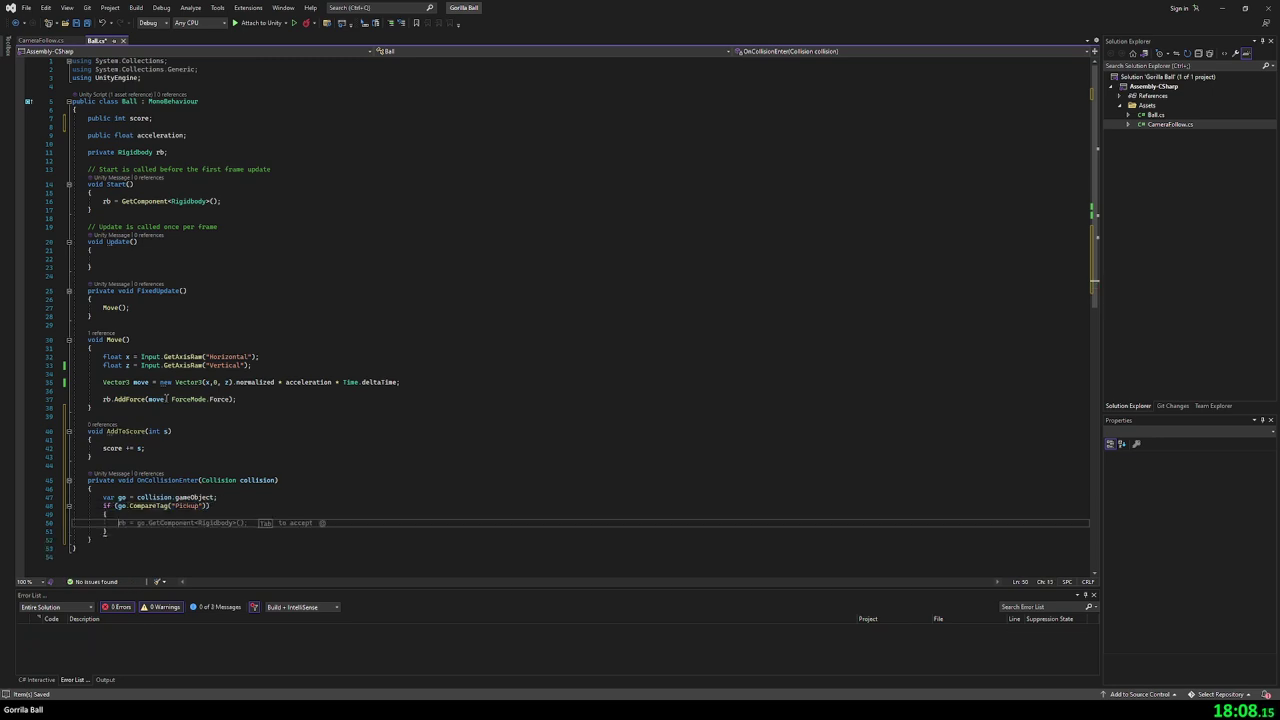
text(Add)
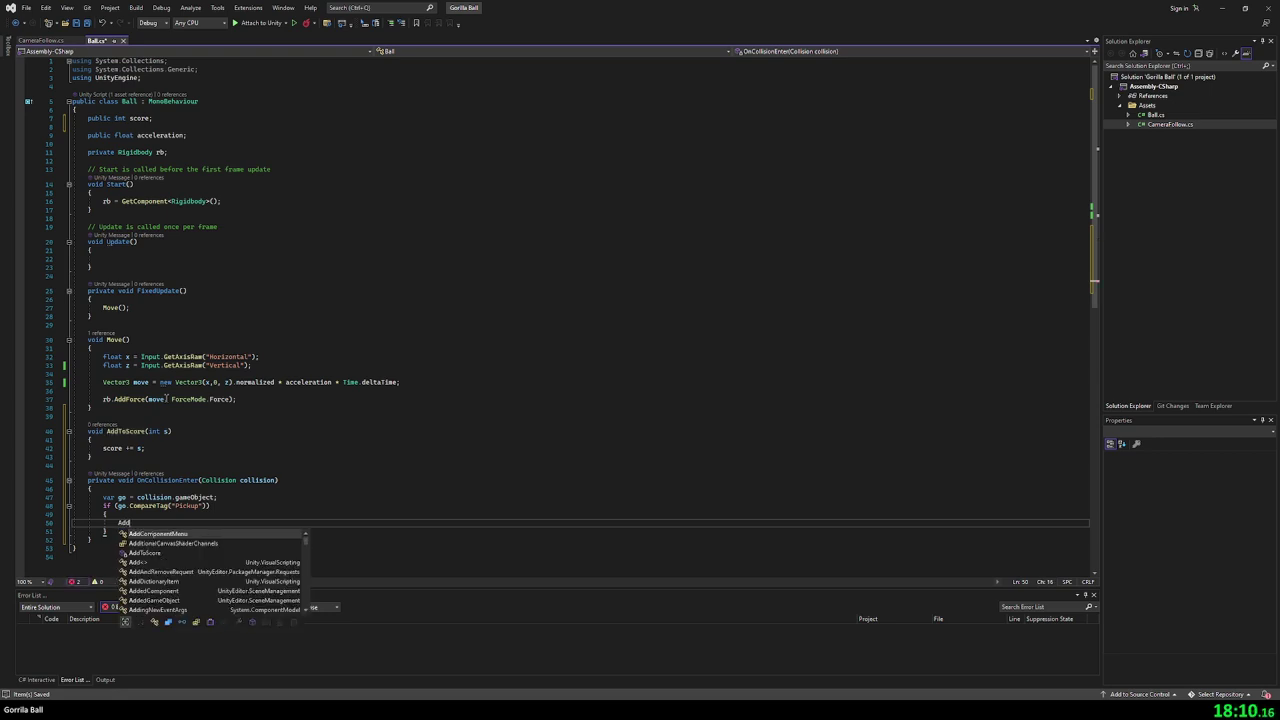
text(ToScore)
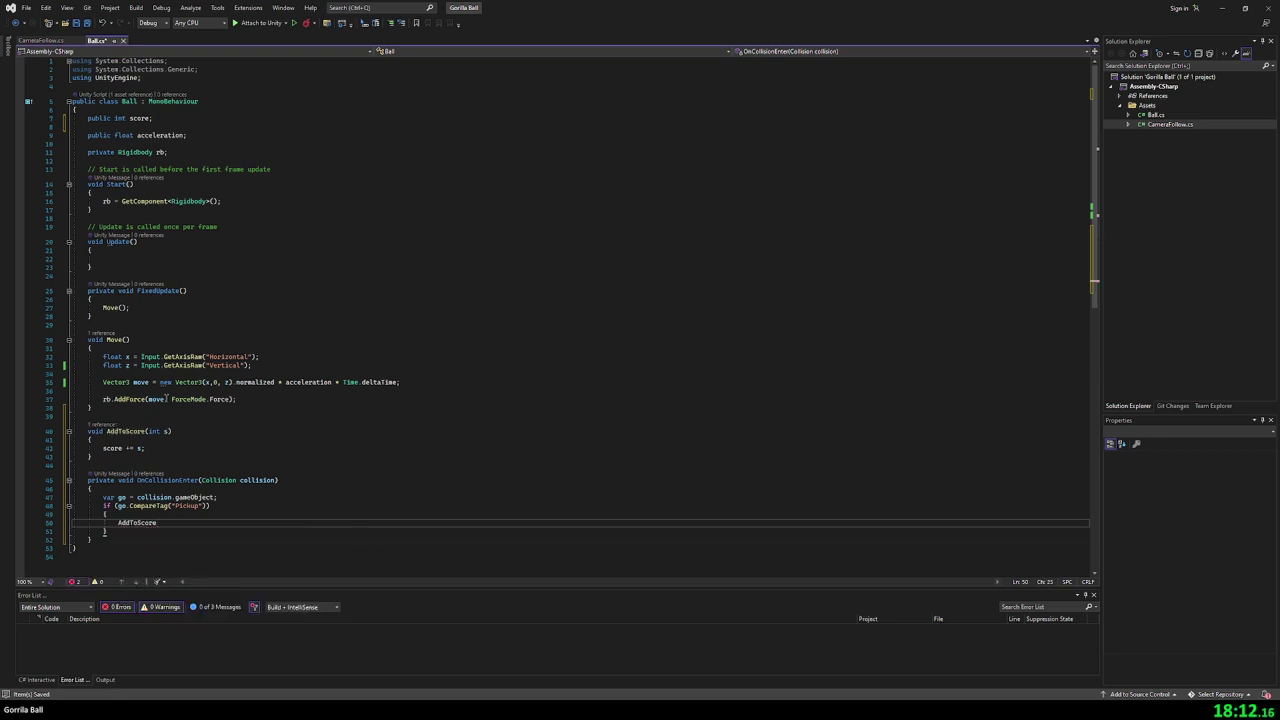
text(((1))
text(;)
key(ctrl+s)
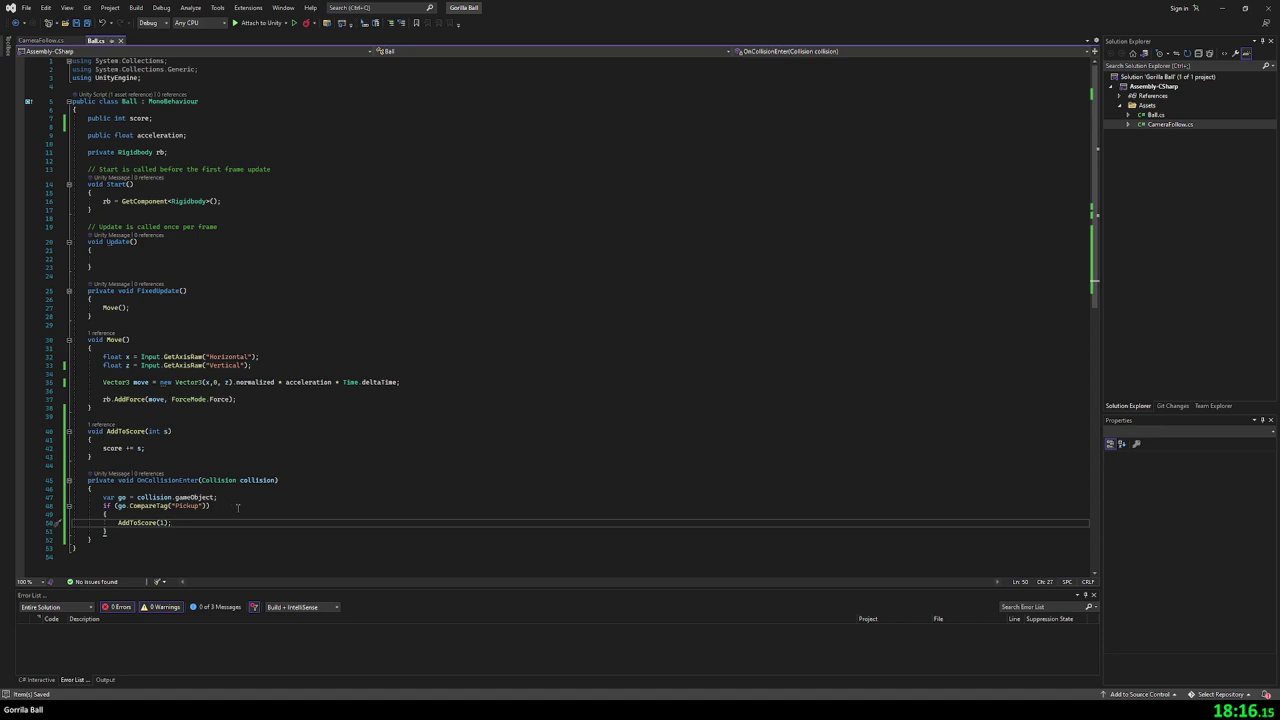
- Add Destroy(go); below AddToScore(1) inside the Pickup check
click(195, 514)
key(Down)
key(End)
key(Return)
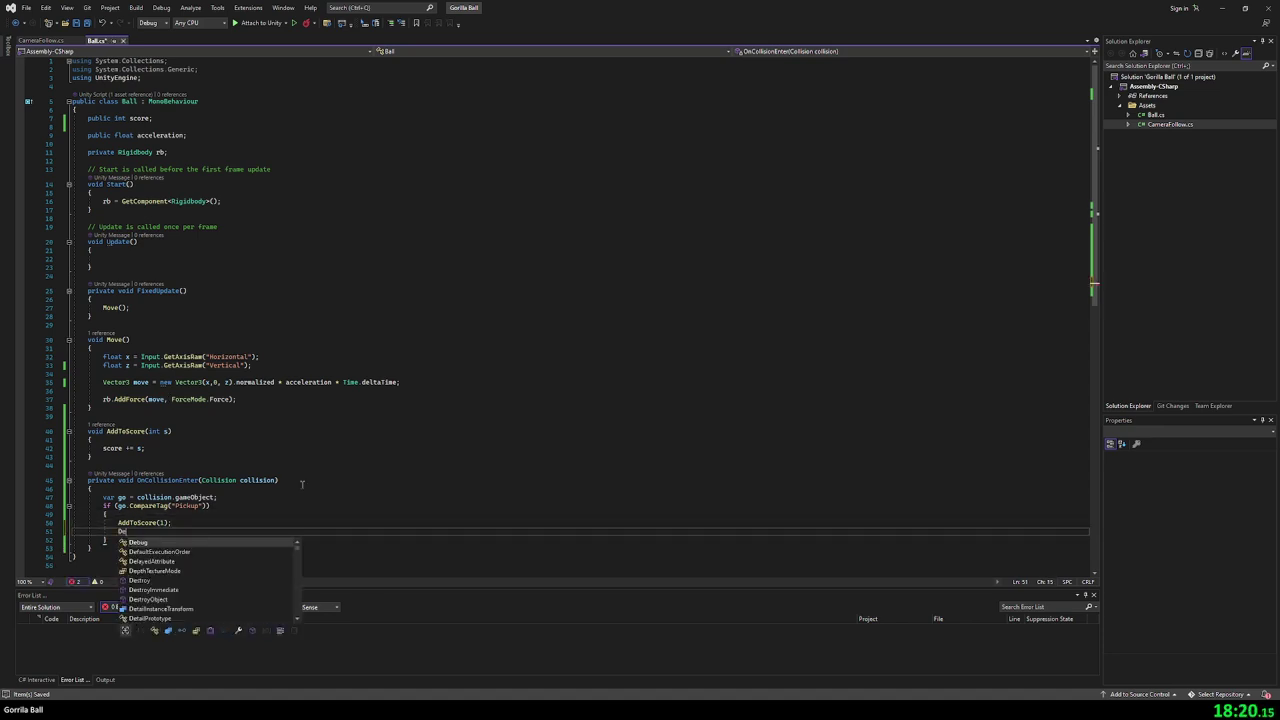
text(estro)
key(Tab)
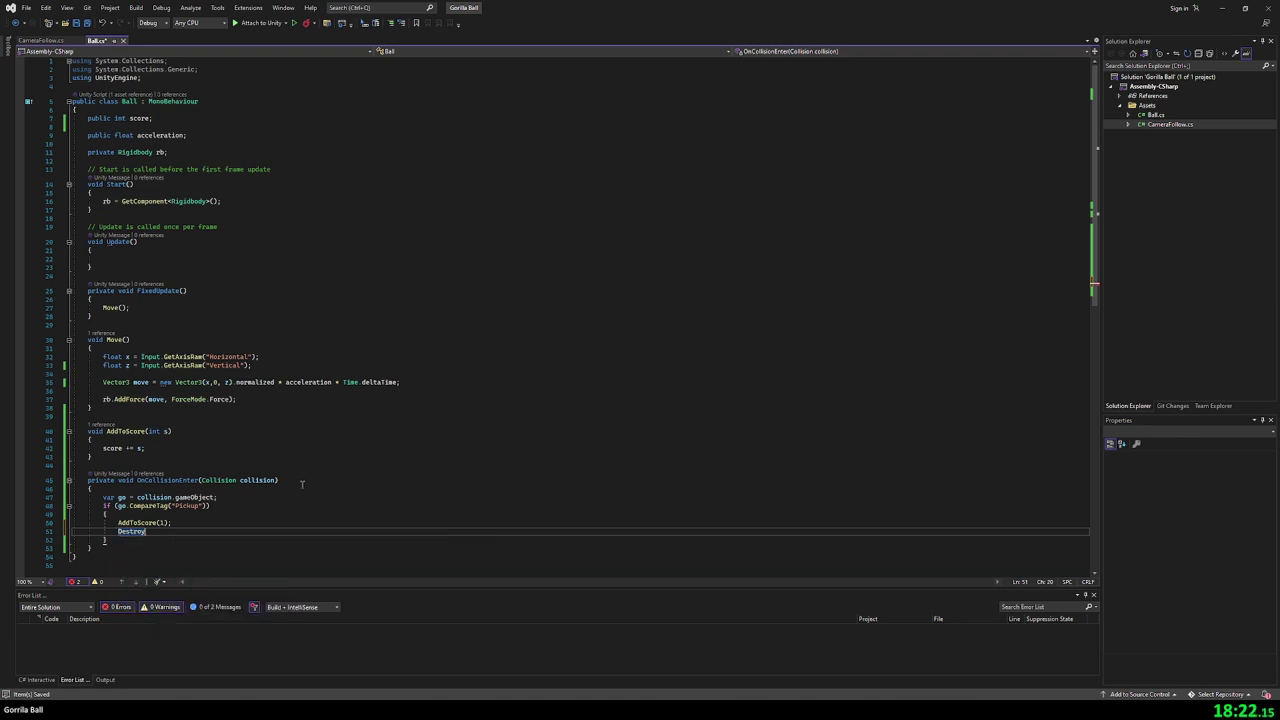
text(()
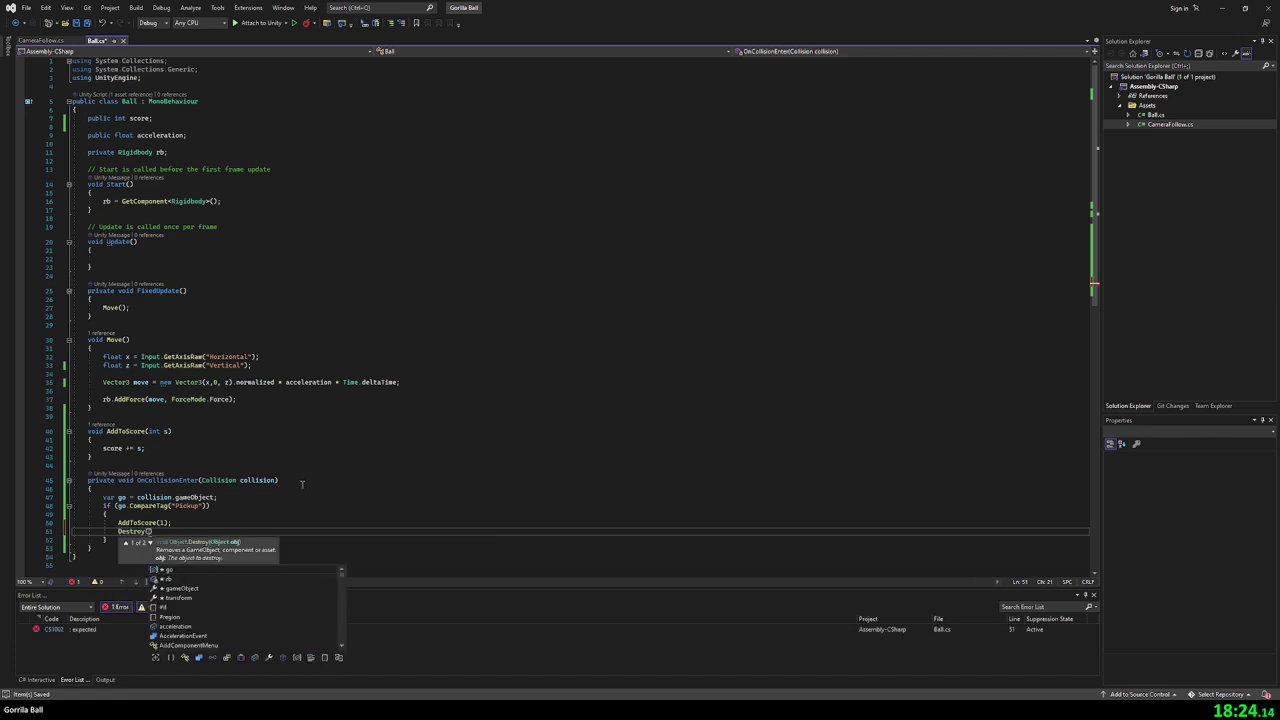
text(go))
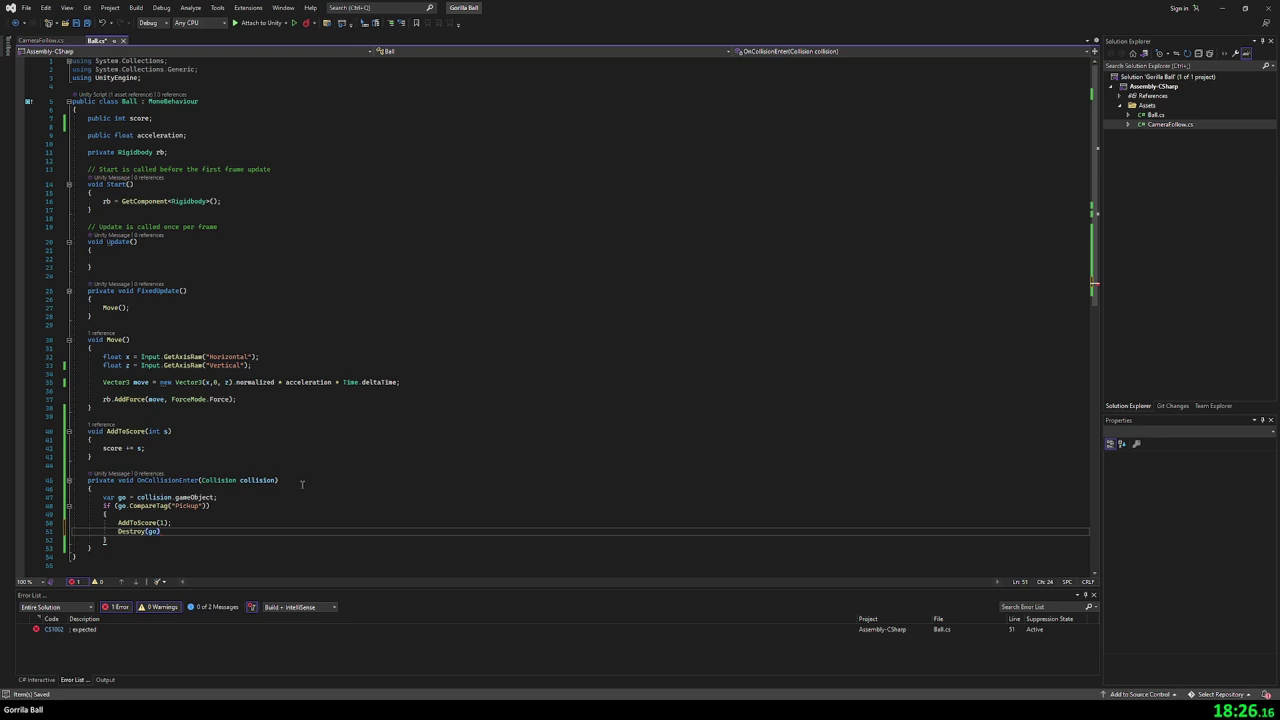
text(;)
key(alt+Tab)
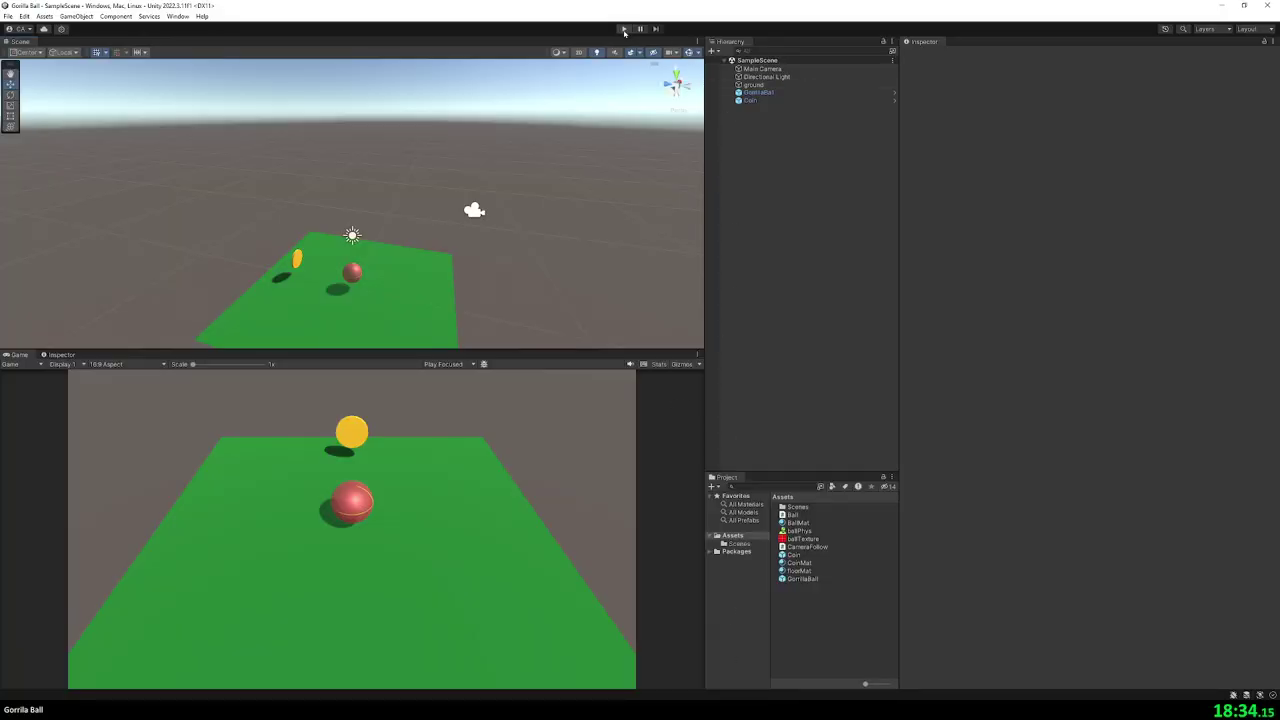
- Play the scene with GorillaBall selected and roll it into the coin until Score shows 1
click(757, 92)
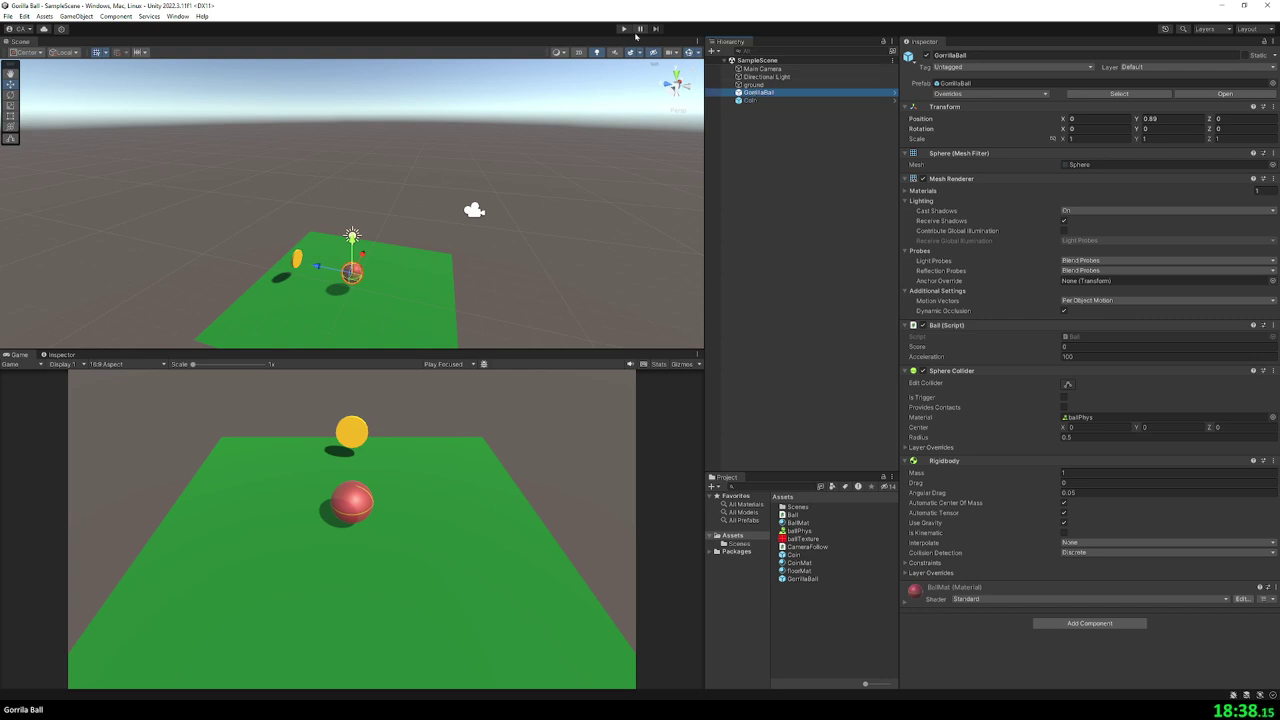
click(625, 29)
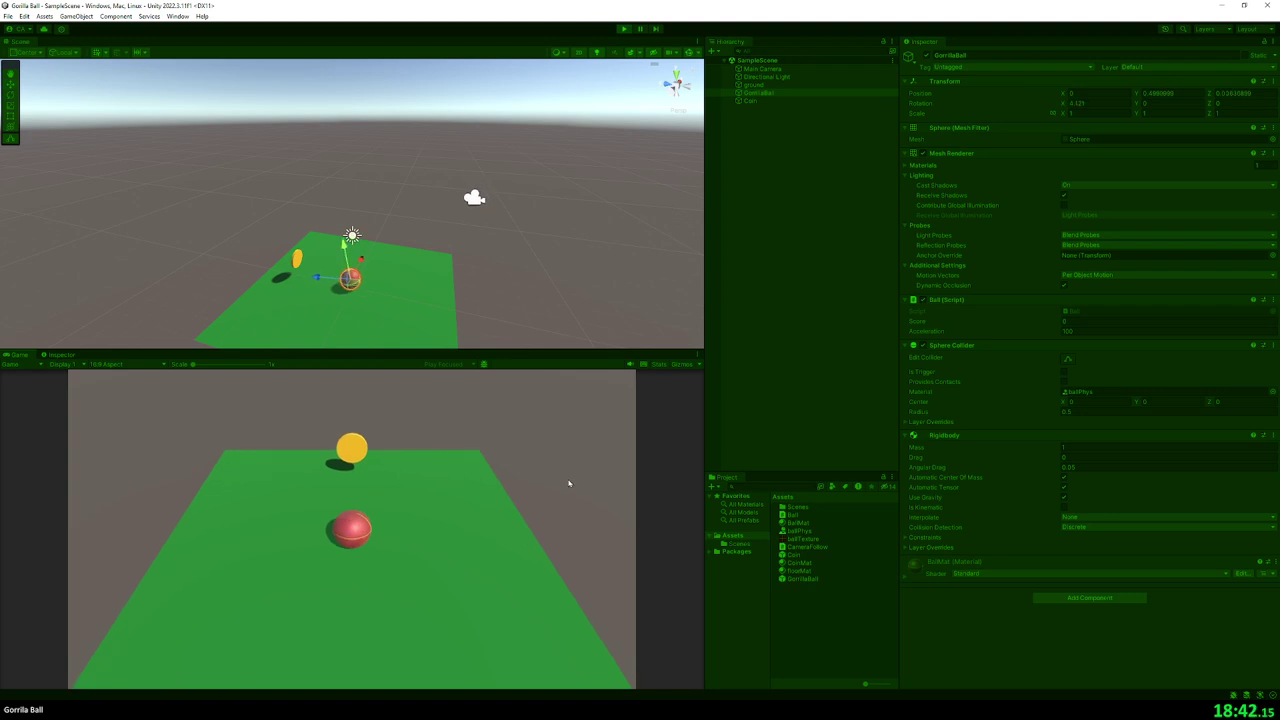
key(w)
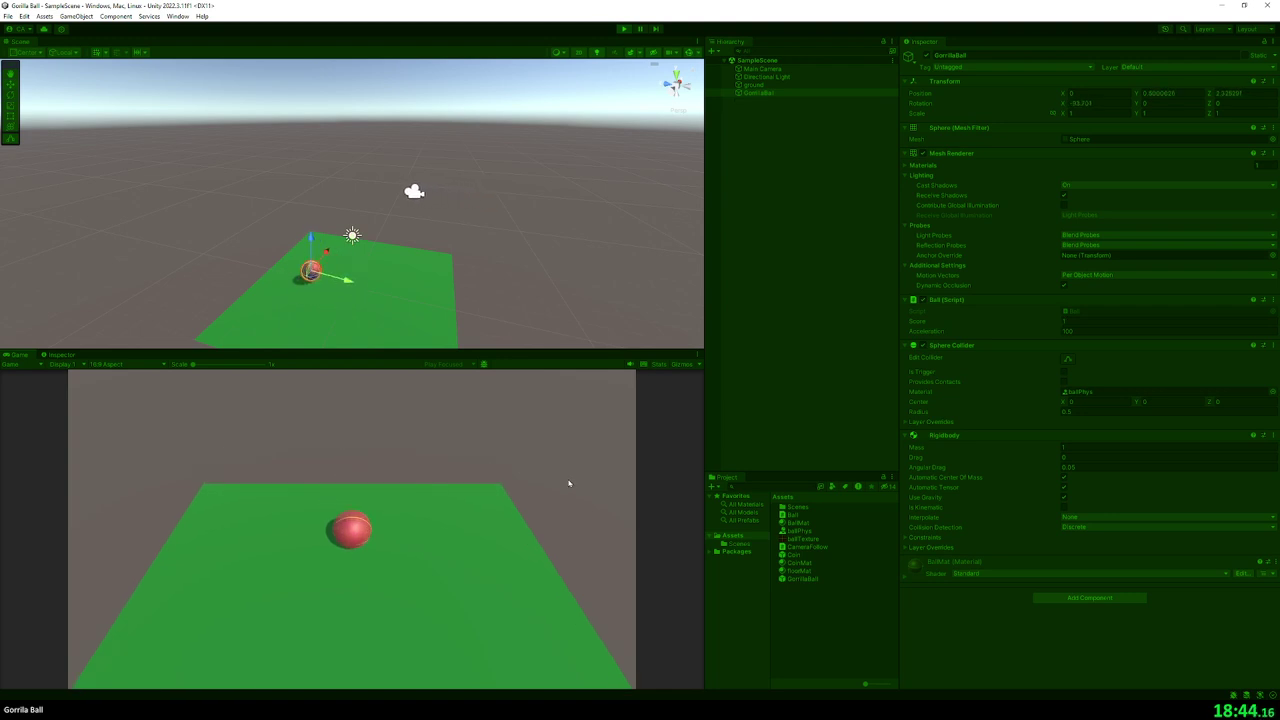
key(s)
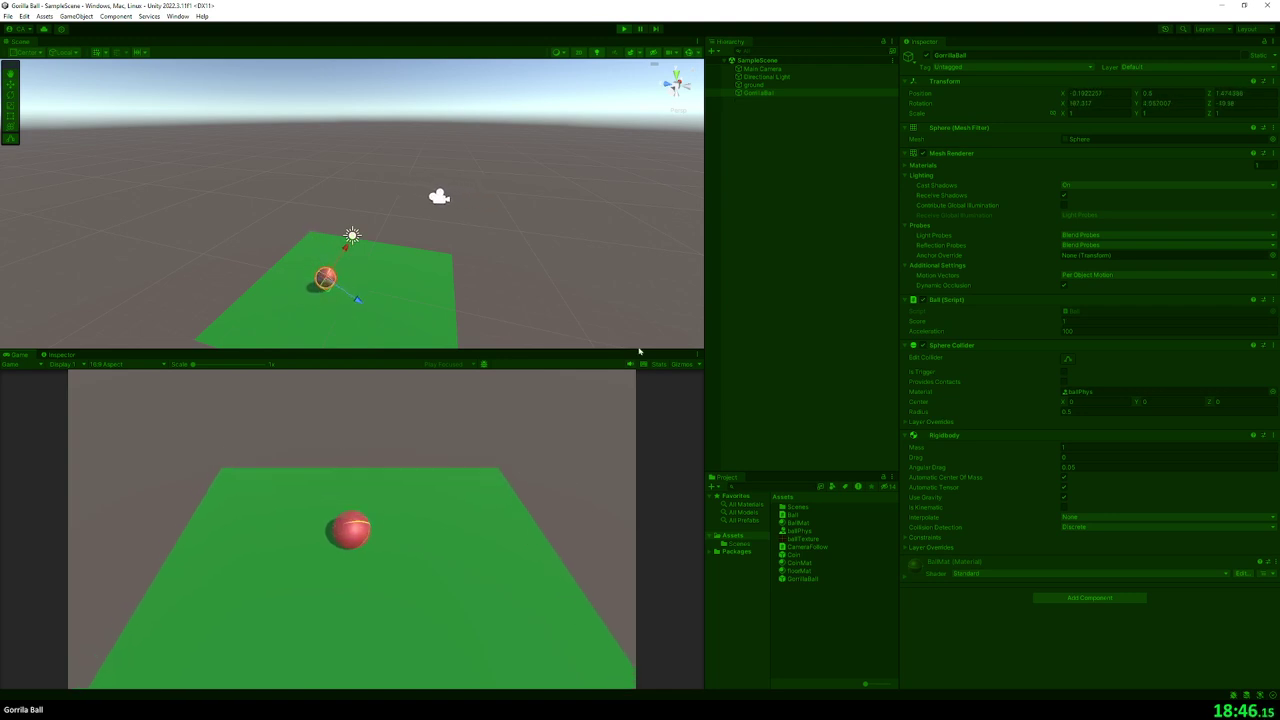
key(ctrl+p)
- Duplicate the coin three times and move the copies to X -3.28, Y 0.77, rotation X 90
click(752, 101)
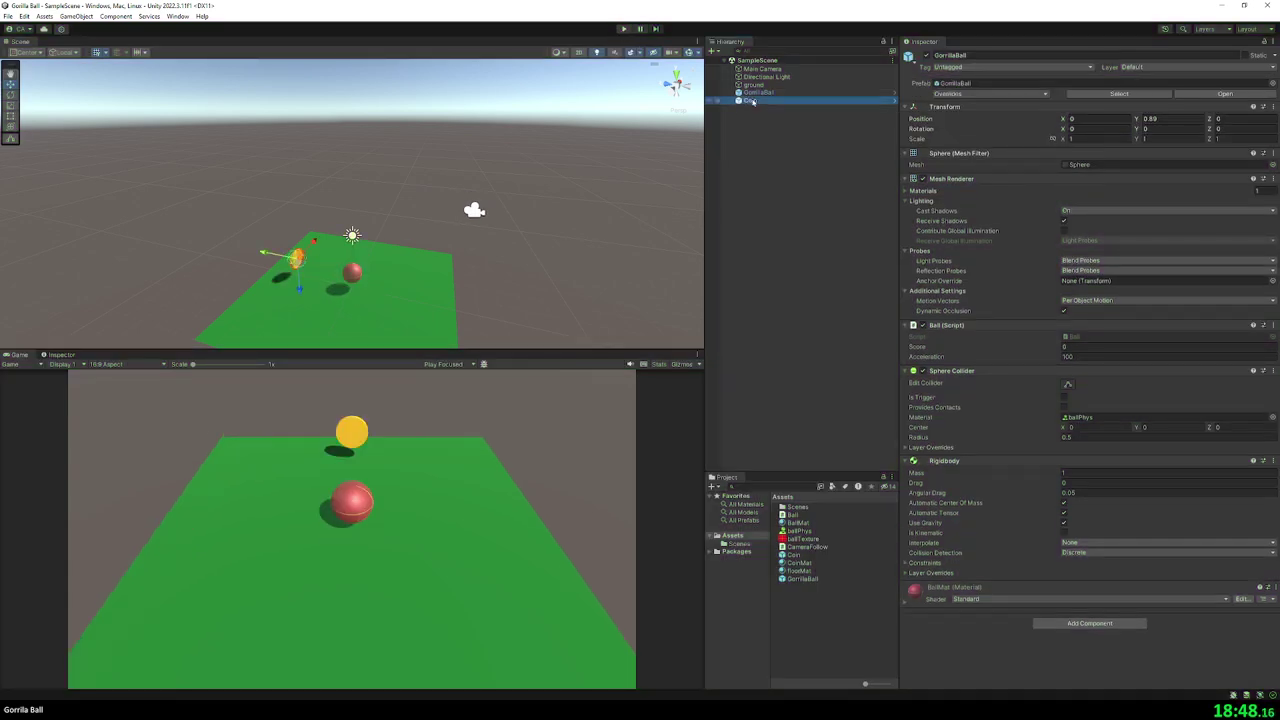
key(ctrl+d)
key(ctrl+d)
key(ctrl+d)
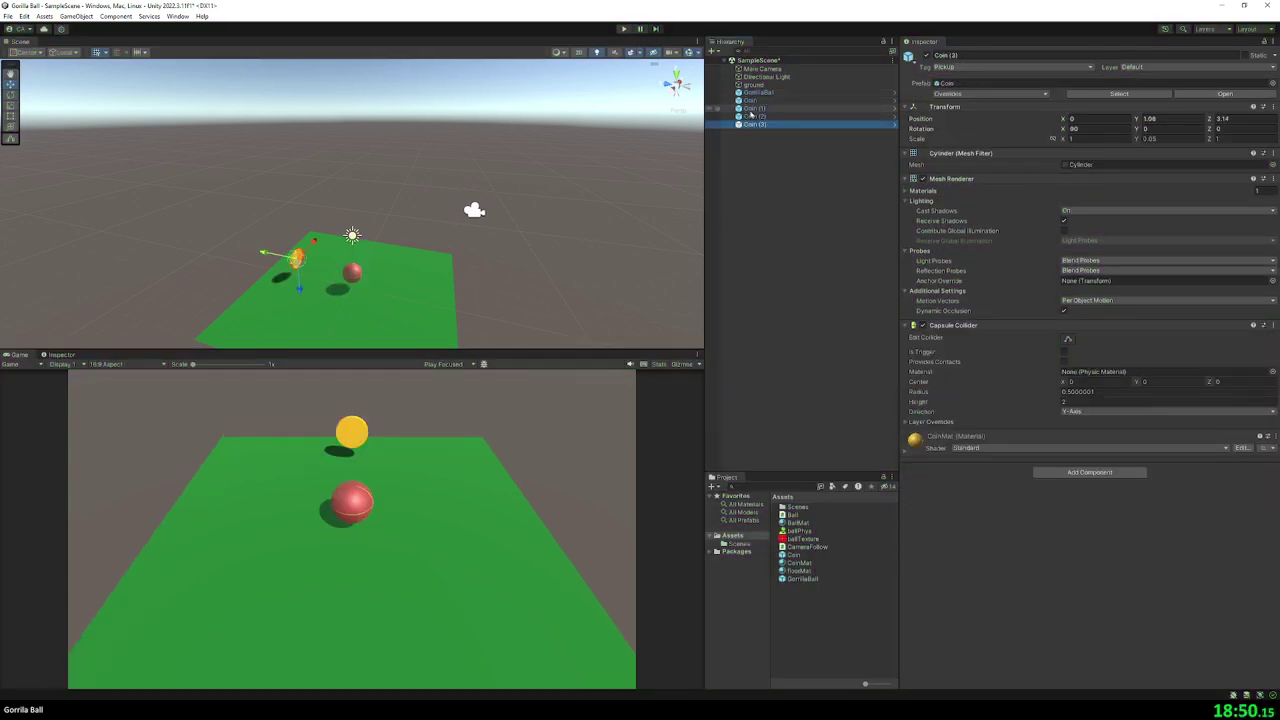
shift+click(762, 110)
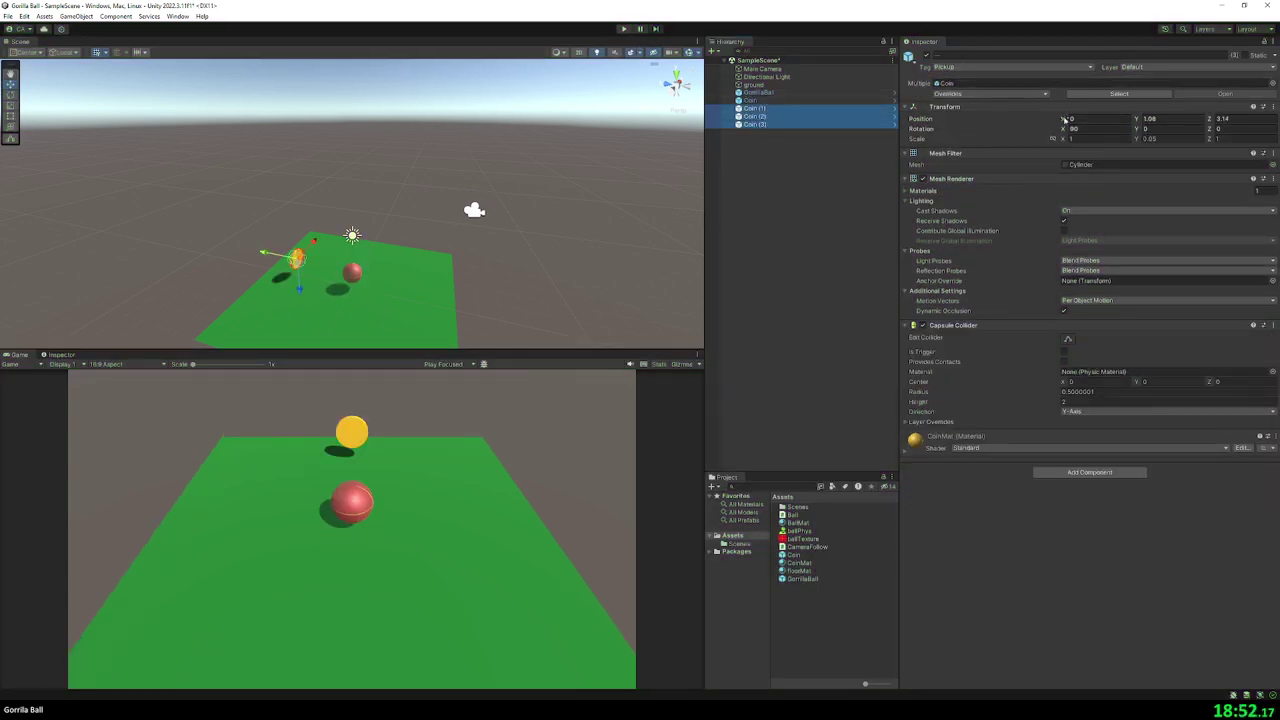
drag(1064, 119, 1007, 127)
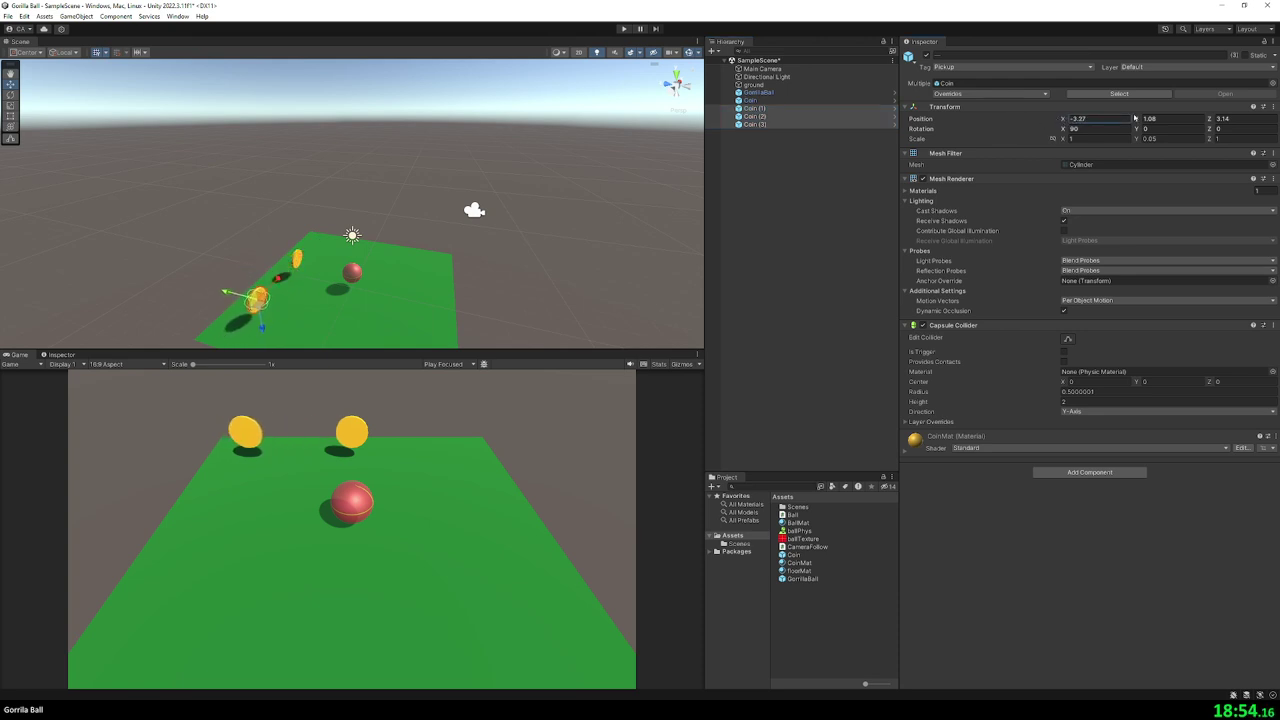
mouse_move(1137, 119)
mouse_down()
mouse_move(1127, 126)
mouse_move(1204, 119)
mouse_move(866, 126)
mouse_up()
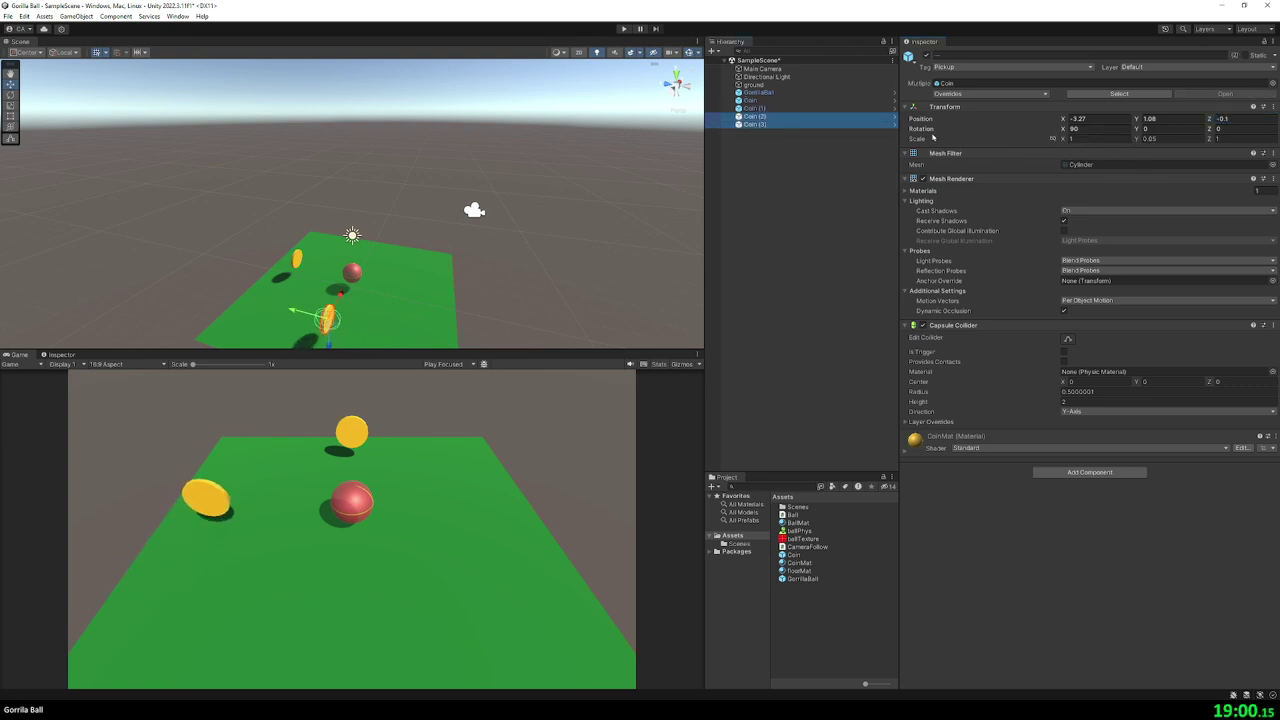
drag(1208, 119, 1107, 131)
text(90)
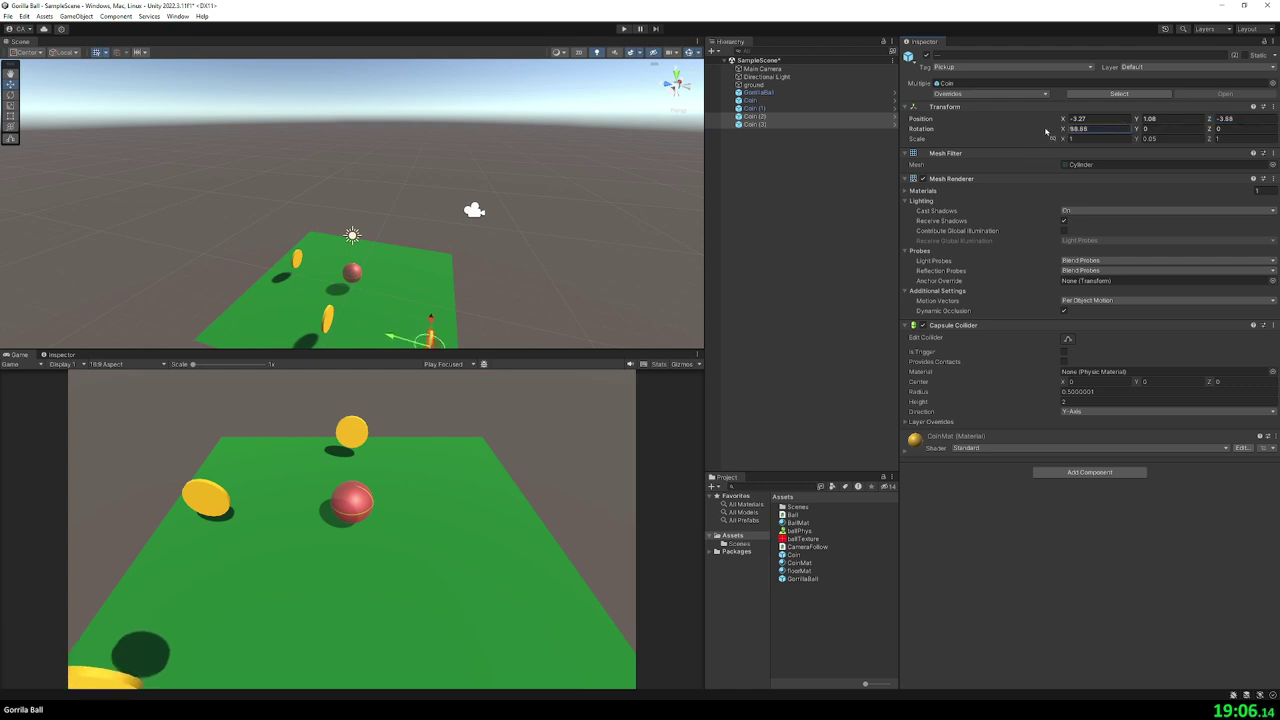
click(1066, 122)
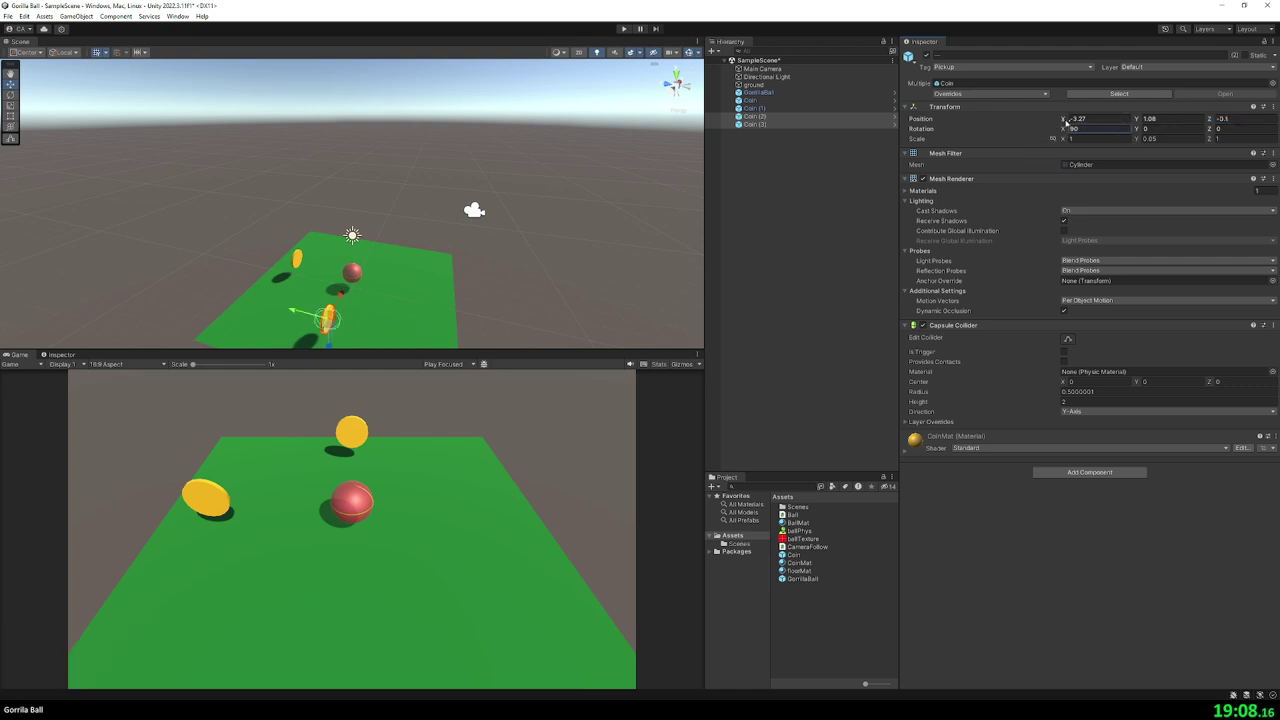
drag(1066, 122, 1074, 120)
- Place Coin (3) alone at X 3.1, much closer to the camera
click(845, 124)
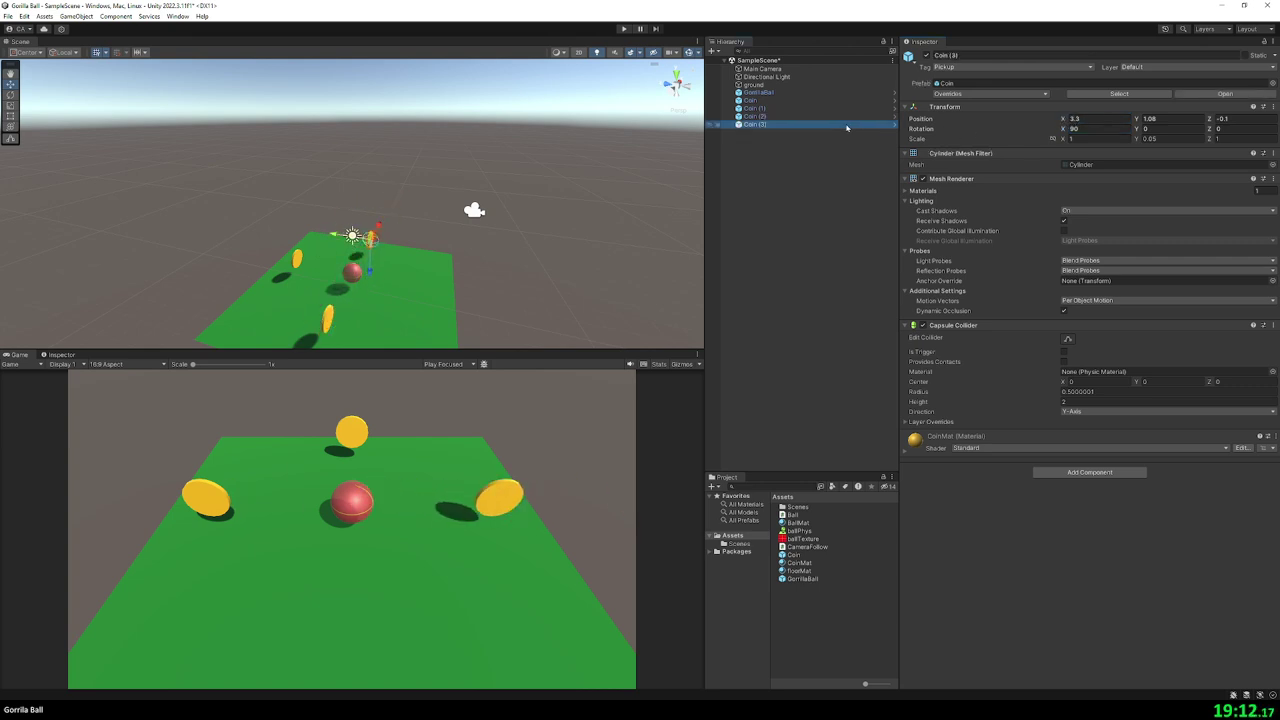
click(1066, 120)
drag(1066, 120, 1062, 120)
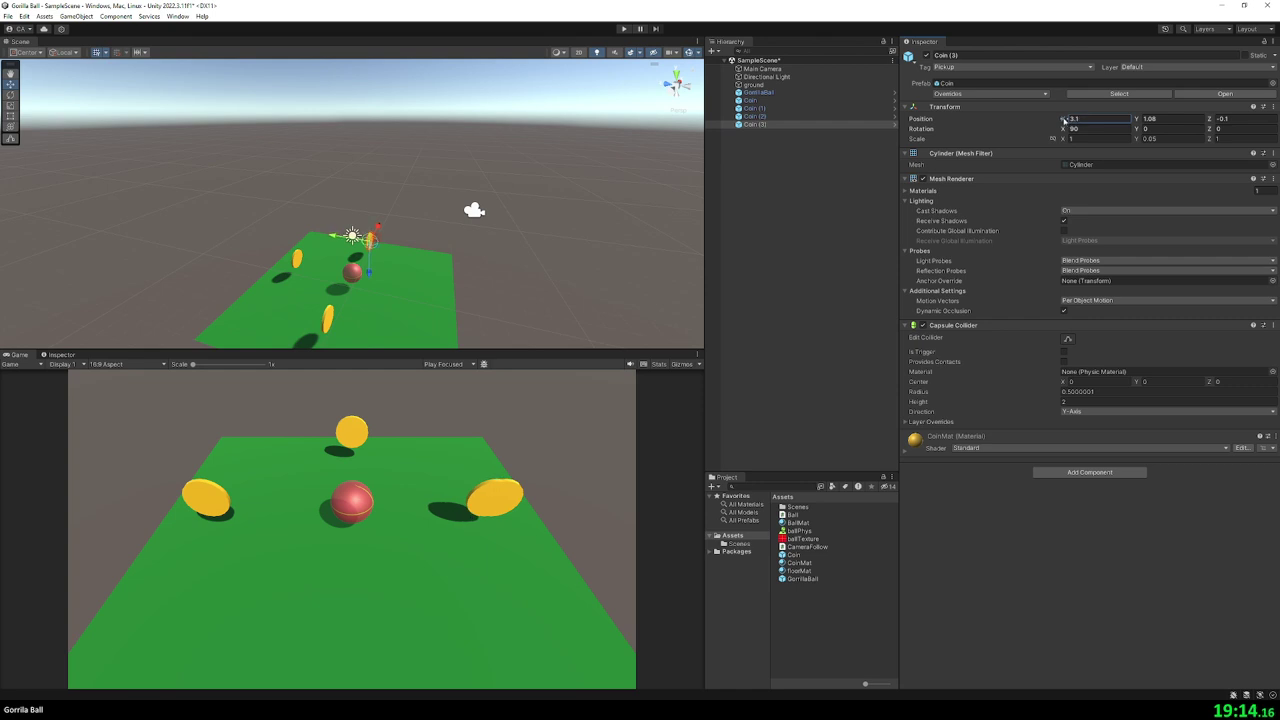
drag(1209, 119, 759, 34)
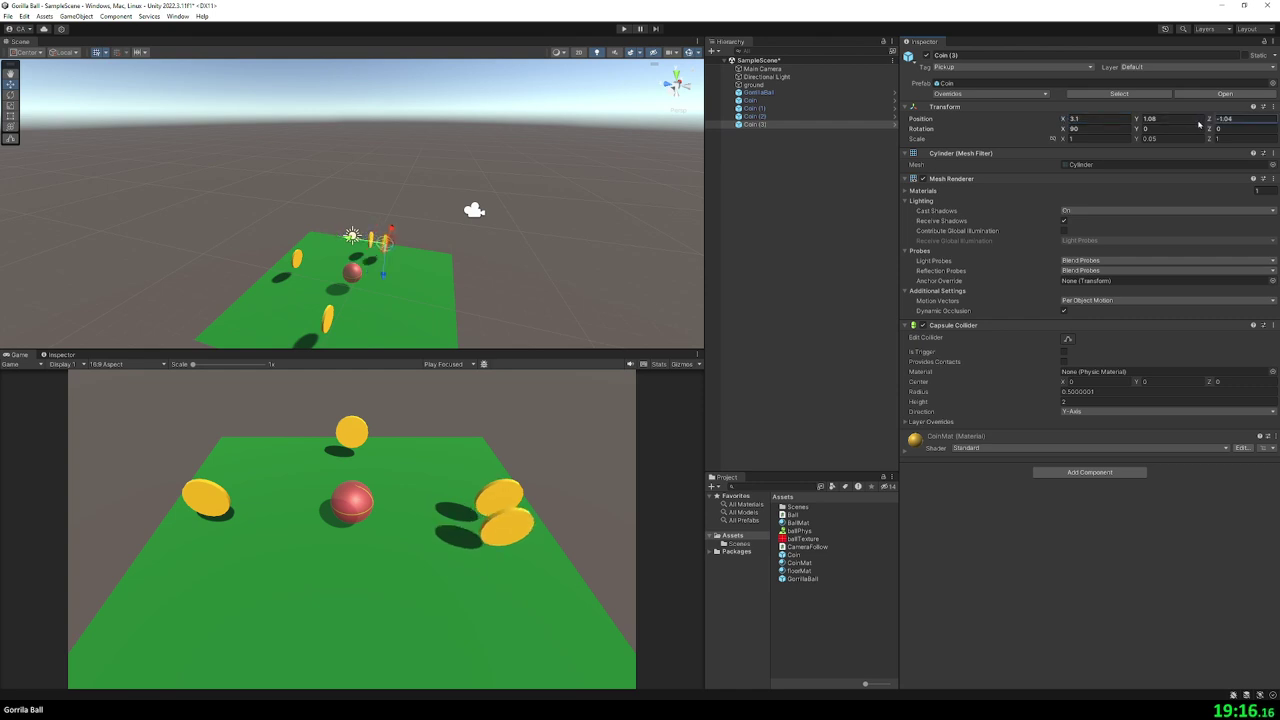
- Play the game and steer the ball left and right through all four coins
click(626, 30)
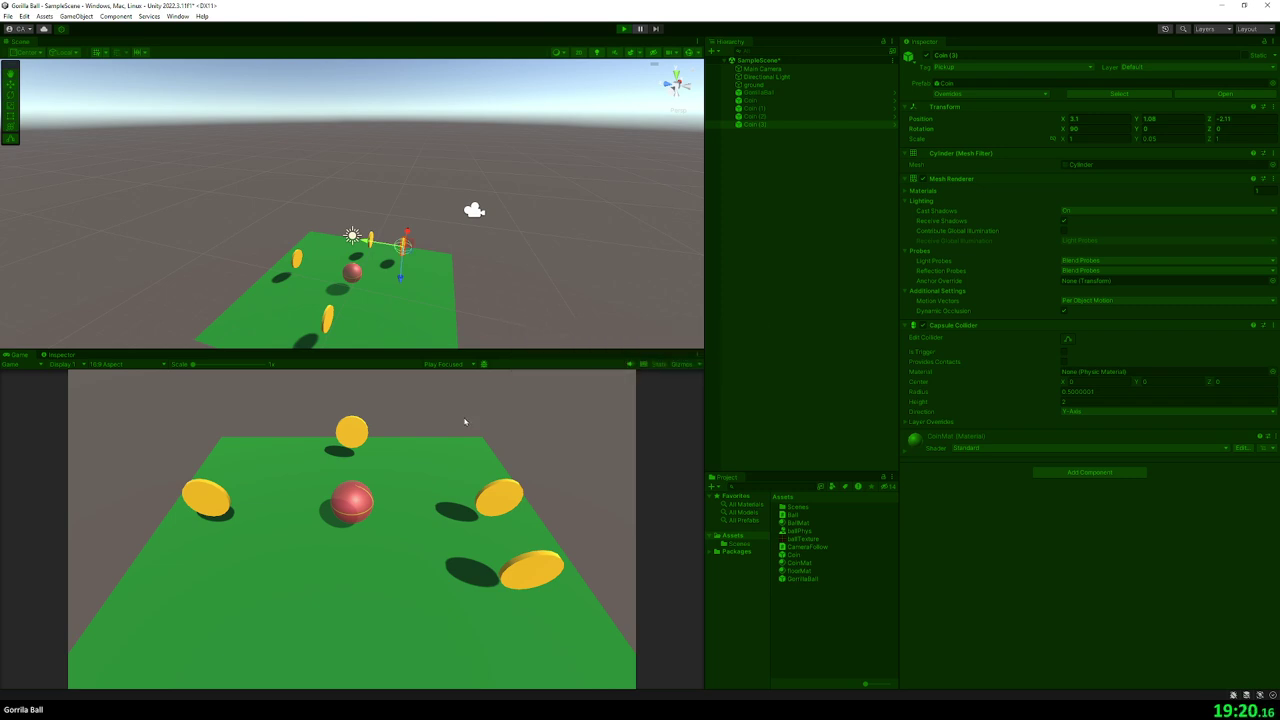
key(a)
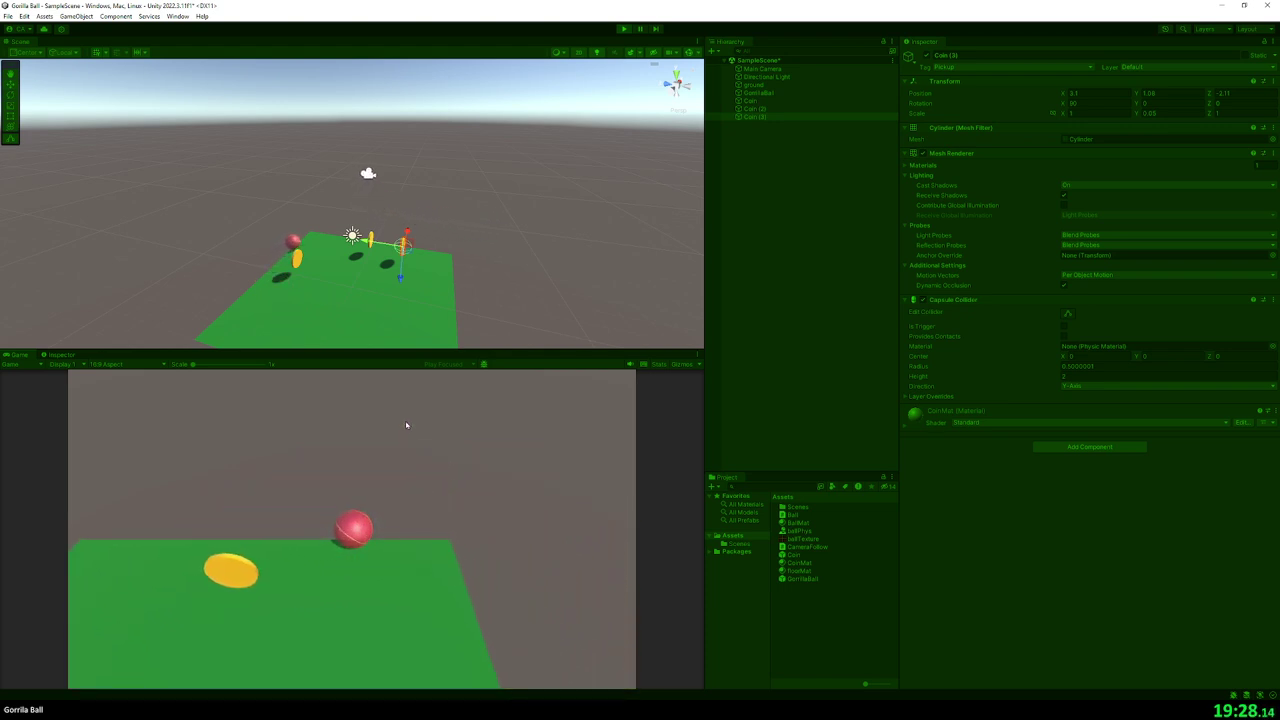
key(a)
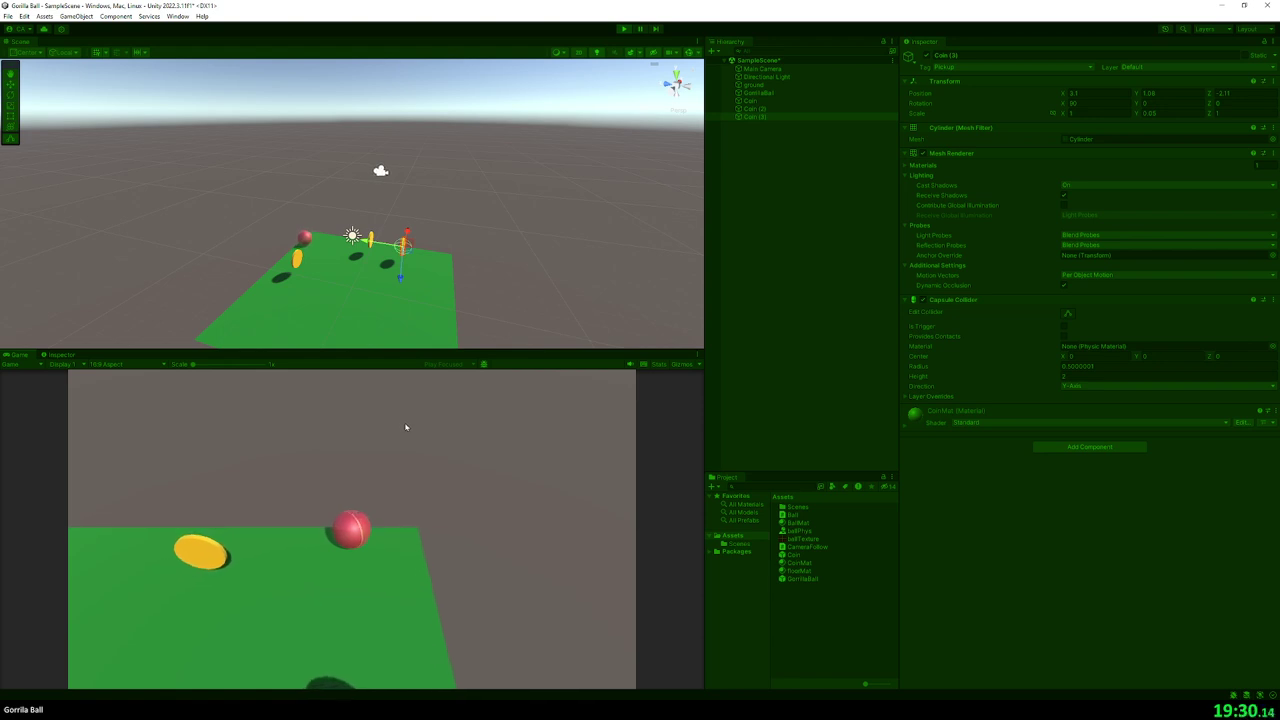
key(d)
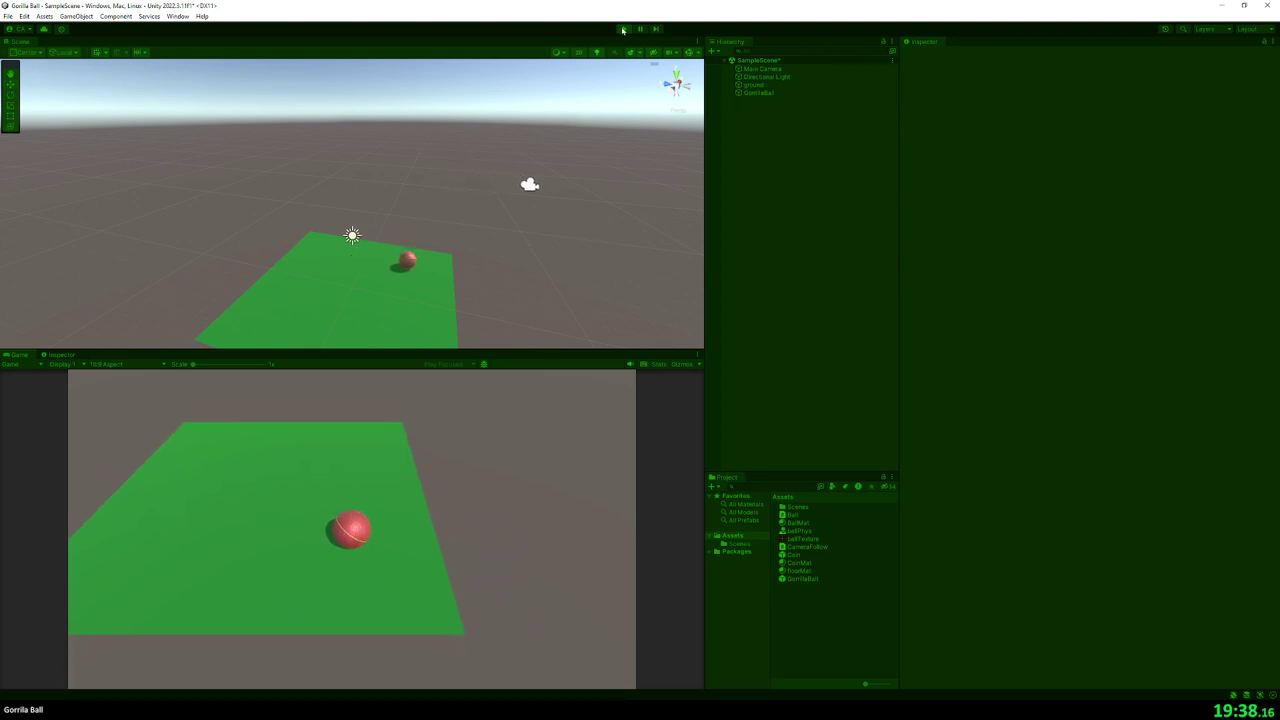
key(ctrl+p)
- Stop play mode, select the original Coin, and tick Is Trigger on its Capsule Collider
click(800, 108)
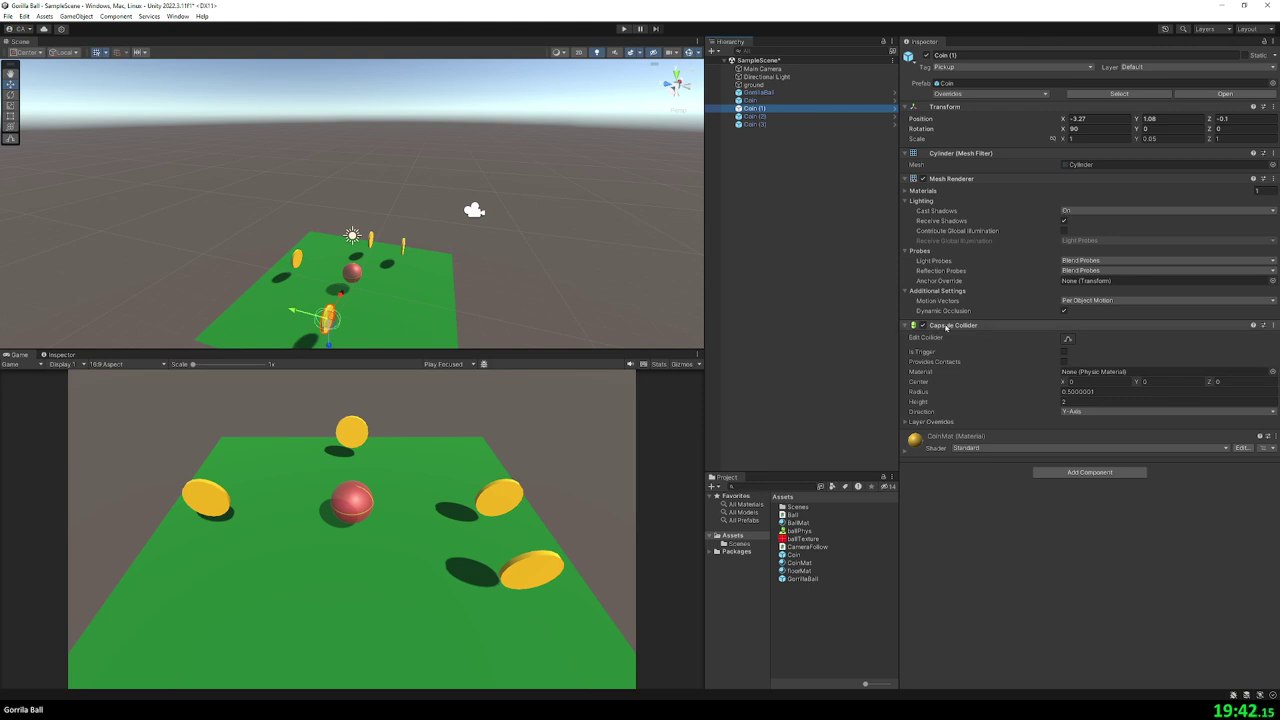
click(750, 100)
shift+click(757, 116)
click(750, 100)
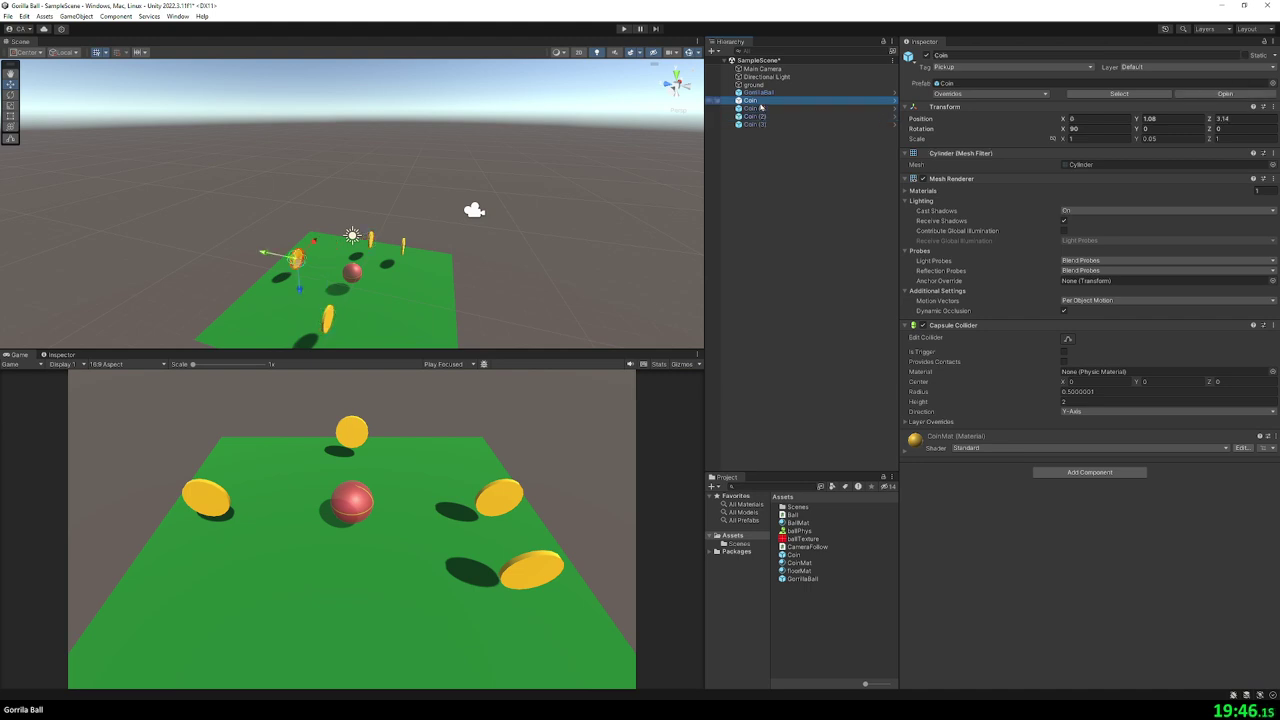
click(1065, 357)
- In Ball.cs, select the OnCollisionEnter signature and comment out the old handler body
key(alt+Tab)
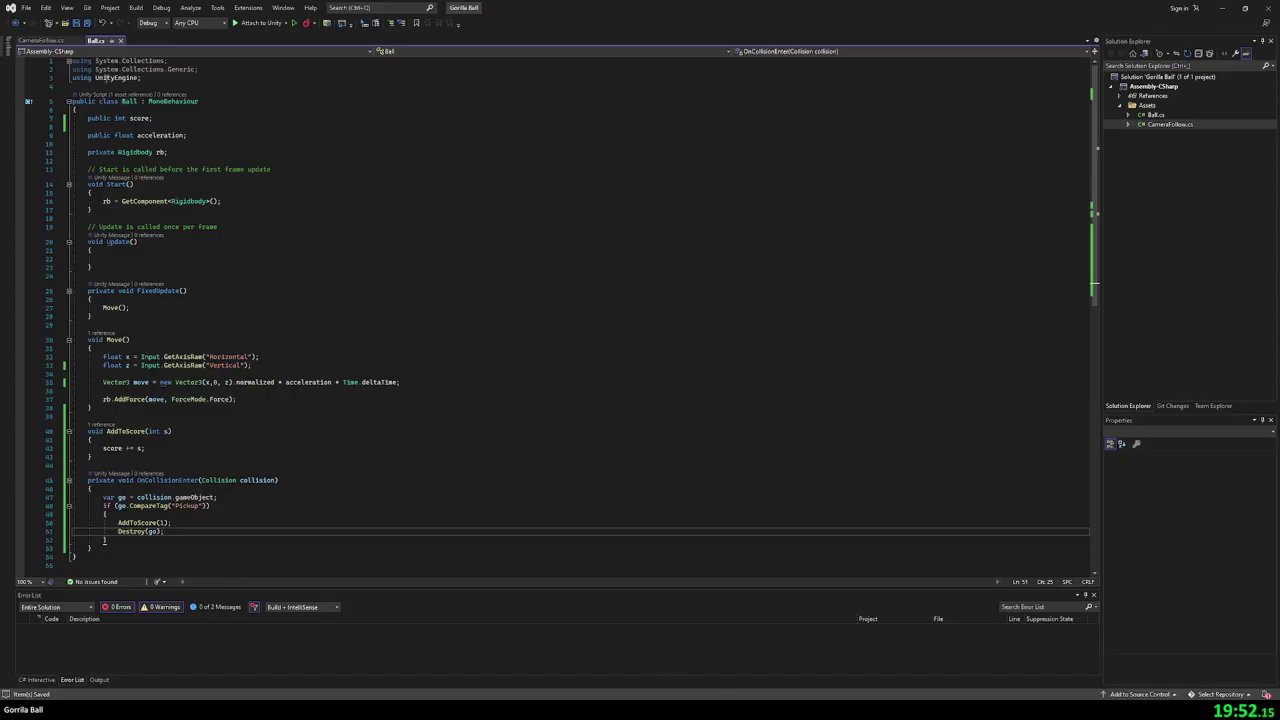
scroll(160, 456, down, 1)
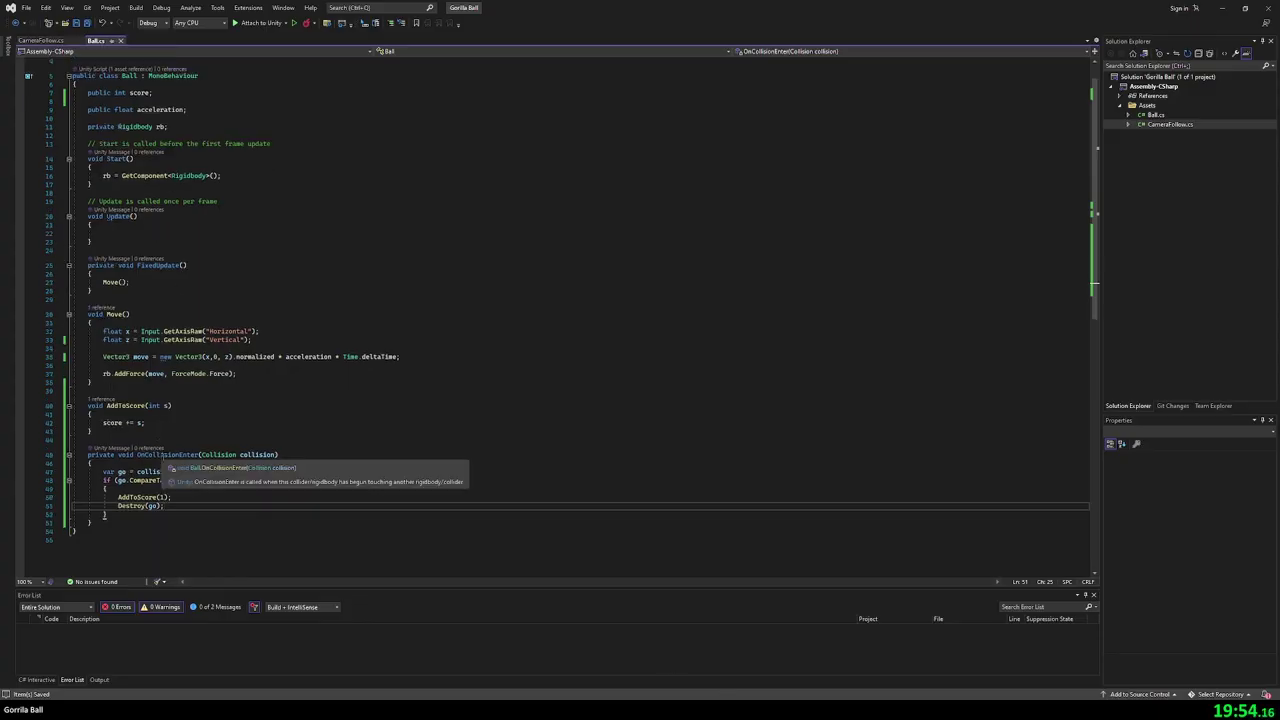
click(180, 455)
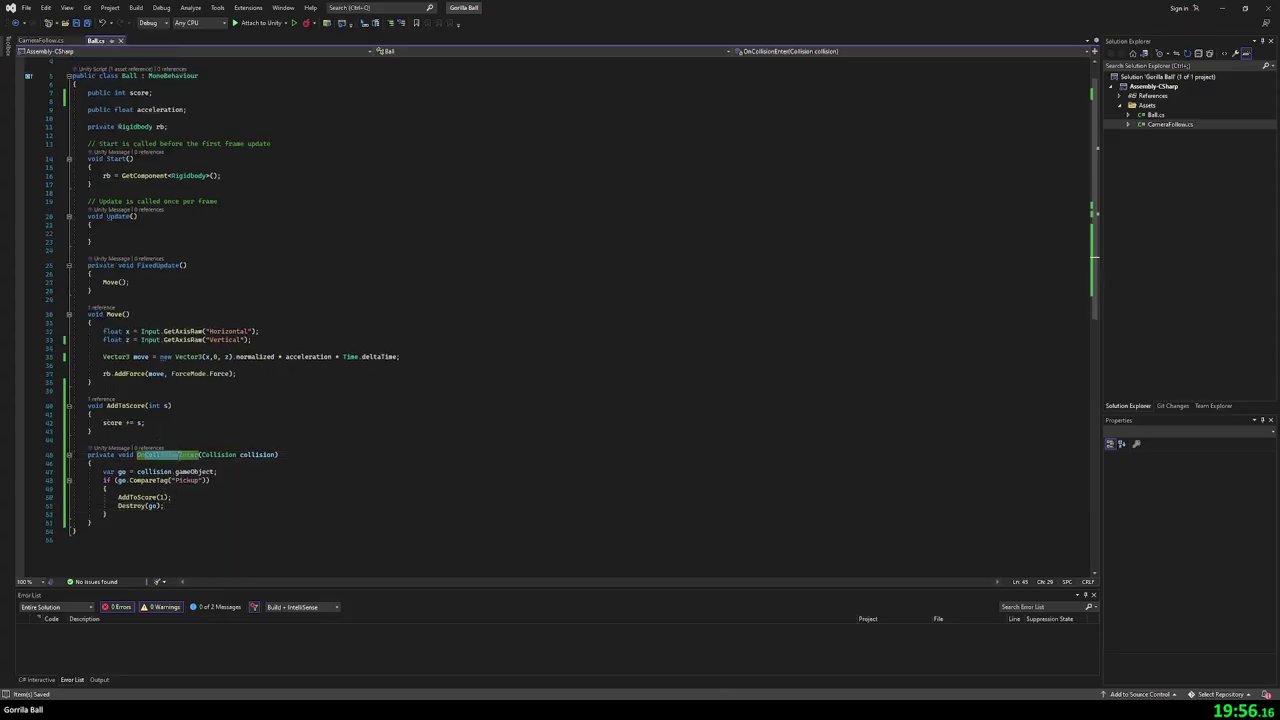
key(ctrl+Left)
key(shift+End)
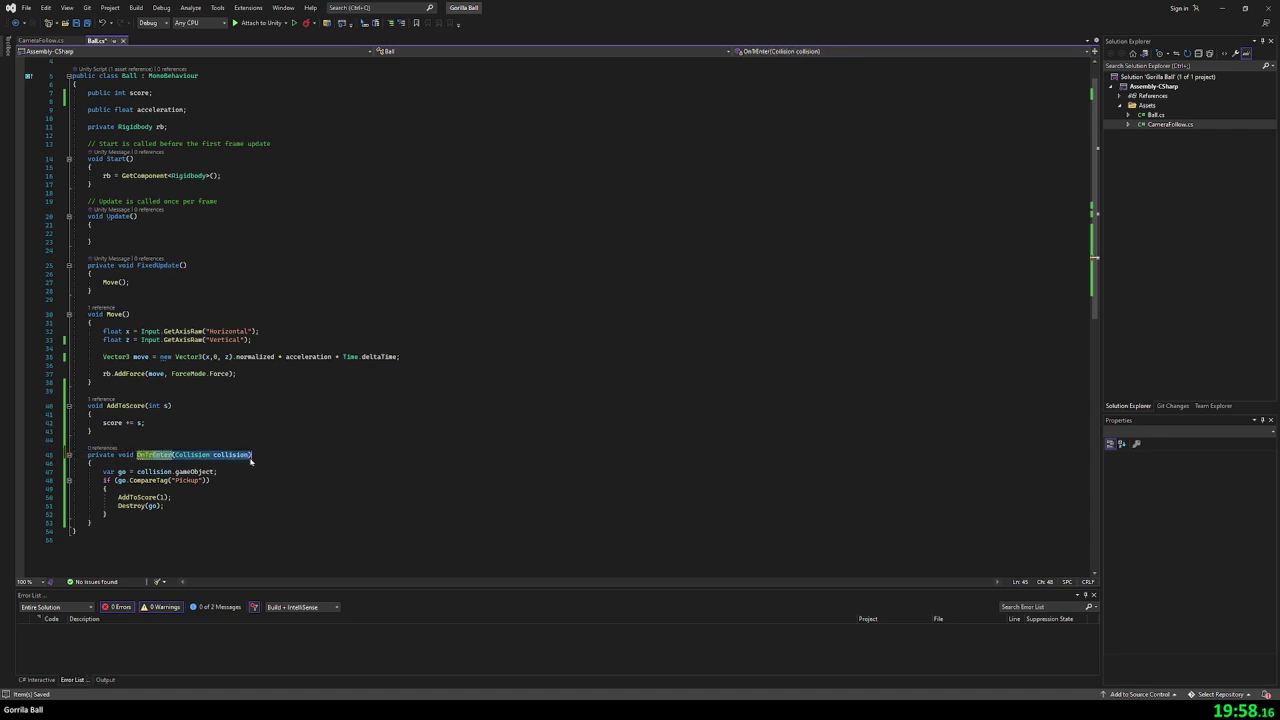
text(OnTr)
key(BackSpace)
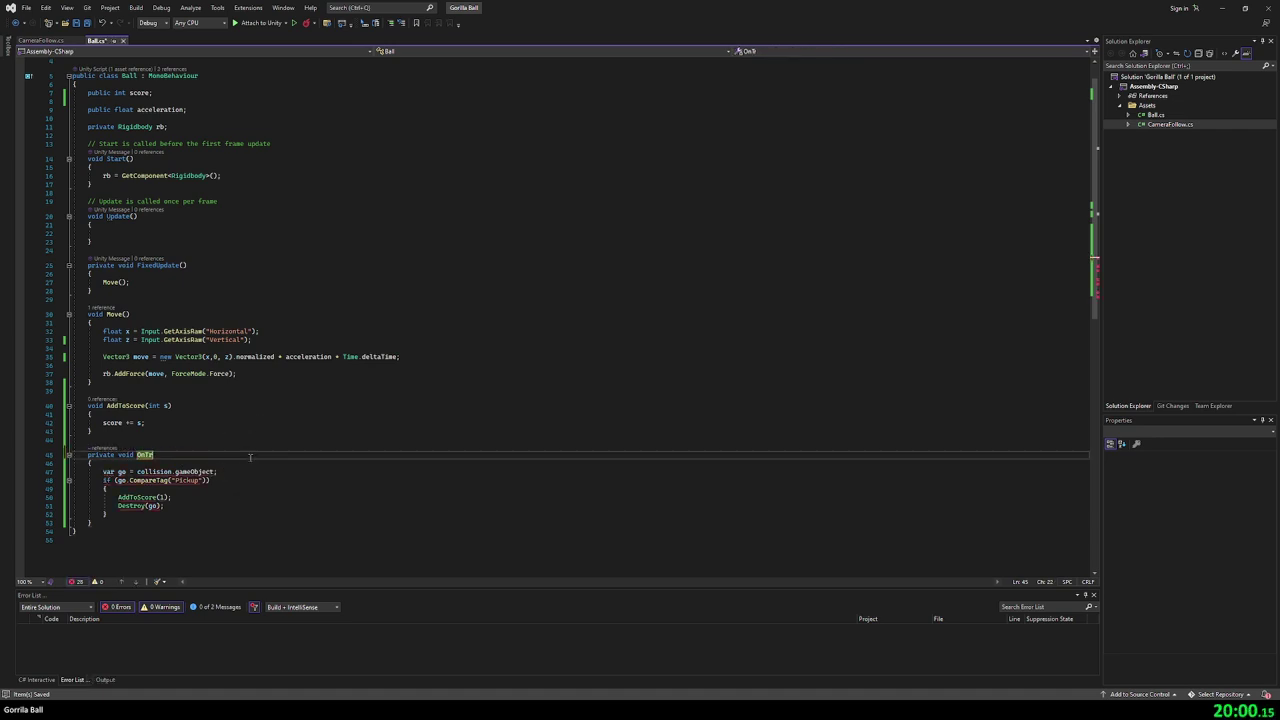
key(BackSpace)
key(BackSpace)
key(BackSpace)
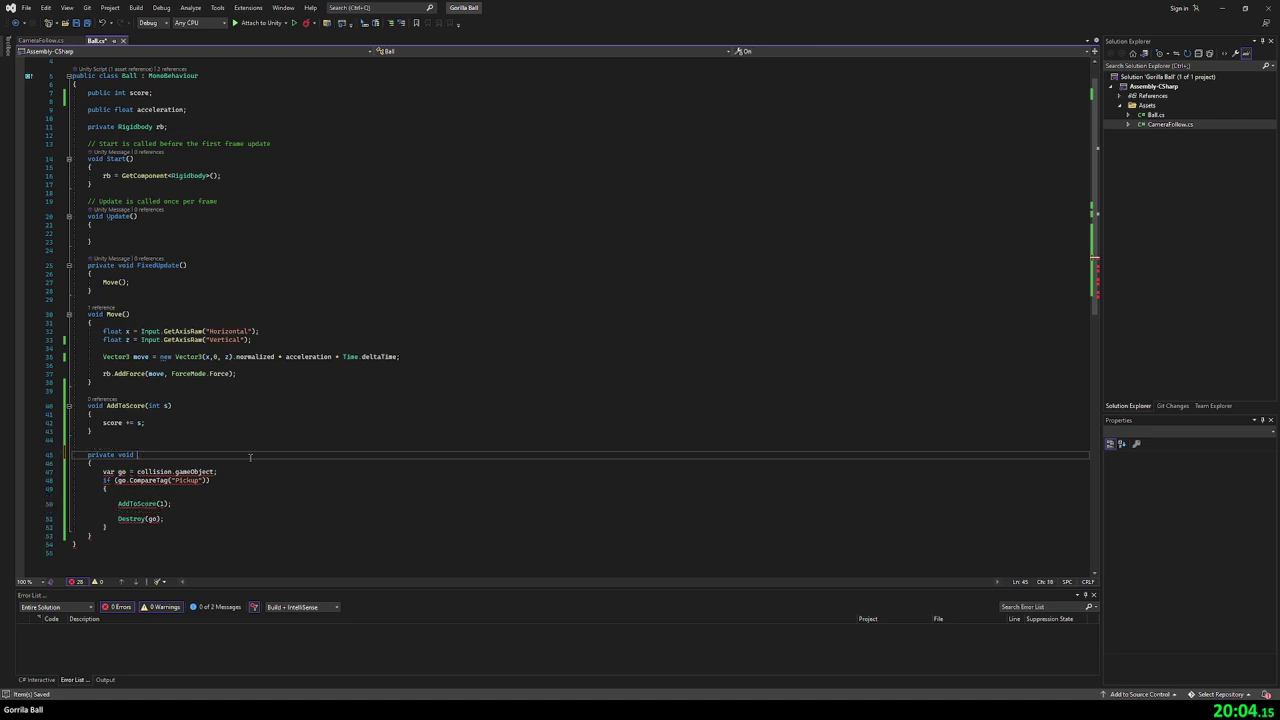
text(On)
key(Down)
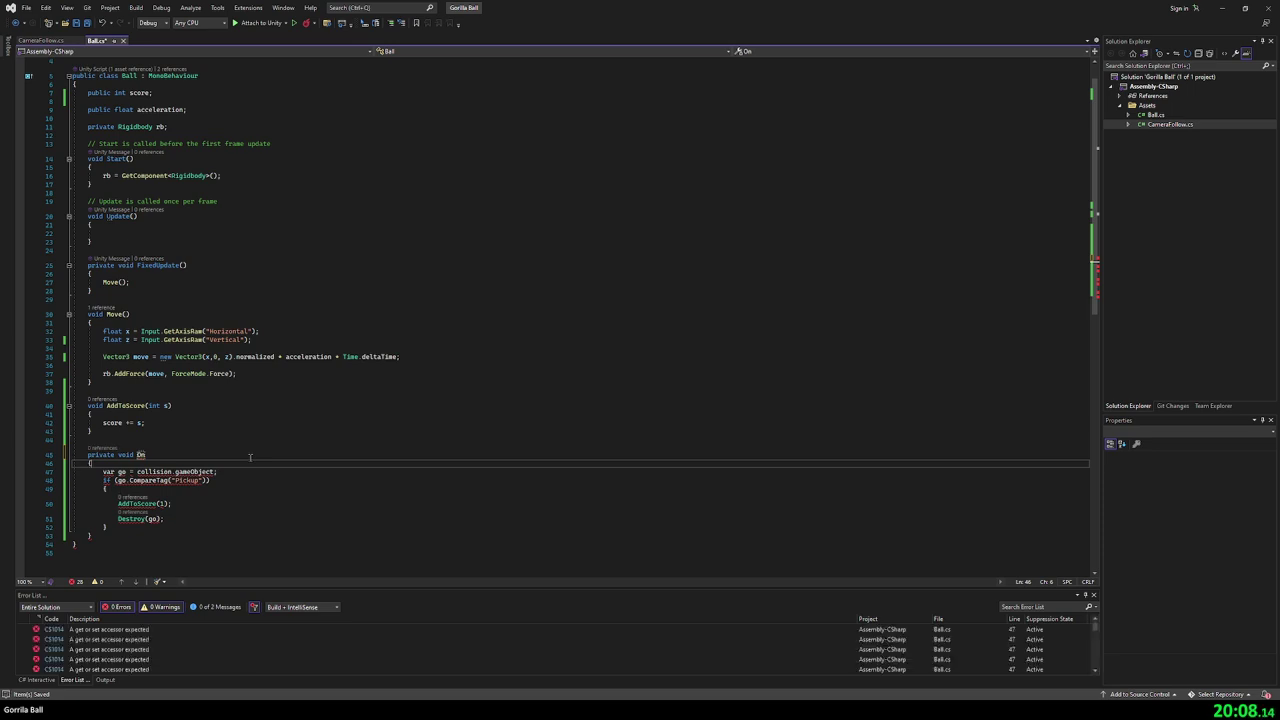
text(/*)
key(Down)
key(Down)
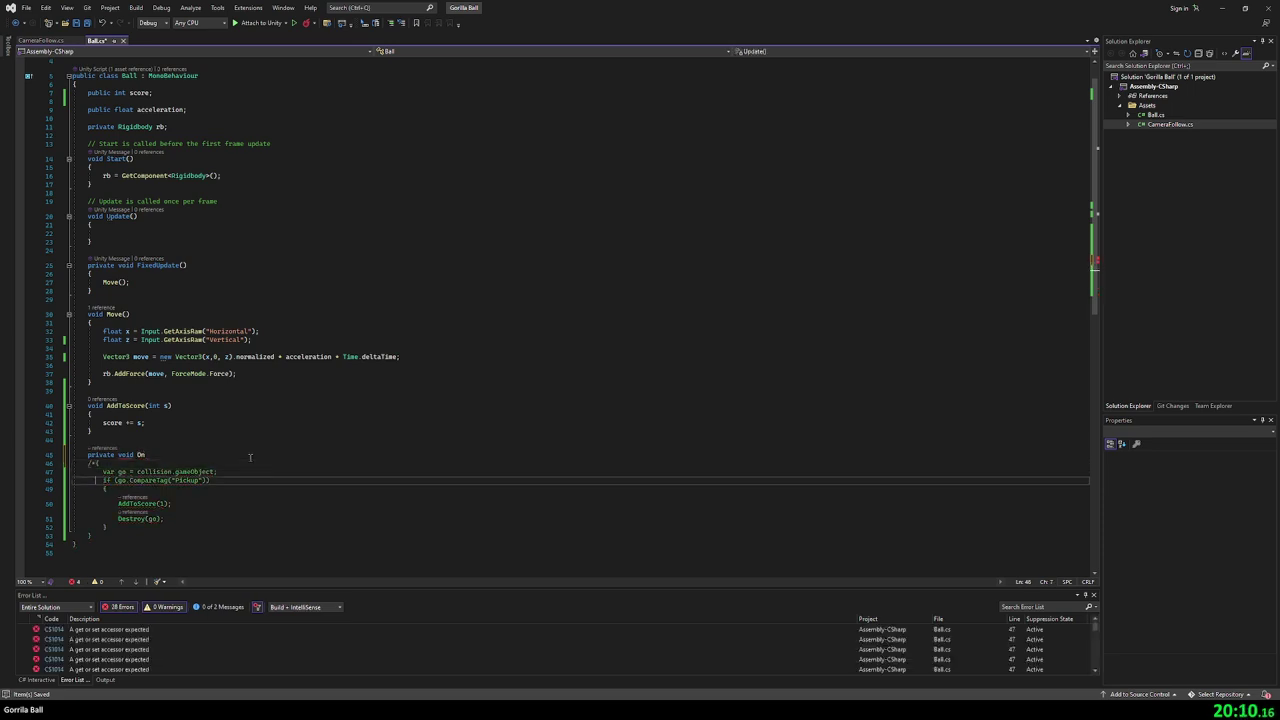
key(Down)
key(Down)
key(Down)
key(Down)
key(Down)
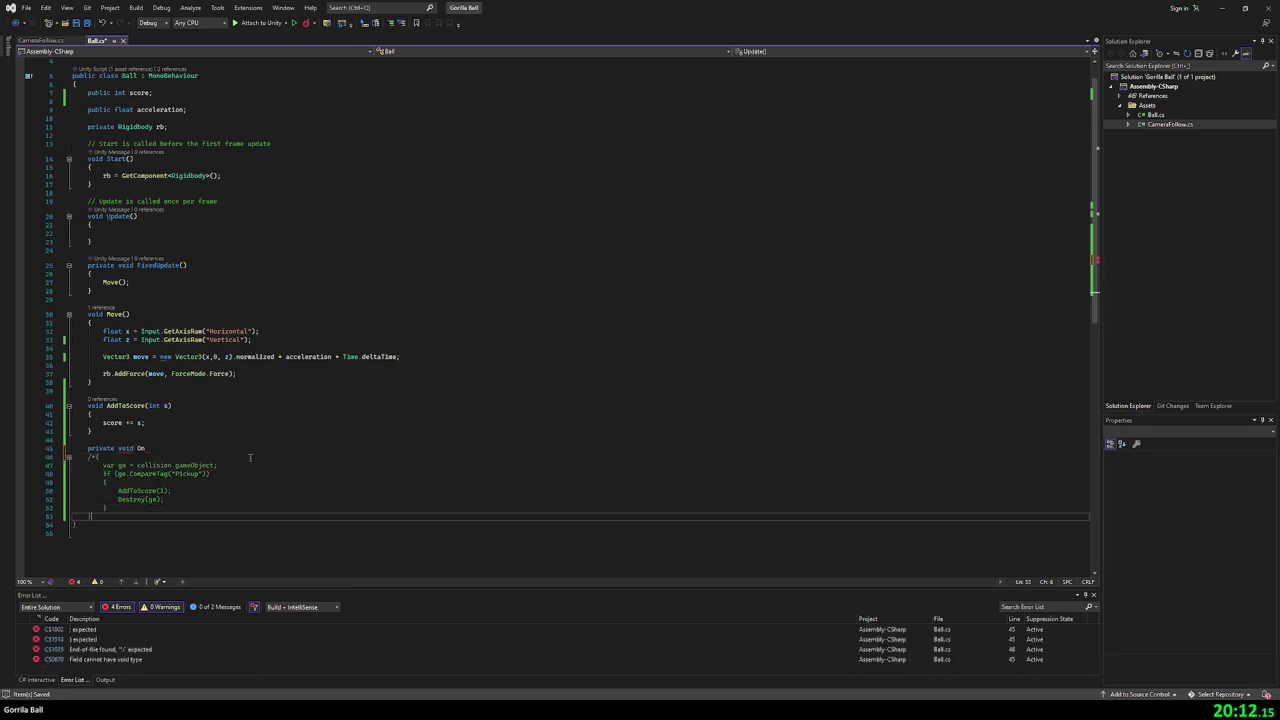
- Insert the OnTriggerEnter(Collider other) signature and delete the leftover brace and comment lines
click(146, 448)
key(ctrl+space)
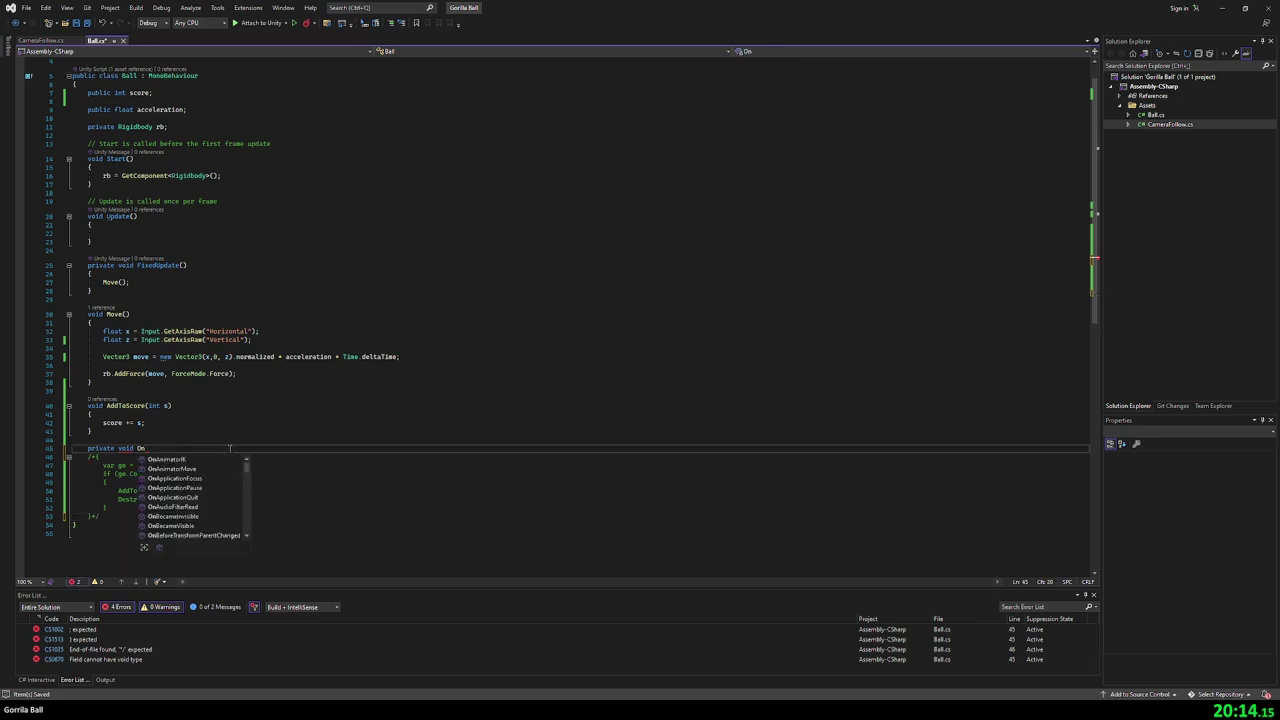
text(Tr)
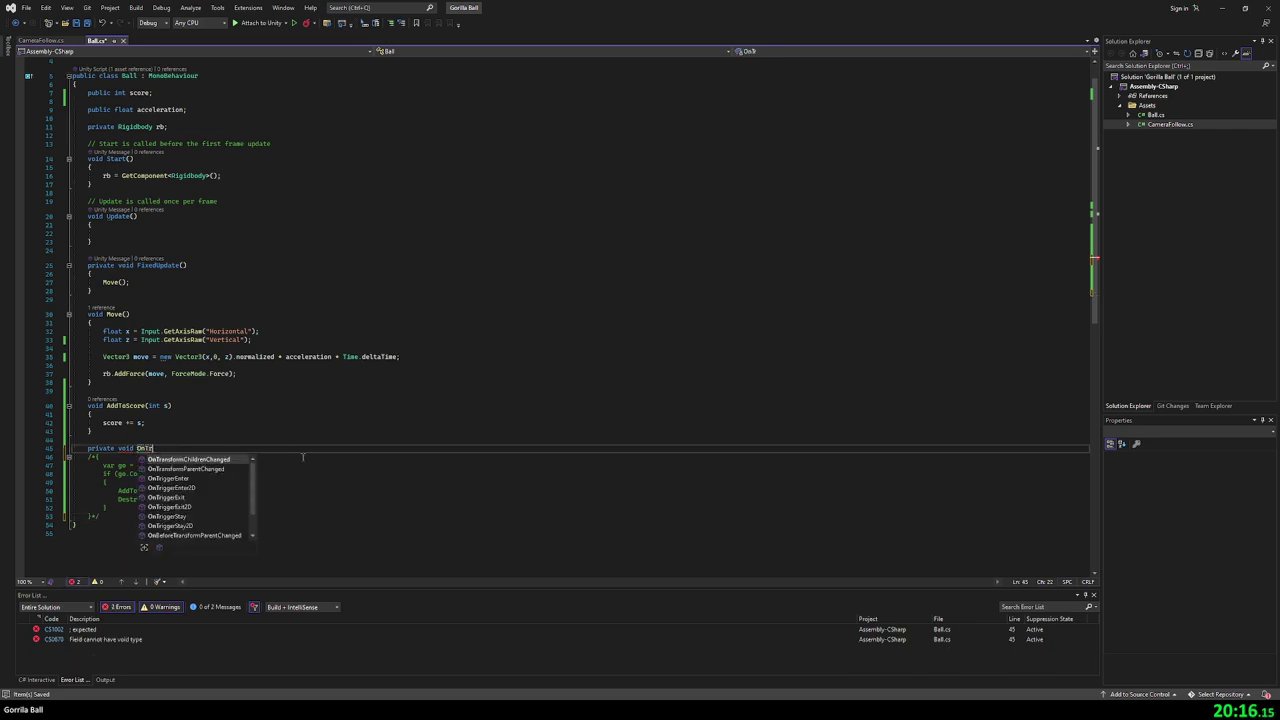
key(Down)
key(Down)
key(Tab)
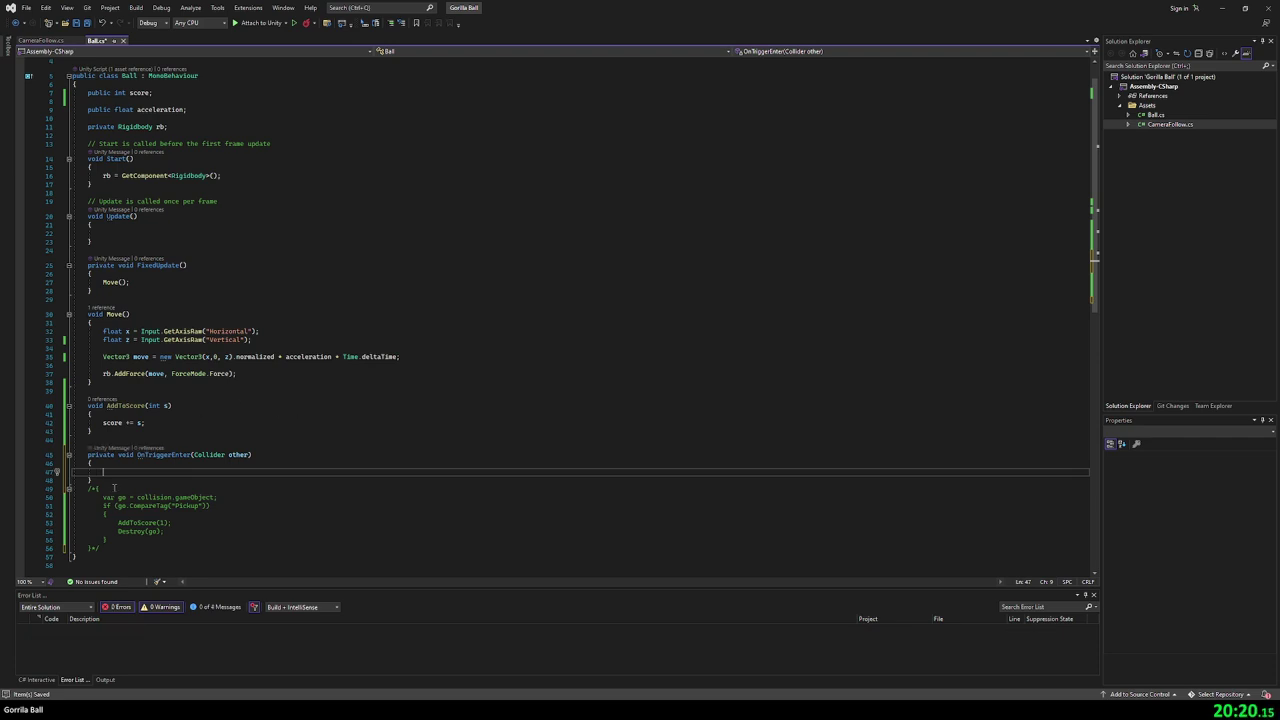
click(112, 489)
key(shift+Up)
key(shift+Up)
key(Delete)
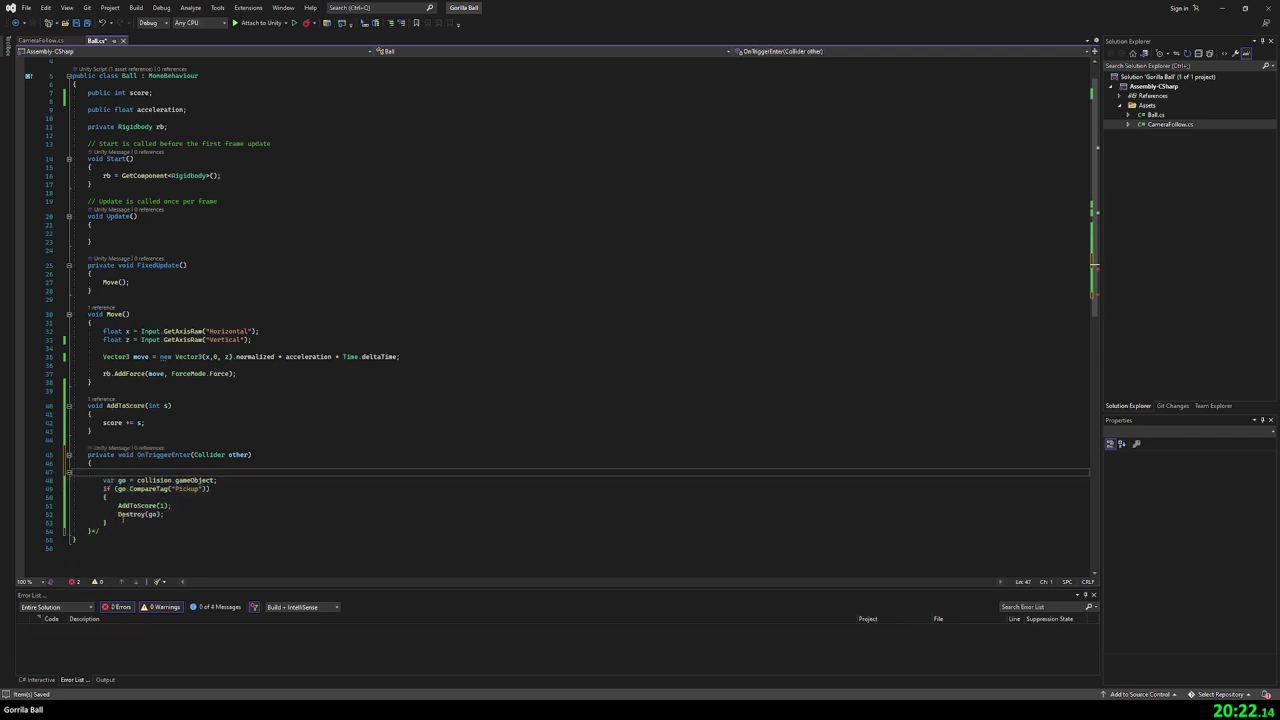
key(Delete)
- Remove the closing comment marker and change collision.gameObject to other.gameObject
click(107, 522)
key(BackSpace)
key(BackSpace)
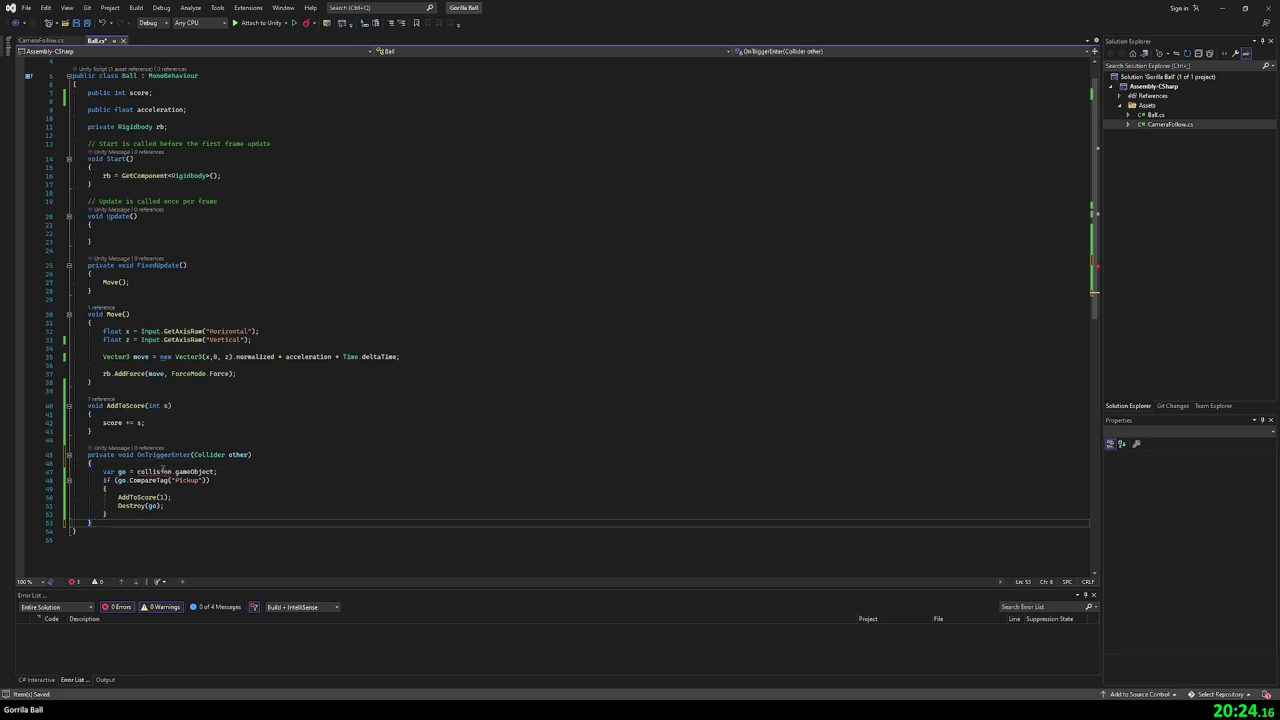
double_click(155, 472)
text(other)
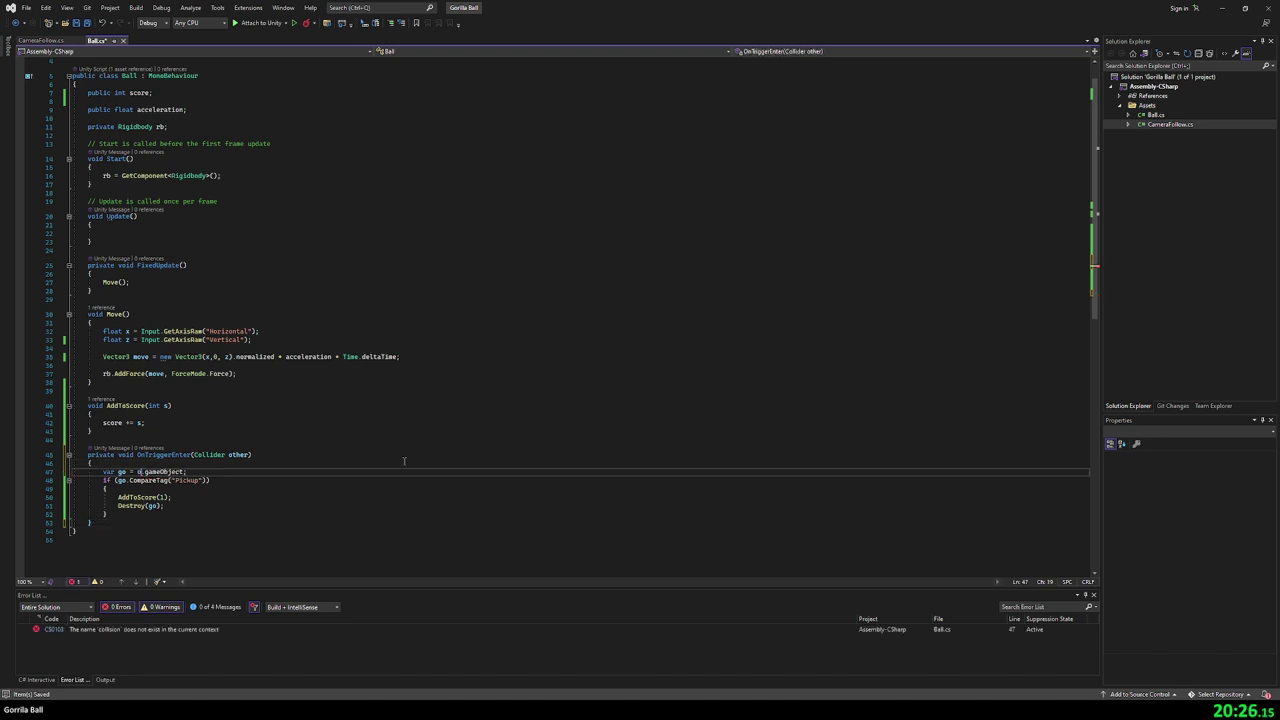
click(274, 440)
click(399, 466)
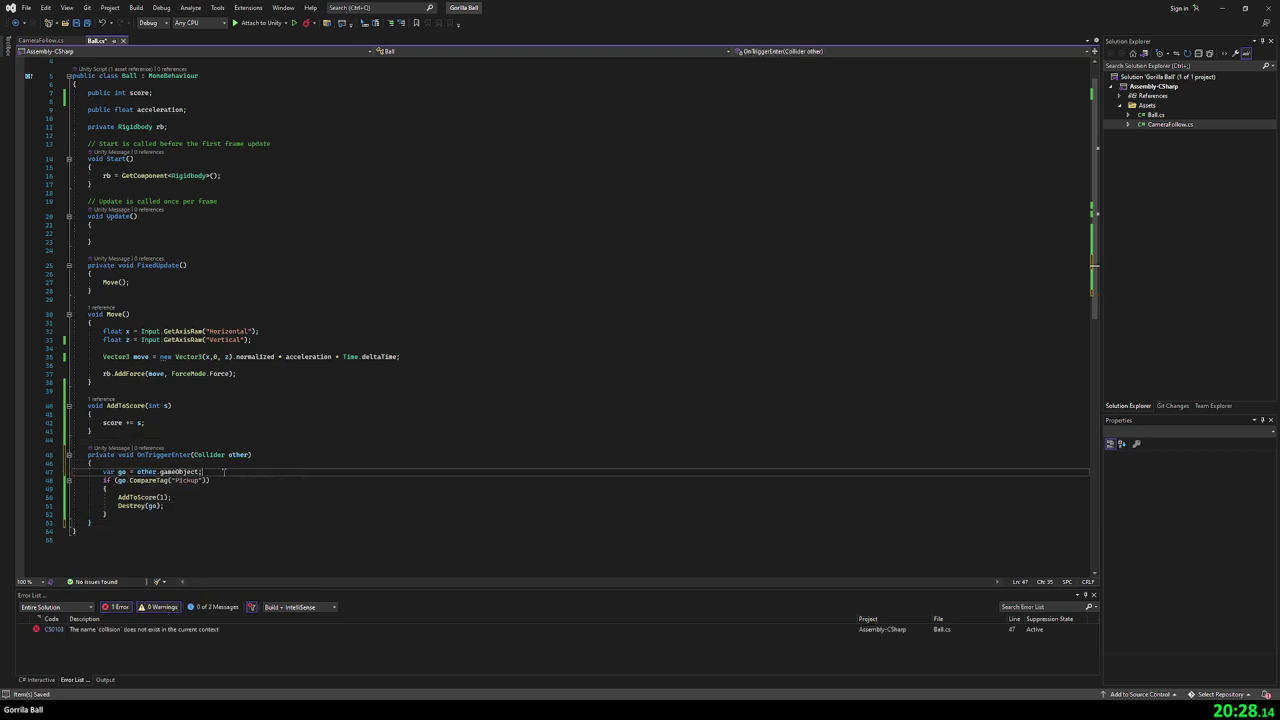
click(371, 457)
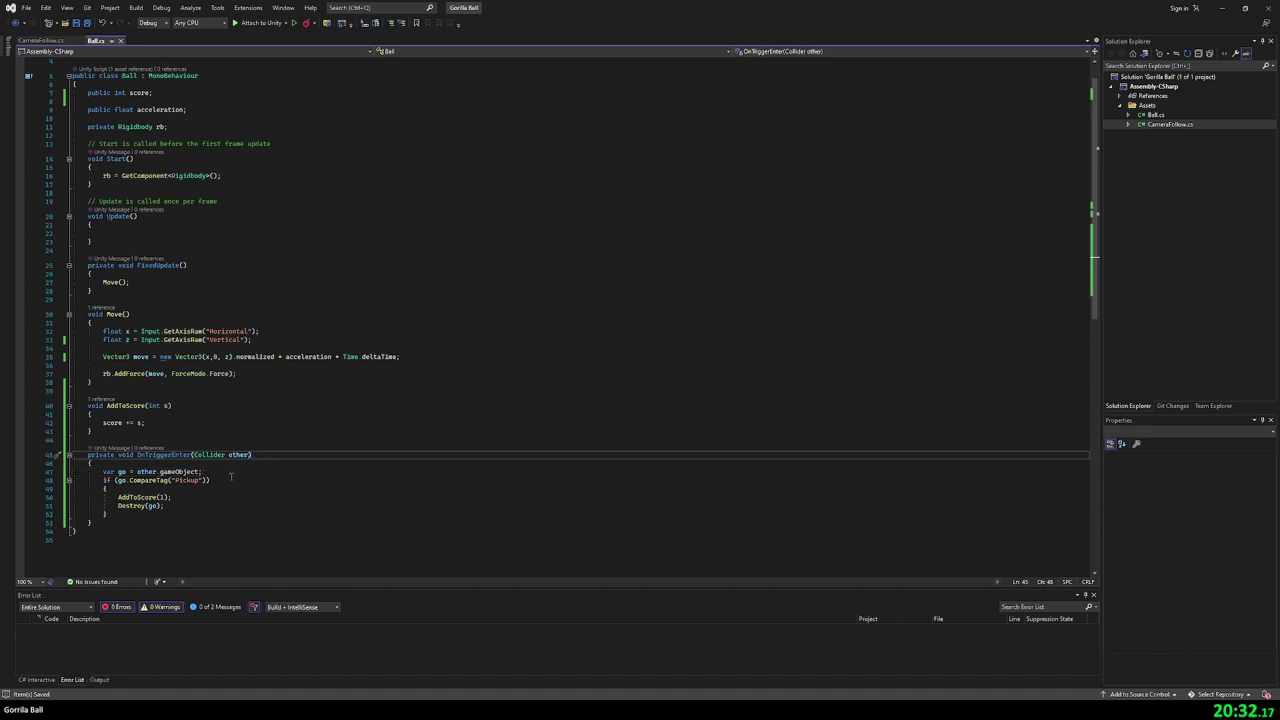
click(229, 479)
key(alt+Tab)
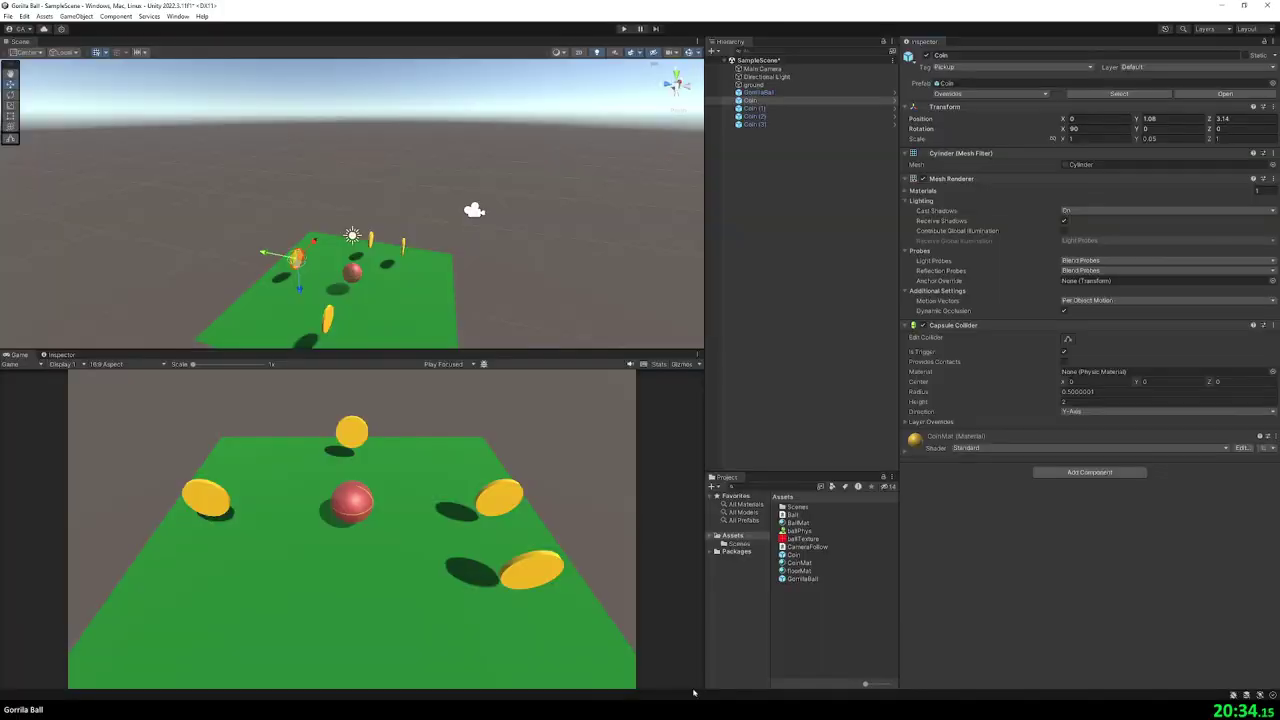
click(623, 28)
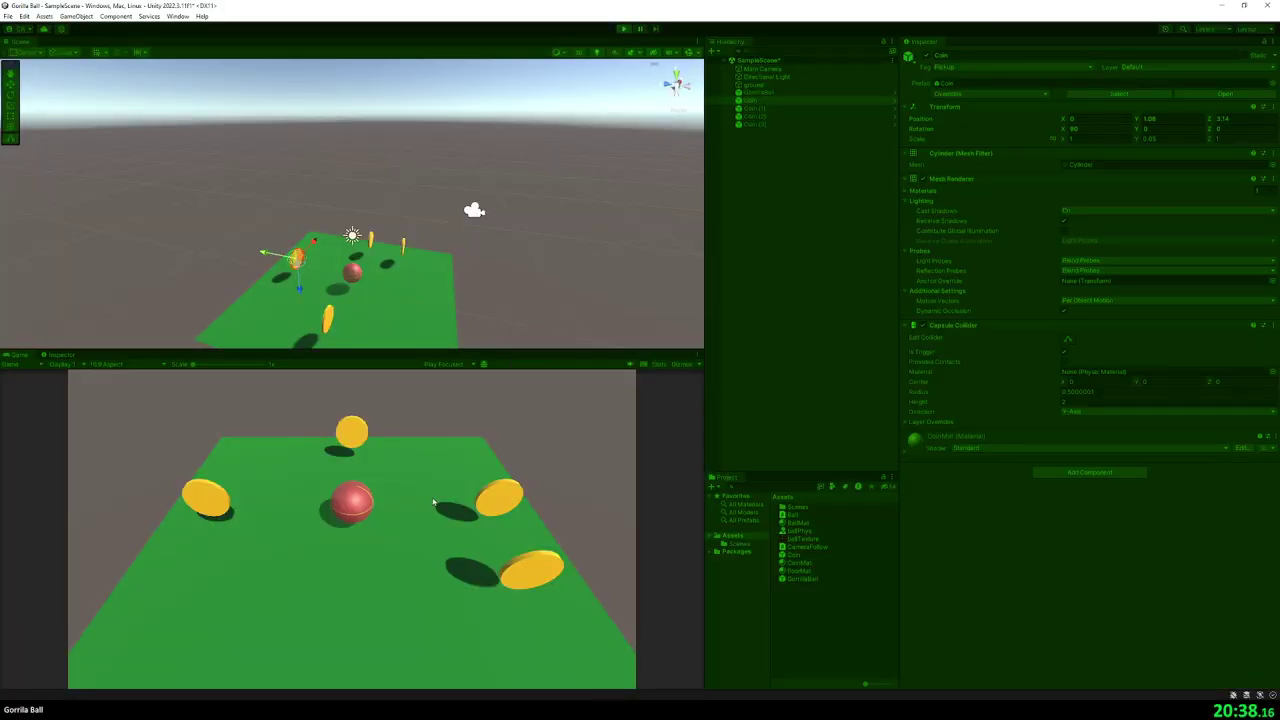
key(Left)
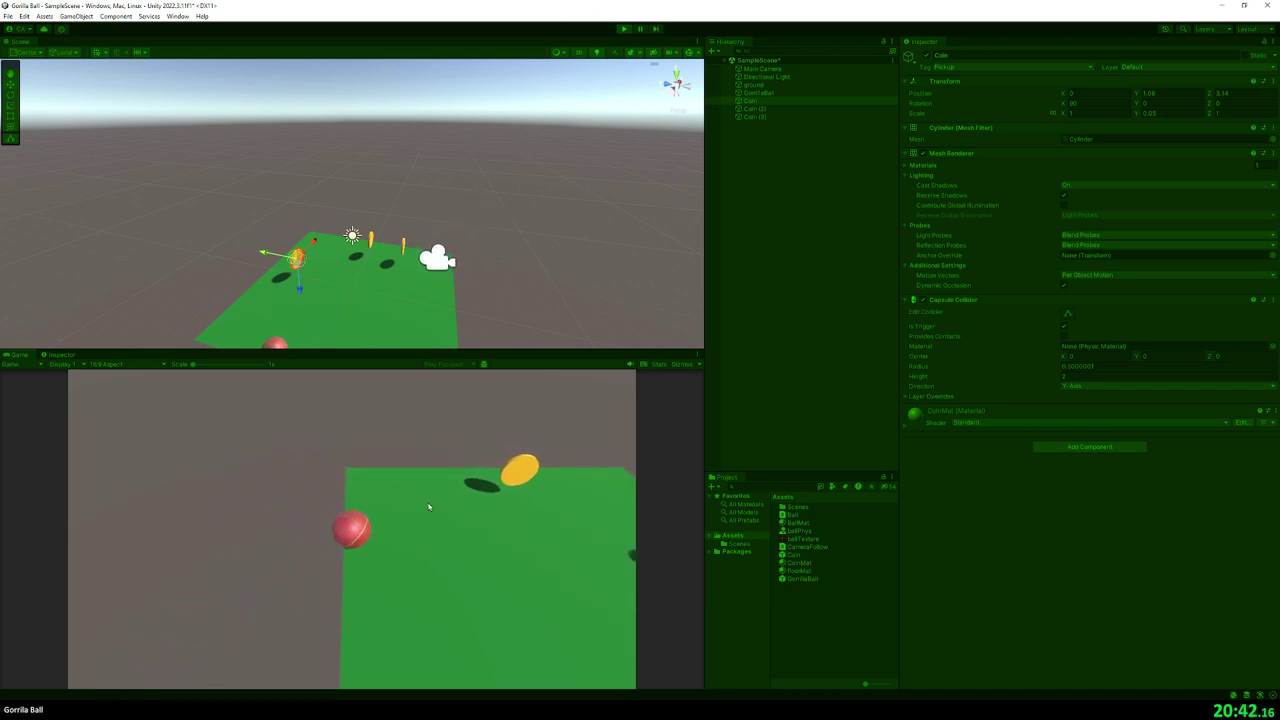
key(Right)
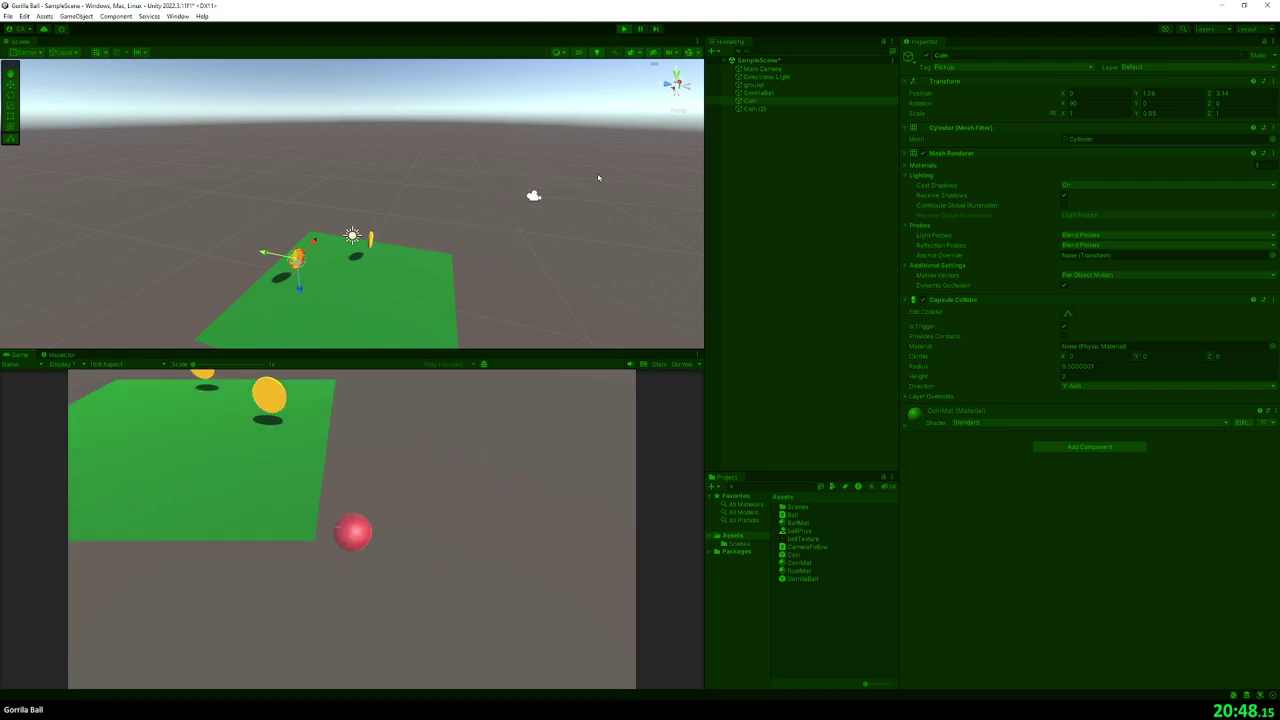
click(621, 24)
alt+drag(460, 215, 475, 230)
- Create an empty game object in the Hierarchy named DeathNet
right_click(783, 224)
click(780, 440)
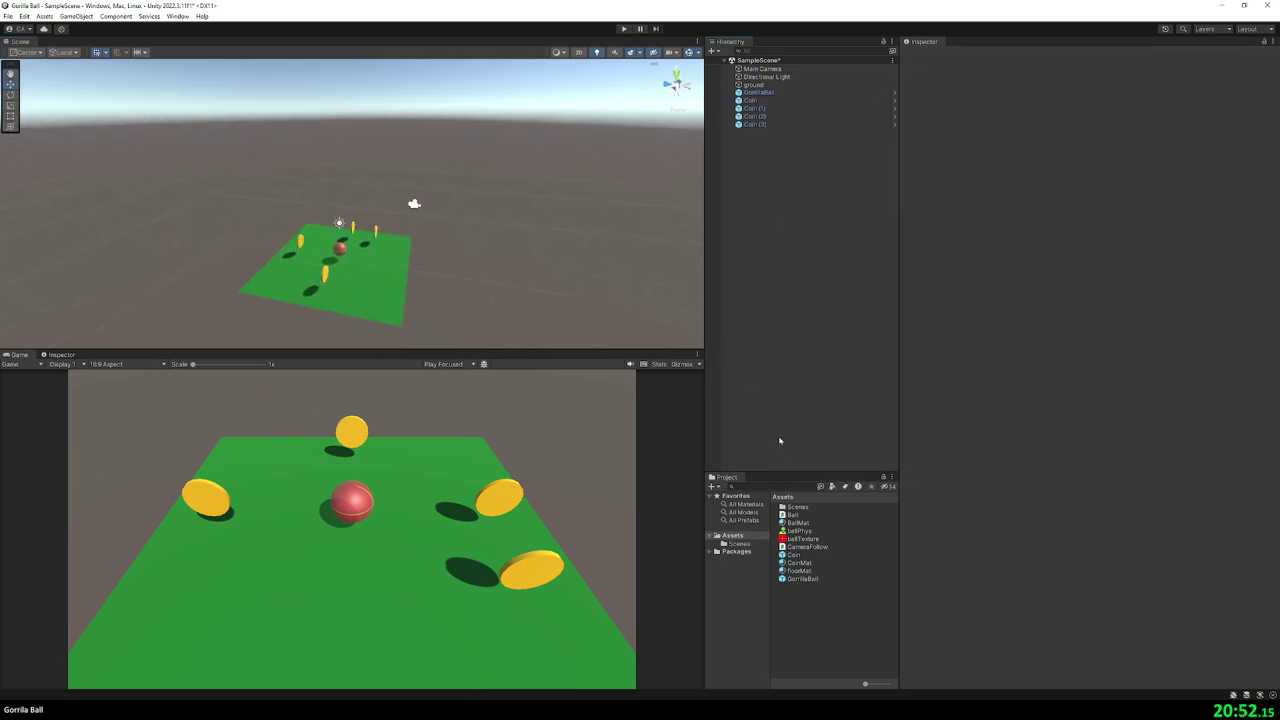
right_click(758, 224)
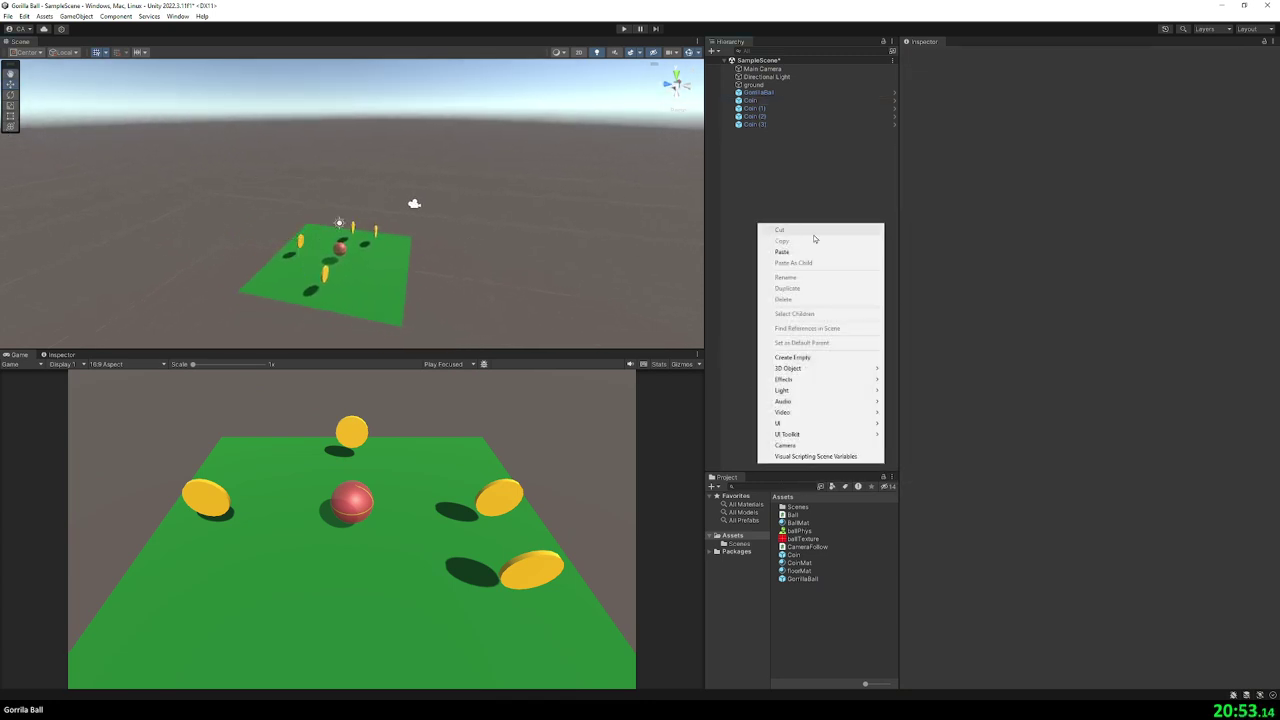
click(811, 358)
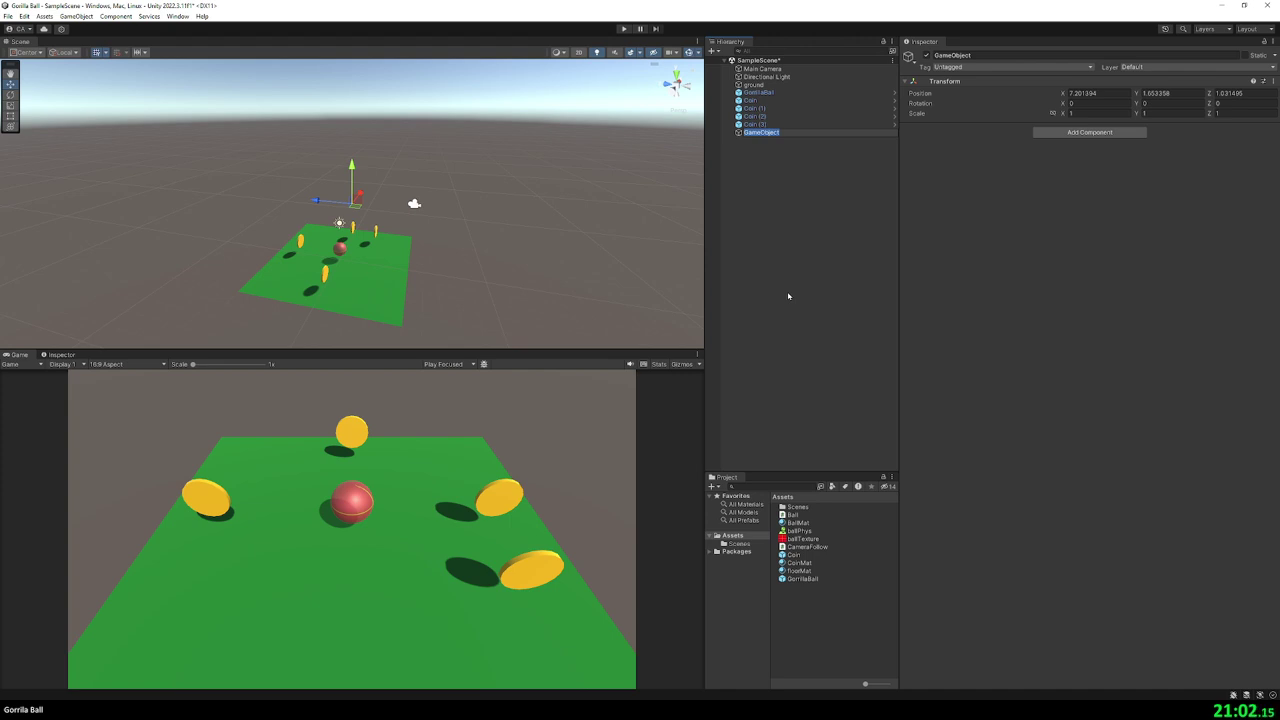
text(B)
text(hNet)
key(Return)
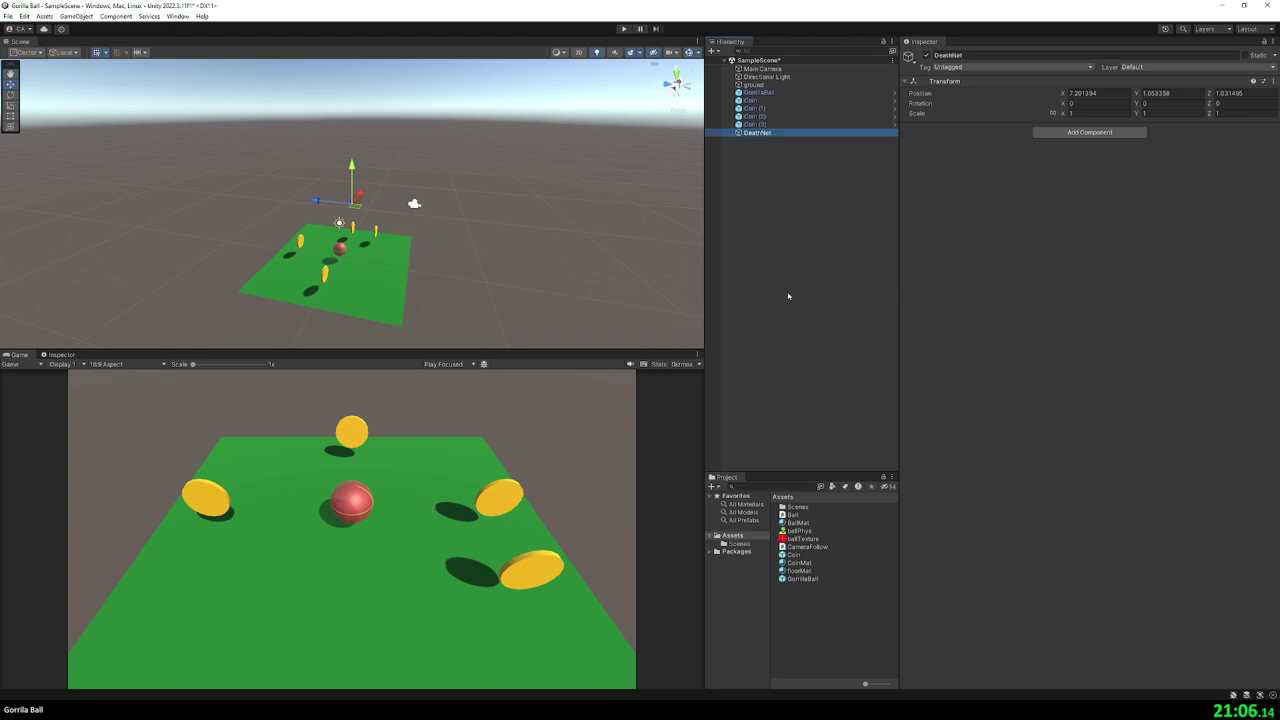
- Set DeathNet's position to X 0, Y 0, Z 0
click(1095, 93)
text(0)
click(1175, 93)
text(0)
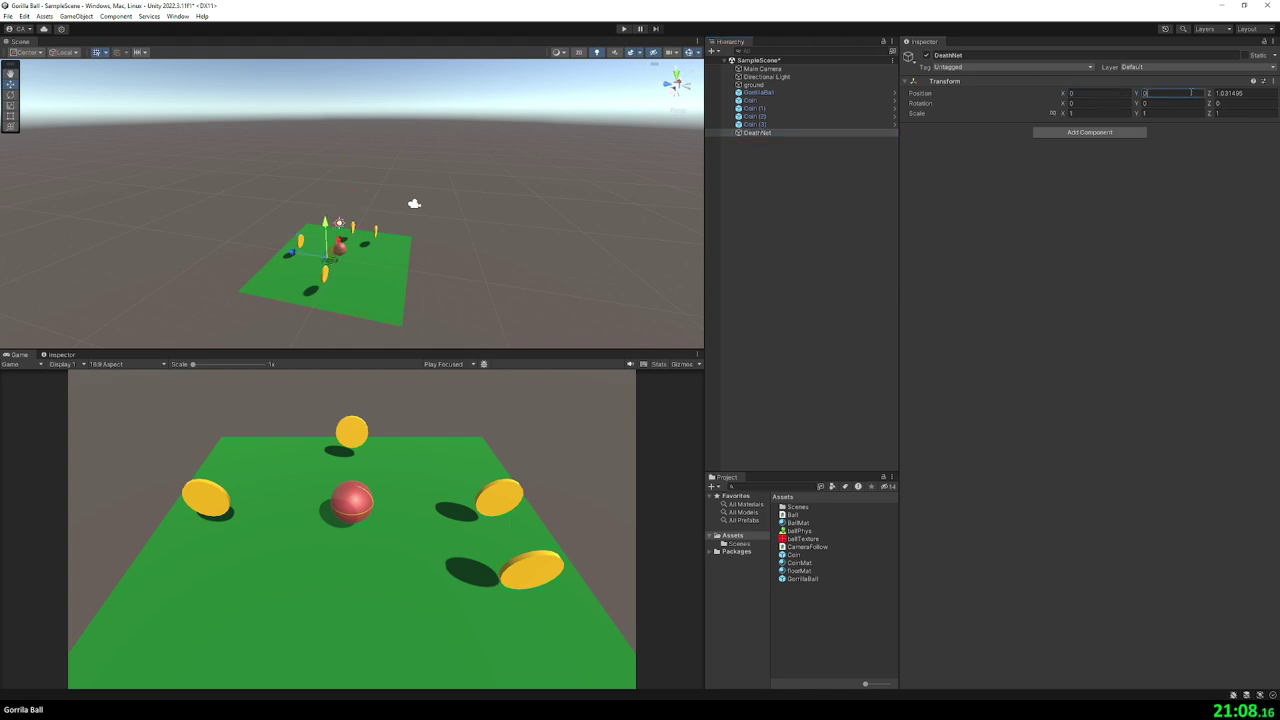
click(1240, 93)
text(0)
click(1089, 132)
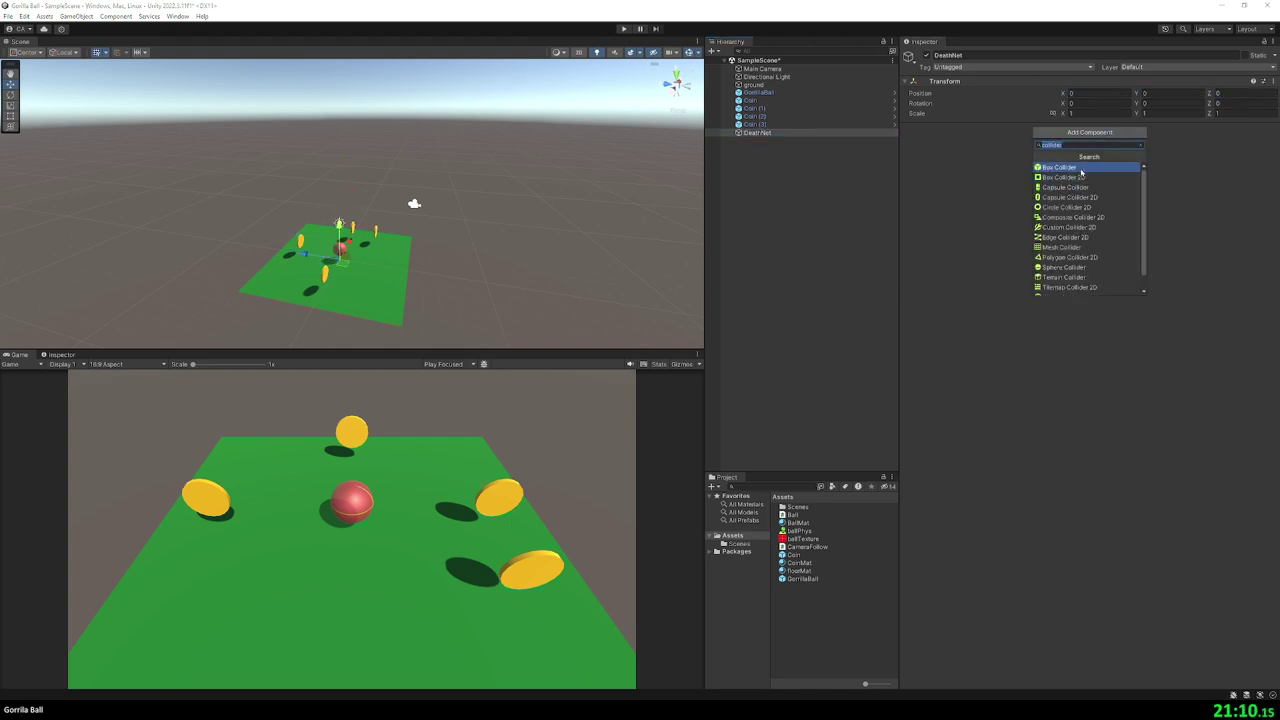
- Add a Box Collider to DeathNet, removing it and adding it again
click(1080, 168)
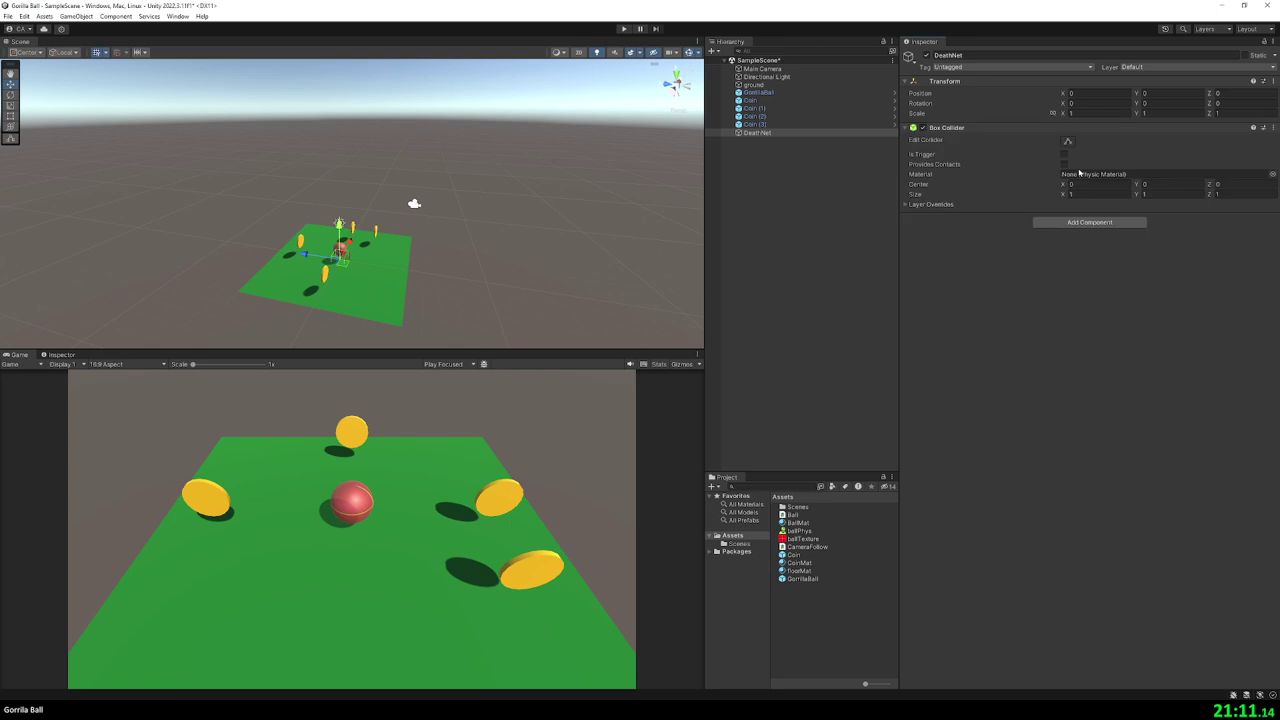
right_click(1160, 128)
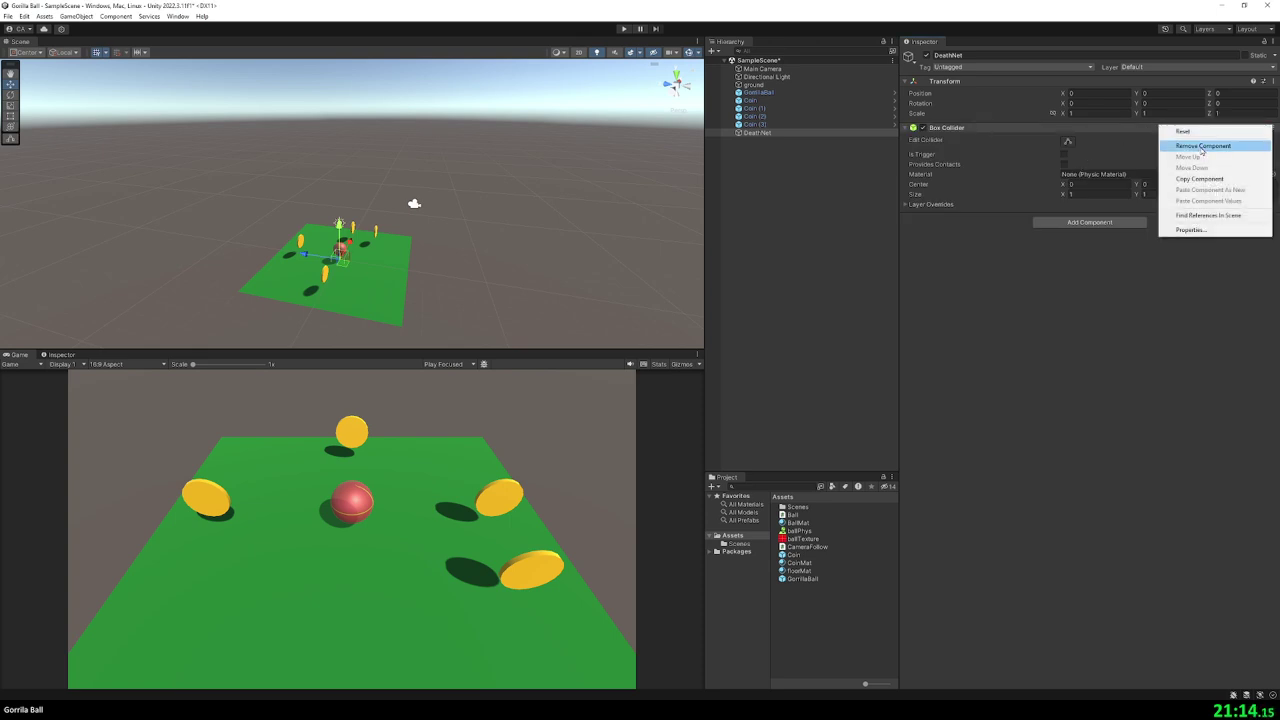
click(1202, 147)
click(1089, 132)
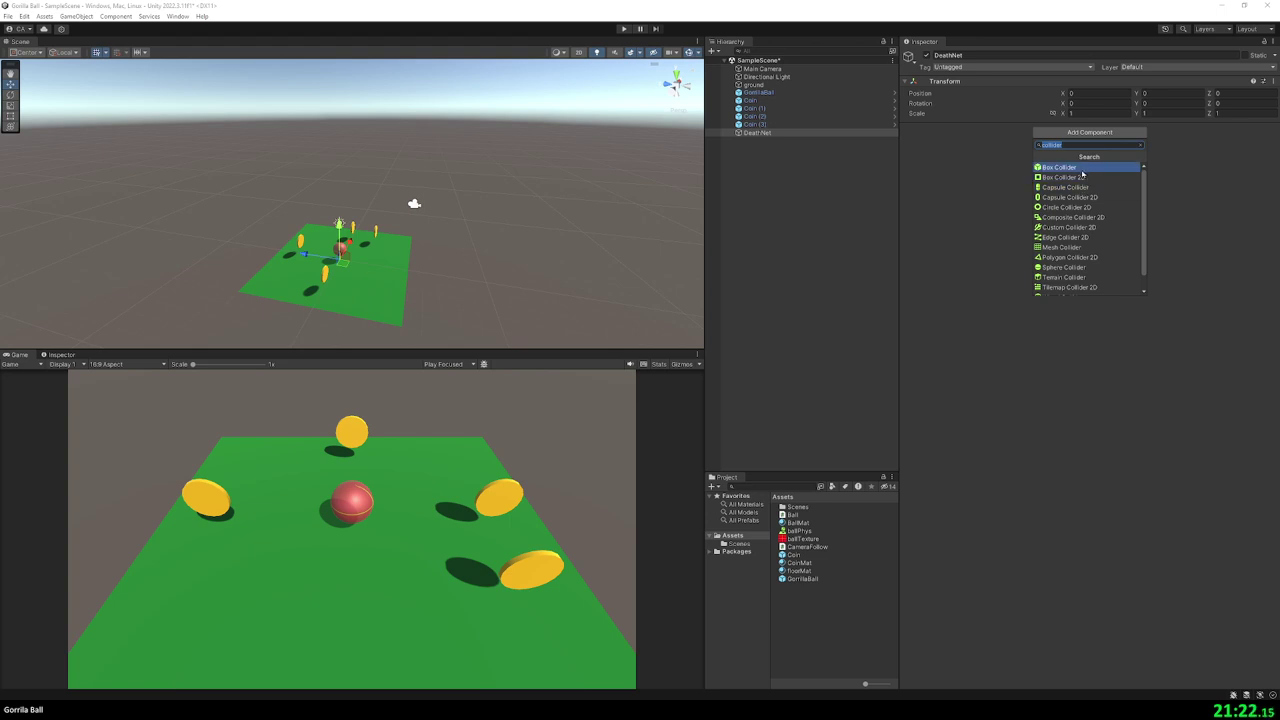
click(1081, 172)
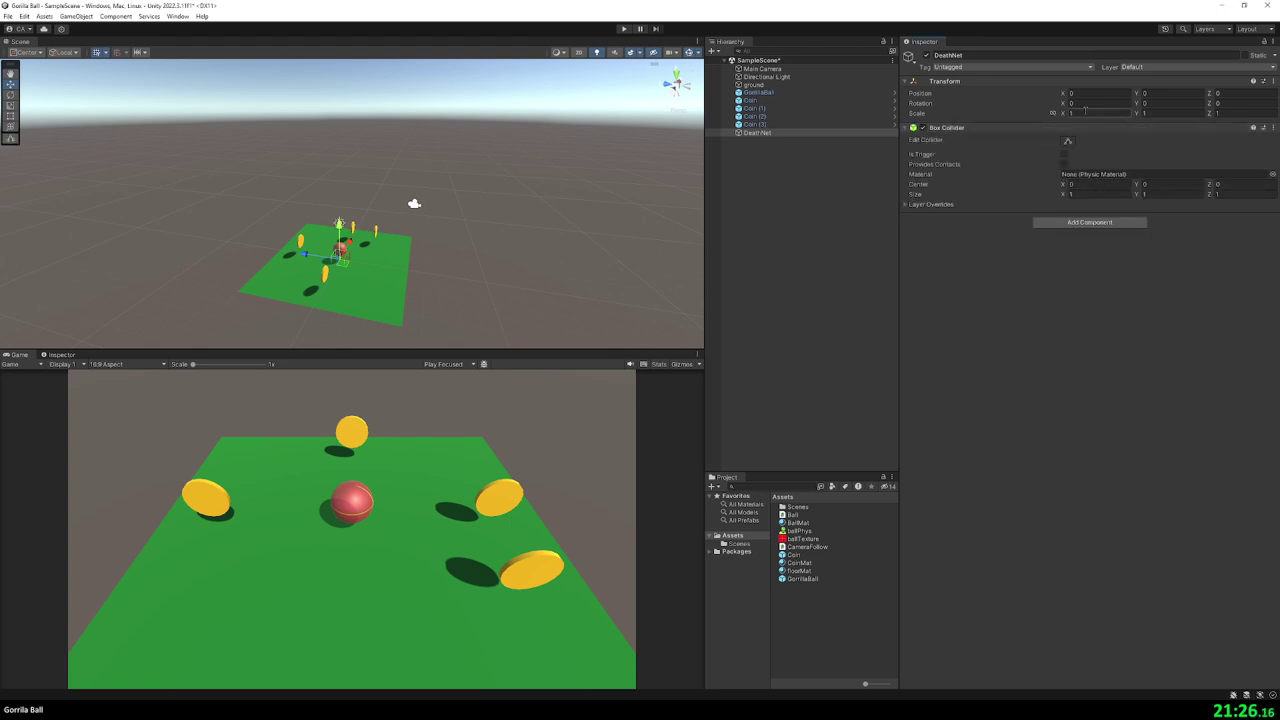
- Set the Box Collider size X and Z to 100 and DeathNet's Position Y to -10
click(1097, 195)
text(100)
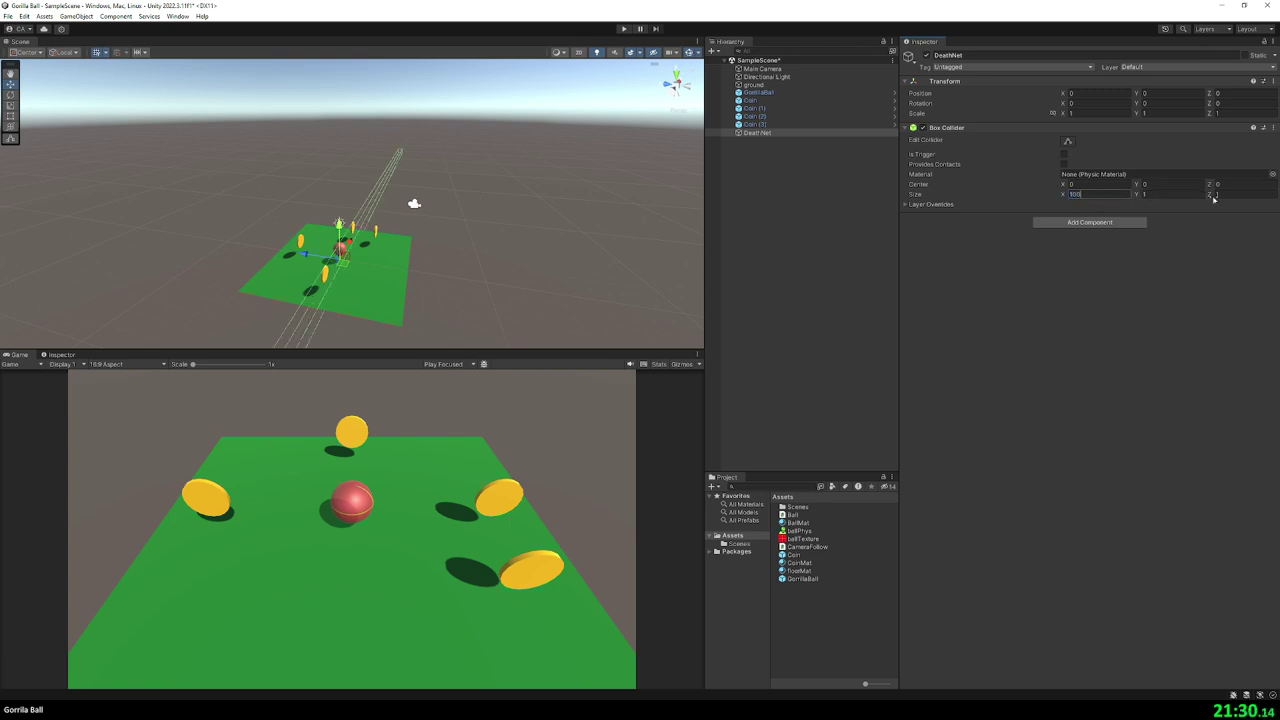
click(1218, 196)
text(100)
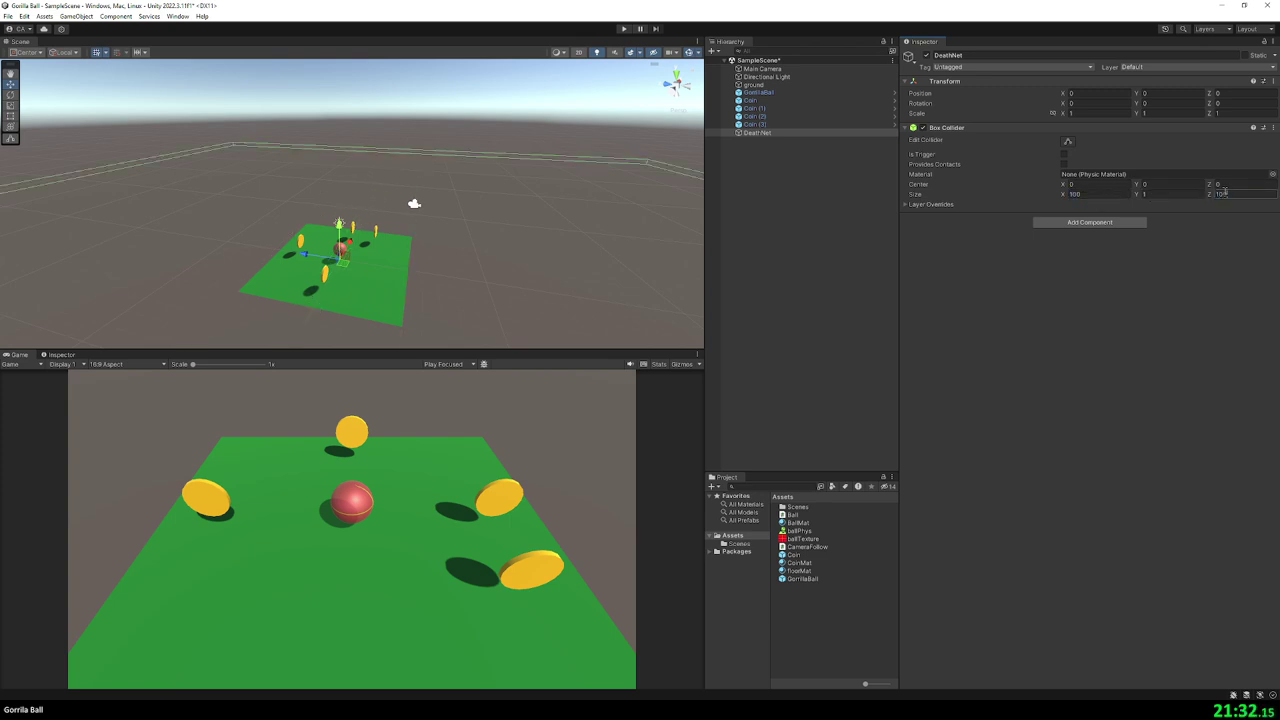
click(1154, 93)
text(-10)
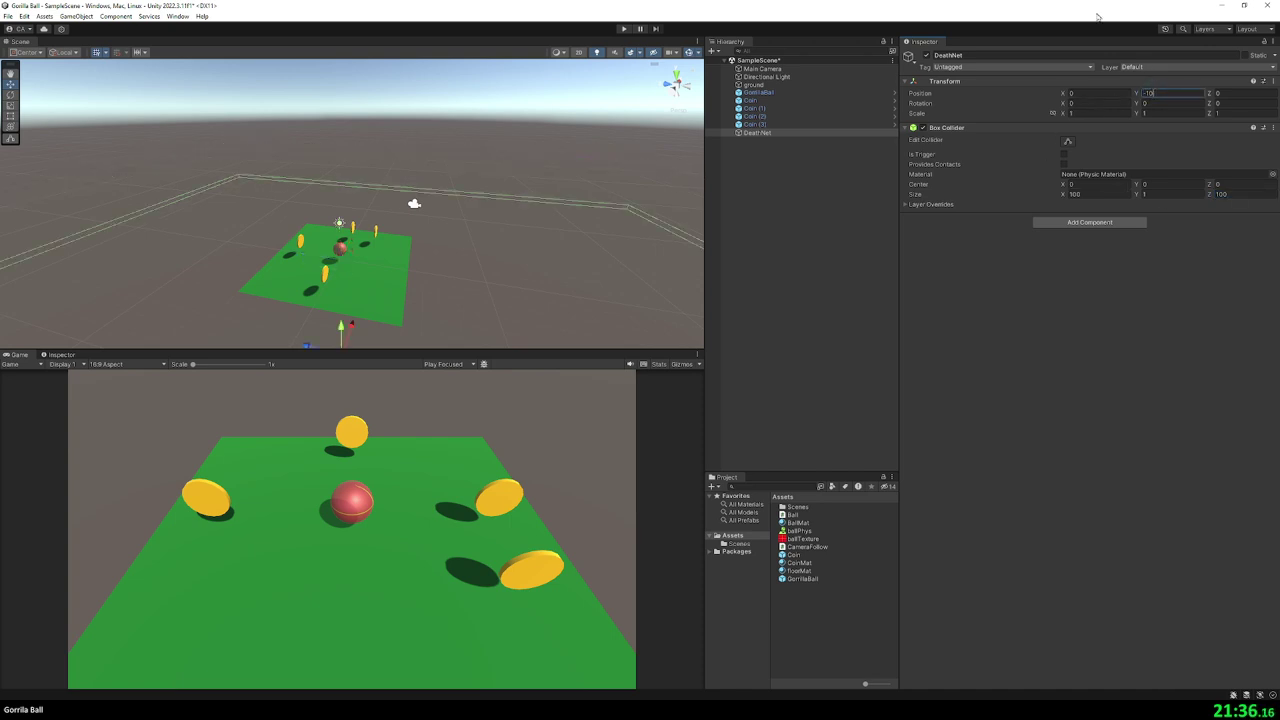
click(874, 463)
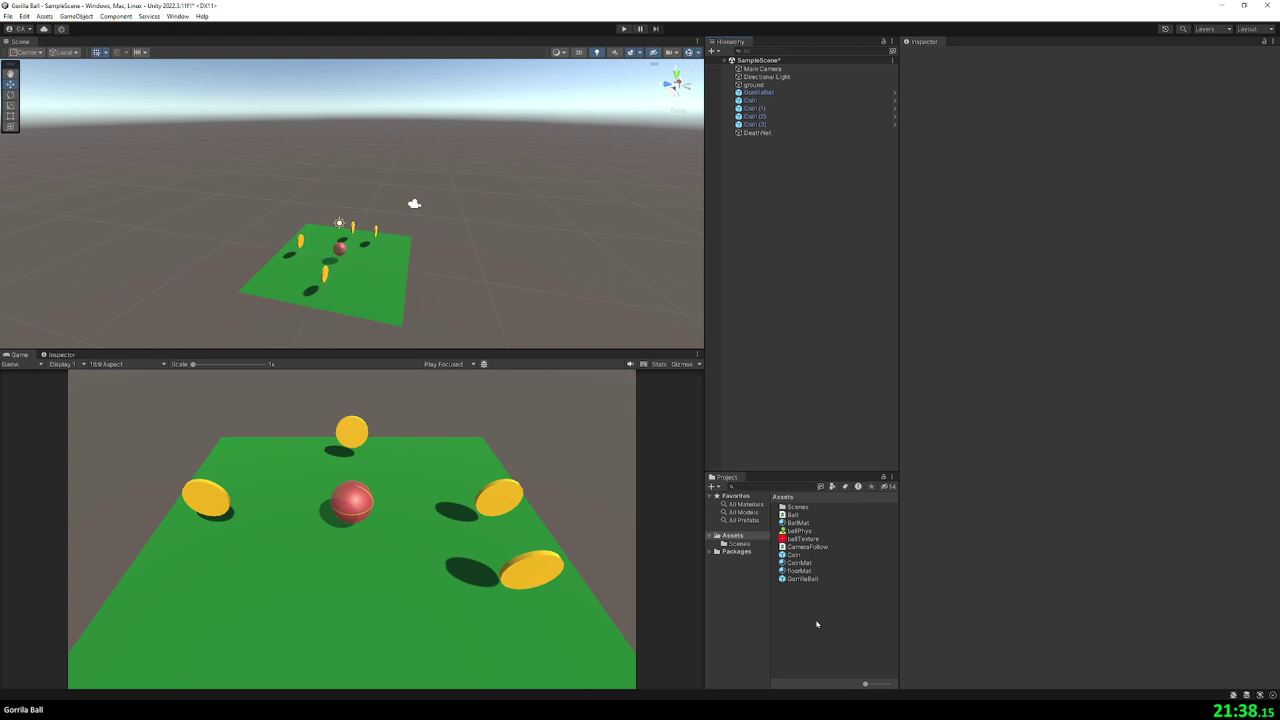
- Add a new Pit tag in the project's tag settings and save it
click(757, 132)
click(965, 67)
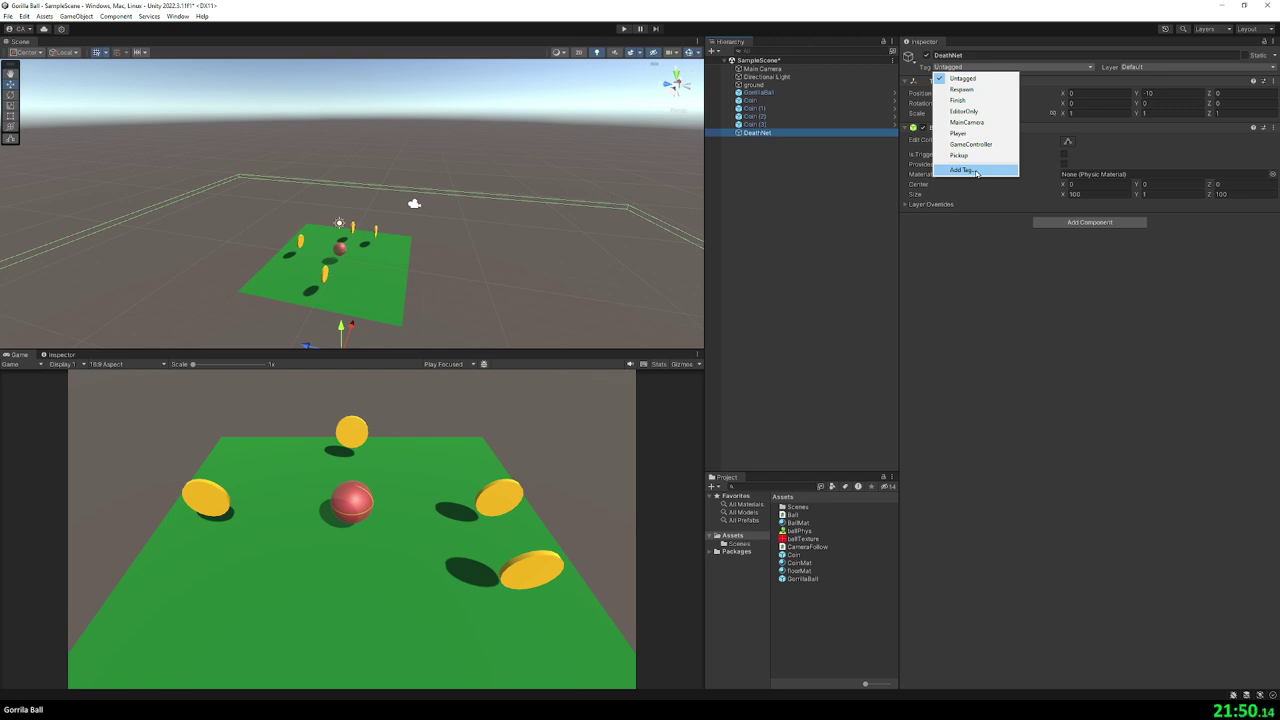
click(976, 172)
click(1252, 99)
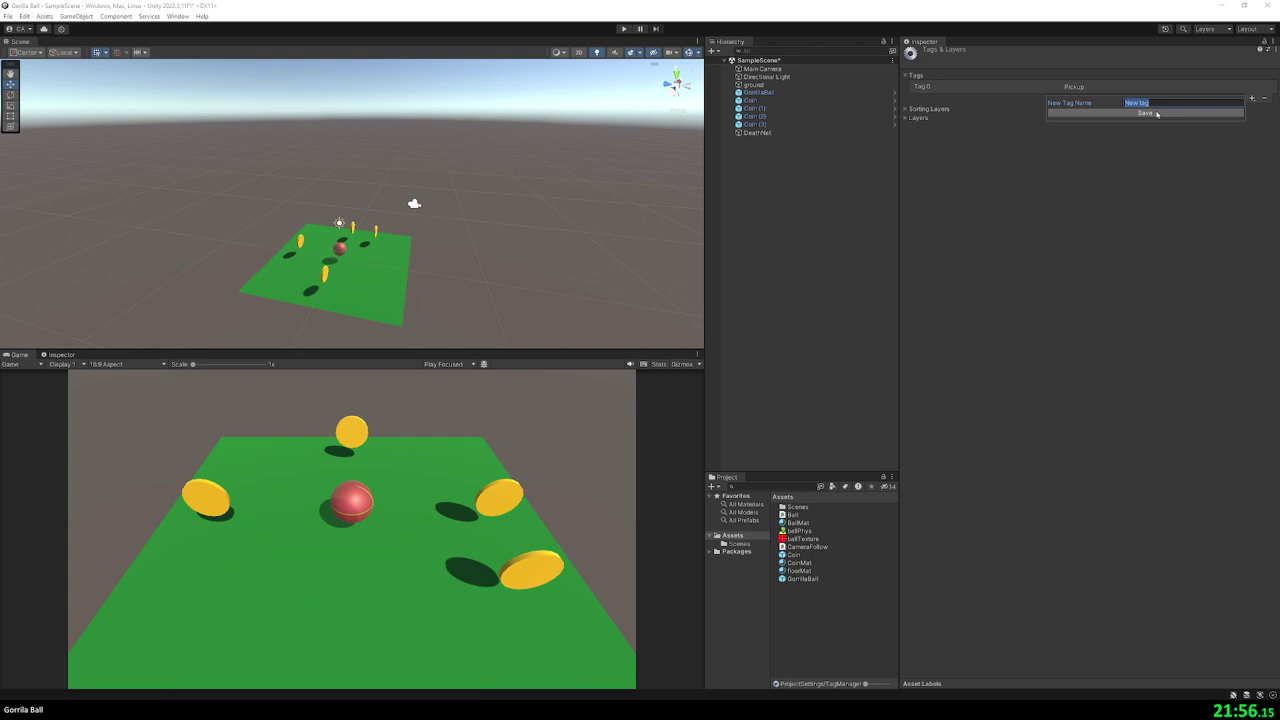
text(Pi)
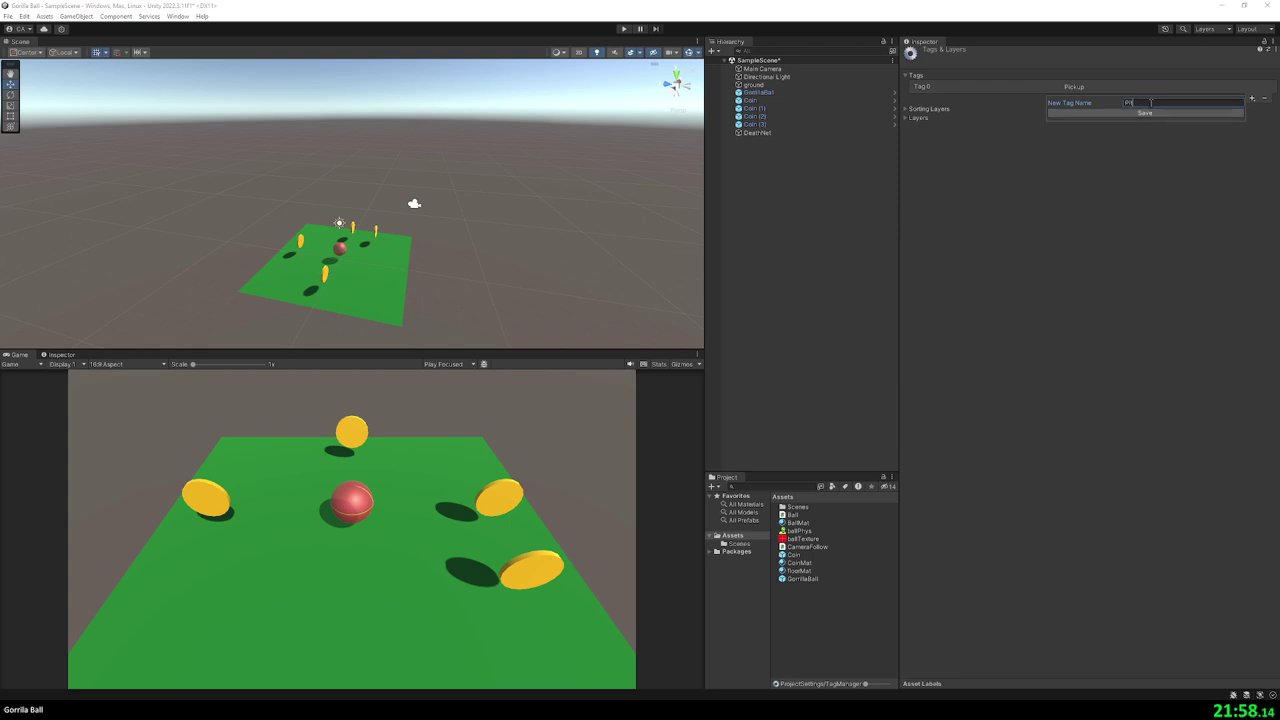
click(1145, 113)
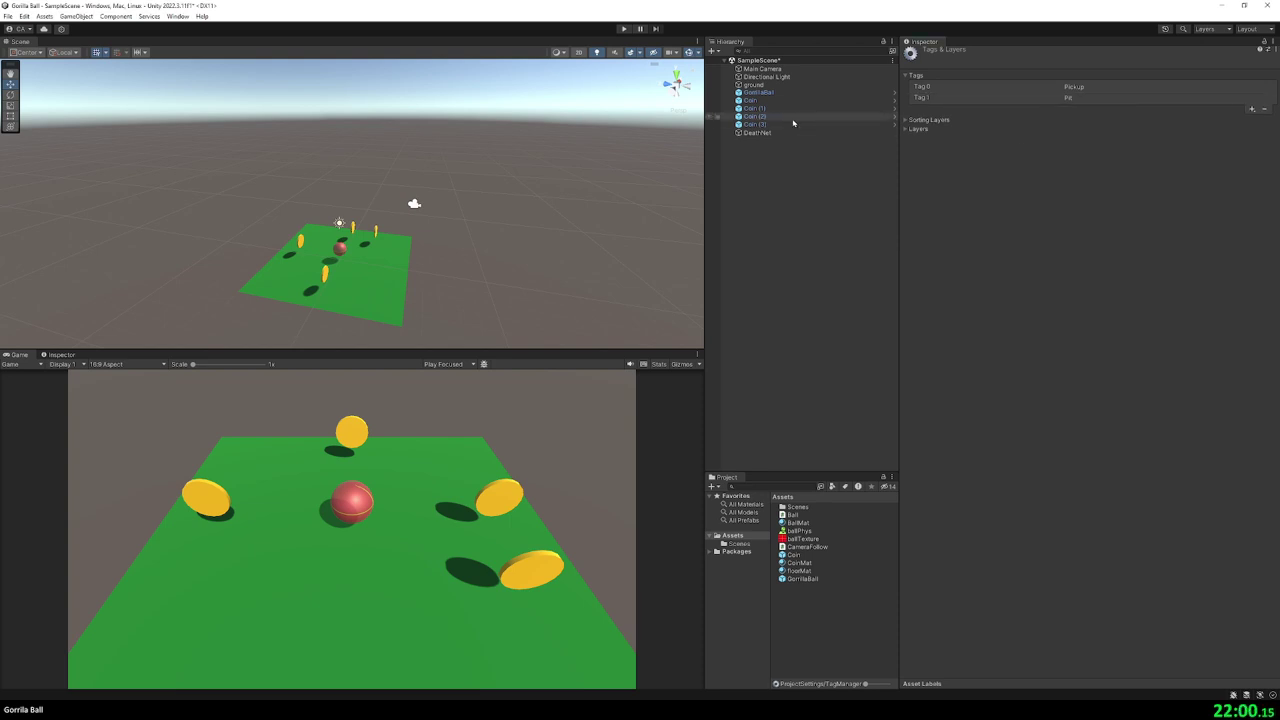
- Set DeathNet's Tag to Pit
click(757, 132)
click(976, 67)
click(970, 165)
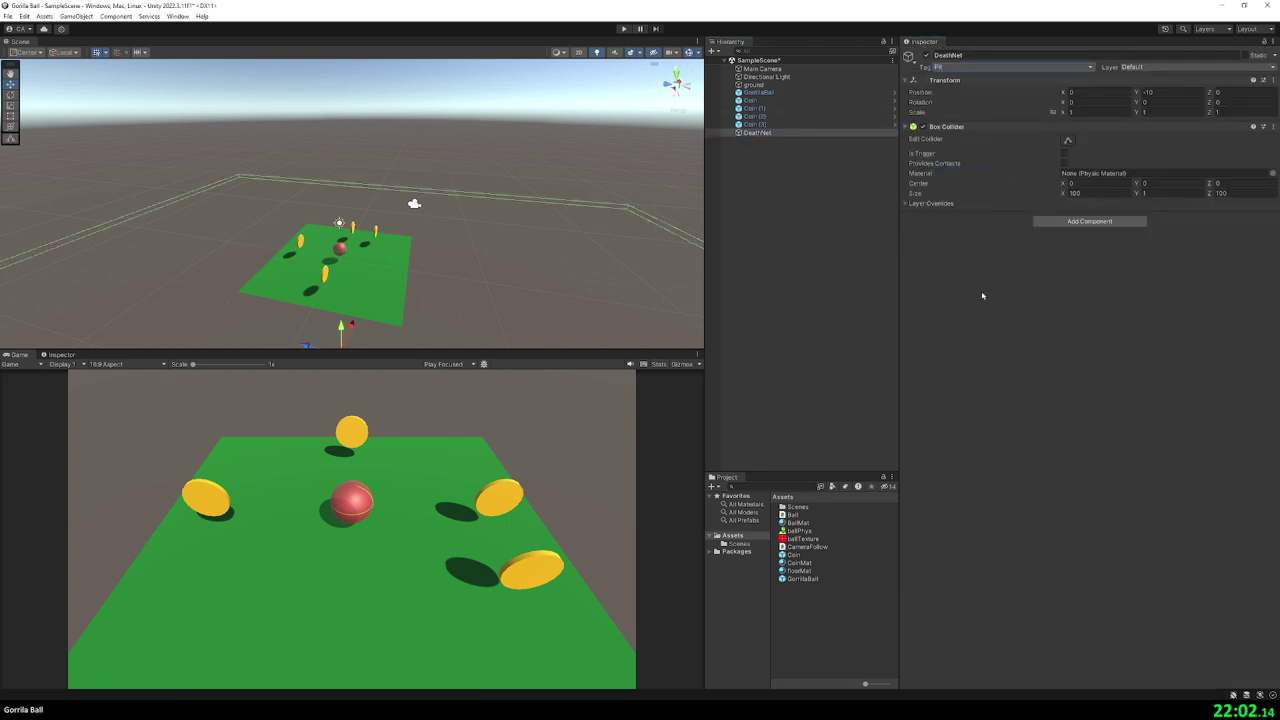
click(831, 429)
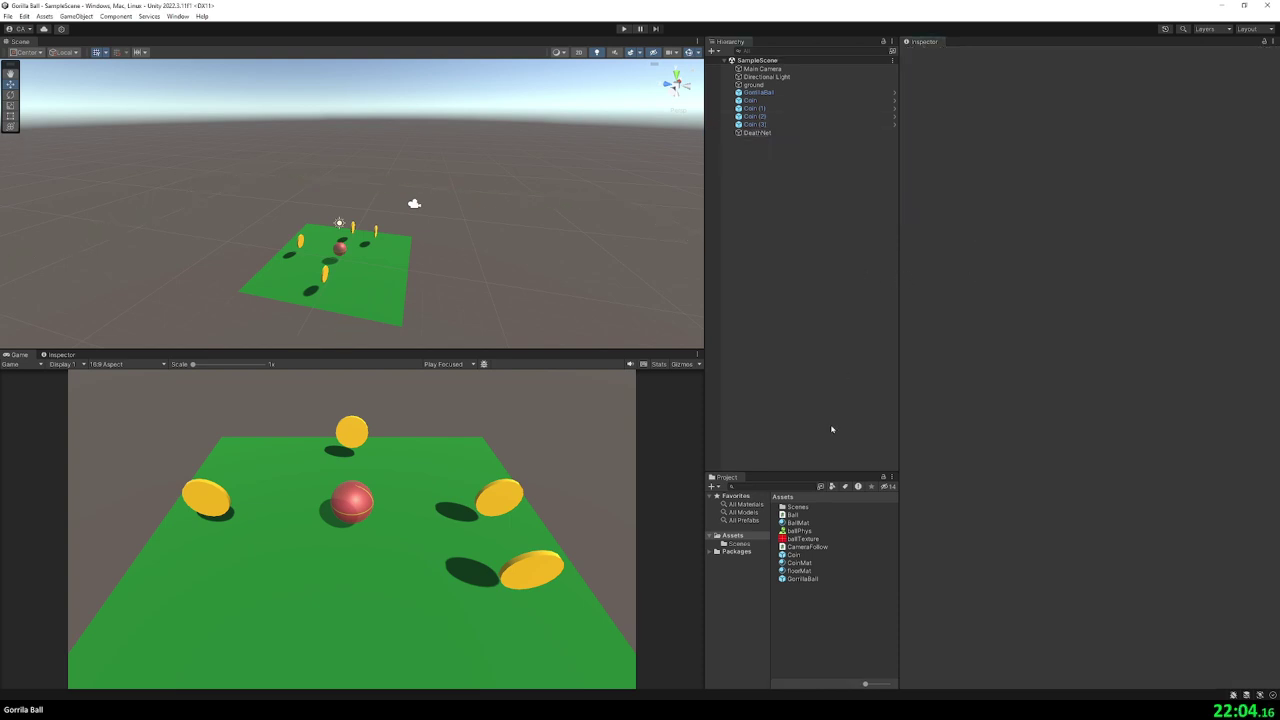
- Make DeathNet's Box Collider a trigger by ticking Is Trigger
key(alt+Tab)
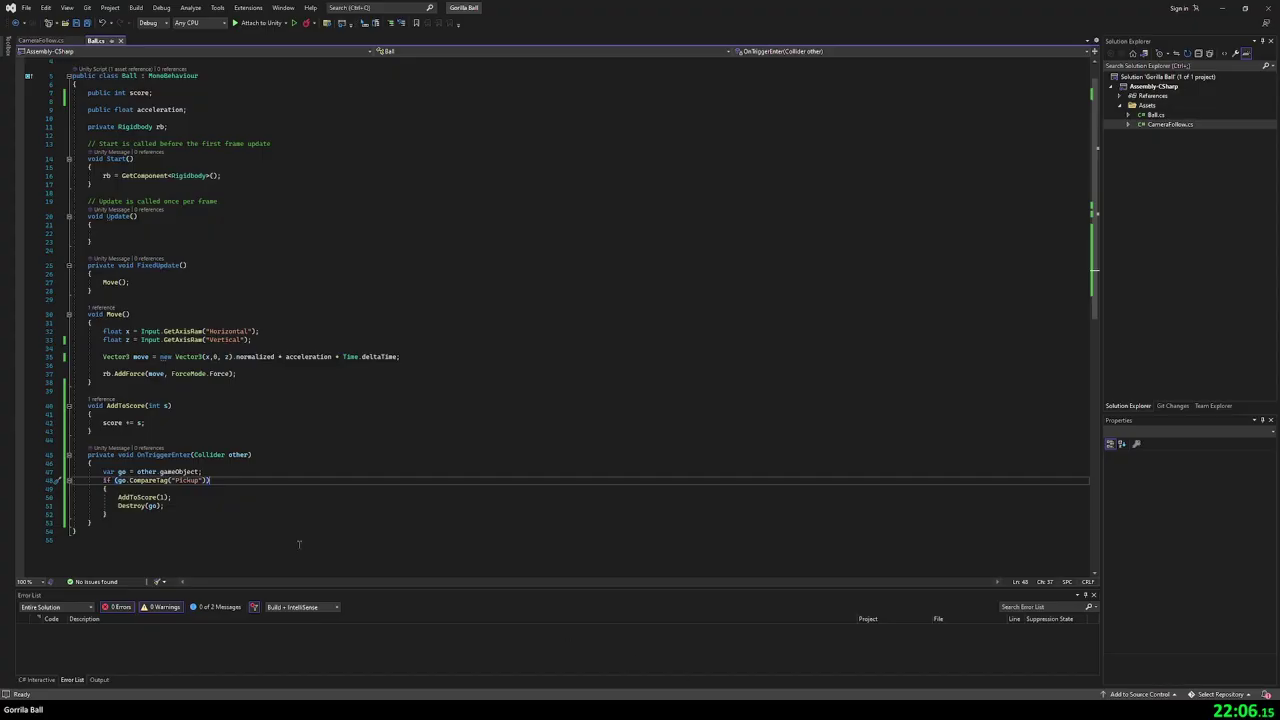
scroll(174, 488, down, 1)
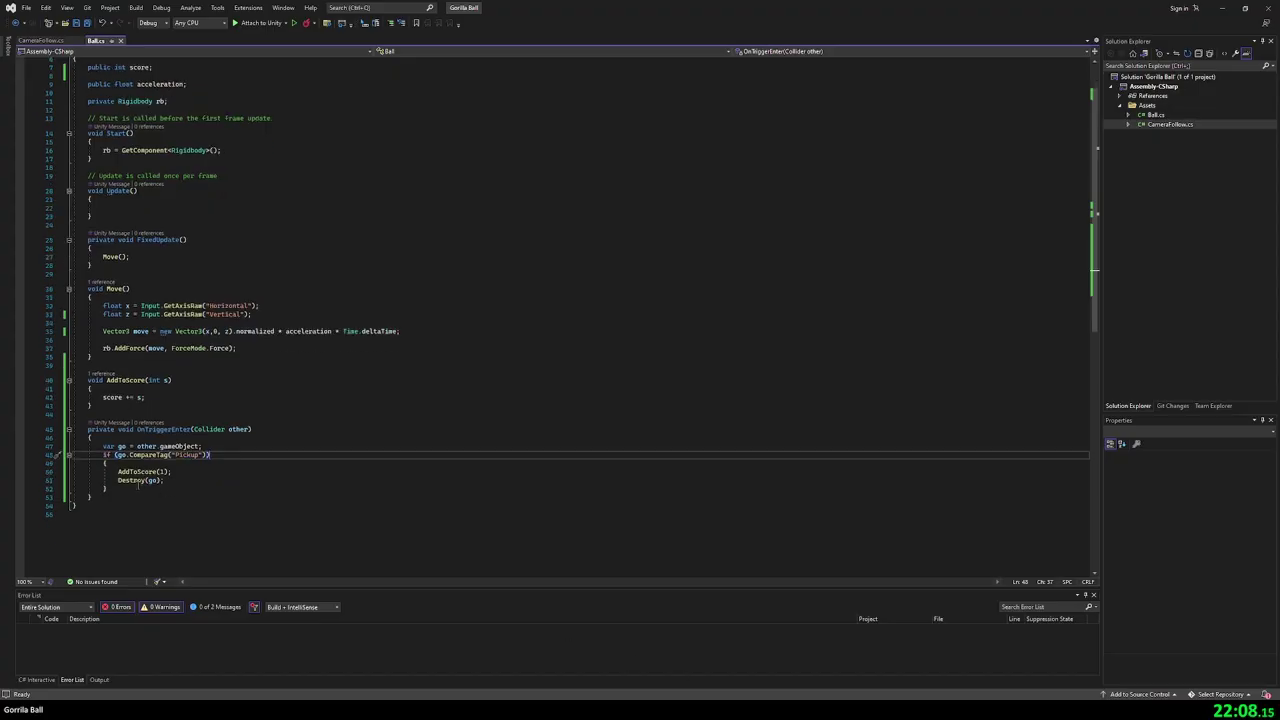
key(alt+Tab)
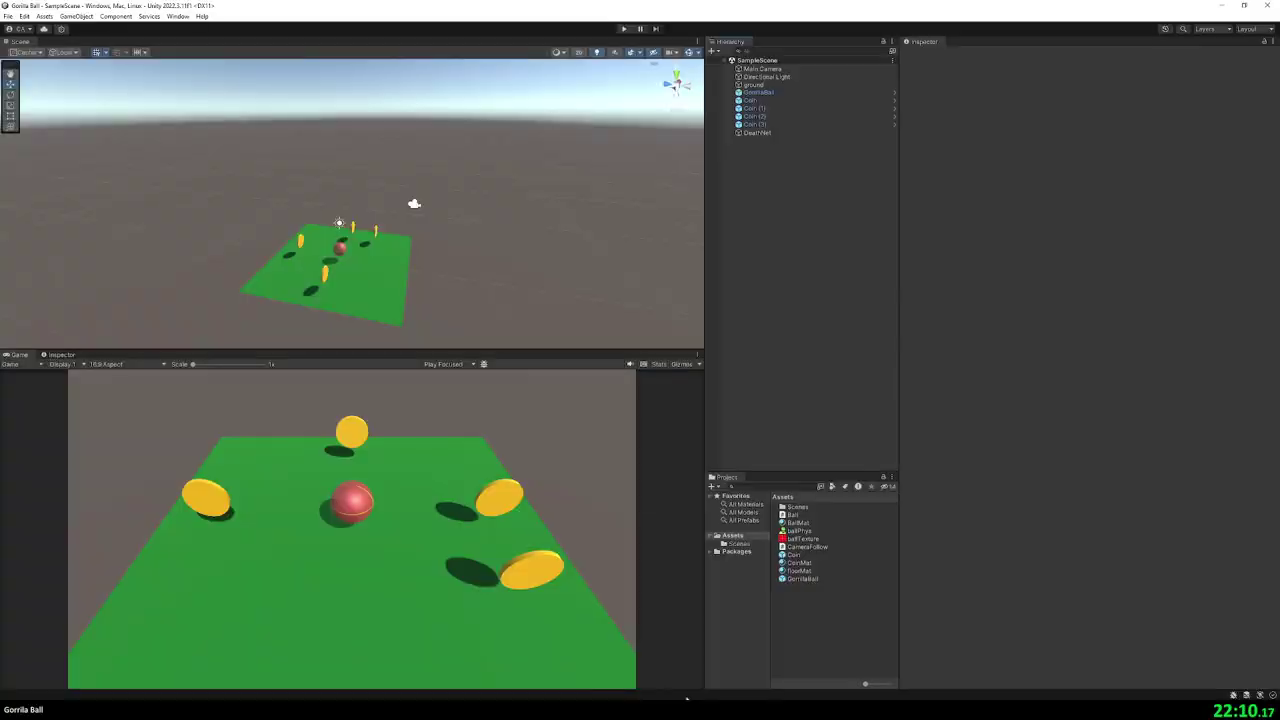
click(757, 132)
click(1064, 154)
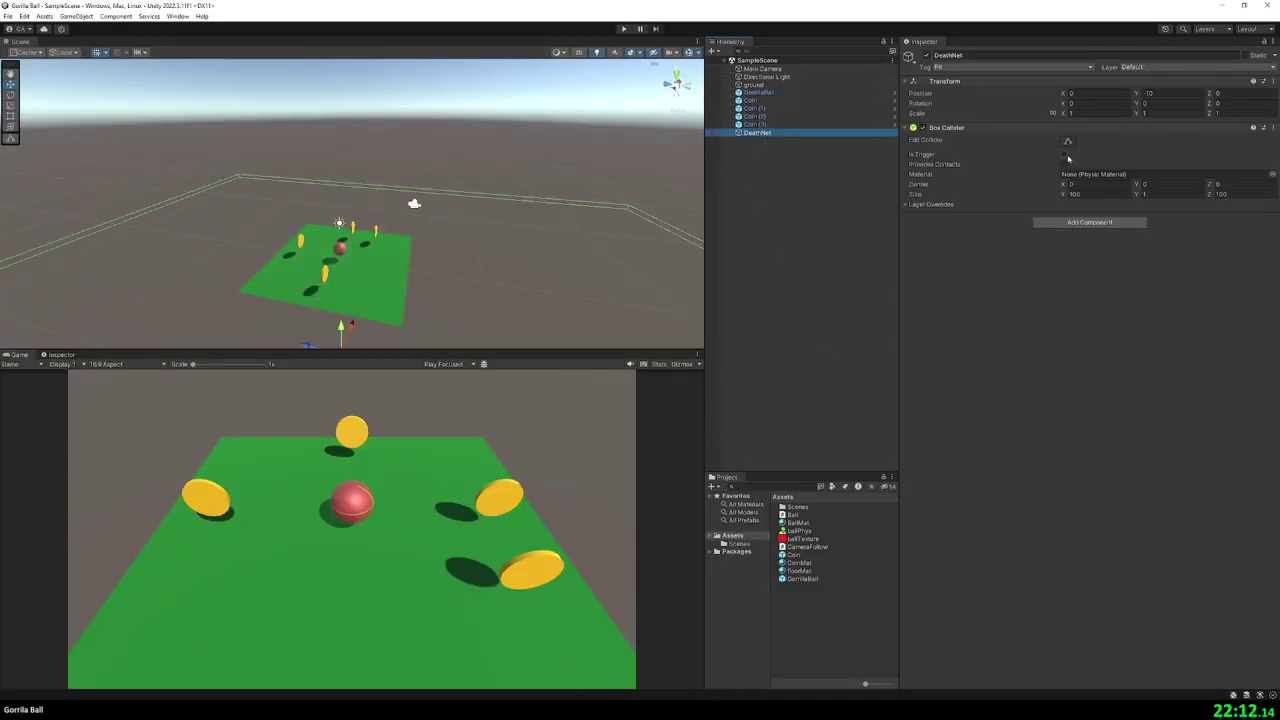
- In Ball.cs, add an empty else if (go.CompareTag("Pit")) branch after the Pickup block
key(alt+Tab)
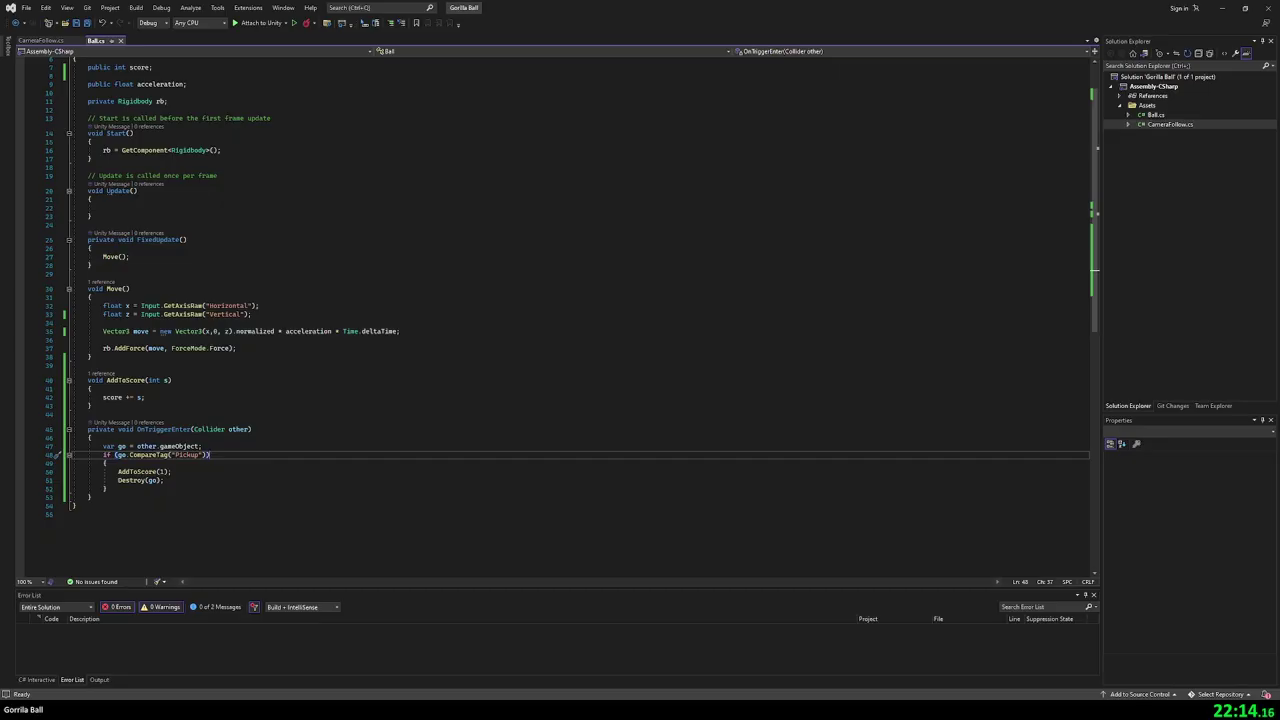
click(158, 489)
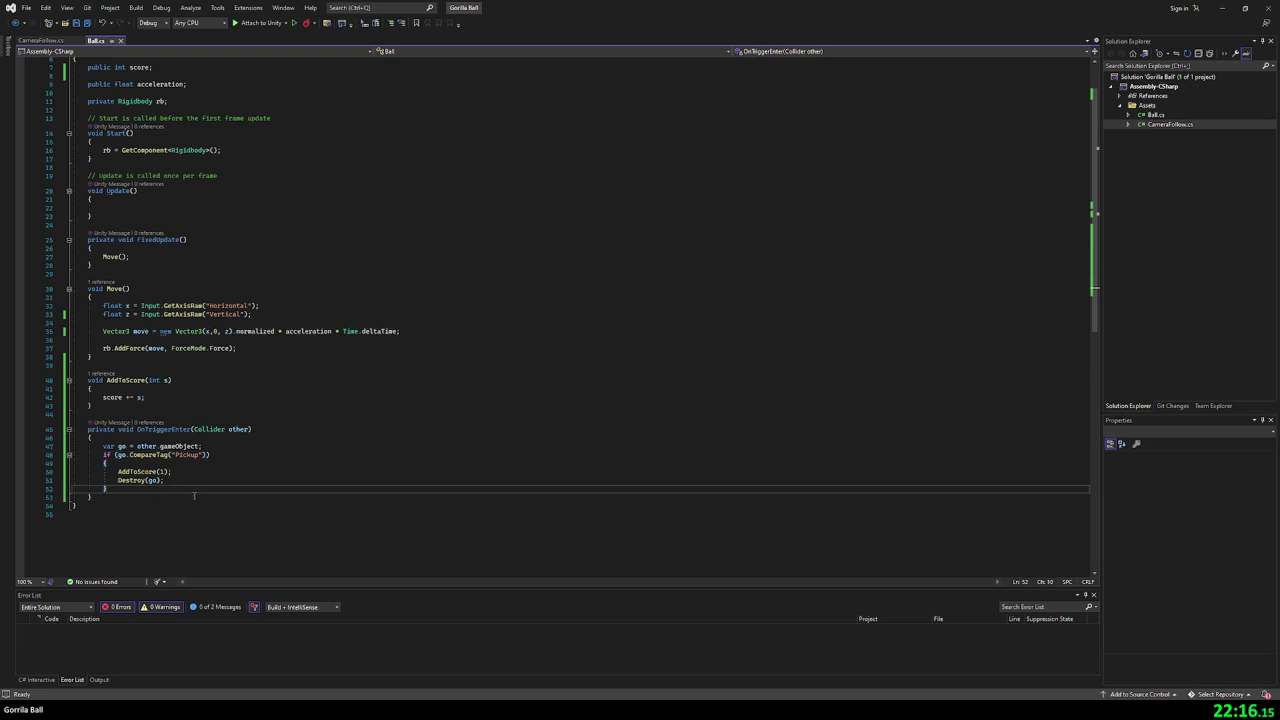
key(Return)
text(else if()
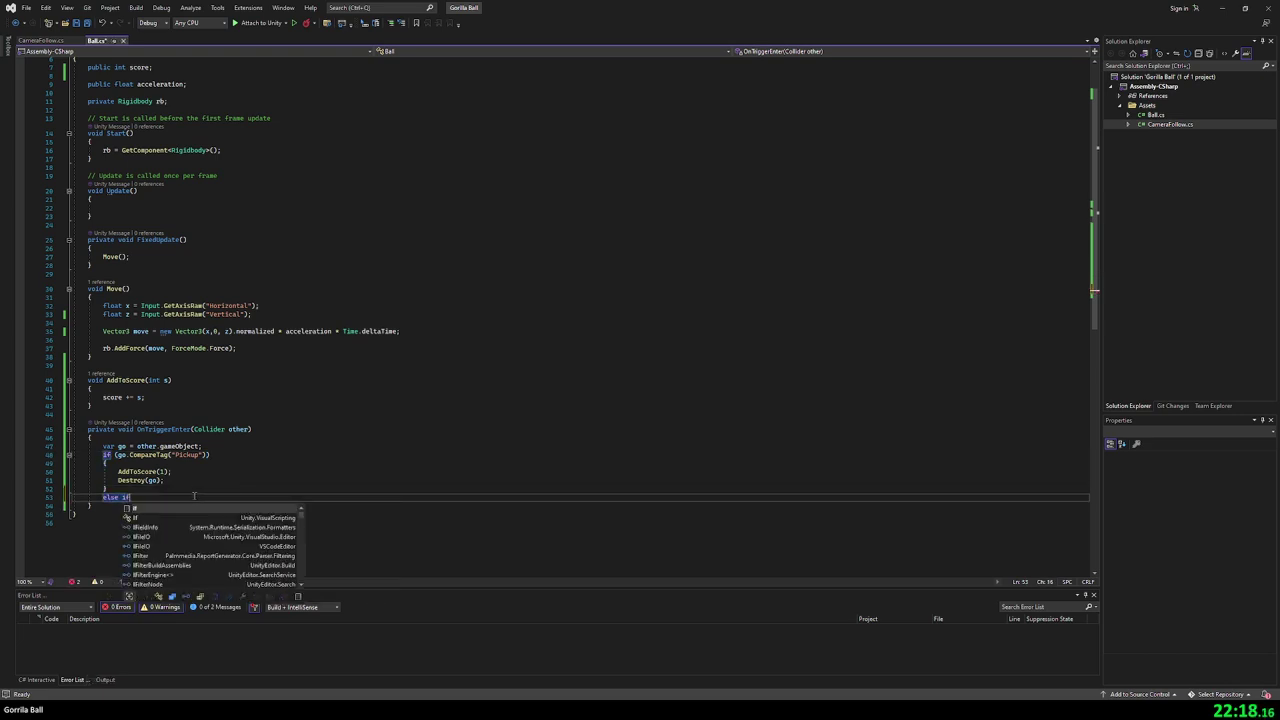
text(g)
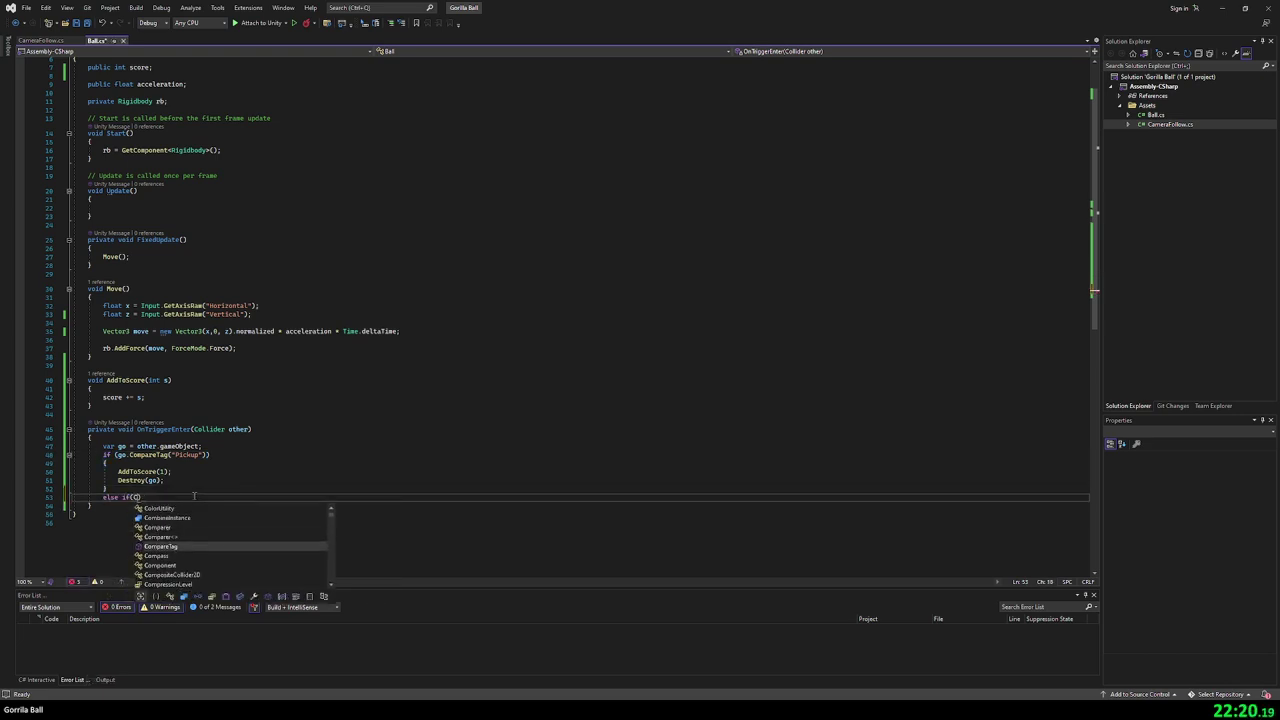
text(o.Comp)
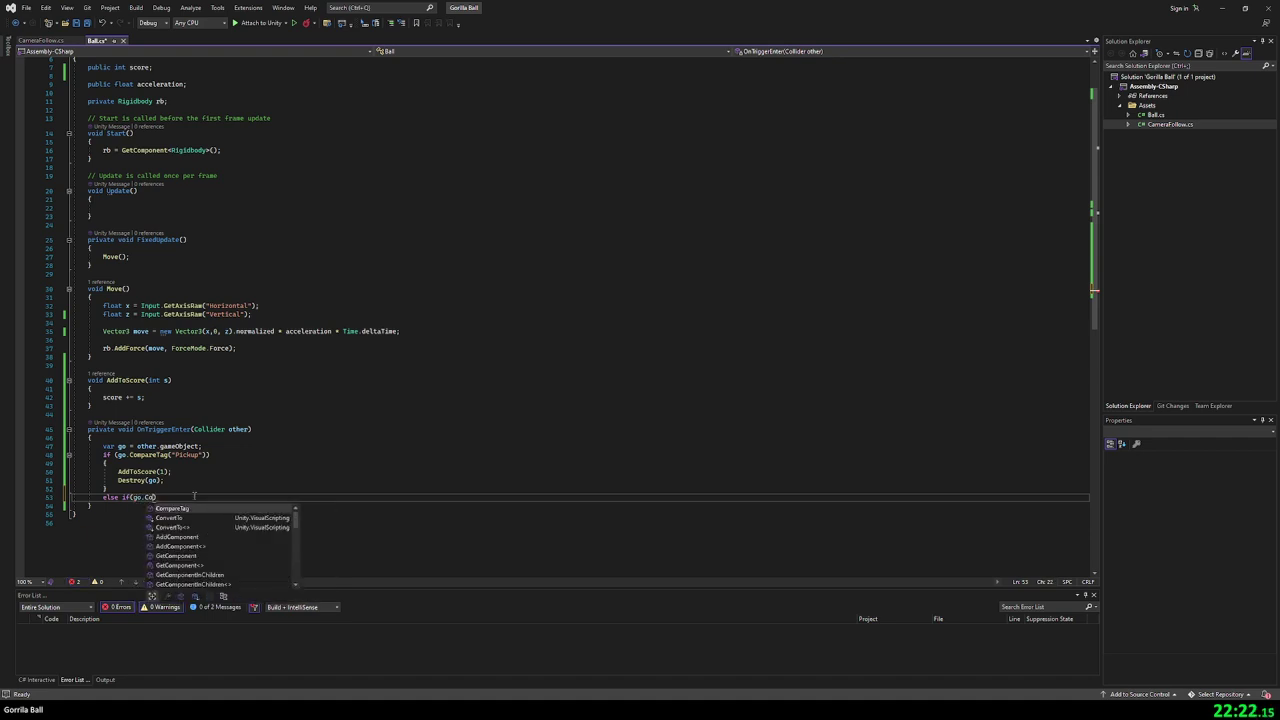
key(Tab)
text(("P)
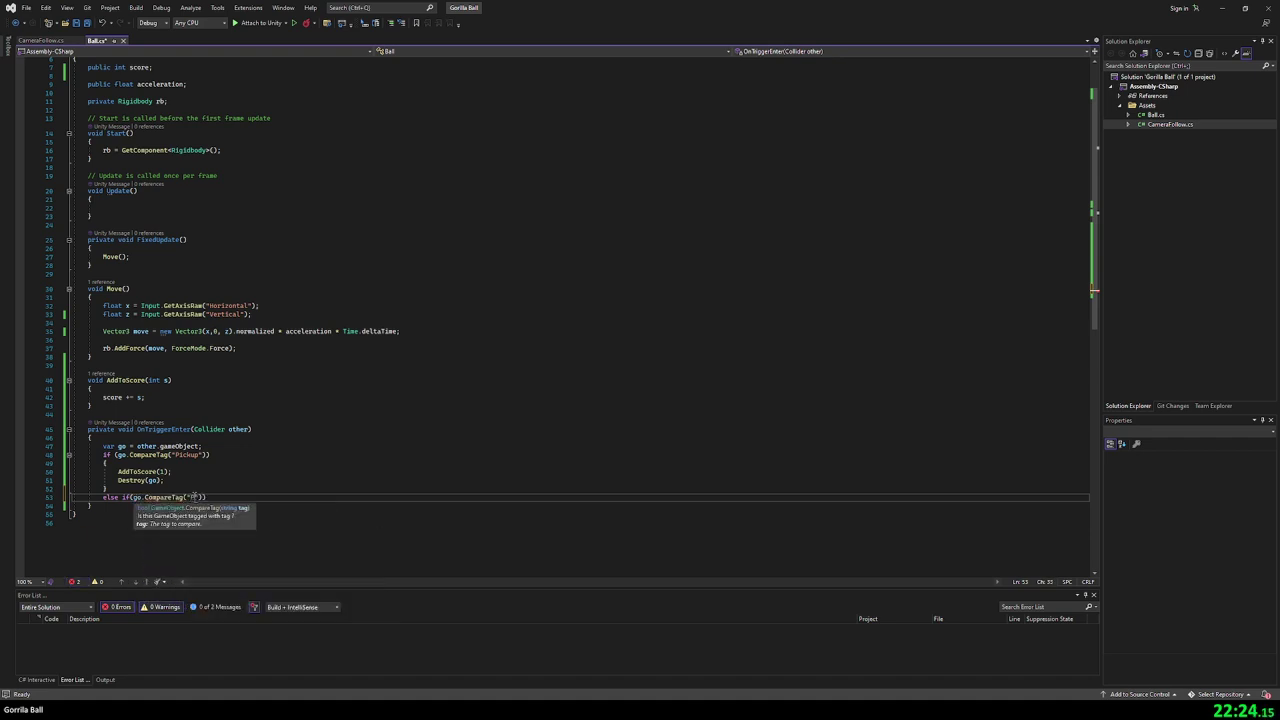
text(it)
key(Return)
text({)
key(Return)
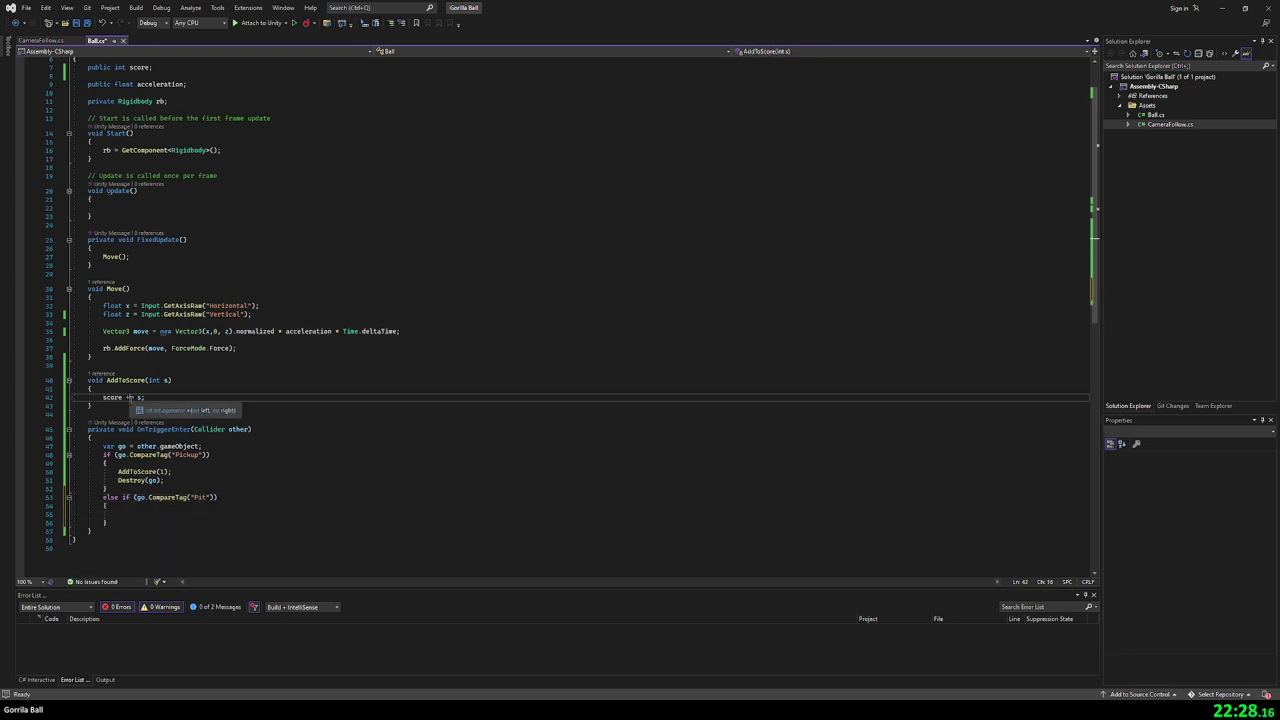
- Add an empty Die() method after AddToScore and call Die(); from the Pit branch
click(115, 404)
key(Return)
key(Return)
text(voi)
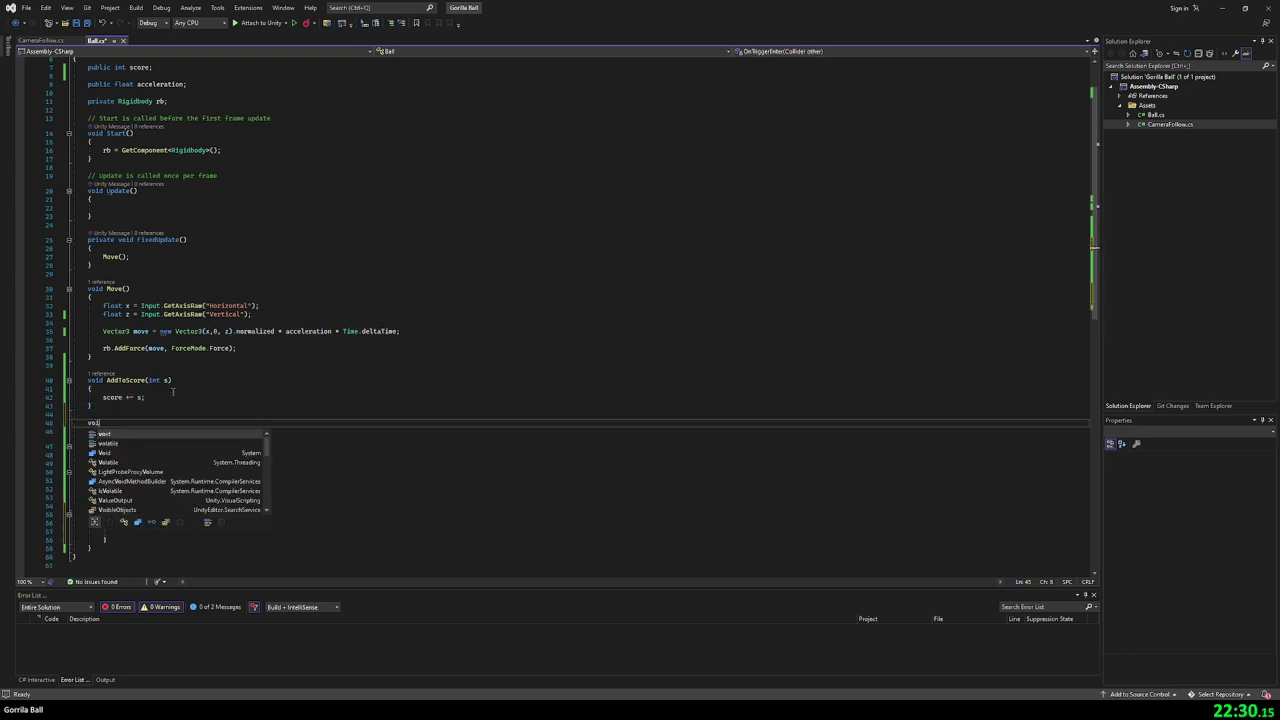
text(d Die())
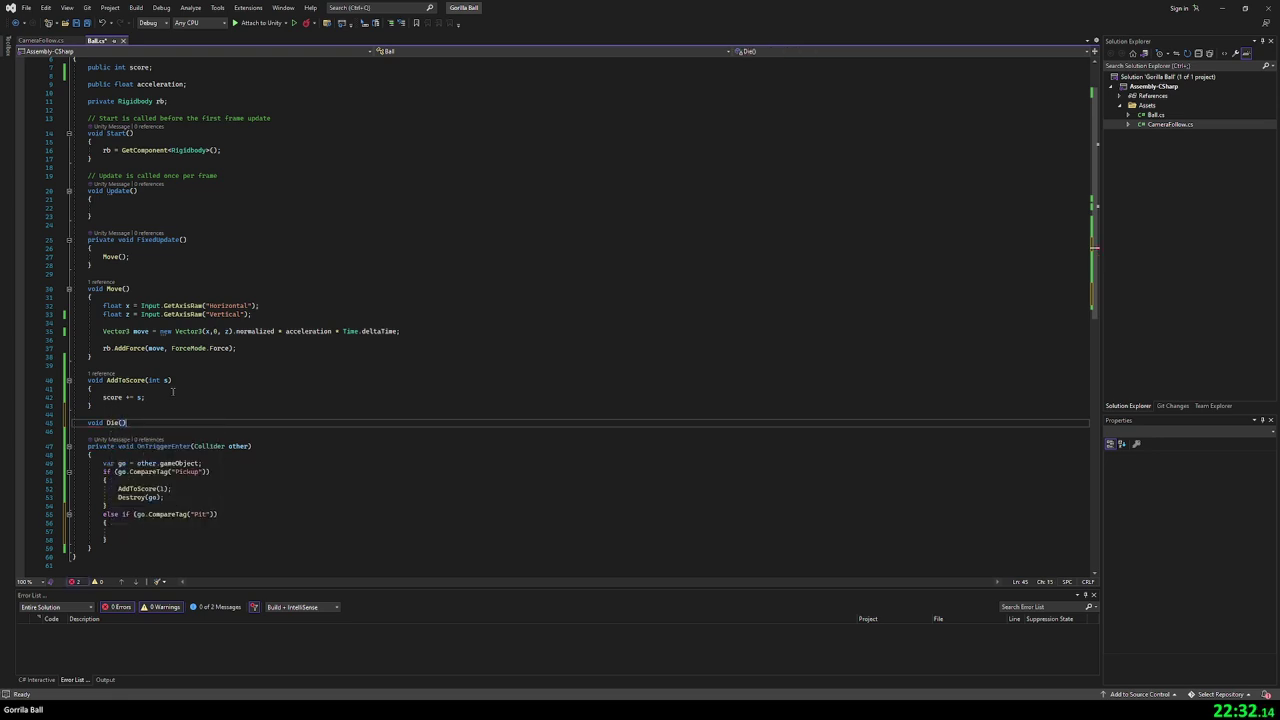
key(Return)
text({)
key(Return)
scroll(160, 450, down, 1)
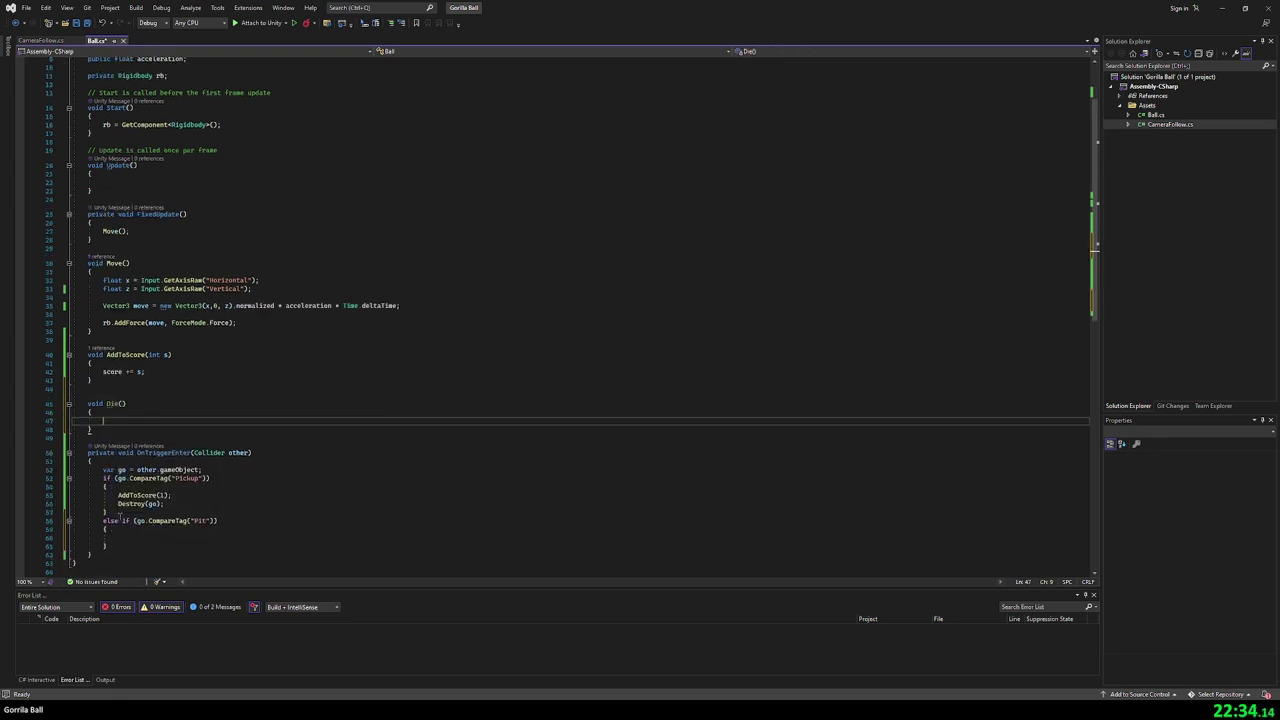
click(131, 536)
text(Die();)
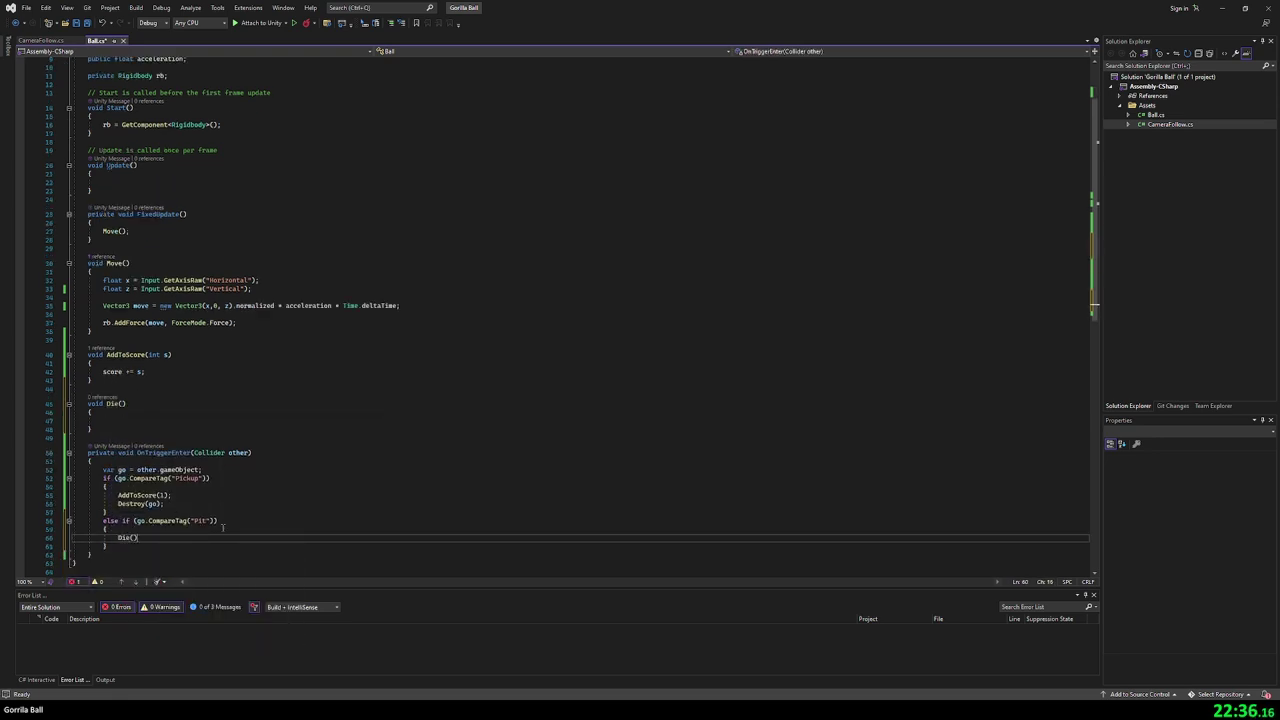
- Make Die() call Destroy(gameObject) and save Ball.cs
click(195, 421)
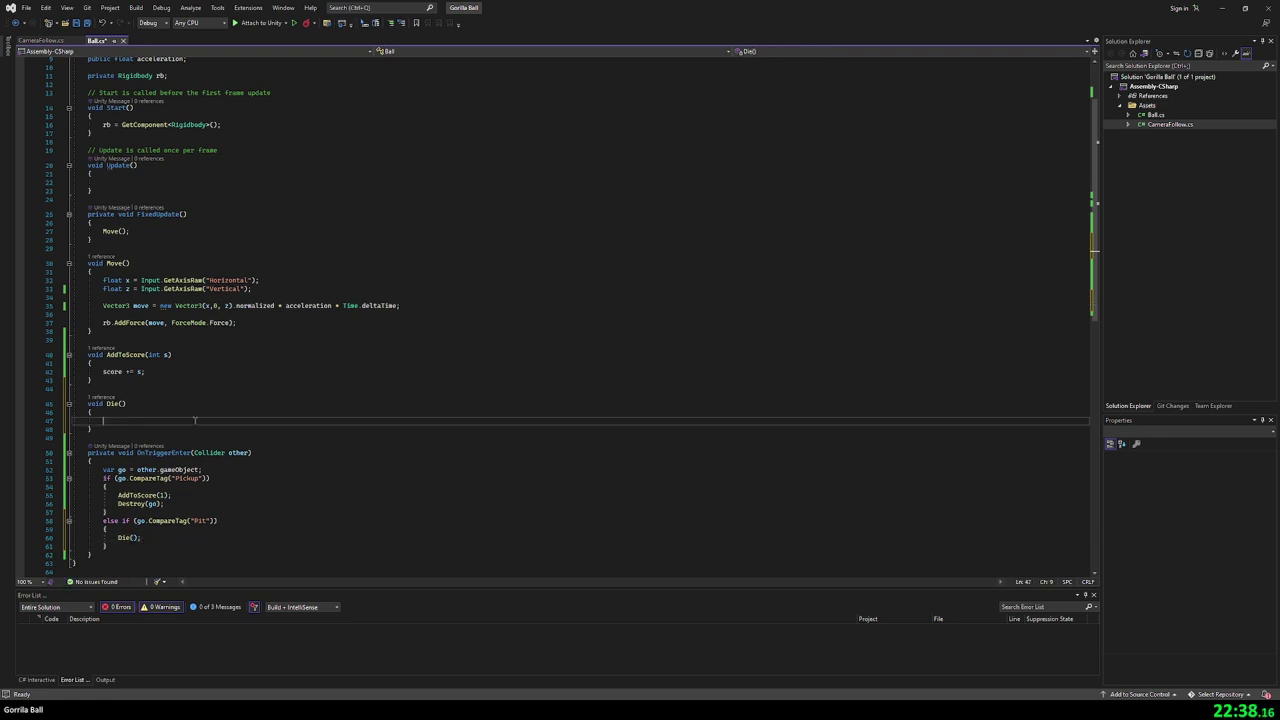
text(Destroy)
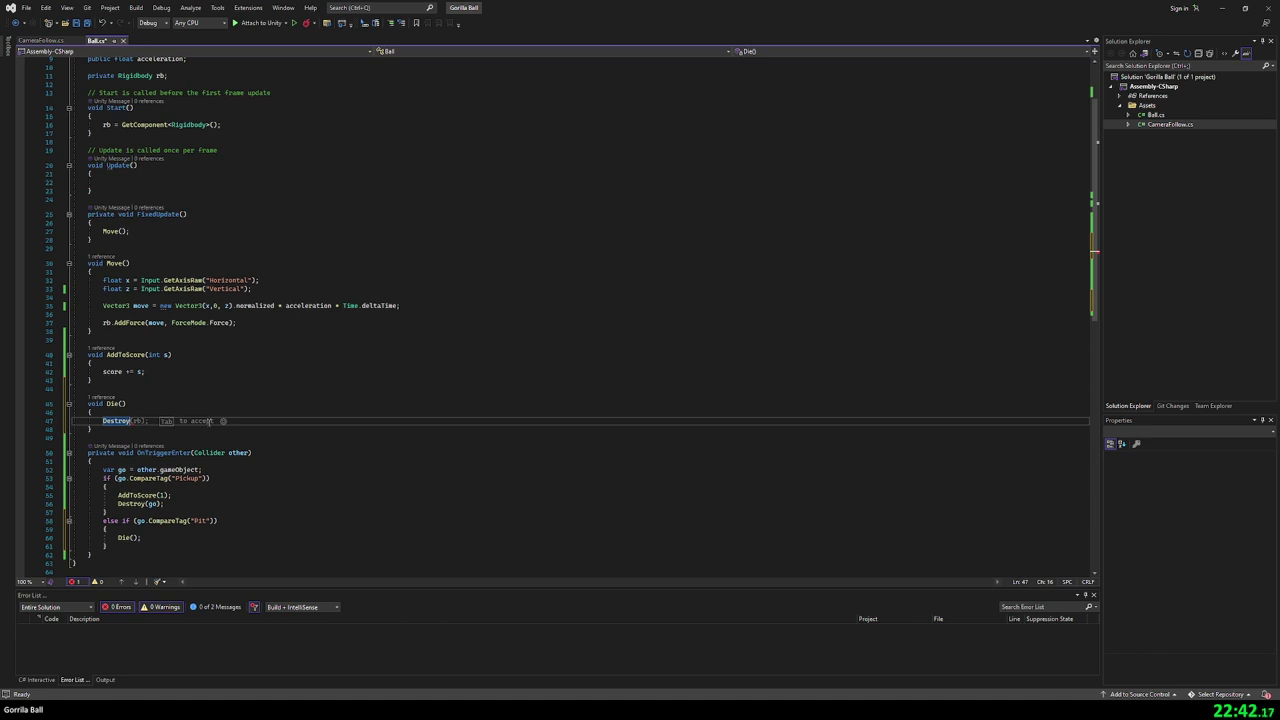
text((gameObject)
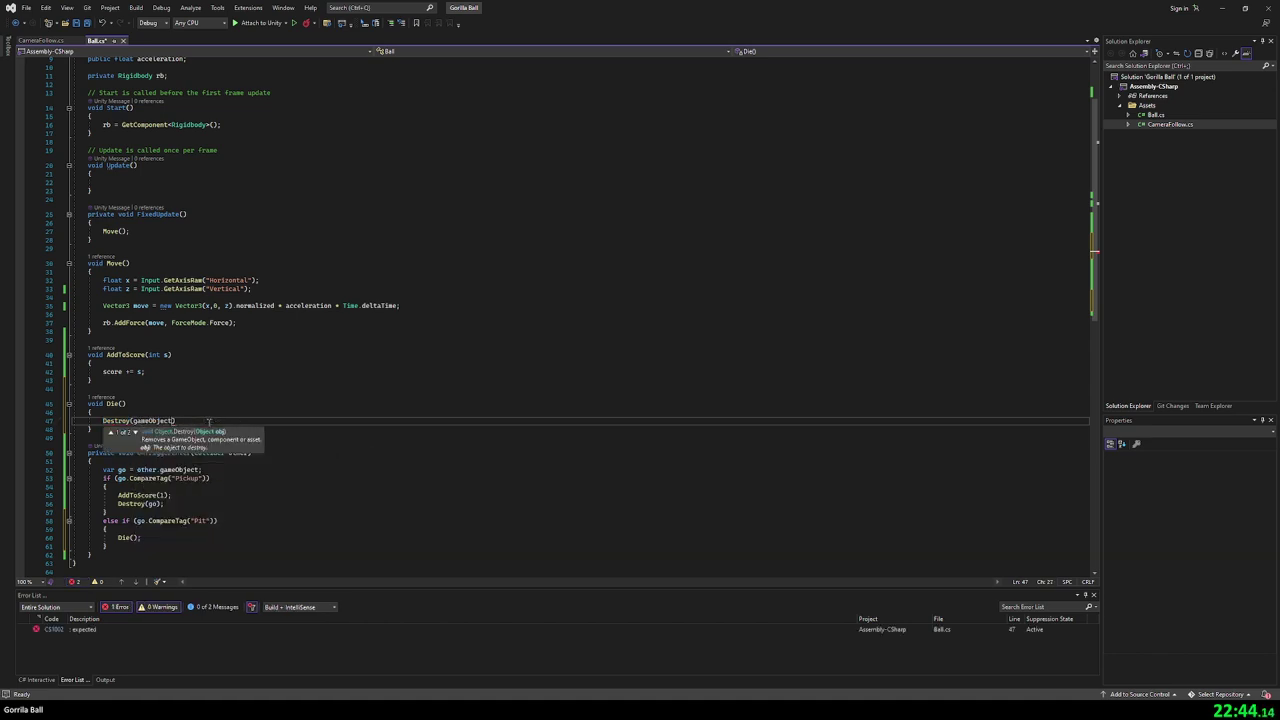
text())
key(ctrl+s)
click(221, 428)
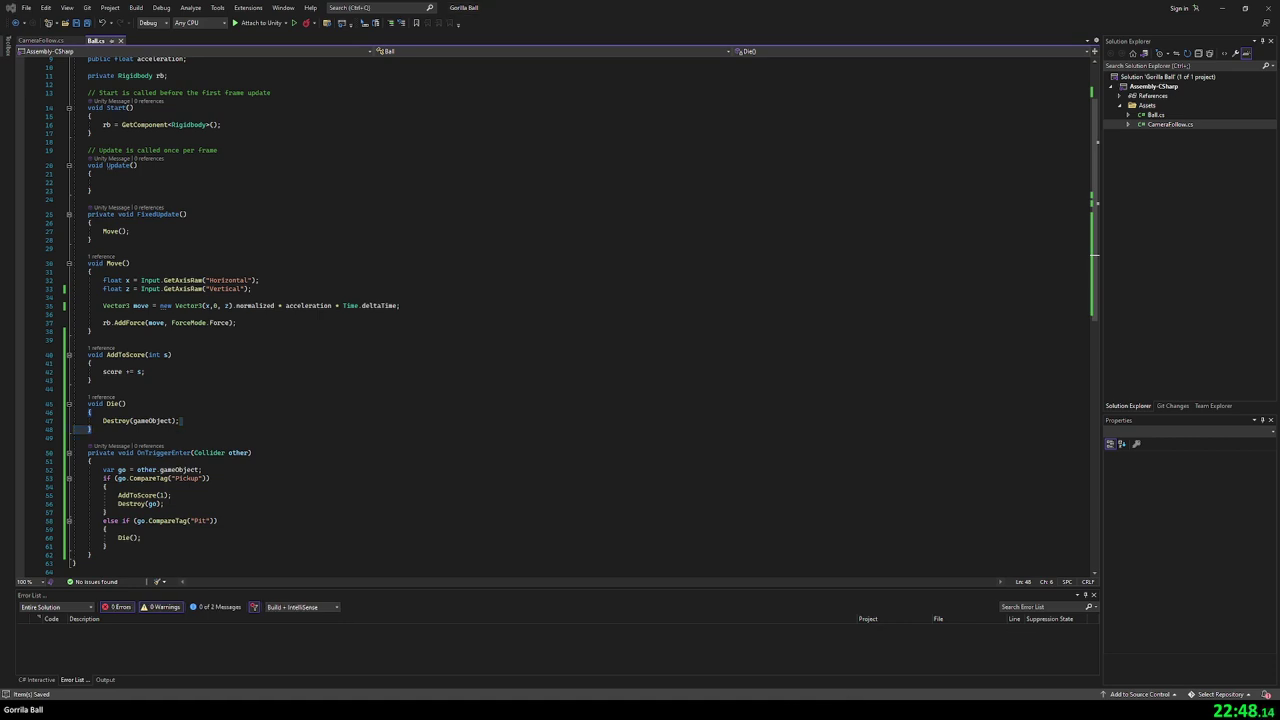
- Play-test the scene, rolling the ball forward with W off the platform into the pit, then stop
key(alt+Tab)
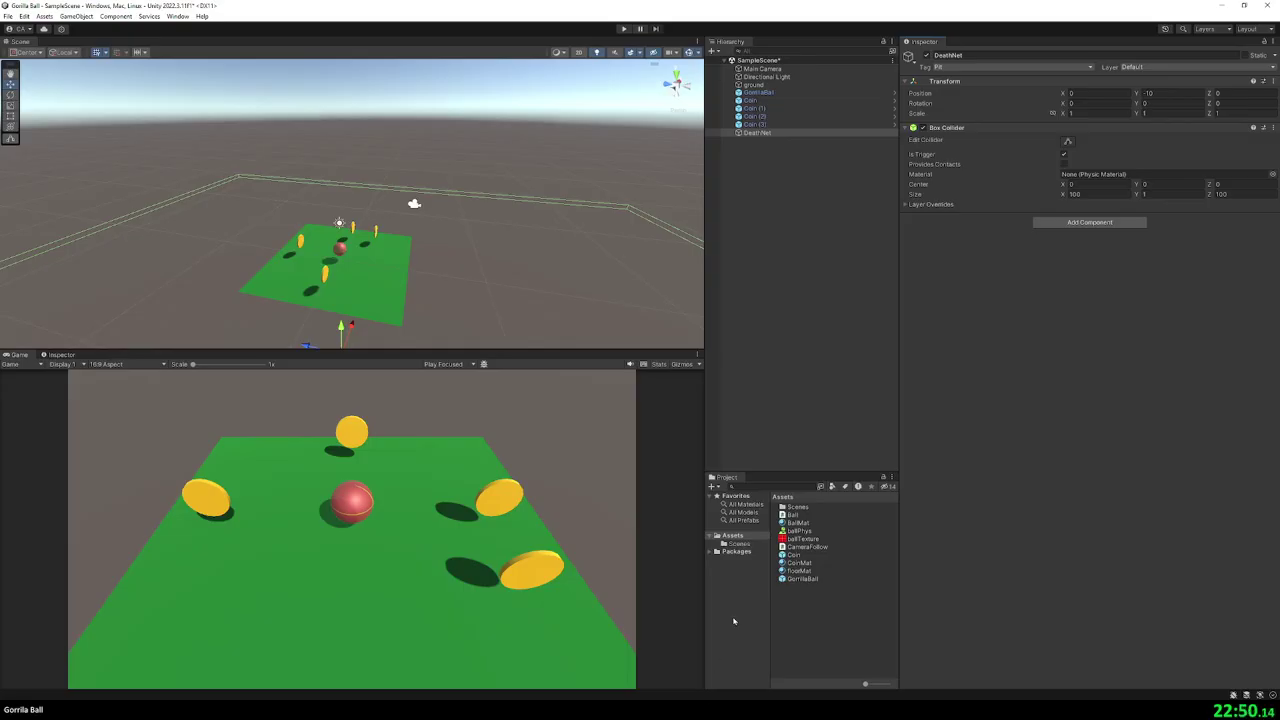
click(624, 29)
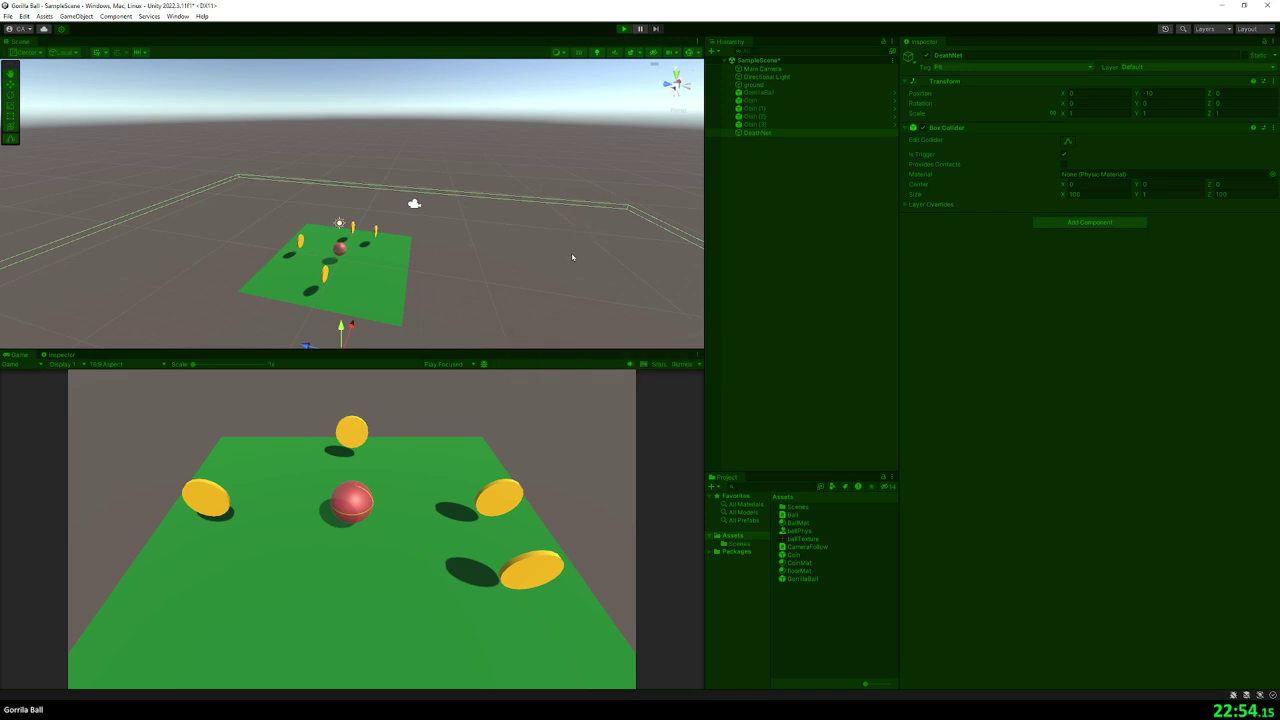
key(w)
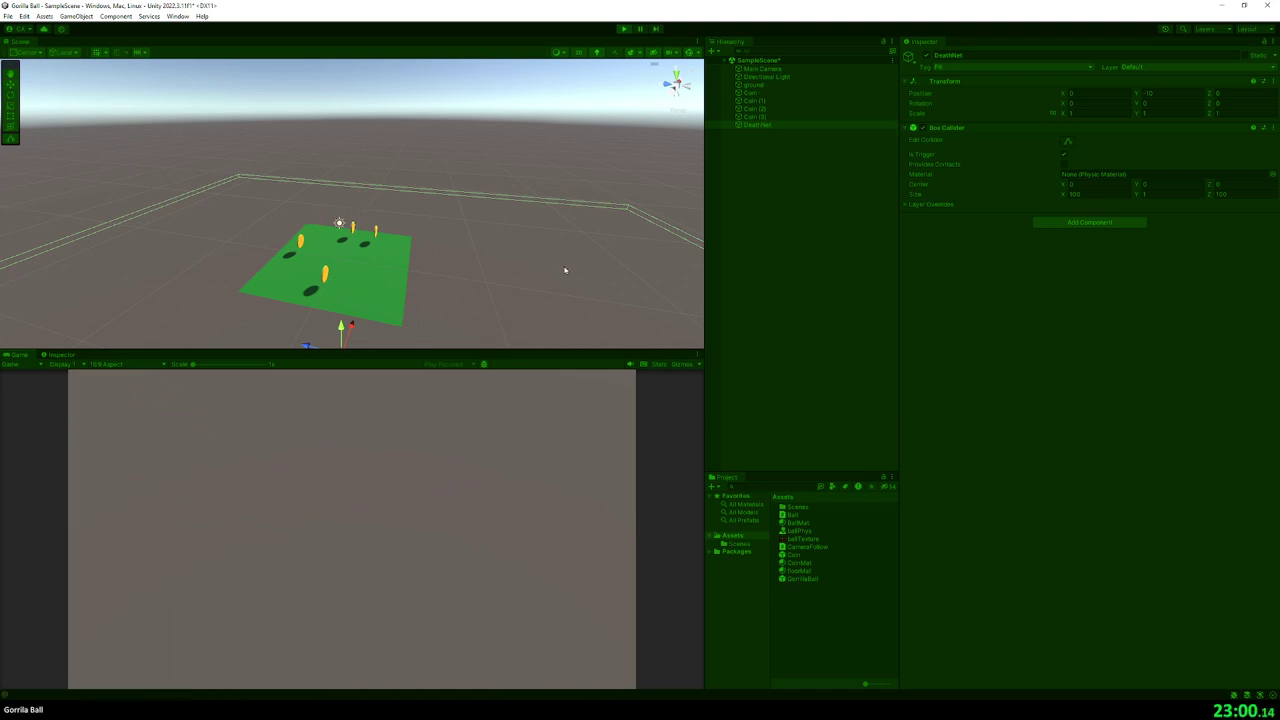
click(622, 31)
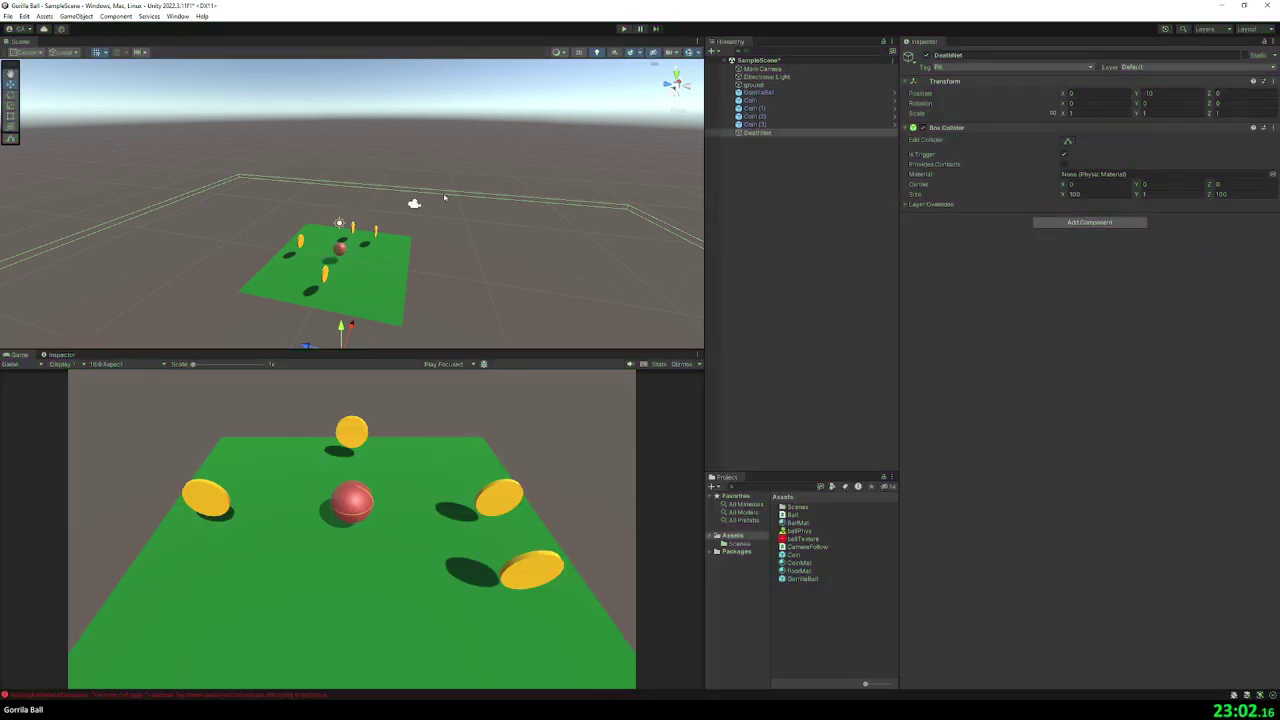
click(806, 221)
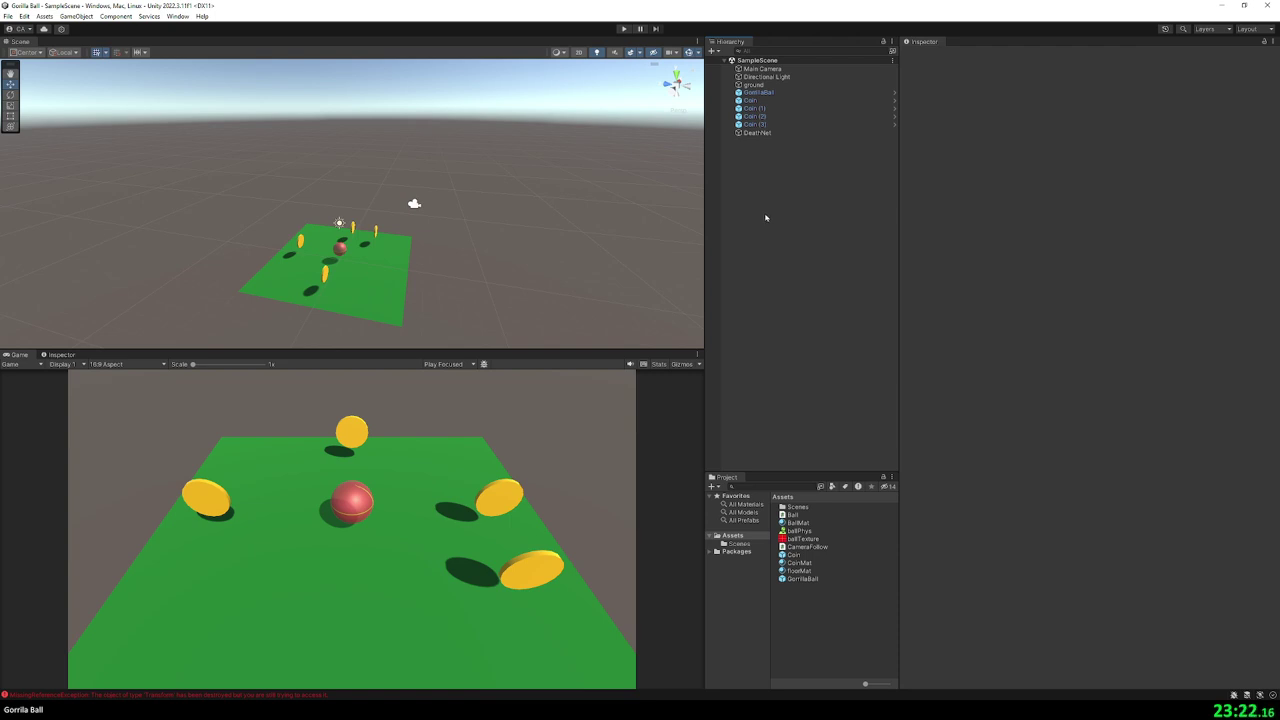
- Add a UI Text - TextMeshPro object to the Hierarchy, importing the TMP Essential Resources
right_click(761, 180)
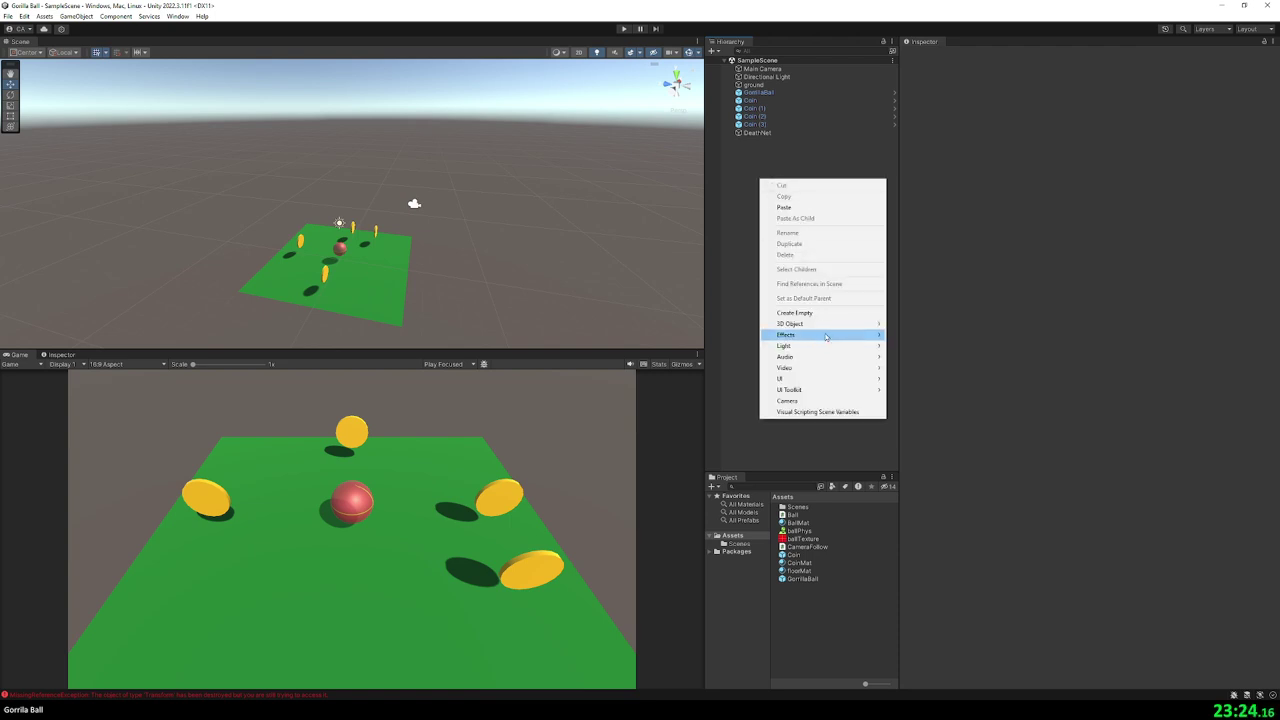
mouse_move(840, 378)
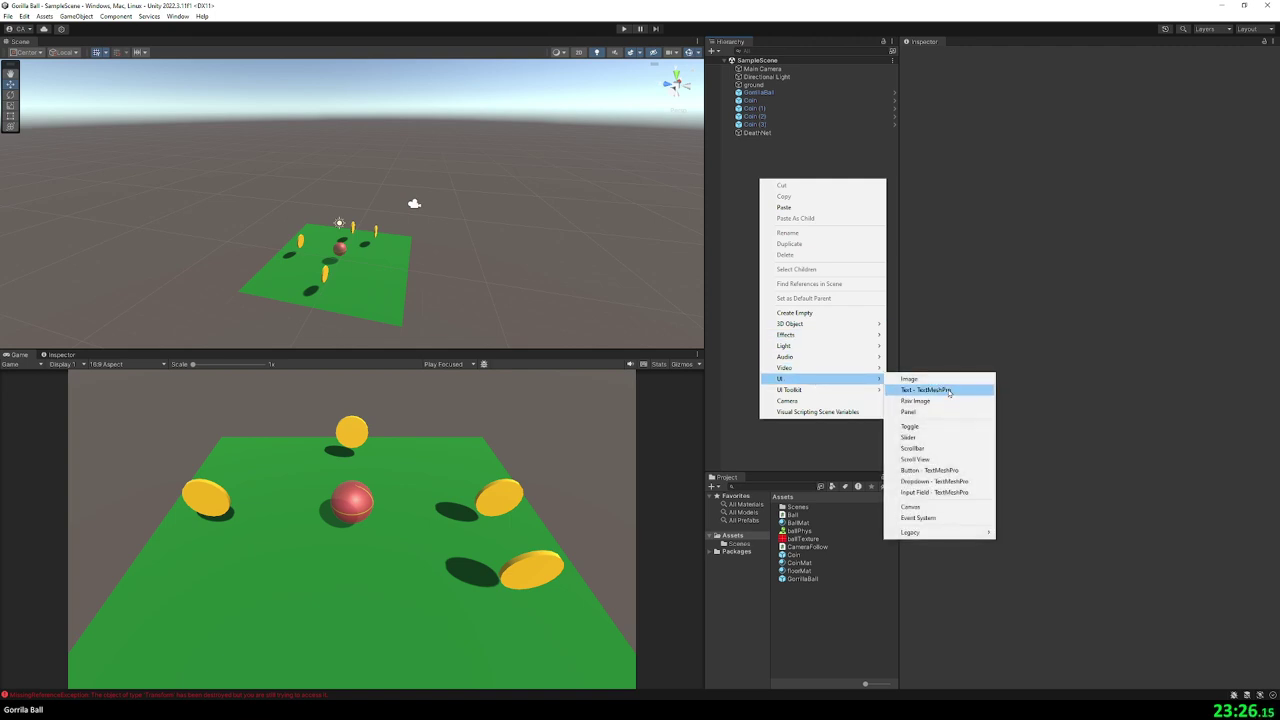
click(950, 390)
click(1000, 466)
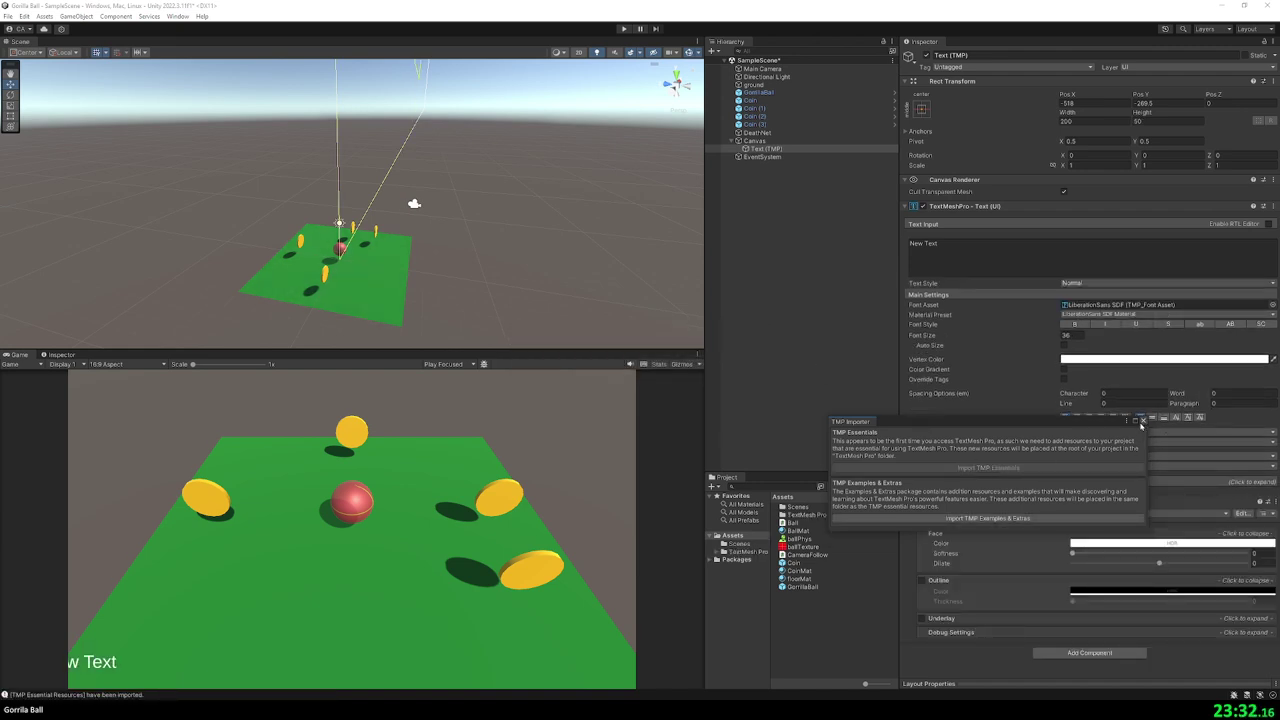
click(1143, 420)
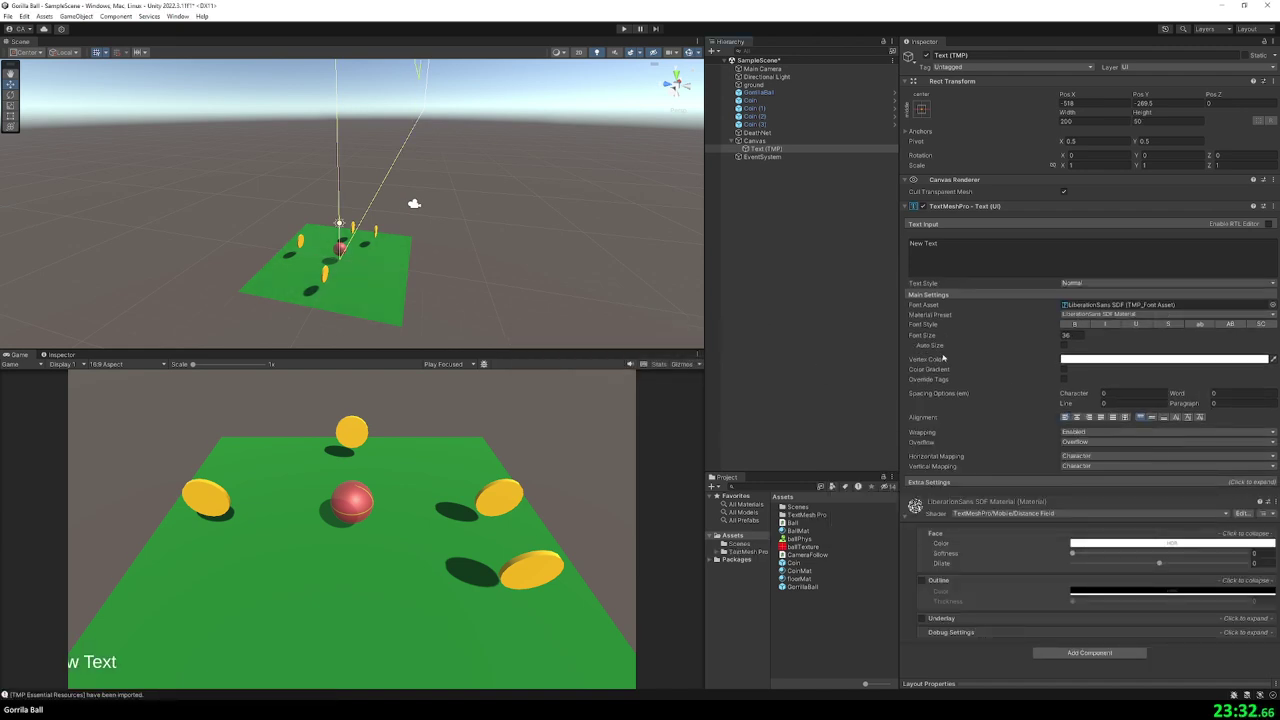
- Set the text's Rect Transform anchor preset to top-left
click(921, 109)
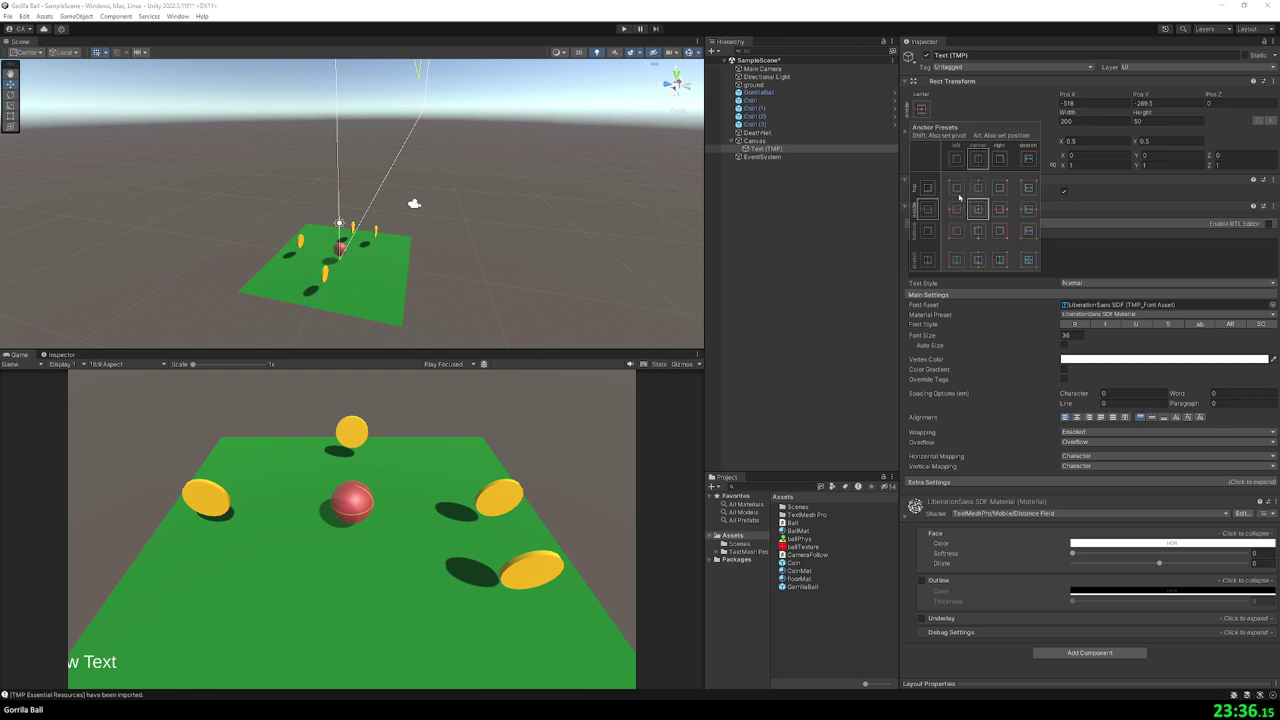
alt+shift+click(959, 192)
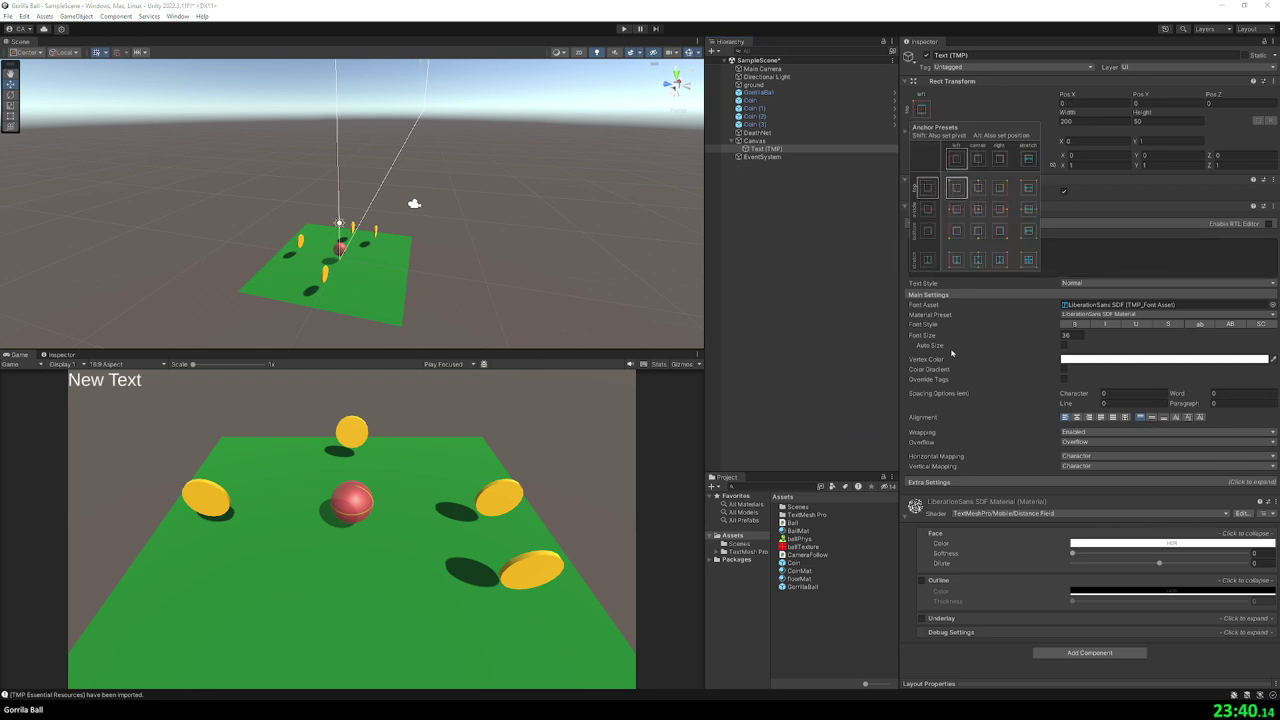
click(794, 328)
click(768, 157)
- Change the Text (TMP) label's text from 'New Text' to 'Coins: 0'
click(767, 148)
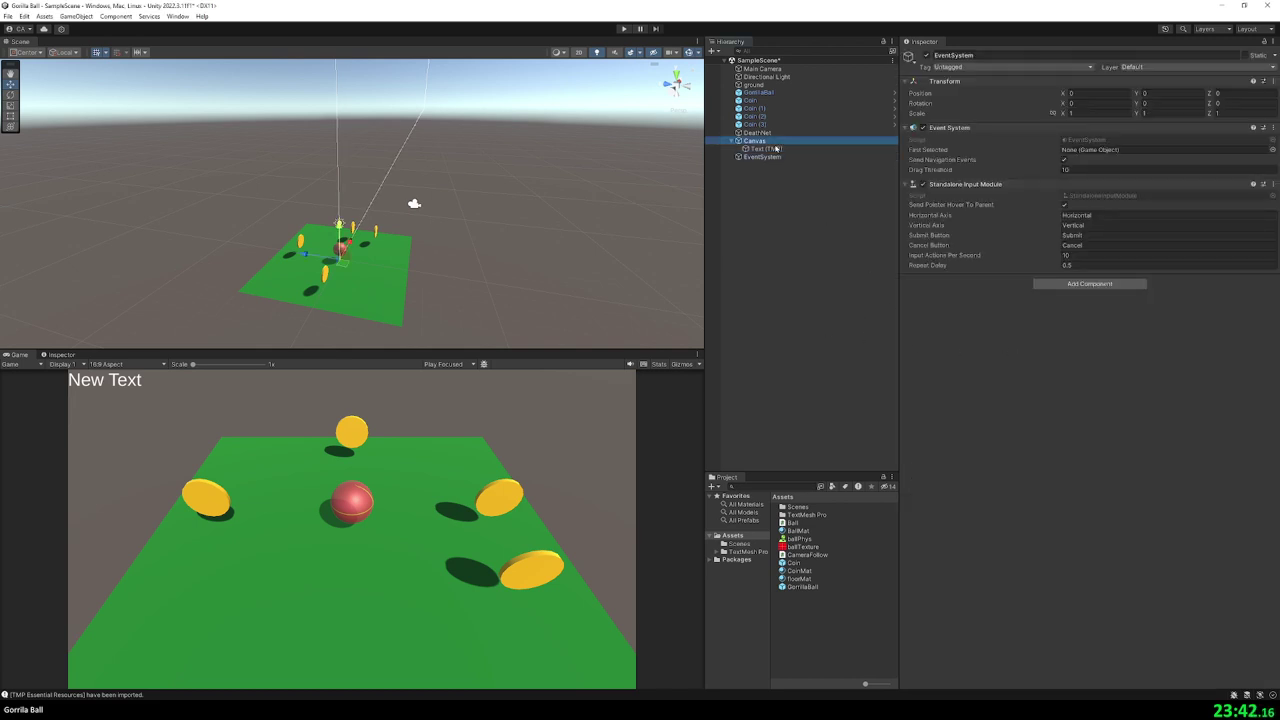
click(942, 251)
key(ctrl+a)
text(S)
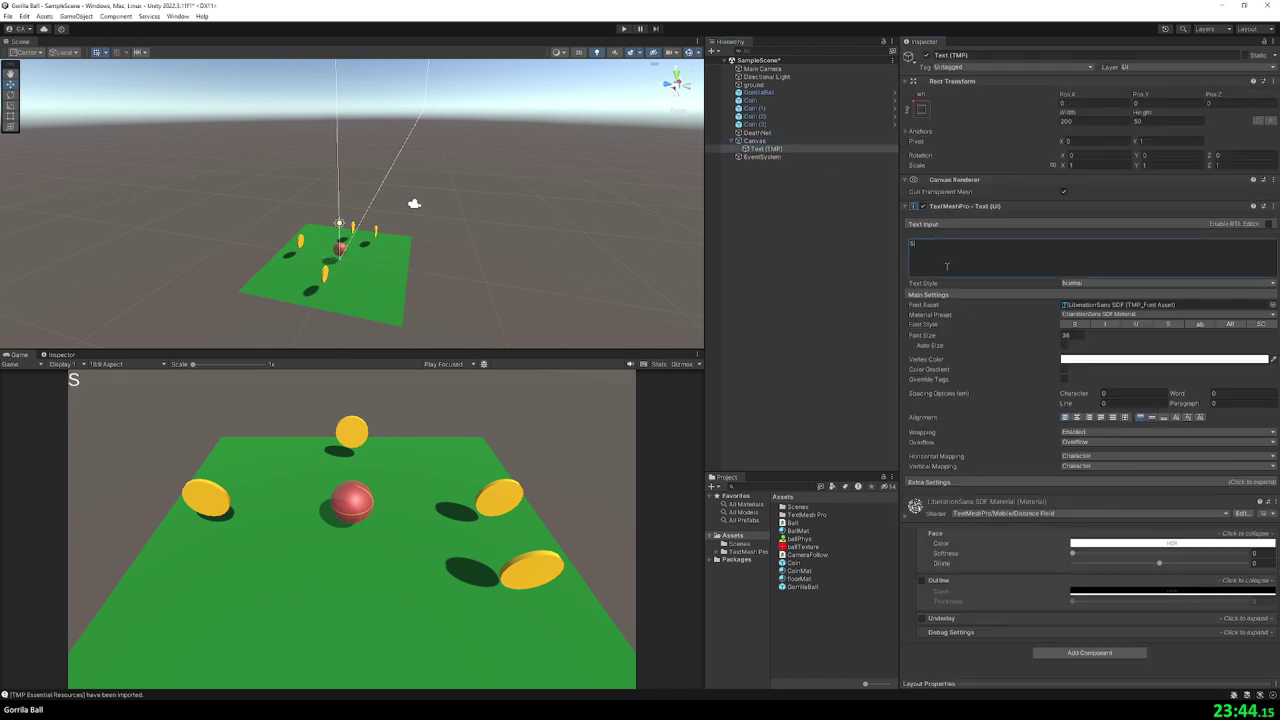
text(core:)
key(ctrl+a)
key(BackSpace)
text(Coing)
key(BackSpace)
text(s)
key(ctrl+a)
key(BackSpace)
text(0 c)
text(oins)
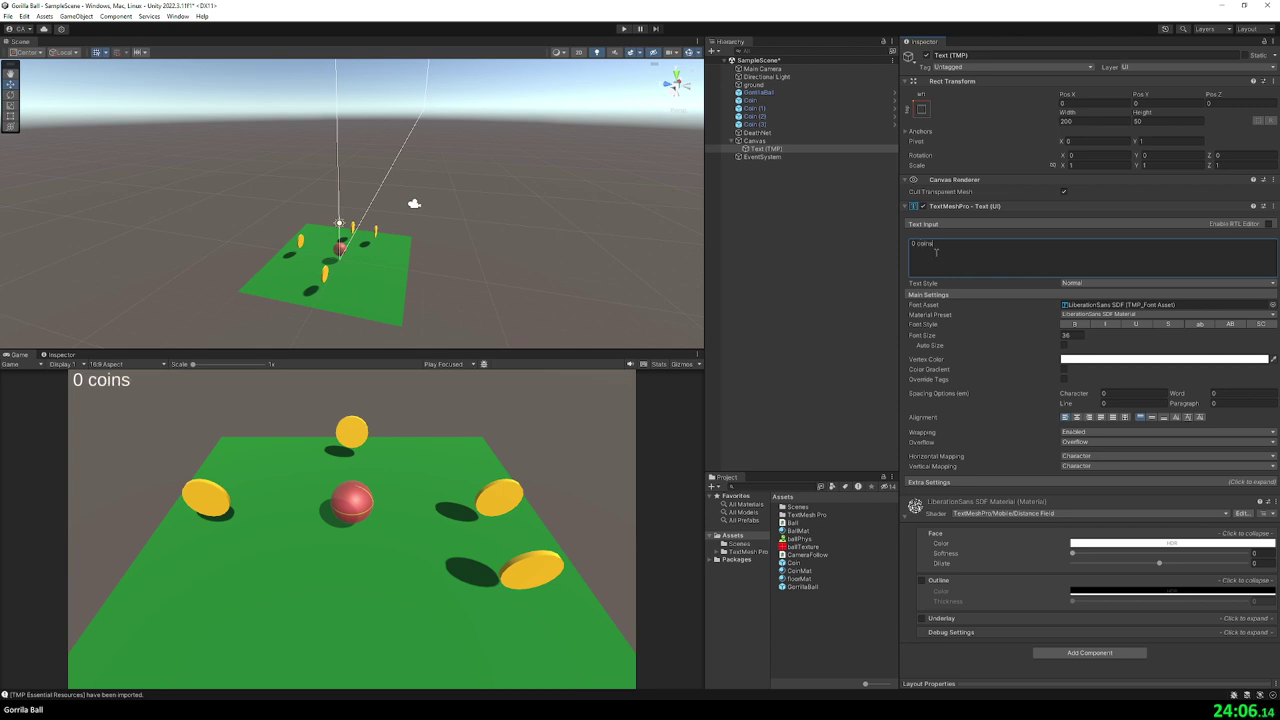
key(BackSpace)
text(C)
key(ctrl+z)
key(ctrl+z)
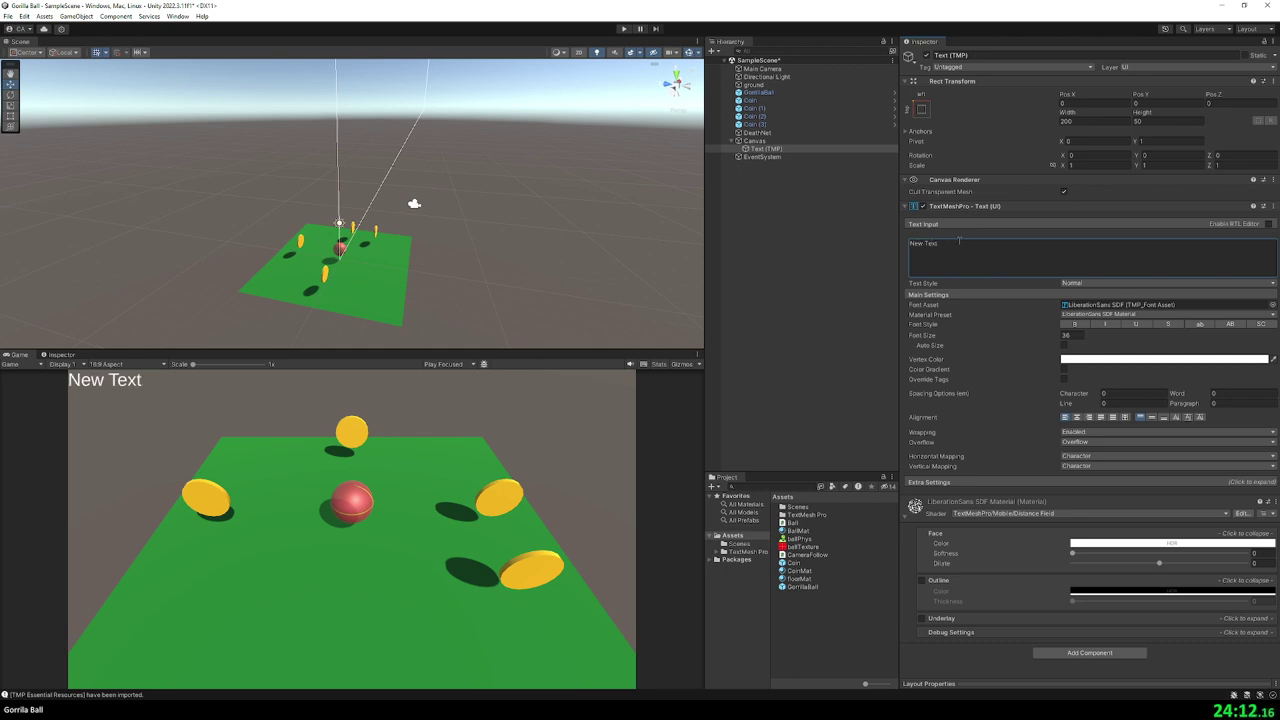
key(ctrl+a)
text(Coi)
text(ns: 0)
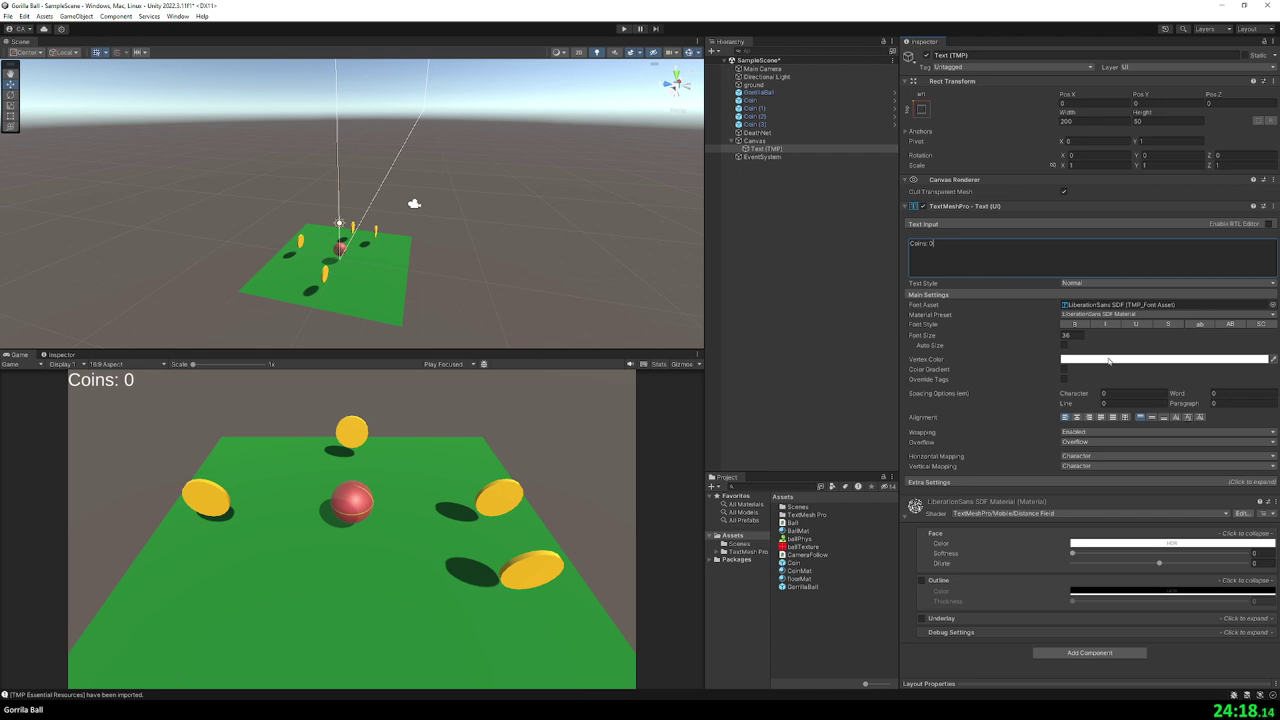
- Set the label's font size to 50 and align it to the top
drag(1057, 340, 1064, 340)
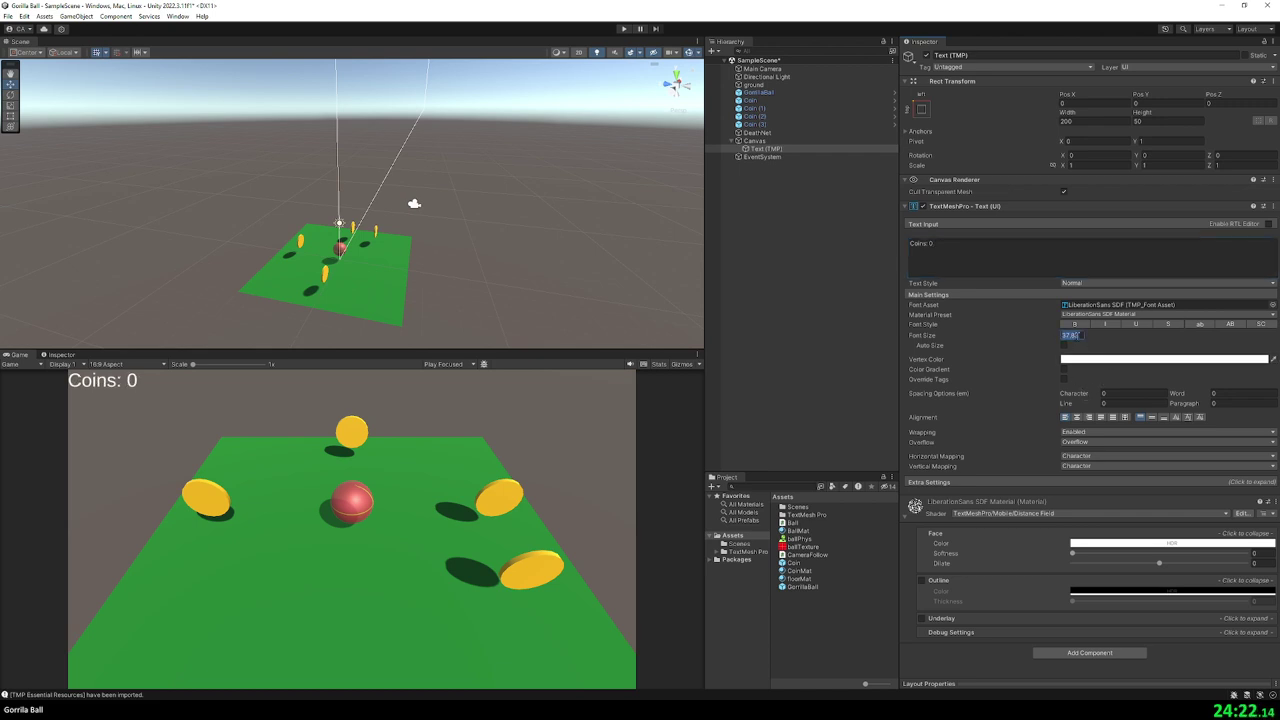
text(50)
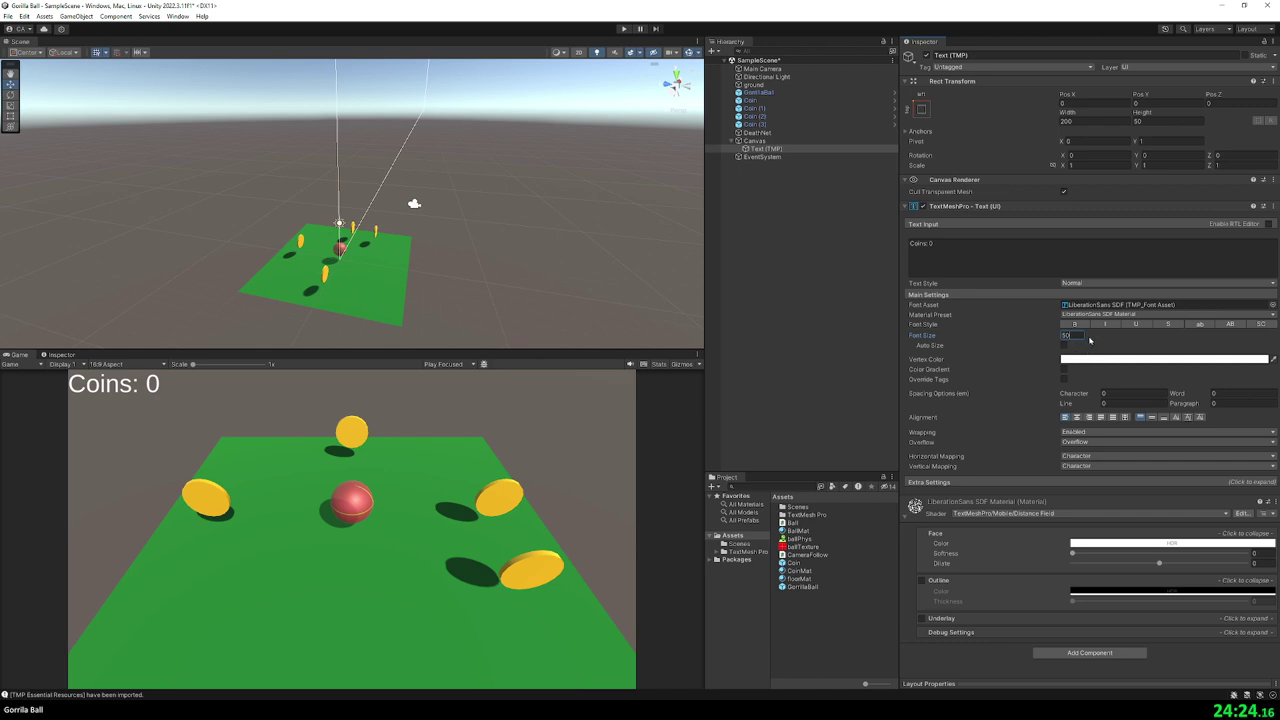
click(1089, 418)
click(1163, 418)
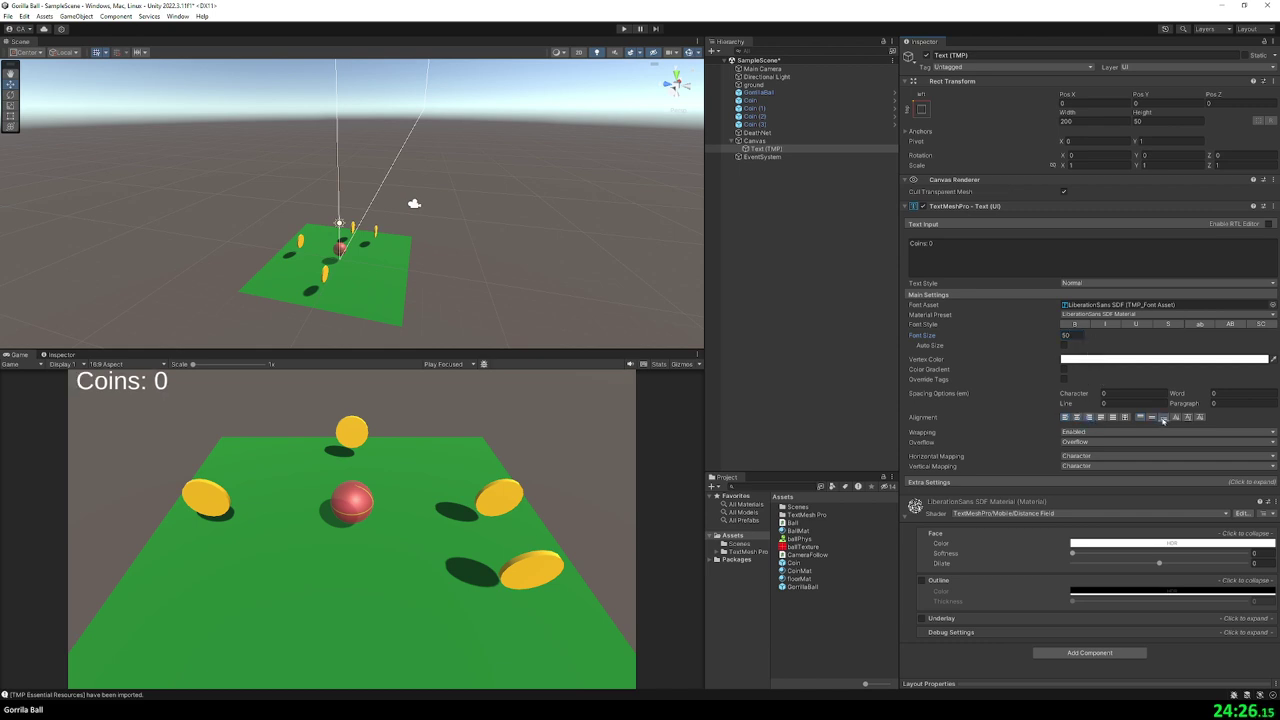
click(1141, 418)
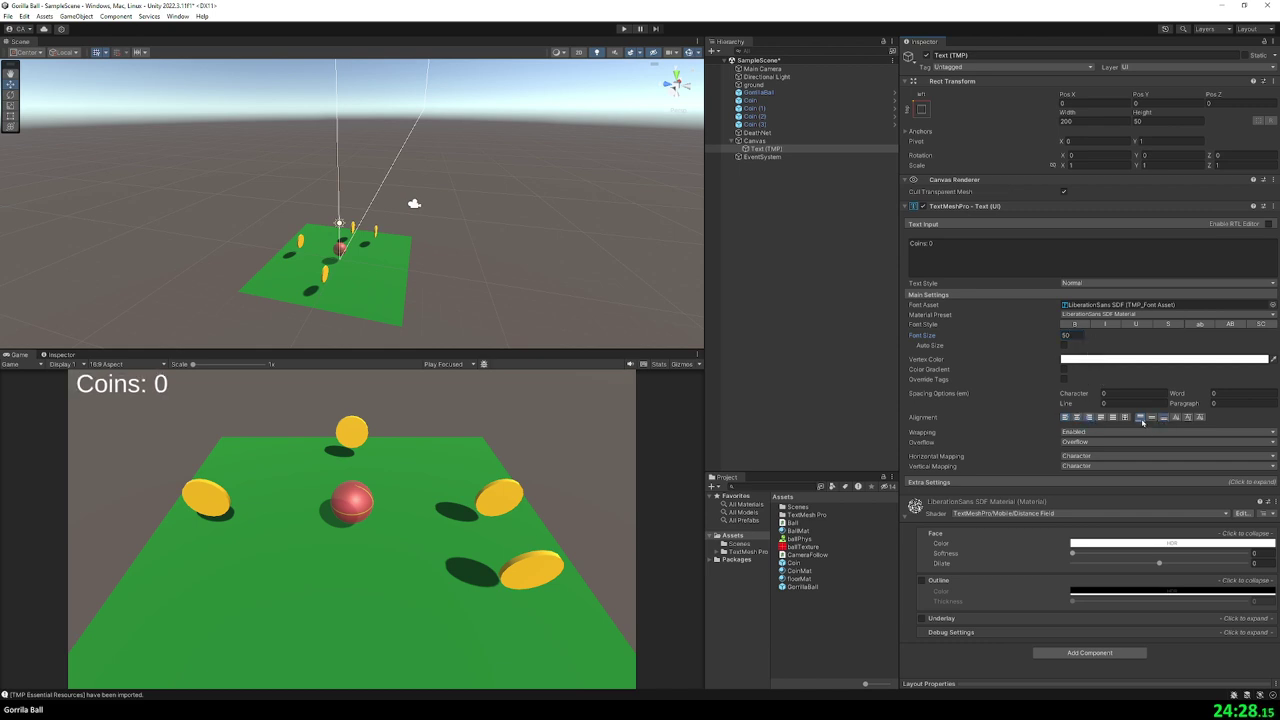
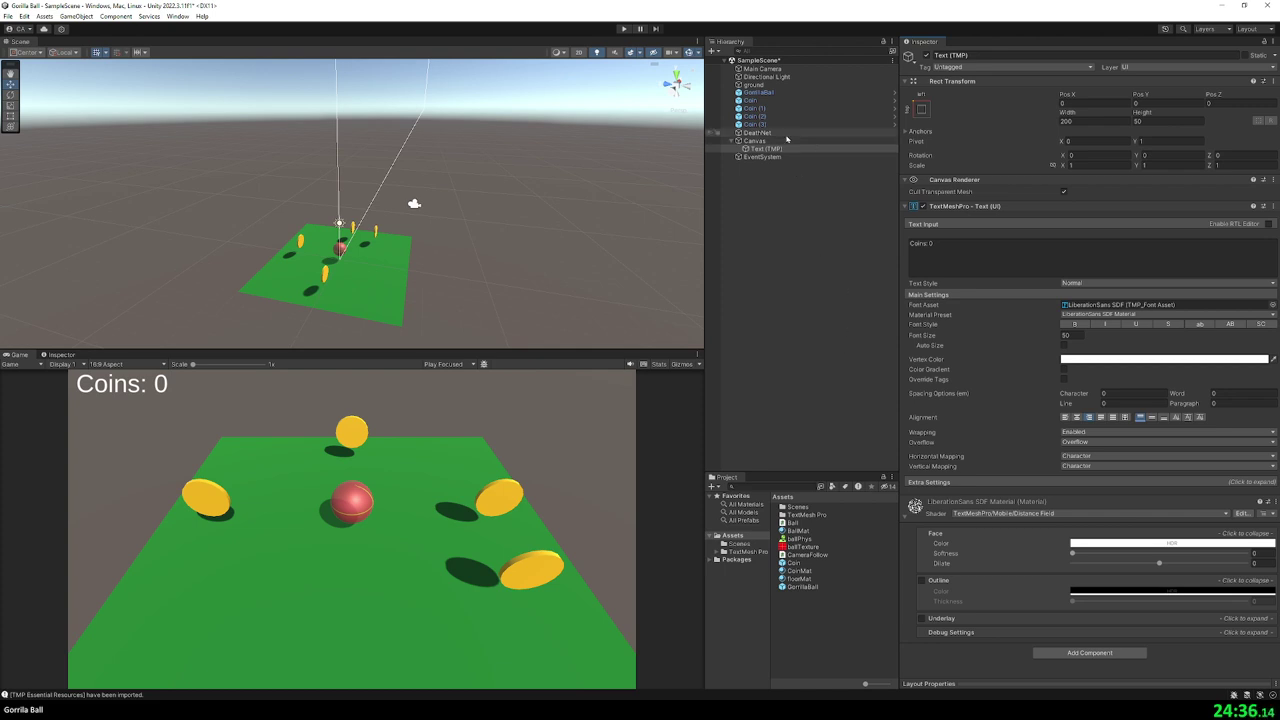
- Add a 'public TMP_Text scoreText;' field below the Rigidbody field in Ball.cs
key(alt+Tab)
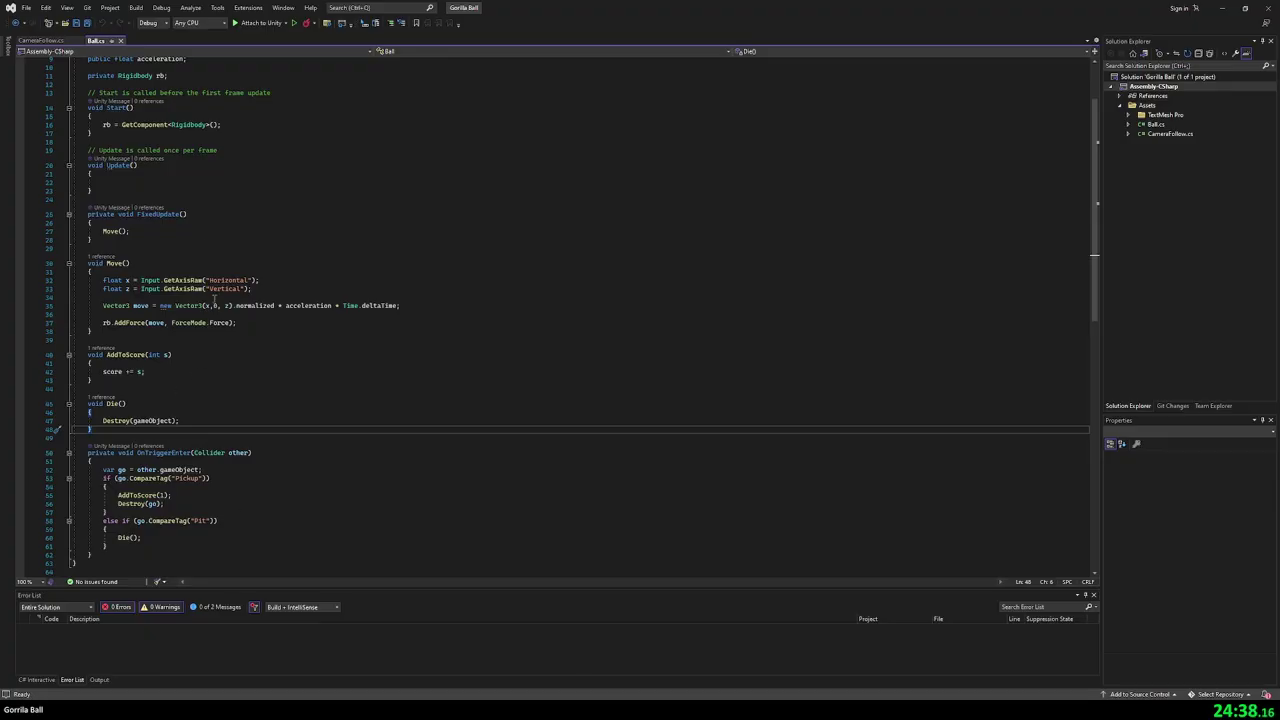
scroll(213, 297, up, 3)
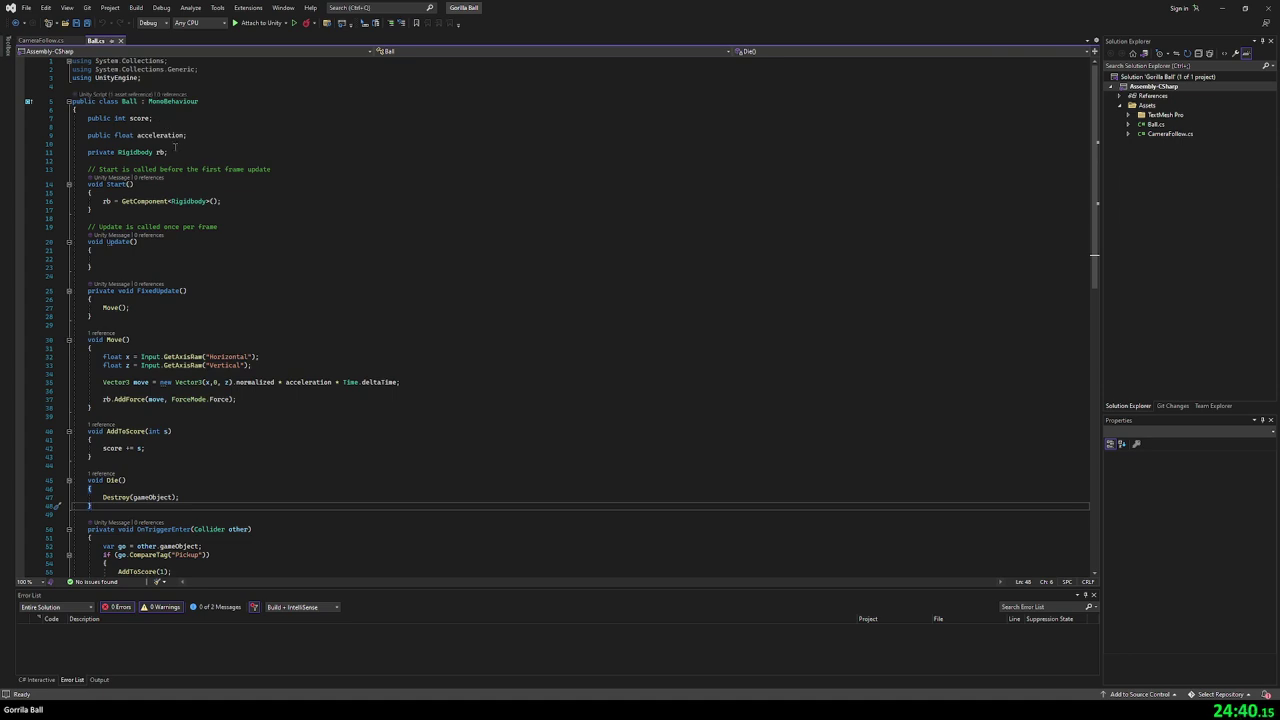
click(189, 151)
key(Home)
key(Return)
key(Return)
key(Up)
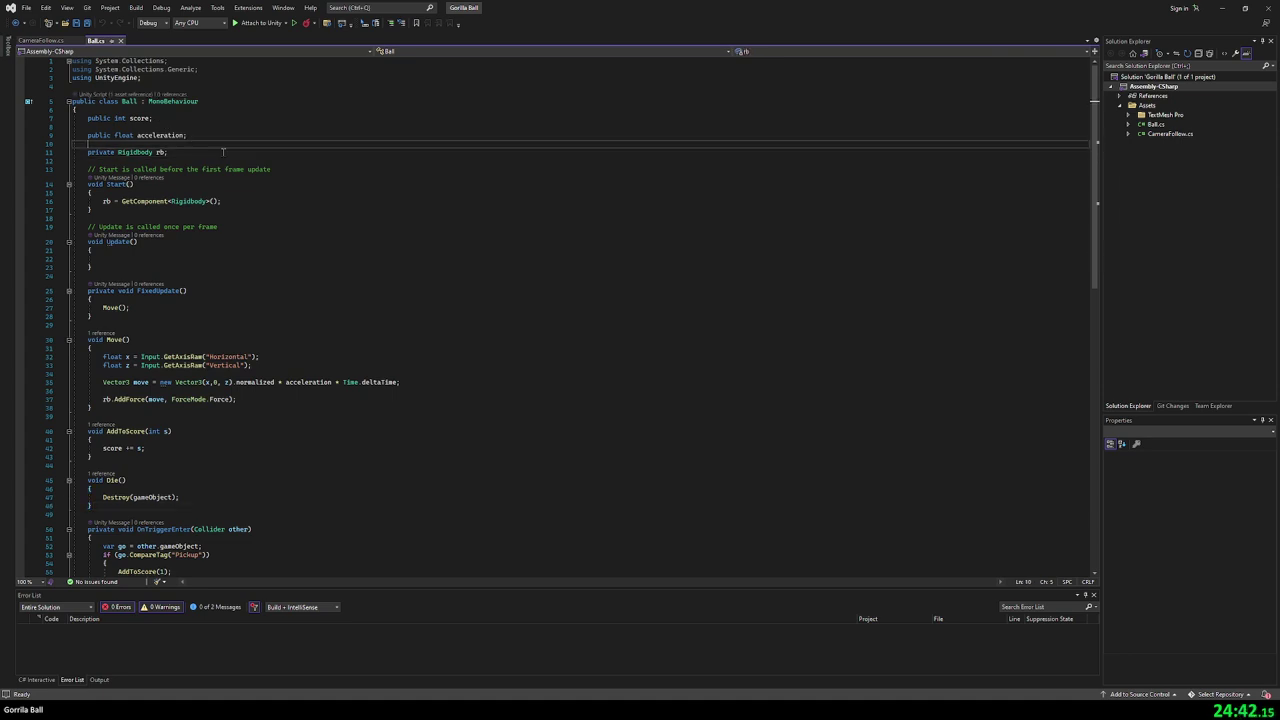
key(Up)
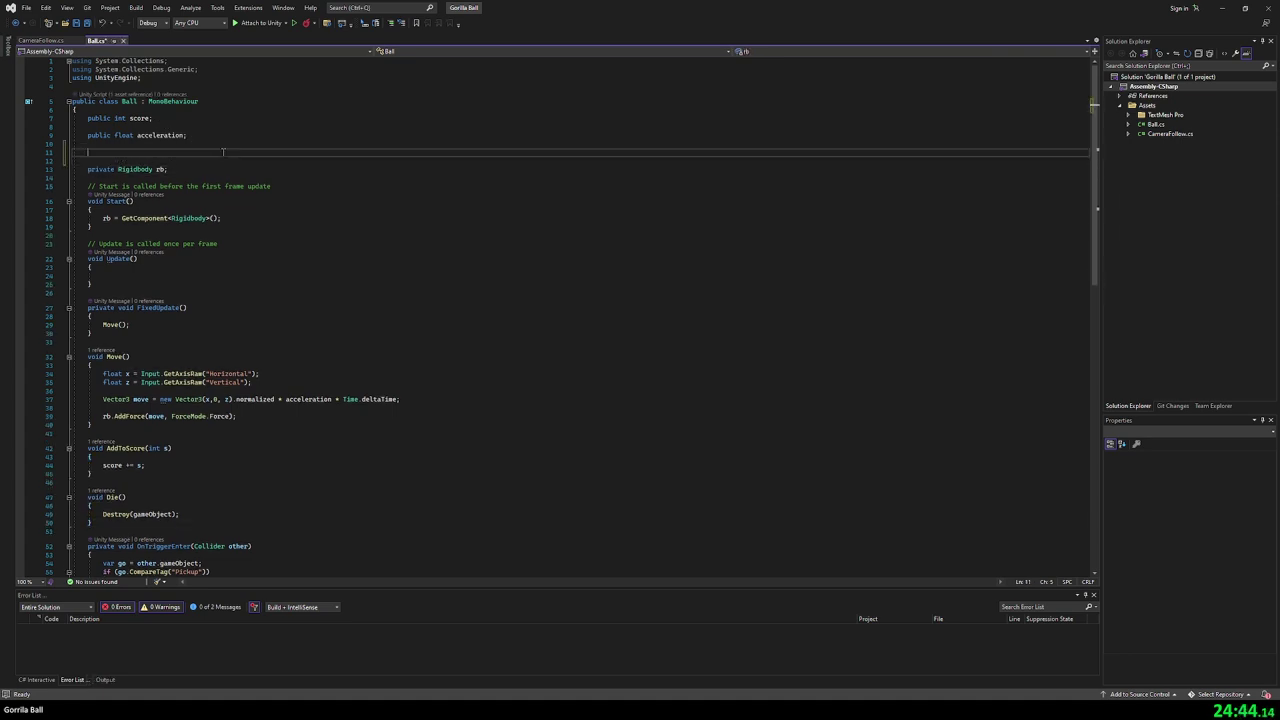
key(Delete)
text(publi)
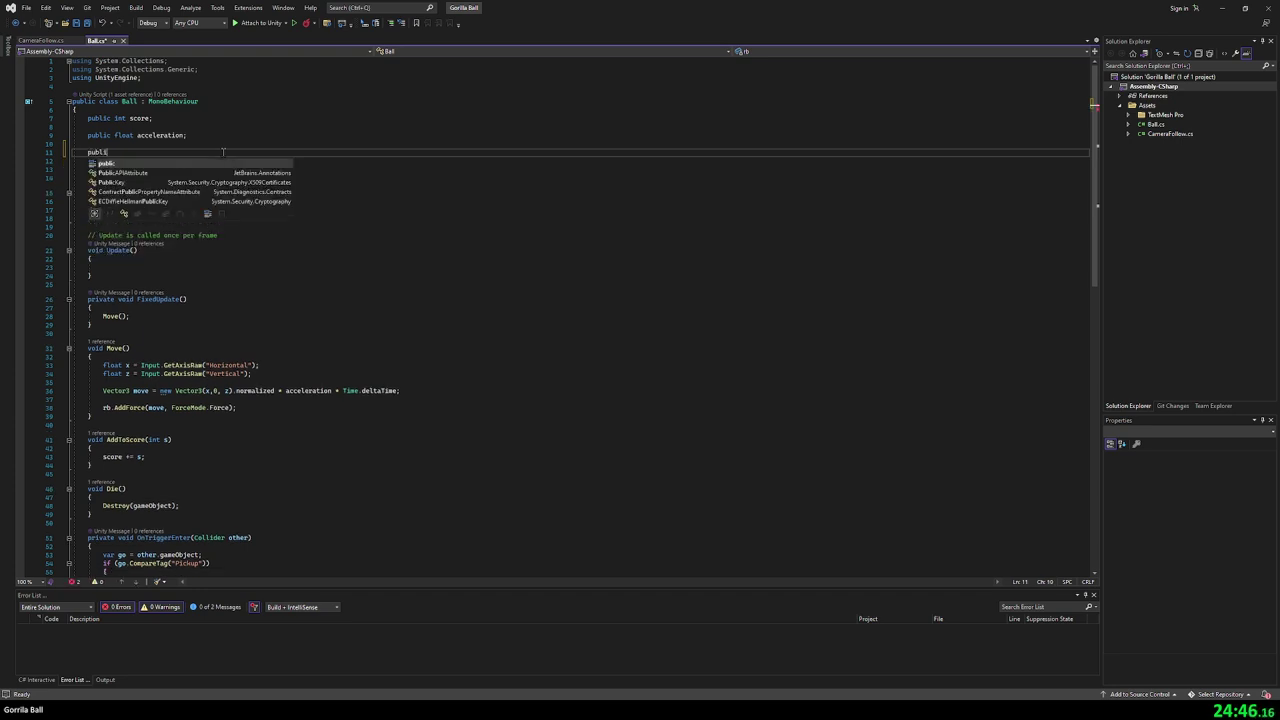
text(c TMP_Te)
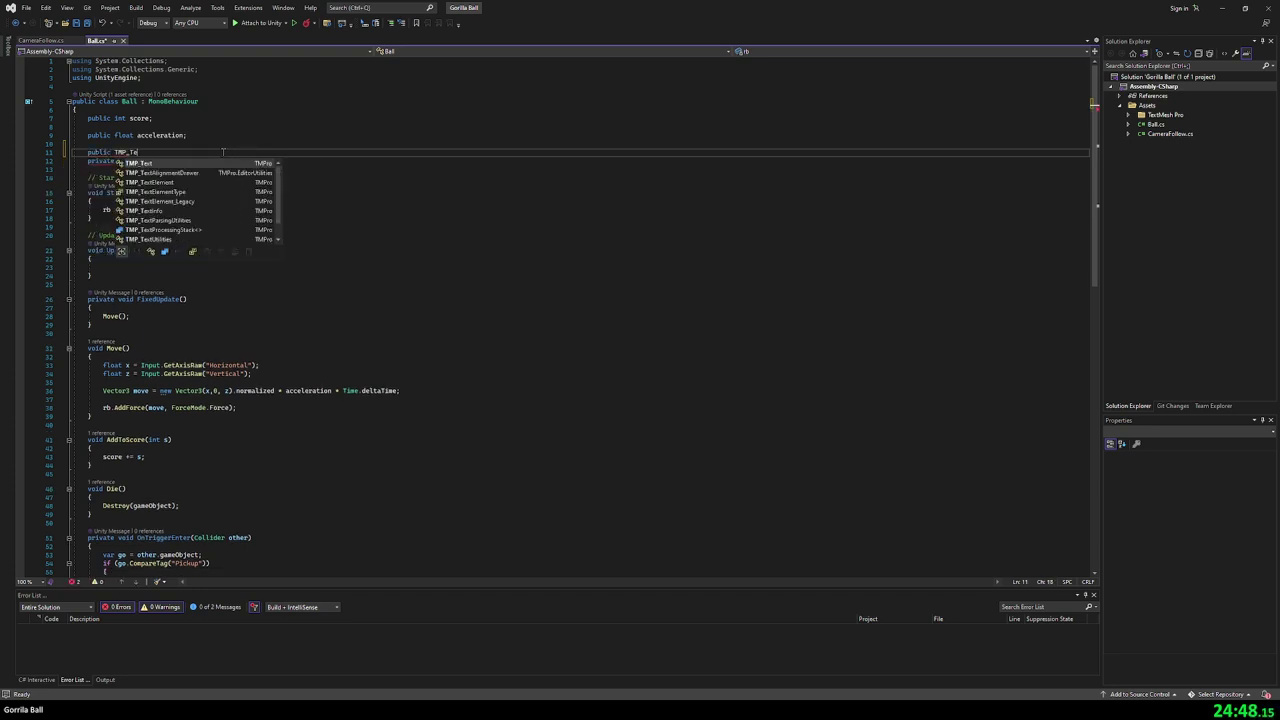
key(Tab)
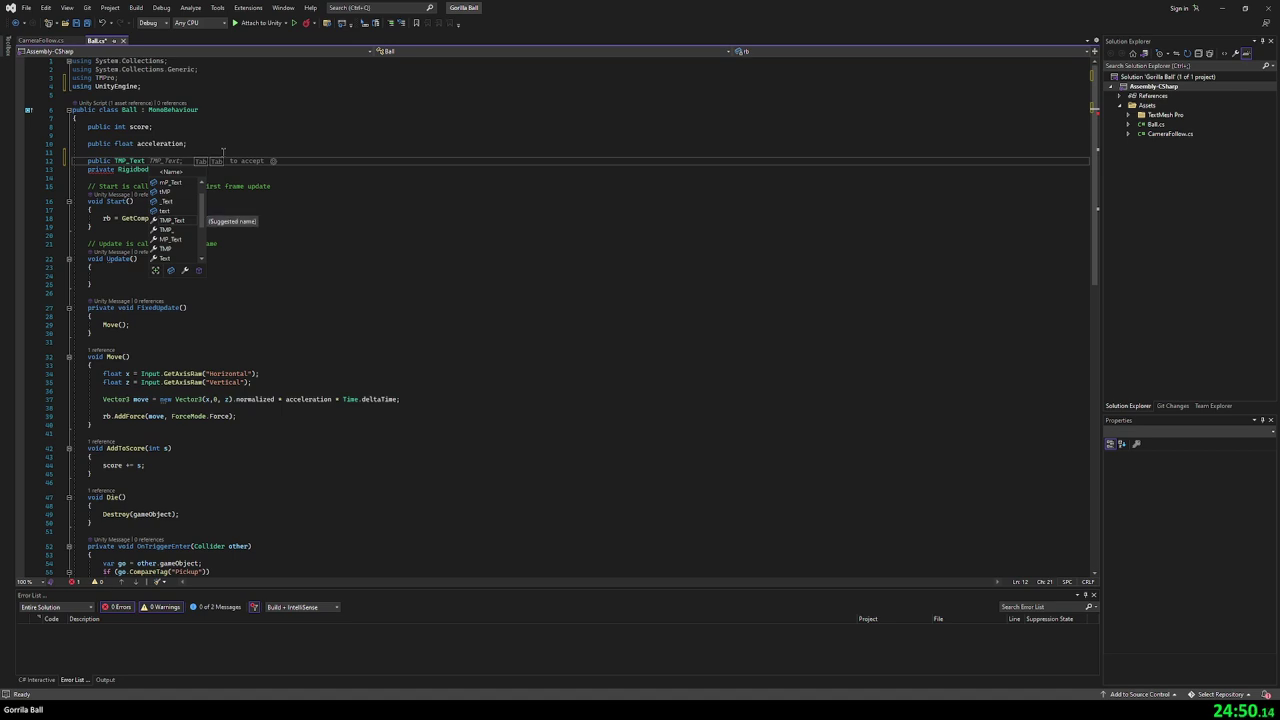
text(s)
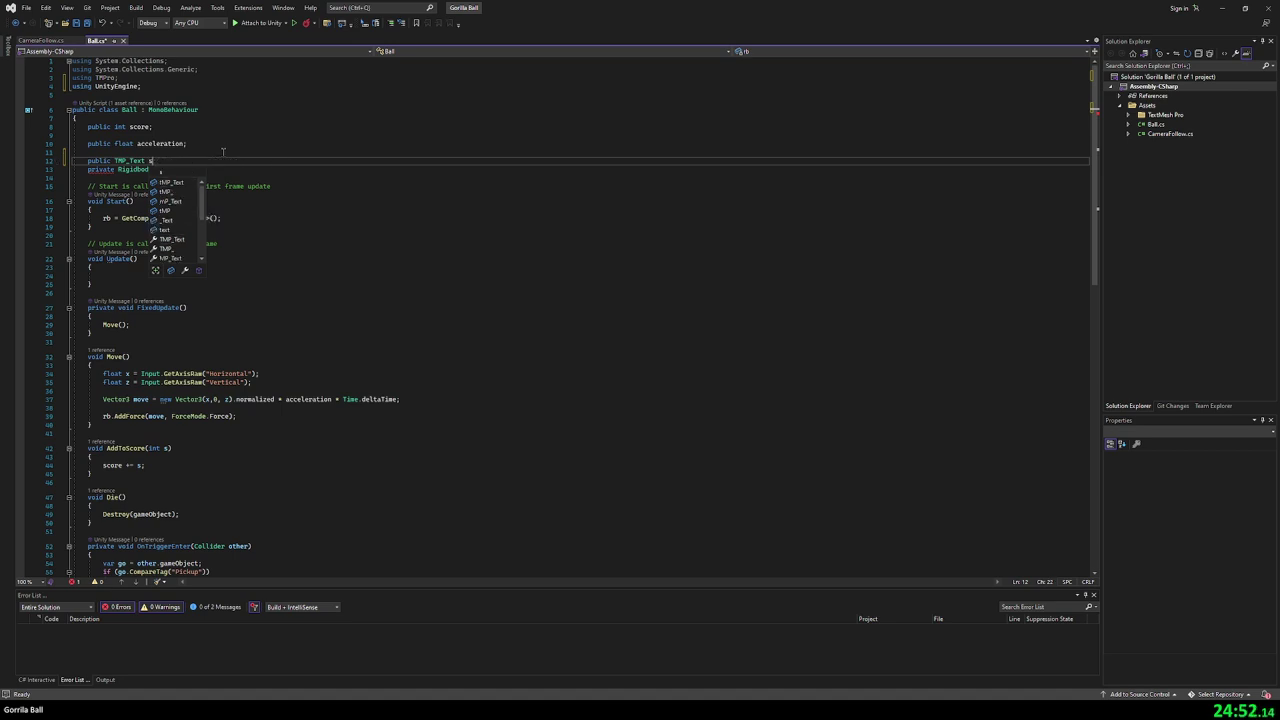
text(coreTex;)
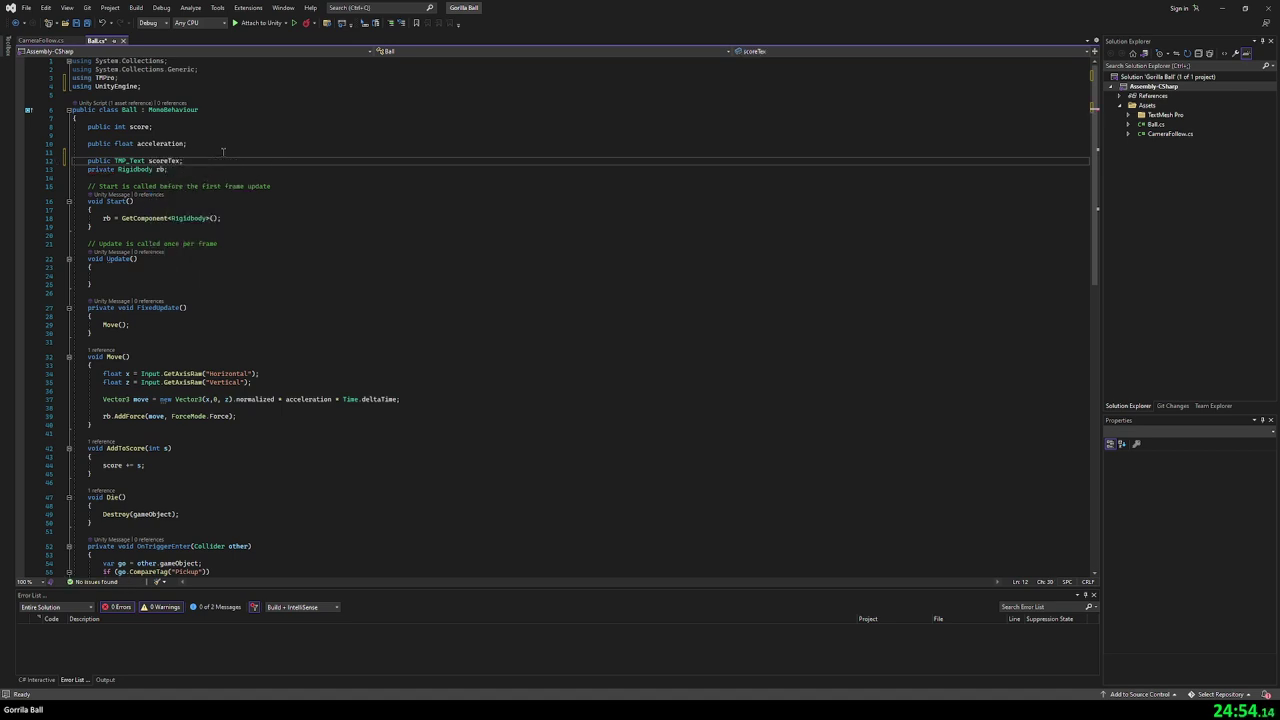
text(t)
- Make AddToScore set scoreText.text = "Coins: " + score, save, and return to Unity
scroll(165, 395, down, 3)
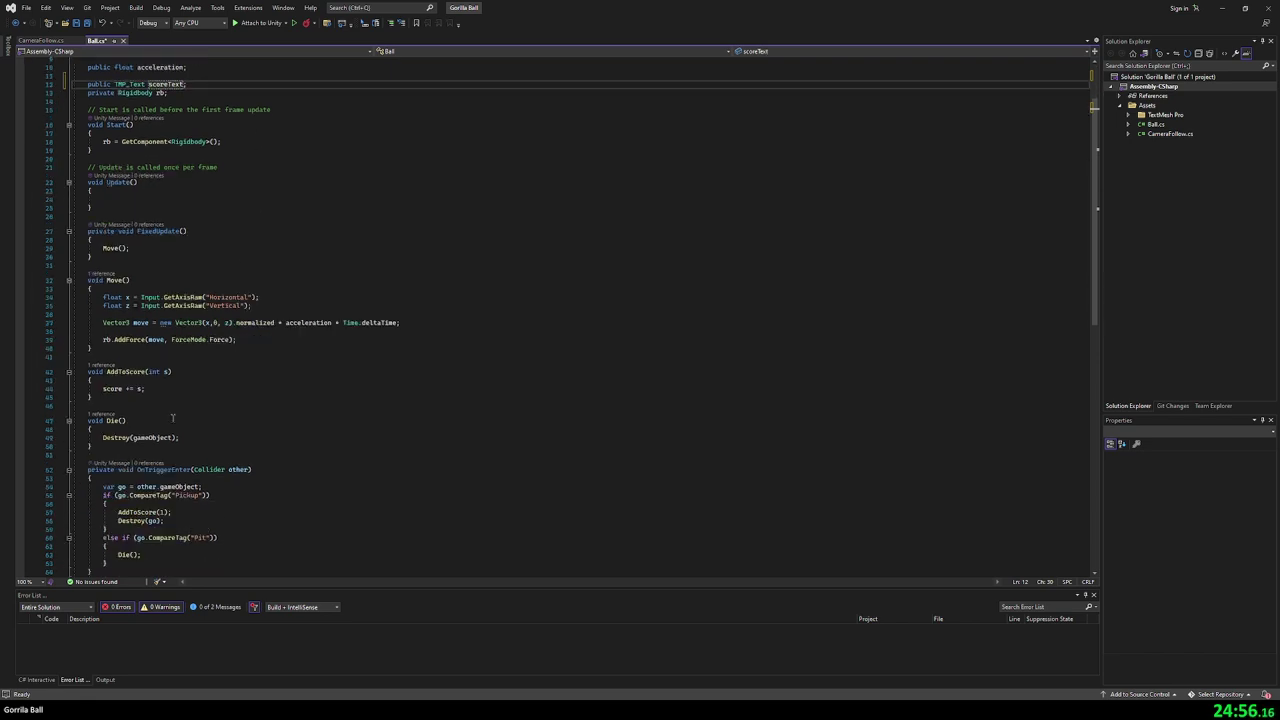
click(166, 390)
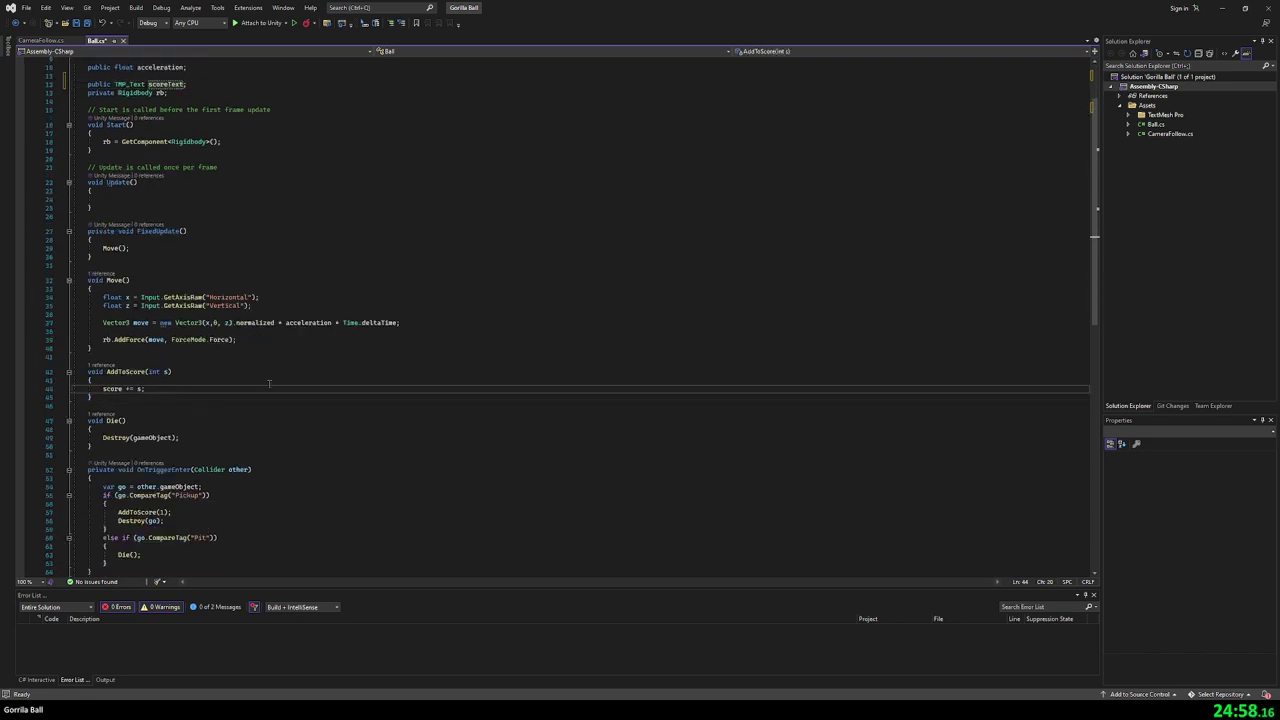
key(Return)
text(score)
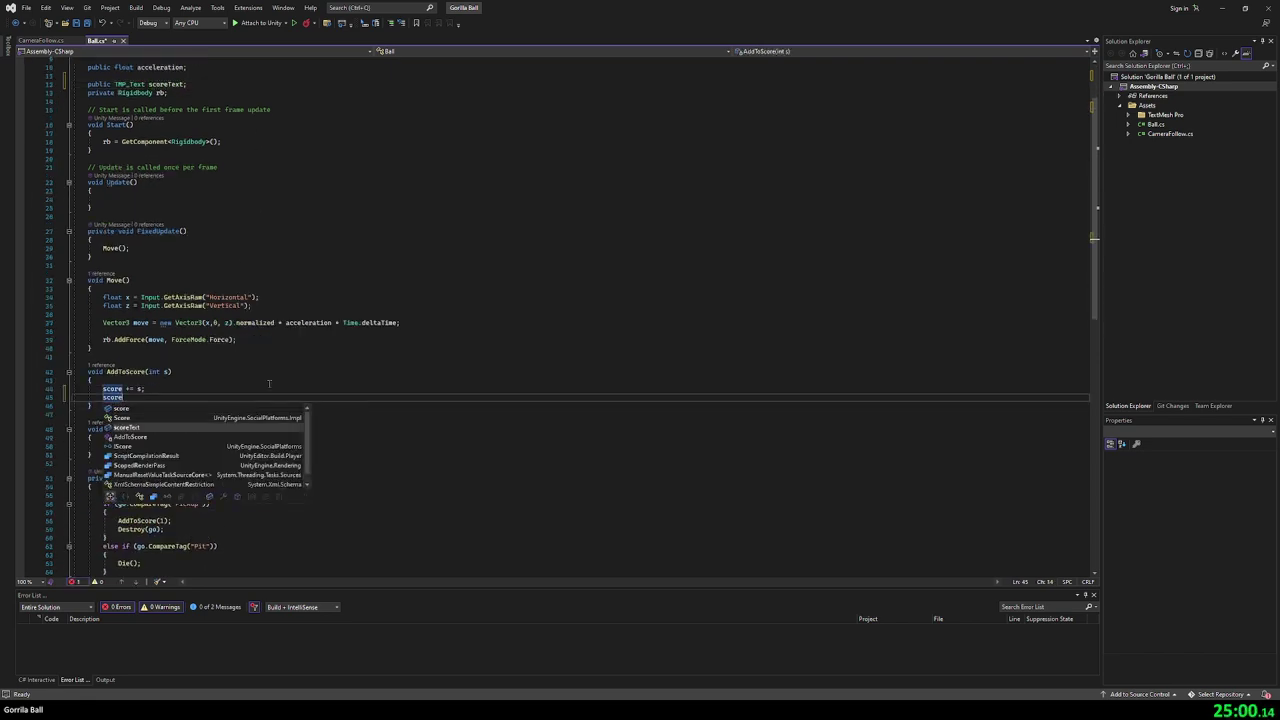
key(Tab)
text(.text)
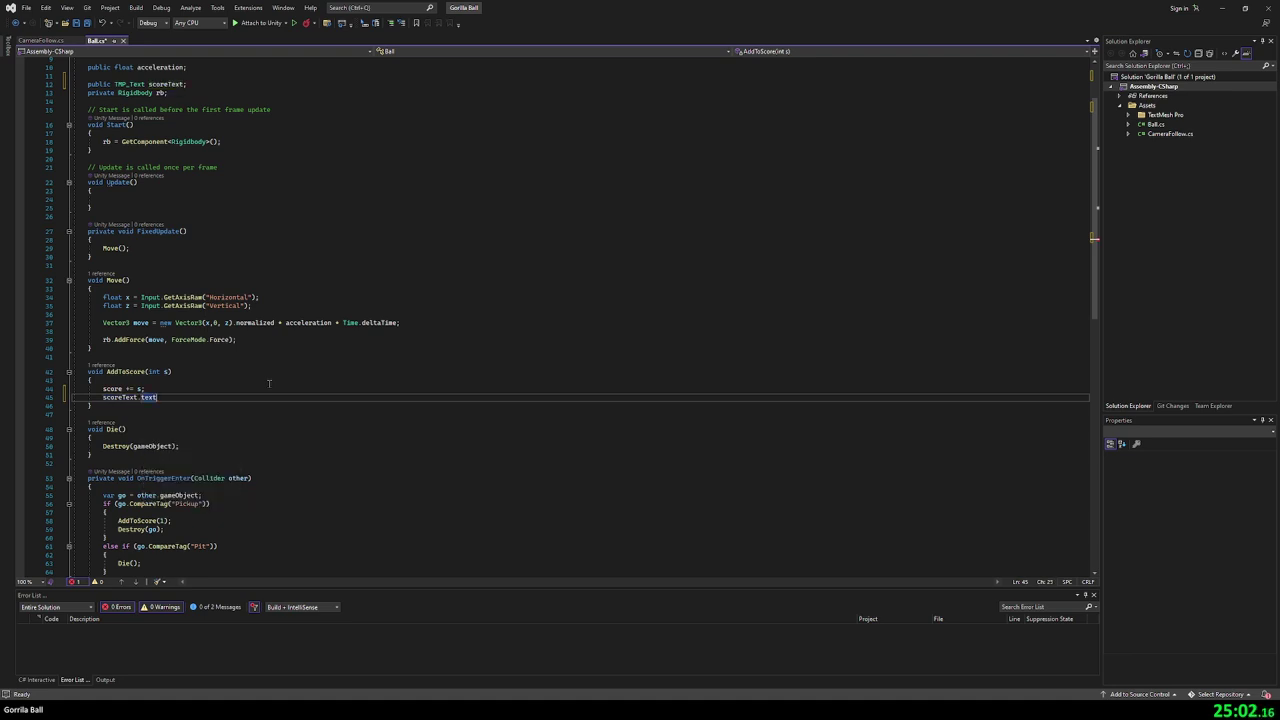
text( = ")
text(Coins: " + s)
text(core;)
key(ctrl+s)
click(260, 357)
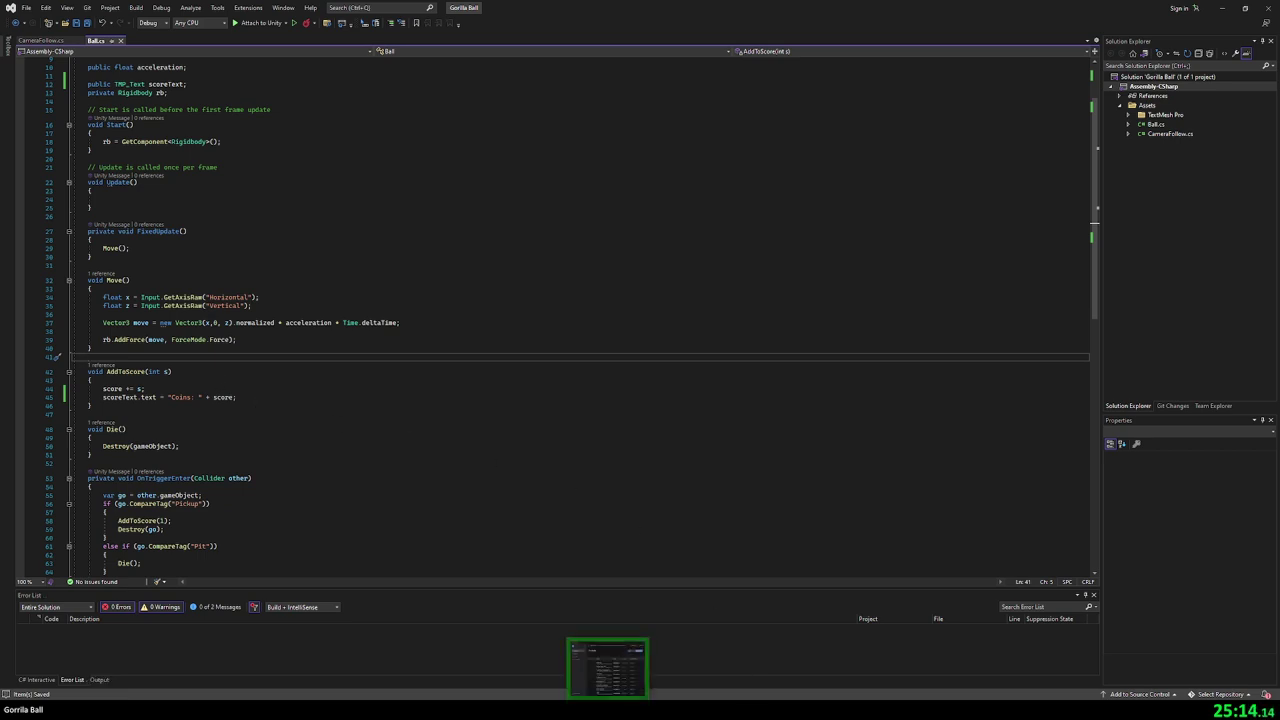
click(608, 662)
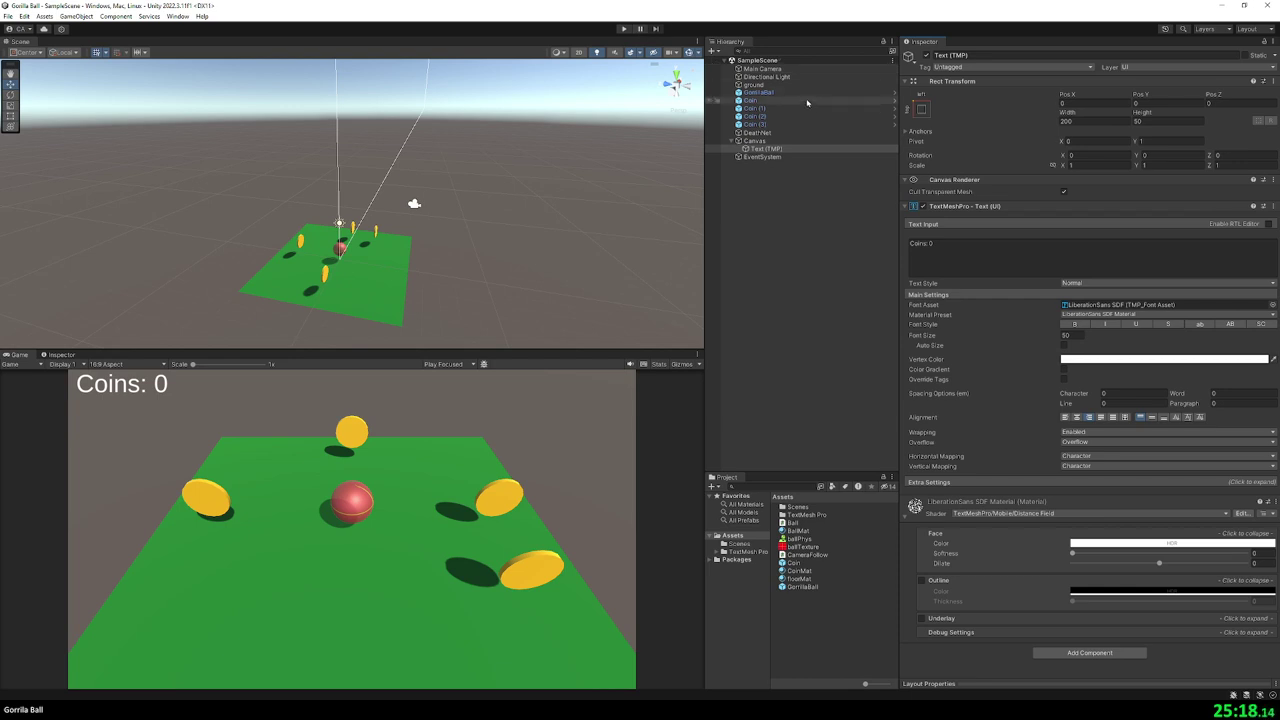
- Assign Text (TMP) to GorillaBall's Score Text and play-test collecting coins up to 'Coins: 4'
click(758, 92)
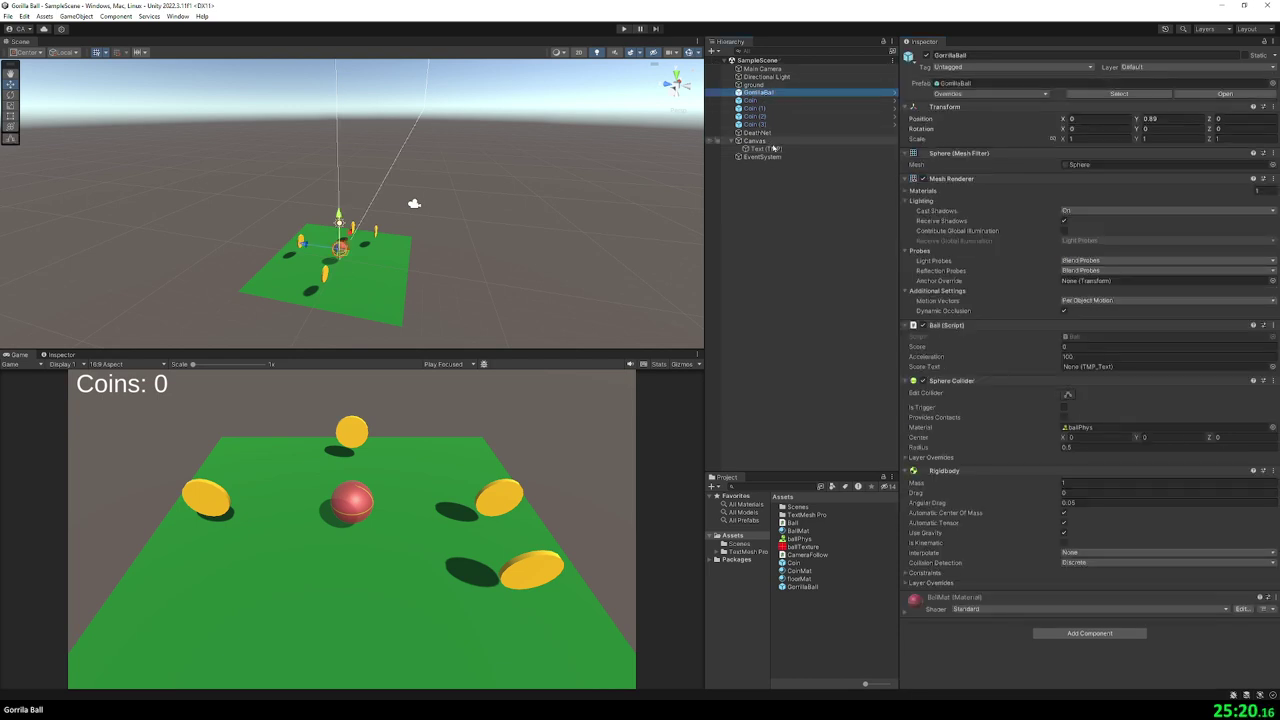
drag(962, 178, 1110, 366)
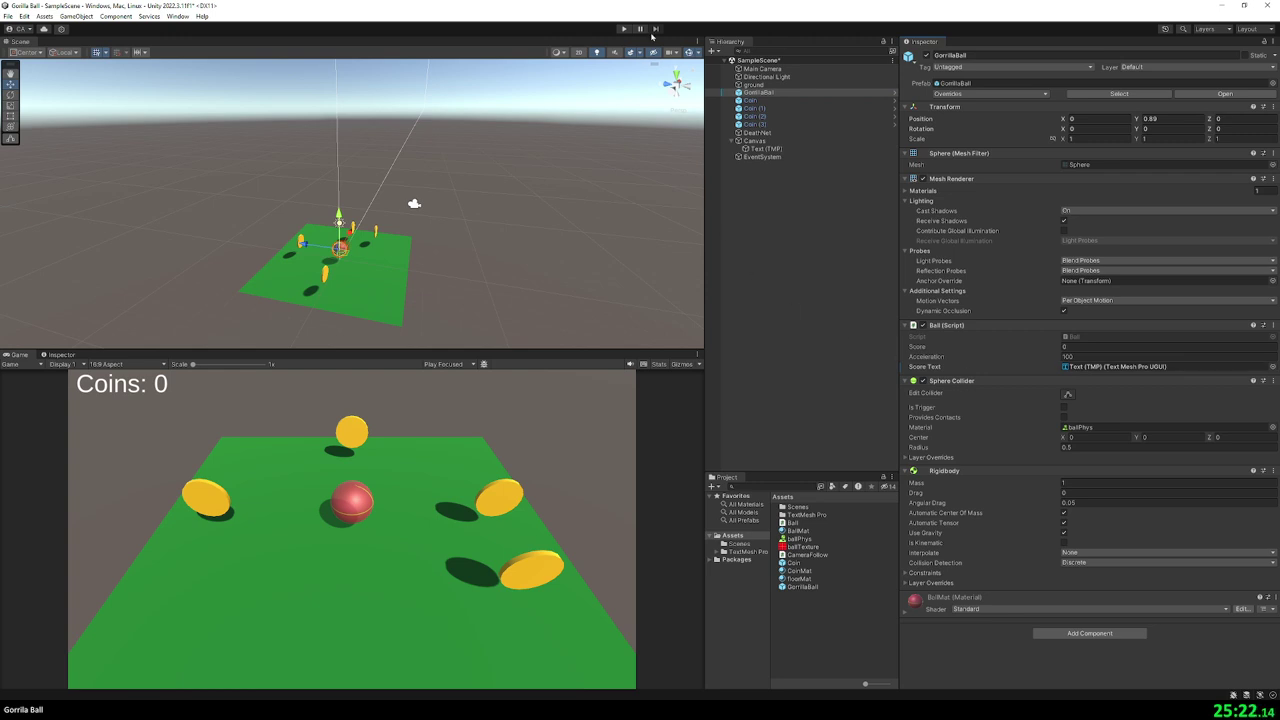
click(625, 29)
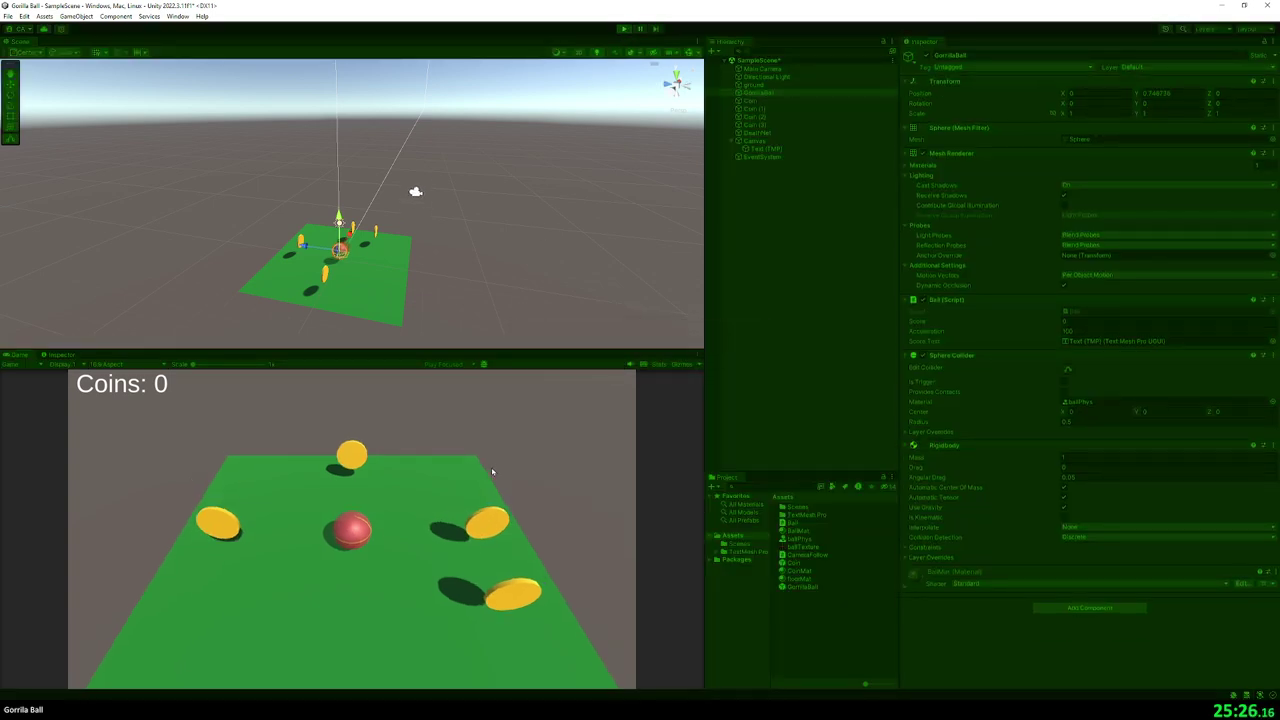
key(a)
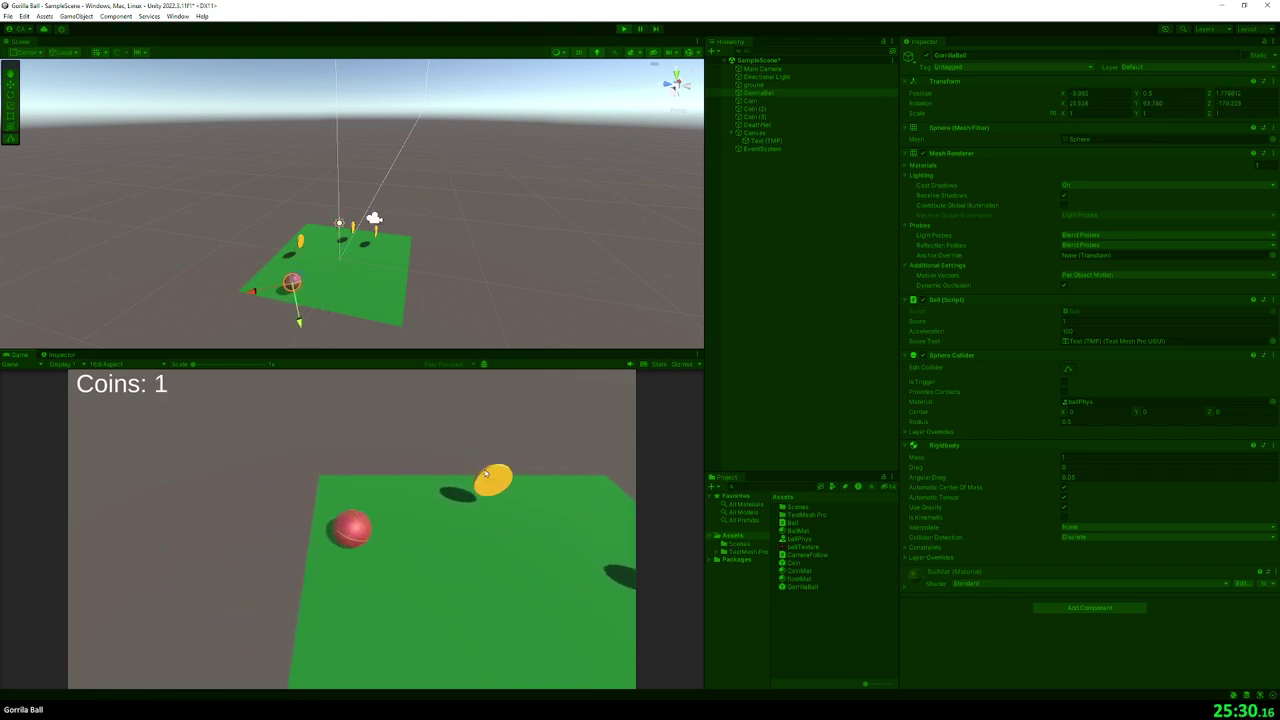
key(w)
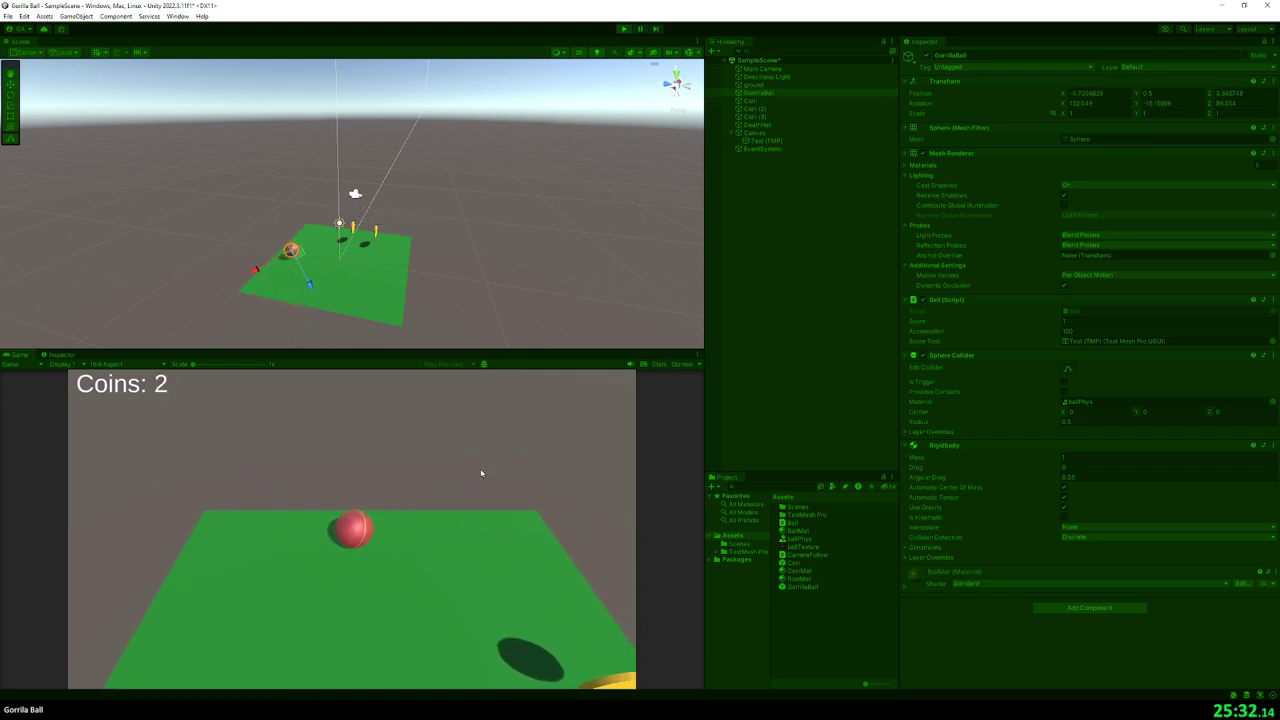
key(d)
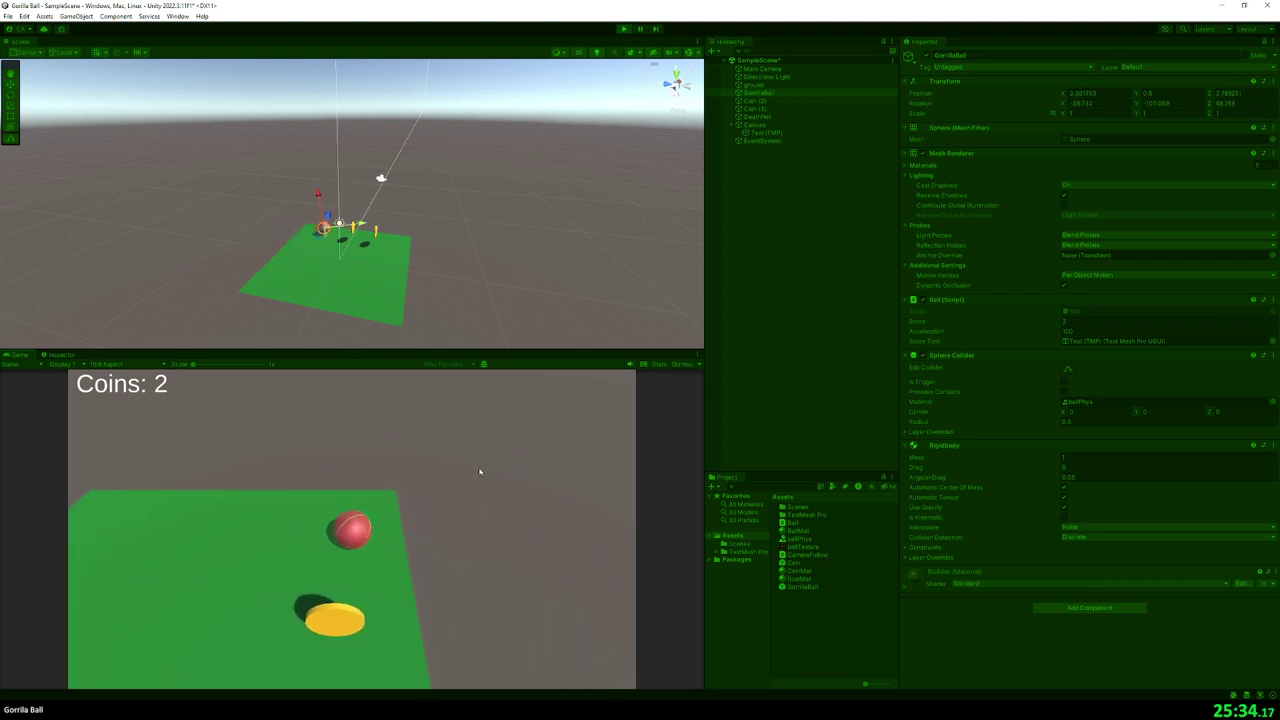
key(s)
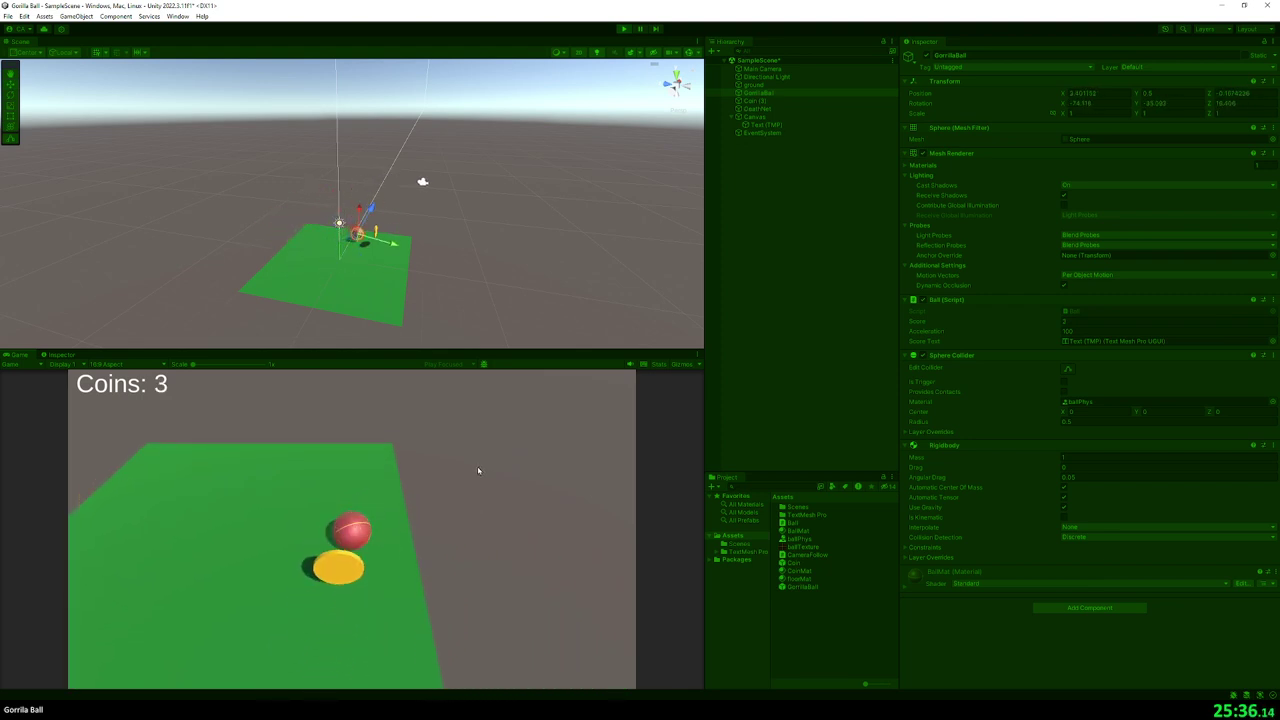
click(624, 29)
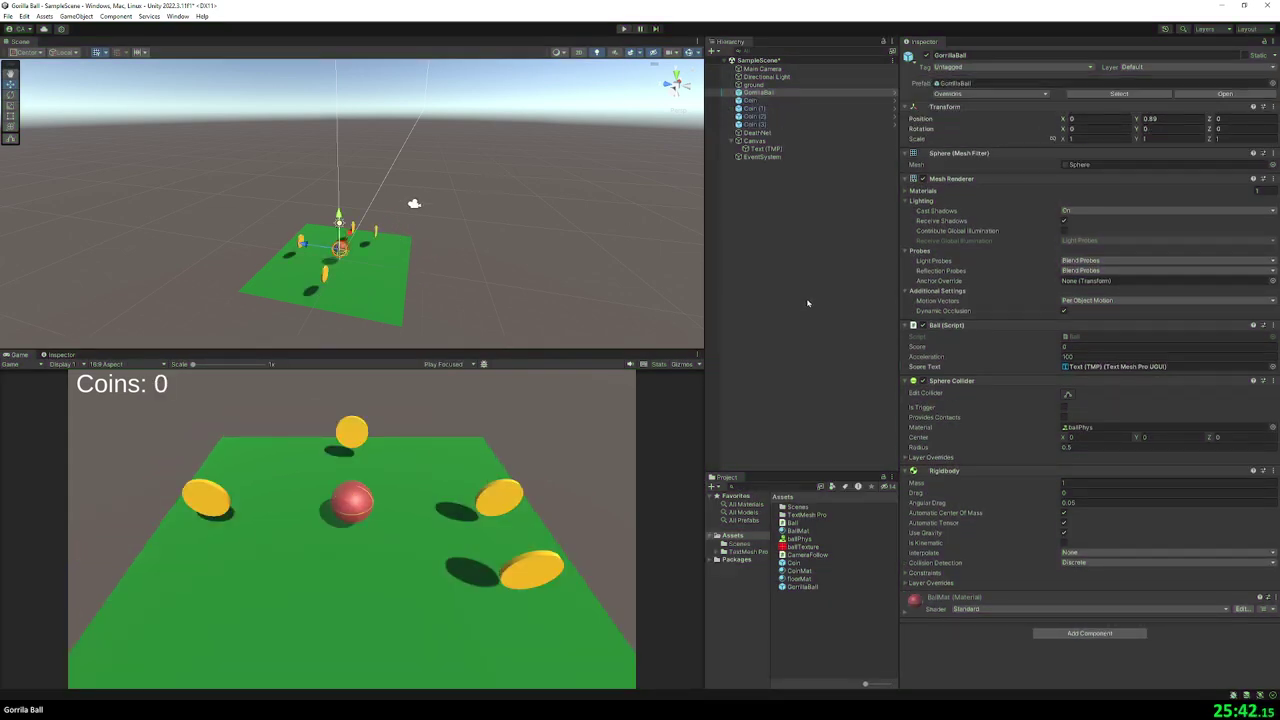
- Open the Hierarchy's add-object menu and dismiss it without adding anything
click(755, 238)
right_click(757, 237)
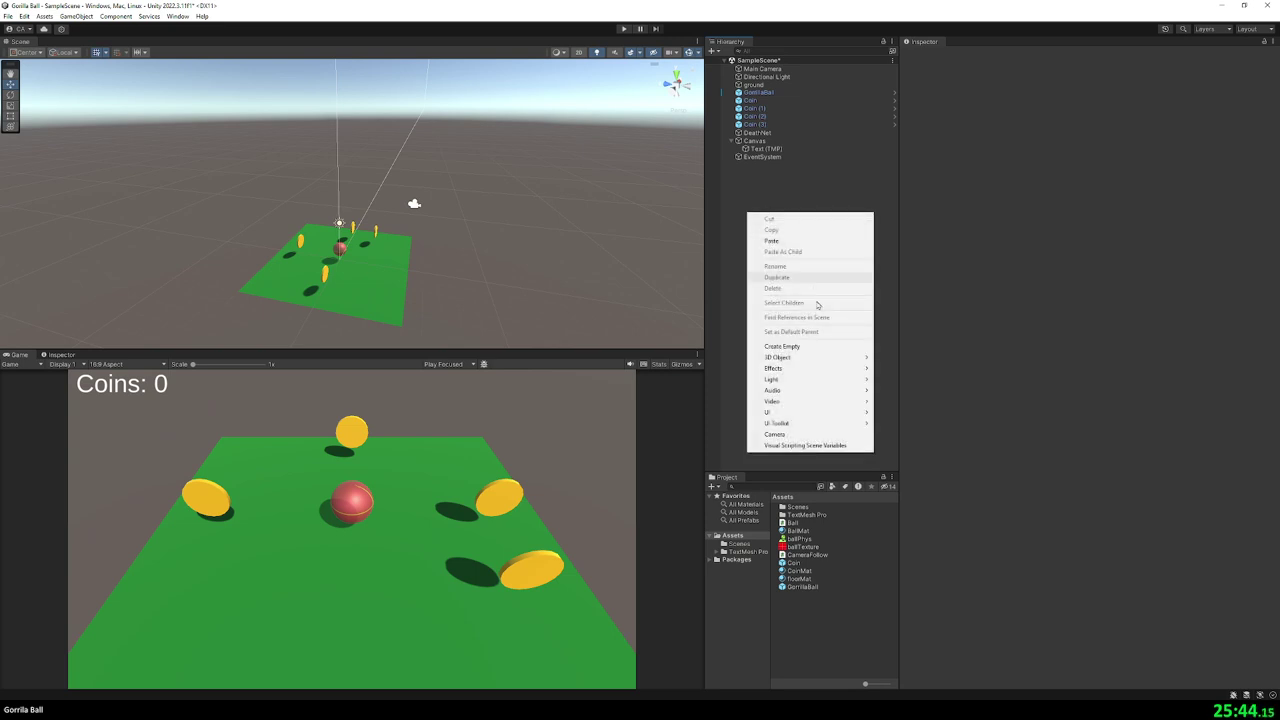
mouse_move(825, 360)
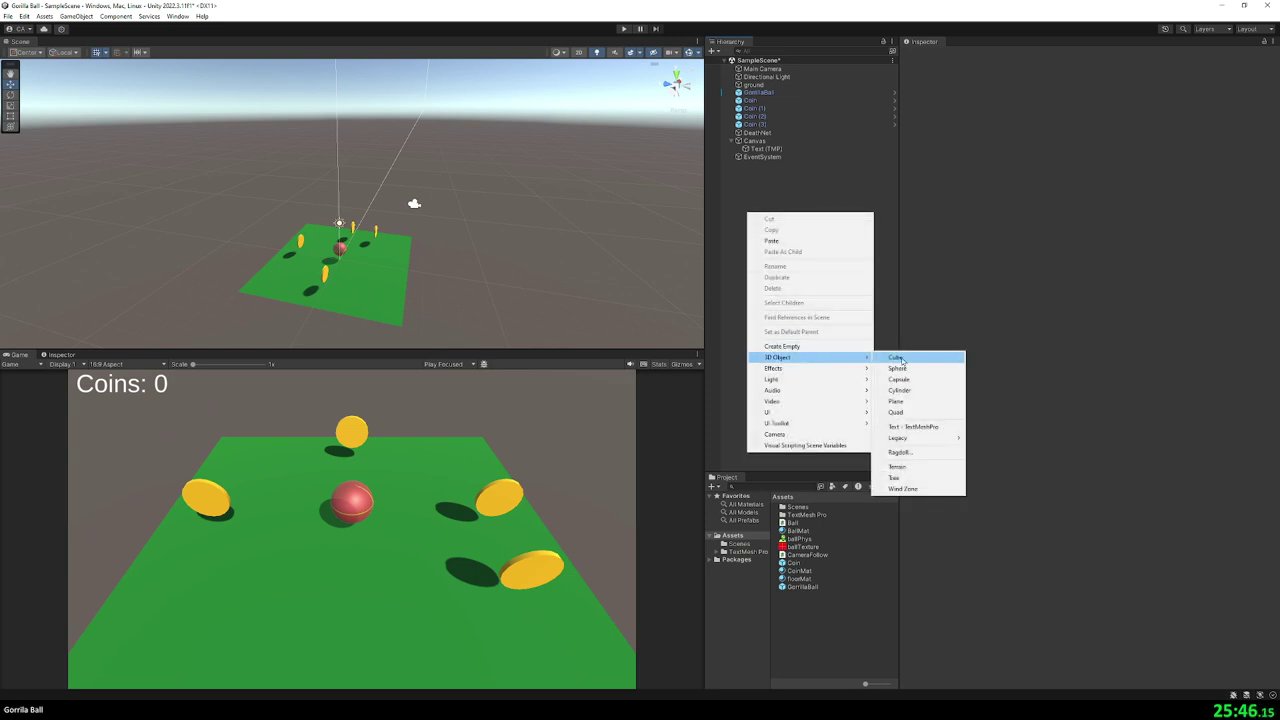
mouse_move(802, 414)
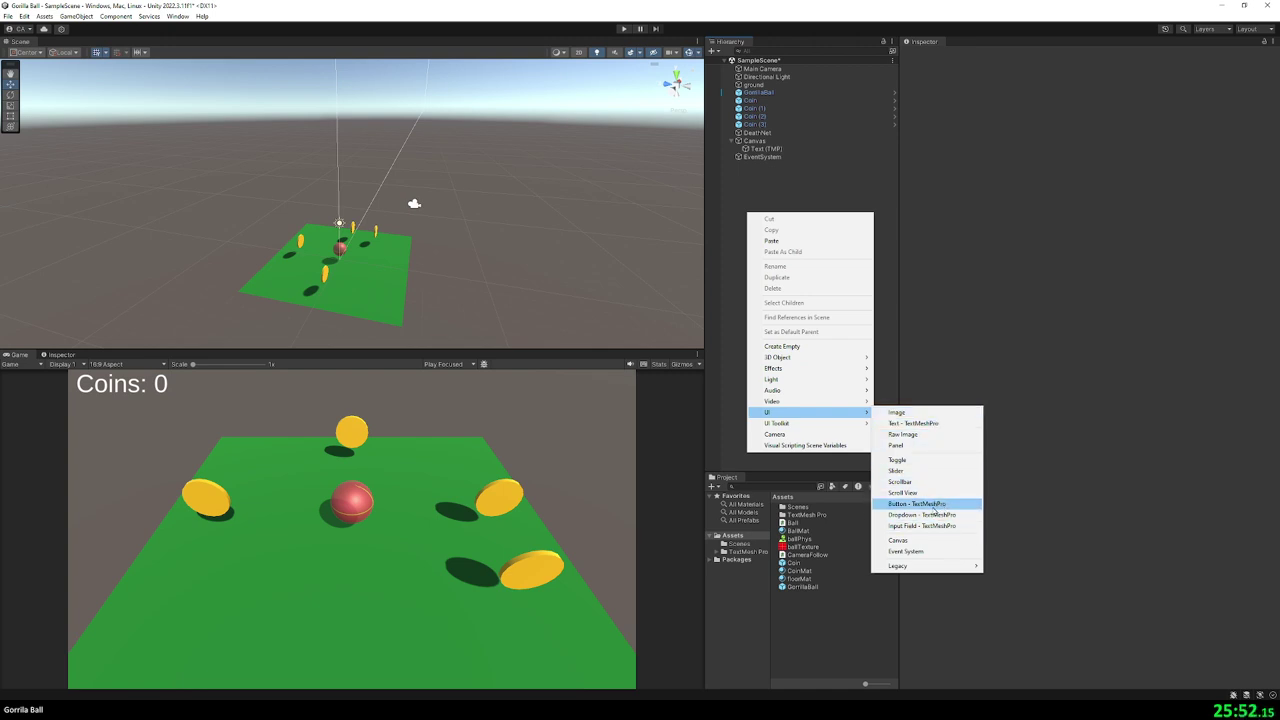
click(585, 289)
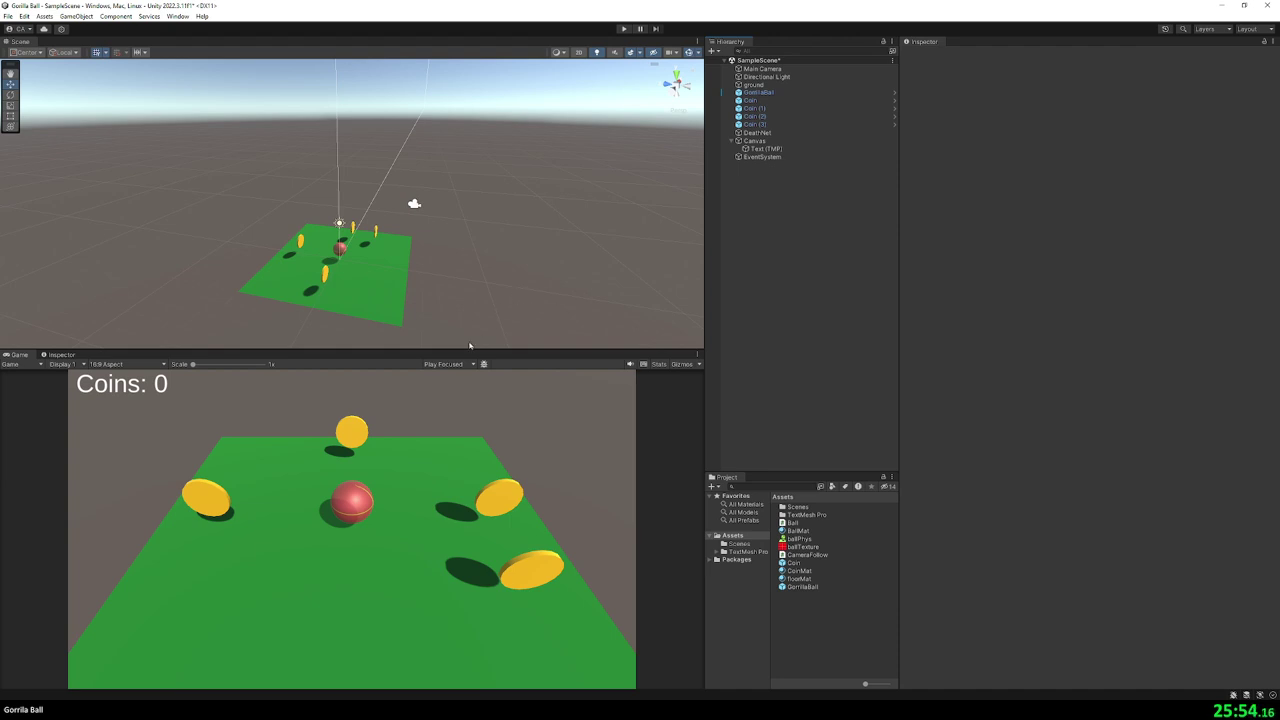
- Move Coin (3) forward to the plane's front edge at X -0.41, Z -4.02
alt+drag(454, 264, 396, 262)
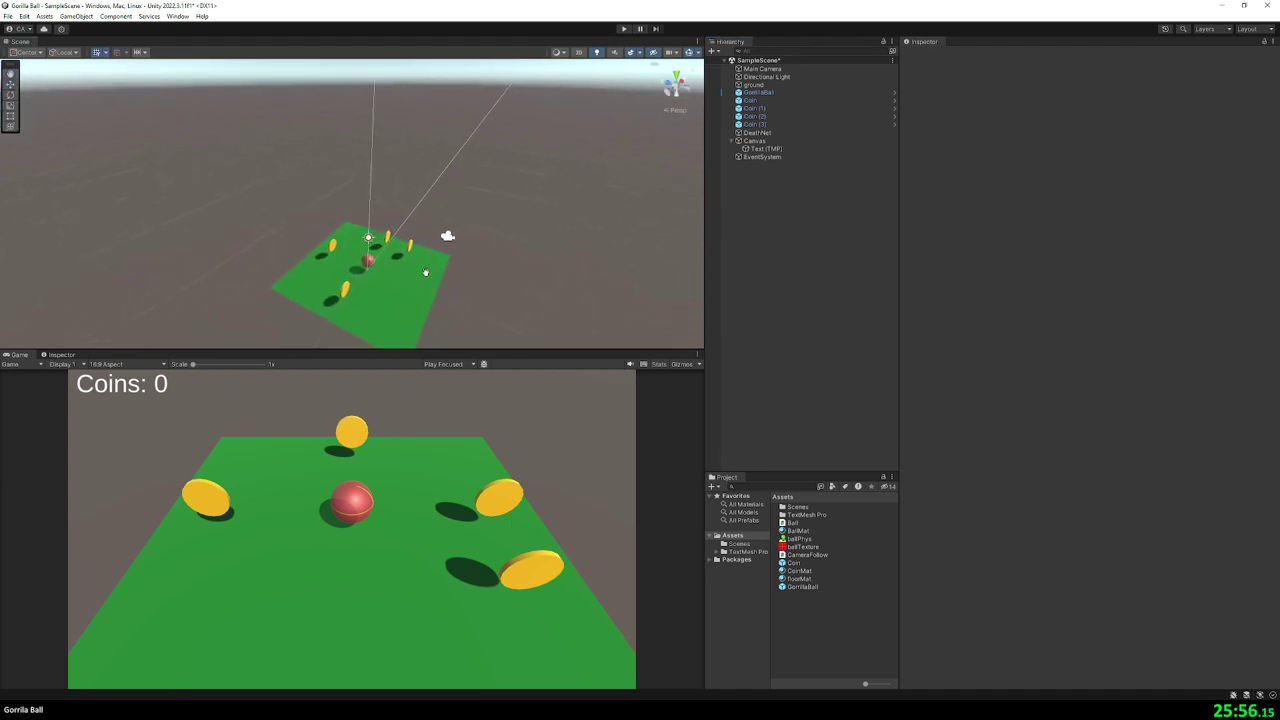
click(397, 261)
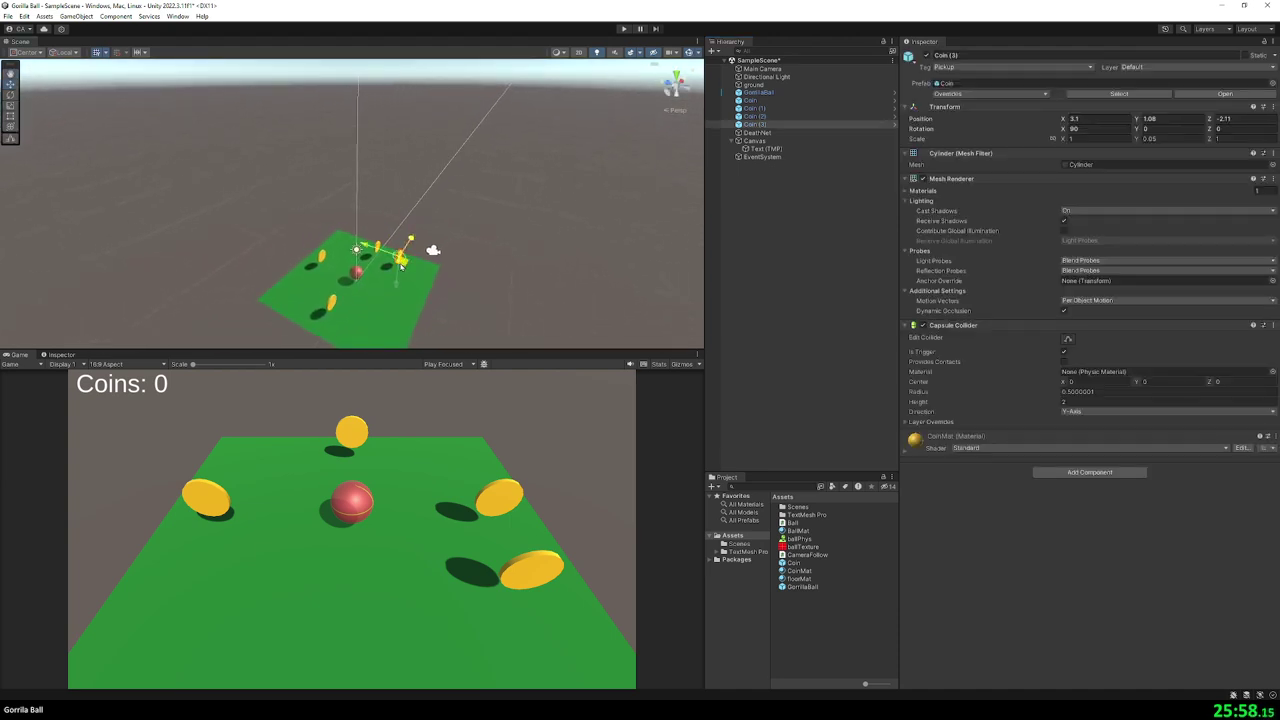
drag(399, 262, 409, 296)
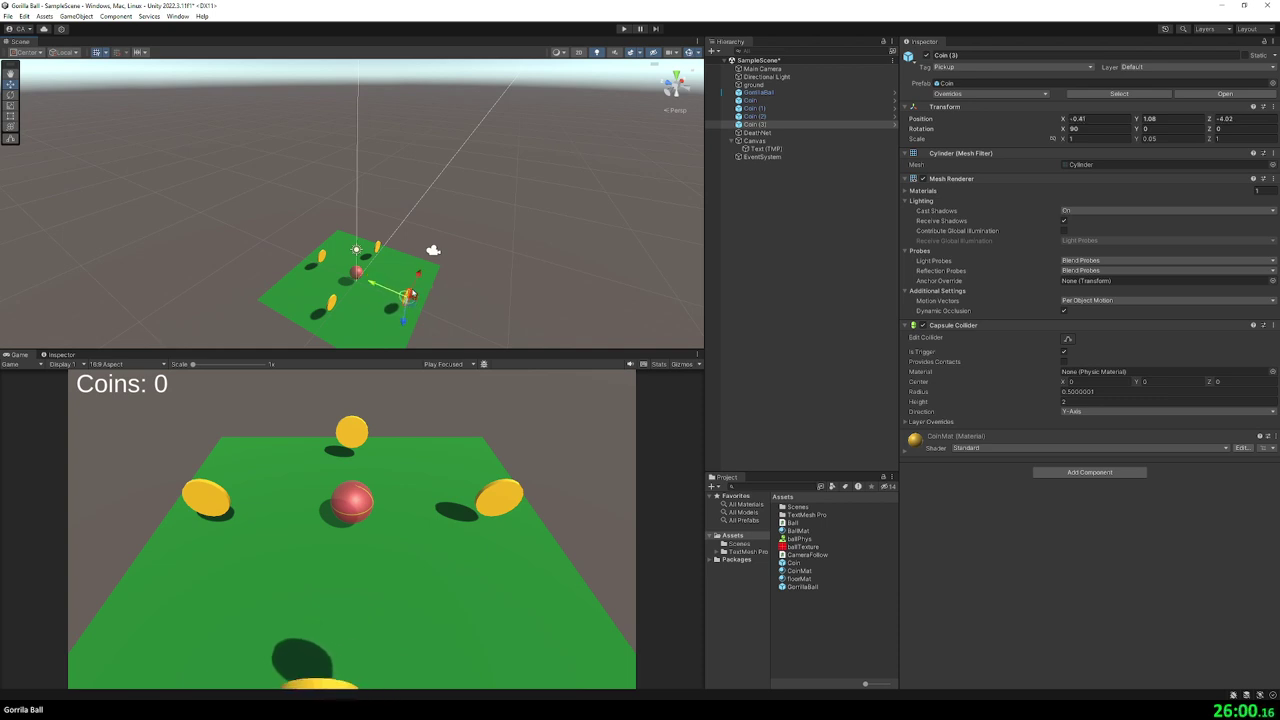
click(517, 216)
mouse_move(517, 216)
alt+mouse_down()
mouse_move(346, 125)
mouse_move(364, 187)
mouse_move(491, 236)
mouse_move(471, 206)
alt+mouse_up()
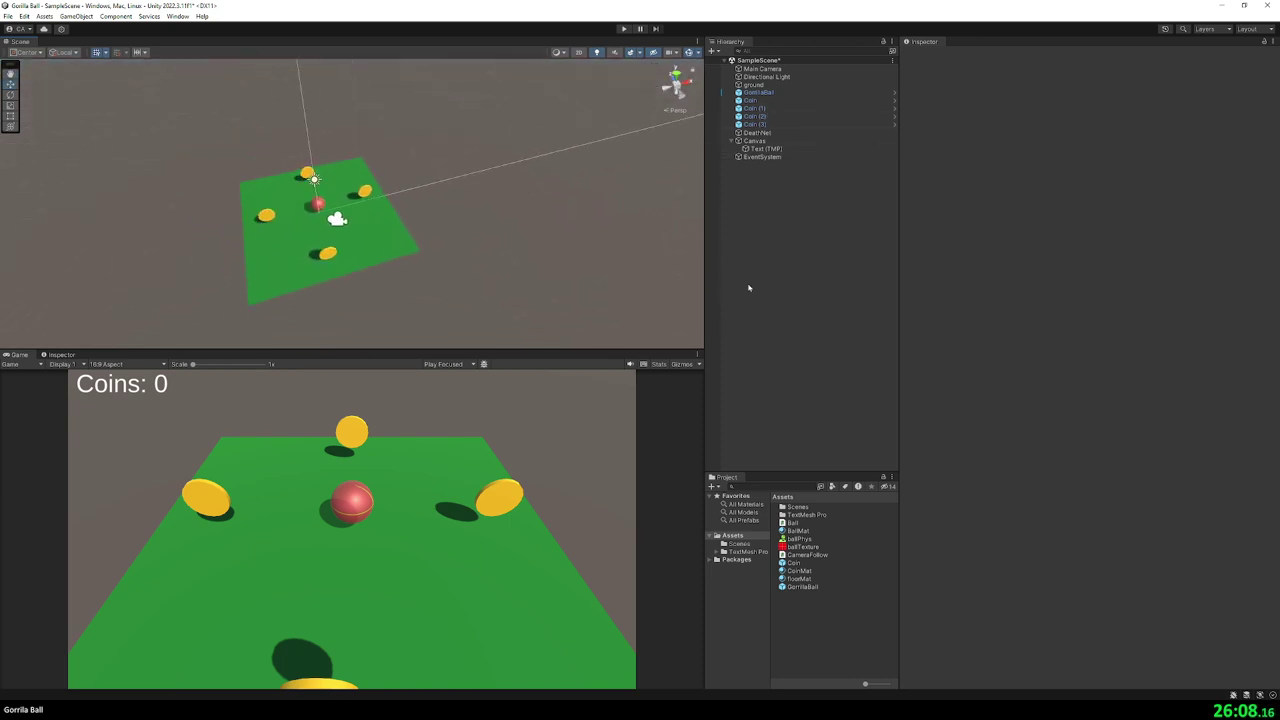
- Create an empty object named Level in the Hierarchy
right_click(756, 243)
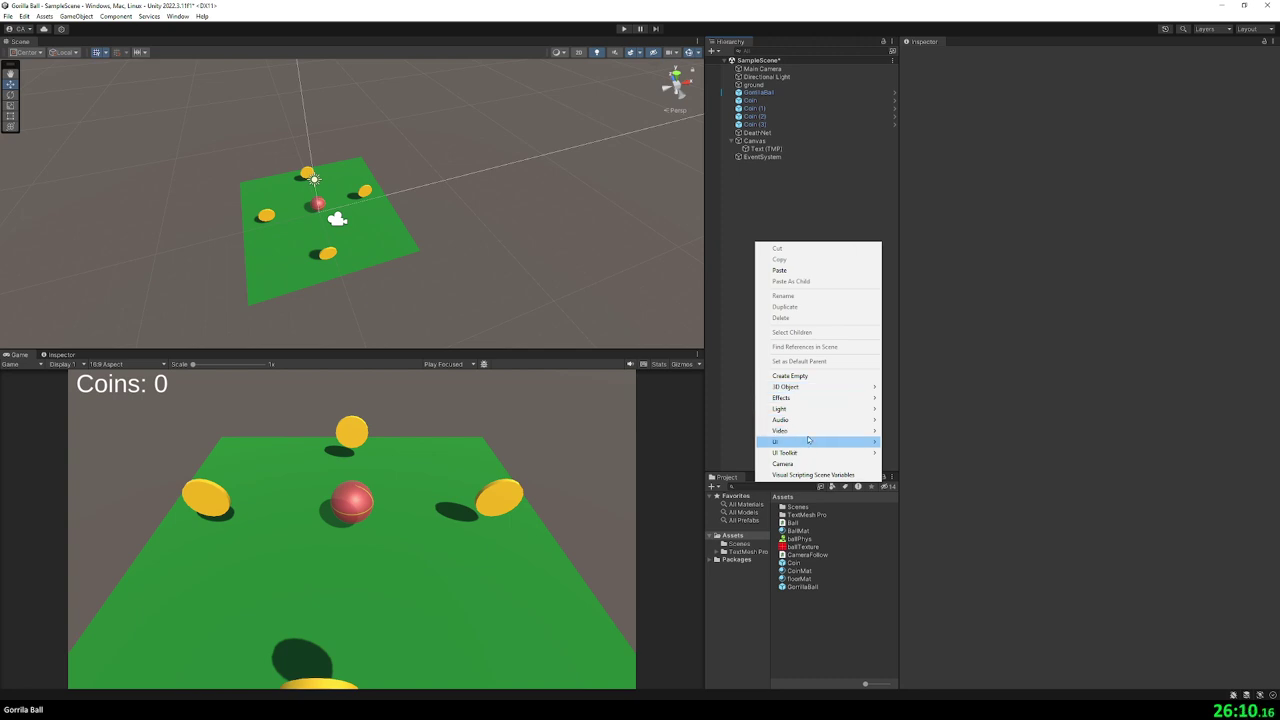
click(767, 223)
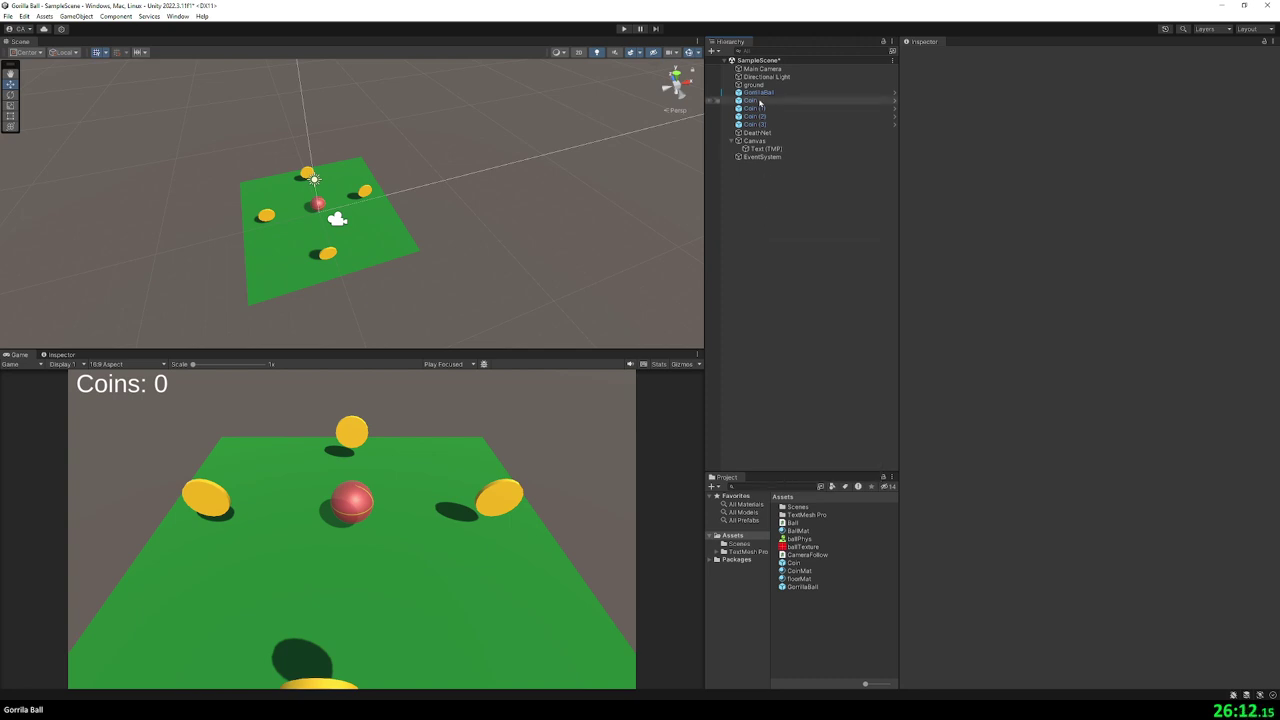
right_click(771, 214)
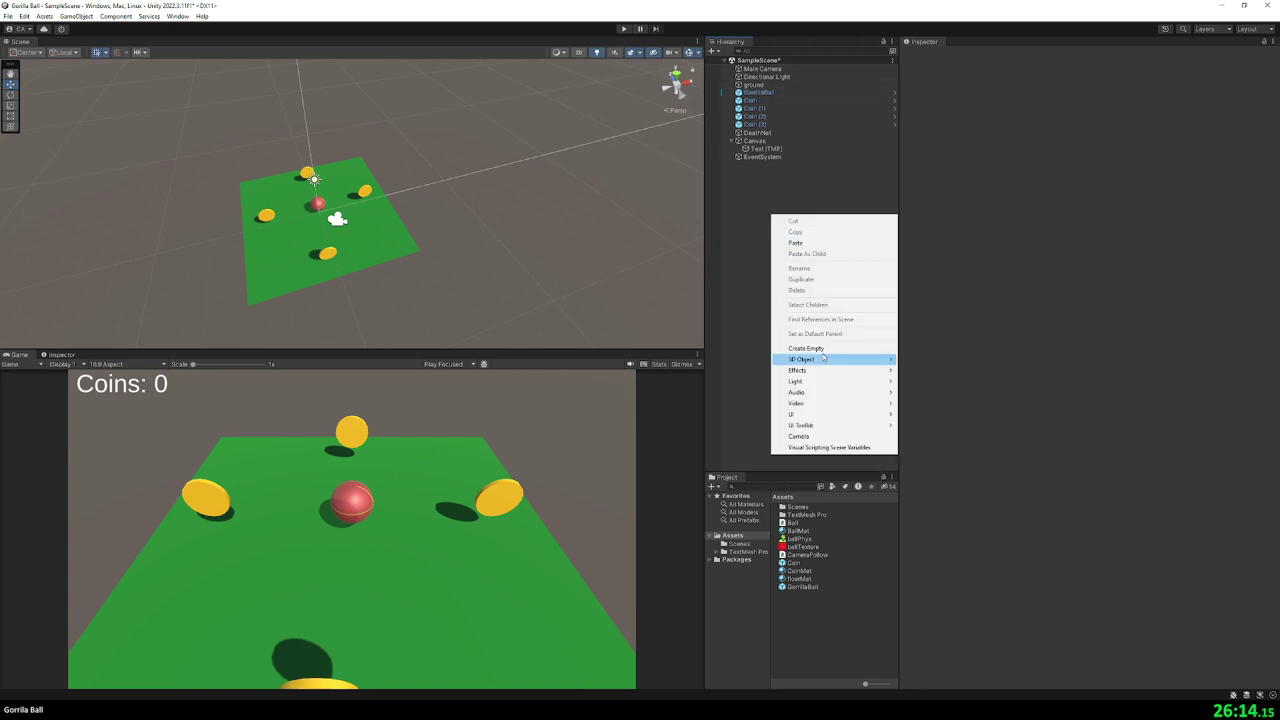
click(823, 349)
text(Level)
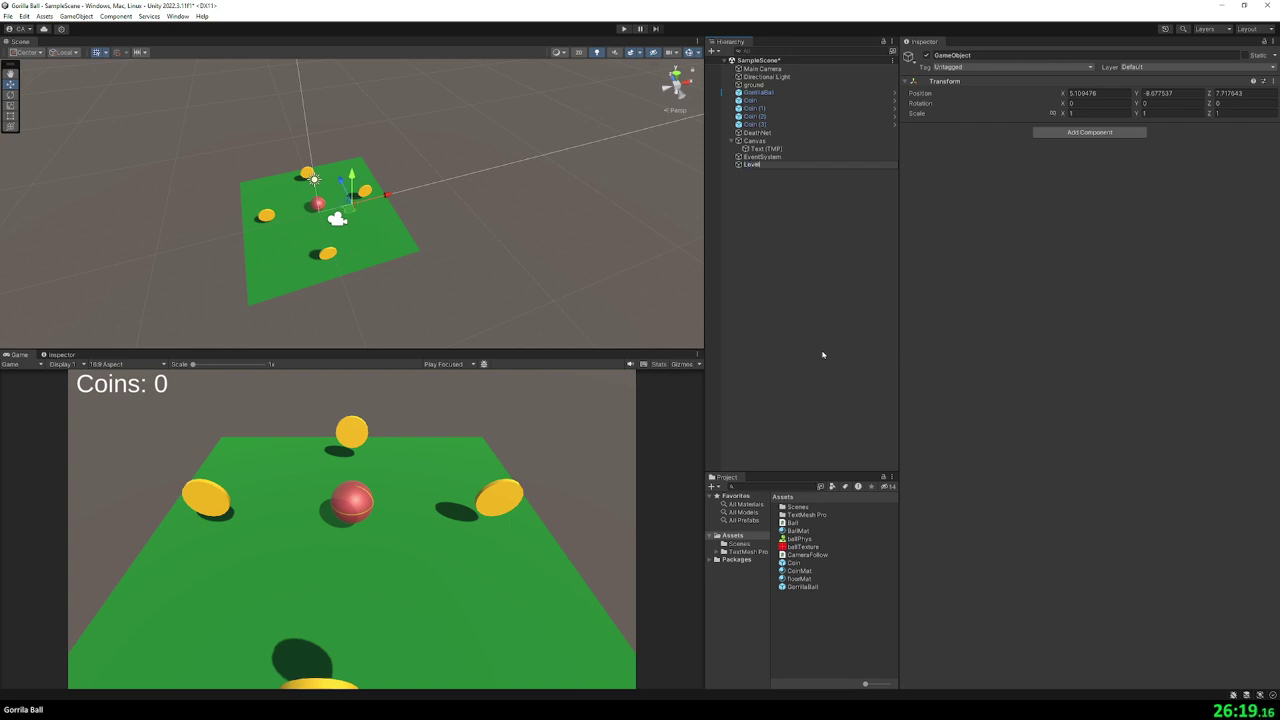
key(Return)
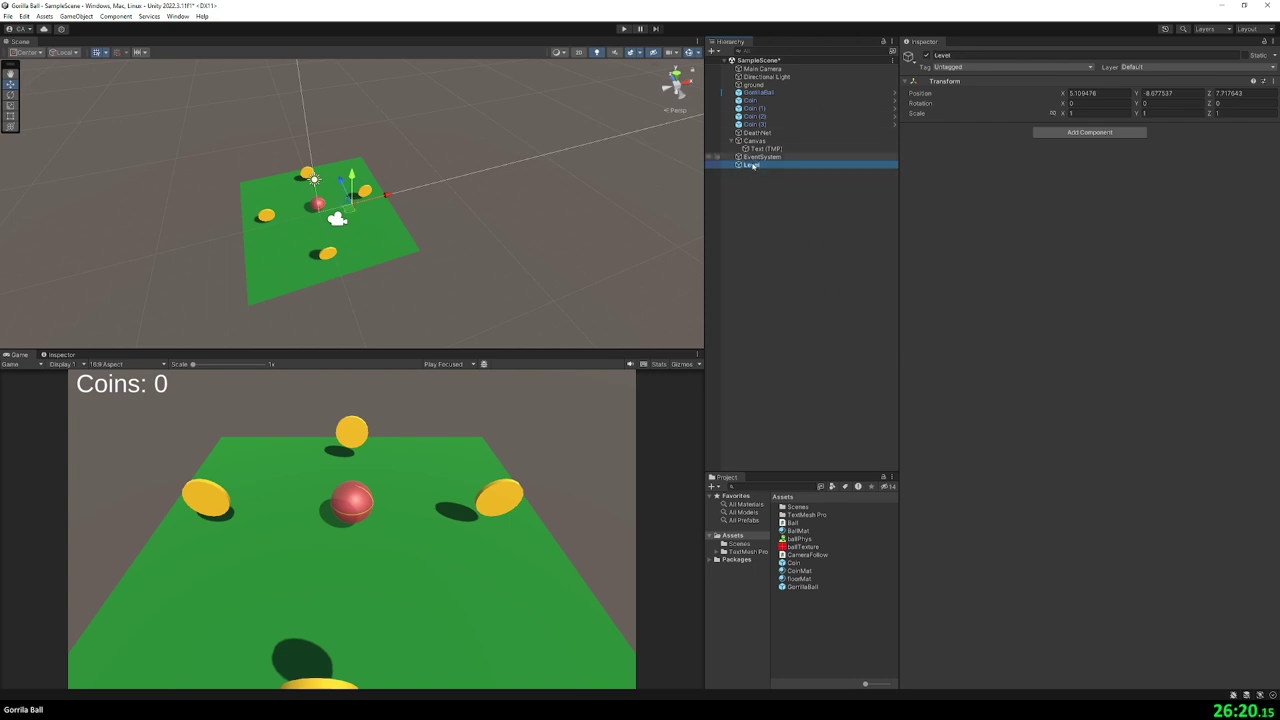
mouse_move(752, 168)
mouse_down()
mouse_move(760, 76)
mouse_move(760, 166)
mouse_up()
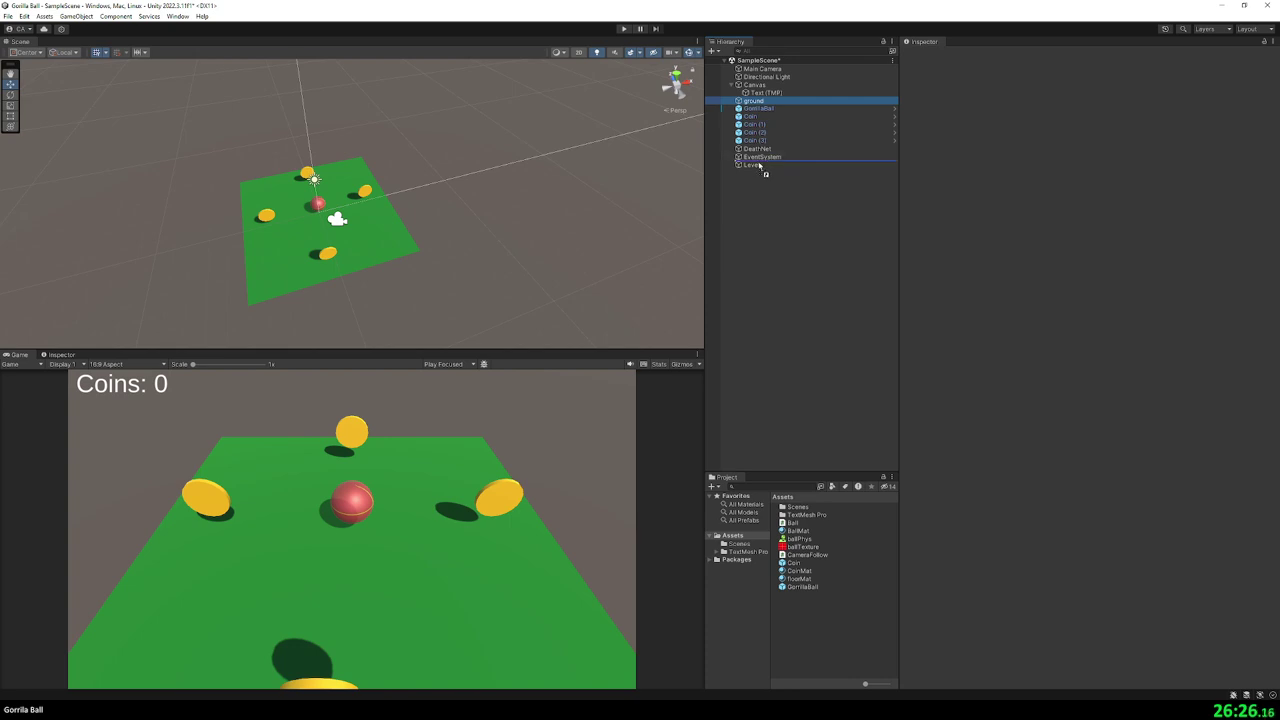
- Create a second empty object named Pickups and set its X position to 0
click(752, 108)
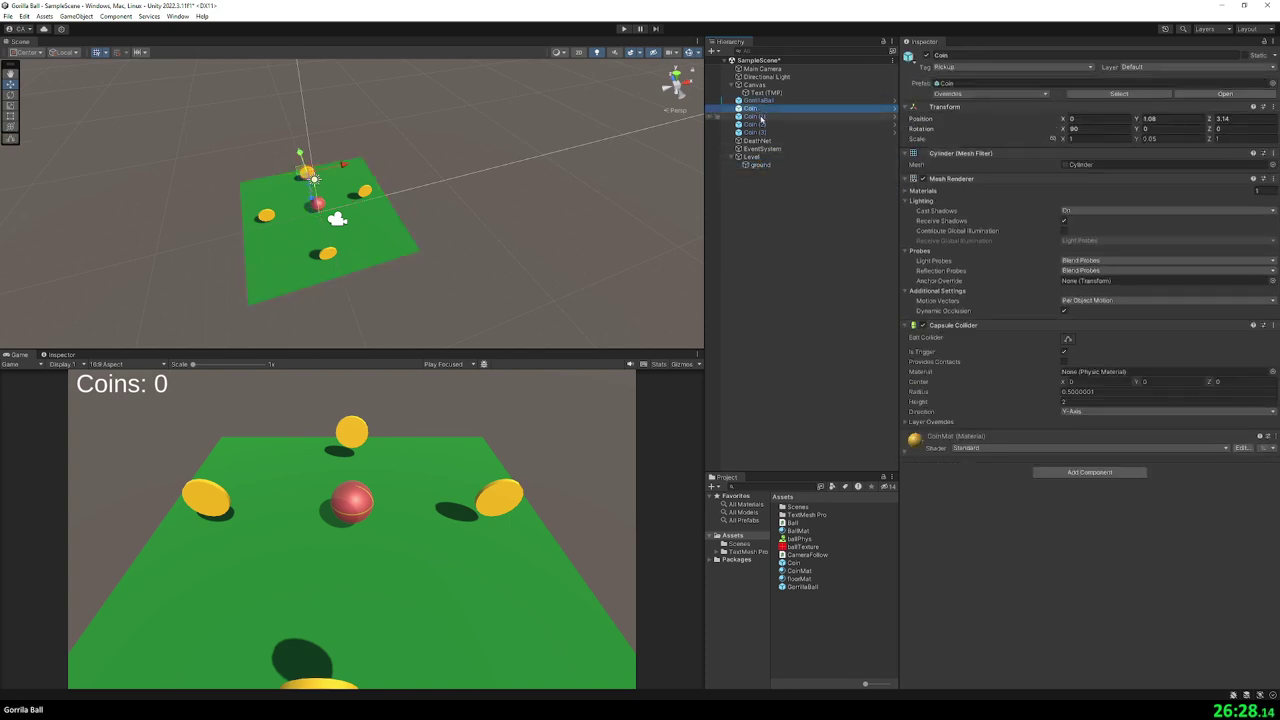
right_click(757, 205)
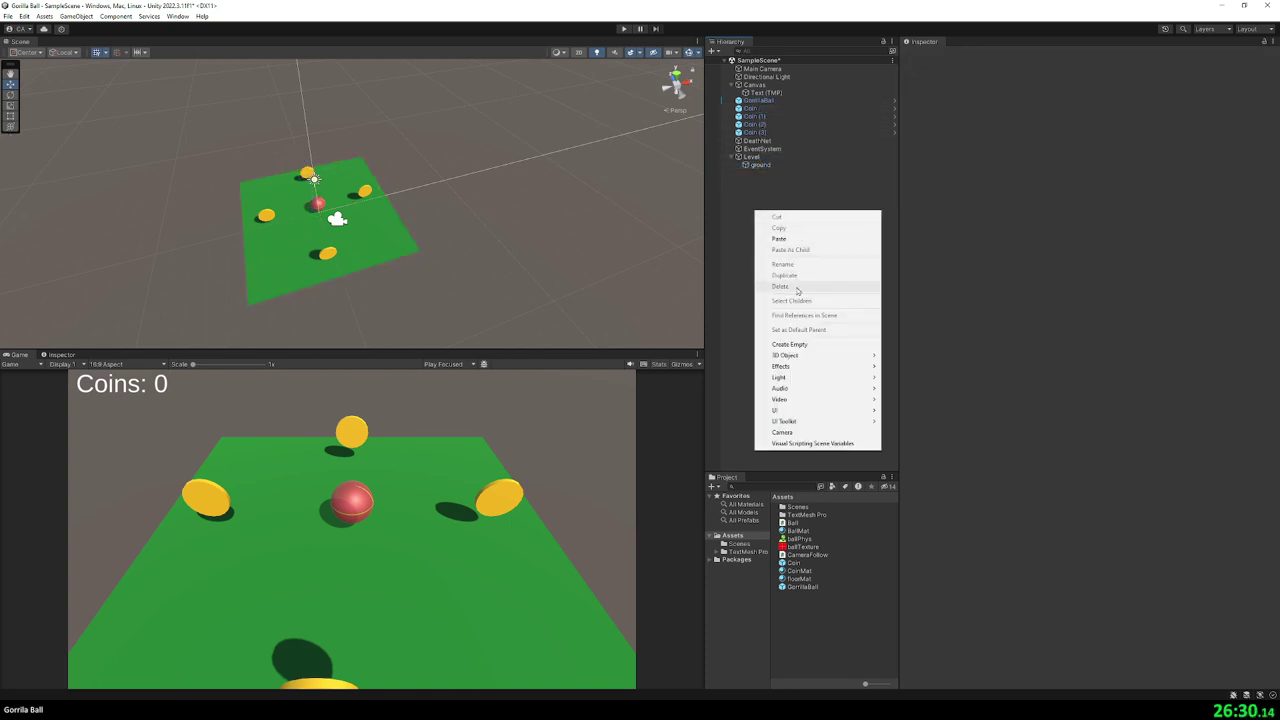
click(808, 346)
text(Pickups)
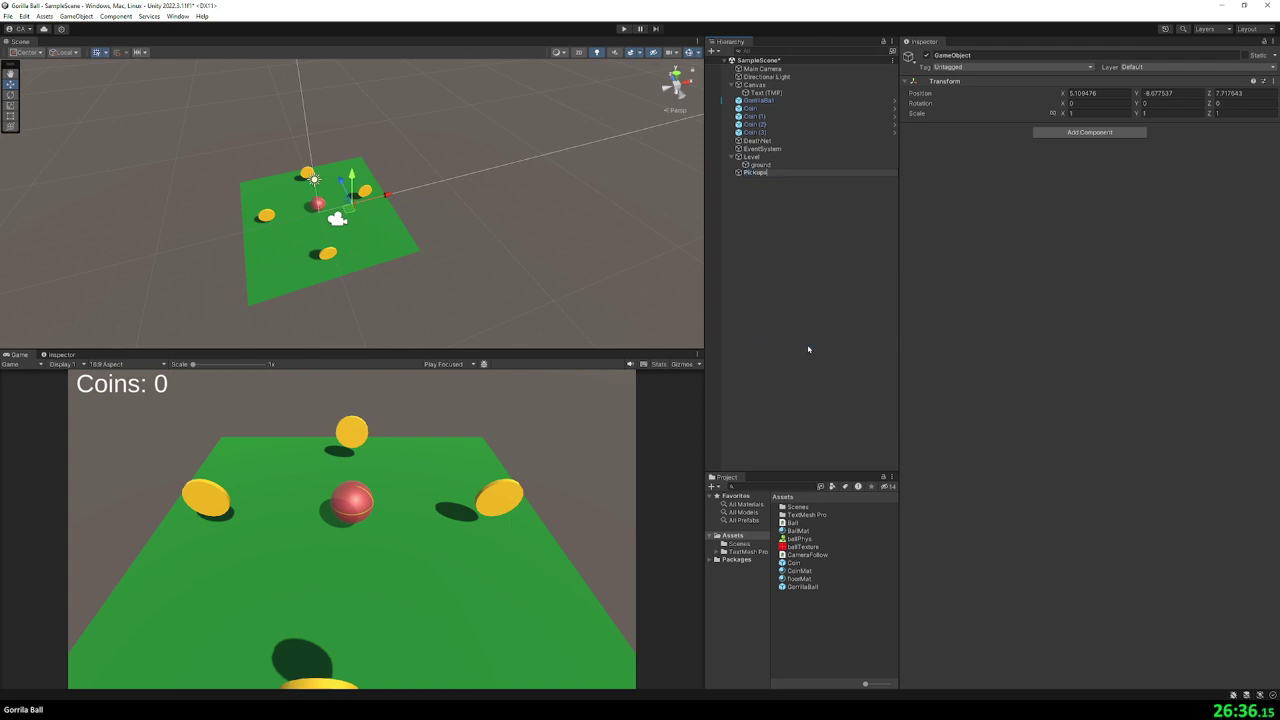
key(Return)
click(1095, 93)
text(0)
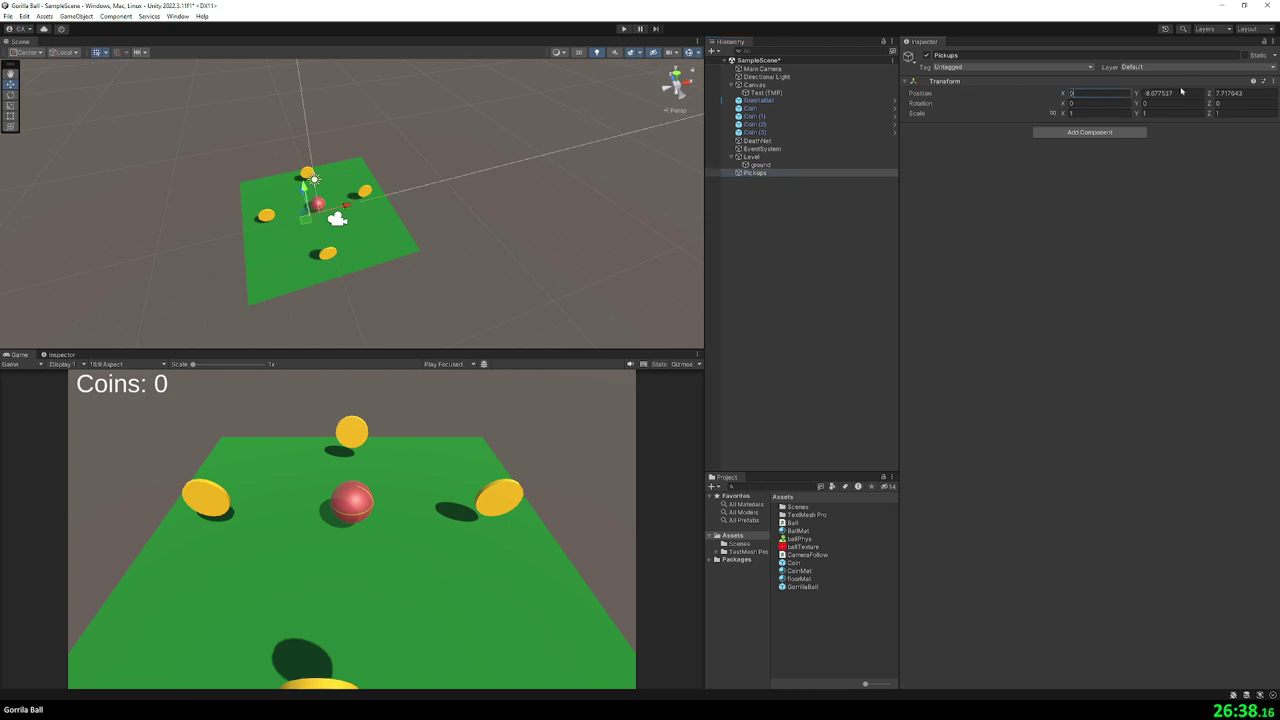
- Set the Level object's position to 0, 0, 0
click(800, 157)
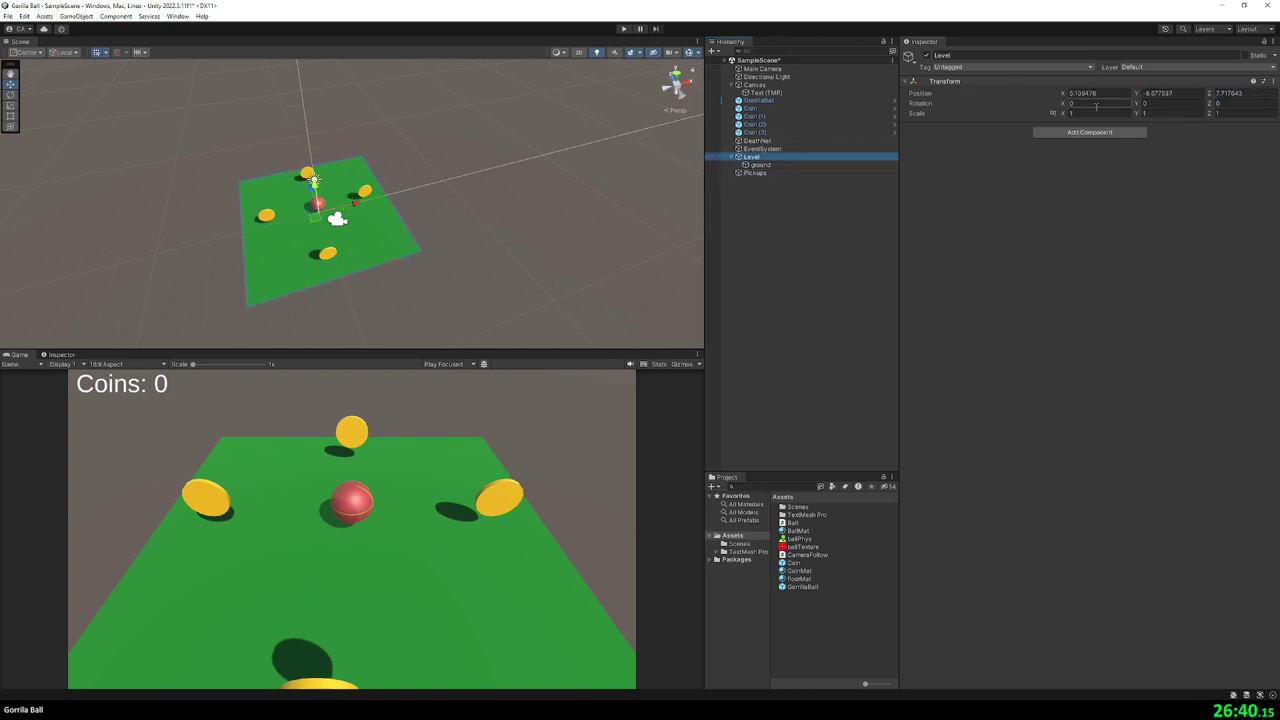
click(1095, 93)
text(0)
key(Tab)
text(0)
key(Tab)
text(0)
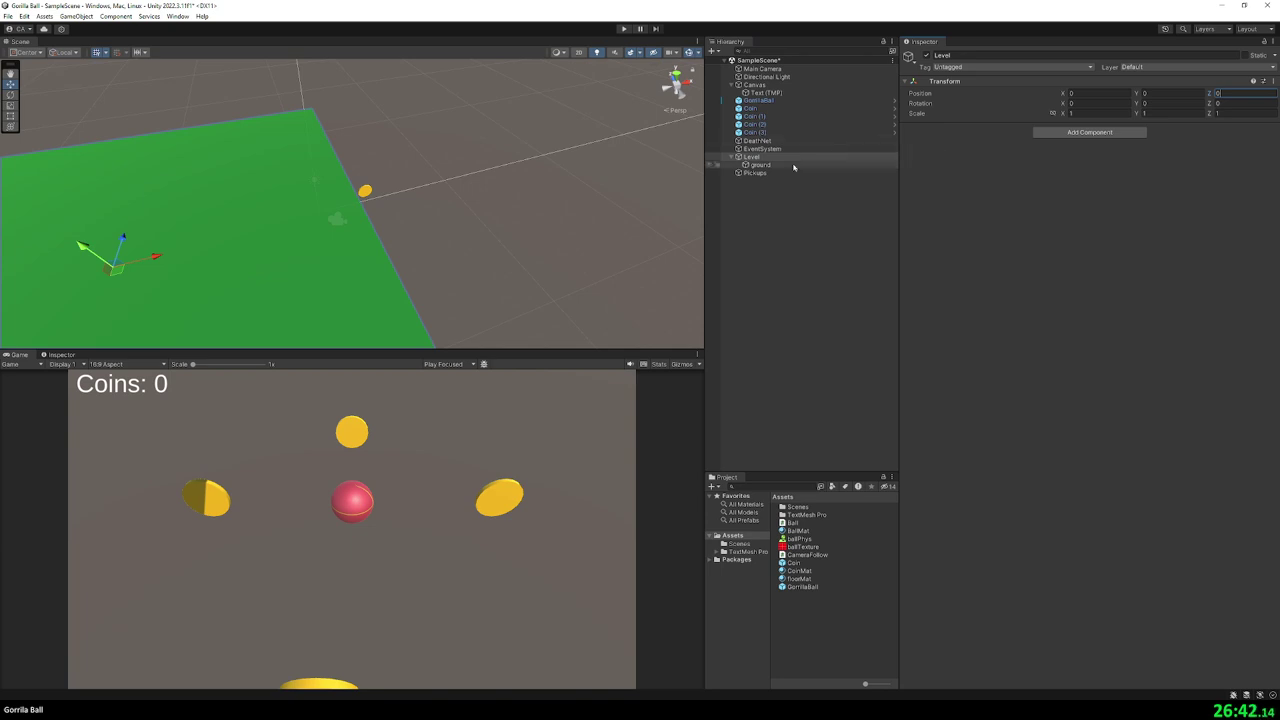
- Set the ground plane's position to 0, 0, 0
click(793, 166)
click(1095, 93)
text(0)
key(Tab)
text(0)
key(Tab)
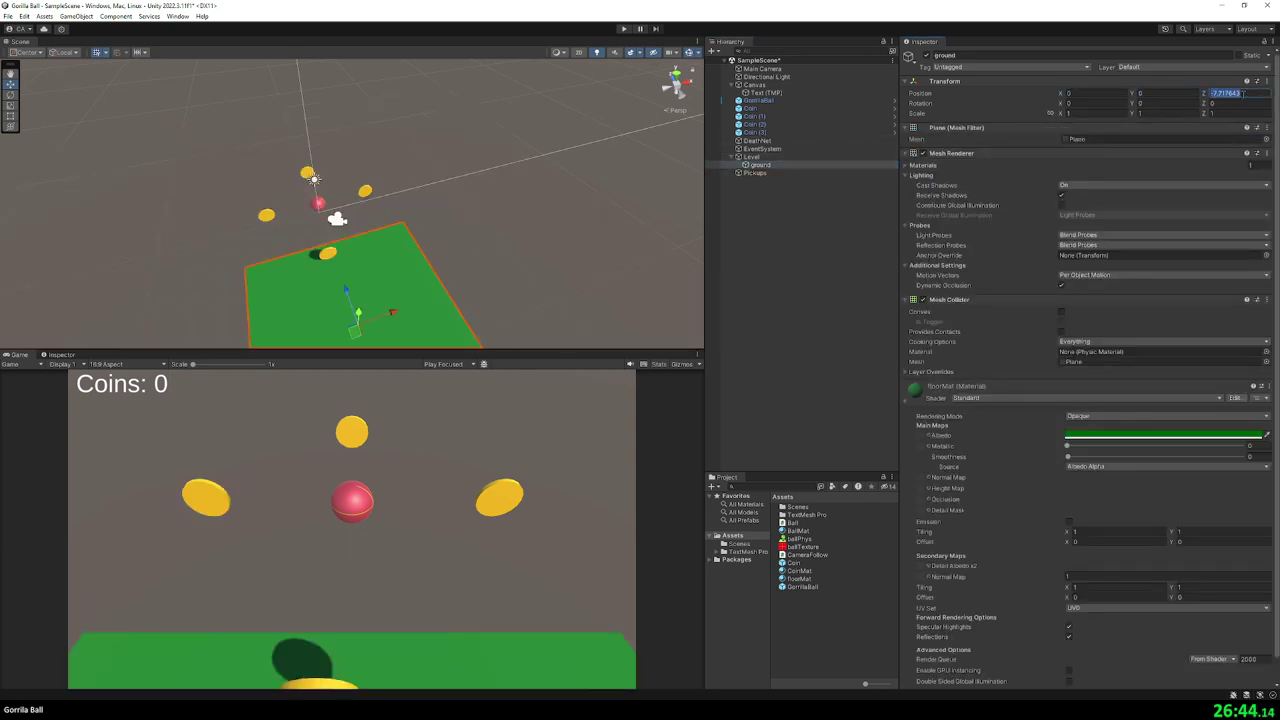
text(0)
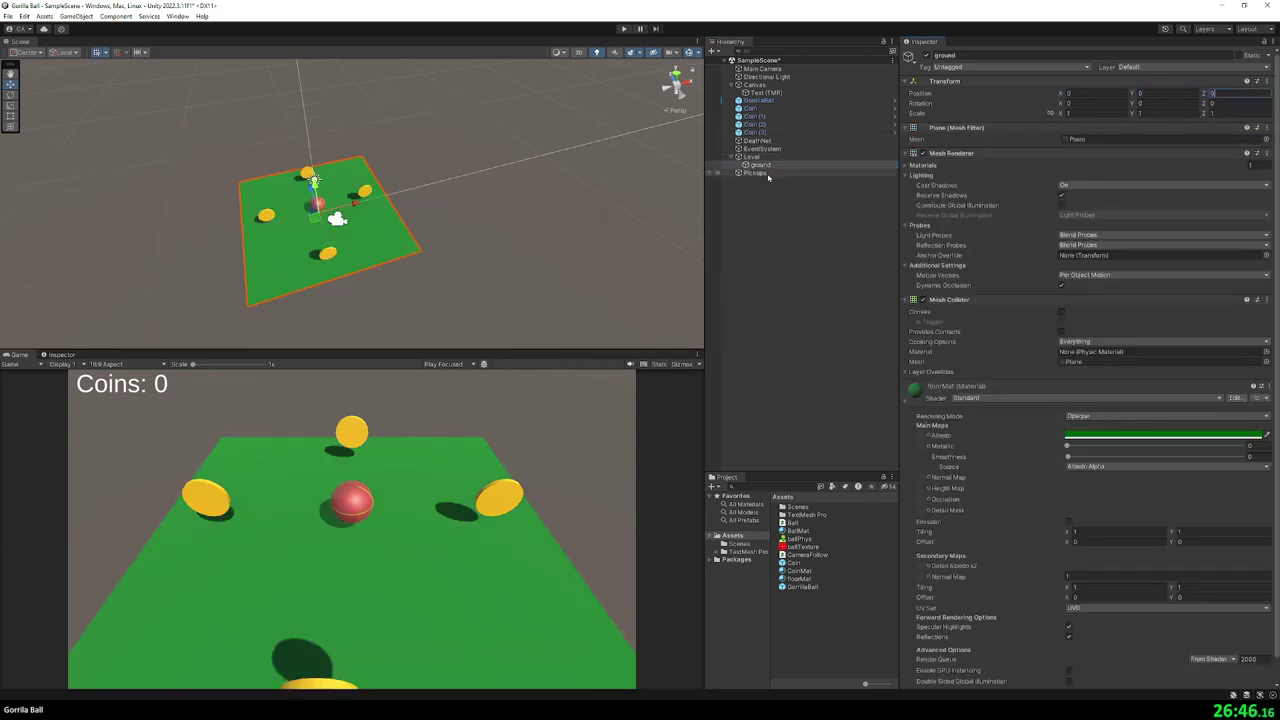
- Move Coin through Coin (3) into the Pickups group
click(755, 132)
shift+click(762, 117)
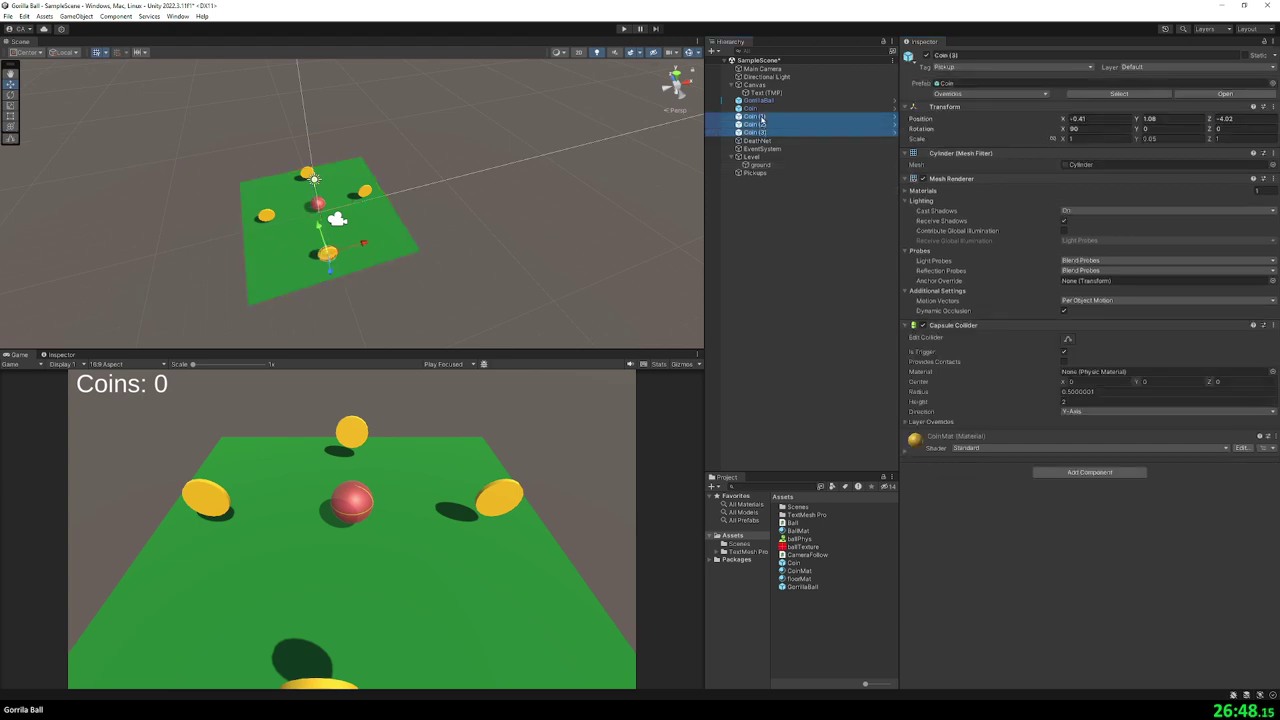
shift+click(760, 108)
drag(762, 112, 762, 176)
click(790, 220)
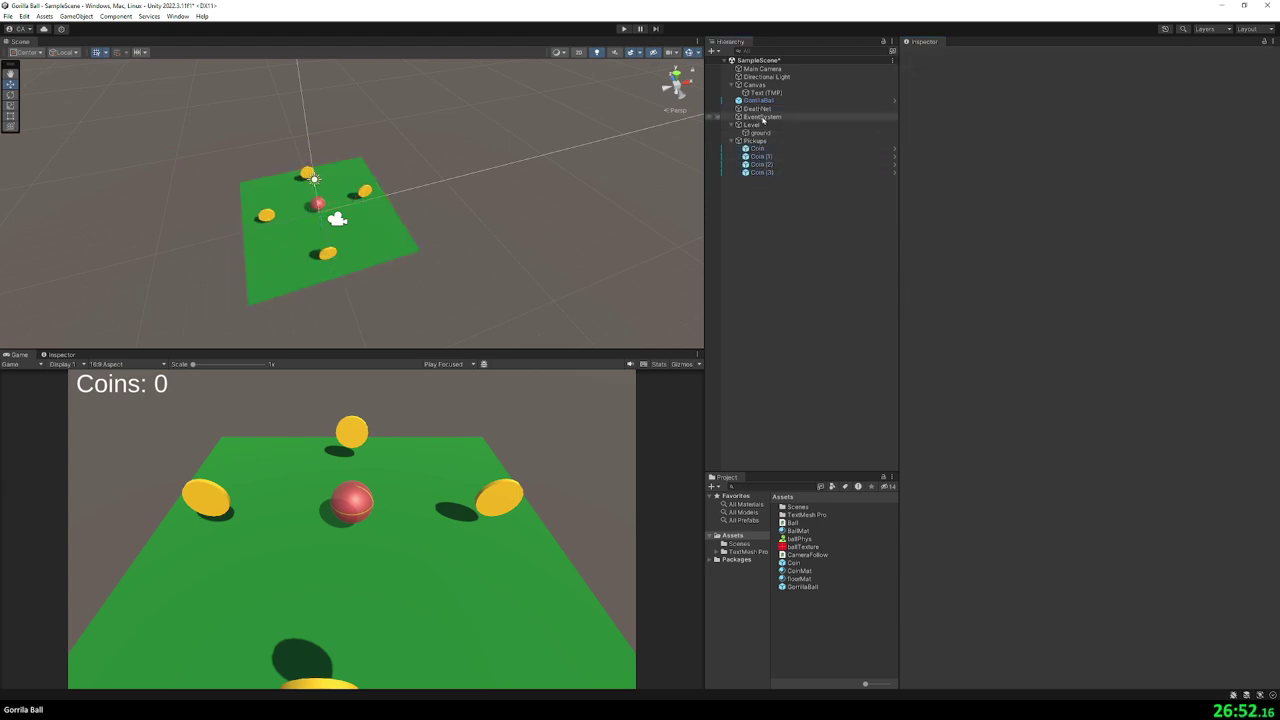
- Put DeathNet under Level with ground and tidy the Hierarchy order
mouse_move(764, 117)
mouse_down()
mouse_move(770, 80)
mouse_move(756, 125)
mouse_up()
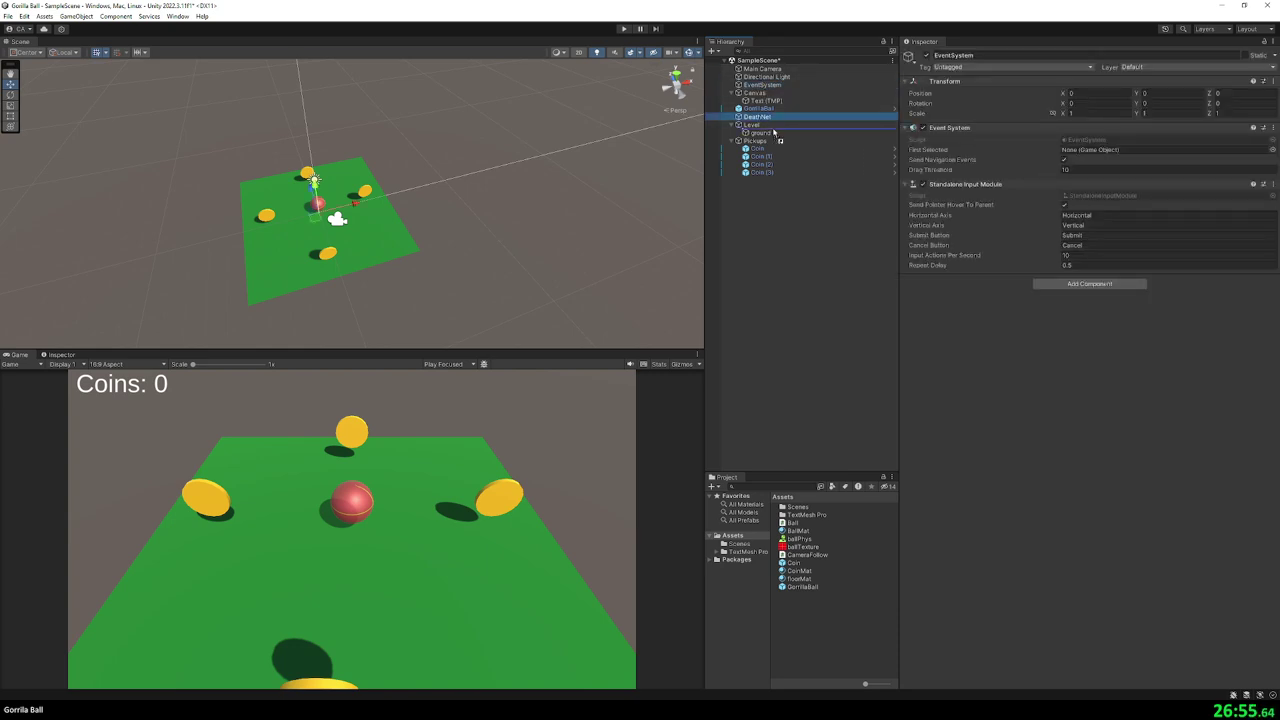
click(789, 266)
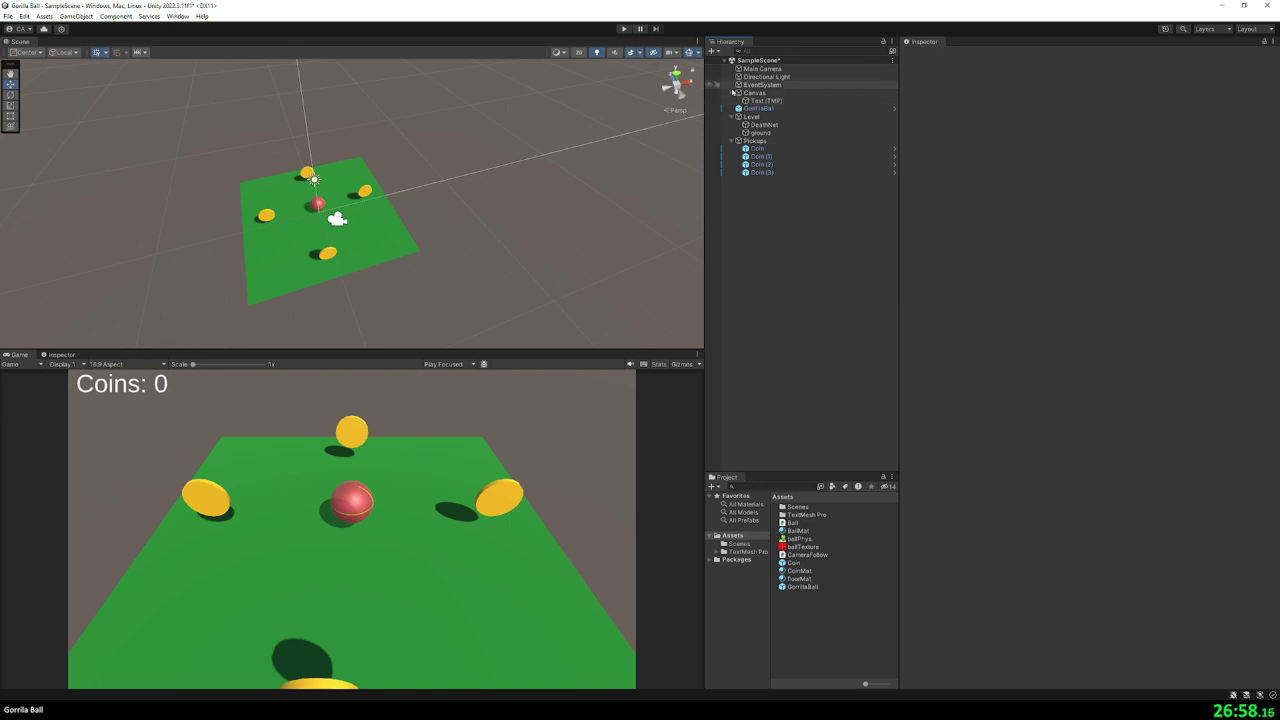
click(733, 93)
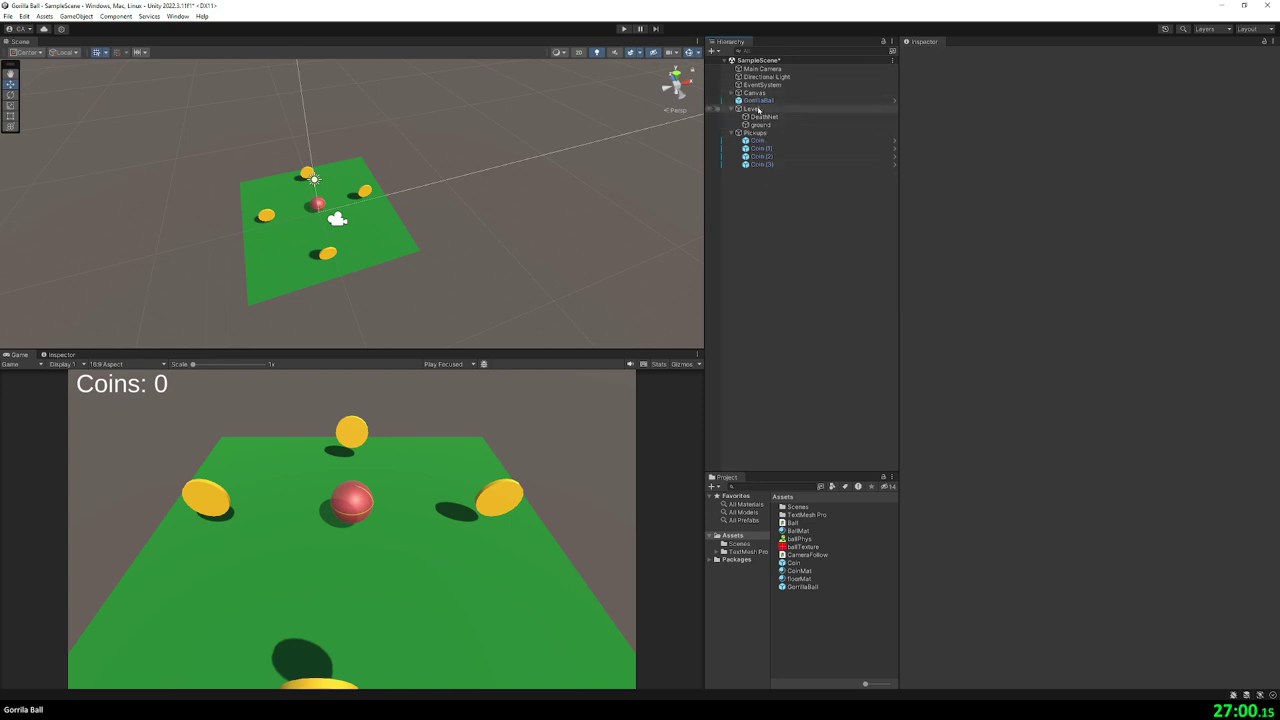
click(731, 109)
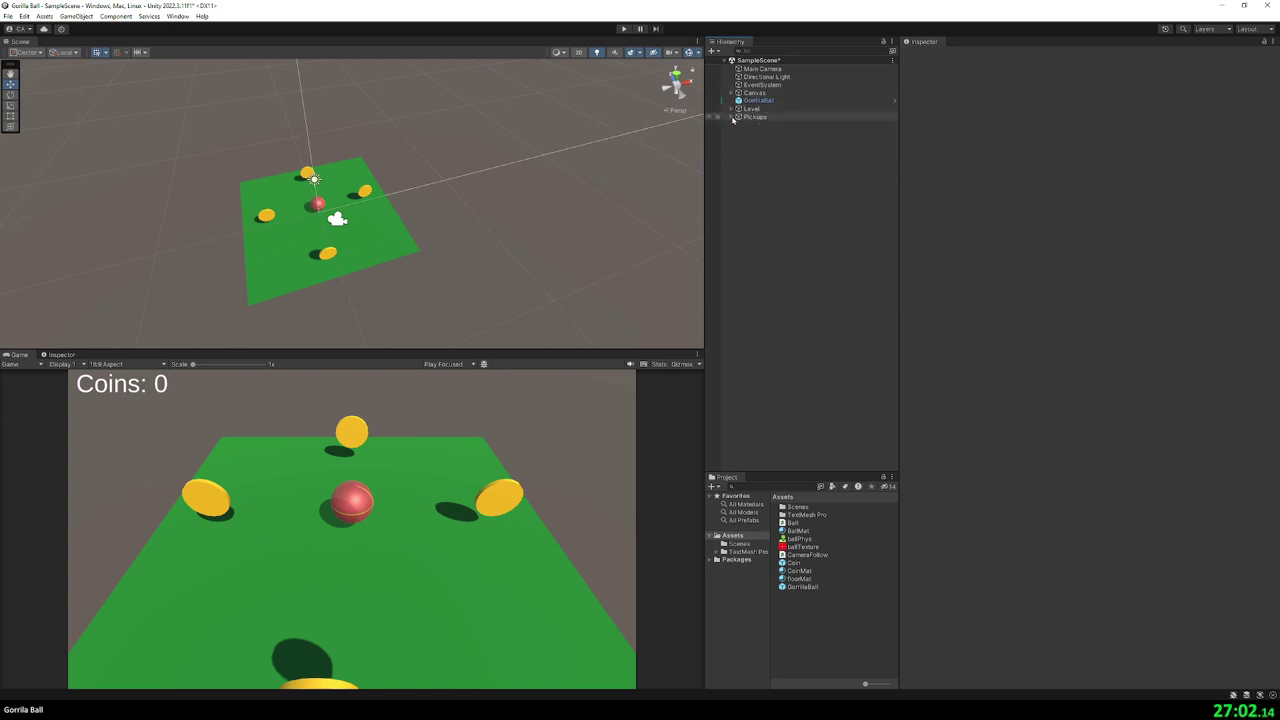
click(731, 109)
click(752, 108)
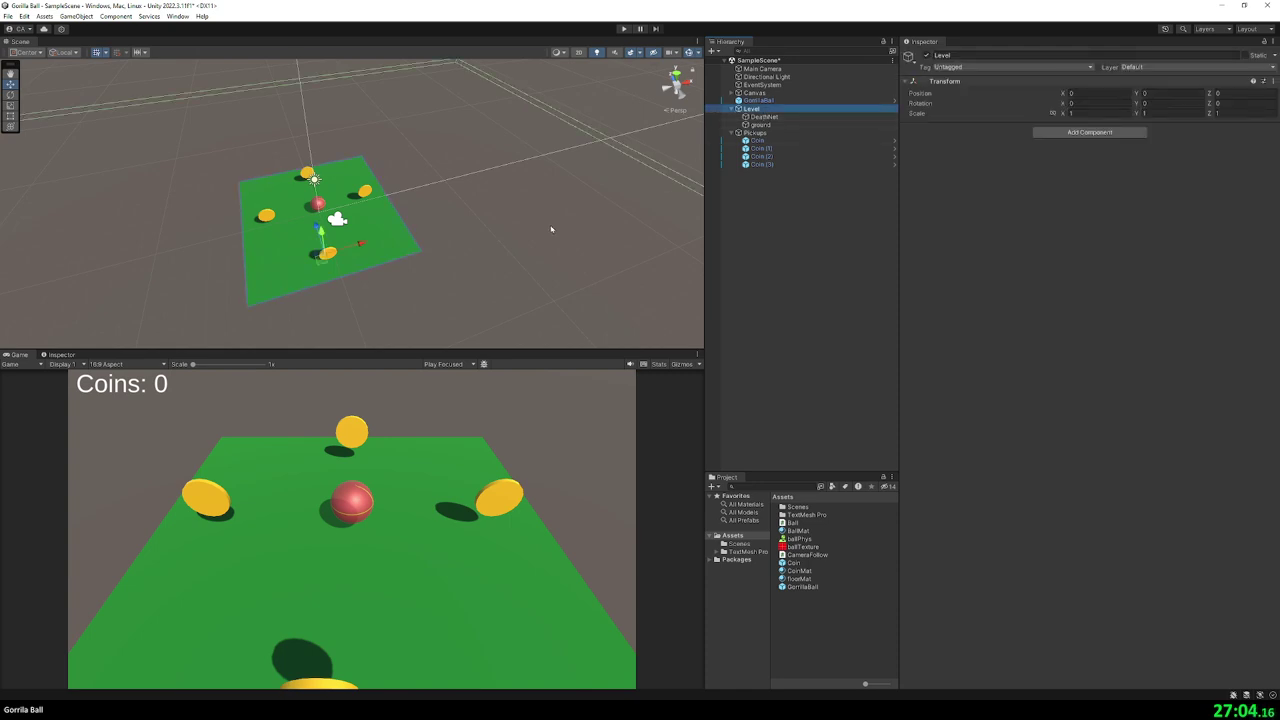
click(760, 124)
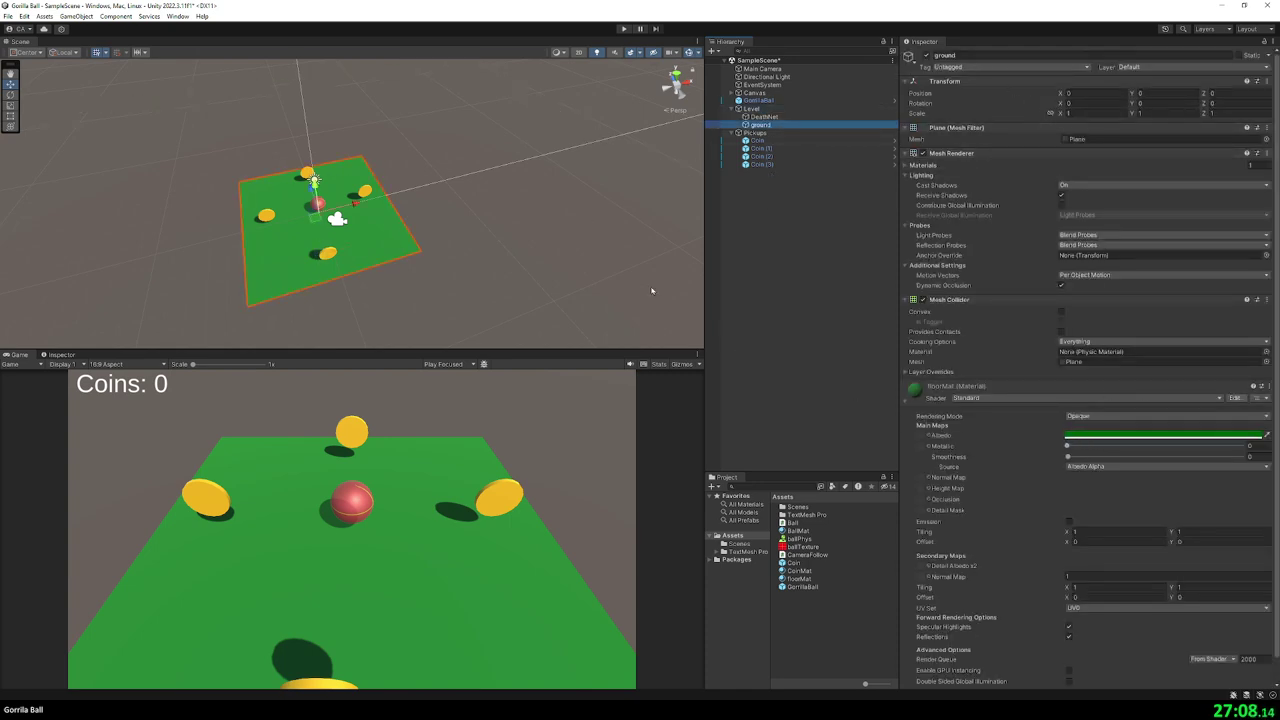
- Duplicate the ground plane and place the copy at X position 10
alt+drag(651, 290, 561, 149)
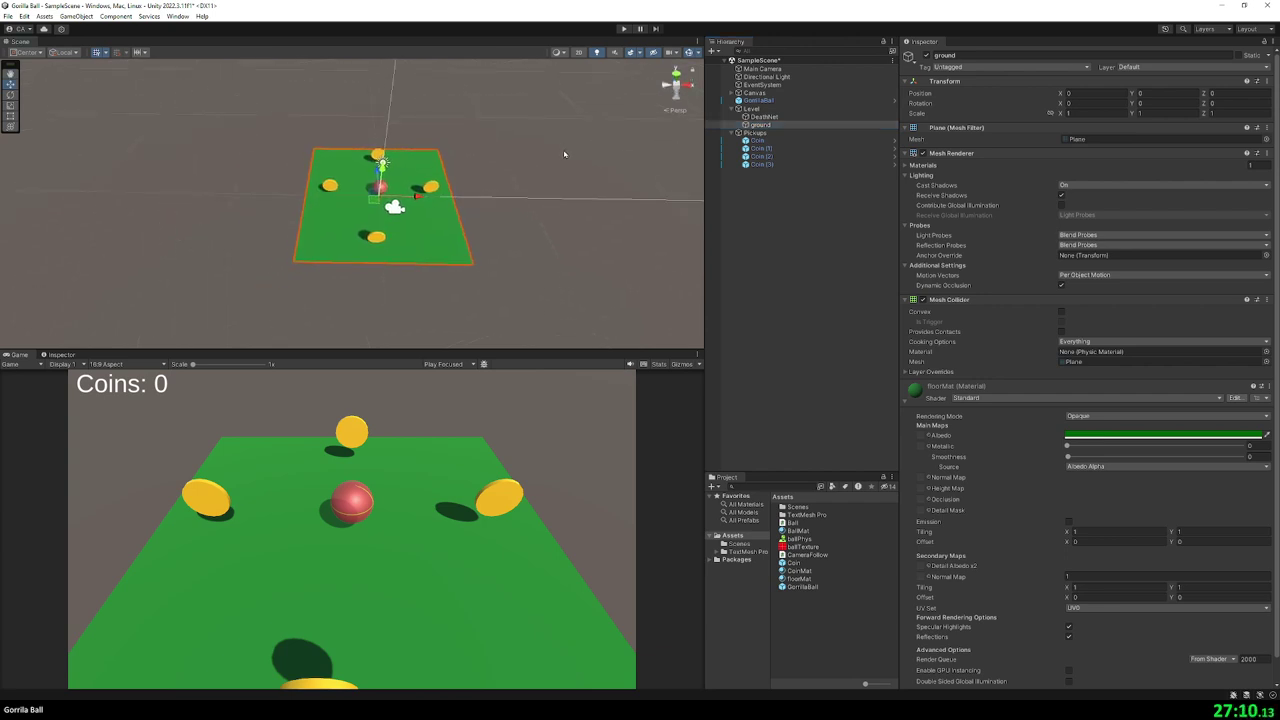
key(ctrl+d)
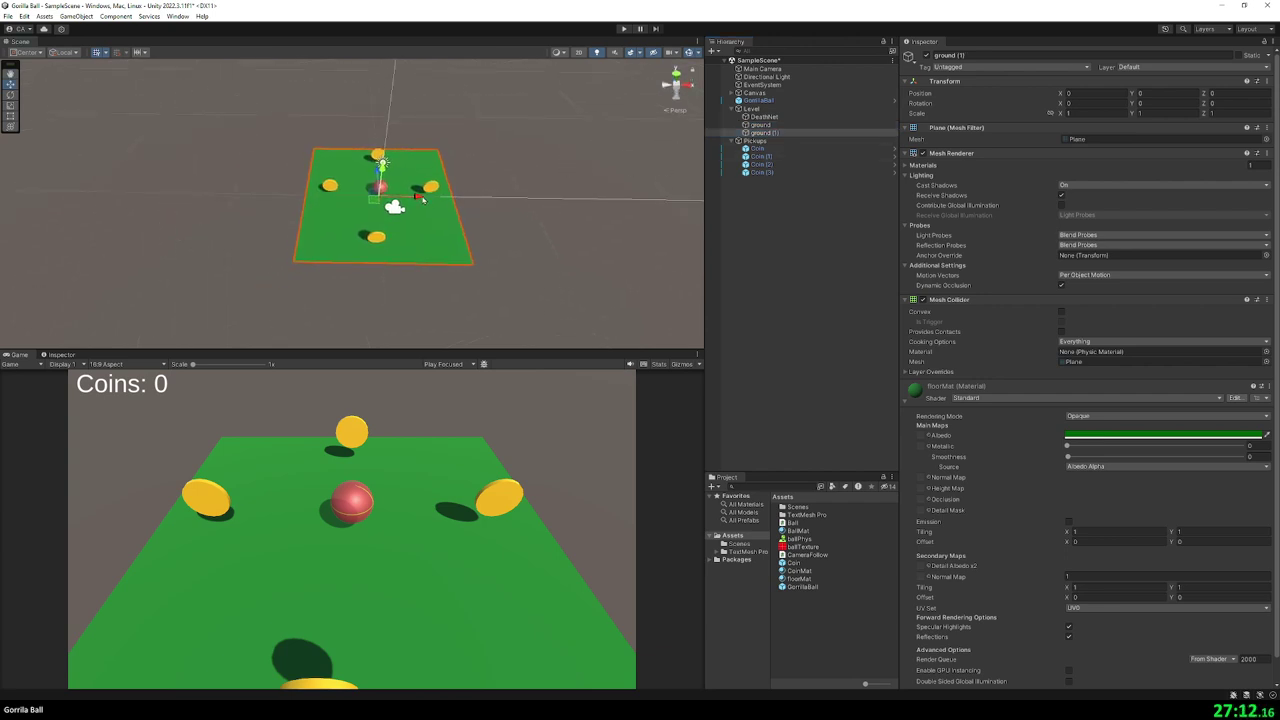
drag(420, 197, 567, 198)
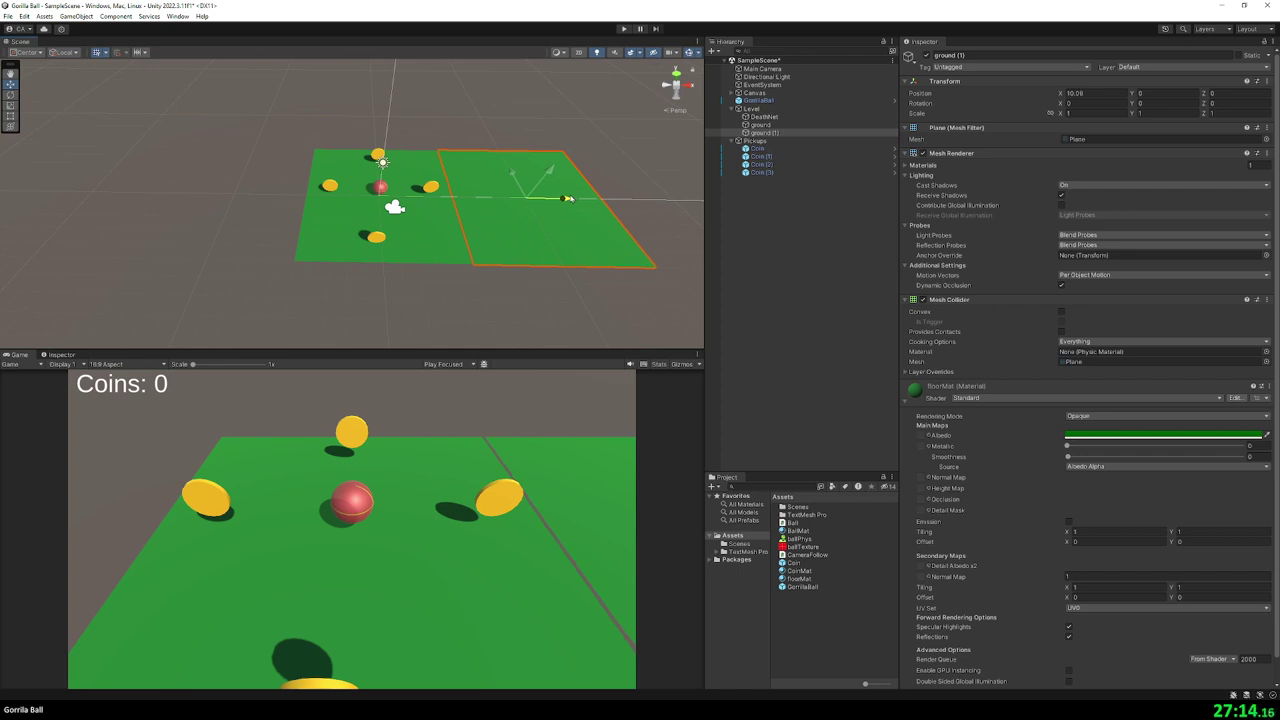
click(1105, 94)
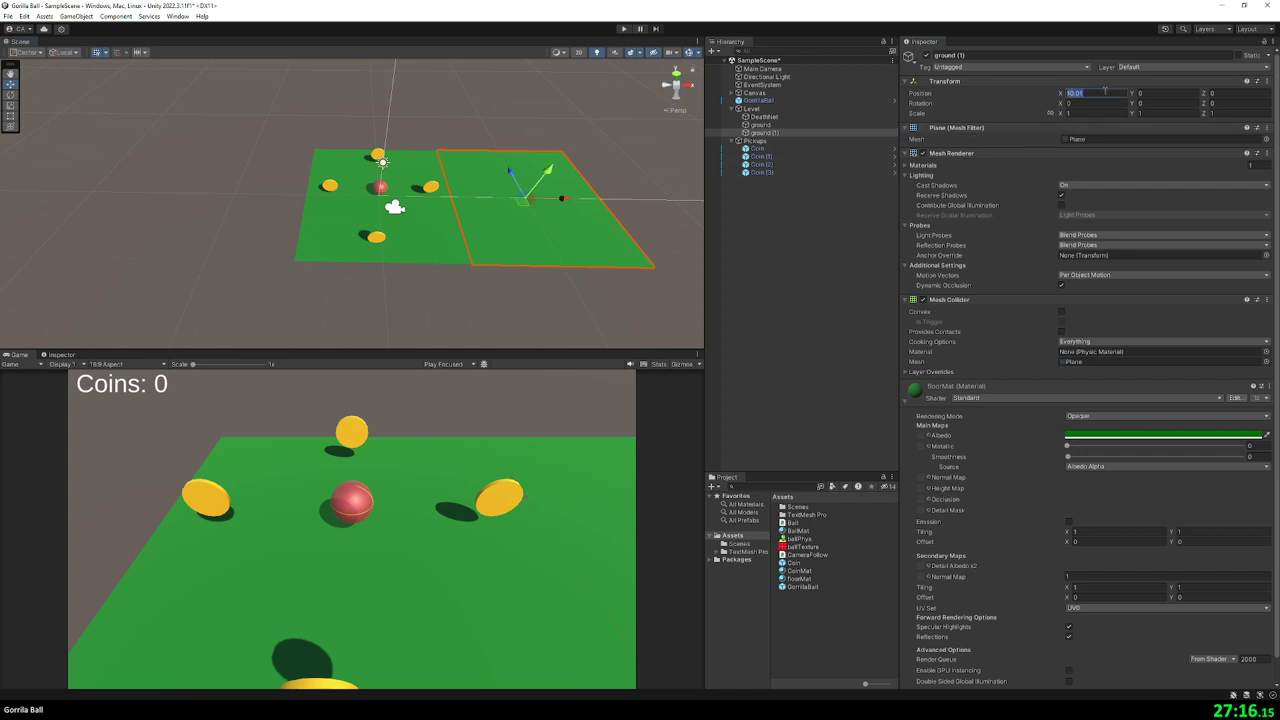
text(10)
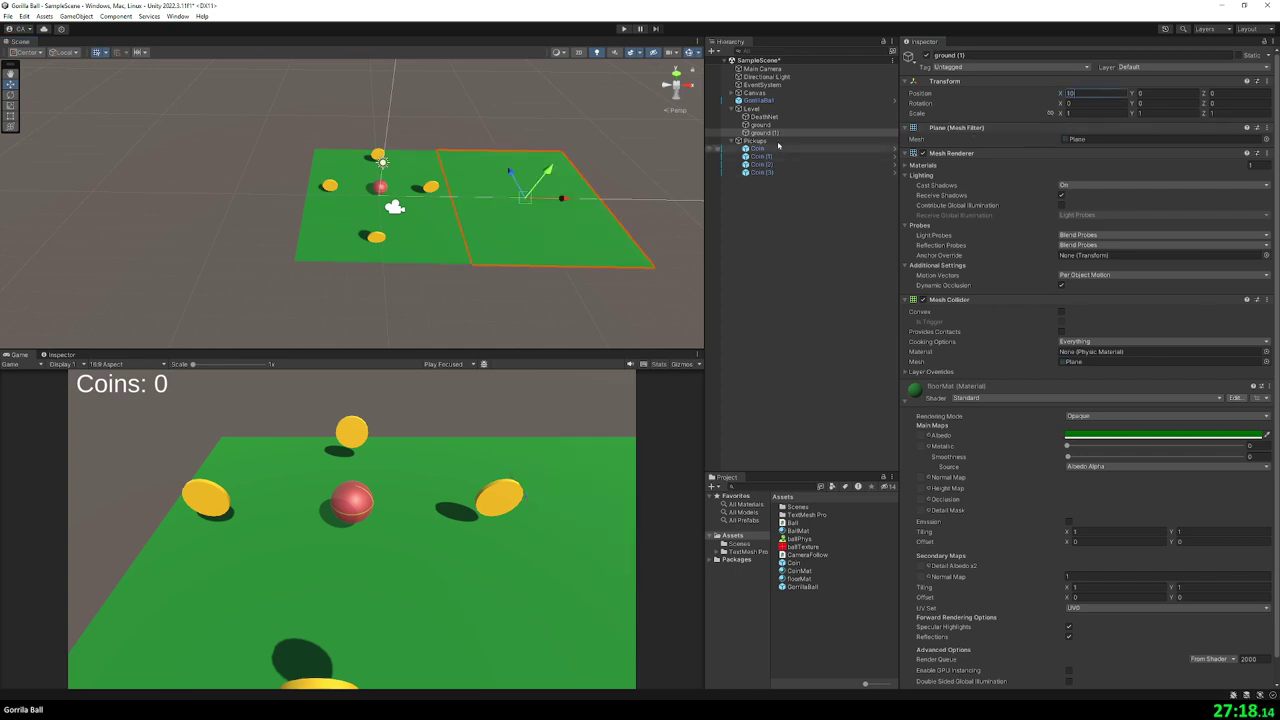
click(766, 131)
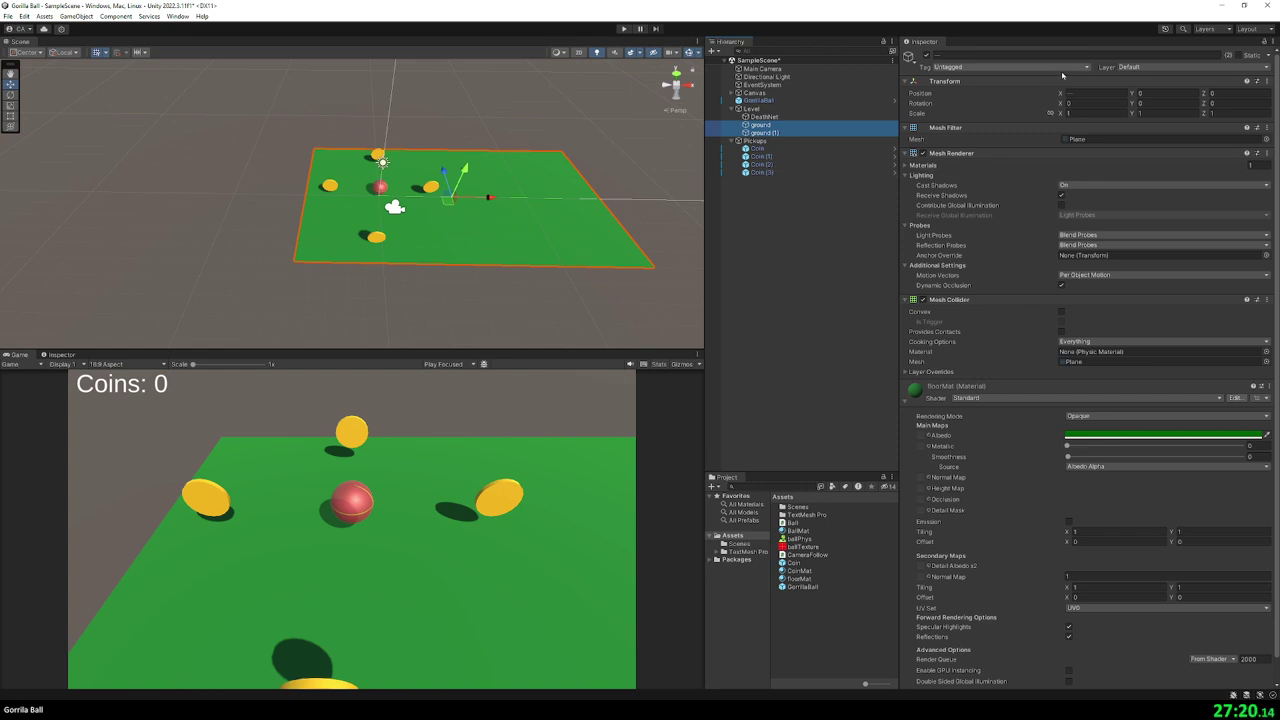
- Duplicate both ground planes and set the copies' X position to 20
key(ctrl+d)
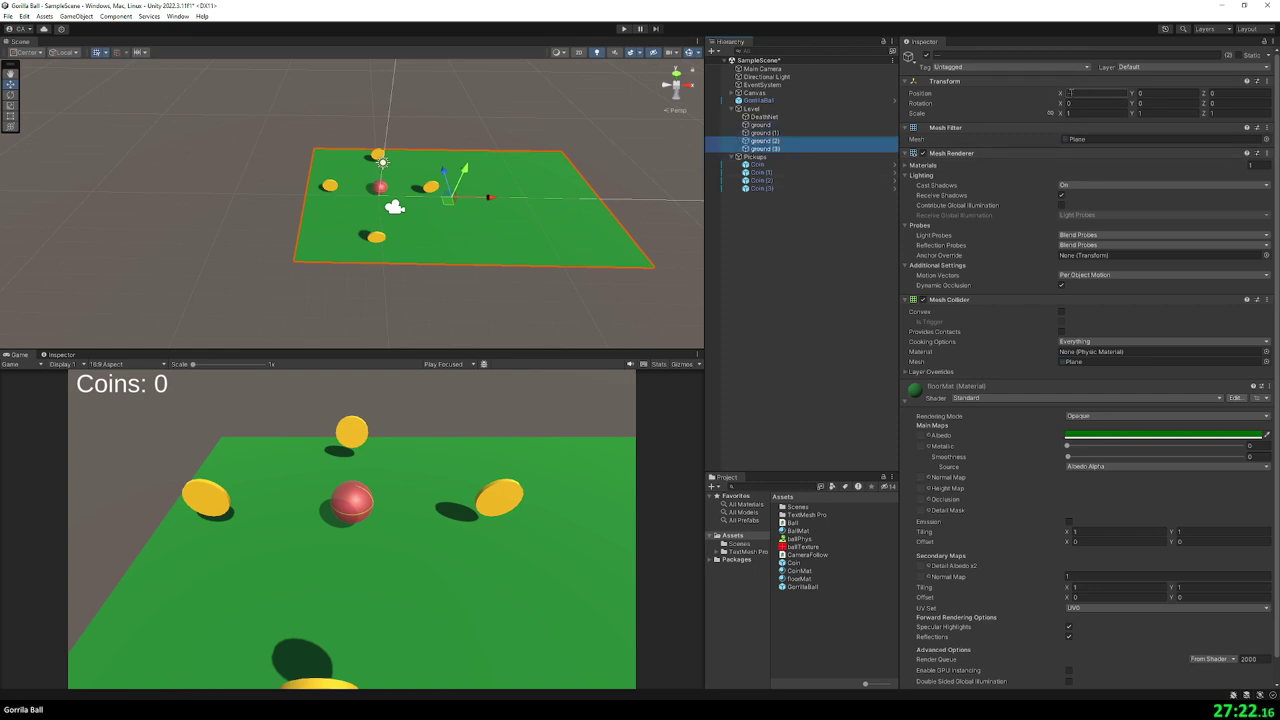
click(1073, 93)
text(10)
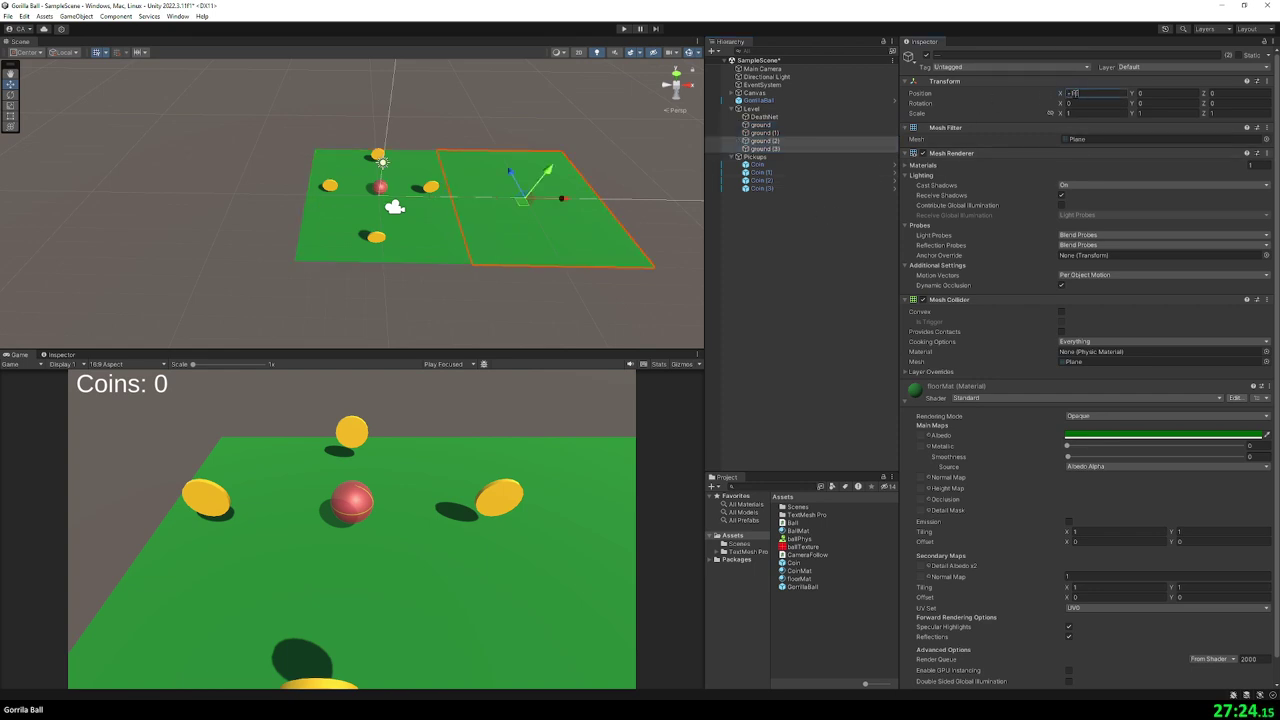
key(BackSpace)
key(BackSpace)
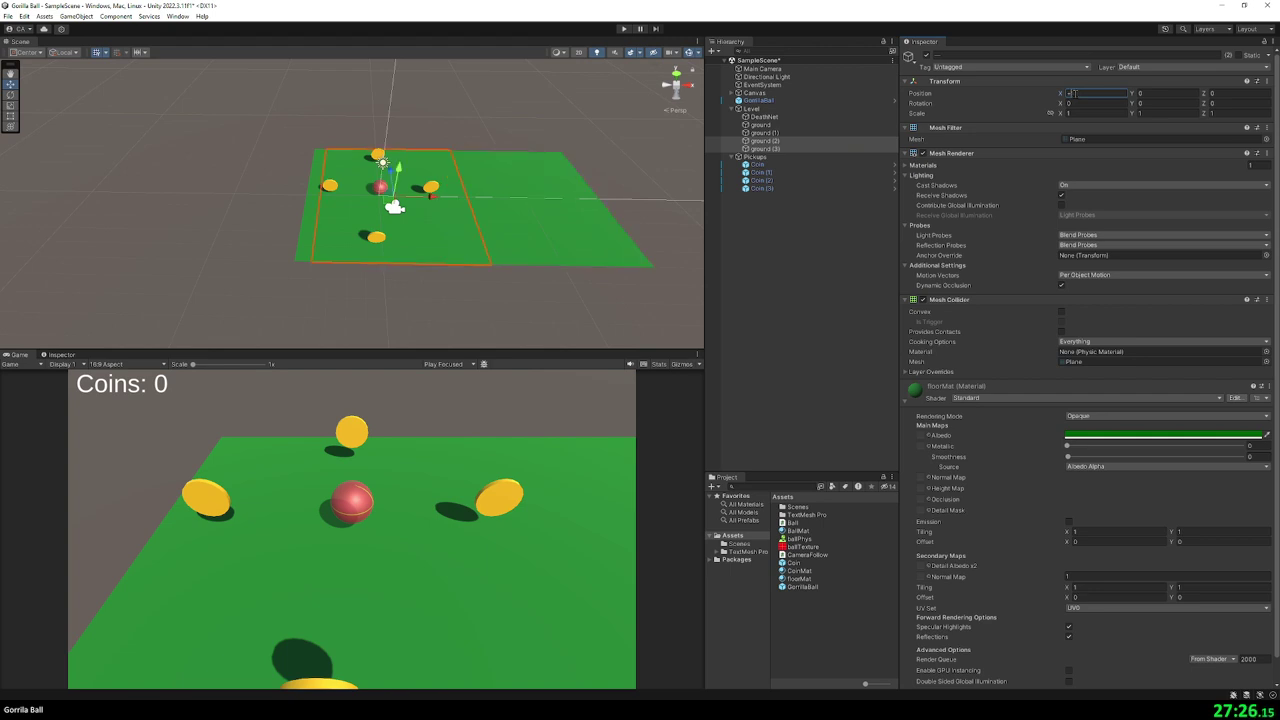
text(20)
- Set ground (3)'s X position to 30 to extend the track
alt+drag(540, 240, 606, 240)
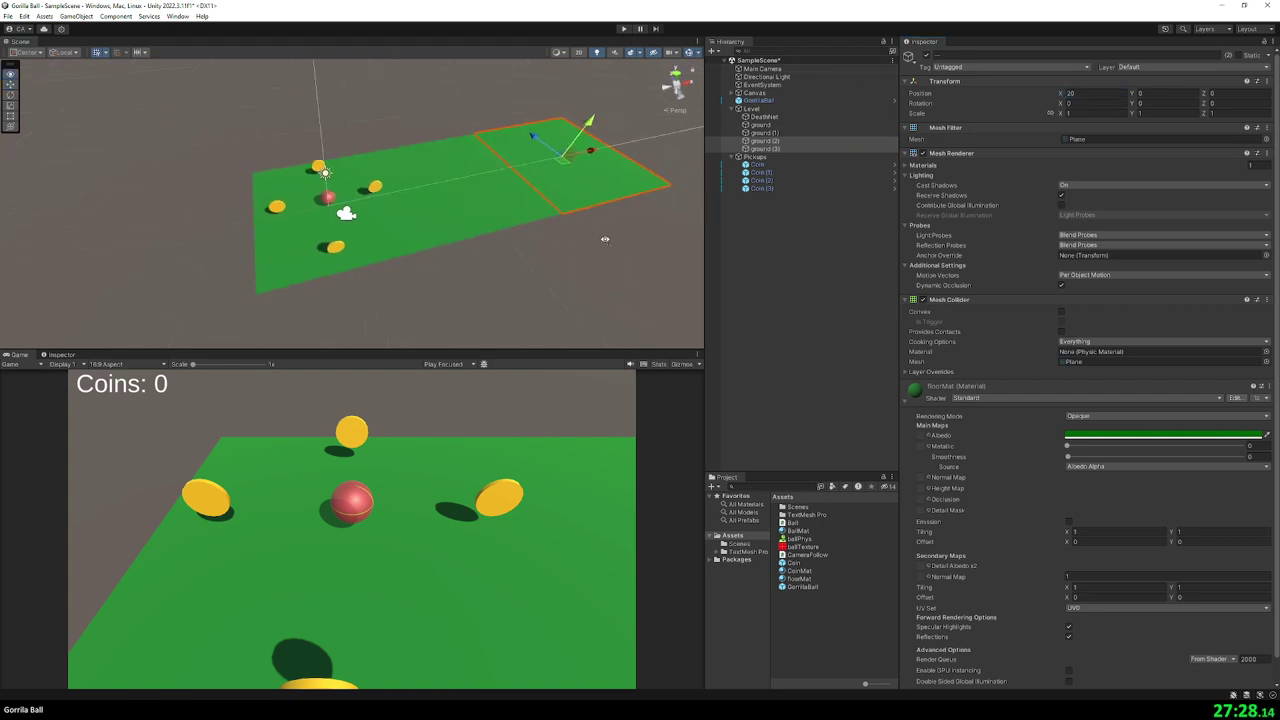
click(805, 224)
click(780, 148)
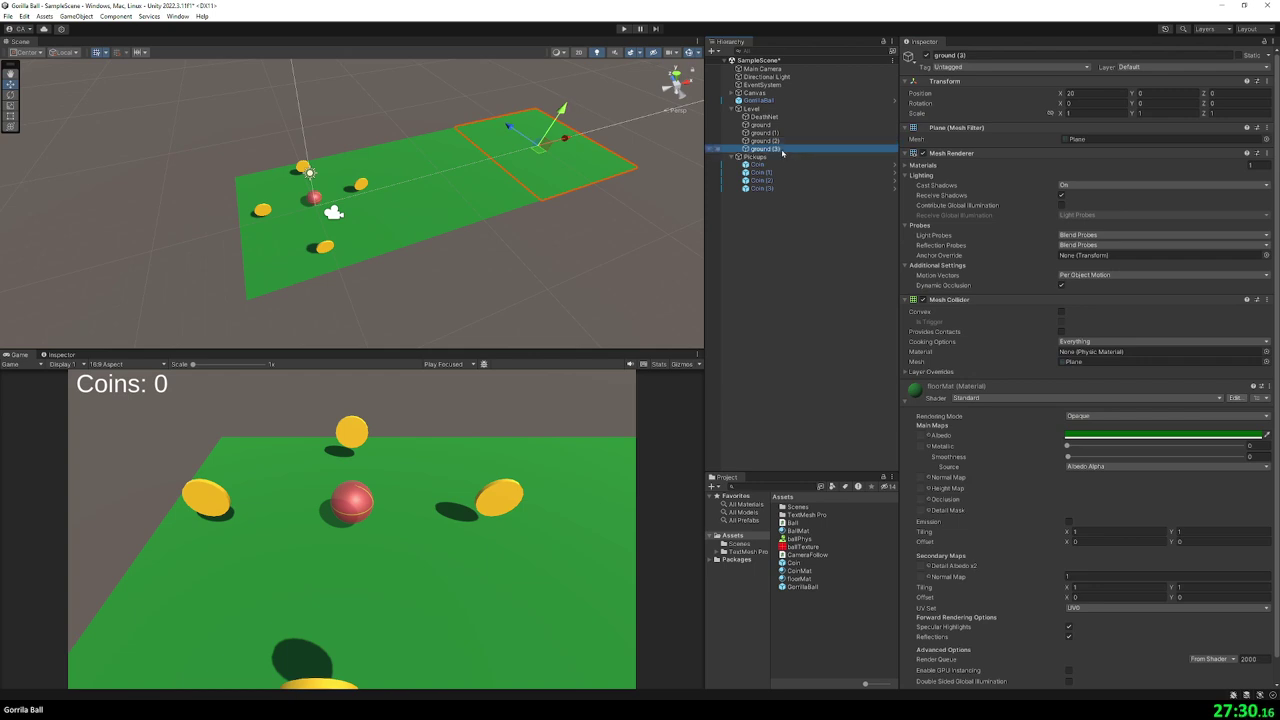
click(1079, 92)
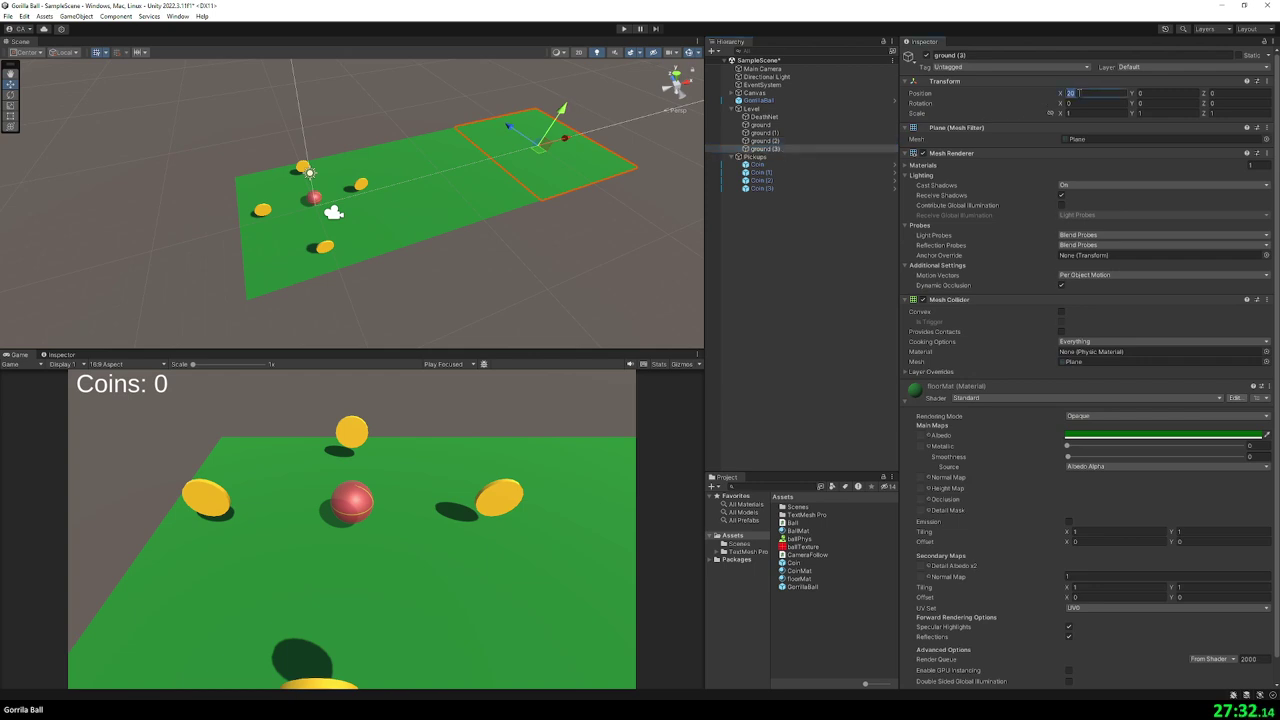
text(30)
click(576, 258)
alt+drag(571, 229, 546, 220)
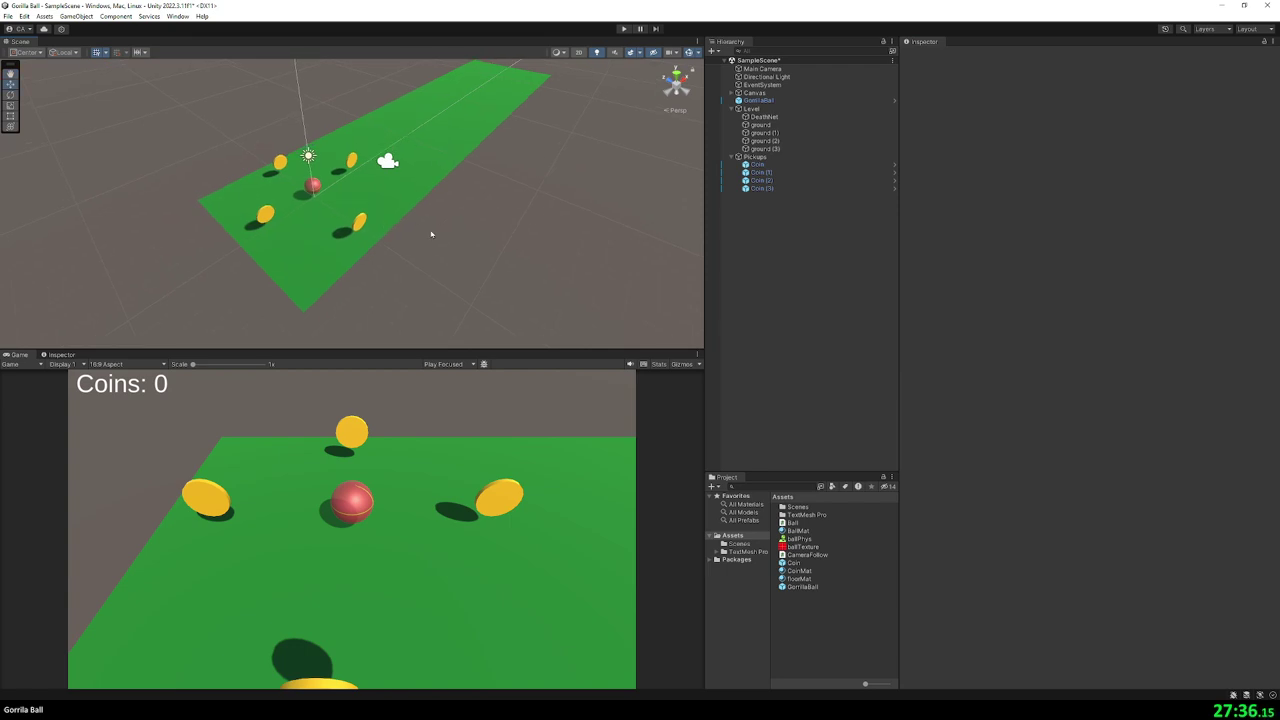
alt+drag(490, 221, 601, 193)
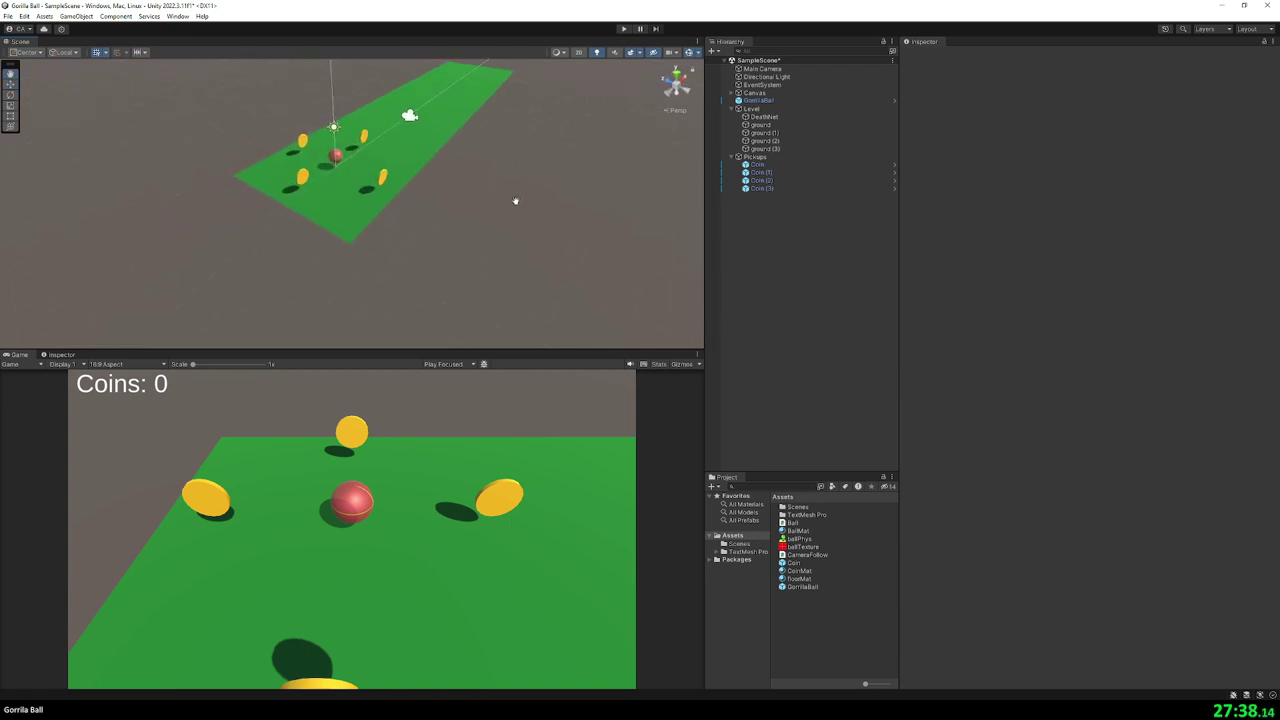
- Duplicate the first ground plane and narrow the copy to X scale 0.25
click(395, 200)
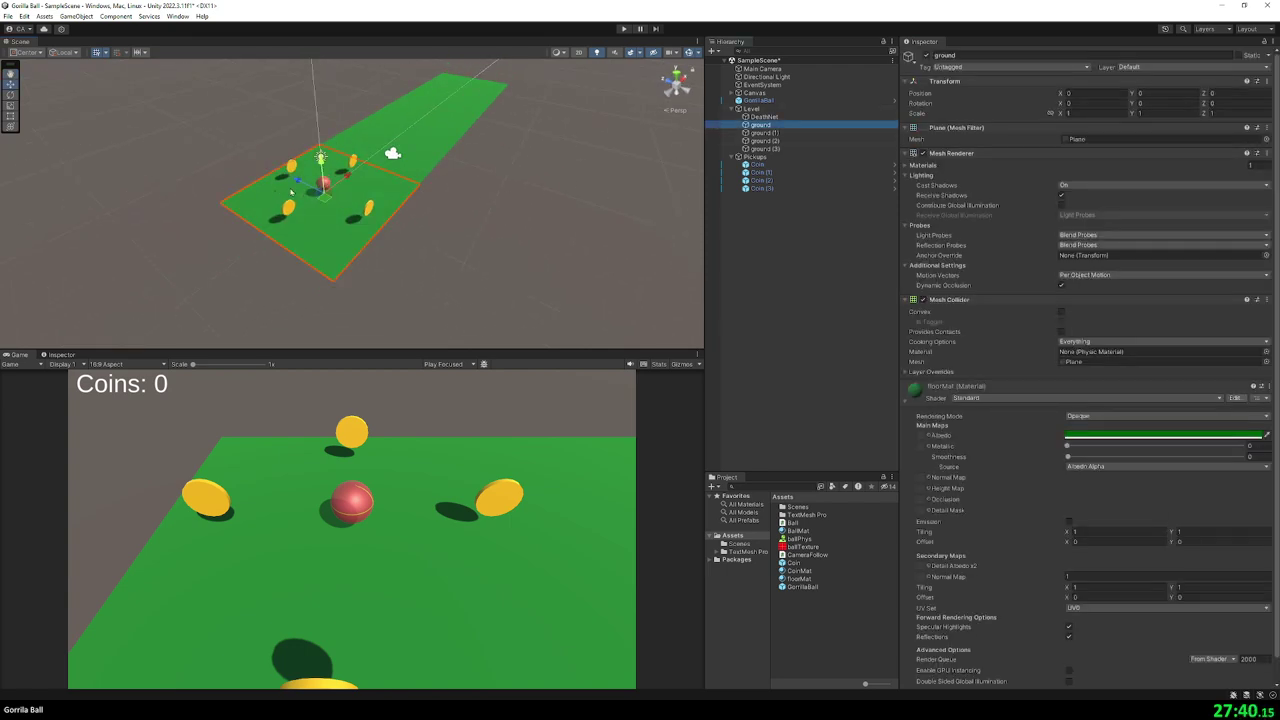
key(ctrl+d)
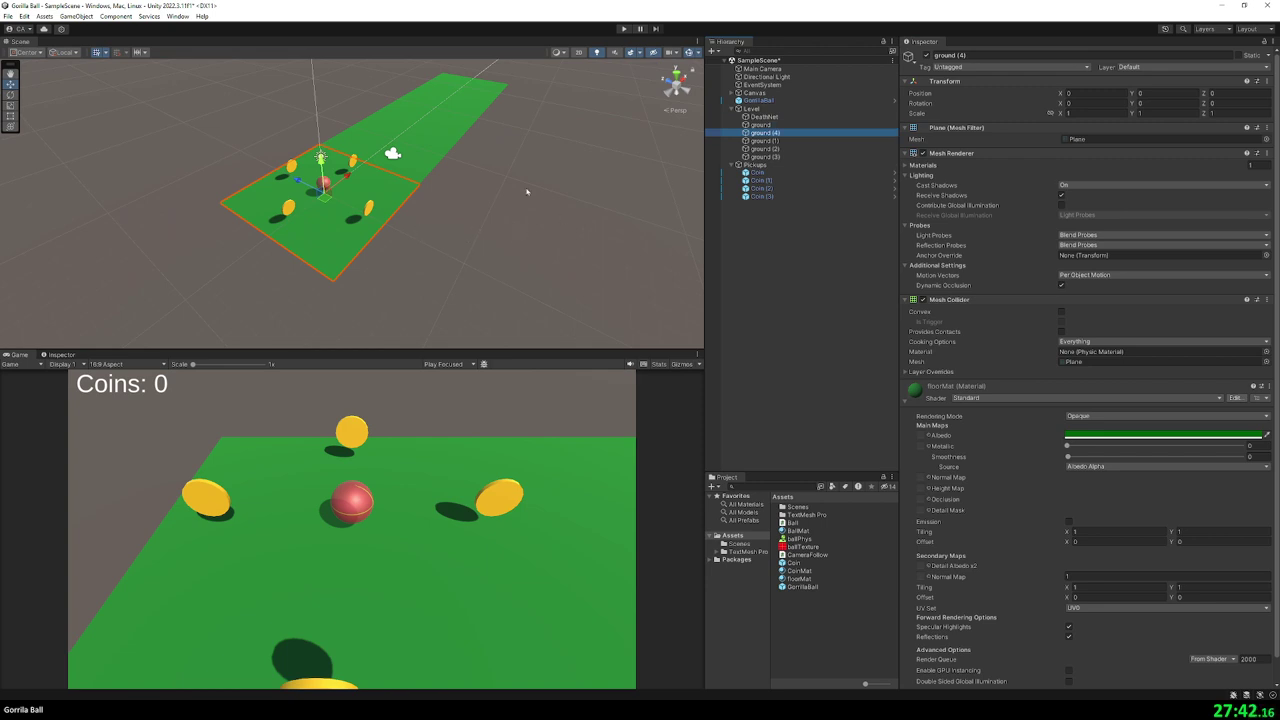
drag(303, 186, 420, 232)
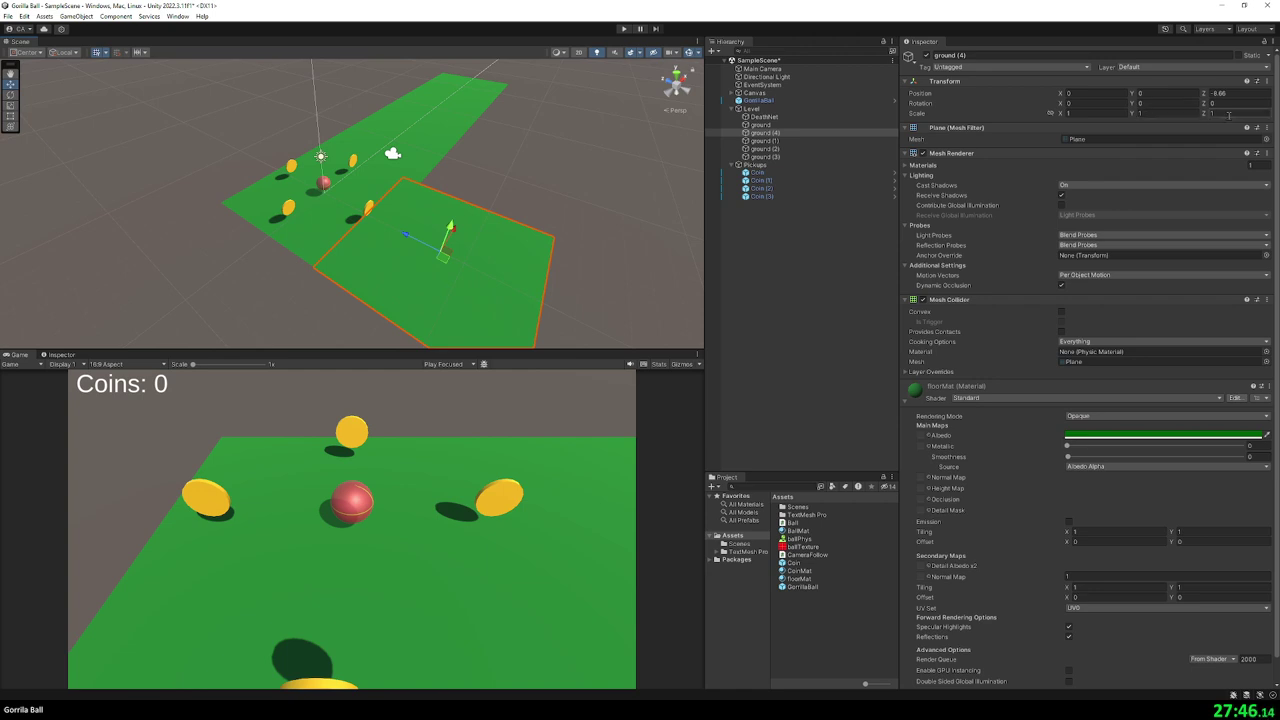
text(0.1)
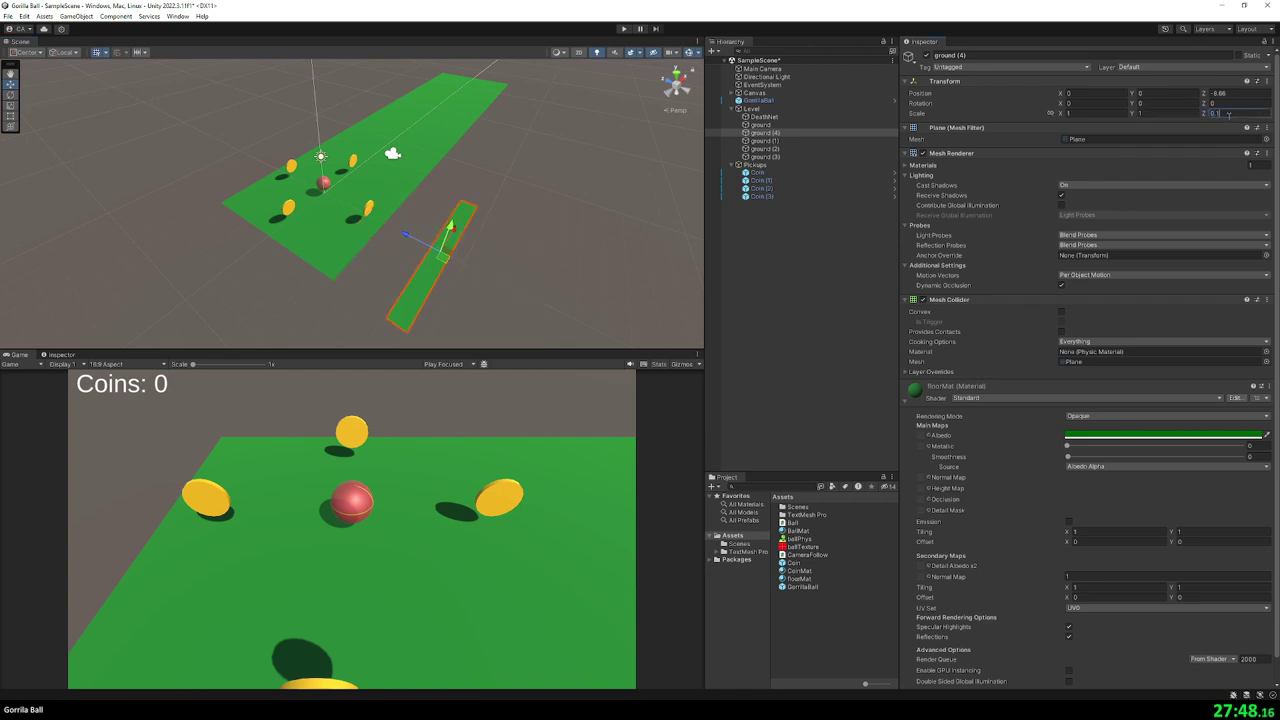
key(Escape)
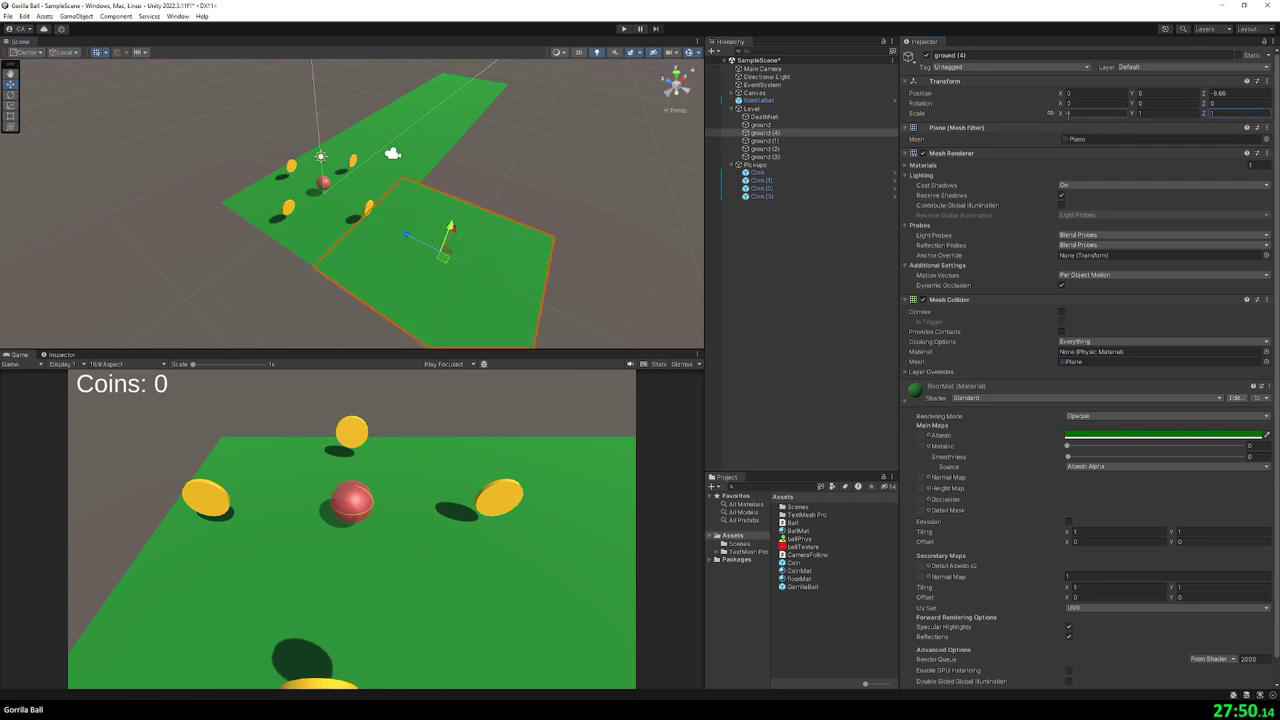
drag(1063, 115, 1047, 117)
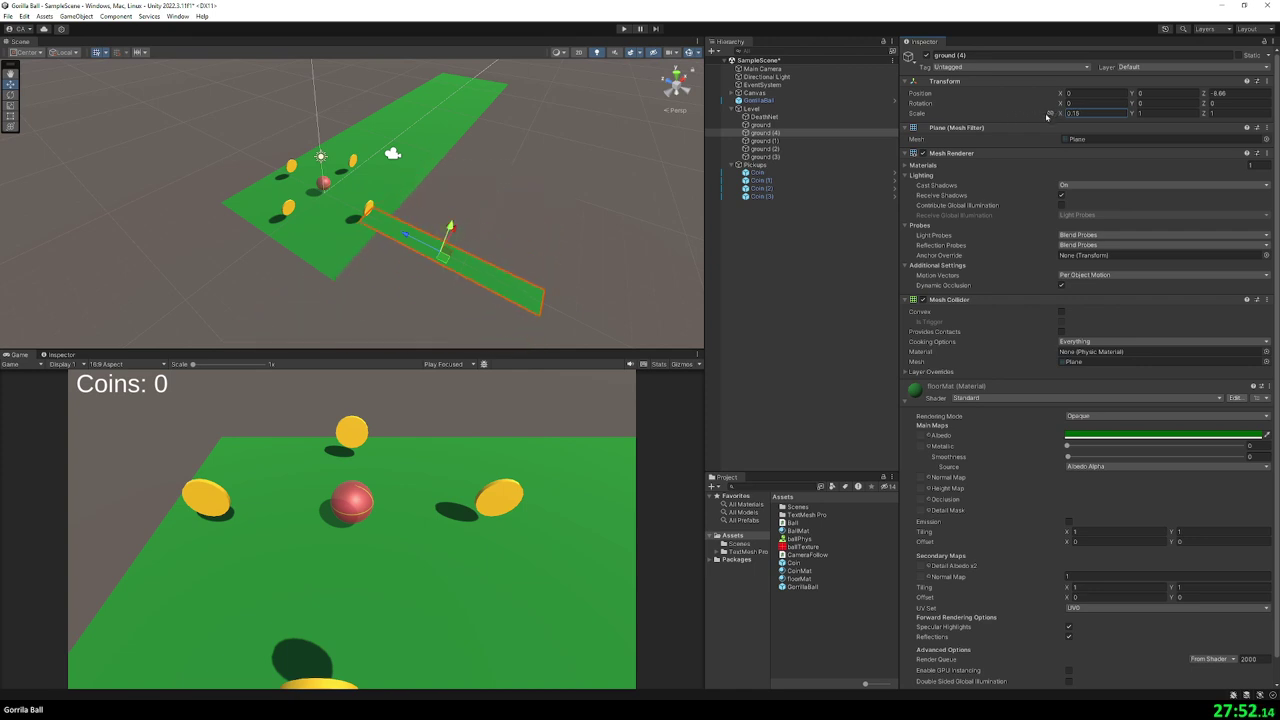
text(0.5)
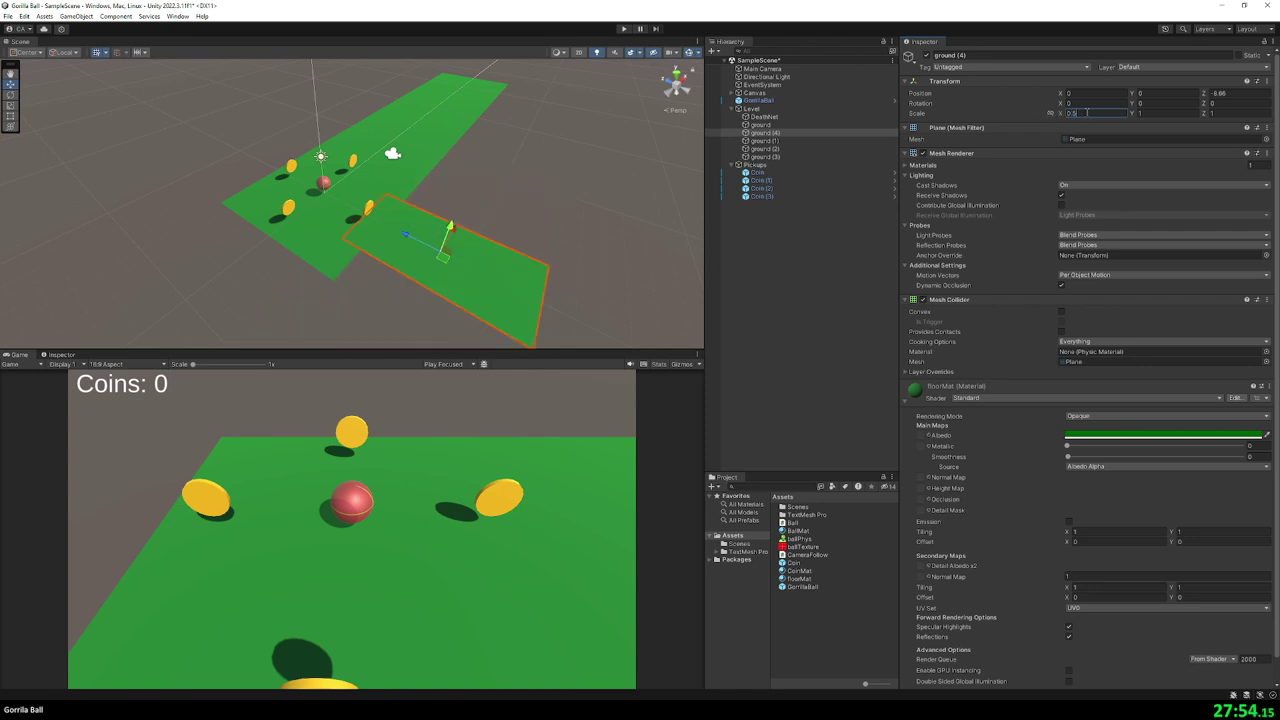
key(BackSpace)
text(25)
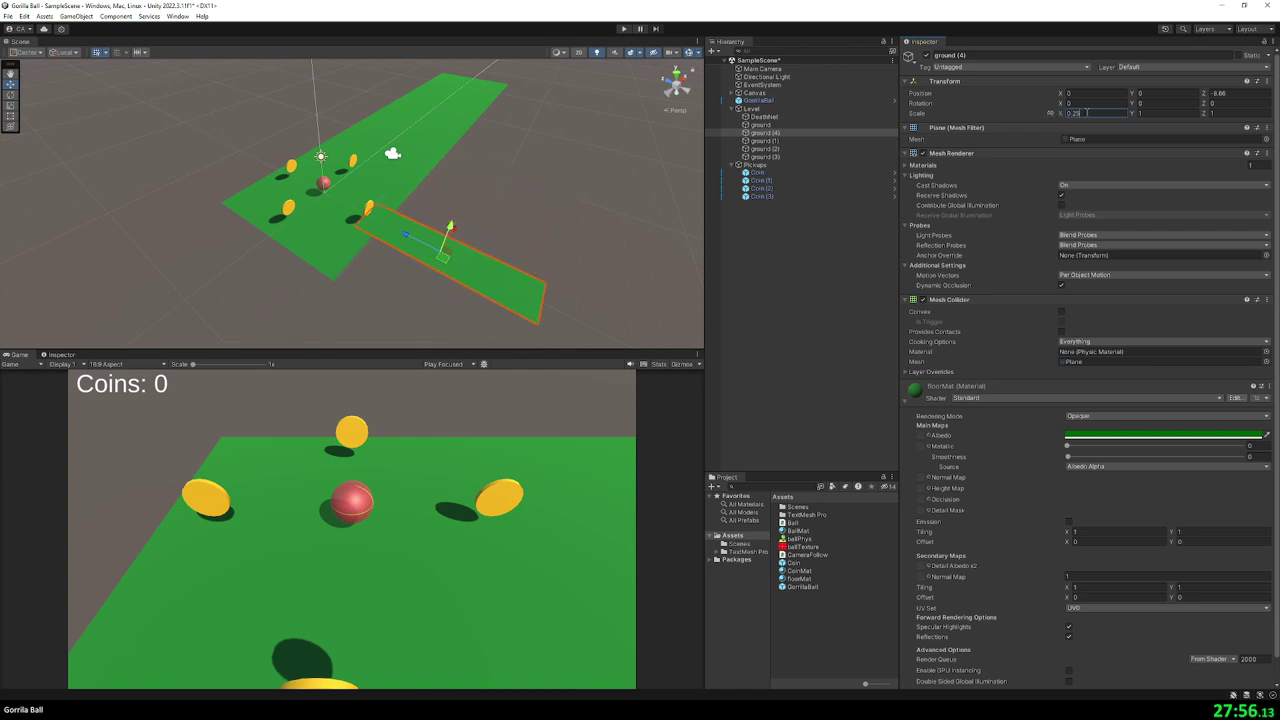
- Place the narrow strip at Z position 10 beside the track and reselect it
click(1233, 93)
text(10)
key(Return)
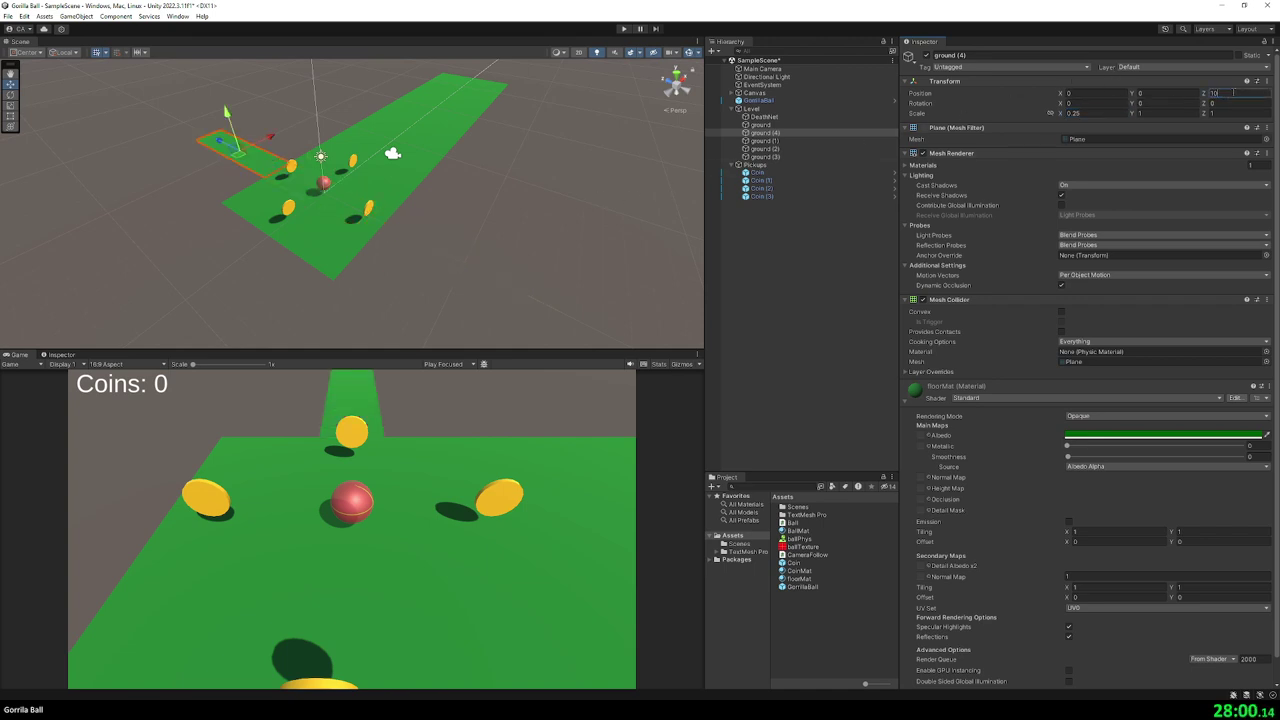
mouse_move(610, 140)
right_down()
mouse_move(552, 162)
mouse_move(327, 180)
mouse_move(459, 158)
right_up()
click(327, 180)
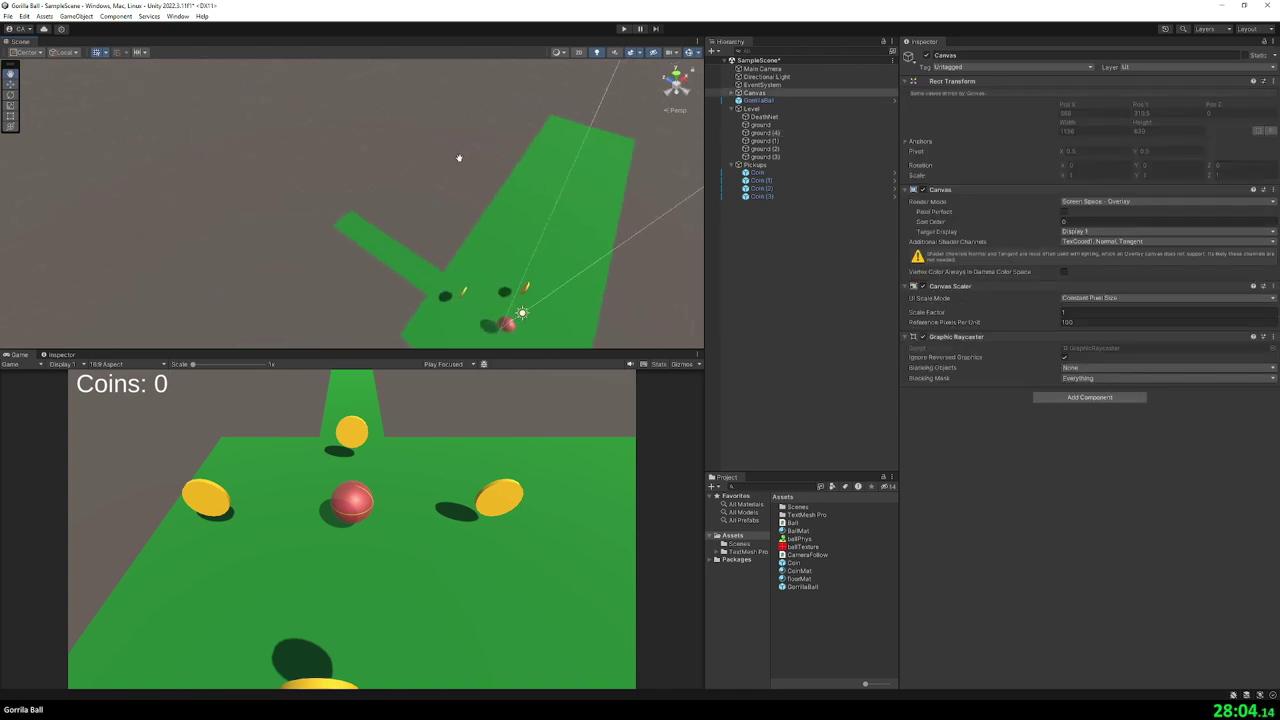
click(379, 244)
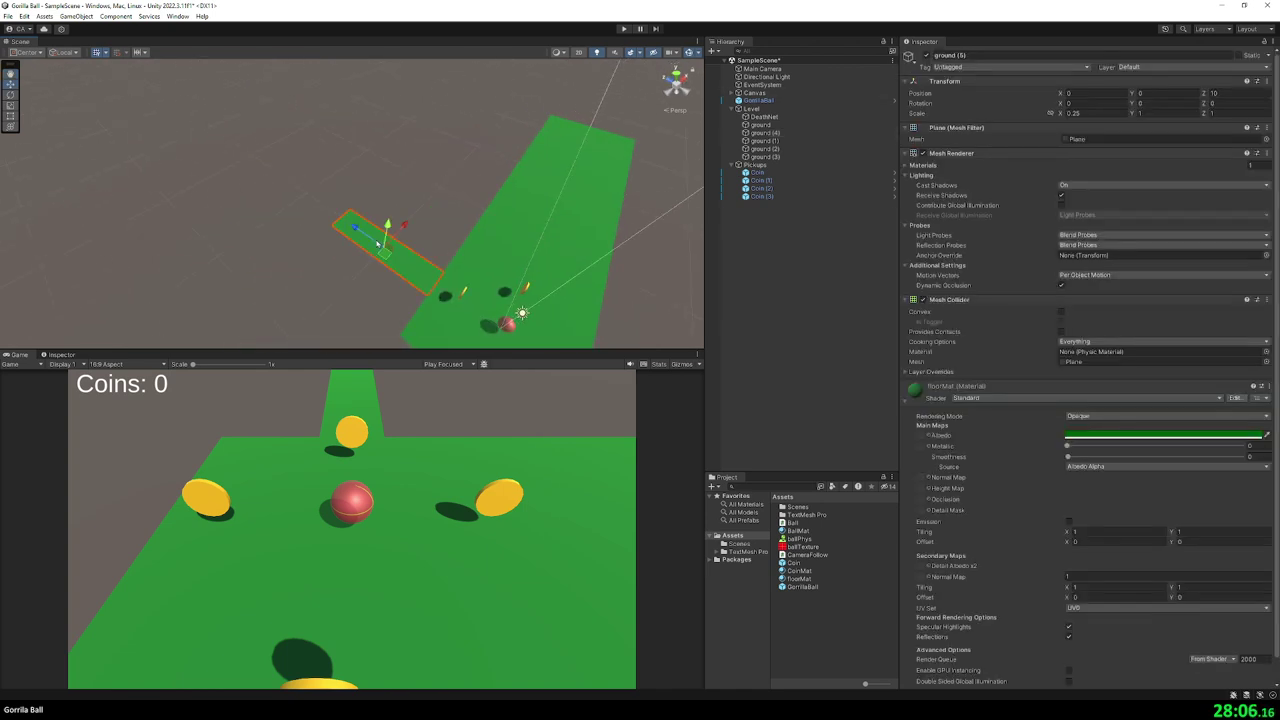
- Duplicate the narrow strip, rotate it 90° on Y, and move it to the strip's far end
key(ctrl+d)
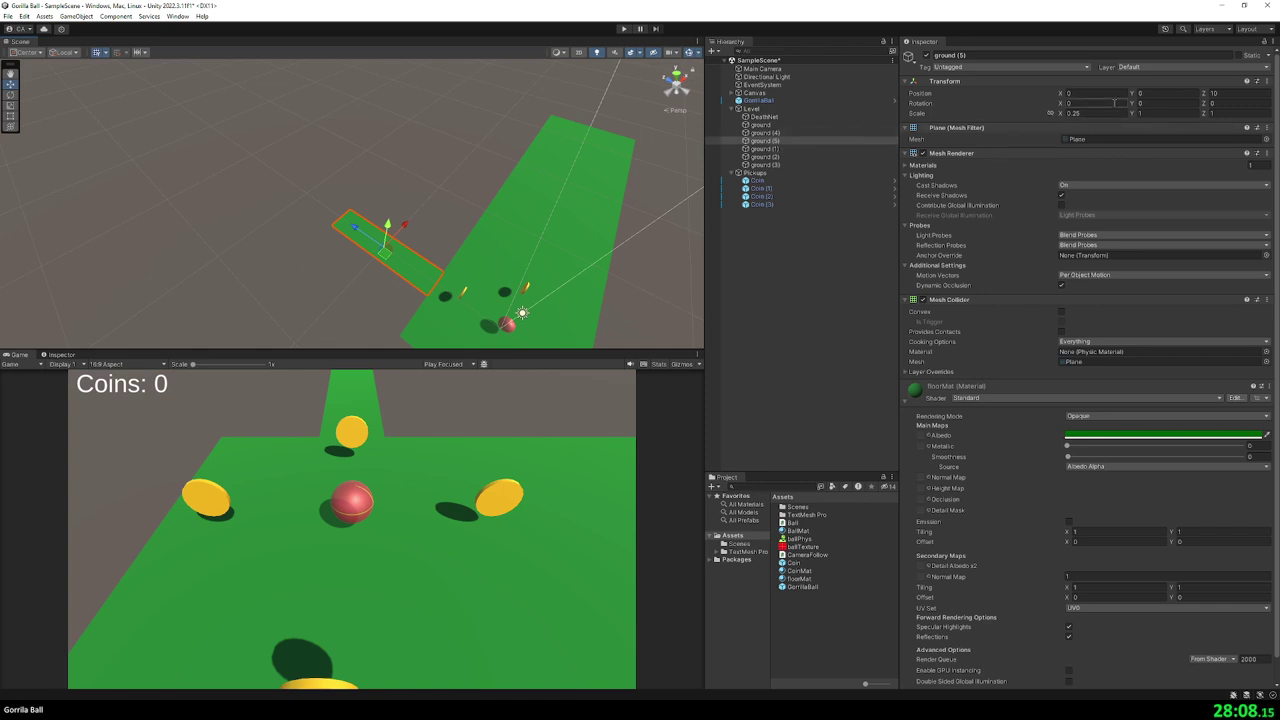
click(1178, 104)
text(90)
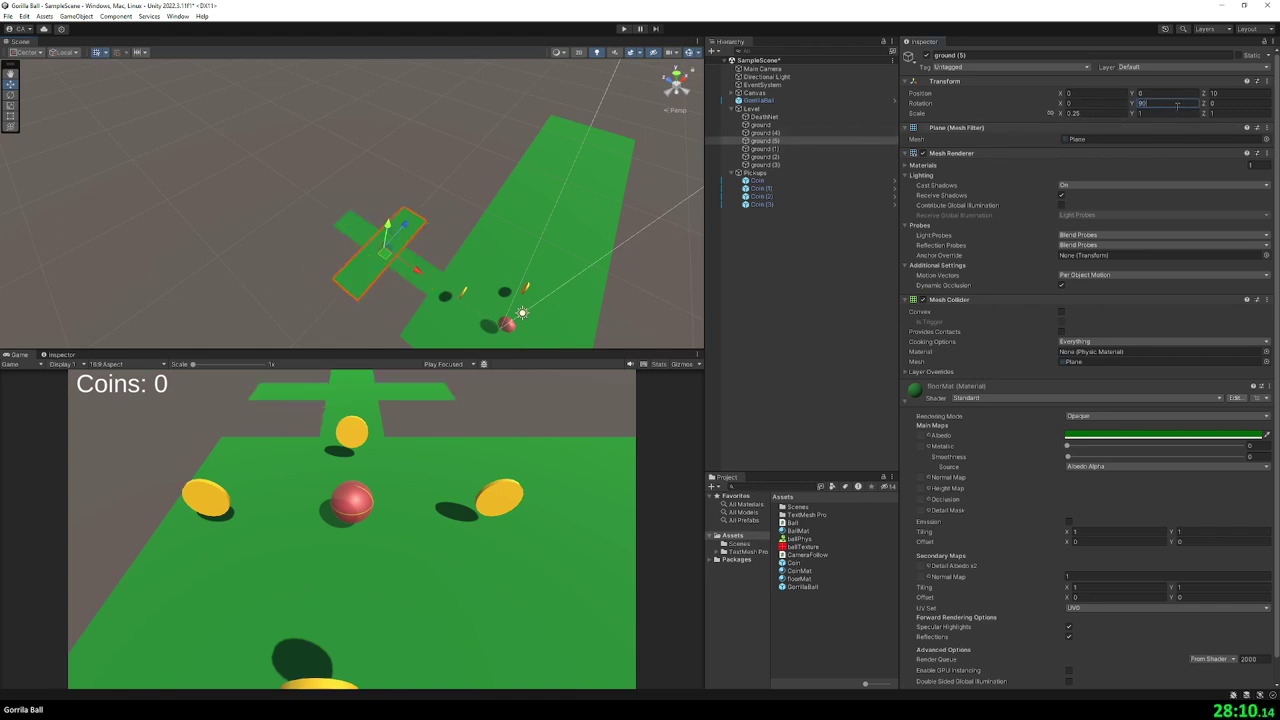
drag(383, 257, 393, 197)
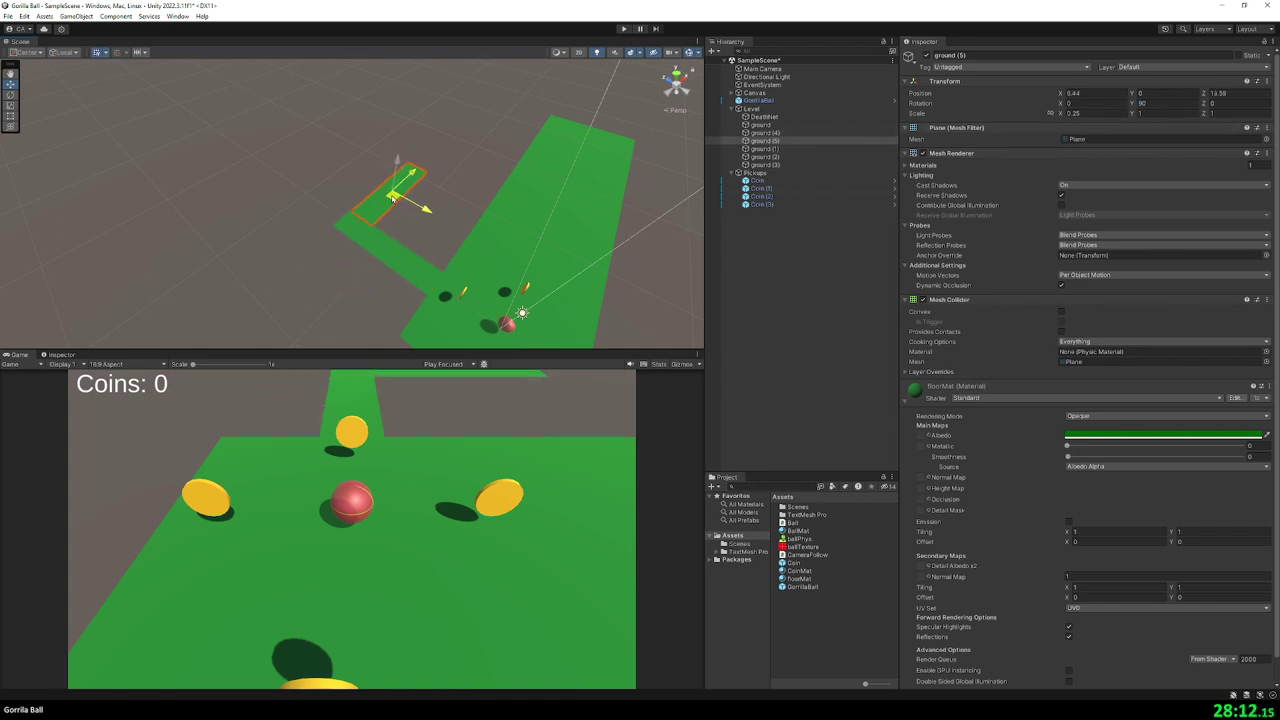
click(1099, 93)
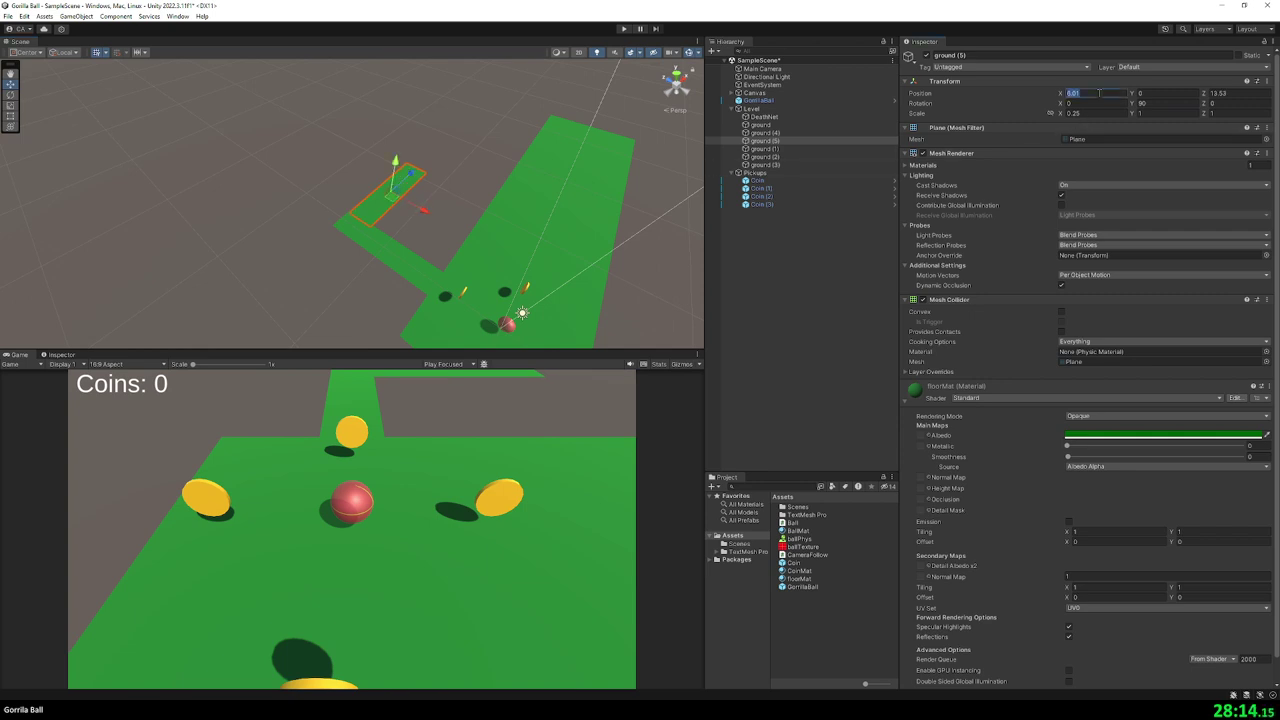
click(1252, 92)
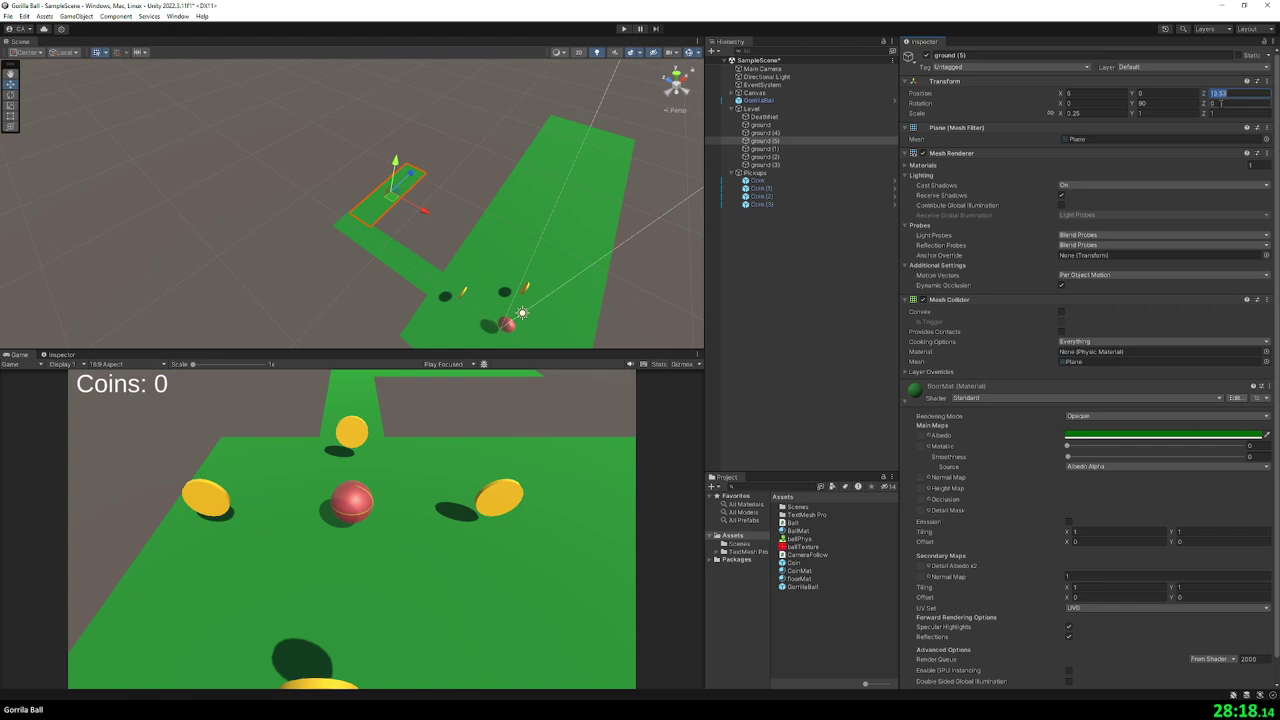
key(Return)
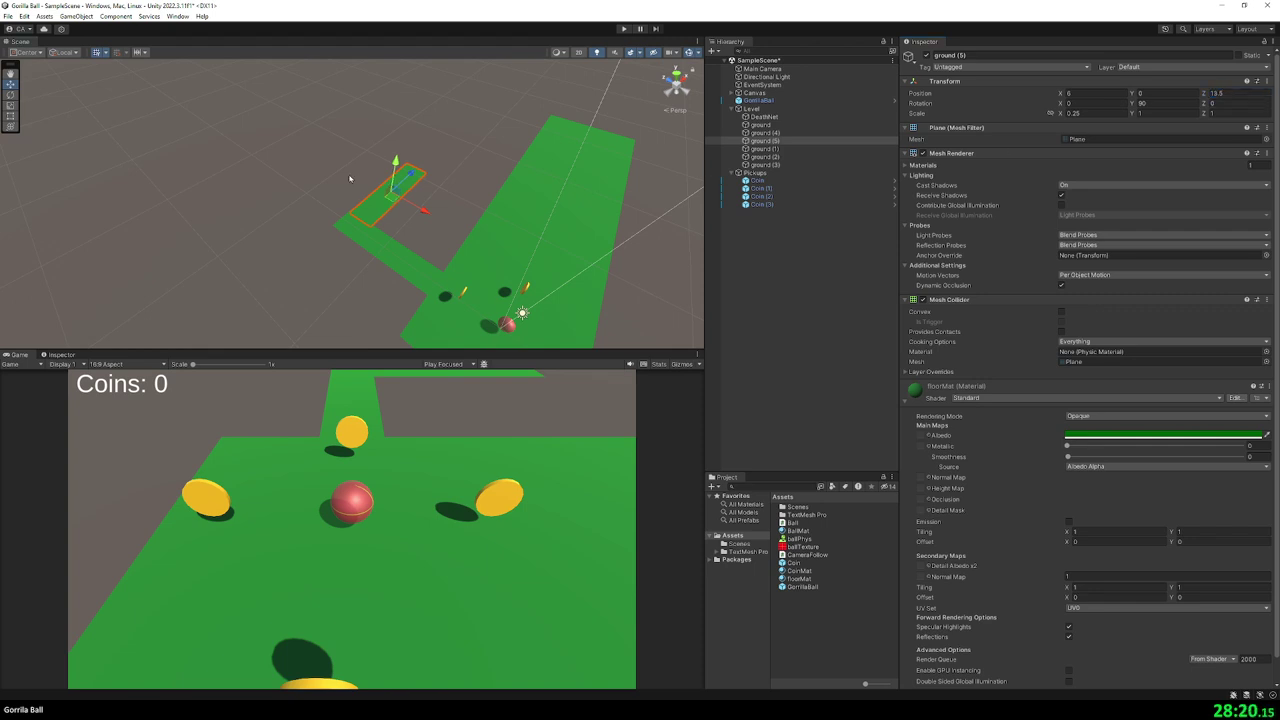
drag(430, 215, 423, 211)
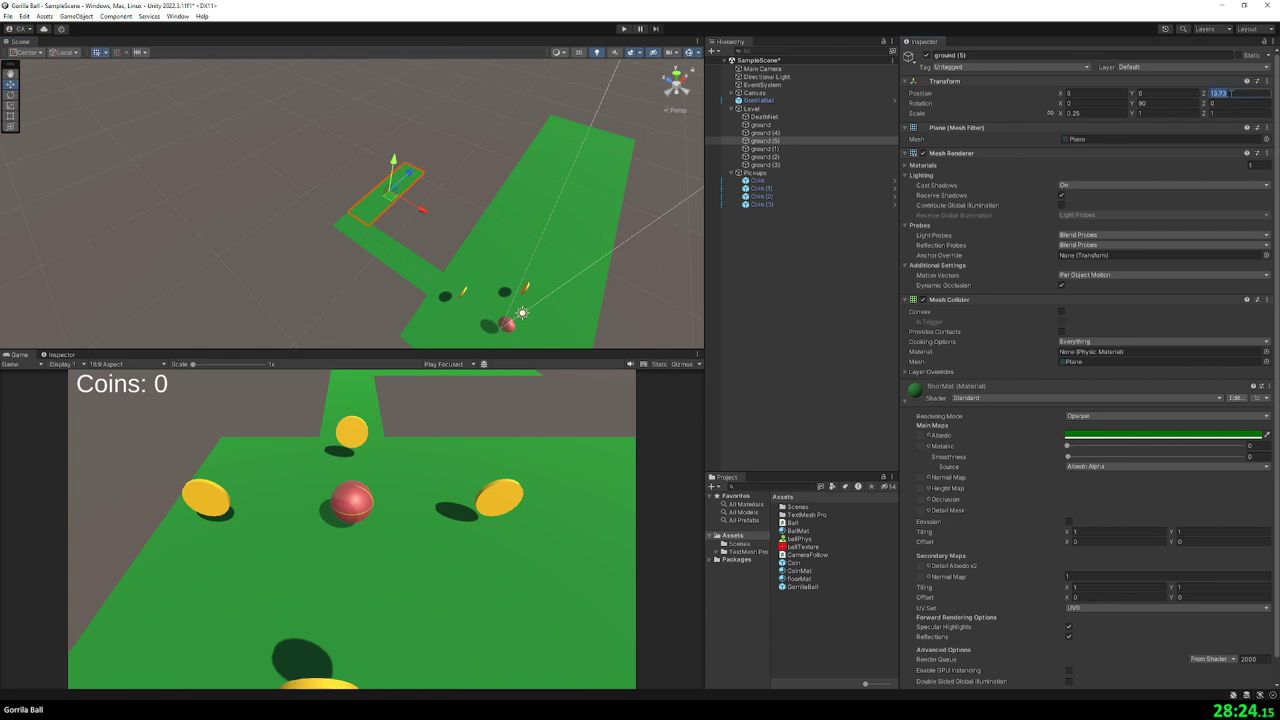
text(14)
- Line up ground (5)'s joint by setting its Z position to 13.75
click(614, 294)
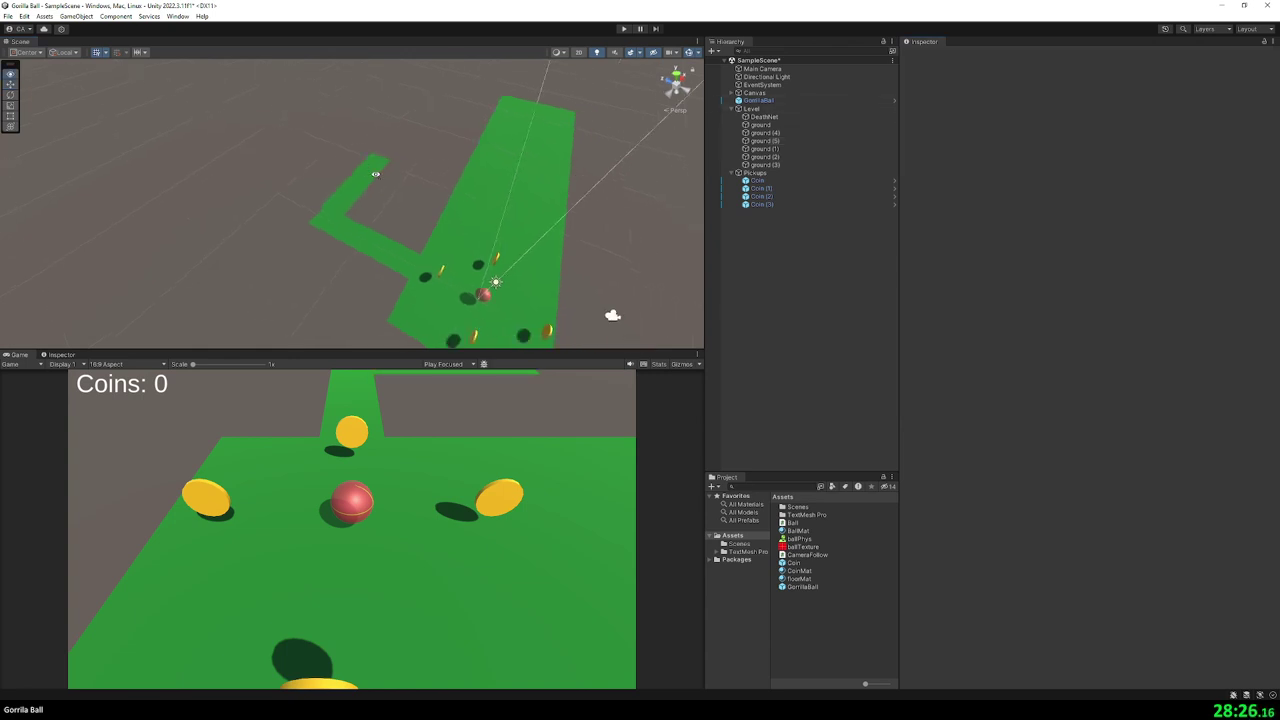
alt+drag(614, 294, 676, 320)
click(413, 247)
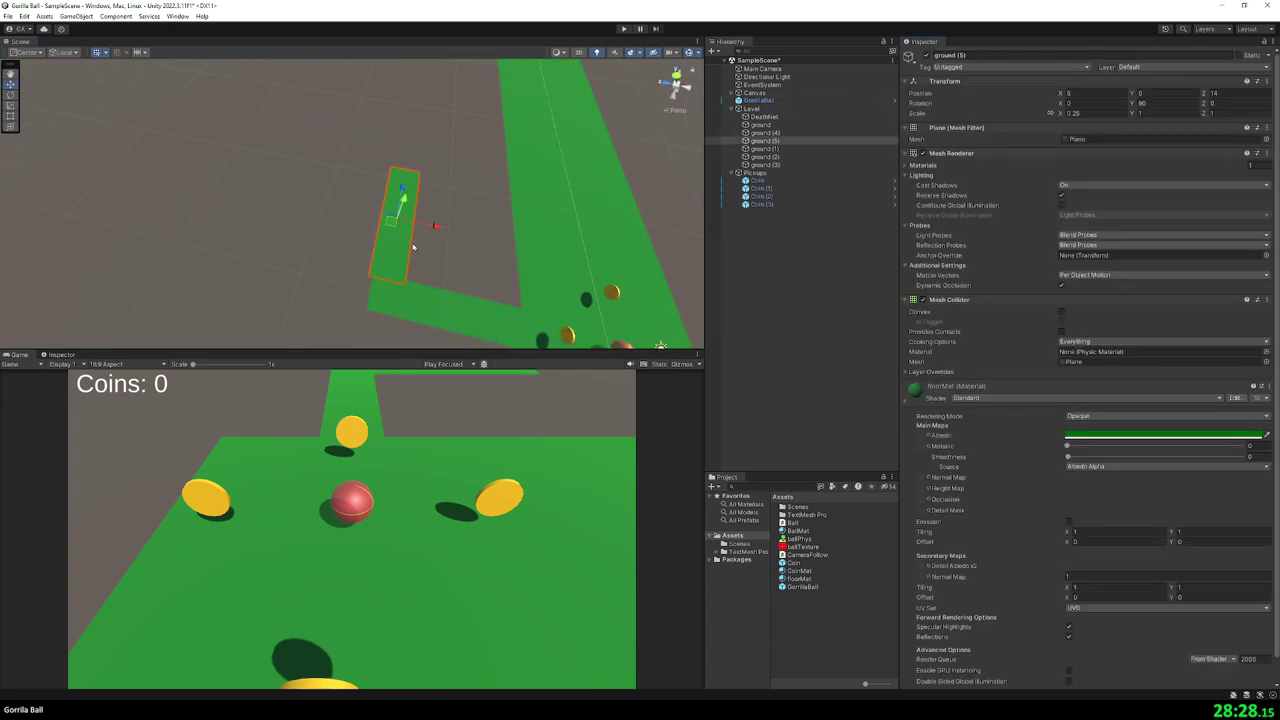
drag(441, 229, 447, 226)
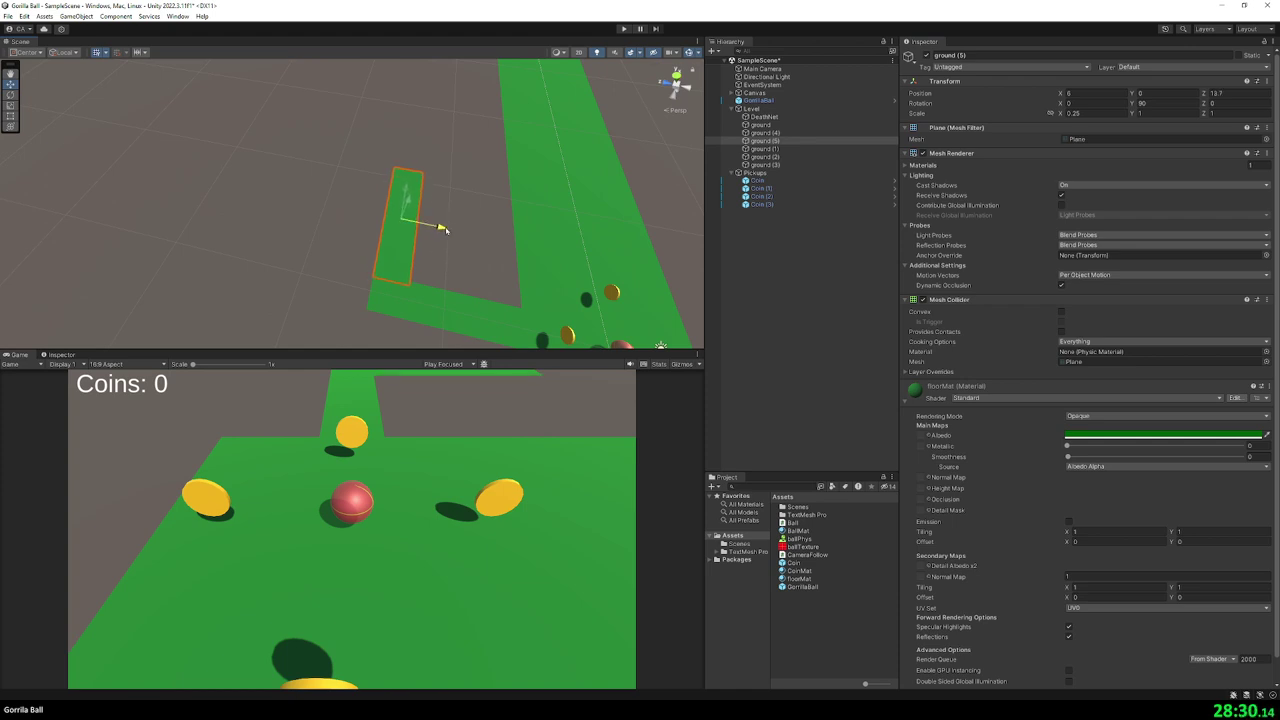
click(427, 265)
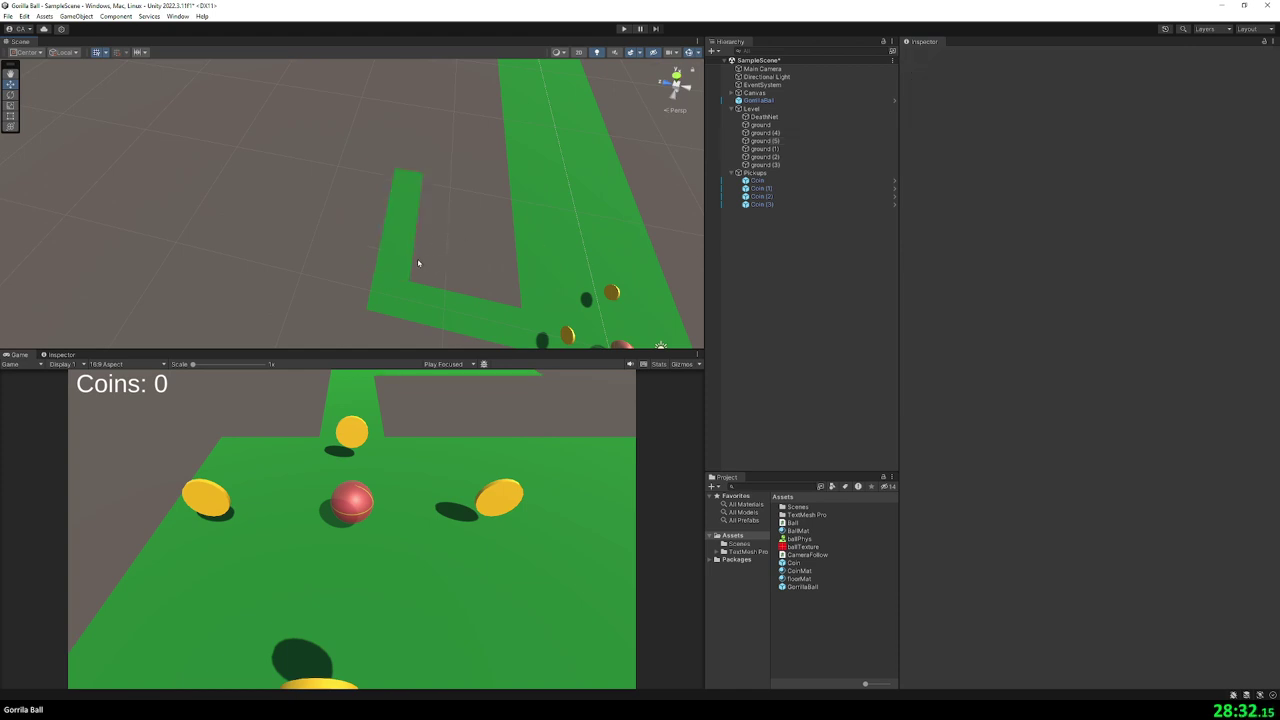
click(413, 264)
click(1228, 93)
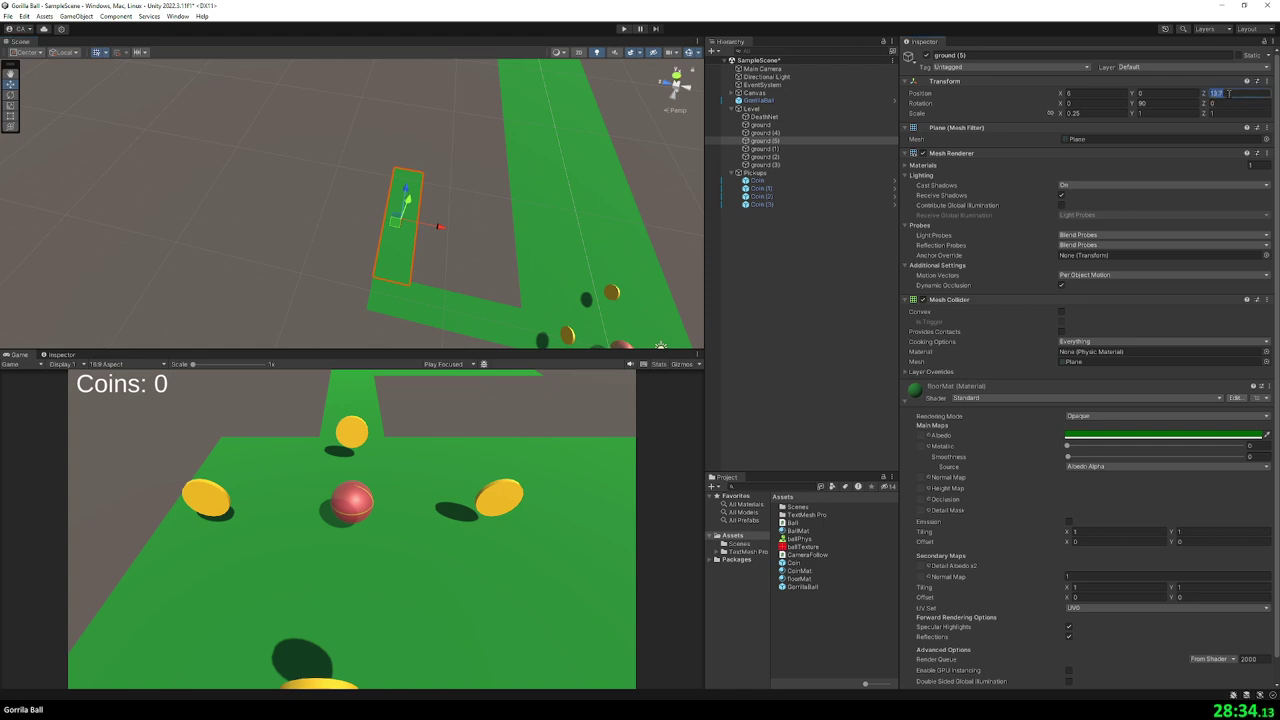
text(75)
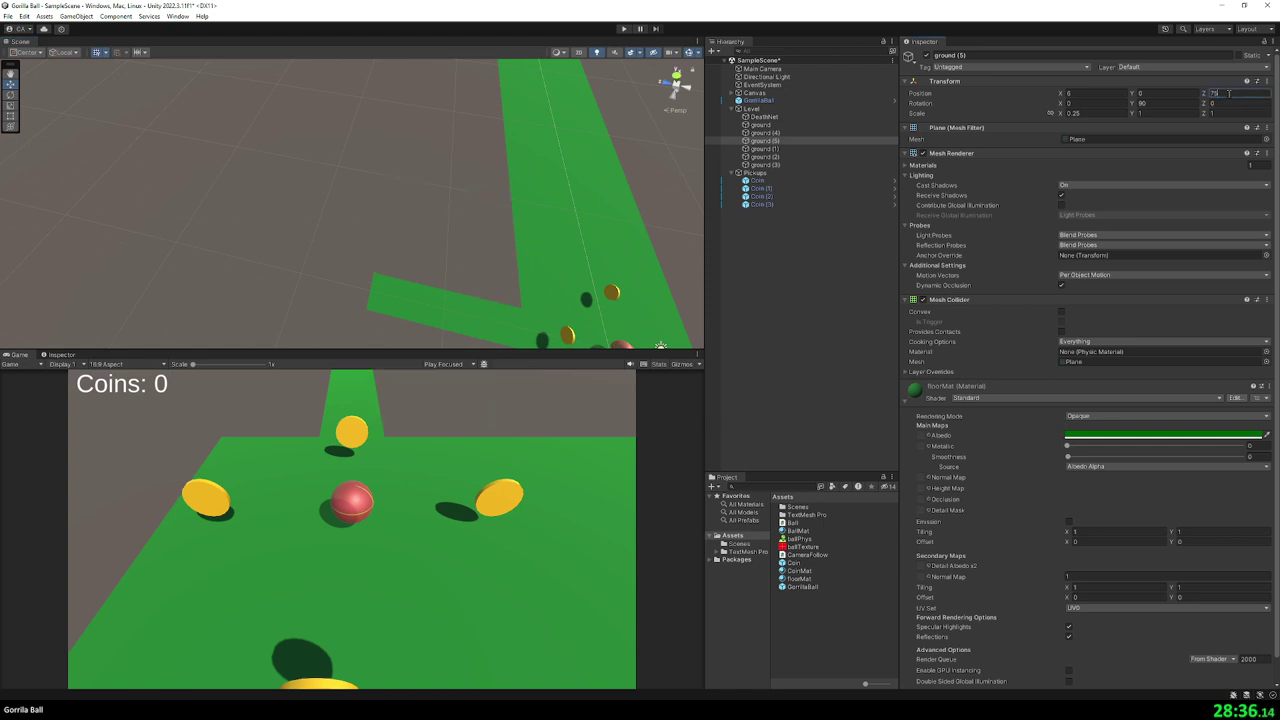
key(BackSpace)
key(BackSpace)
text(13)
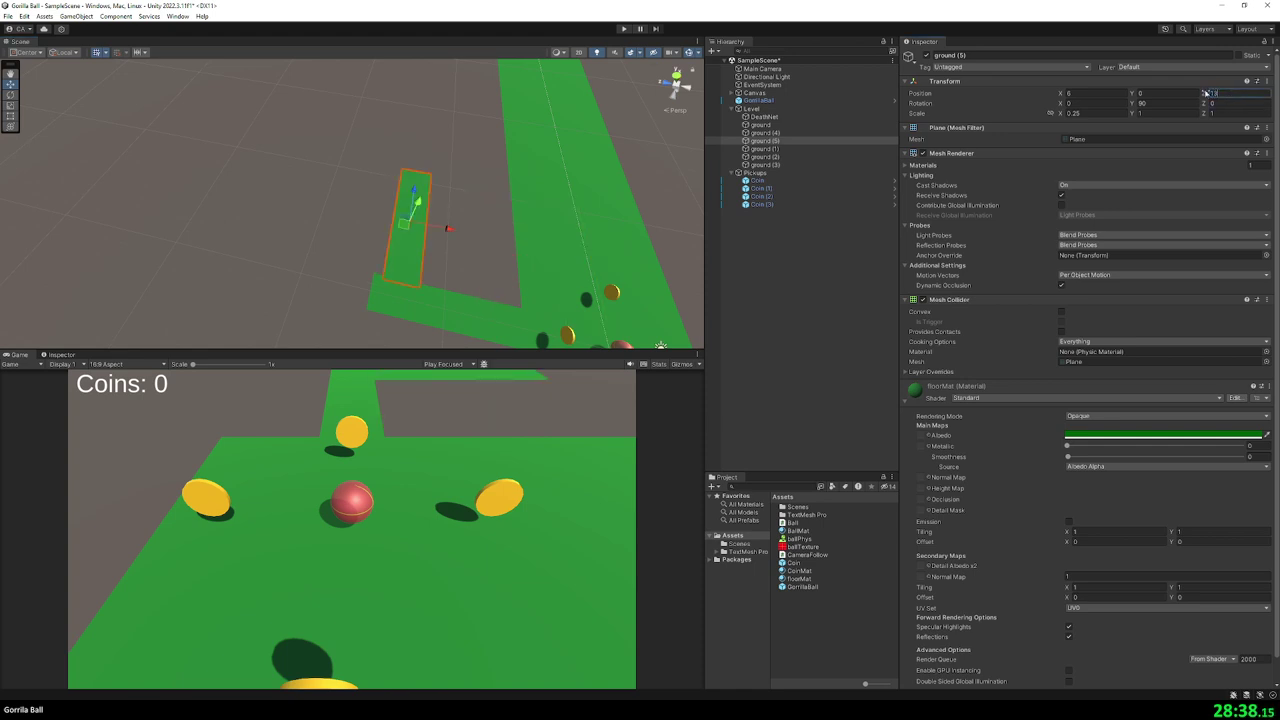
text(.75)
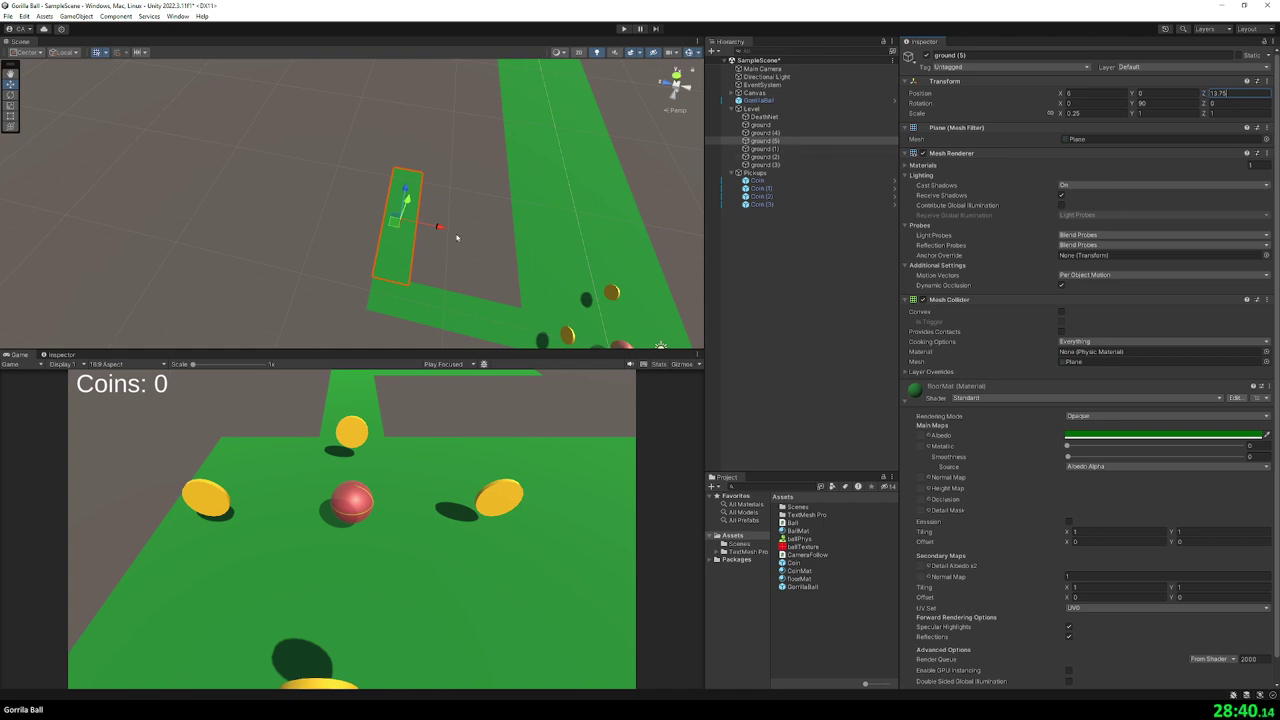
click(427, 250)
right_drag(426, 234, 371, 237)
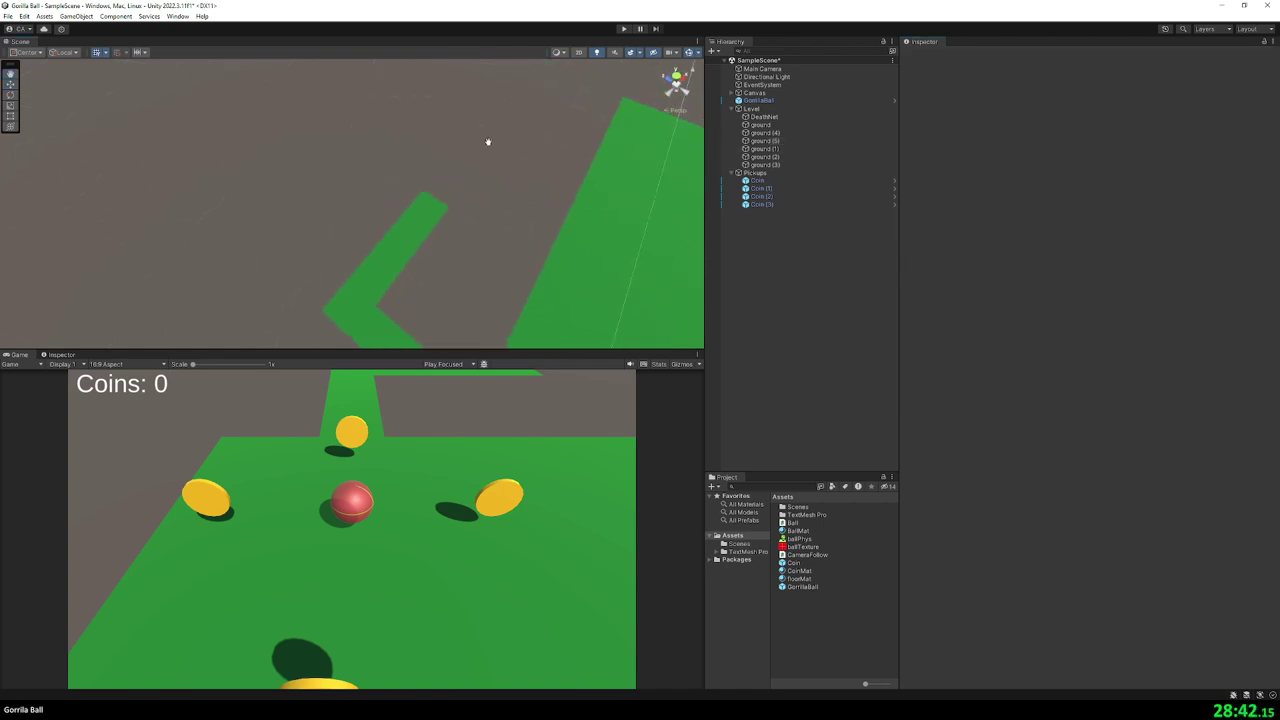
- Duplicate ground (1) into a new platform and set its X and Z scale to 0.8
click(536, 255)
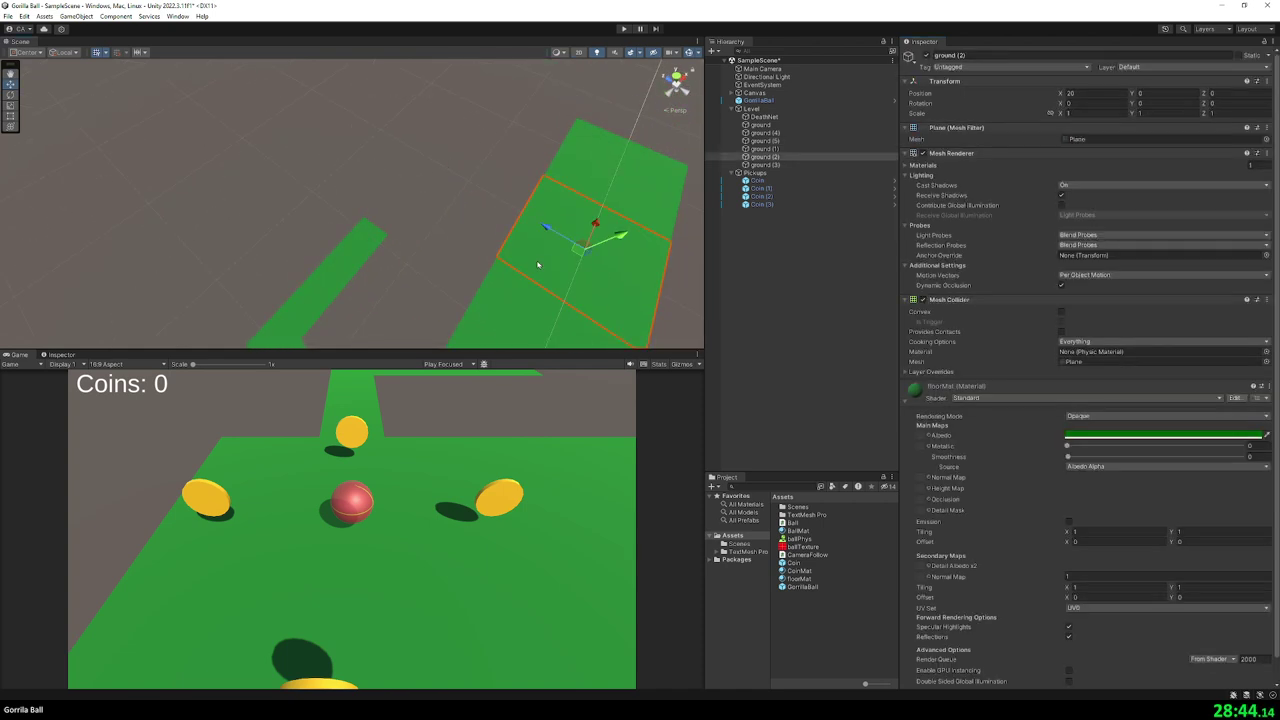
shift+click(526, 336)
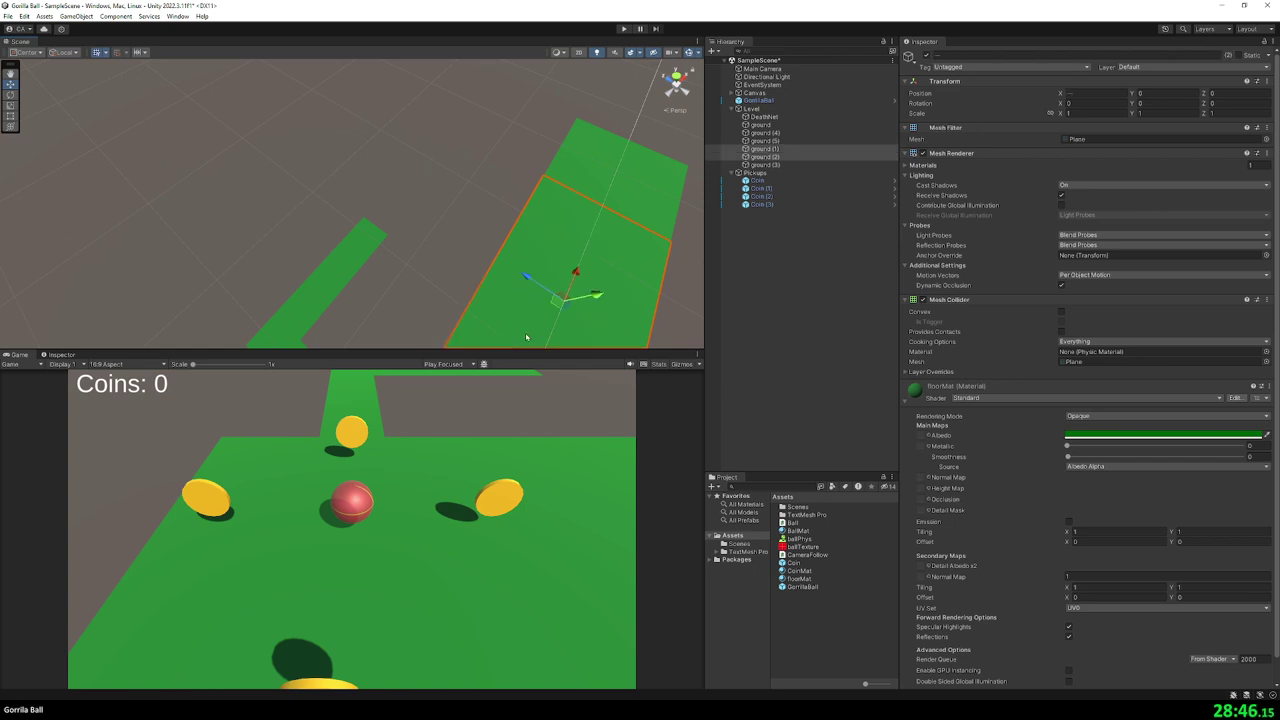
click(502, 326)
key(ctrl+d)
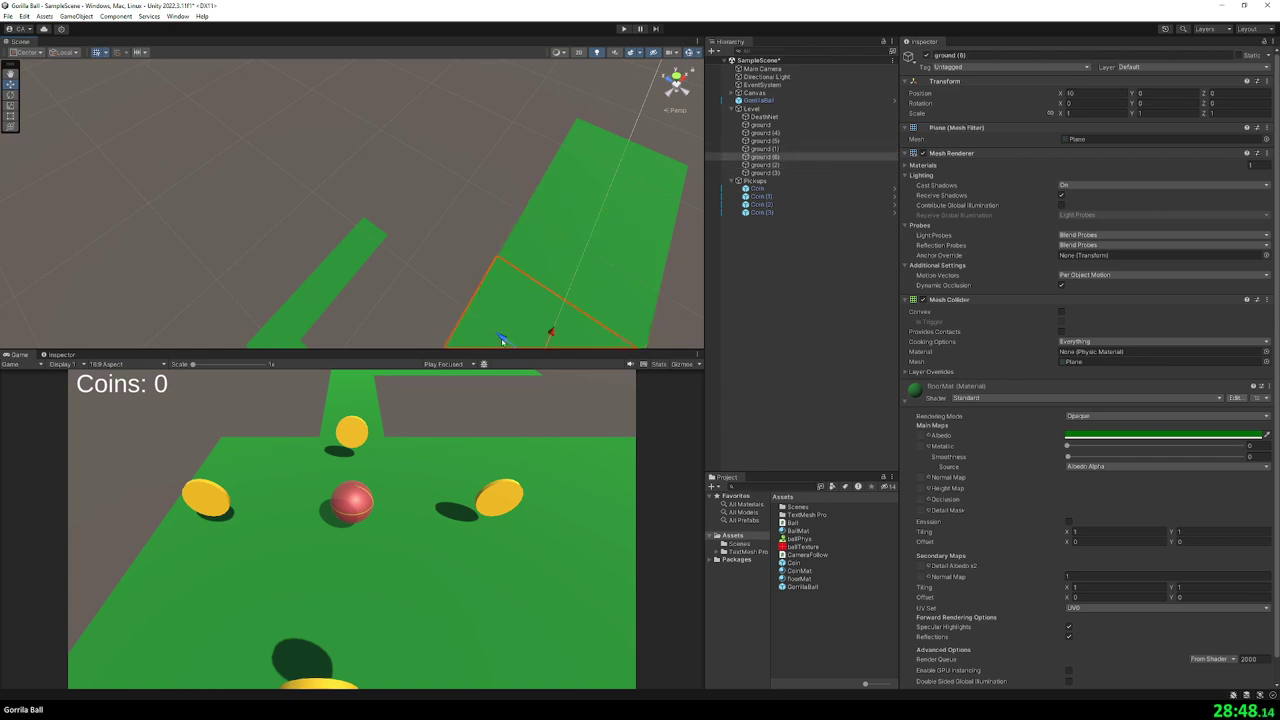
mouse_move(502, 326)
mouse_down()
mouse_move(409, 201)
mouse_move(455, 167)
mouse_up()
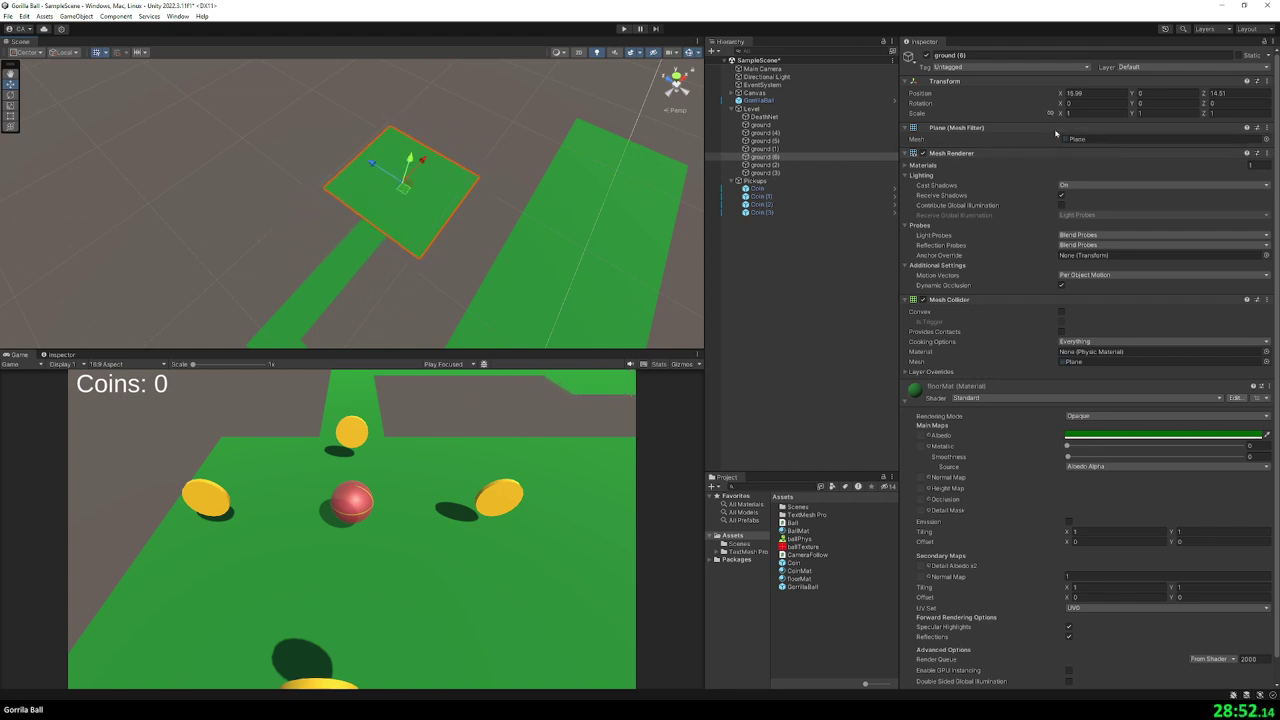
text(0)
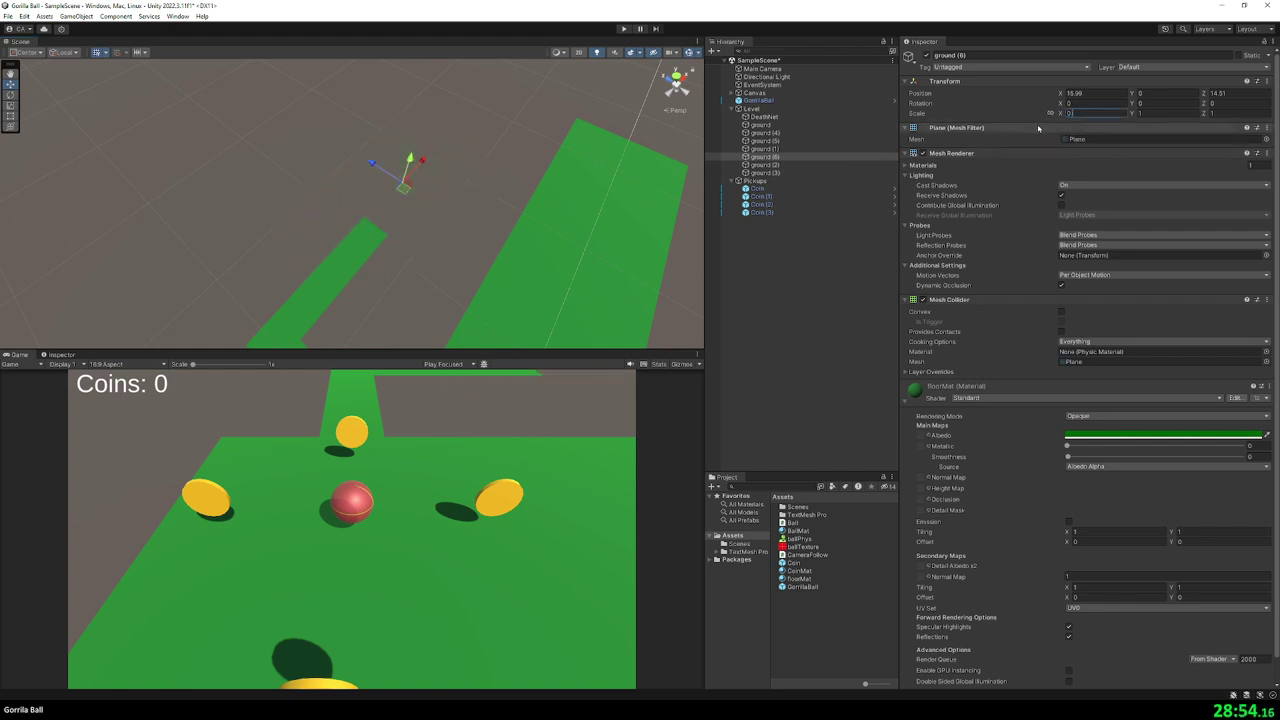
text(.8)
click(1224, 114)
text(0)
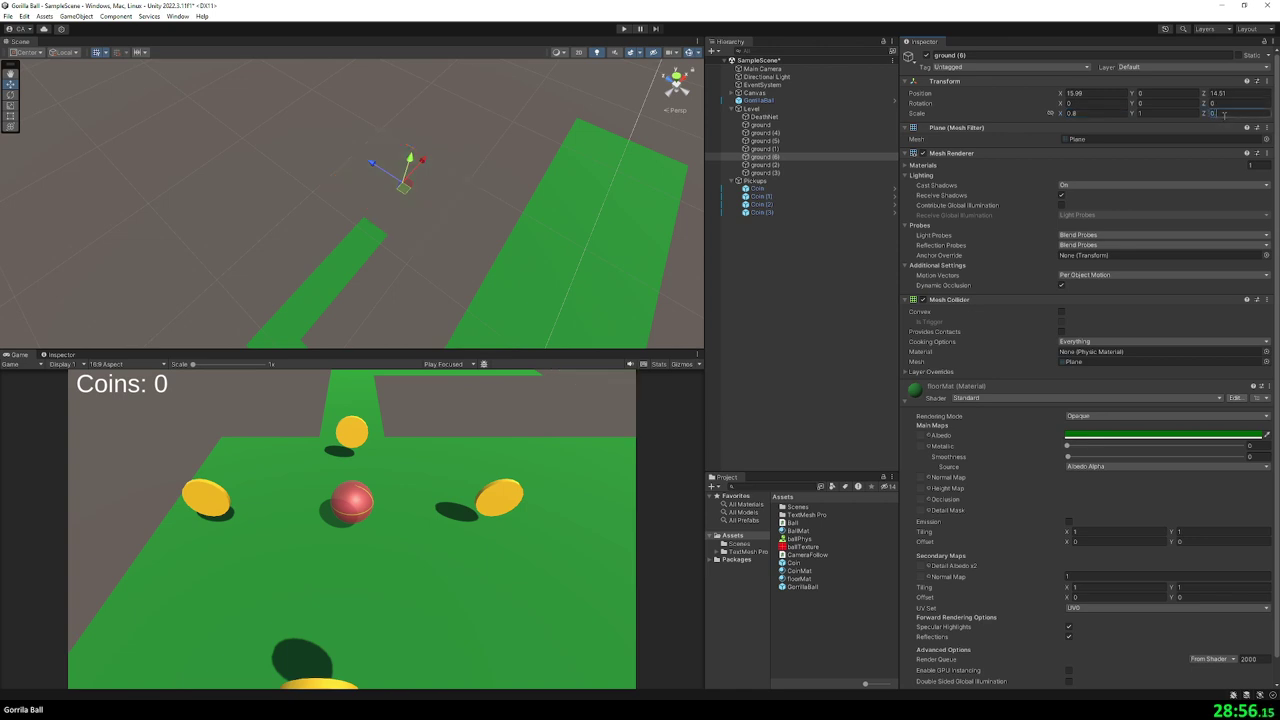
text(.8)
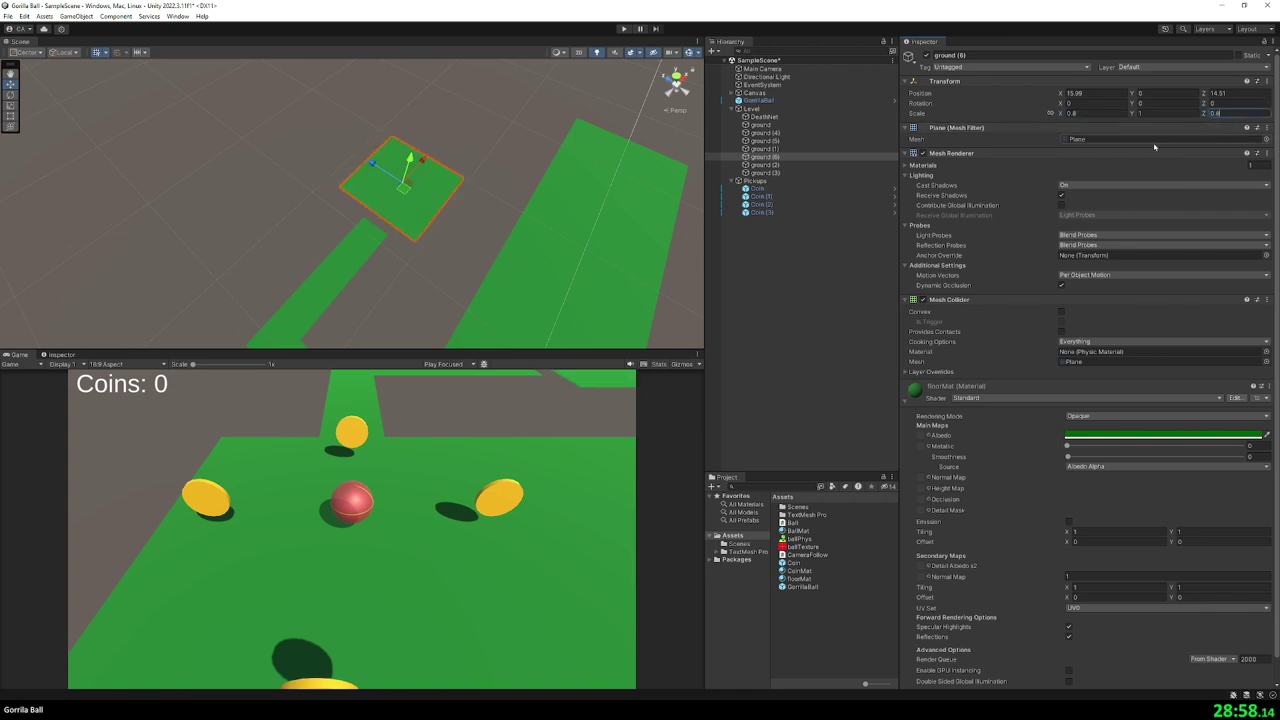
- Move the new platform to the track end at Position X 15, Z 16
drag(403, 188, 410, 200)
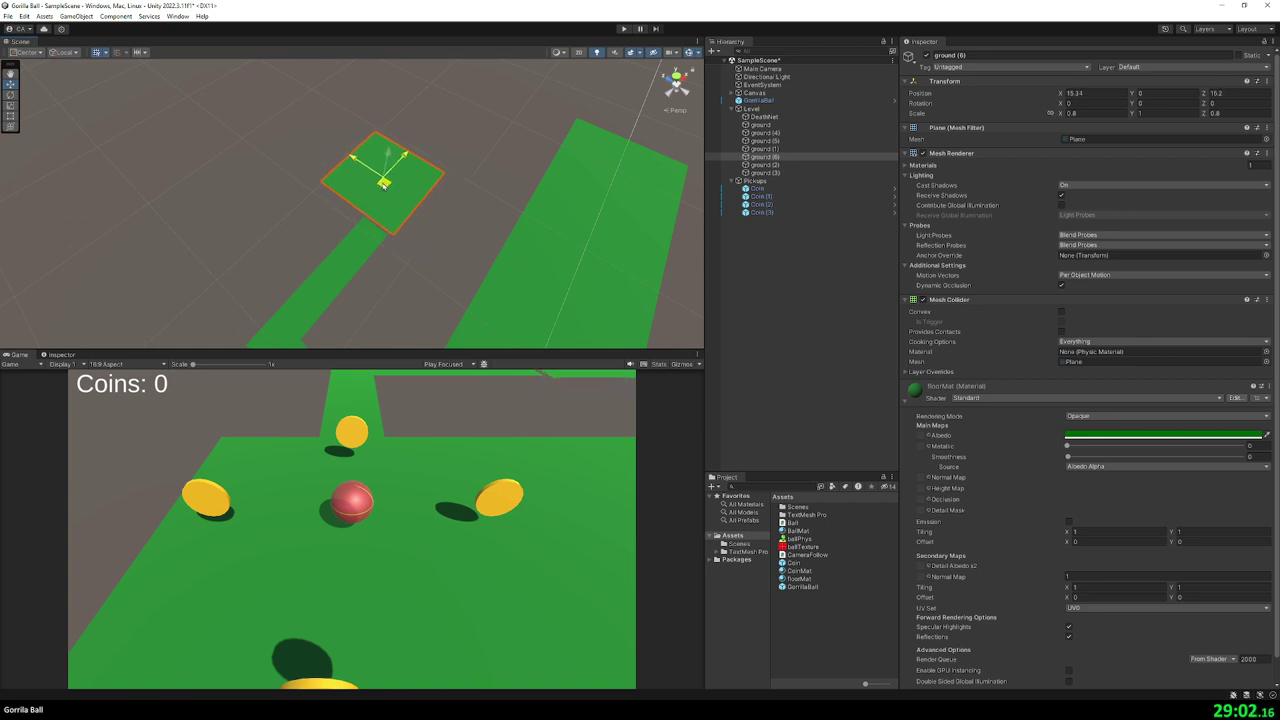
drag(410, 200, 384, 180)
click(1093, 93)
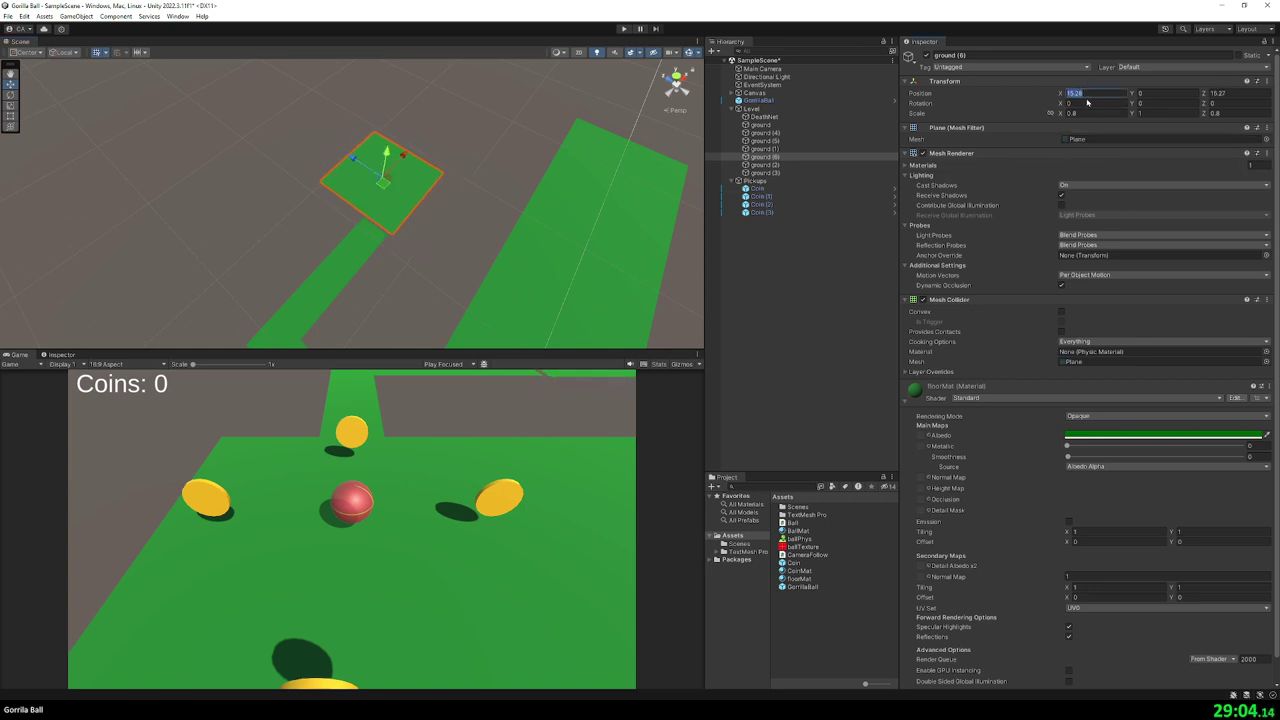
text(15)
click(1249, 93)
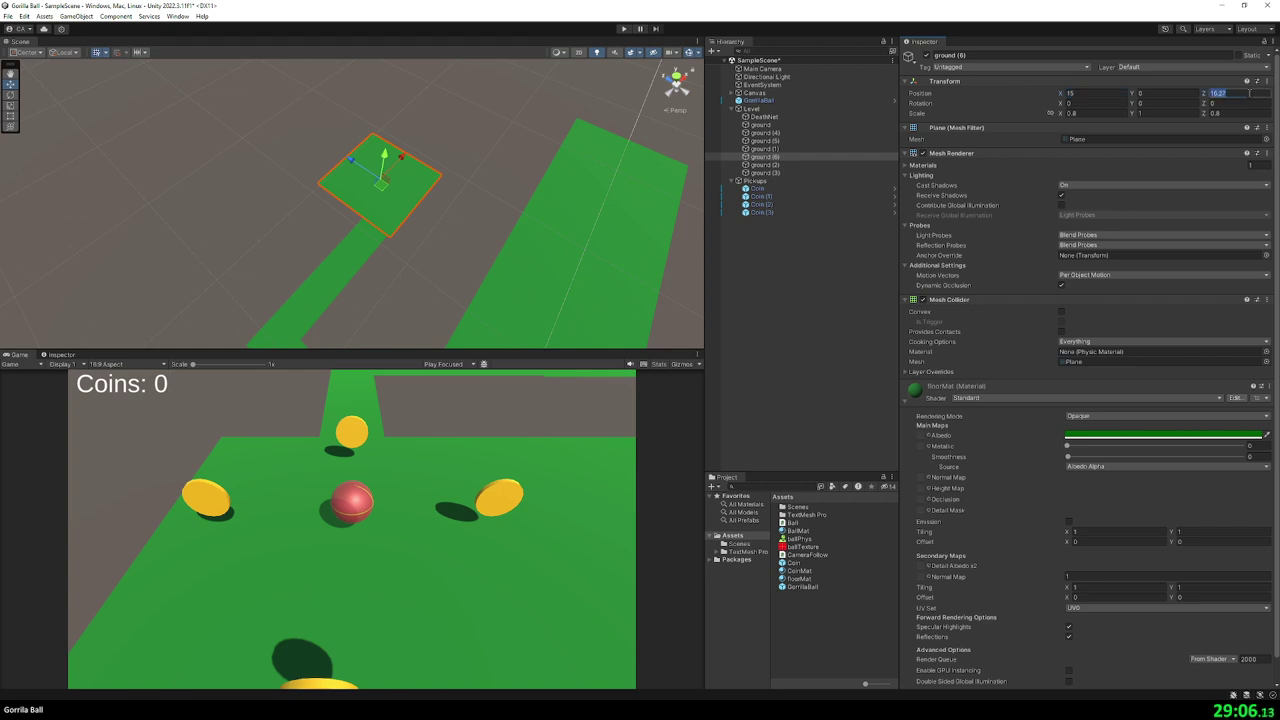
text(16)
click(477, 217)
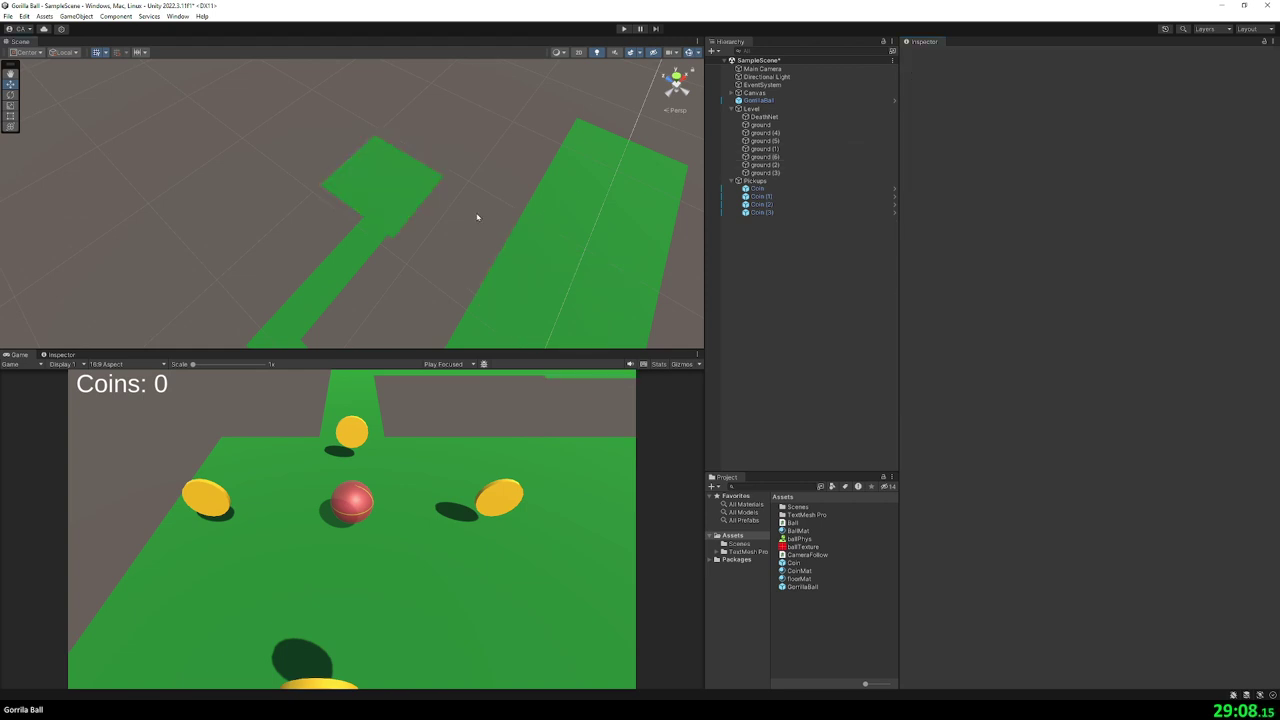
- Fine-tune the ground (6) platform and re-enter clean values X 15, Z 16
click(389, 213)
drag(354, 166, 349, 159)
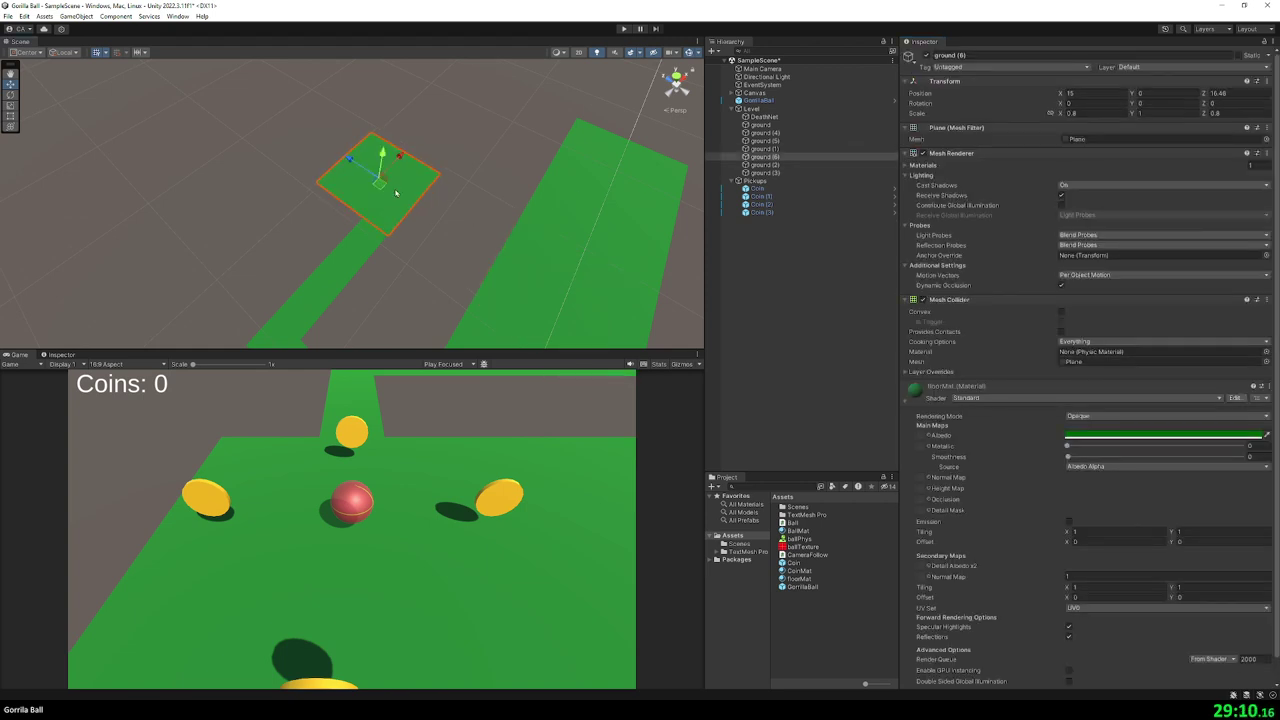
scroll(391, 200, up, 5)
drag(475, 93, 479, 92)
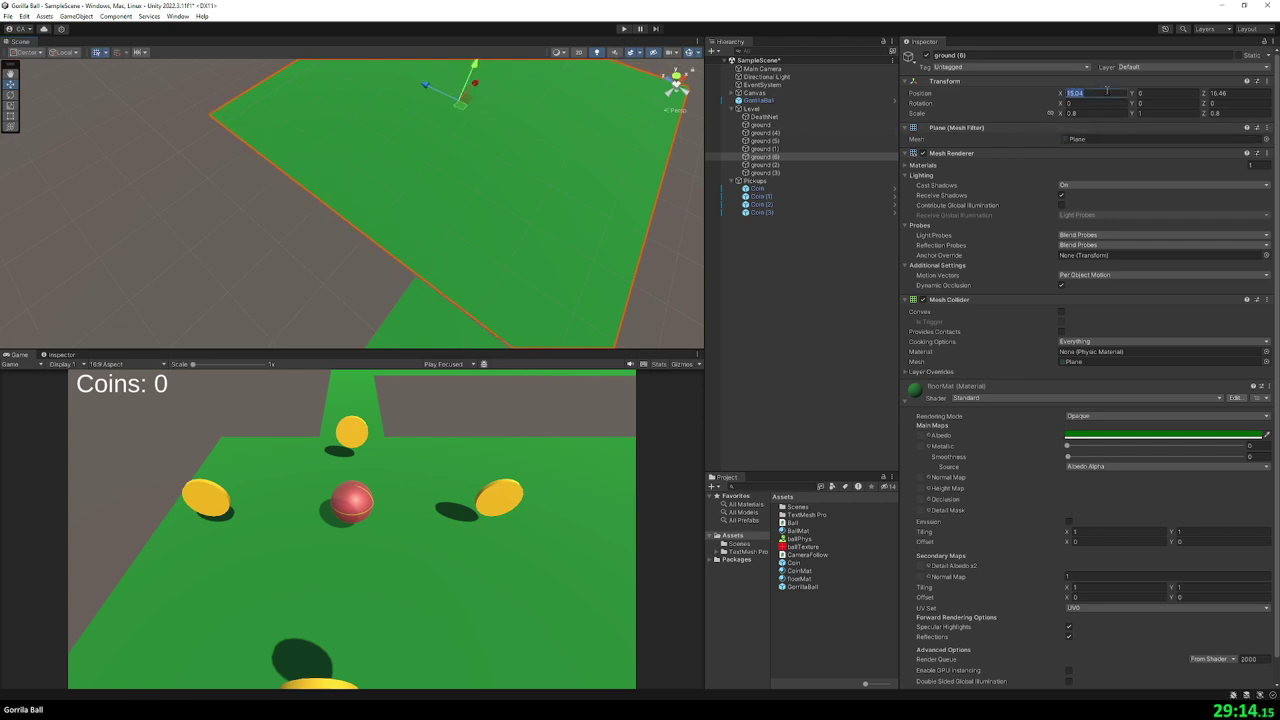
text(15)
mouse_move(560, 250)
right_down()
mouse_move(635, 292)
mouse_move(537, 249)
right_up()
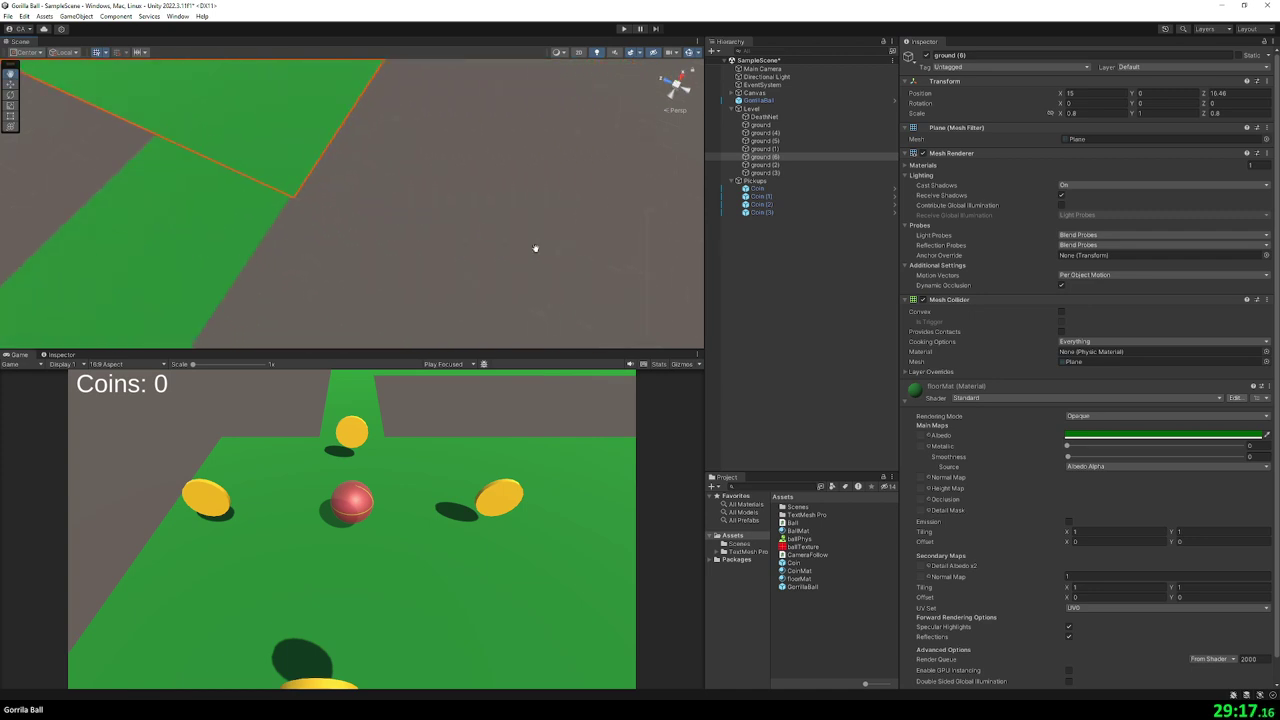
click(1246, 94)
text(16)
key(Return)
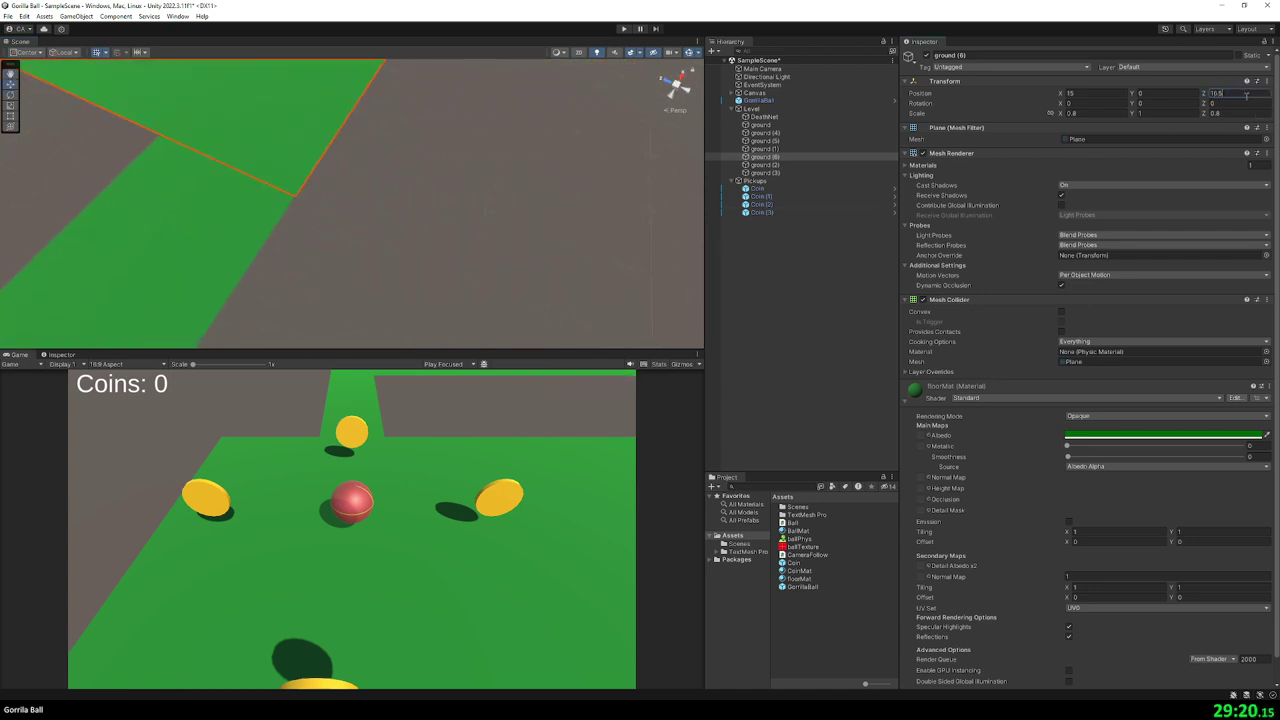
- Zoom out and box-select two ground strips together
click(544, 185)
scroll(520, 190, down, 5)
scroll(400, 220, down, 3)
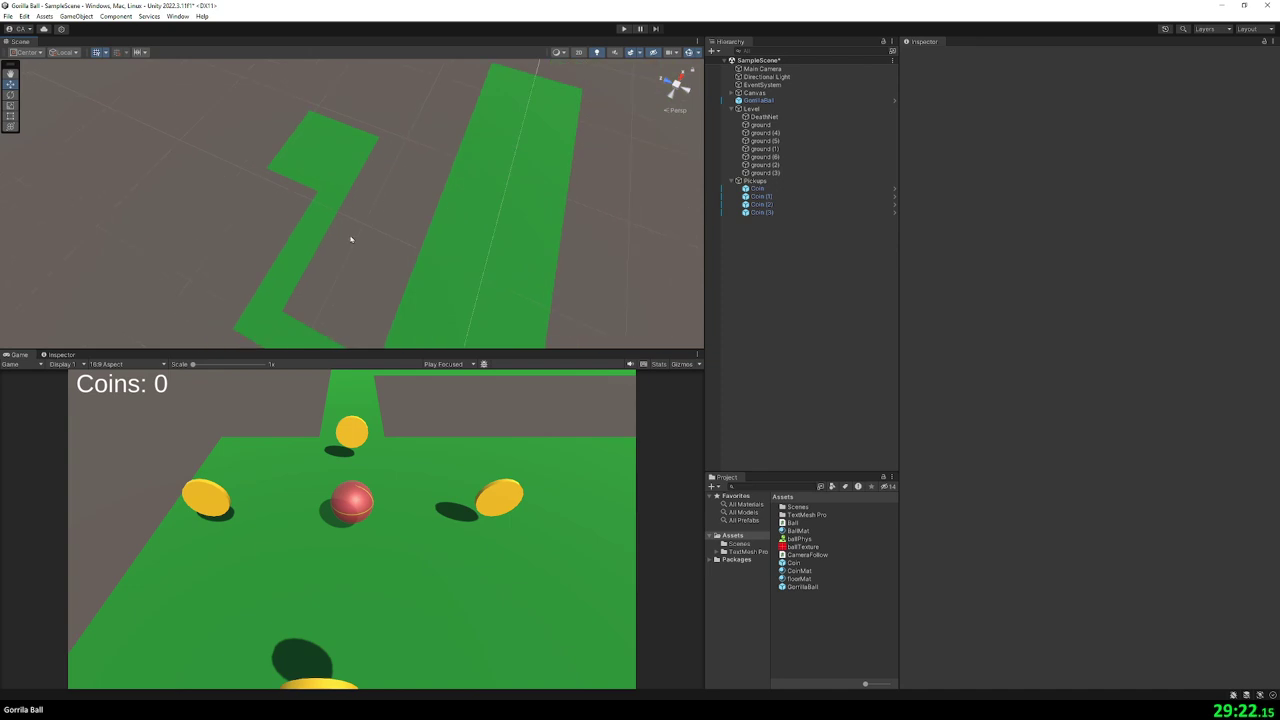
scroll(363, 249, down, 2)
scroll(300, 248, down, 1)
drag(230, 248, 328, 340)
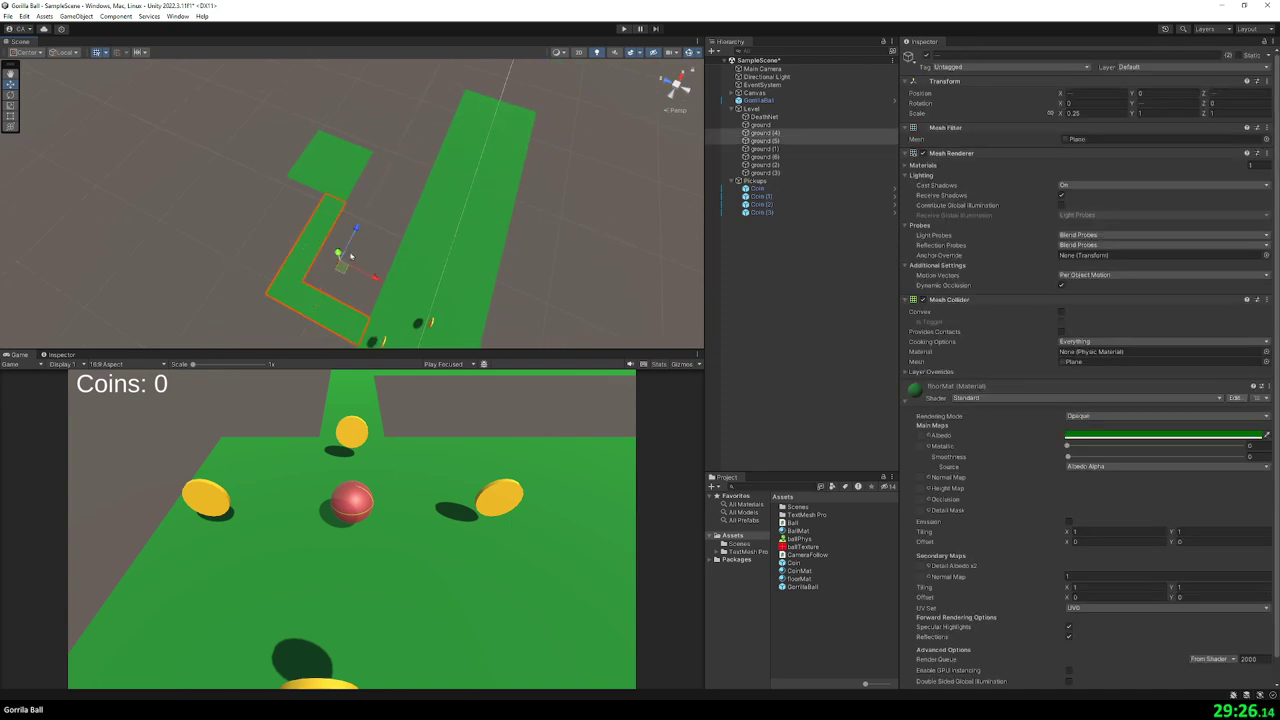
- Duplicate the two ground strips and move the copies beyond the track's end
key(ctrl+d)
drag(350, 256, 463, 71)
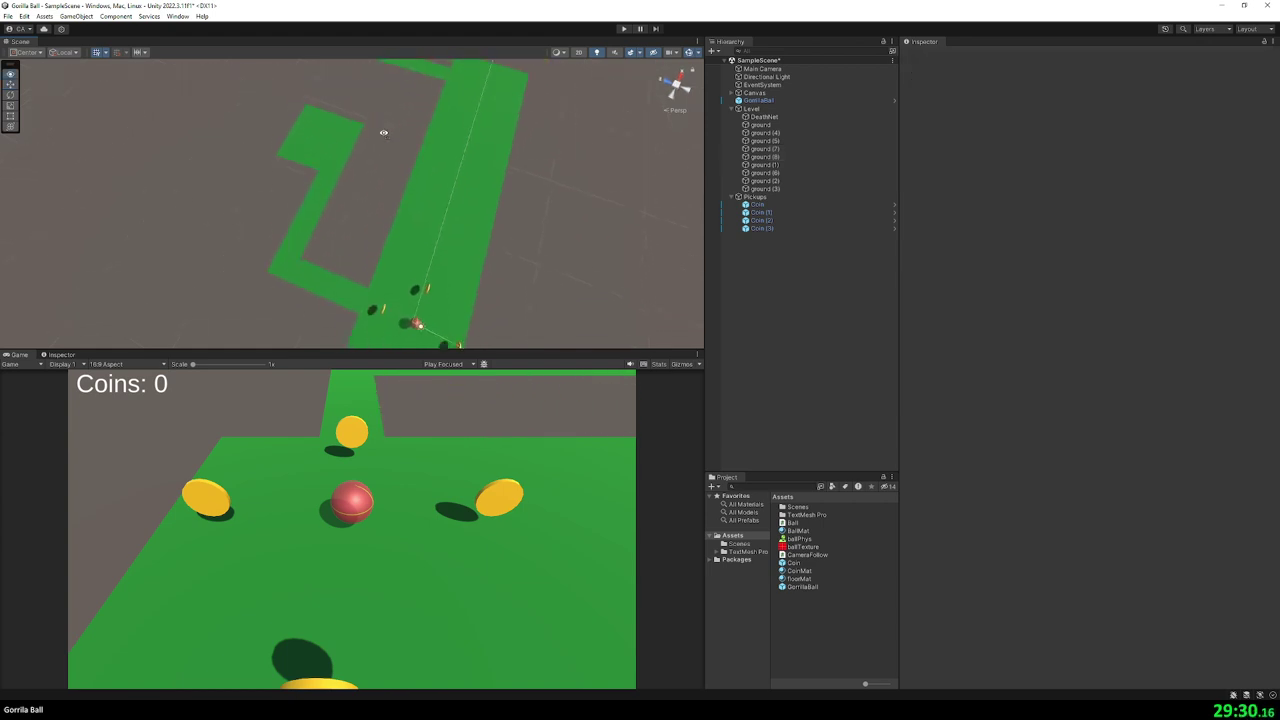
right_drag(373, 121, 431, 120)
click(424, 128)
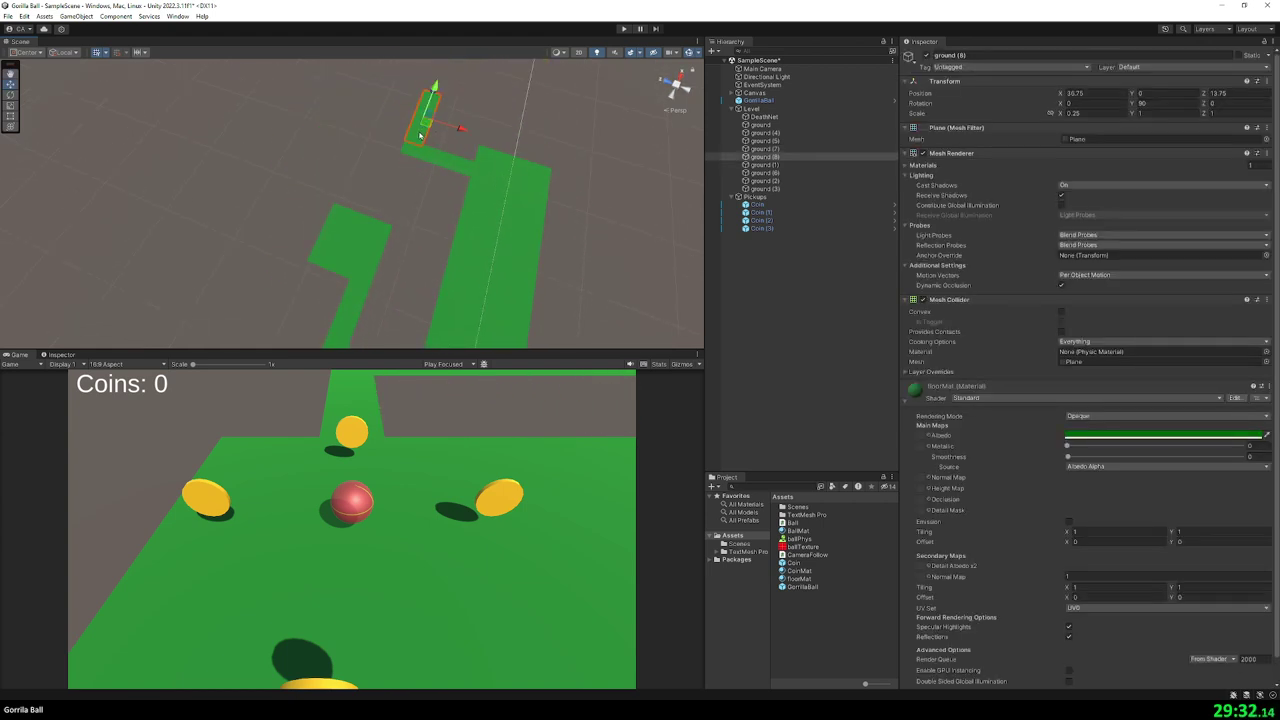
drag(421, 135, 362, 185)
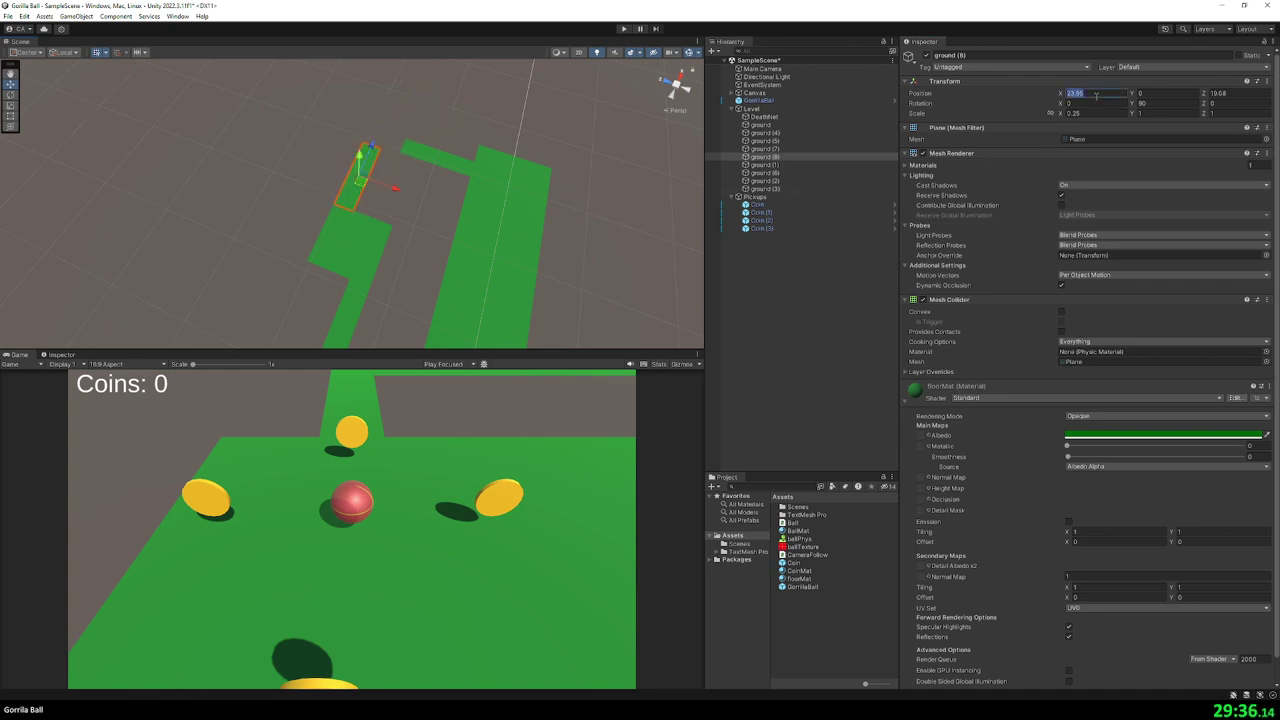
- Adjust ground (8)'s Transform values in the Inspector, entering 19.25
text(24)
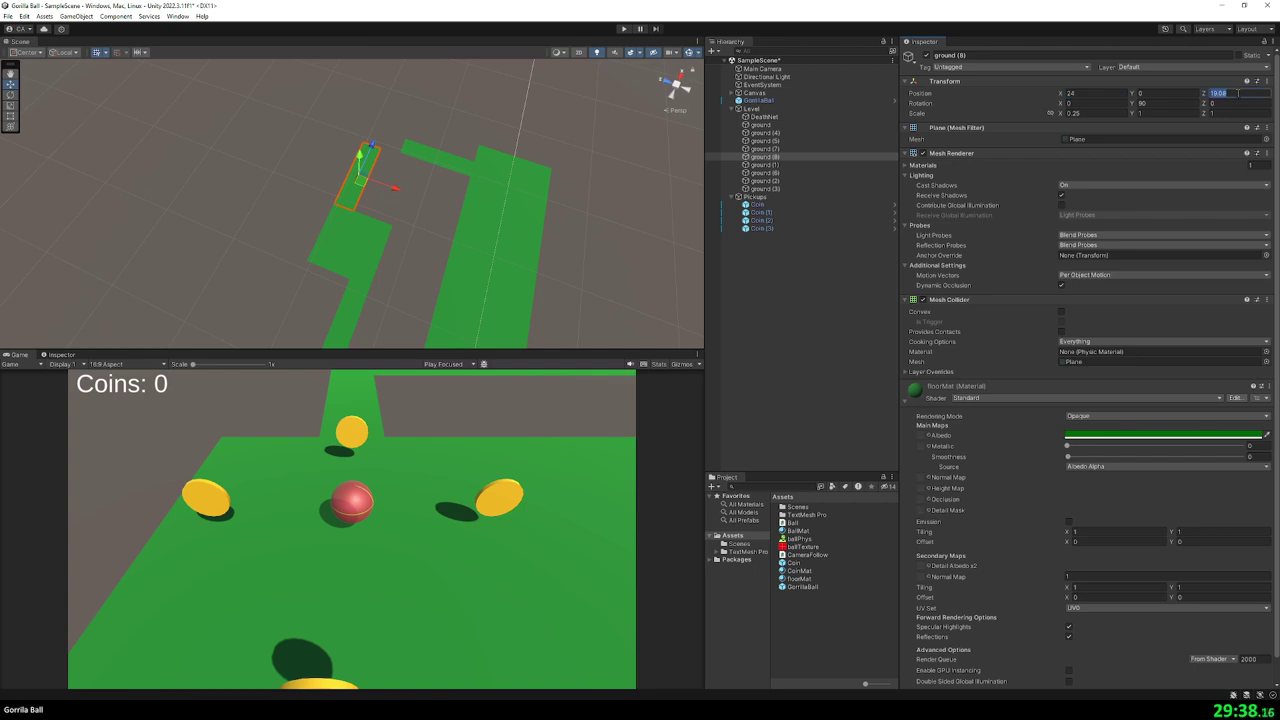
text(18)
click(400, 206)
right_drag(400, 203, 368, 183)
click(368, 183)
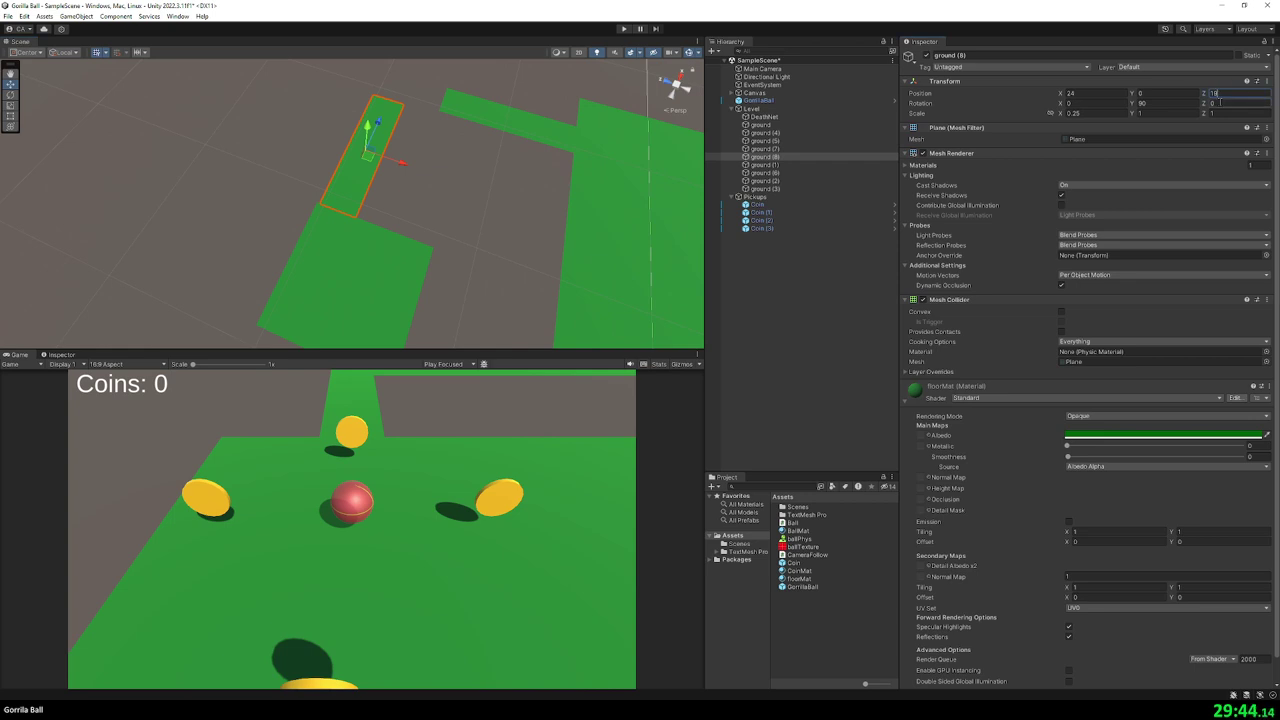
text(19.25)
click(474, 190)
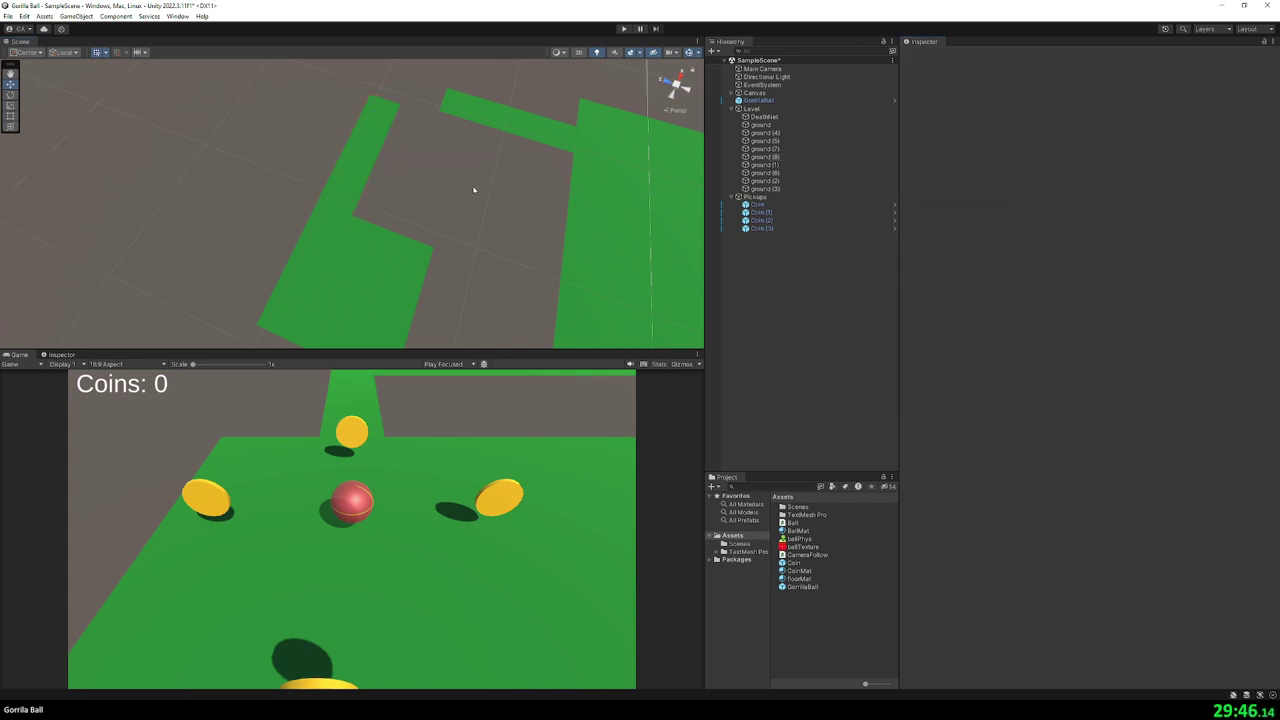
- Lengthen ground (7) to a Z scale of 1.6 and move it forward along Z
click(463, 112)
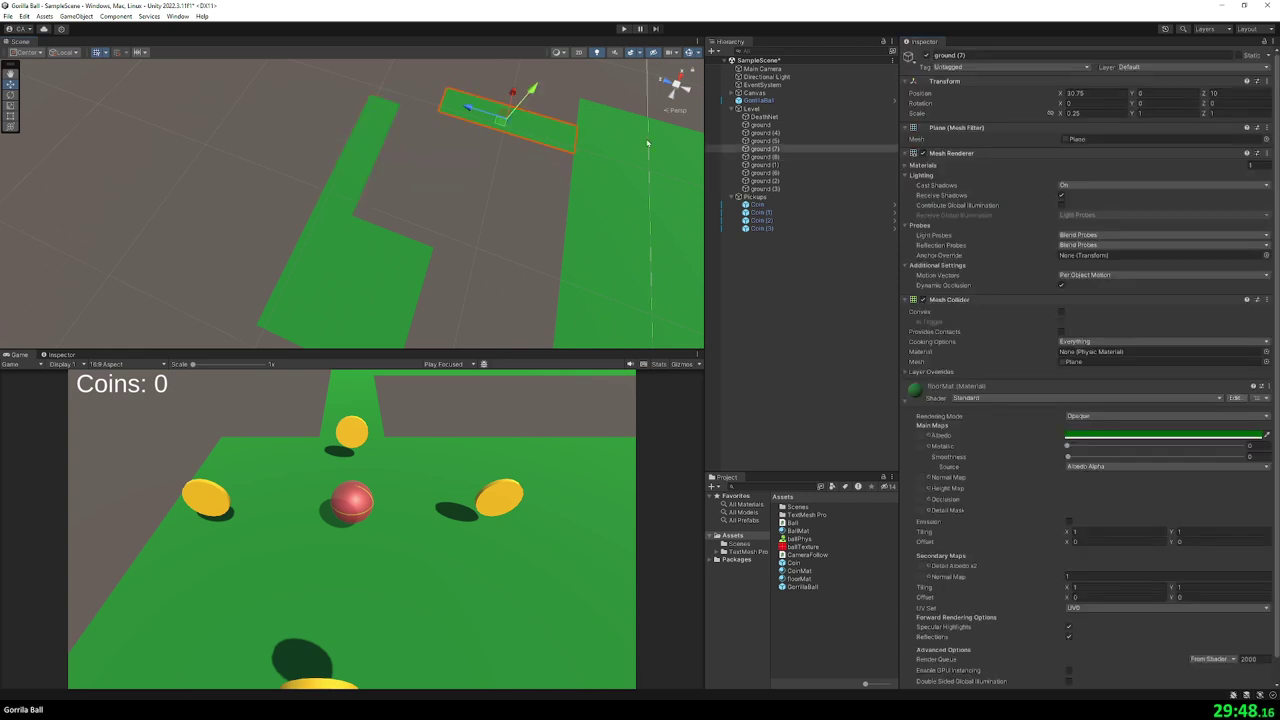
click(1082, 94)
drag(1061, 114, 1067, 114)
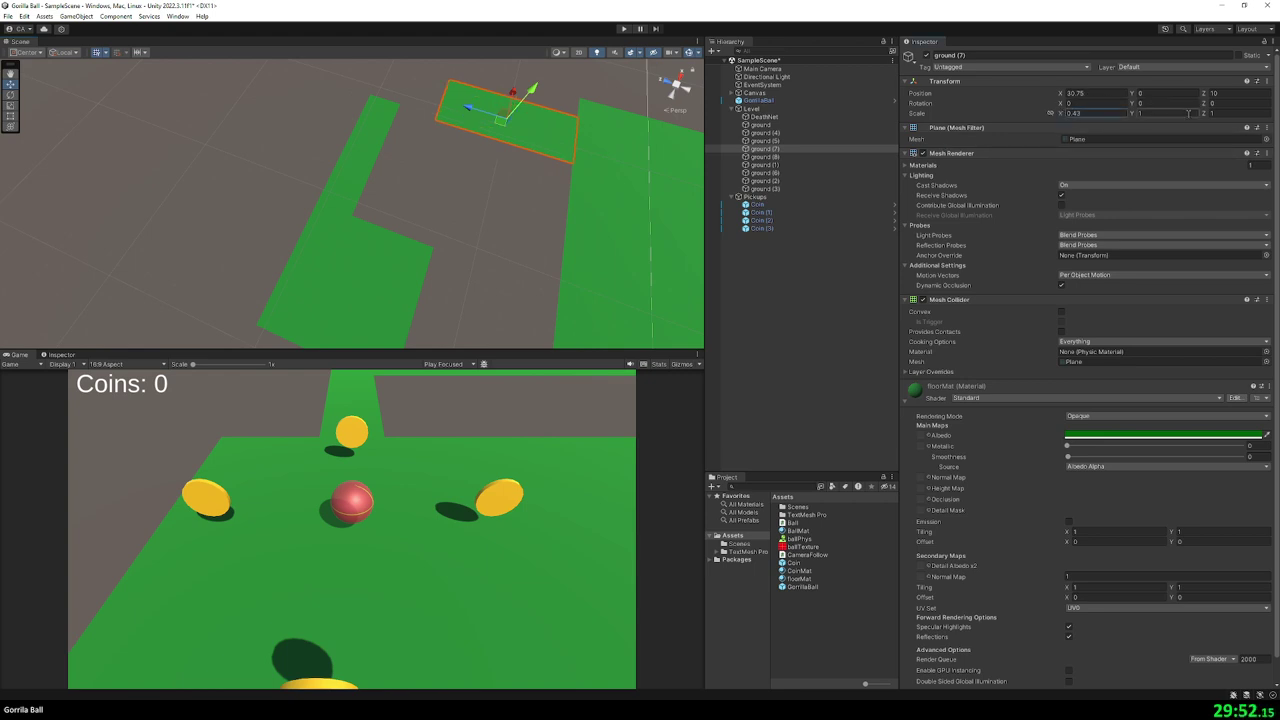
key(ctrl+z)
drag(1205, 114, 1216, 116)
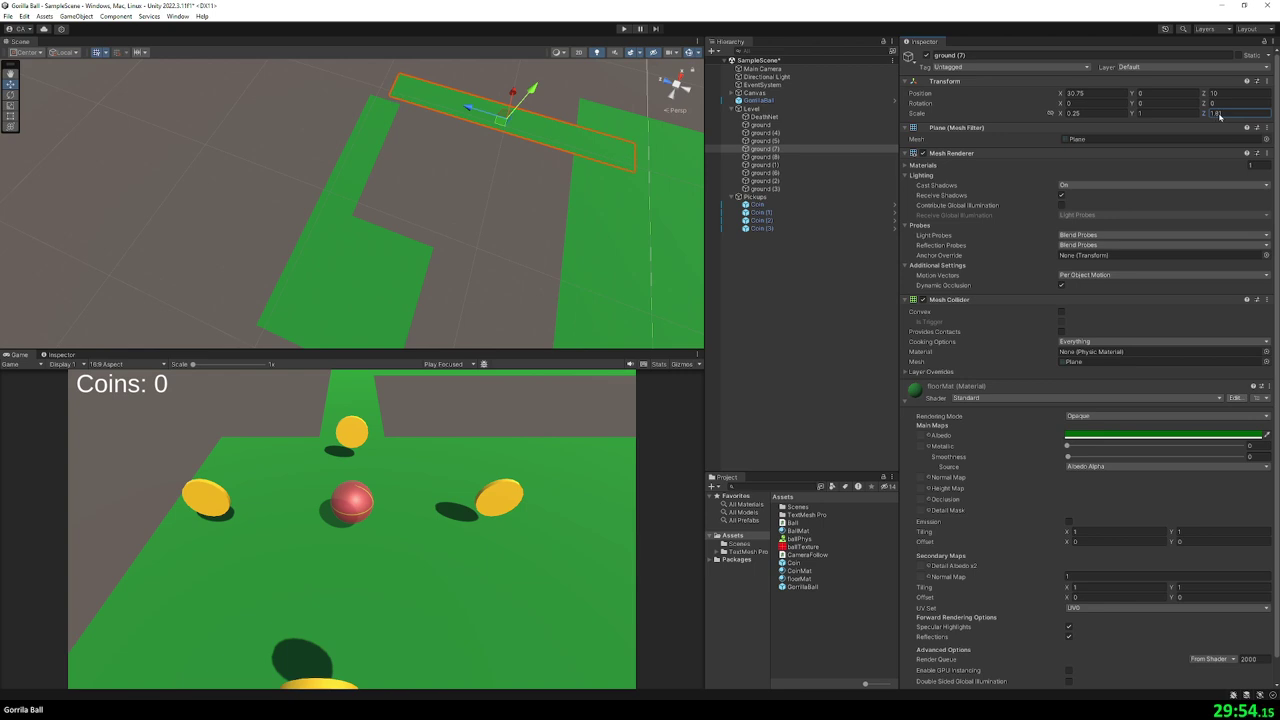
text(.6)
mouse_move(469, 109)
mouse_down()
mouse_move(440, 103)
mouse_move(480, 89)
mouse_up()
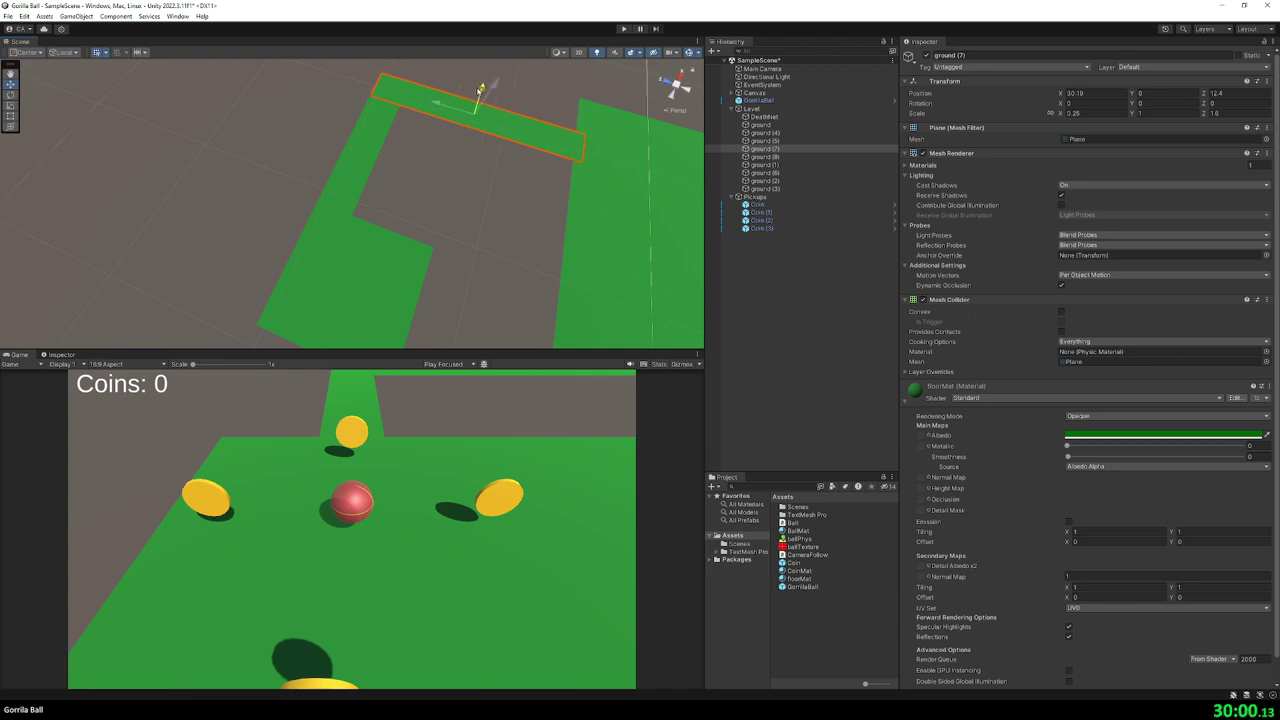
click(566, 103)
- Set ground (7)'s Position X to 30
right_drag(566, 103, 338, 190)
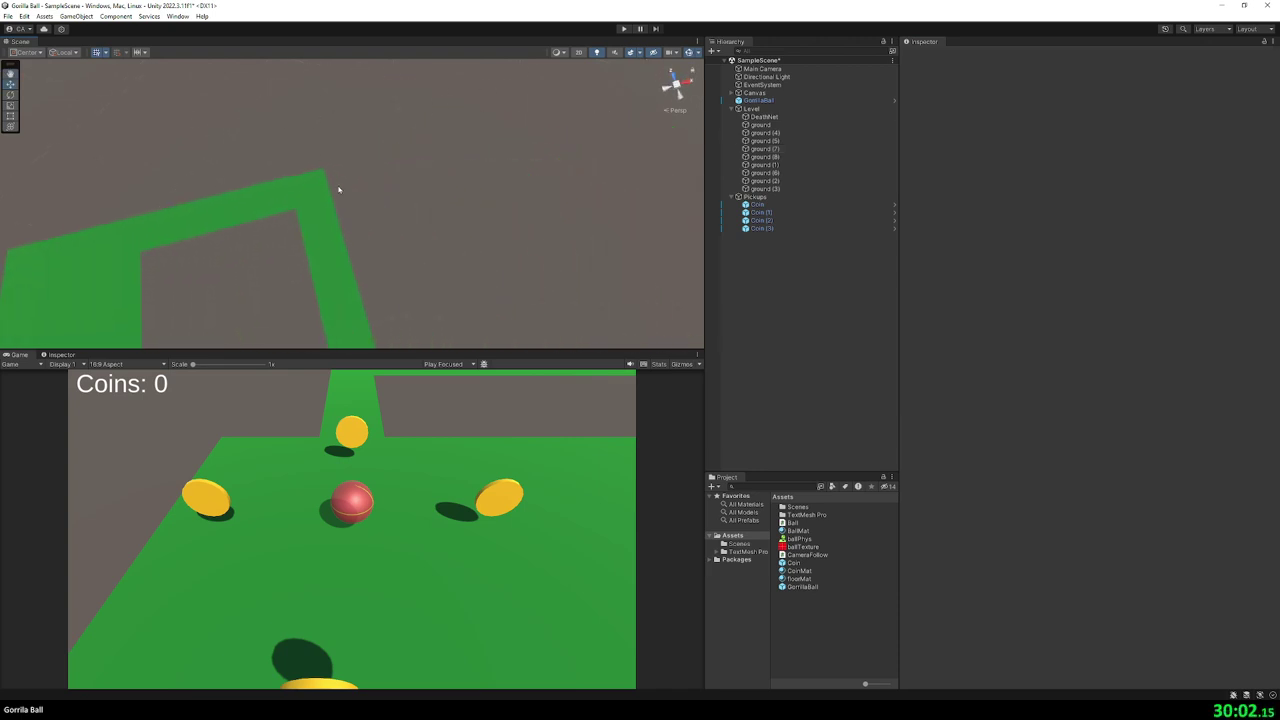
click(329, 206)
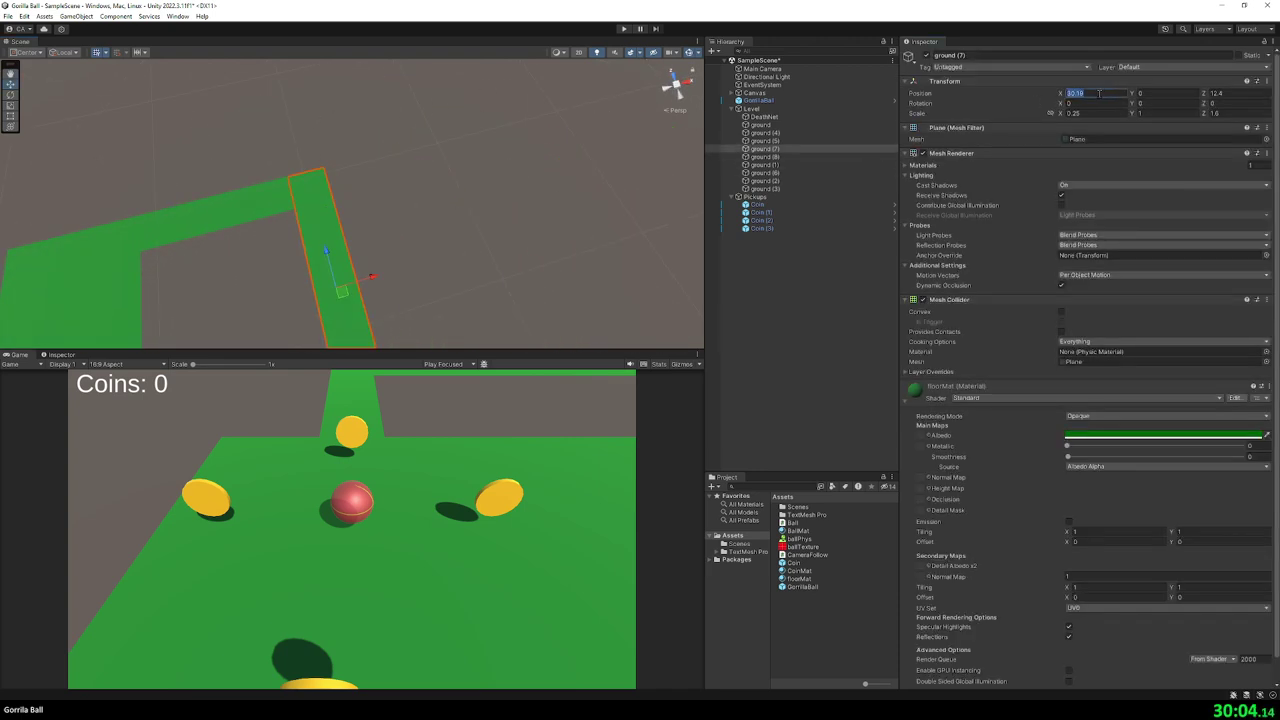
text(30)
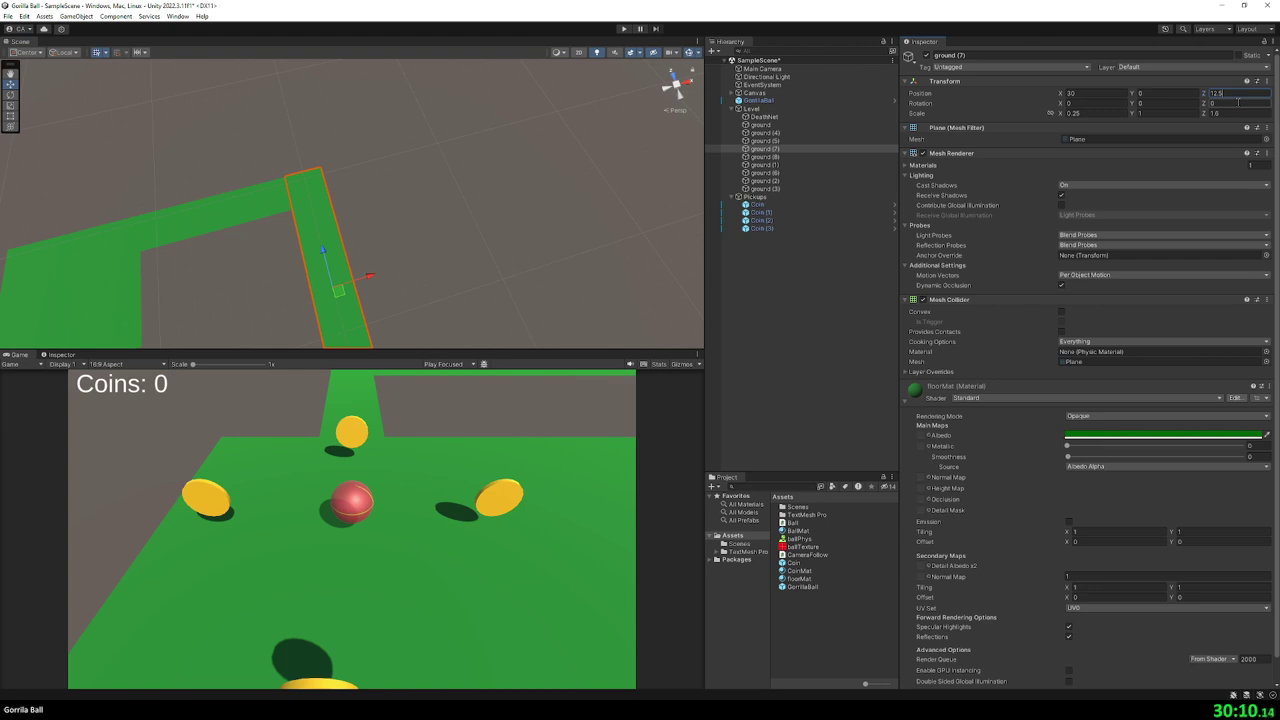
click(670, 157)
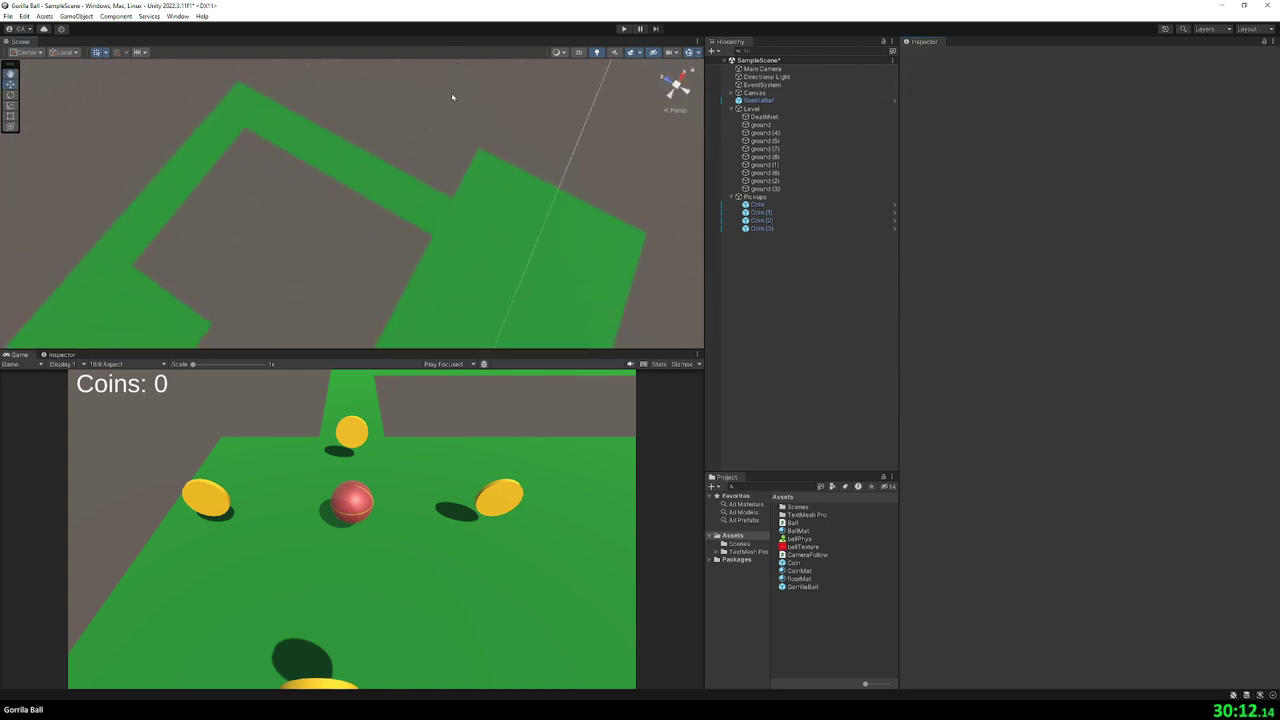
- Duplicate a coin twice, placing Coin (4) on the far platform and Coin (5) on the right one
mouse_move(426, 171)
alt+mouse_down()
mouse_move(455, 215)
mouse_move(382, 93)
alt+mouse_up()
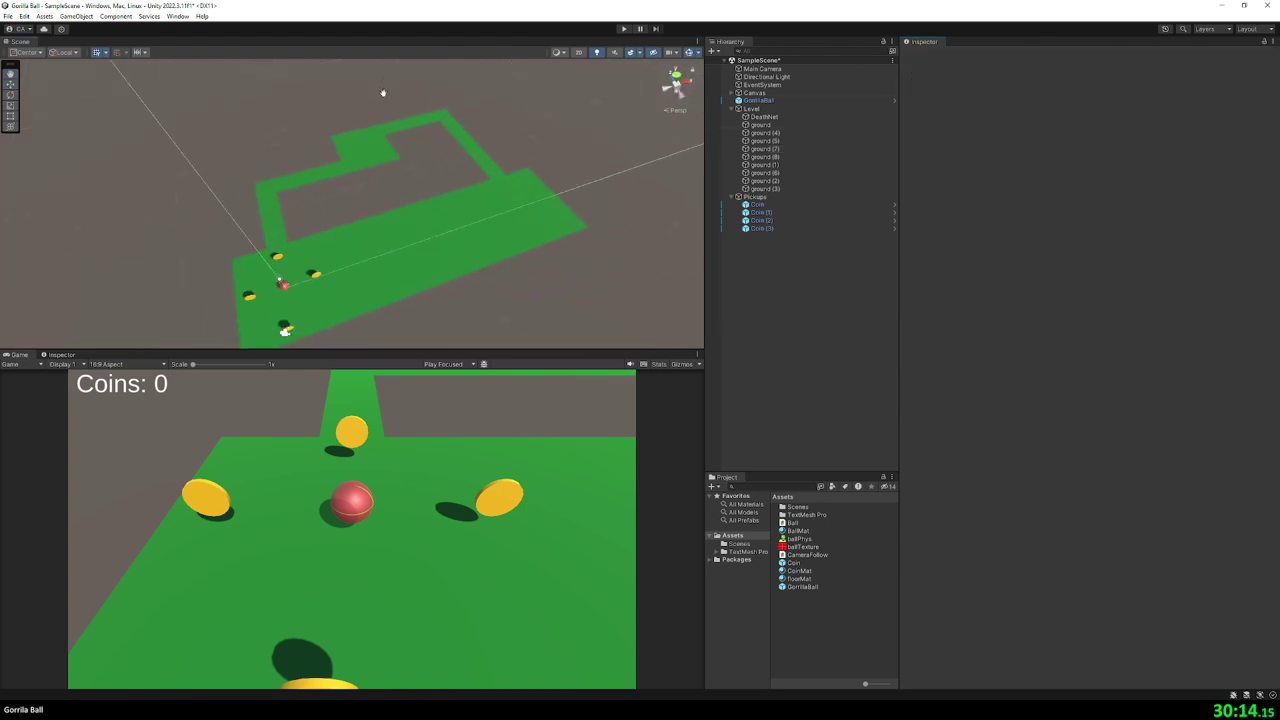
click(314, 277)
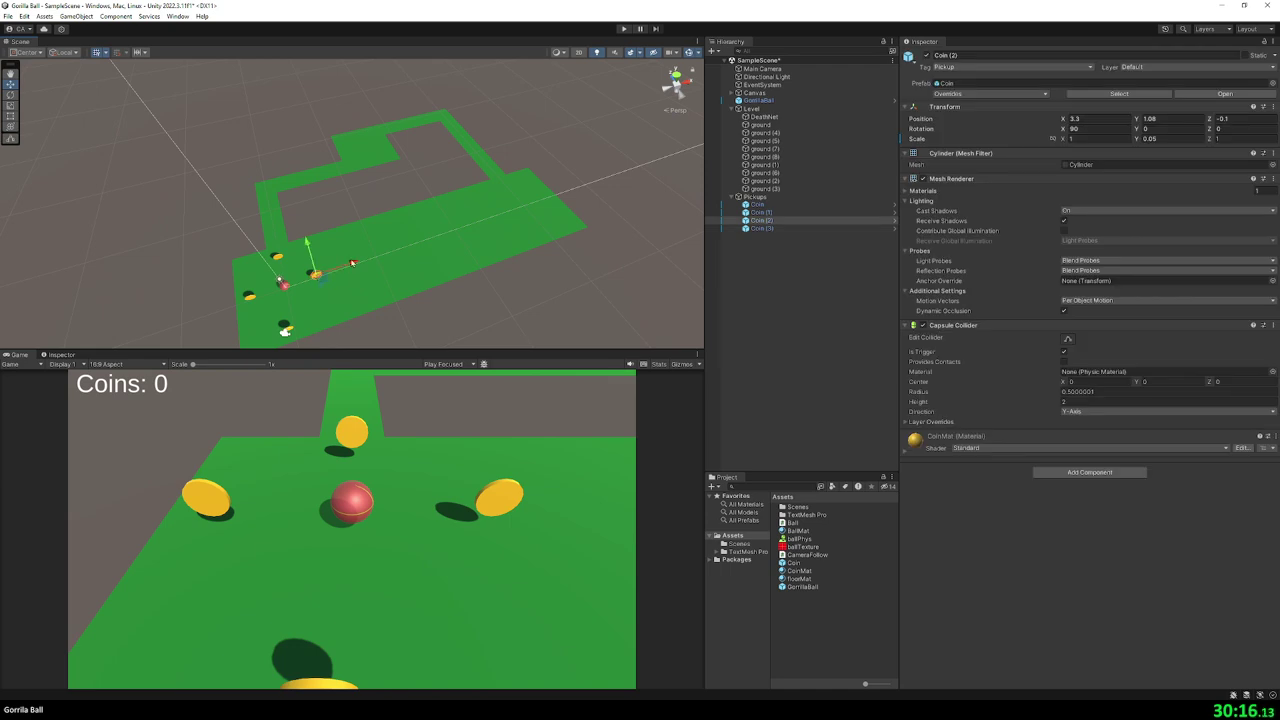
key(ctrl+d)
drag(319, 279, 370, 145)
click(315, 274)
key(ctrl+d)
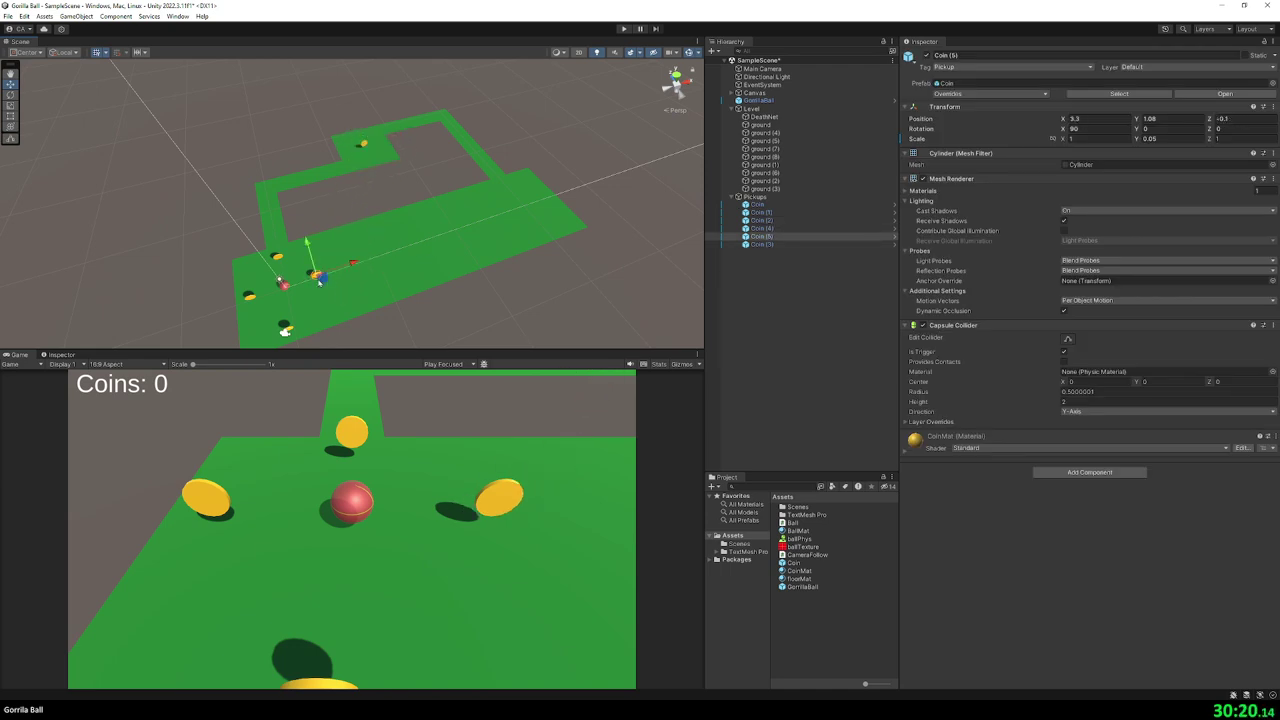
drag(319, 279, 556, 200)
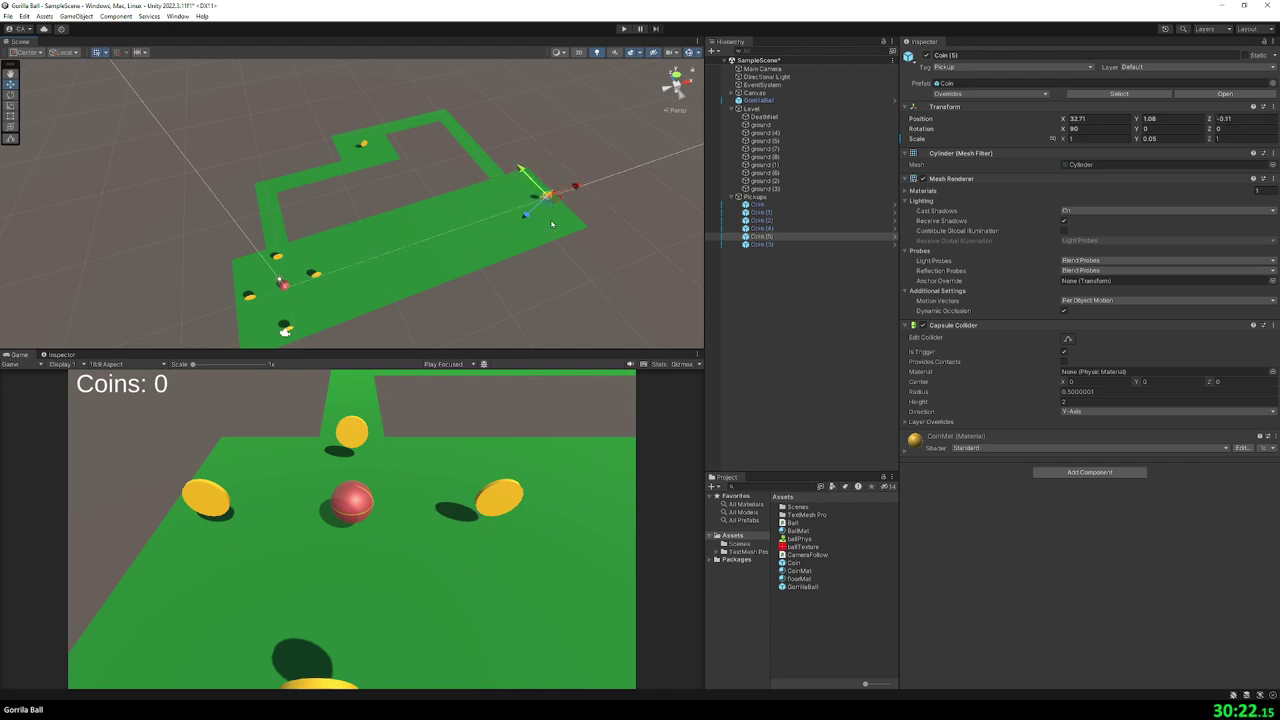
click(551, 224)
mouse_move(517, 277)
alt+mouse_down()
mouse_move(585, 190)
mouse_move(577, 180)
mouse_move(529, 206)
mouse_move(551, 206)
mouse_move(641, 113)
alt+mouse_up()
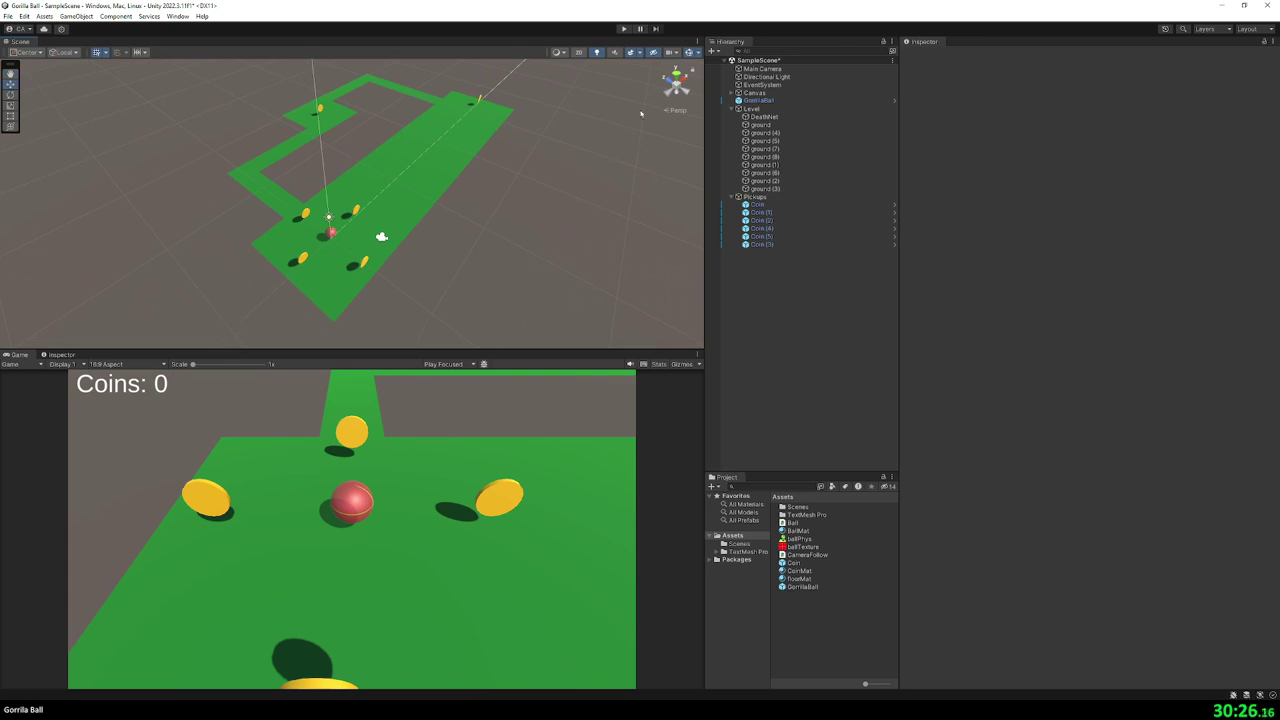
- Play-test the level, rolling the ball with W and D and restarting until the counter reads Coins: 2
click(624, 28)
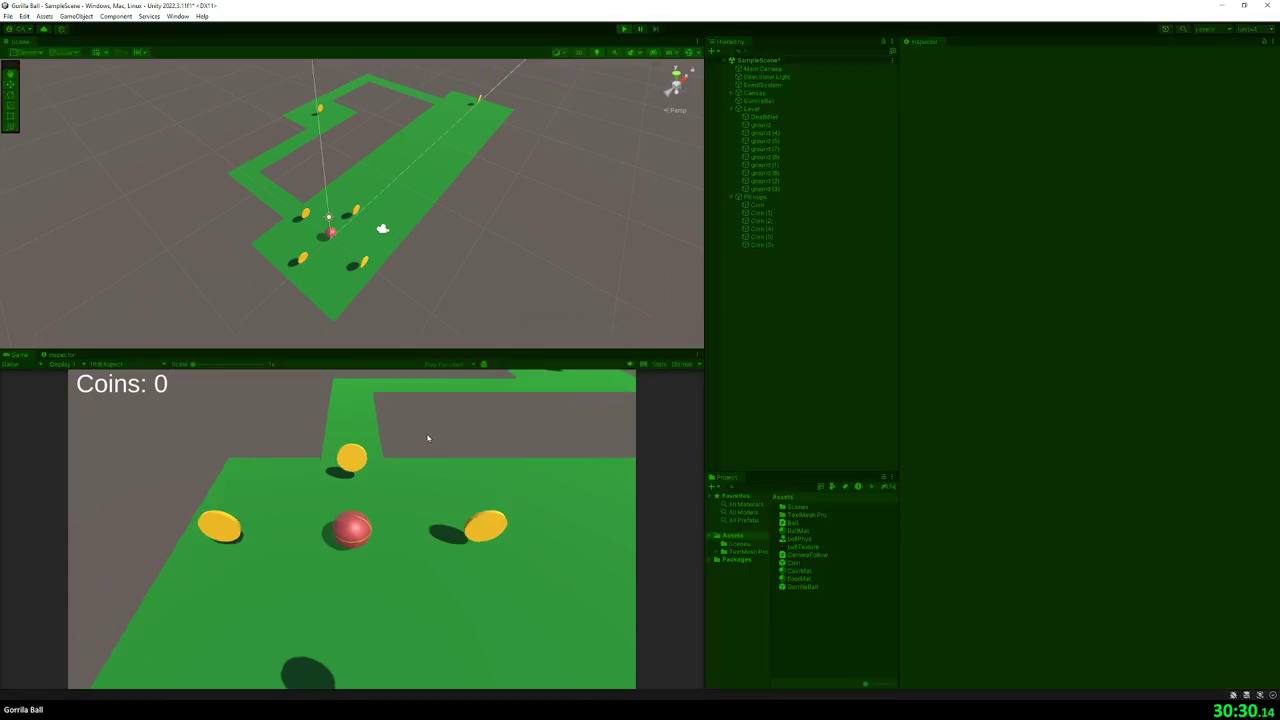
key(w)
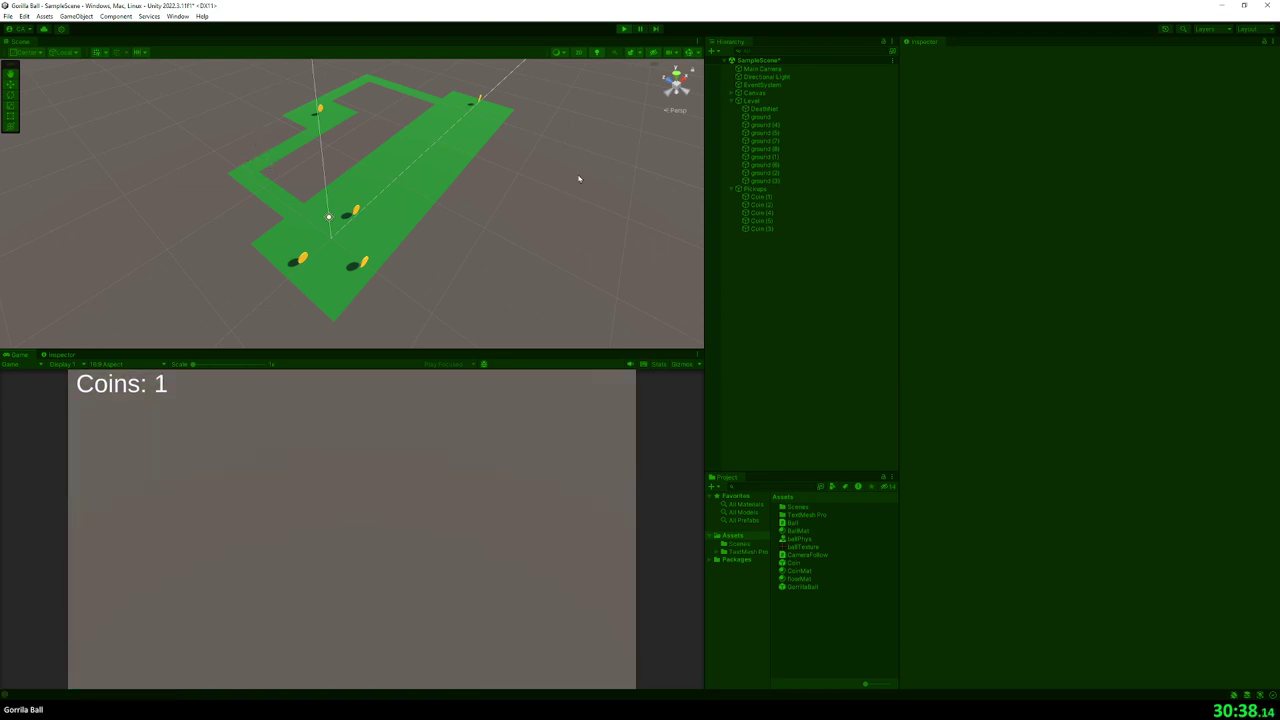
click(625, 30)
click(624, 29)
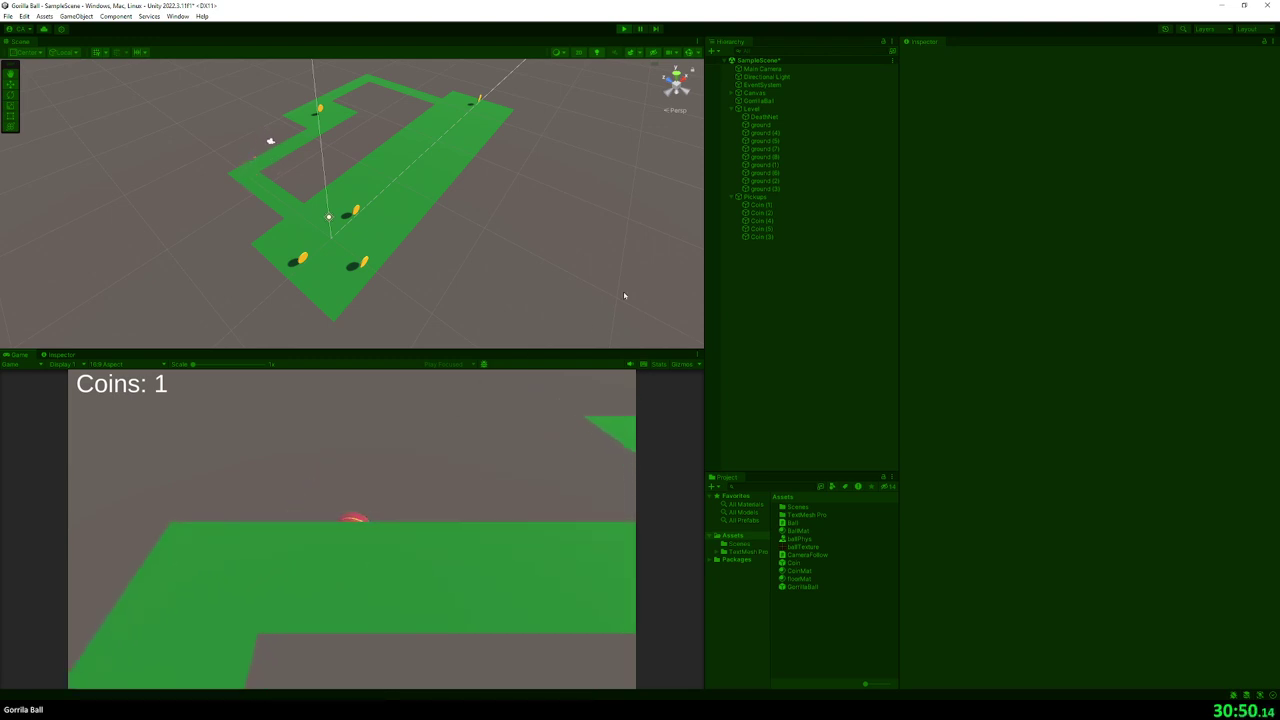
click(623, 29)
click(623, 29)
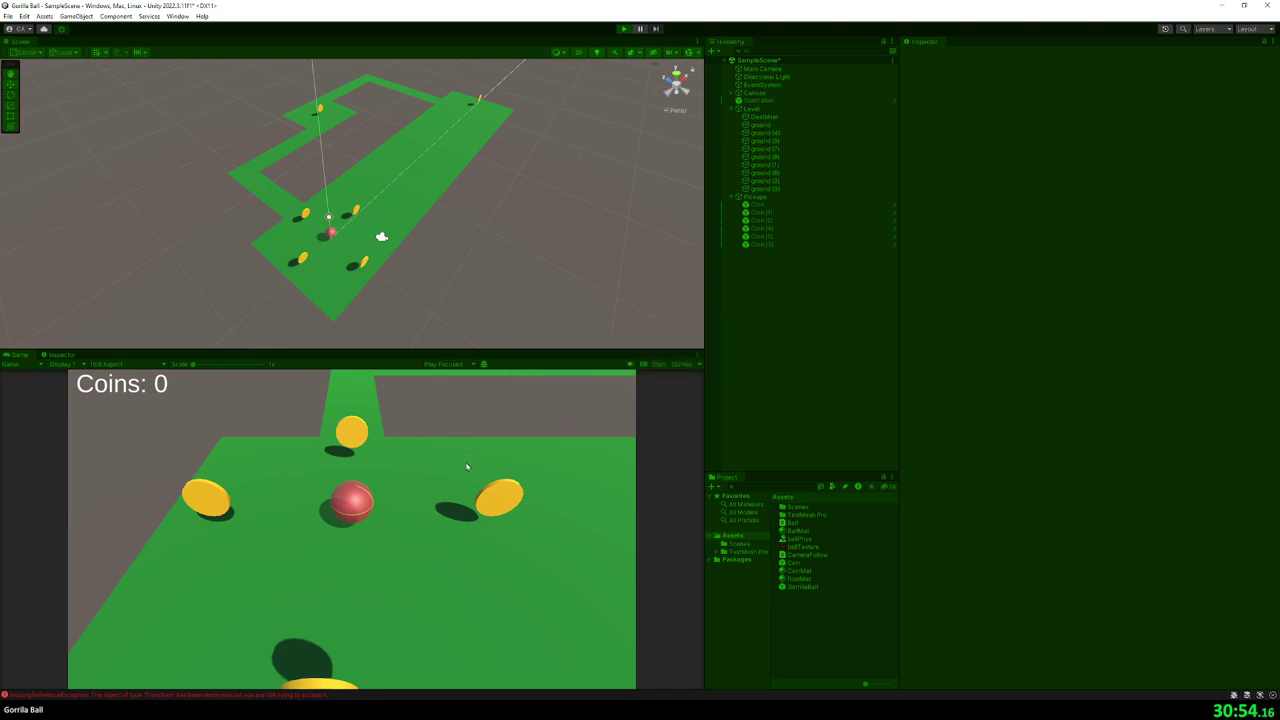
key(w)
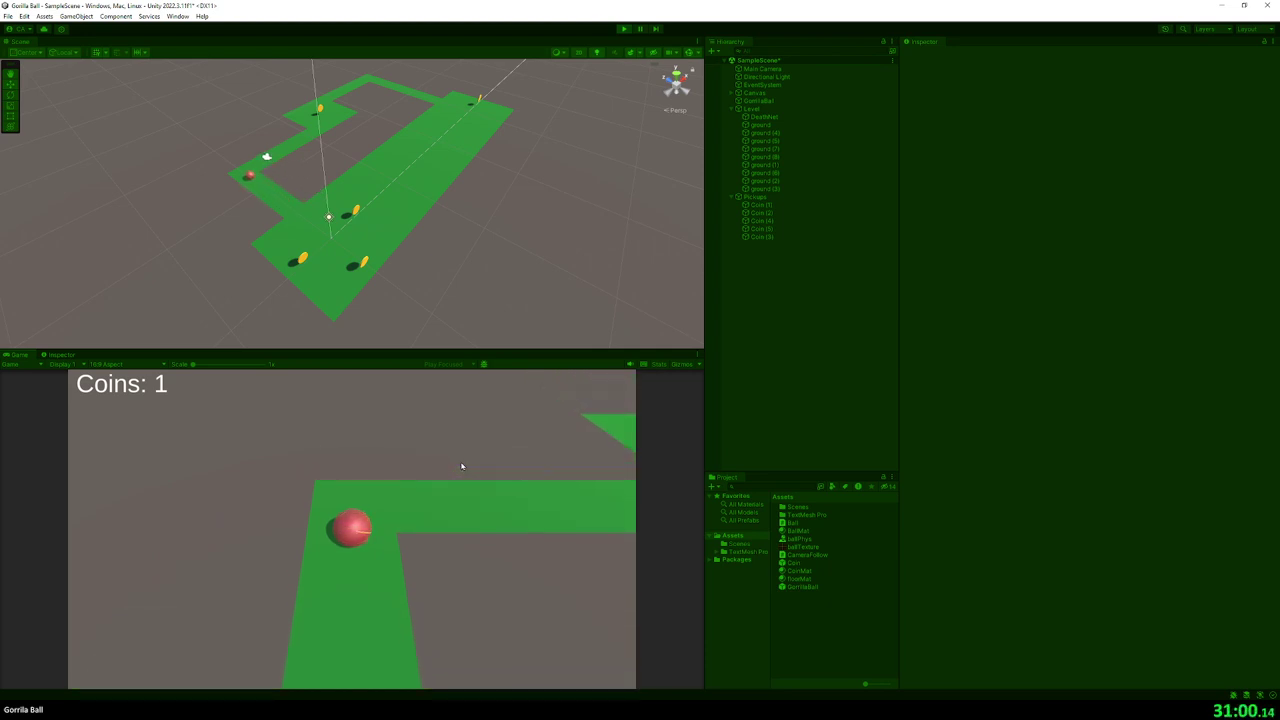
key(d)
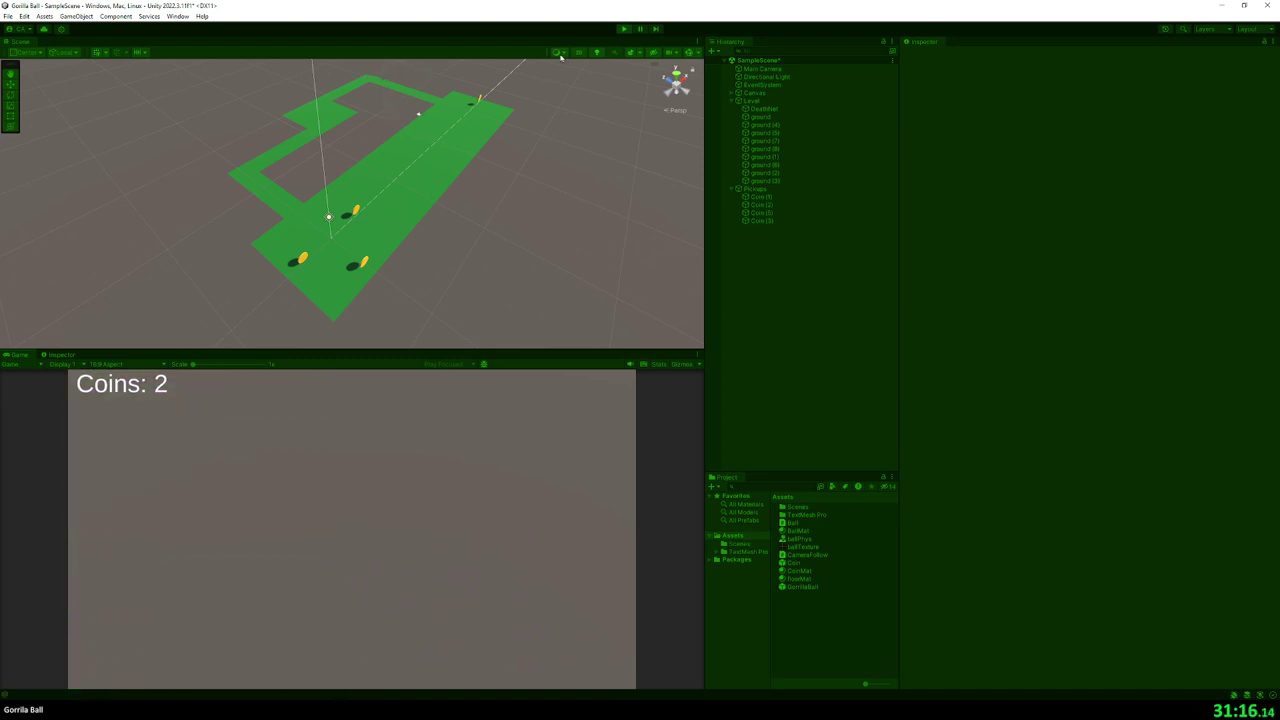
- Stop the game, add a new 3D Cube, and zero its position values
click(620, 32)
mouse_move(514, 200)
right_down()
mouse_move(448, 280)
mouse_move(418, 209)
right_up()
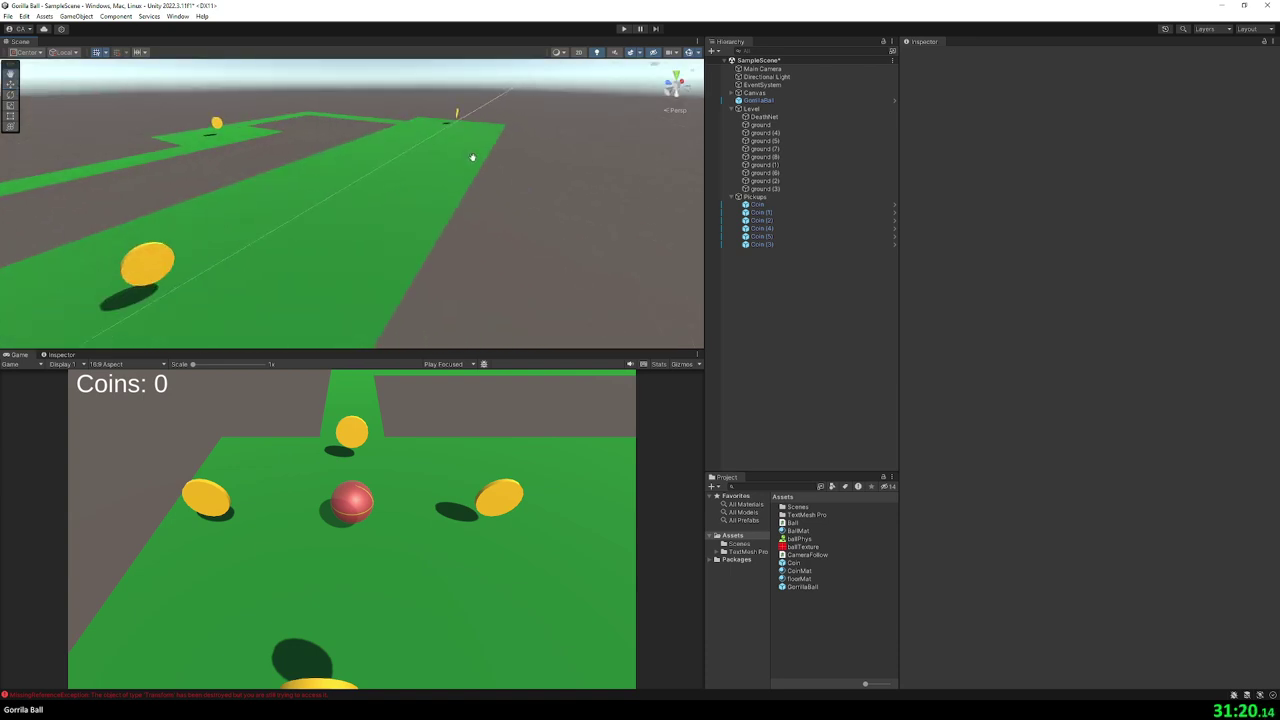
right_click(734, 320)
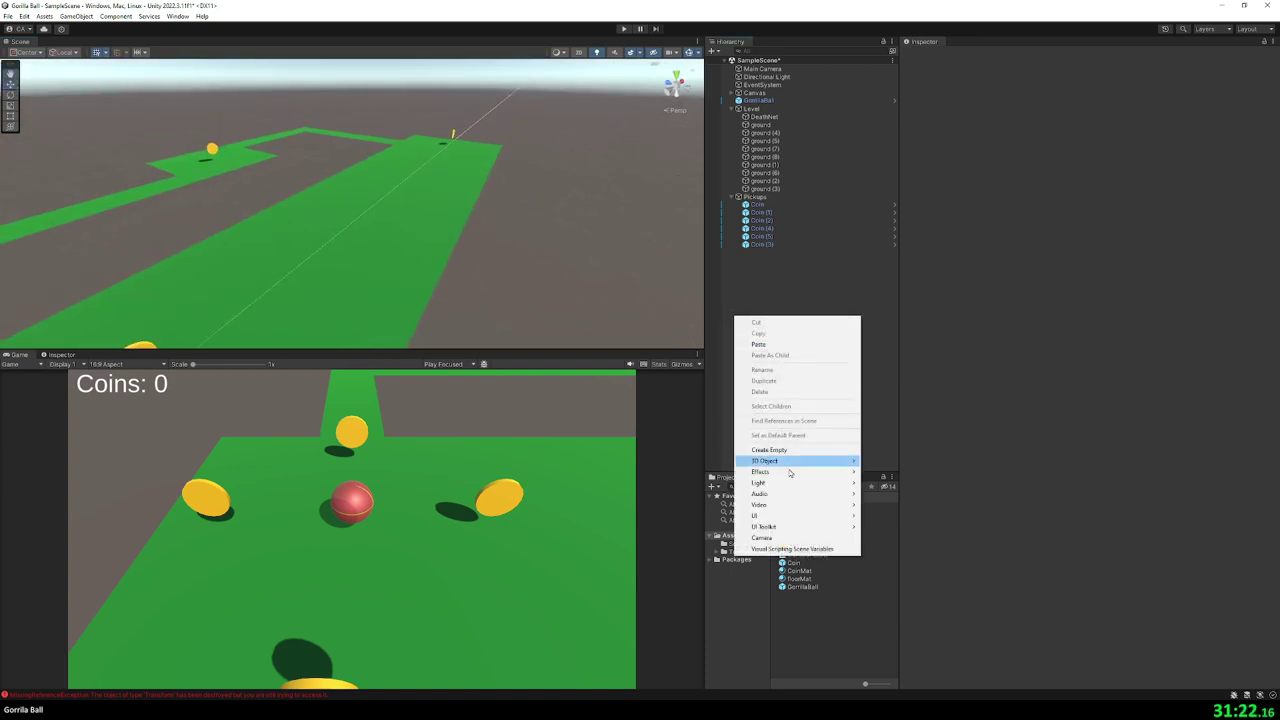
mouse_move(790, 462)
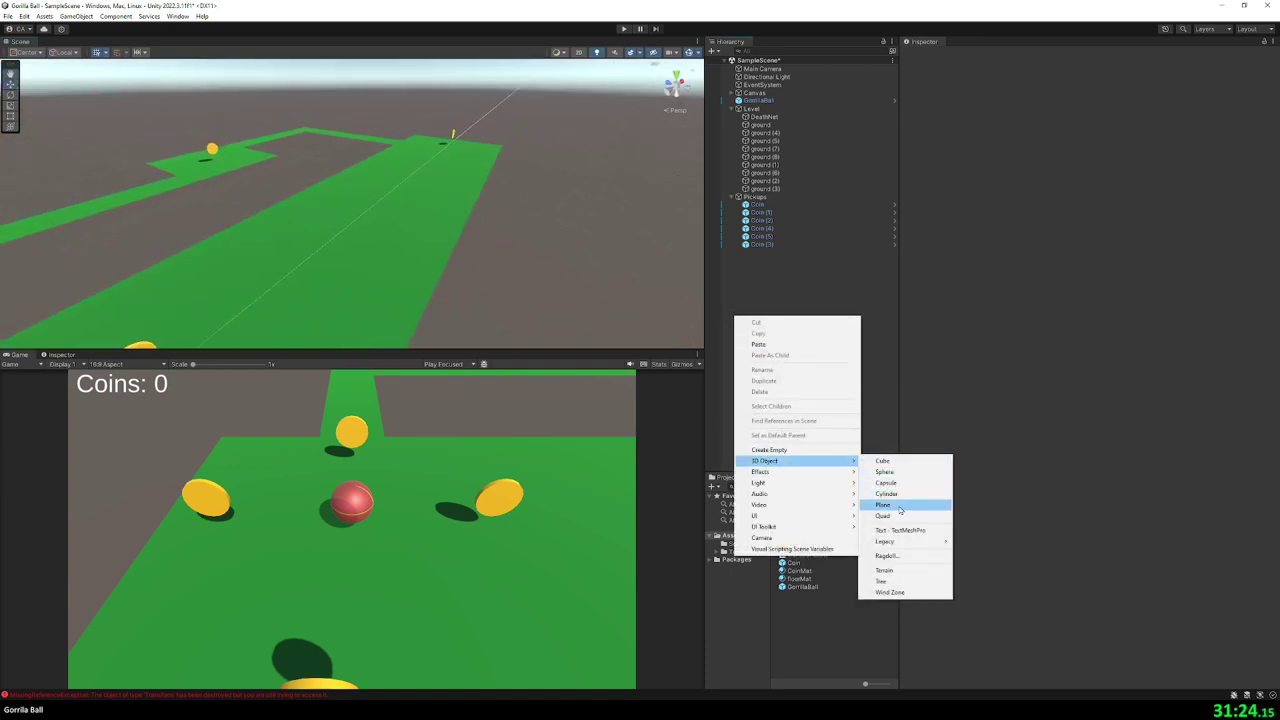
click(900, 461)
right_drag(450, 230, 892, 178)
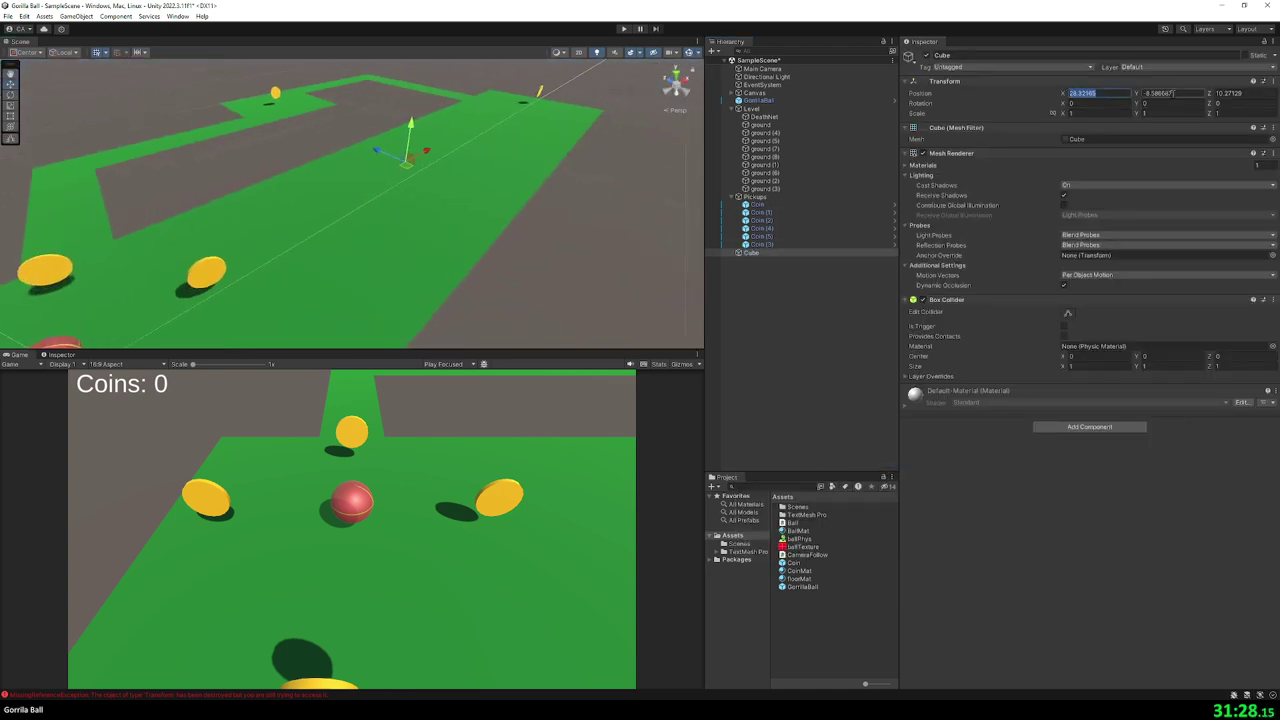
text(0)
key(Tab)
text(0)
key(Tab)
text(0)
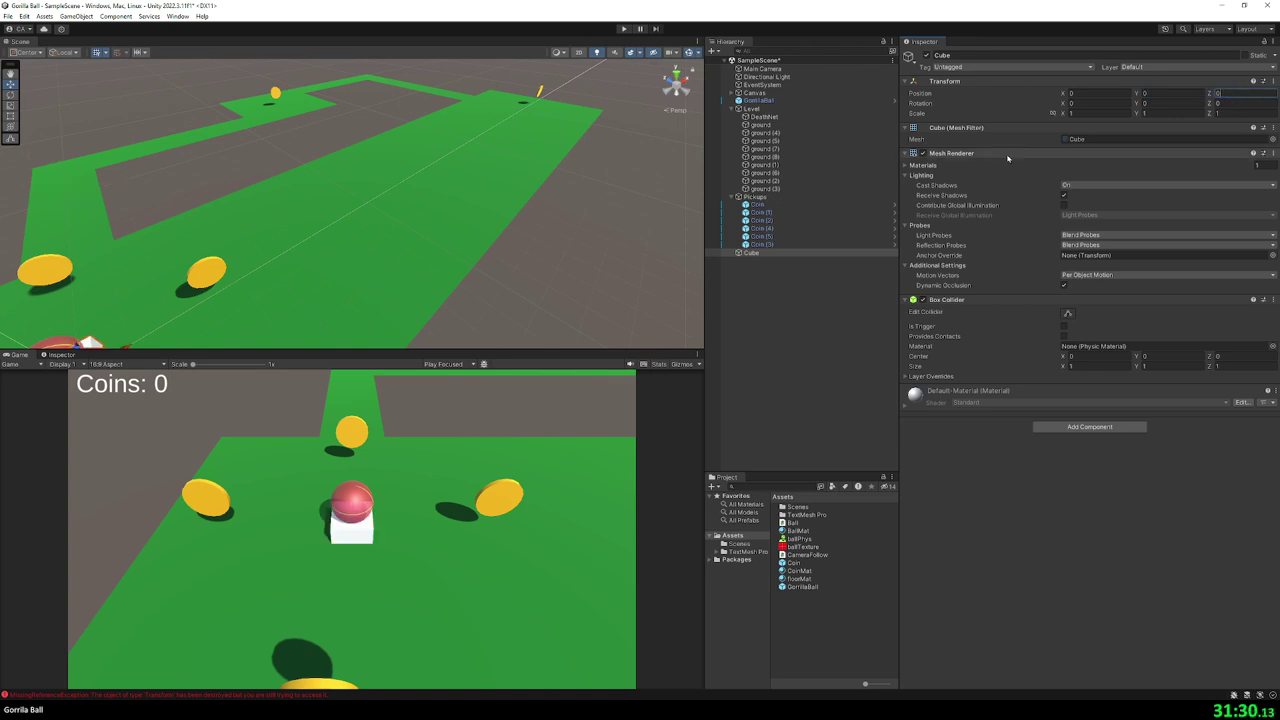
- Slide the cube along the track and raise it off the ground
drag(271, 226, 605, 185)
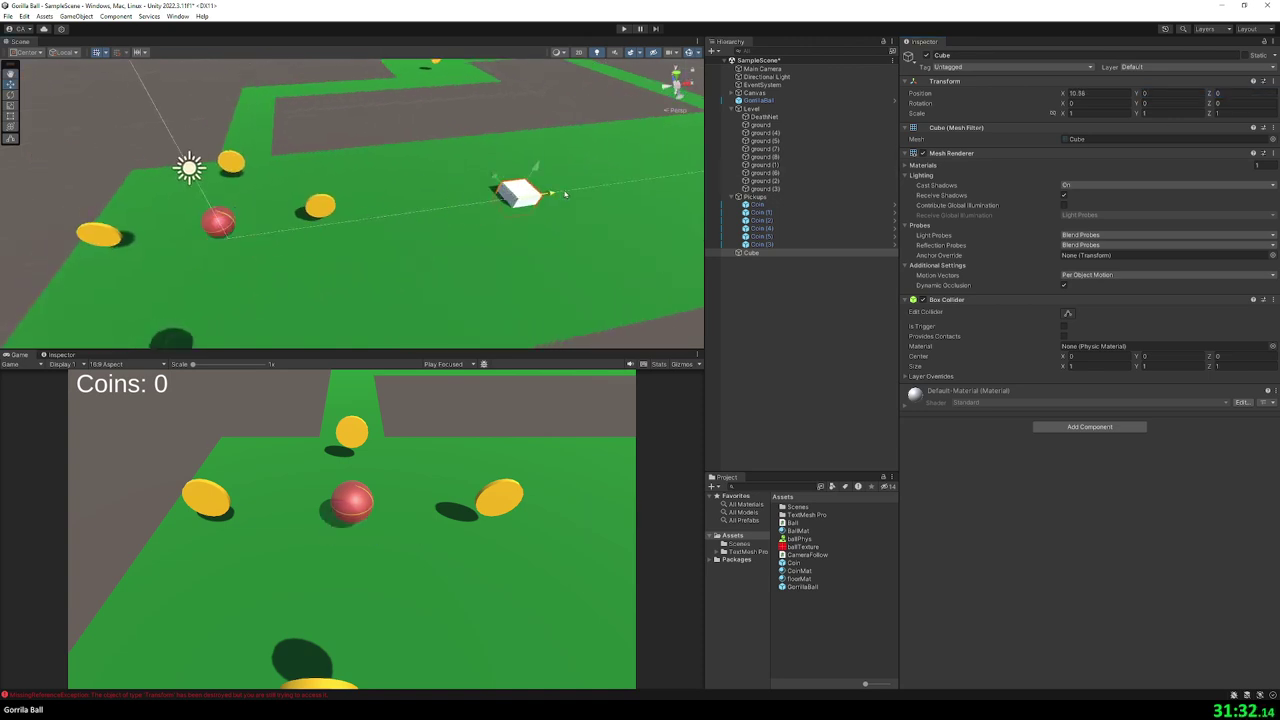
mouse_move(605, 185)
right_down()
mouse_move(550, 183)
mouse_move(603, 183)
mouse_move(531, 200)
mouse_move(566, 194)
mouse_move(549, 176)
right_up()
drag(376, 92, 380, 72)
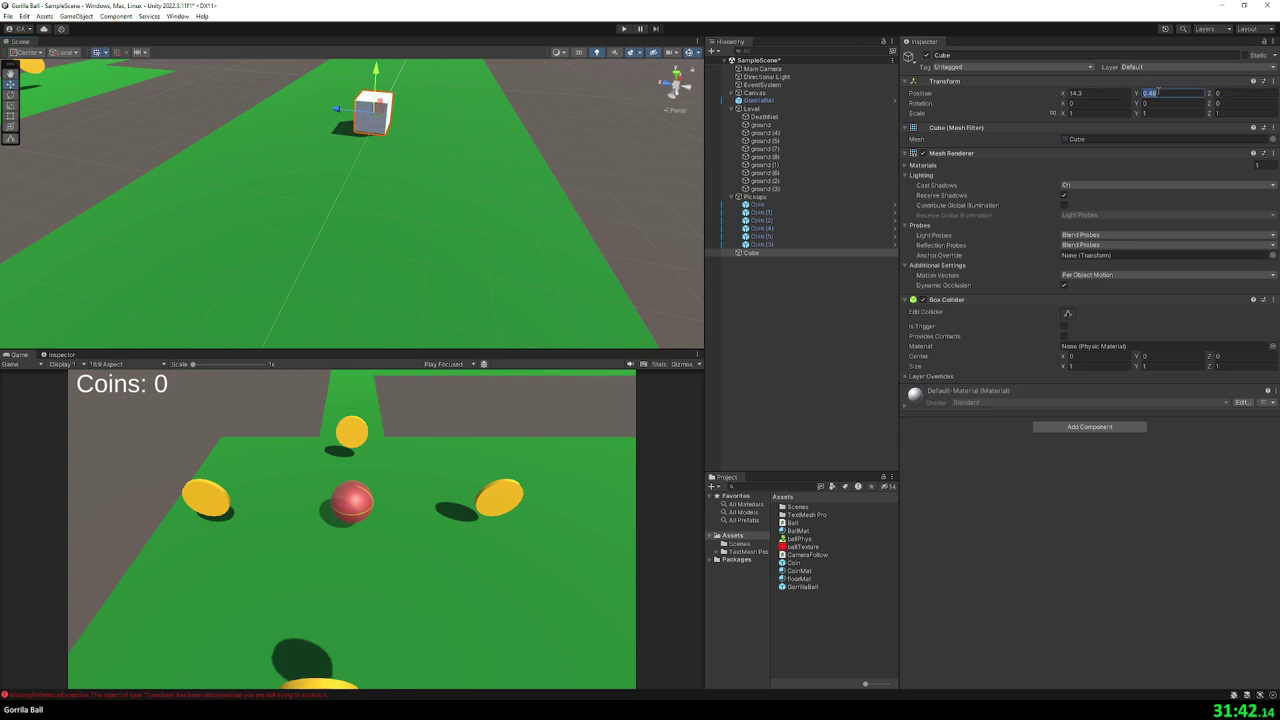
drag(1156, 93, 1141, 99)
click(1103, 91)
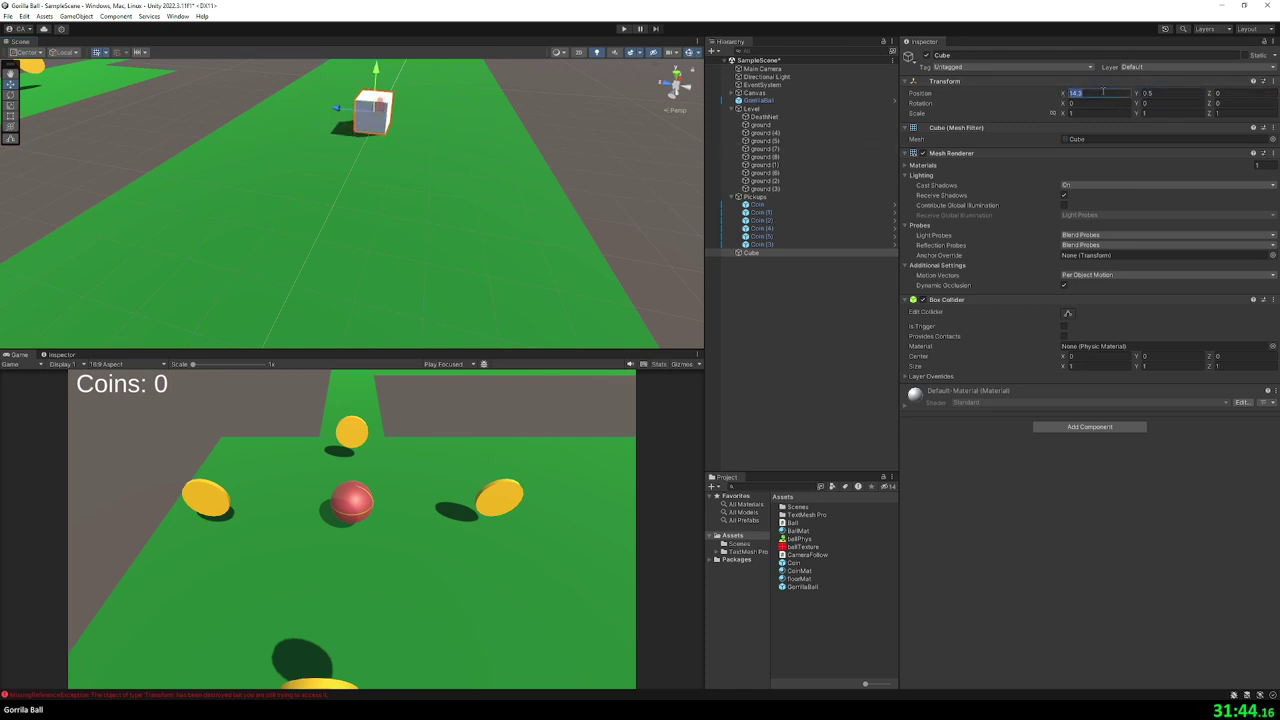
- Set the cube's Position X to 15 and its Scale to 1, 2, 5
text(15)
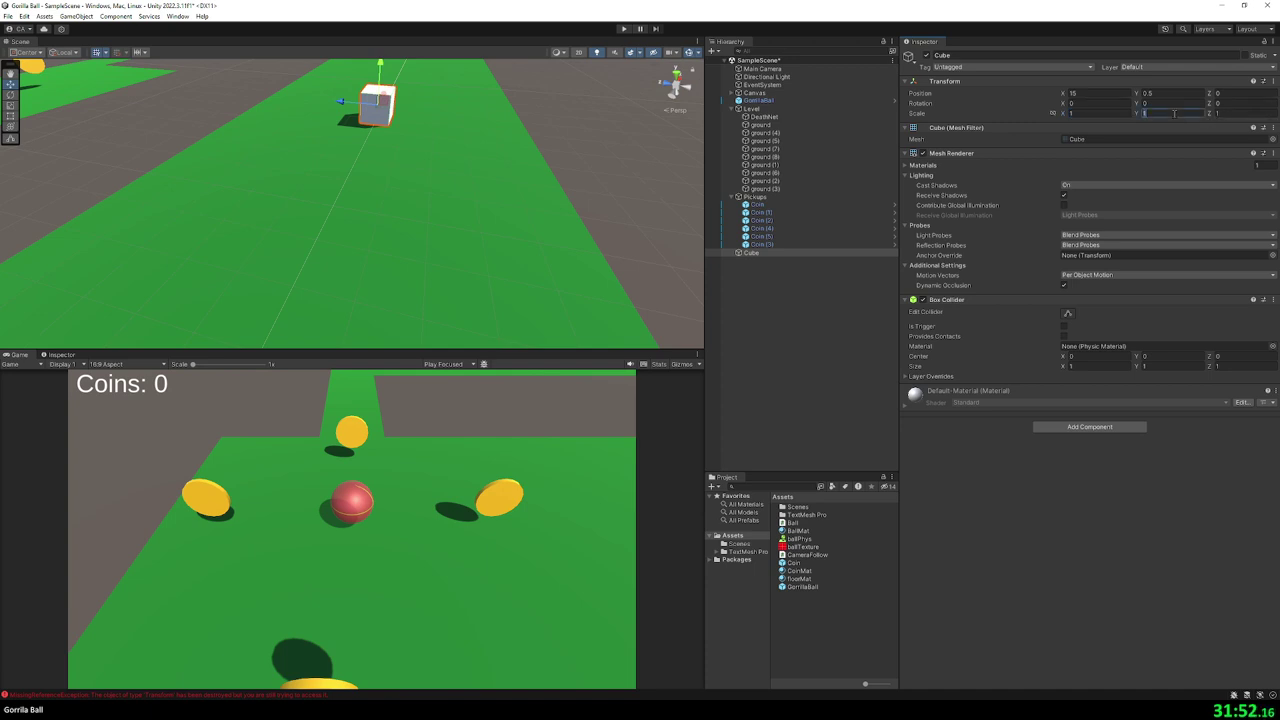
text(2)
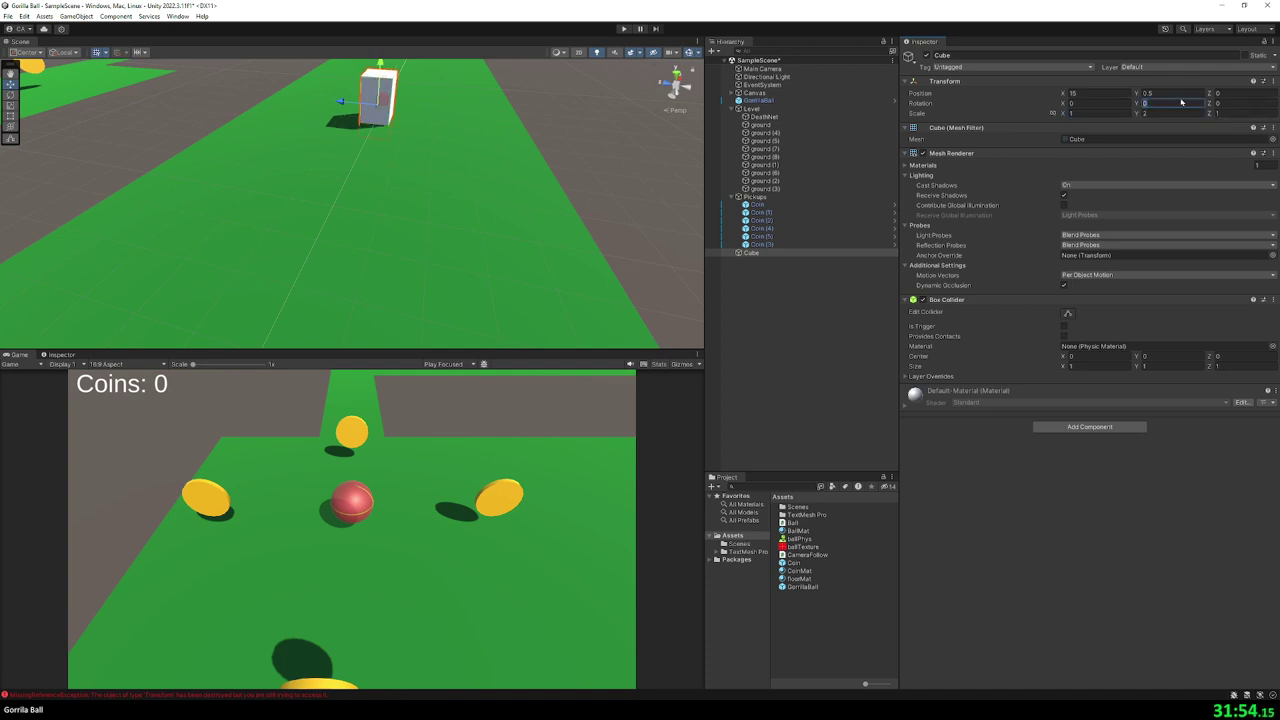
text(1)
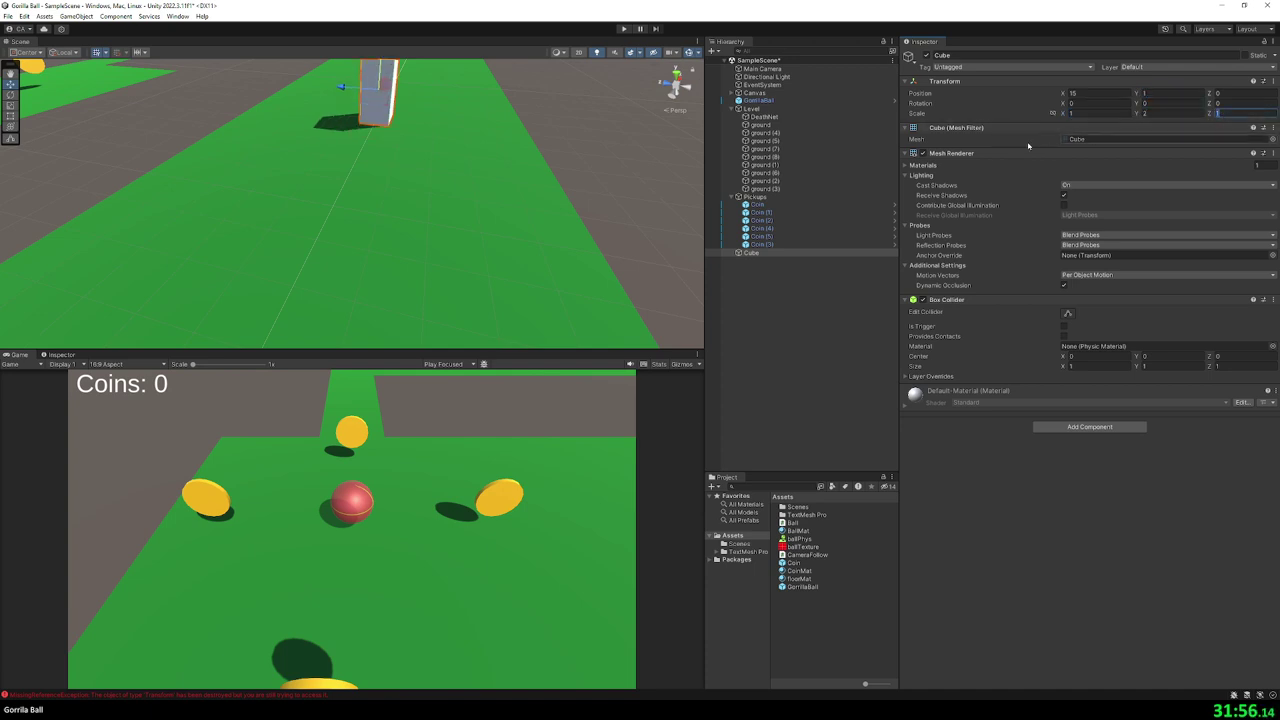
text(3)
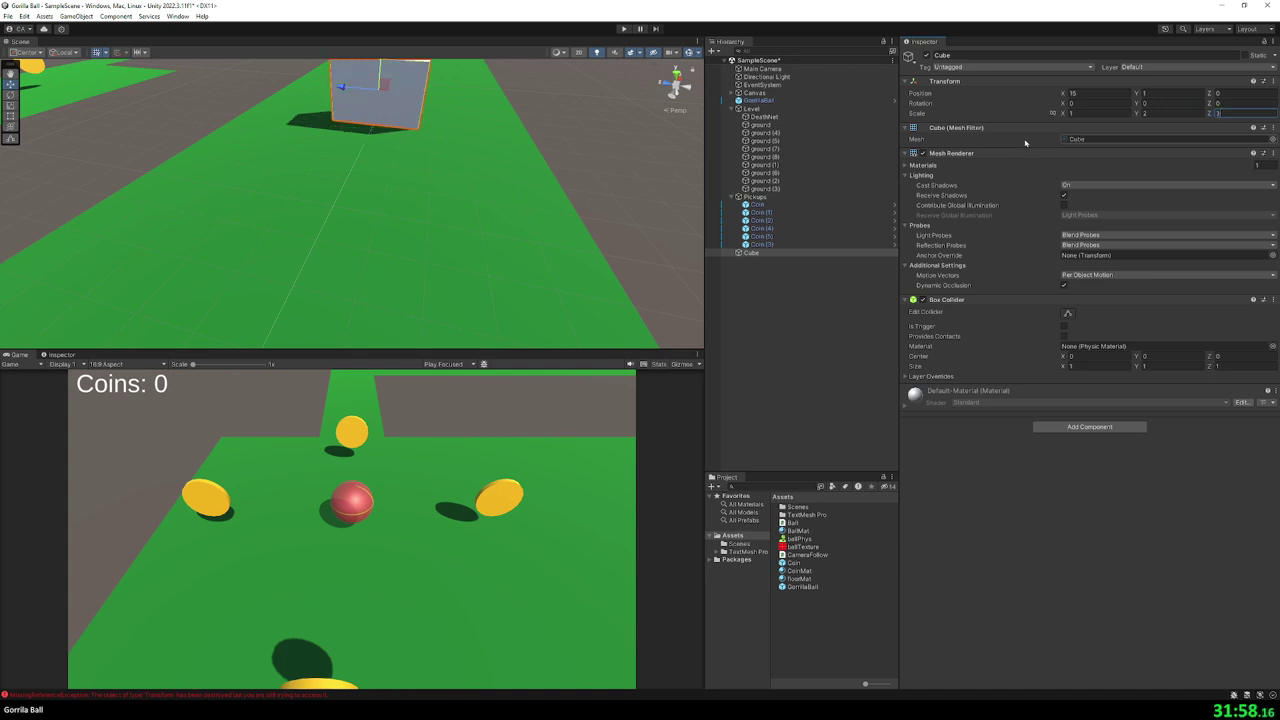
key(BackSpace)
text(4)
key(BackSpace)
text(5)
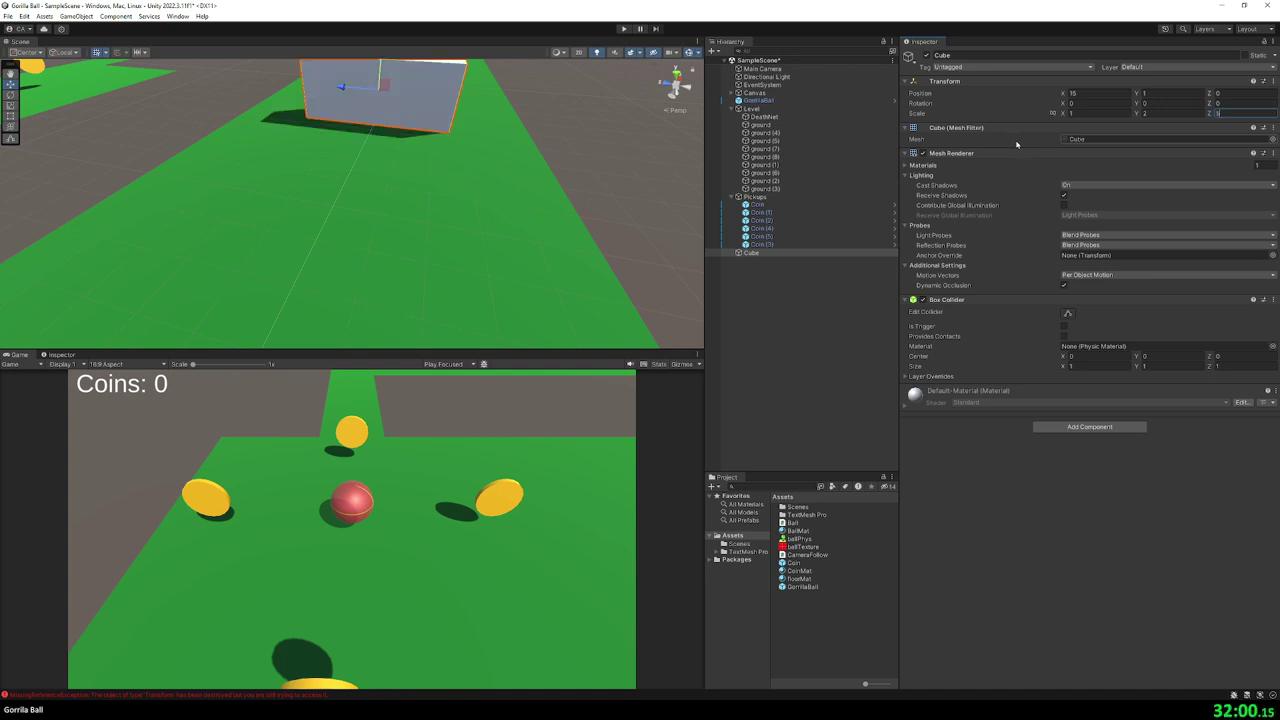
mouse_move(610, 140)
alt+mouse_down()
mouse_move(574, 201)
mouse_move(328, 153)
alt+mouse_up()
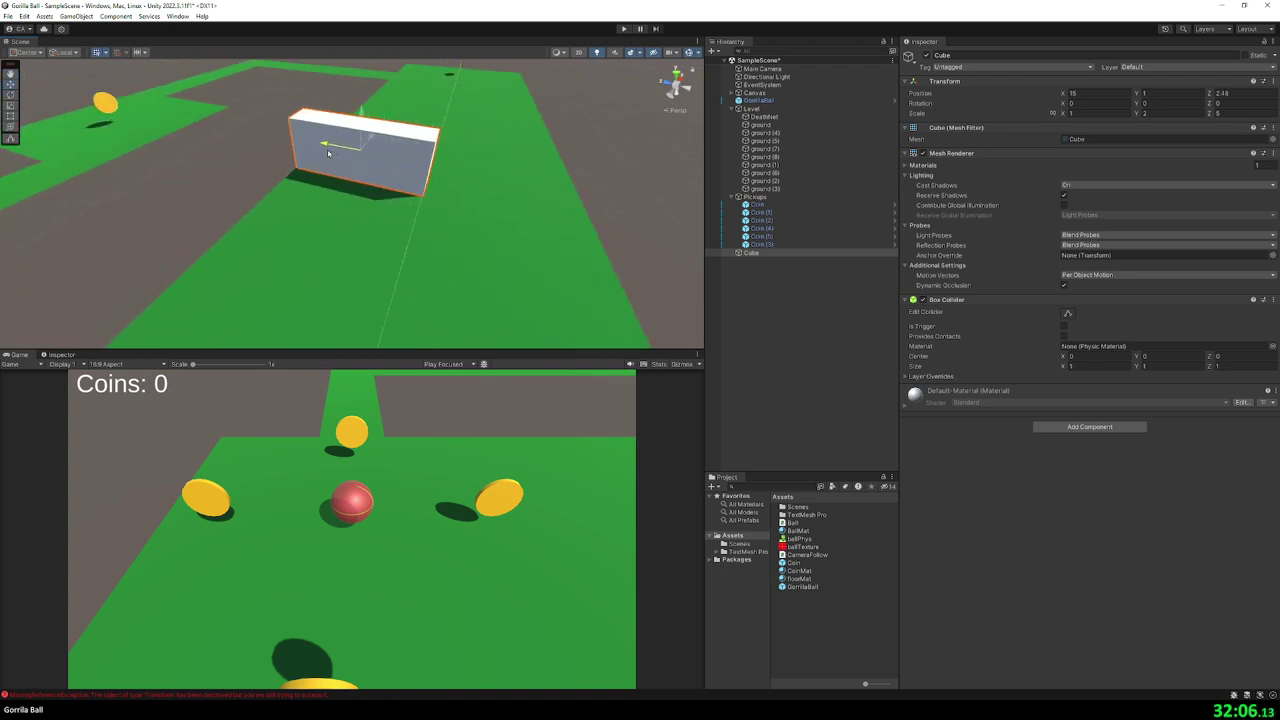
- Duplicate the wall cube and slide the copy over as a second wall
key(ctrl+d)
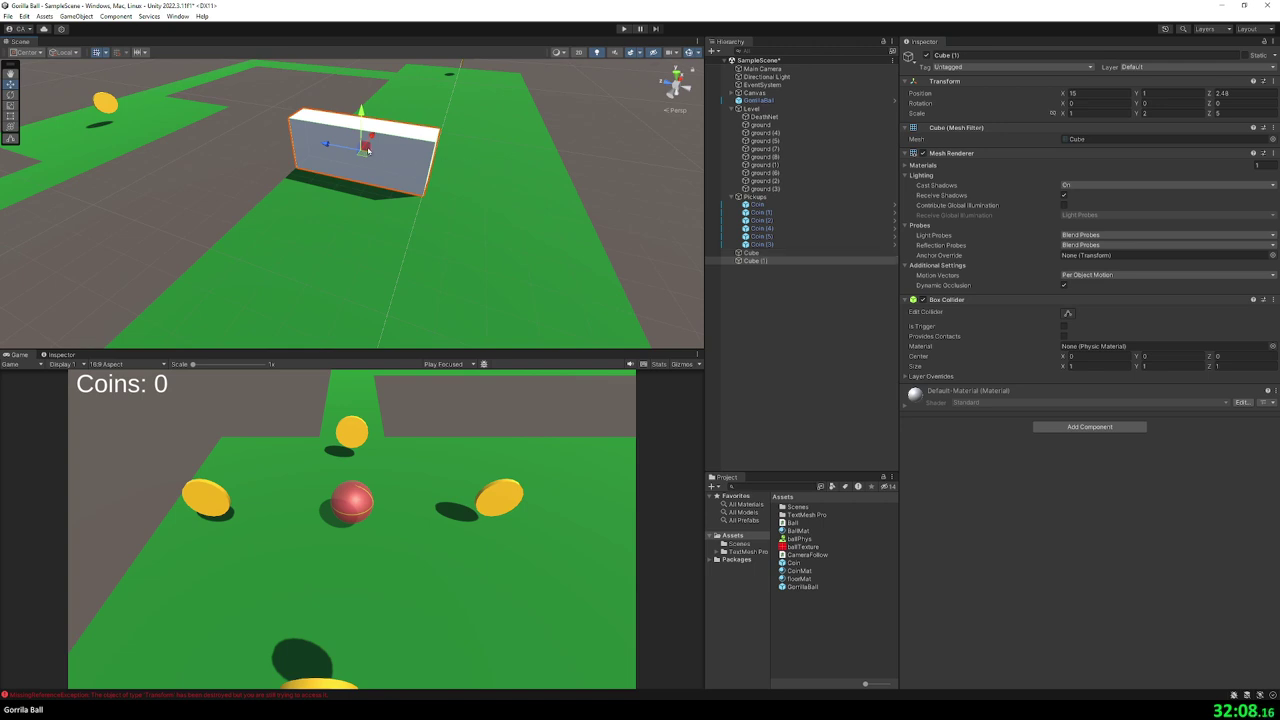
mouse_move(341, 152)
mouse_down()
mouse_move(476, 180)
mouse_move(511, 118)
mouse_up()
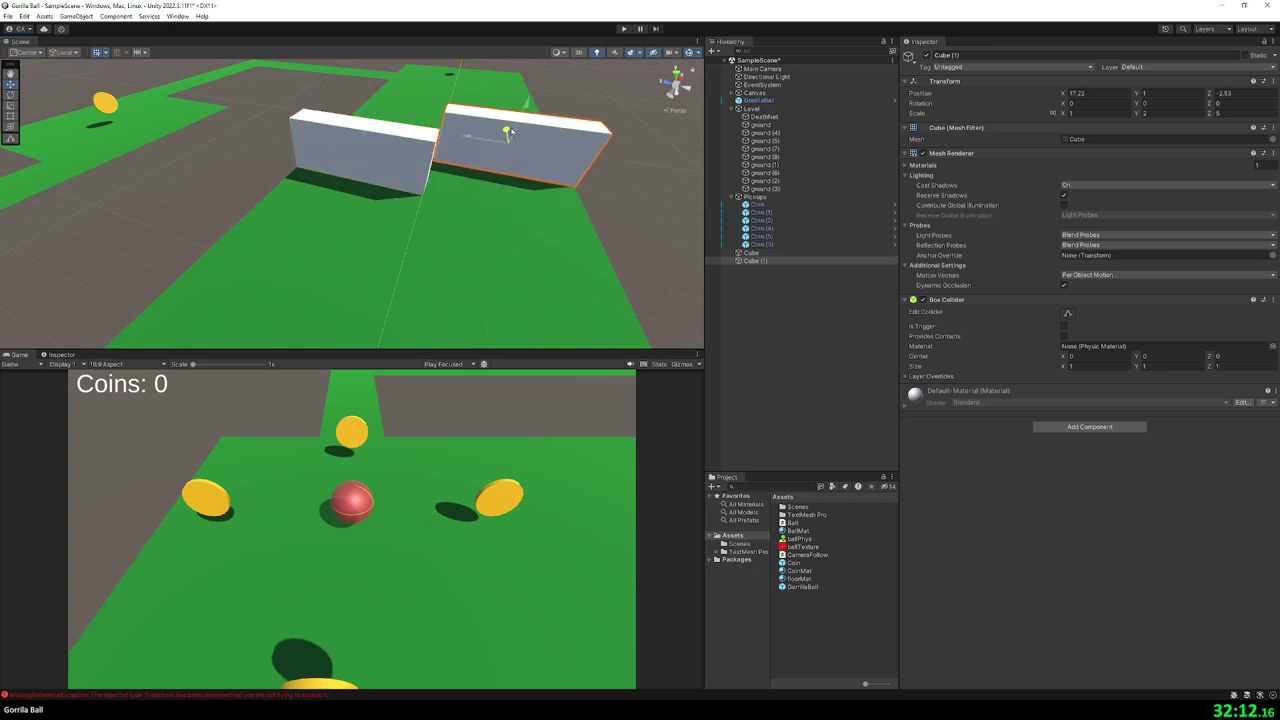
click(623, 163)
mouse_move(623, 163)
alt+mouse_down()
mouse_move(520, 190)
mouse_move(603, 194)
alt+mouse_up()
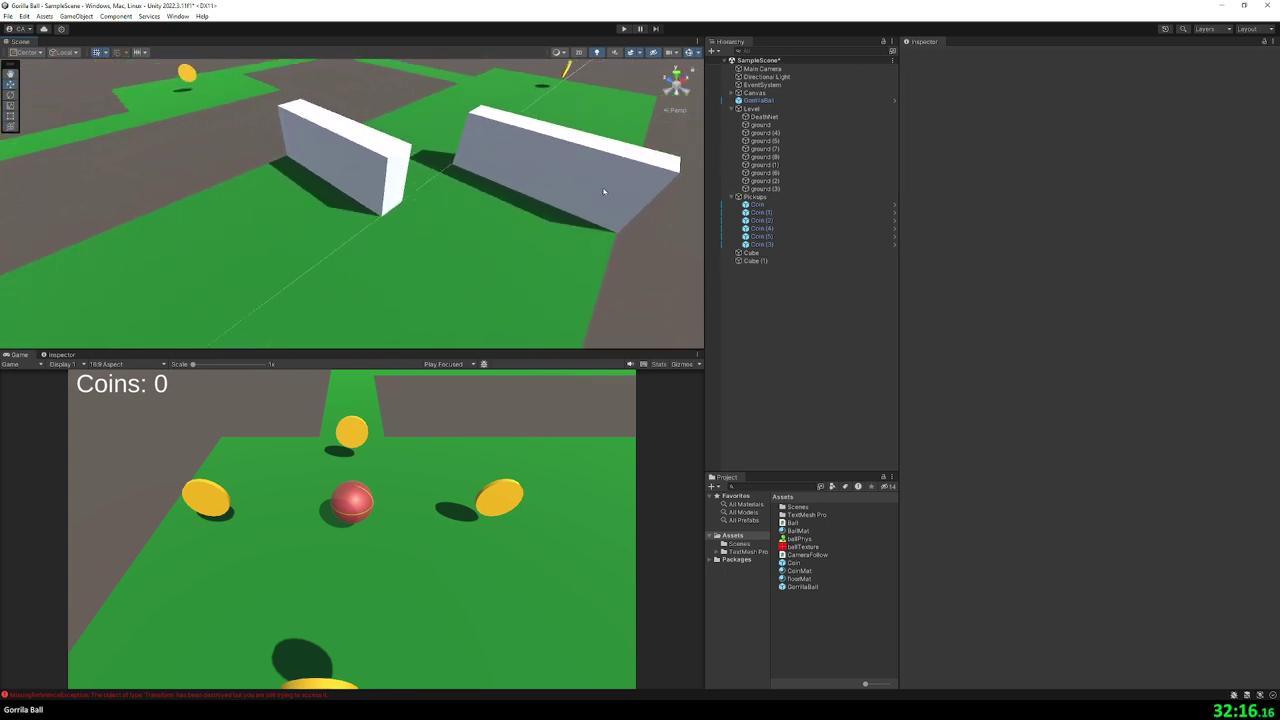
- Rename both cubes Wall and move them into the Level group
click(751, 253)
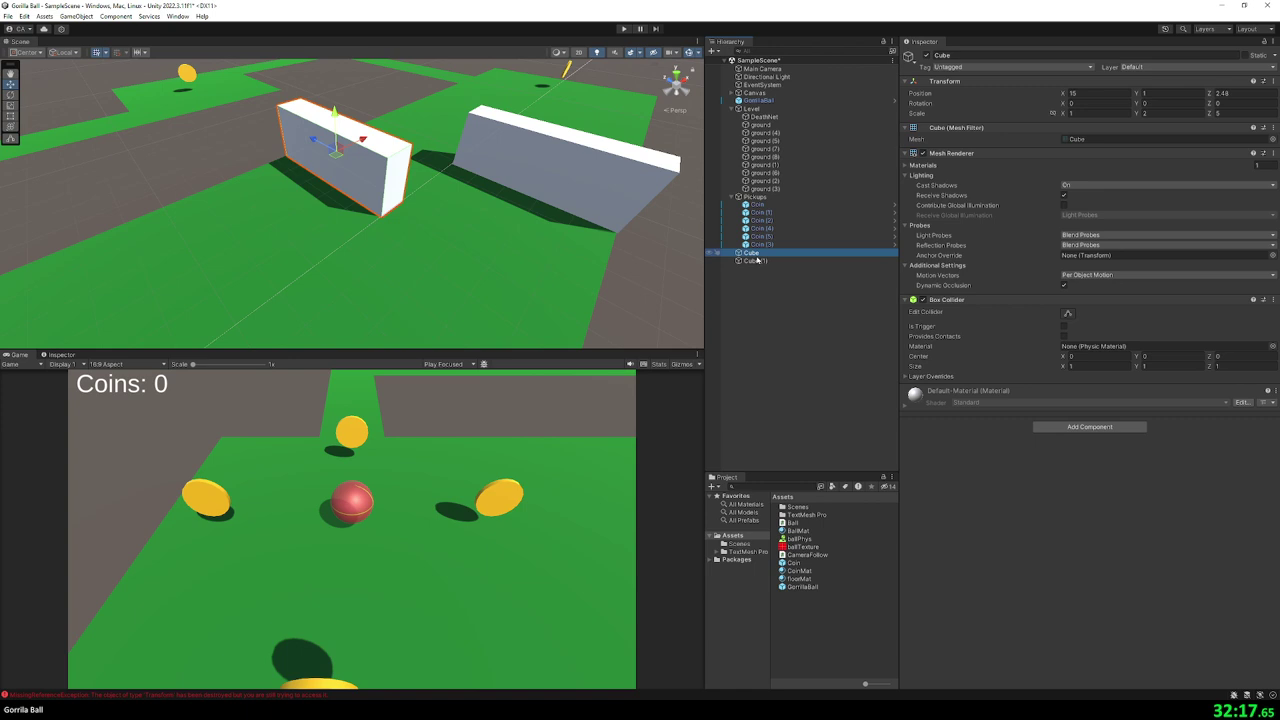
click(945, 55)
text(Wall)
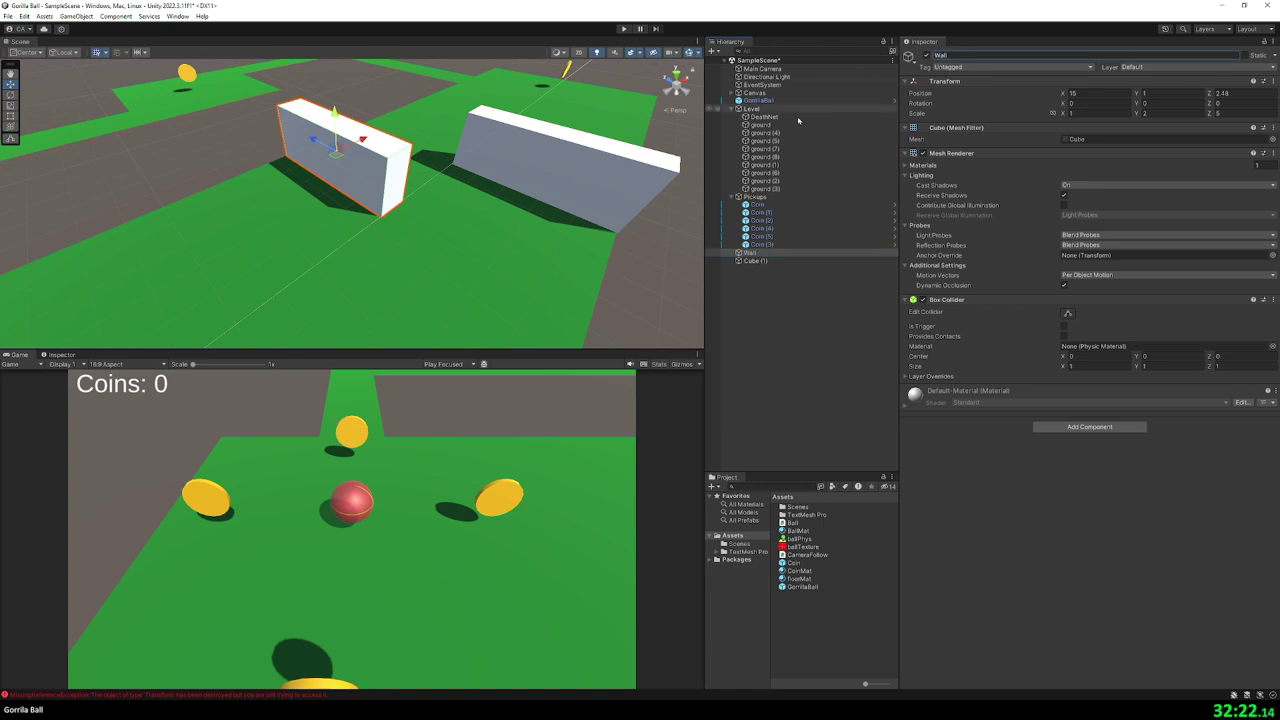
click(757, 260)
click(948, 56)
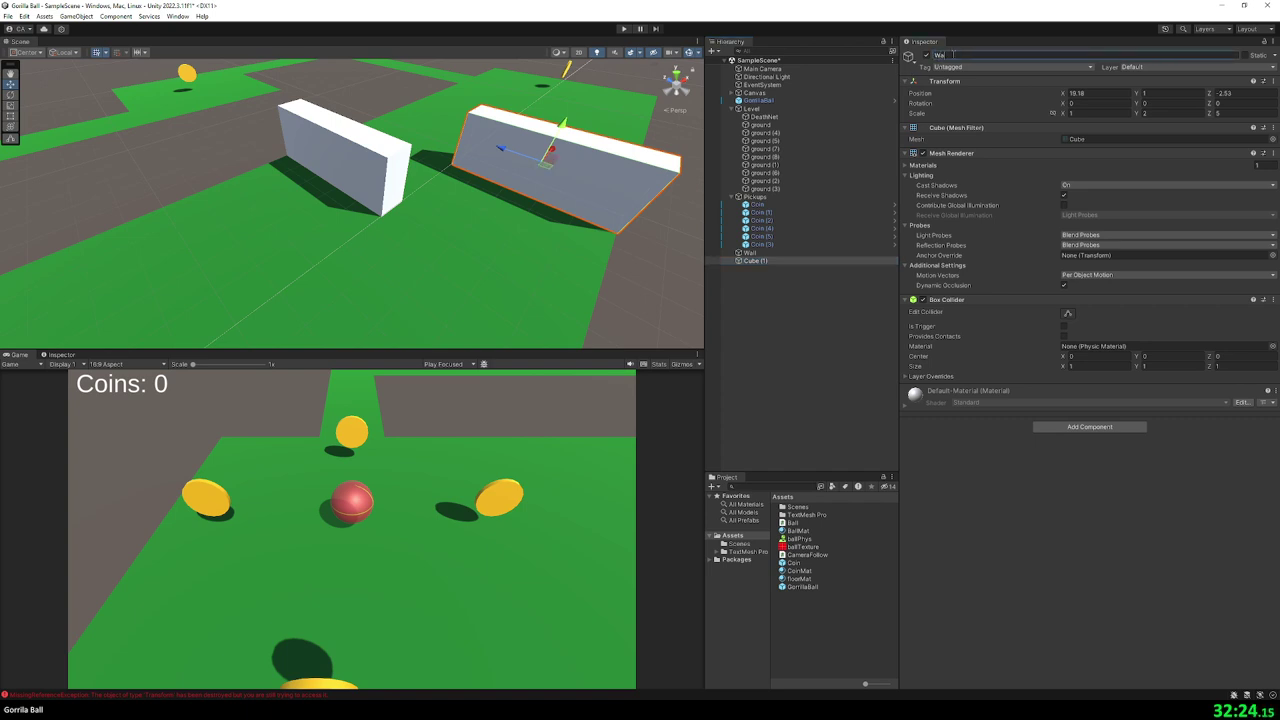
ctrl+click(750, 253)
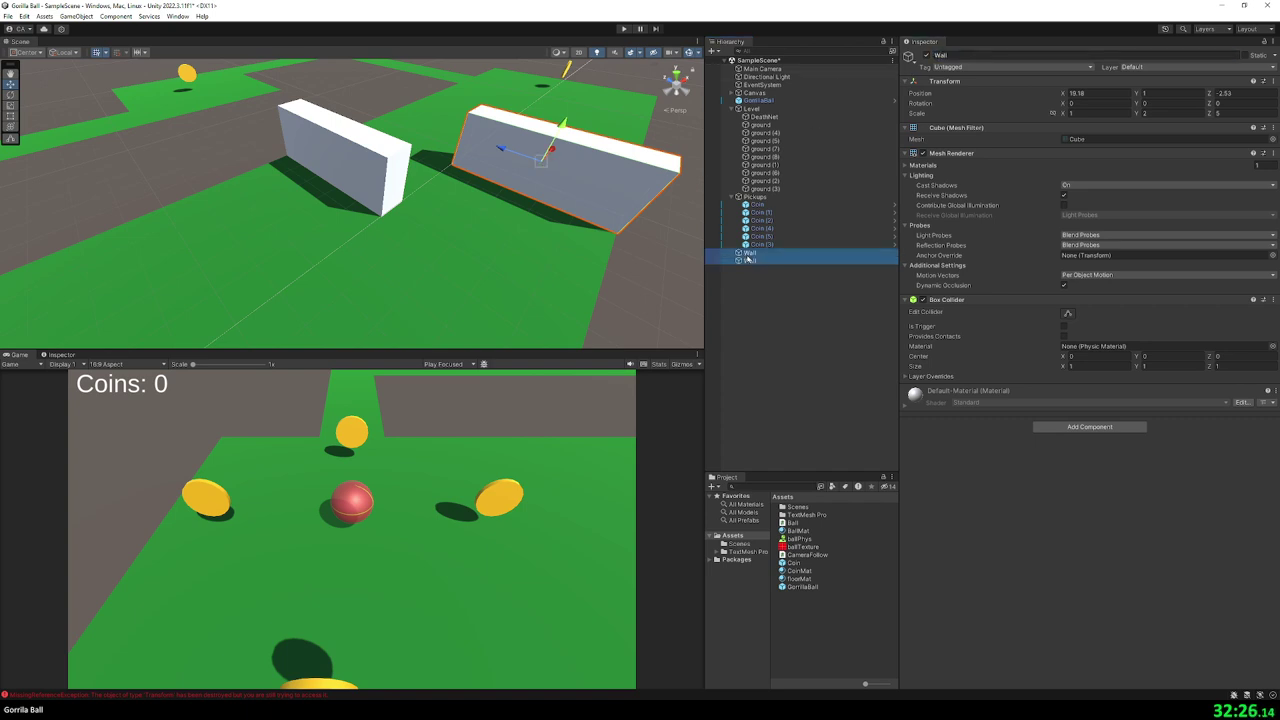
drag(764, 122, 762, 108)
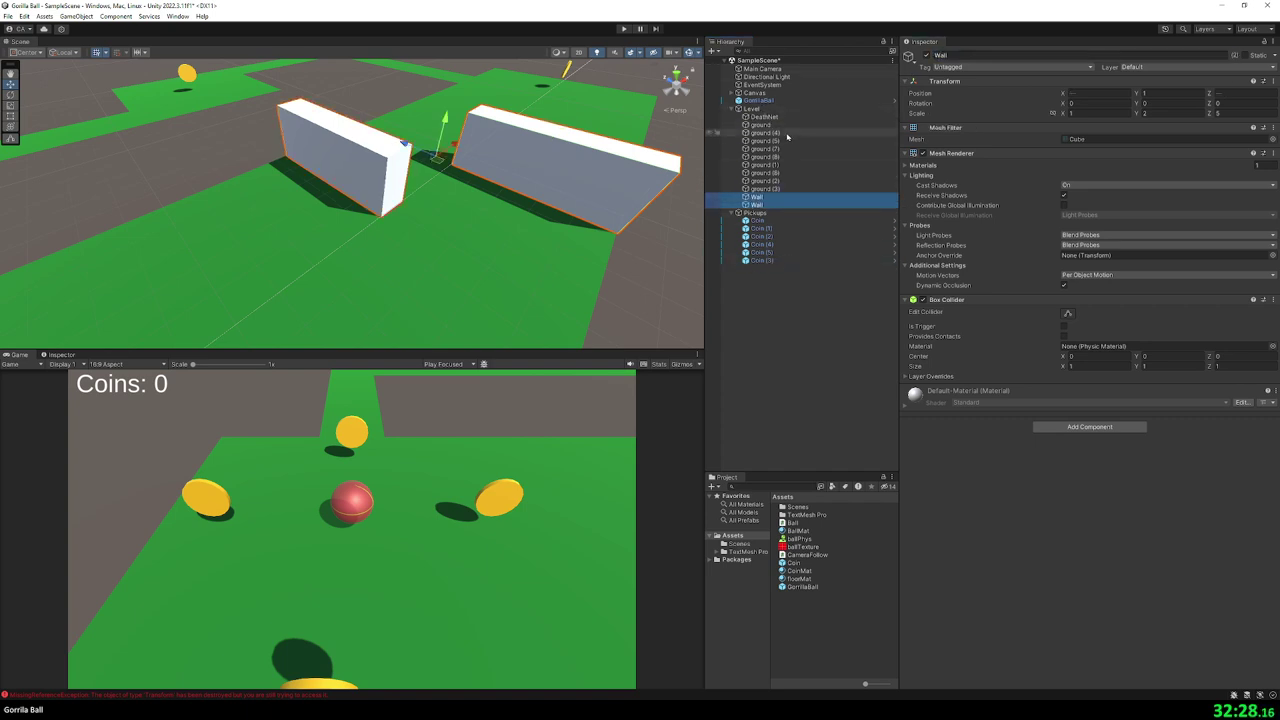
- Select all ground pieces and rename them Ground
click(762, 188)
shift+click(760, 124)
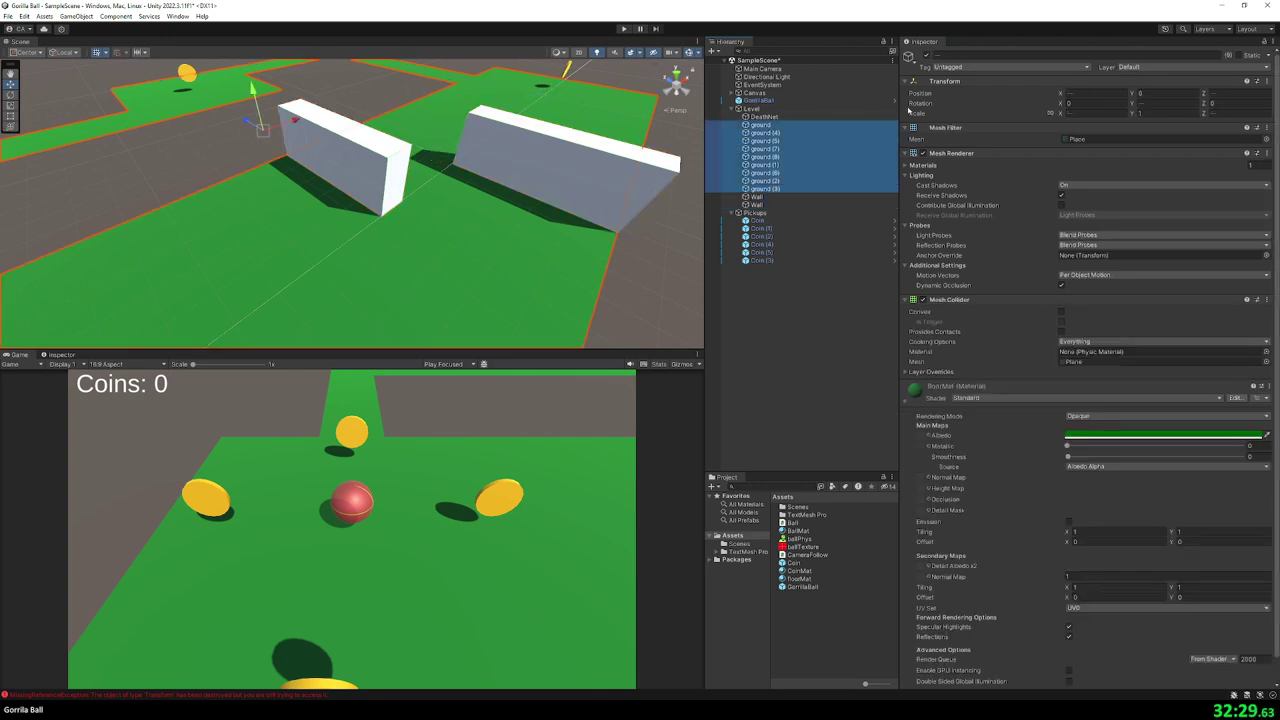
click(951, 55)
text(Ground)
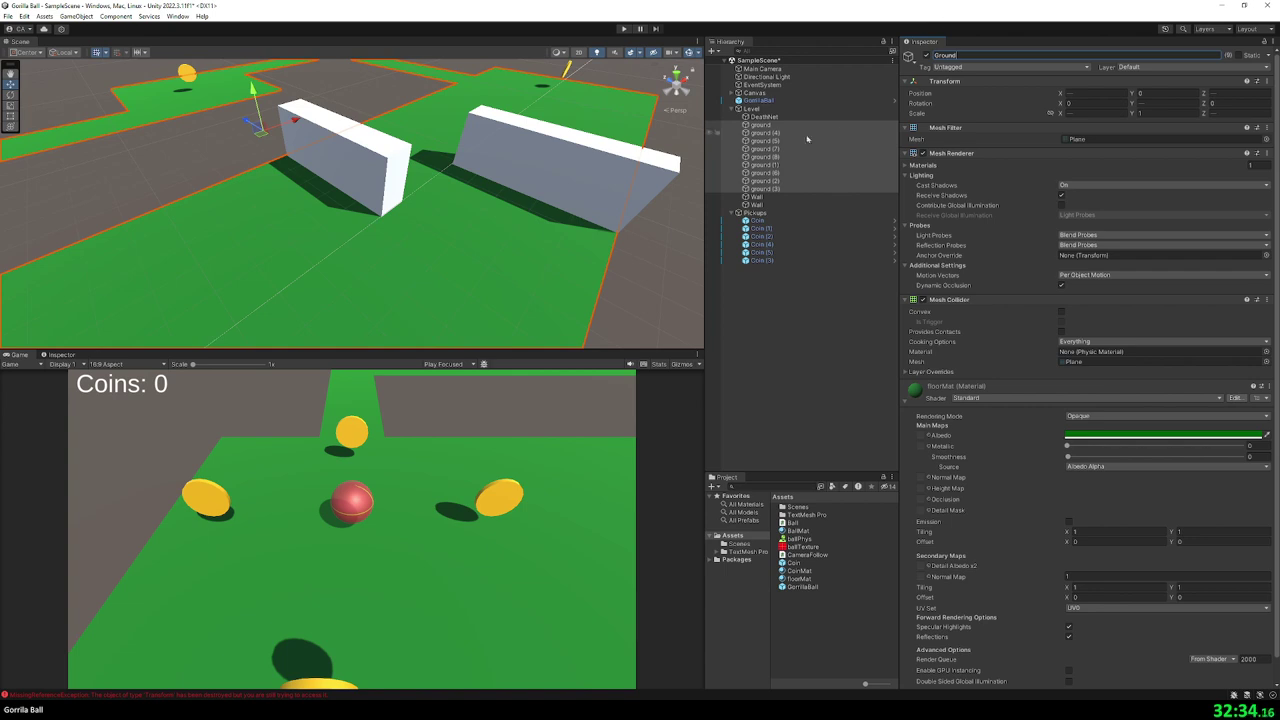
key(Return)
scroll(663, 206, down, 4)
- Create an empty object named Pivot
click(663, 206)
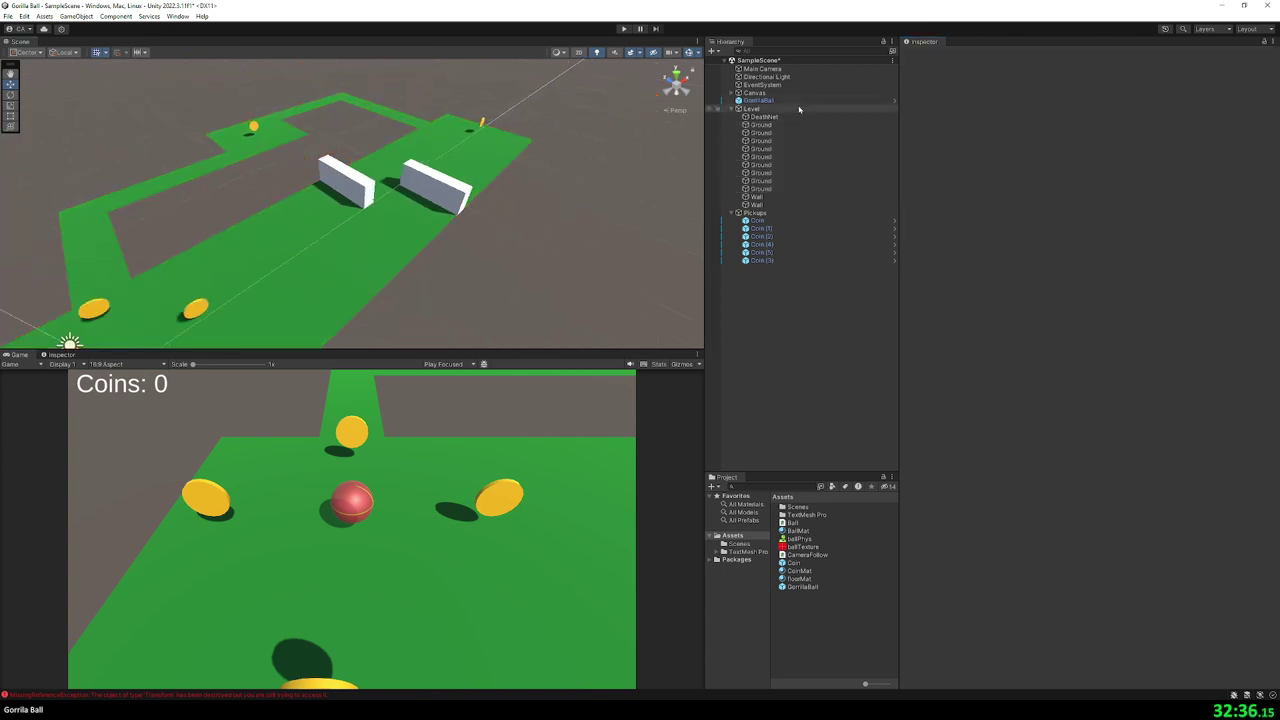
right_drag(470, 230, 427, 248)
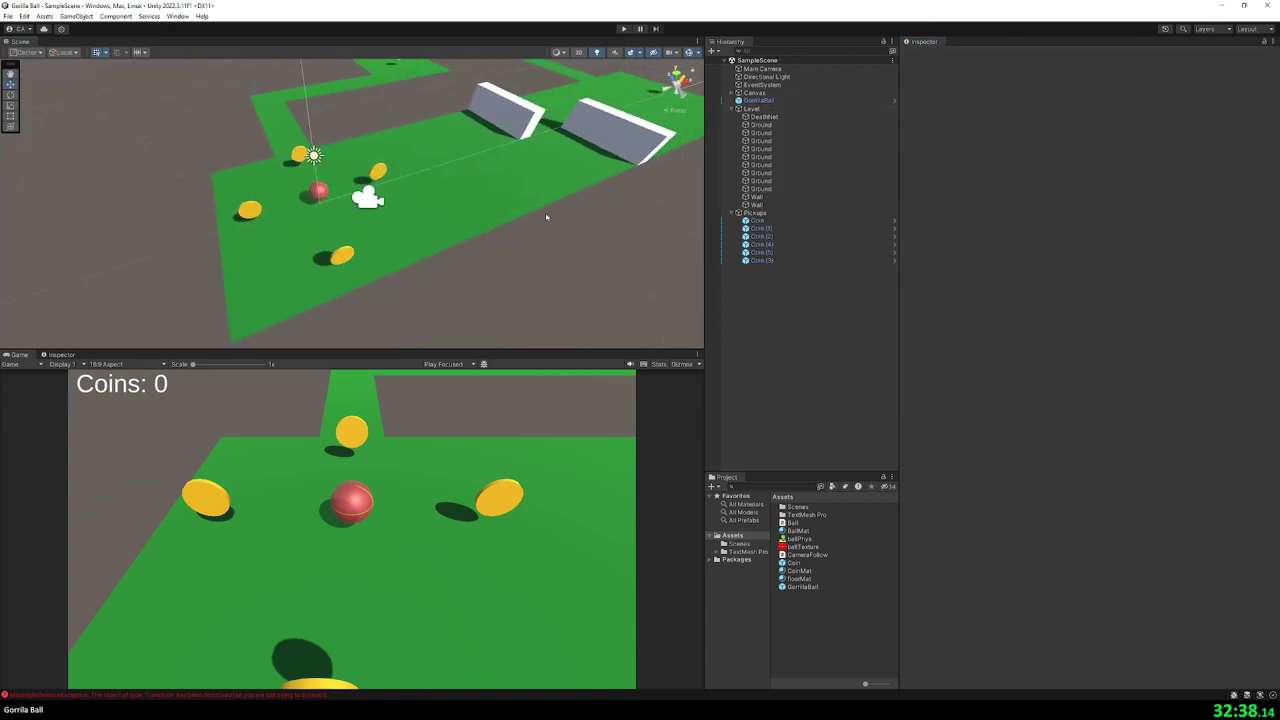
right_drag(543, 172, 464, 168)
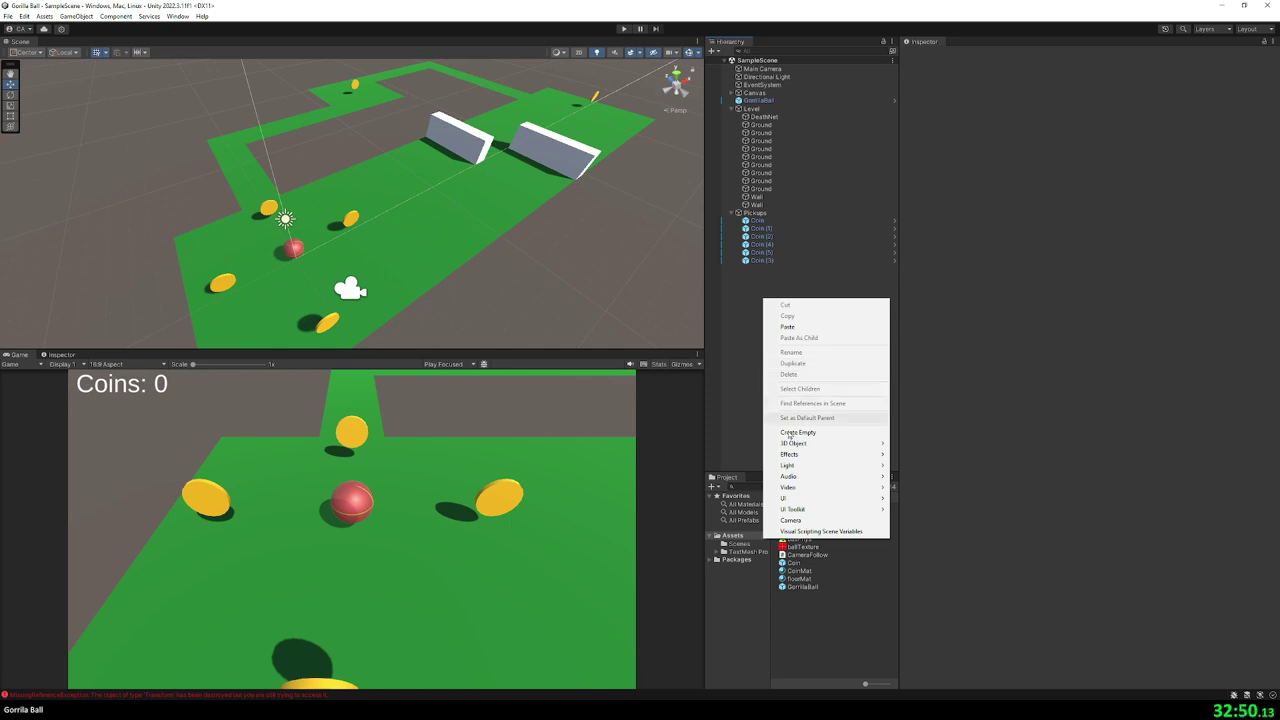
click(795, 432)
text(Pivot)
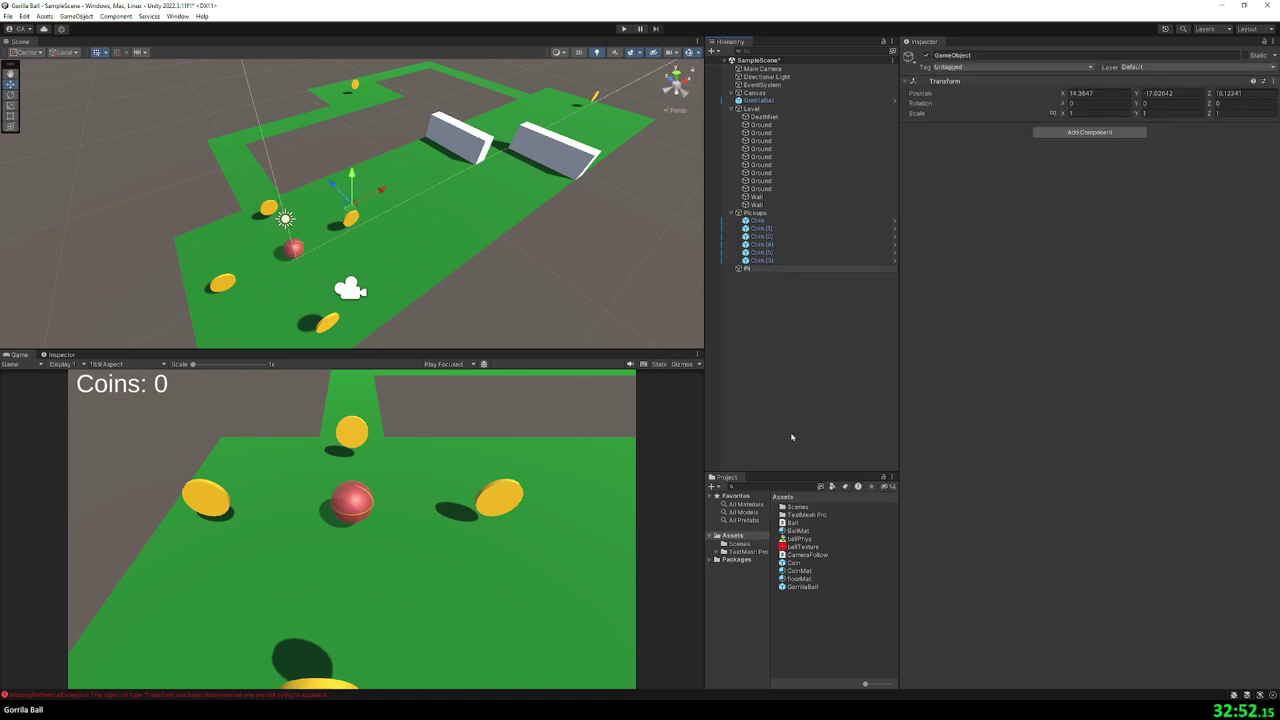
key(Return)
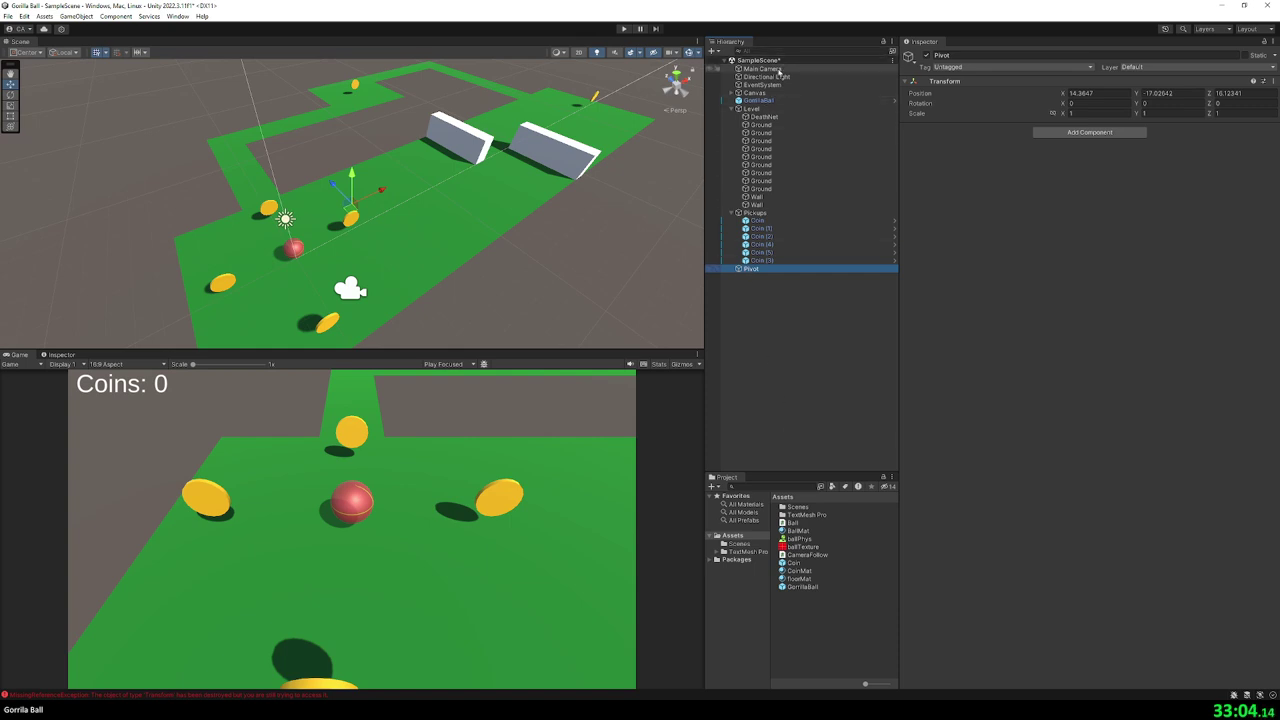
- Set Pivot's position to 0, 0, 0 and make Main Camera its child
click(1098, 93)
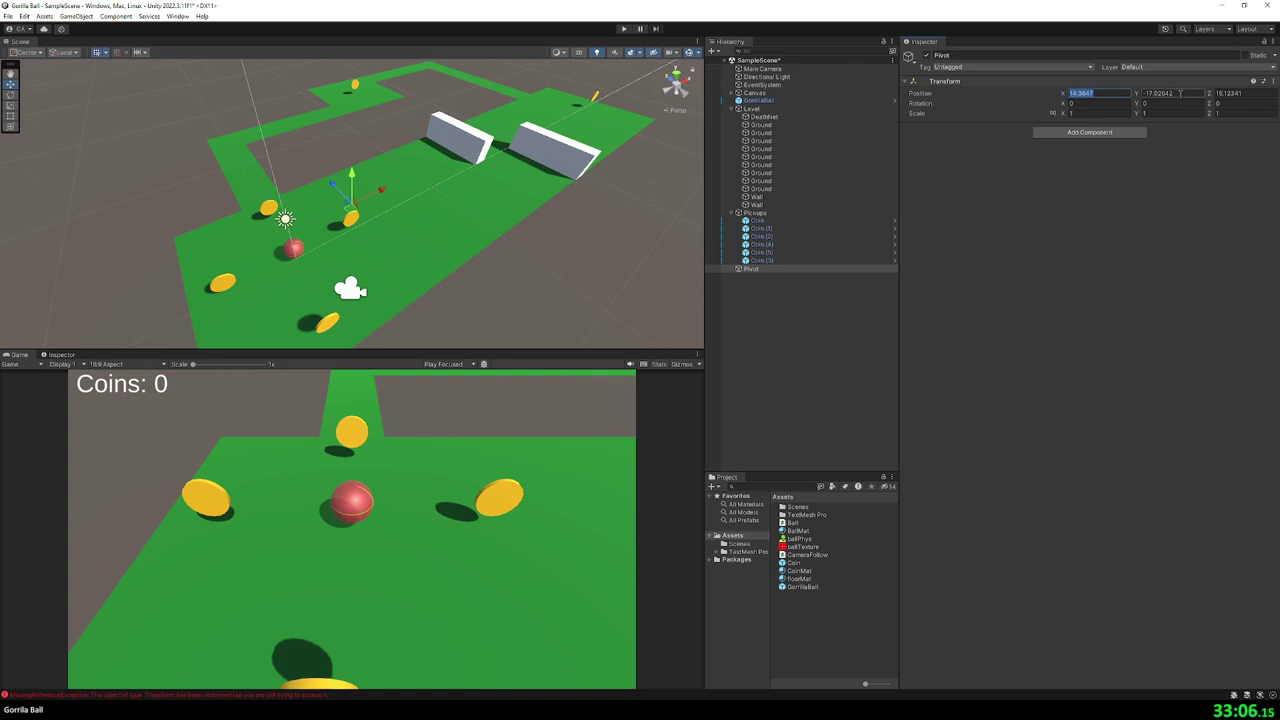
text(0)
key(Tab)
text(0)
key(Tab)
text(0)
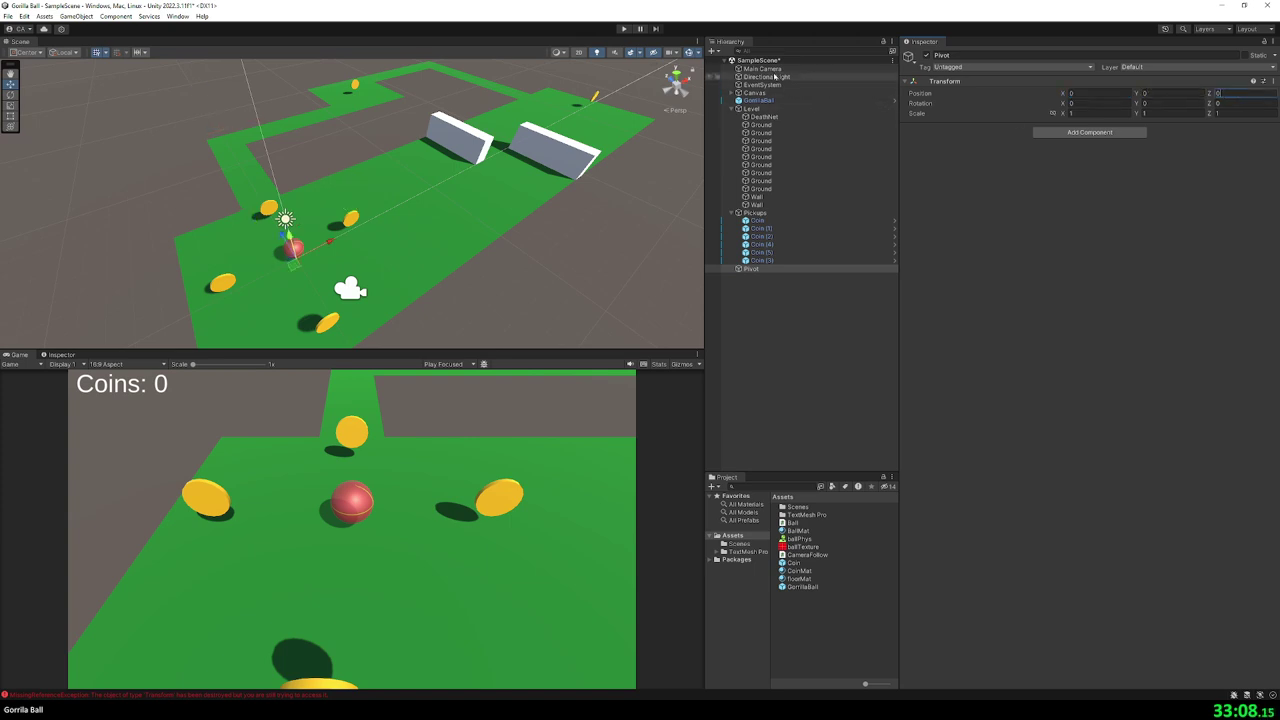
mouse_move(768, 68)
mouse_down()
mouse_move(752, 268)
mouse_move(767, 70)
mouse_up()
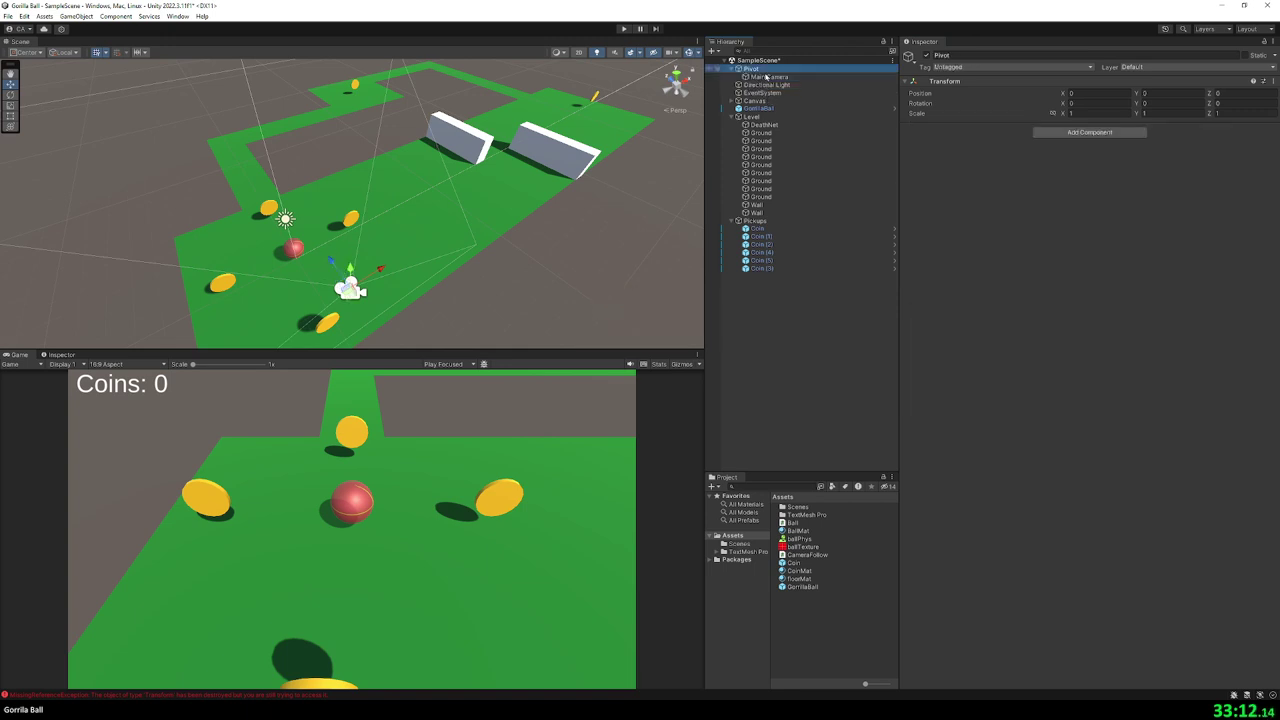
- Copy the Camera Follow component from Main Camera, then remove it there
click(767, 76)
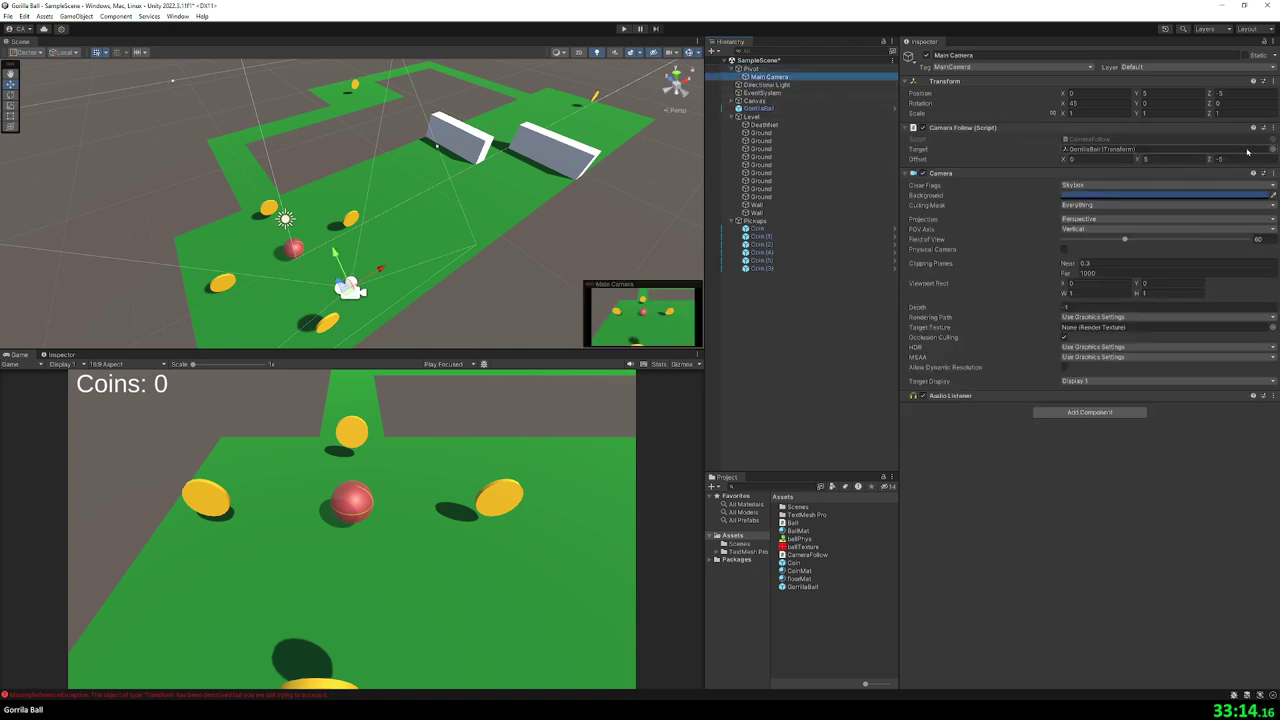
click(1263, 127)
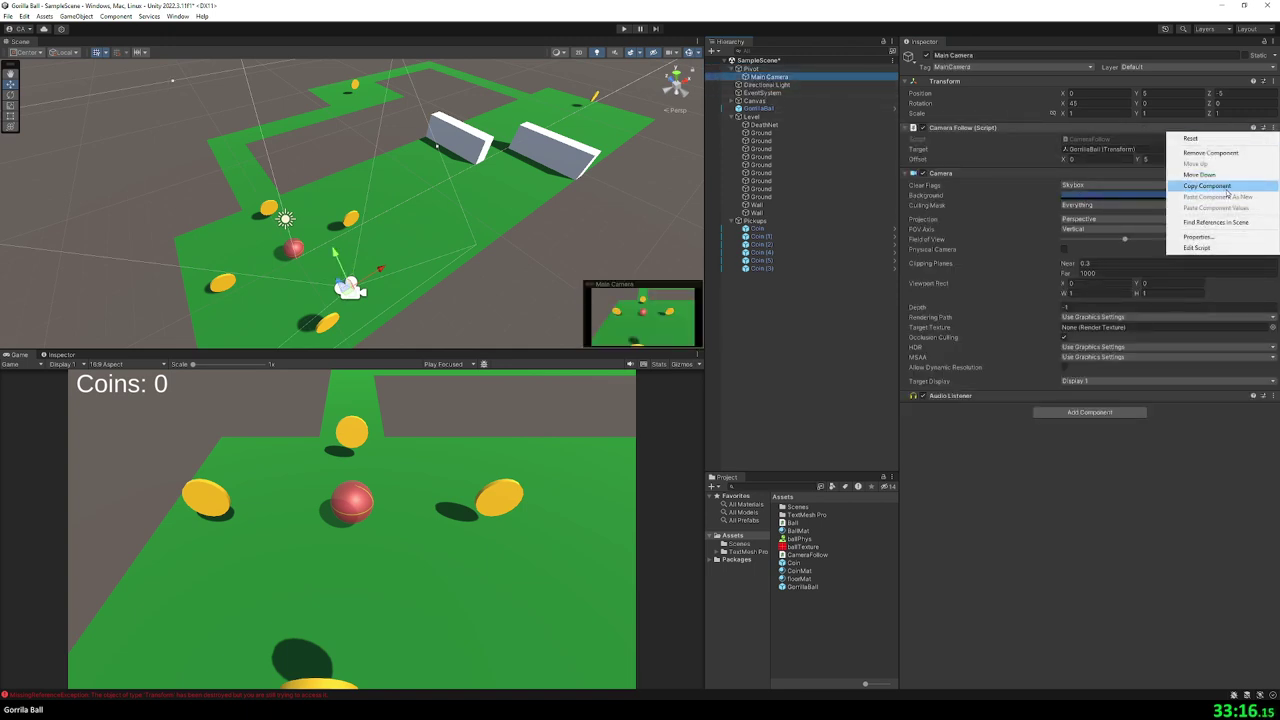
click(1228, 186)
click(1250, 128)
click(1264, 128)
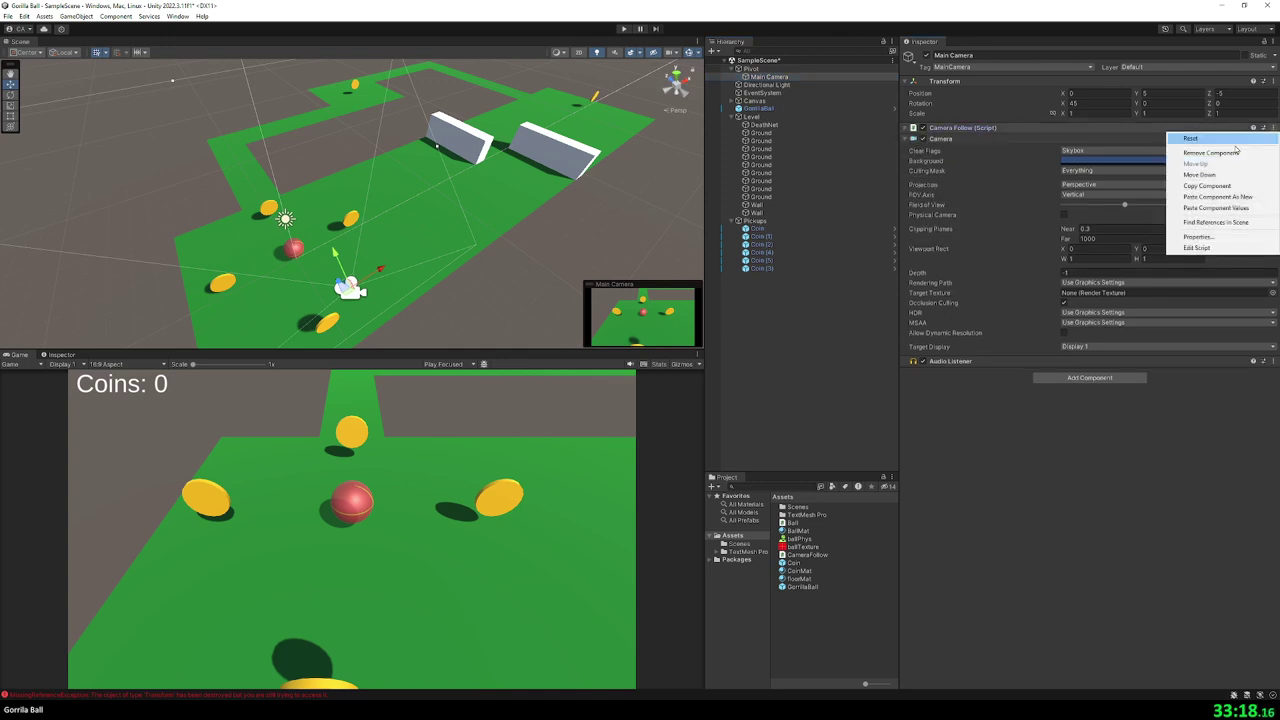
click(1235, 152)
- Paste Camera Follow onto Pivot as a new component
click(758, 68)
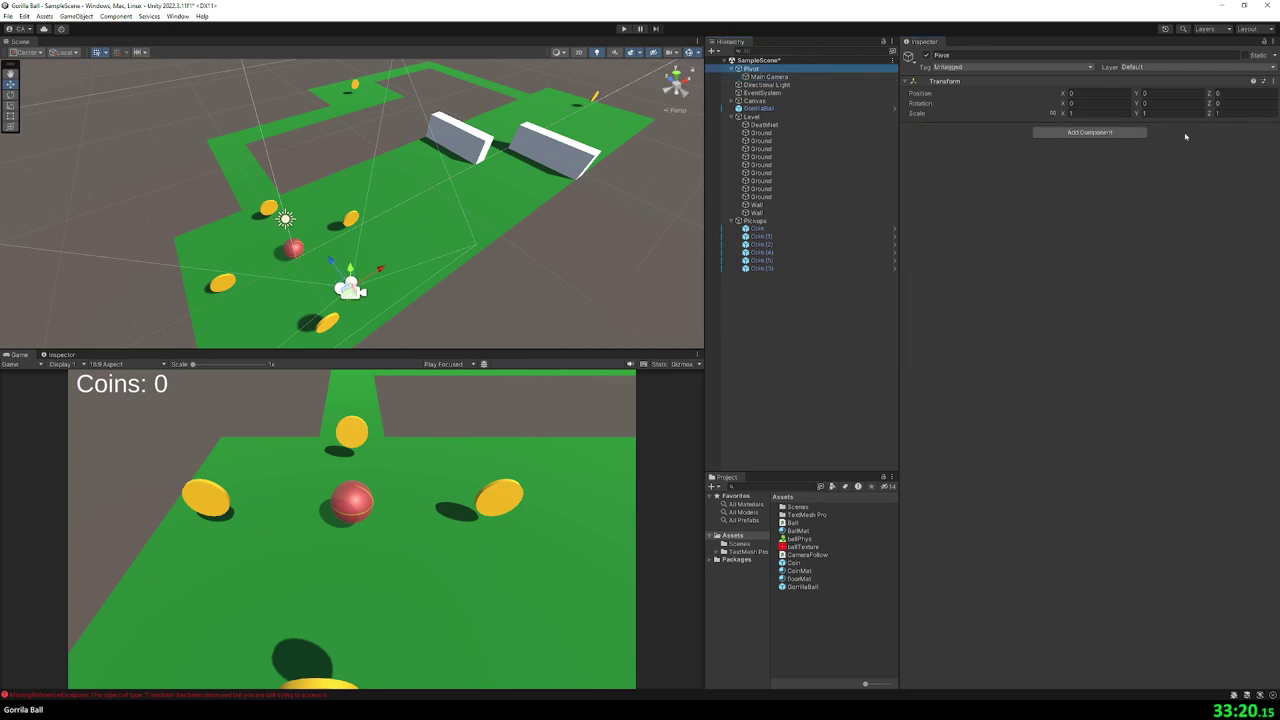
click(1263, 80)
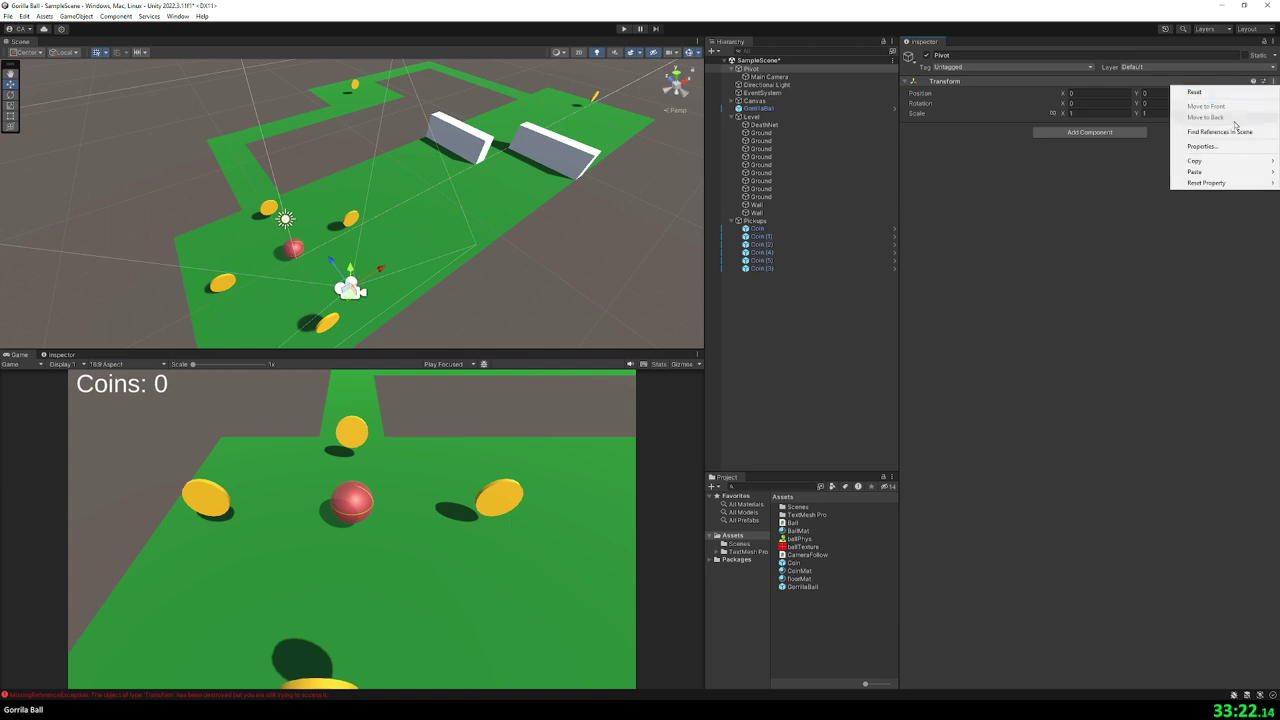
mouse_move(1220, 176)
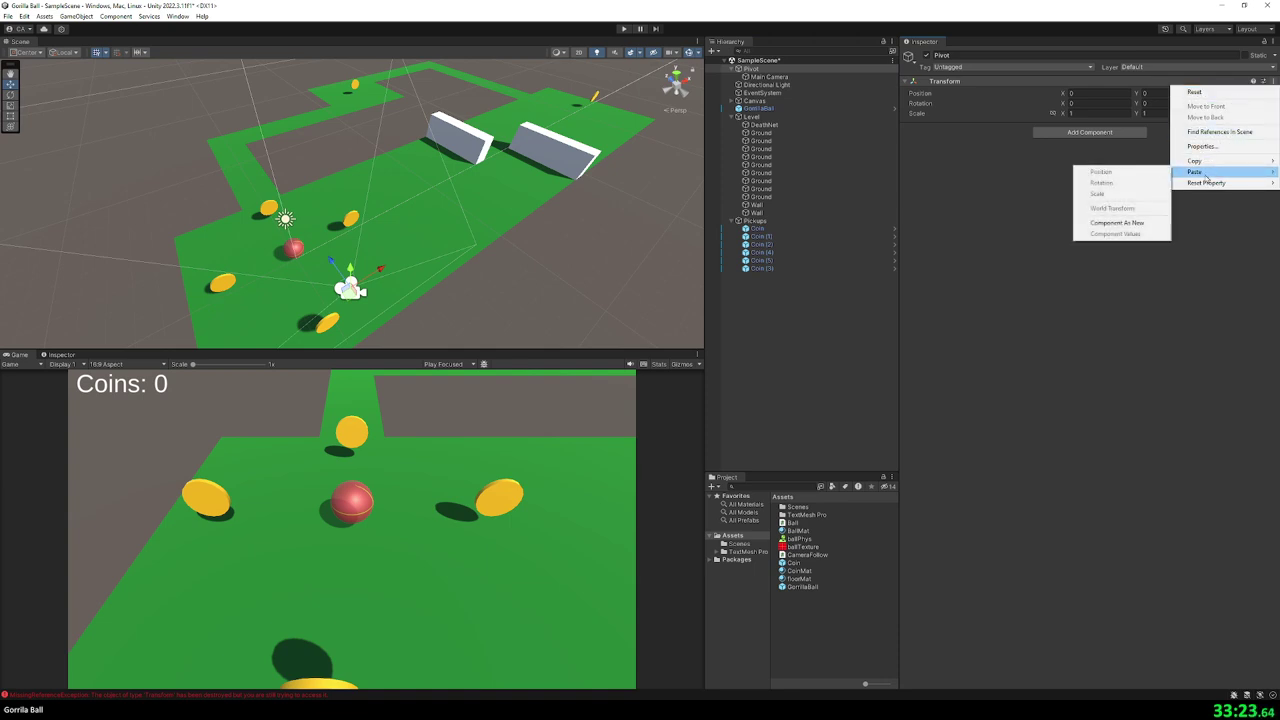
click(1129, 222)
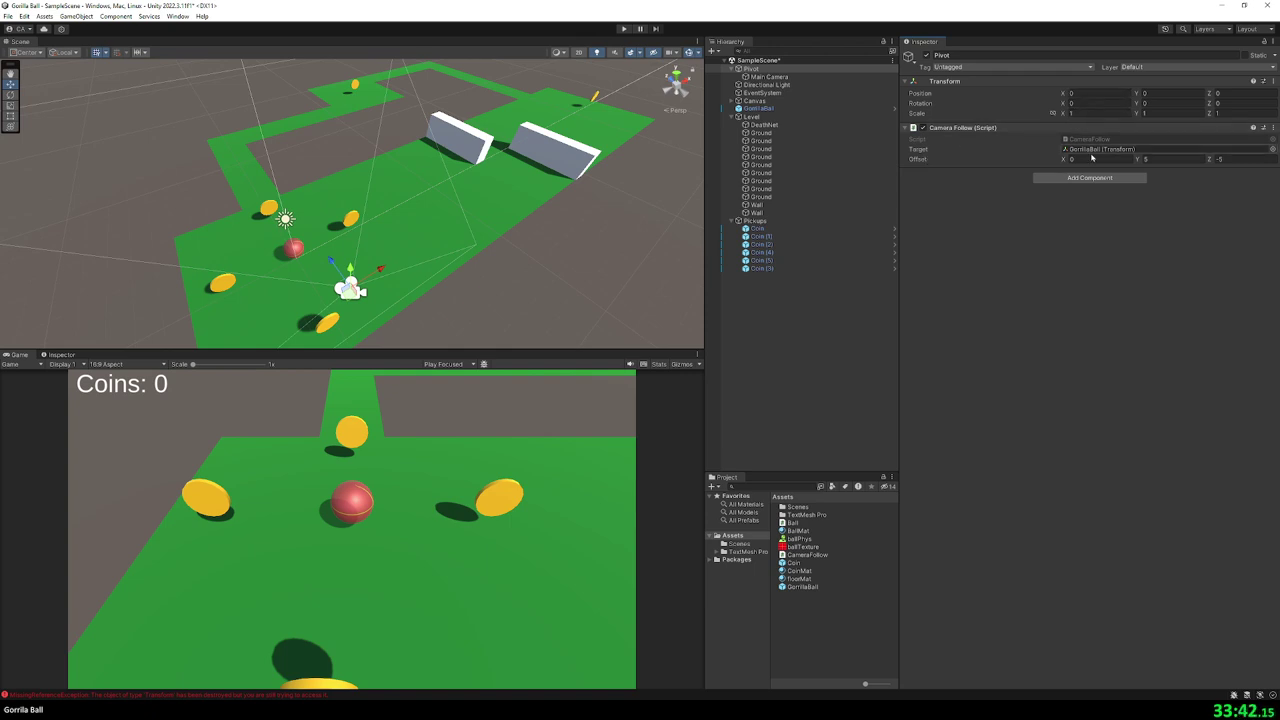
- Set the Pivot's Camera Follow offset Y to 5, giving 0, 5, -5
click(817, 79)
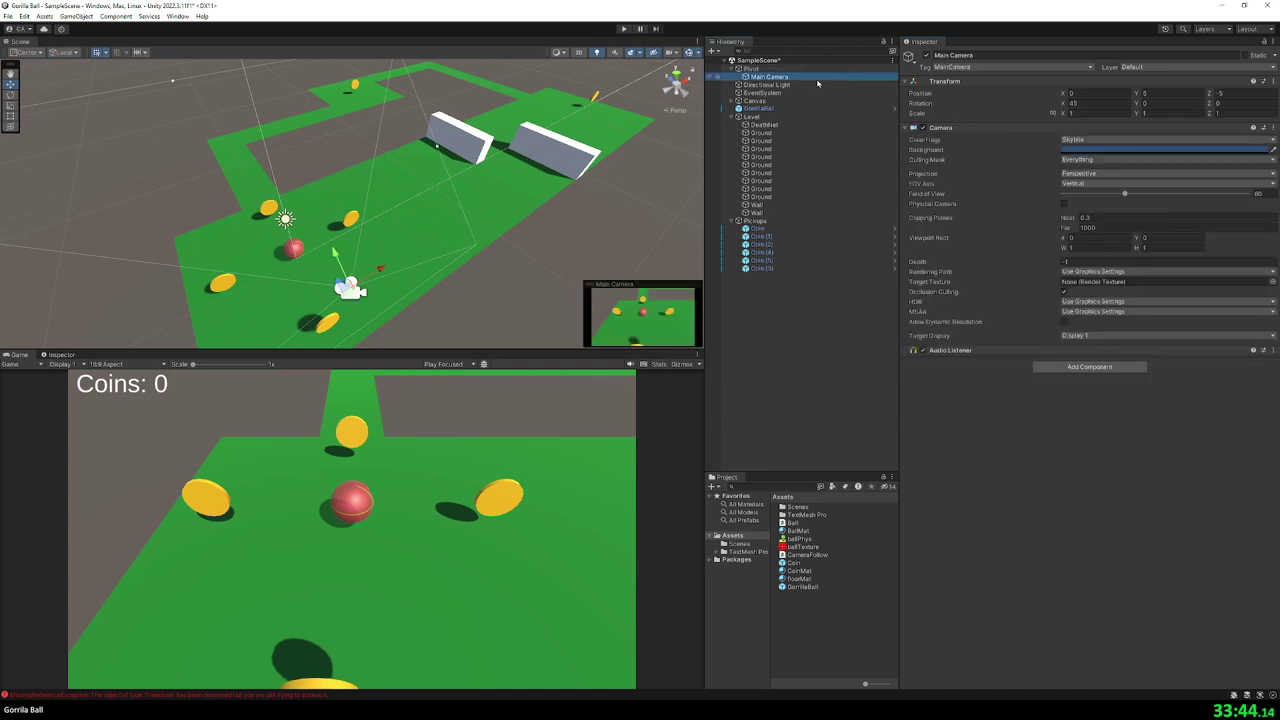
click(790, 68)
click(1149, 160)
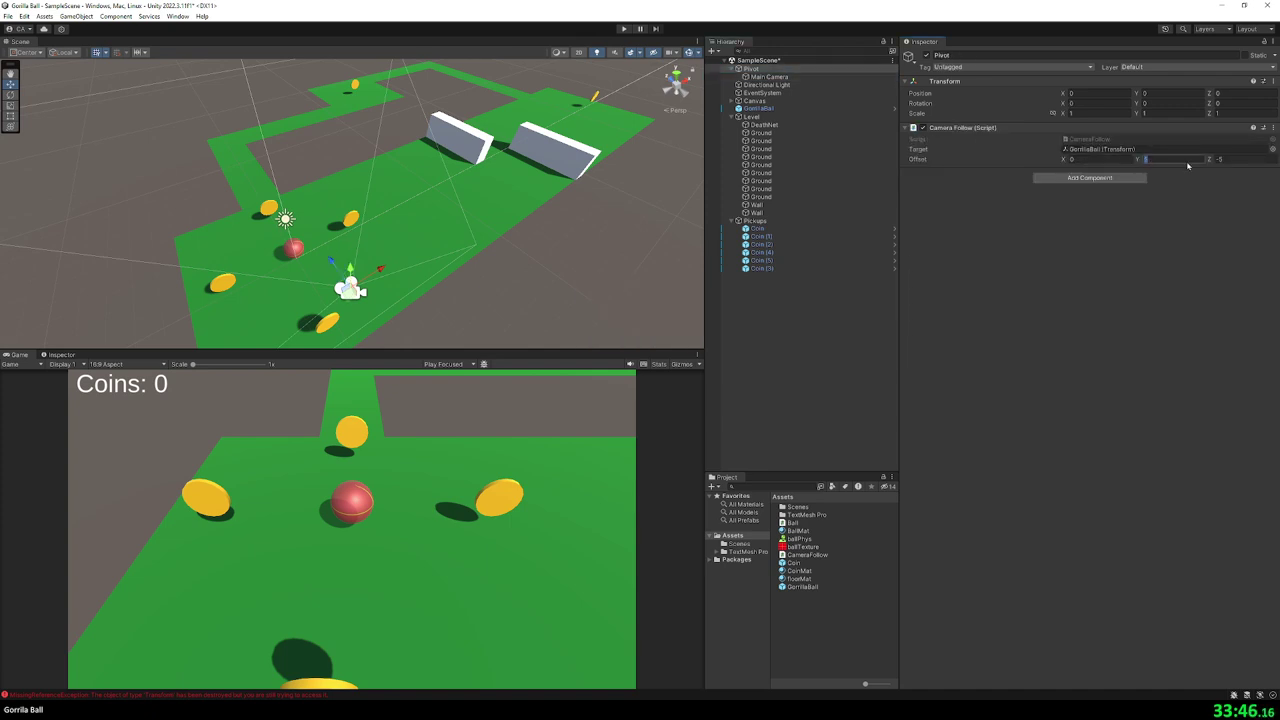
text(5)
key(Return)
- In Visual Studio, comment out the transform.position follow line 21 of CameraFollow.cs and save
key(alt+Tab)
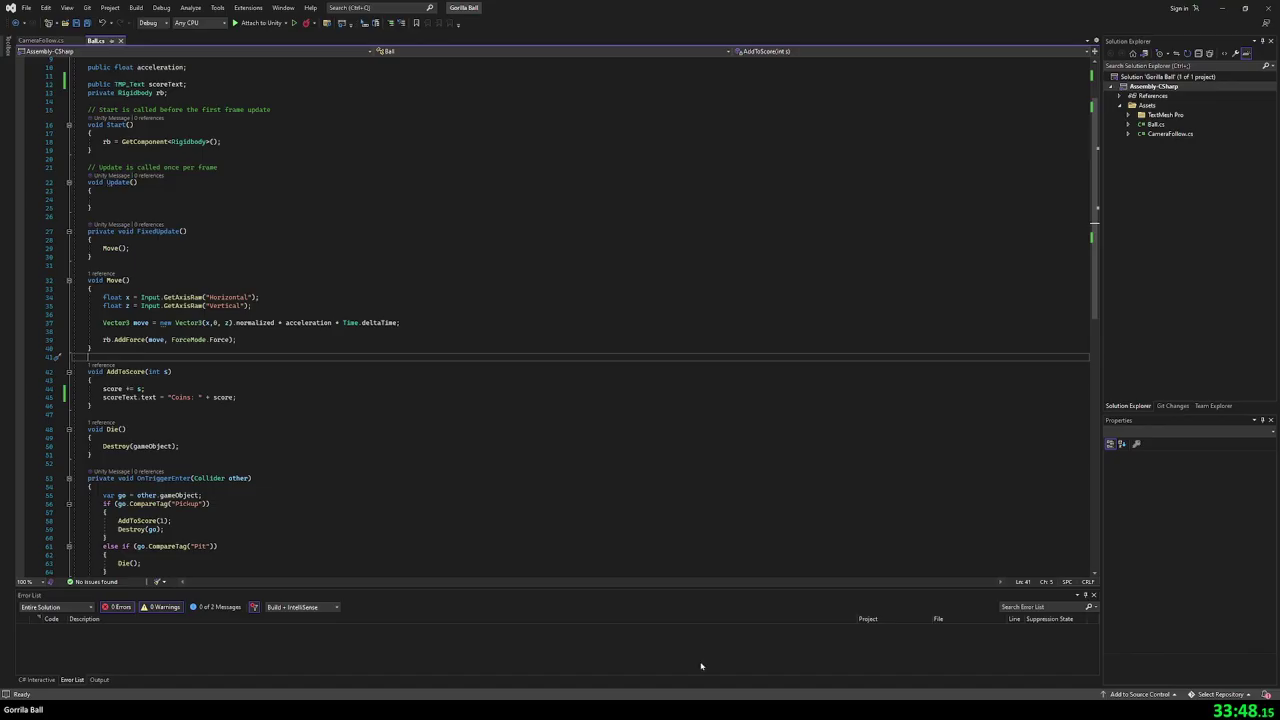
click(40, 41)
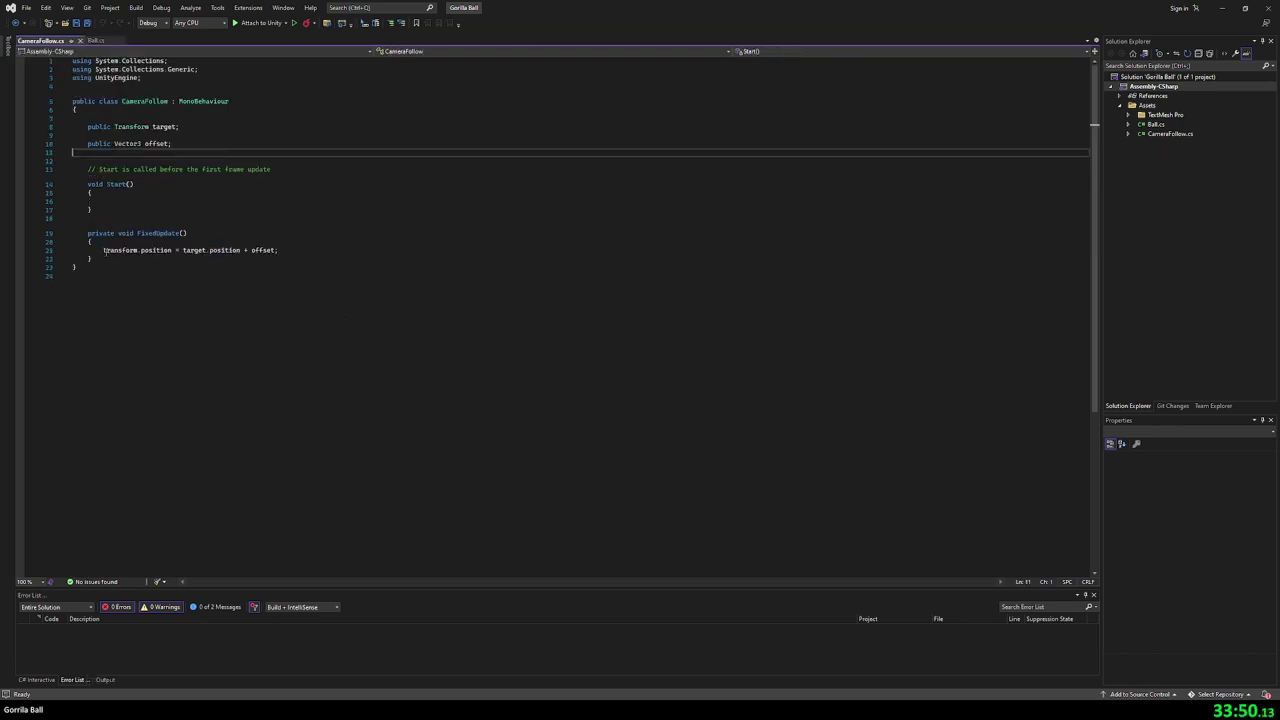
click(410, 250)
key(ctrl+k)
key(ctrl+c)
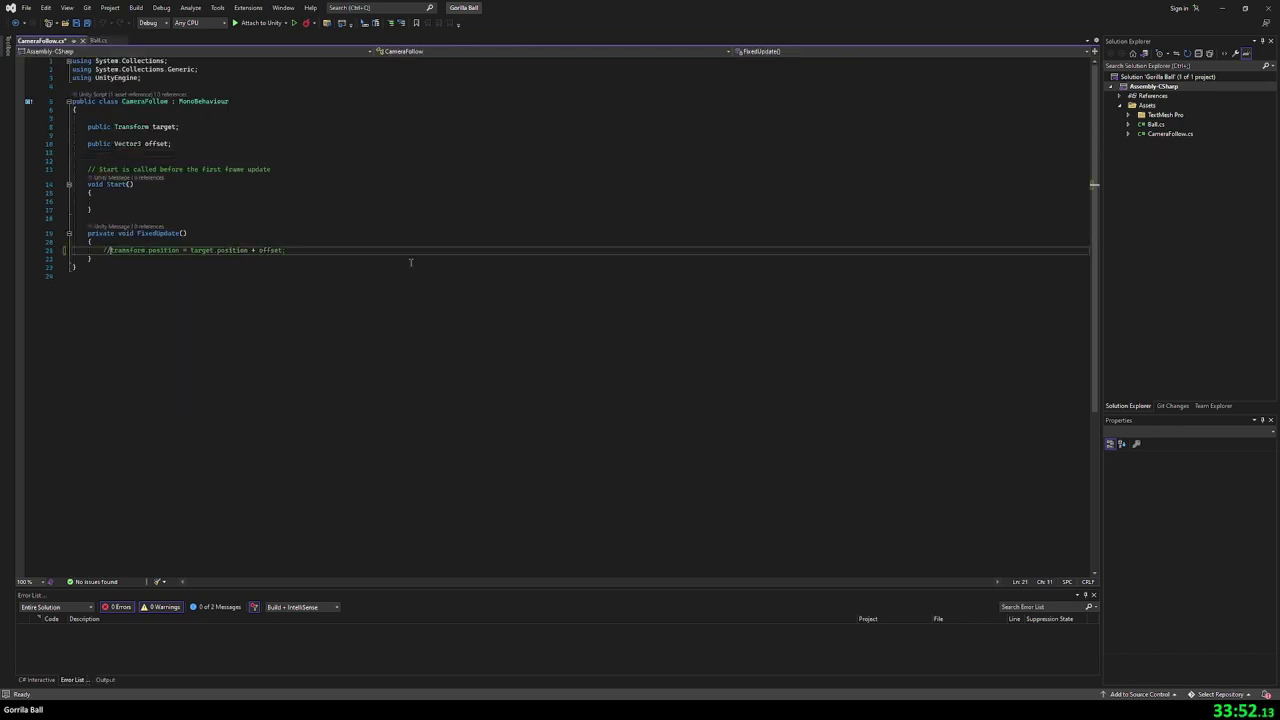
key(ctrl+s)
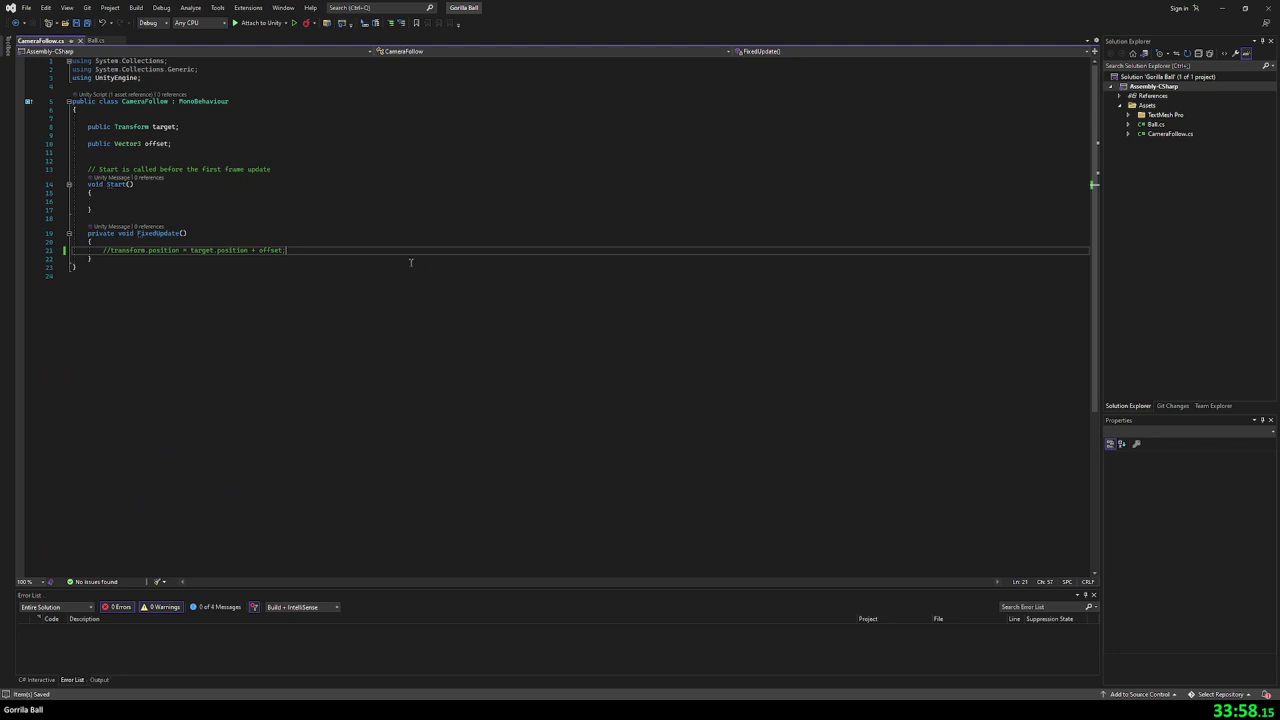
- Below it, add blank lines and start typing the test line 'var r = Input.mo'
key(Return)
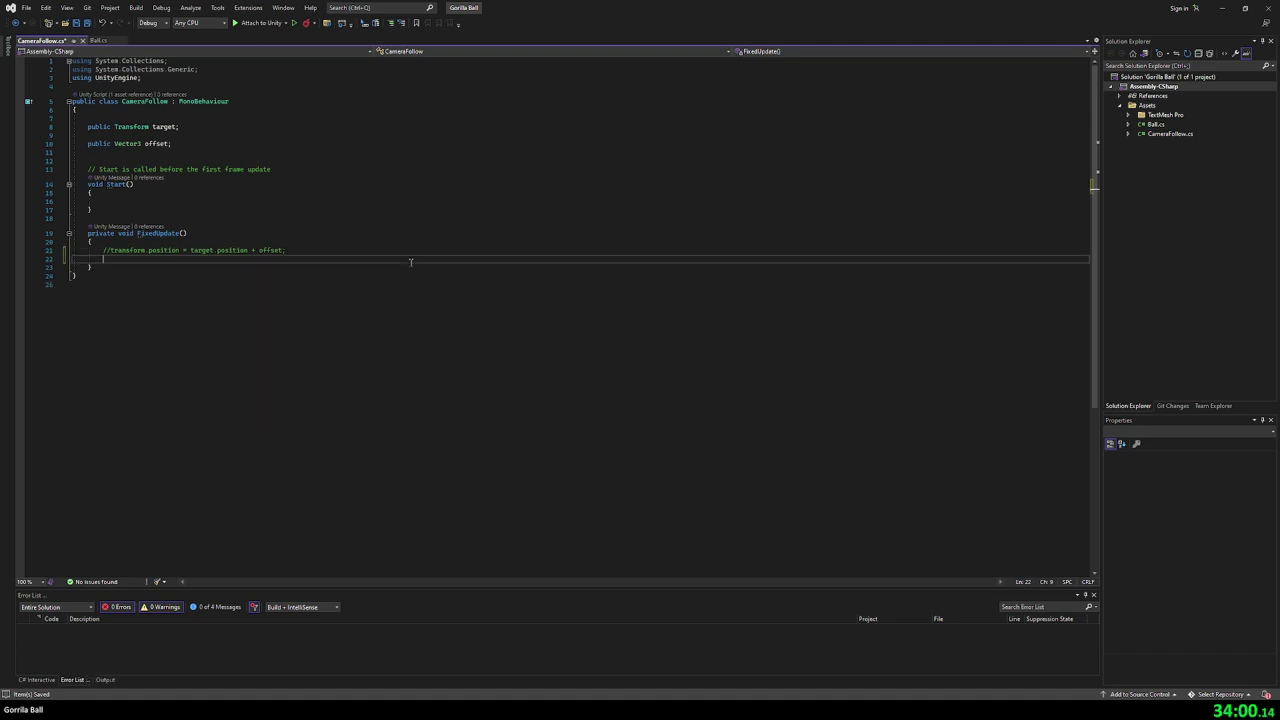
key(Return)
text(inop)
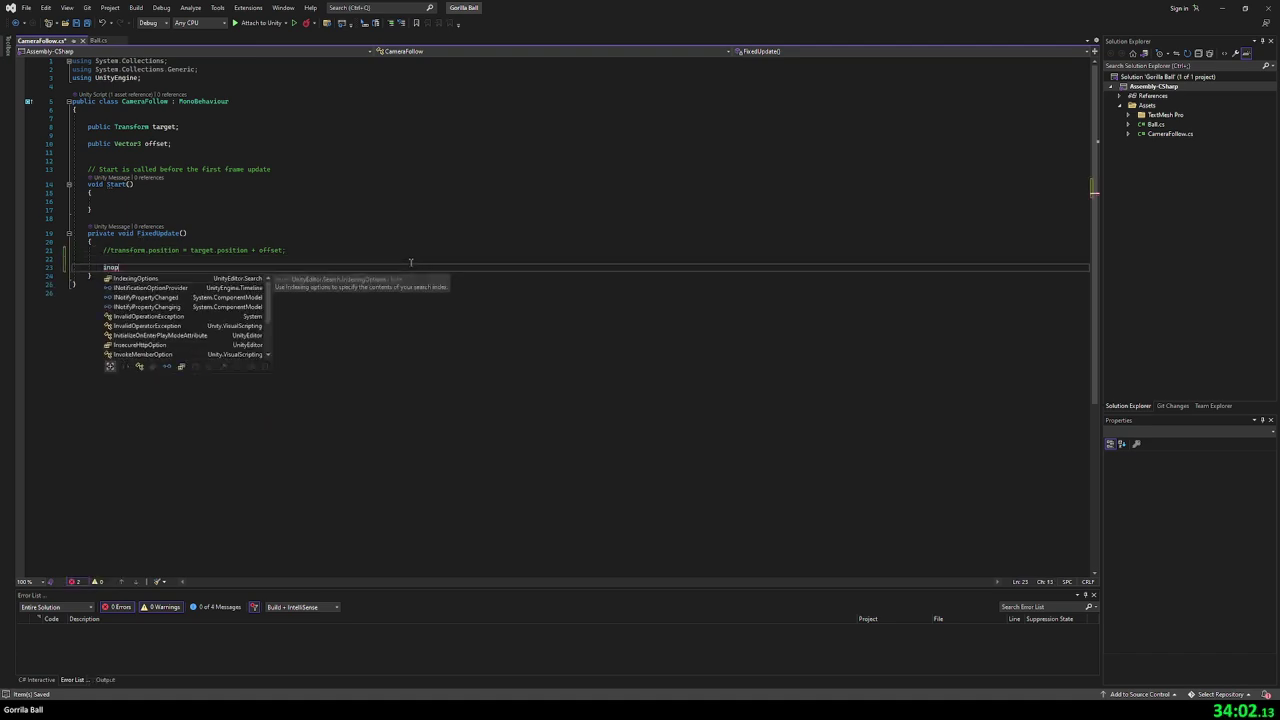
key(BackSpace)
key(BackSpace)
key(BackSpace)
text(s)
key(BackSpace)
key(BackSpace)
key(BackSpace)
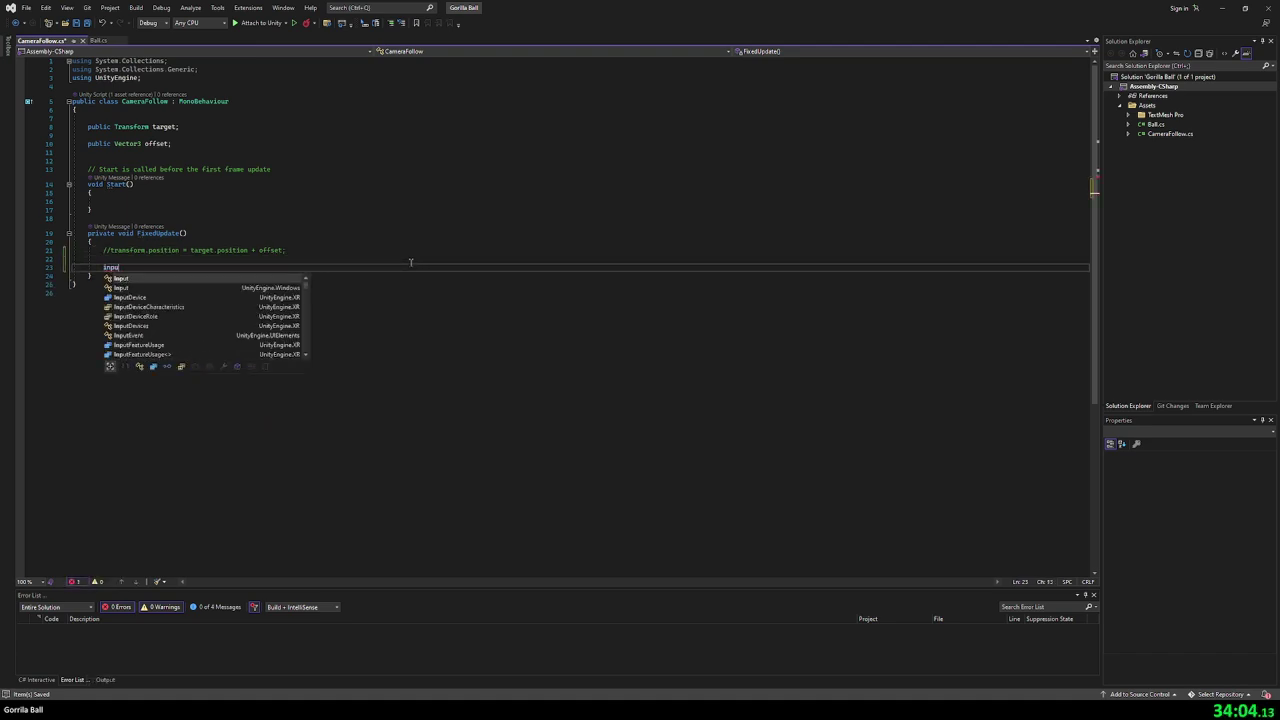
text(Input)
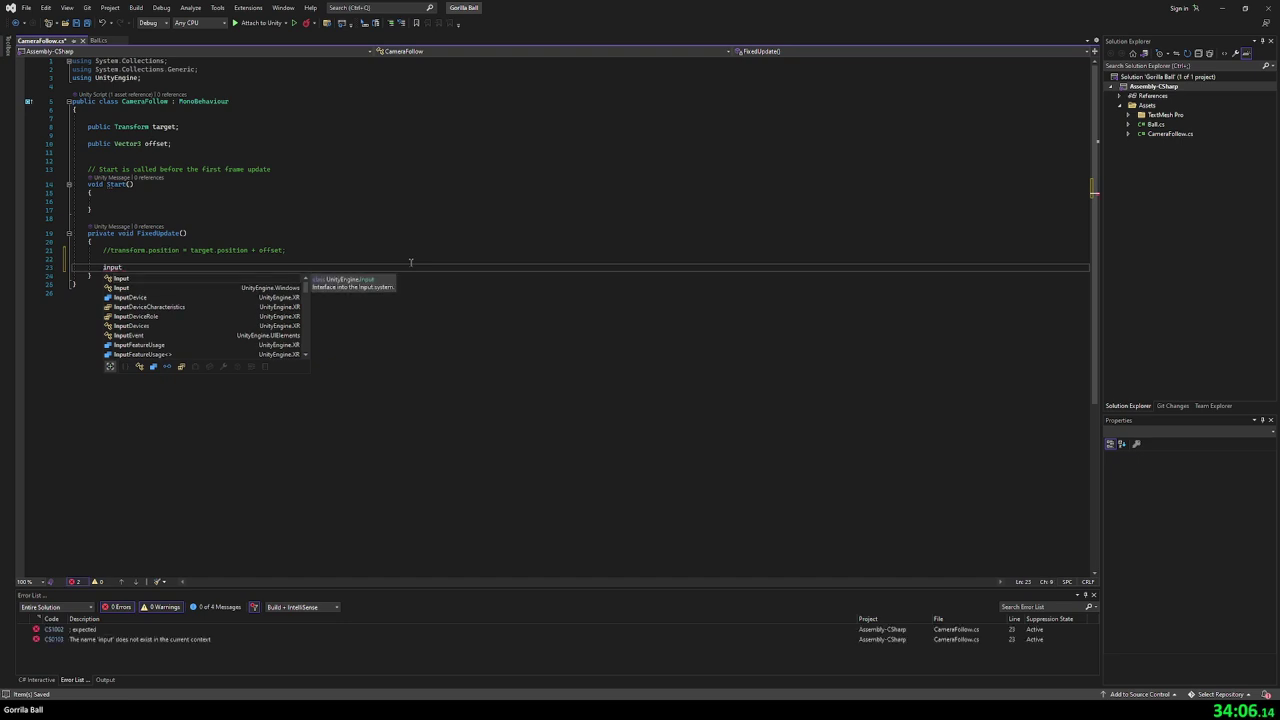
key(BackSpace)
key(BackSpace)
key(BackSpace)
text(var r)
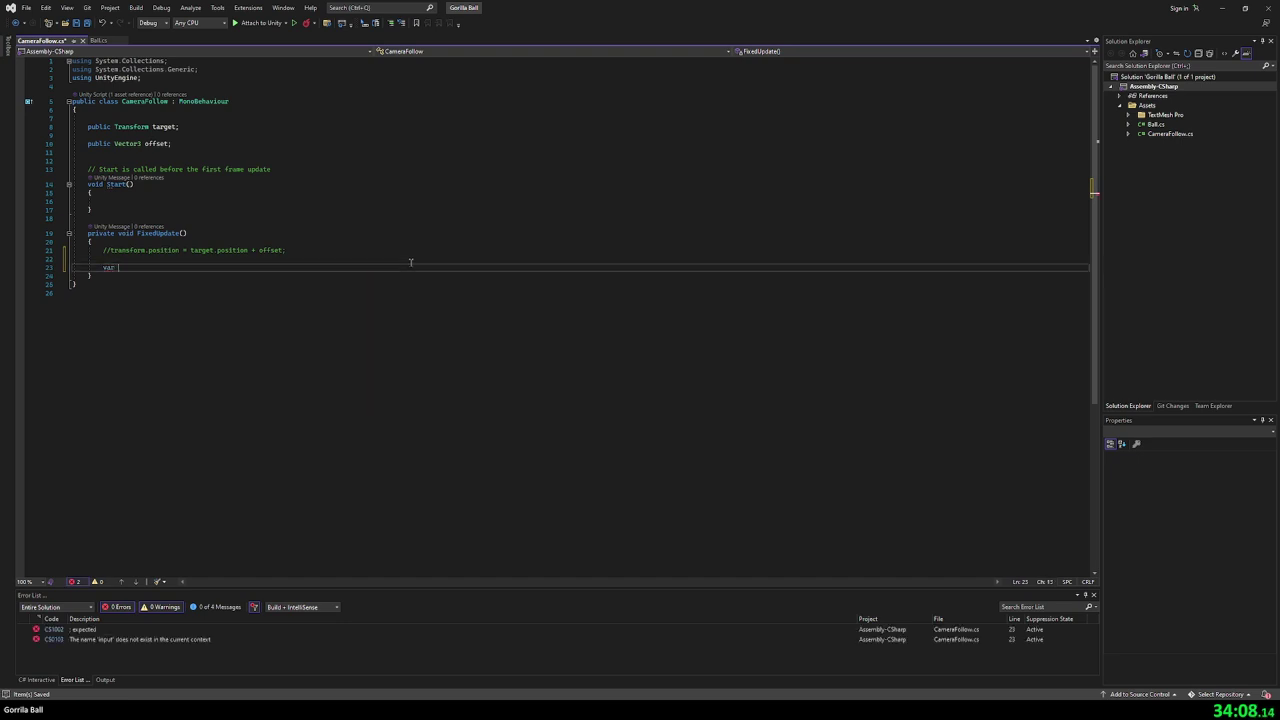
text( = In)
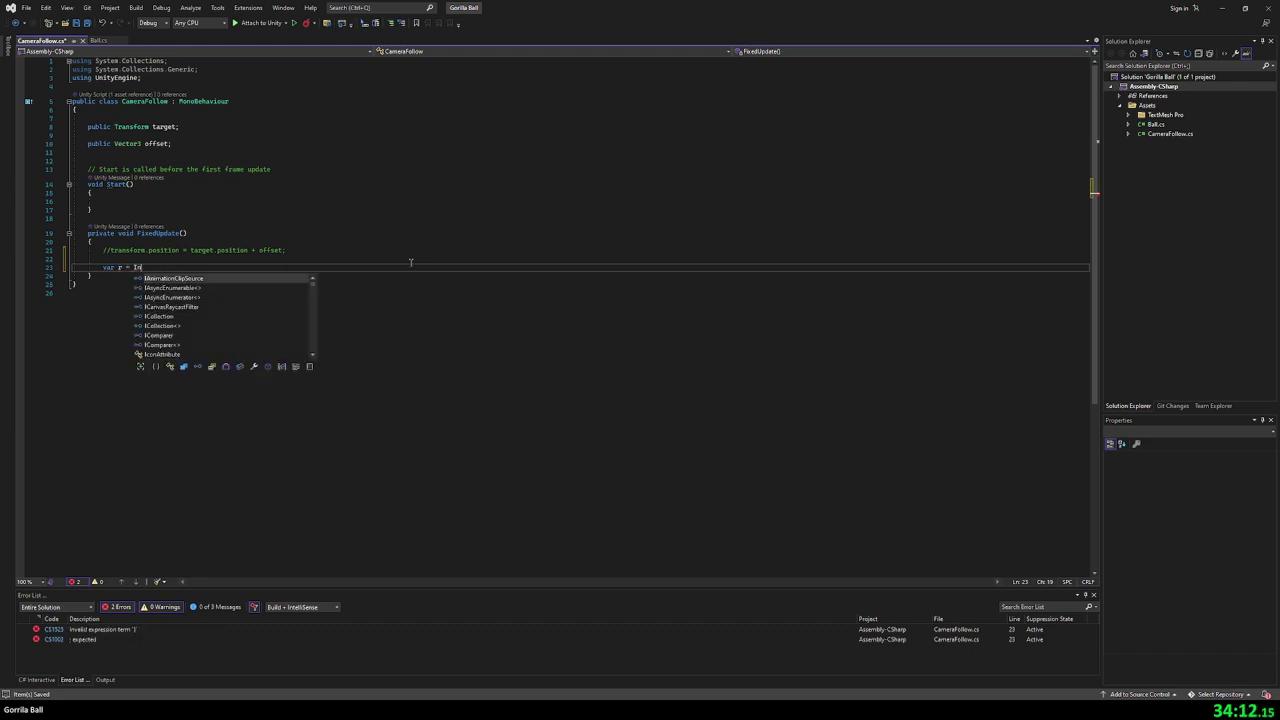
text(put.mo)
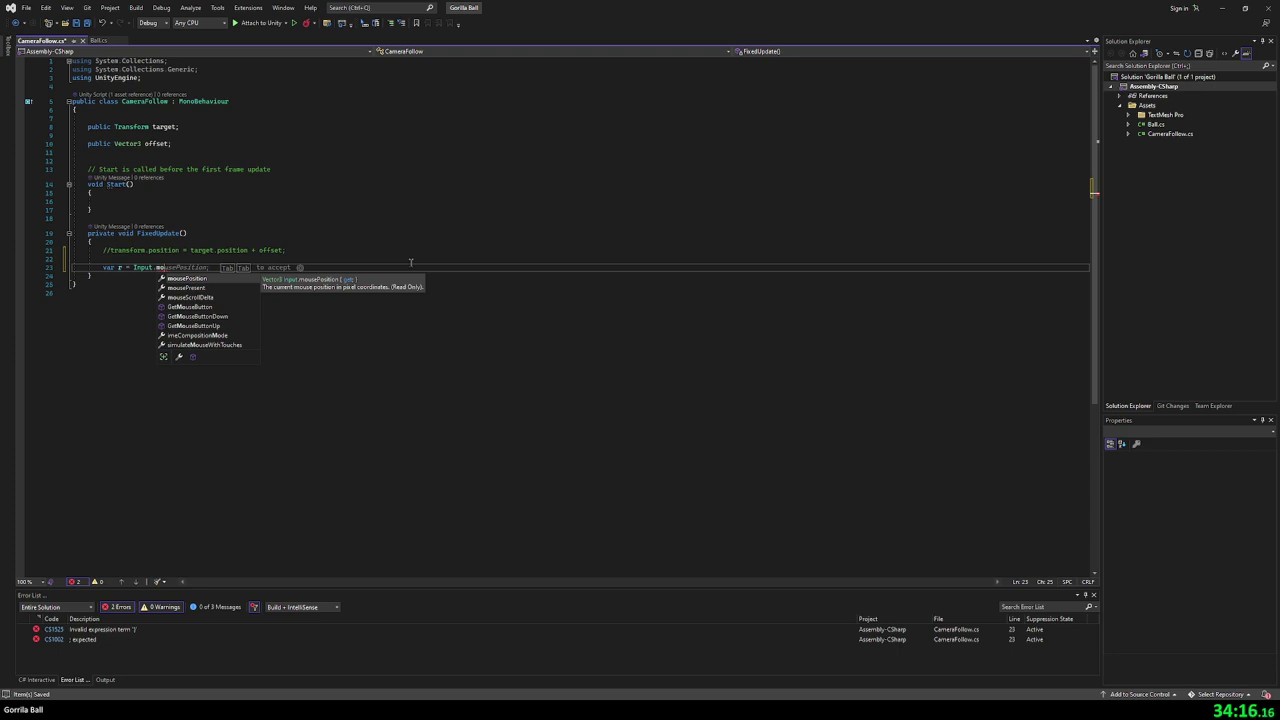
- Complete the test line as var r = Input.mousePosition from code completion
key(Down)
key(Down)
key(Down)
key(Down)
key(Down)
key(Up)
key(Up)
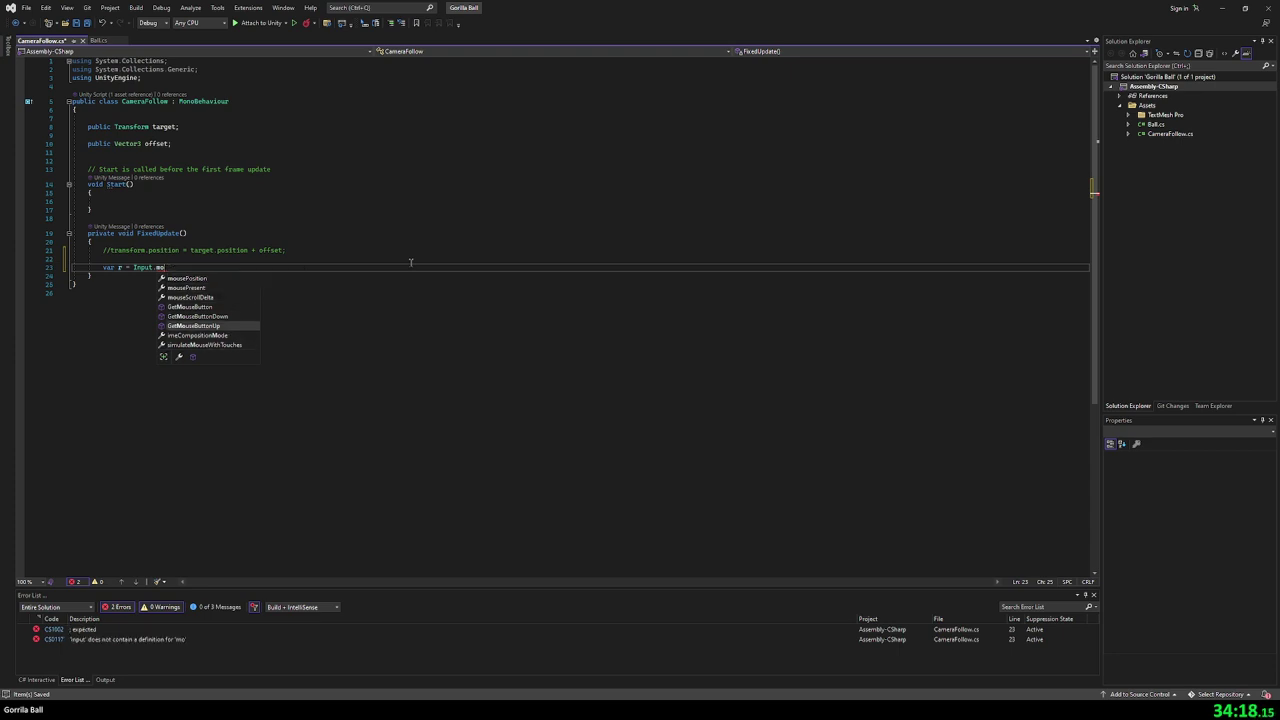
key(Up)
key(Up)
key(Up)
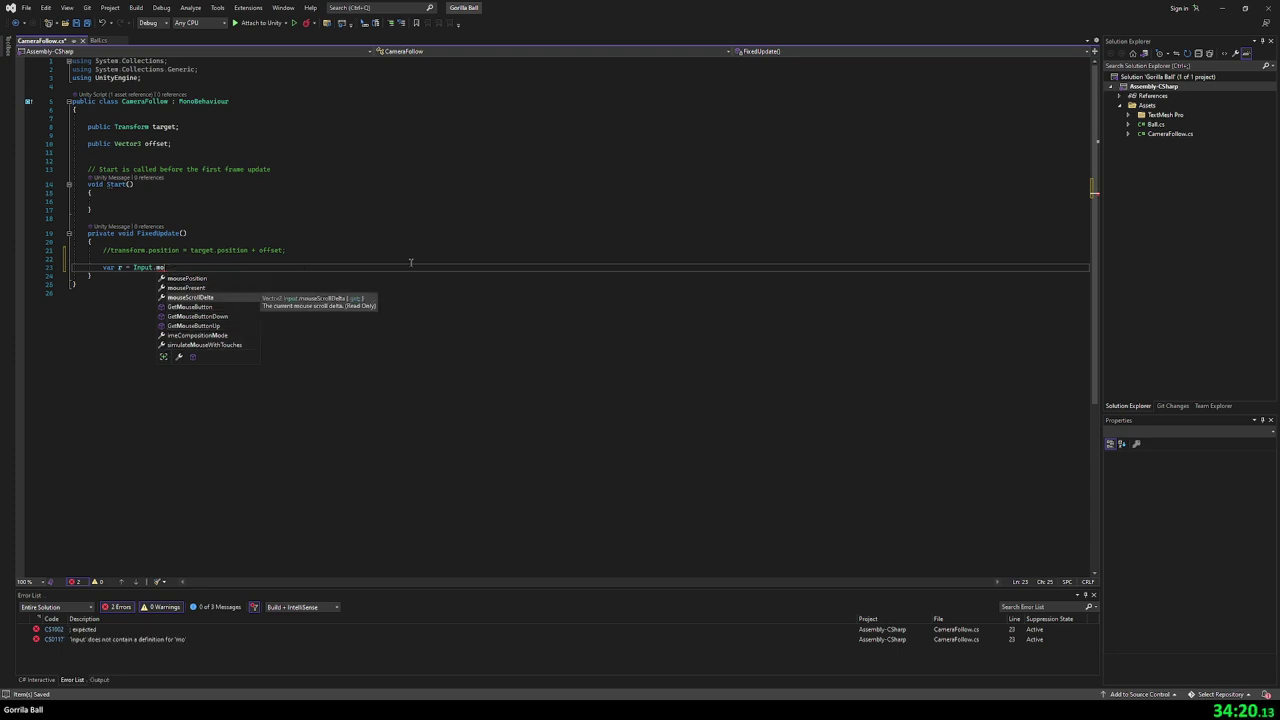
key(Up)
key(Up)
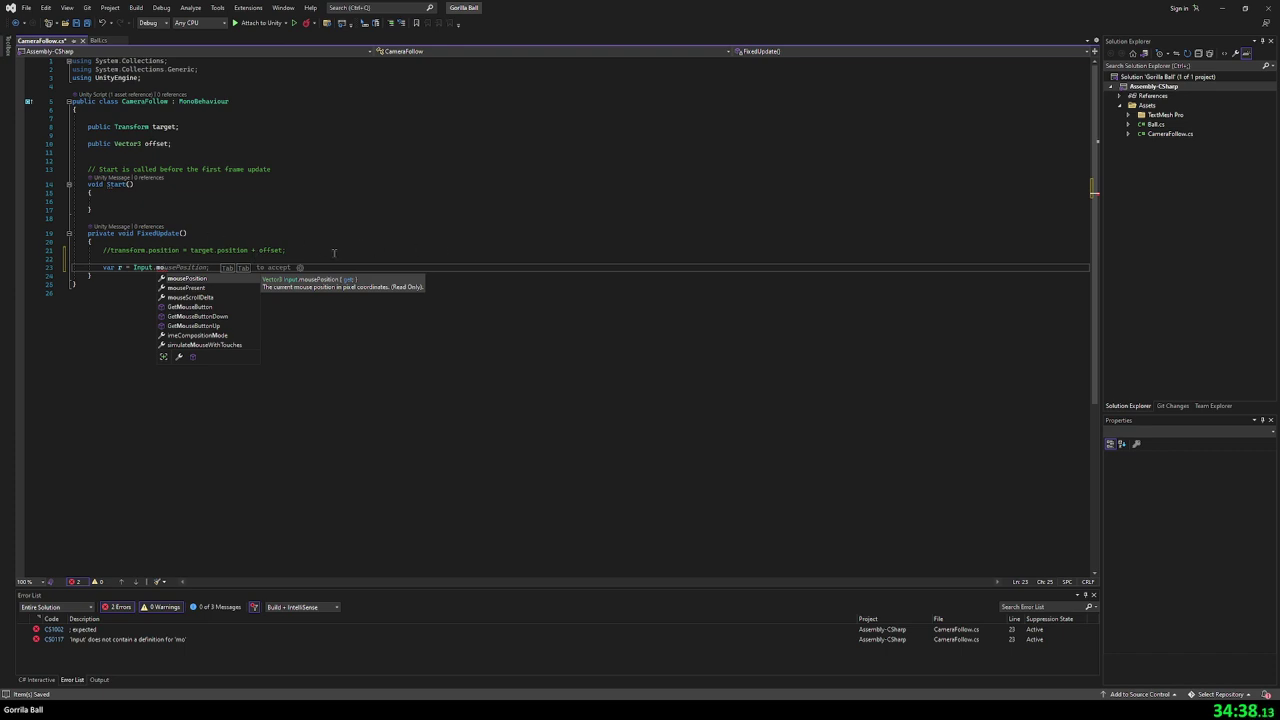
key(Tab)
key(Tab)
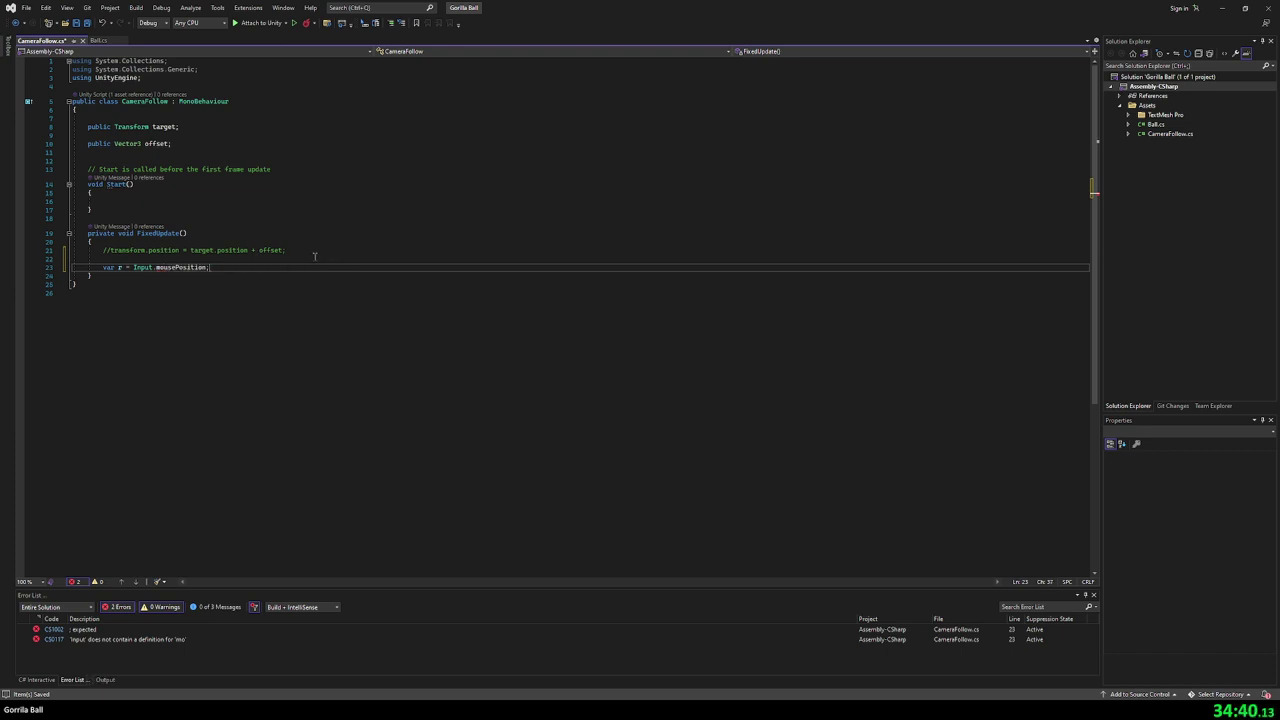
- Comment out the Input.mousePosition test line 23 with //
click(181, 152)
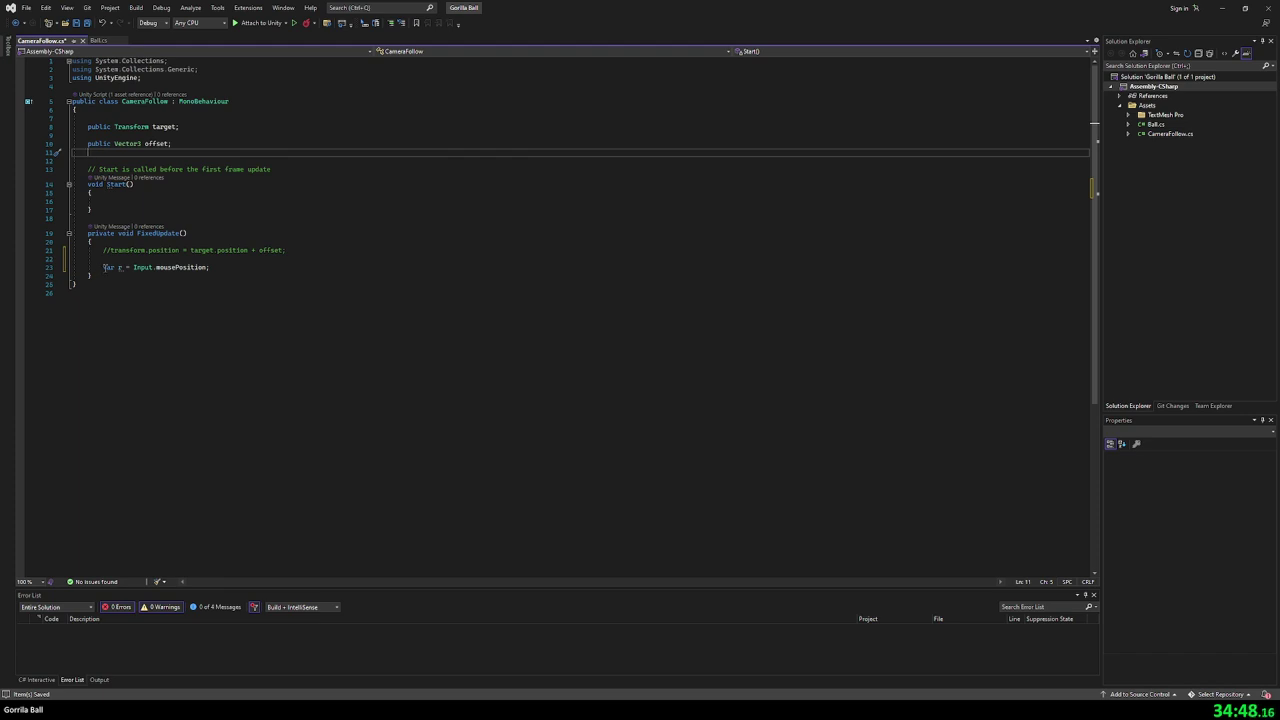
click(104, 267)
key(Left)
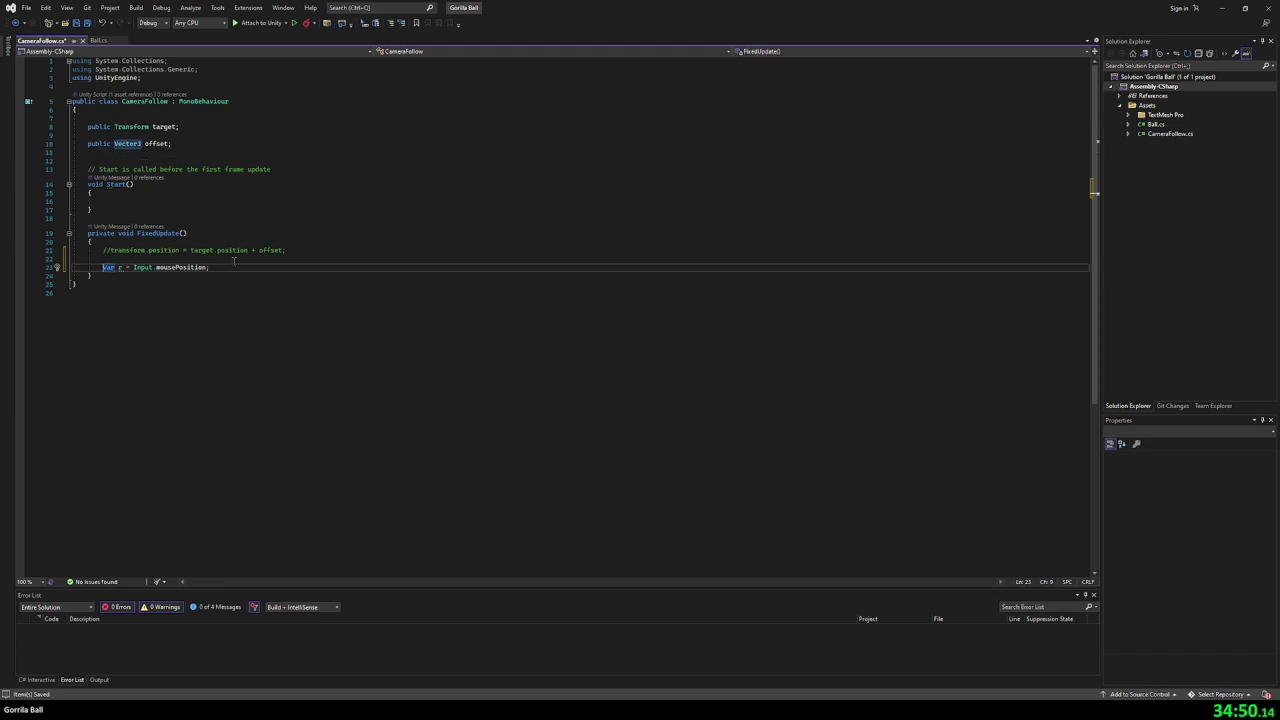
text(//)
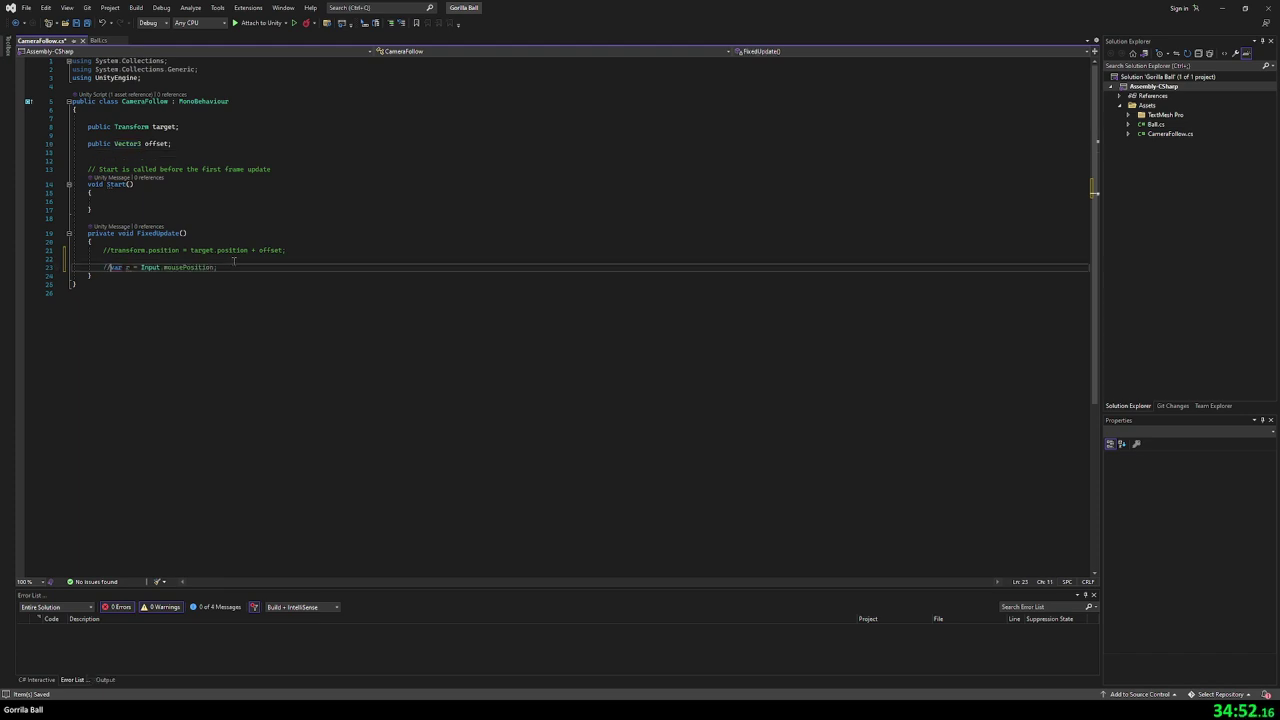
- Uncomment the transform.position follow line 21, save CameraFollow.cs, and return to Unity
click(240, 221)
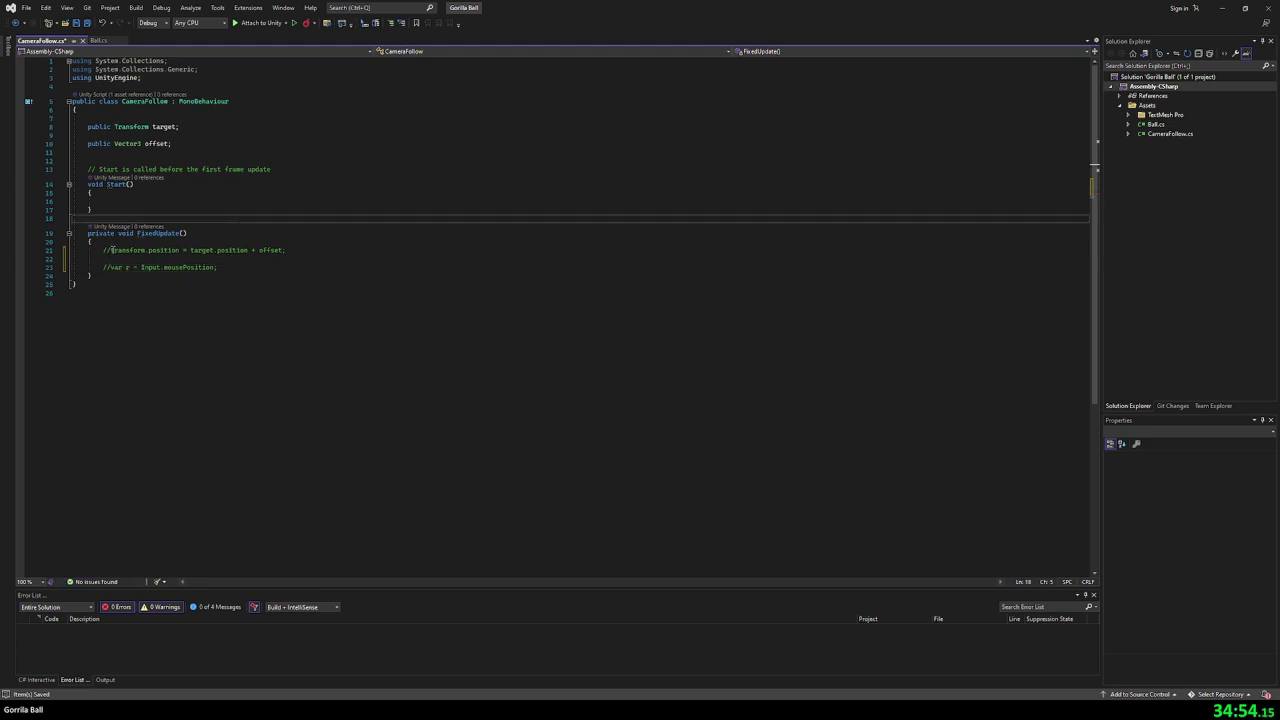
click(111, 250)
key(BackSpace)
key(BackSpace)
click(244, 250)
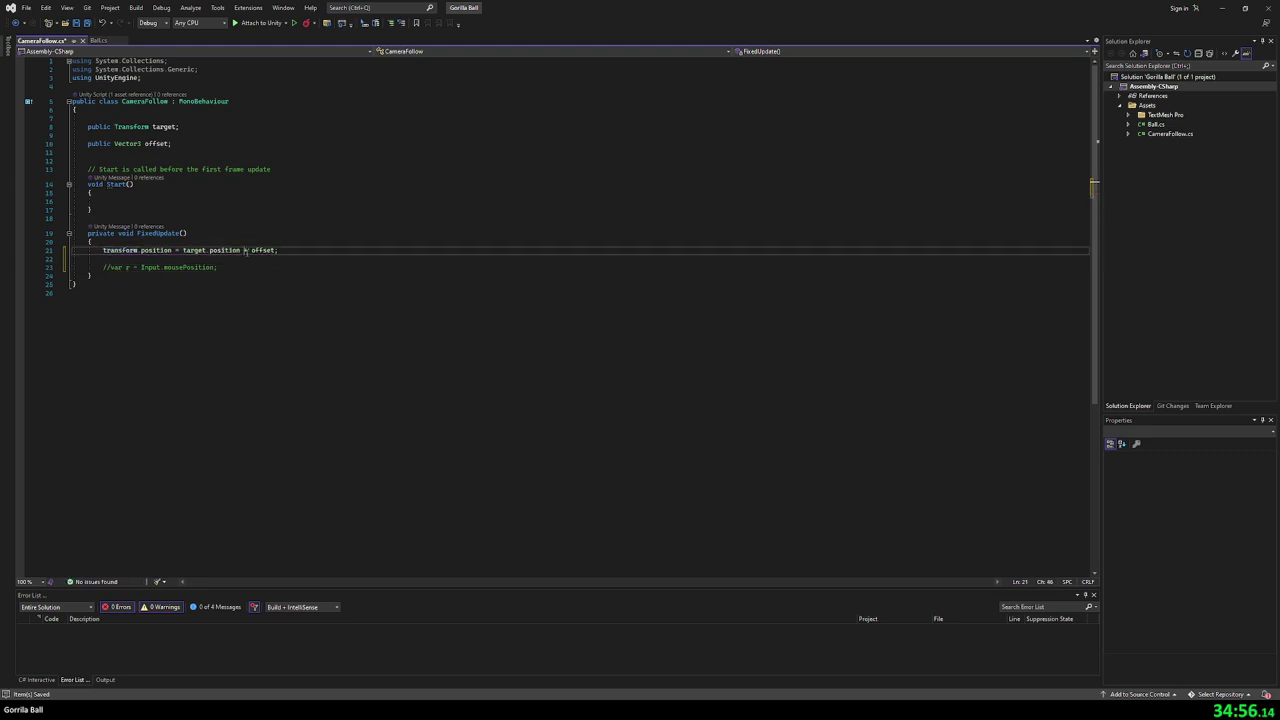
key(ctrl+s)
mouse_move(723, 699)
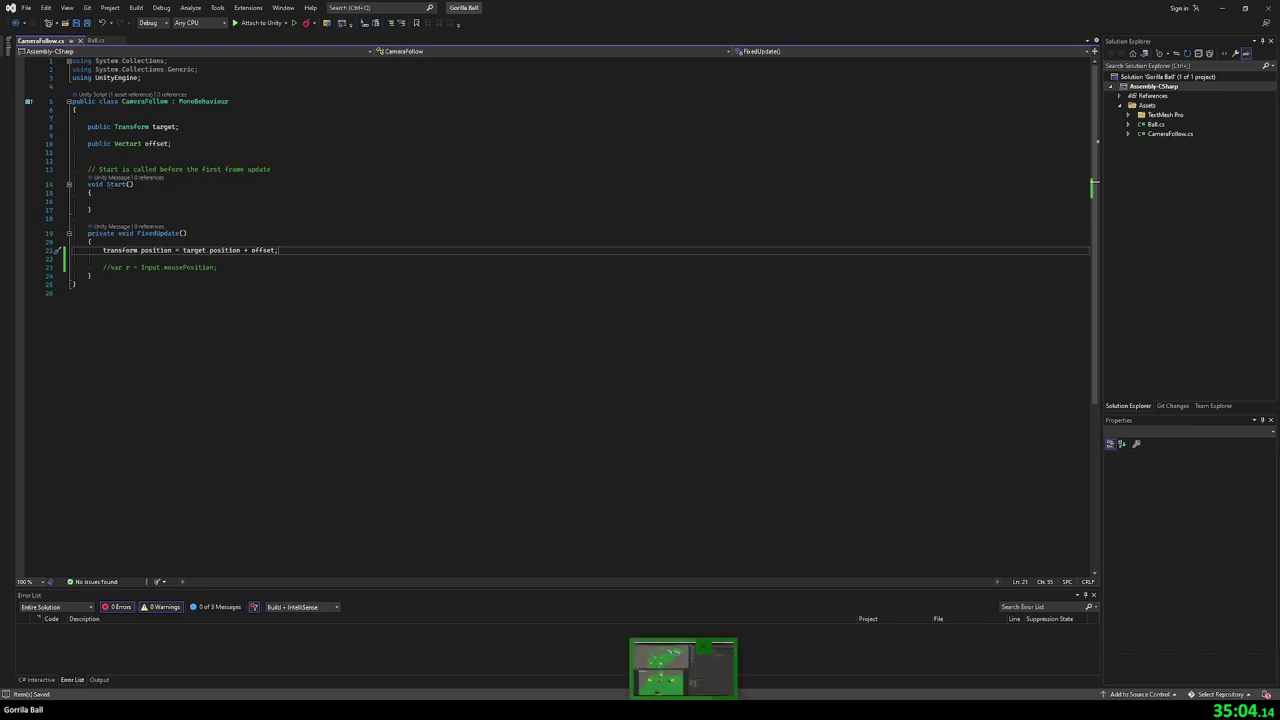
click(683, 668)
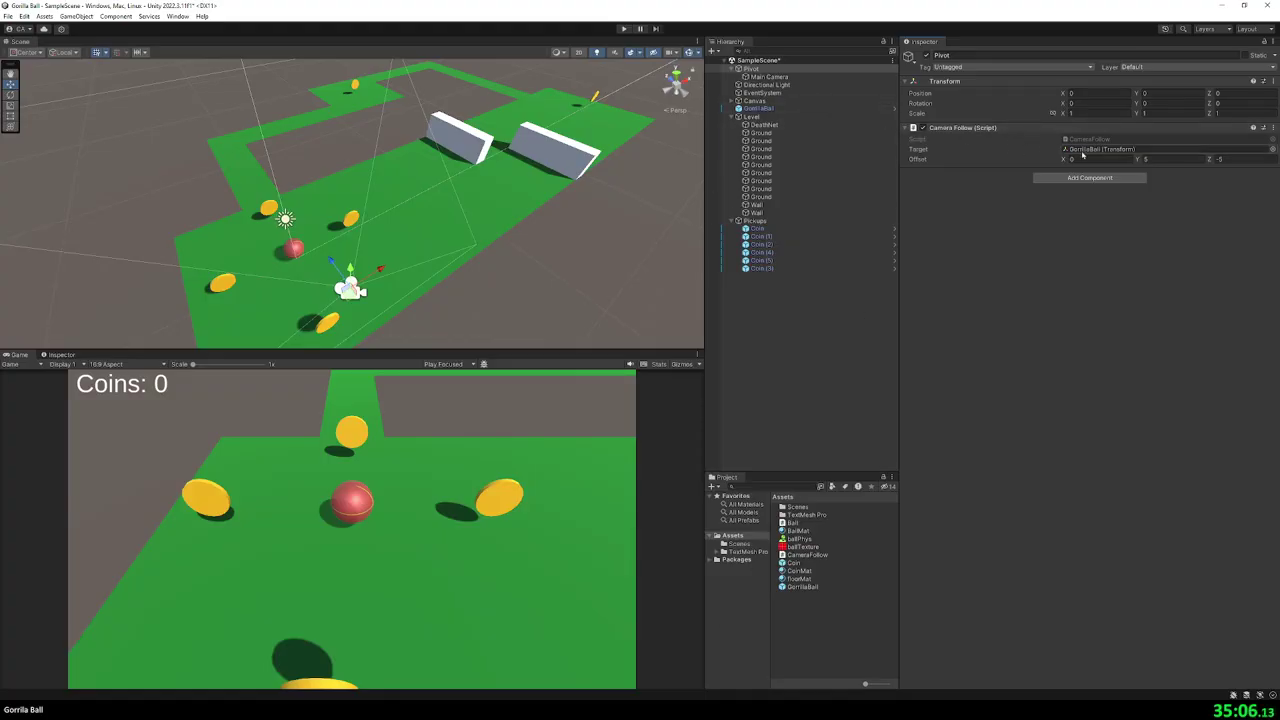
- Set the Pivot's Camera Follow offset Y and Z to 0
click(1190, 160)
text(0)
key(Tab)
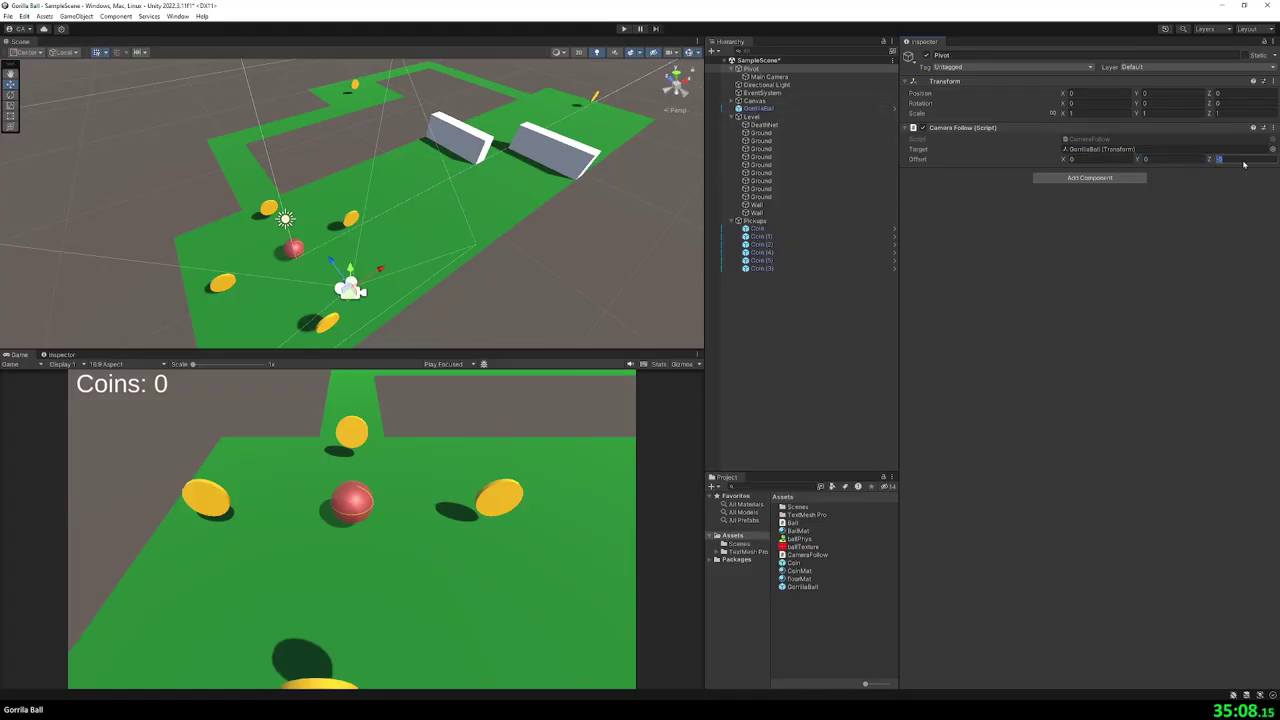
text(0)
- Play-test rolling the ball forward to check the camera follows, then stop and collapse Pickups
click(624, 28)
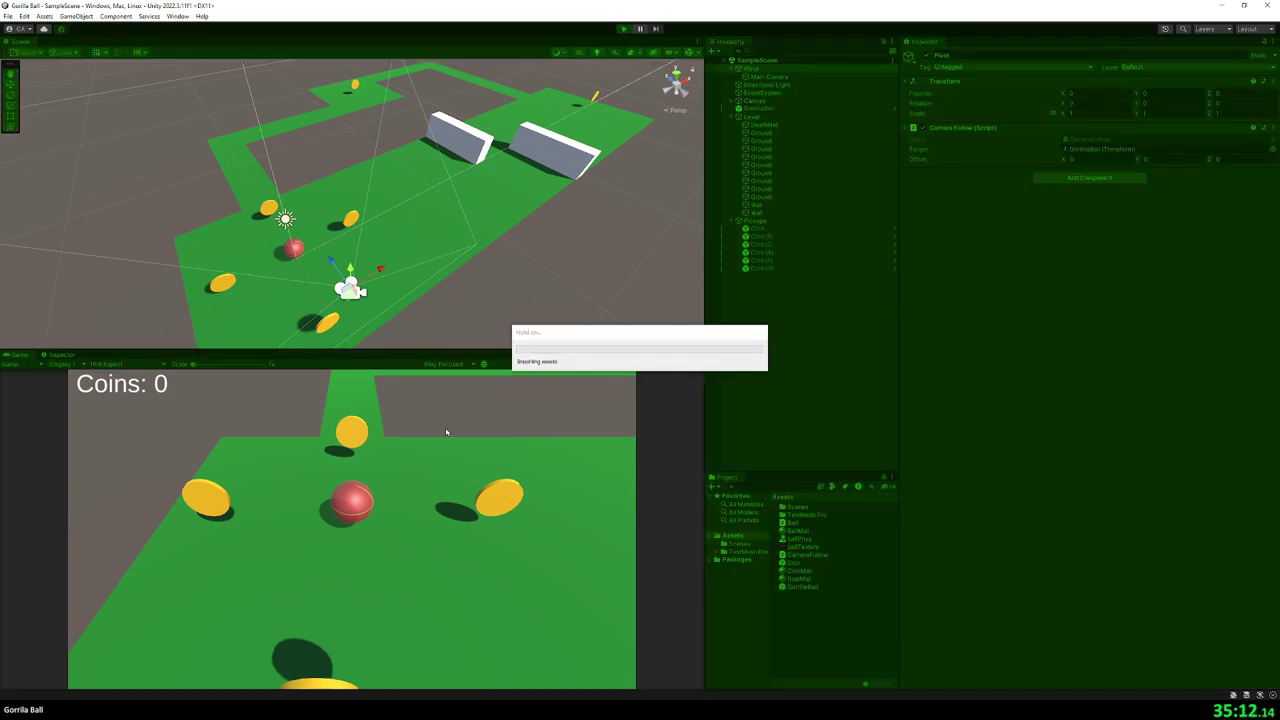
key(w)
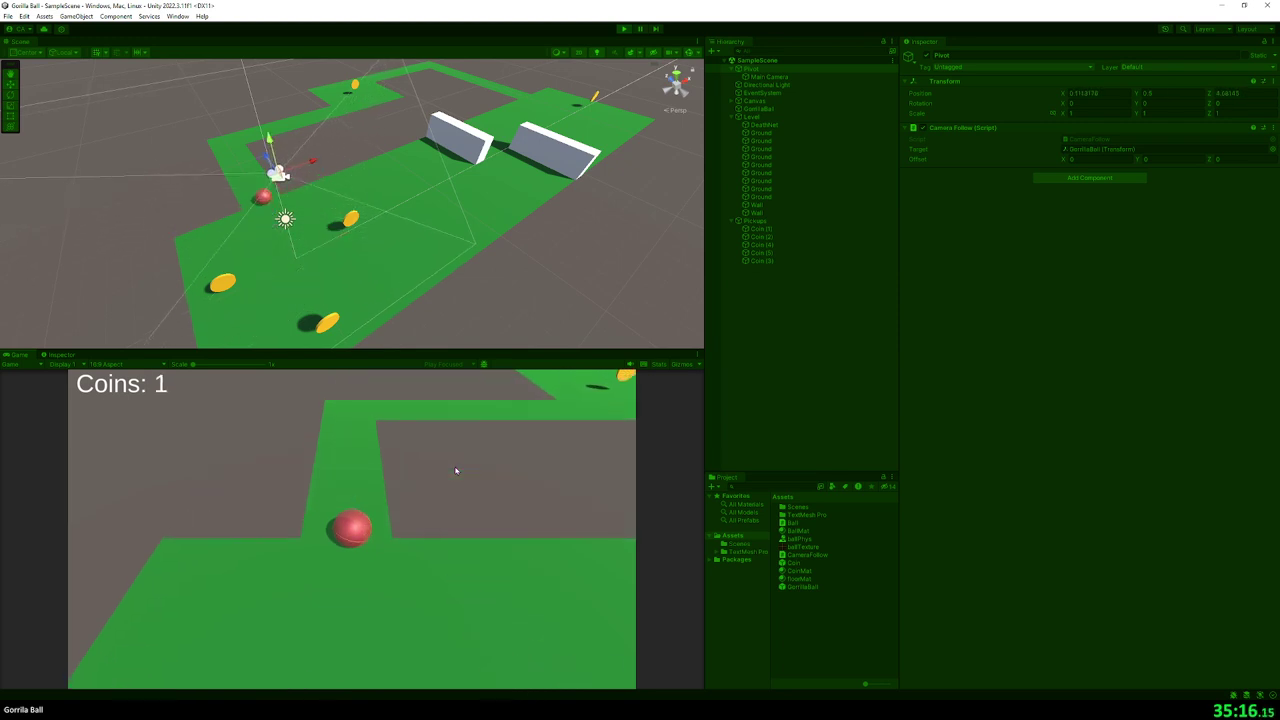
key(ctrl+p)
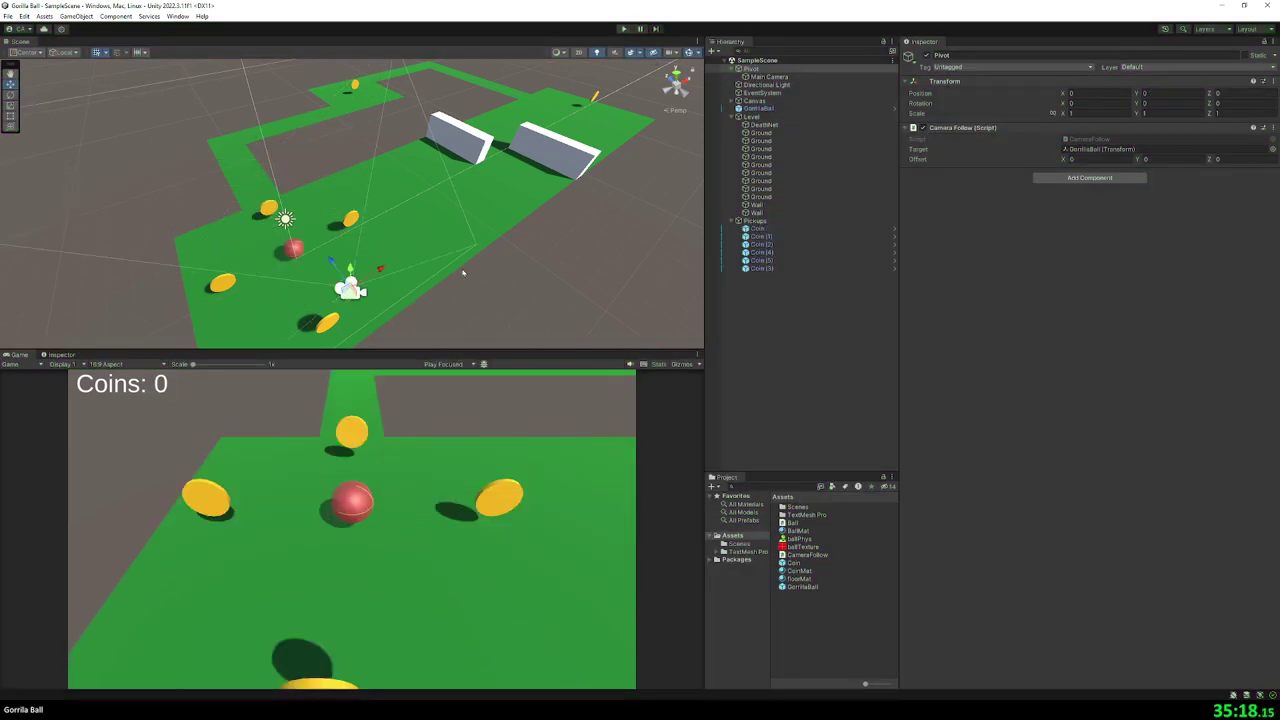
mouse_move(463, 272)
right_down()
mouse_move(523, 220)
mouse_move(500, 226)
mouse_move(497, 242)
mouse_move(426, 200)
mouse_move(440, 194)
mouse_move(474, 200)
mouse_move(466, 226)
mouse_move(469, 197)
mouse_move(371, 229)
mouse_move(434, 226)
mouse_move(410, 240)
right_up()
scroll(372, 231, up, 3)
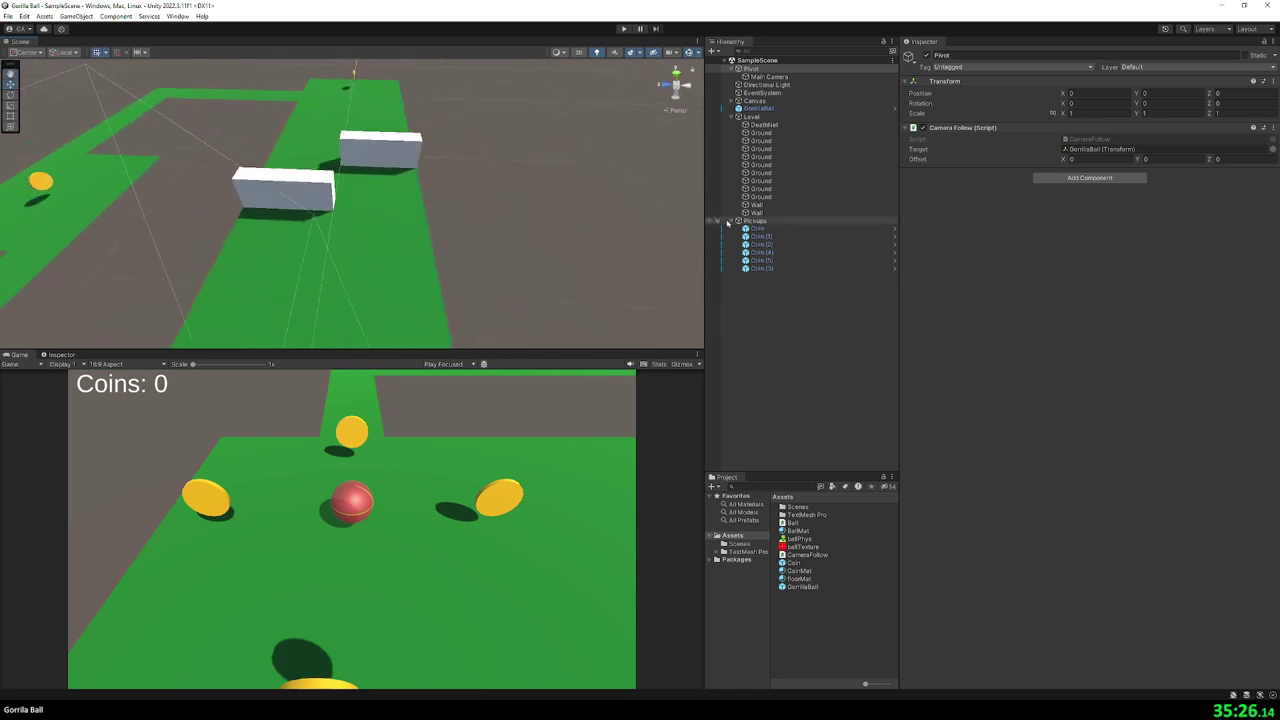
click(737, 220)
- Collapse the Level group and create a new cube named Goal
click(737, 117)
click(748, 215)
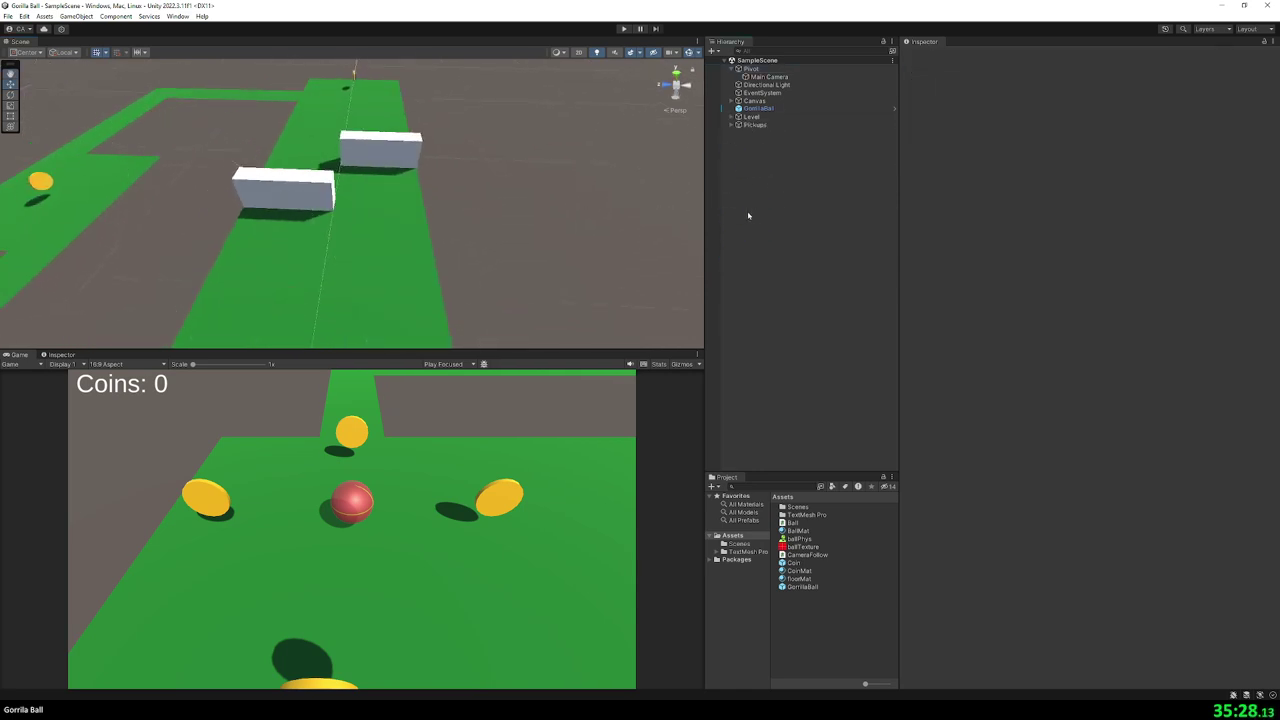
right_click(758, 228)
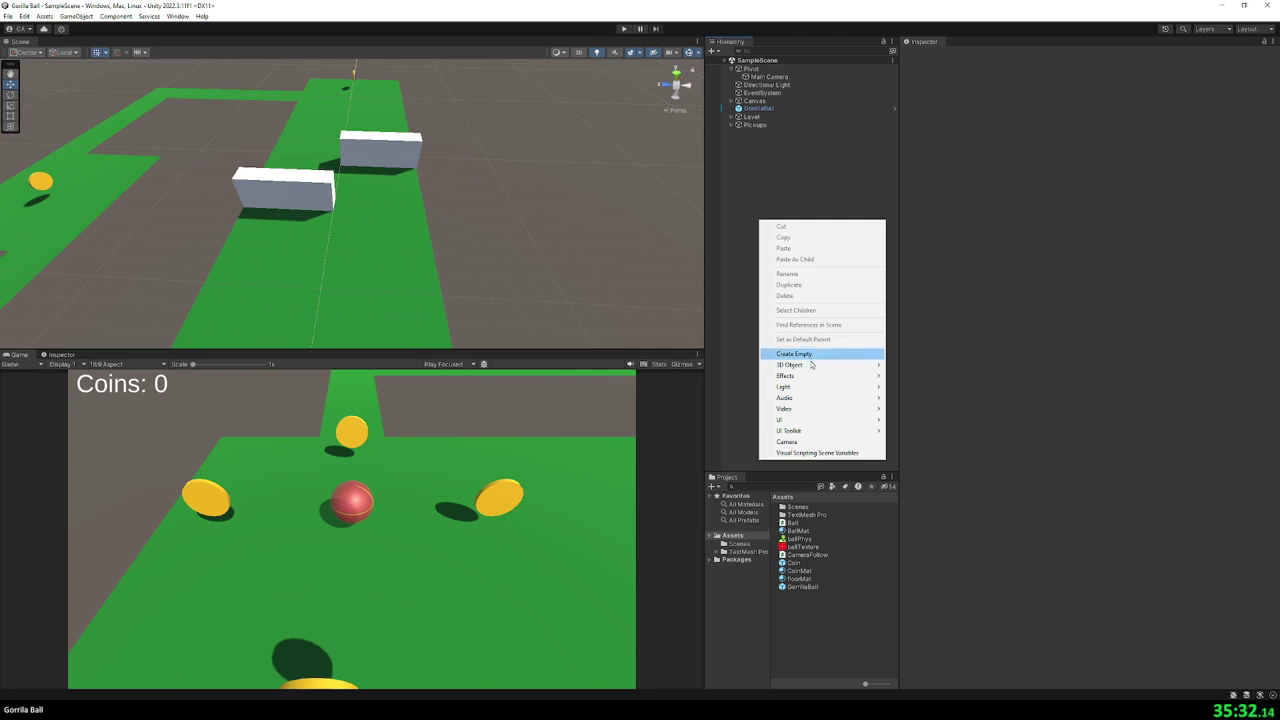
mouse_move(815, 365)
click(908, 366)
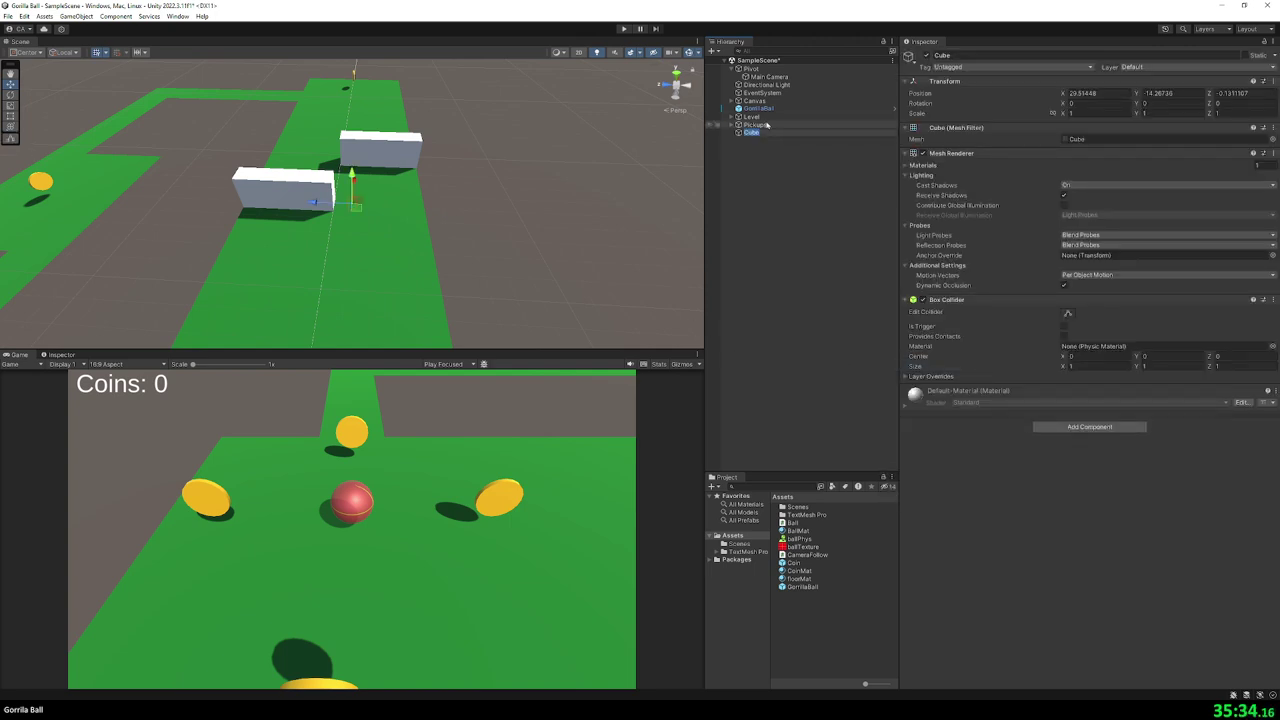
text(Goal)
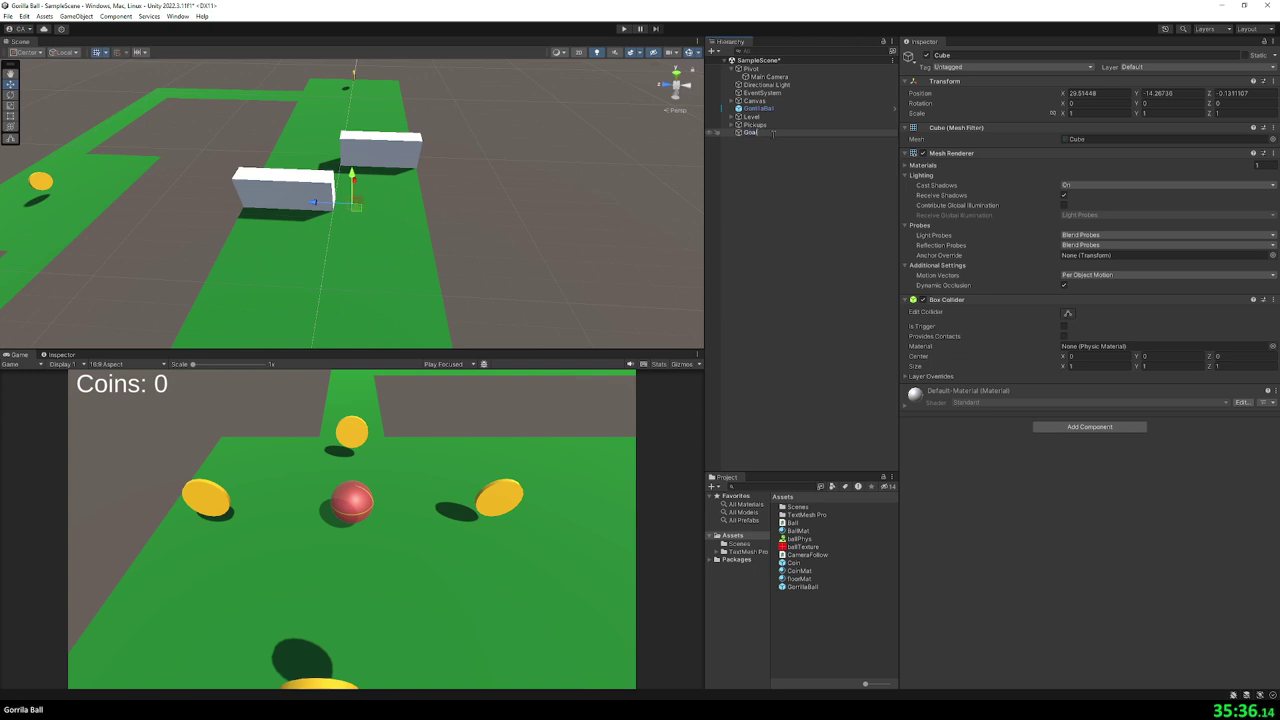
key(Return)
- Reset the Goal cube's position to 0, 0, 0
drag(349, 173, 346, 51)
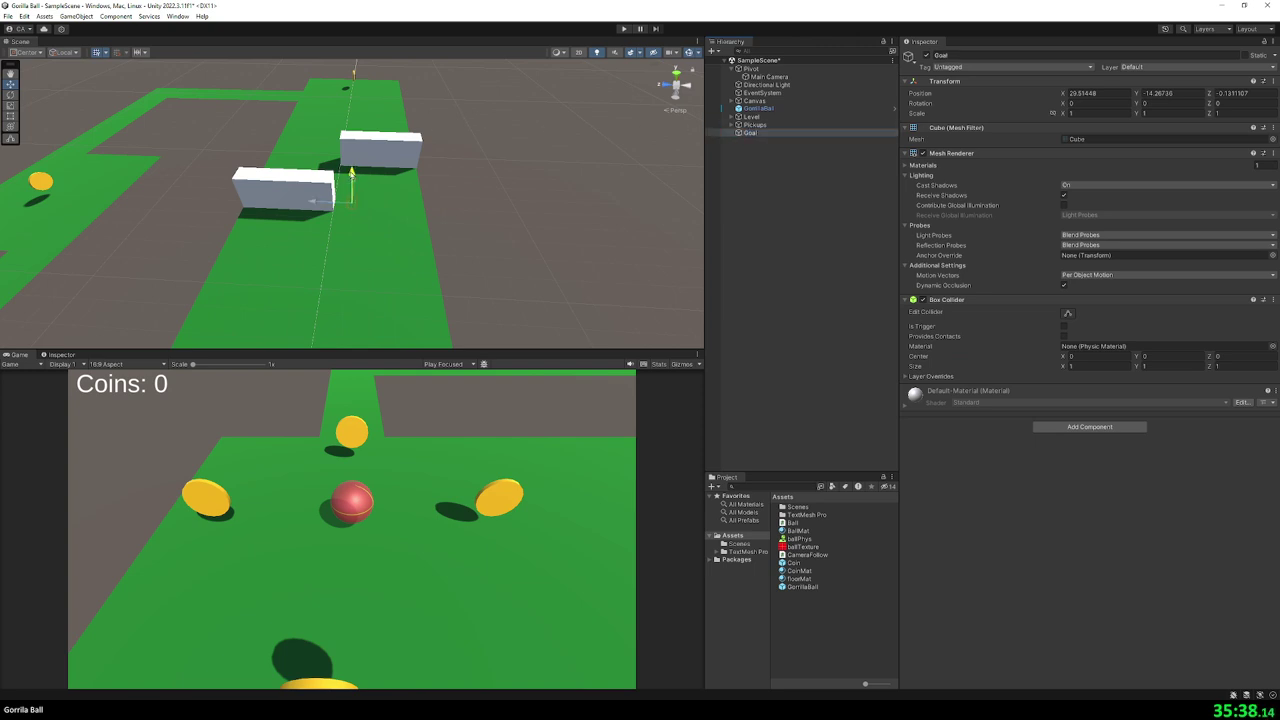
text(0.75)
click(1085, 93)
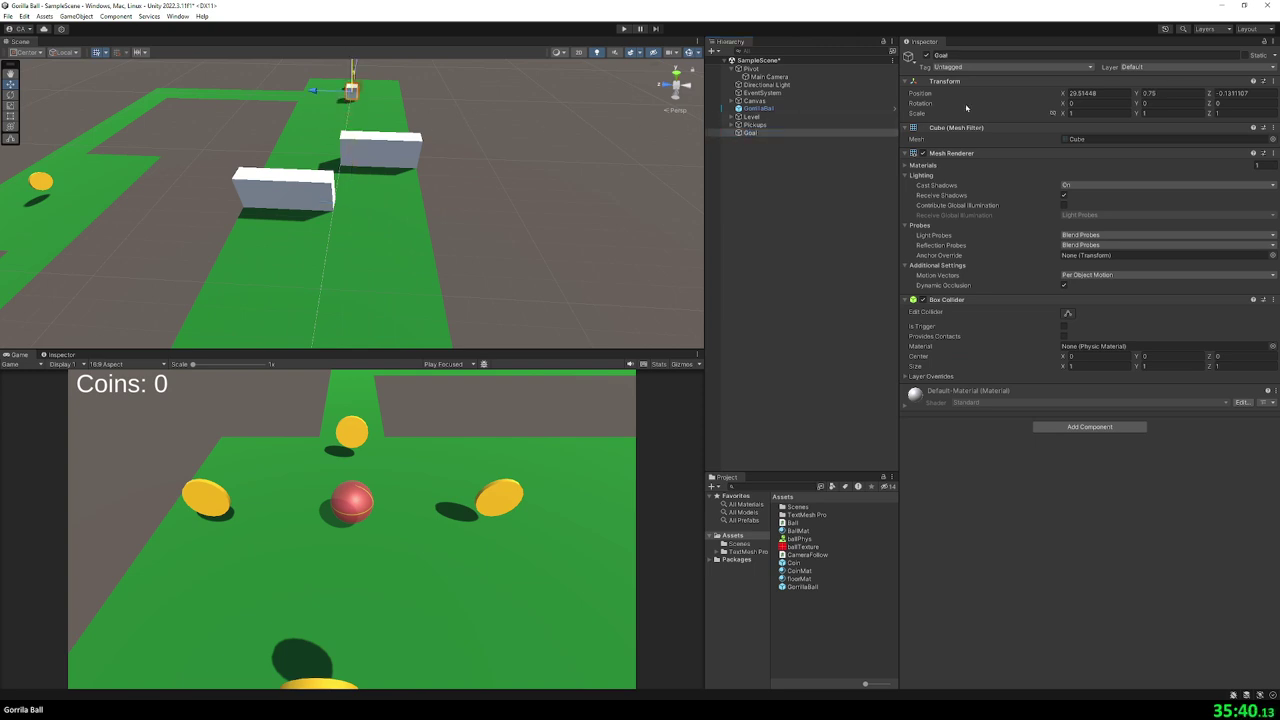
text(0)
key(Tab)
text(0)
key(Tab)
text(0)
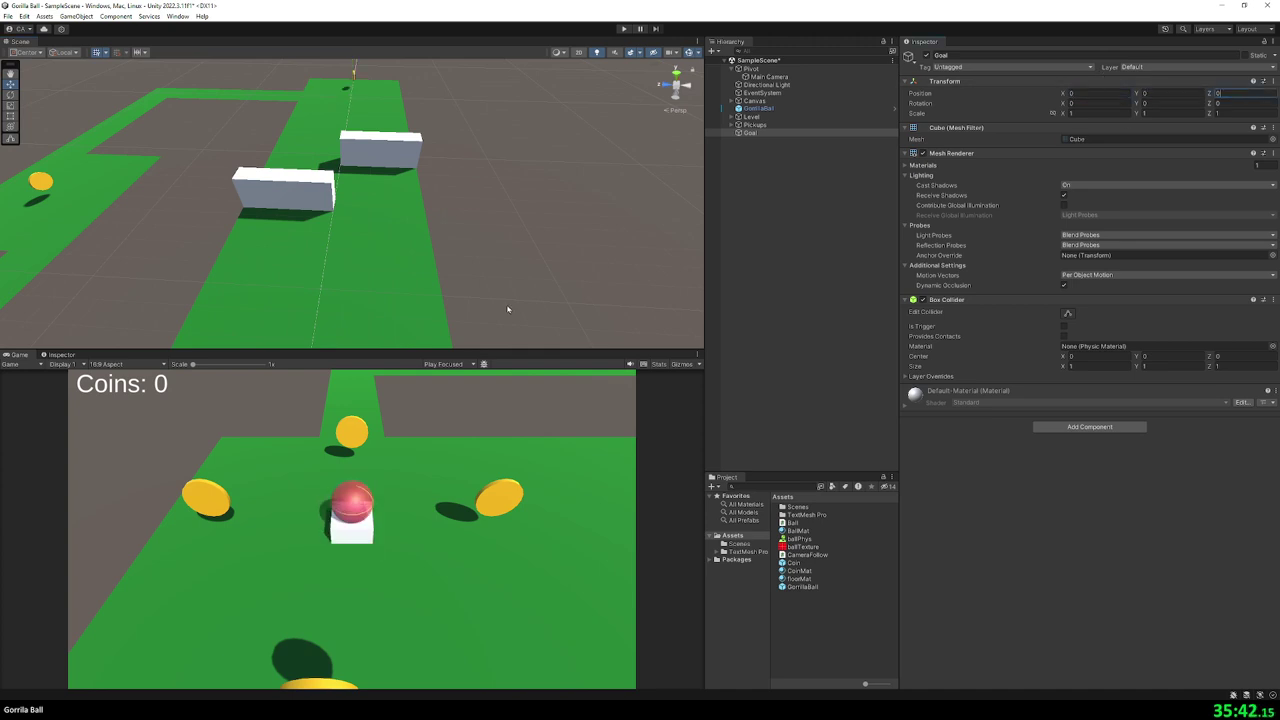
- Try the Goal at position Y 2 with height scale 3, then 4, viewing it up close
click(1152, 92)
text(2)
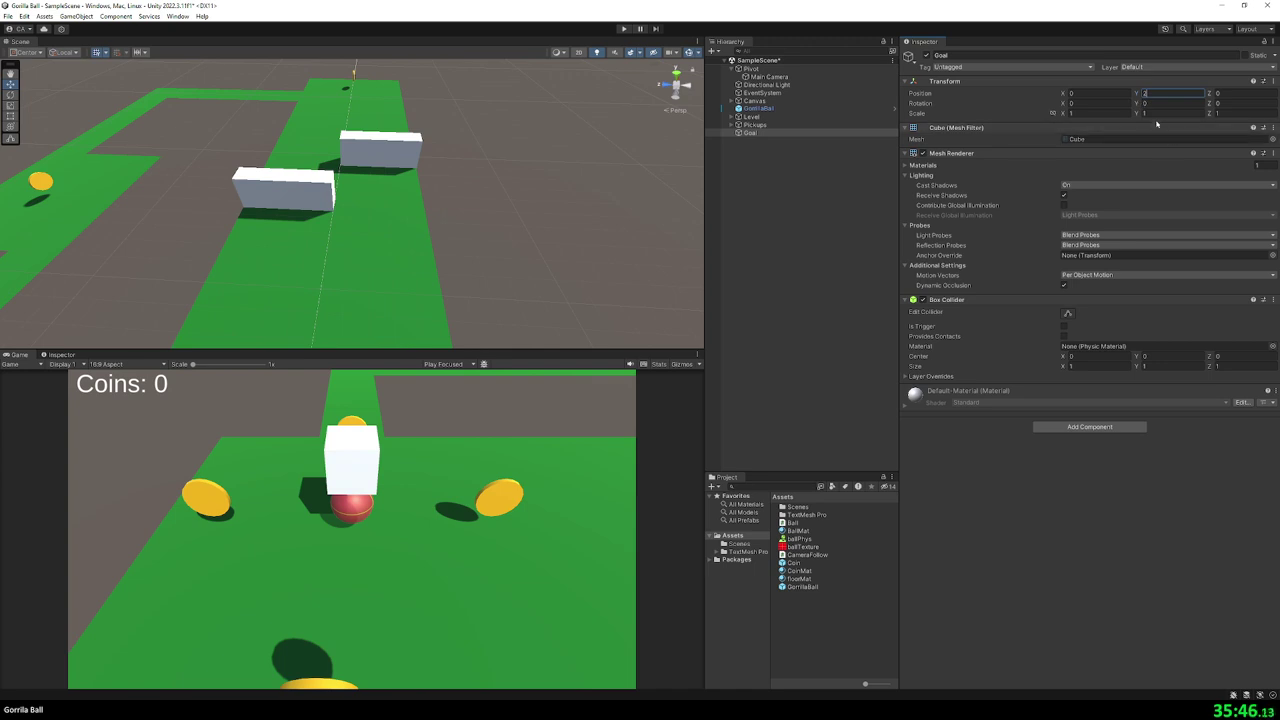
click(1147, 114)
text(3)
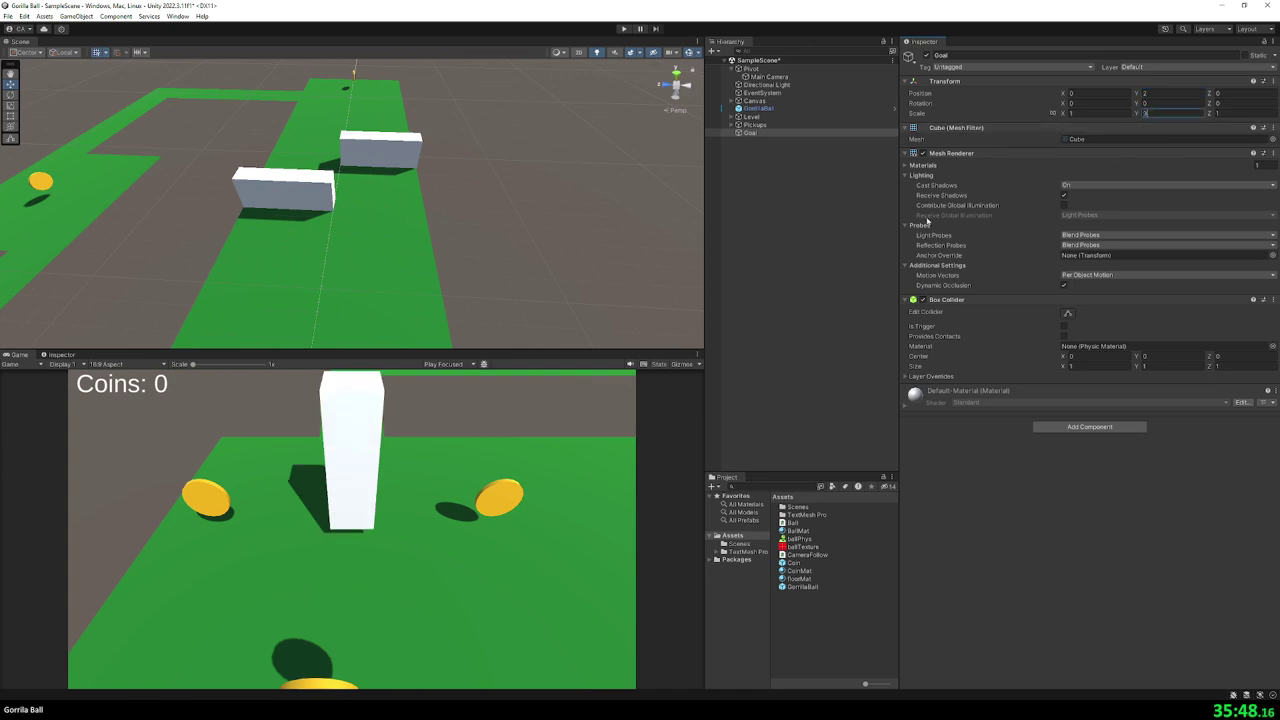
middle_drag(498, 282, 510, 276)
mouse_move(510, 276)
right_down()
mouse_move(393, 235)
mouse_move(337, 190)
right_up()
scroll(393, 235, down, 10)
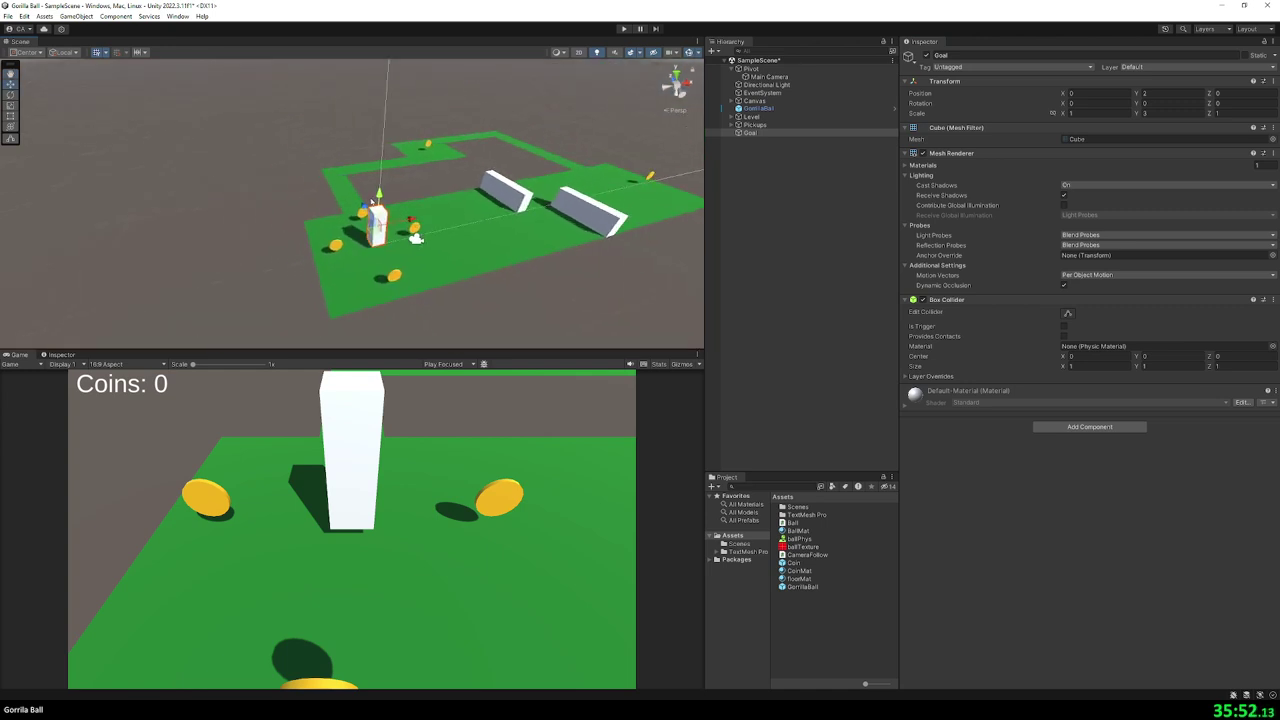
click(1153, 115)
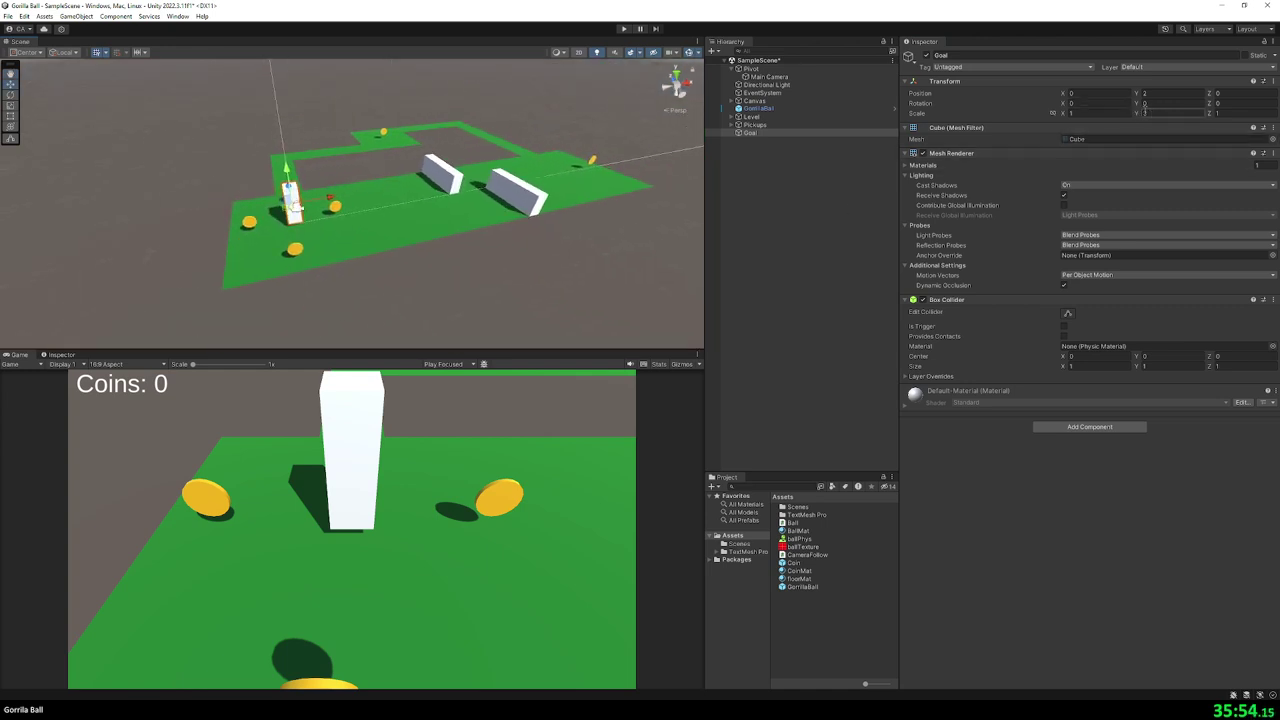
text(4)
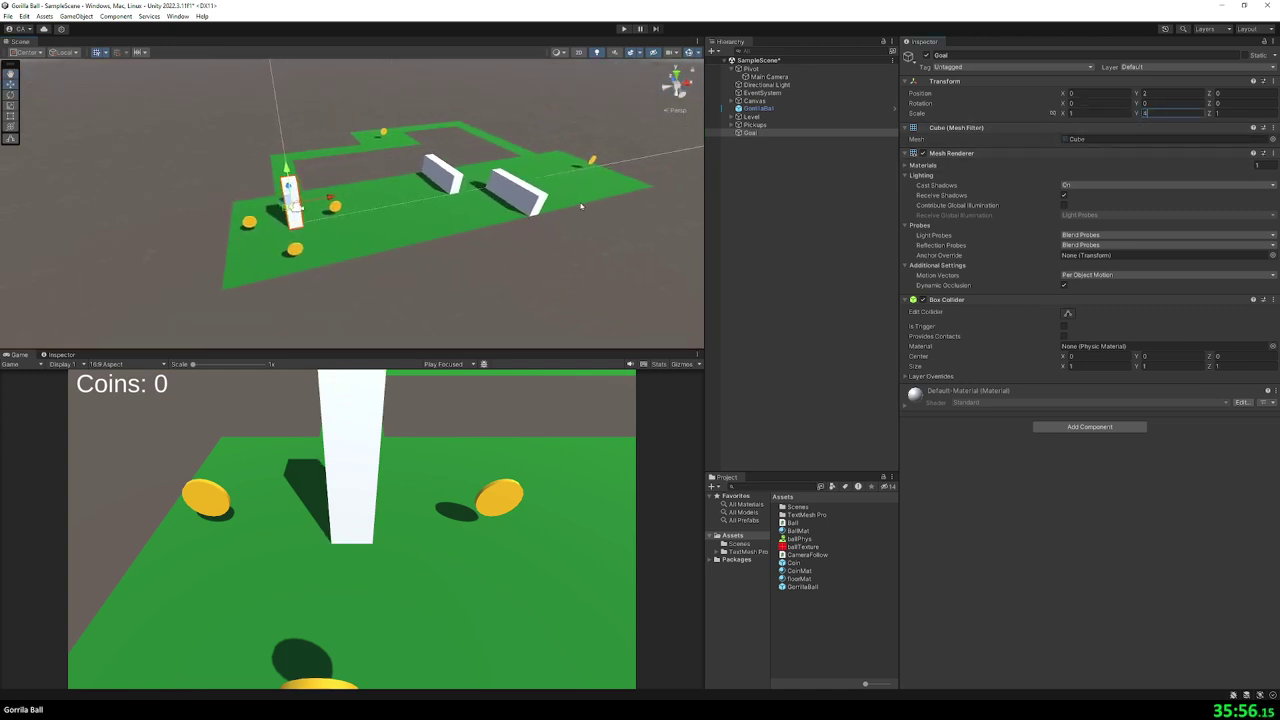
- Set the Goal's height scale to 3 and position Y to 1.5
mouse_move(560, 250)
right_down()
mouse_move(514, 217)
mouse_move(523, 206)
mouse_move(500, 234)
right_up()
click(1160, 113)
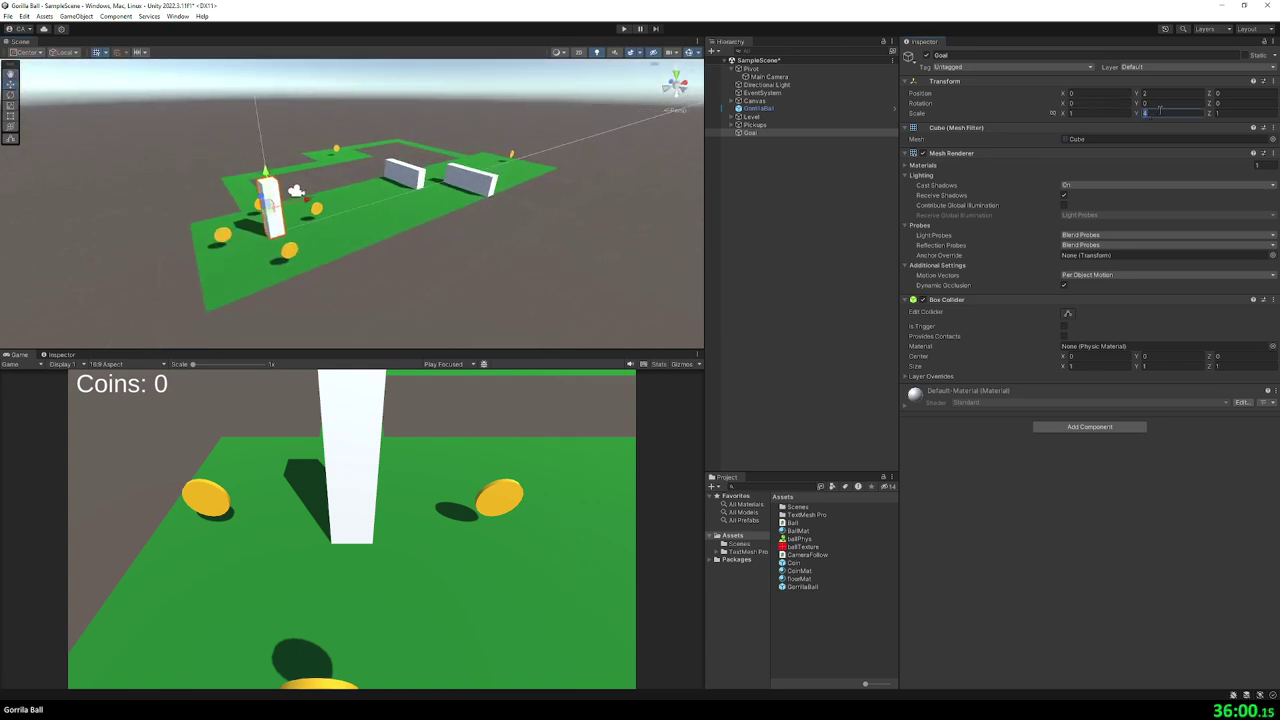
text(3)
click(1170, 93)
text(1.5)
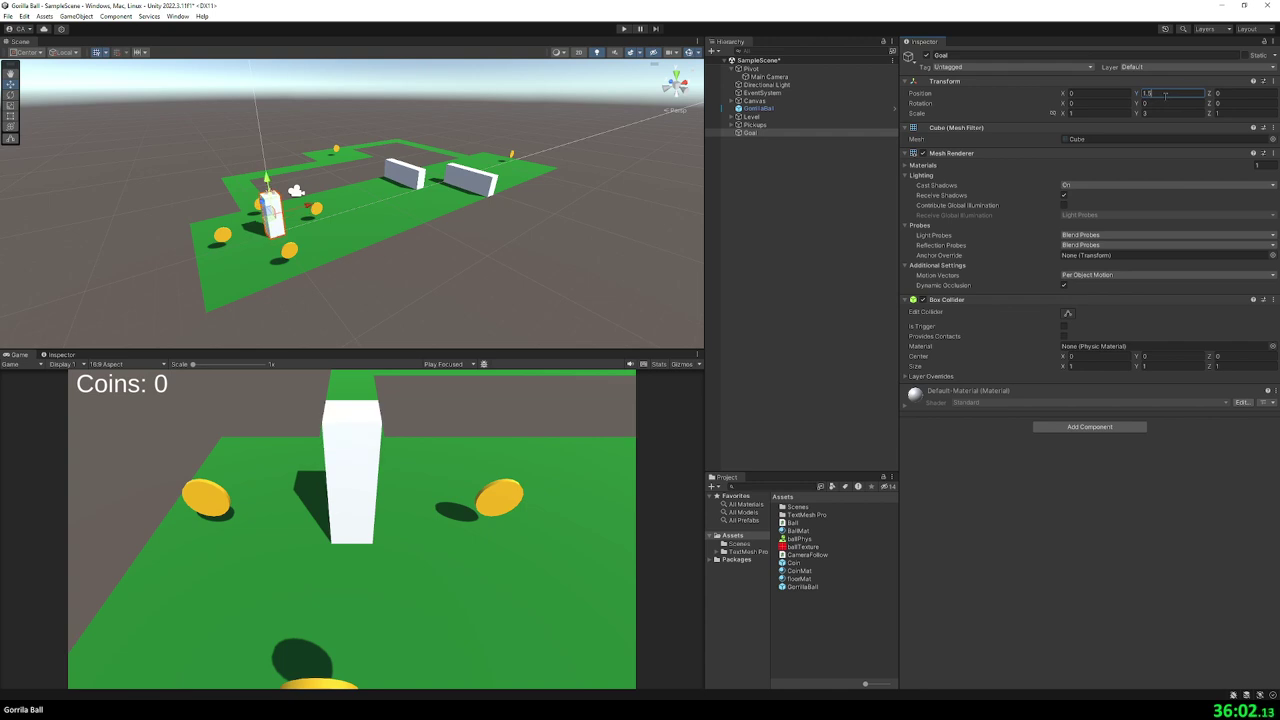
- Set the Goal's scale depth to 1 and width to 5
click(1153, 113)
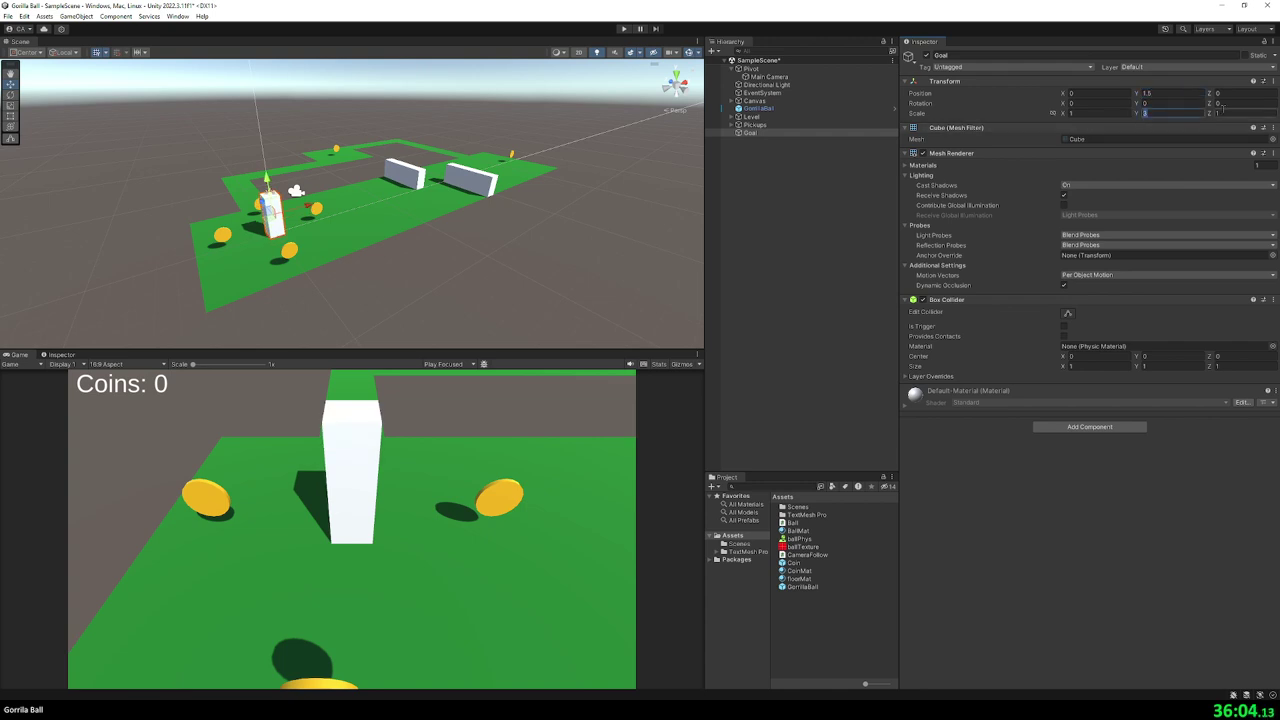
text(3)
click(1073, 113)
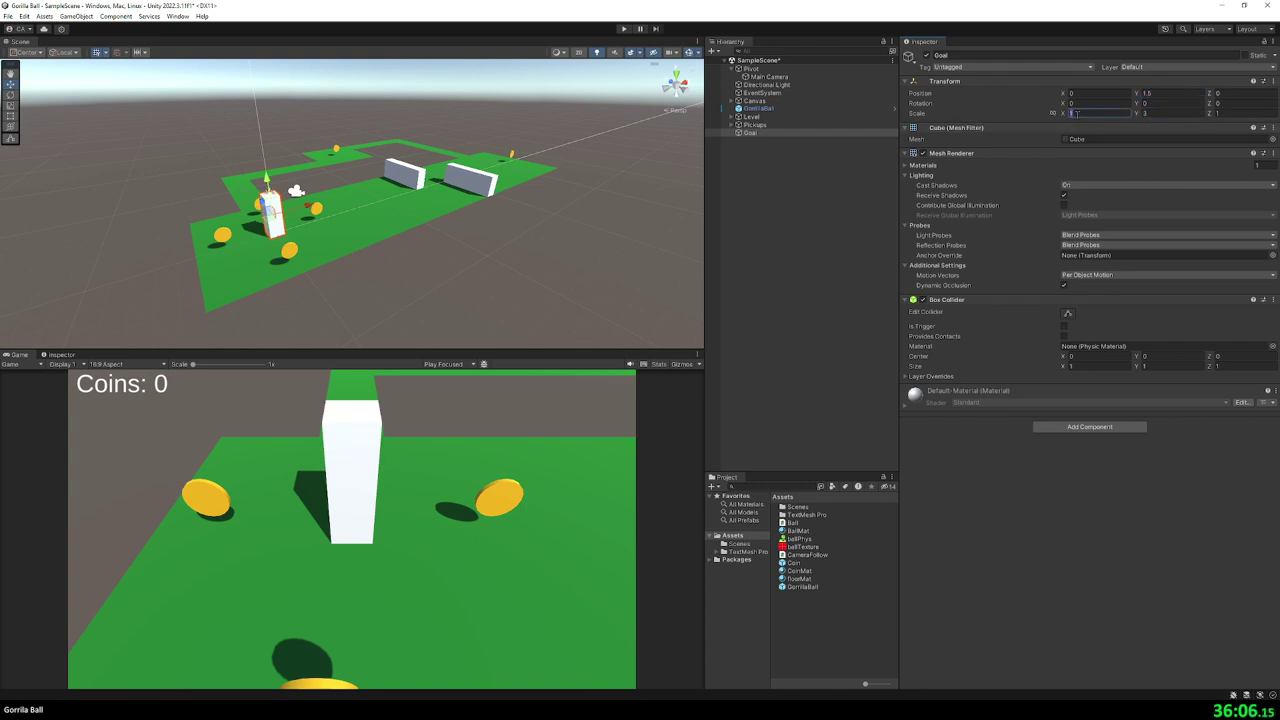
click(1222, 113)
text(4)
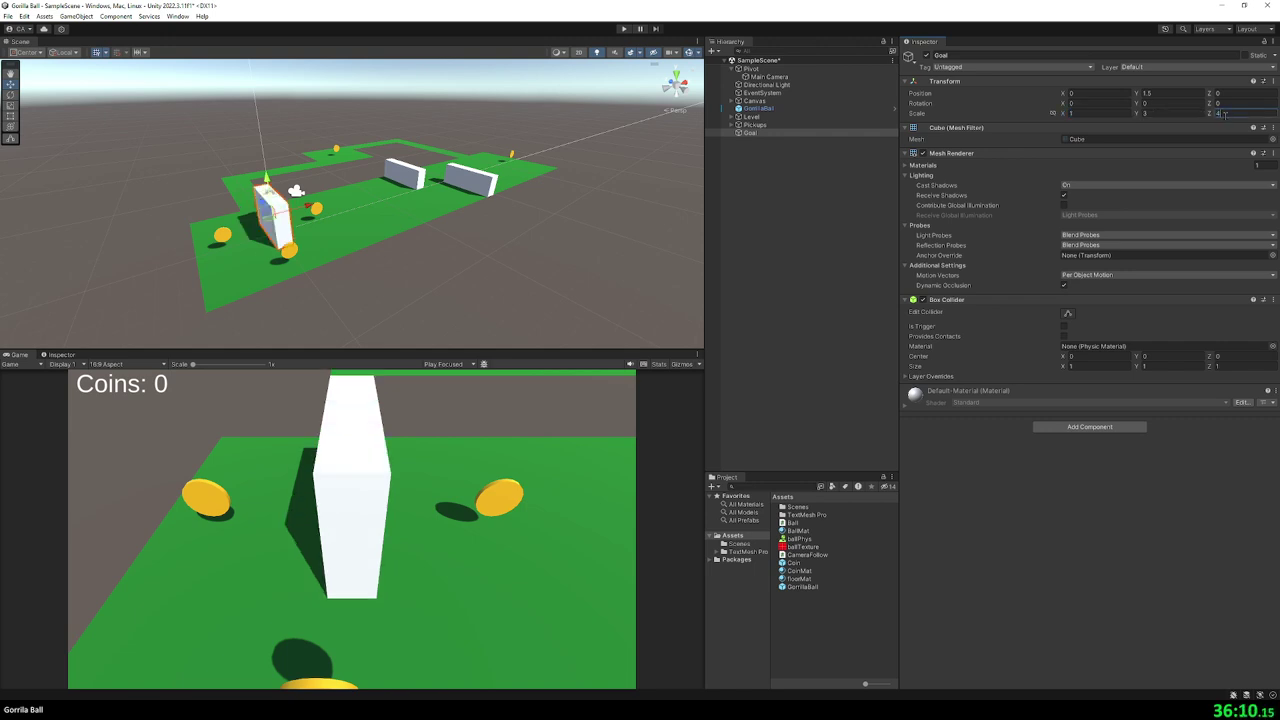
key(BackSpace)
text(1)
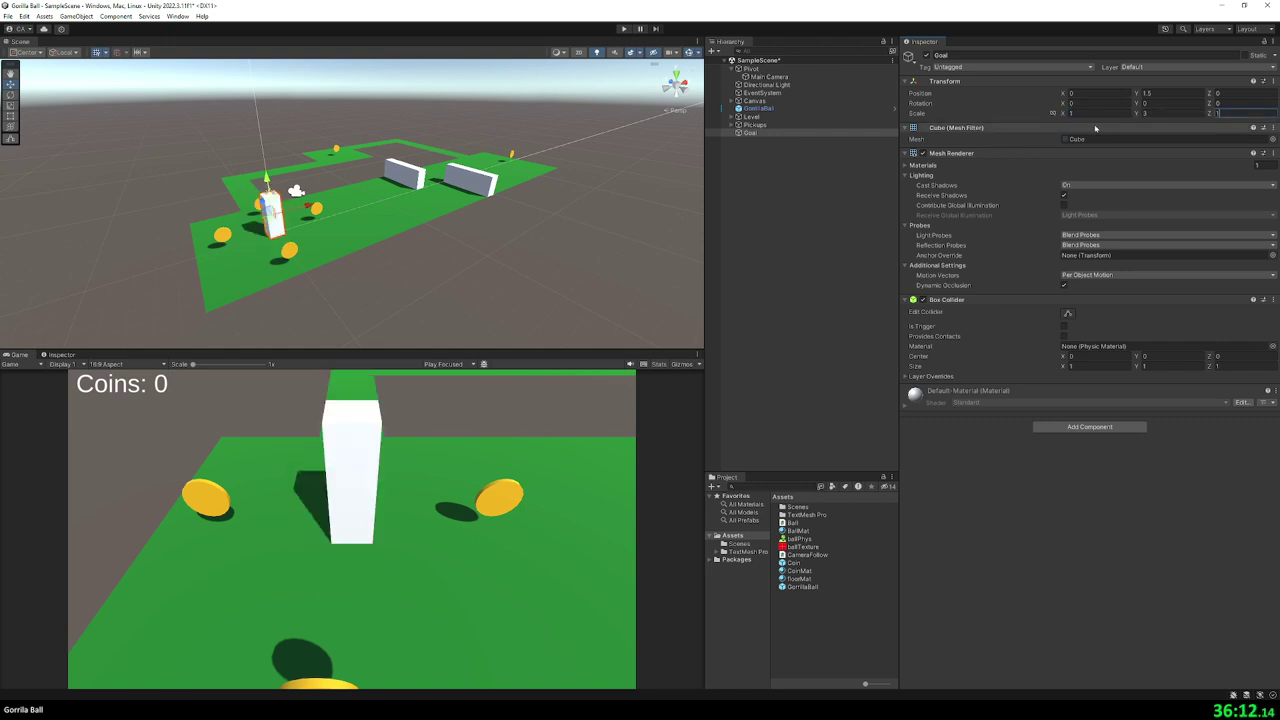
click(1095, 114)
text(5)
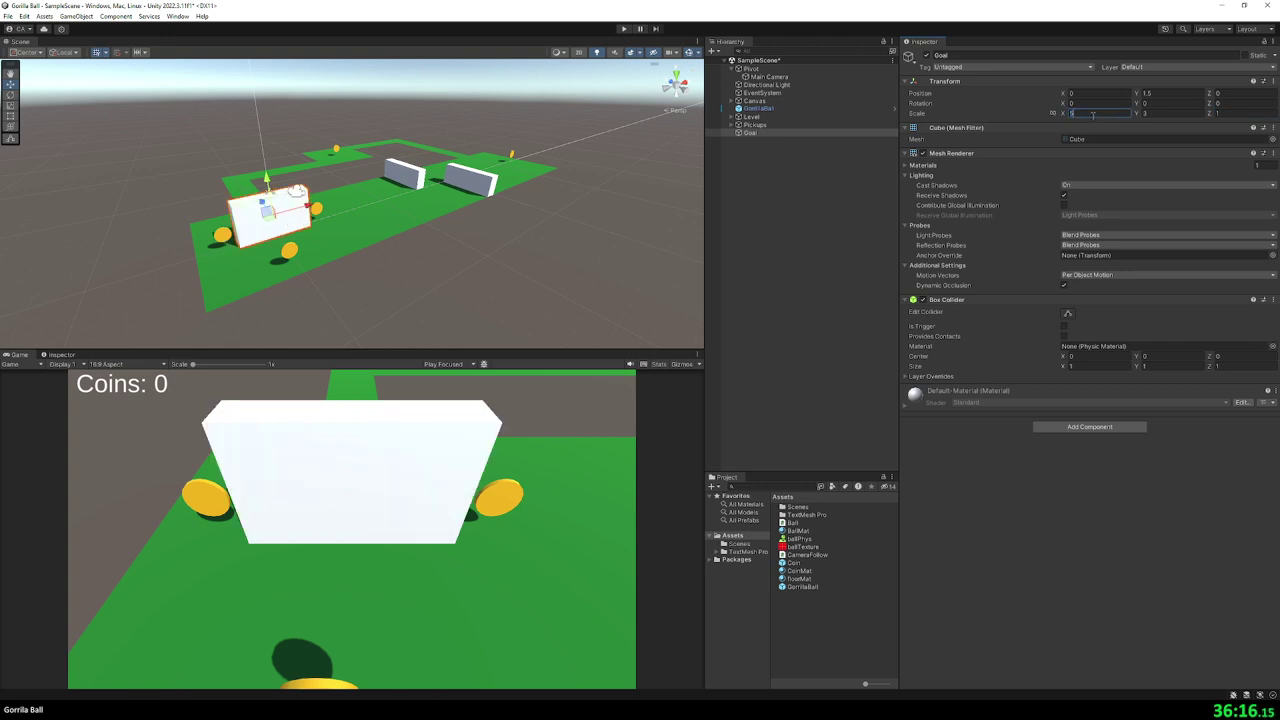
- Create a goalMat material in Assets and apply it to the Goal object
right_click(818, 600)
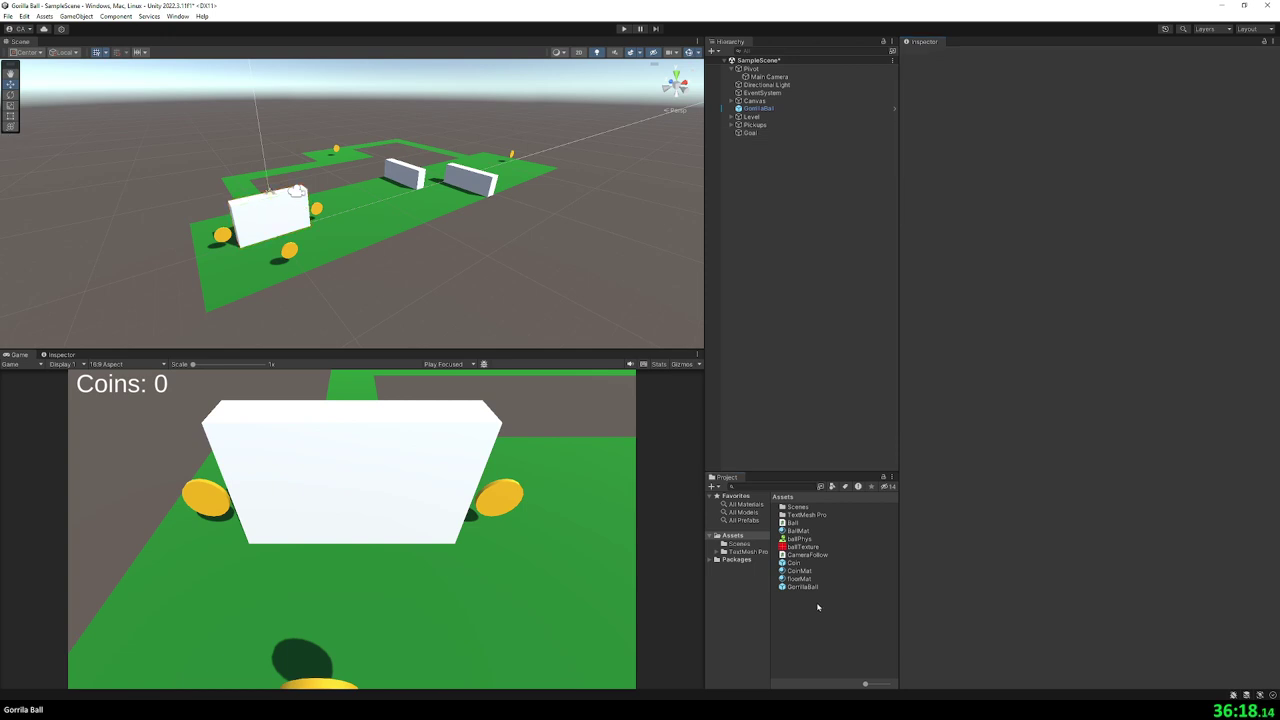
mouse_move(845, 332)
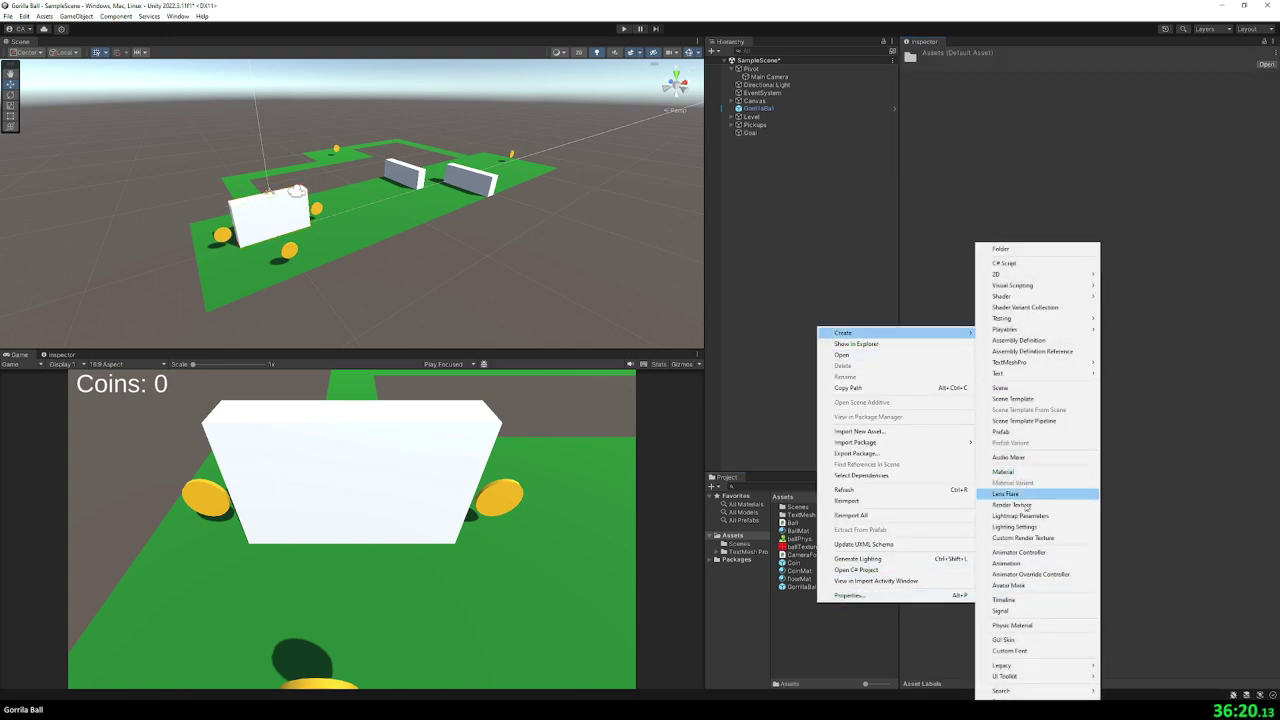
click(1010, 471)
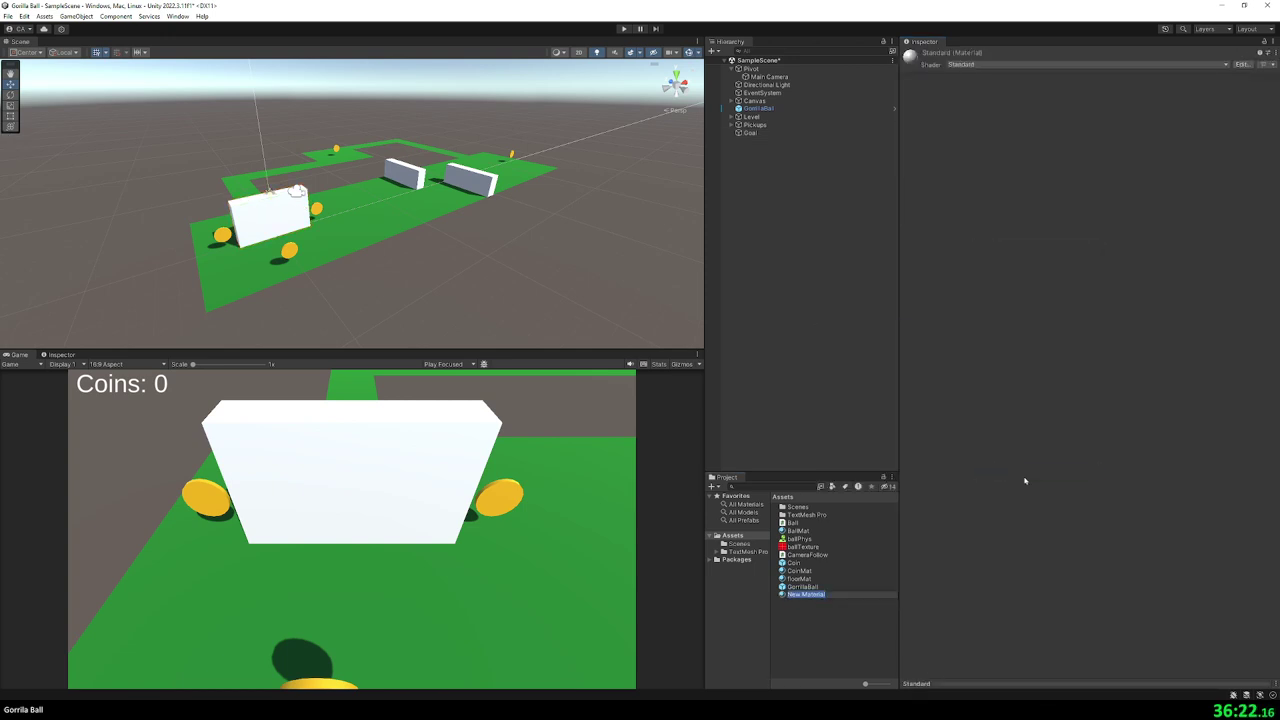
text(goalMat)
key(Return)
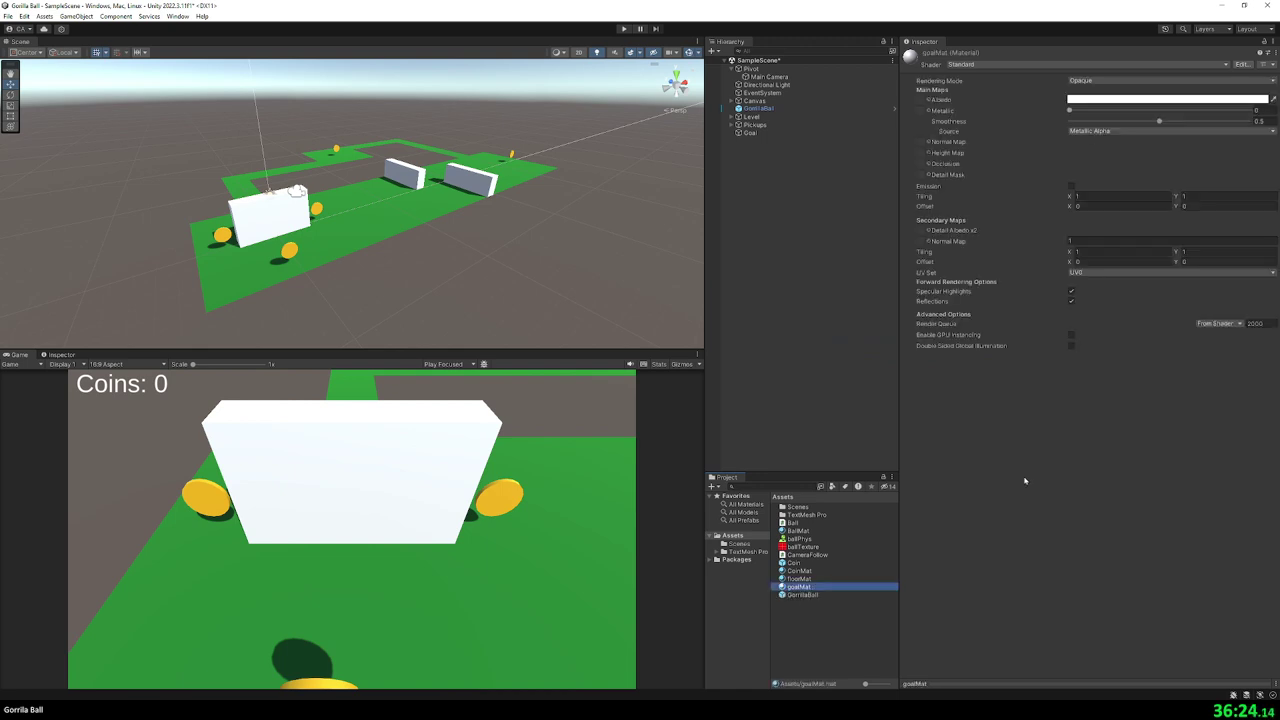
click(750, 132)
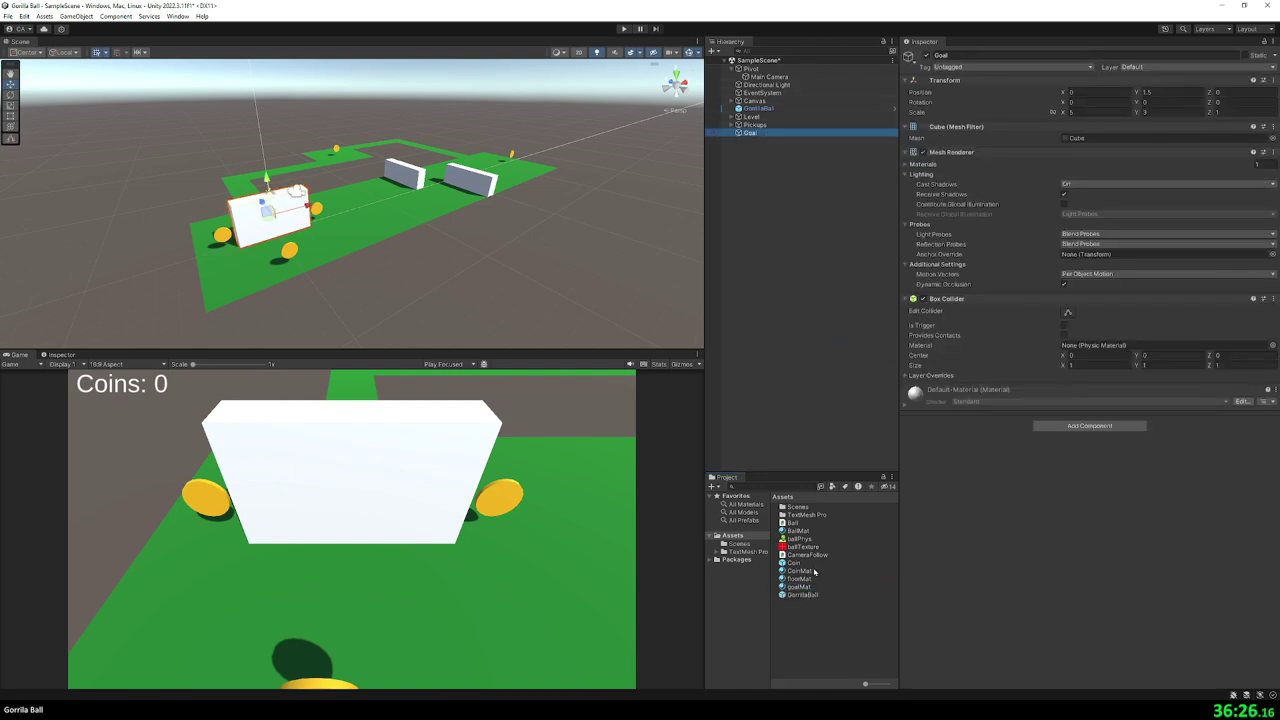
drag(812, 588, 924, 410)
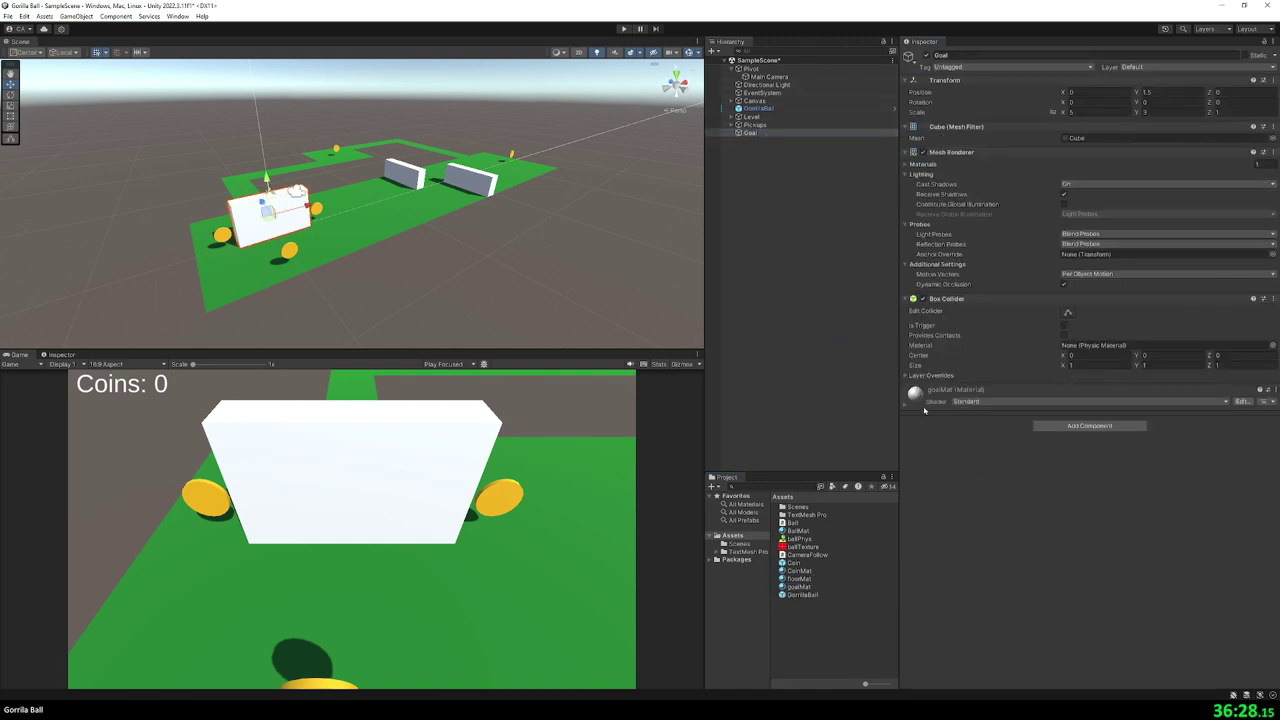
- Set goalMat's albedo colour to yellow
click(905, 407)
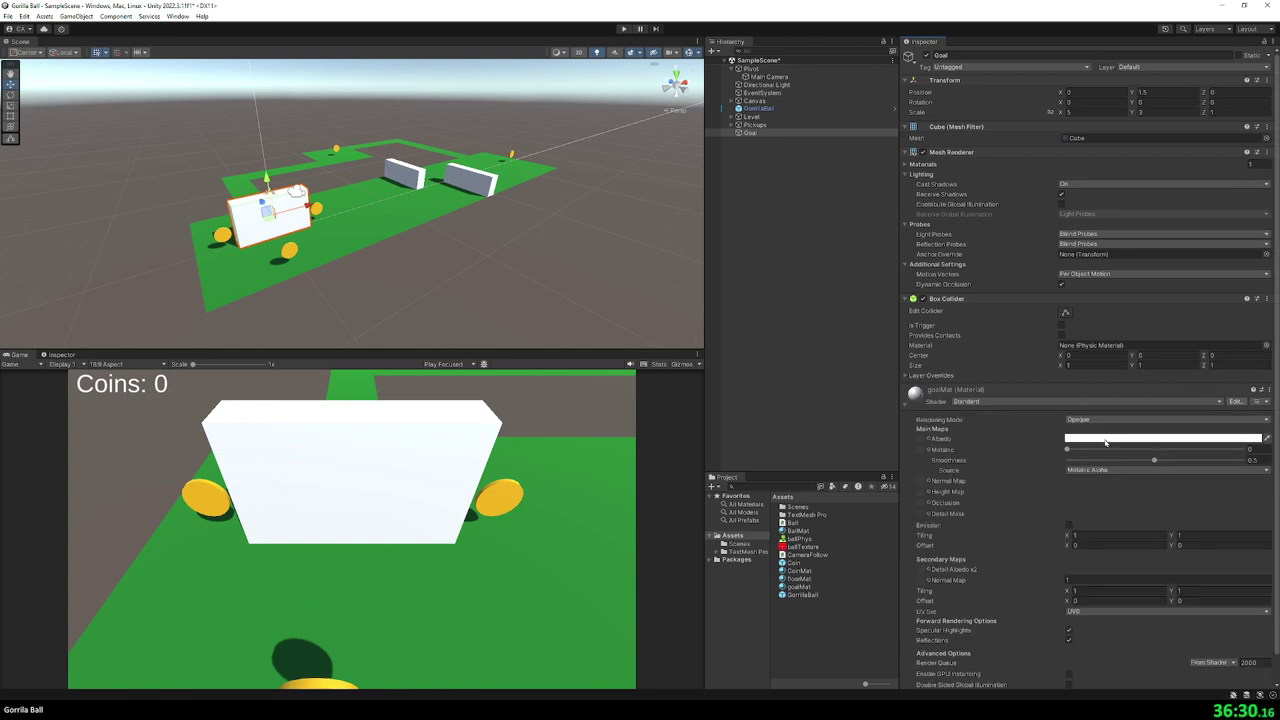
click(1105, 441)
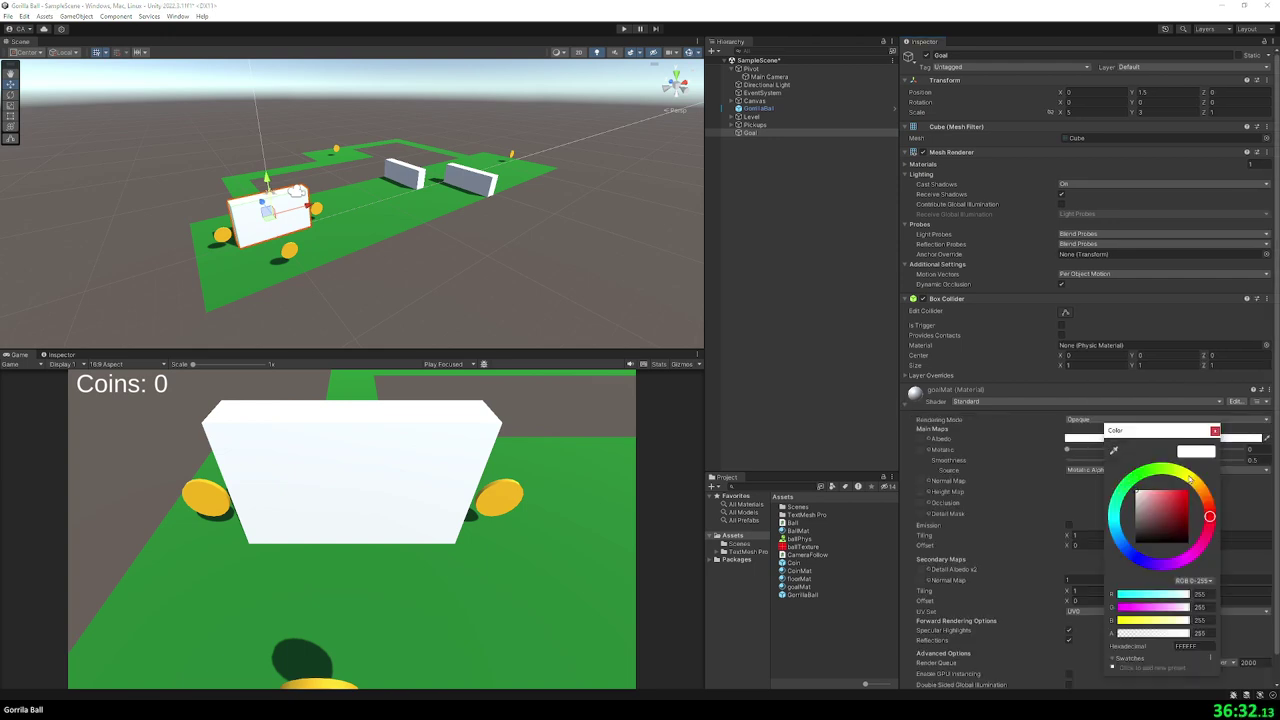
drag(1185, 478, 1196, 484)
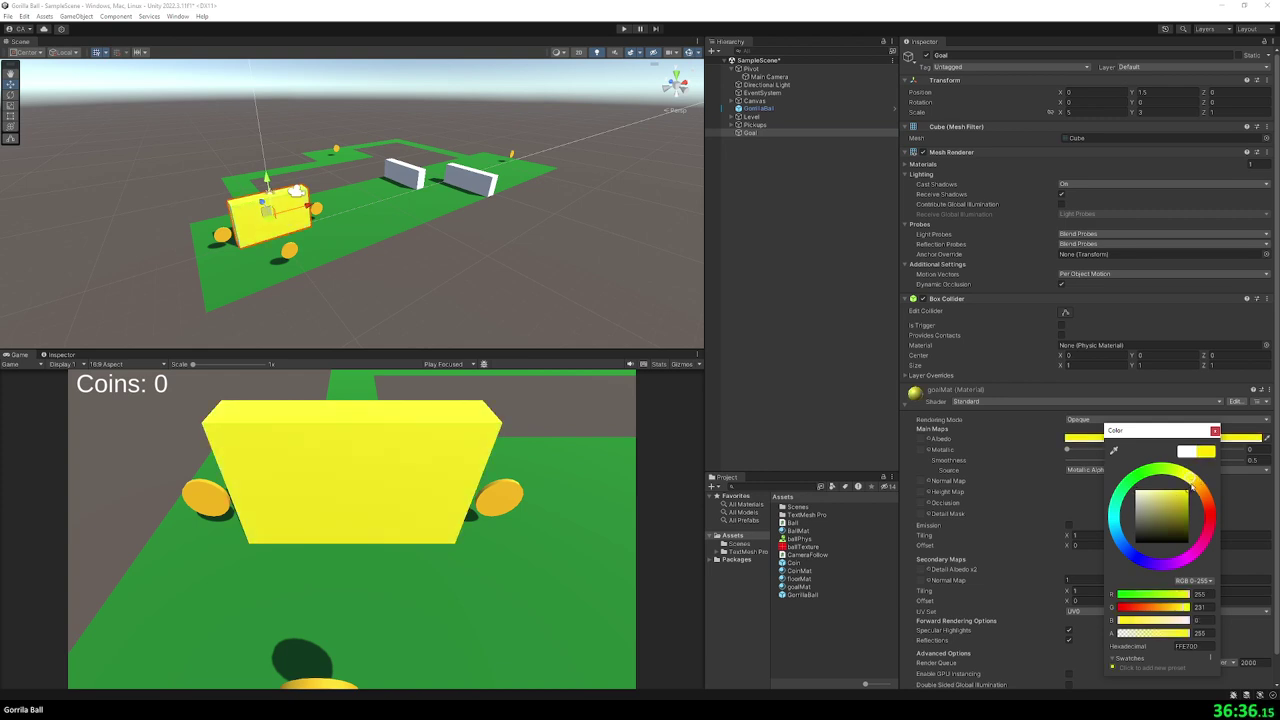
click(1215, 431)
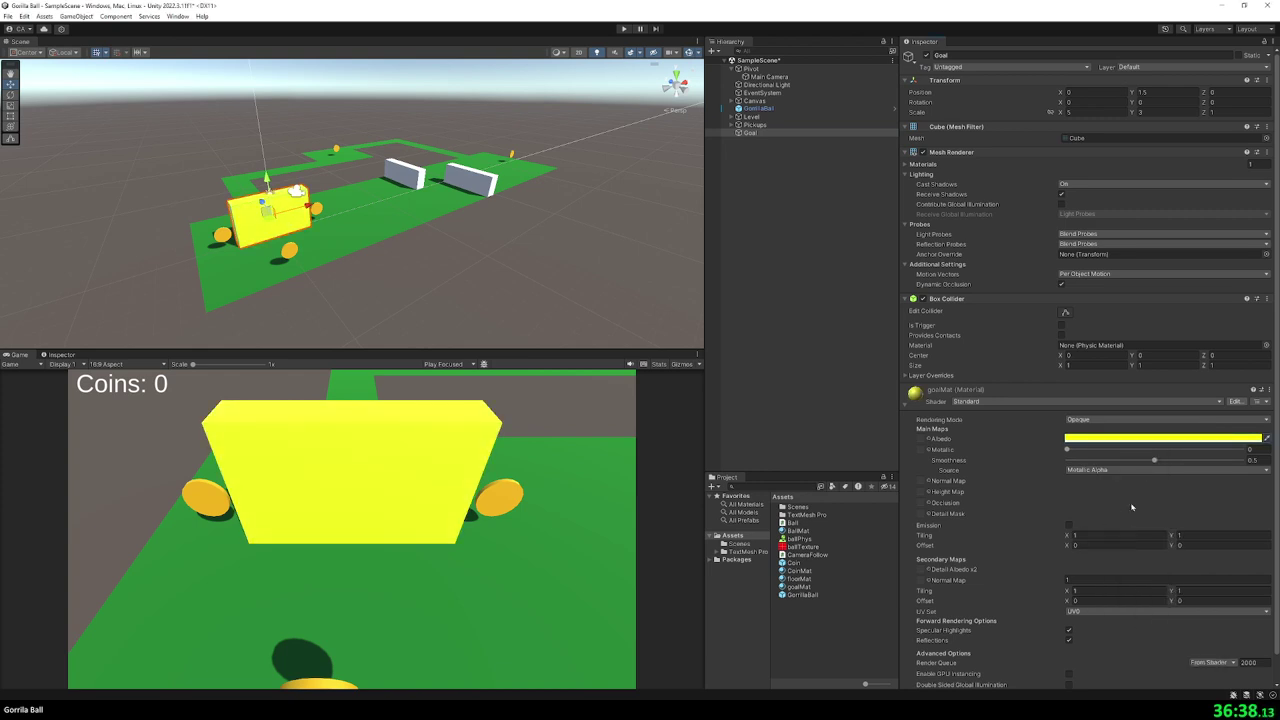
- Switch goalMat to Transparent rendering mode and lower its alpha to about 148
click(1090, 420)
click(1105, 465)
click(1100, 438)
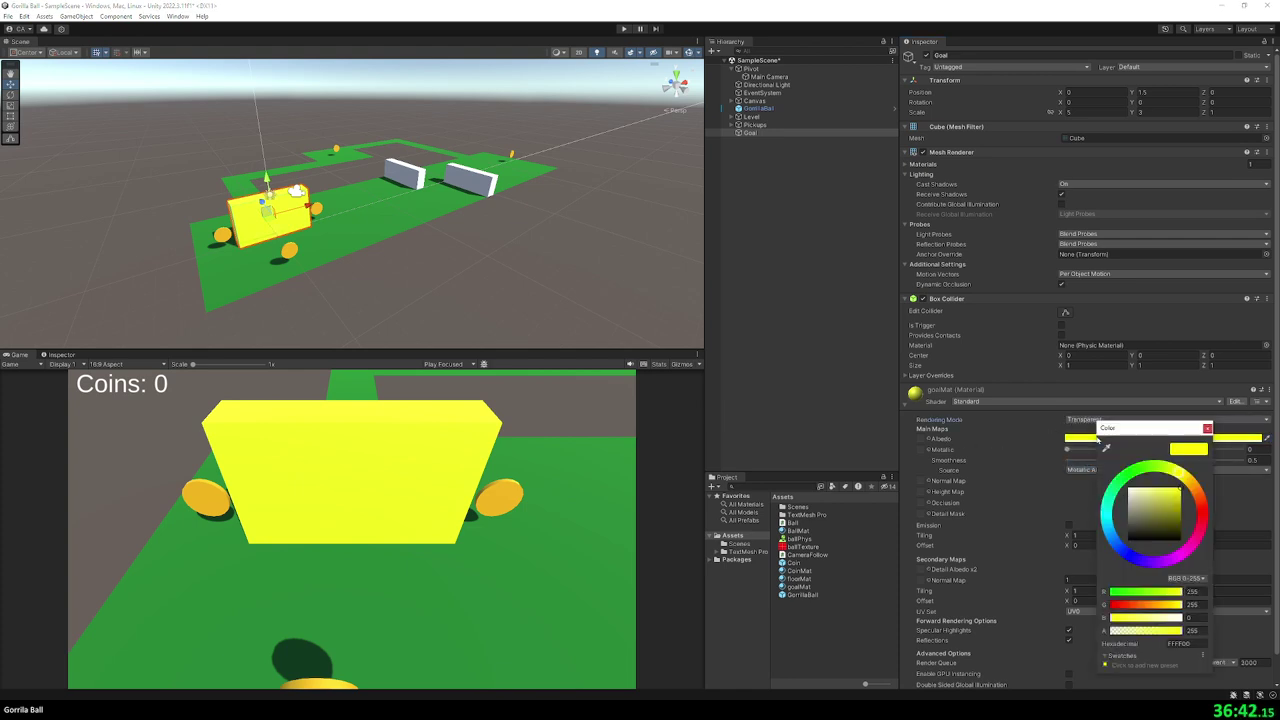
drag(1158, 632, 1148, 633)
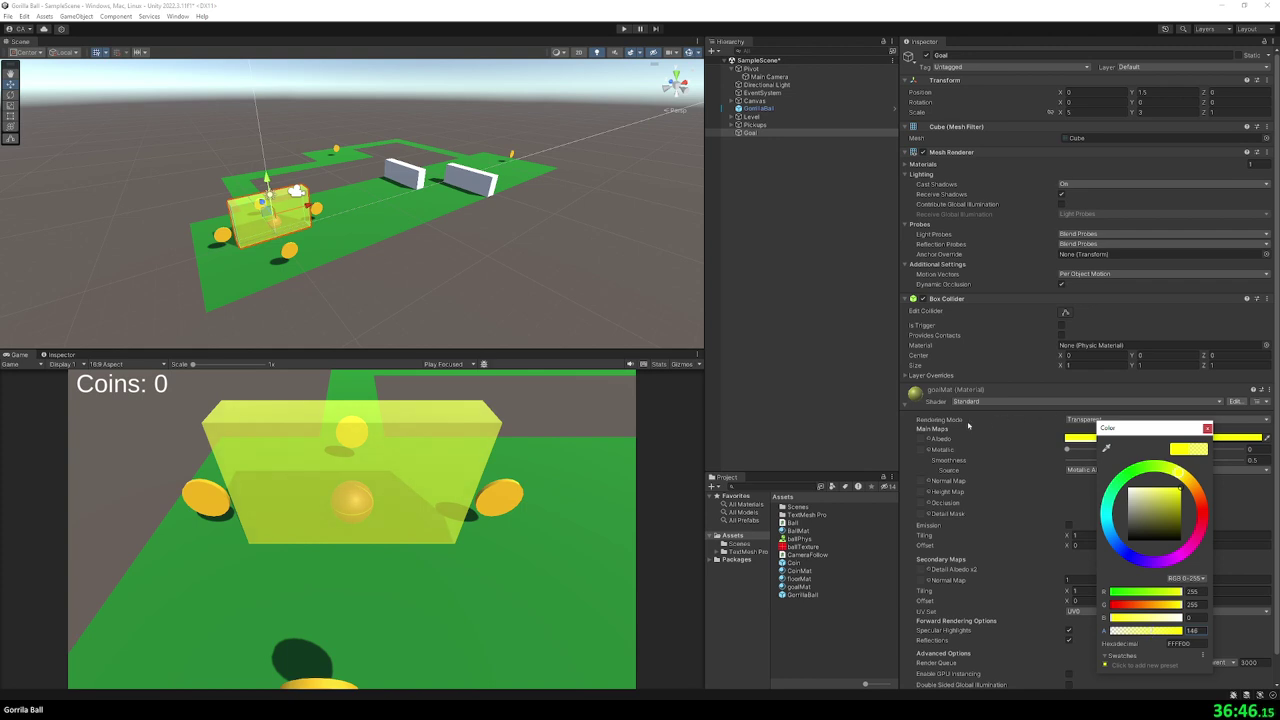
click(907, 419)
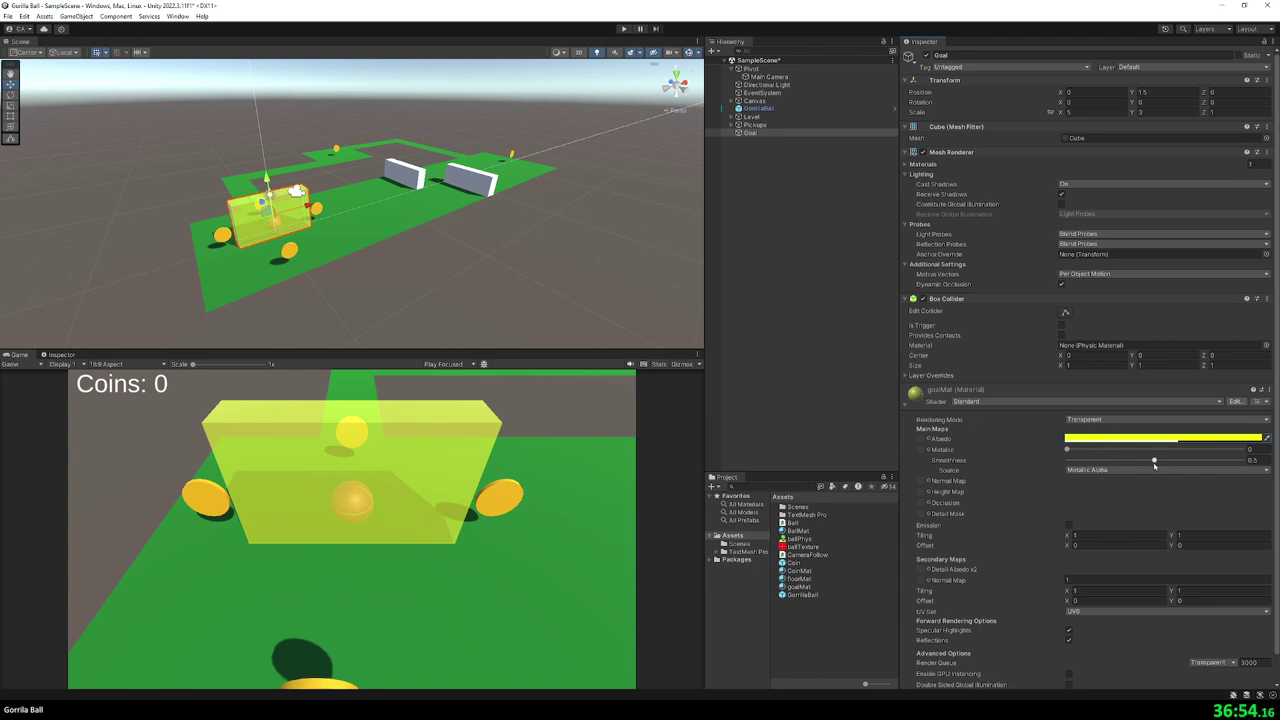
- Set the goalMat Albedo colour to bright yellow, trying gold FFD700 along the way
click(1101, 438)
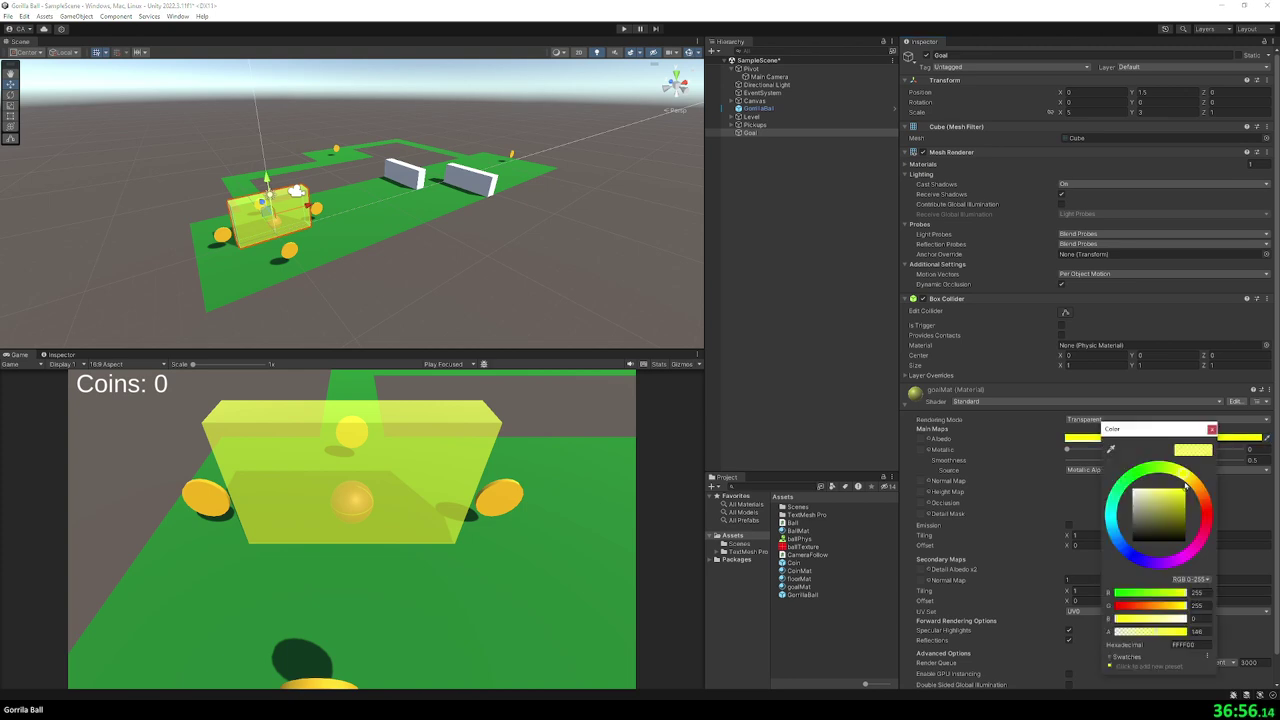
mouse_move(1188, 490)
mouse_down()
mouse_move(1156, 580)
mouse_move(1113, 537)
mouse_move(1095, 537)
mouse_move(1205, 577)
mouse_move(1174, 464)
mouse_up()
text(FFD700)
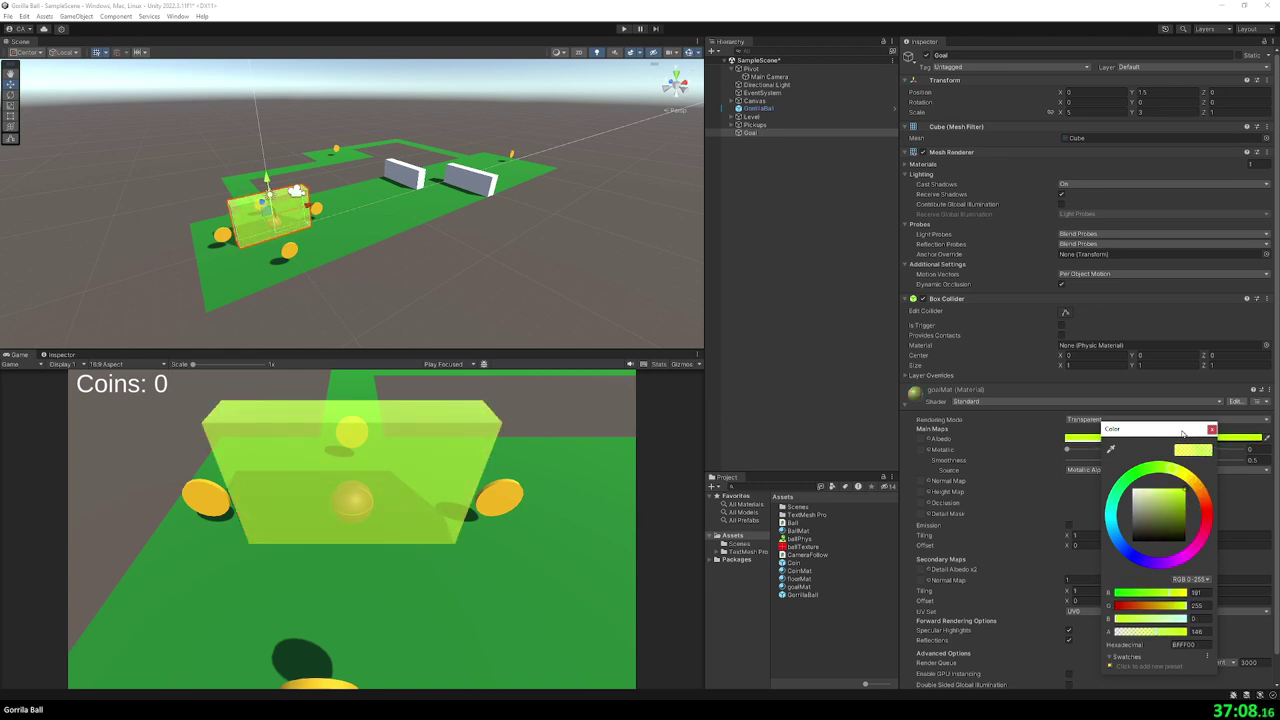
key(Return)
click(1229, 437)
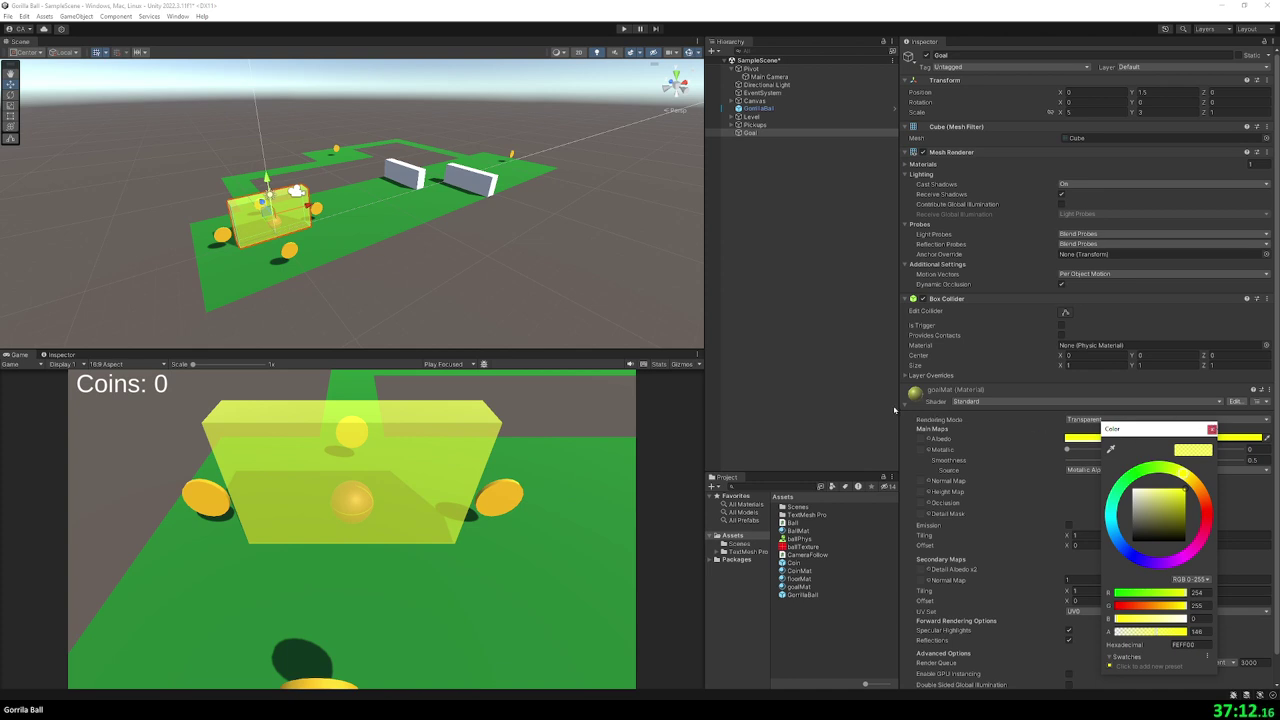
click(1077, 461)
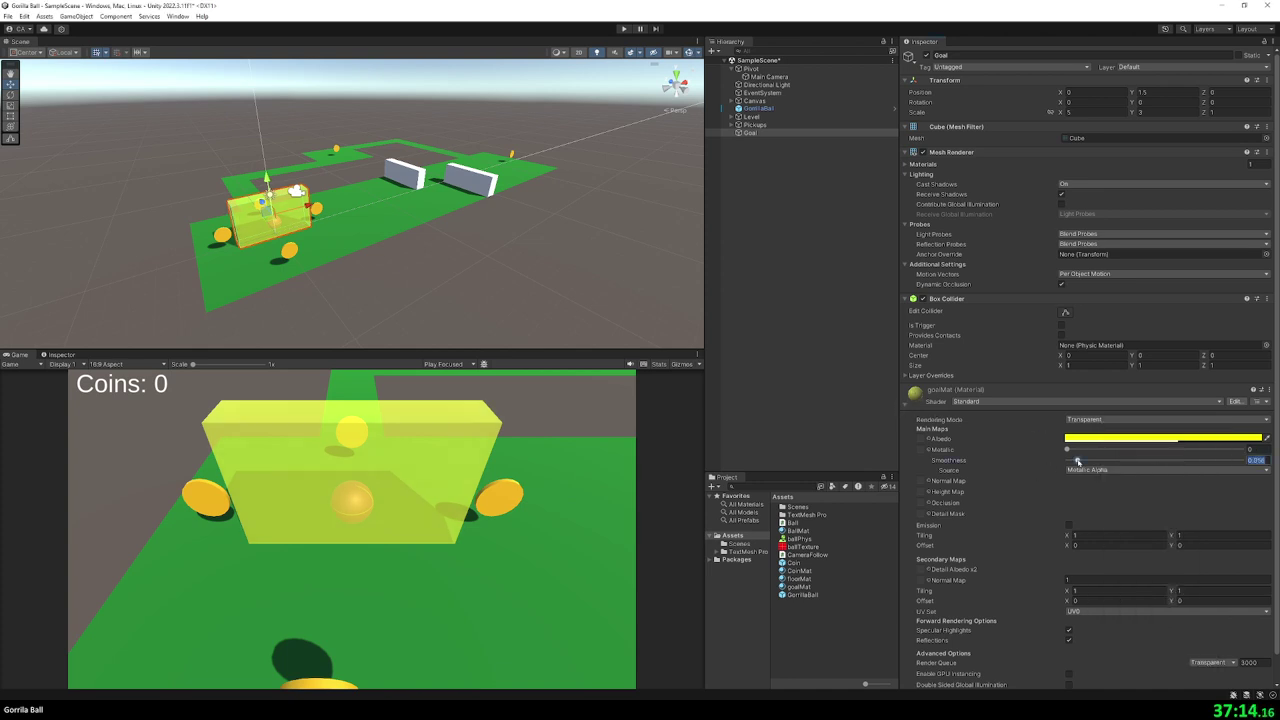
- Set goalMat Metallic to 0 and Smoothness to 1 for a glossy finish
drag(1077, 461, 1266, 459)
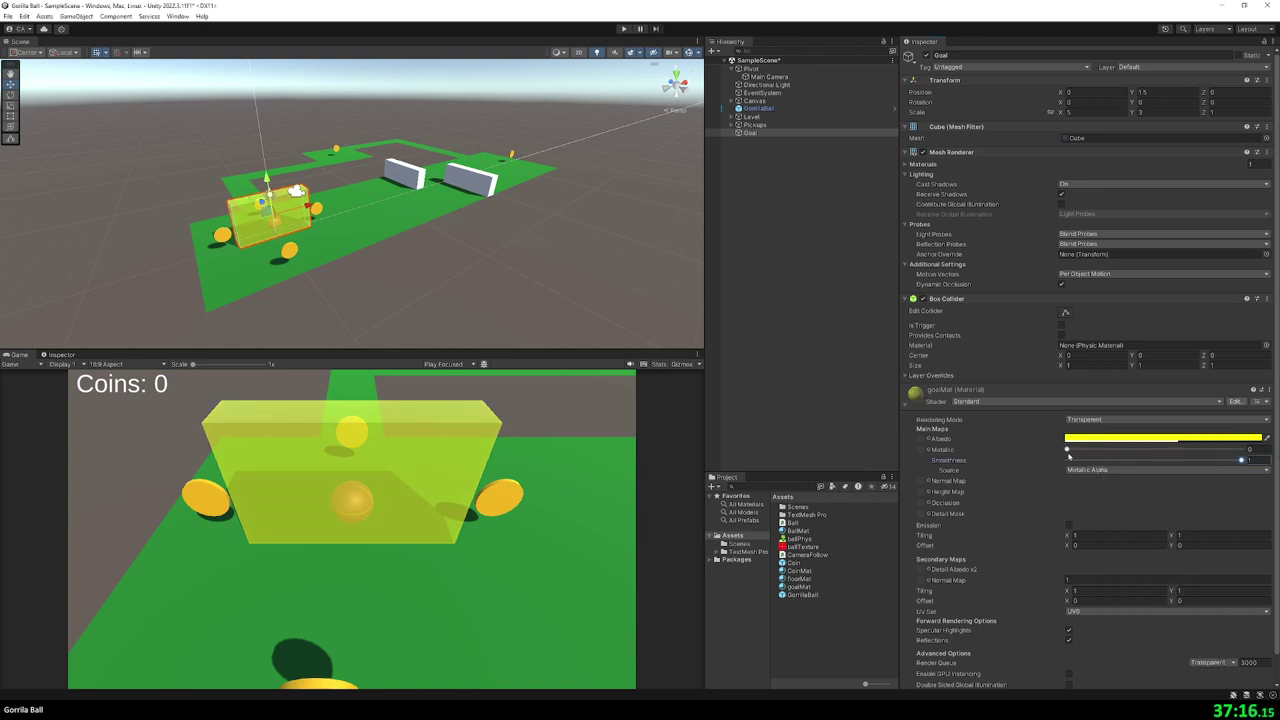
mouse_move(1067, 450)
mouse_down()
mouse_move(1254, 449)
mouse_move(978, 456)
mouse_up()
click(1064, 460)
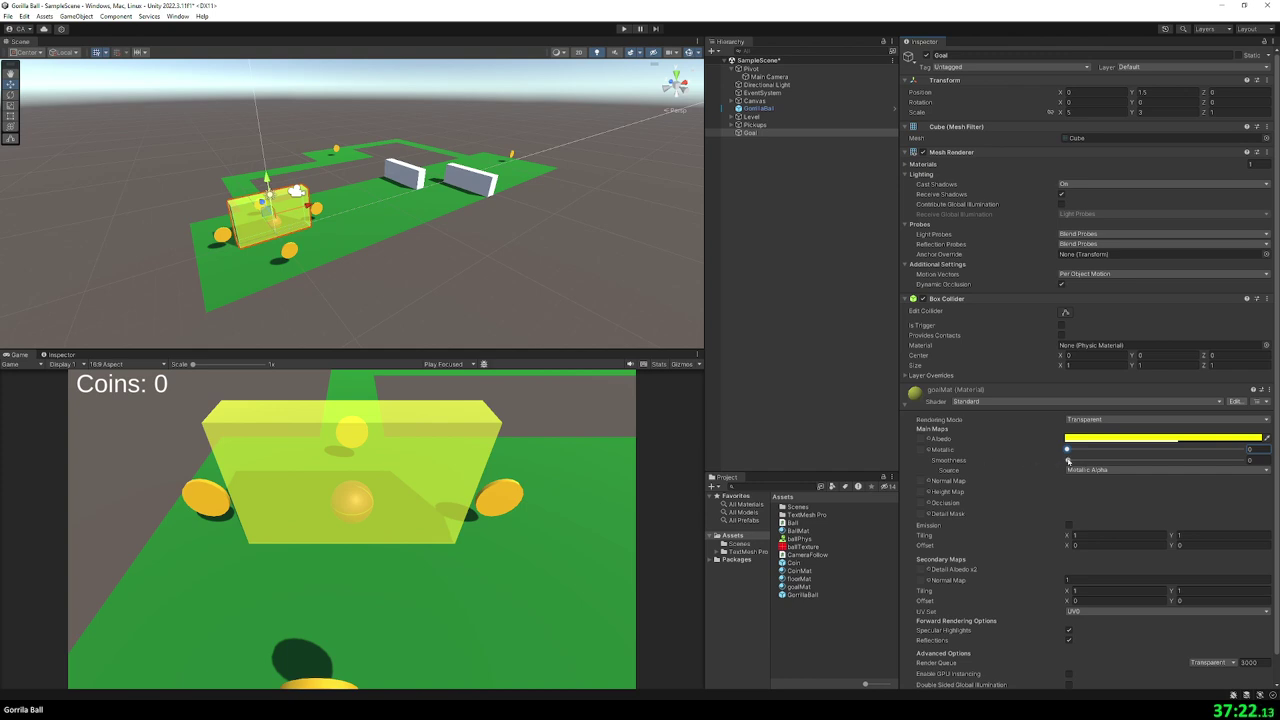
drag(1067, 461, 1248, 456)
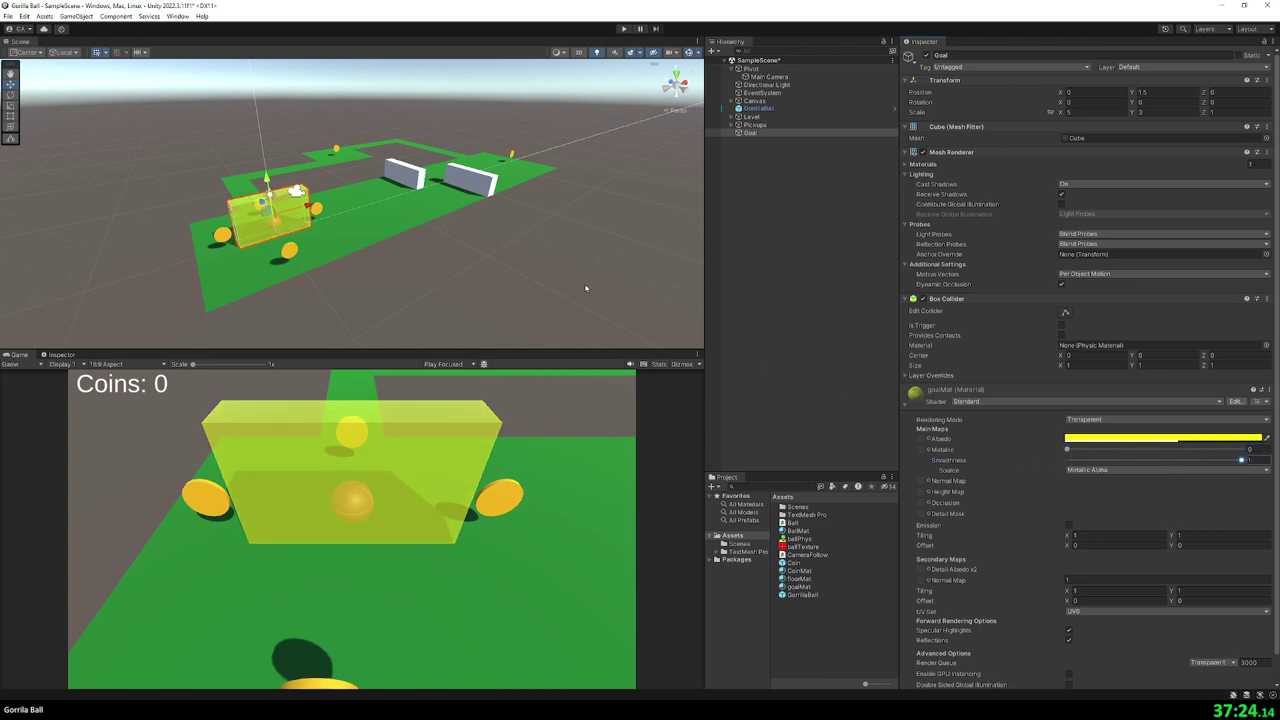
right_drag(586, 289, 579, 284)
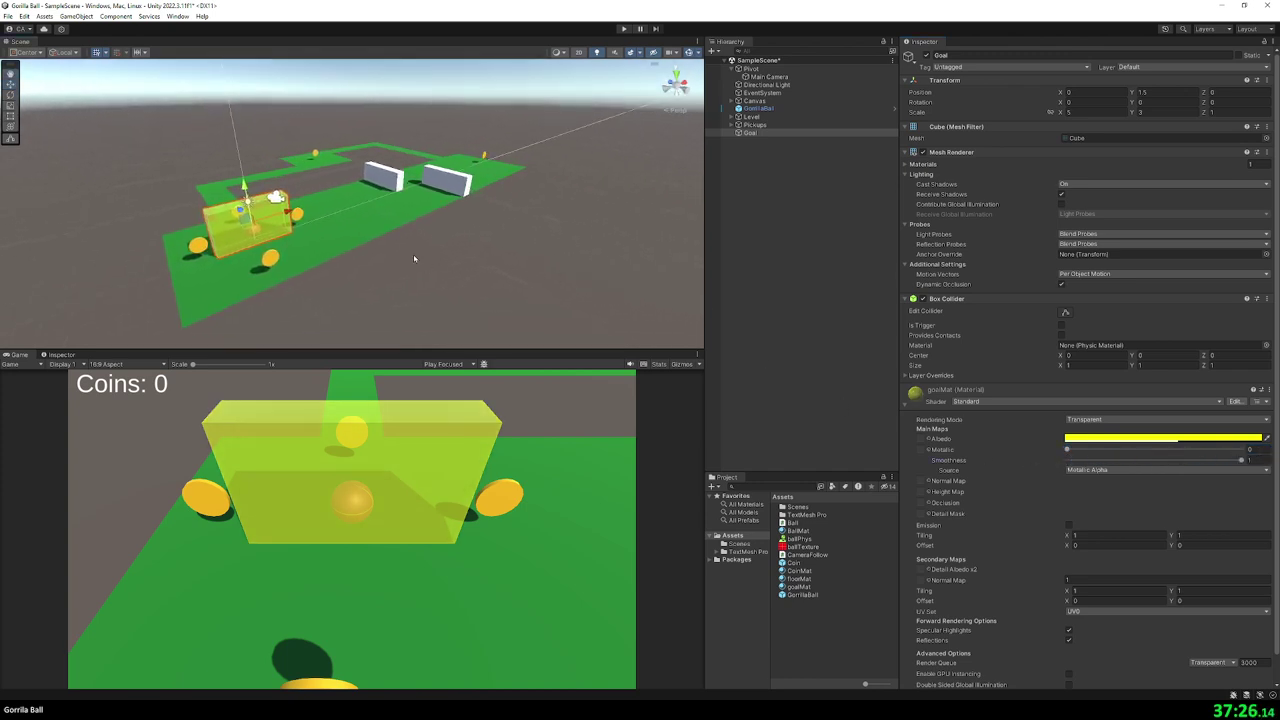
- Duplicate a Ground plane and move the copy further down the track along Z
right_drag(414, 259, 502, 215)
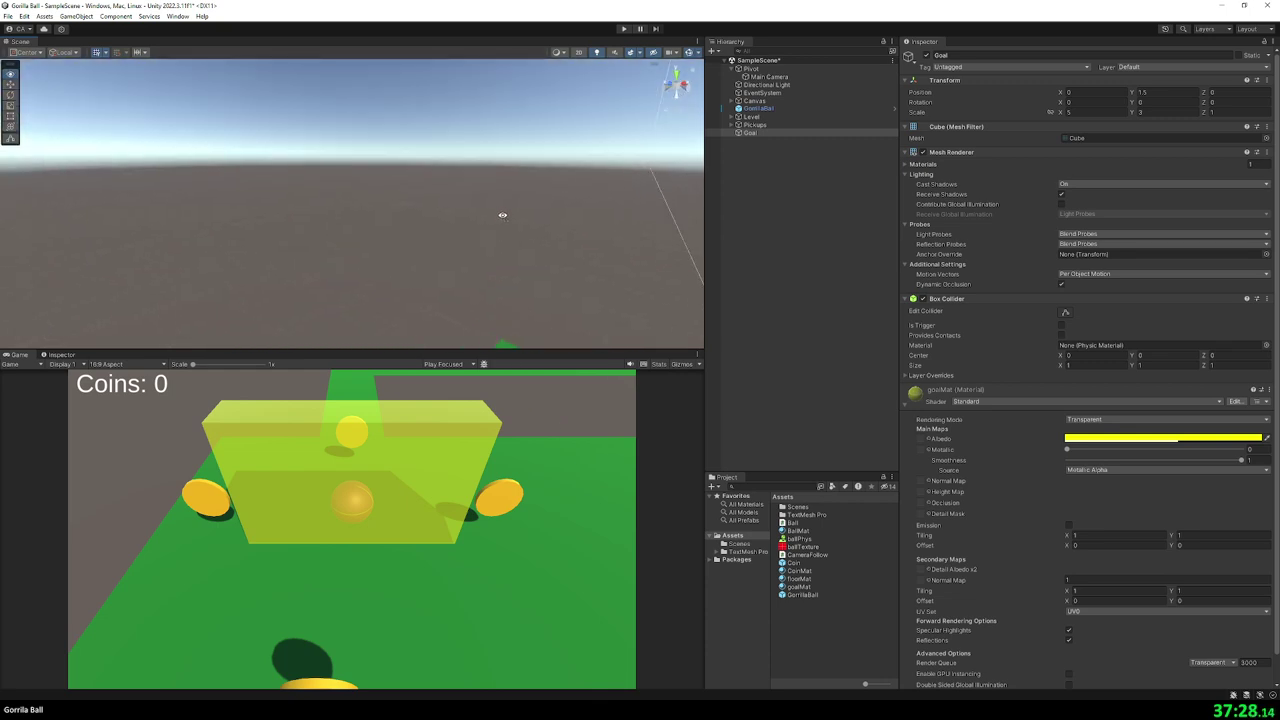
mouse_move(502, 215)
right_down()
mouse_move(337, 167)
mouse_move(286, 240)
right_up()
click(323, 271)
right_drag(391, 246, 390, 261)
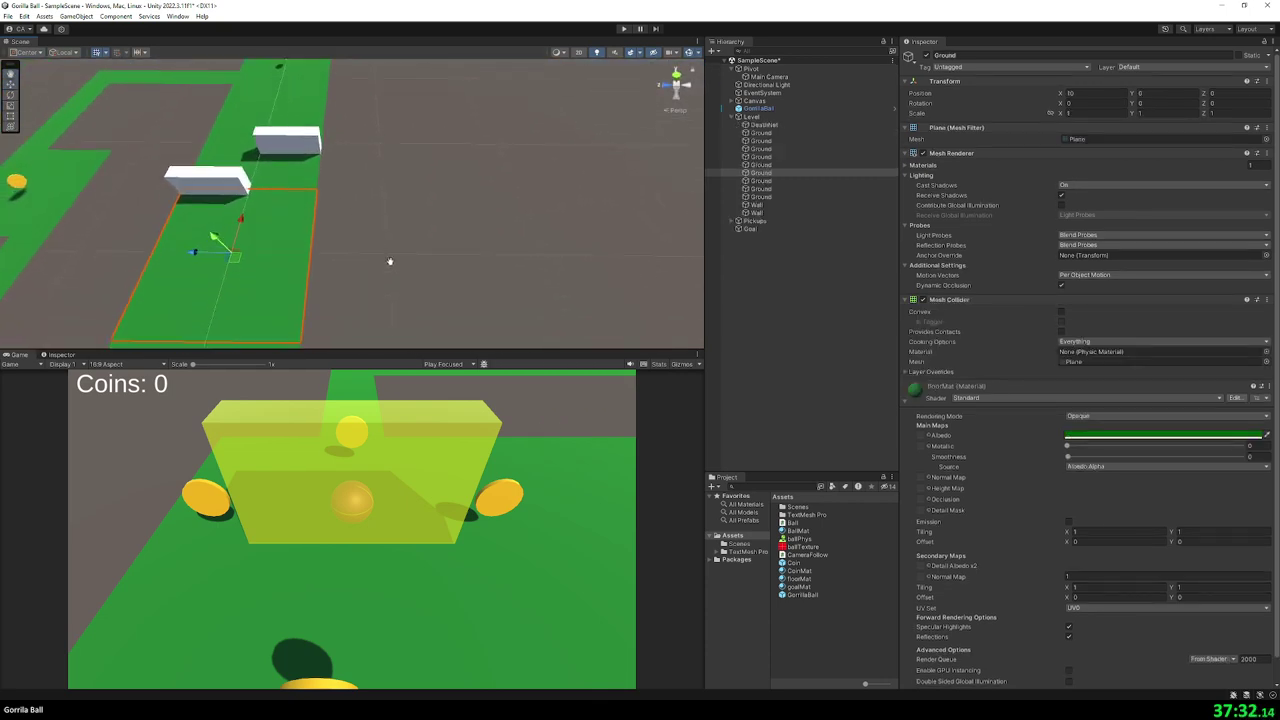
middle_drag(390, 261, 391, 237)
key(ctrl+d)
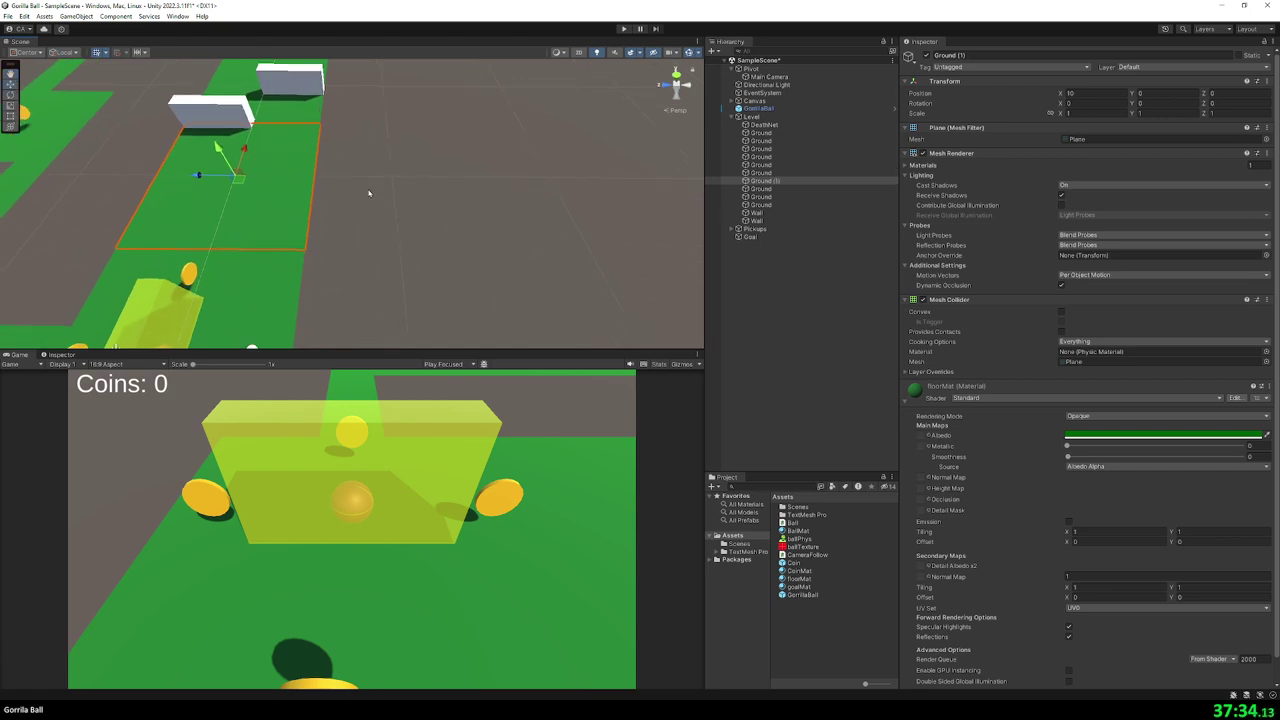
drag(200, 176, 450, 183)
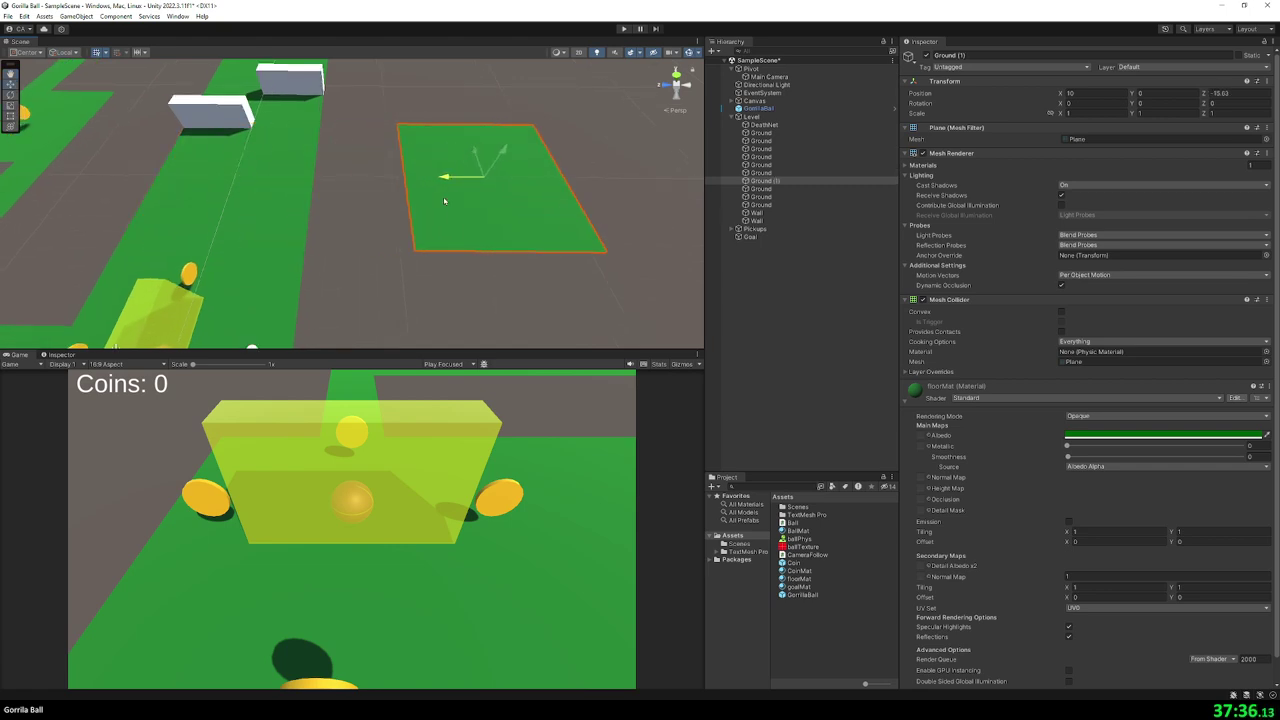
right_drag(455, 185, 87, 187)
- Duplicate the narrow Ground strip, slide it along X, and push the new platform to meet it
click(72, 262)
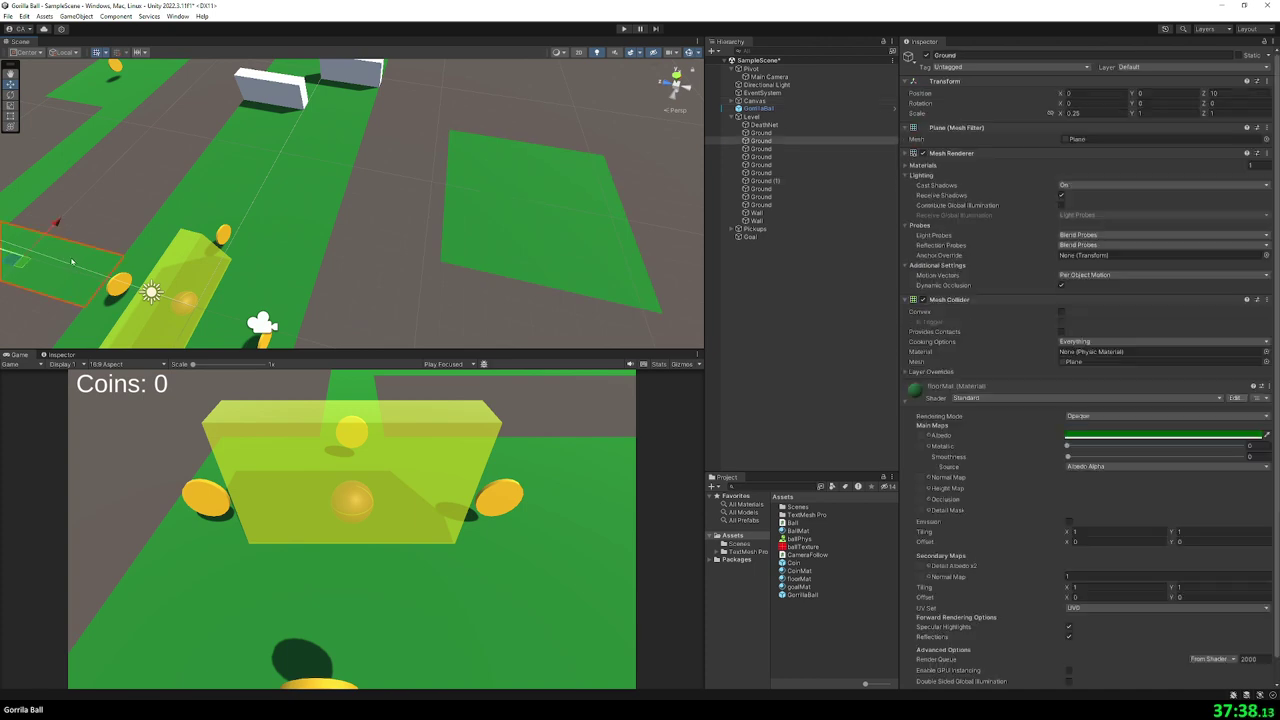
key(ctrl+d)
mouse_move(58, 226)
mouse_down()
mouse_move(200, 121)
mouse_move(386, 191)
mouse_up()
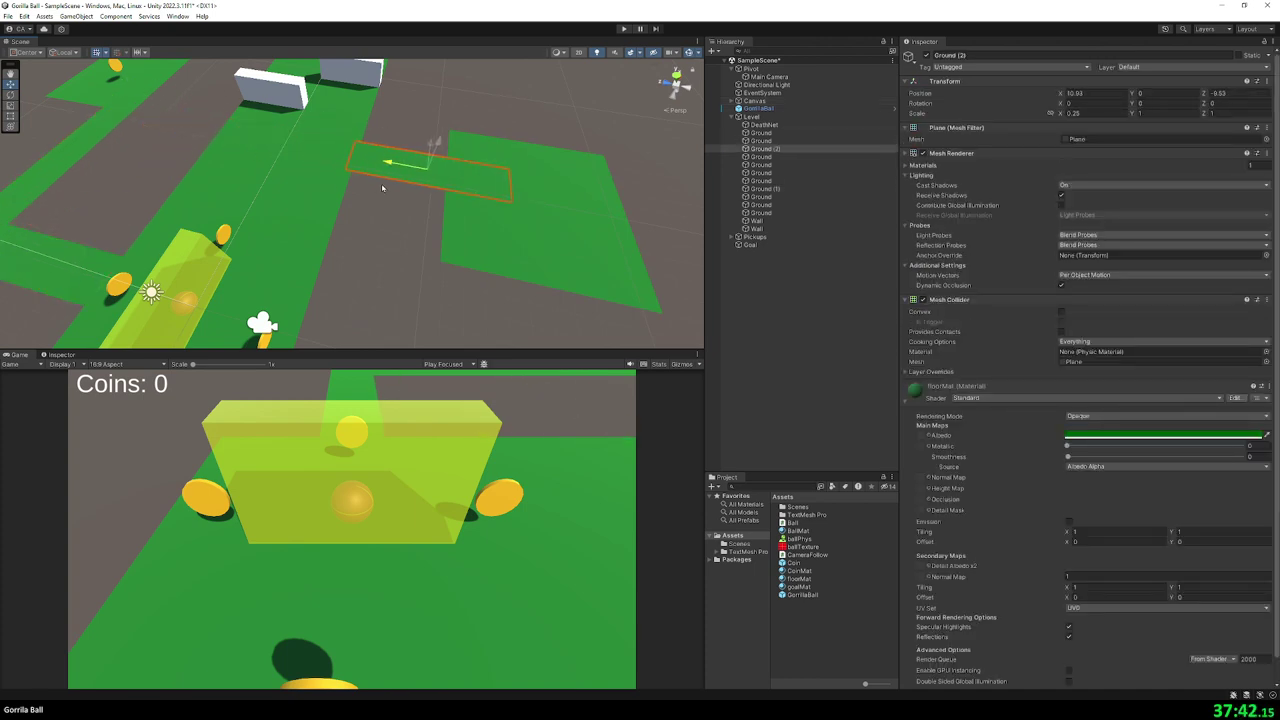
click(549, 248)
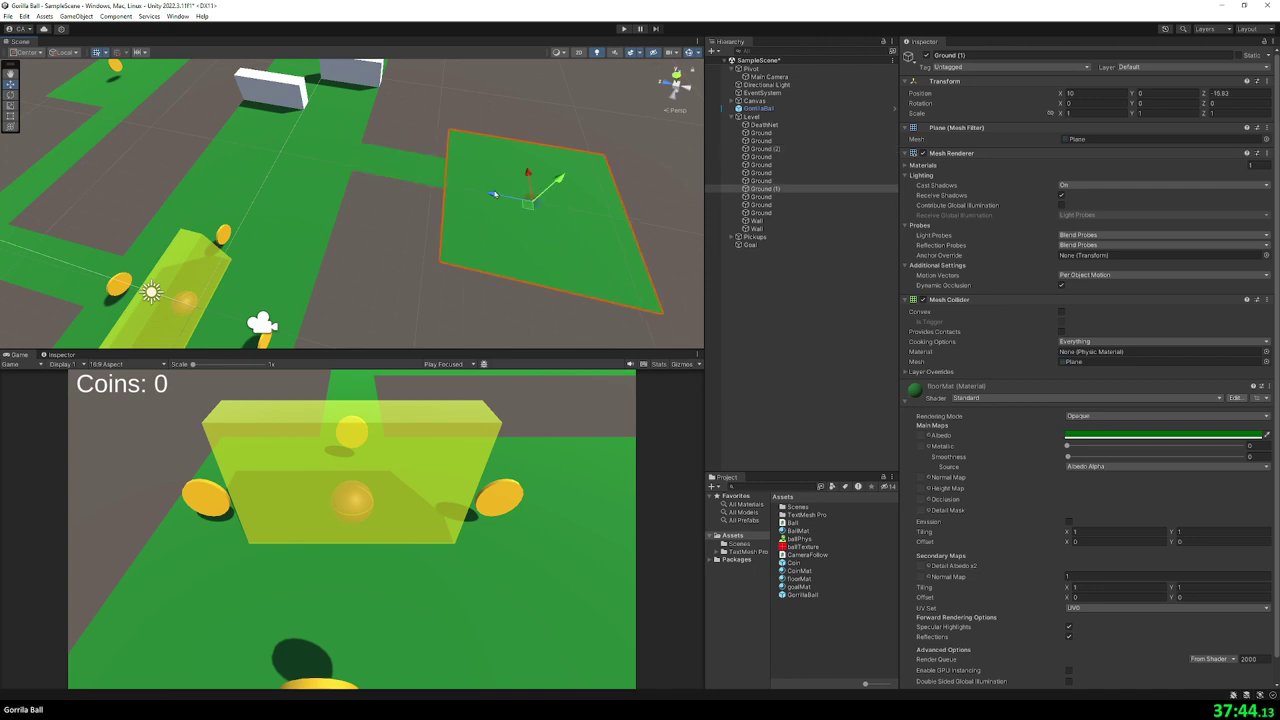
drag(493, 193, 566, 212)
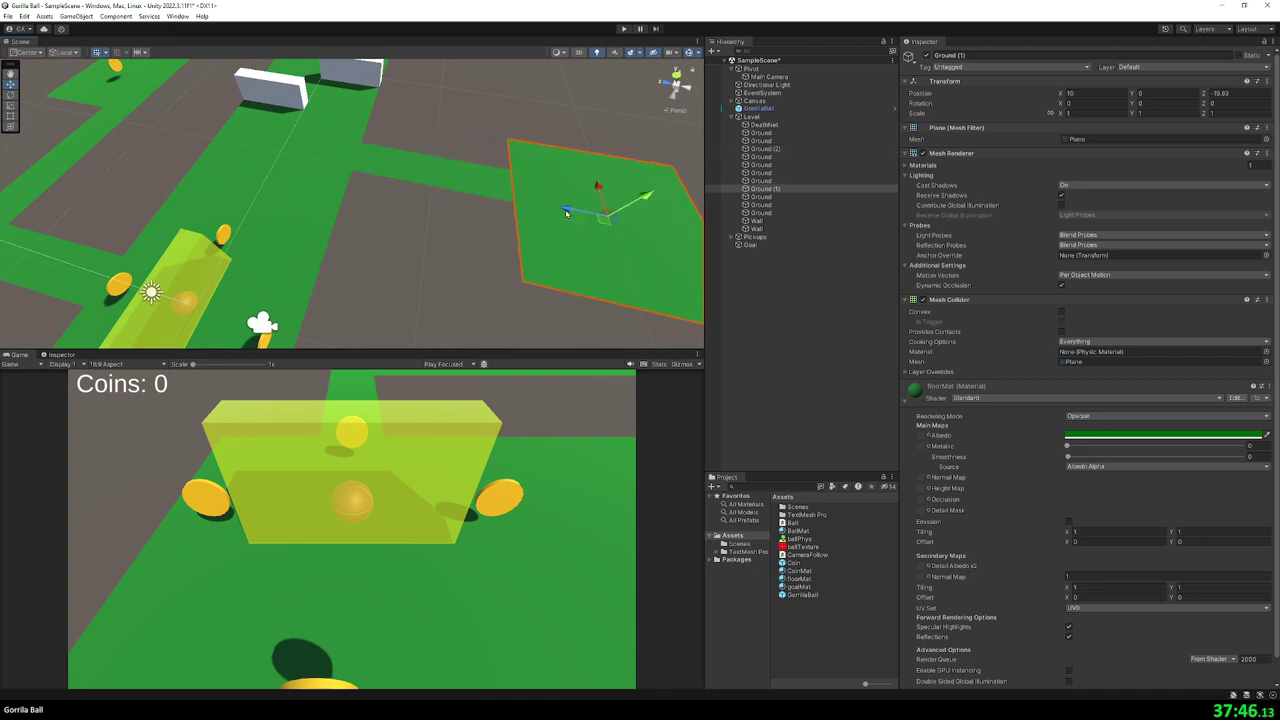
click(149, 289)
click(150, 290)
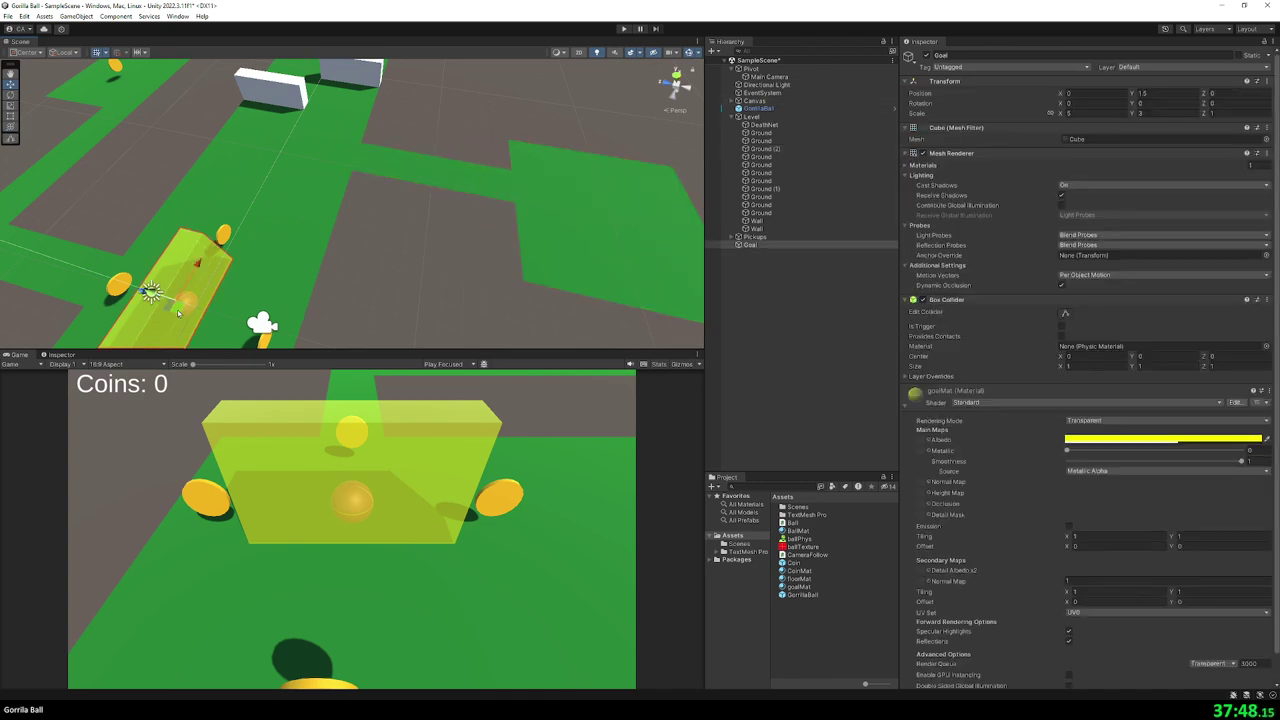
- Move the Goal cube onto the new end platform and set its Scale X to 10
drag(179, 314, 640, 240)
click(585, 122)
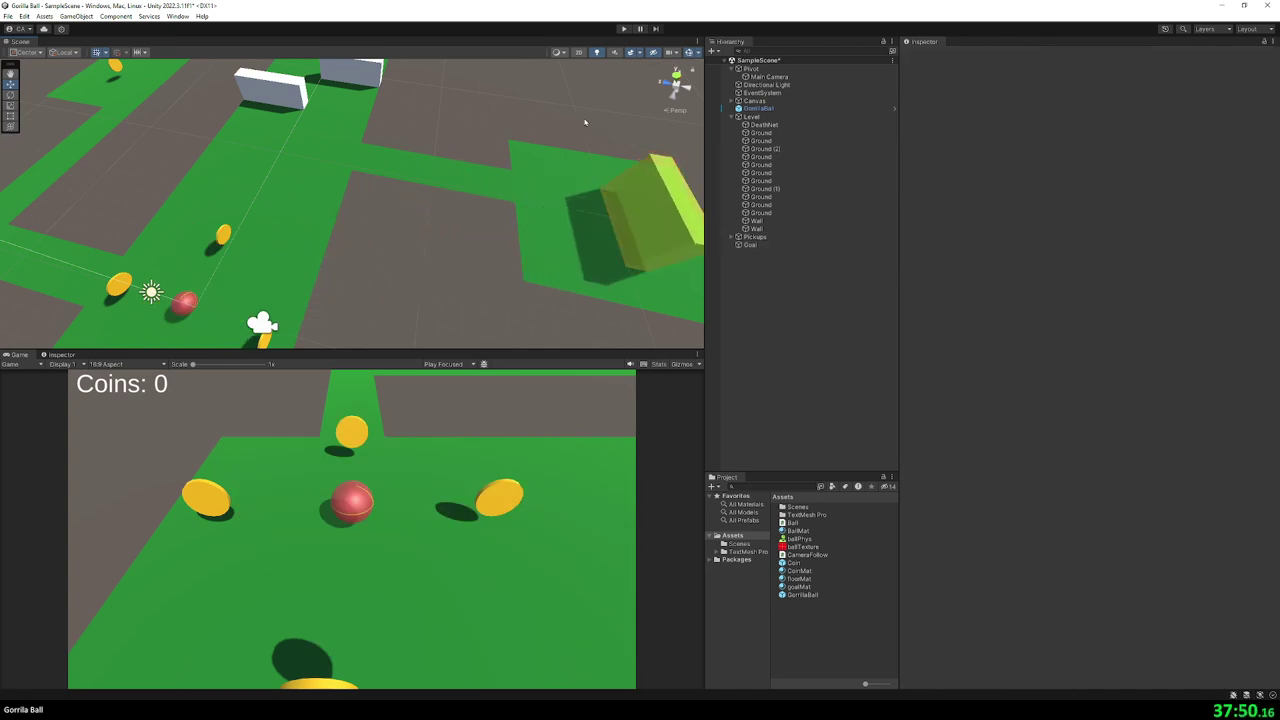
middle_drag(585, 122, 488, 115)
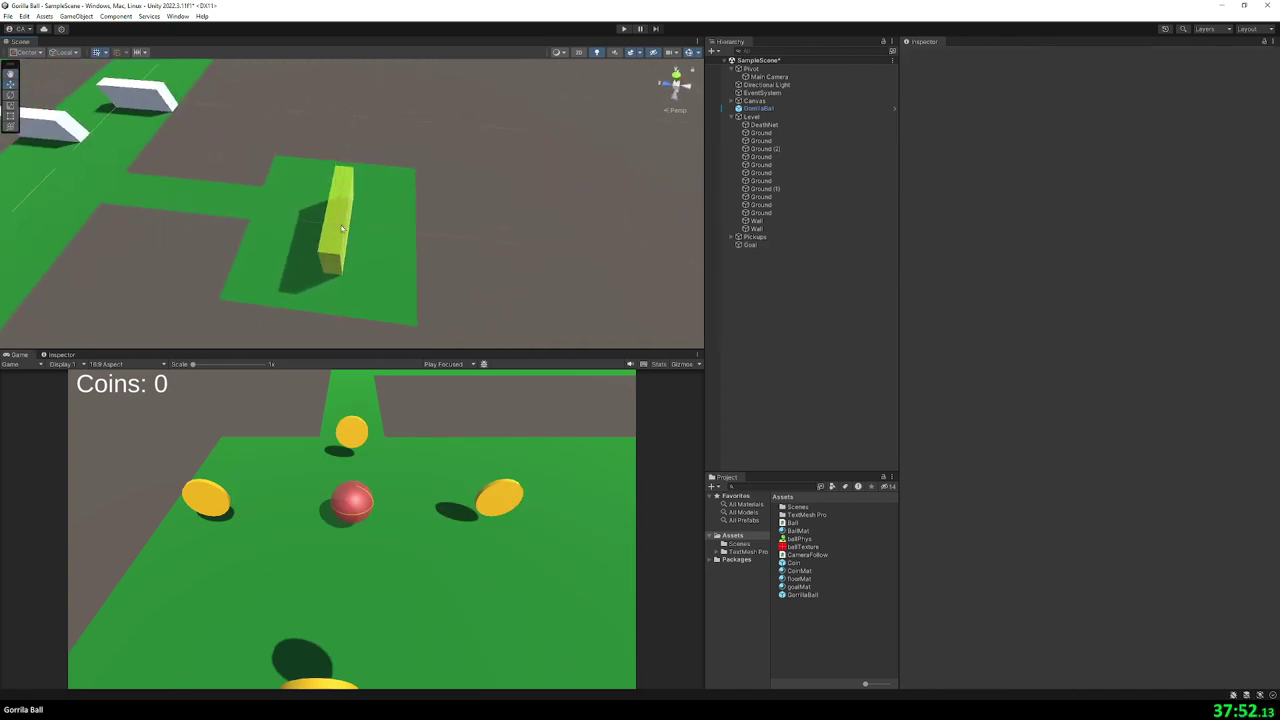
click(342, 230)
drag(344, 238, 419, 222)
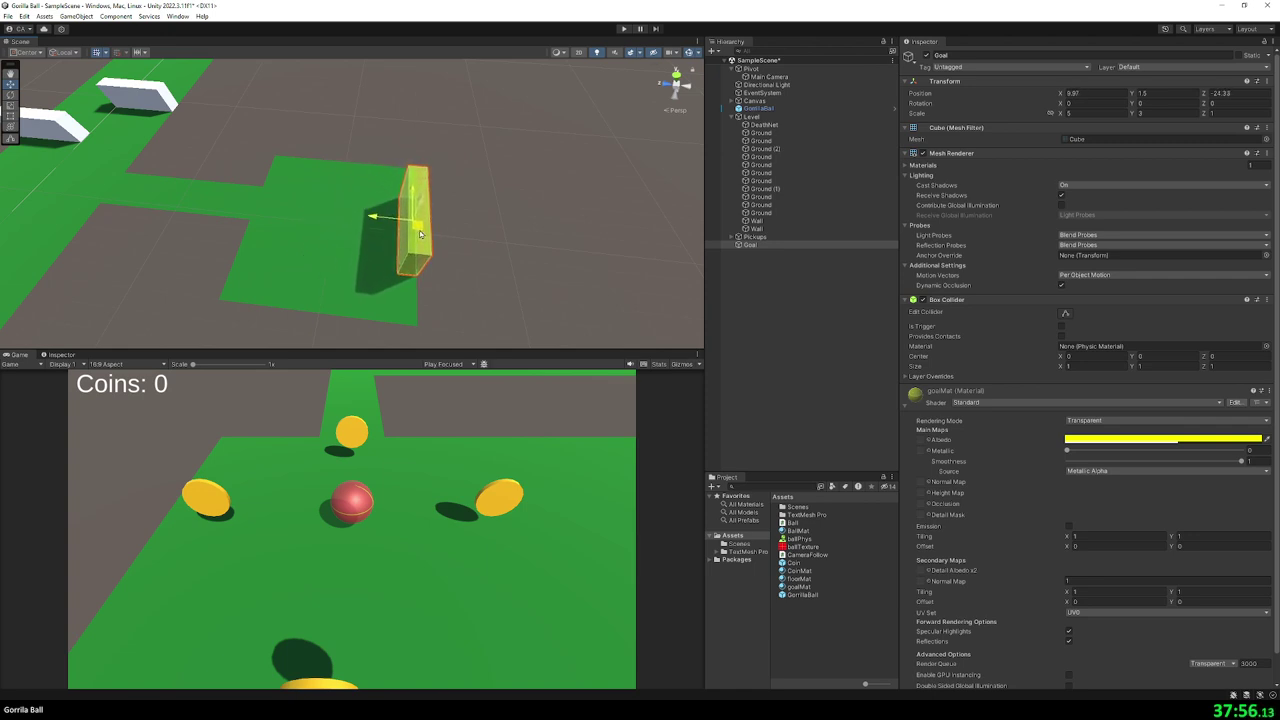
click(463, 246)
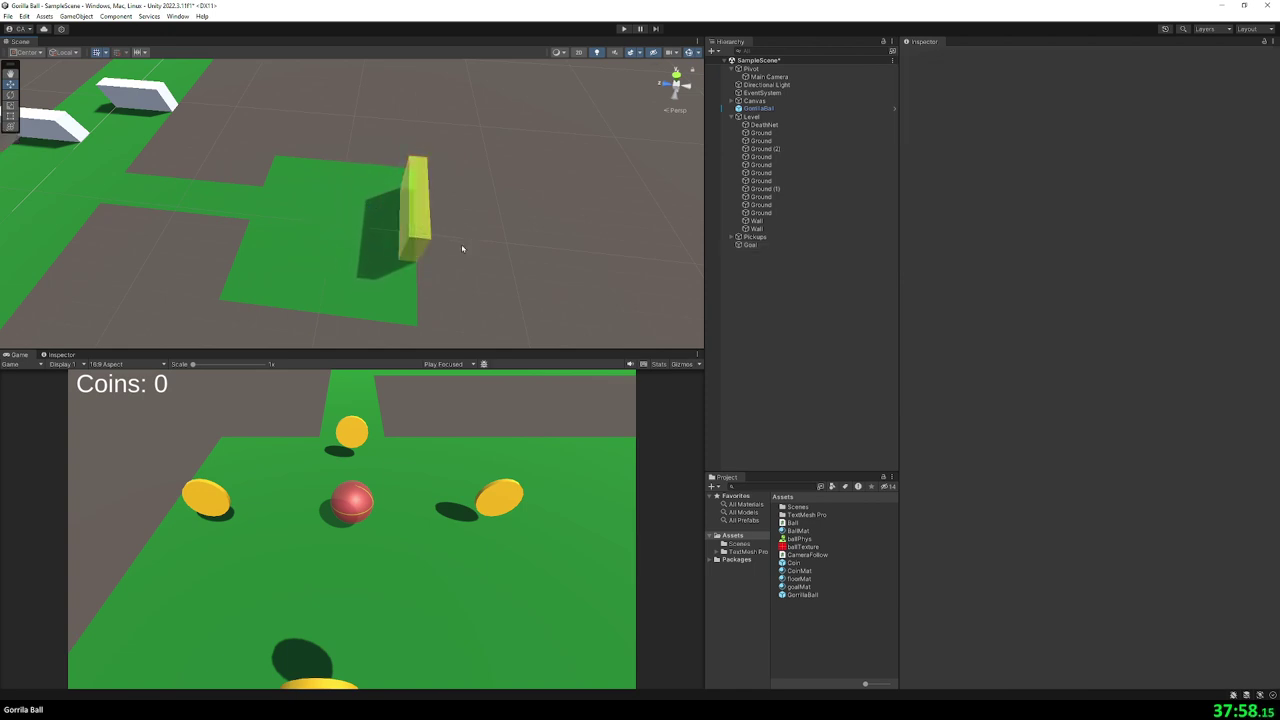
mouse_move(463, 246)
alt+mouse_down()
mouse_move(537, 214)
mouse_move(509, 220)
alt+mouse_up()
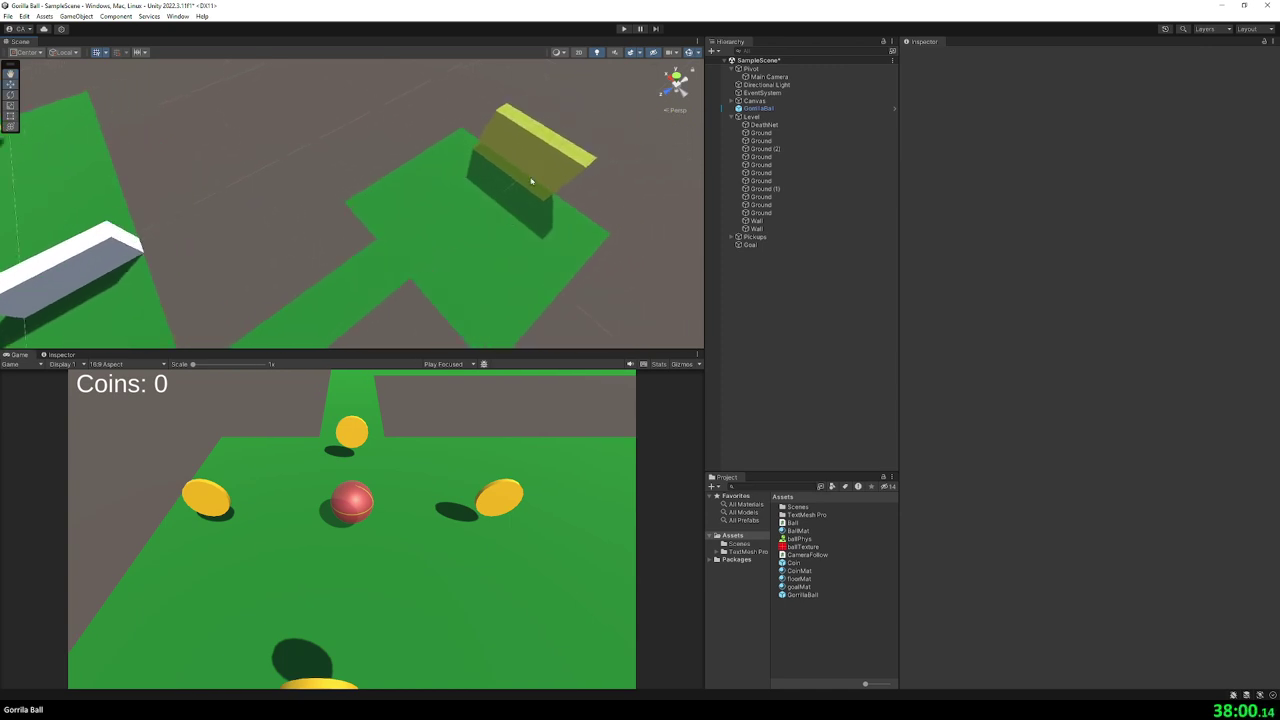
click(537, 178)
click(546, 190)
click(569, 177)
click(1098, 115)
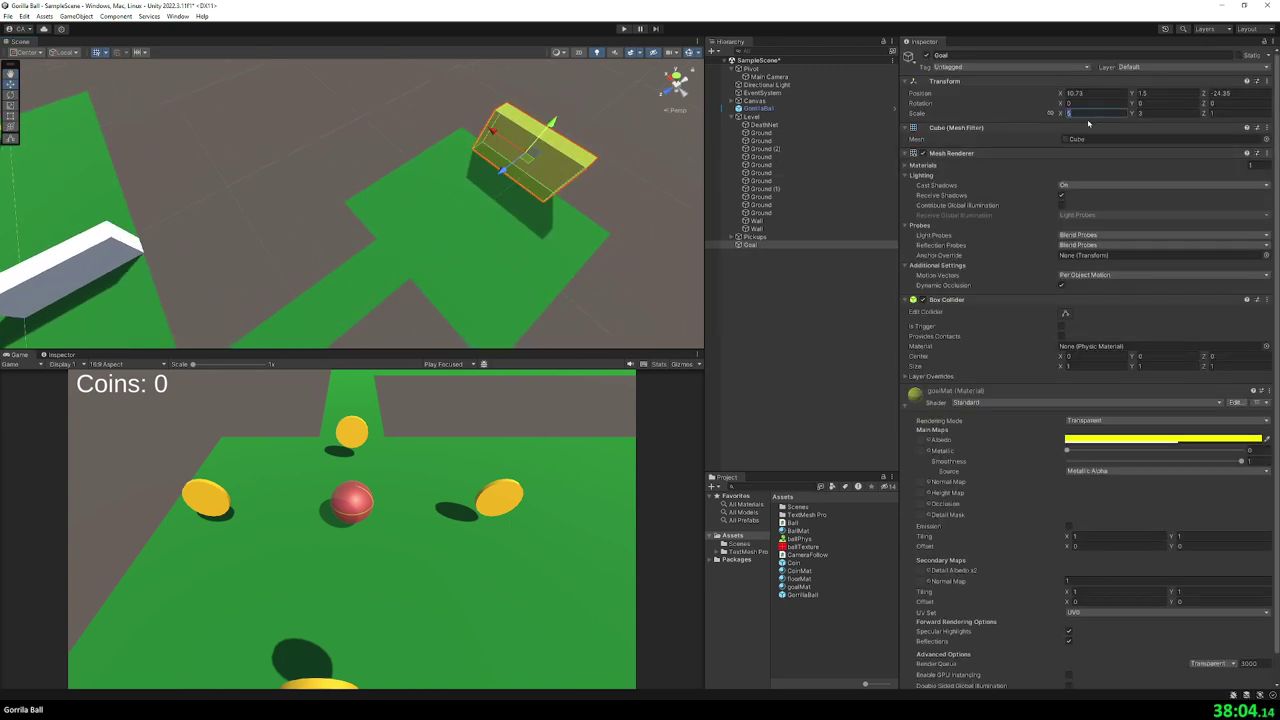
text(10)
key(Return)
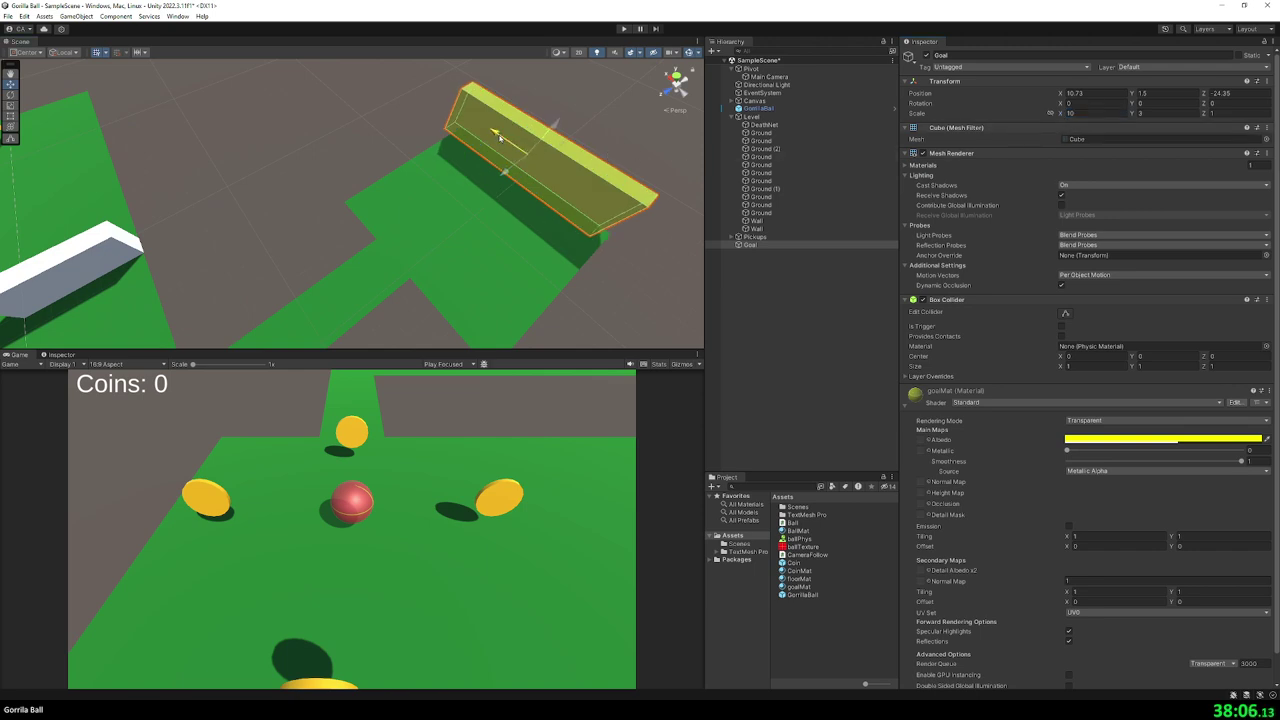
- Parent Goal under the Level group and position it at X 10, Z -25
click(640, 149)
mouse_move(640, 149)
right_down()
mouse_move(519, 133)
mouse_move(530, 135)
right_up()
drag(750, 244, 763, 125)
click(1080, 93)
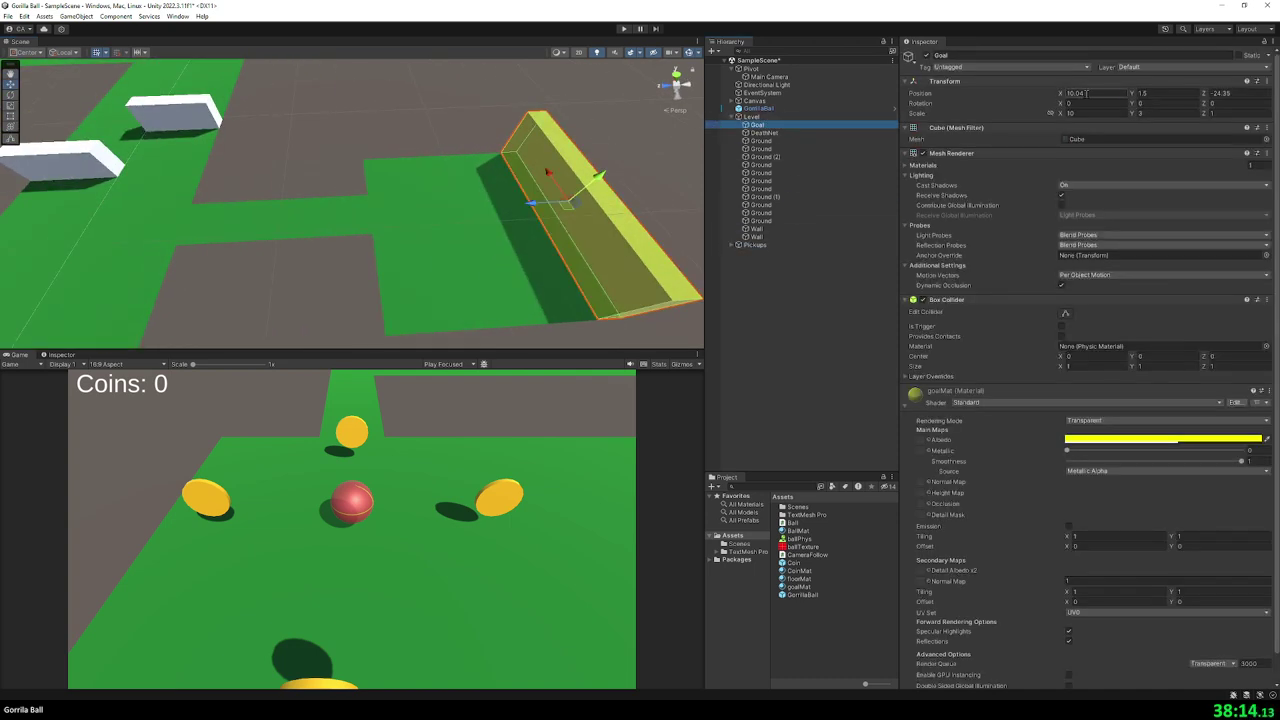
text(10)
key(Tab)
key(Tab)
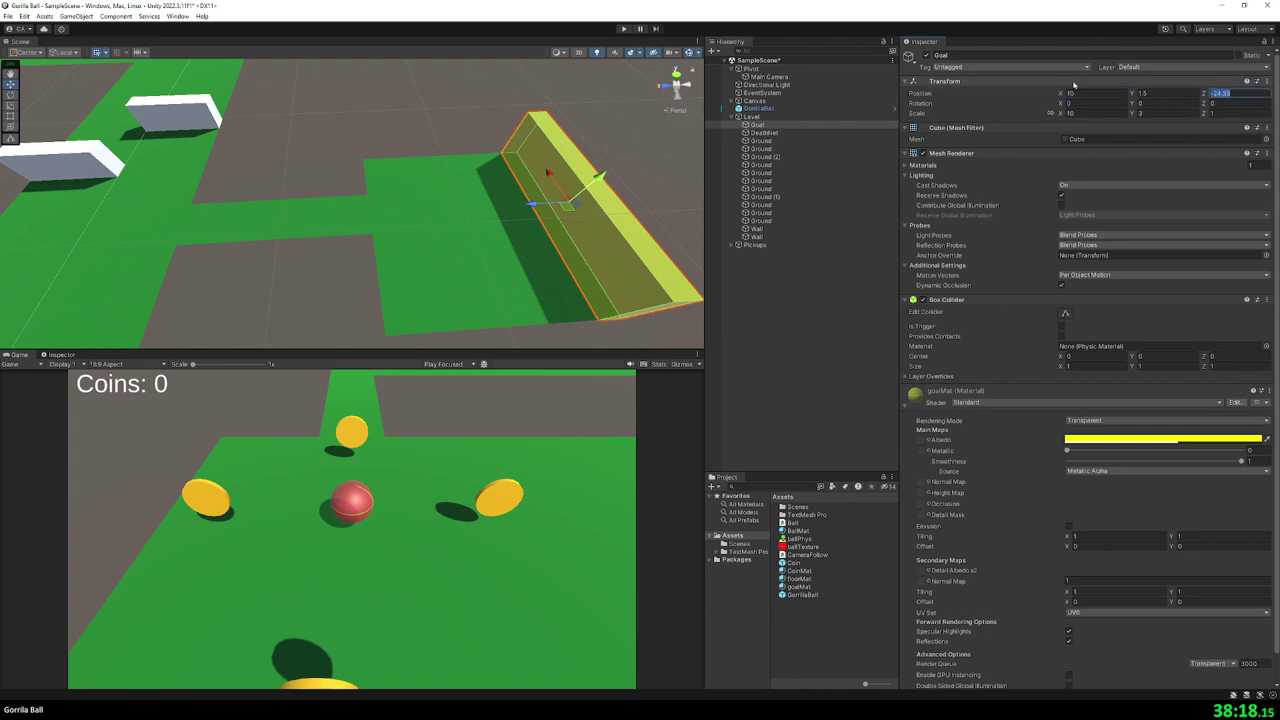
text(-25)
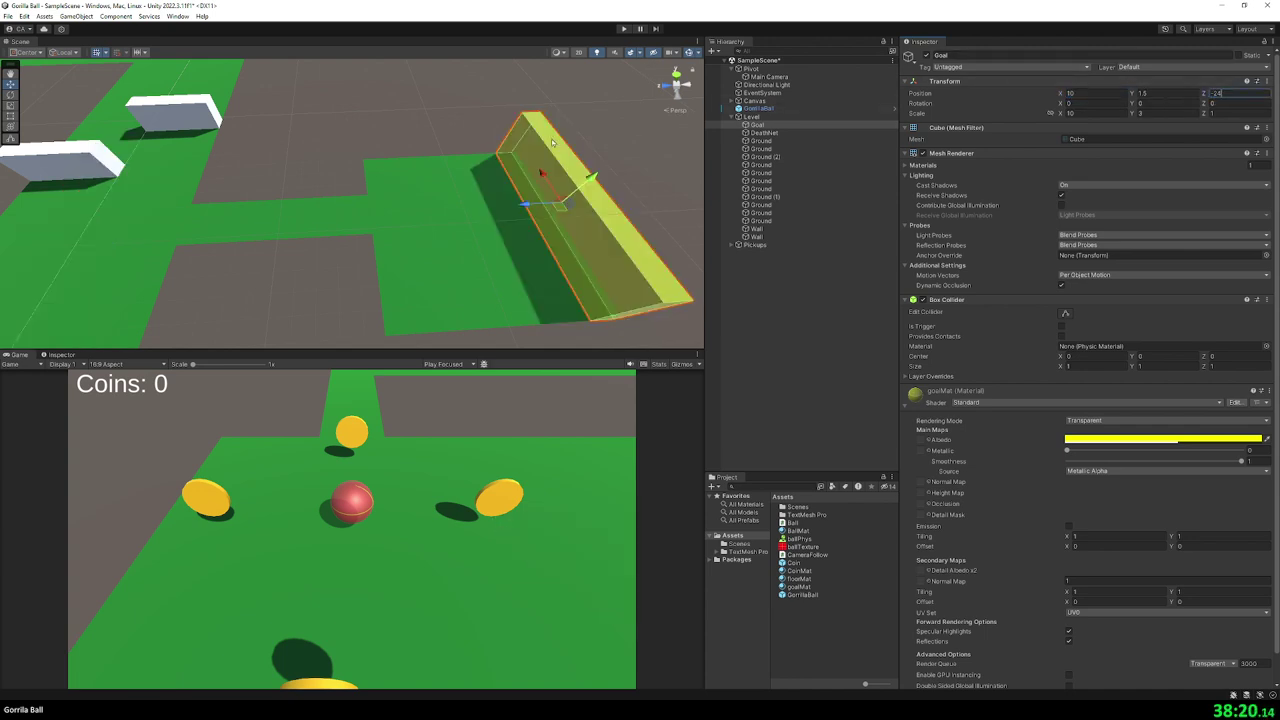
click(590, 110)
right_drag(574, 126, 499, 97)
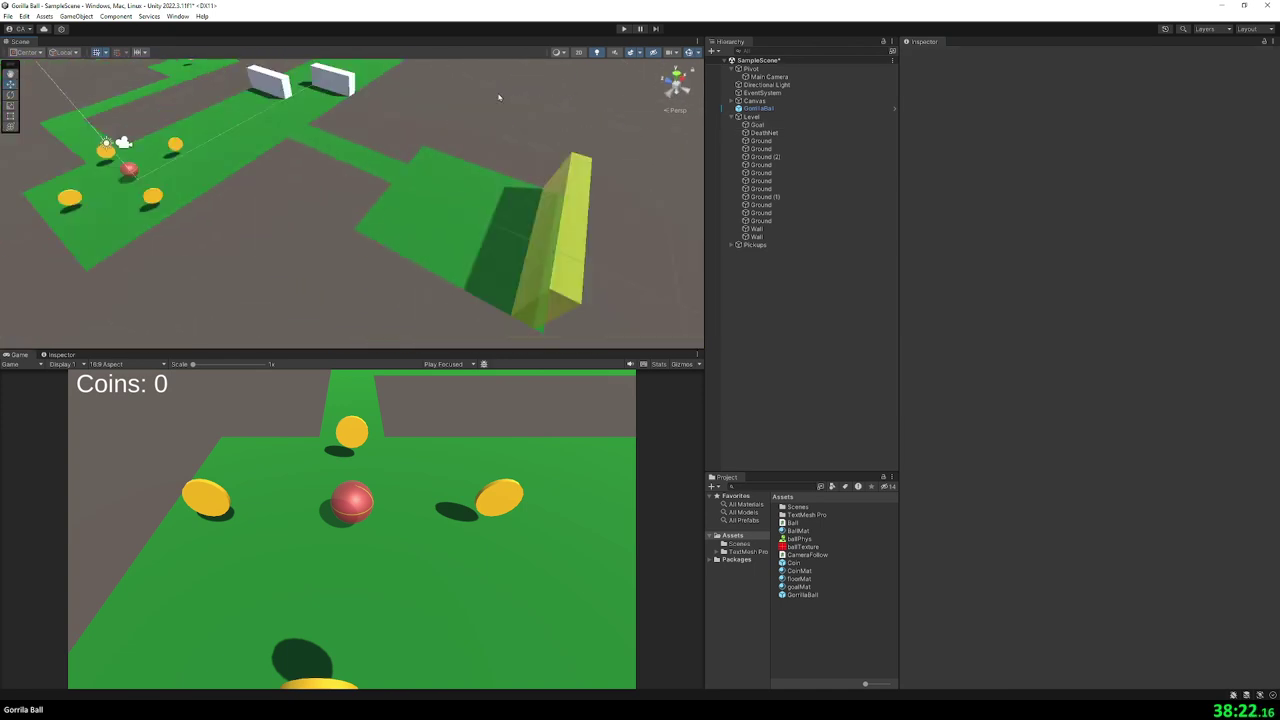
scroll(499, 97, down, 5)
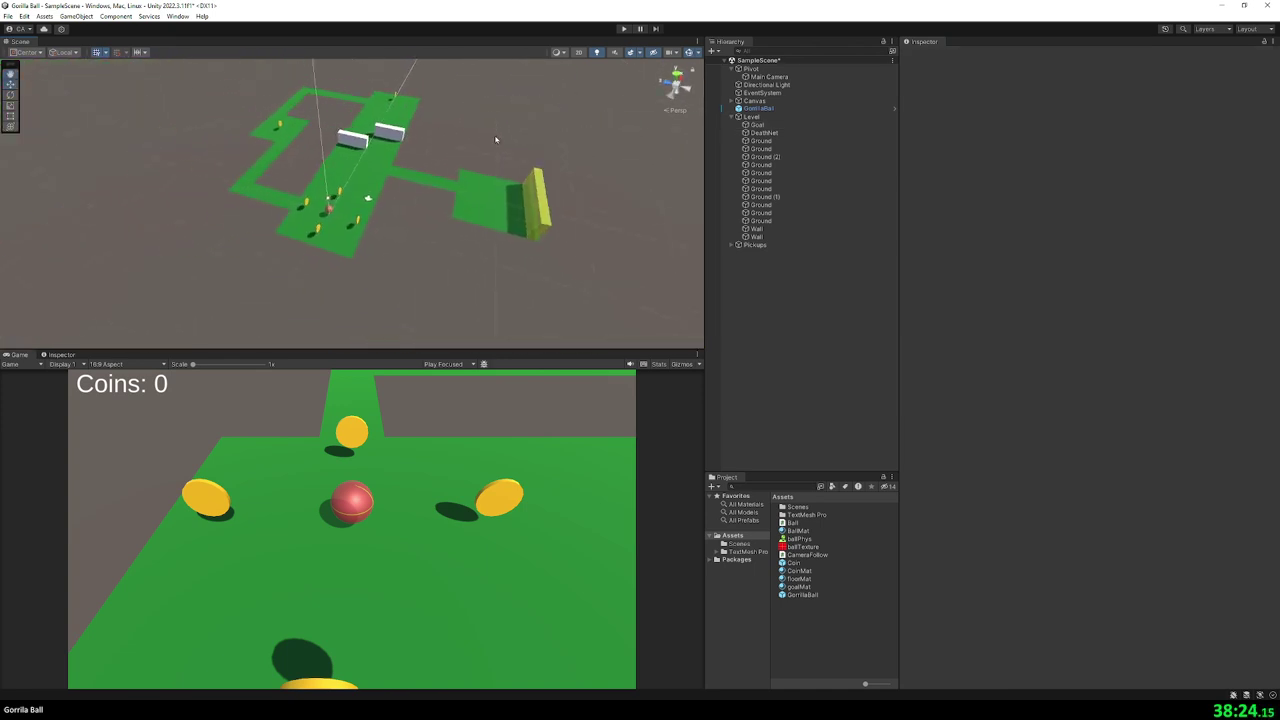
scroll(493, 138, up, 2)
scroll(488, 133, up, 2)
scroll(482, 134, up, 2)
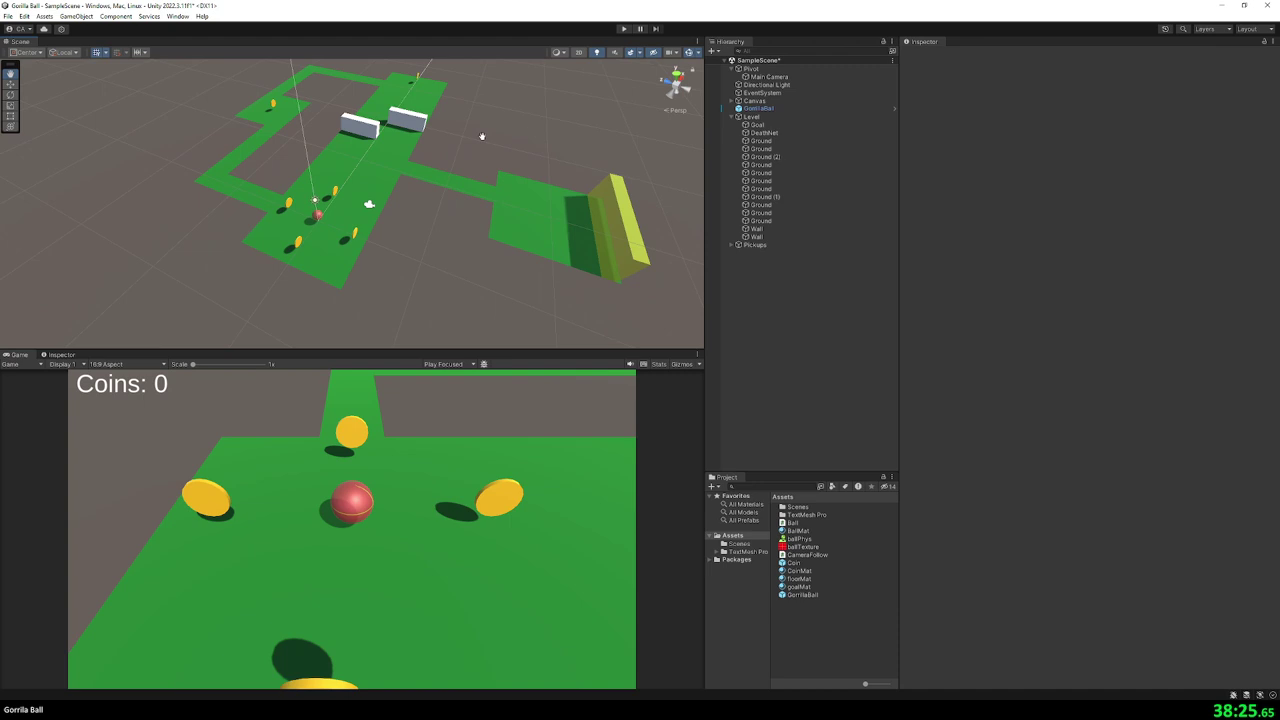
- Tag the Goal object as Finish
click(757, 124)
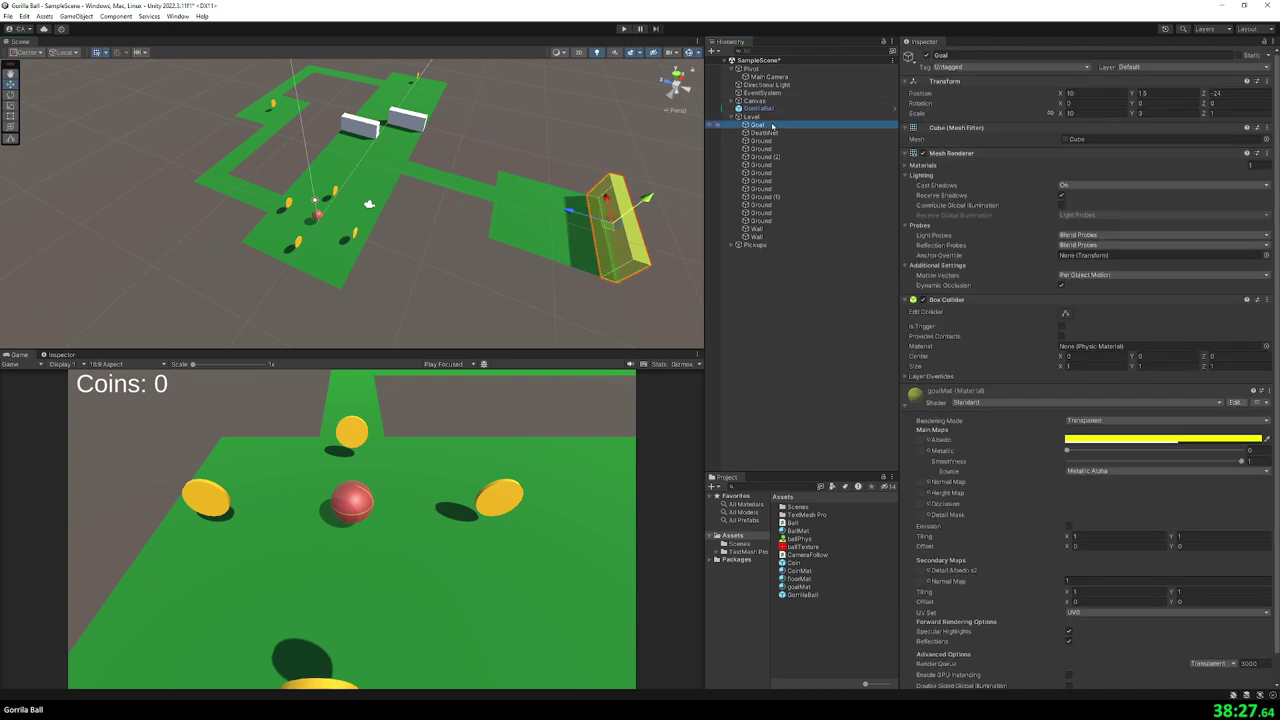
click(985, 67)
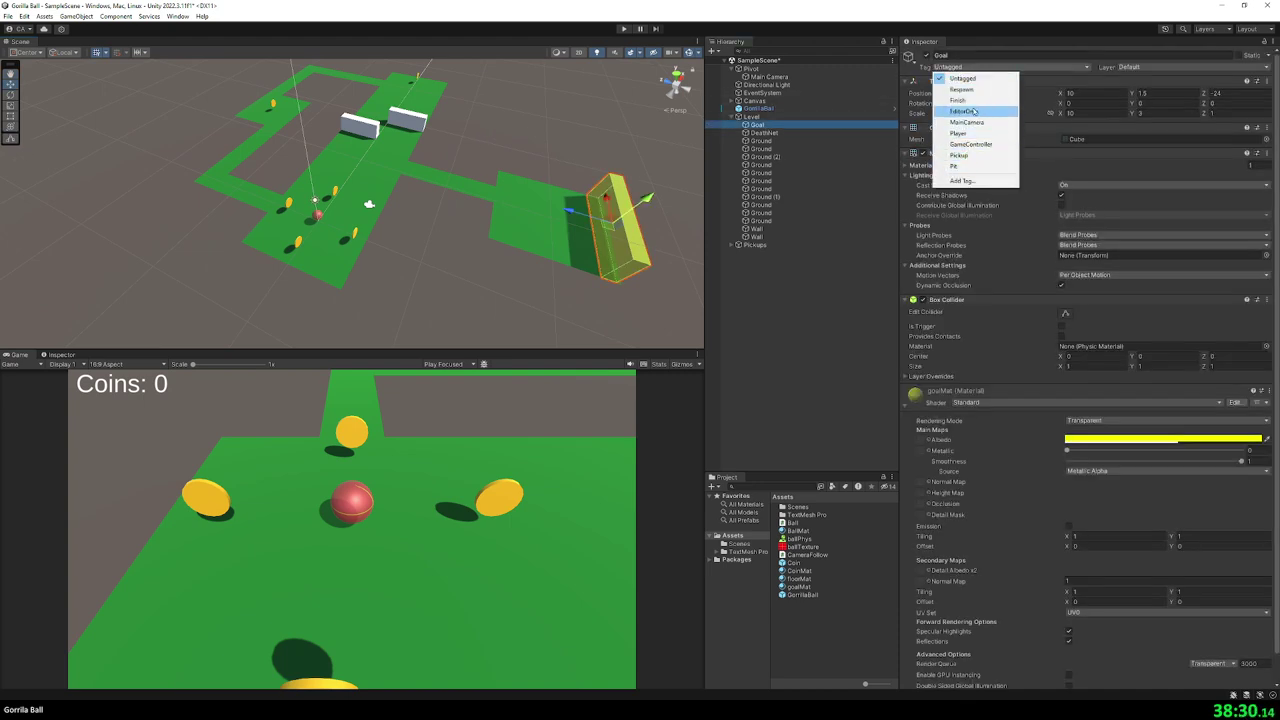
click(972, 100)
- Drag Goal into Assets to make it a prefab, then switch to Visual Studio
drag(781, 127, 830, 627)
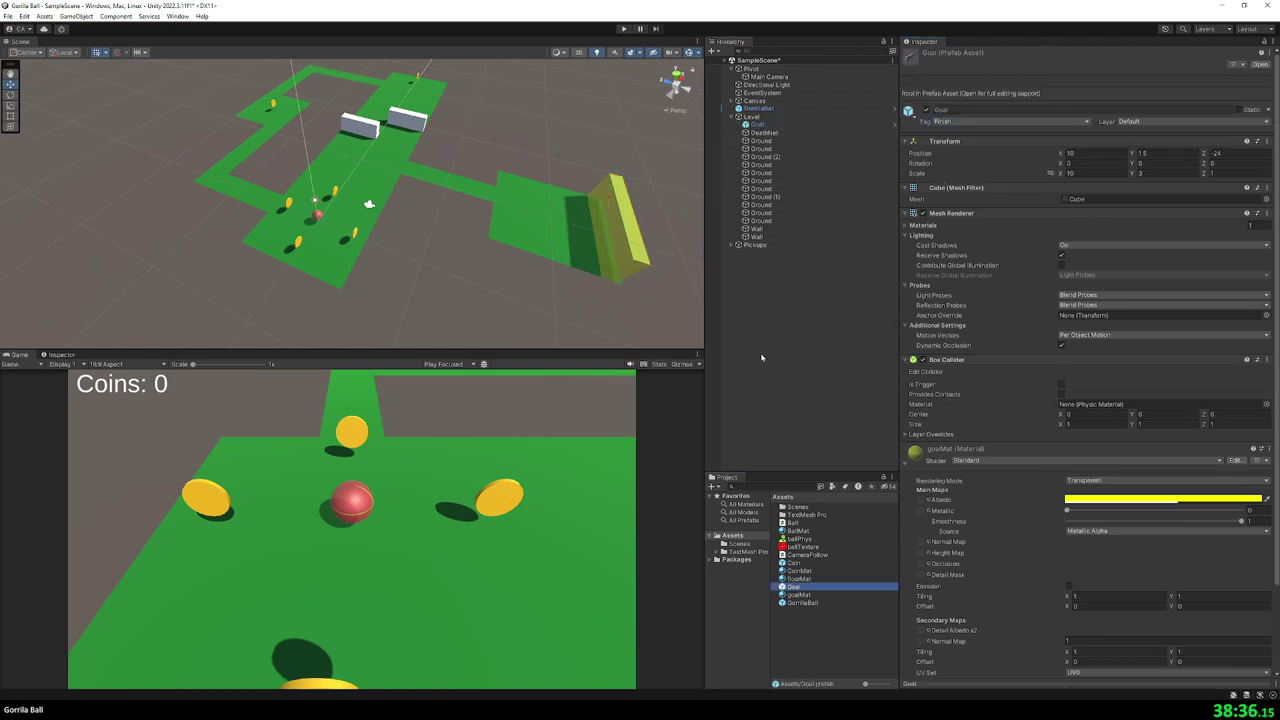
right_drag(500, 315, 520, 308)
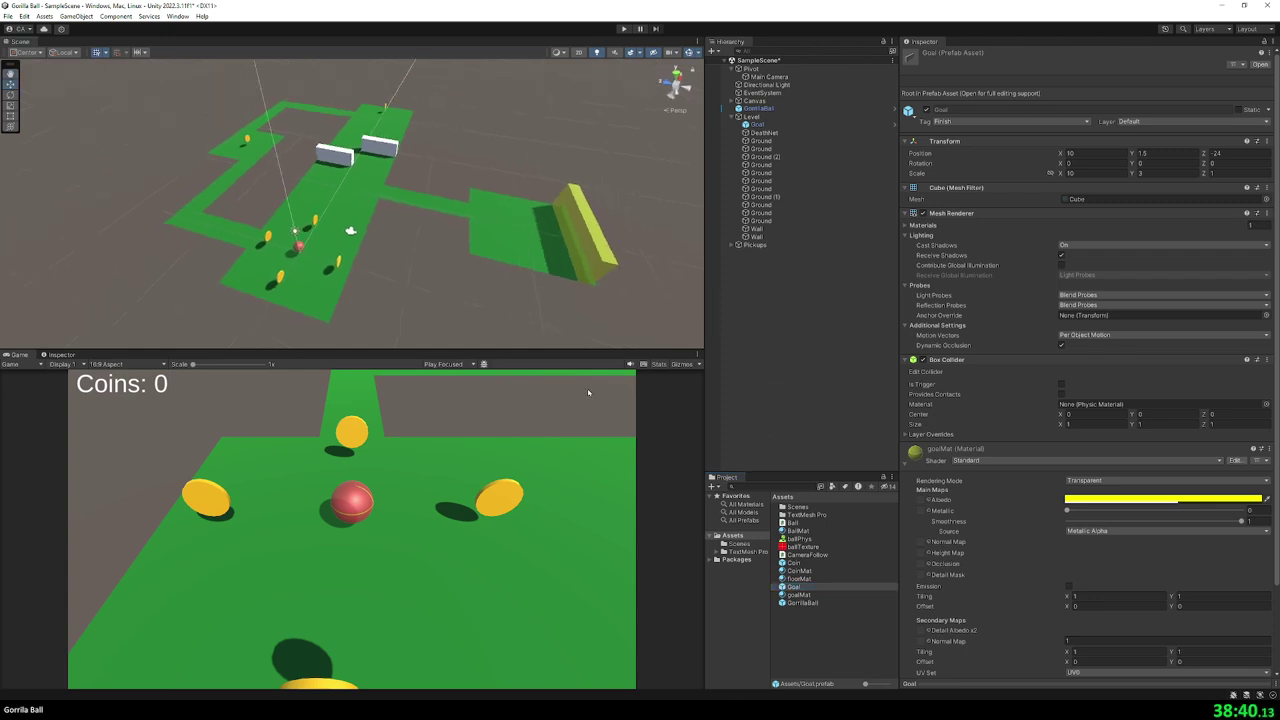
click(588, 236)
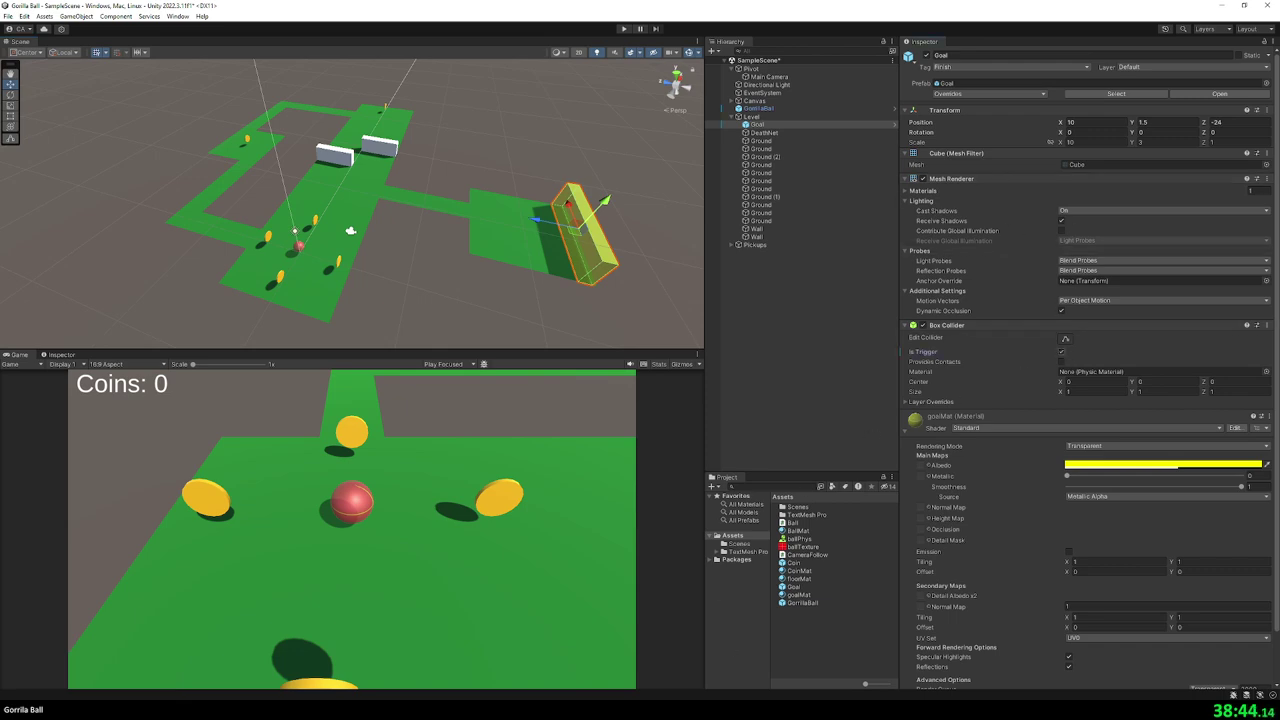
key(alt+Tab)
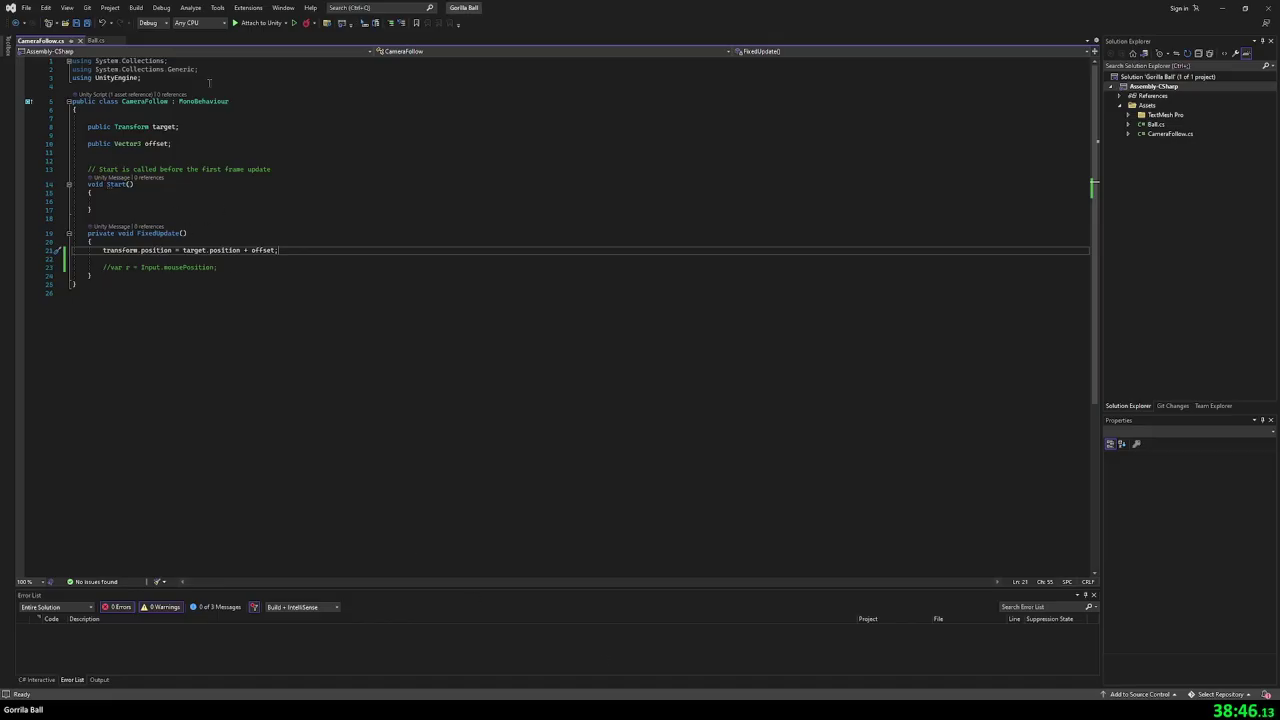
- In Ball.cs, add an empty void FinishLevel() method after the Die method
click(96, 40)
scroll(108, 344, down, 5)
scroll(108, 344, up, 3)
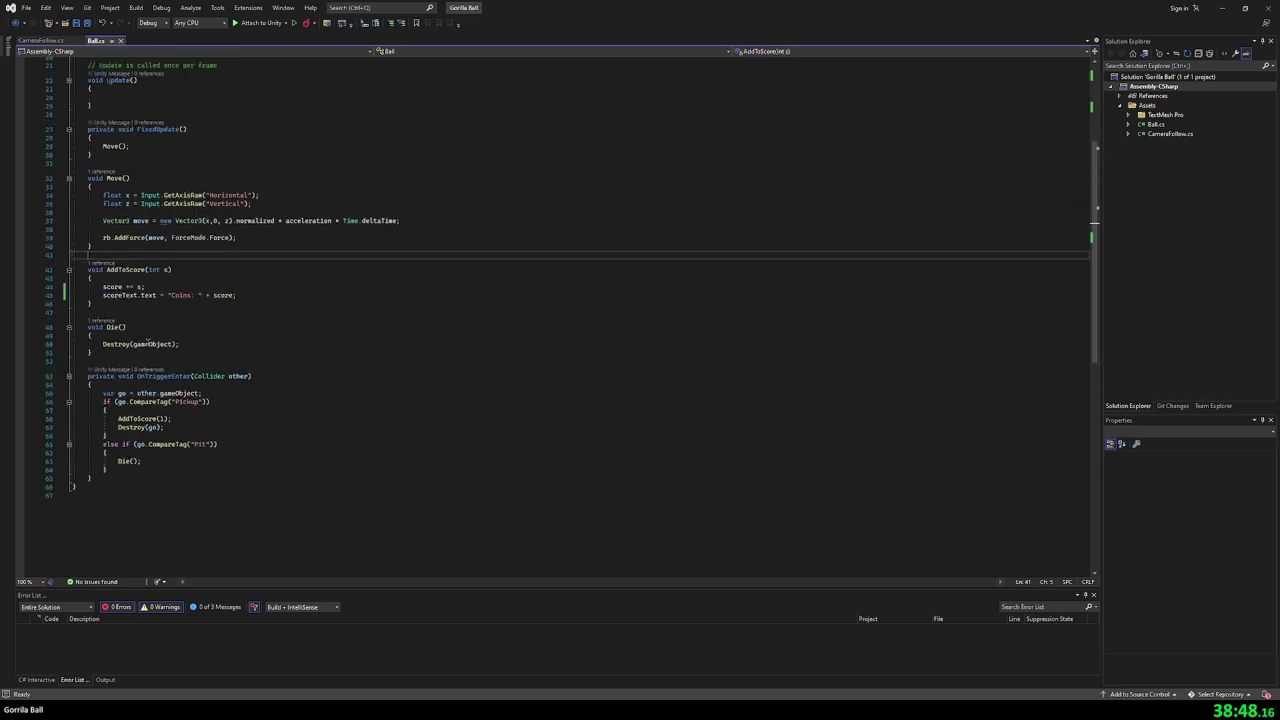
scroll(108, 344, down, 1)
click(190, 327)
key(Return)
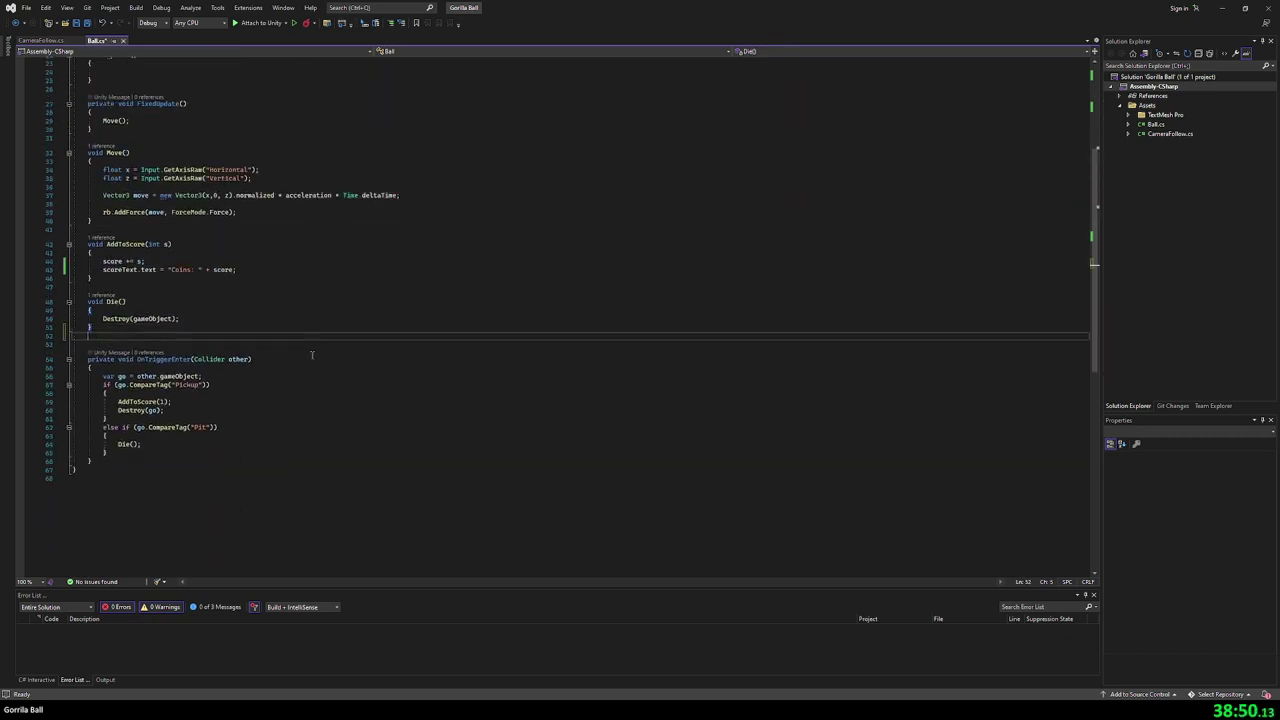
key(Return)
text(void)
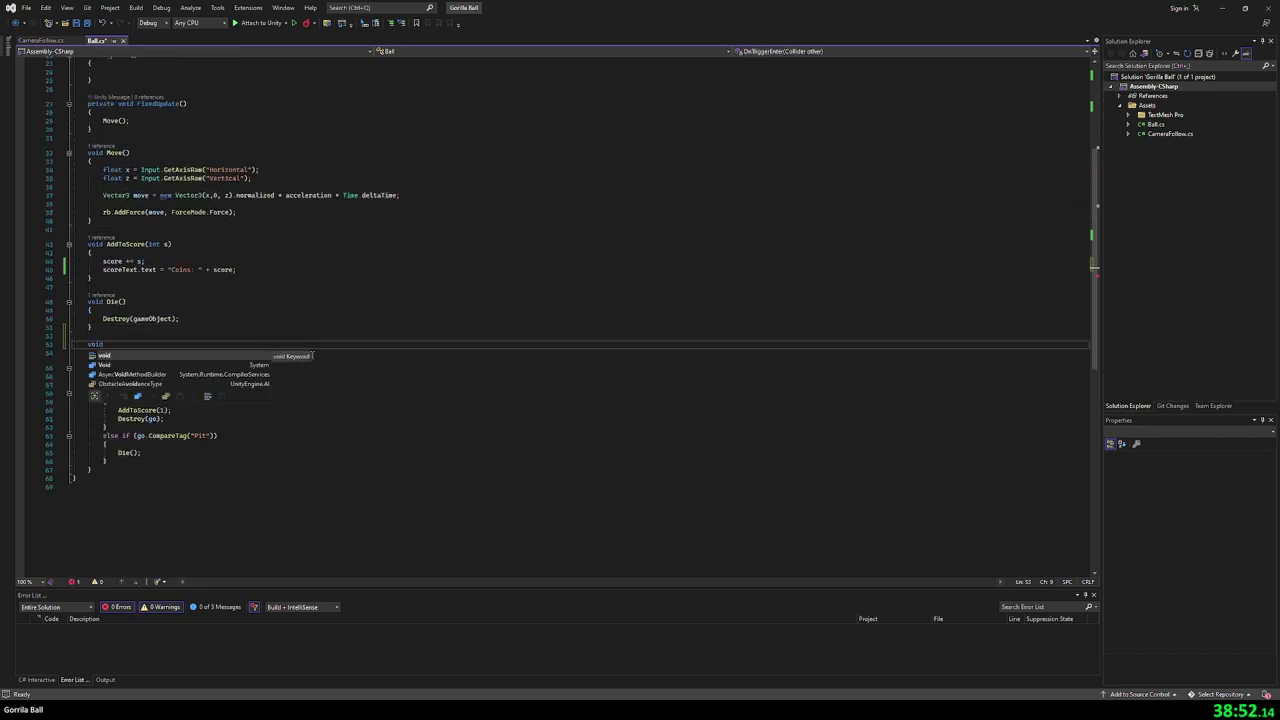
text( FinishLev)
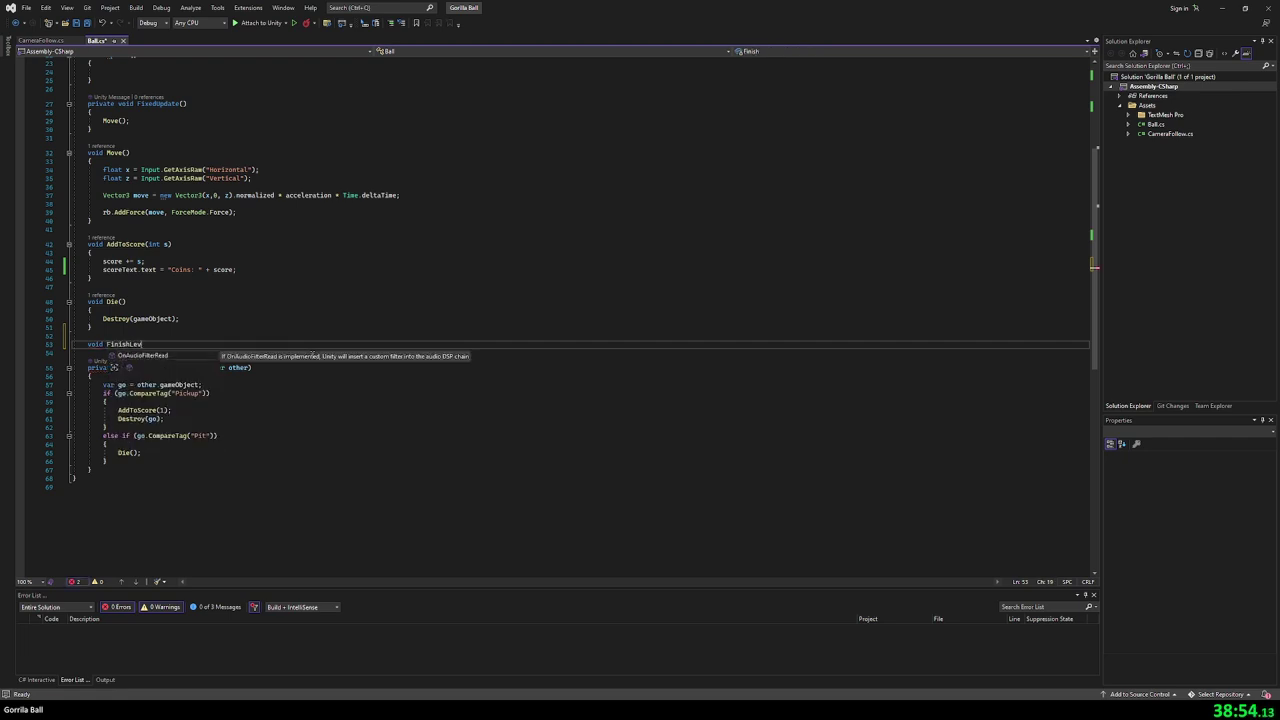
text(el())
key(Return)
text({)
key(Return)
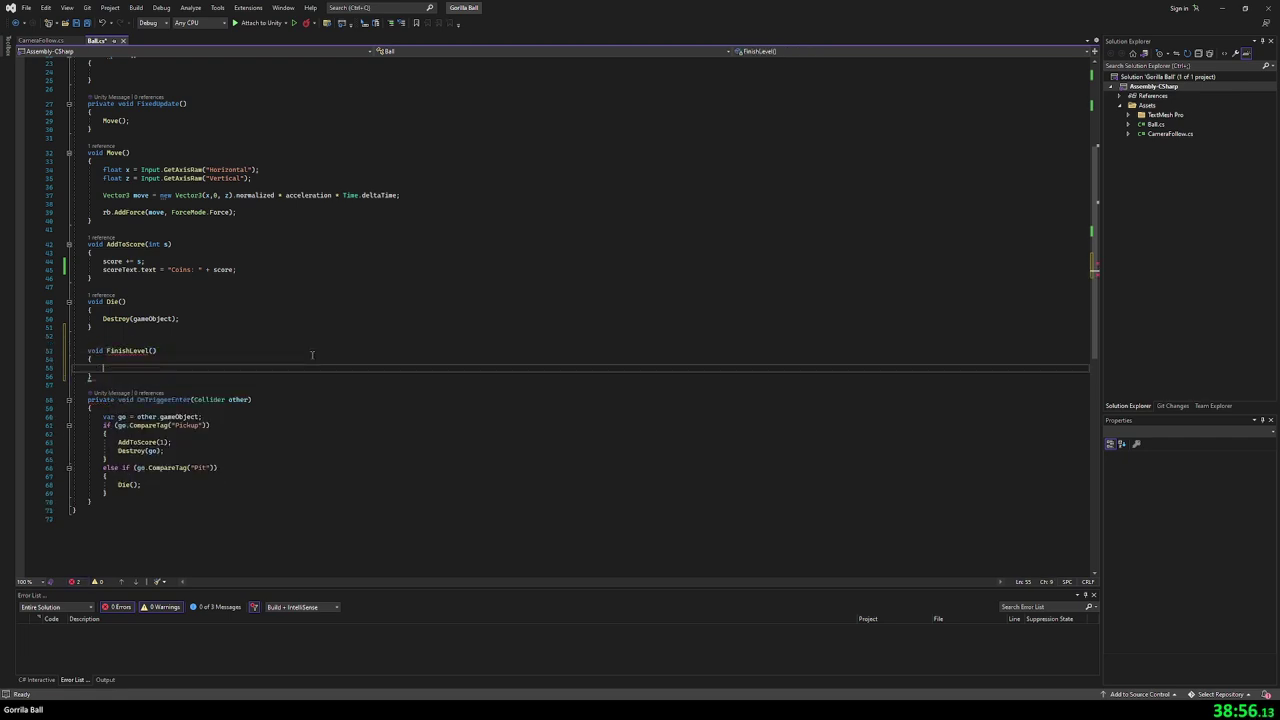
- Add an else if (go.CompareTag("Finish")) branch calling FinishLevel() in OnTriggerEnter, and save
click(117, 494)
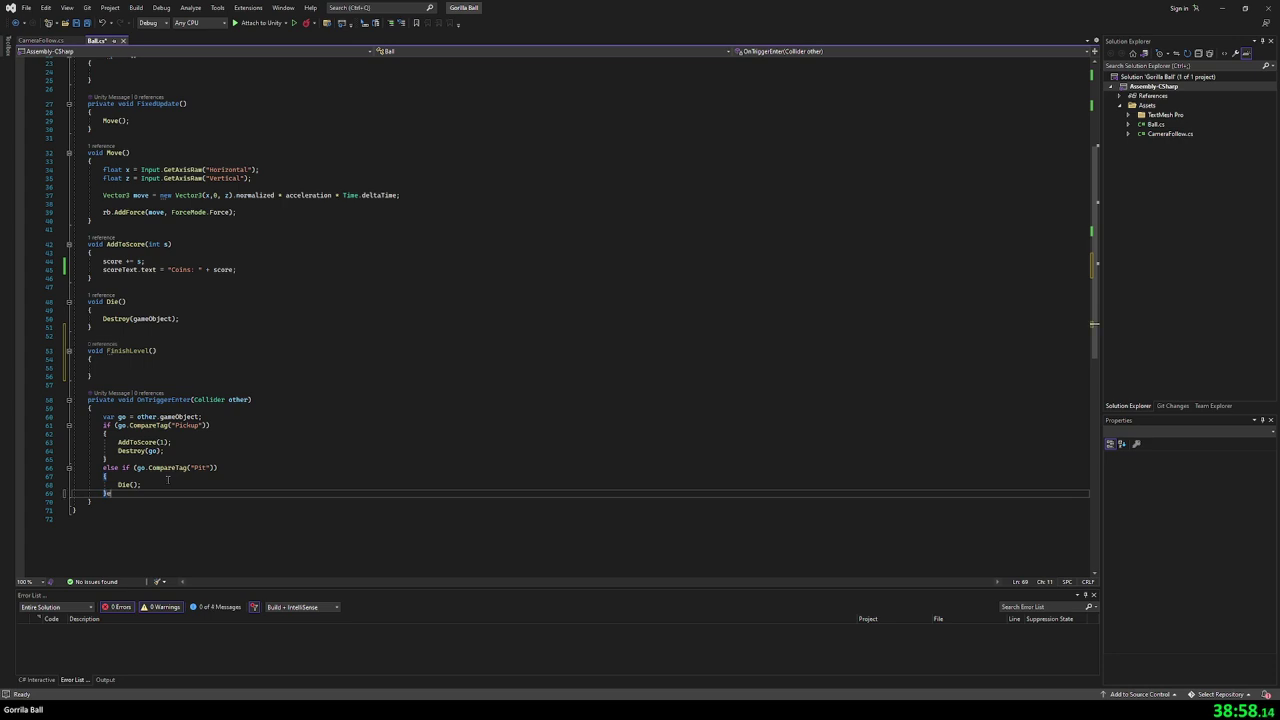
text(else)
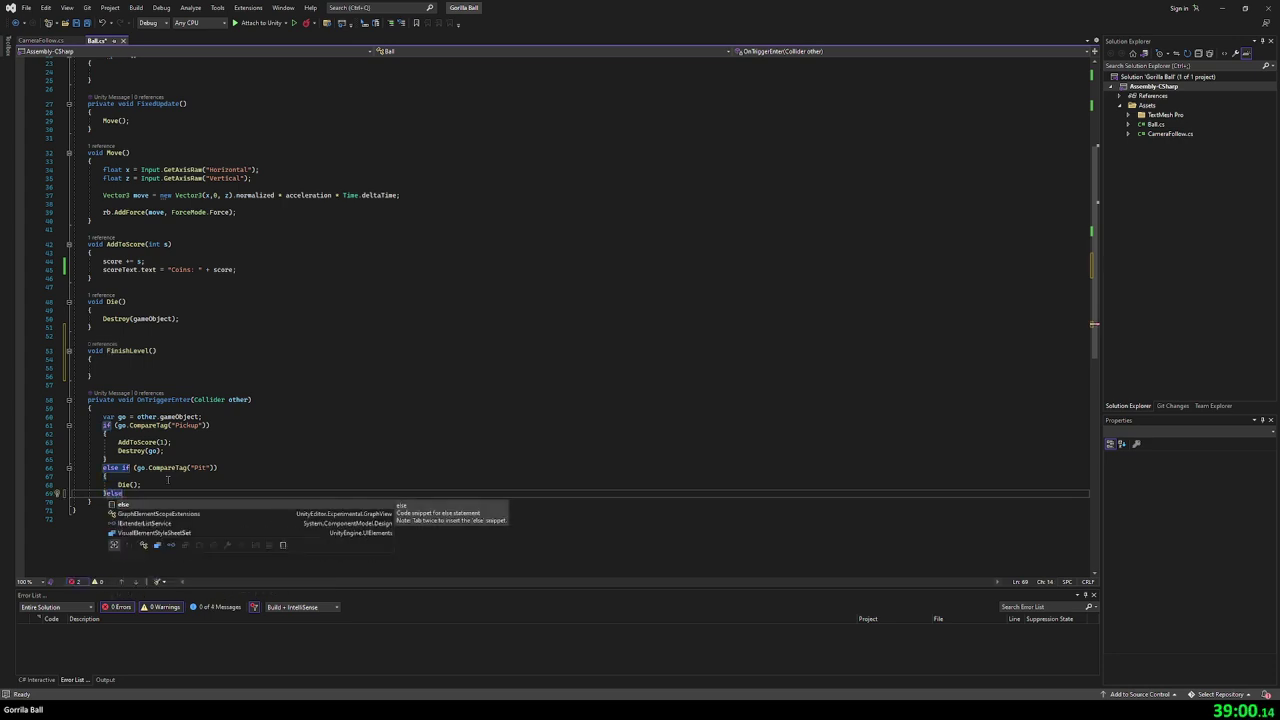
text( if()
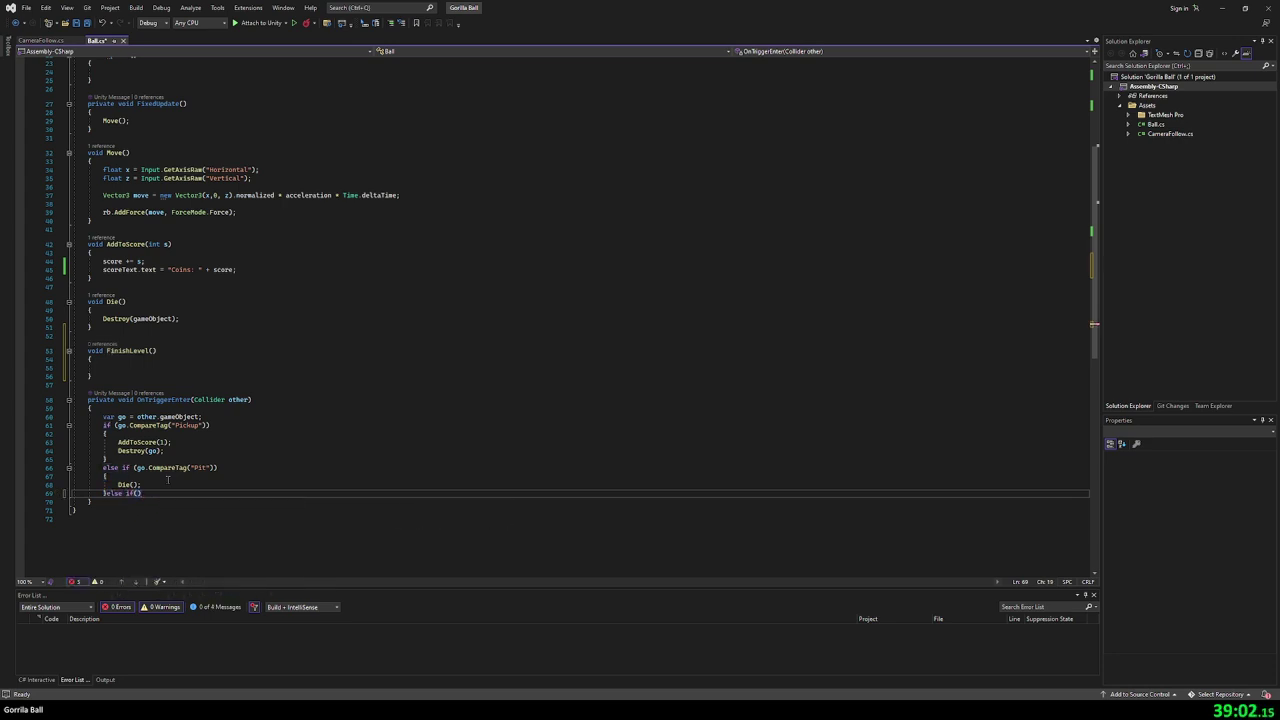
key(Tab)
key(Tab)
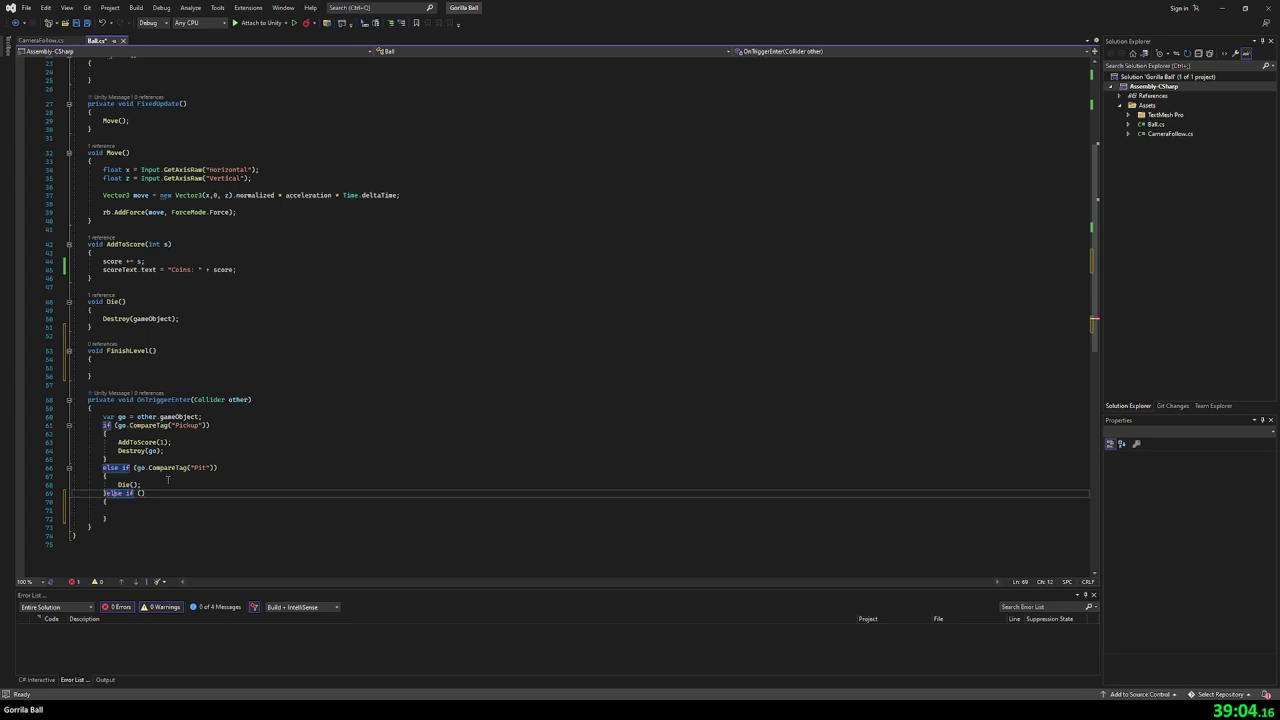
key(Return)
key(End)
key(Left)
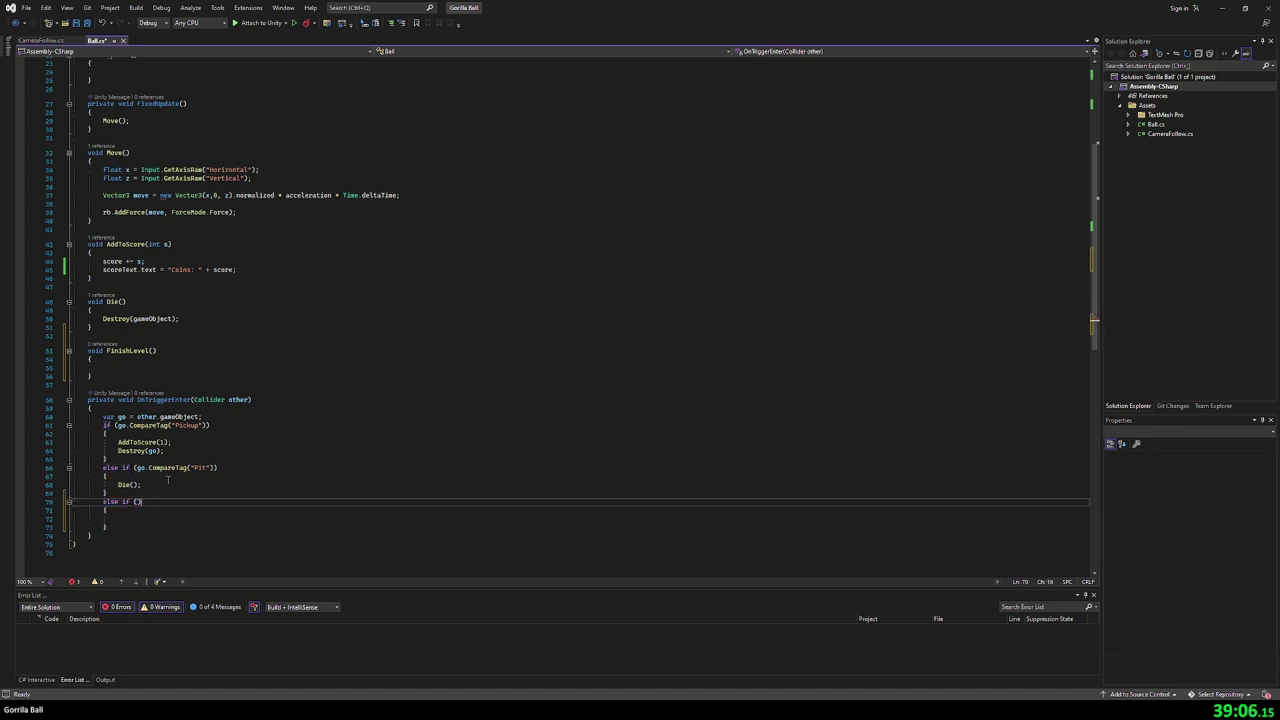
text(go.CompareTag)
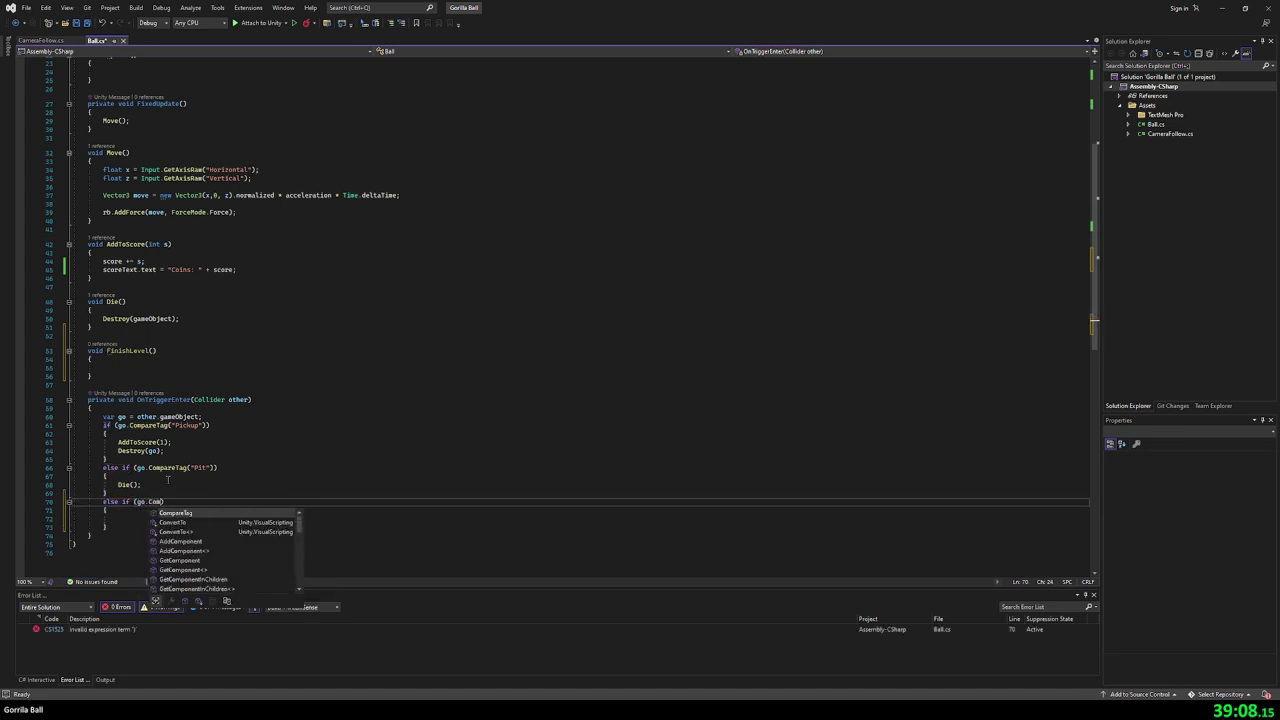
text(()
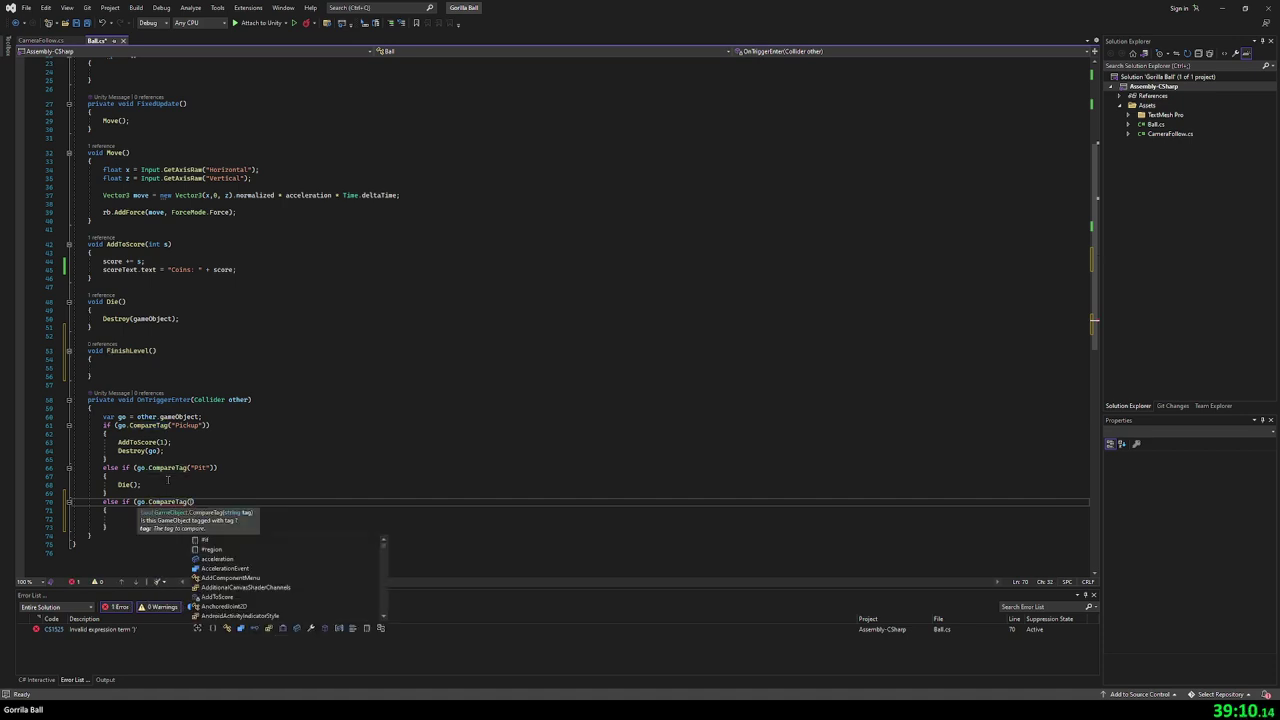
text("Fin)
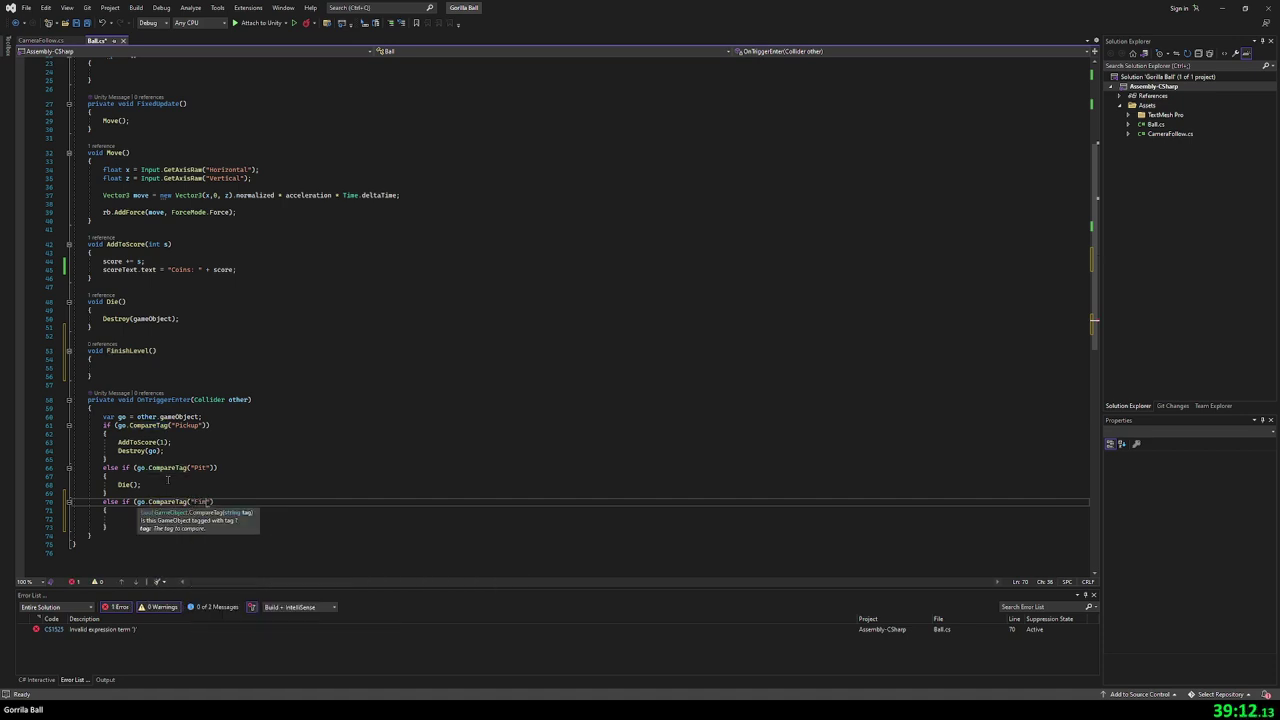
text(ish)
key(Escape)
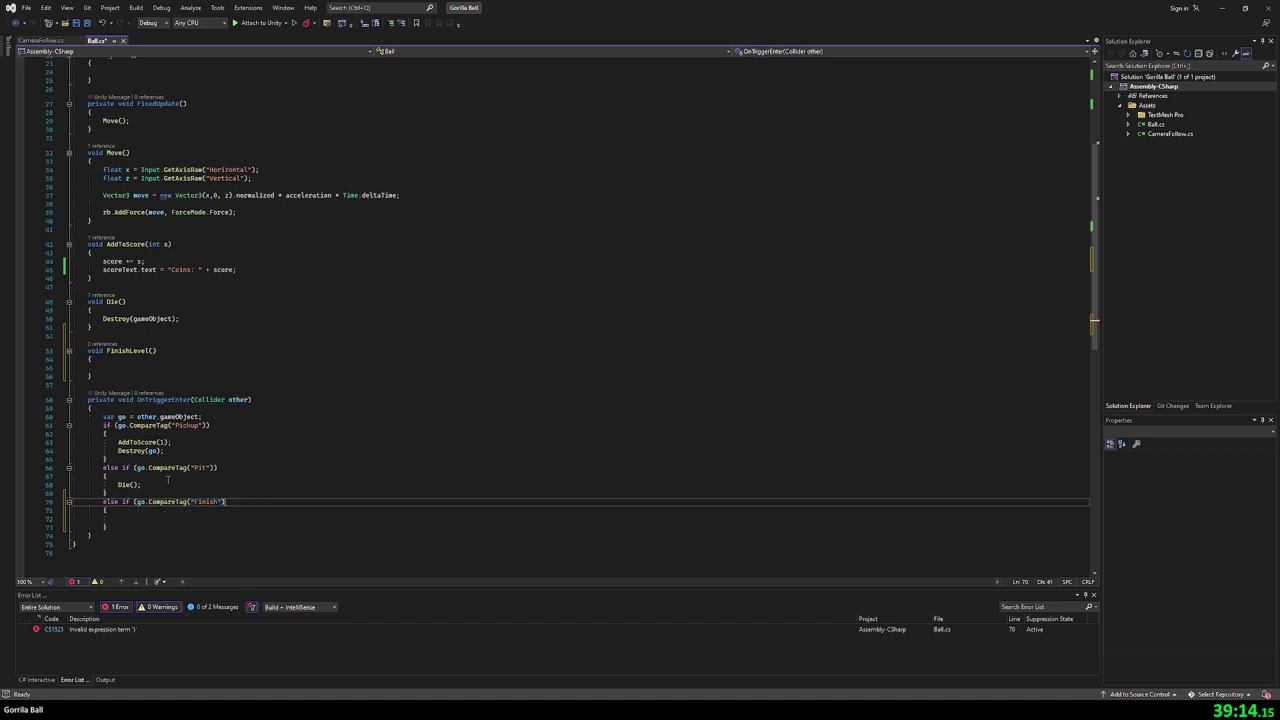
key(Down)
key(Down)
key(Up)
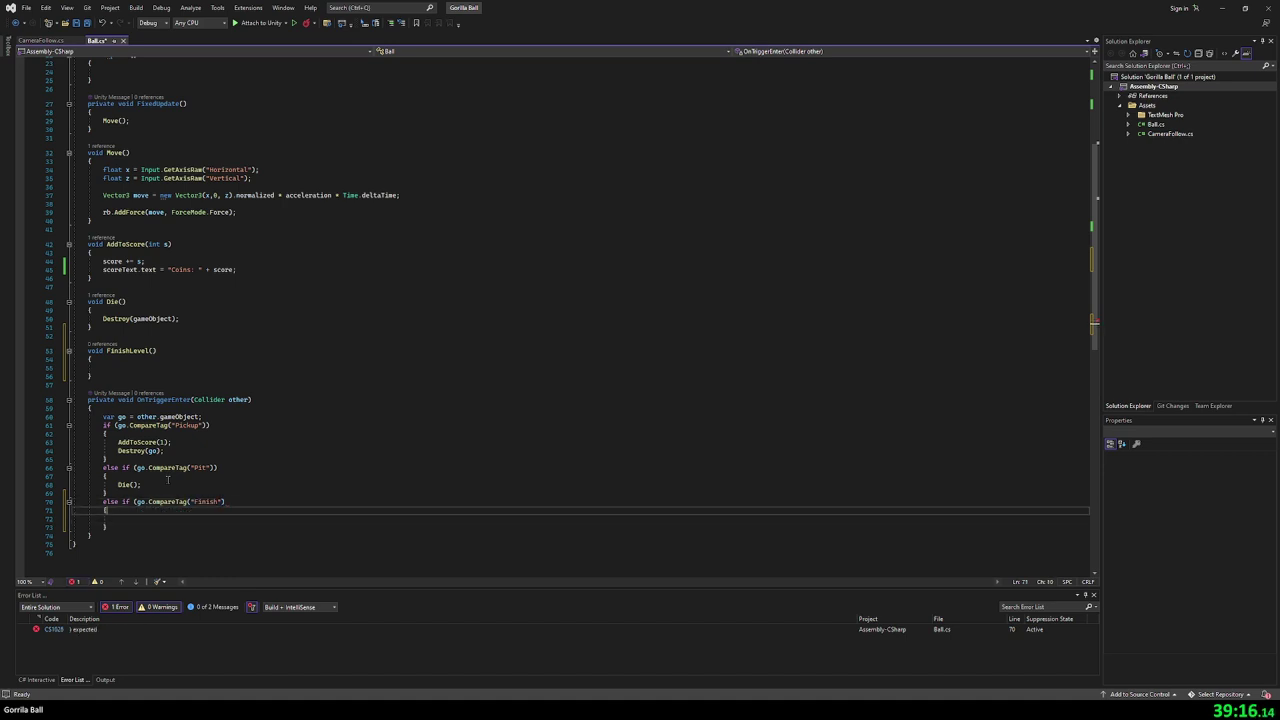
key(Up)
key(End)
text())
key(Down)
key(Down)
text(F)
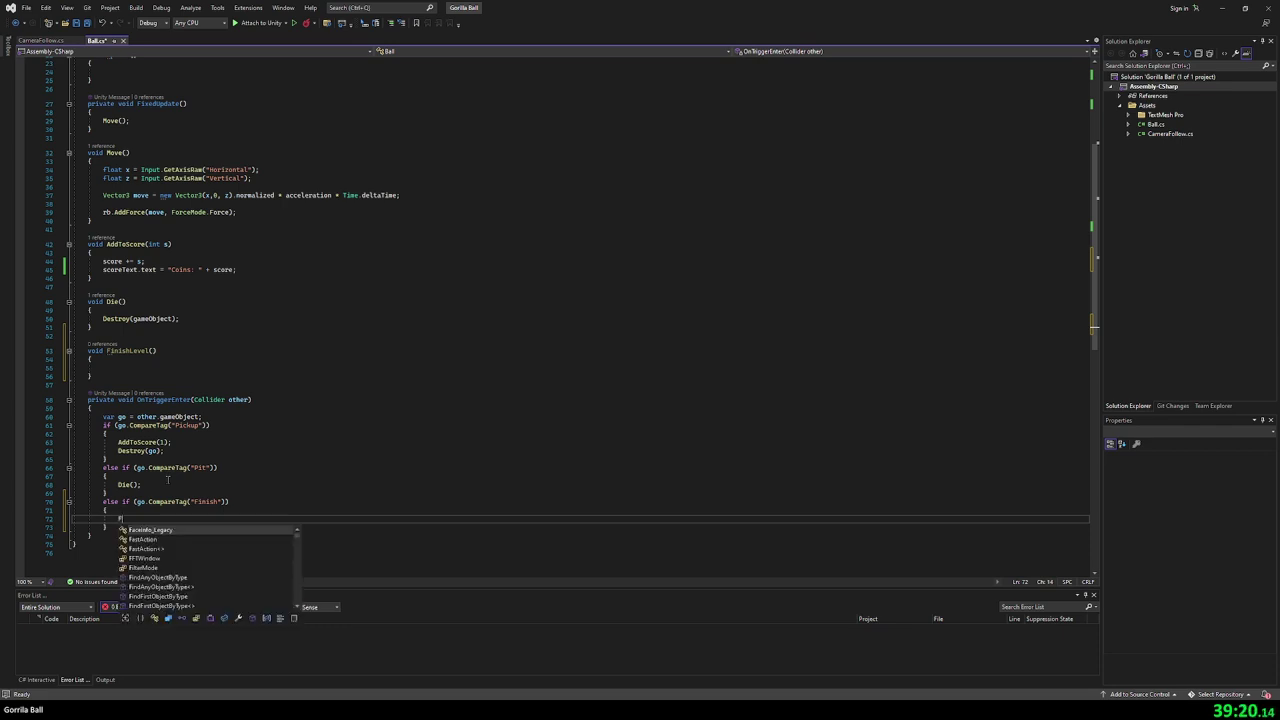
text(in()
key(ctrl+s)
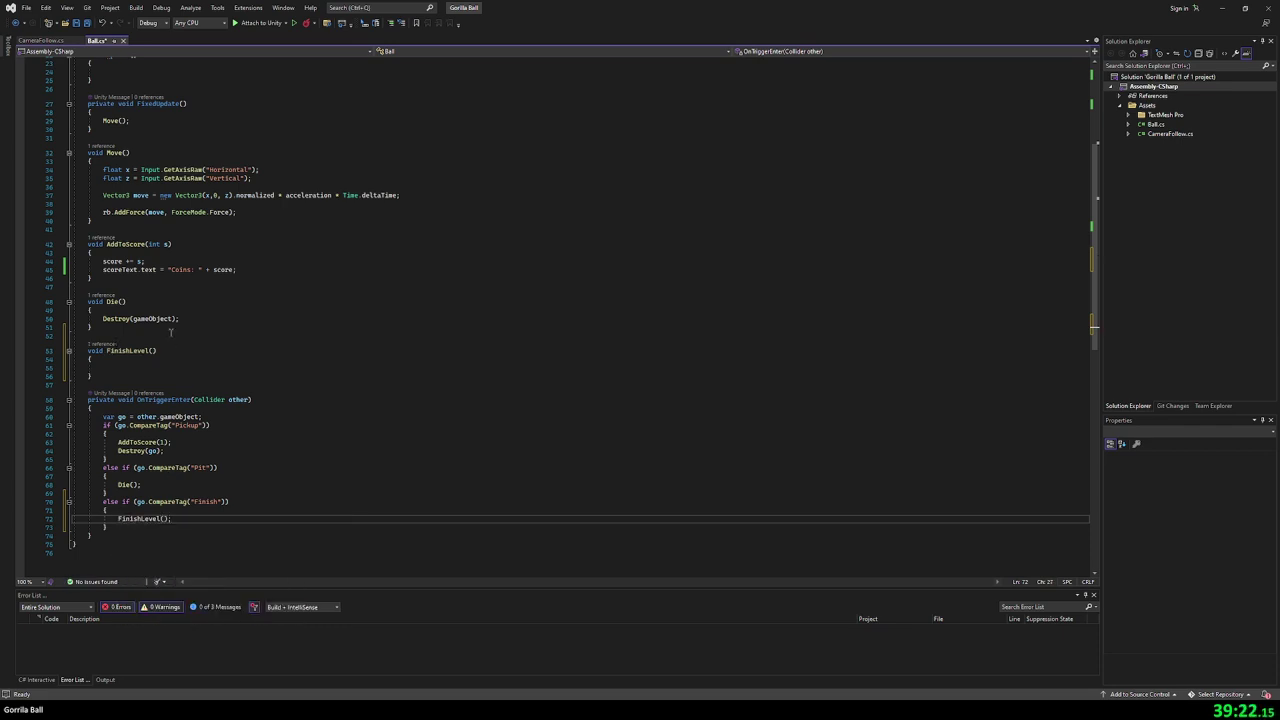
- Declare a private bool isFinished field below the Rigidbody field
click(128, 368)
scroll(193, 323, up, 1)
scroll(193, 323, up, 1)
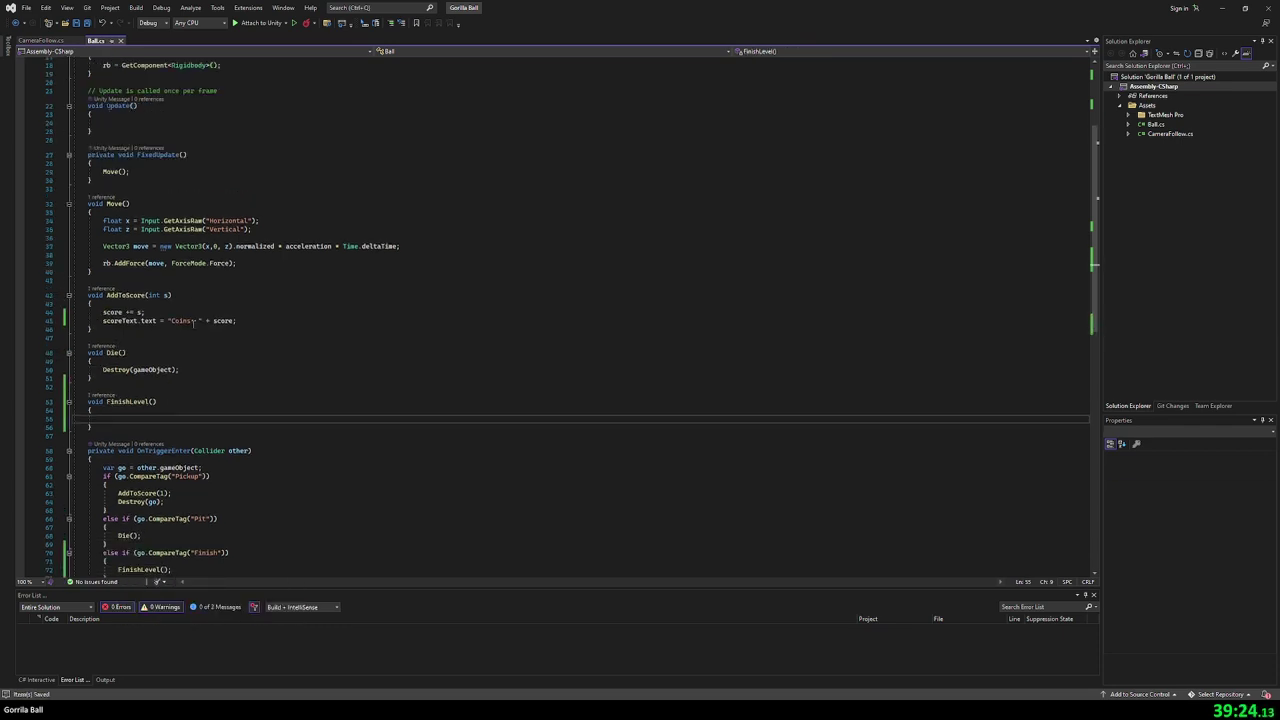
scroll(159, 205, up, 3)
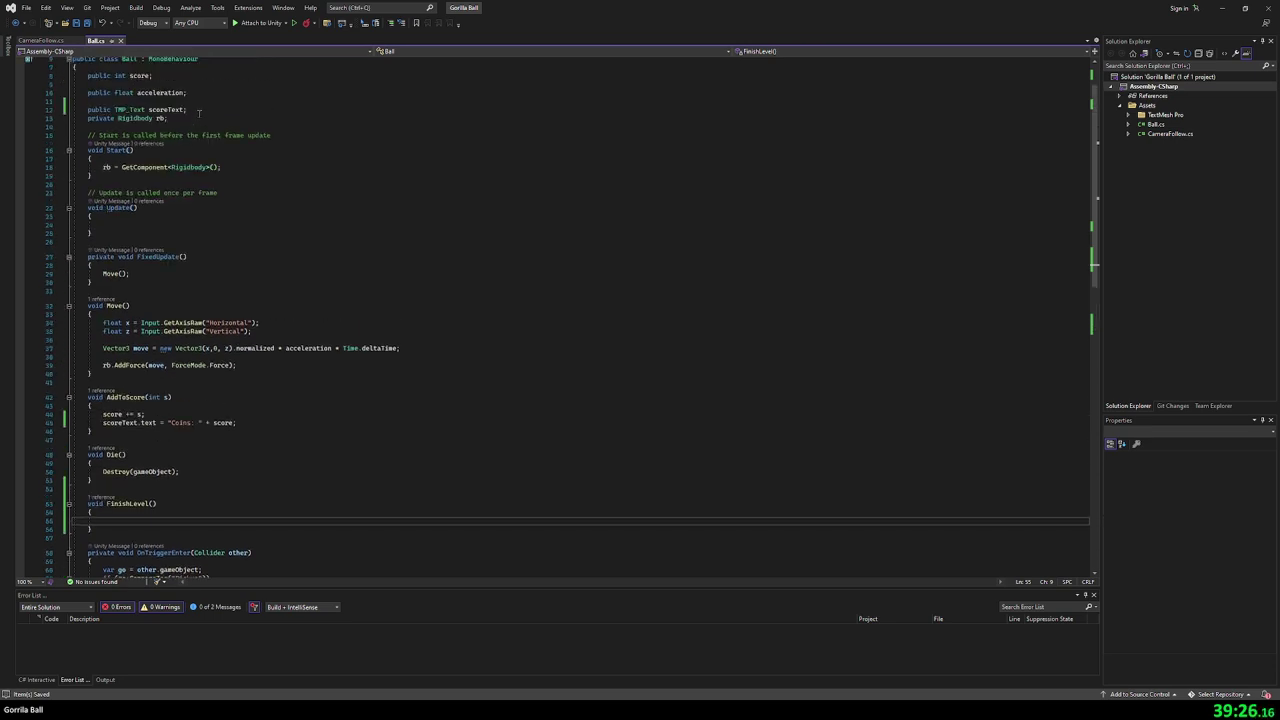
scroll(202, 128, up, 2)
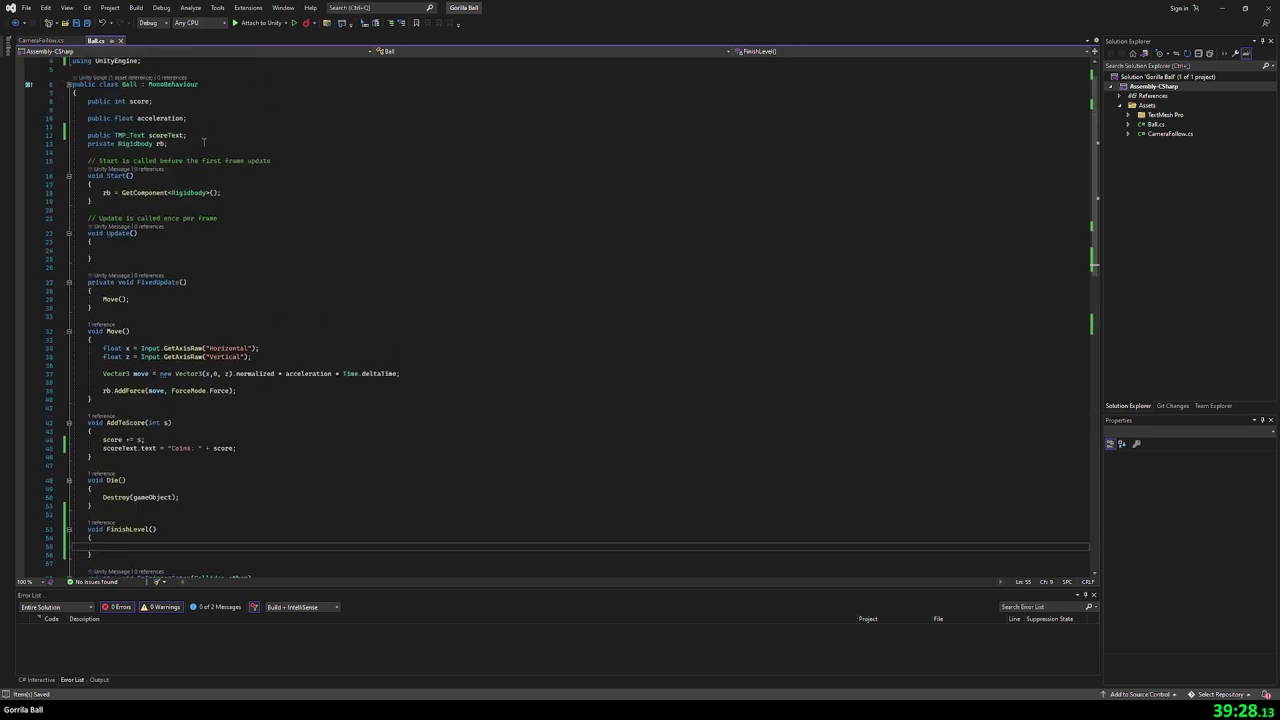
click(203, 119)
click(201, 145)
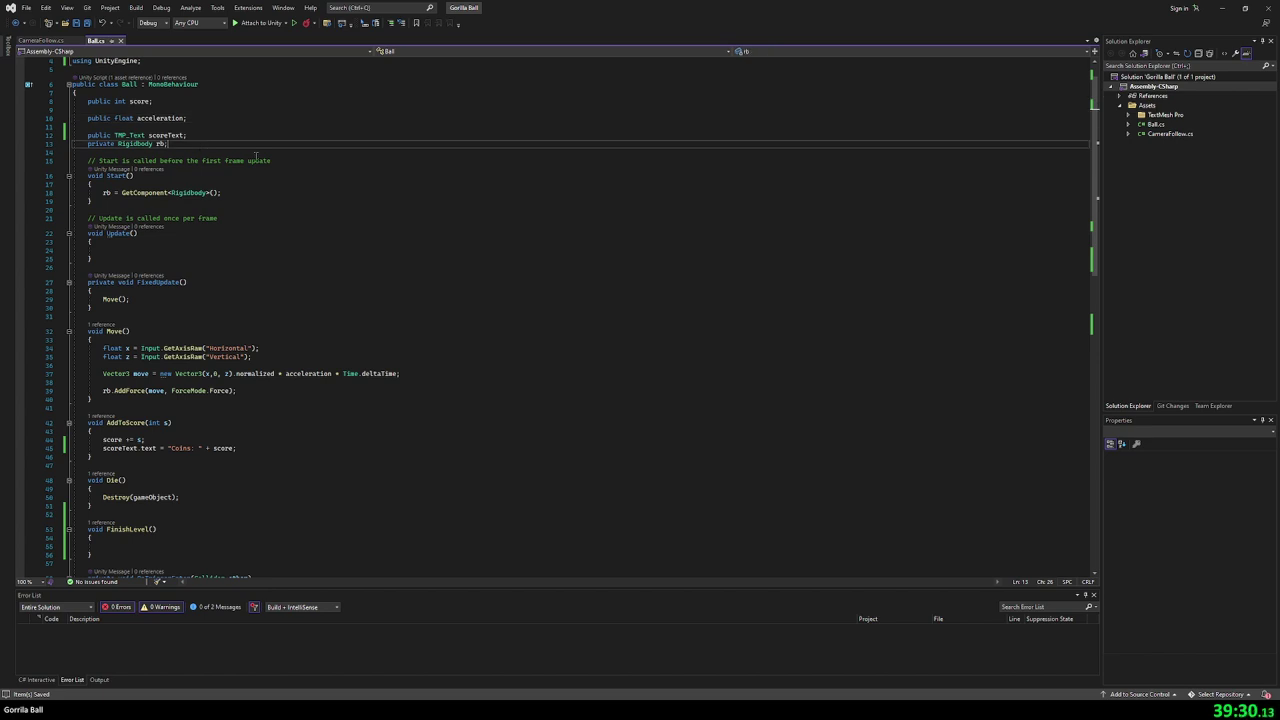
key(Return)
key(Return)
text(pri)
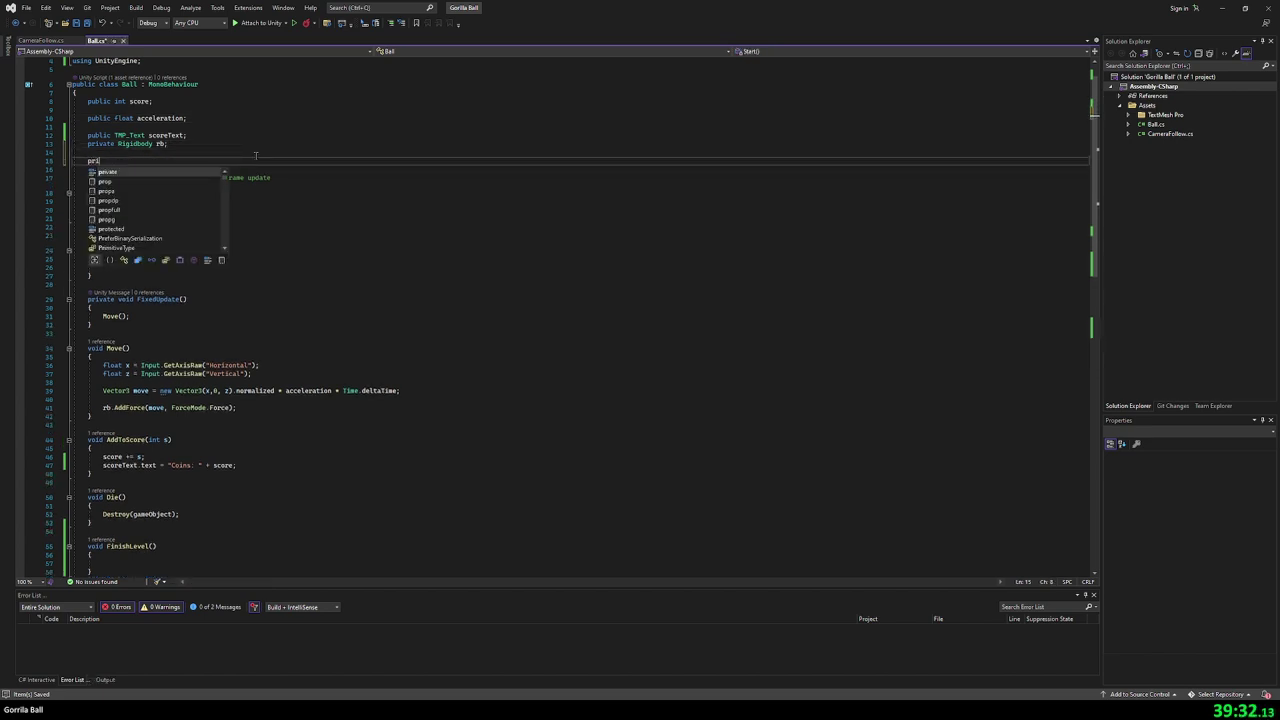
text(vate bool)
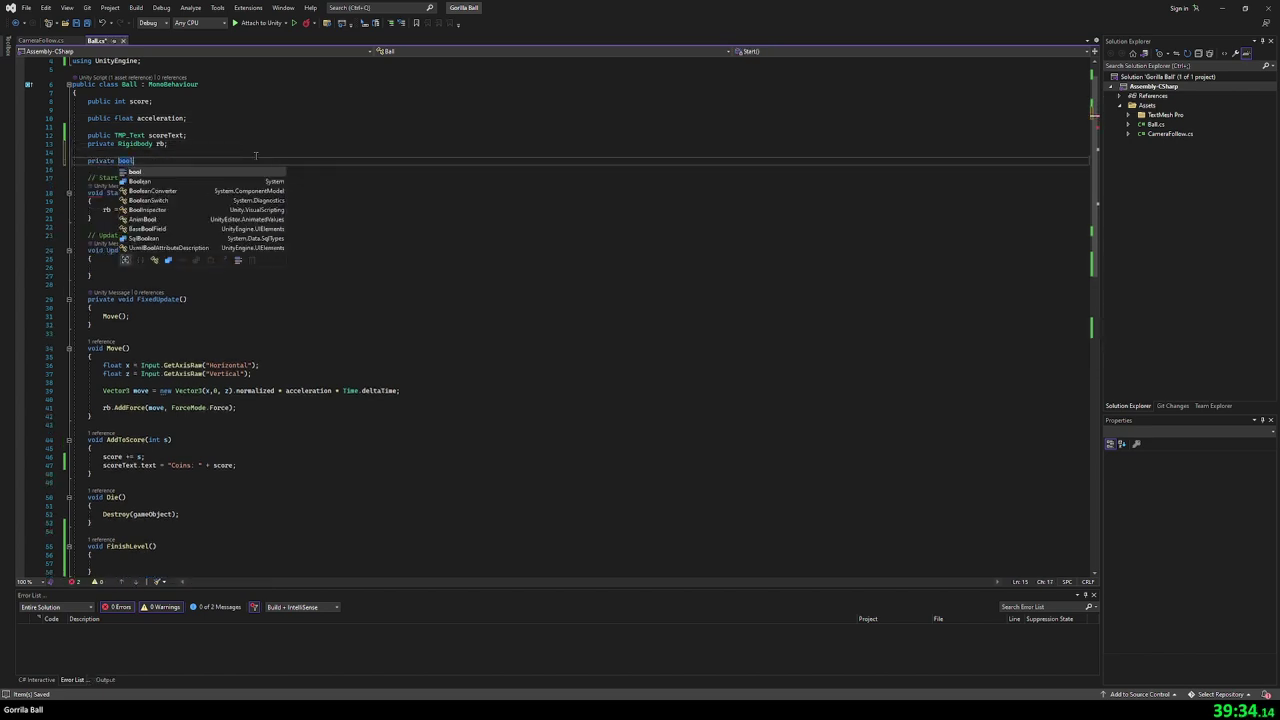
text( isFinished;)
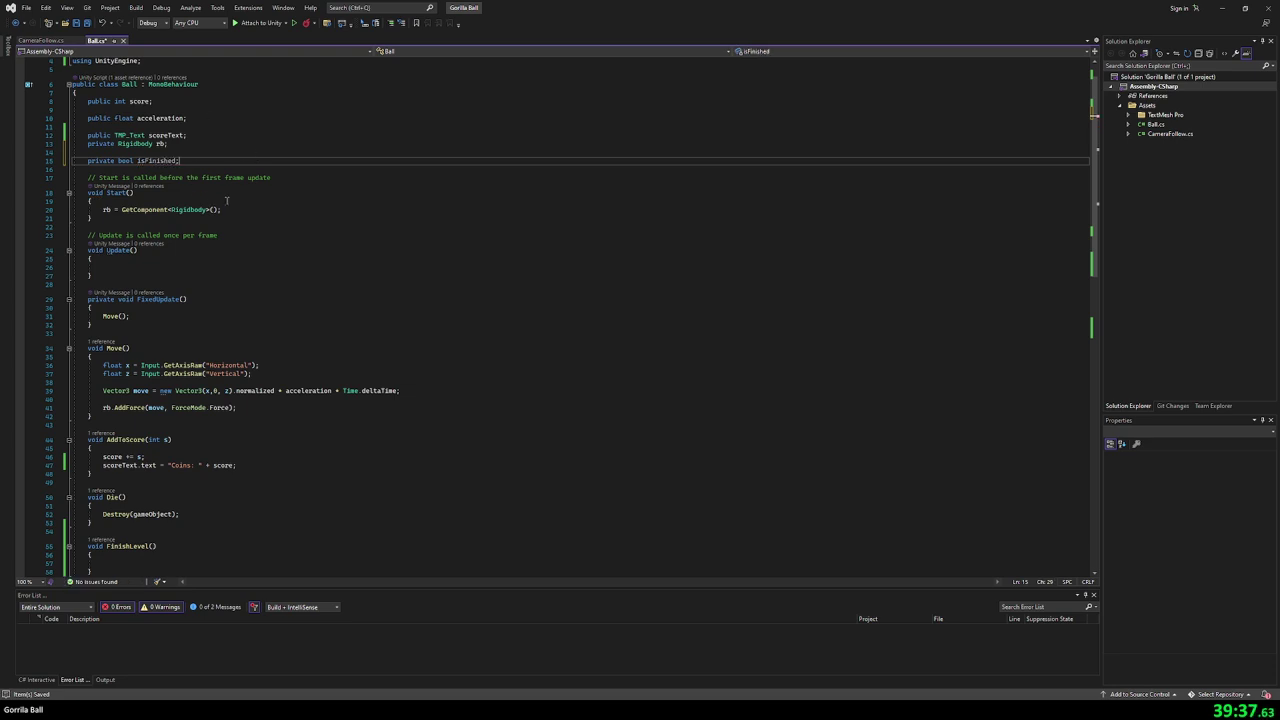
- Add an isFinished = false line in Start() after the Rigidbody setup
click(222, 209)
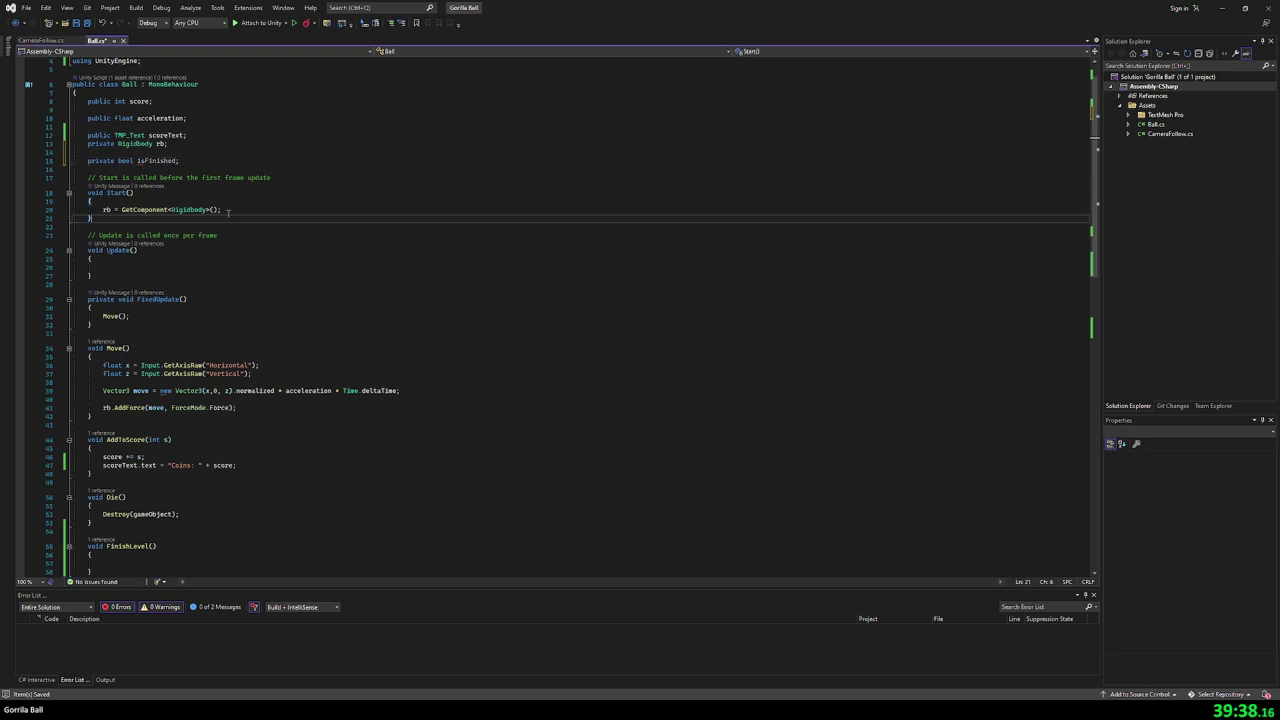
key(Return)
text(isFinishe)
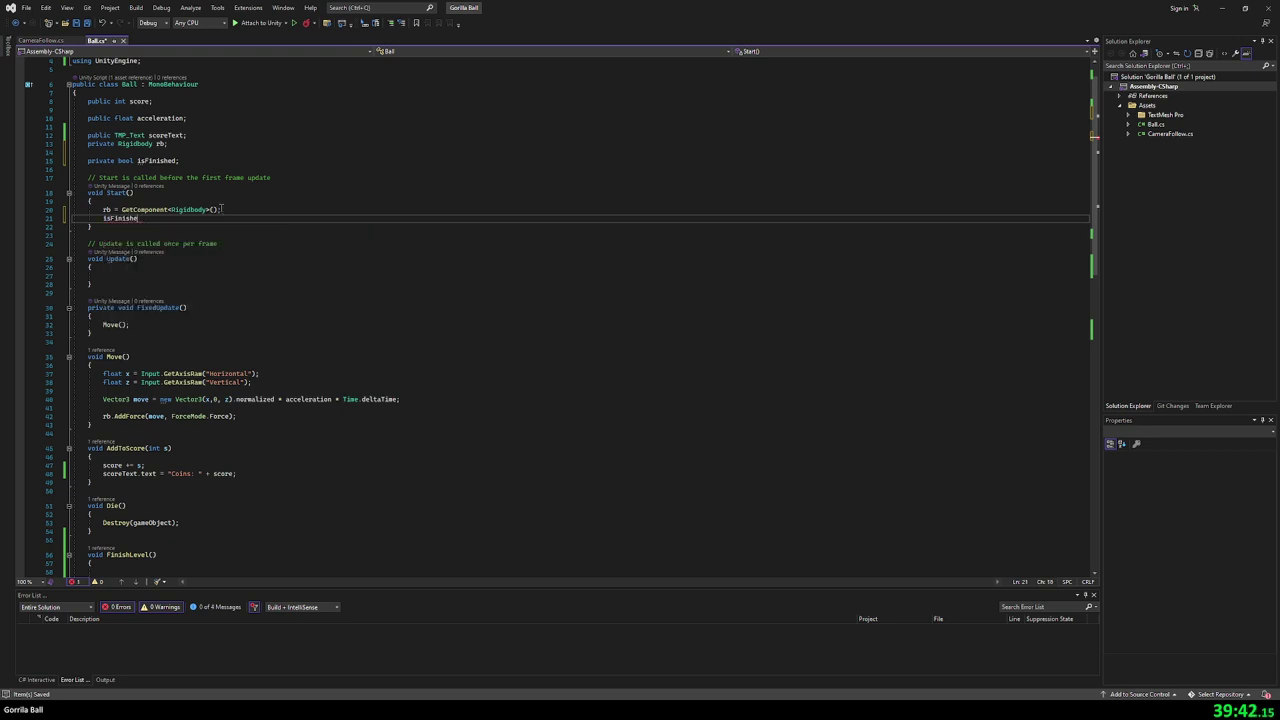
text(dd = false;)
- Insert an if (!isFinished) condition with an opening brace above Move() in FixedUpdate
click(232, 194)
scroll(232, 194, down, 5)
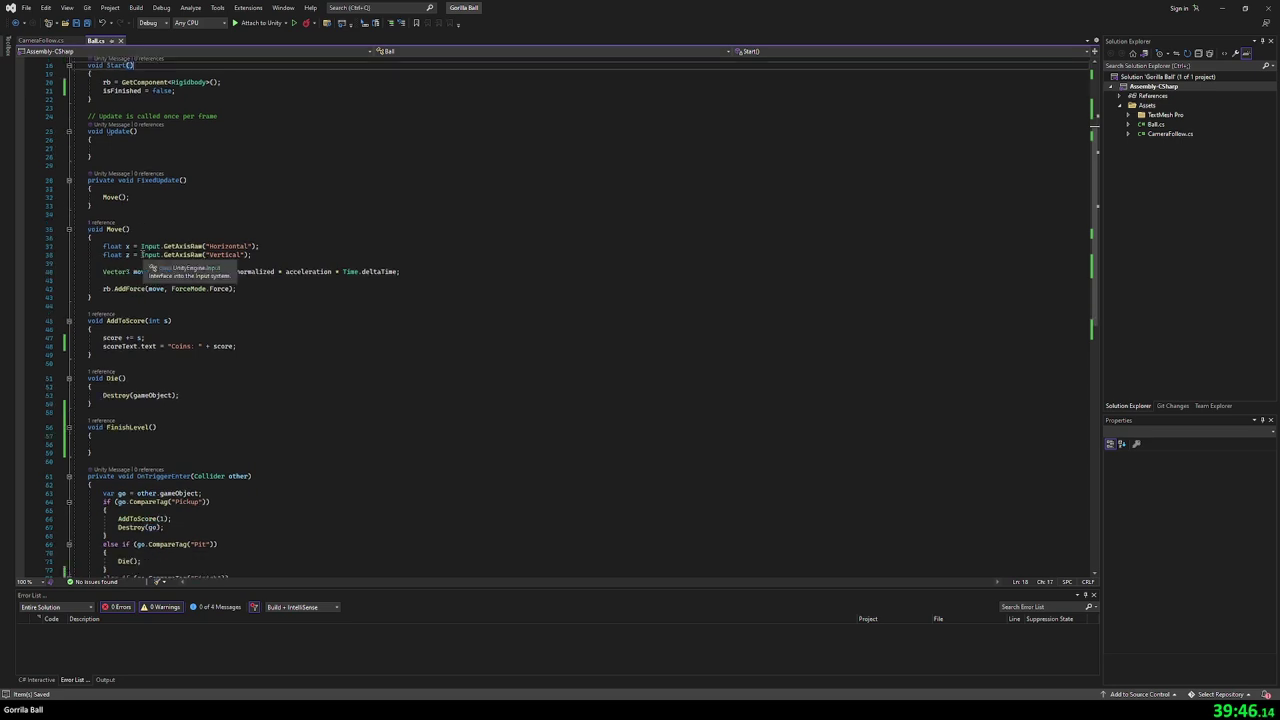
scroll(143, 240, down, 1)
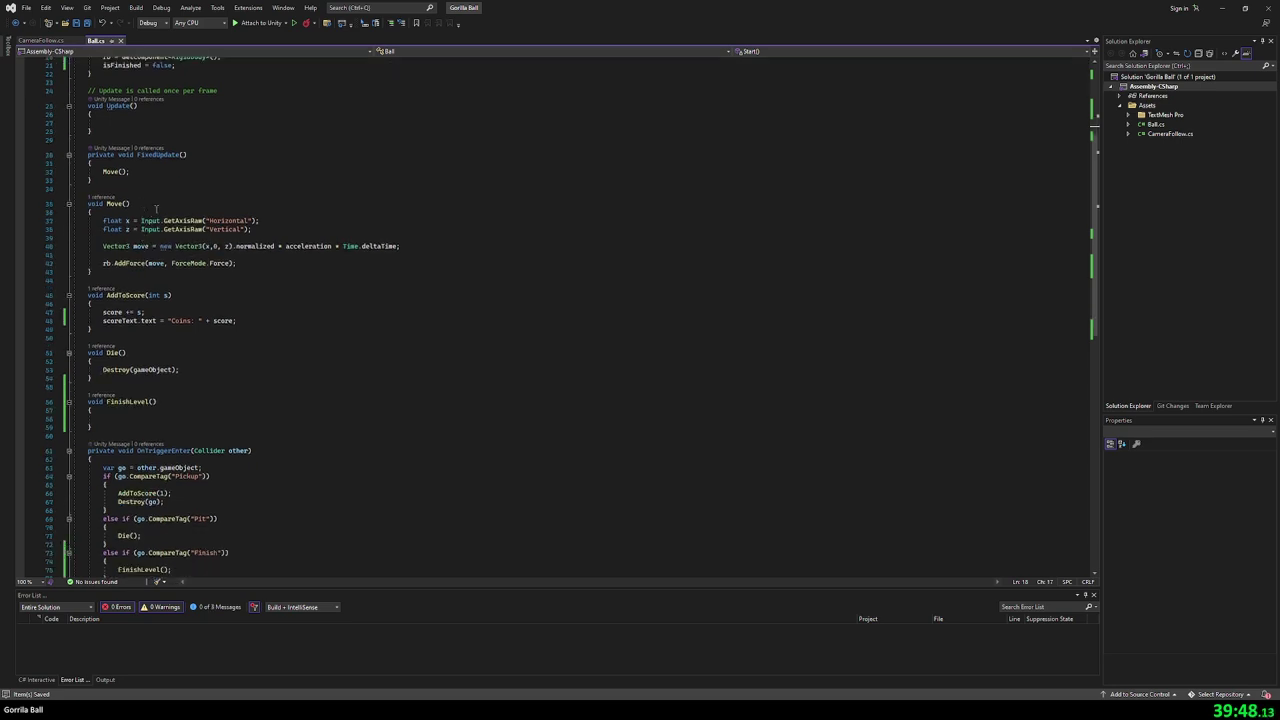
click(199, 211)
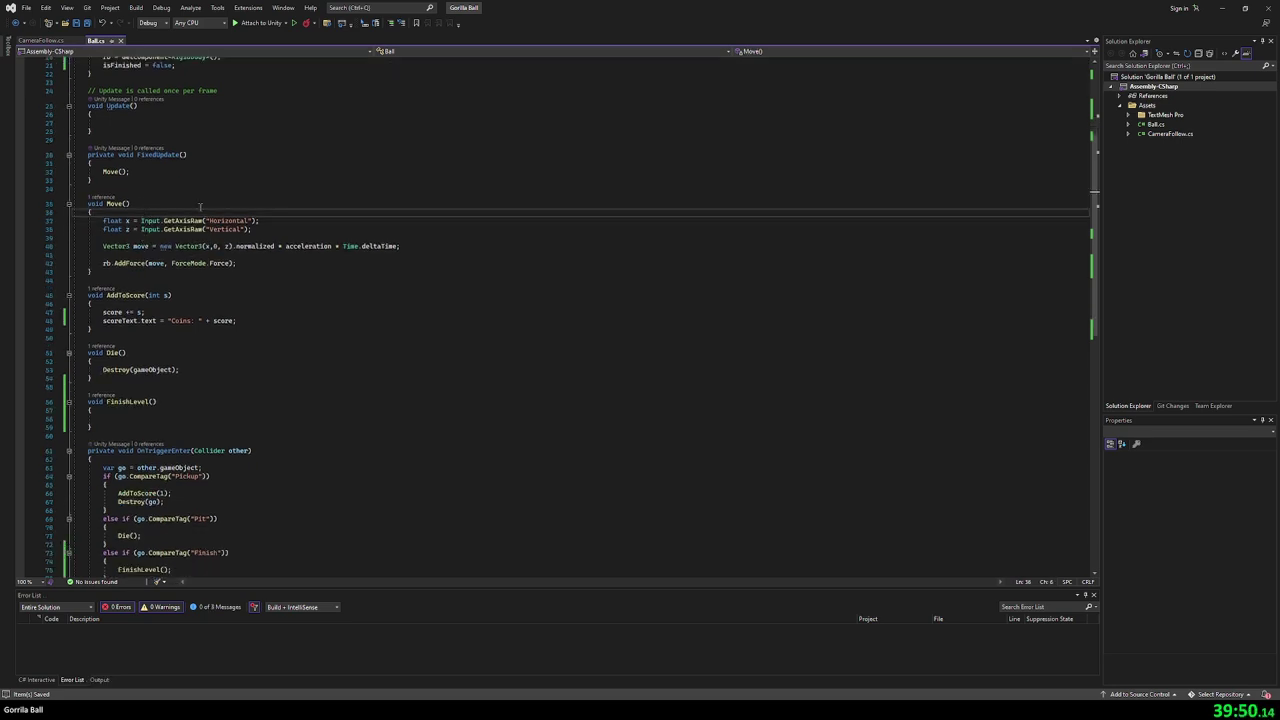
key(Up)
key(Up)
key(Up)
key(Up)
key(Return)
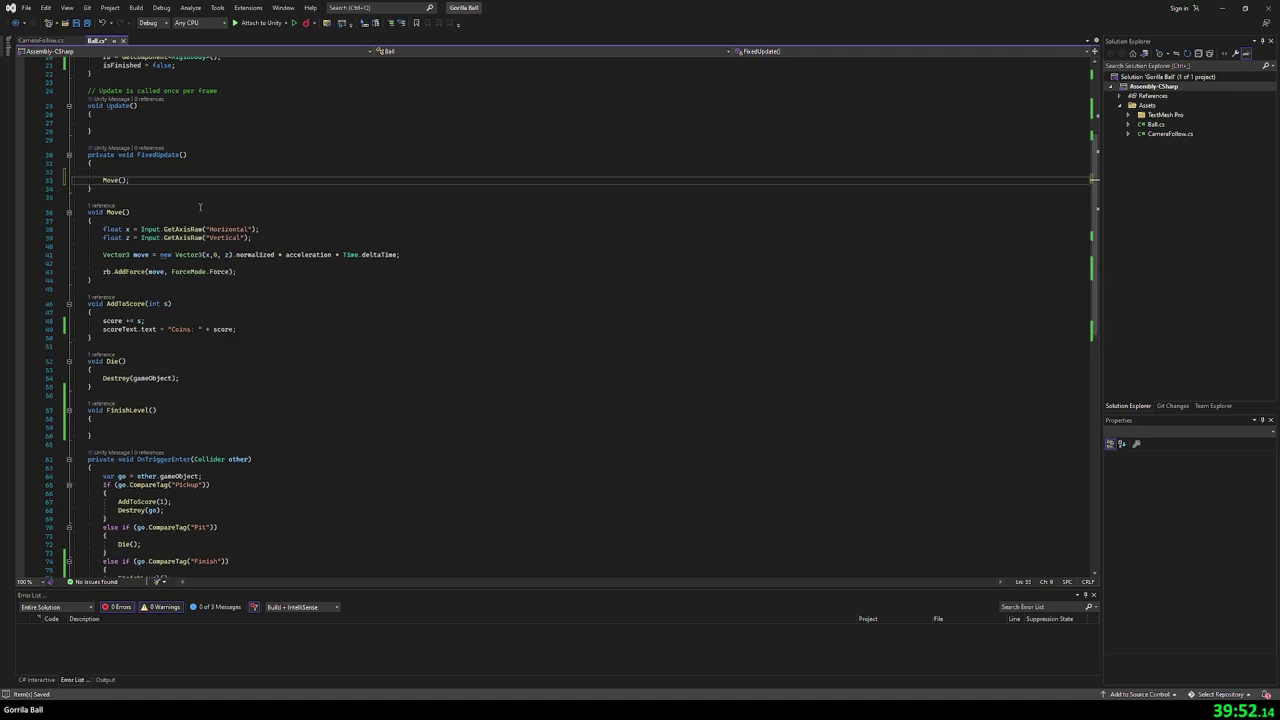
key(Up)
text(if)
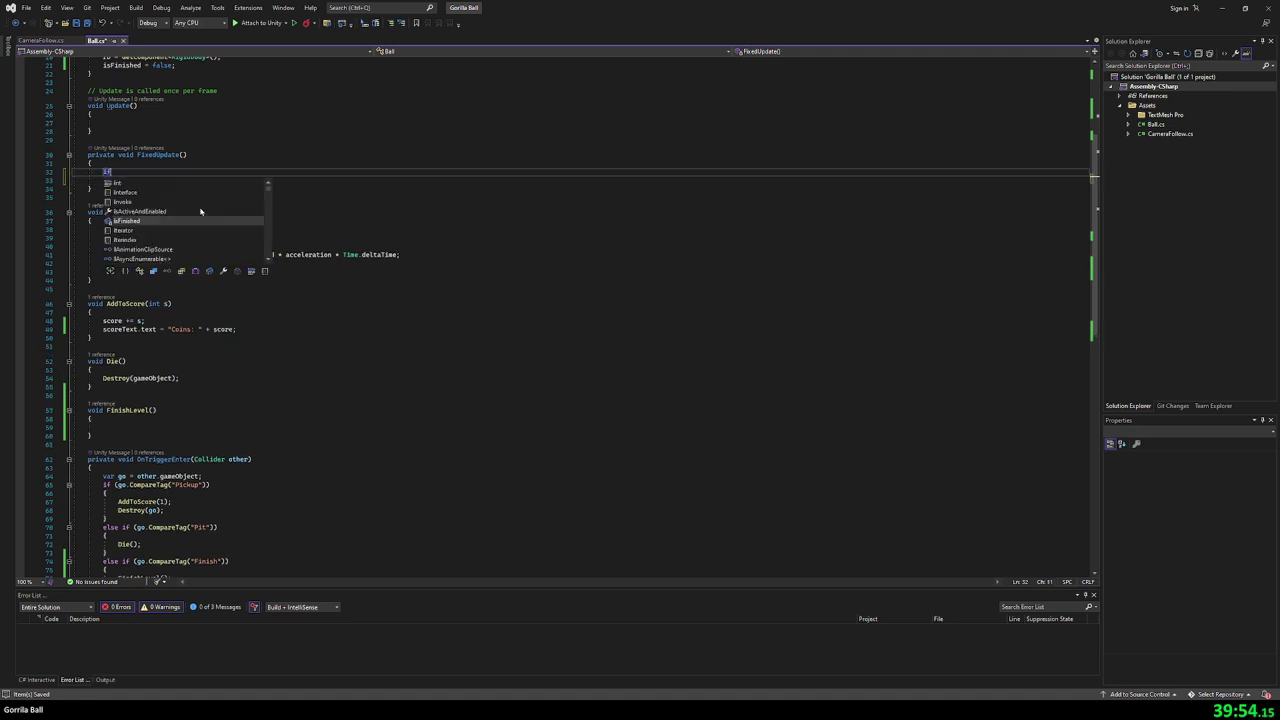
text((!is)
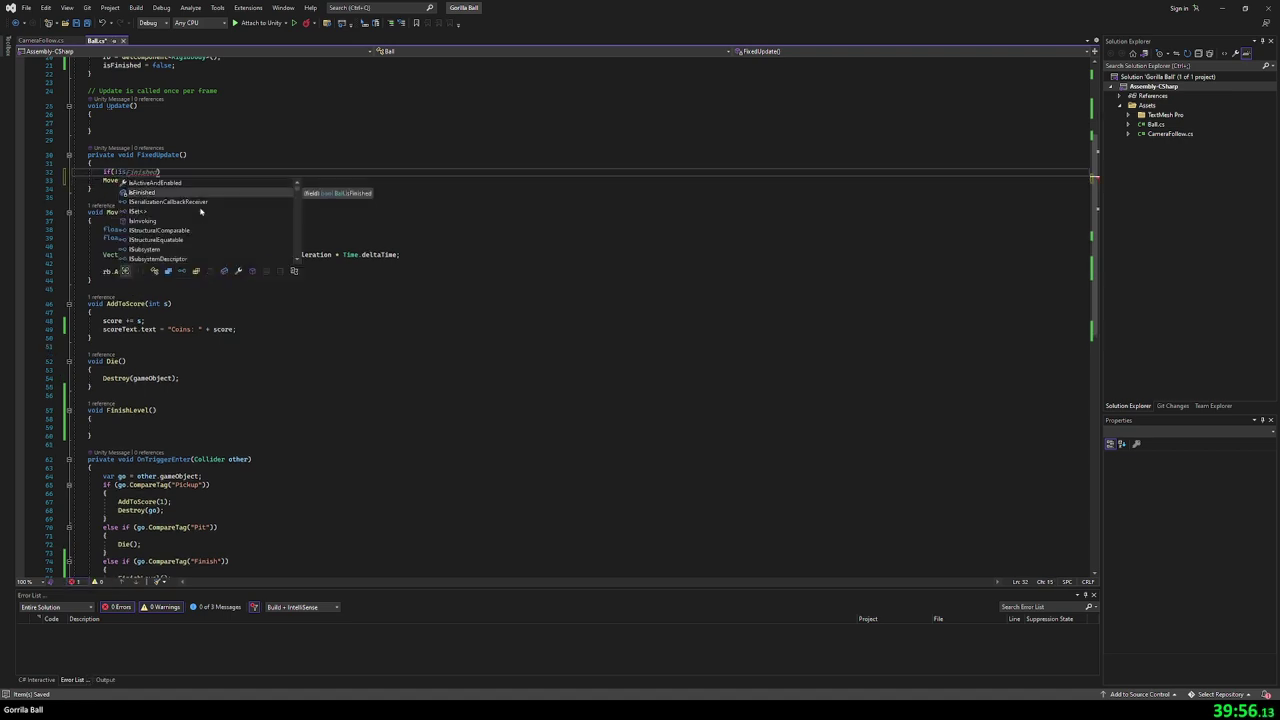
key(Tab)
key(Return)
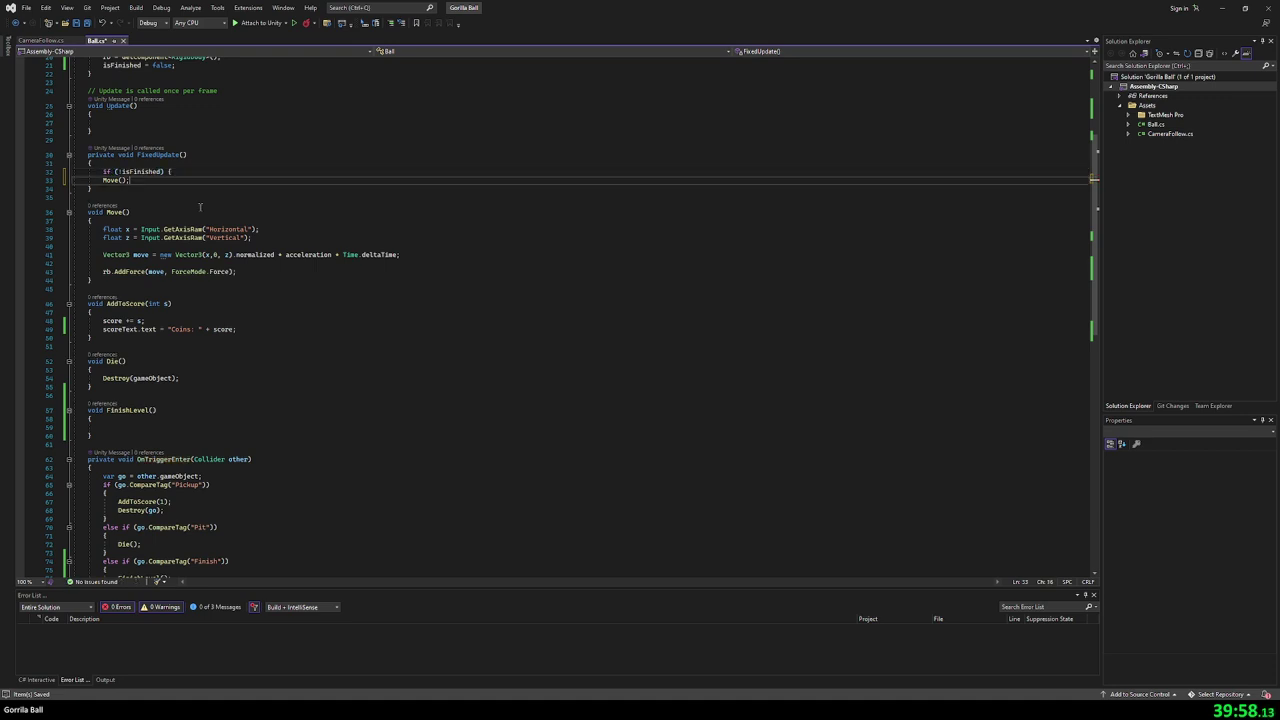
text({)
- Close the if block with a brace so Move() sits inside it
key(Down)
key(End)
key(Return)
text(})
click(200, 207)
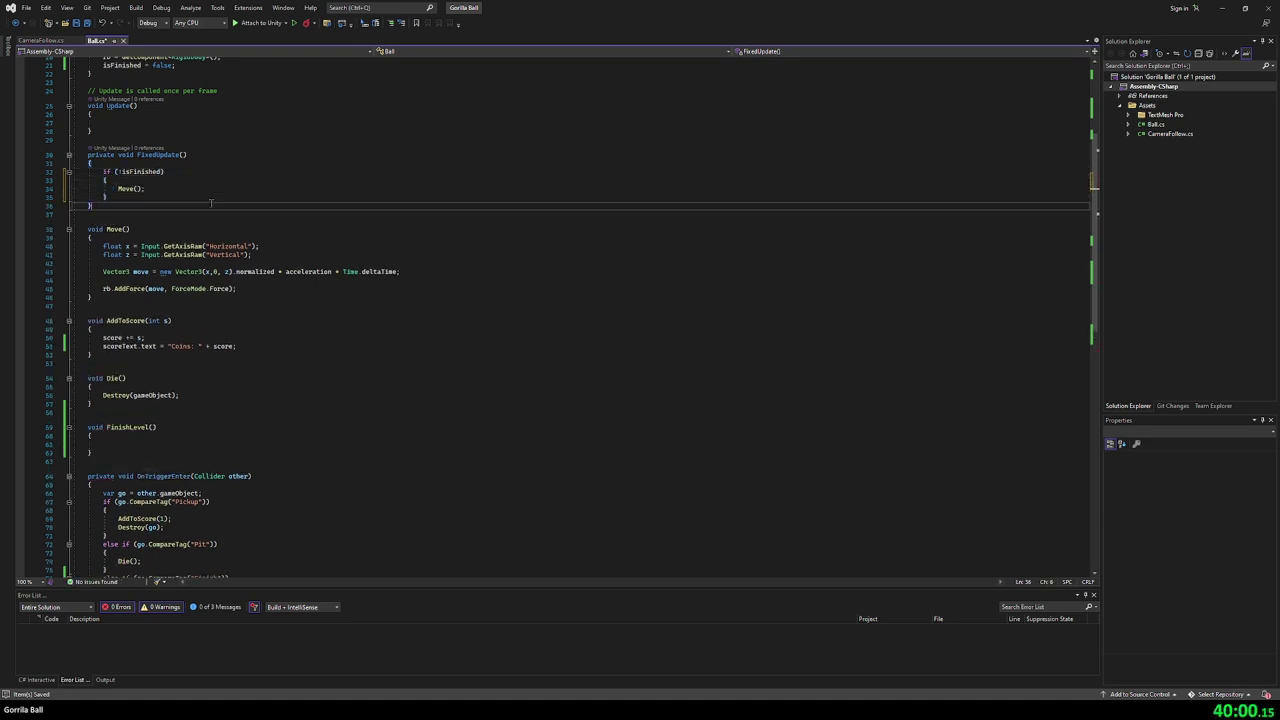
scroll(198, 230, down, 3)
scroll(195, 252, down, 1)
- In FinishLevel(), add isFinished = true; followed by an rb.velocity line
click(136, 344)
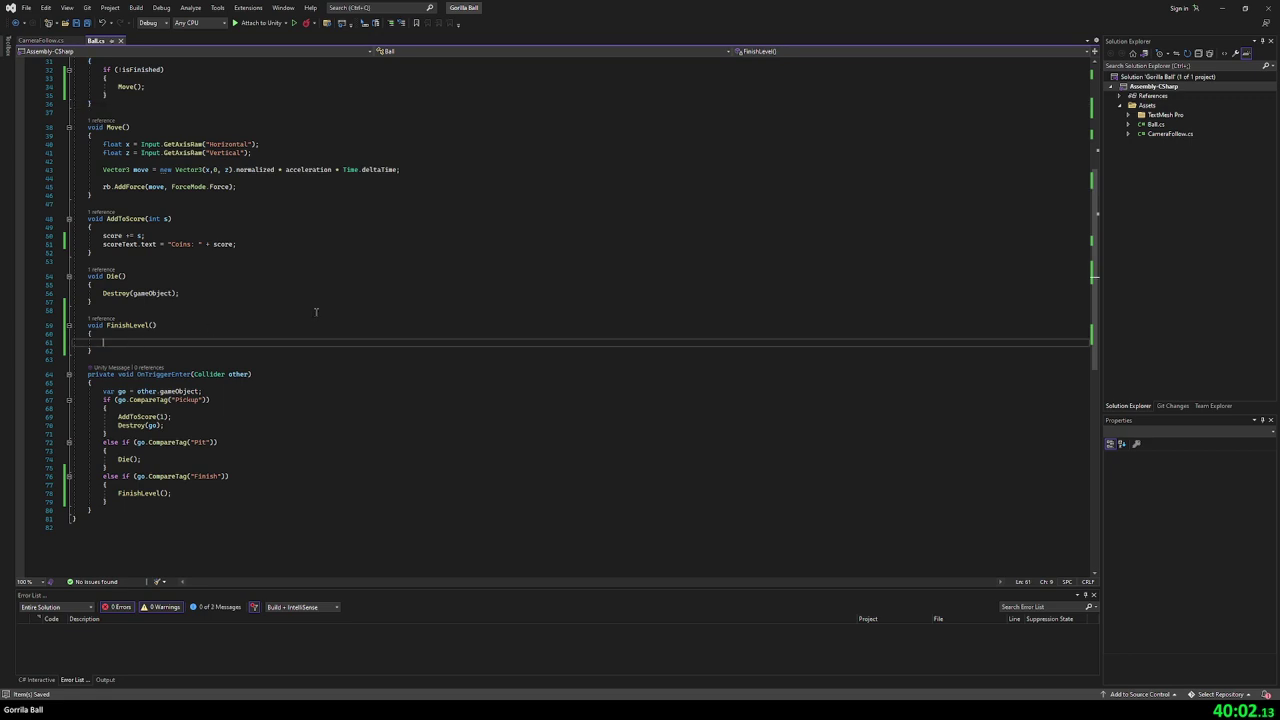
text(is)
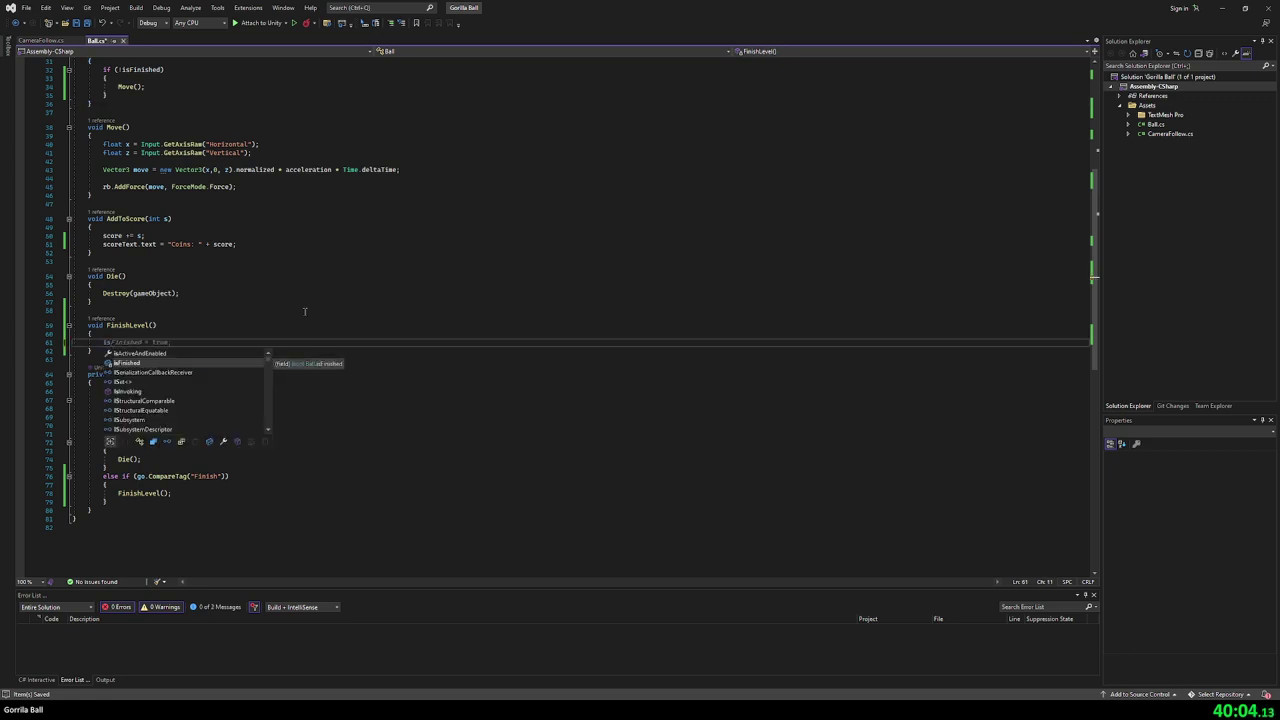
text(Finished = true;)
key(Return)
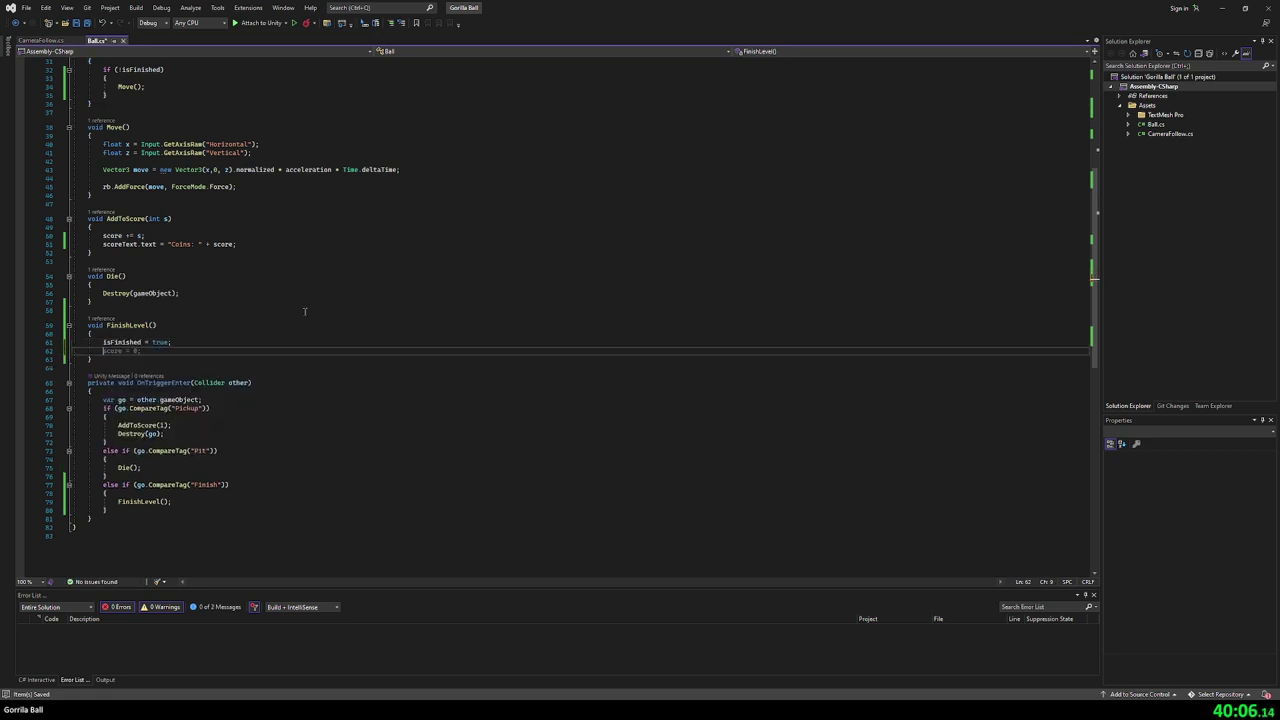
text(rb.v)
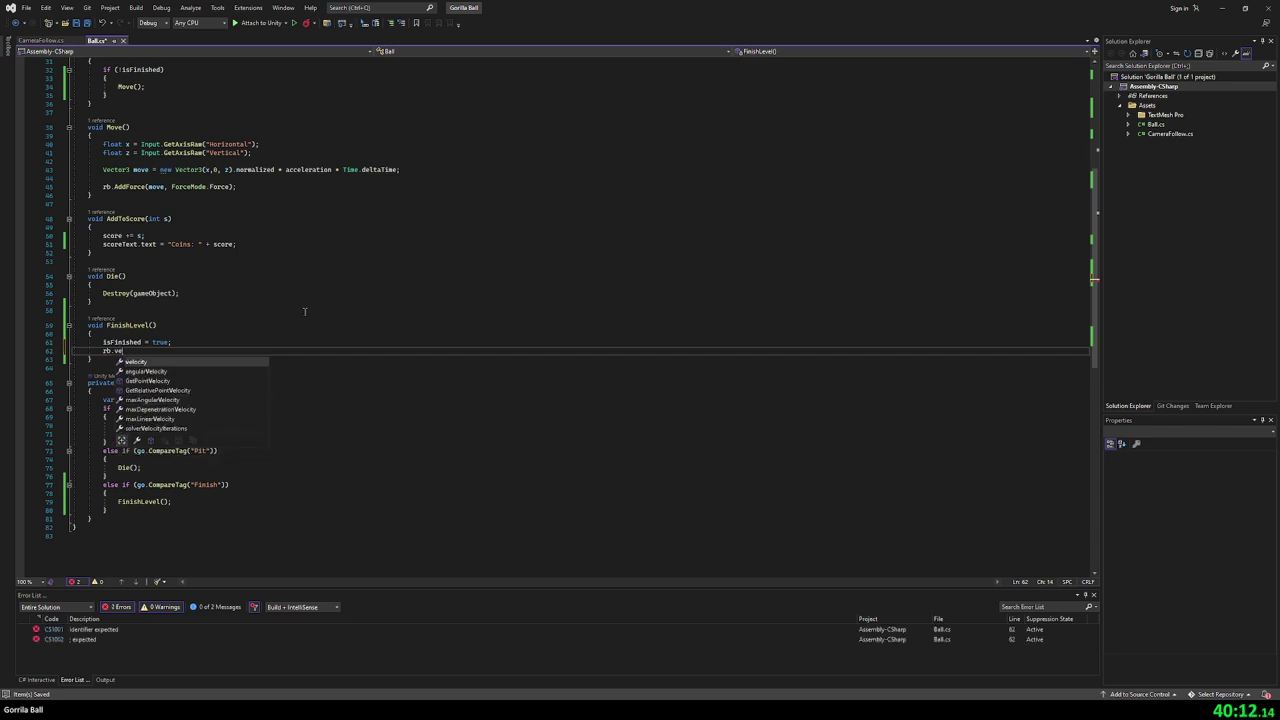
text(e)
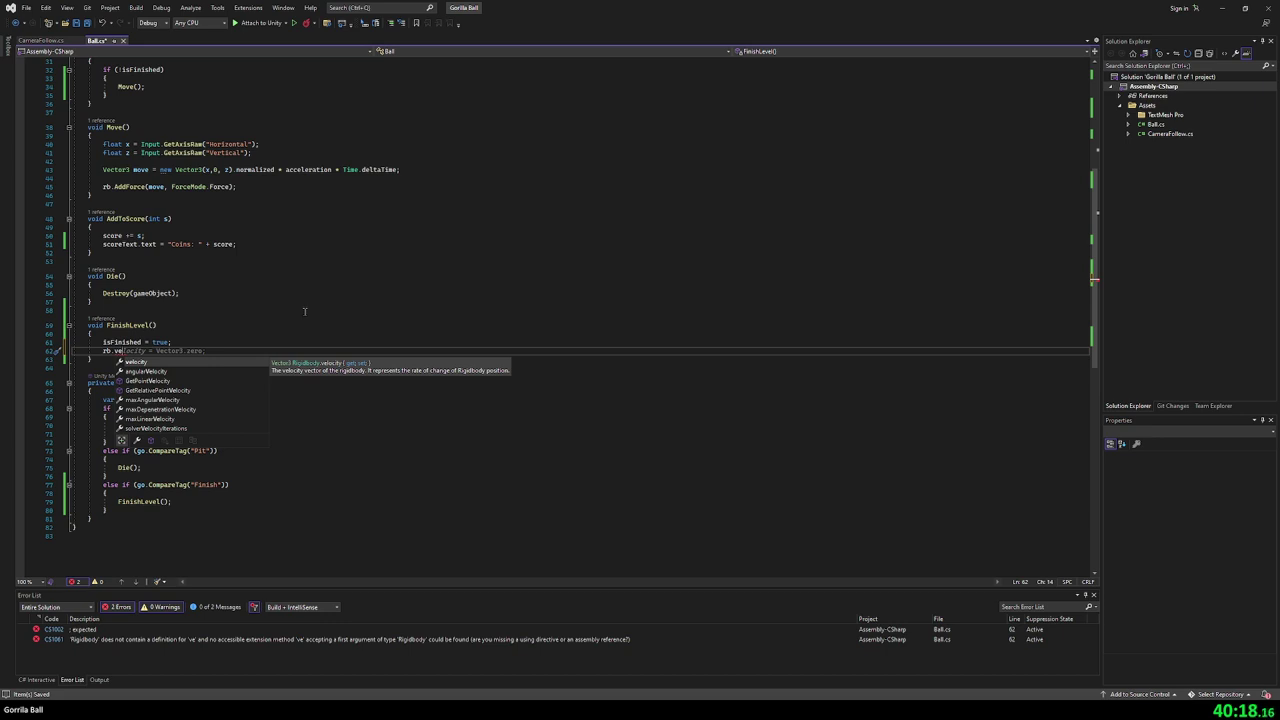
key(Tab)
key(Return)
- Write rb.constraints = RigidbodyConstraints.FreezeAll on a new line below the velocity line
text(r)
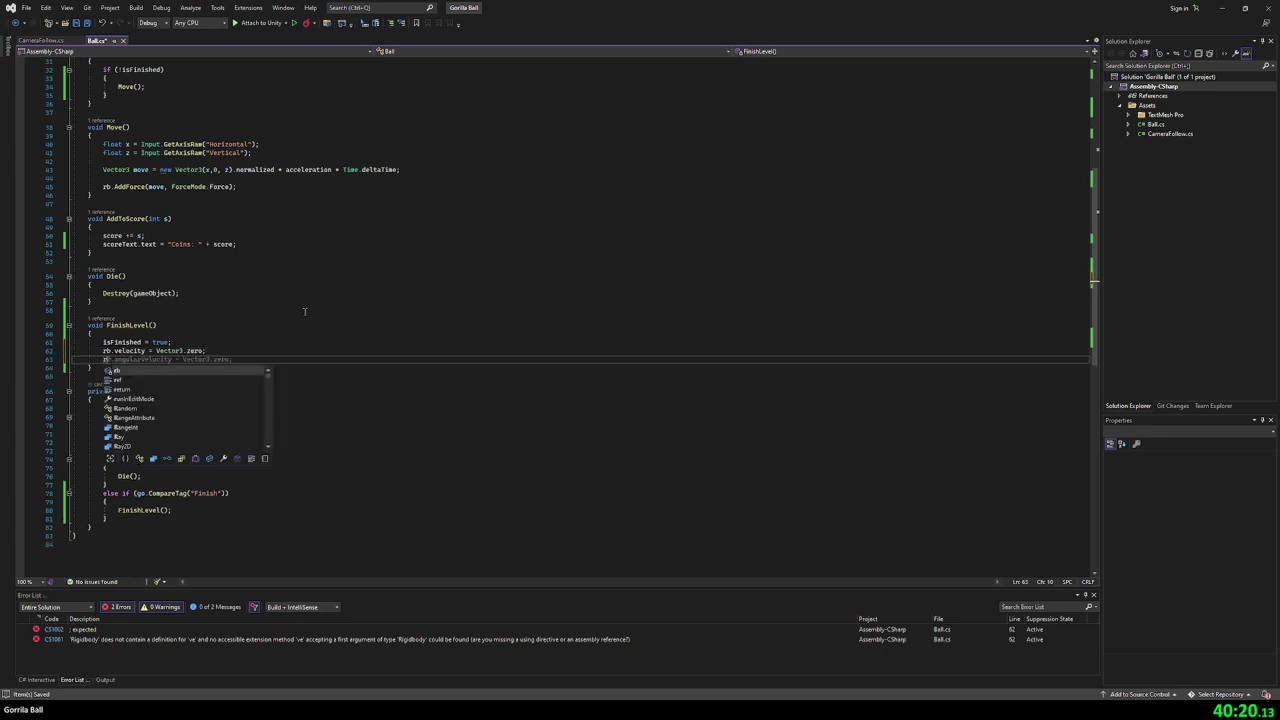
text(b.Fo)
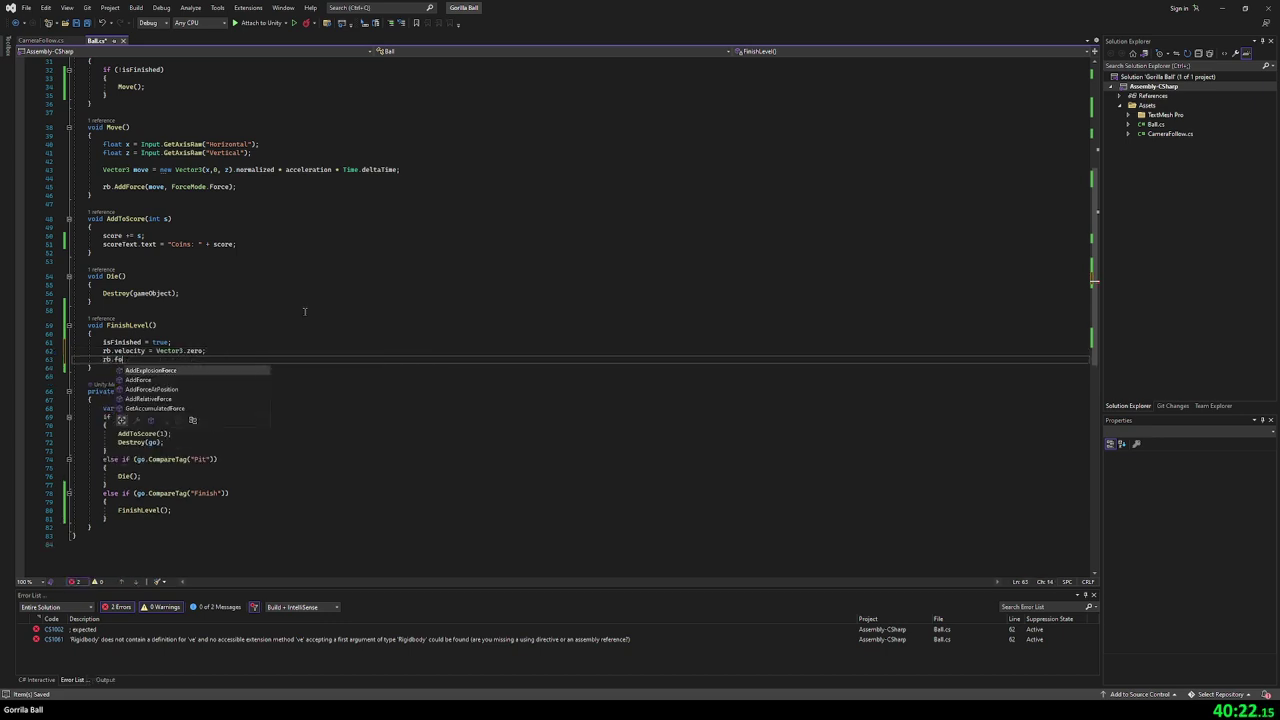
key(BackSpace)
key(BackSpace)
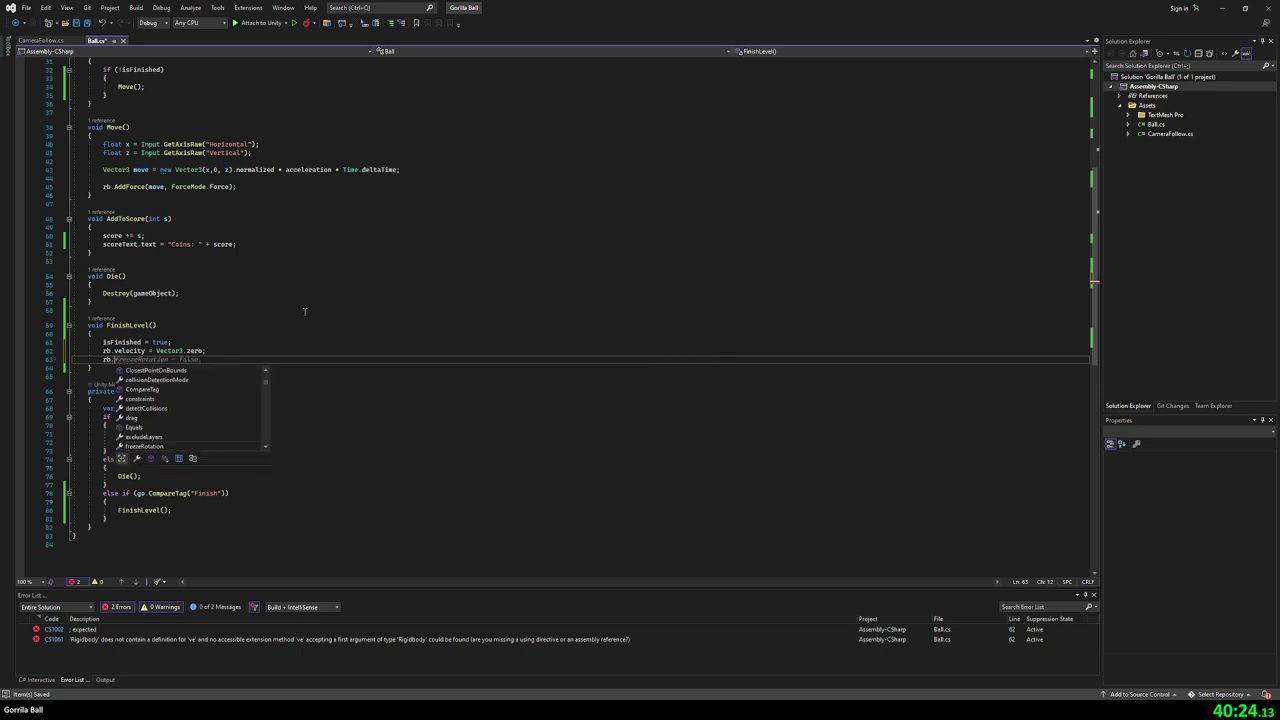
text(F)
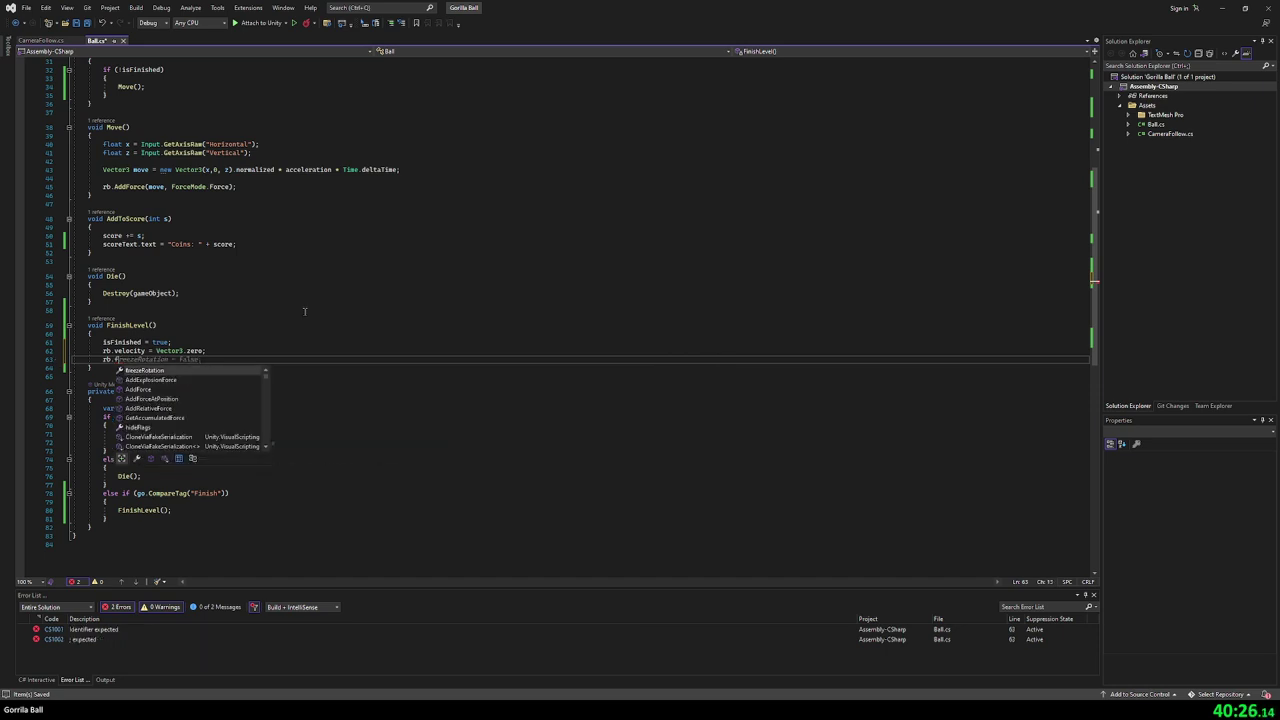
text(re)
key(BackSpace)
key(BackSpace)
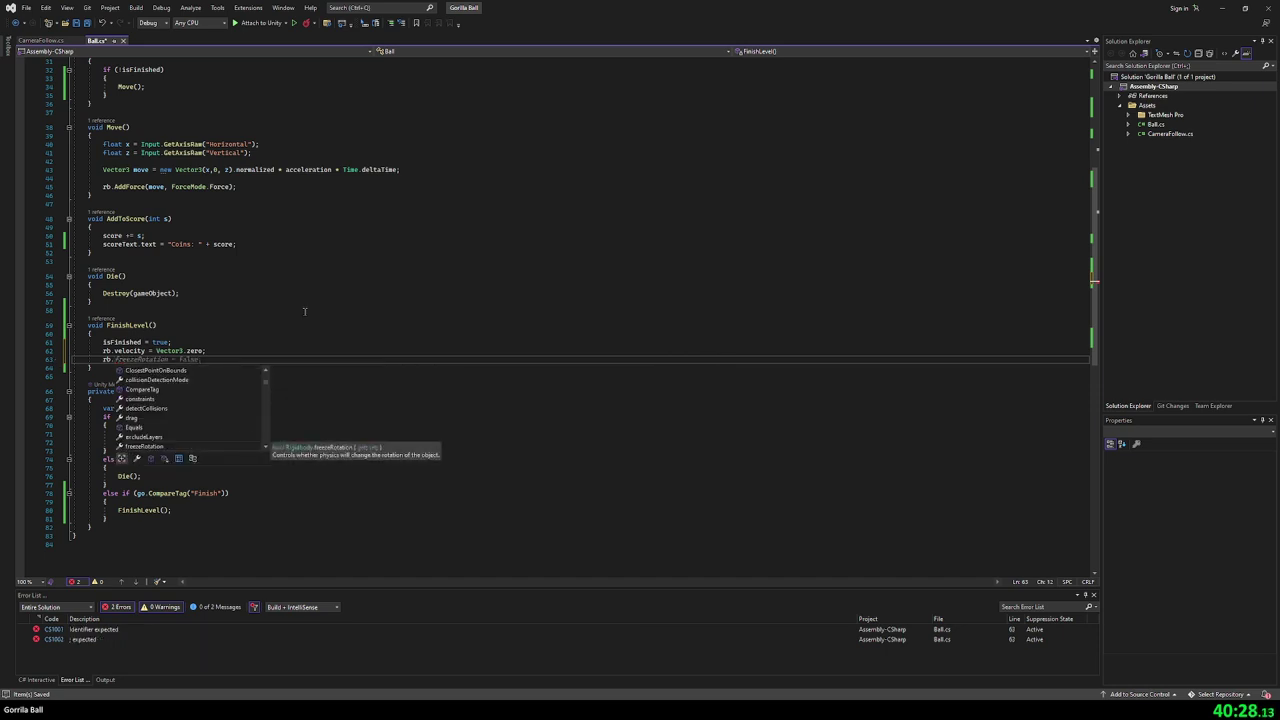
key(Up)
key(Up)
key(Up)
key(Up)
key(Up)
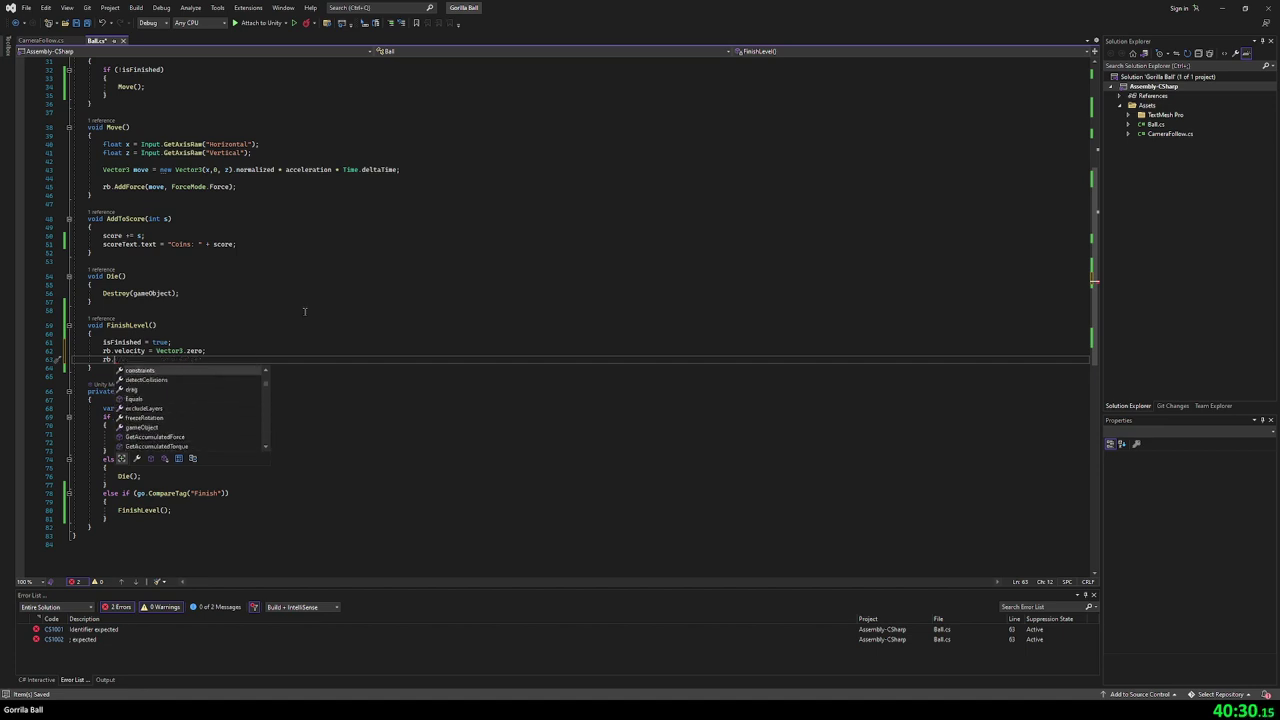
key(Down)
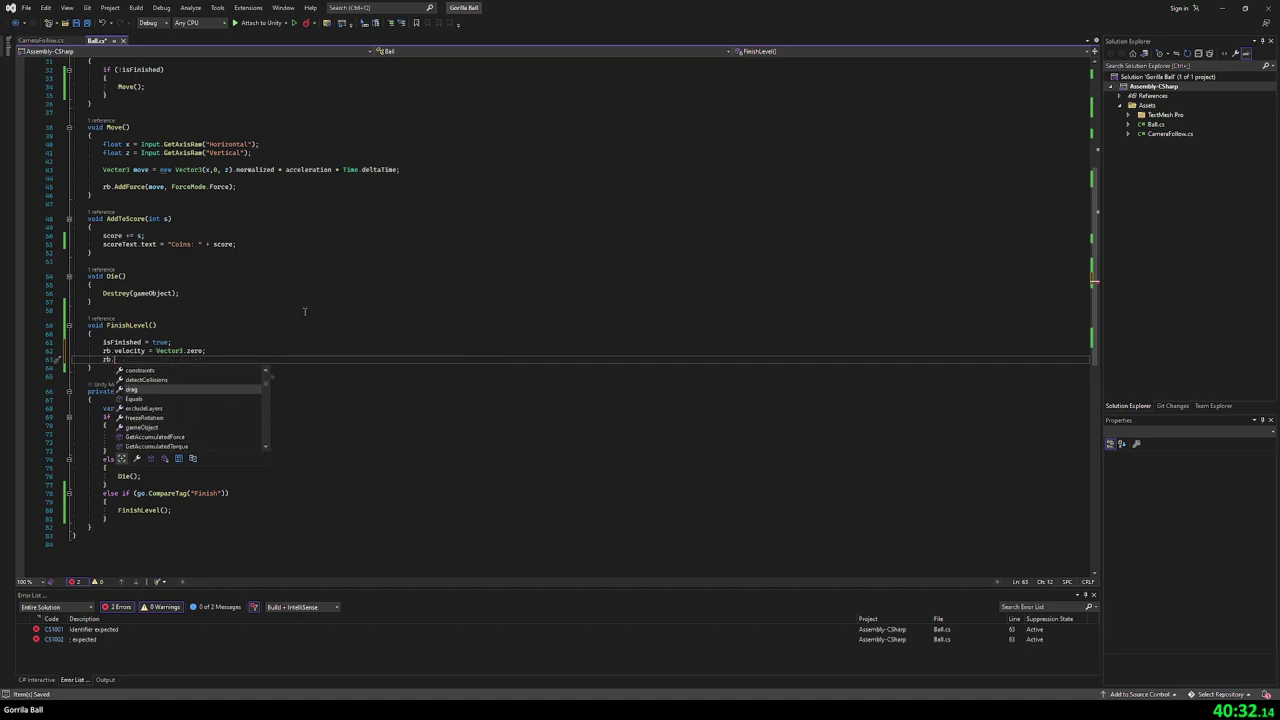
key(Up)
key(Up)
key(Up)
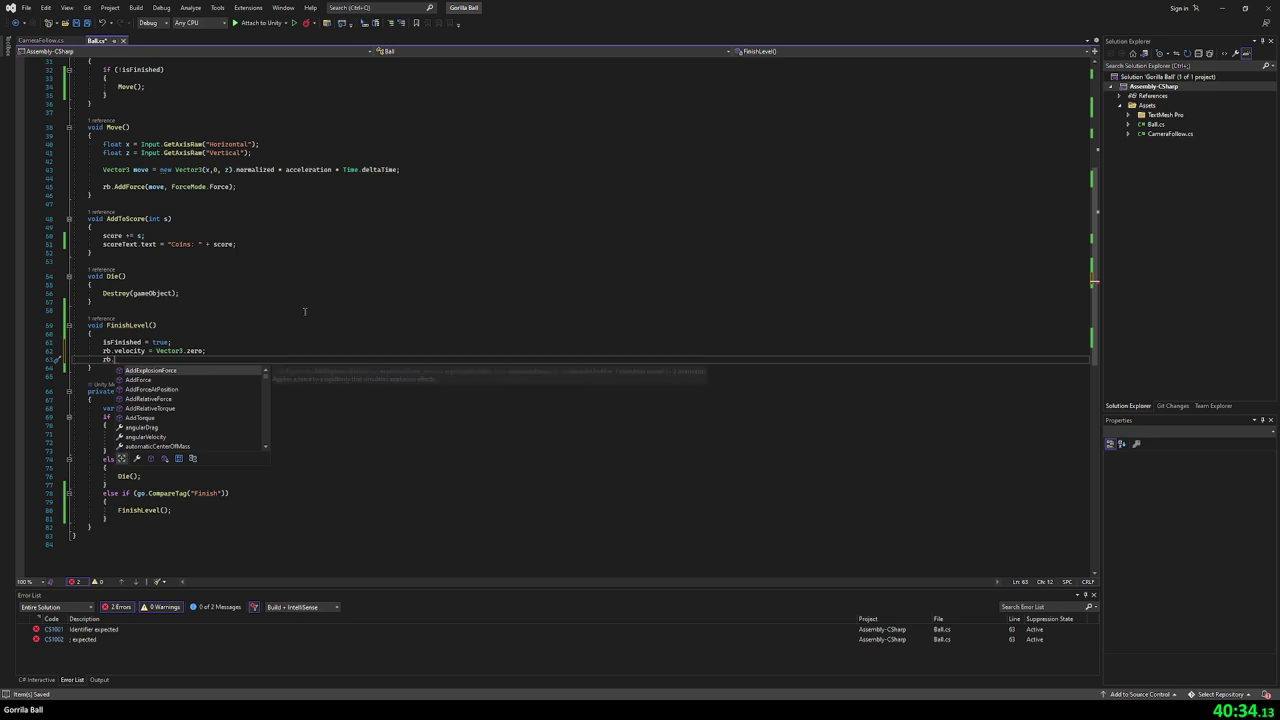
key(Down)
key(Down)
key(Down)
key(Down)
key(Down)
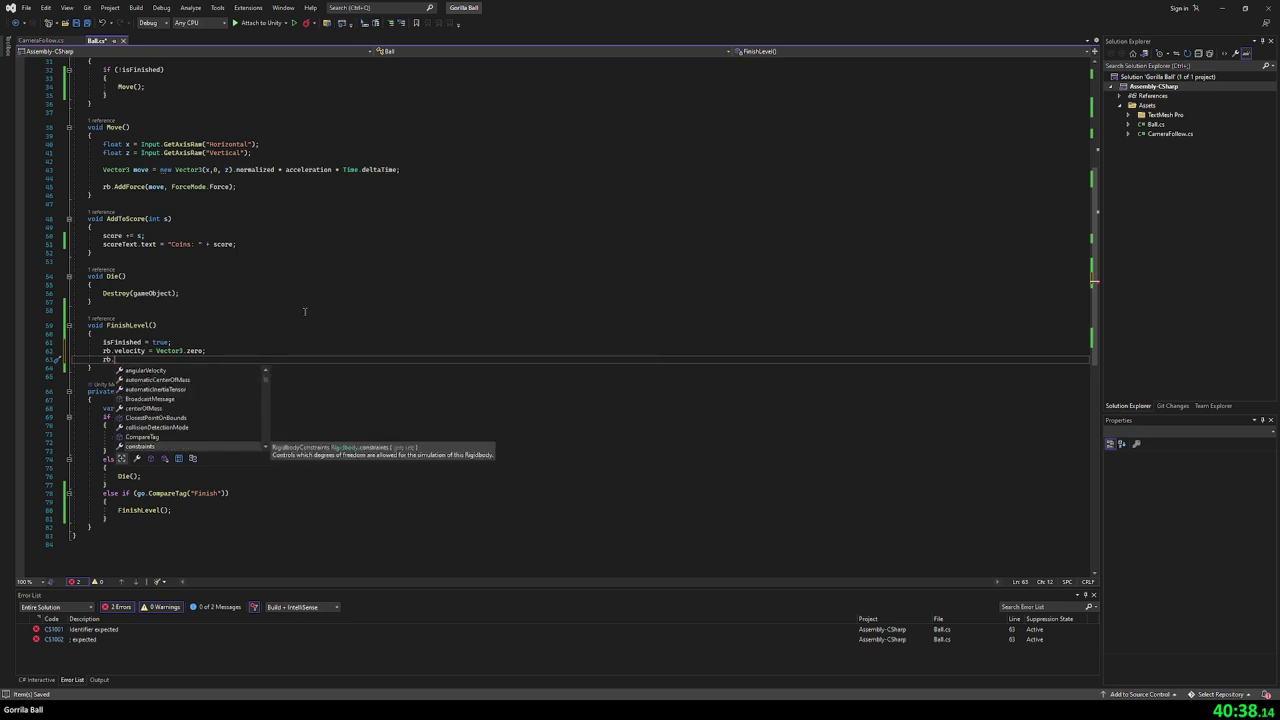
key(Tab)
text(=)
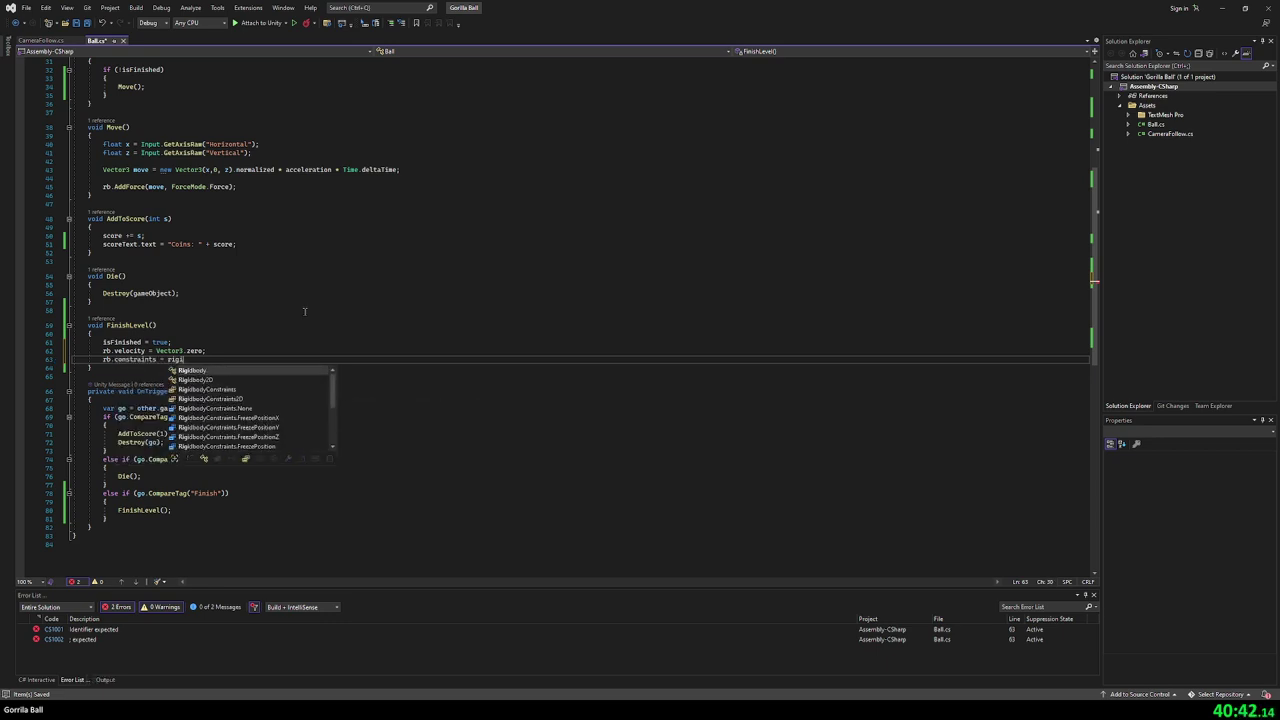
key(Tab)
text(.)
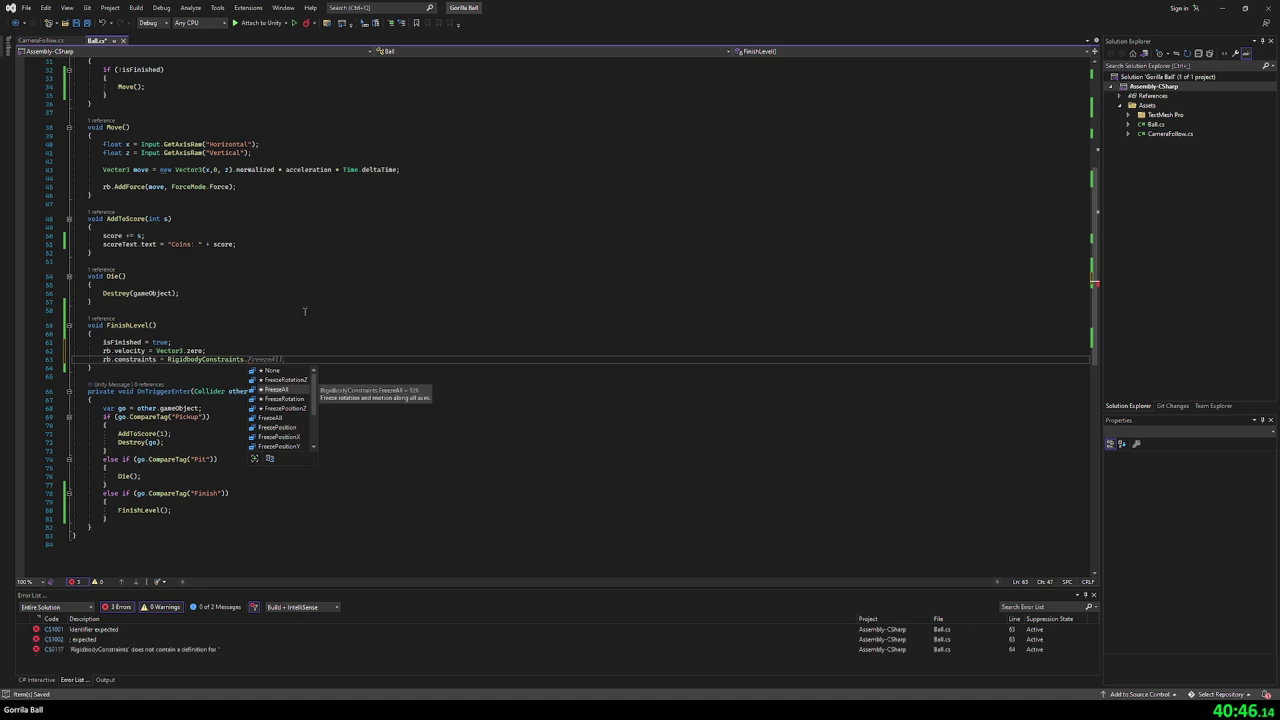
key(Tab)
- End the constraints line with a semicolon, comment out the velocity line, and remove the blank line
key(Return)
key(Up)
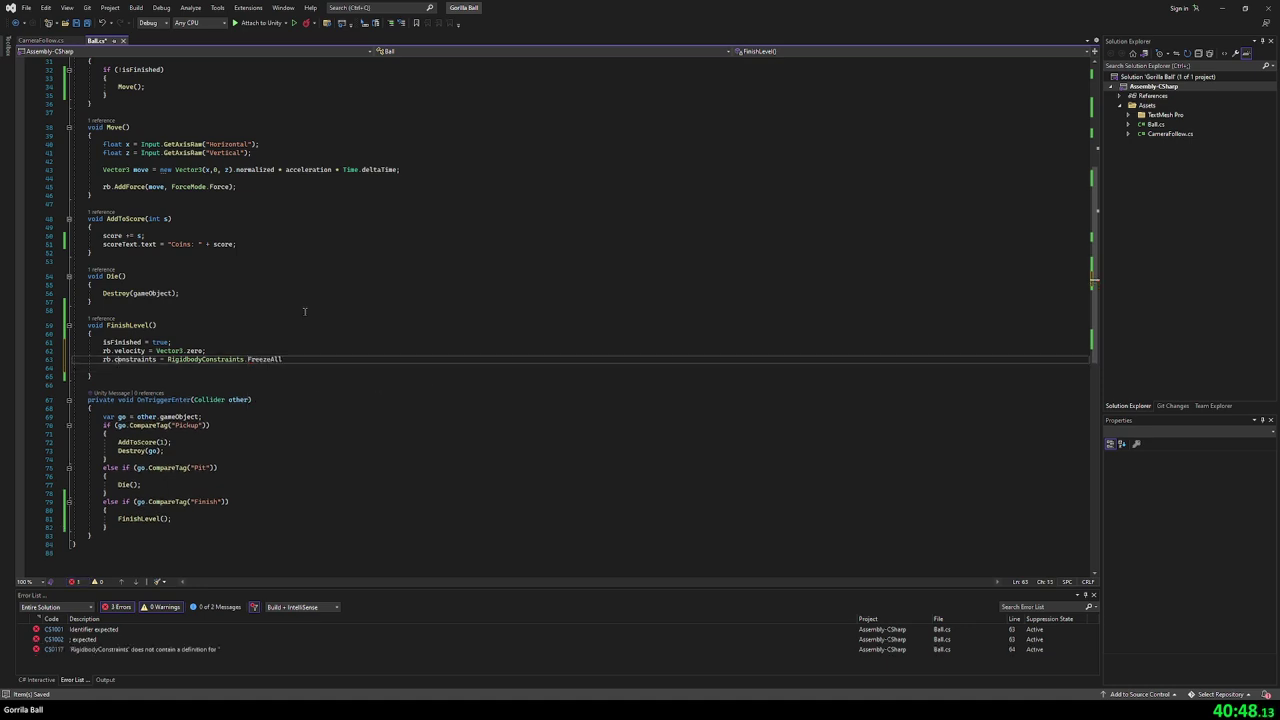
key(End)
text(;)
key(Up)
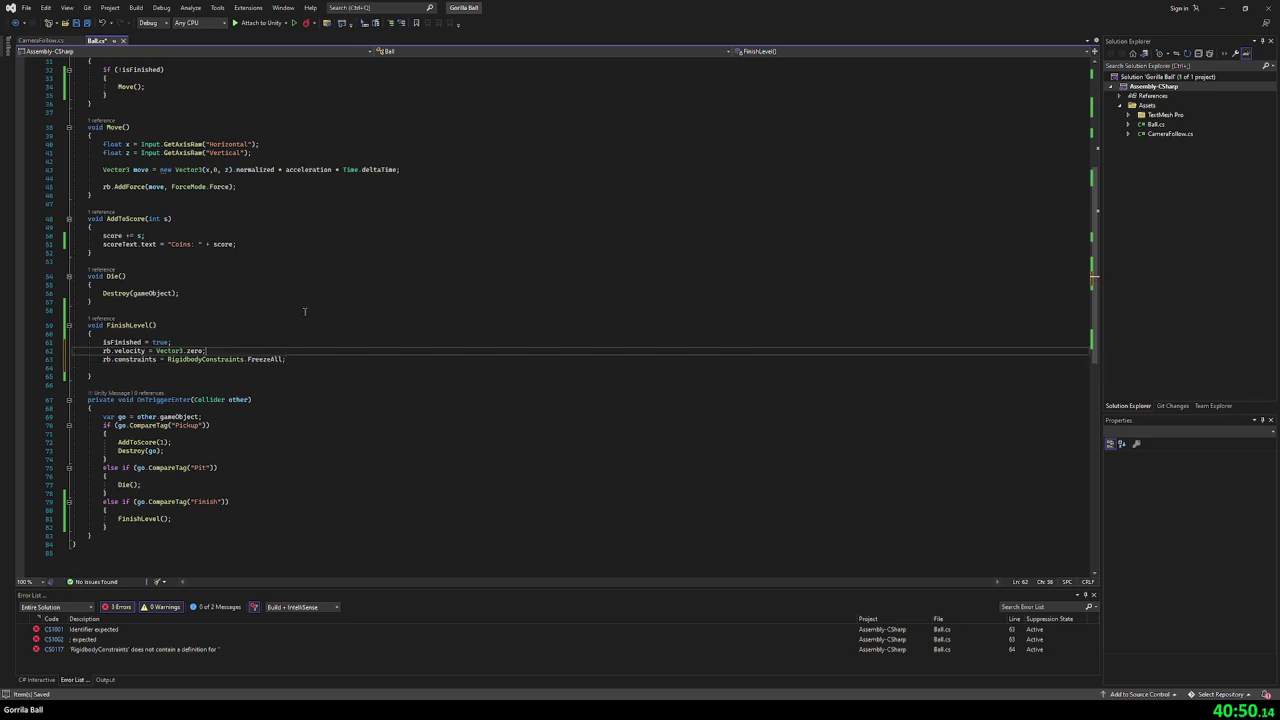
key(Home)
text(//)
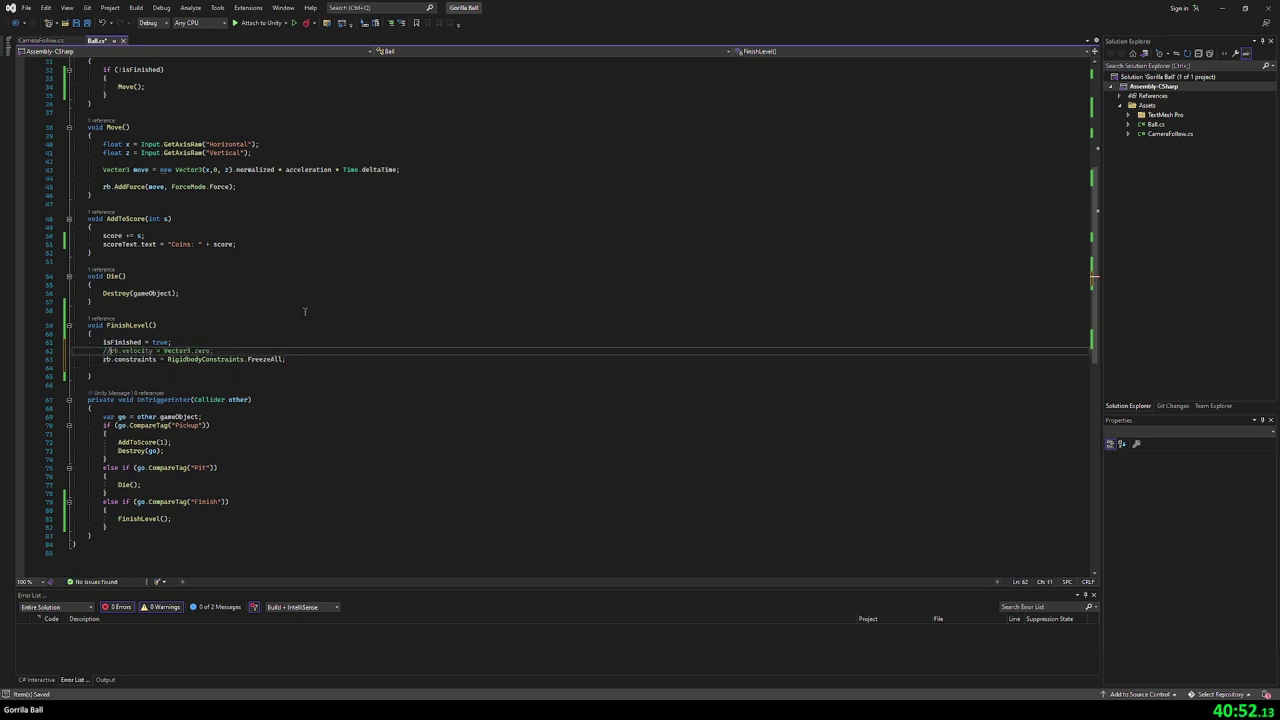
key(Down)
key(End)
key(Delete)
- Save Ball.cs and return to Unity
key(ctrl+s)
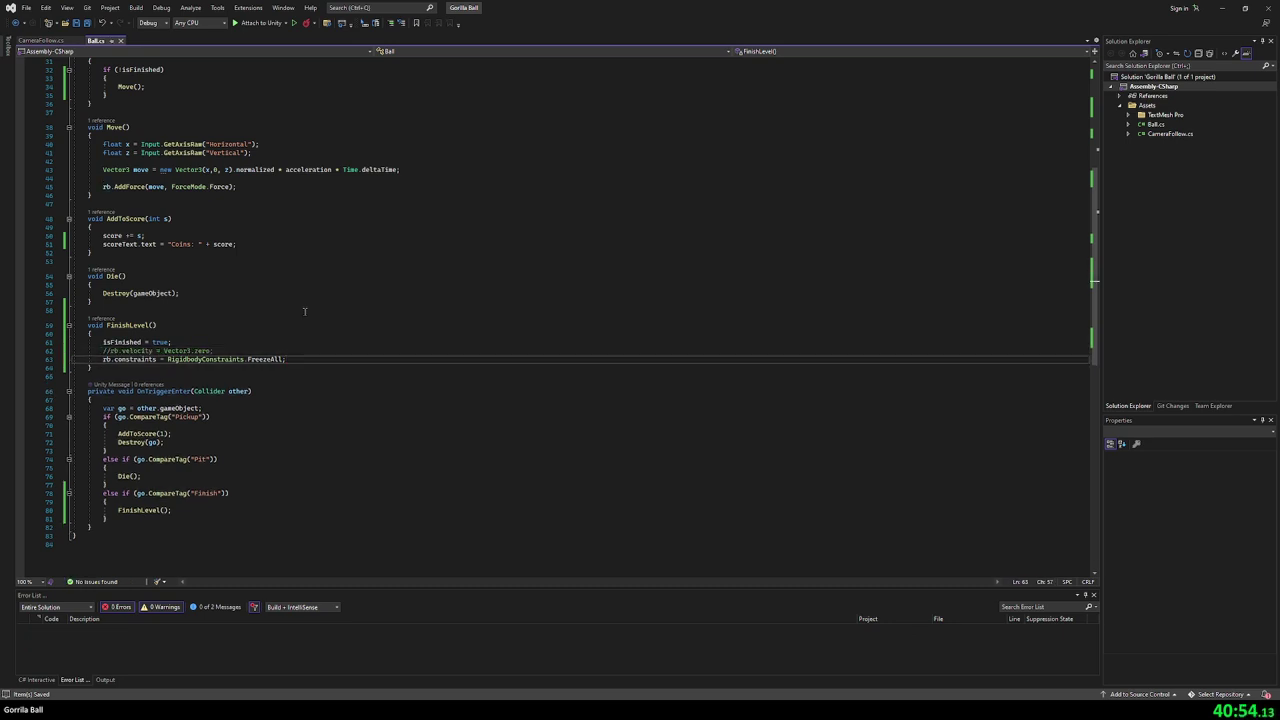
click(361, 247)
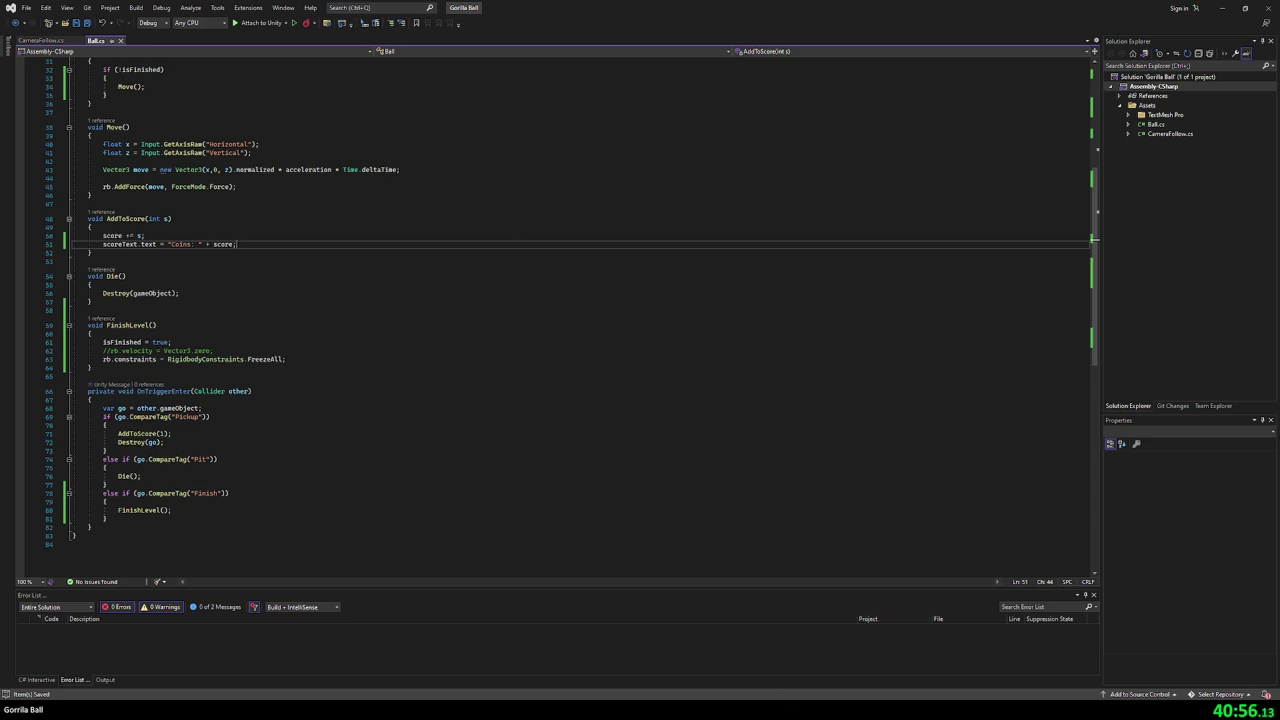
key(alt+Tab)
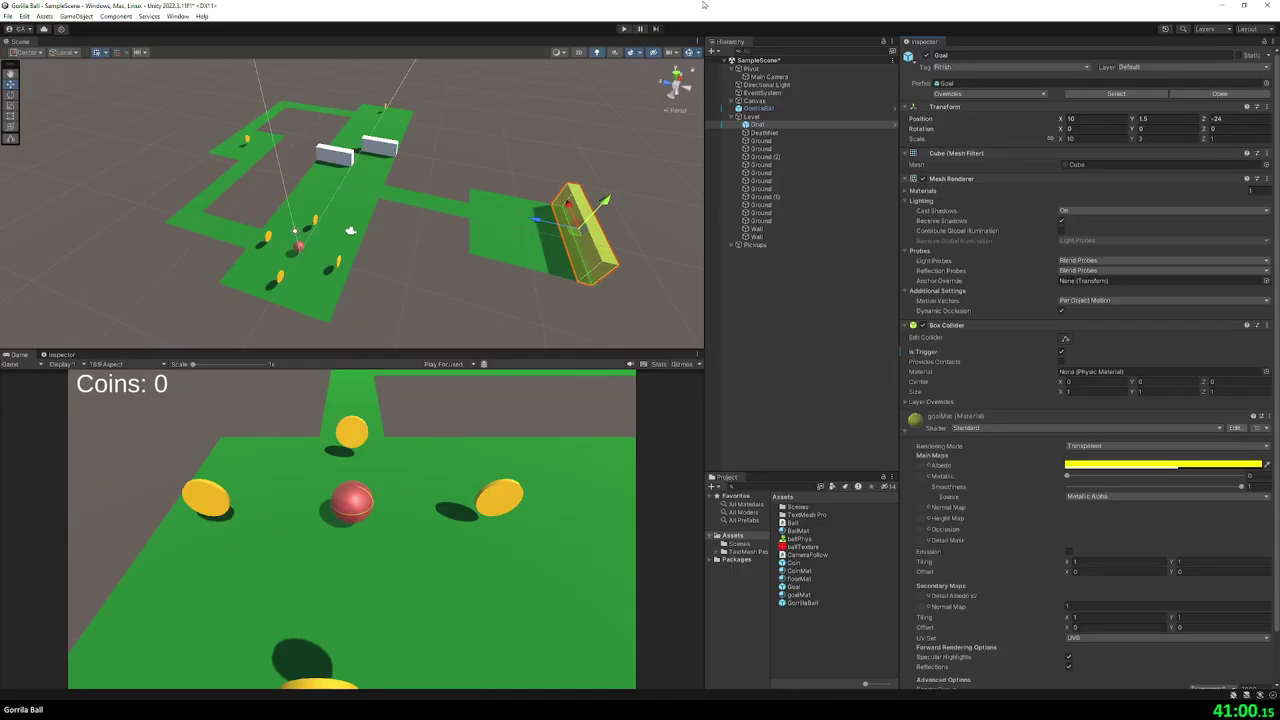
- Play the level, roll the ball into the yellow goal, then exit play mode
key(ctrl+p)
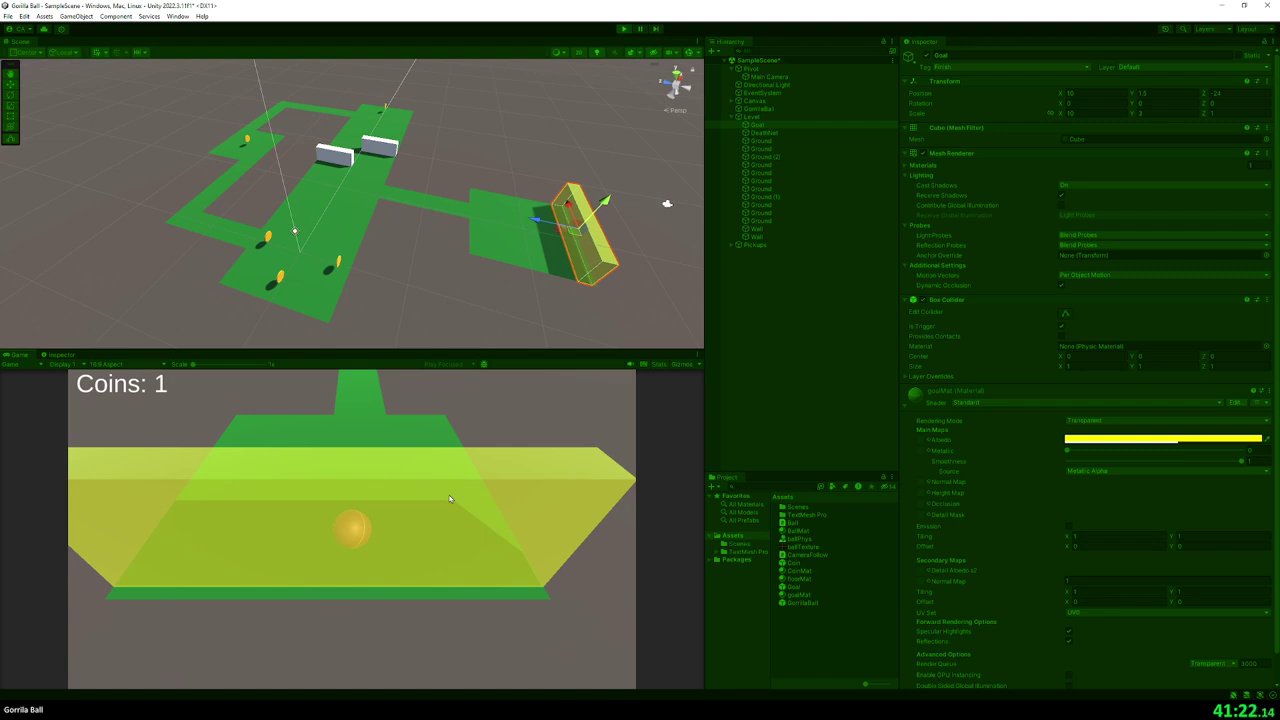
click(623, 28)
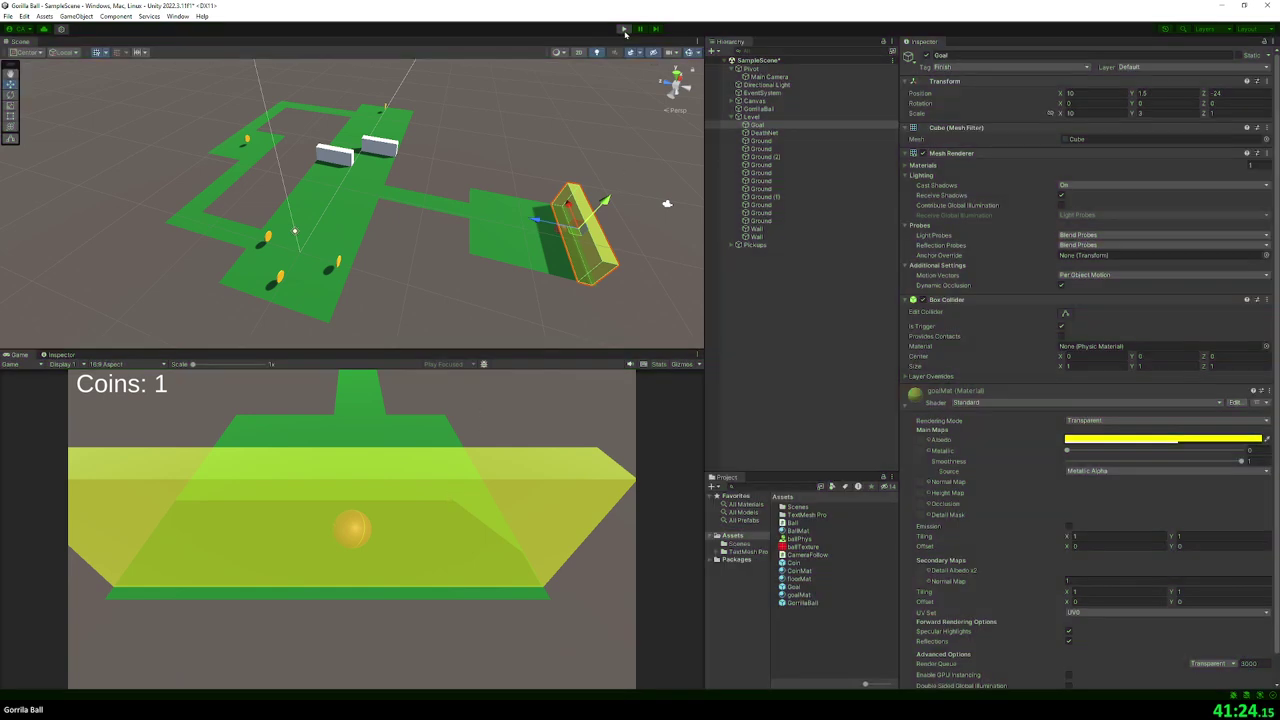
- Create a new Text - TextMeshPro object under the Canvas named Goal Reached
right_click(759, 267)
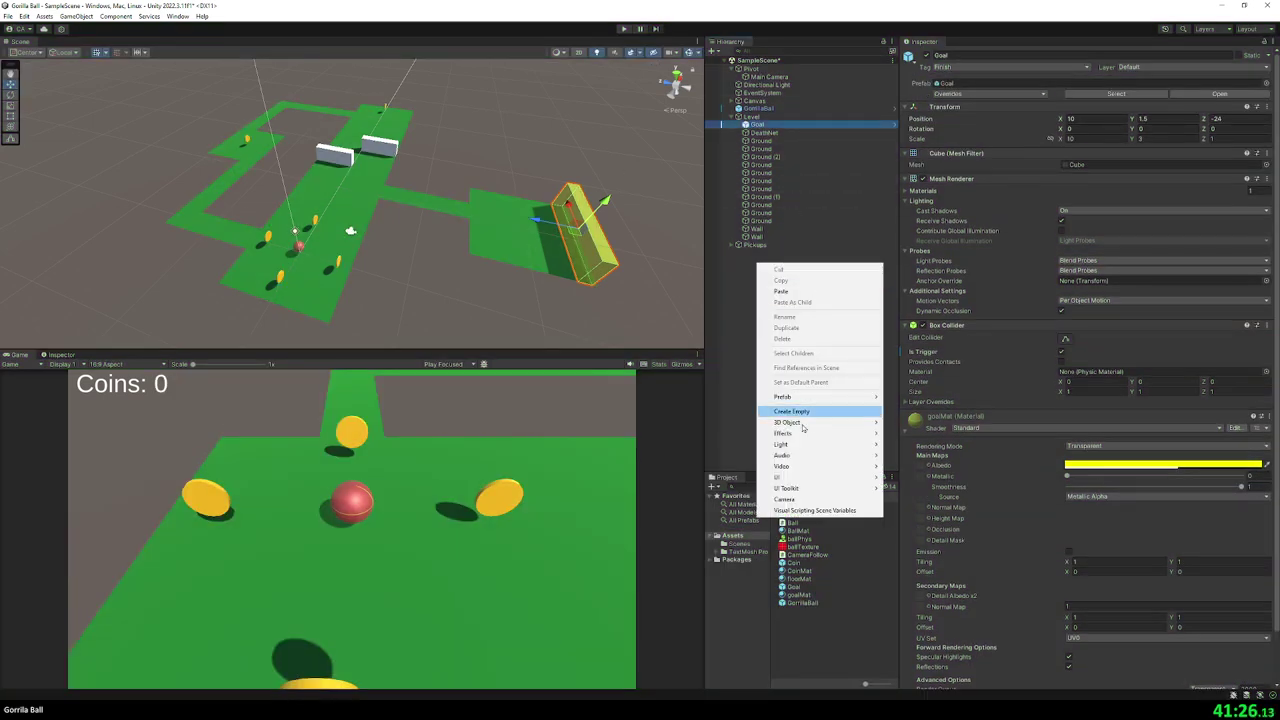
mouse_move(822, 481)
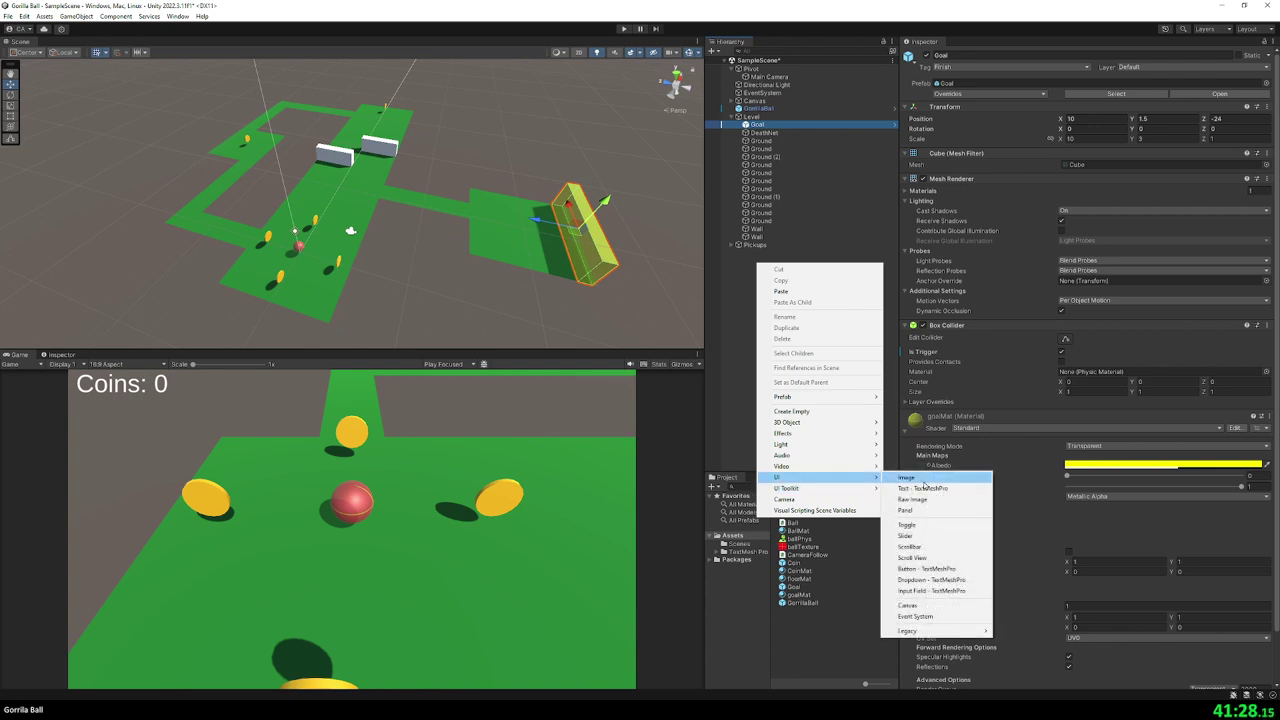
click(926, 490)
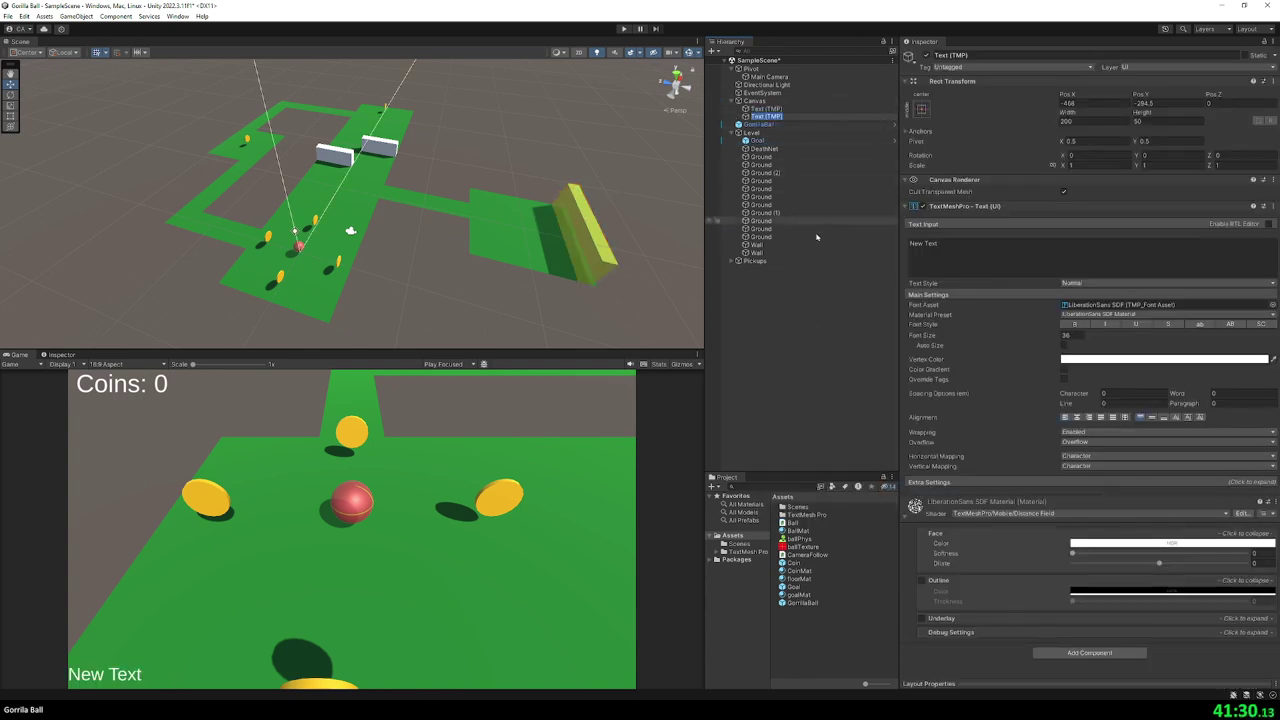
text(Ga)
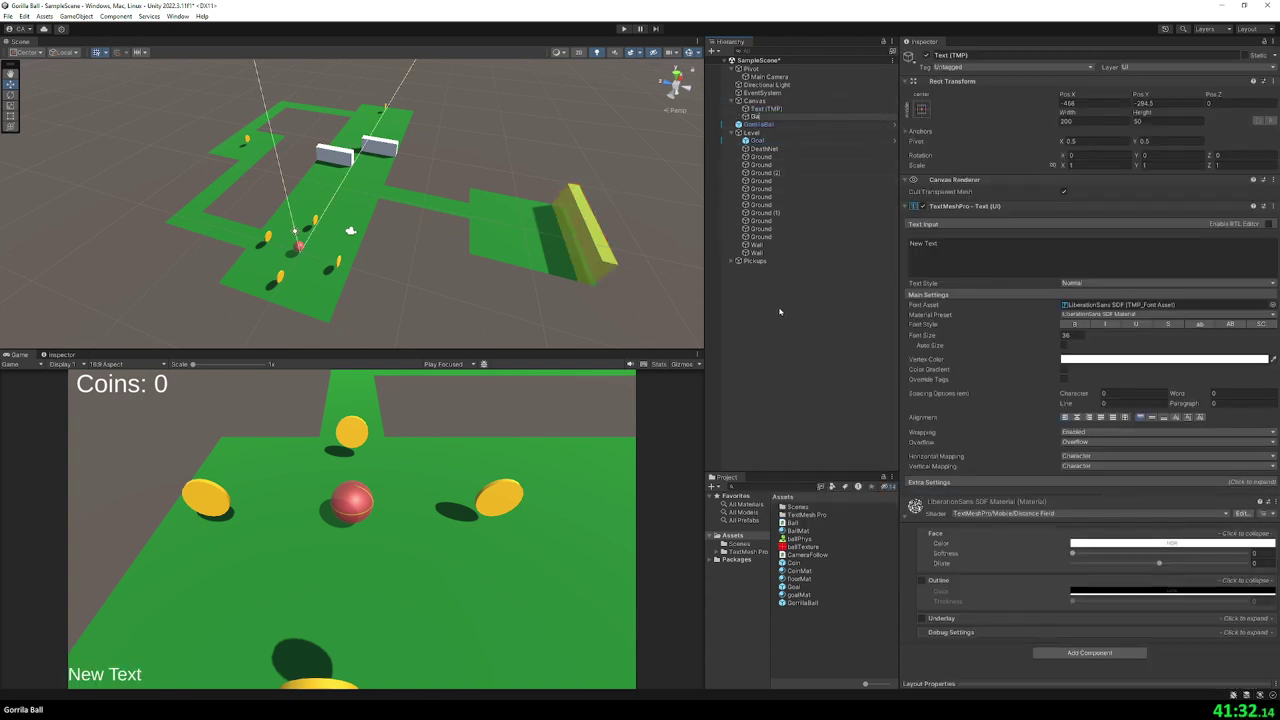
text(me)
key(ctrl+a)
text(Goal)
key(Return)
- Rename the existing score text object to Coins in the Inspector
click(766, 108)
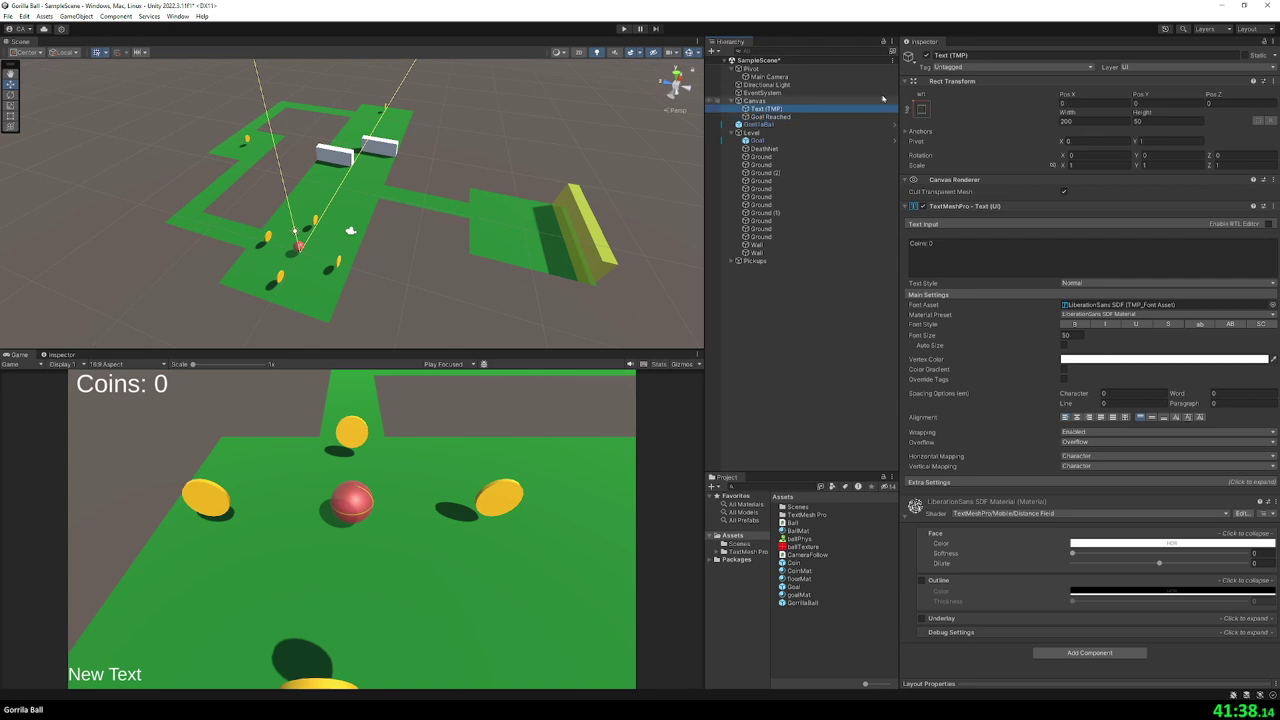
click(975, 56)
key(ctrl+a)
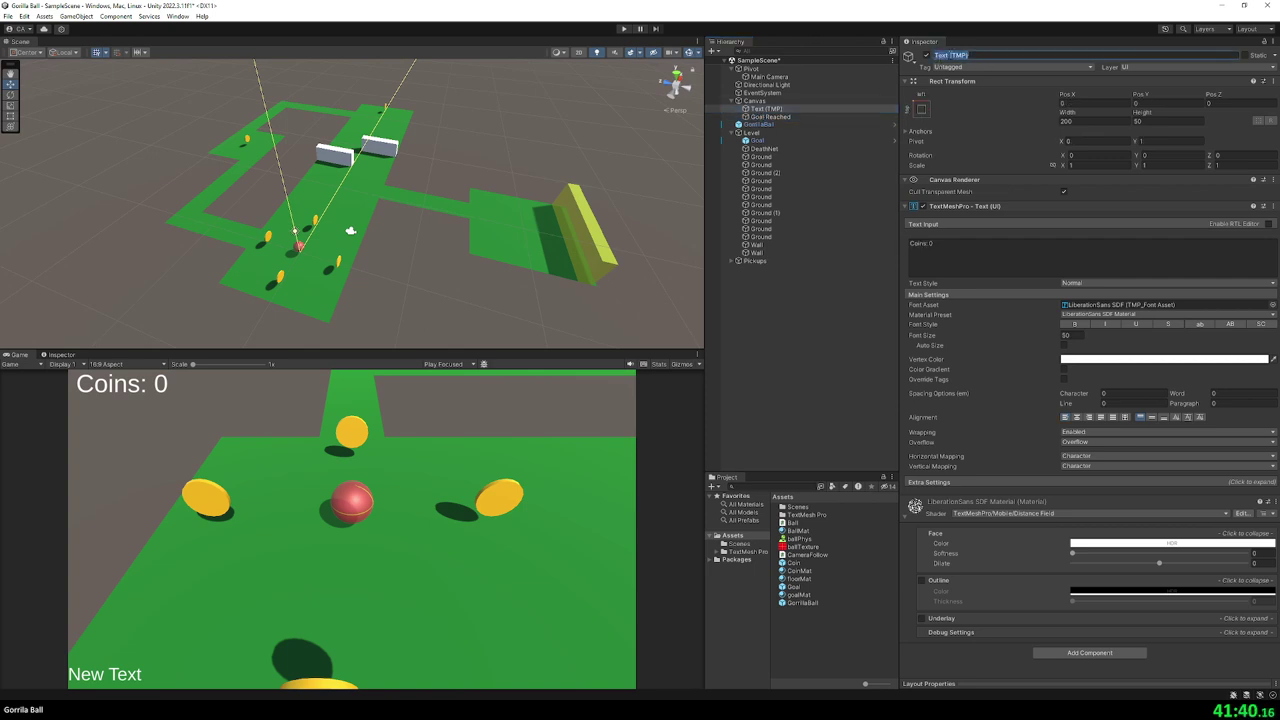
text(Coins)
key(Return)
click(770, 116)
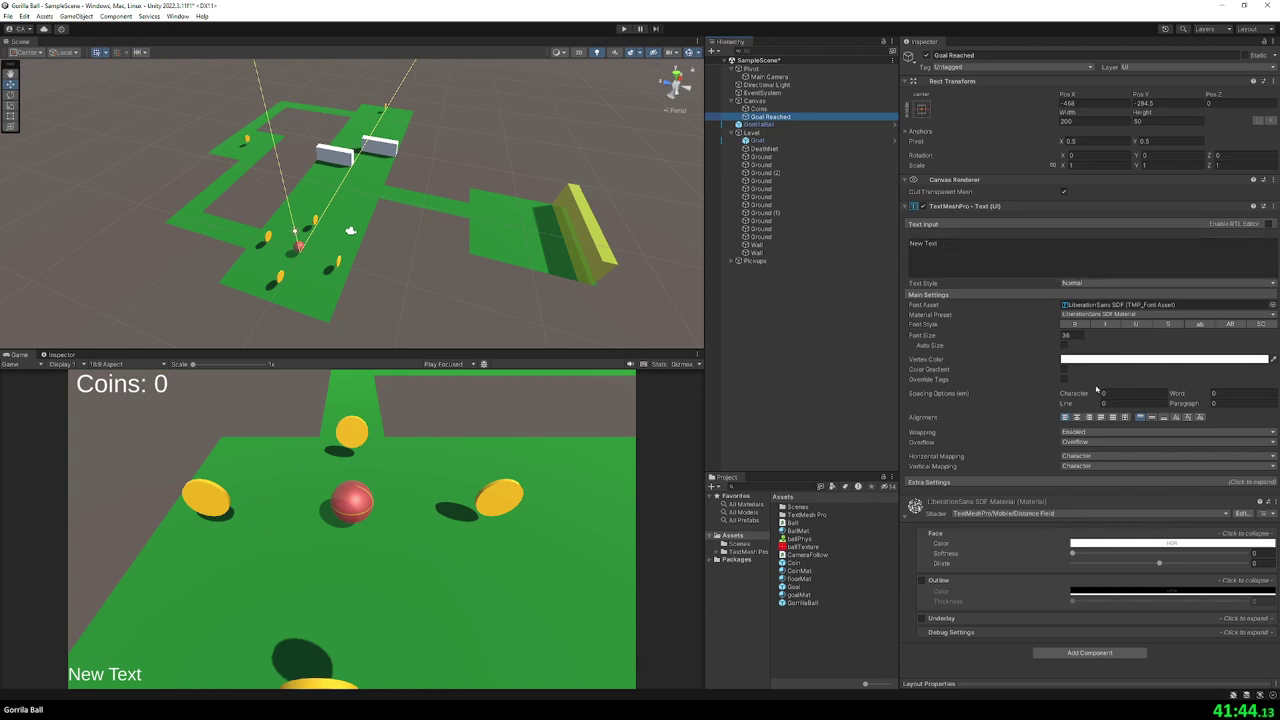
- Centre the Goal Reached text, anchor it middle-center, and set its content to 'Level Finished!'
click(1077, 417)
click(1151, 417)
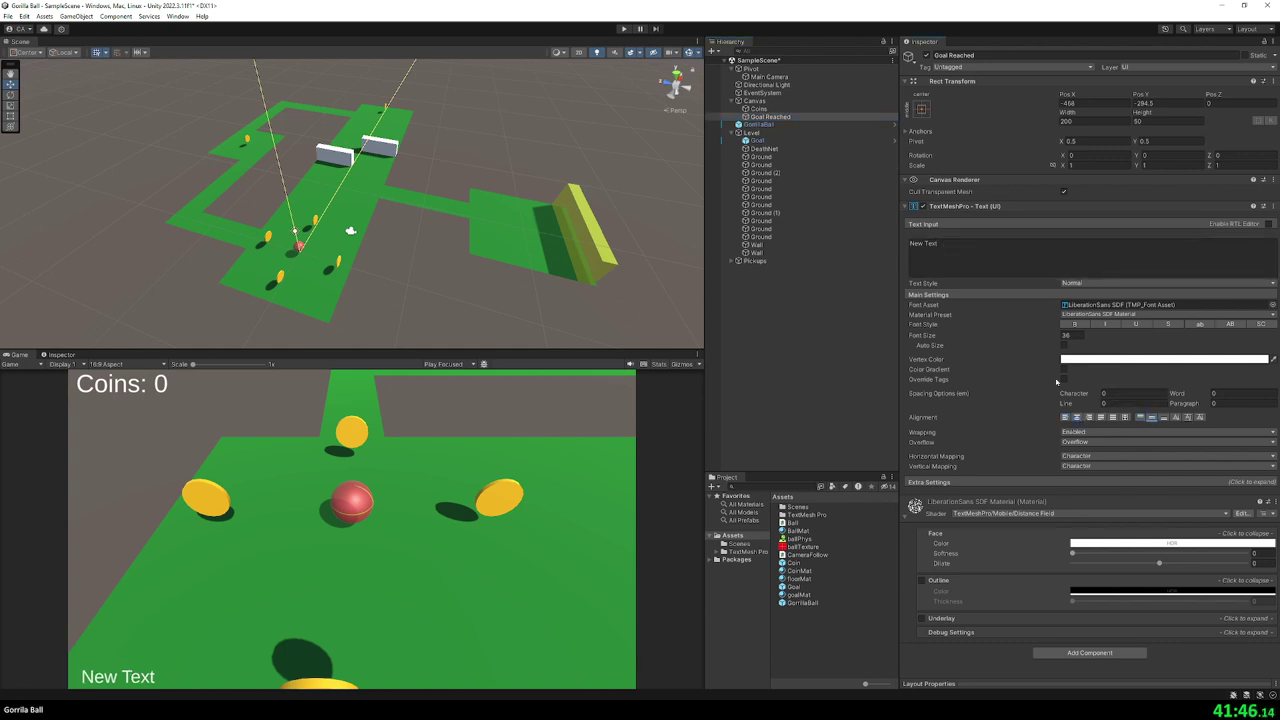
click(921, 109)
alt+click(979, 209)
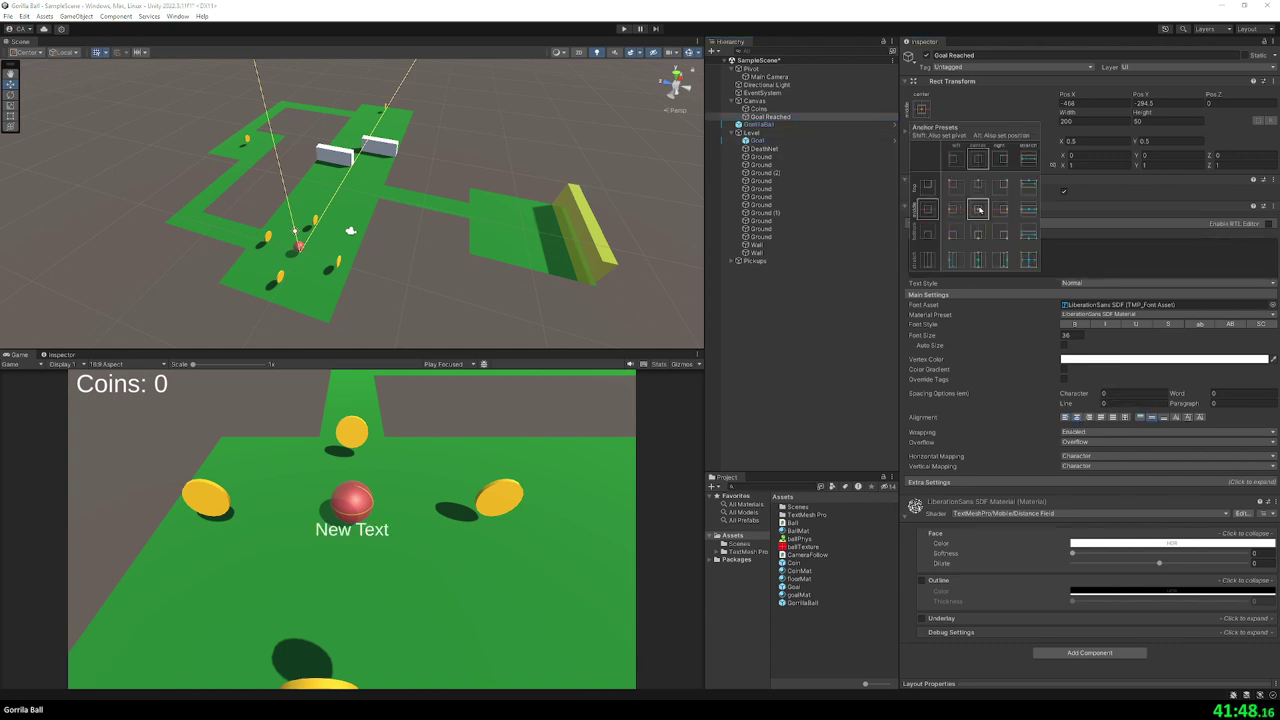
click(1110, 251)
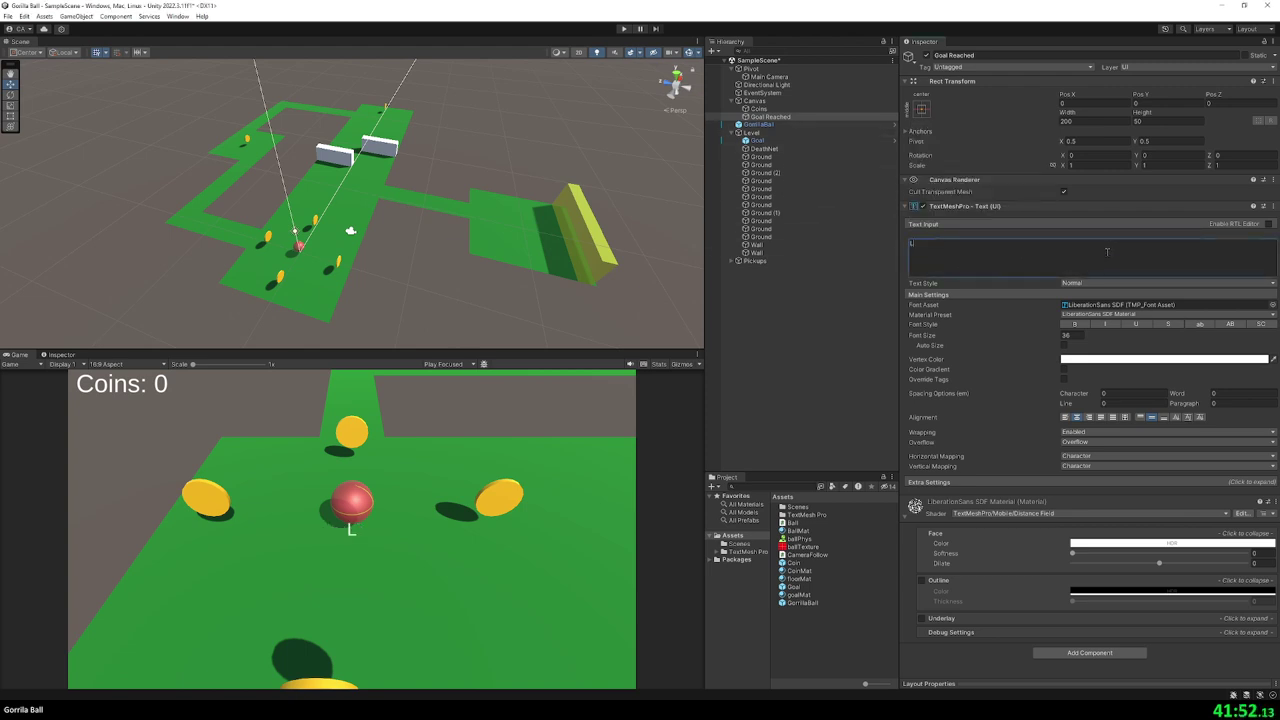
text(Level Finis)
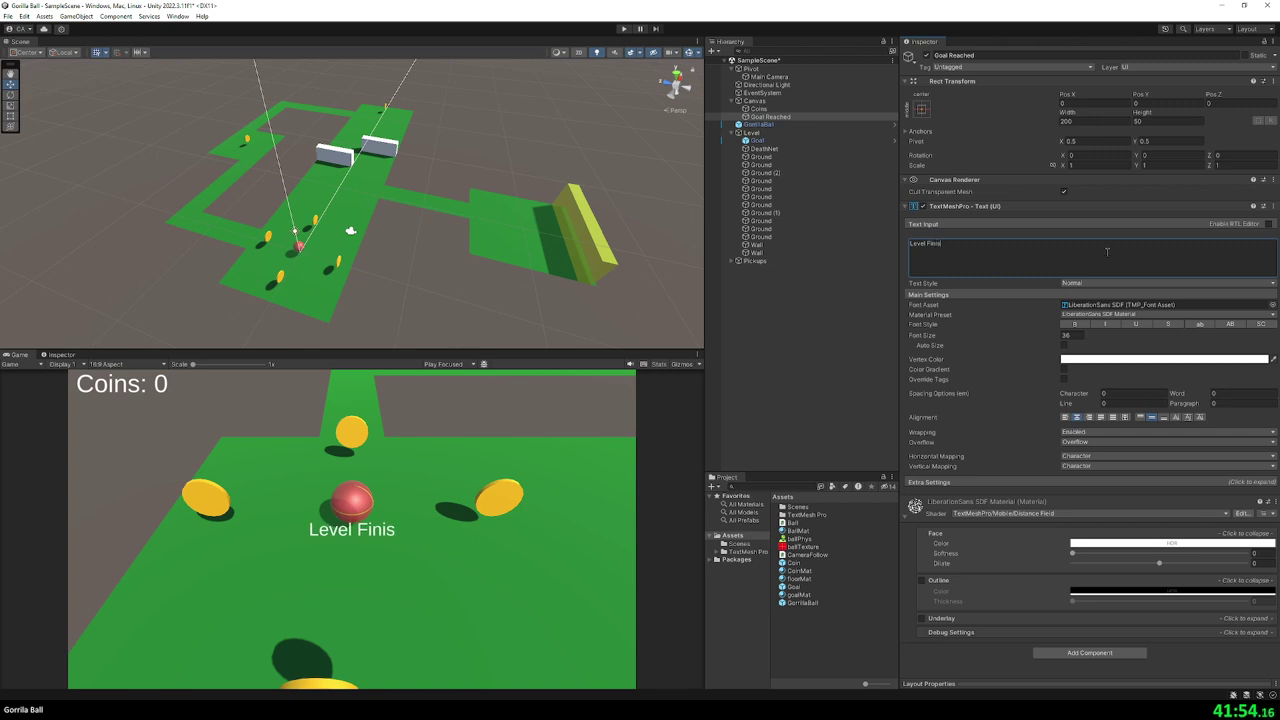
text(hed!)
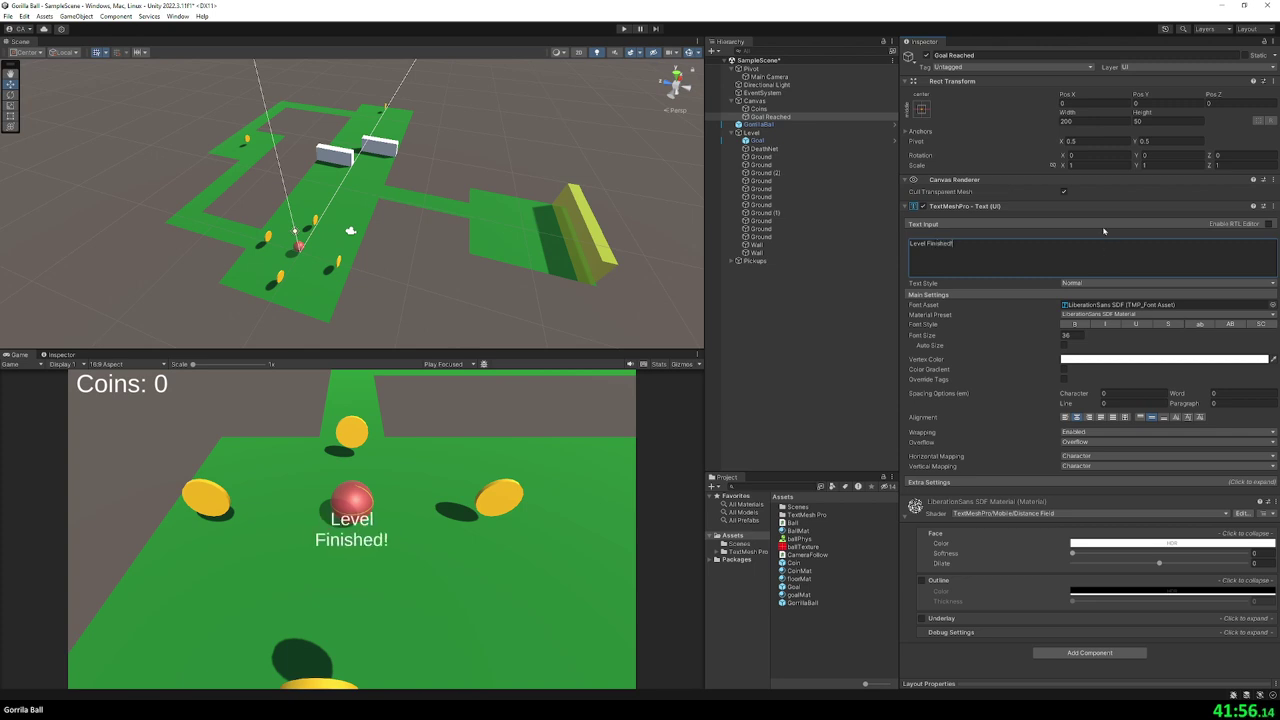
- Set the text box to width 1000, height 200, and font size 100
click(1074, 121)
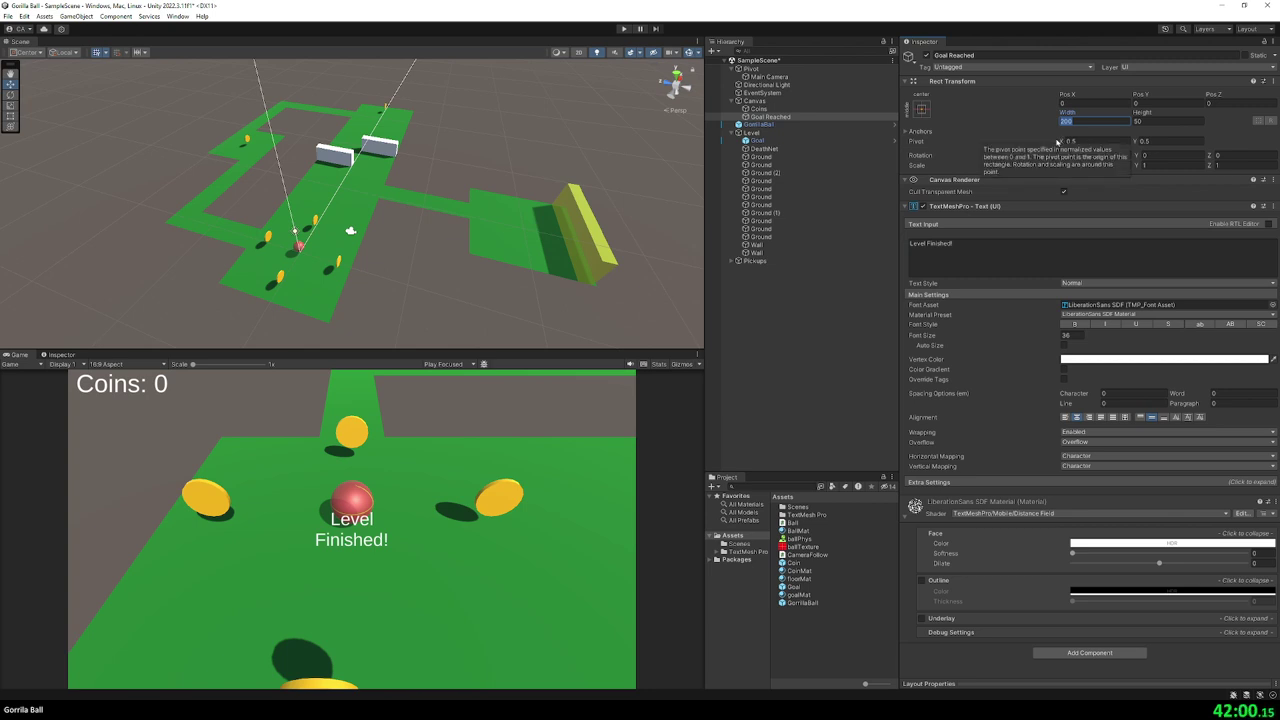
text(1000)
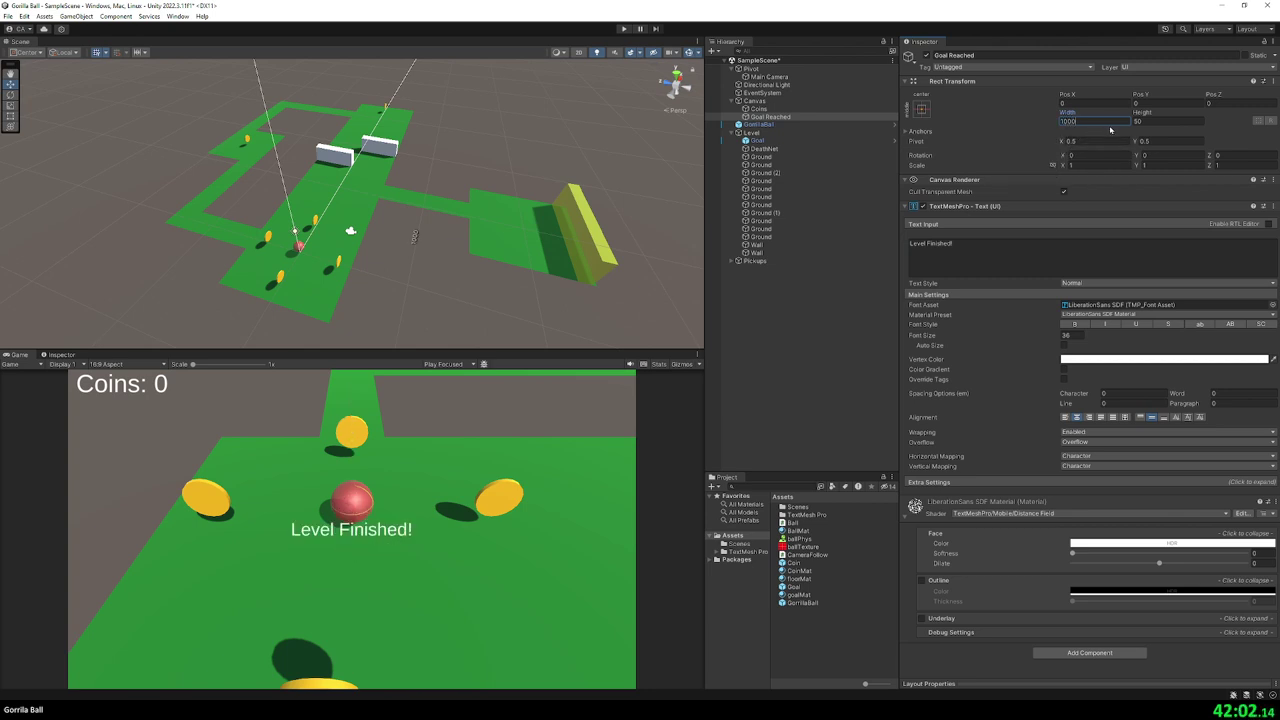
click(1148, 123)
text(200)
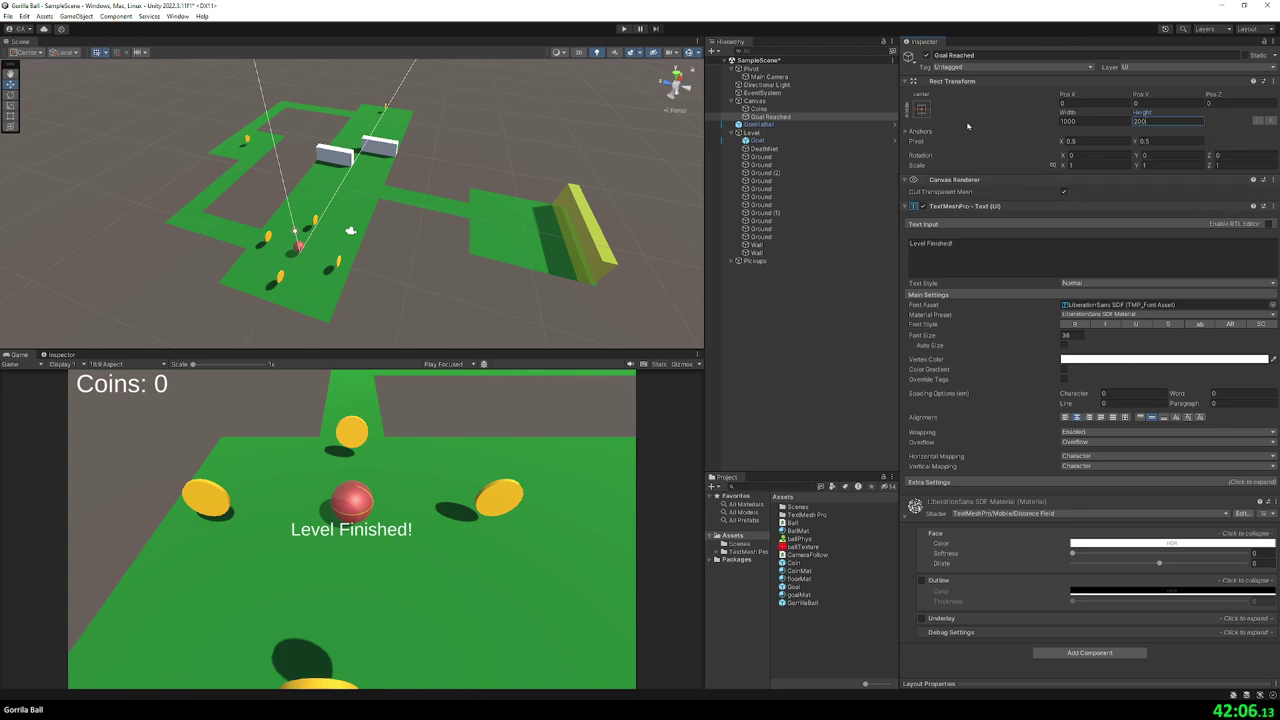
click(1062, 336)
text(72)
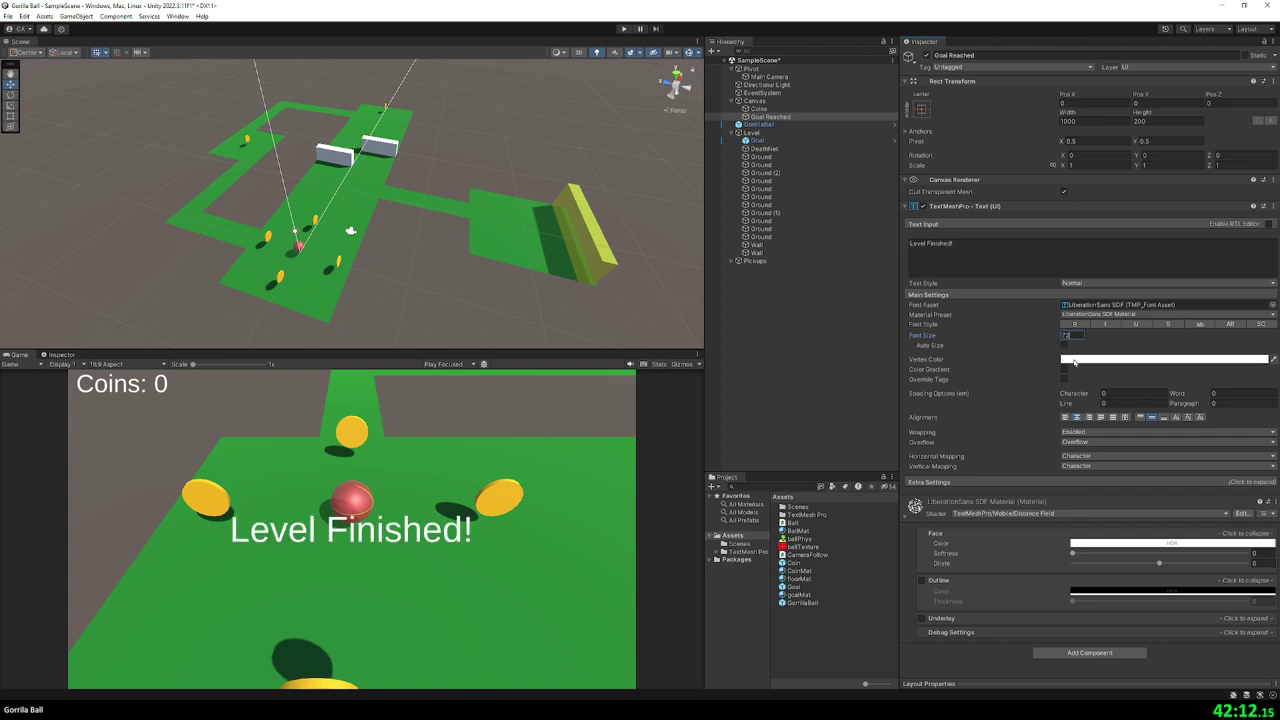
text(700)
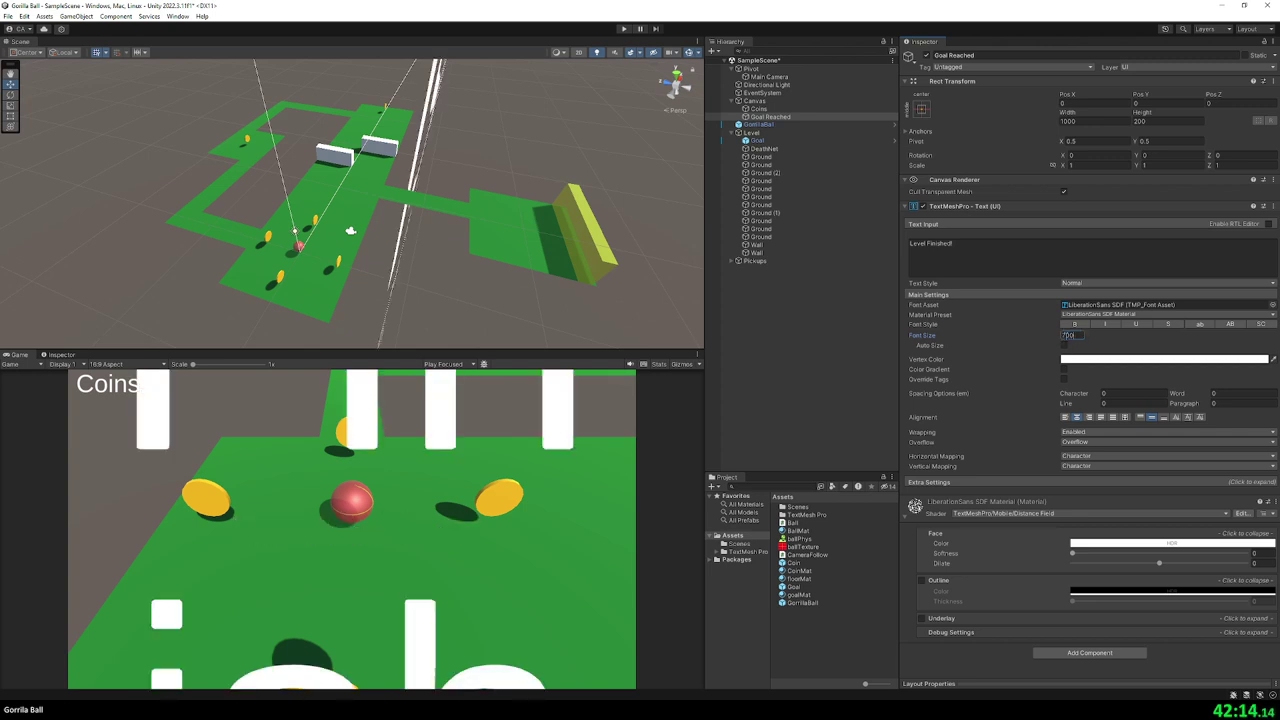
text(100)
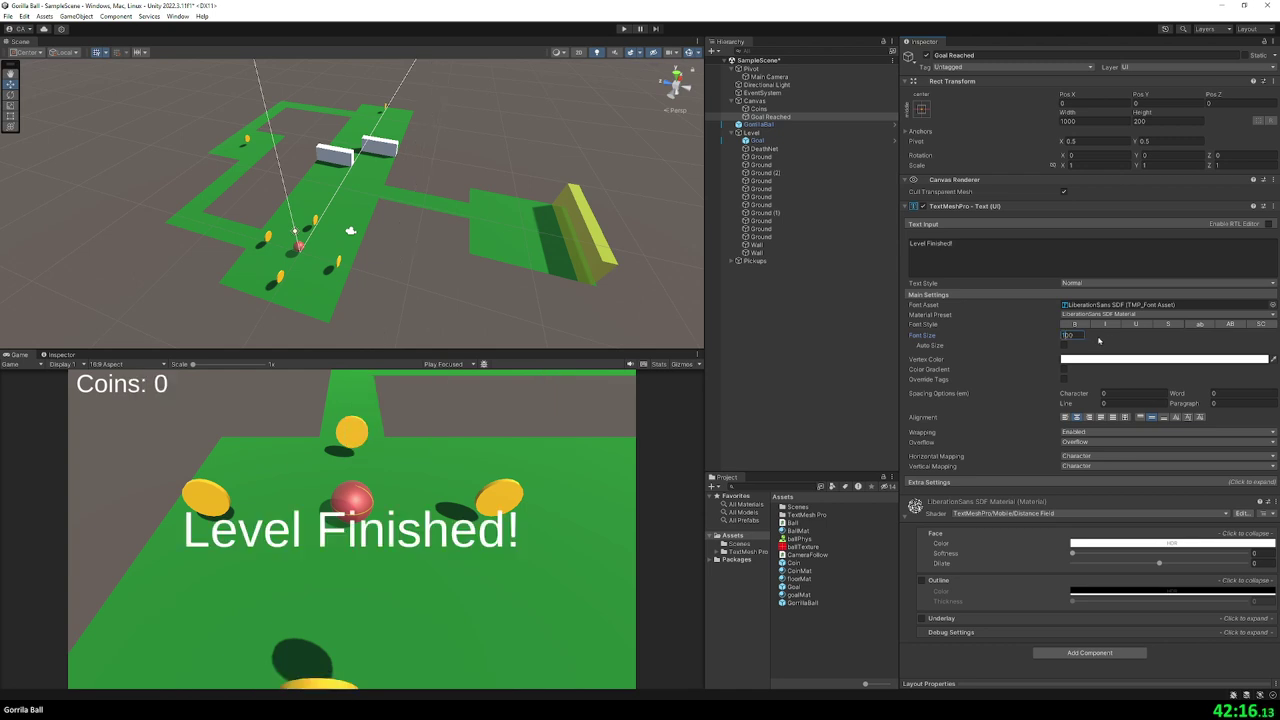
- Keep the text colour white and enable a thicker dark outline
click(1081, 362)
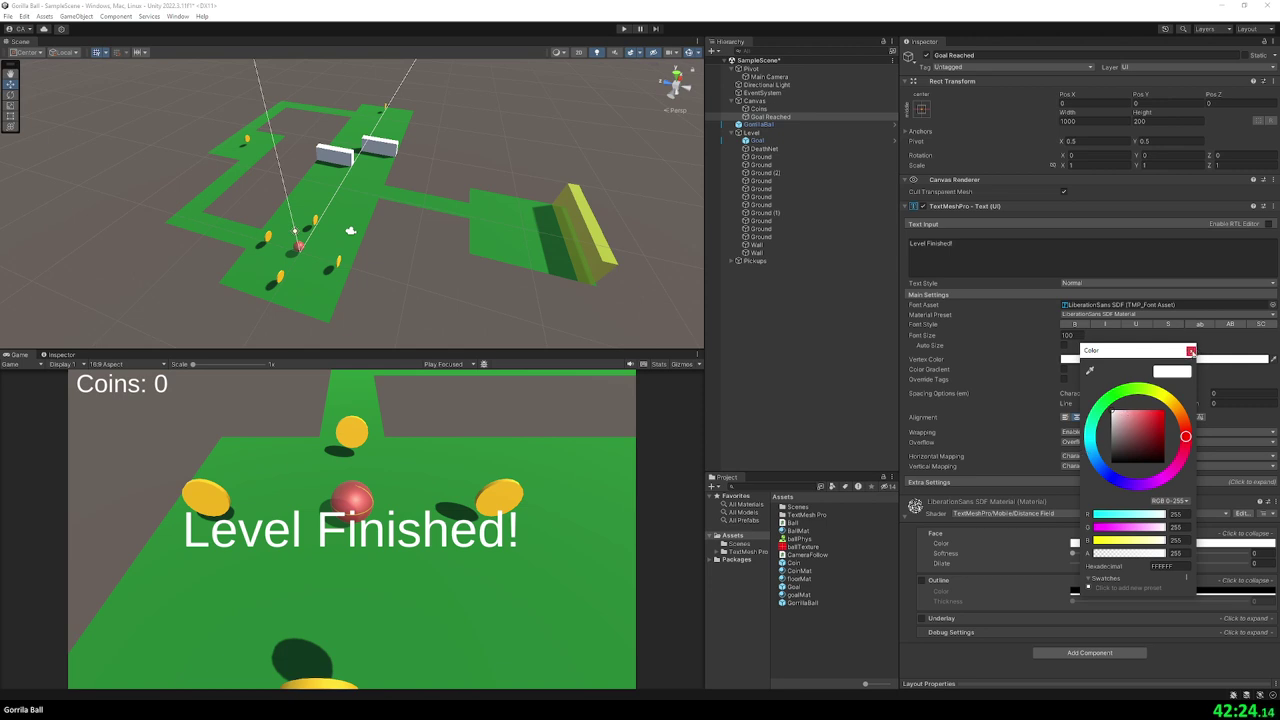
click(1191, 351)
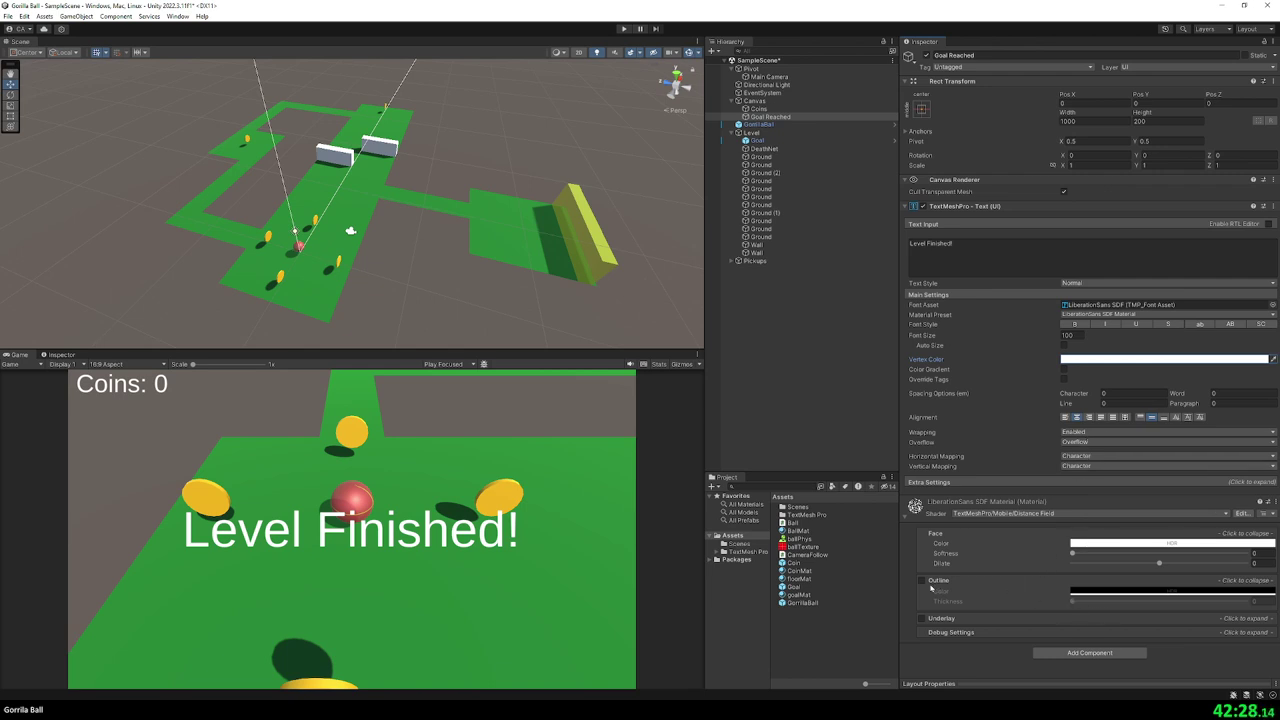
click(922, 580)
drag(1073, 602, 1083, 602)
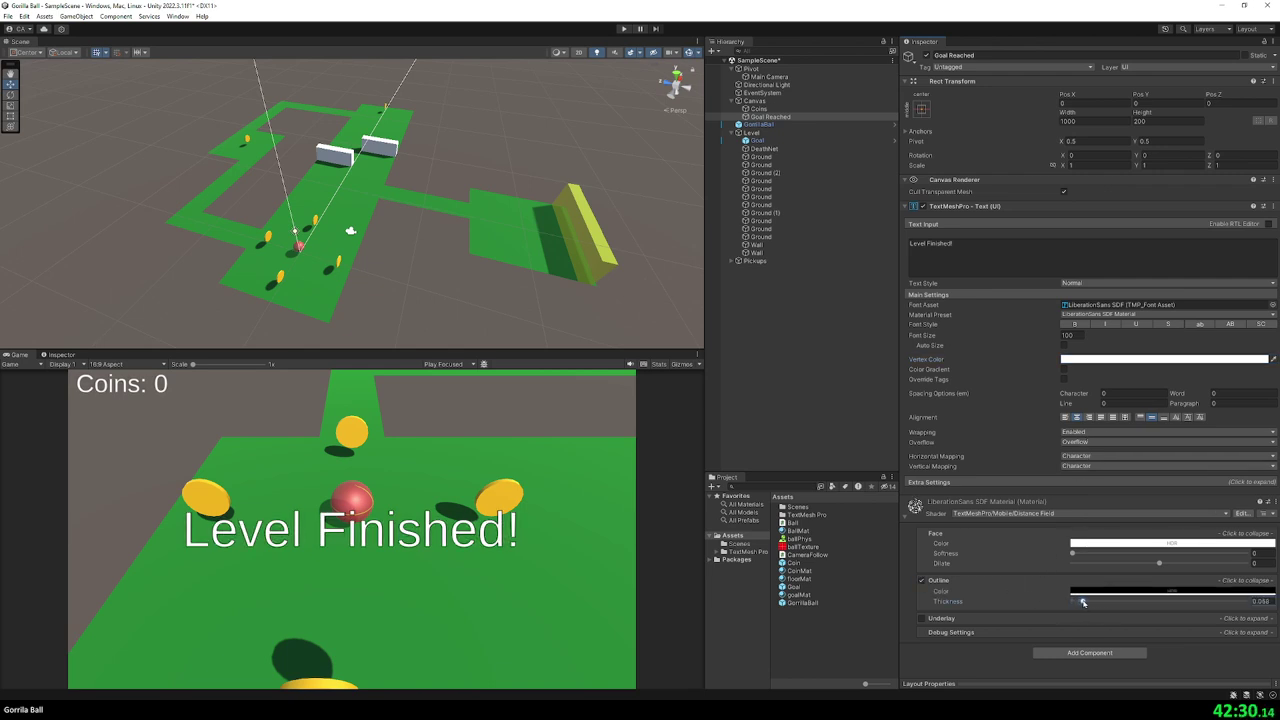
- Enable an underlay shadow with a larger vertical offset and slight softness
click(921, 620)
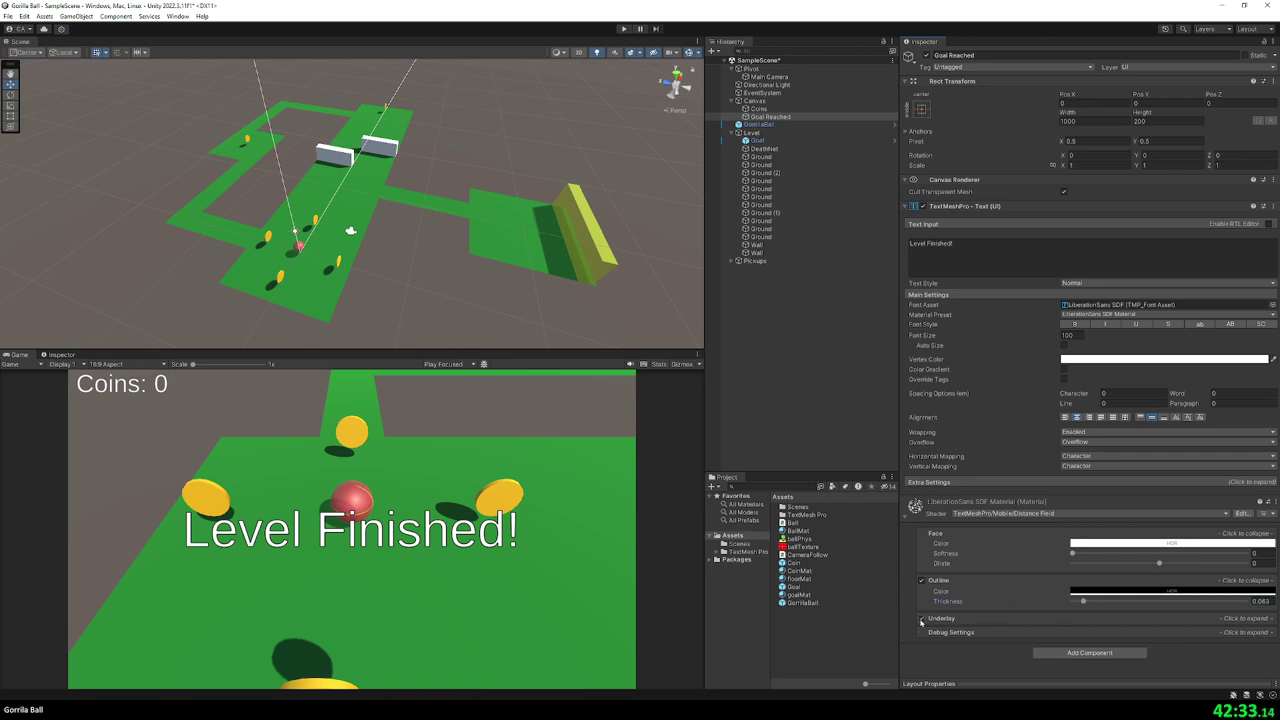
click(996, 618)
scroll(996, 610, down, 2)
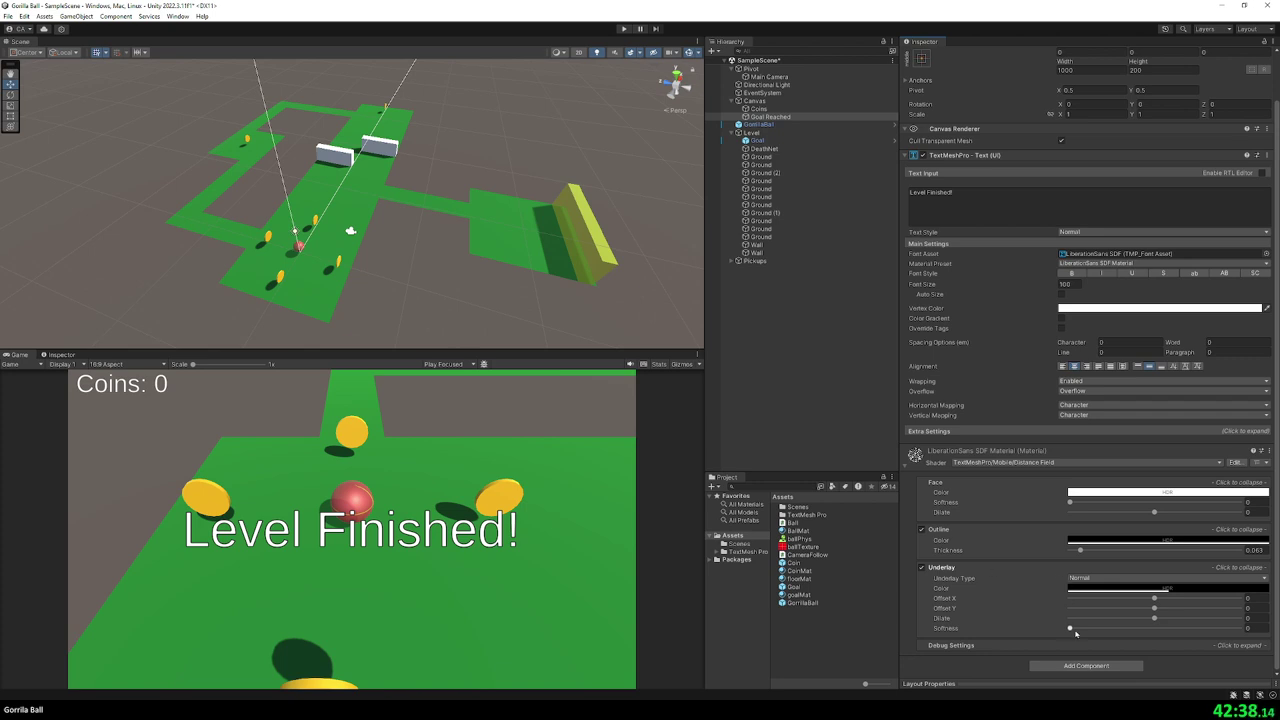
mouse_move(1070, 630)
mouse_down()
mouse_move(1250, 641)
mouse_move(1176, 637)
mouse_move(1170, 605)
mouse_move(1053, 632)
mouse_up()
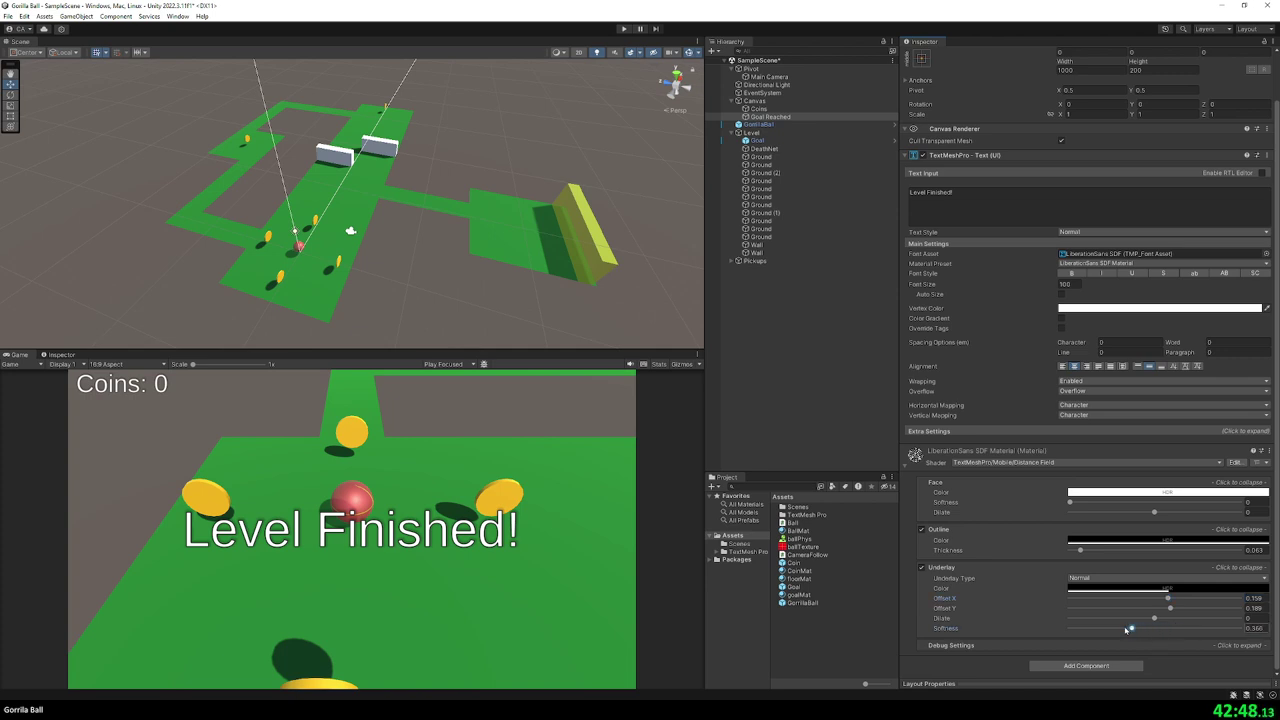
drag(1127, 636, 1045, 628)
drag(1170, 608, 1185, 600)
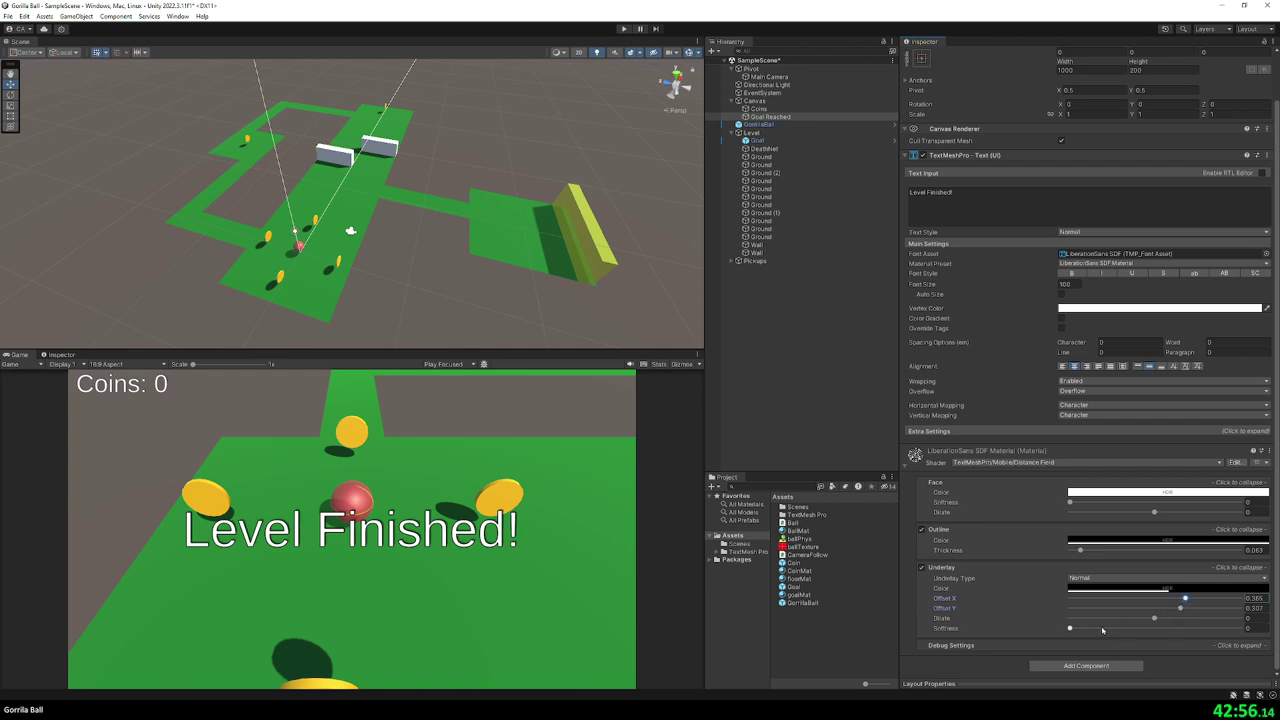
drag(1071, 629, 1108, 630)
- Hide the Level Finished! text by disabling its TextMeshPro component, then return to Visual Studio
click(908, 467)
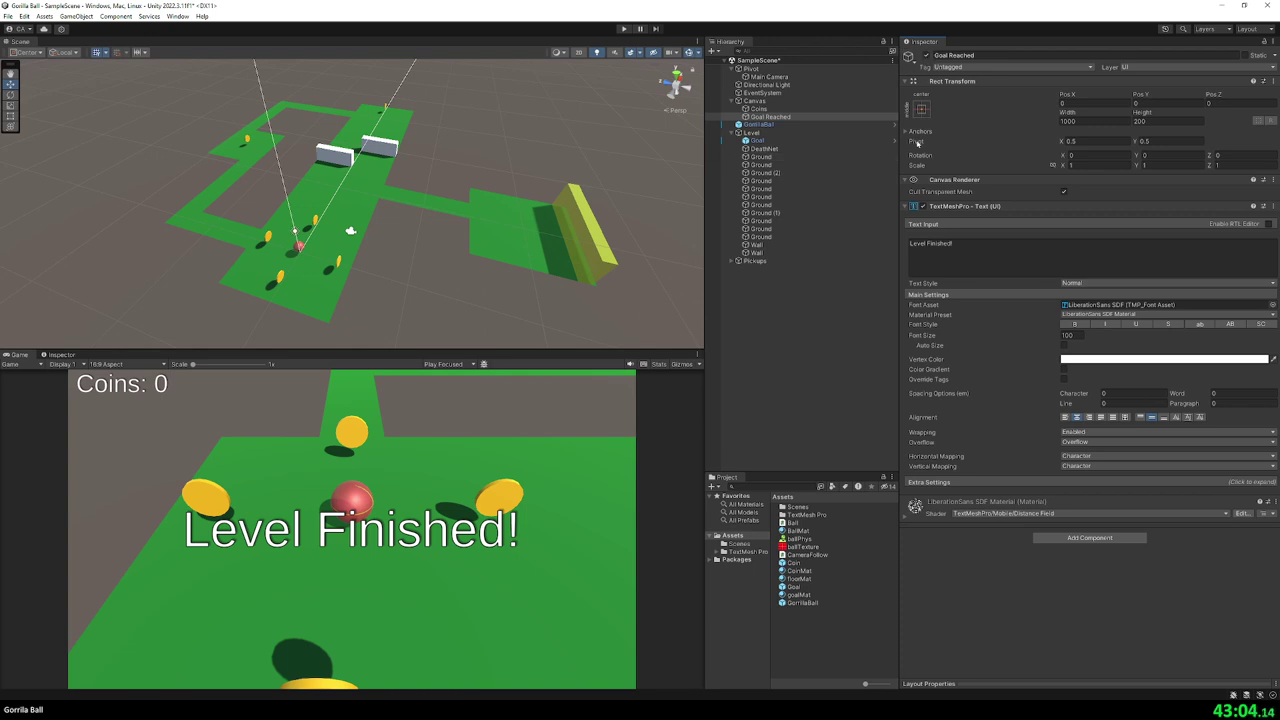
click(922, 206)
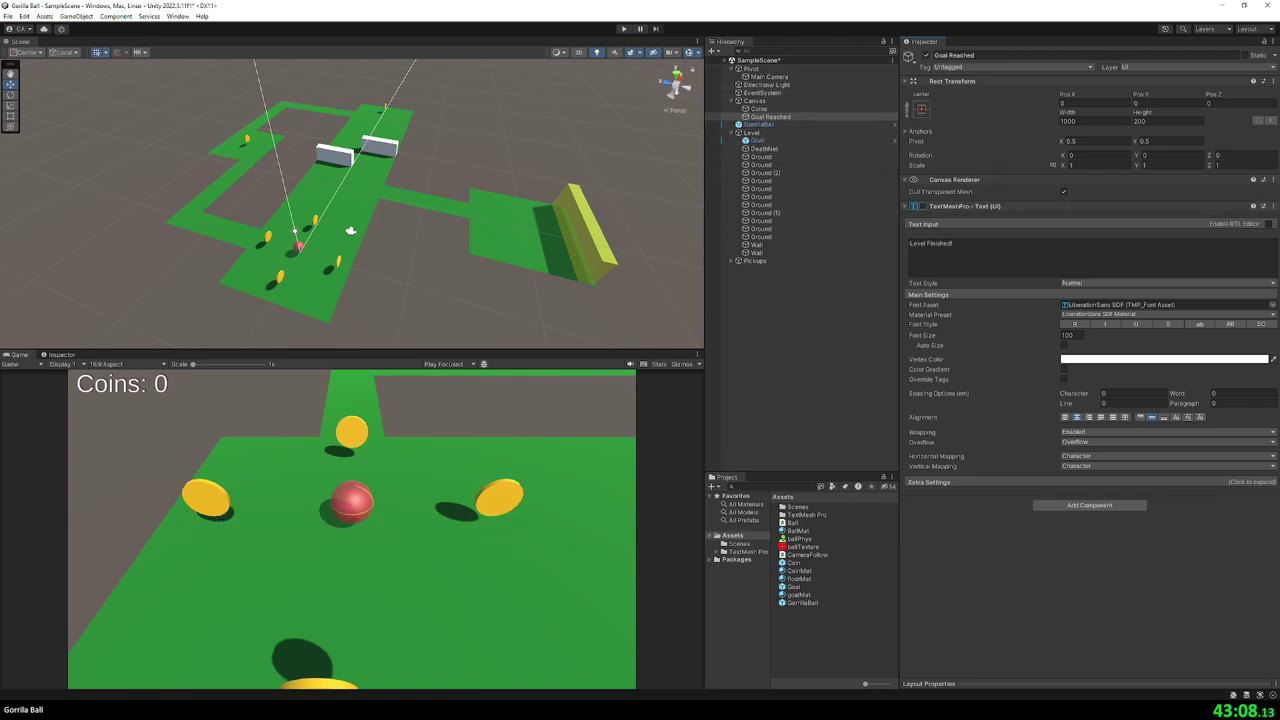
key(alt+Tab)
scroll(190, 160, up, 10)
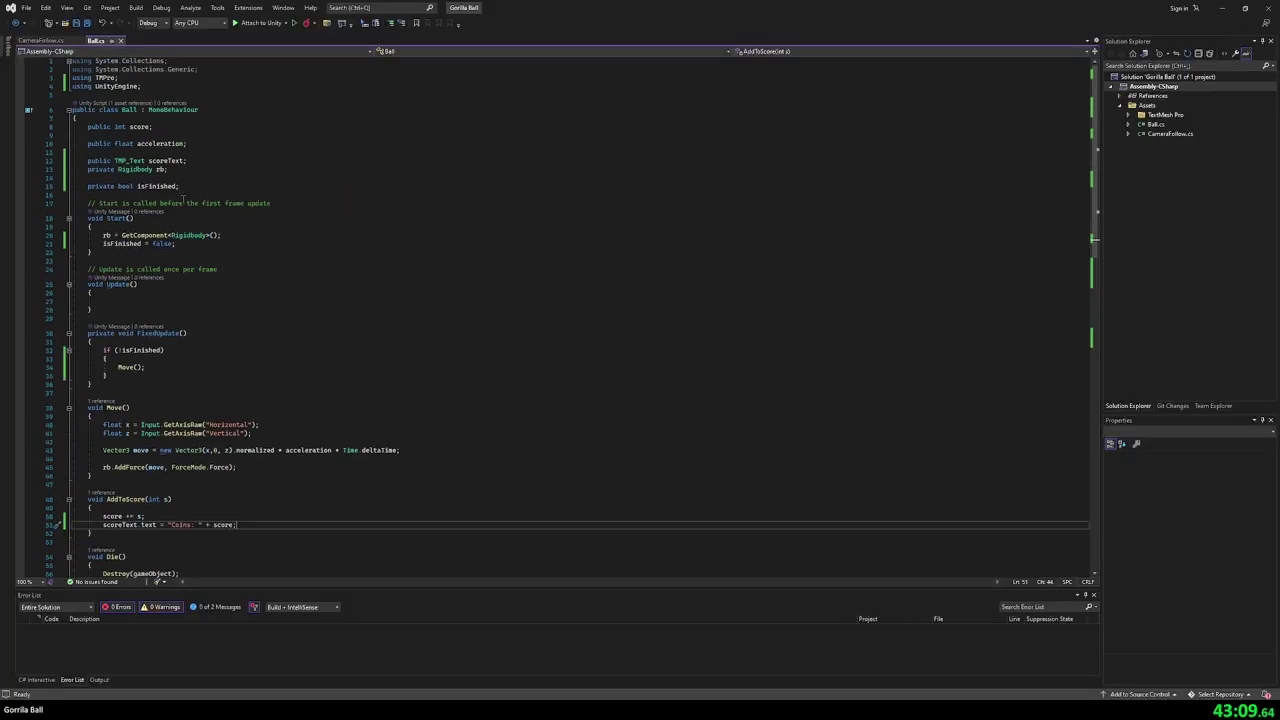
- Declare a finishText field by duplicating the scoreText declaration
click(190, 160)
key(ctrl+d)
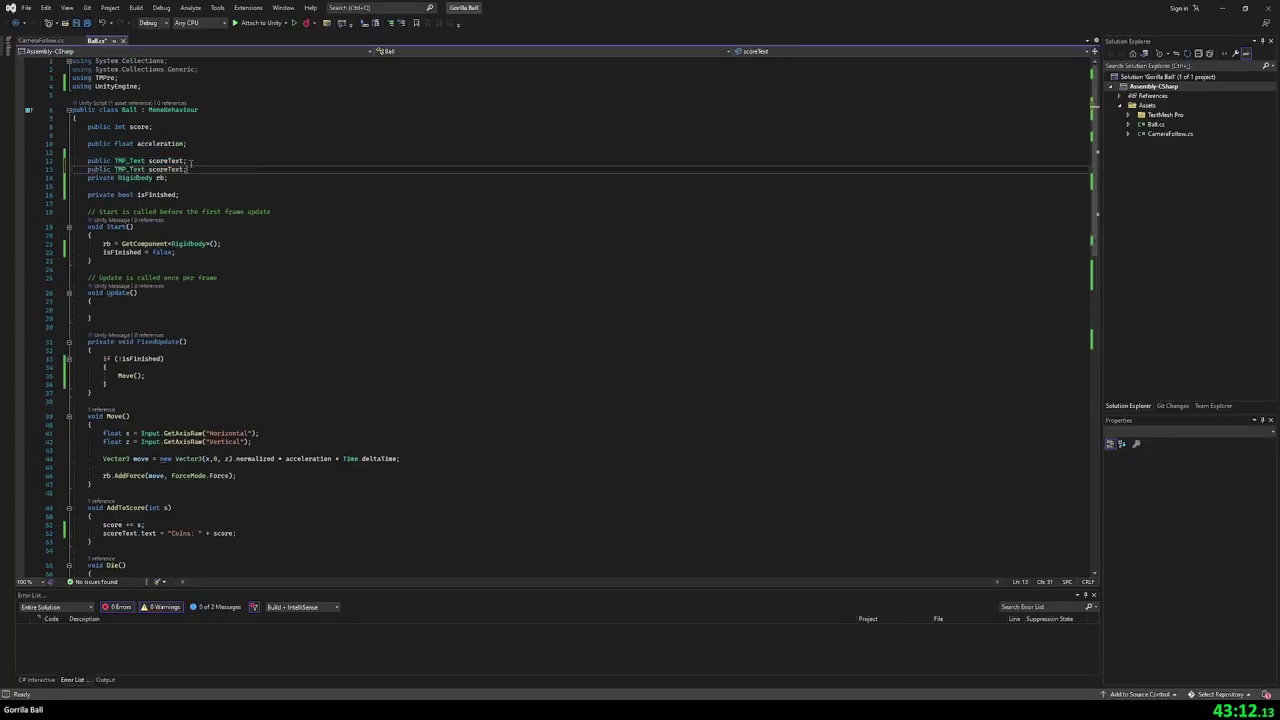
key(Left)
key(Left)
key(Left)
key(ctrl+w)
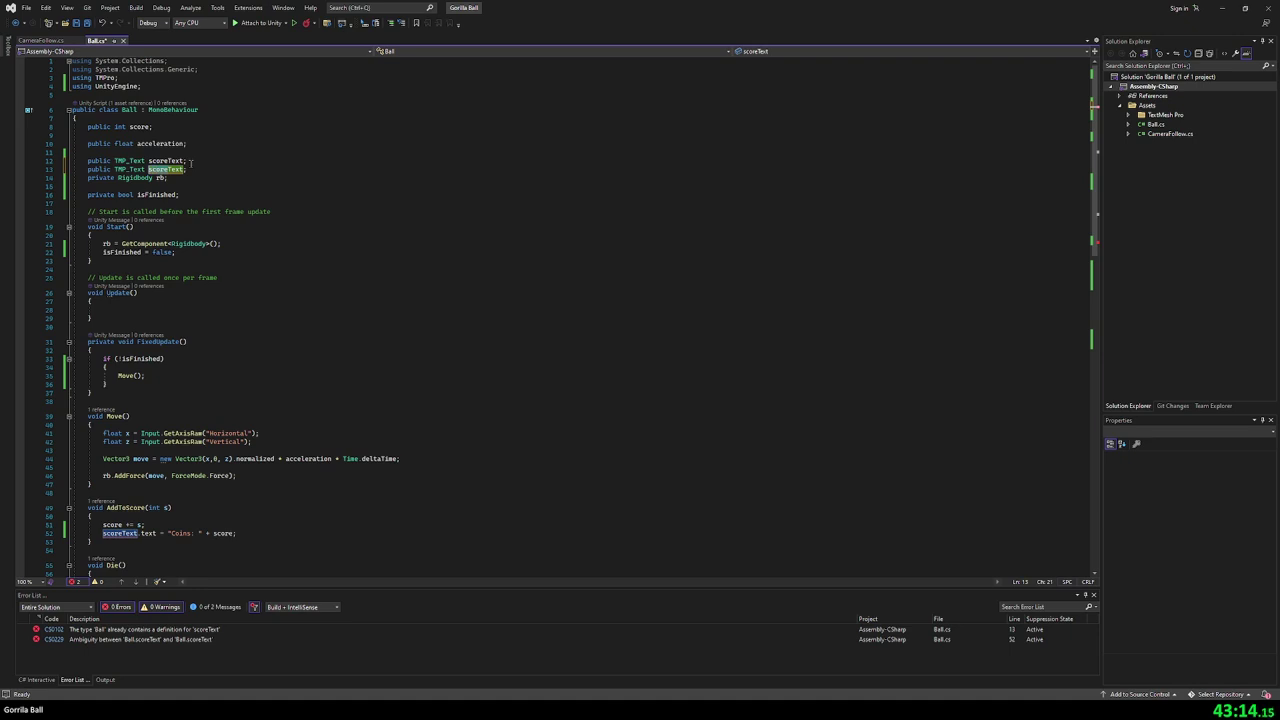
text(finishText)
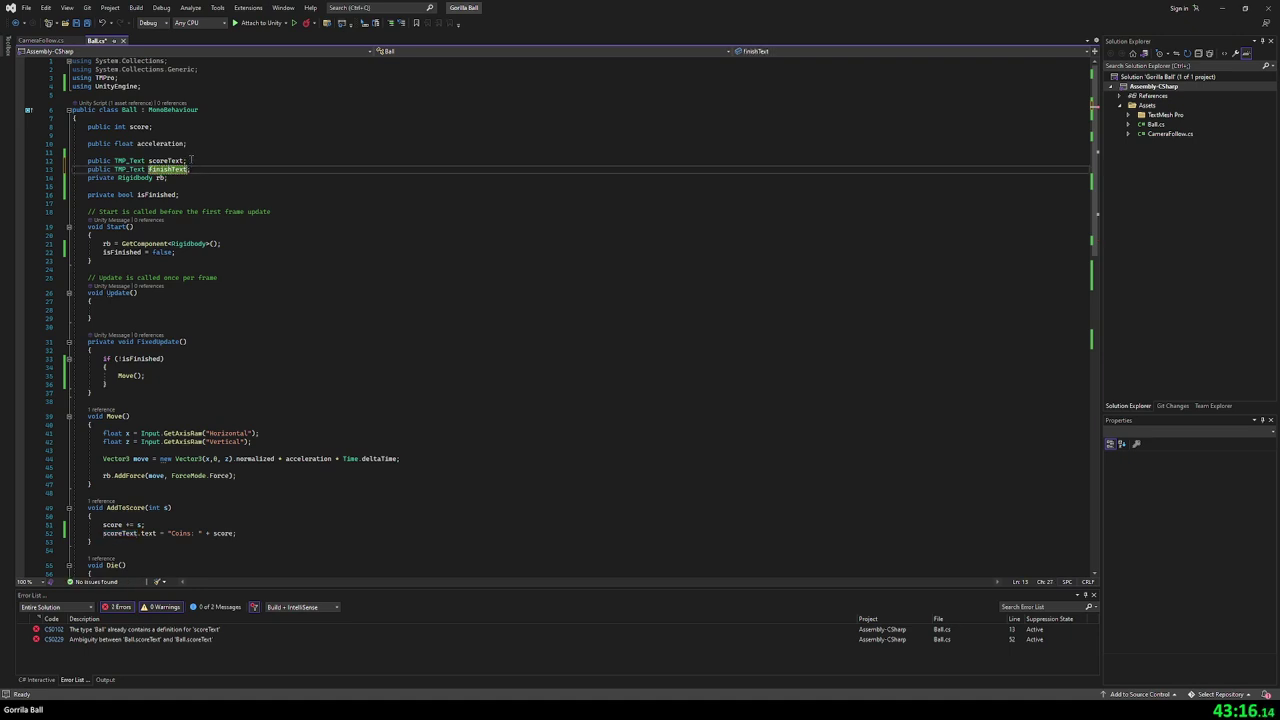
- Add finishText.enabled = false; to Start()
click(195, 253)
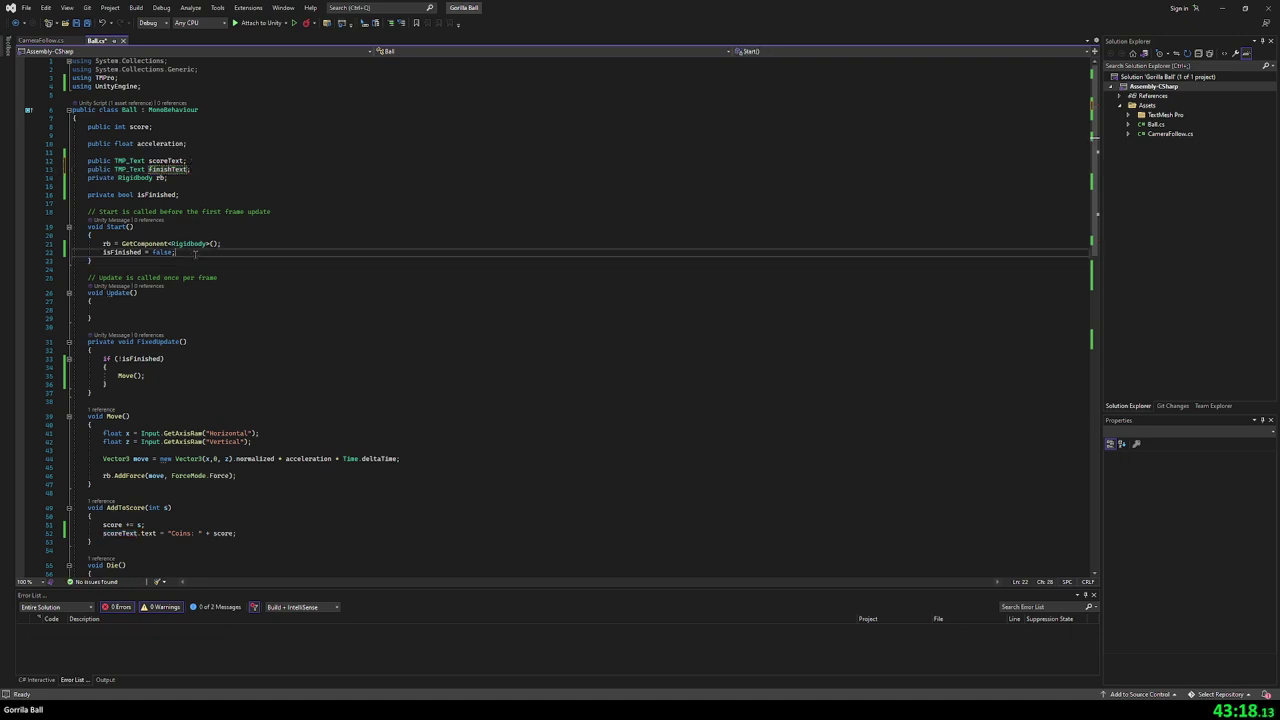
key(Return)
text(finishText)
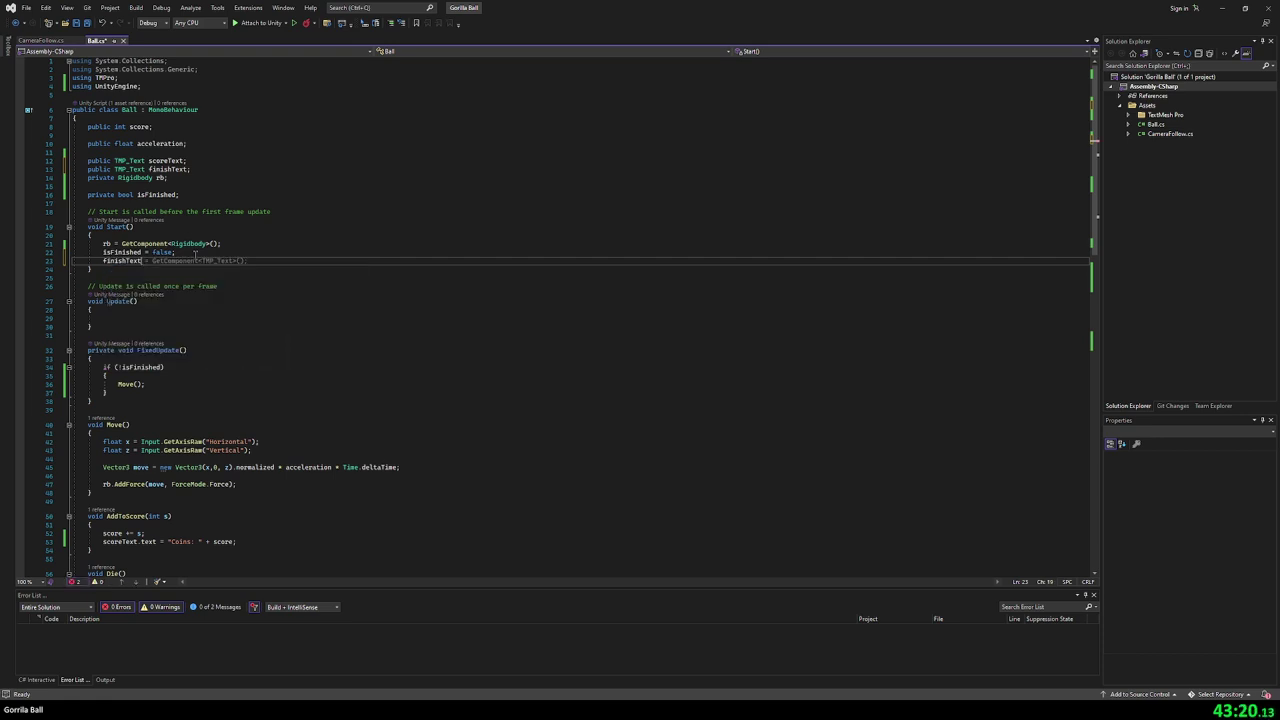
text(.)
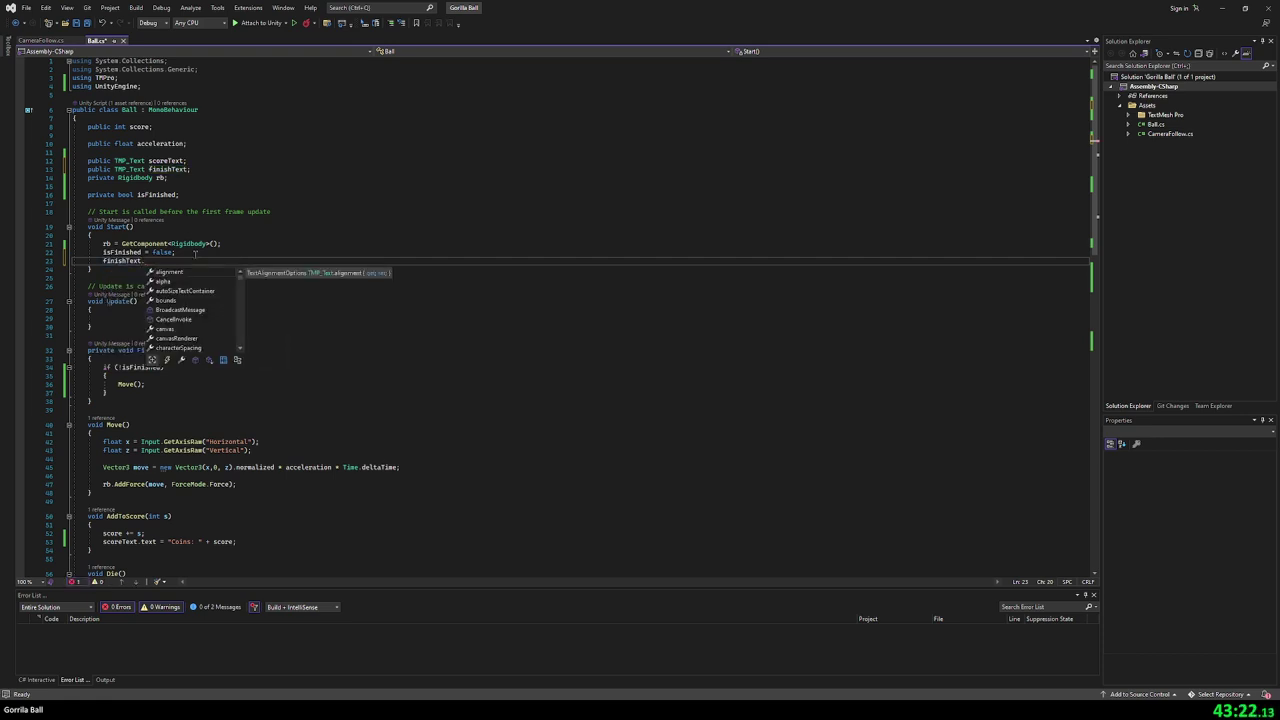
text(e)
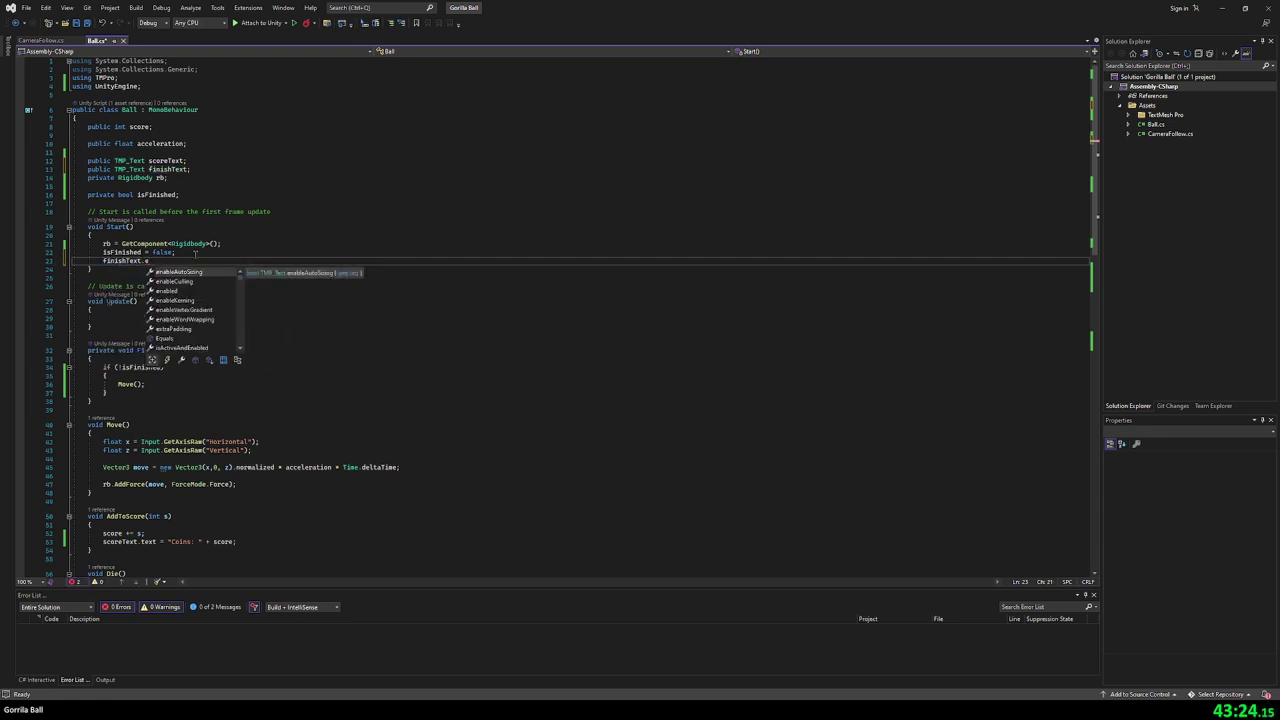
text(nabled = fal)
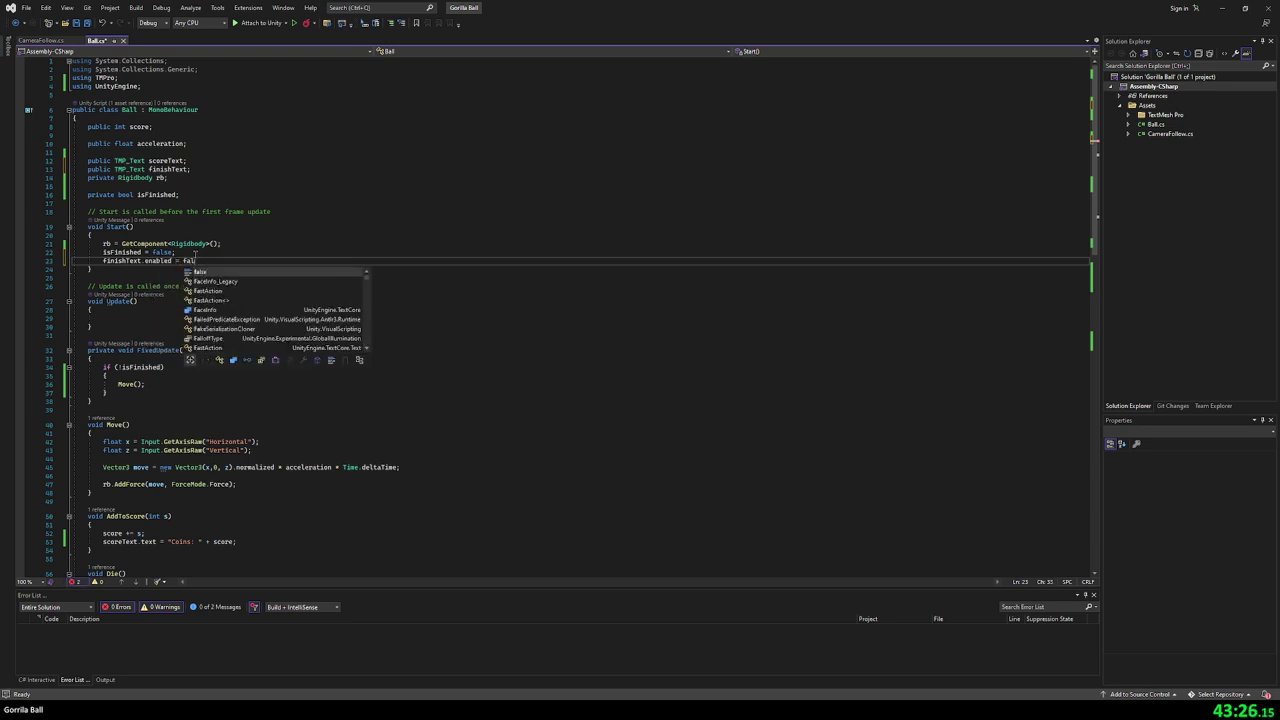
text(se;)
key(shift+Home)
scroll(194, 252, down, 13)
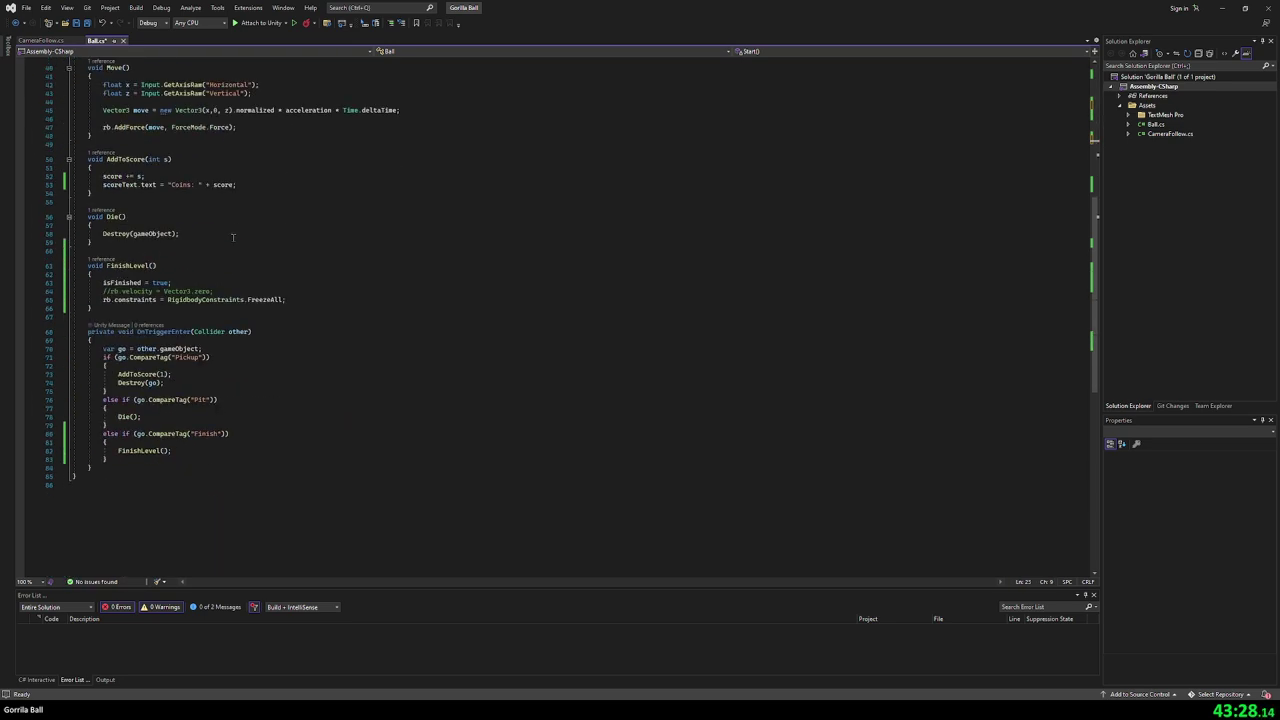
scroll(172, 278, down, 1)
- Add finishText.enabled = true; to FinishLevel(), save Ball.cs, and return to Unity
click(300, 274)
key(Return)
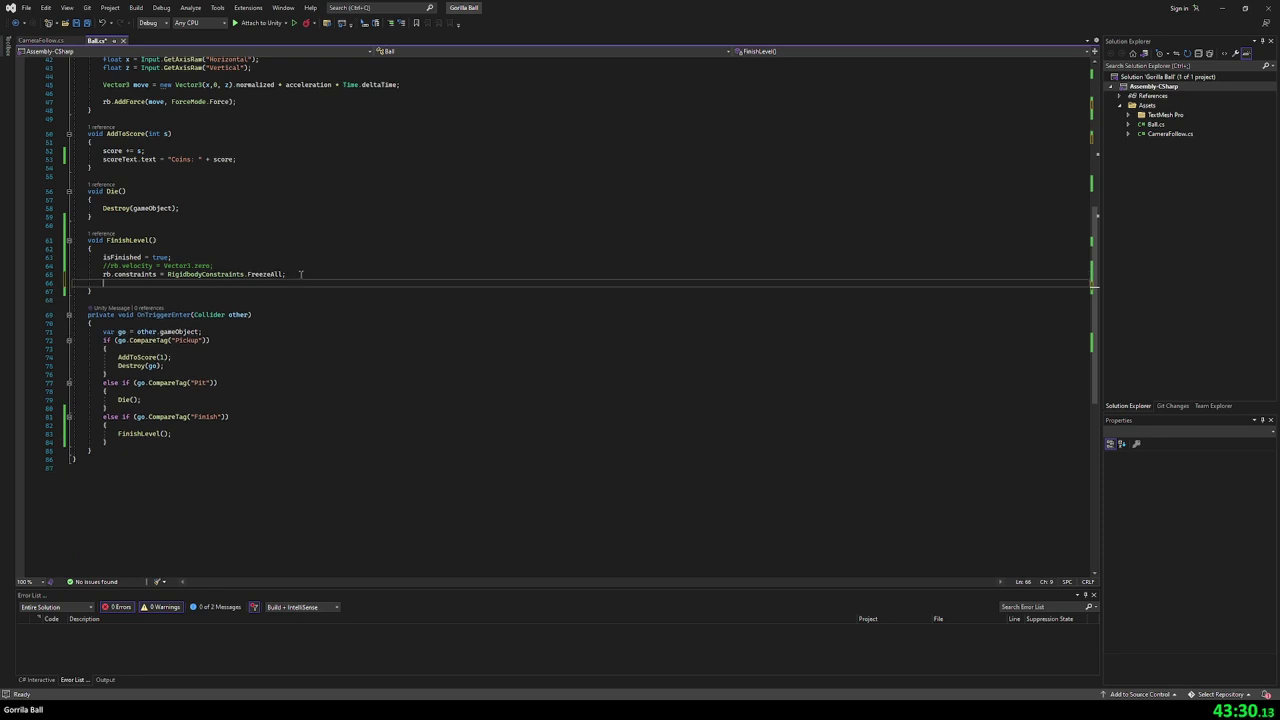
key(ctrl+v)
key(shift+Left)
key(shift+Left)
key(shift+Left)
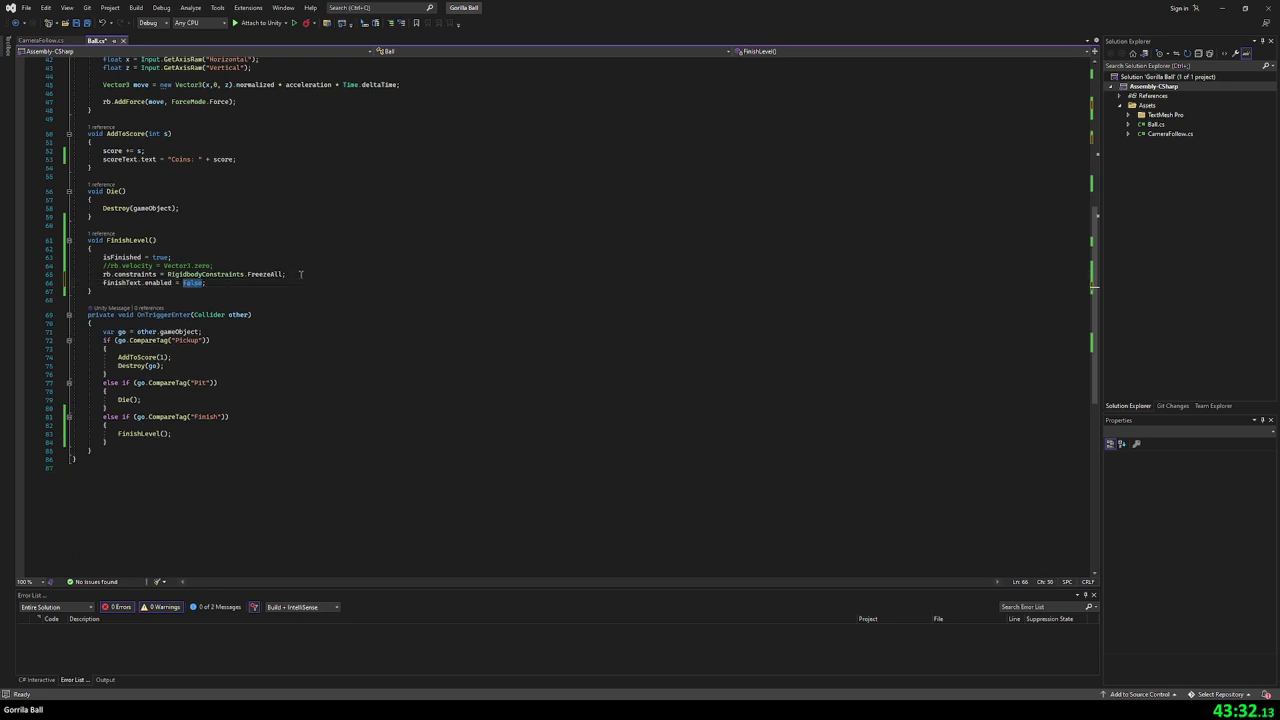
text(true)
click(300, 274)
key(ctrl+s)
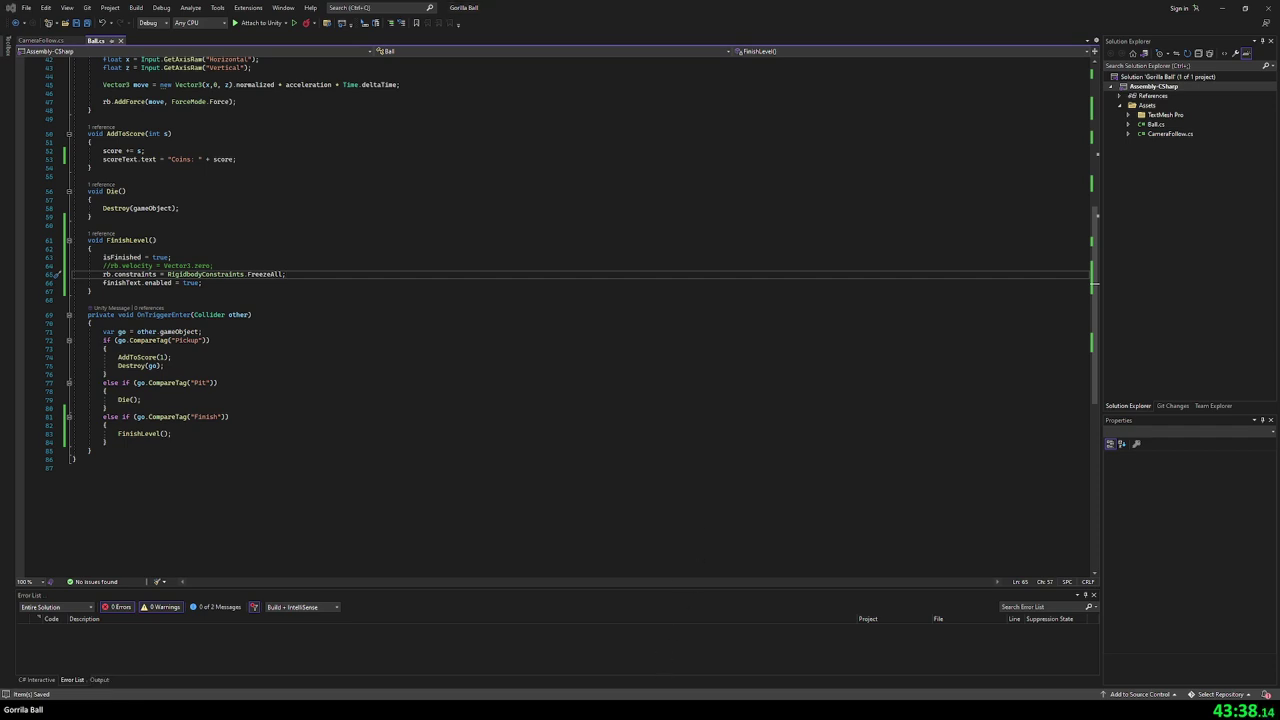
key(alt+Tab)
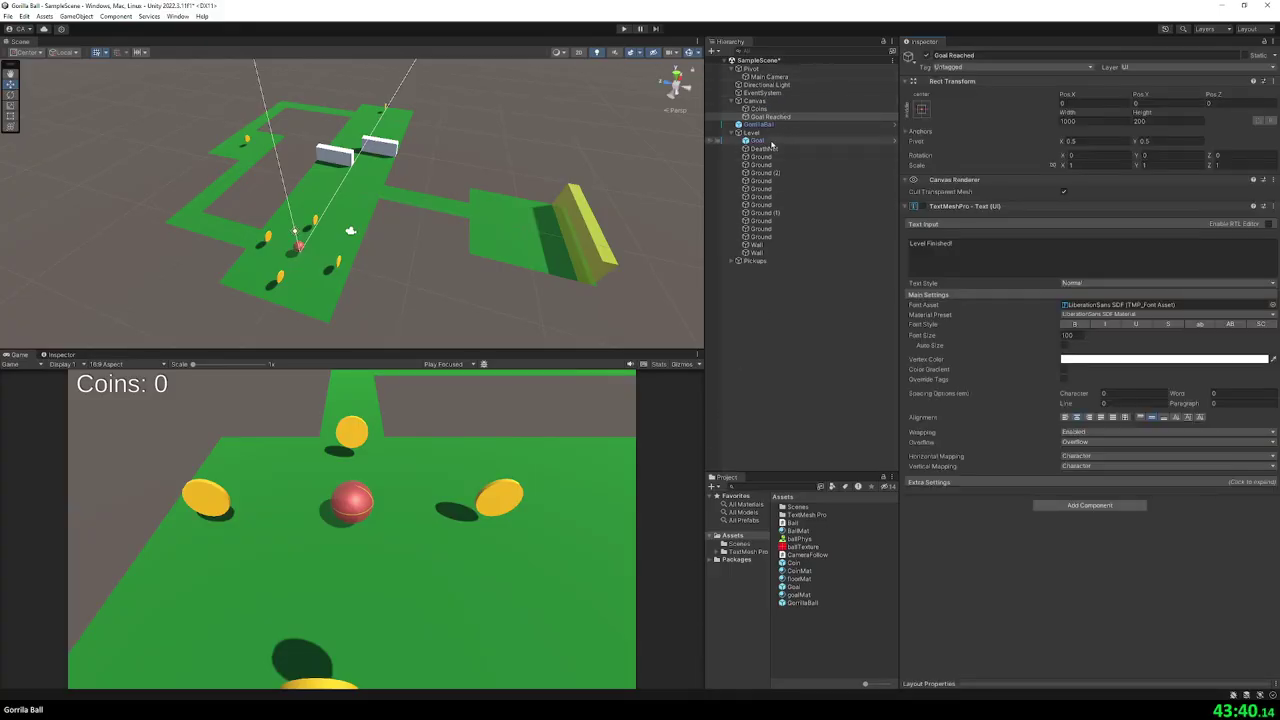
- Assign Goal Reached to GorillaBall's Finish Text field, then play-test by rolling the ball to the goal
click(757, 124)
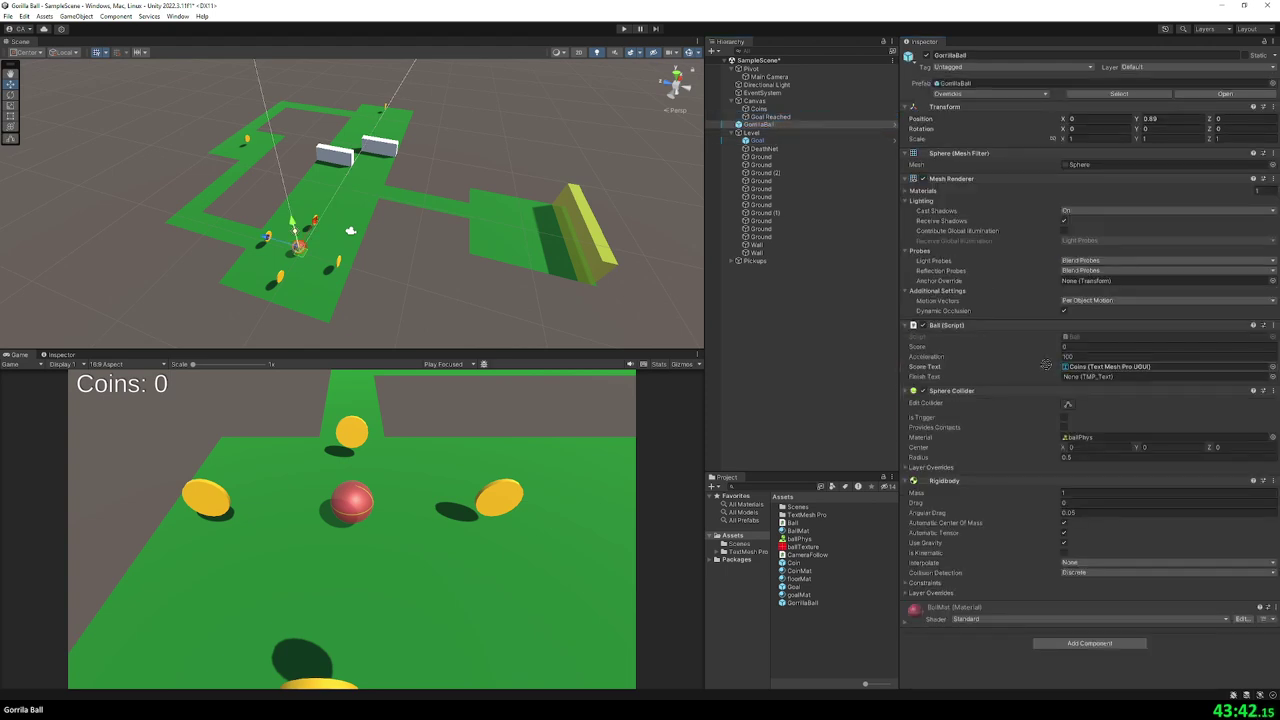
drag(925, 152, 1094, 378)
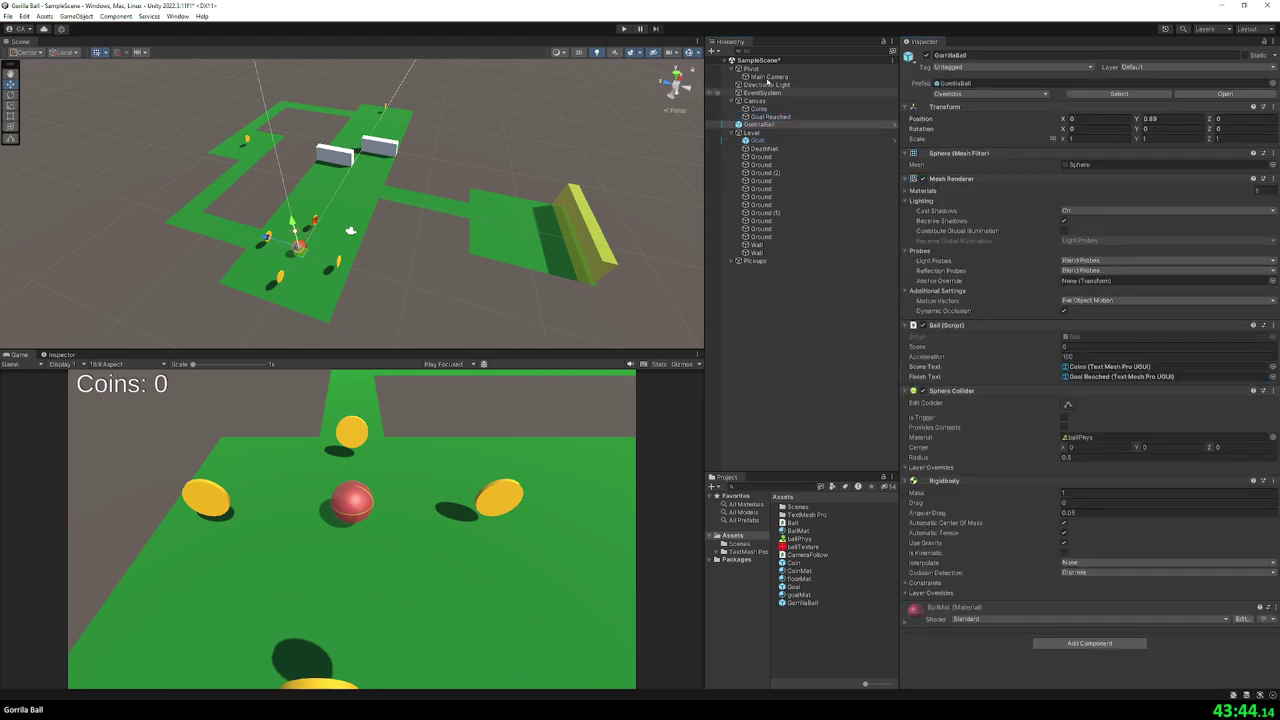
click(624, 28)
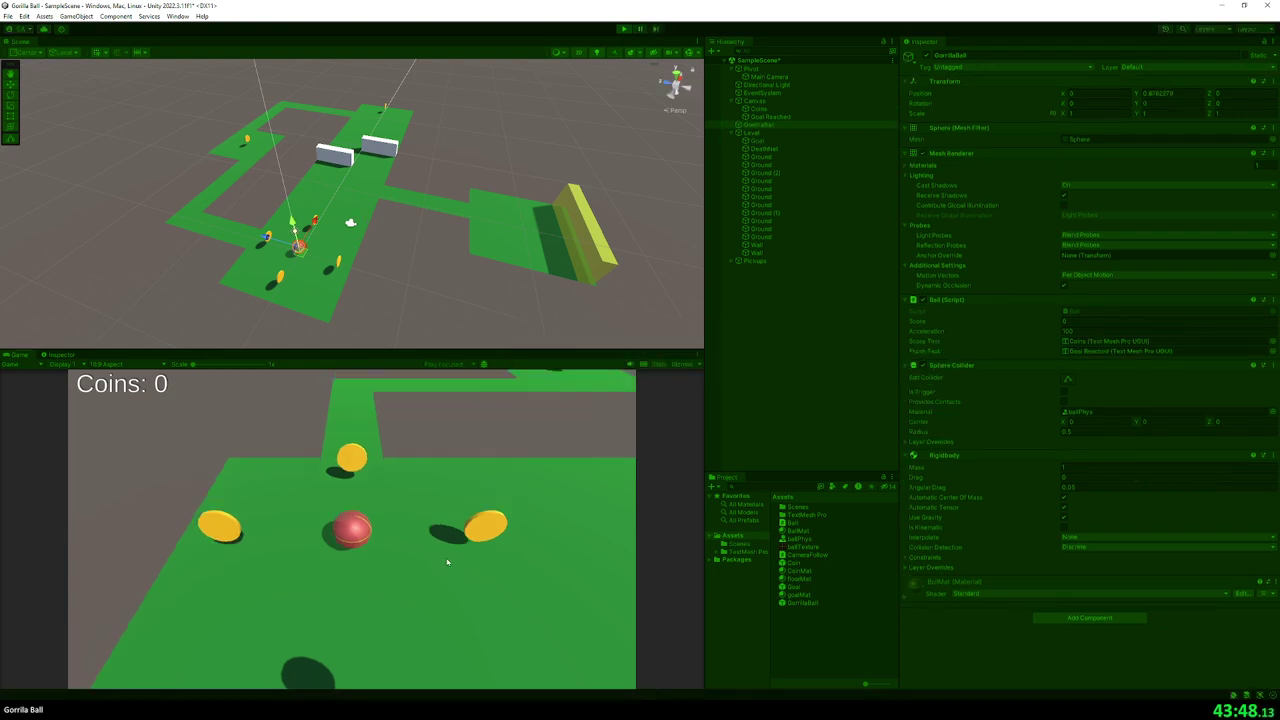
key(d)
key(d)
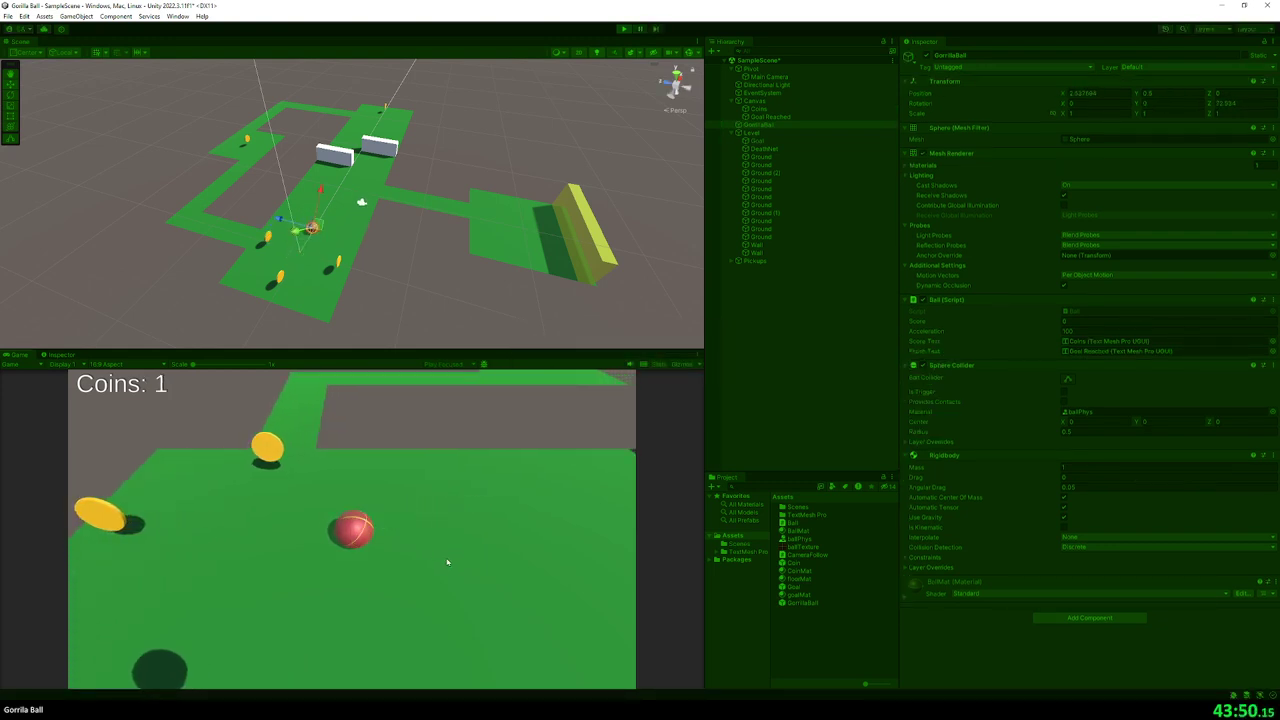
key(d)
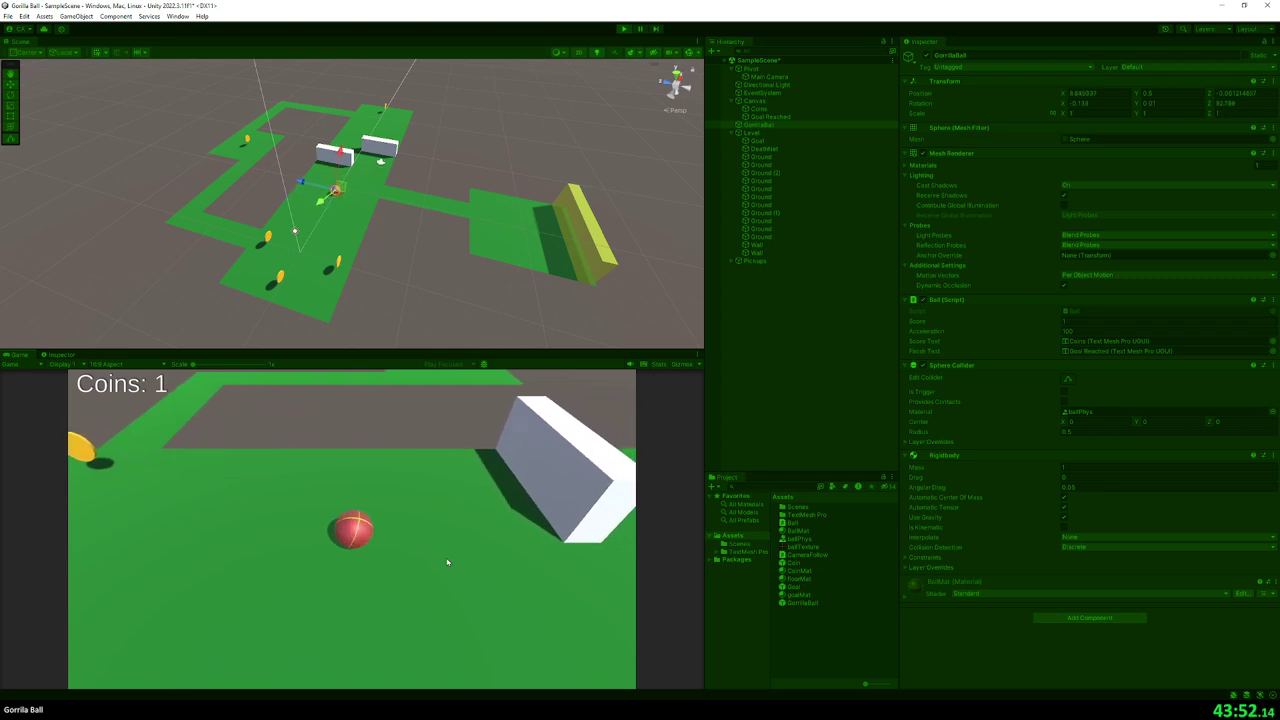
key(d)
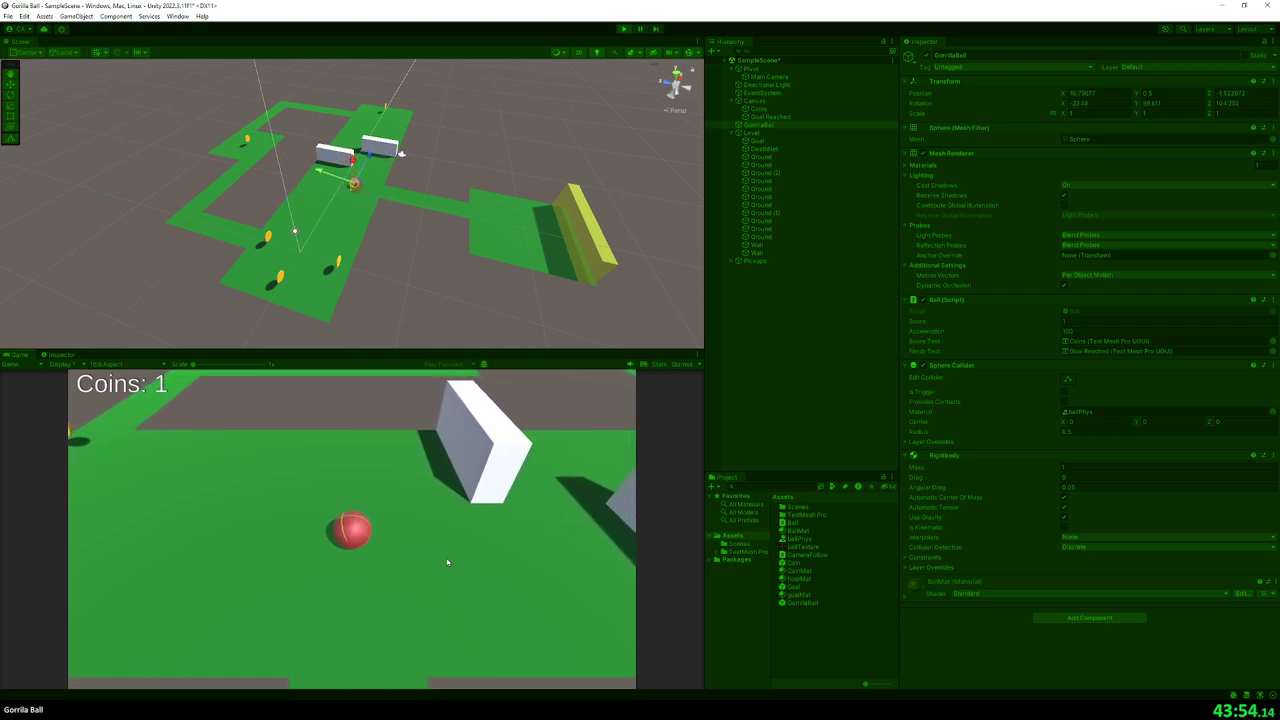
key(s)
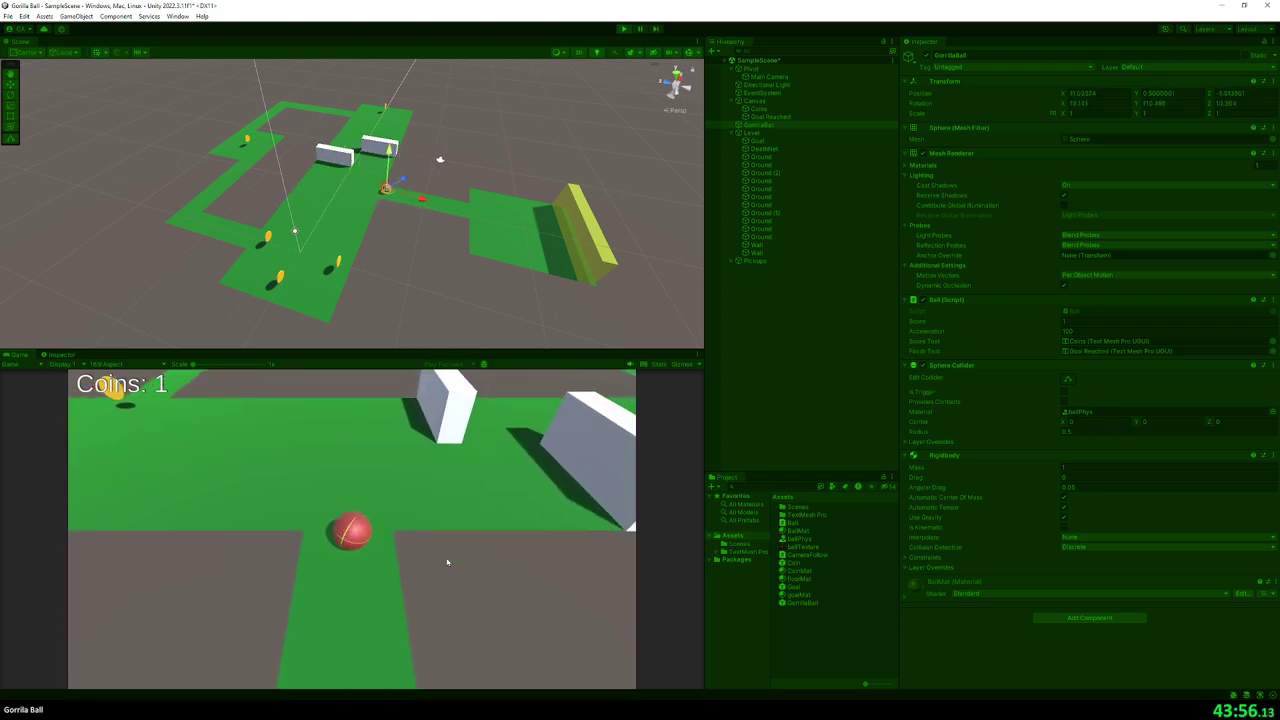
key(s)
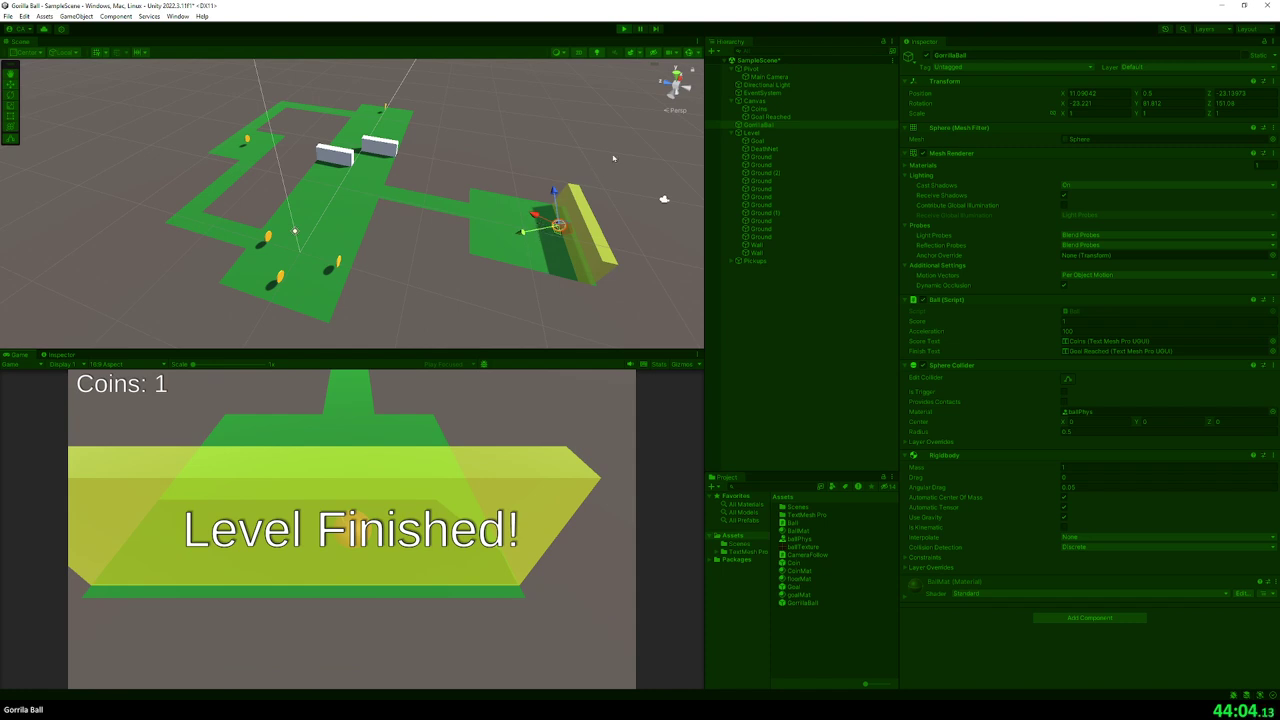
click(624, 30)
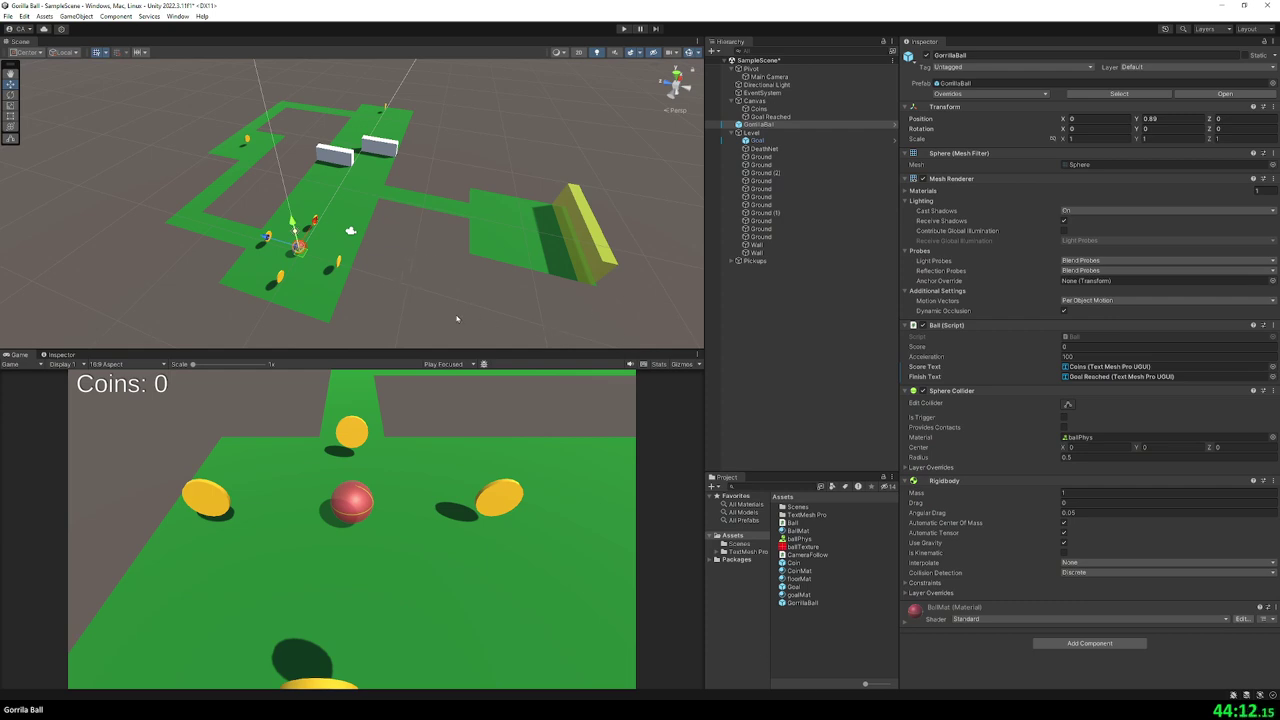
- Launch MuseScore 4 from the Start menu and choose New score
key(super)
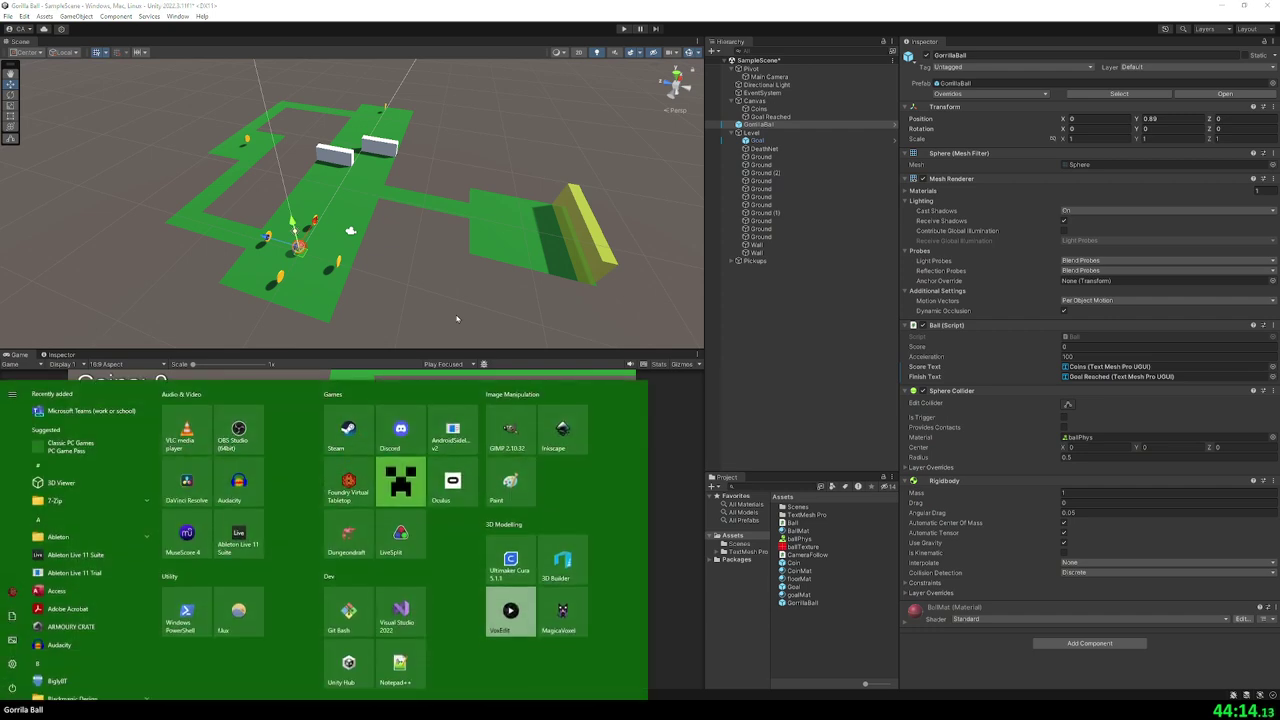
key(Escape)
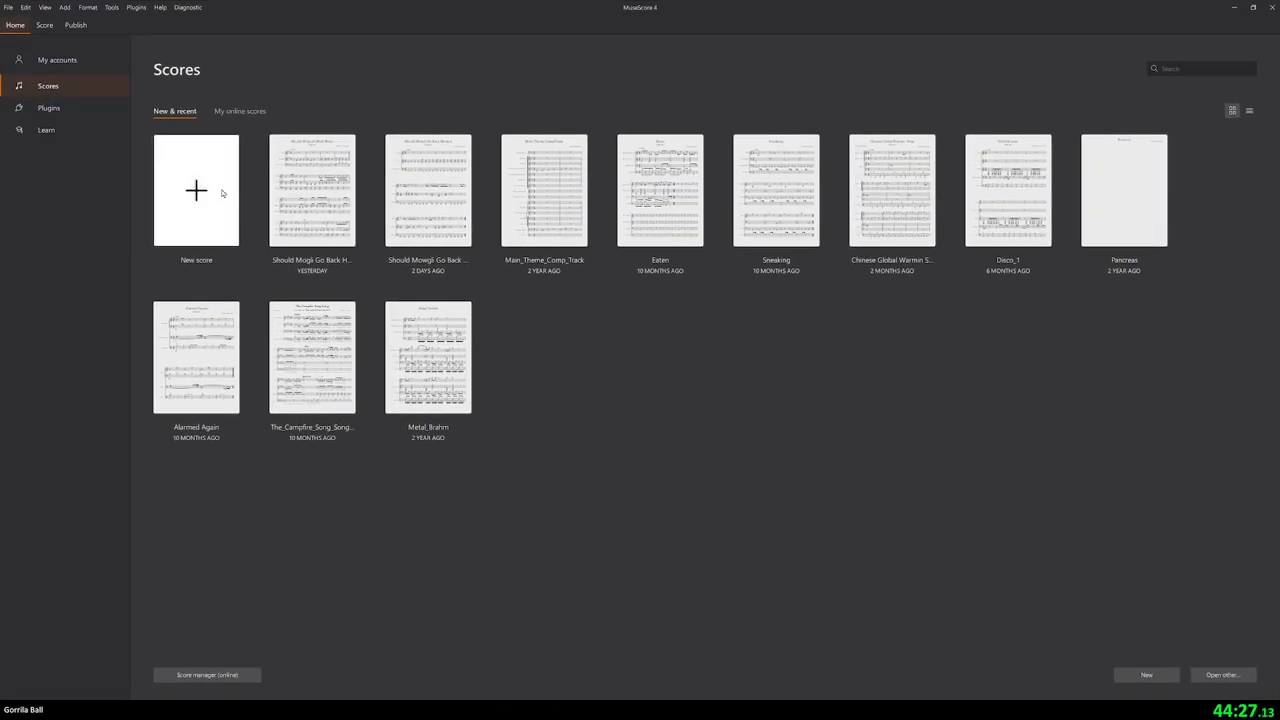
click(222, 193)
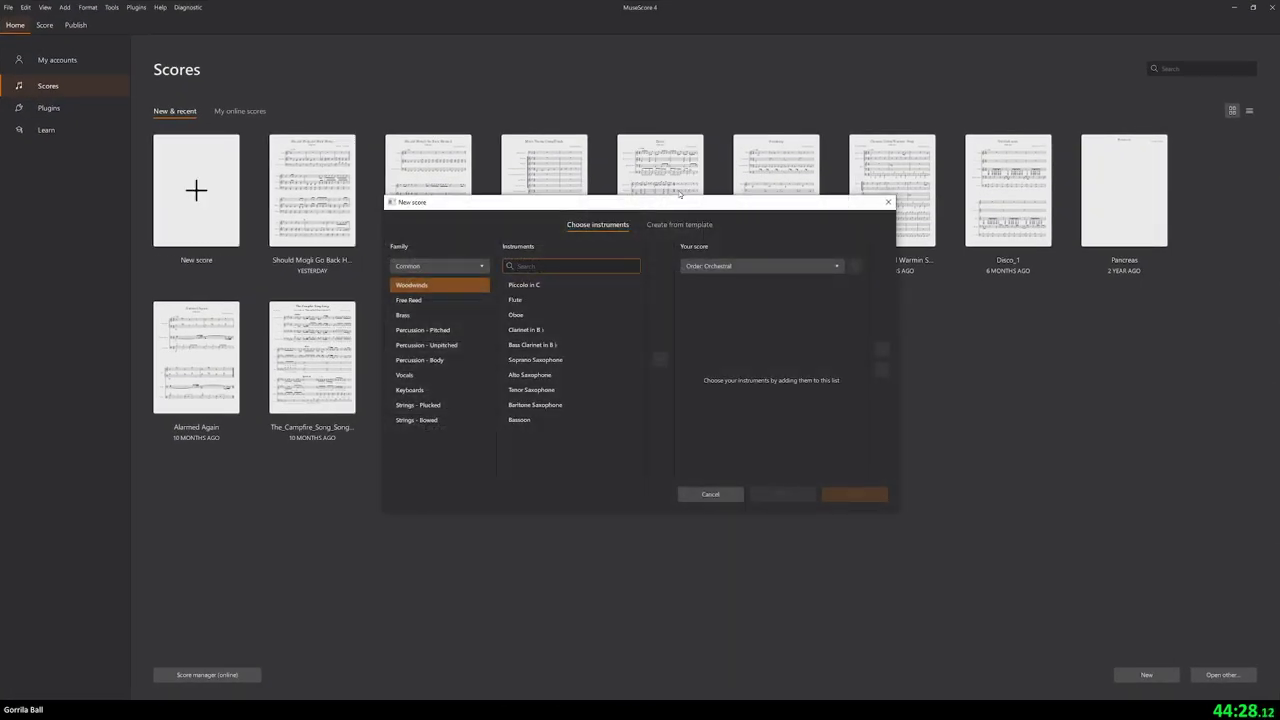
- Add Flute, Acoustic Bass and Marimba, then create the 4/4 score
click(888, 202)
click(1271, 7)
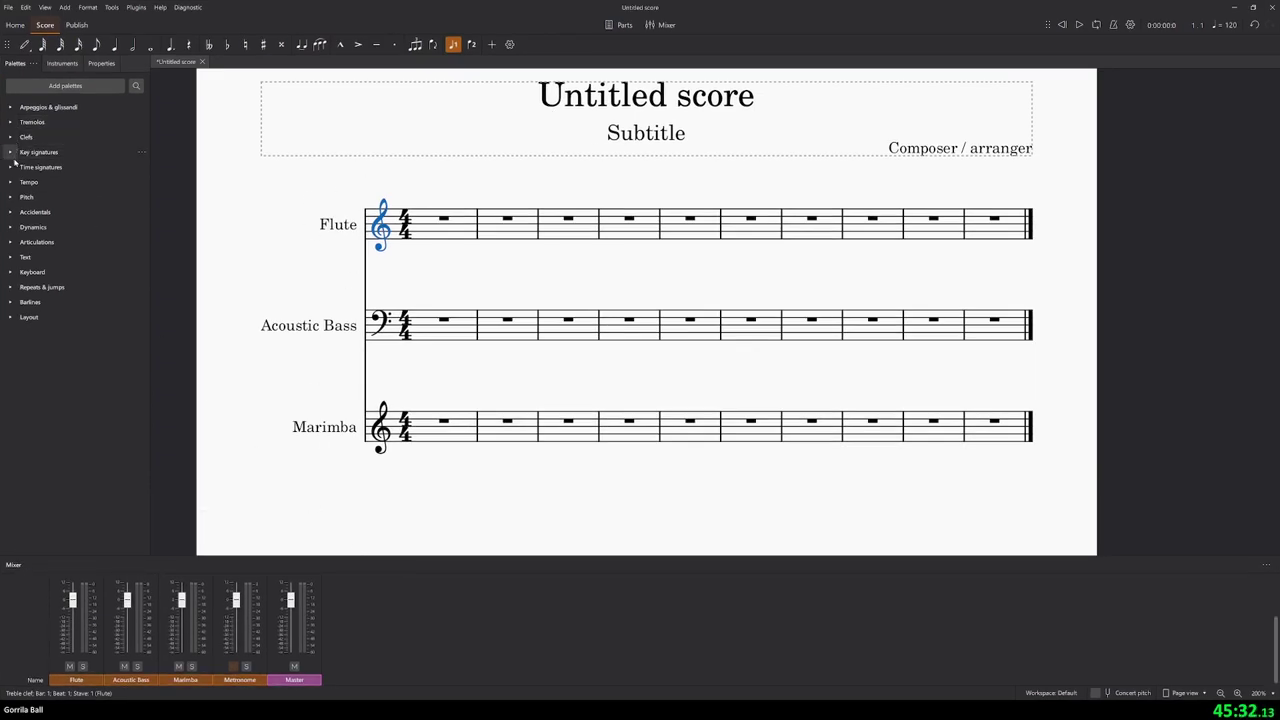
- Place a ♩ = 80 tempo marking from the Tempo palette on the first Flute measure
click(14, 167)
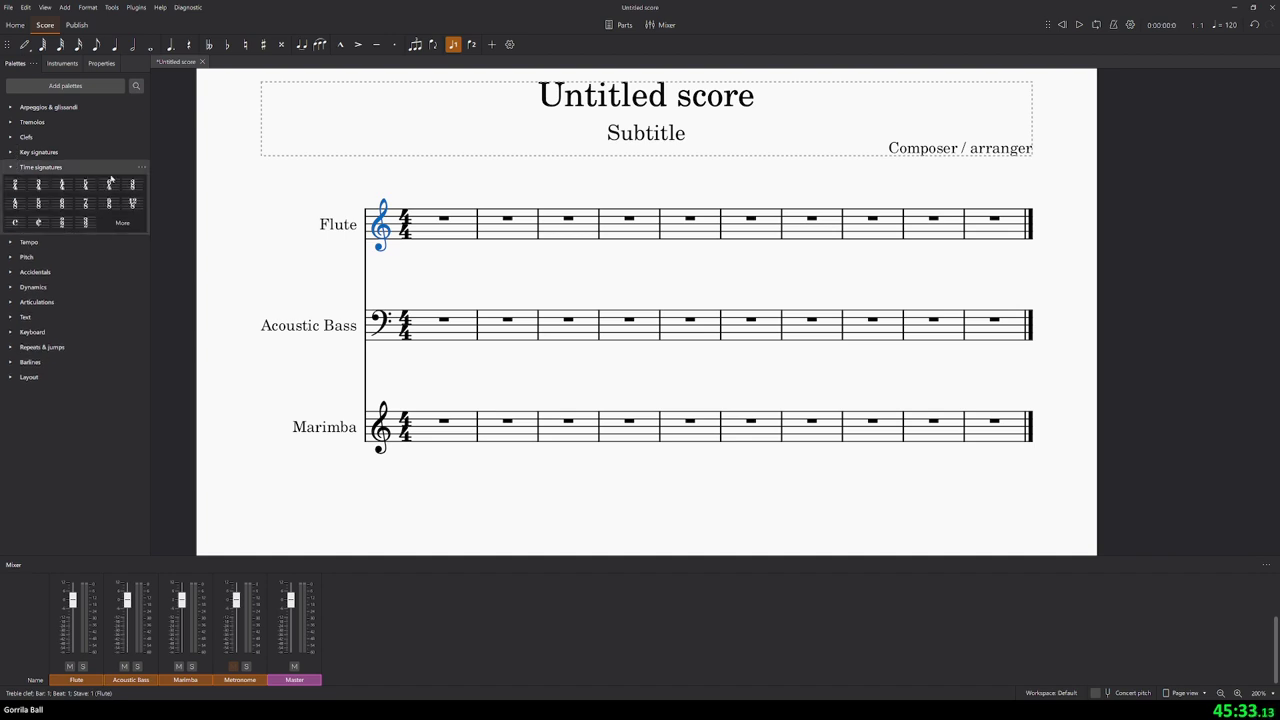
click(12, 152)
click(14, 205)
click(11, 244)
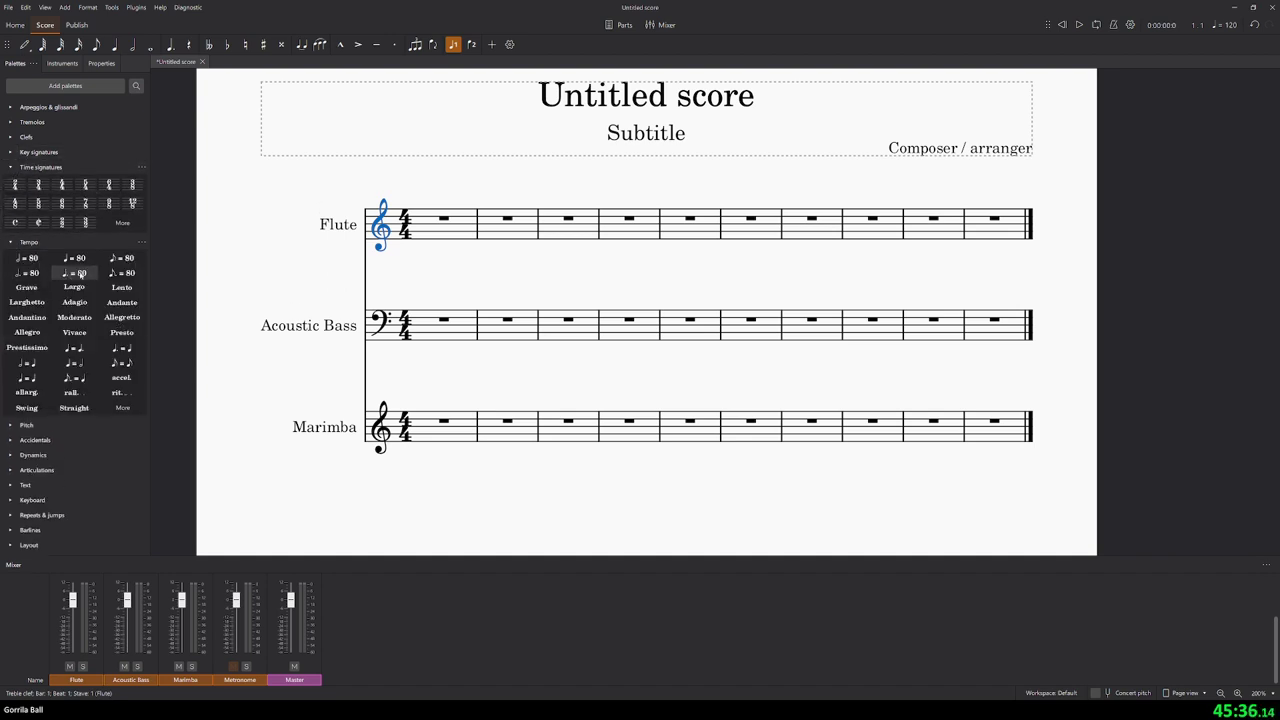
click(86, 261)
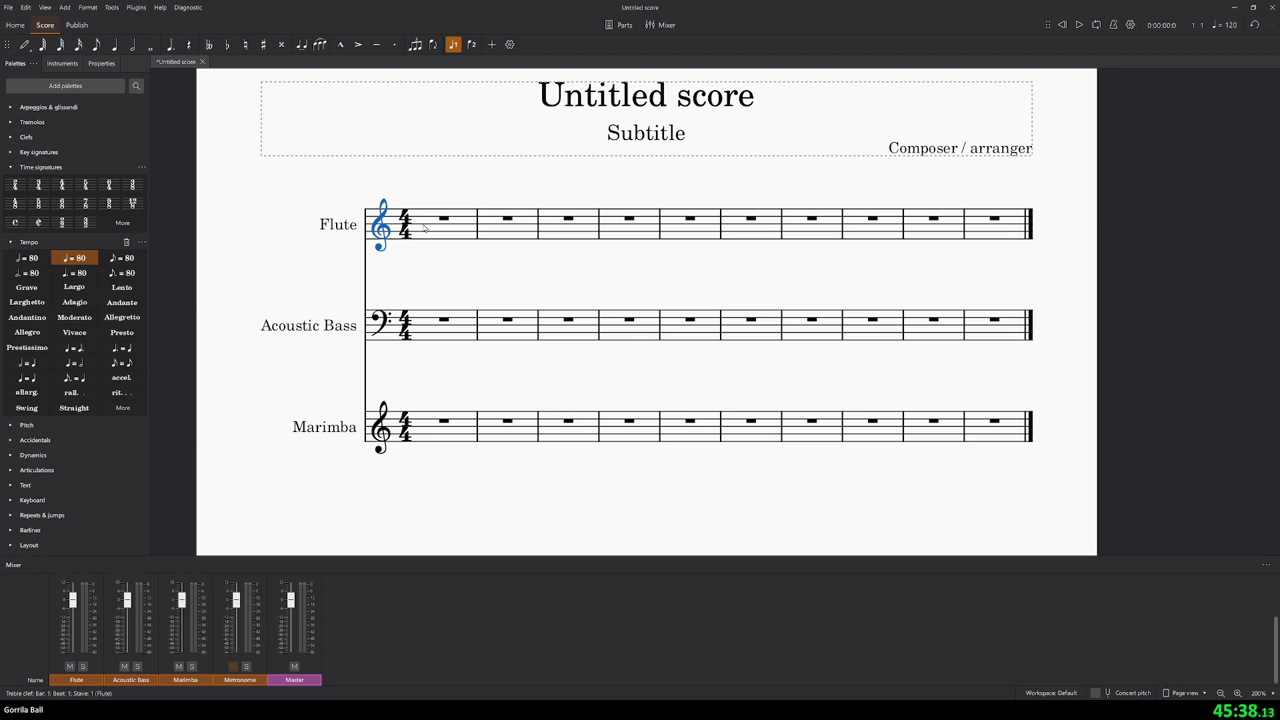
click(440, 219)
click(74, 258)
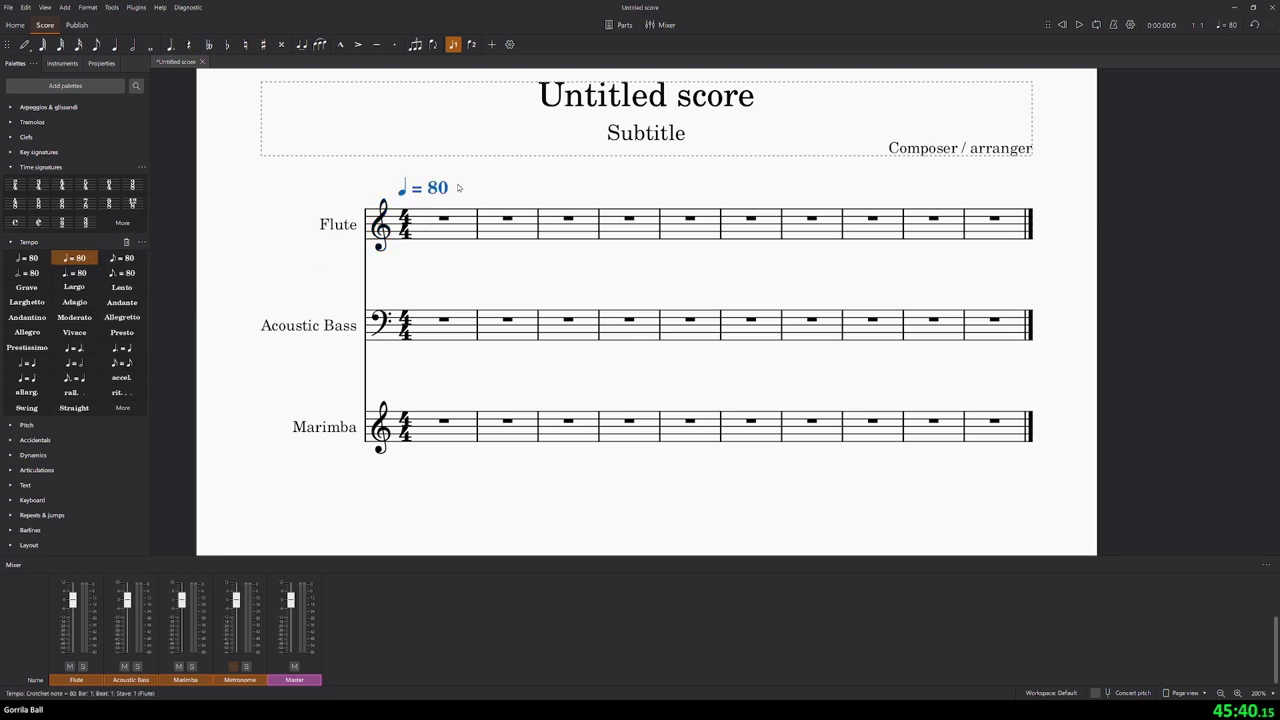
- Change the tempo number to 110, then set it back to 80
text(110)
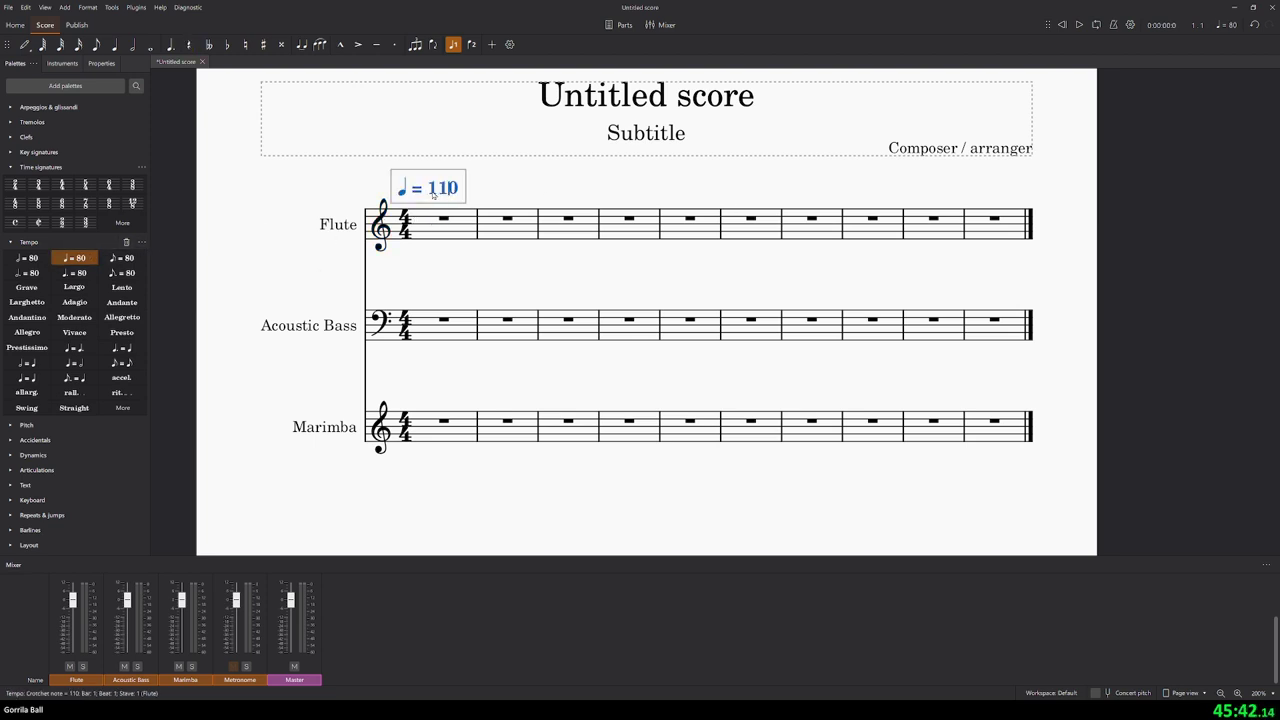
click(322, 200)
double_click(444, 190)
key(BackSpace)
key(BackSpace)
key(BackSpace)
text(80)
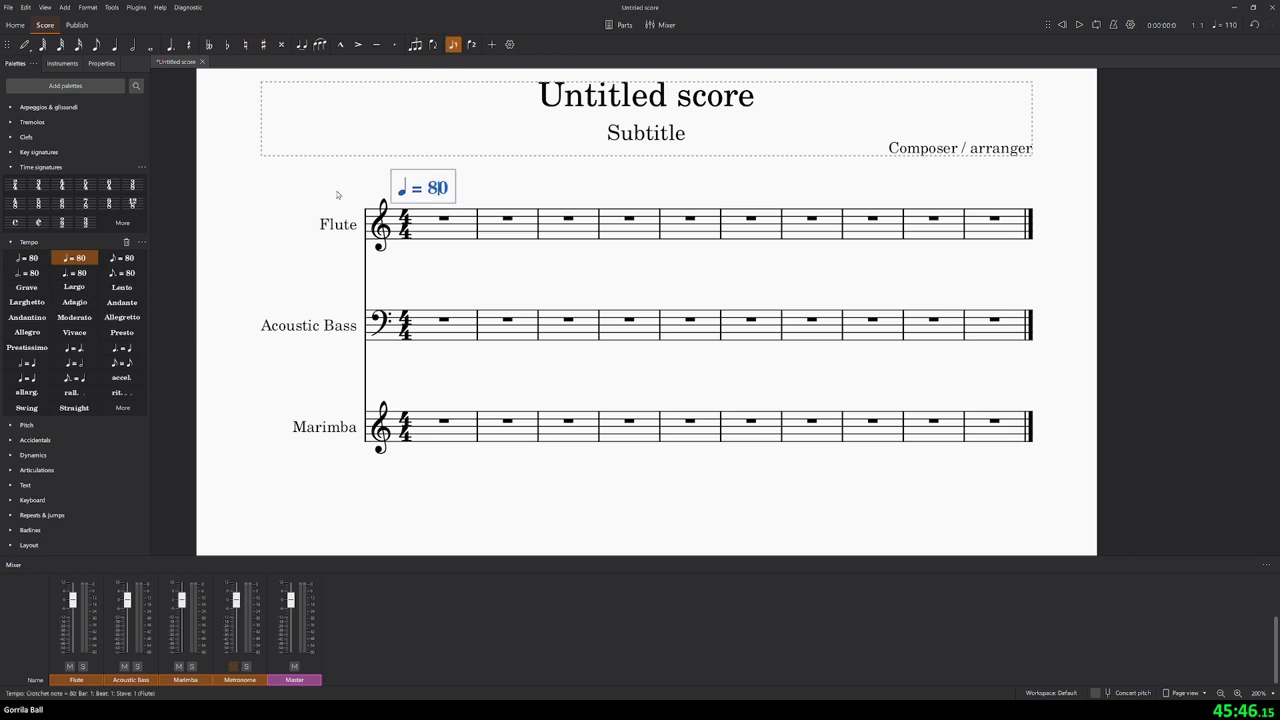
click(336, 194)
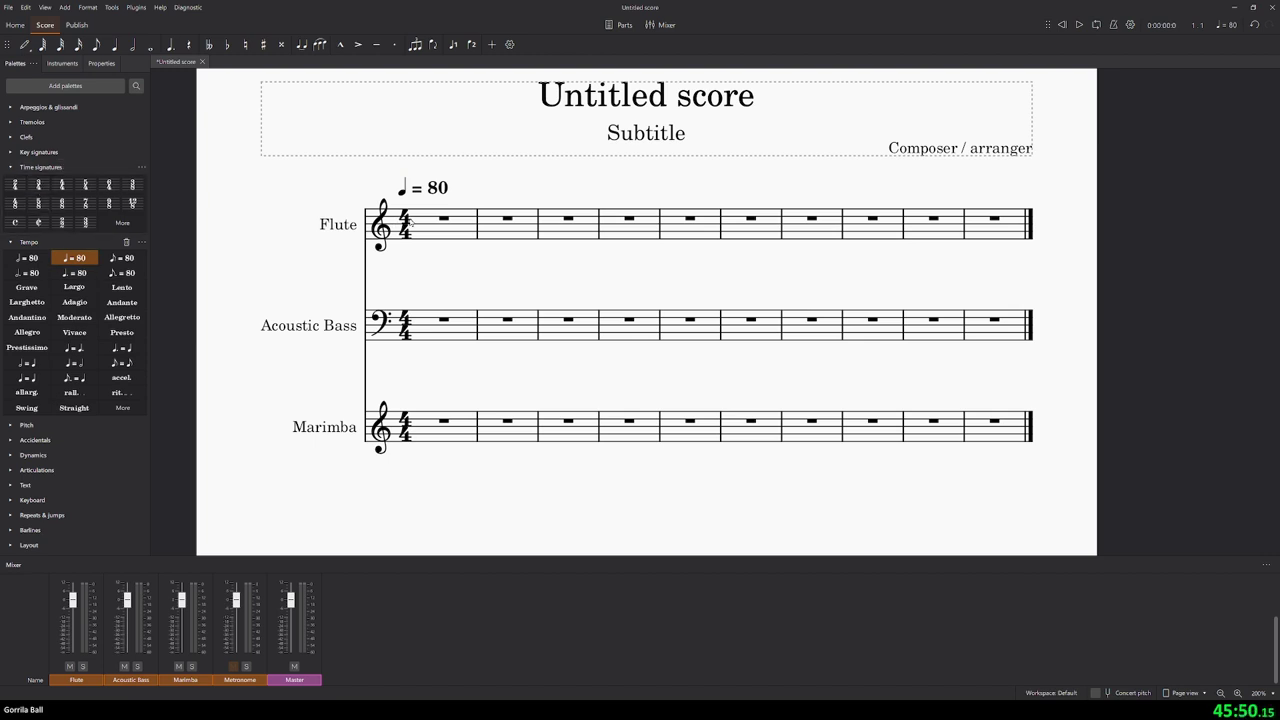
click(447, 321)
key(n)
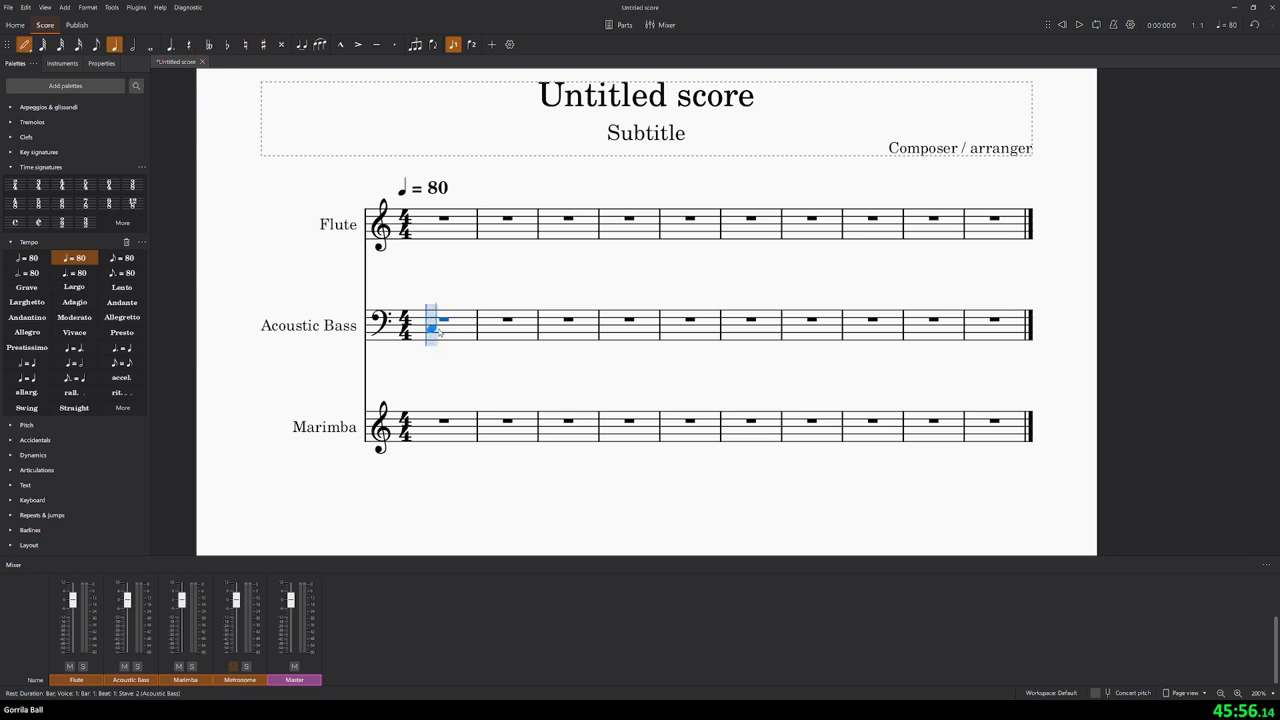
click(437, 329)
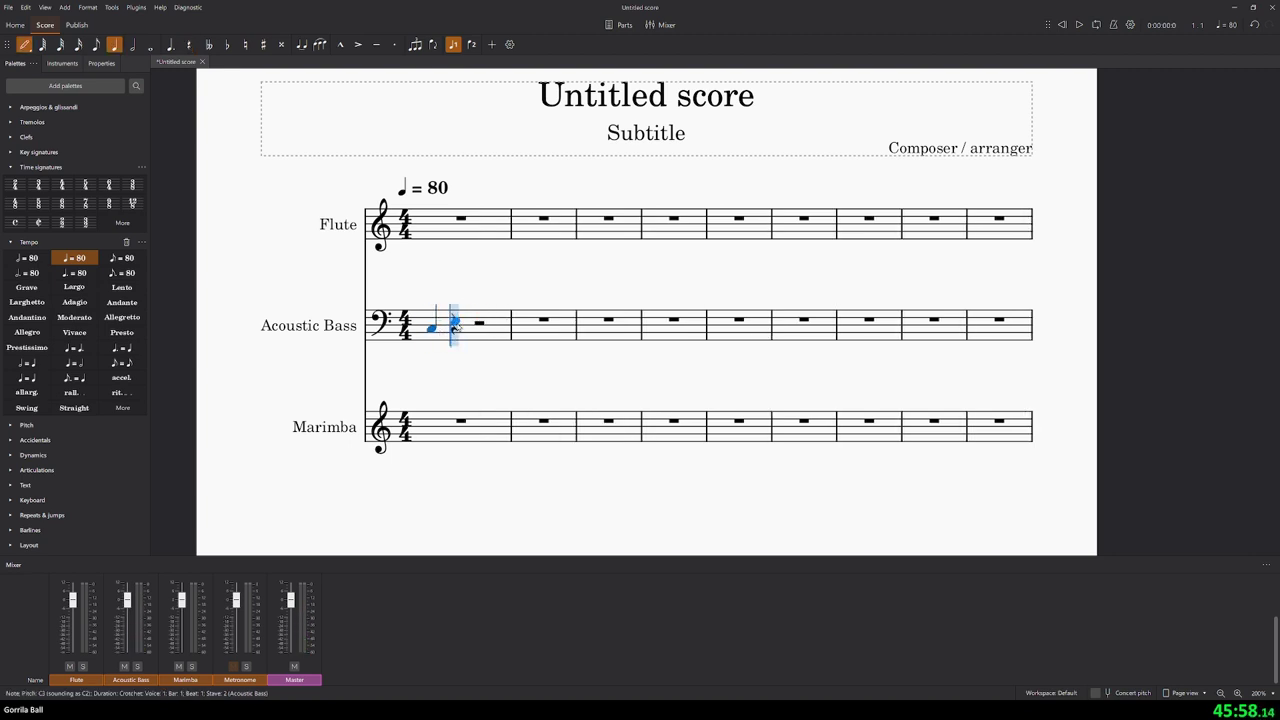
key(Escape)
key(n)
click(454, 322)
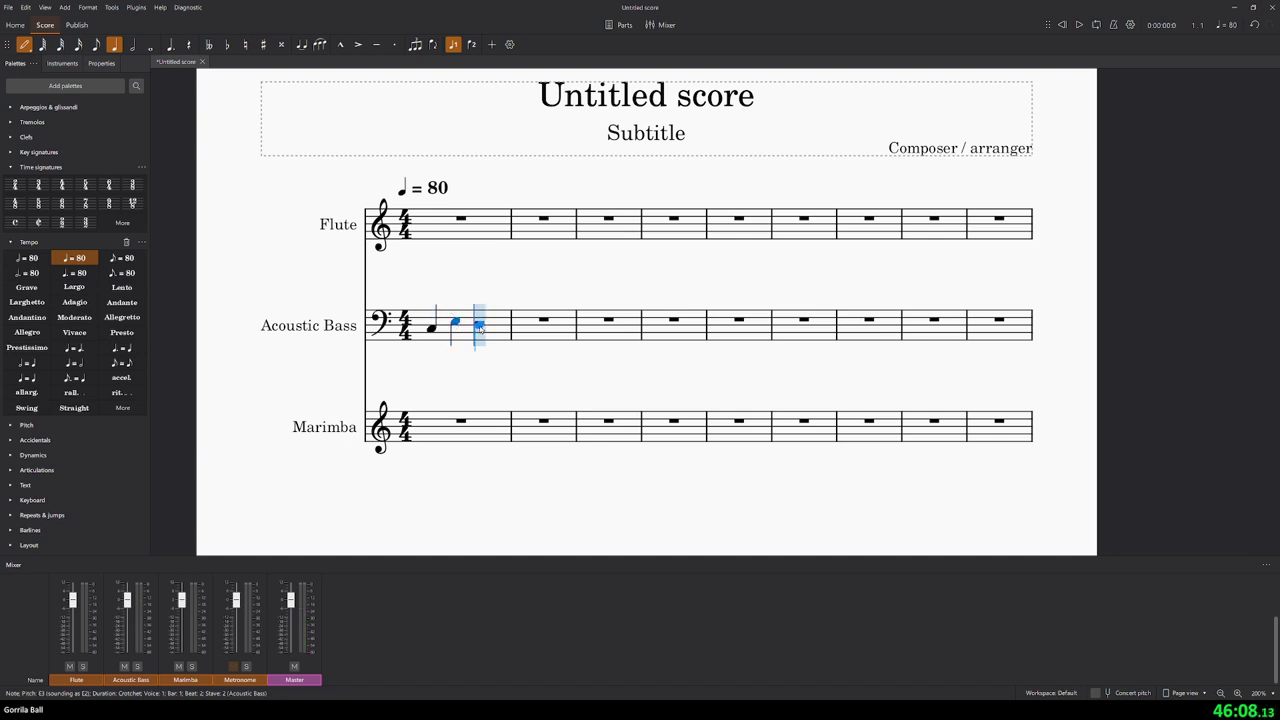
click(479, 326)
click(502, 330)
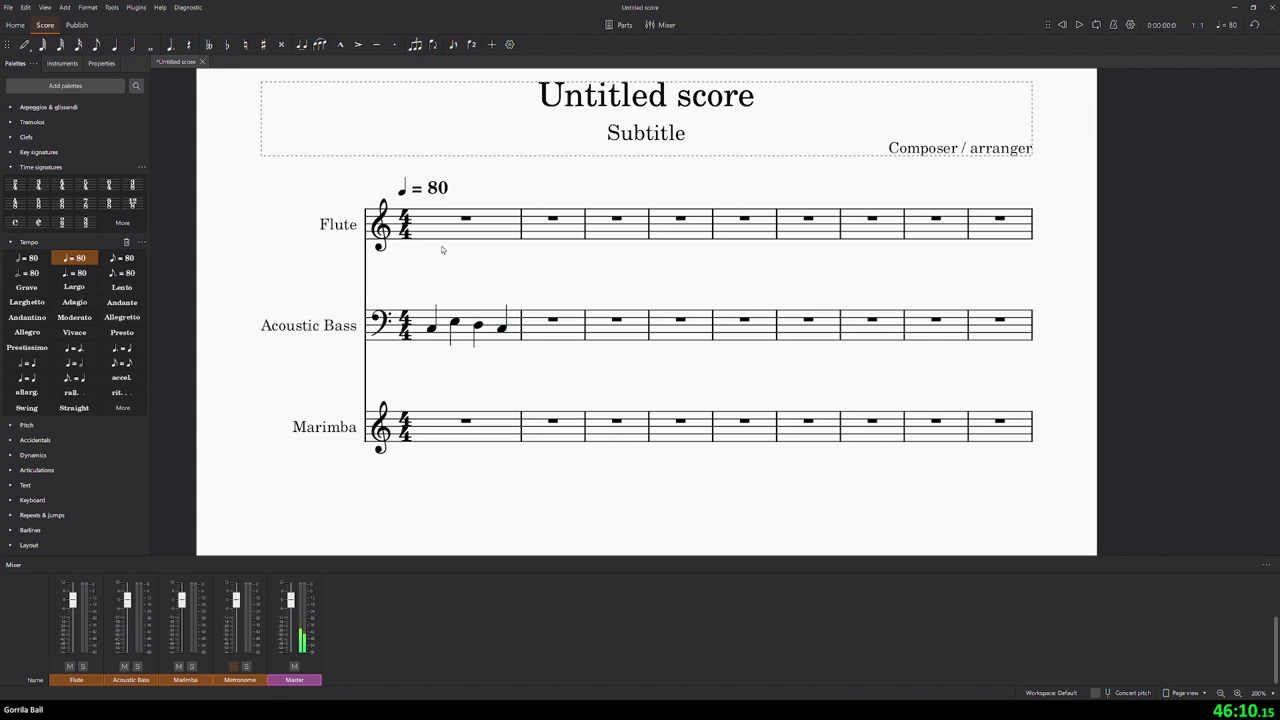
click(452, 228)
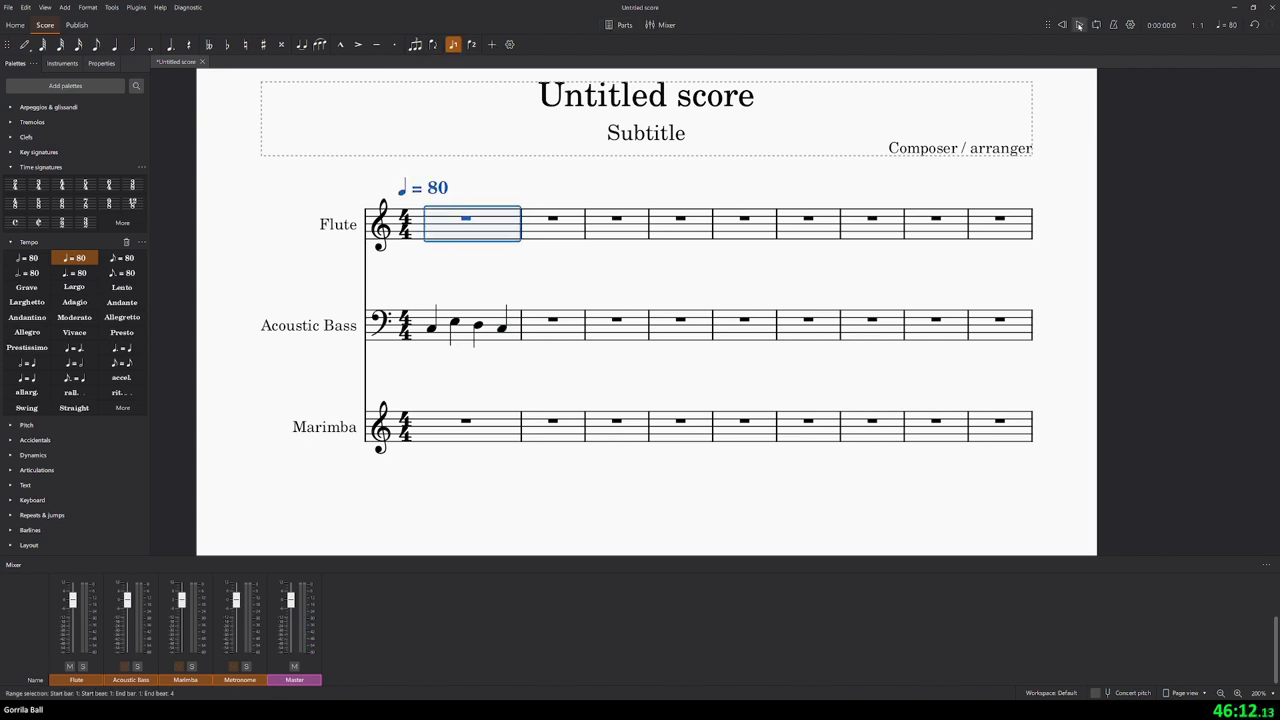
click(1079, 25)
key(Escape)
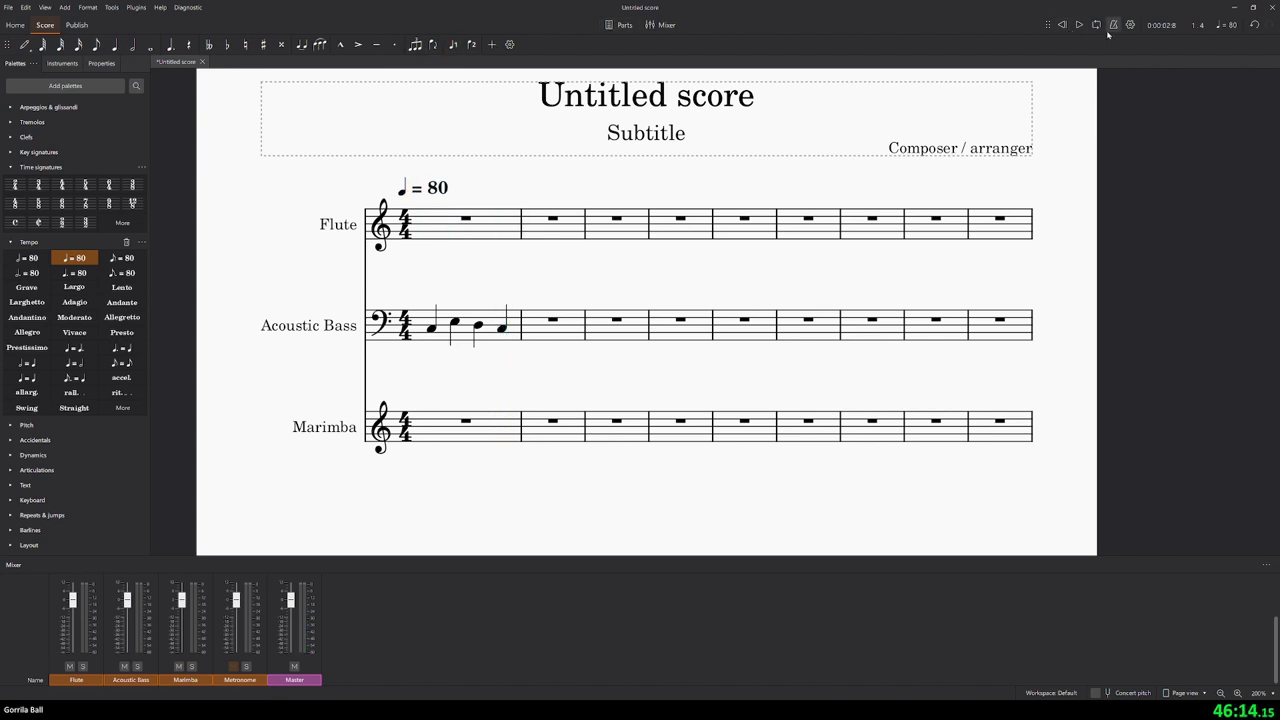
click(1078, 25)
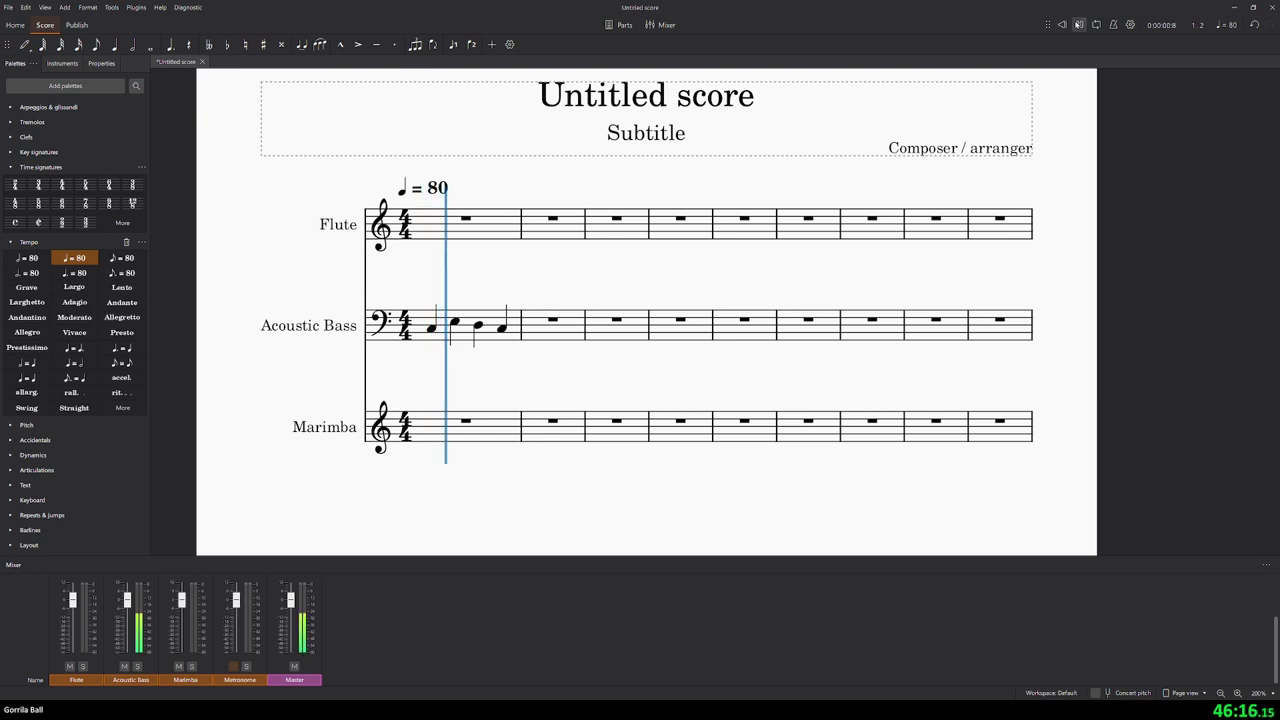
click(1079, 25)
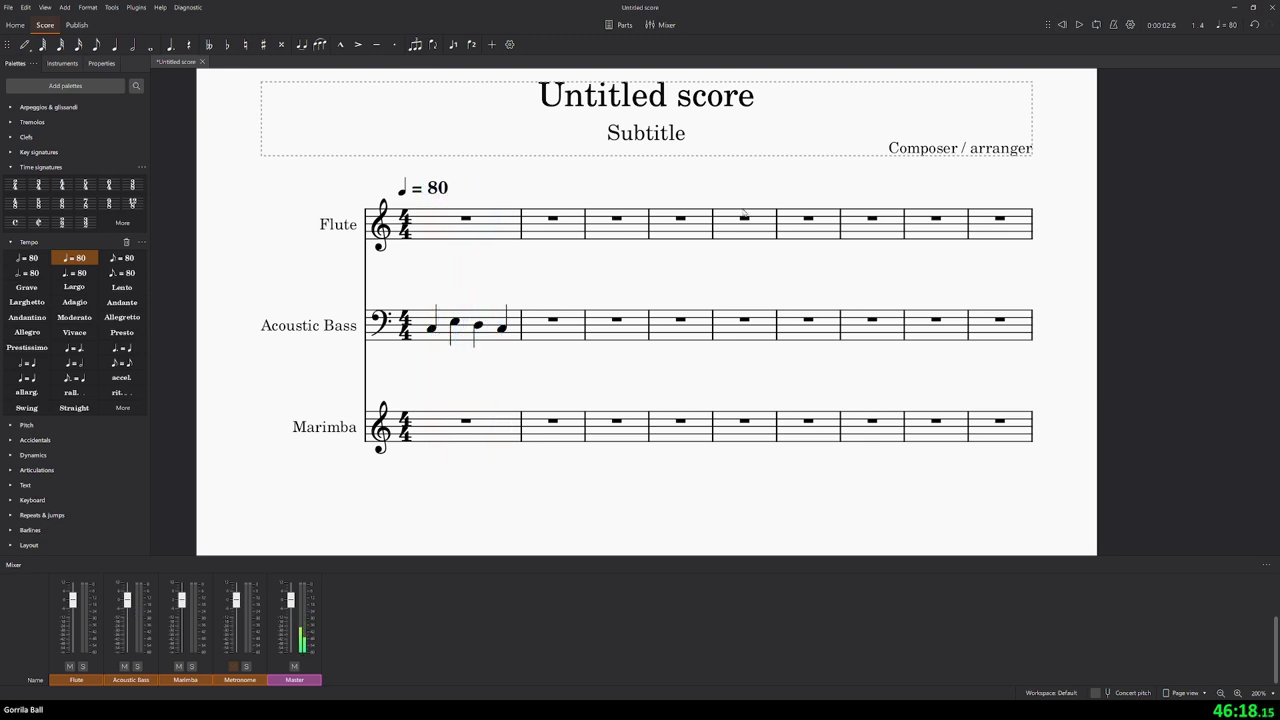
click(502, 325)
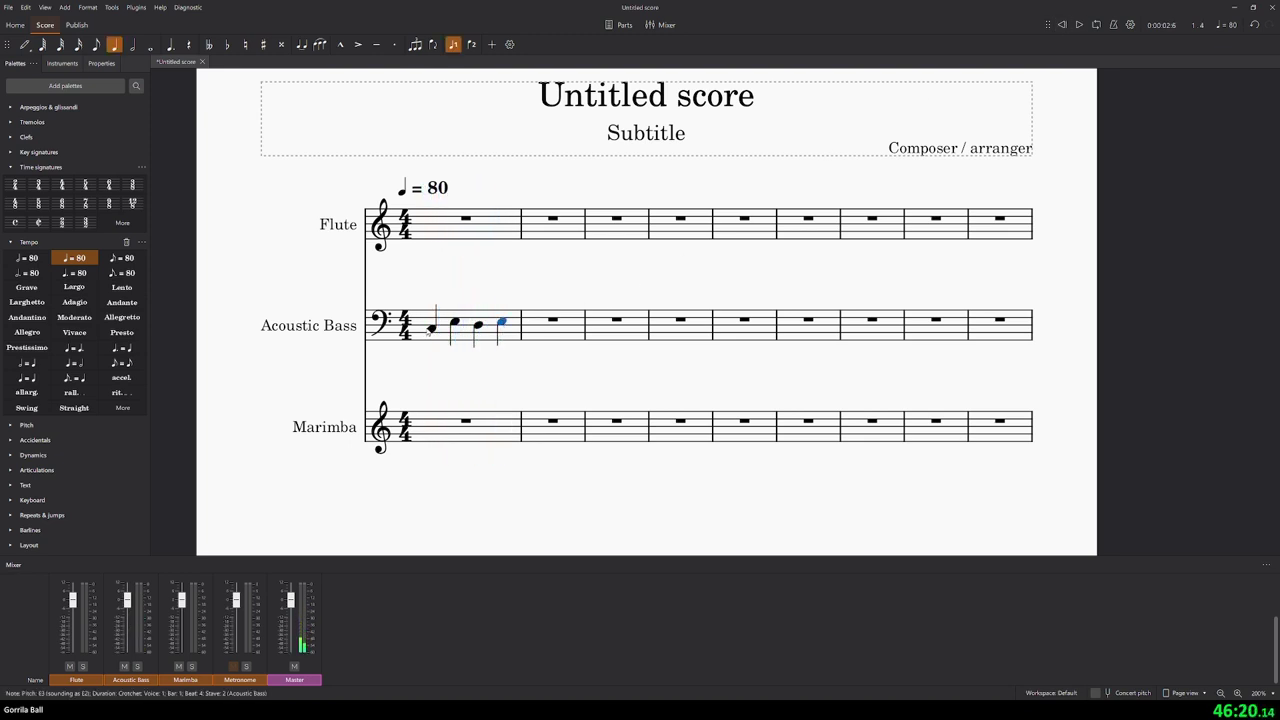
key(ctrl+Home)
click(1079, 25)
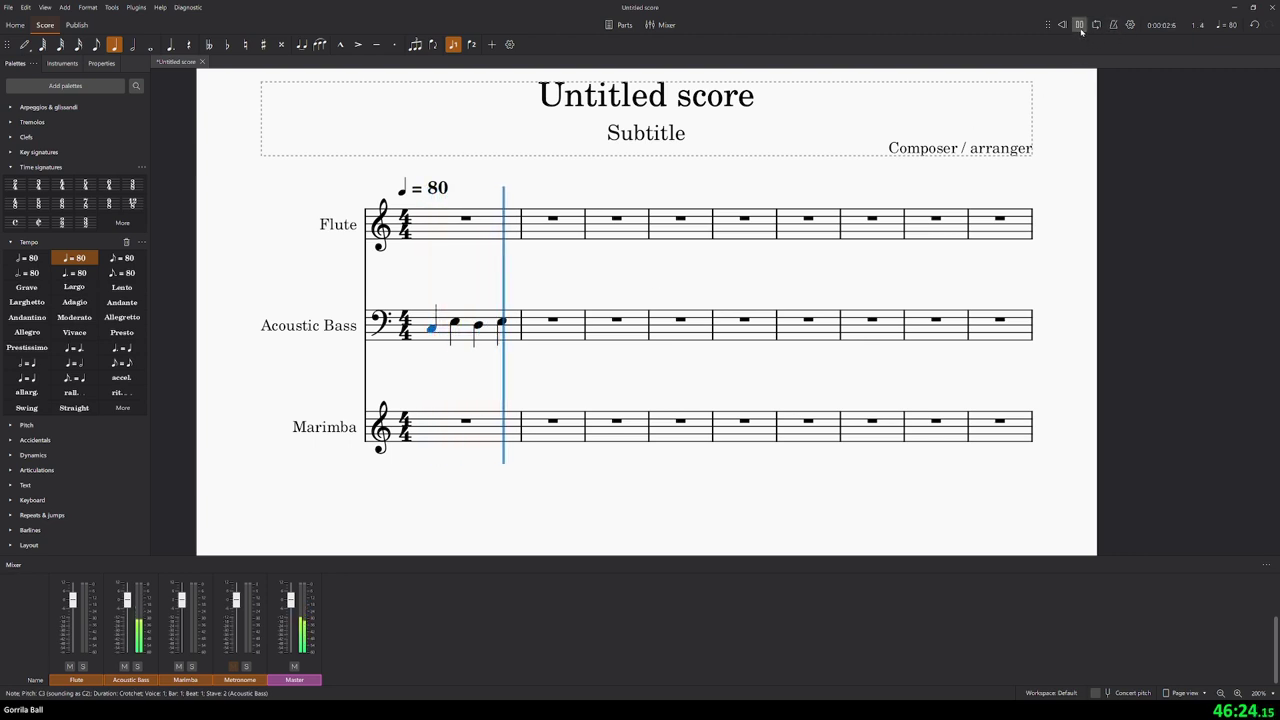
click(1079, 25)
click(502, 317)
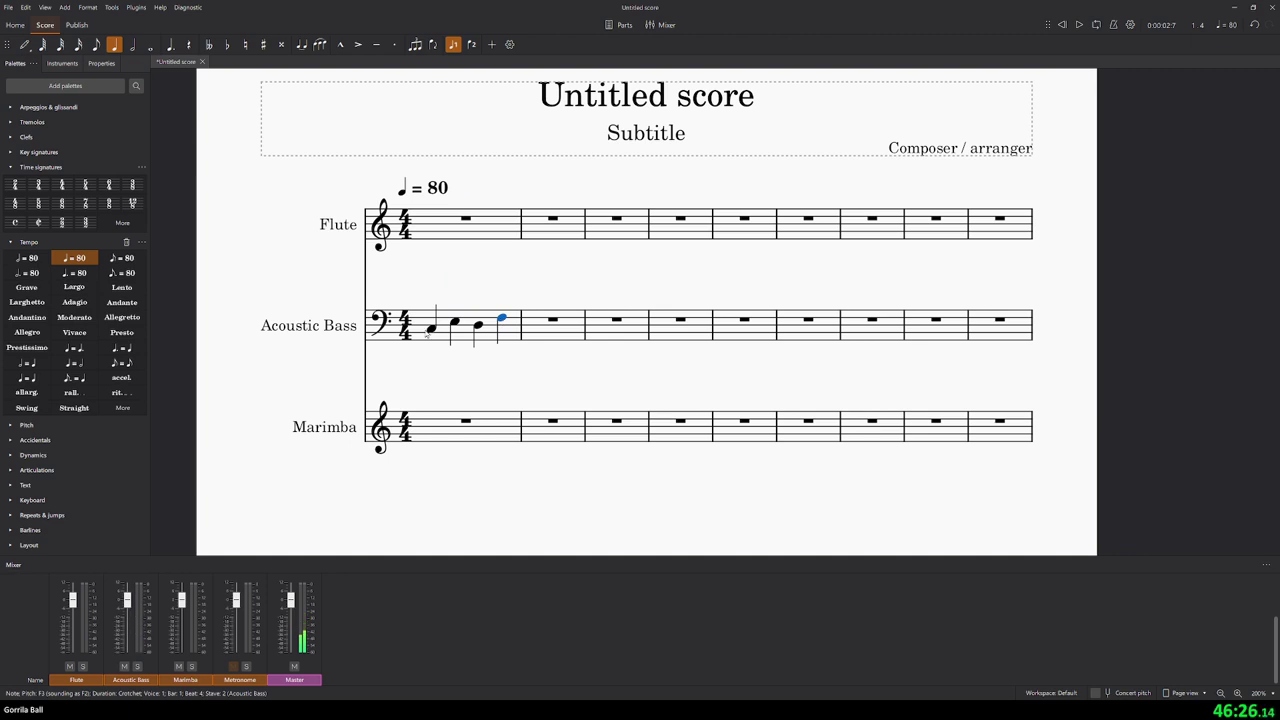
click(1079, 25)
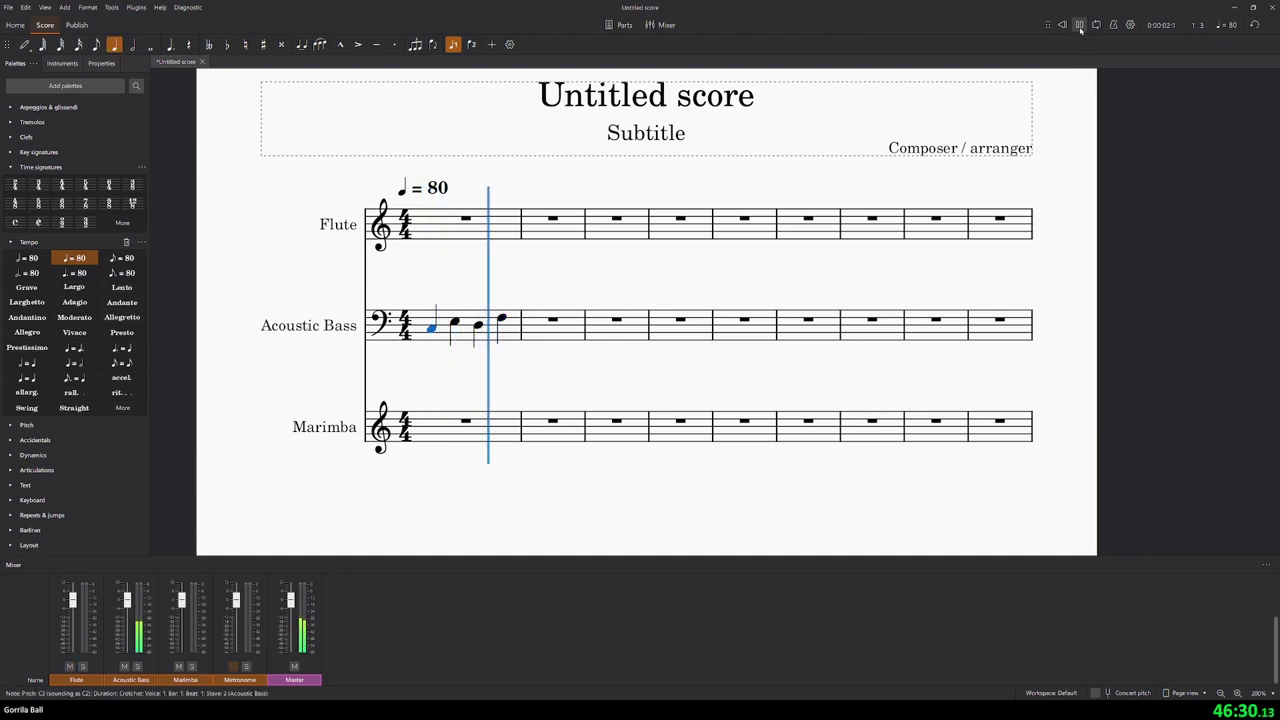
click(1079, 25)
click(436, 188)
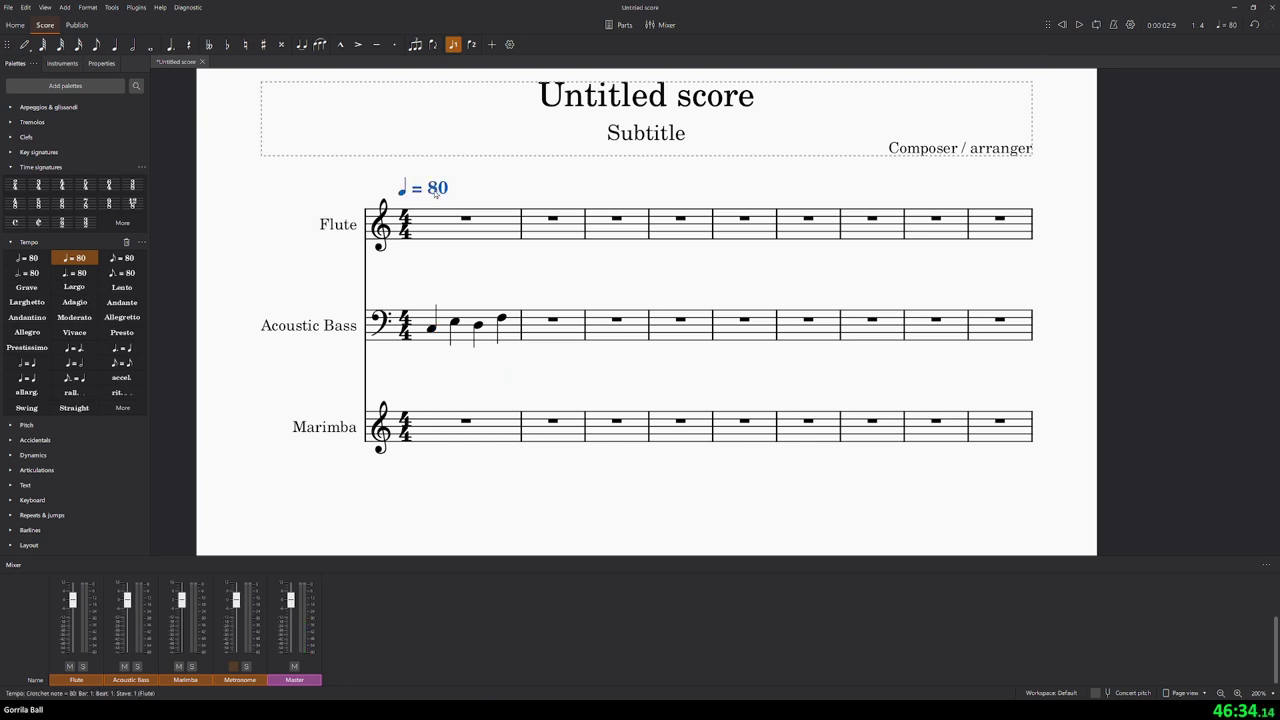
click(455, 330)
- Delete the notes in the Acoustic Bass's first bar
key(Delete)
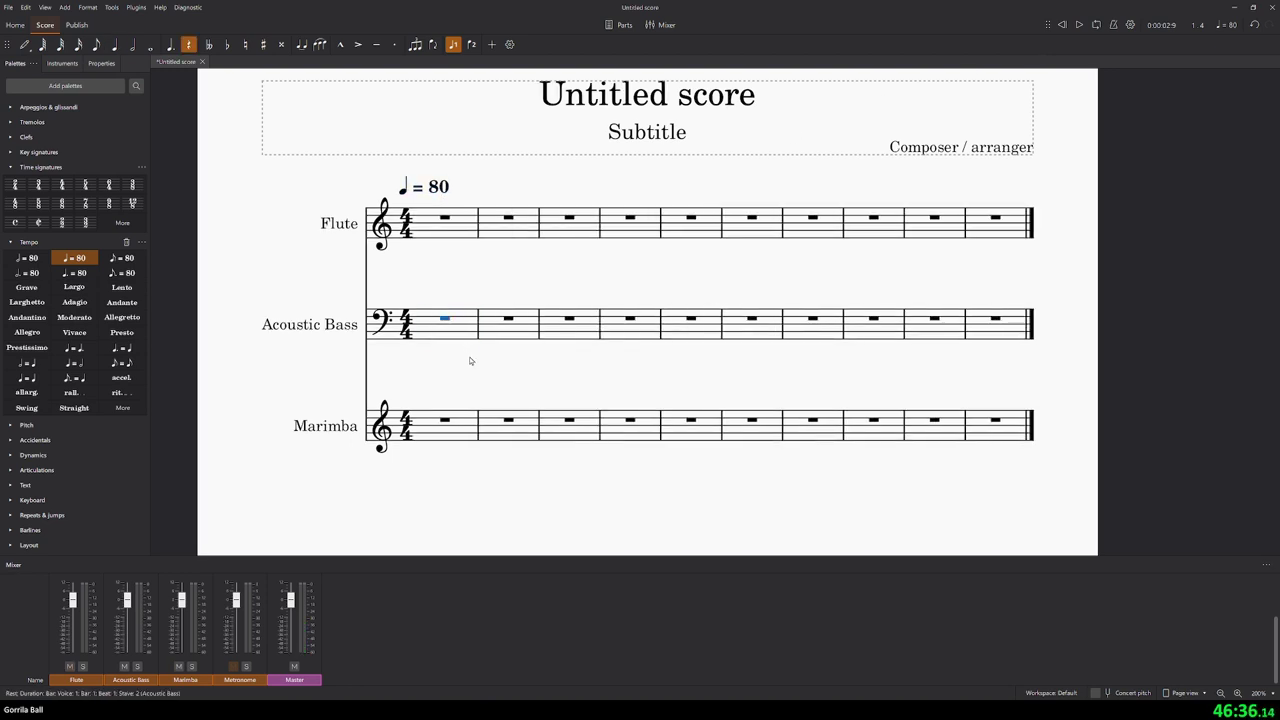
right_click(509, 280)
click(408, 392)
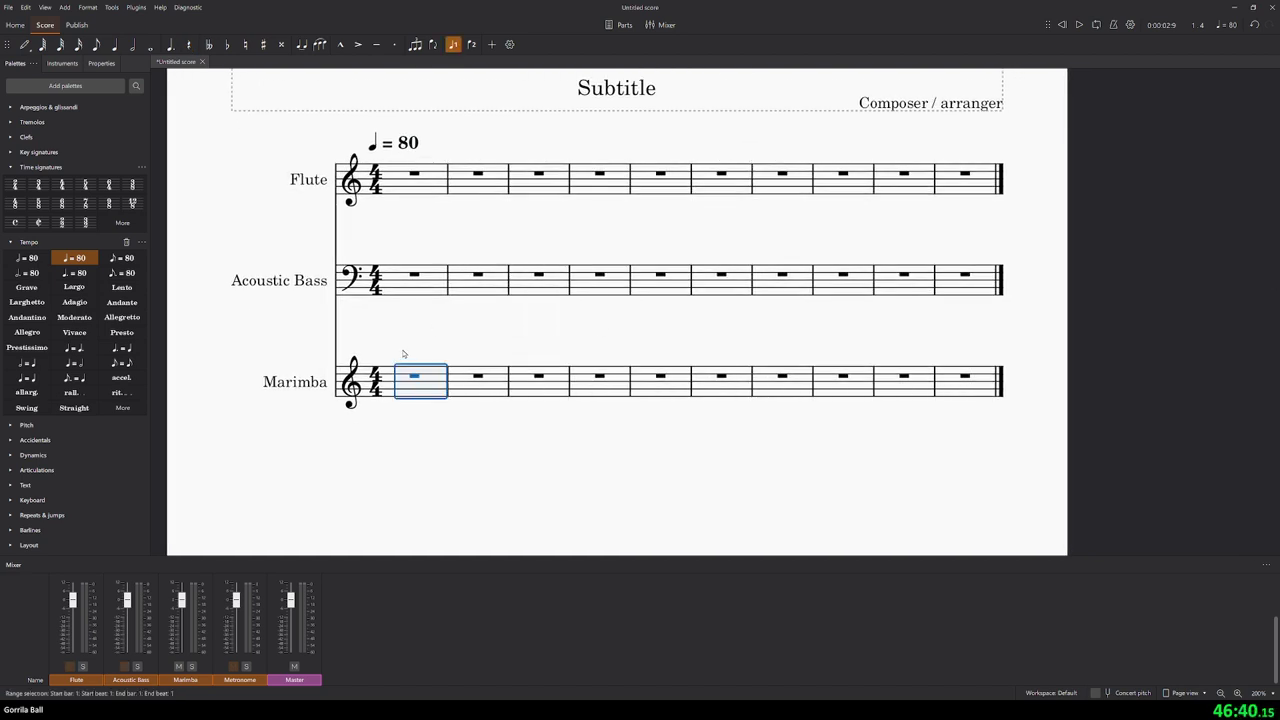
- Move Marimba above Acoustic Bass in the score's instrument list, directly under the Flute
key(i)
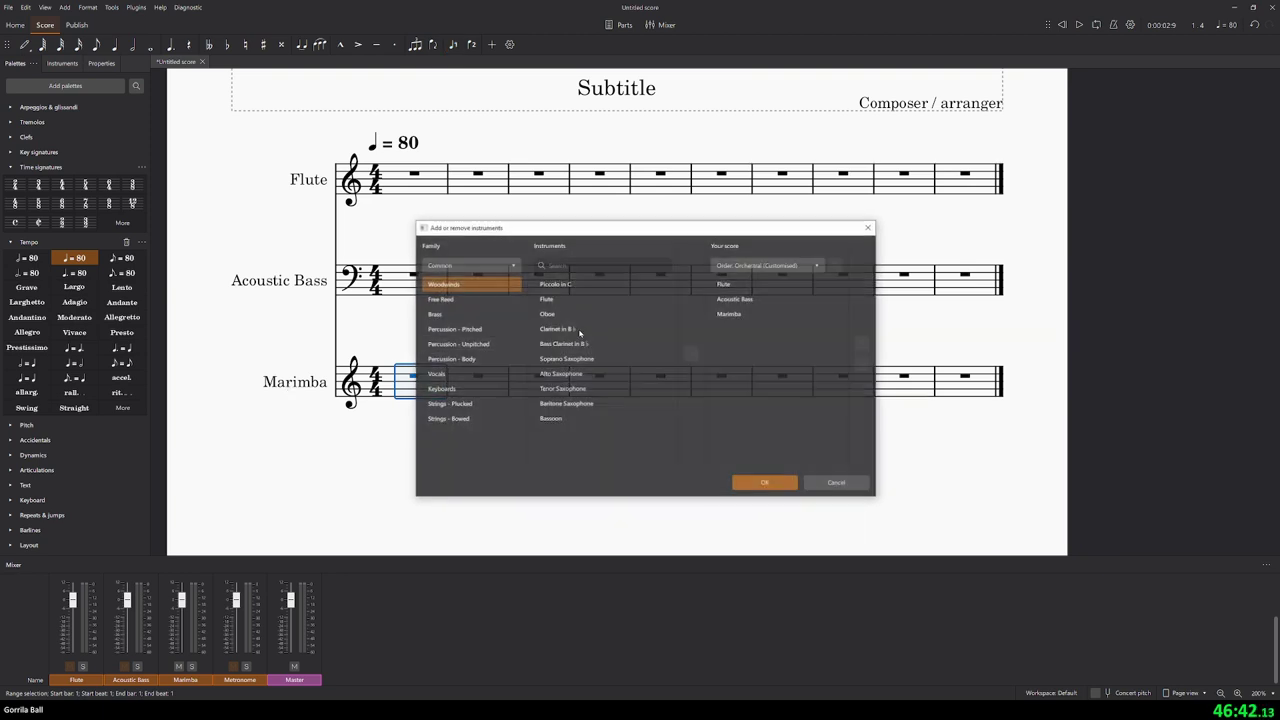
click(730, 314)
click(862, 344)
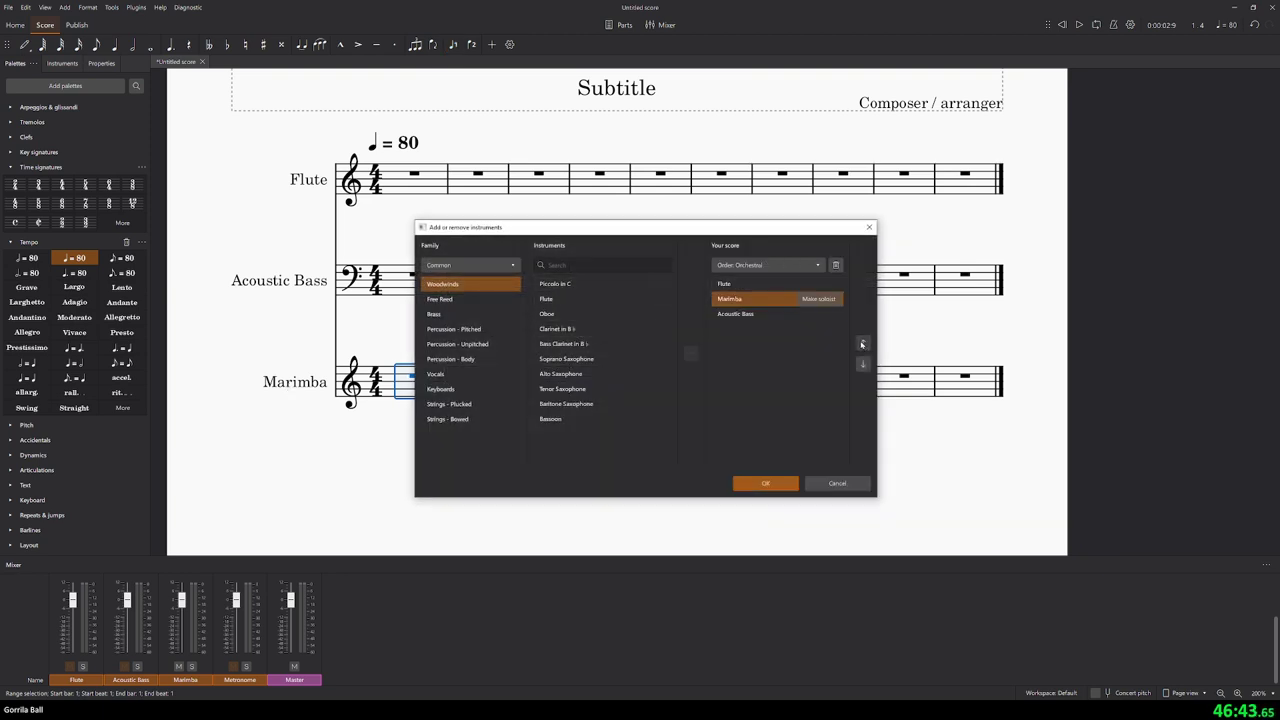
click(766, 483)
click(424, 276)
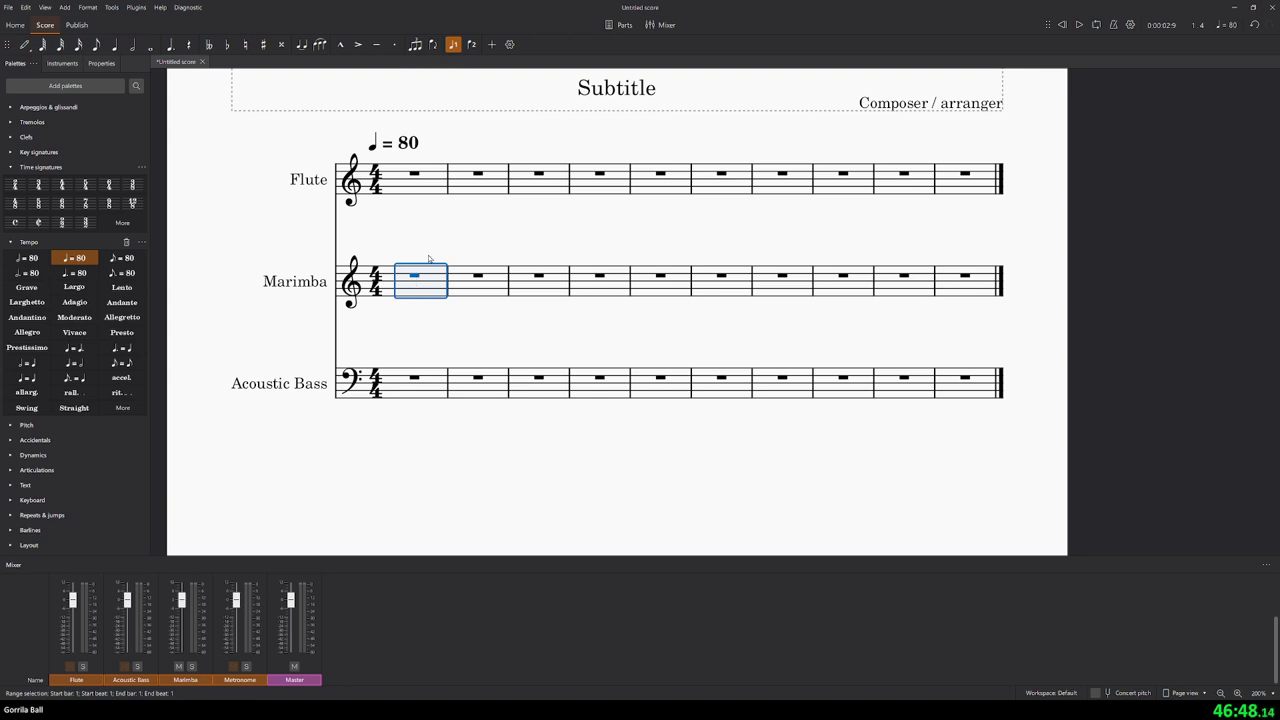
- Enter a C4 crotchet chord on beat 1 of Marimba bar 1, raising its upper note to G4
key(n)
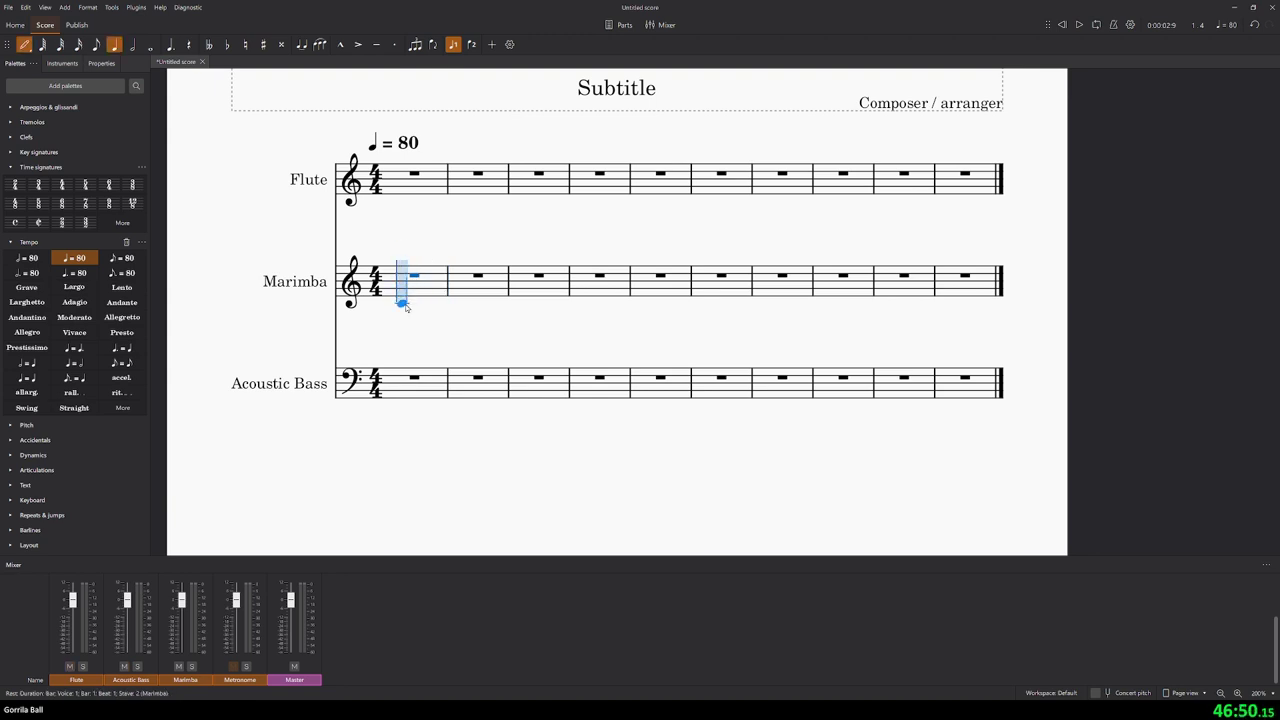
click(403, 302)
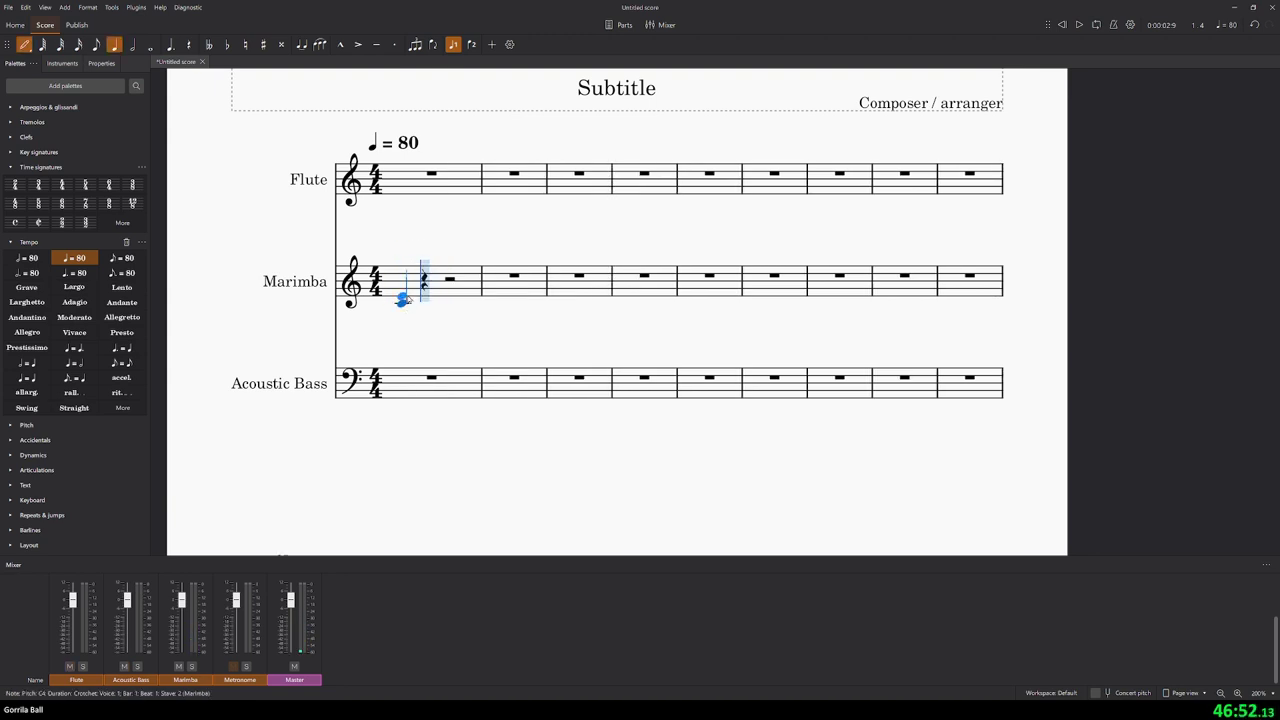
shift+click(408, 293)
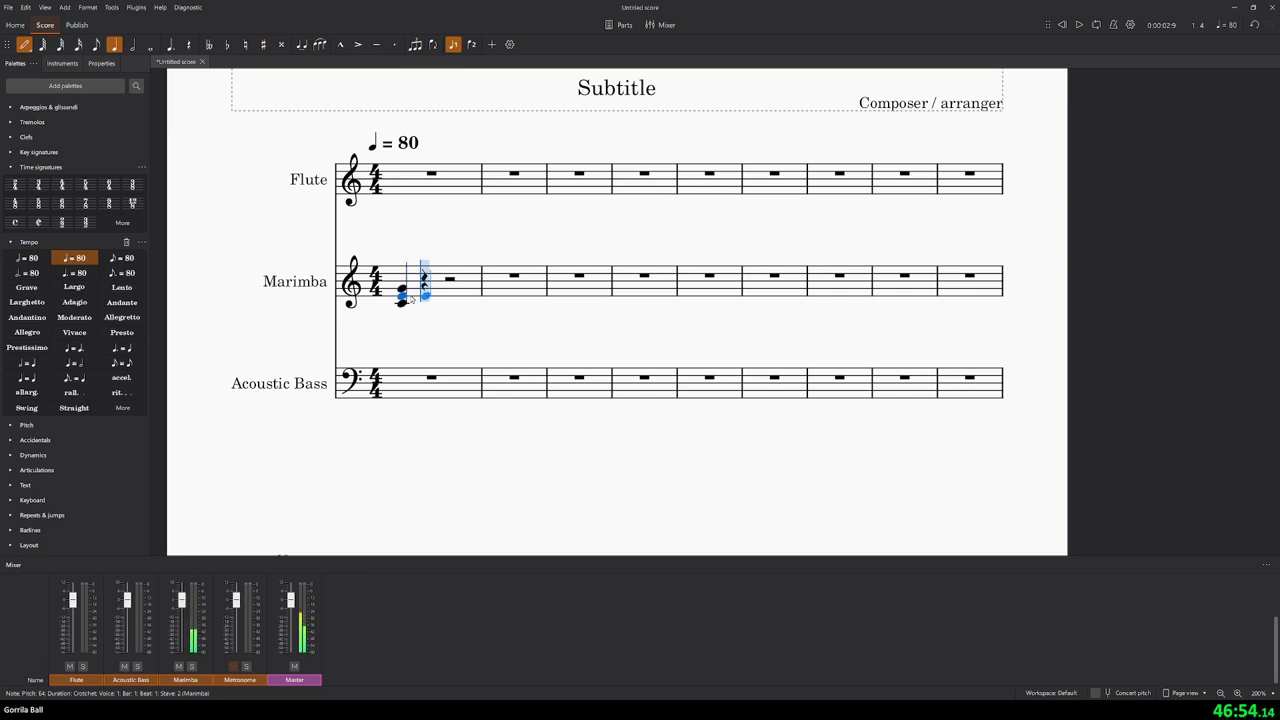
key(0)
key(Escape)
click(407, 297)
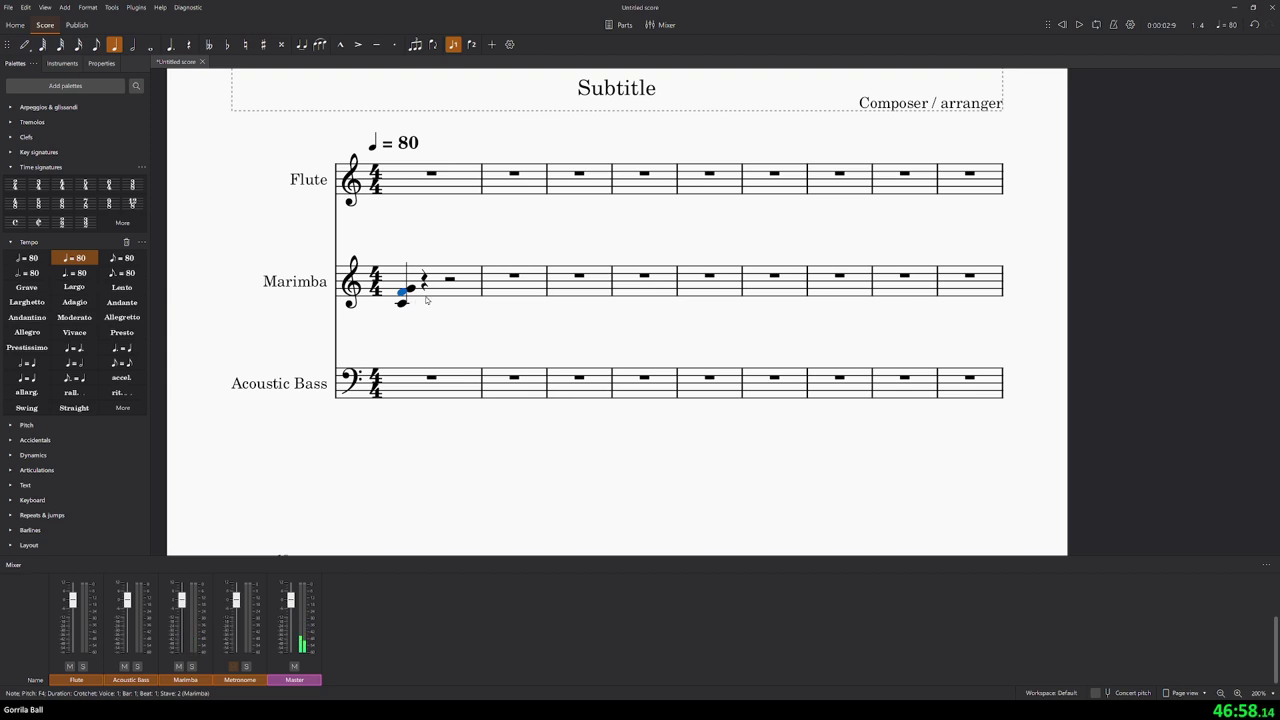
drag(407, 299, 410, 293)
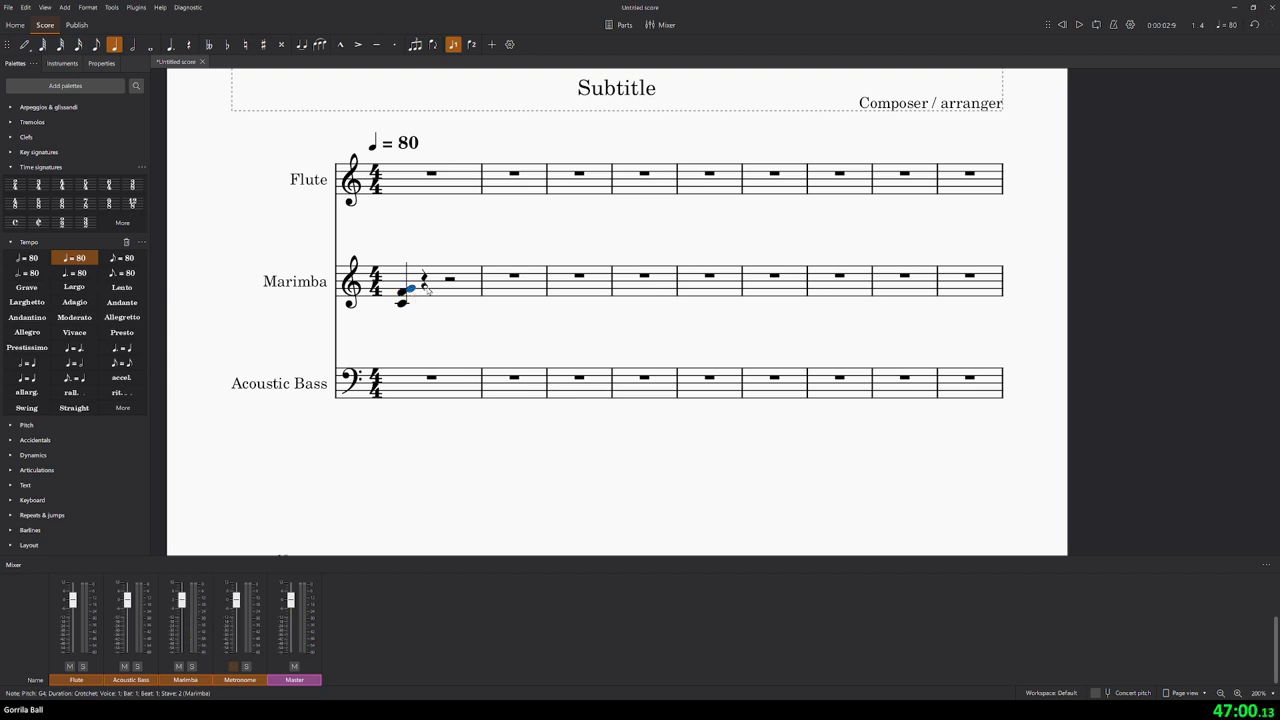
- Repeat the C–E–G beat-1 chord on beats 2 and 3
key(n)
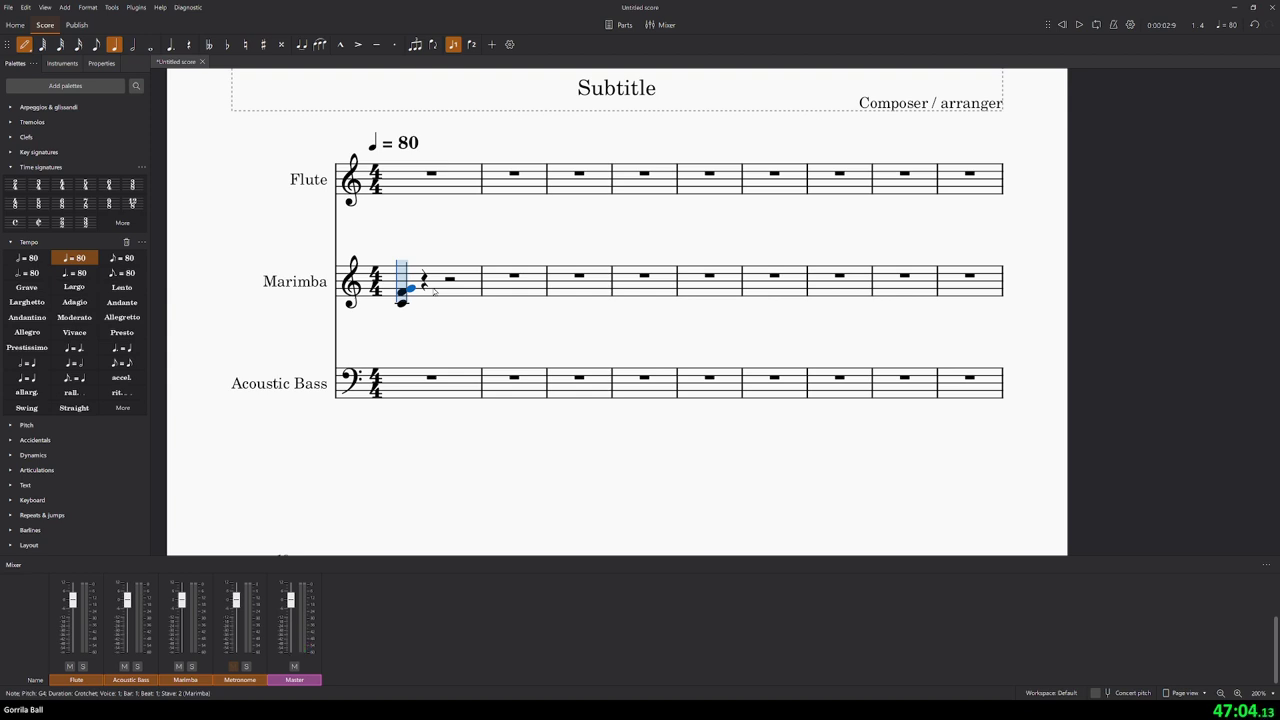
key(Escape)
click(404, 295)
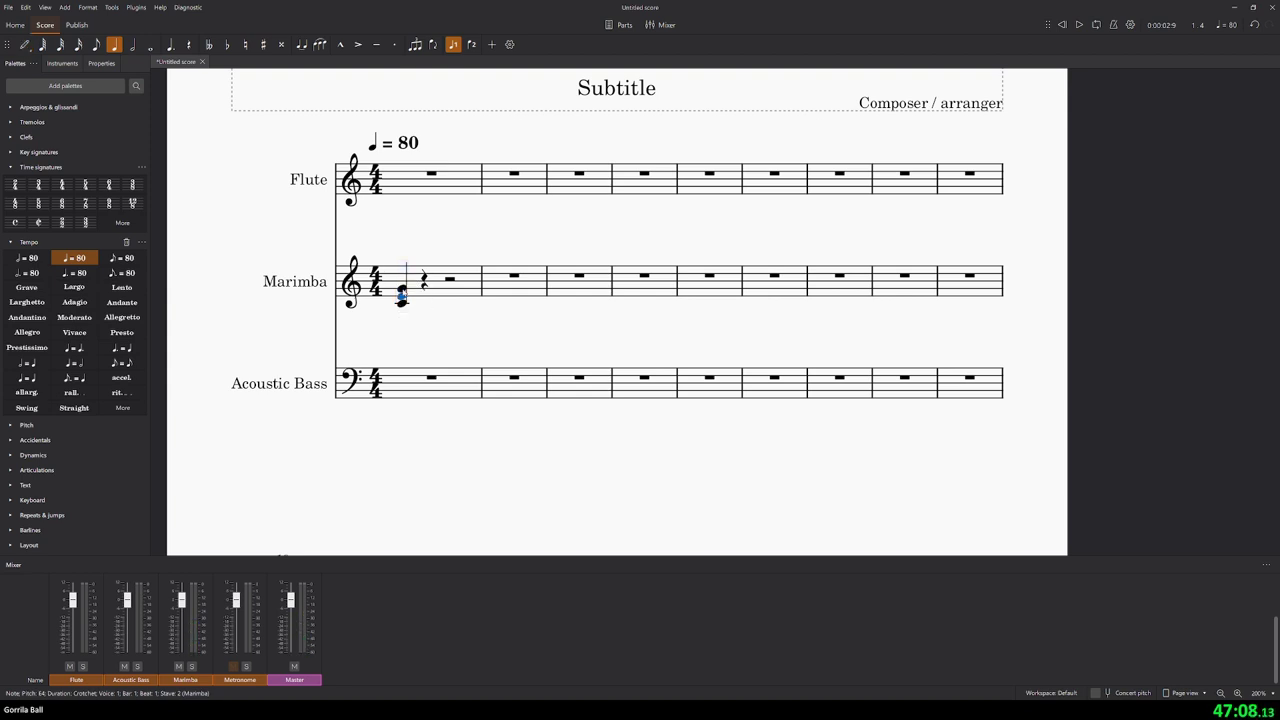
shift+click(403, 296)
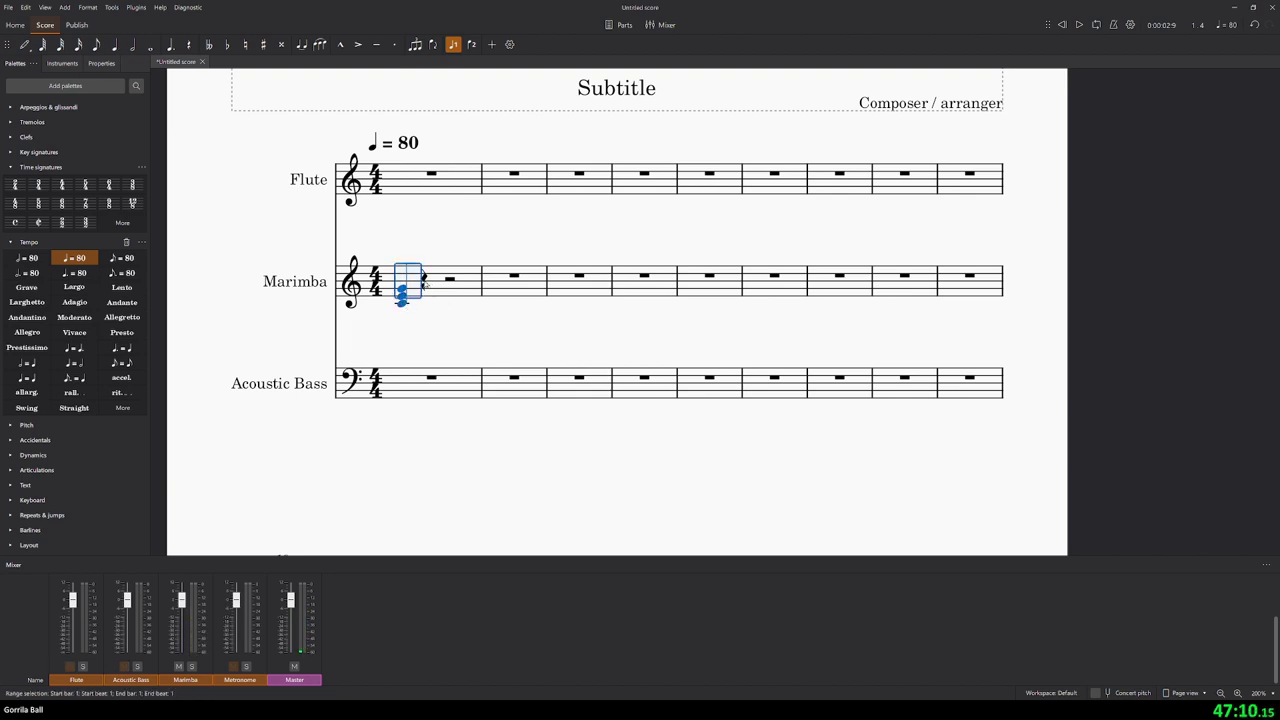
key(r)
key(r)
key(r)
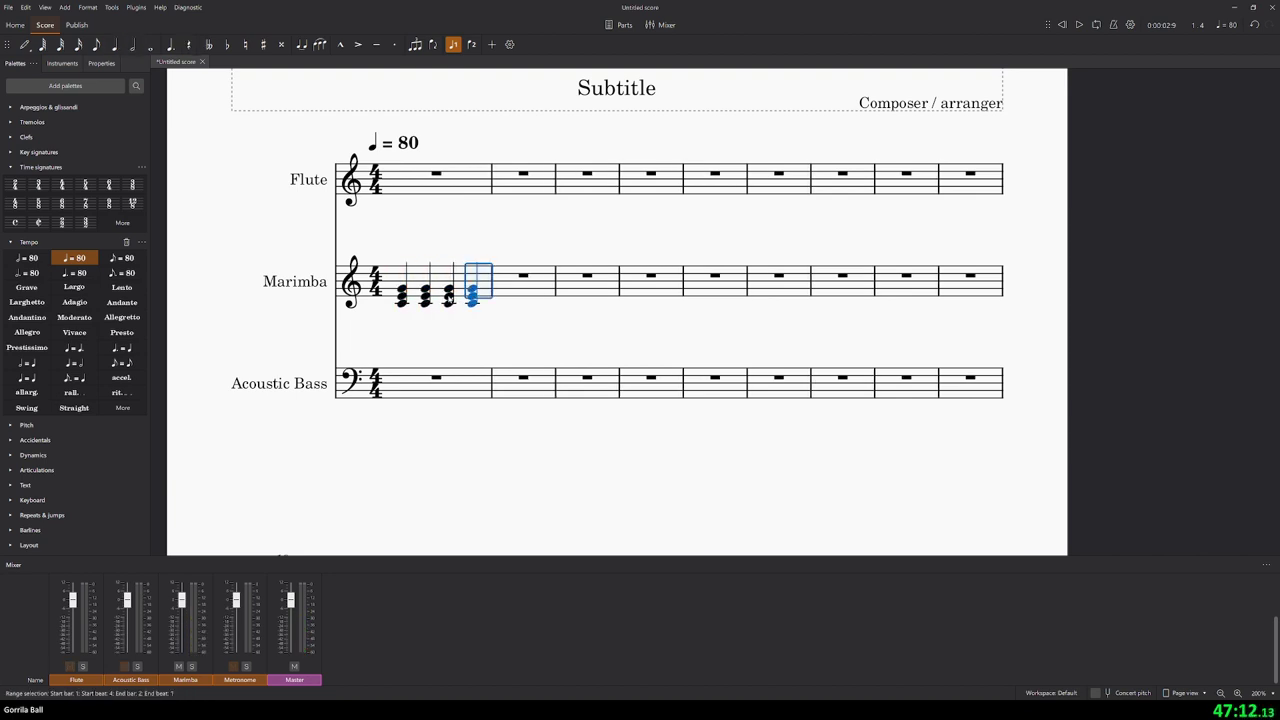
- Raise the second chord's E4 to F4 and add a B4 to the fourth chord
click(427, 297)
key(Up)
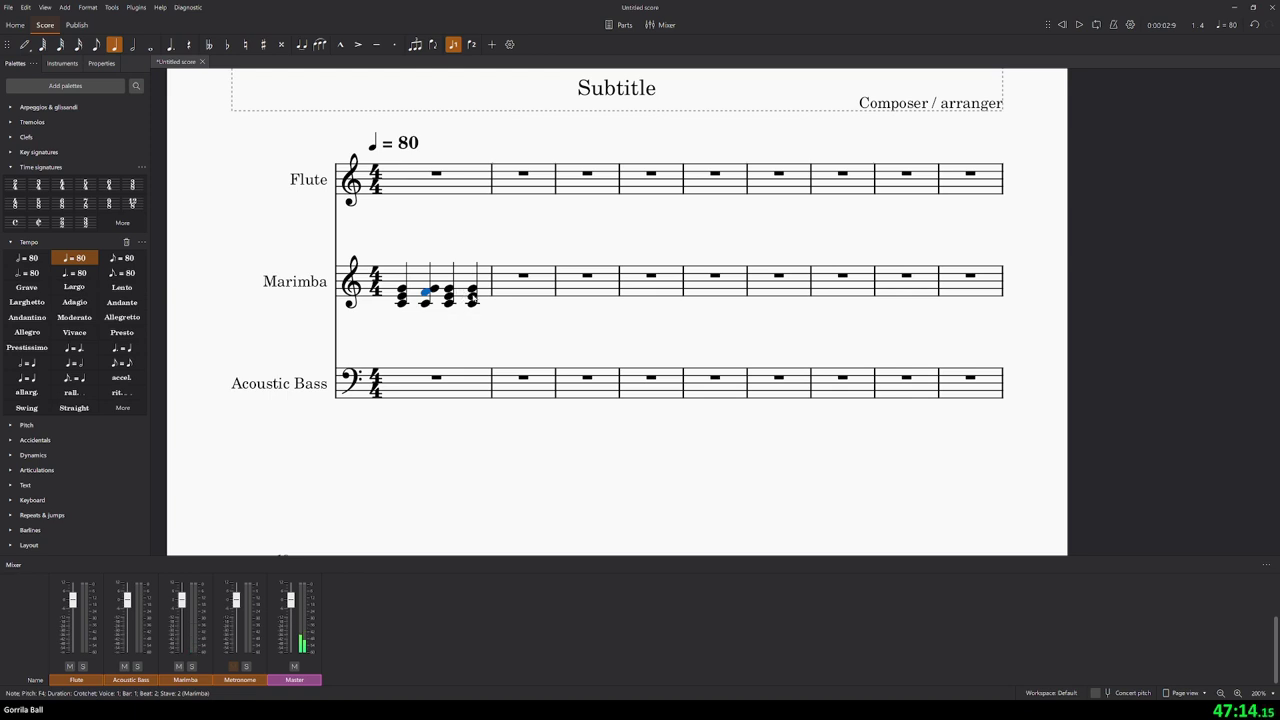
click(520, 285)
key(n)
key(shift+b)
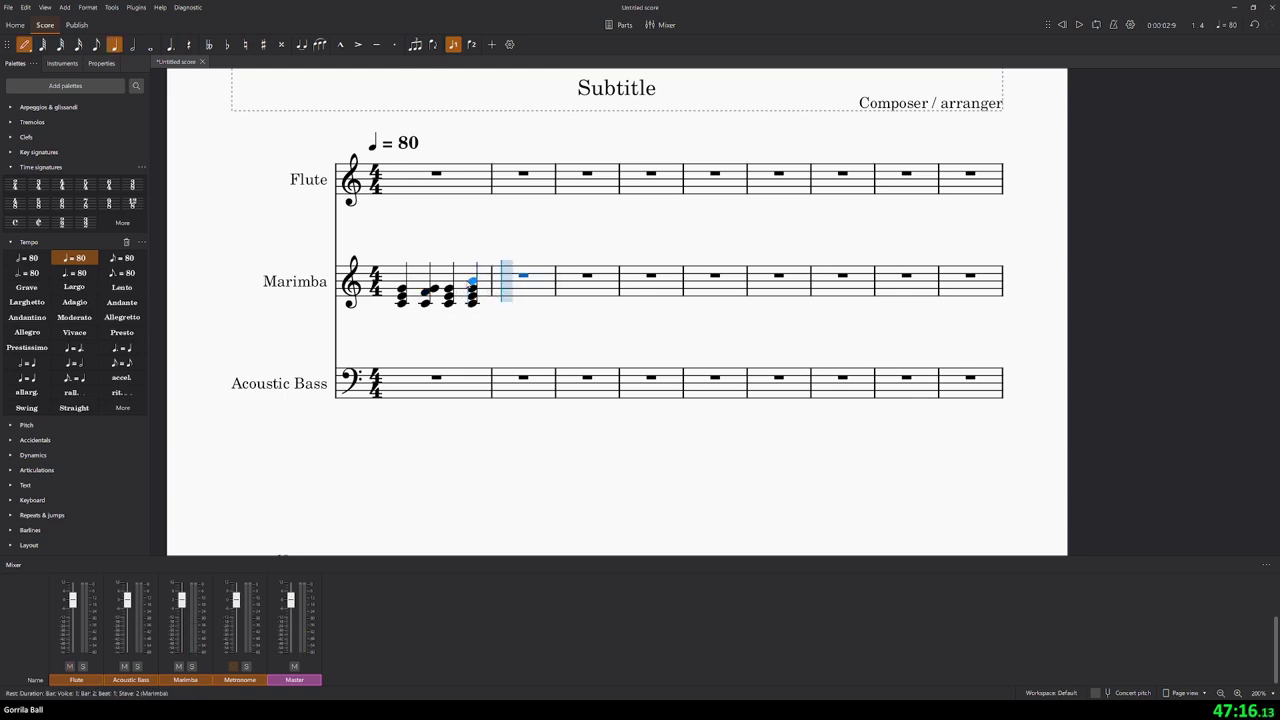
key(Escape)
click(435, 255)
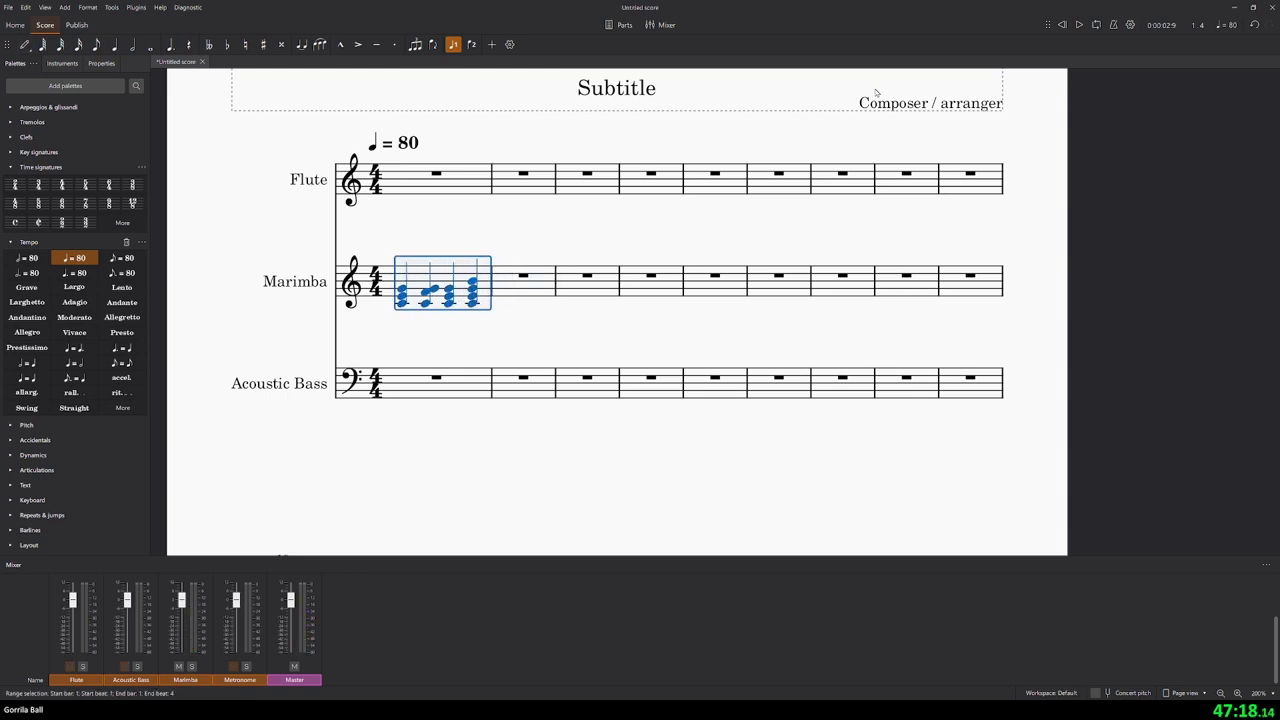
- Play back the Marimba chords and select Marimba bars 1 and 2
click(1076, 28)
key(Escape)
click(463, 277)
key(Escape)
click(532, 291)
- Add four notes to the chord in Marimba bar 2 using note input
key(n)
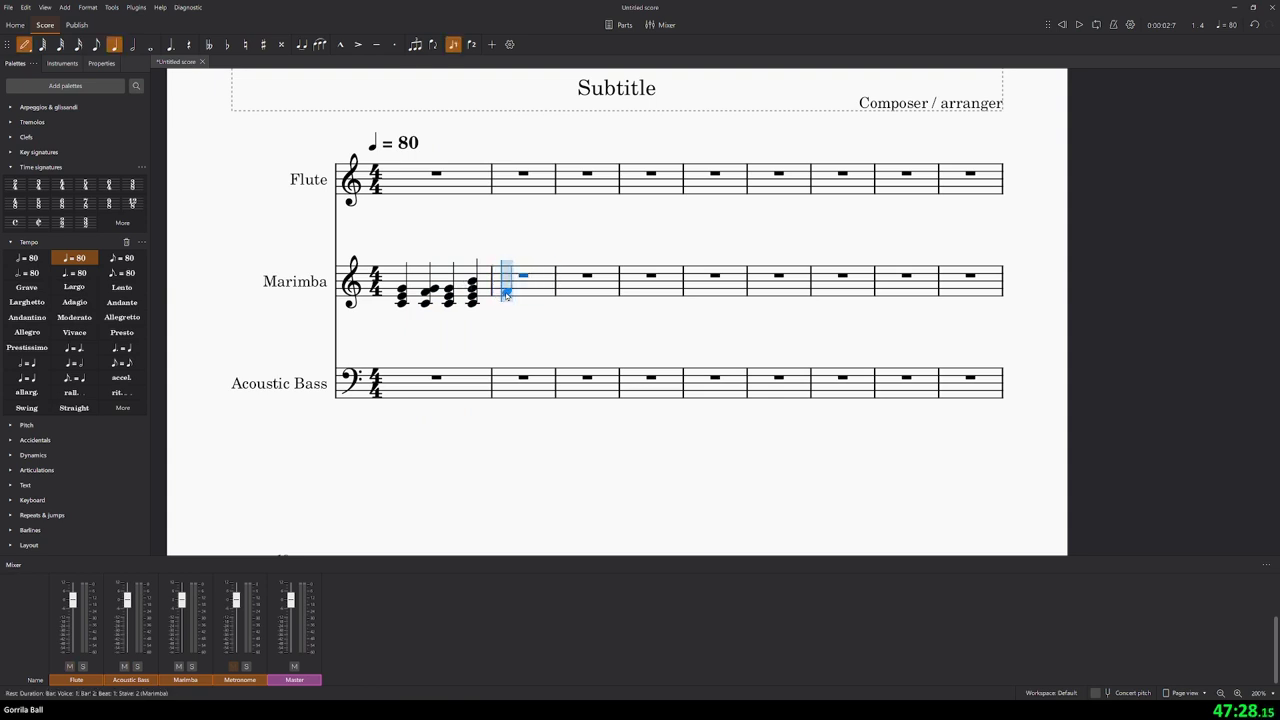
click(506, 292)
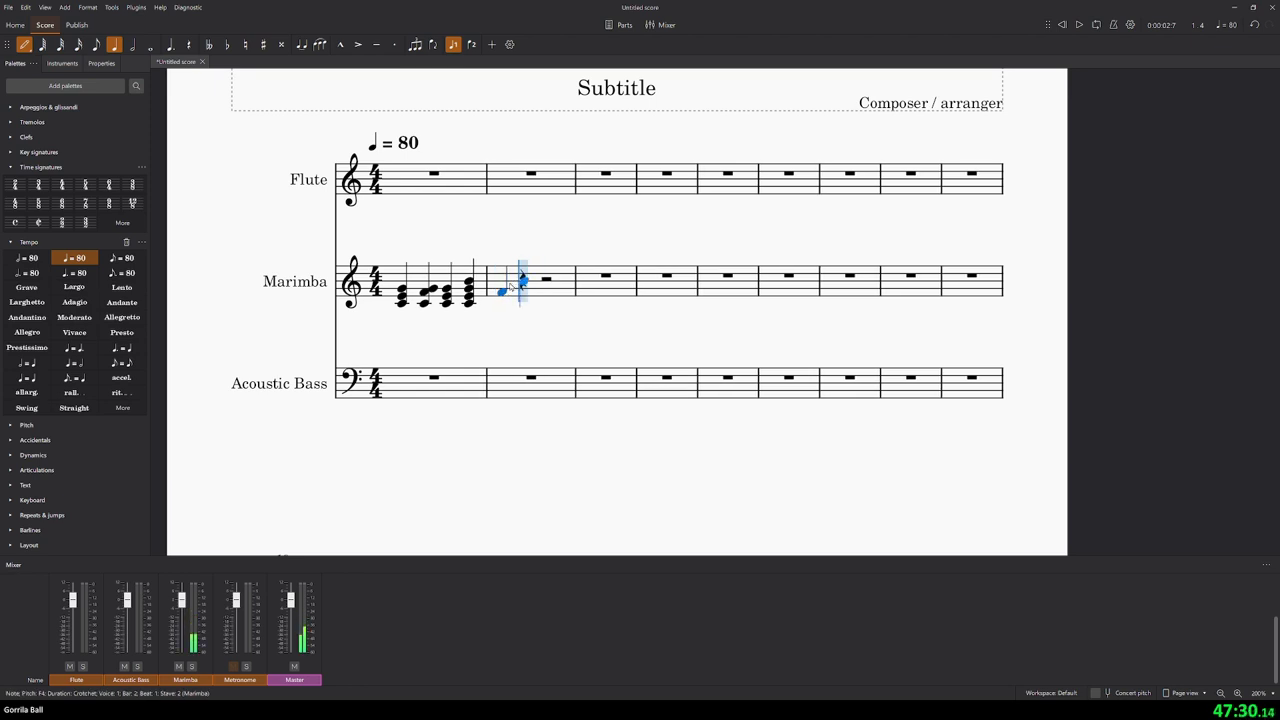
shift+click(506, 285)
shift+click(506, 278)
click(546, 272)
key(Escape)
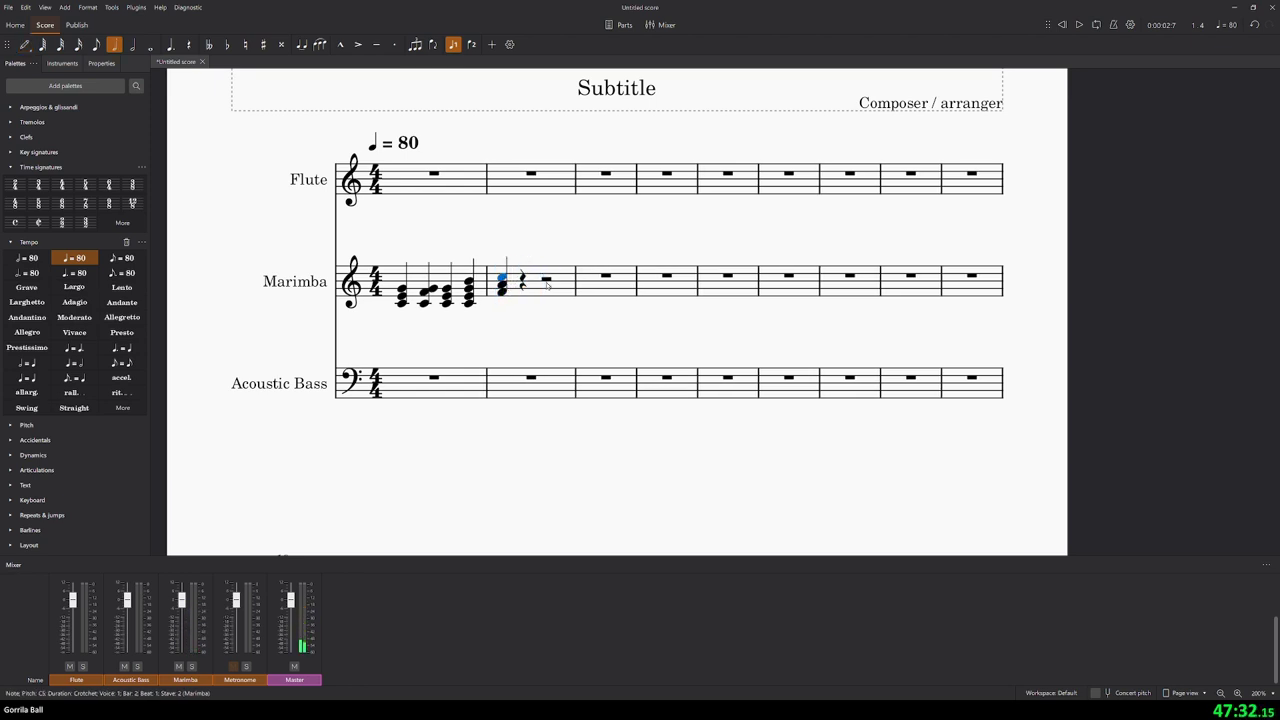
- Paste bar 1's chords into Marimba bar 2 and transpose them up two steps
click(441, 283)
click(552, 289)
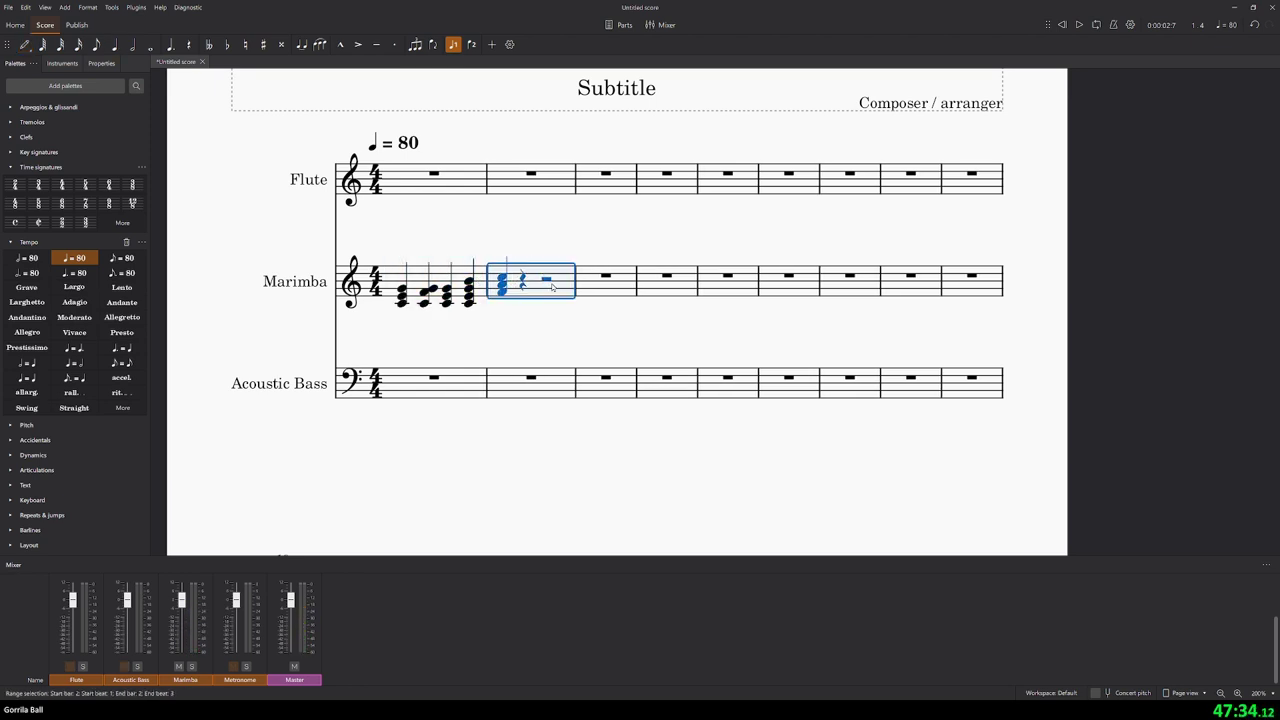
key(ctrl+v)
key(Up)
key(Up)
key(Up)
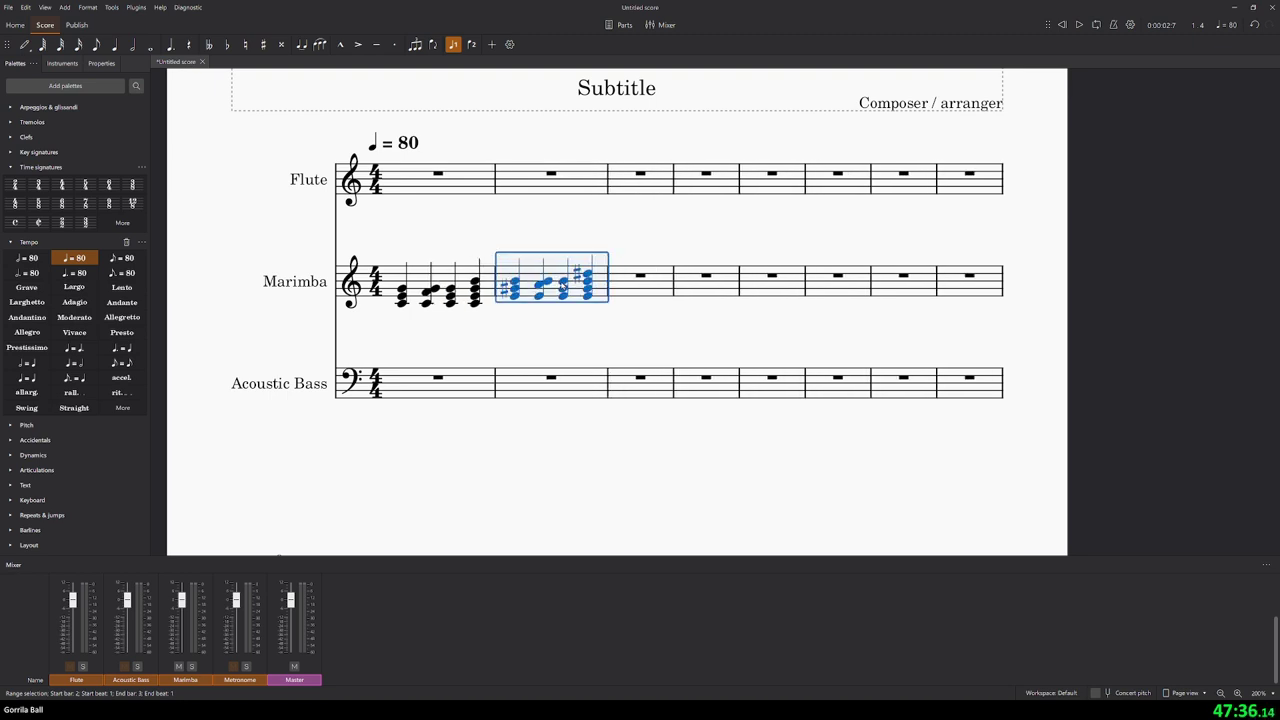
key(Up)
- Change the A#4 in bar 2's second chord to a natural A4
click(536, 286)
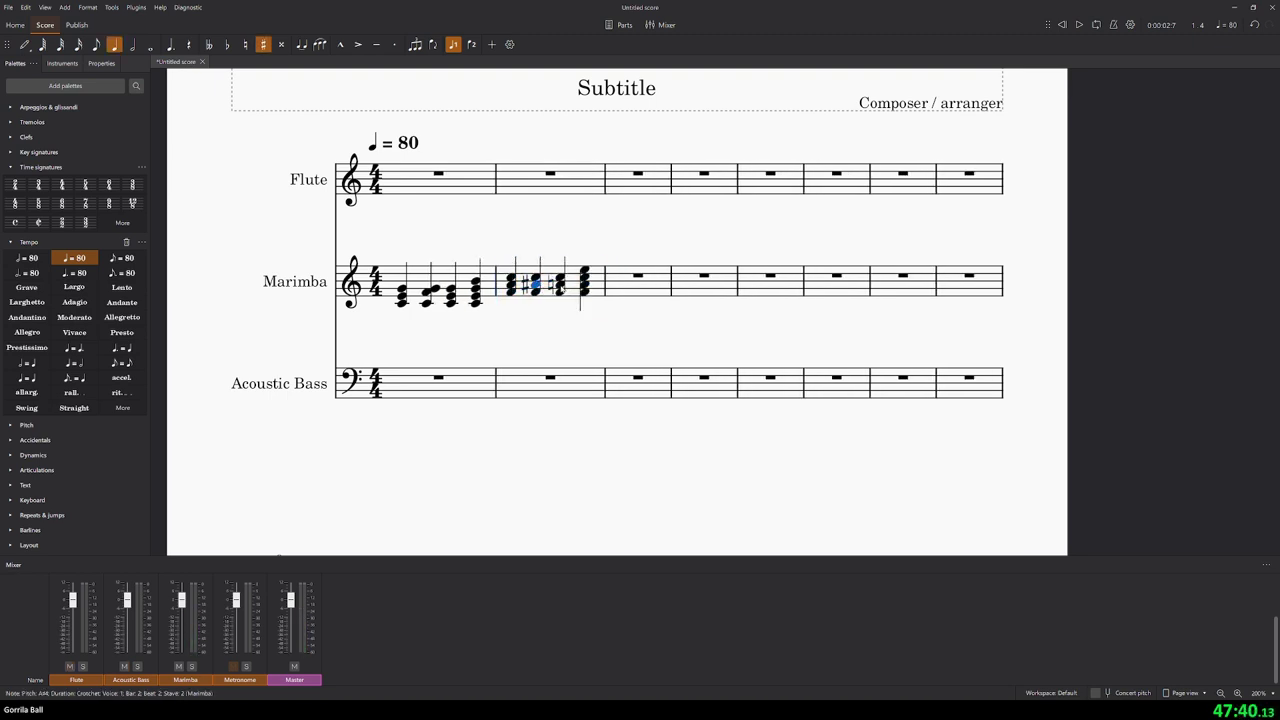
key(Down)
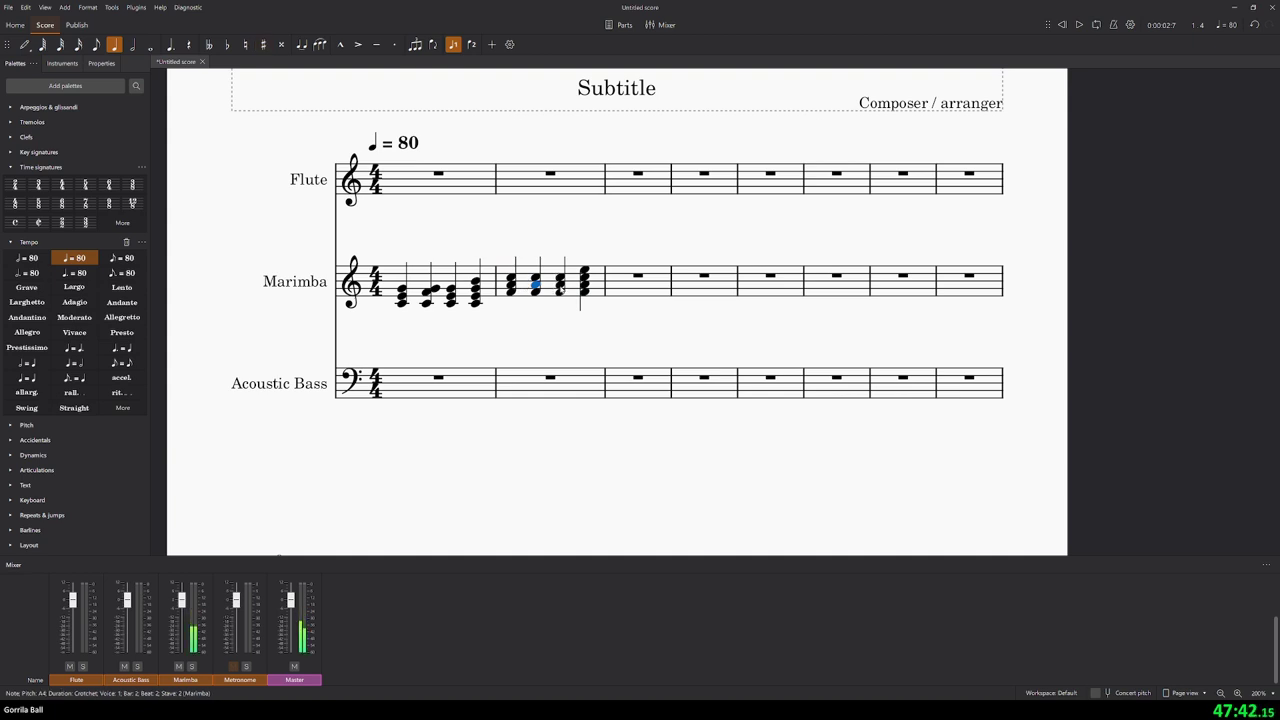
key(Right)
click(617, 284)
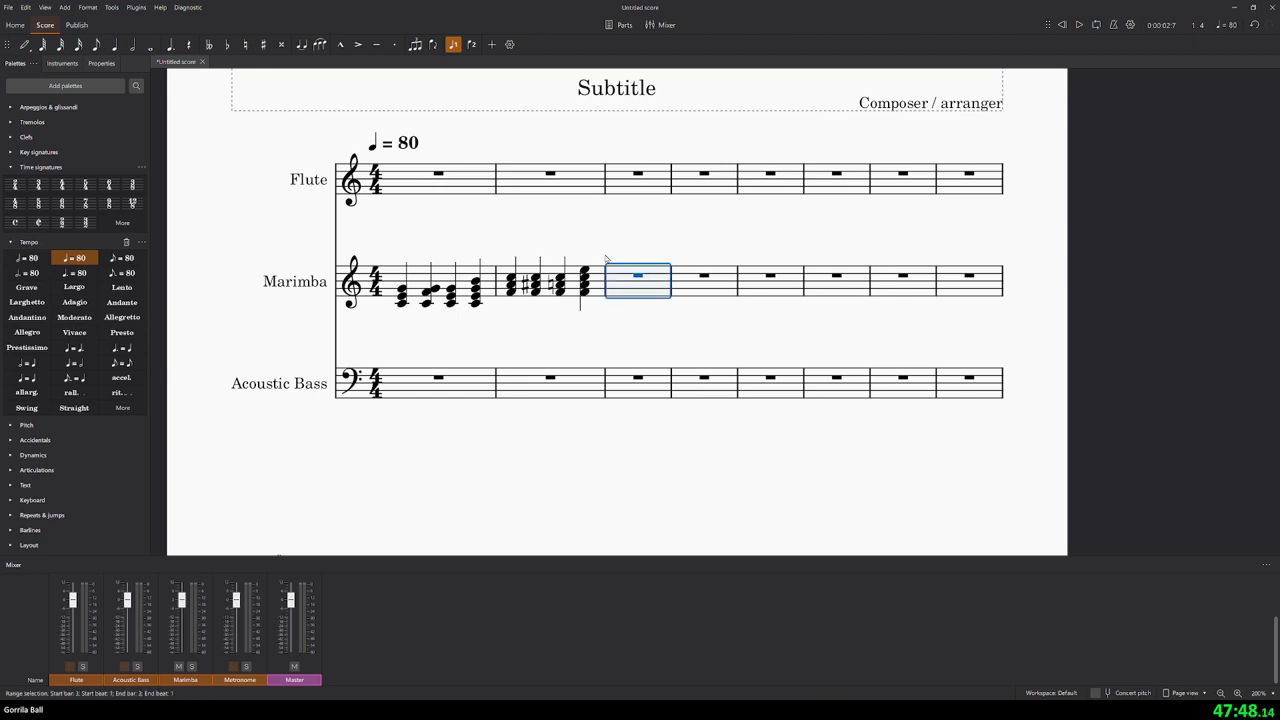
- Paste bar 1's chords into bar 3, raise them two steps, and turn the top G#5 into G5
key(ctrl+v)
key(Up)
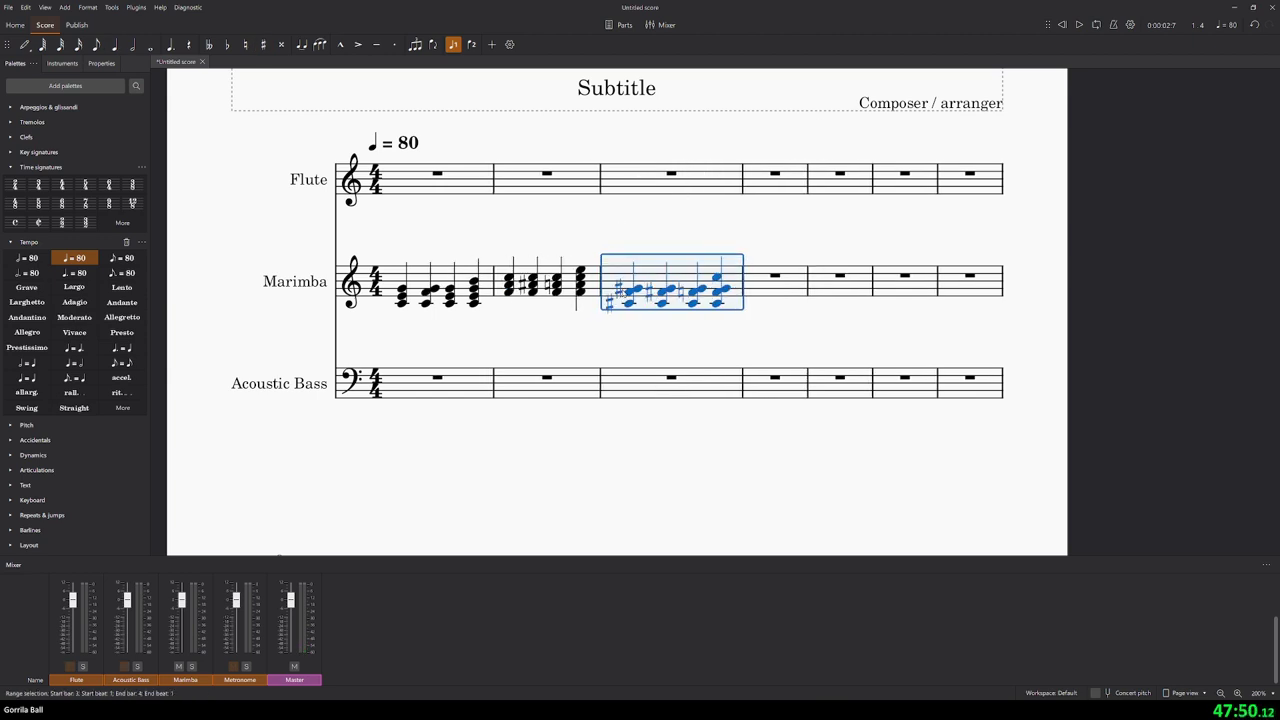
key(Up)
key(Up)
key(Up)
key(Up)
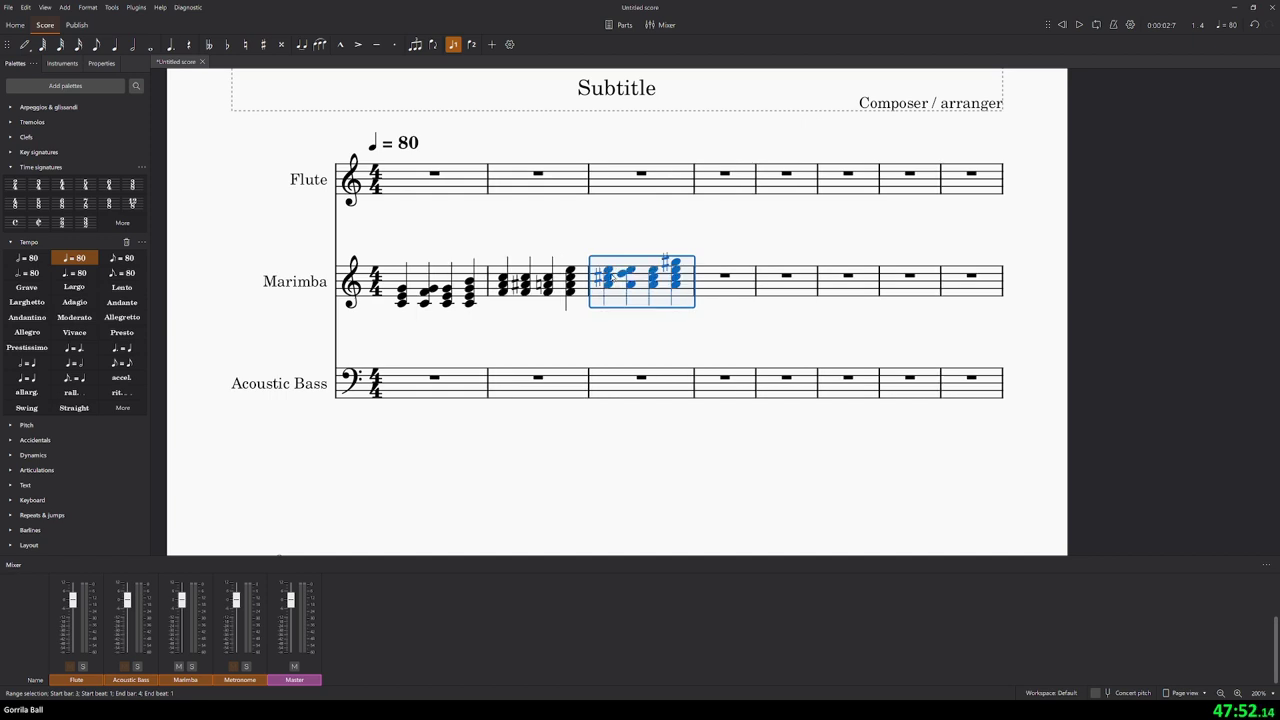
click(606, 277)
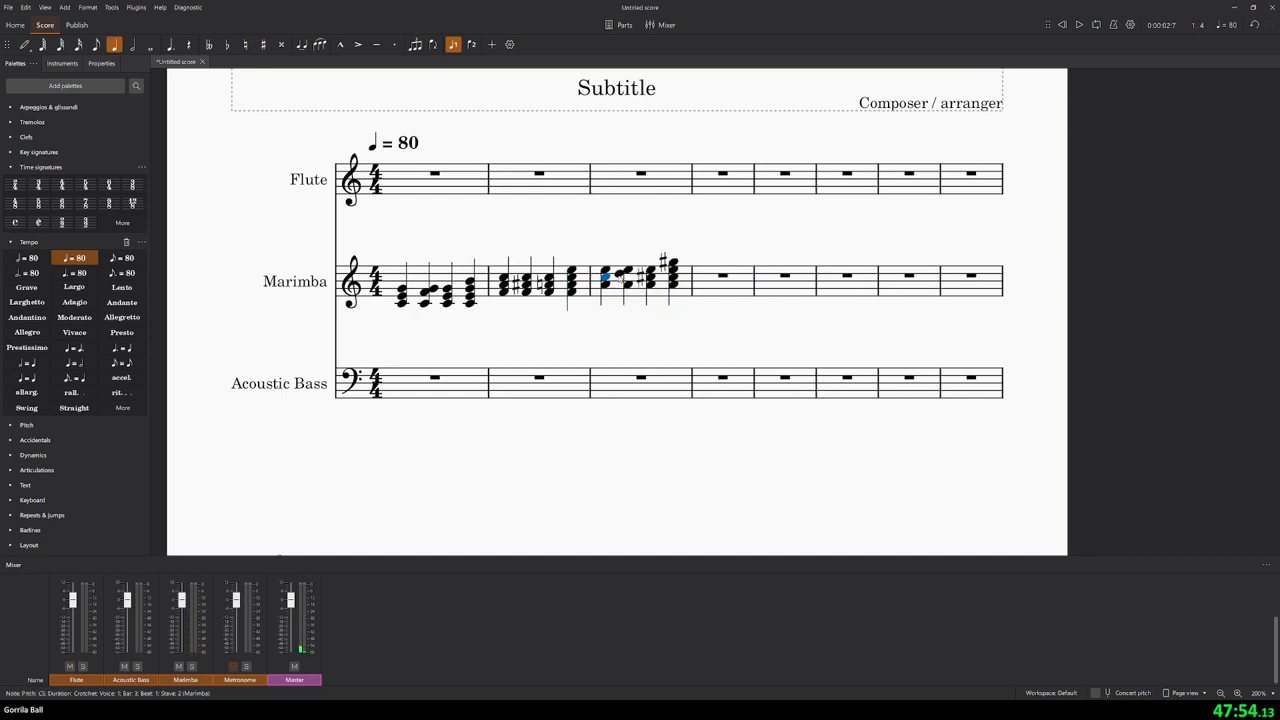
click(623, 277)
click(627, 282)
click(672, 274)
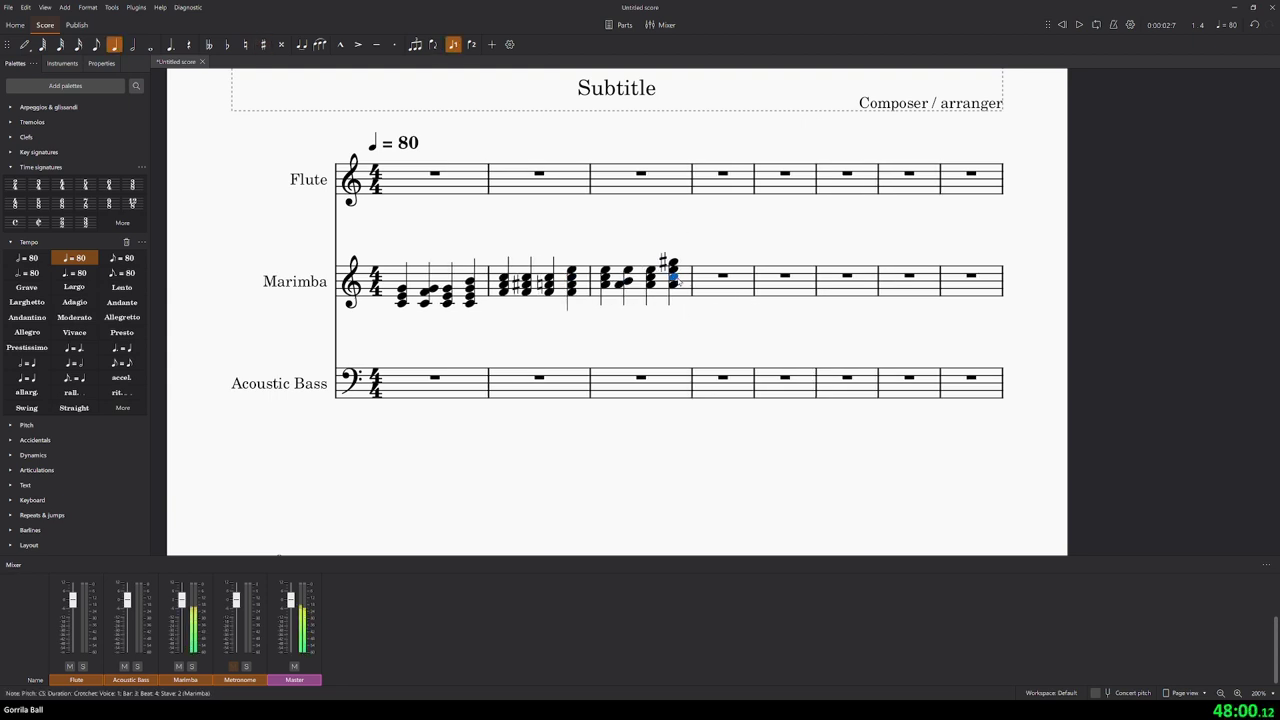
click(673, 262)
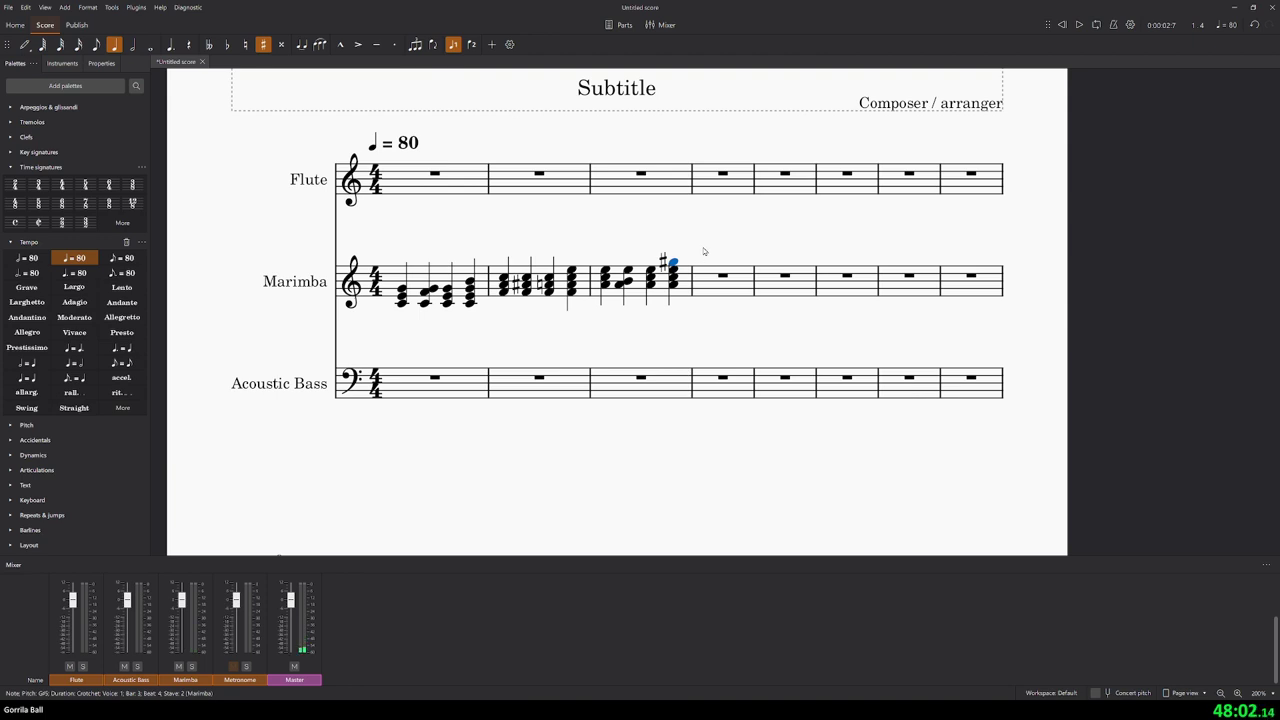
key(ctrl+z)
- Paste the chords into bar 4, raise them, and play the score from the beginning
click(703, 282)
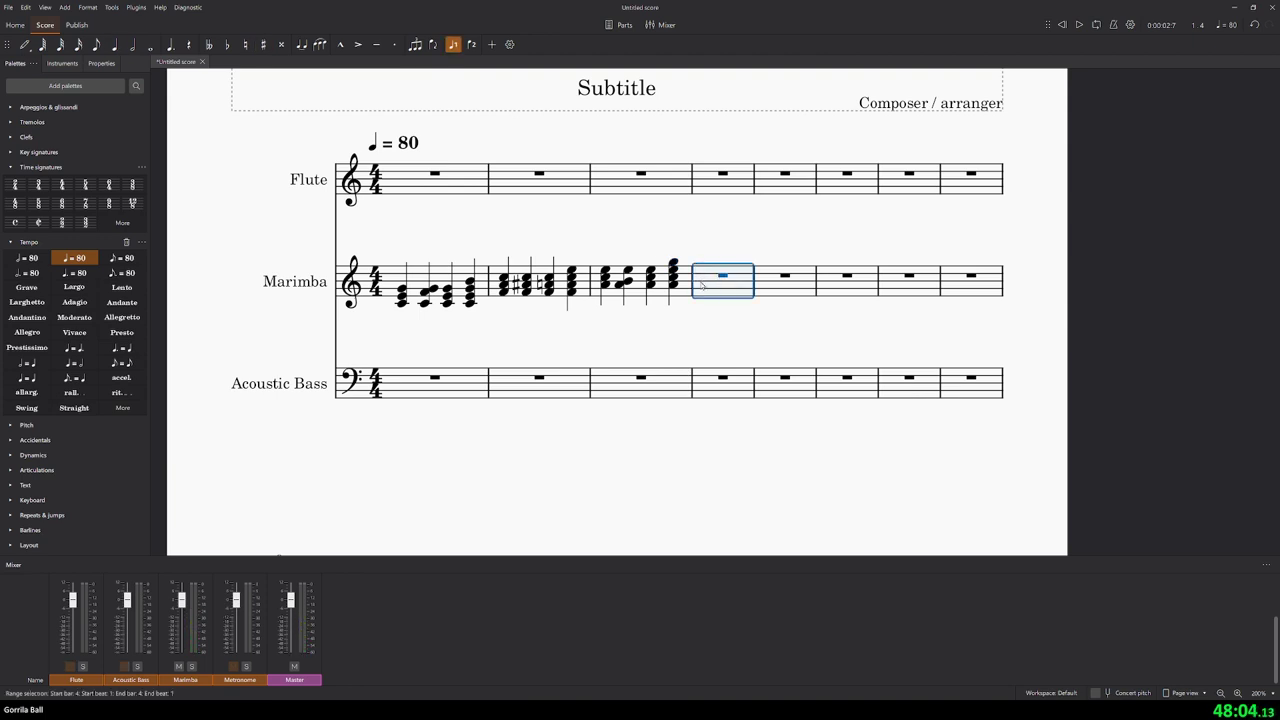
key(ctrl+v)
key(Up)
key(Up)
key(Up)
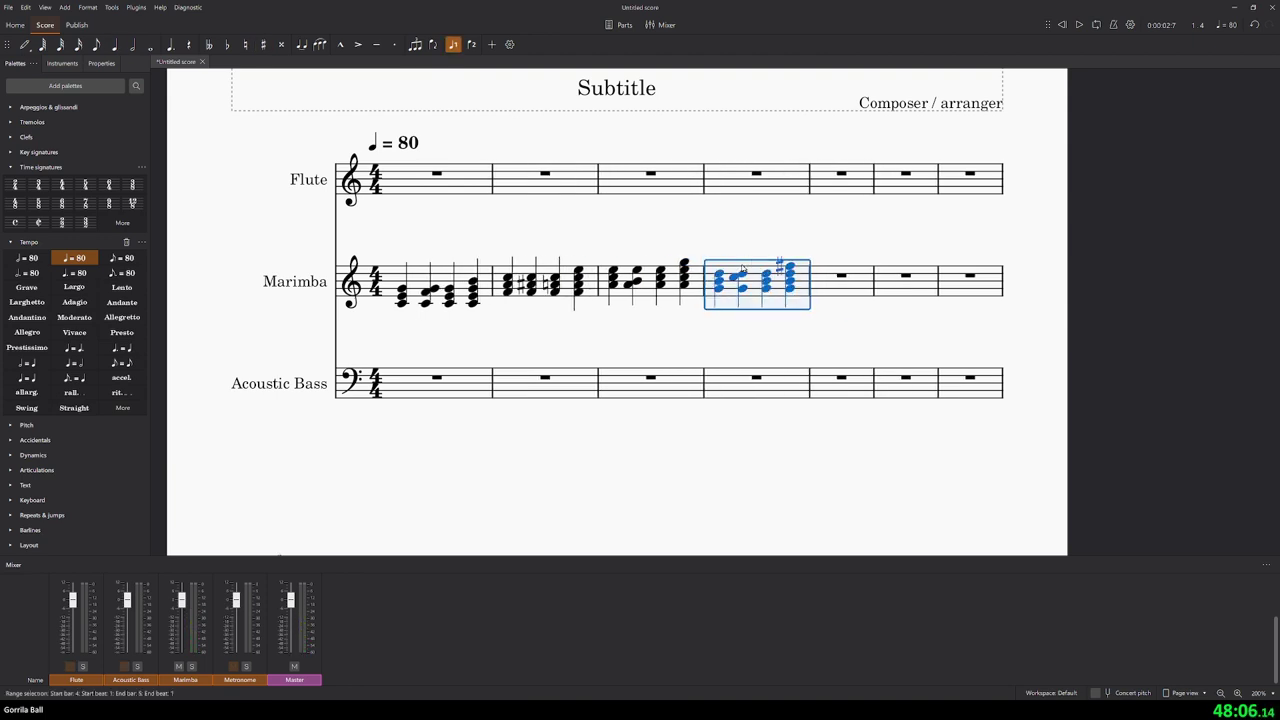
key(Escape)
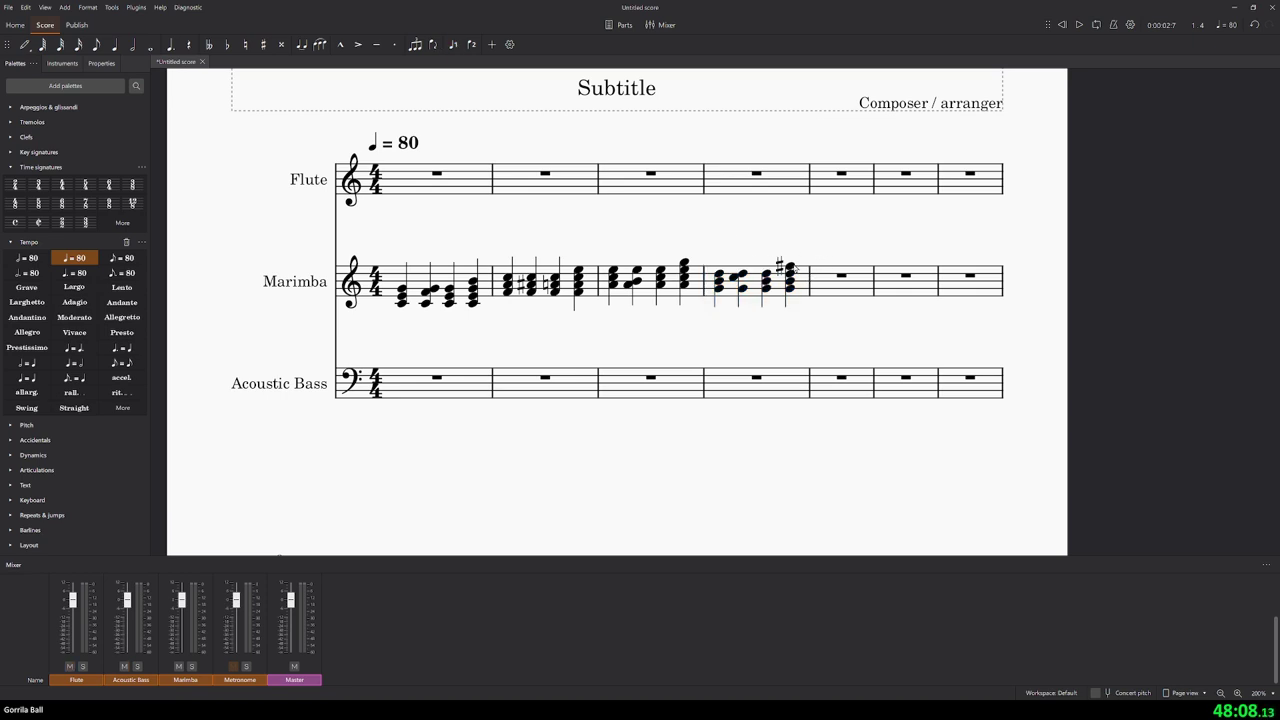
click(790, 267)
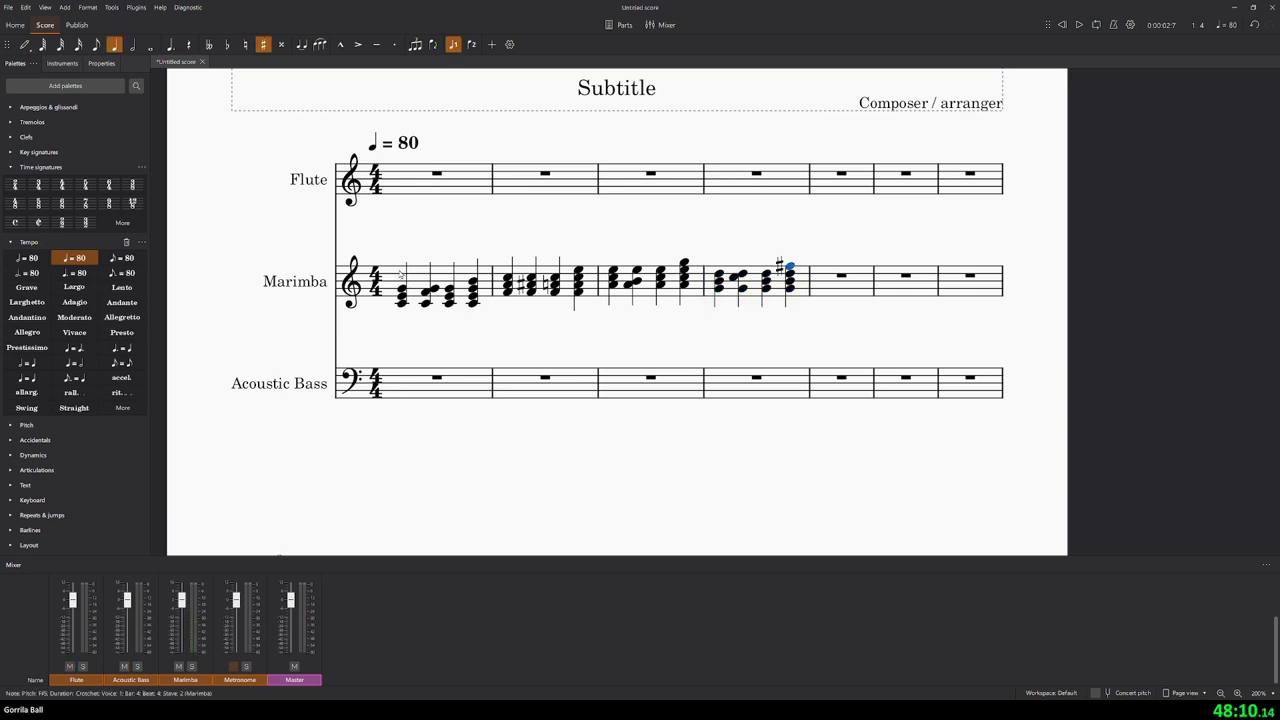
click(1070, 24)
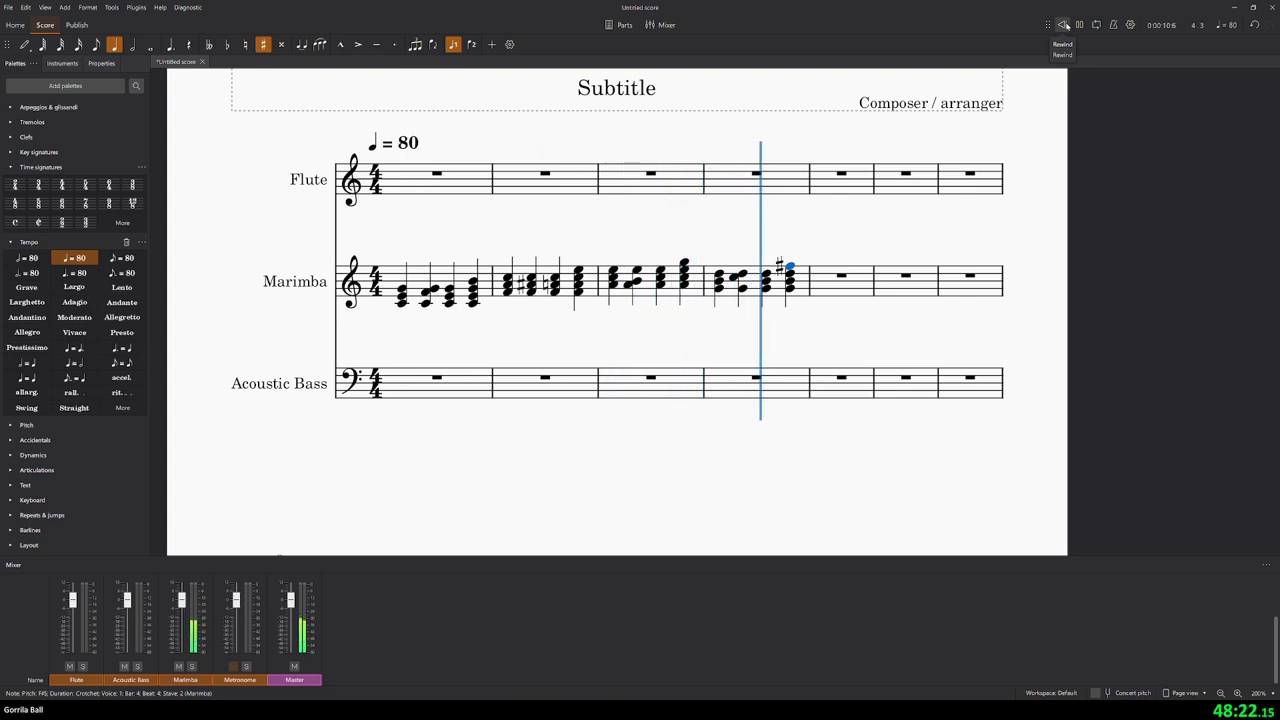
- Drop bar 4's top F#5 an octave to F#4 and play back from bar 1
click(1063, 25)
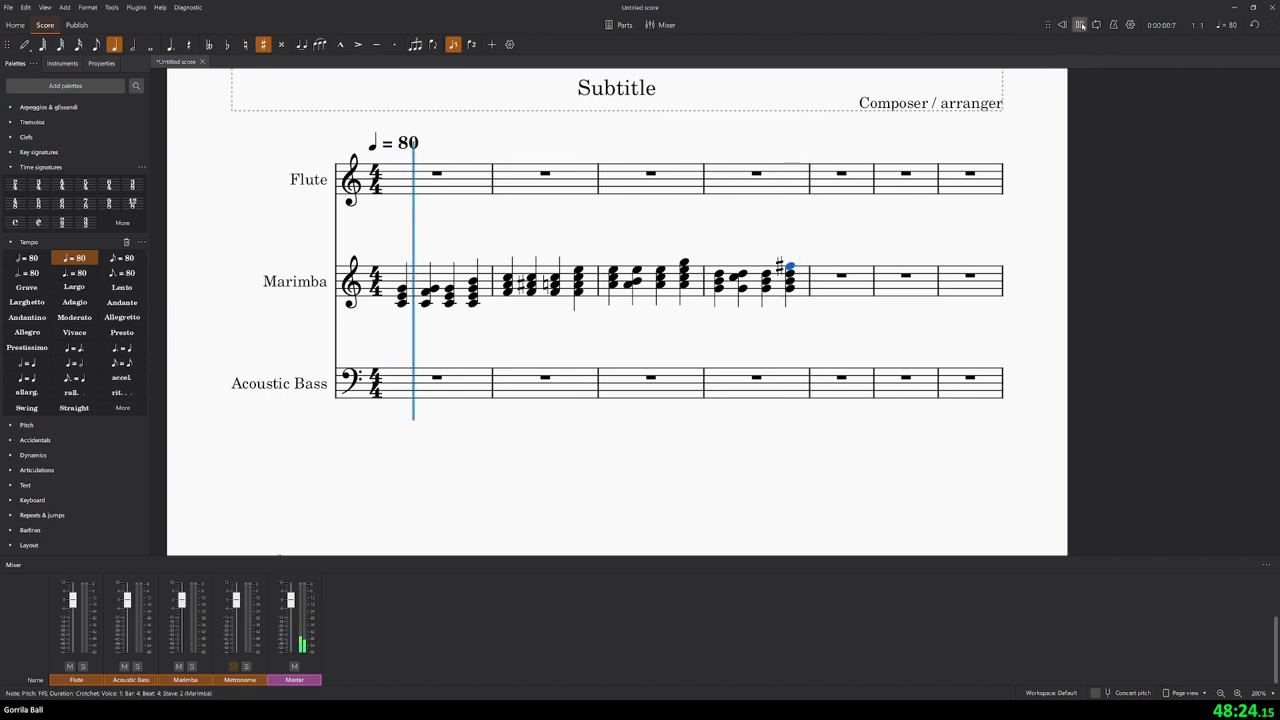
click(1079, 25)
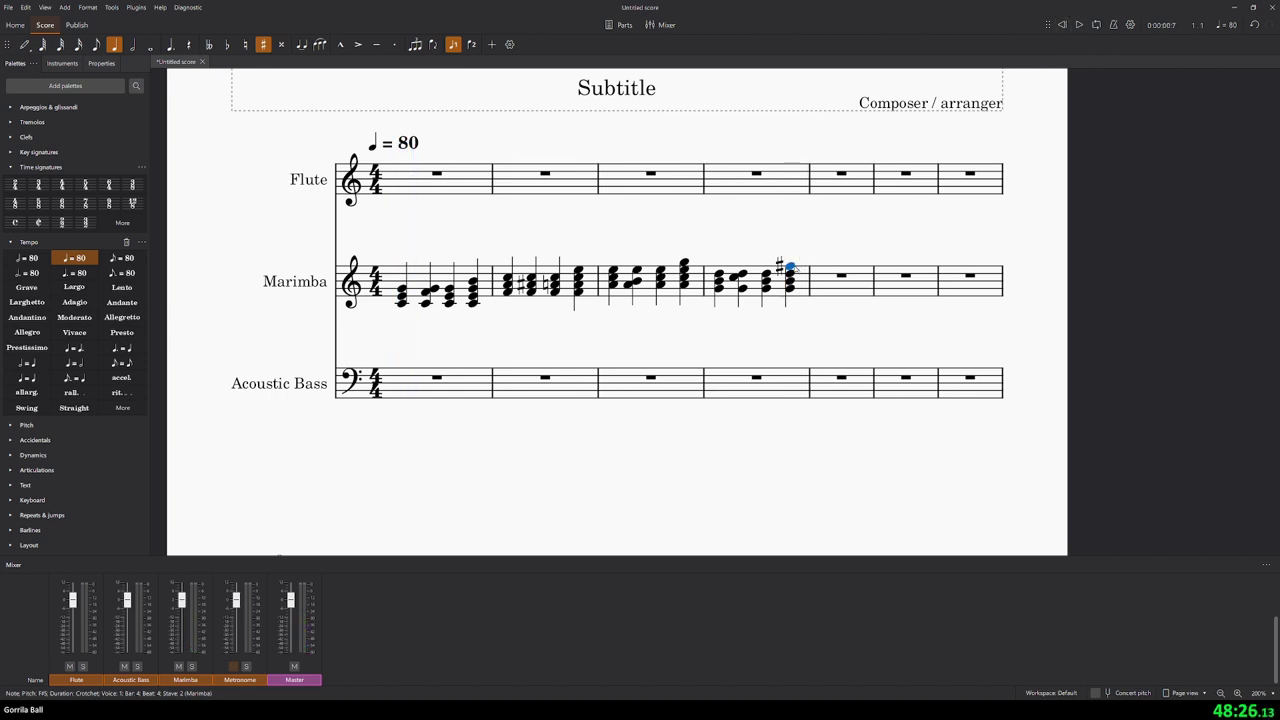
key(ctrl+Down)
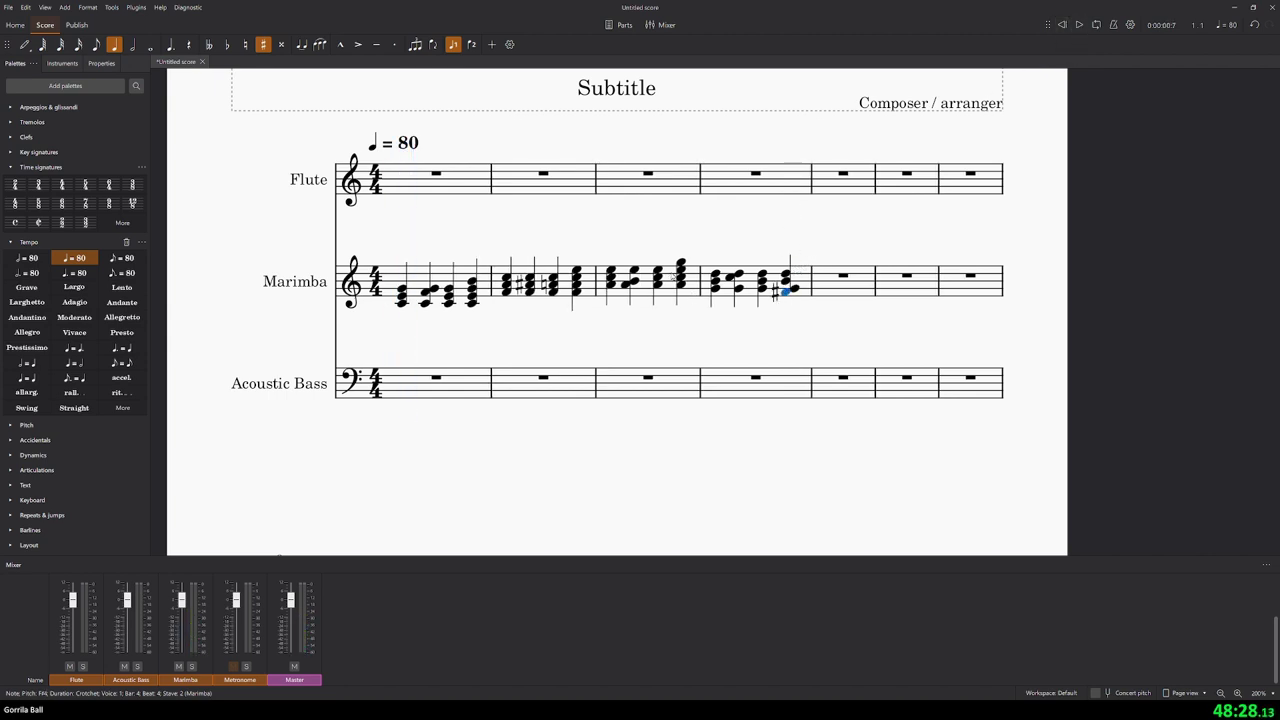
click(440, 285)
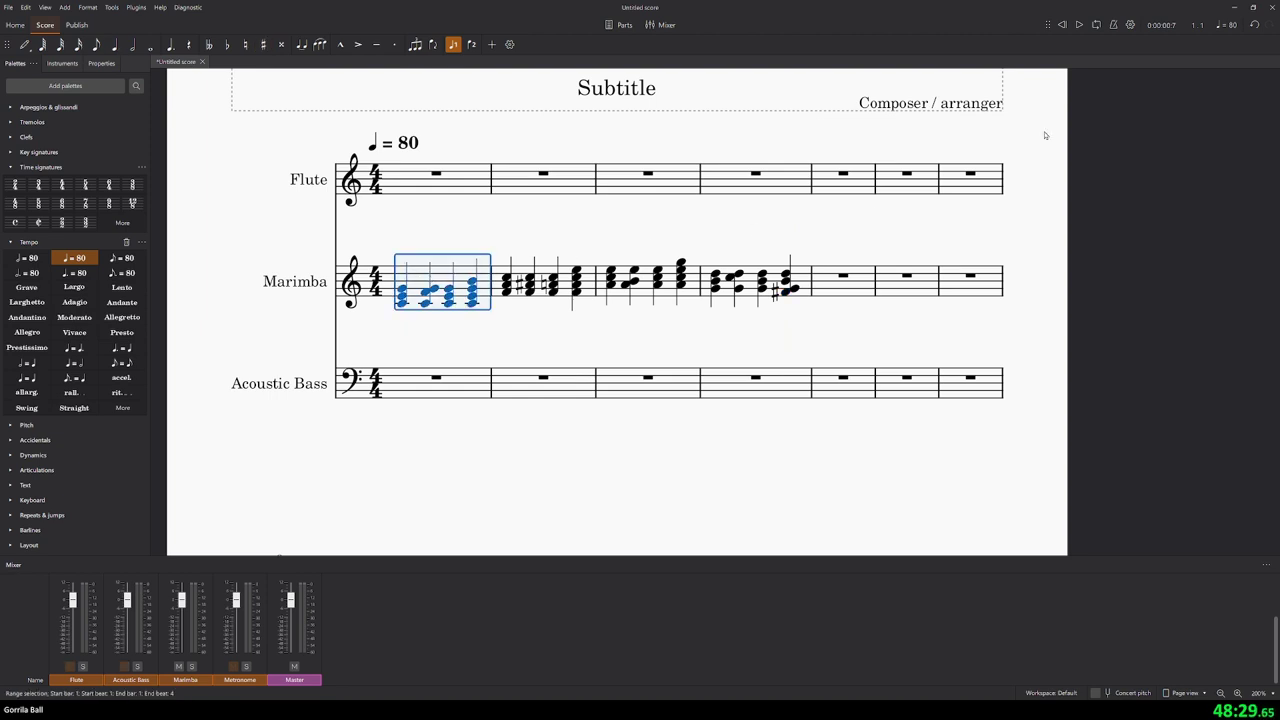
click(1081, 25)
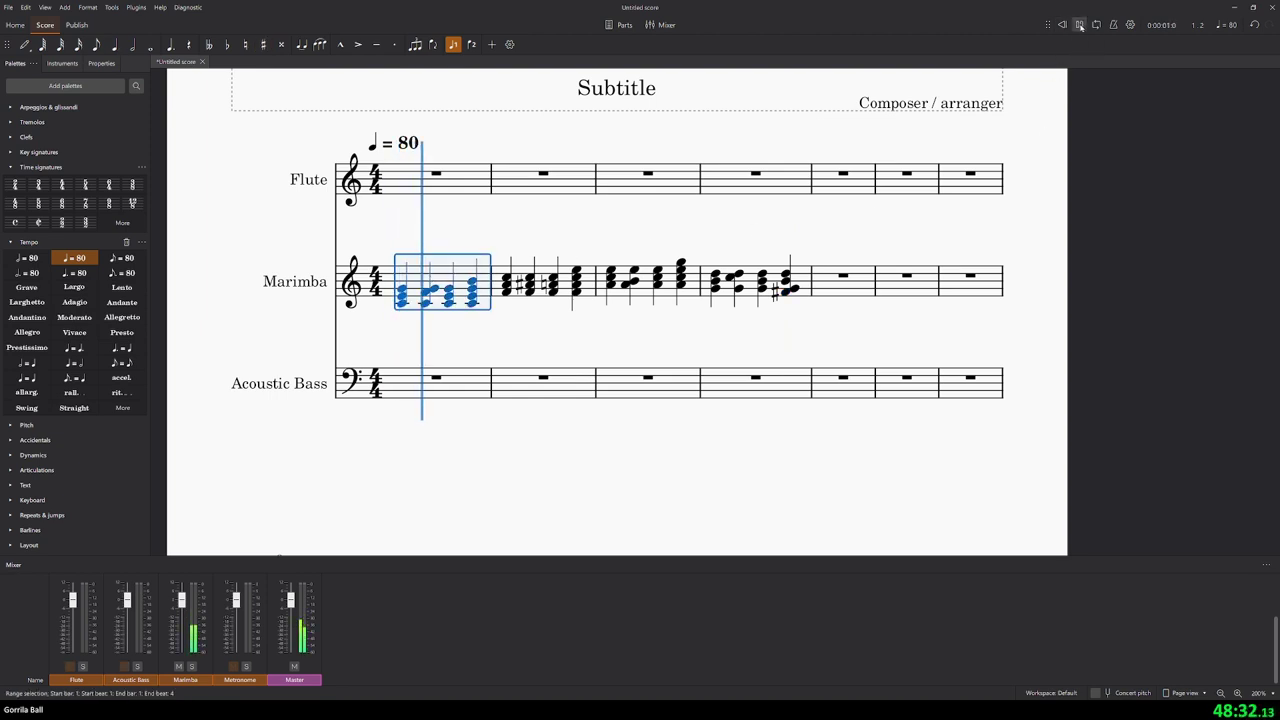
key(space)
- Revoice bar 3's second chord by raising its notes so it includes a D5
click(634, 280)
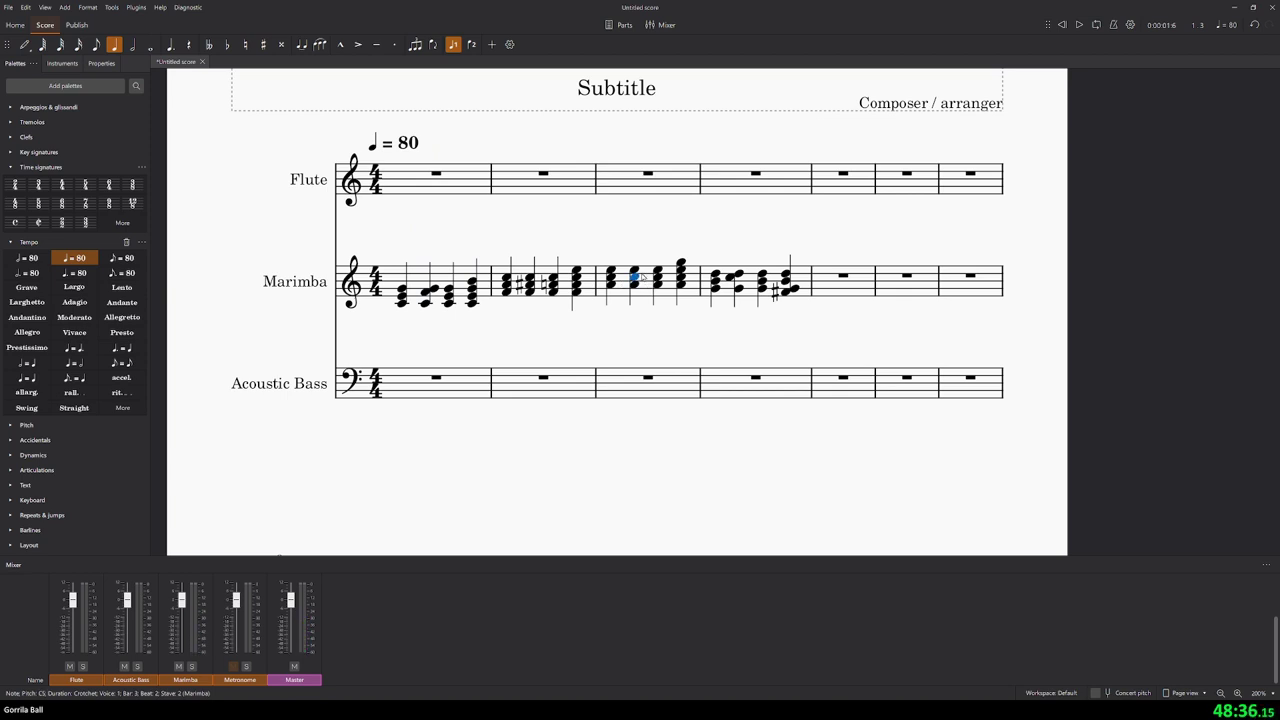
drag(634, 278, 667, 284)
key(ctrl+Up)
key(ctrl+Down)
key(Up)
key(Up)
key(Up)
key(Up)
- Replay the score from Marimba bar 1
key(ctrl+Home)
key(ctrl+shift+Right)
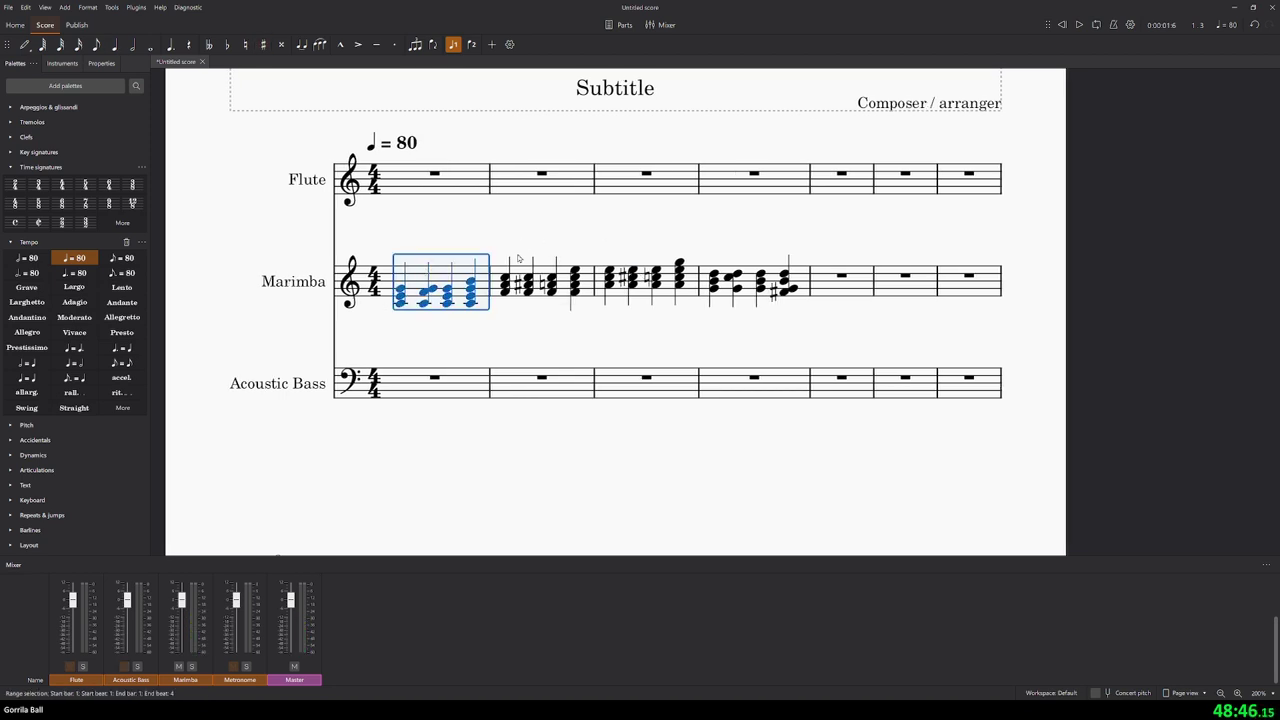
click(1081, 24)
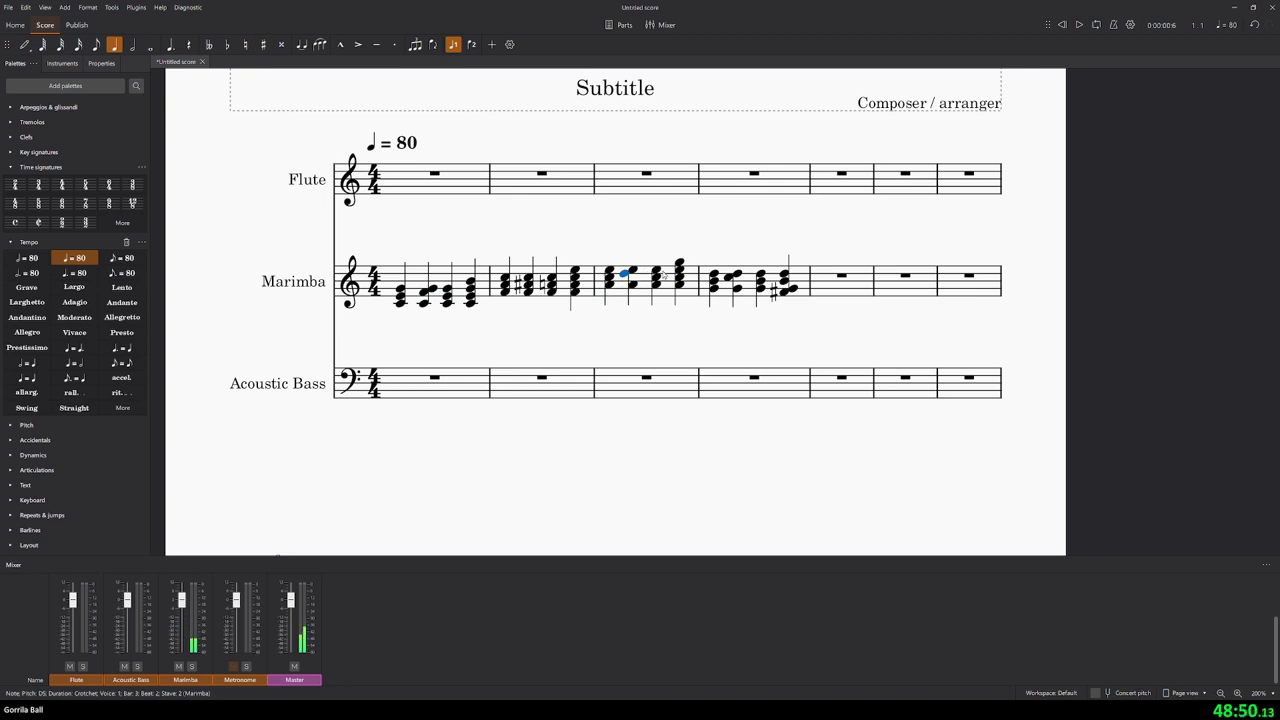
click(484, 288)
click(1079, 24)
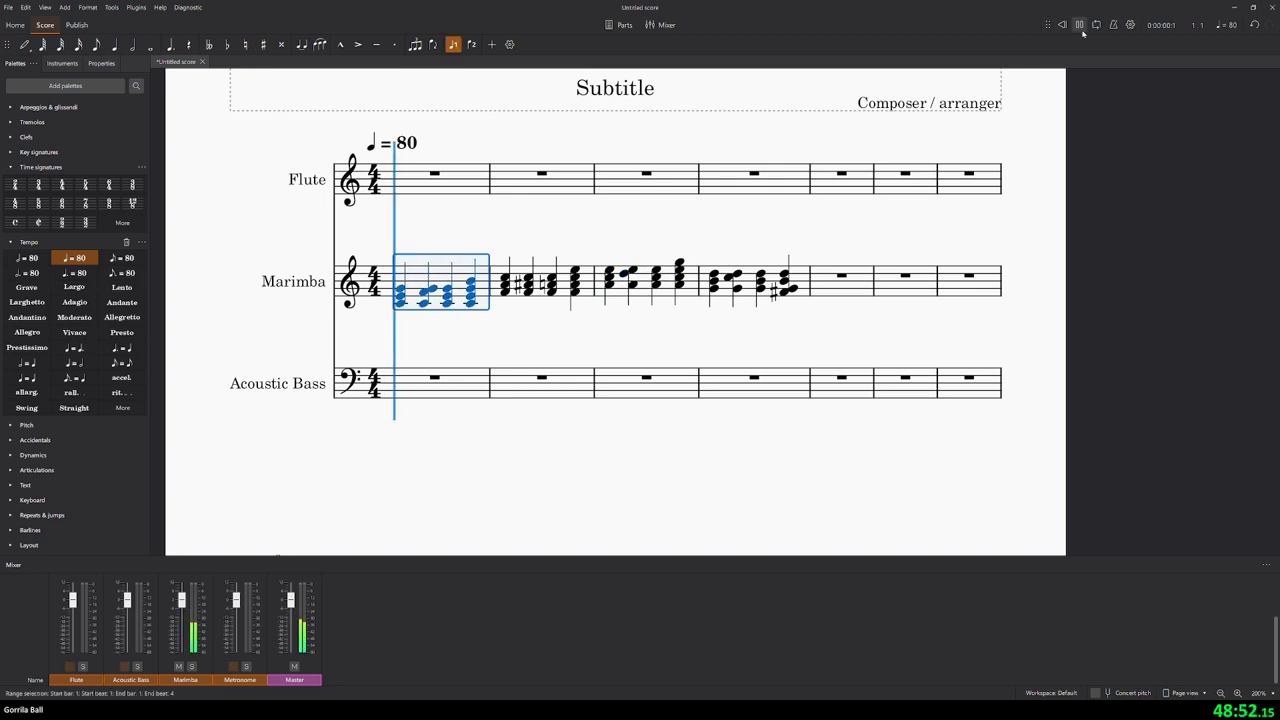
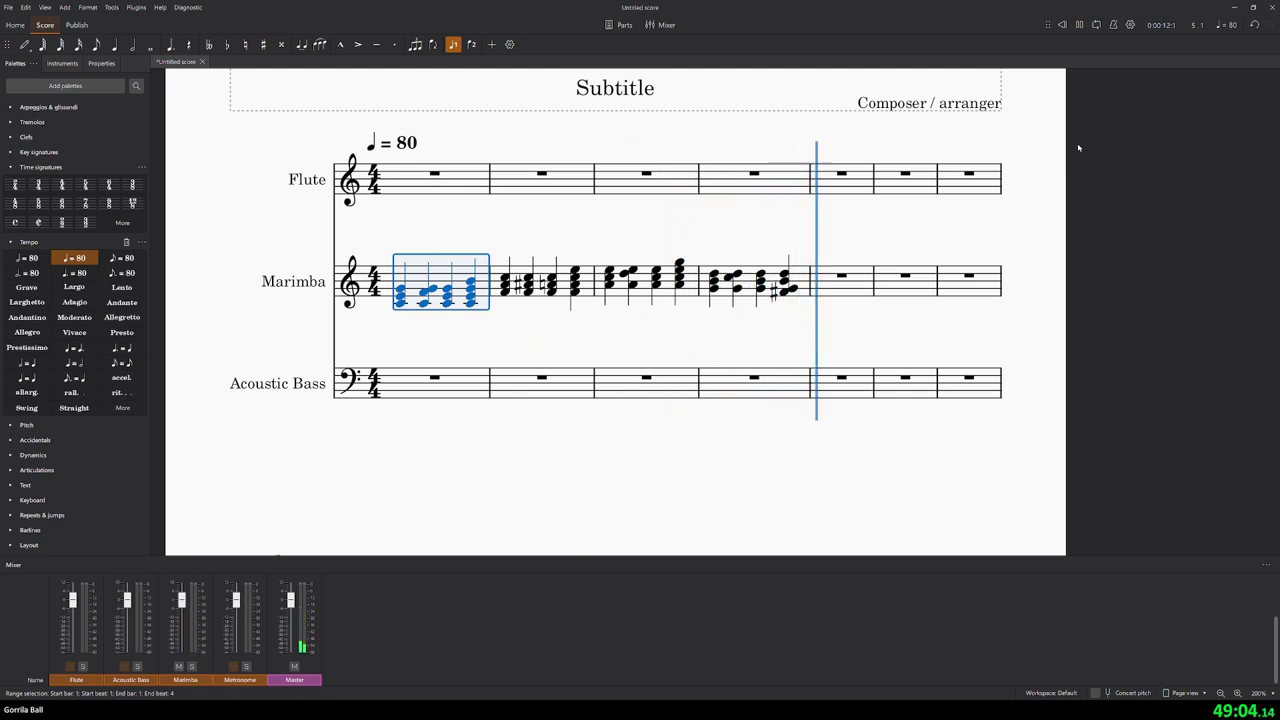
- Raise the lowest note of bar 4's last chord an octave and play bar 4 back
click(1079, 24)
click(785, 293)
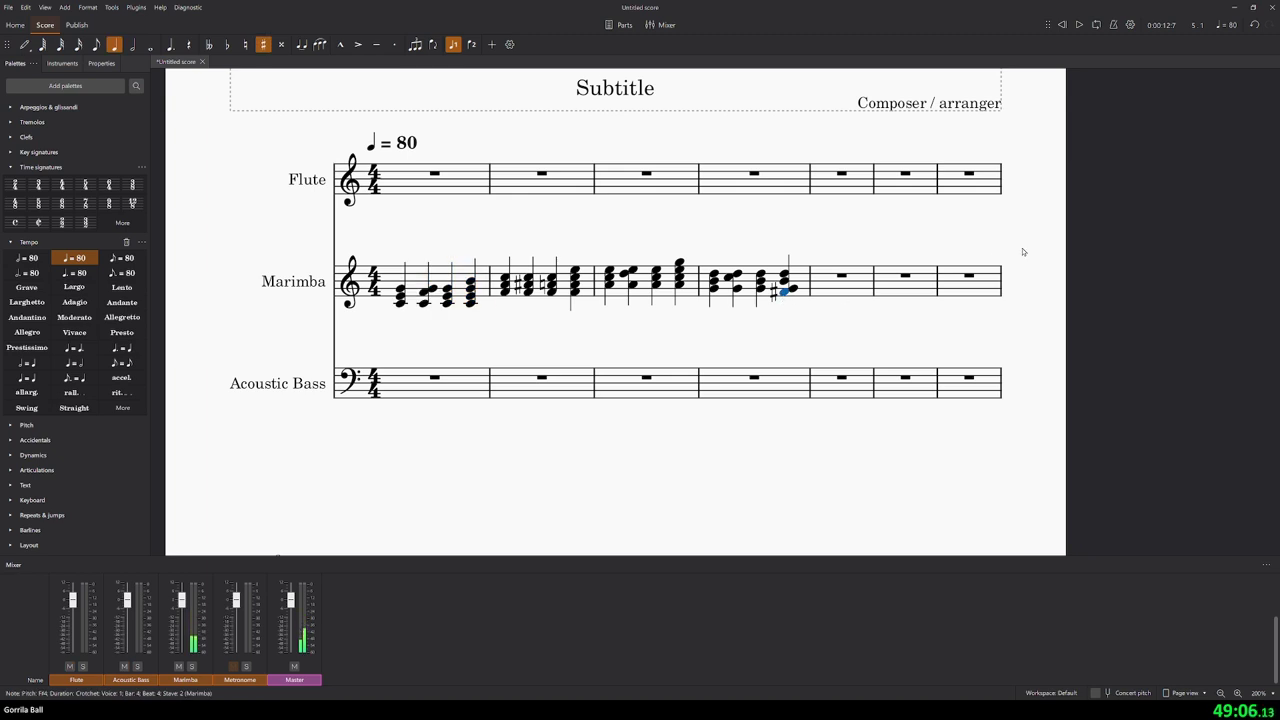
key(ctrl+Up)
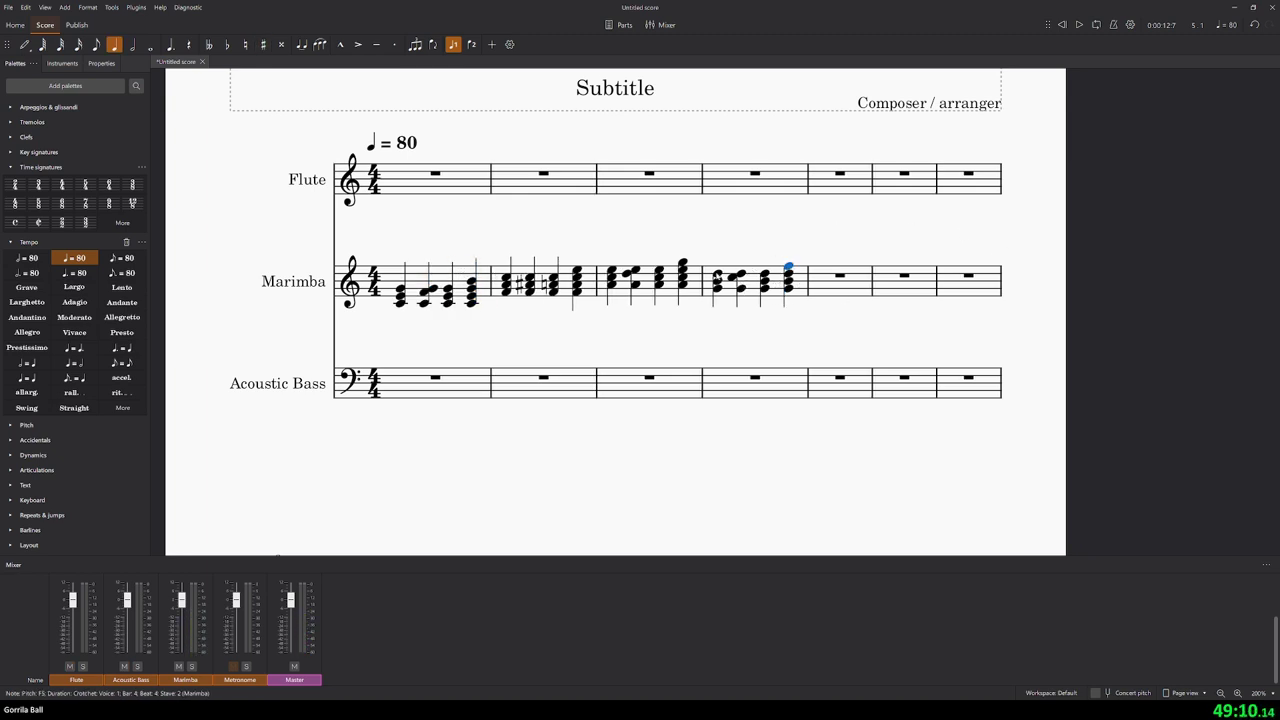
key(Left)
key(Left)
key(Left)
click(1075, 27)
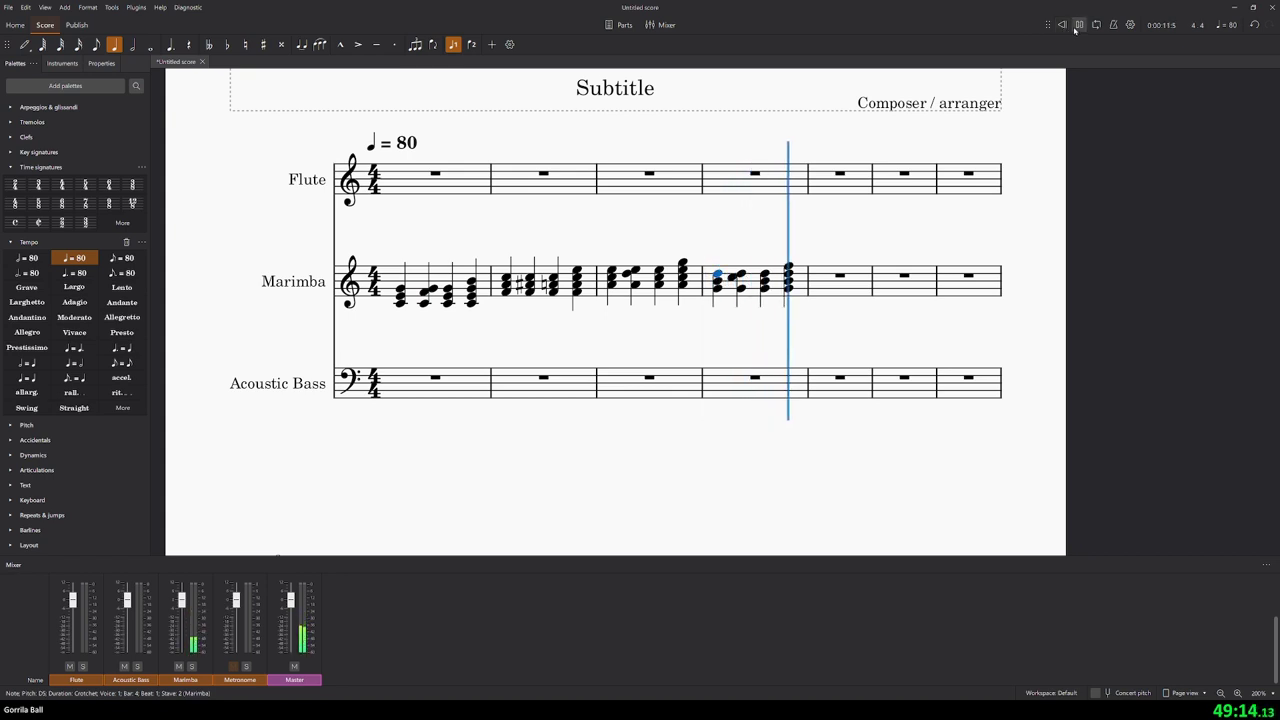
click(1075, 27)
- Lower the chord's top note from F5 to E5 and audition bar 4 again
click(789, 269)
key(Down)
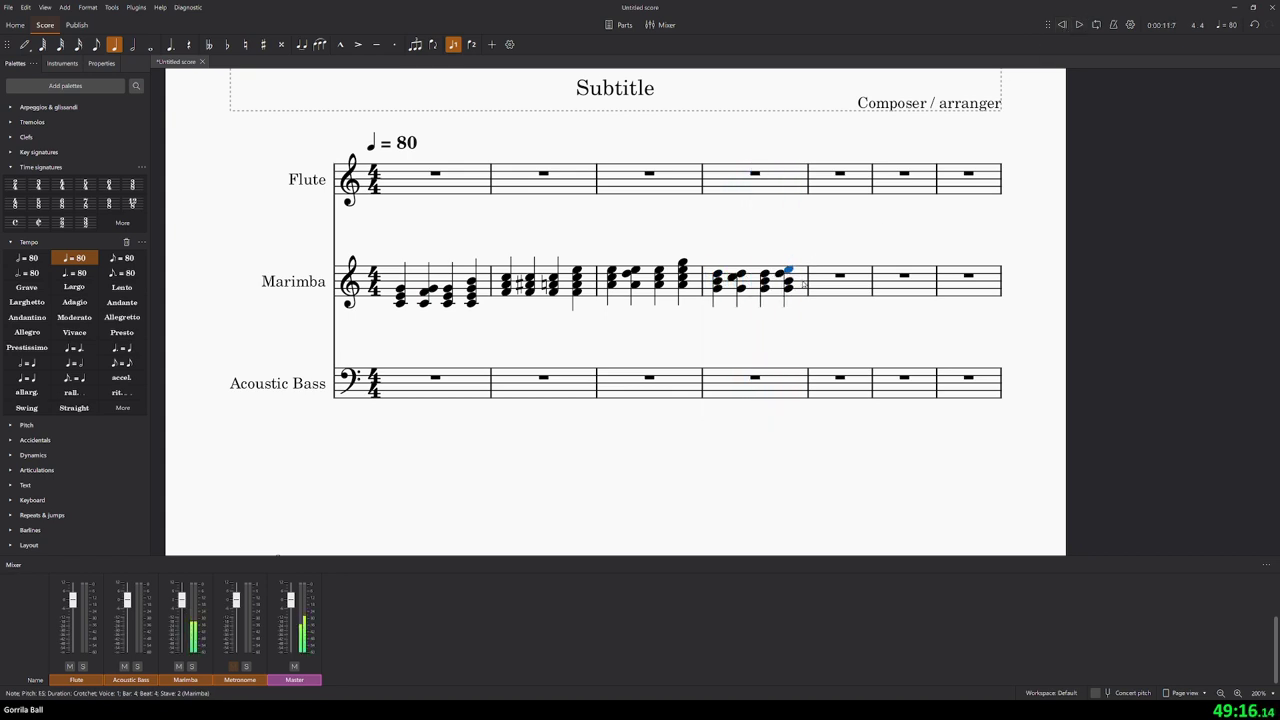
click(718, 273)
click(1079, 26)
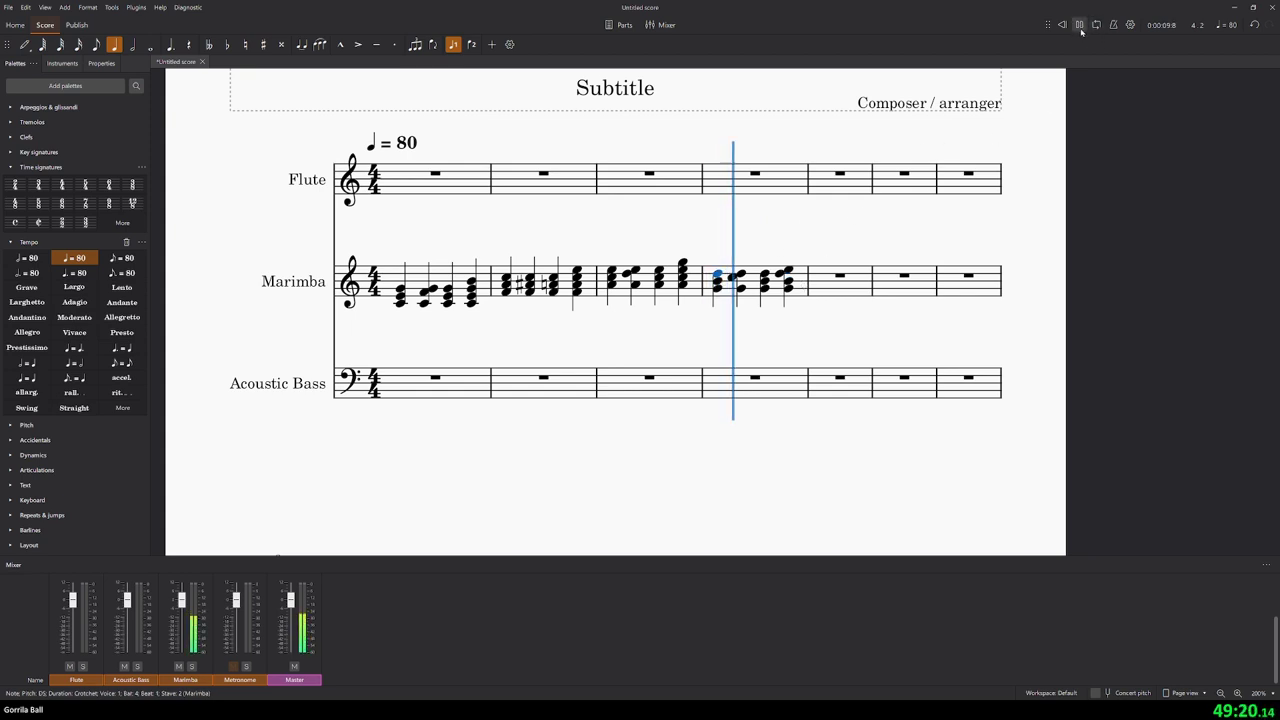
click(1077, 32)
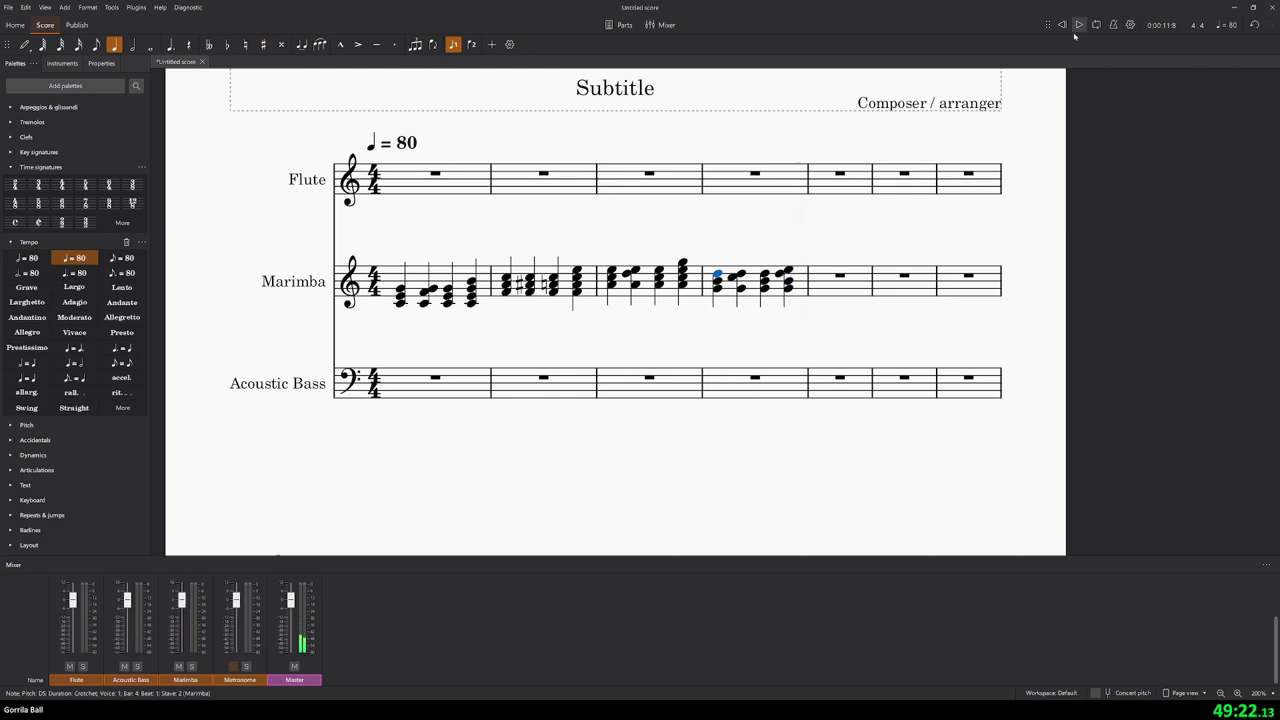
click(789, 268)
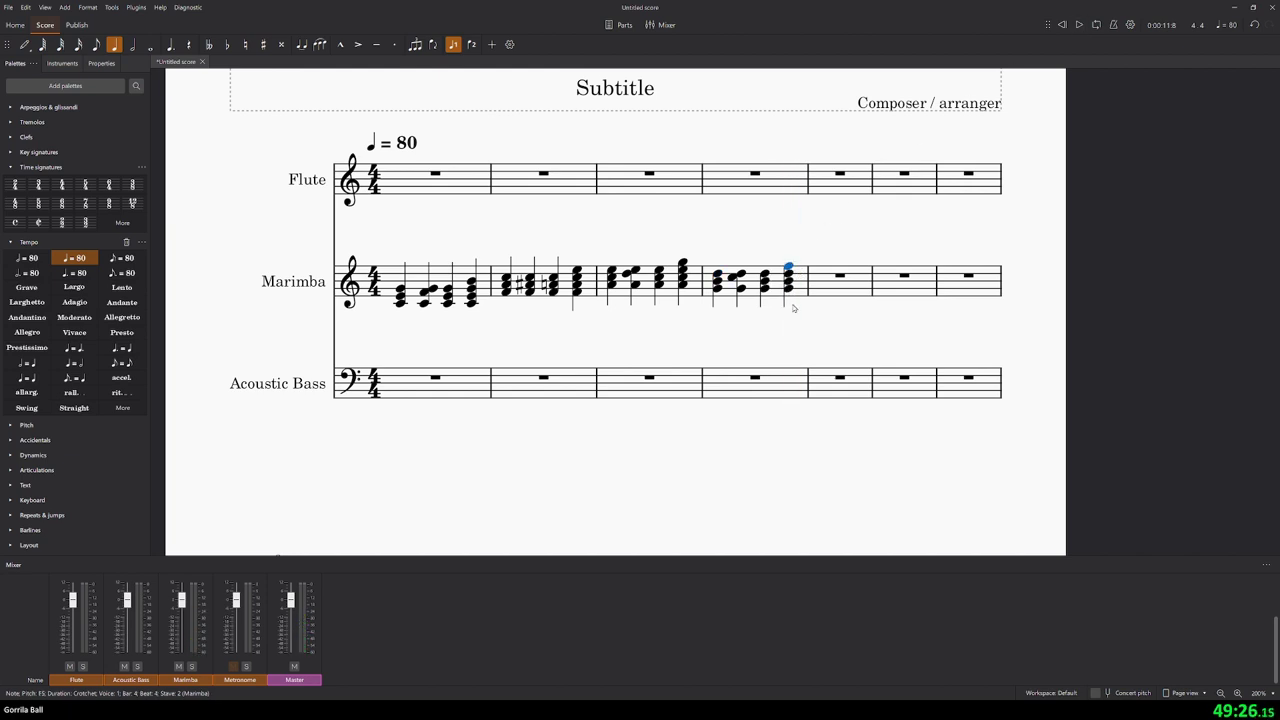
click(821, 288)
- Delete the empty bars 5–7 from the score
shift+click(960, 282)
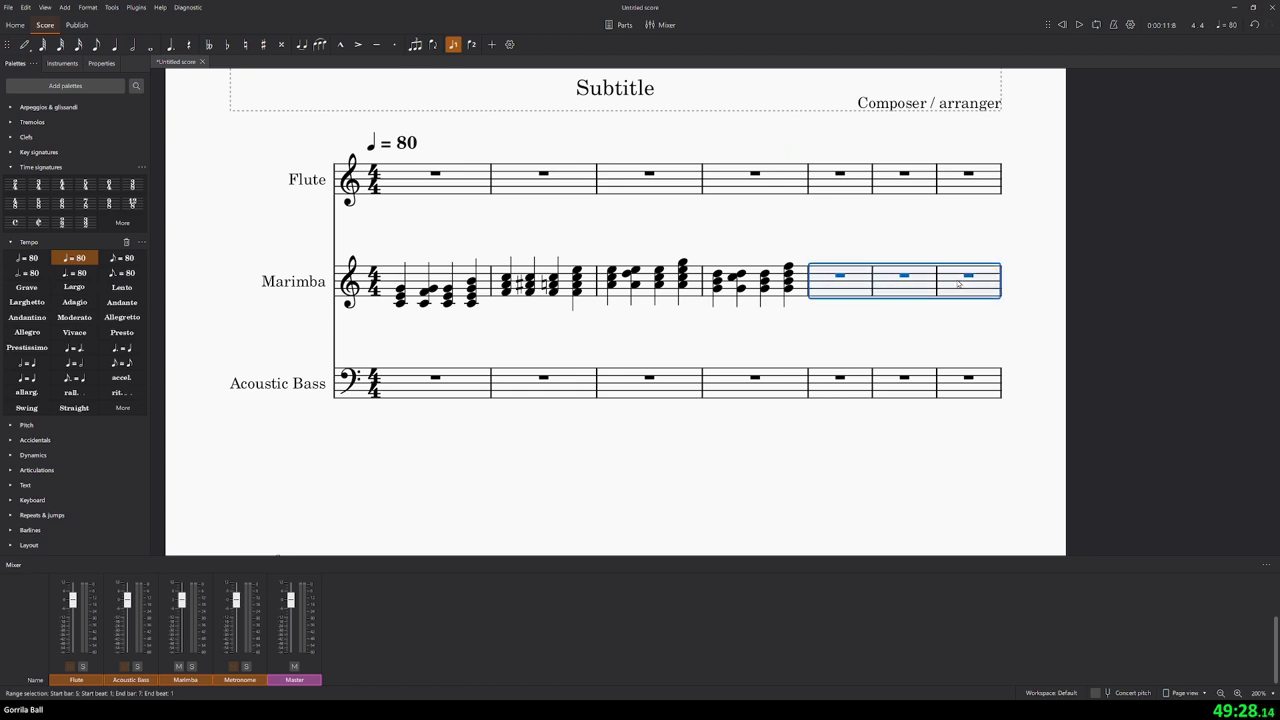
key(ctrl+Delete)
drag(933, 283, 850, 282)
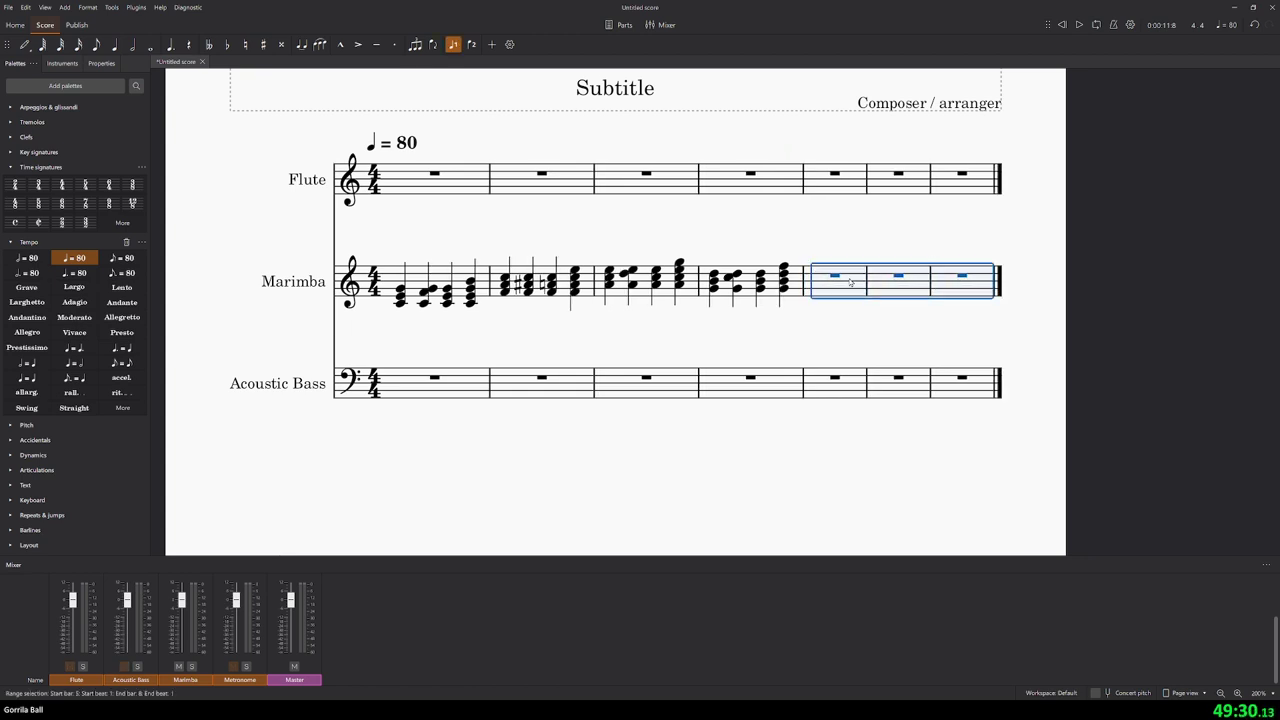
key(ctrl+Delete)
- Add an end-repeat barline after the final bar 4
click(862, 182)
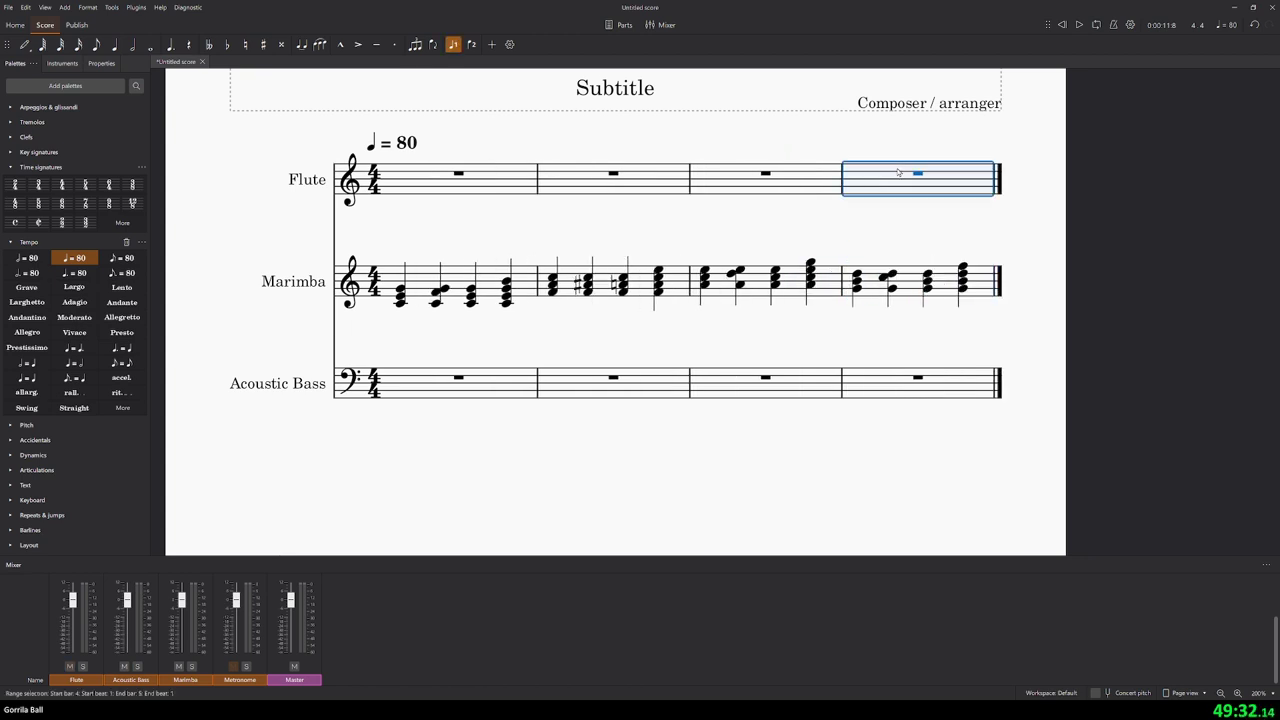
click(10, 530)
click(110, 495)
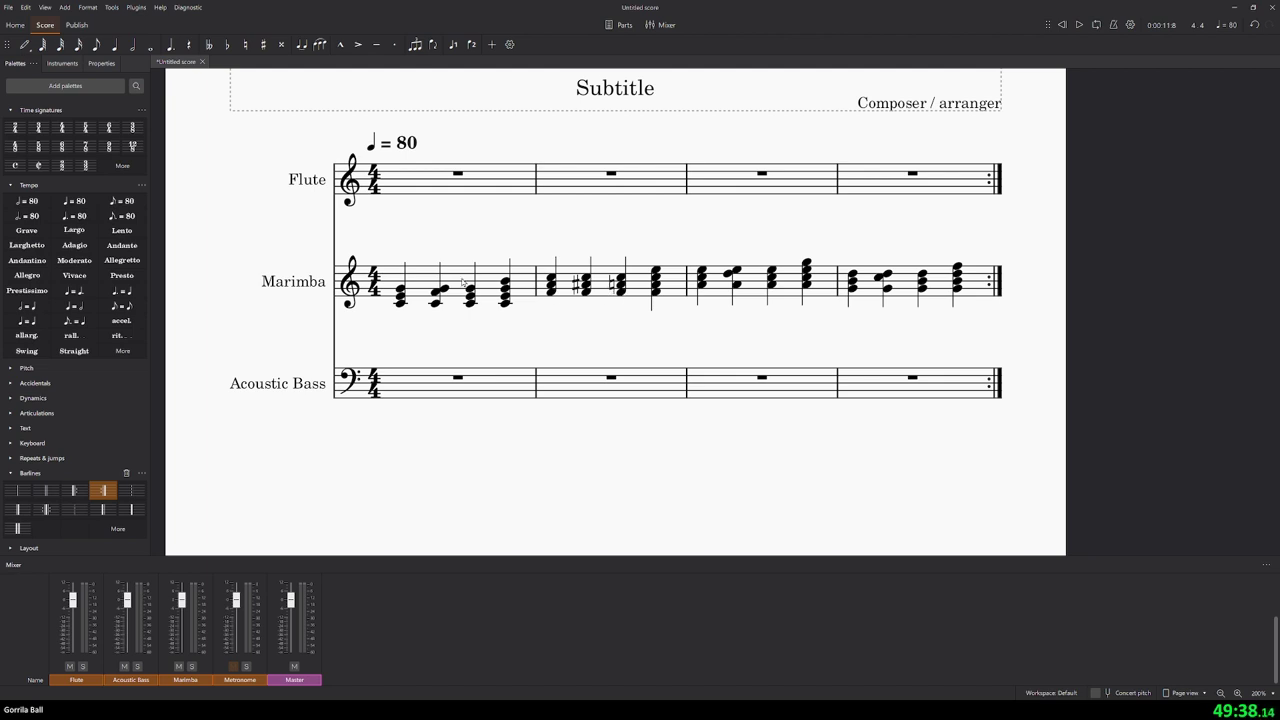
click(407, 146)
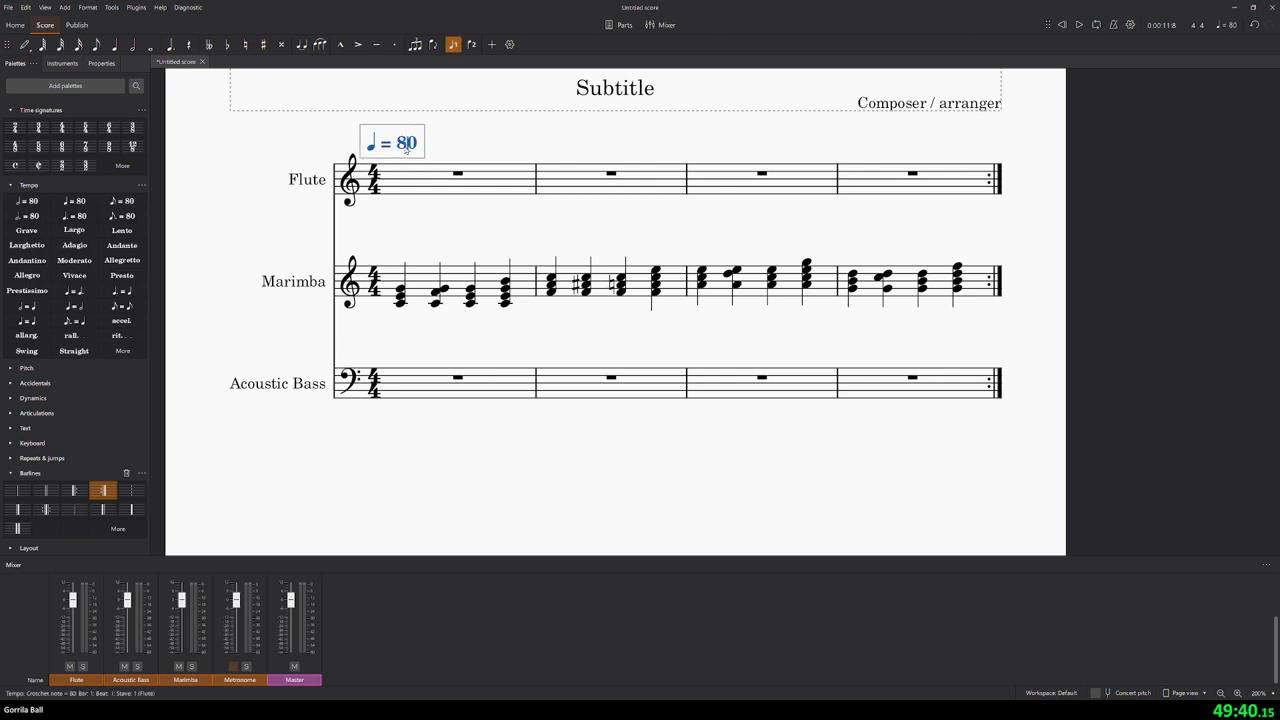
- Change the tempo to ♩ = 110 and play the loop from bar 1
key(BackSpace)
text(11)
click(447, 225)
click(403, 277)
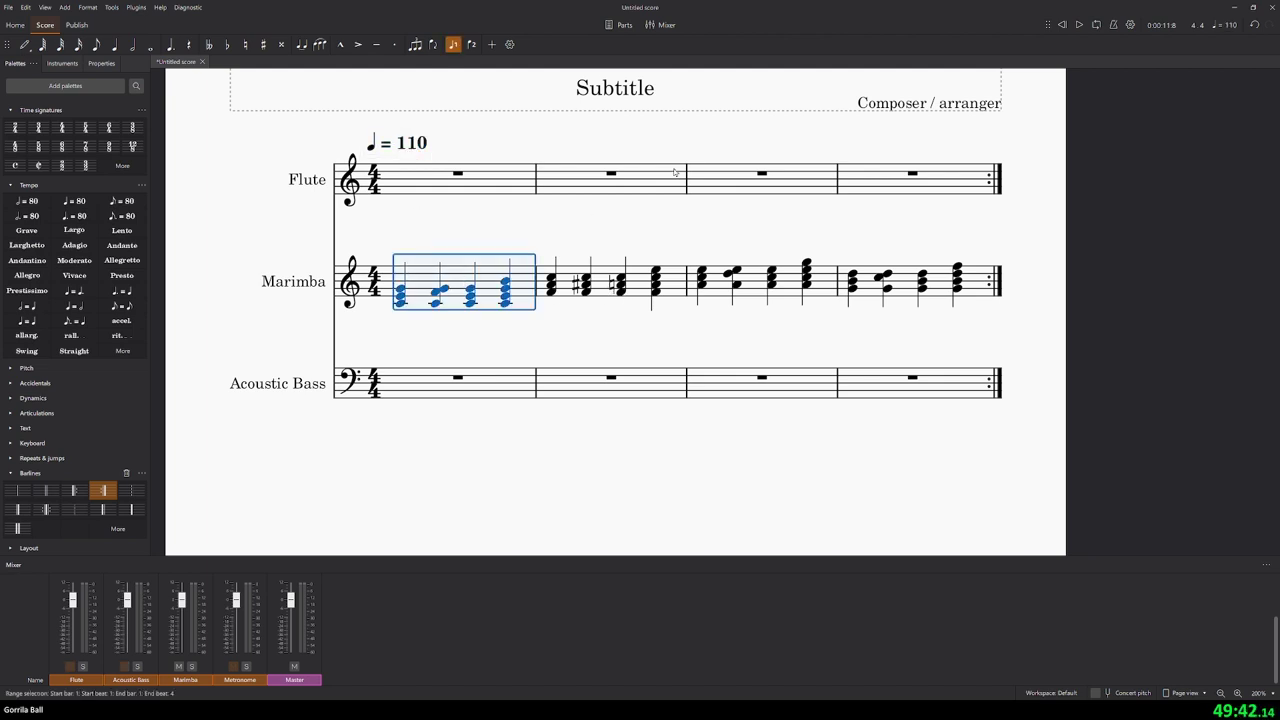
click(1079, 27)
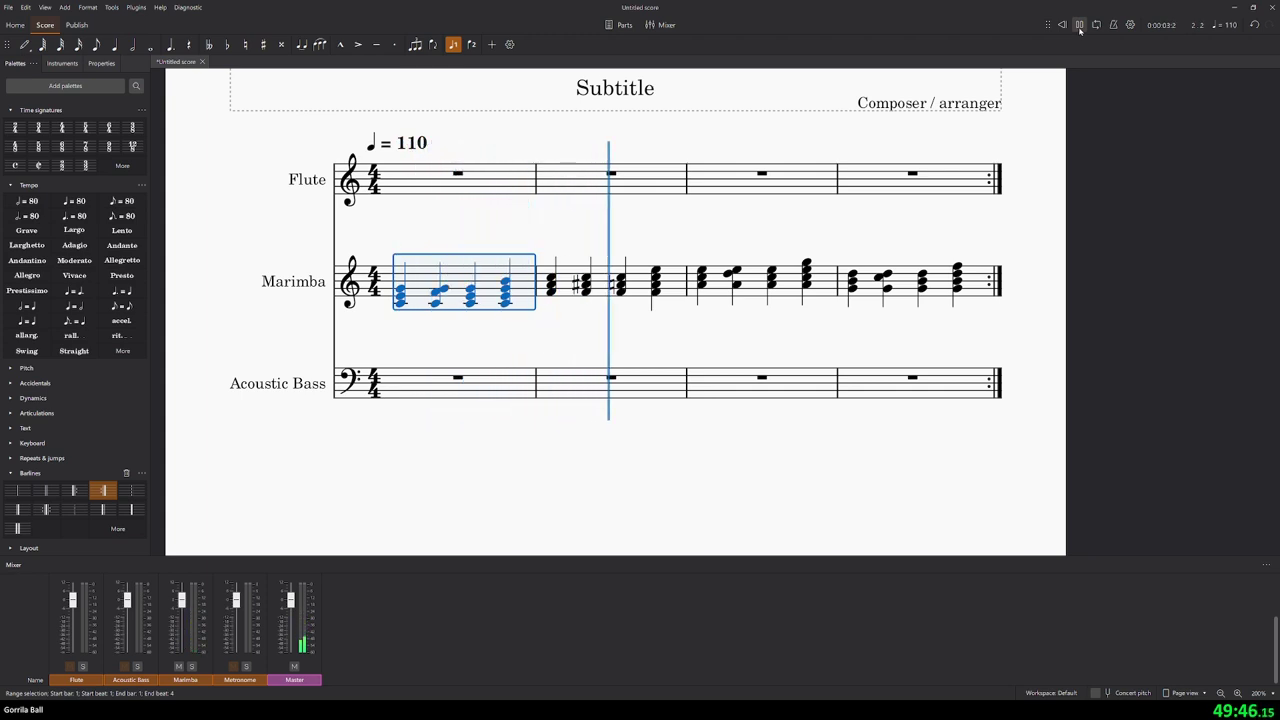
click(1079, 27)
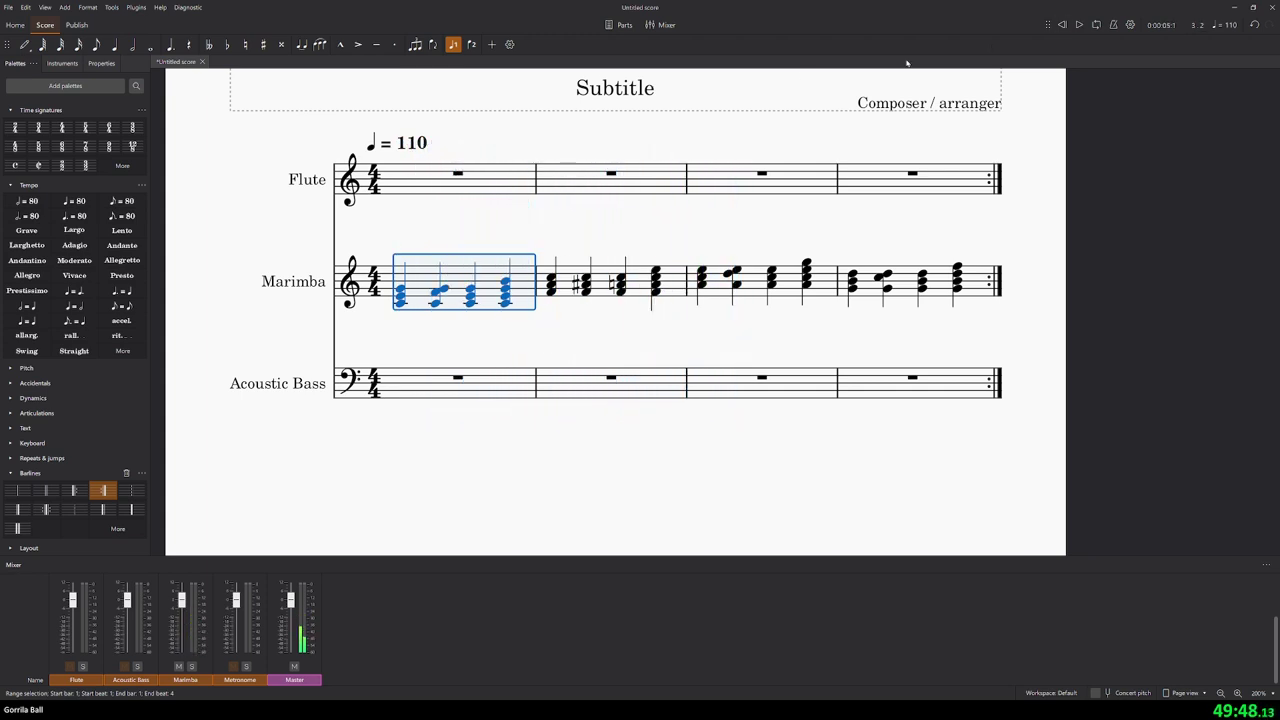
- Change the tempo to ♩ = 100 and play the loop again
click(409, 140)
key(Delete)
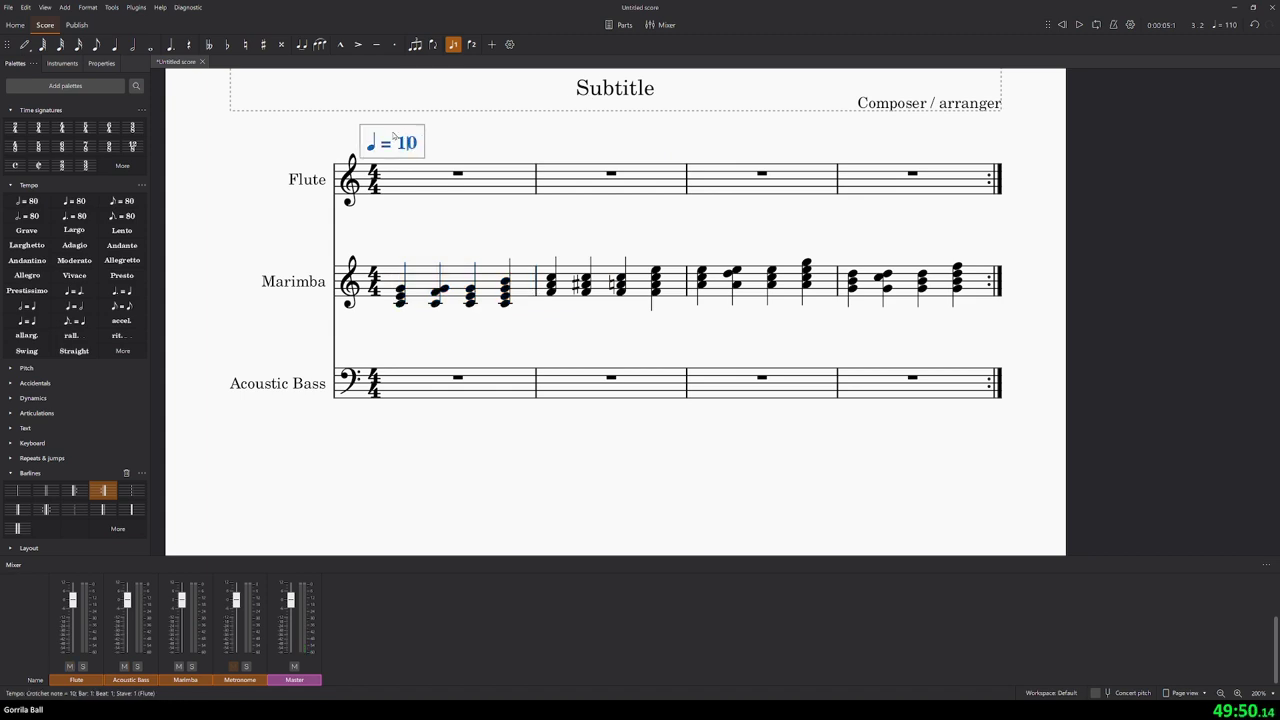
text(0)
click(483, 148)
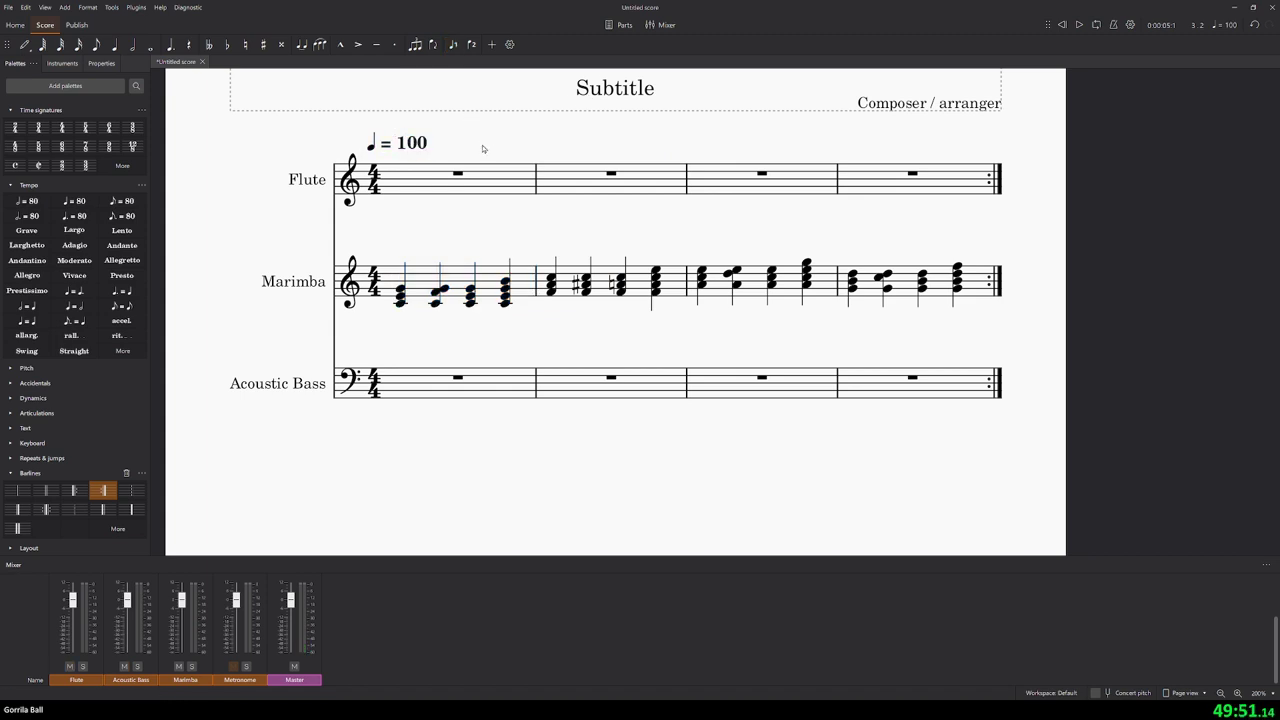
click(1076, 26)
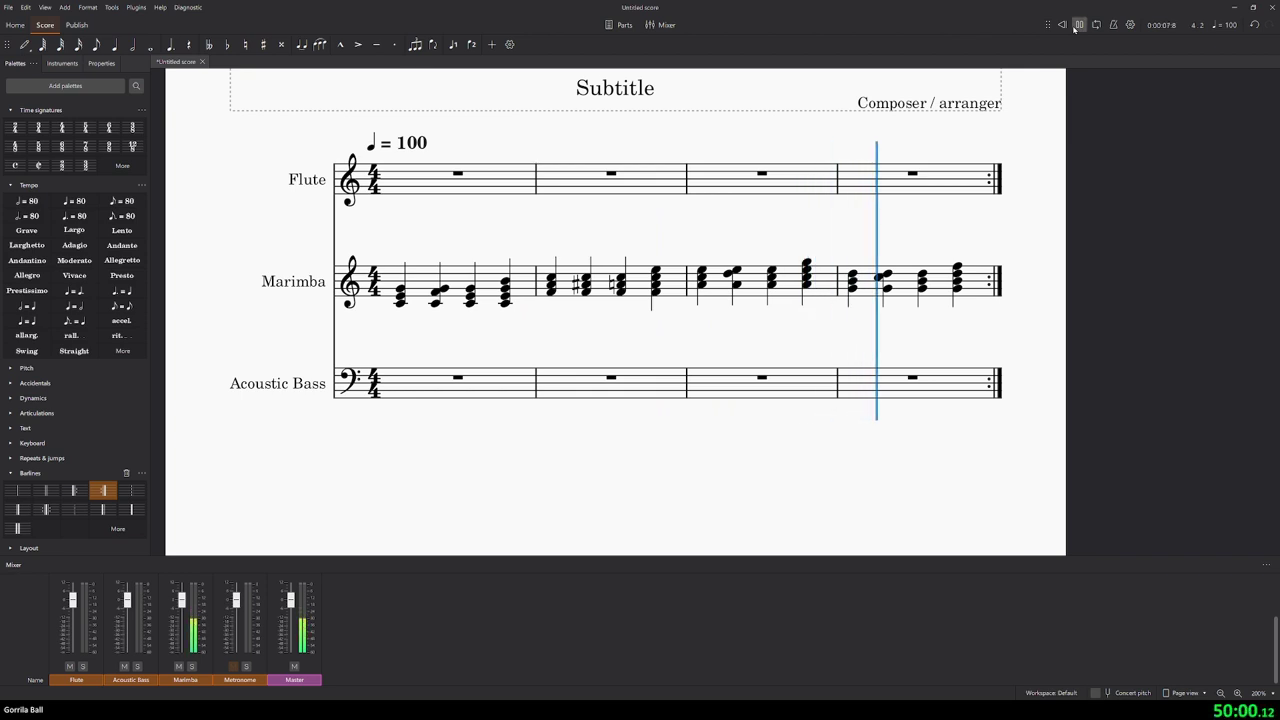
click(1077, 26)
- Set the tempo marking back to ♩ = 80
click(415, 145)
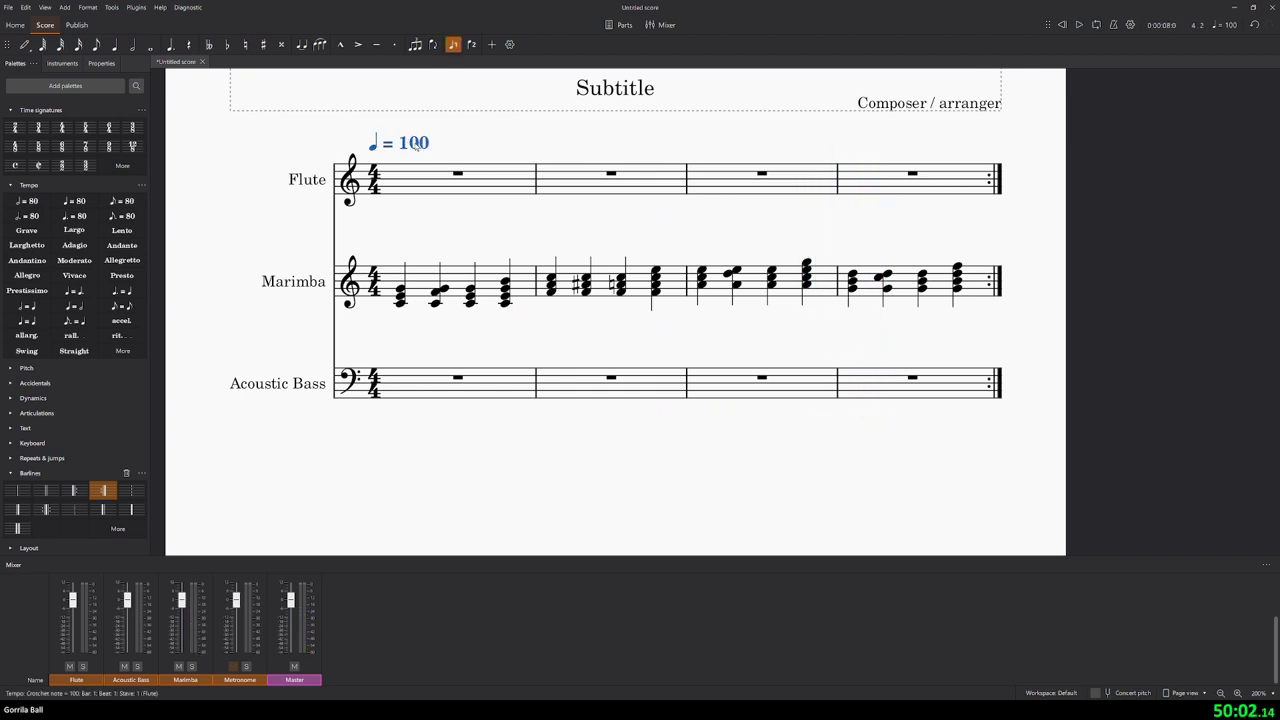
double_click(415, 145)
key(Delete)
key(Delete)
key(BackSpace)
text(8)
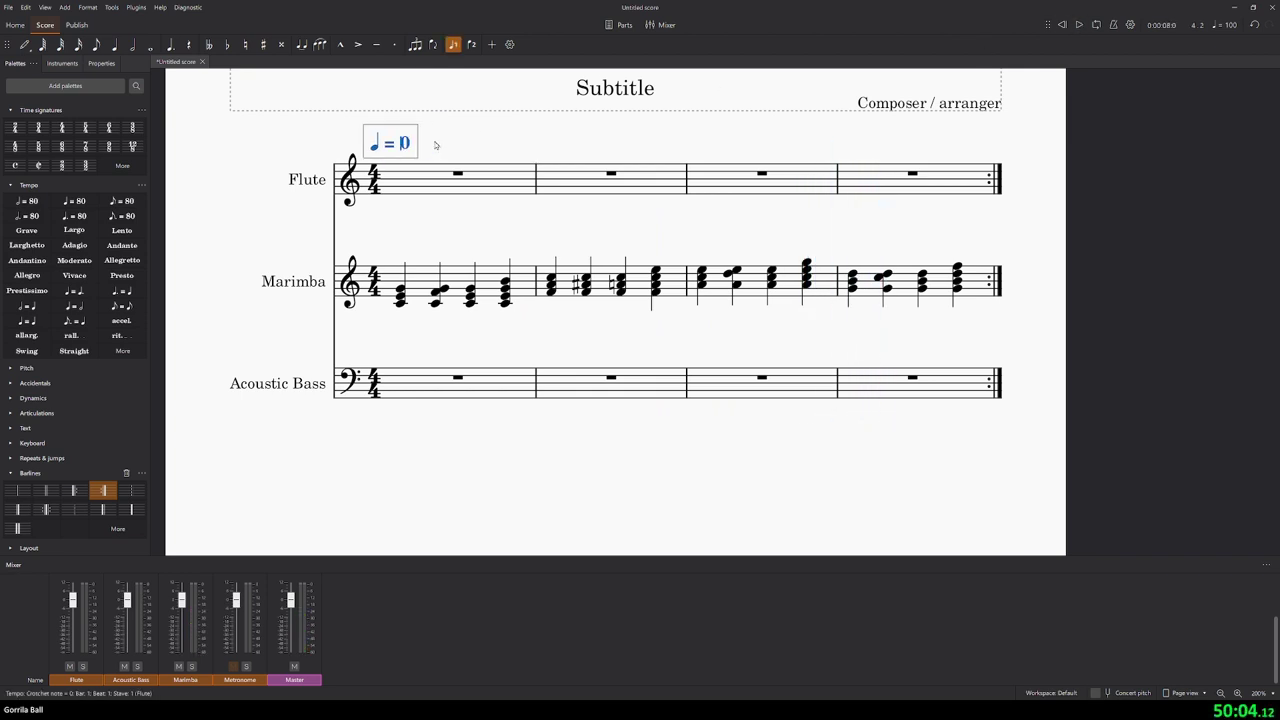
text(0)
click(505, 137)
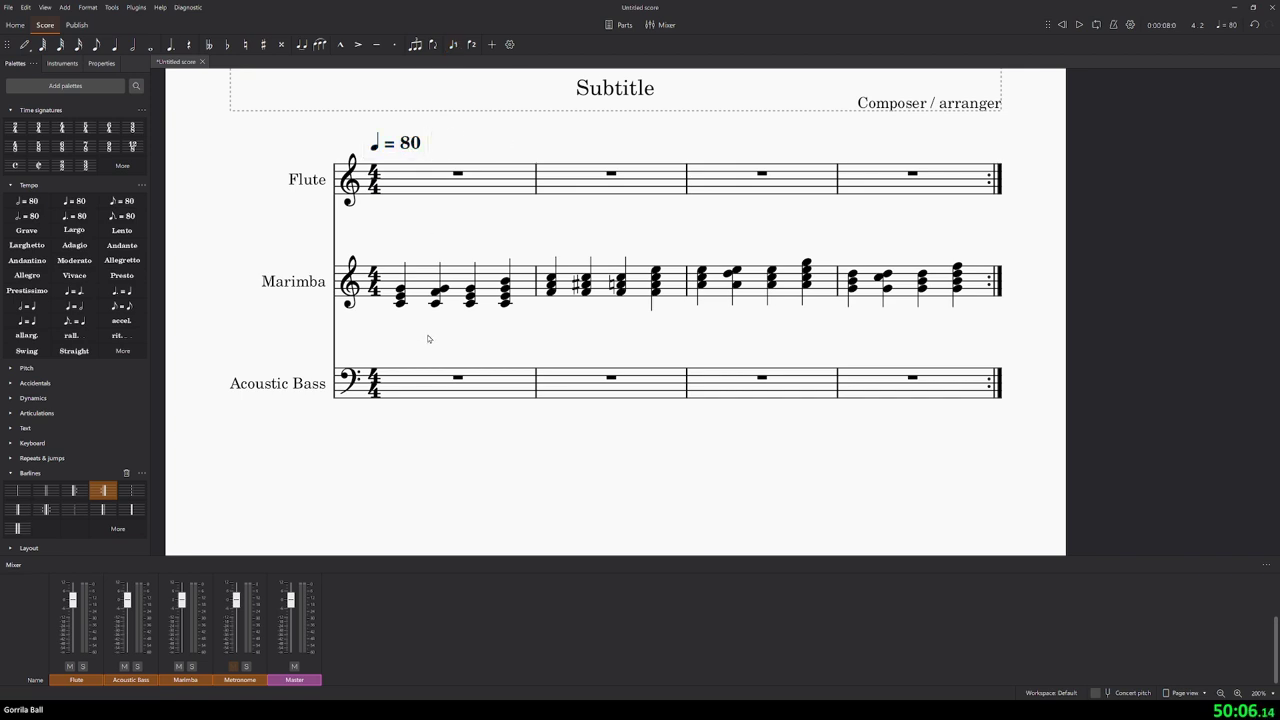
click(410, 381)
- Enter a C3–G3–C3–G3 quarter-note line in Acoustic Bass bar 1
key(n)
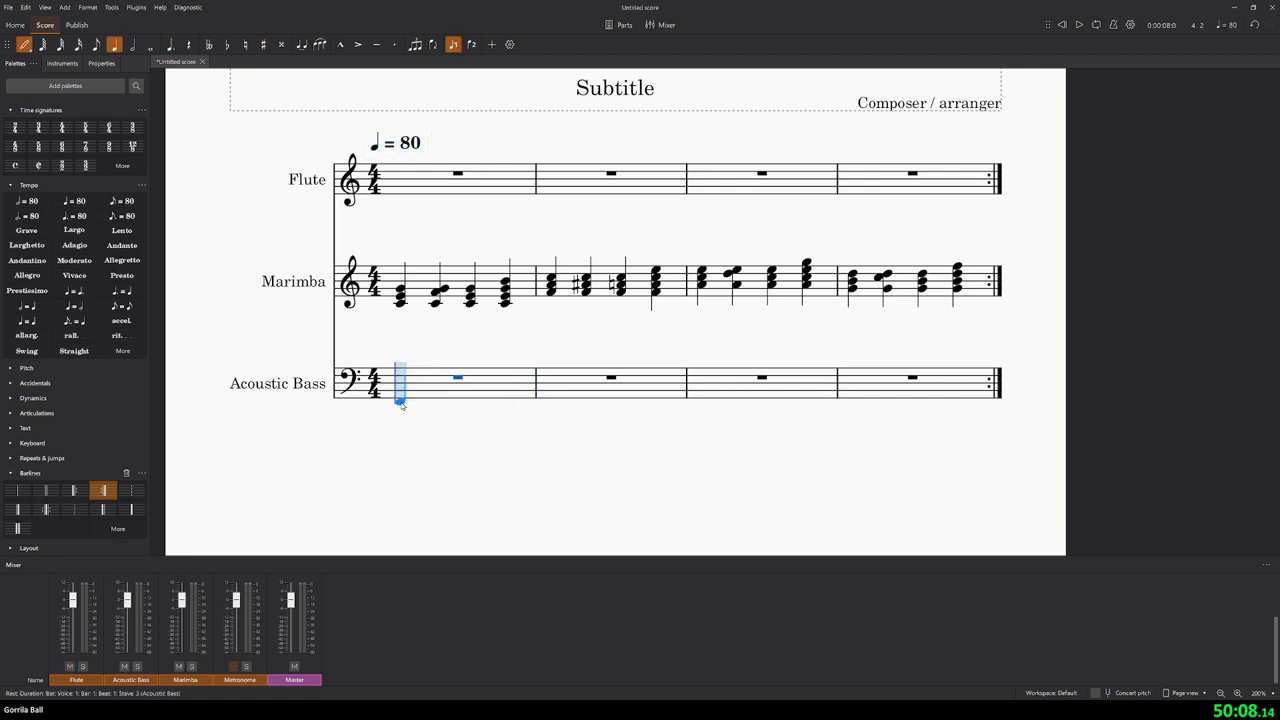
click(400, 385)
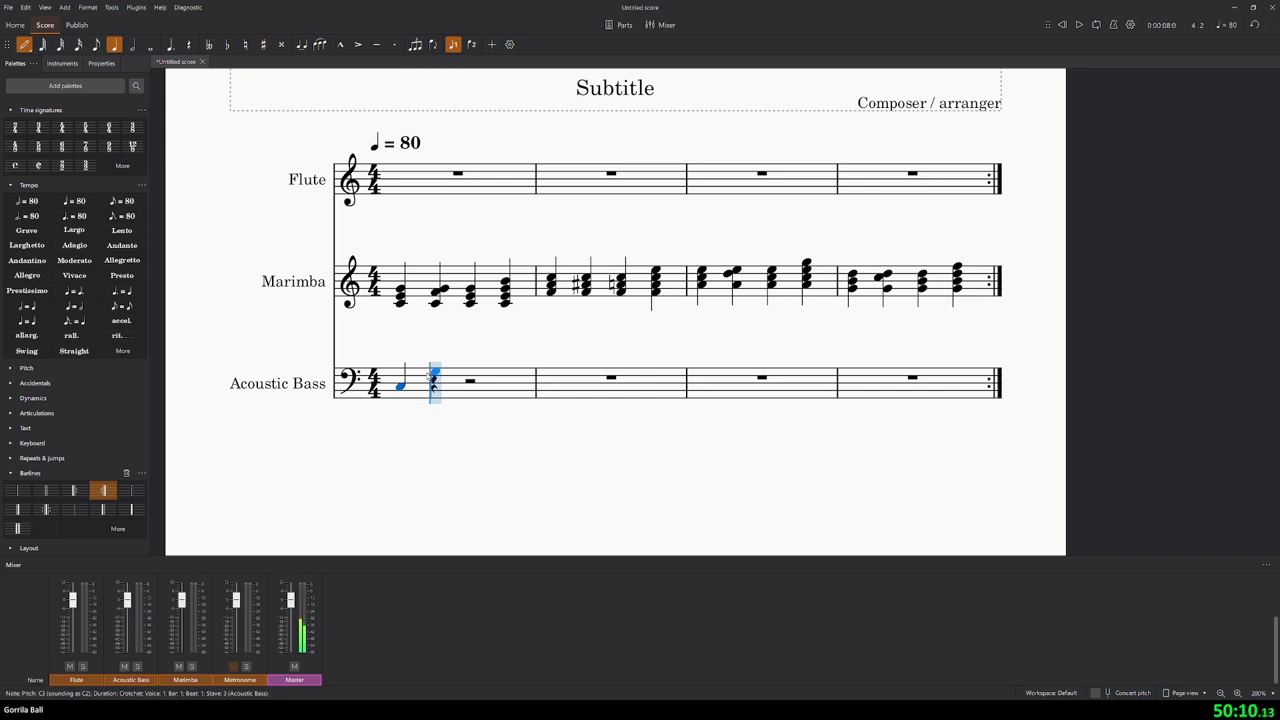
click(435, 372)
click(470, 385)
click(505, 372)
key(Escape)
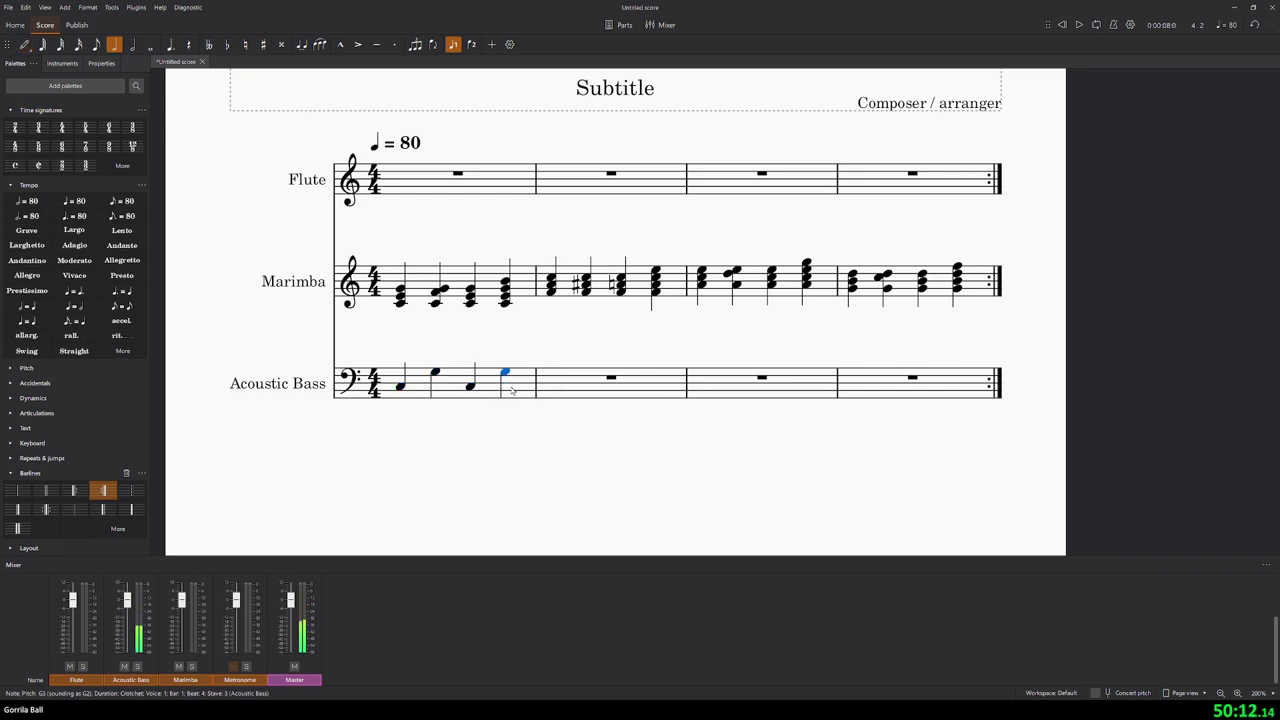
- Paste the bar 1 bass pattern into bass bars 2, 3 and 4
click(522, 390)
click(645, 396)
key(ctrl+v)
click(777, 391)
key(ctrl+v)
click(905, 392)
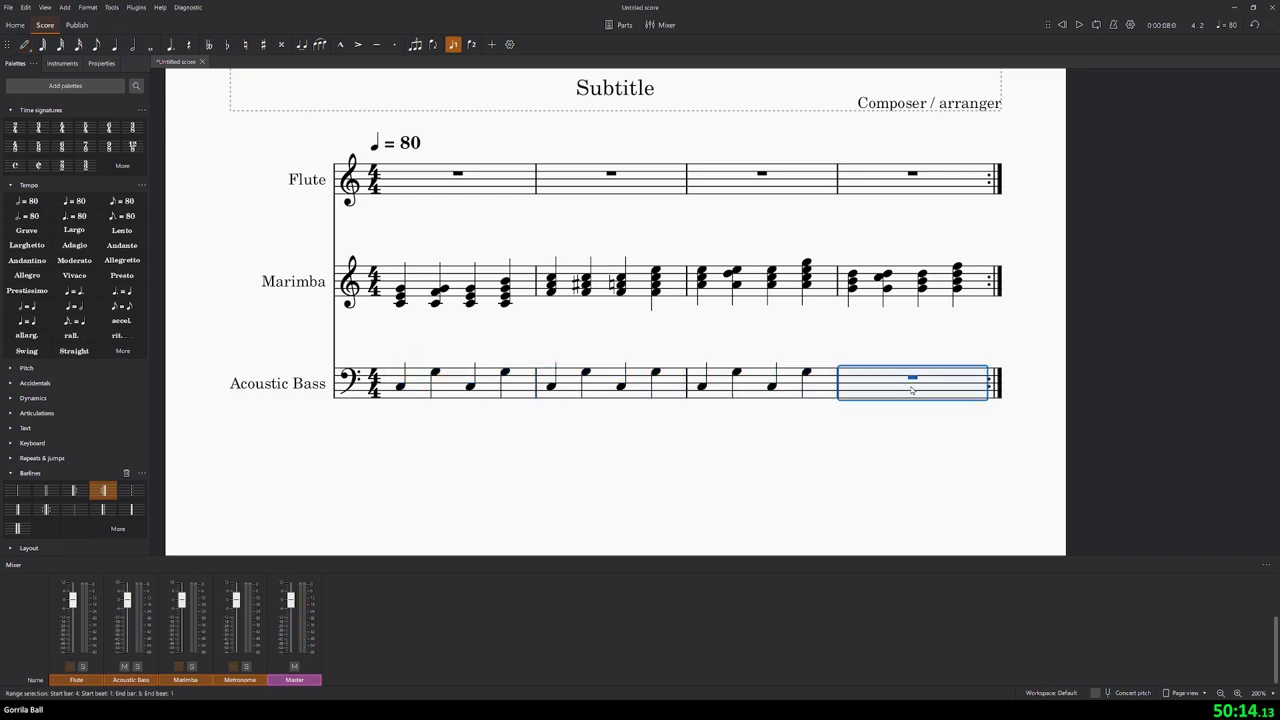
key(ctrl+v)
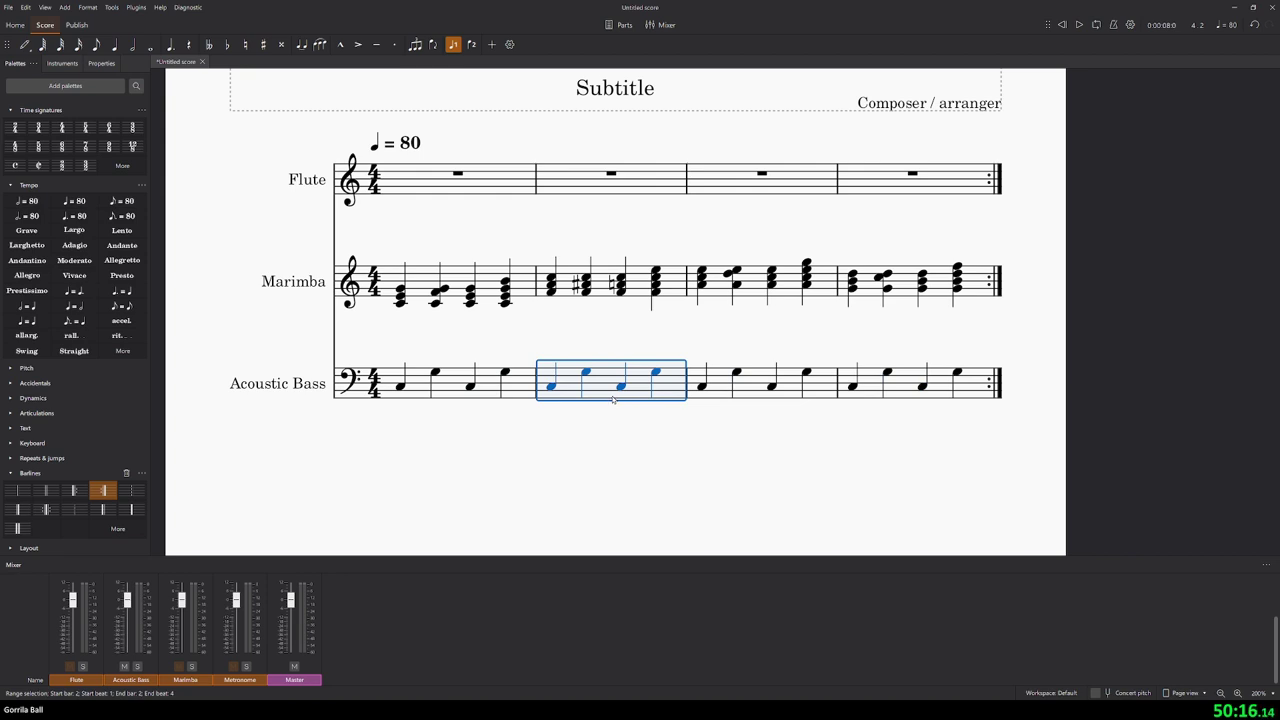
- Transpose the bass notes in bars 3 and 4 lower so the line descends
key(Up)
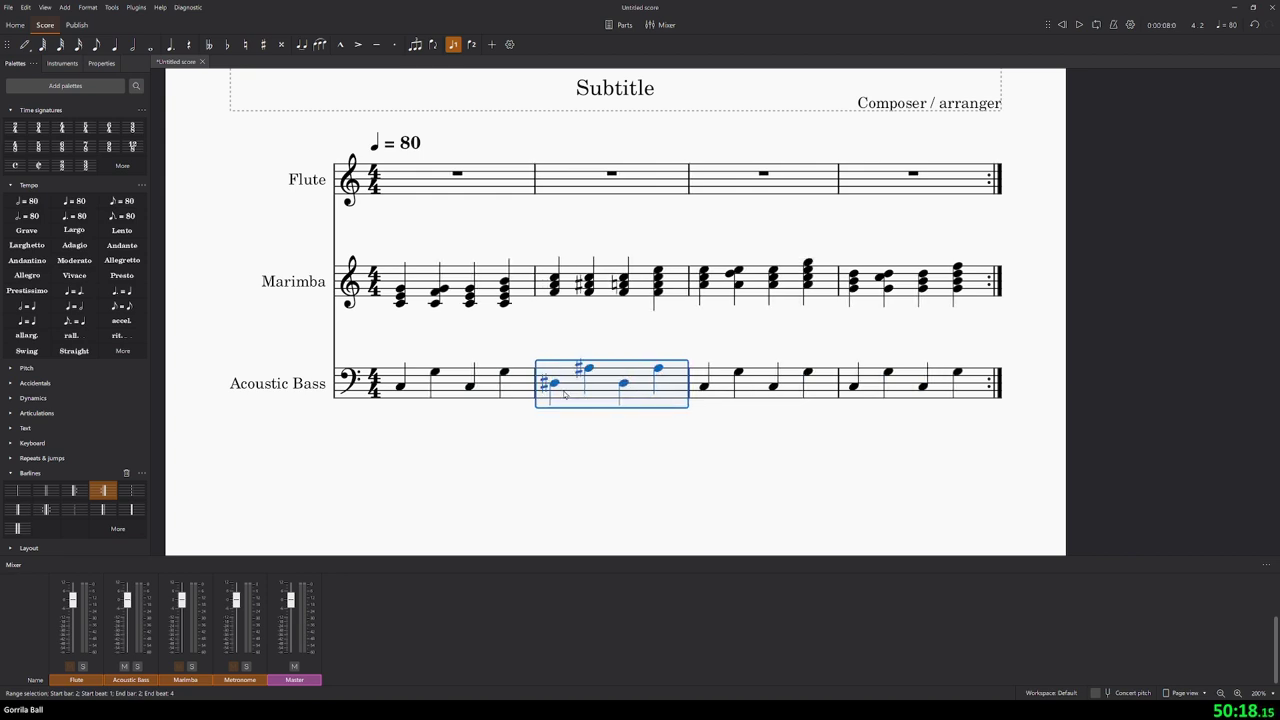
key(Down)
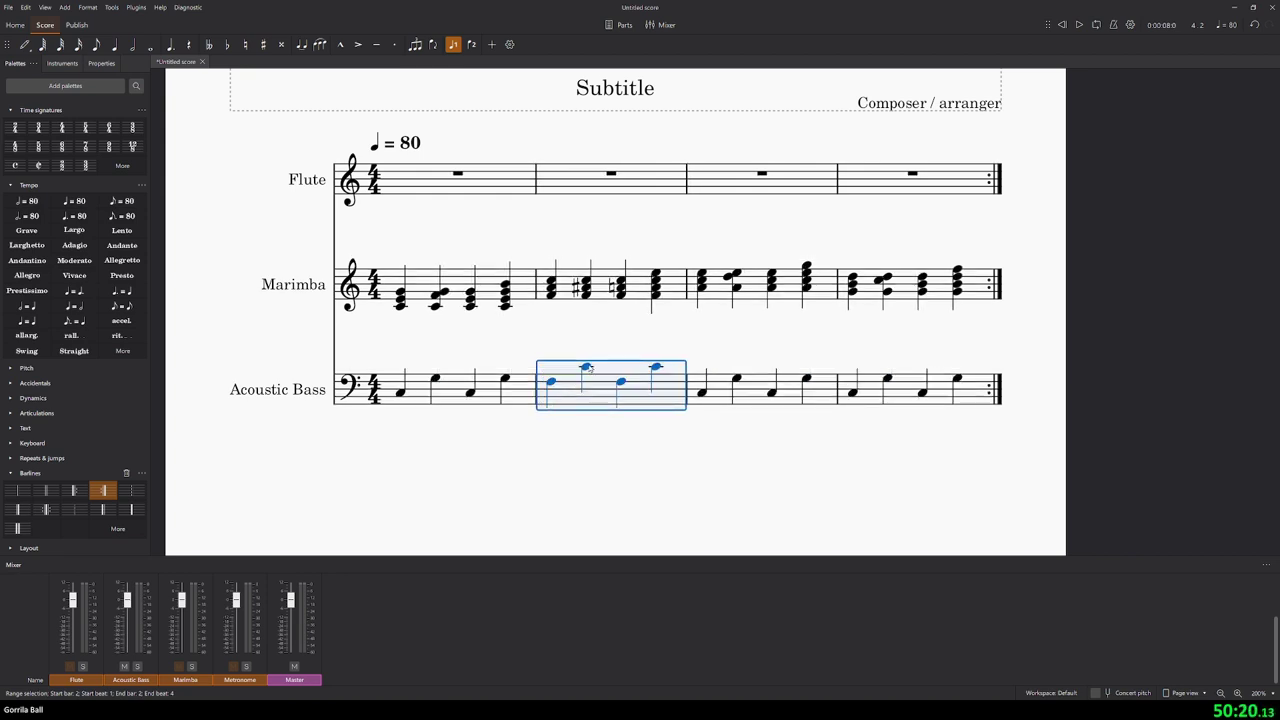
click(551, 383)
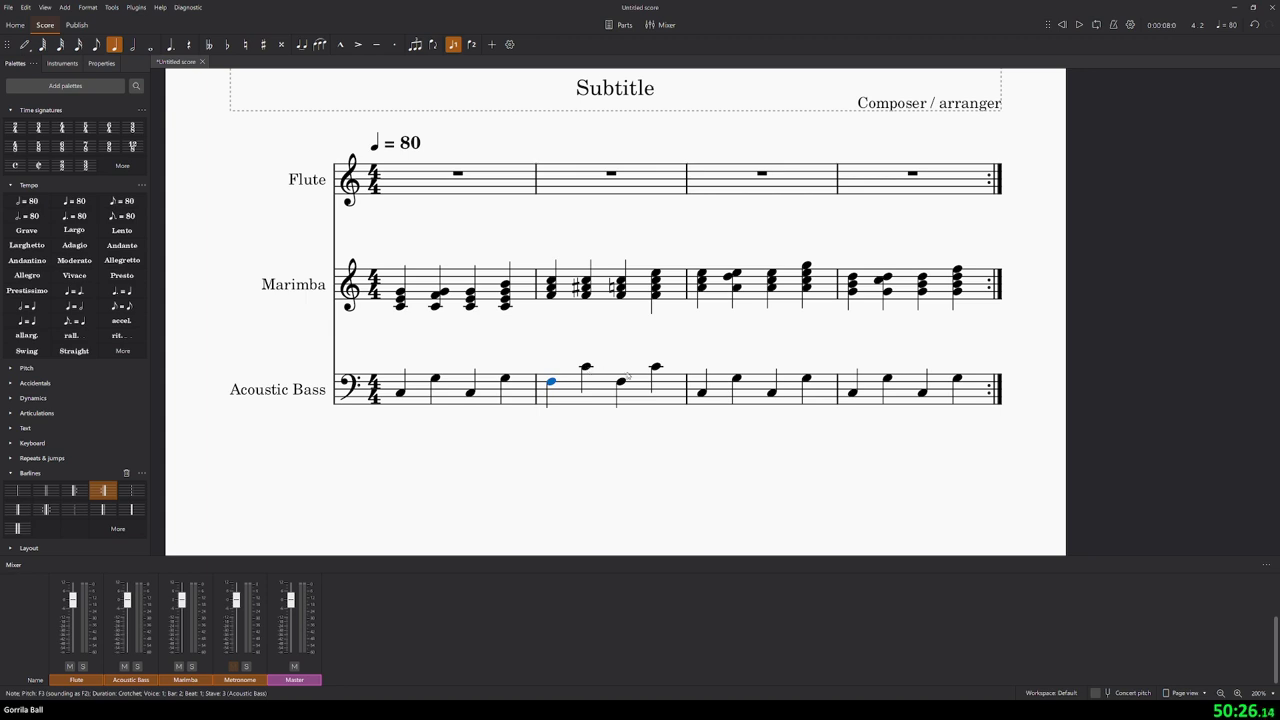
click(713, 398)
key(Up)
key(Up)
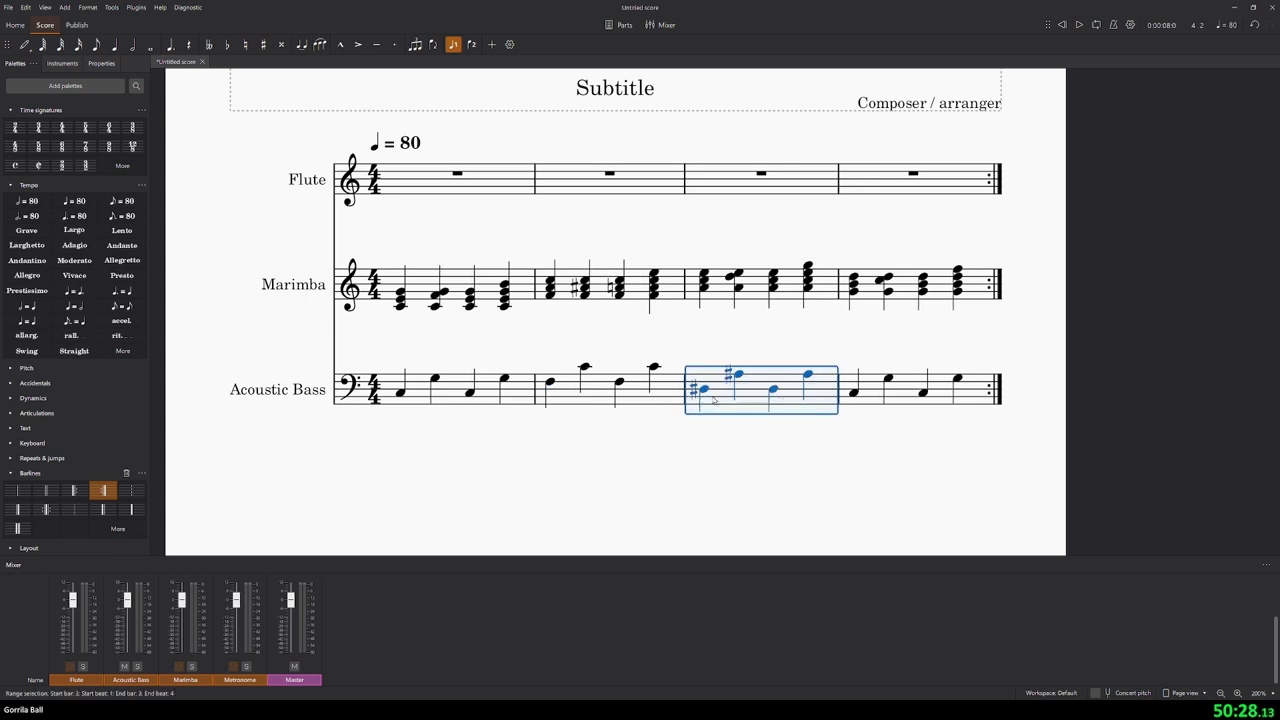
key(Up)
key(Up)
key(Down)
key(Down)
key(Down)
key(Down)
key(Down)
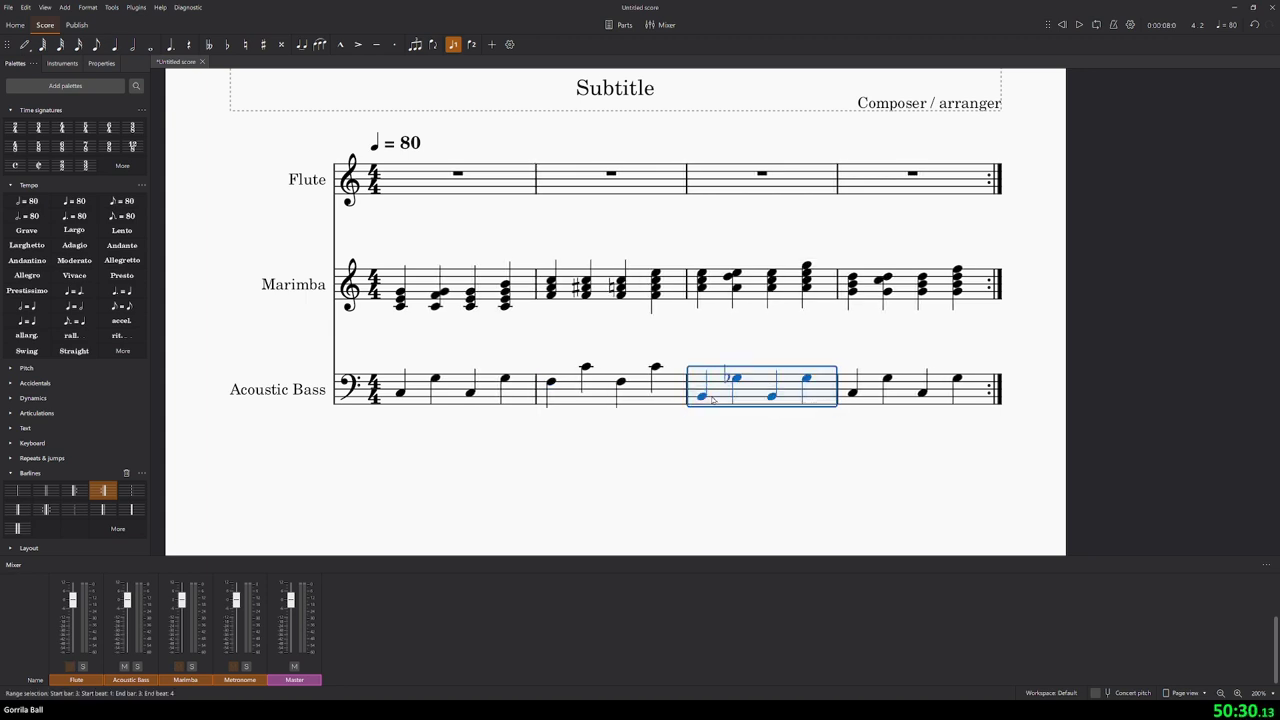
key(Down)
key(Down)
click(858, 404)
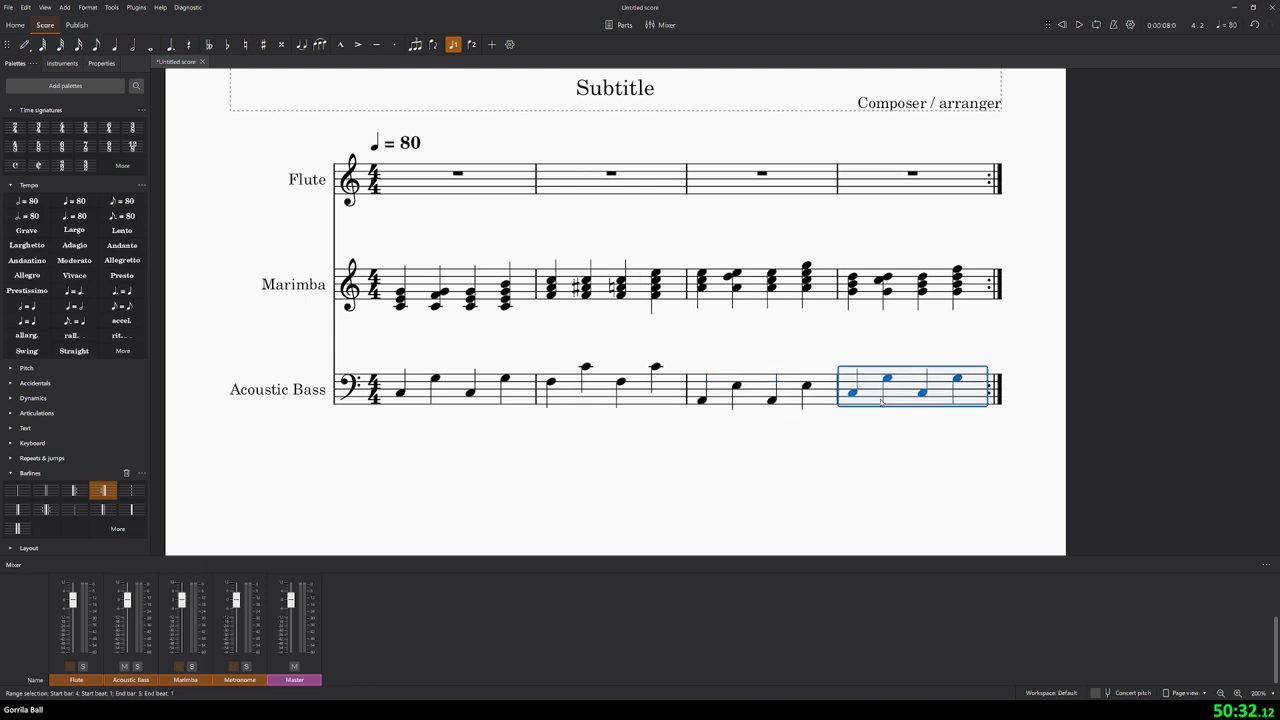
key(Down)
key(Down)
key(Down)
key(Down)
key(Down)
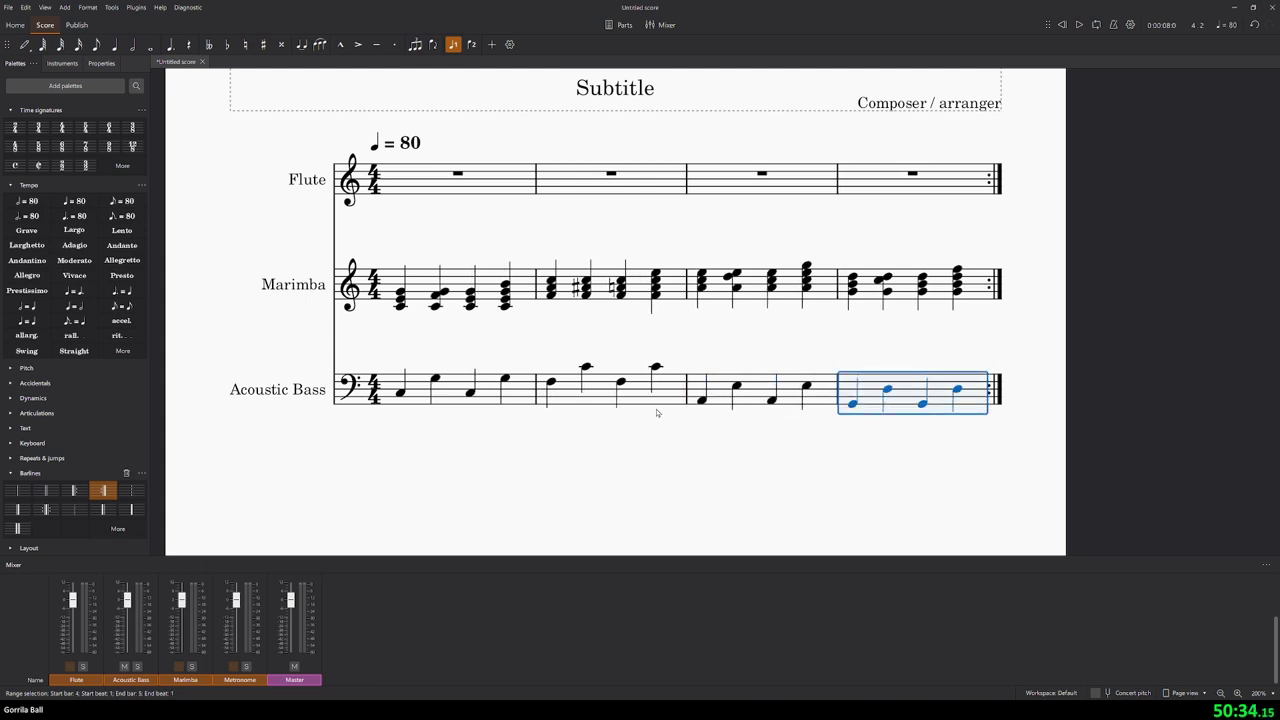
click(594, 397)
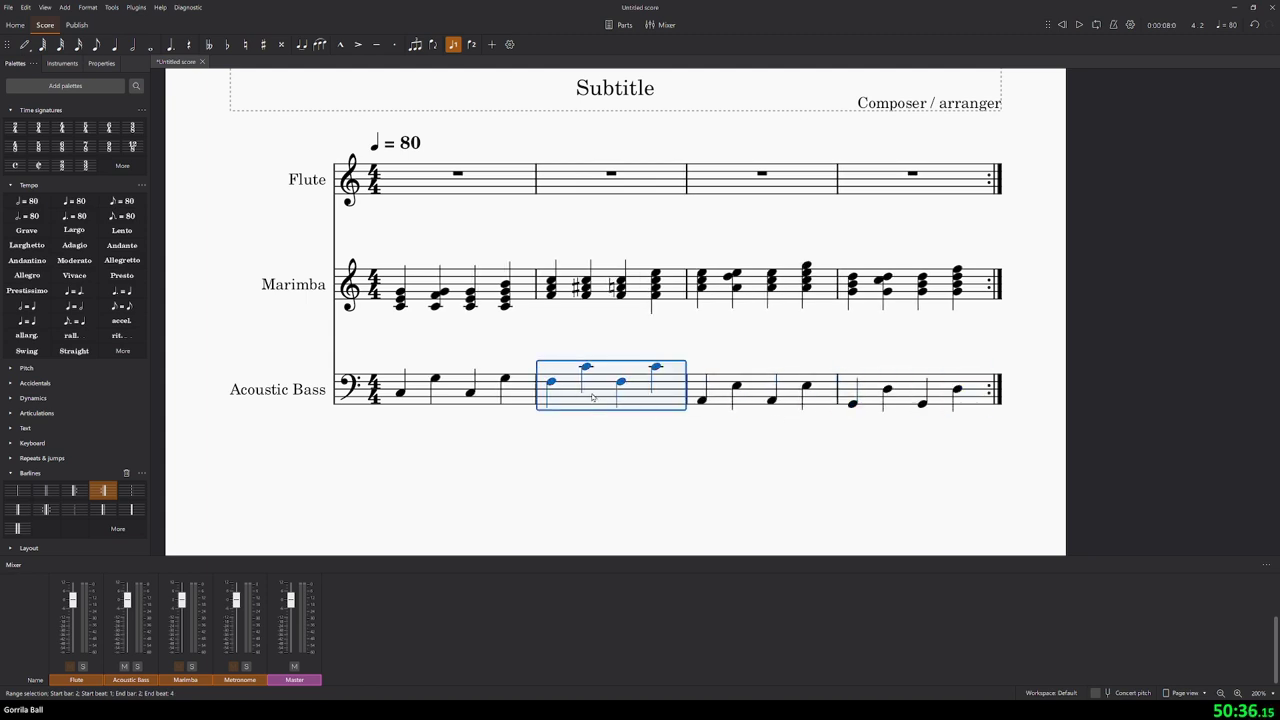
key(ctrl+Left)
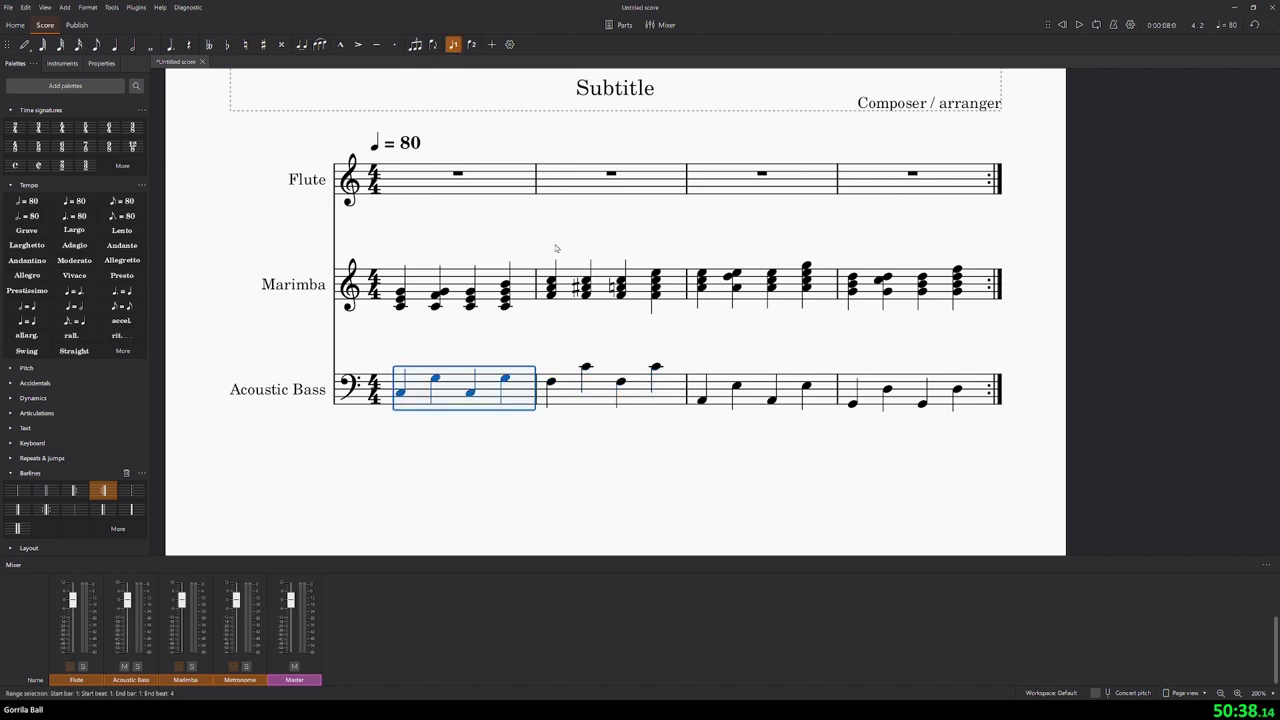
- Halve bass bar 1 to eighth notes, paste the pattern onto beat 3, and play it
key(Escape)
click(1078, 25)
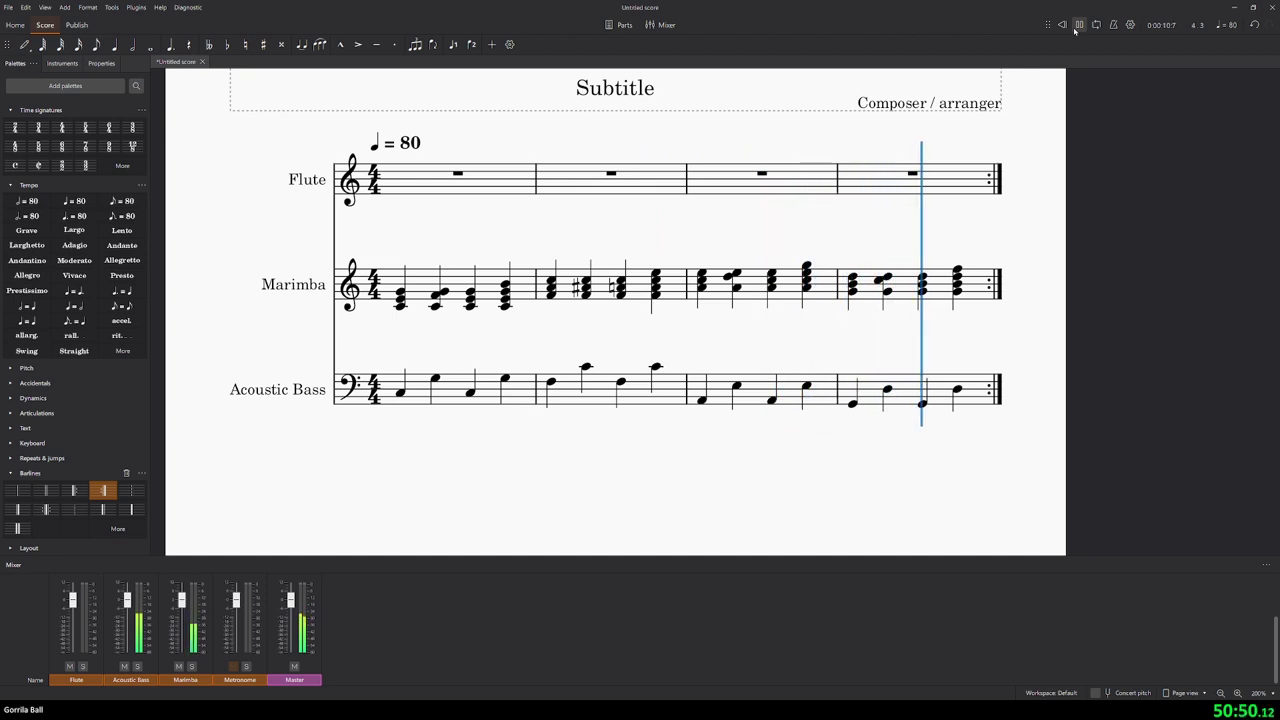
click(434, 400)
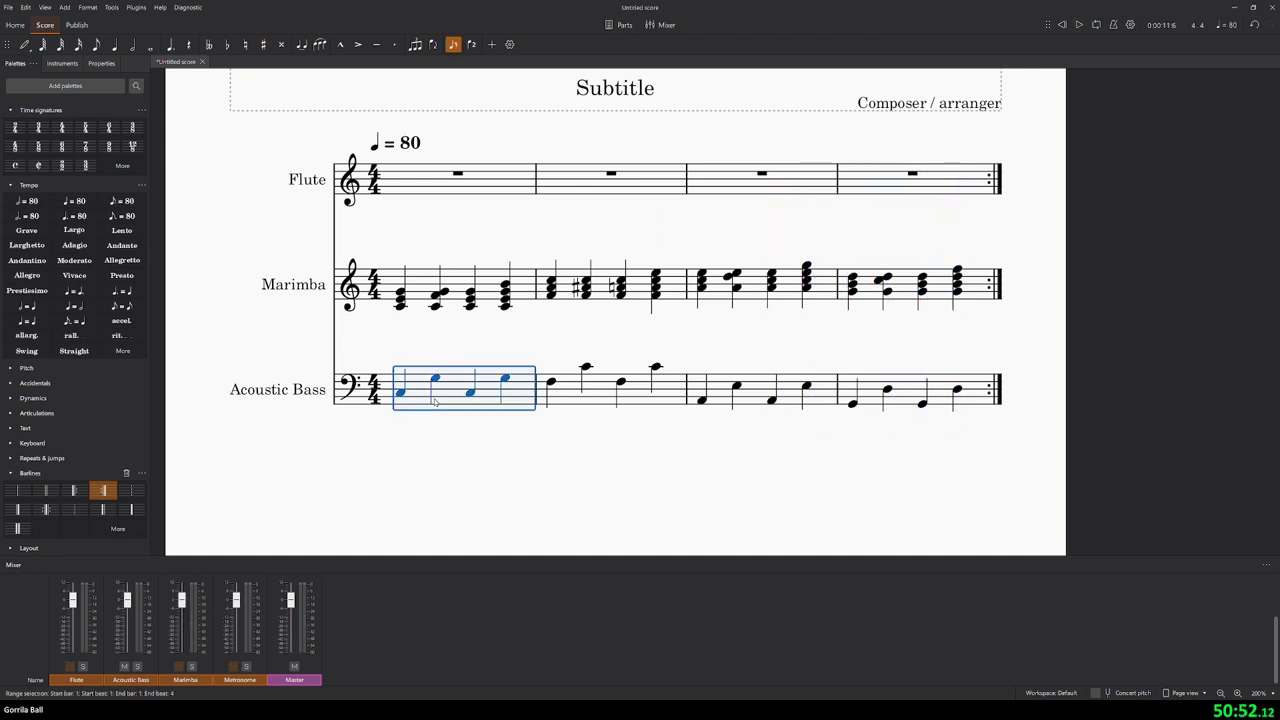
key(4)
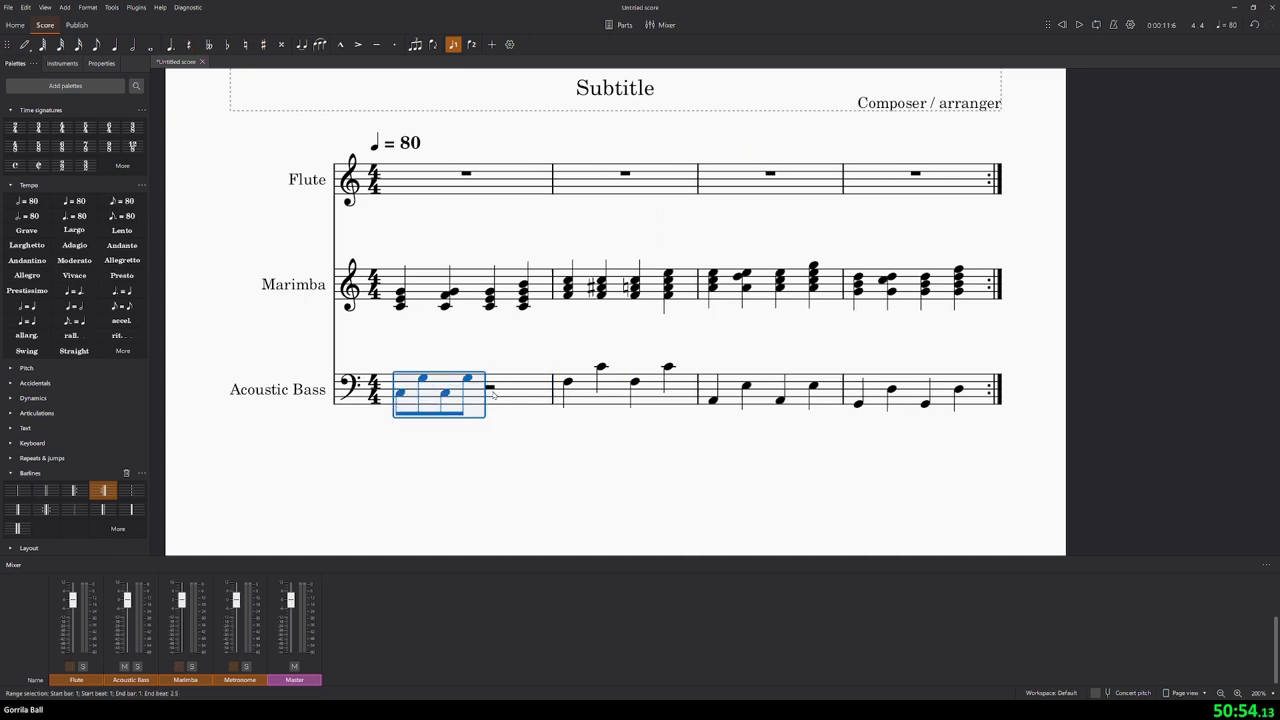
click(489, 386)
key(ctrl+v)
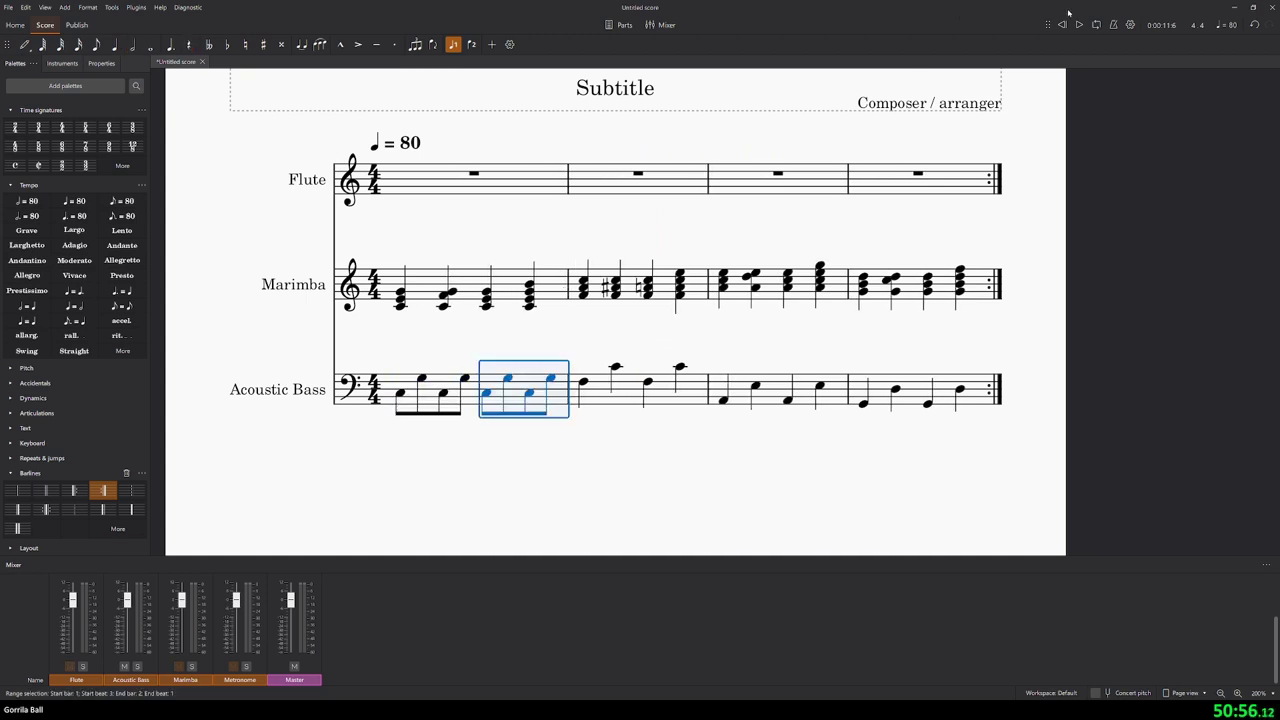
click(1078, 24)
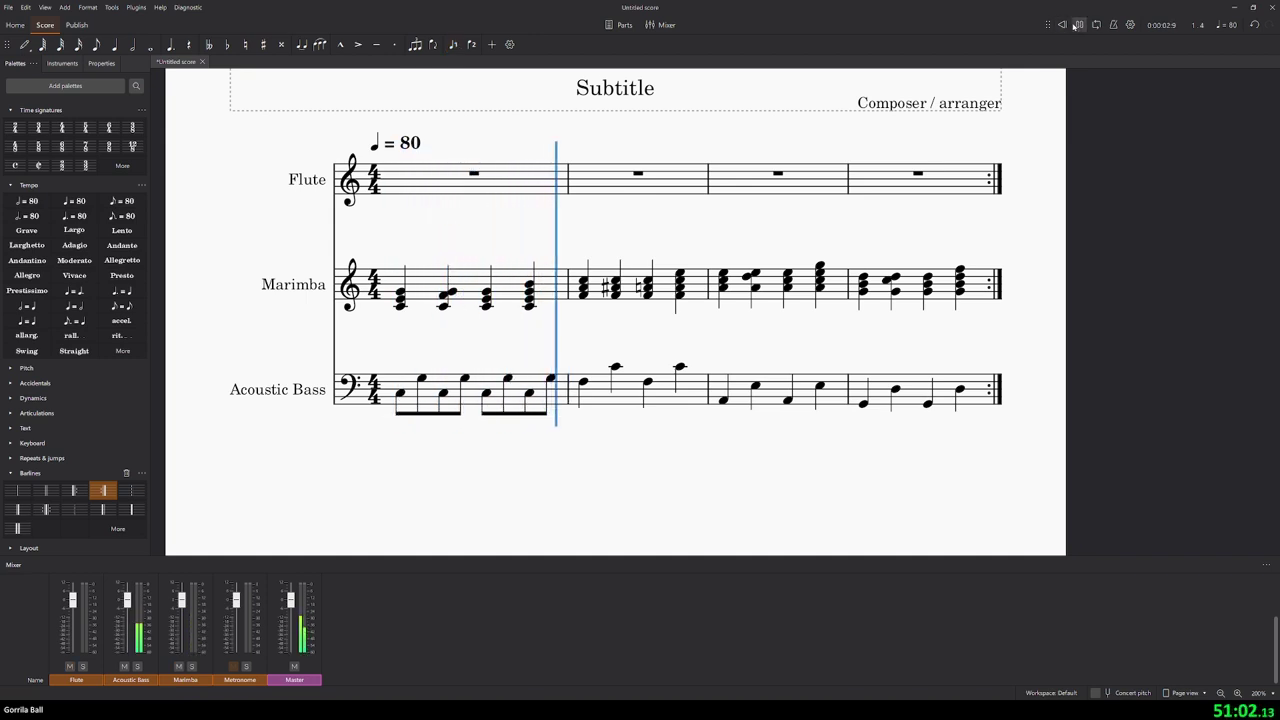
click(1078, 24)
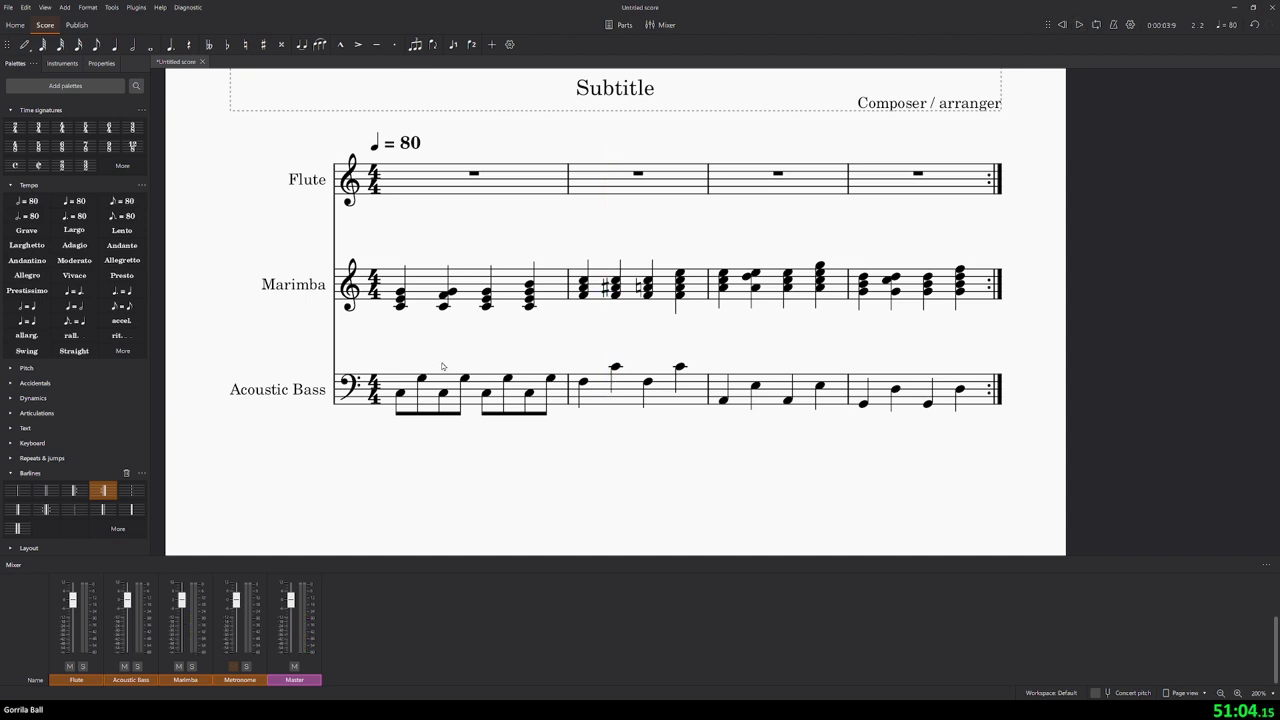
- Try the eighth-note pattern starting on the offbeat, then undo back to even eighths
click(428, 393)
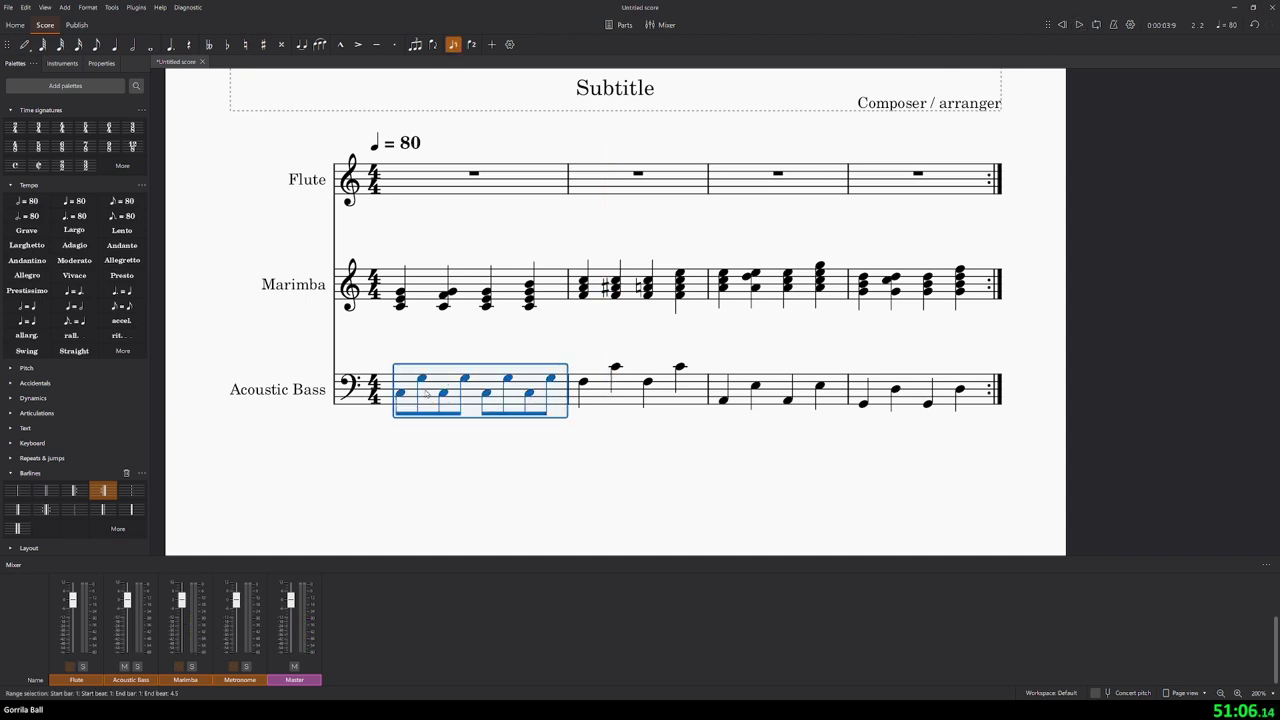
key(Delete)
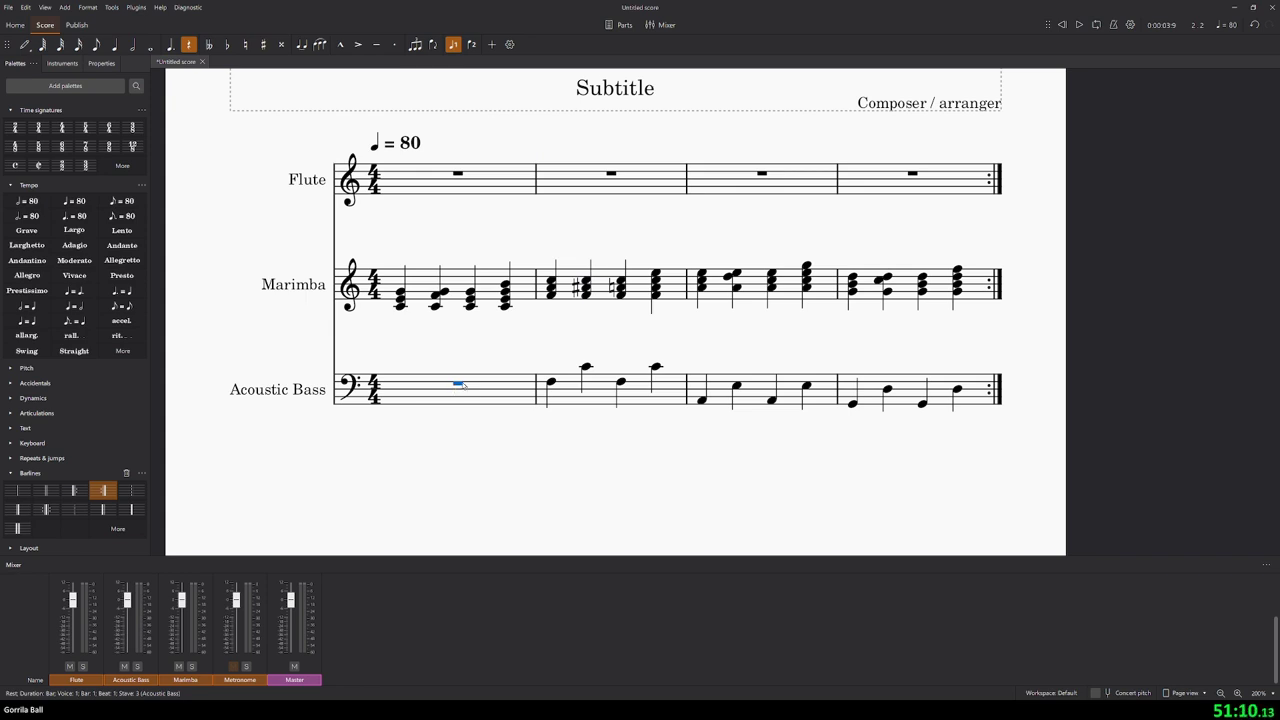
key(3)
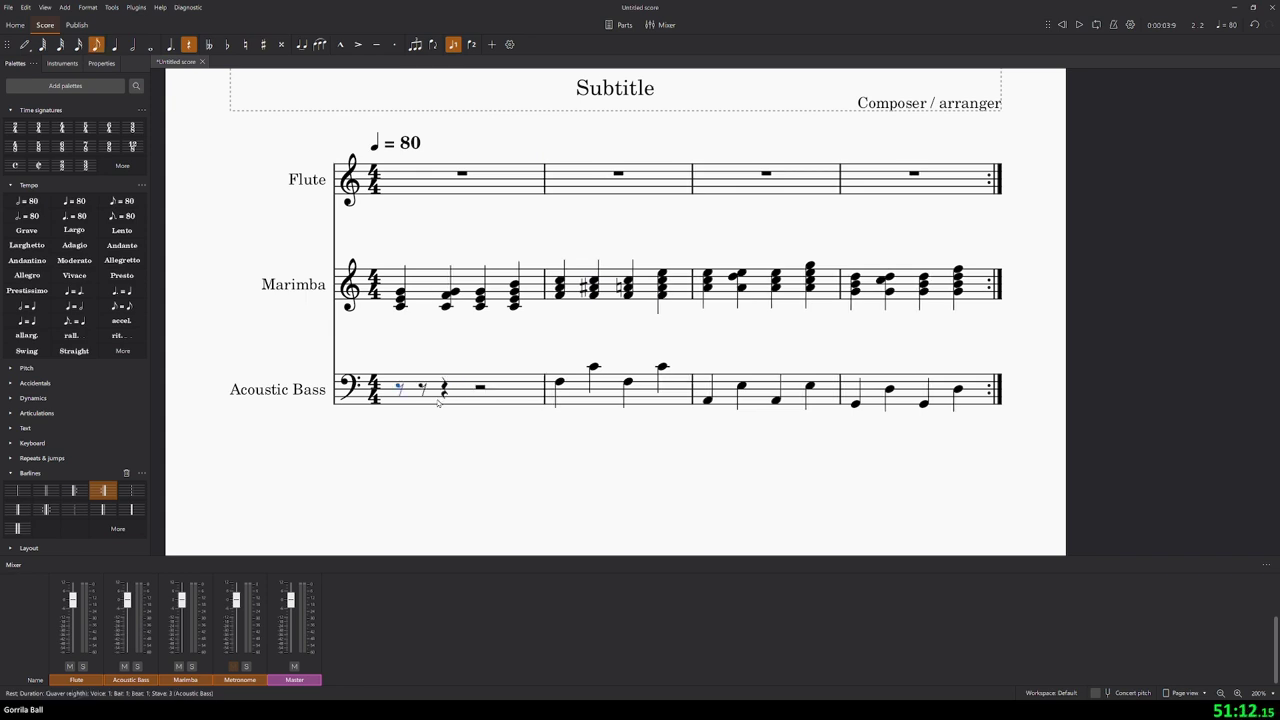
click(420, 395)
click(422, 390)
key(ctrl+v)
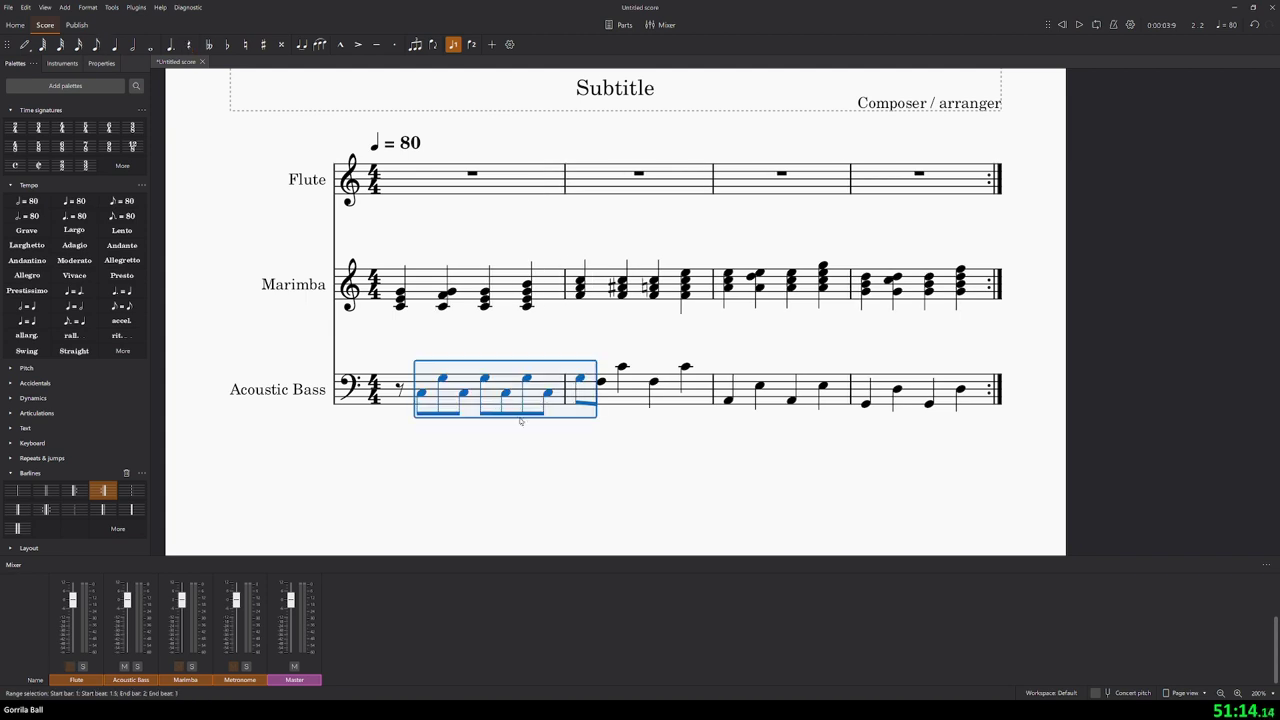
click(649, 412)
click(600, 382)
key(Delete)
key(Escape)
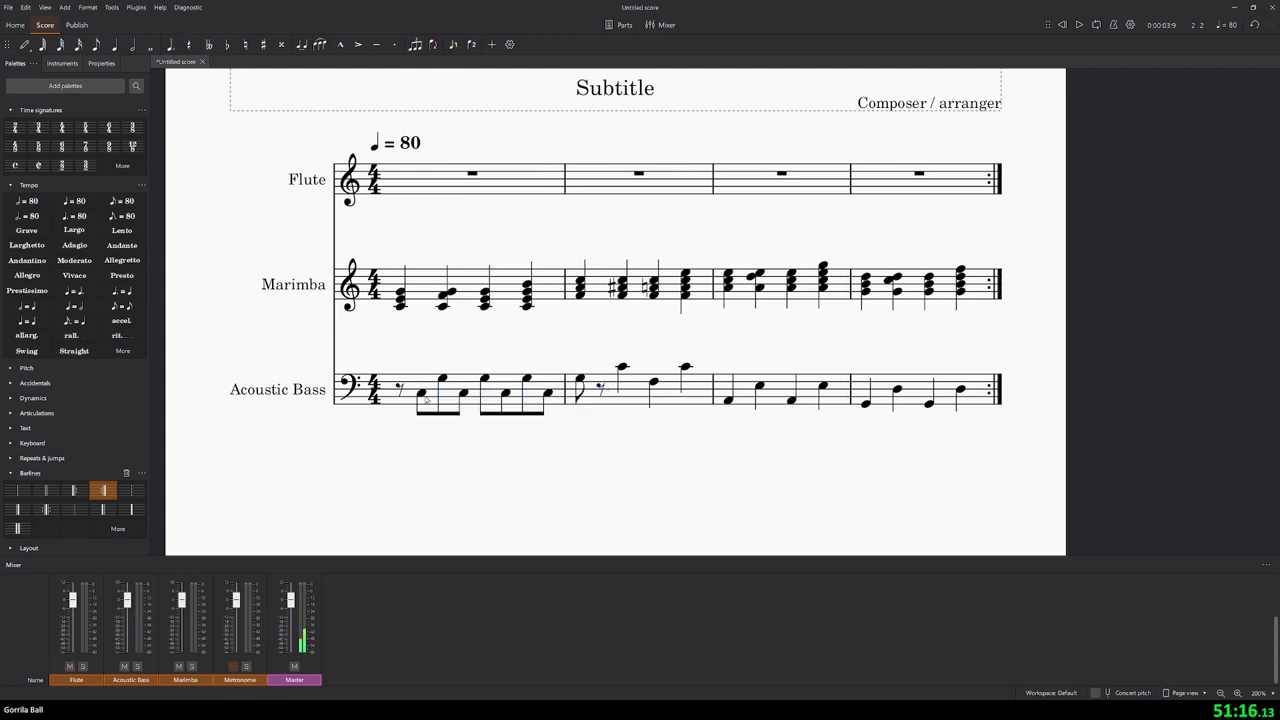
click(1060, 25)
click(1079, 24)
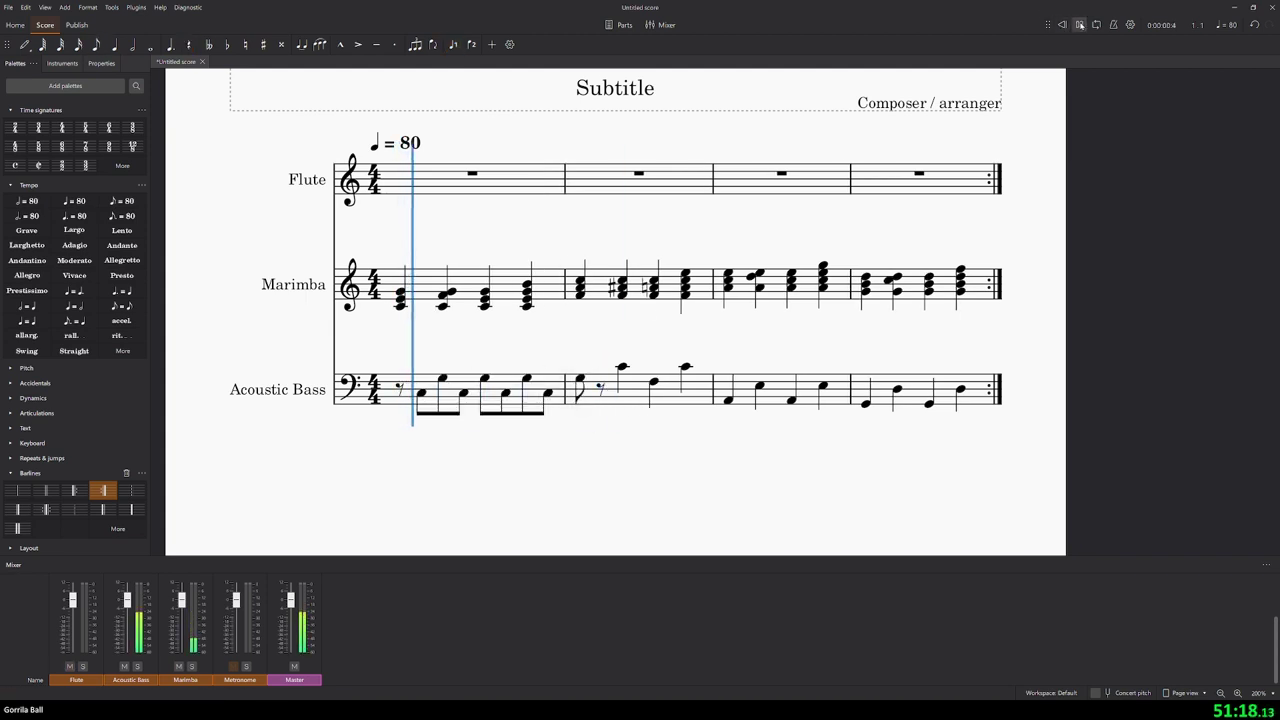
key(ctrl+z)
key(ctrl+z)
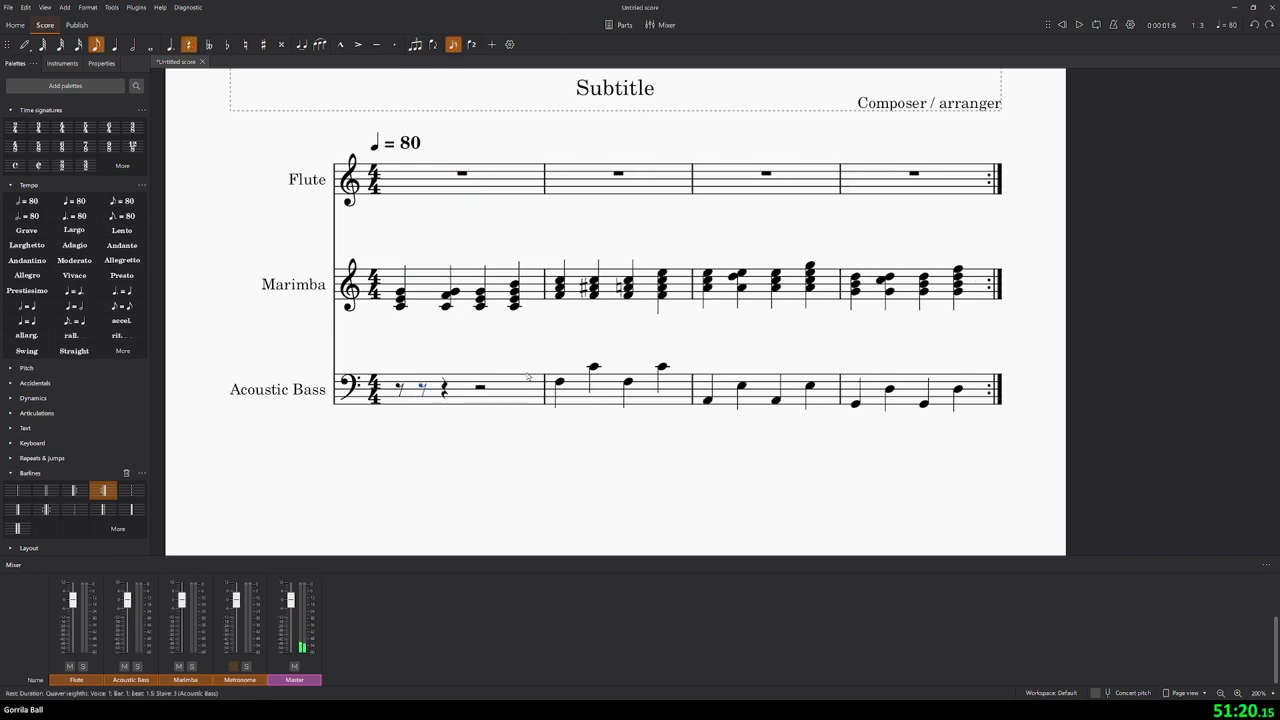
key(ctrl+z)
key(ctrl+z)
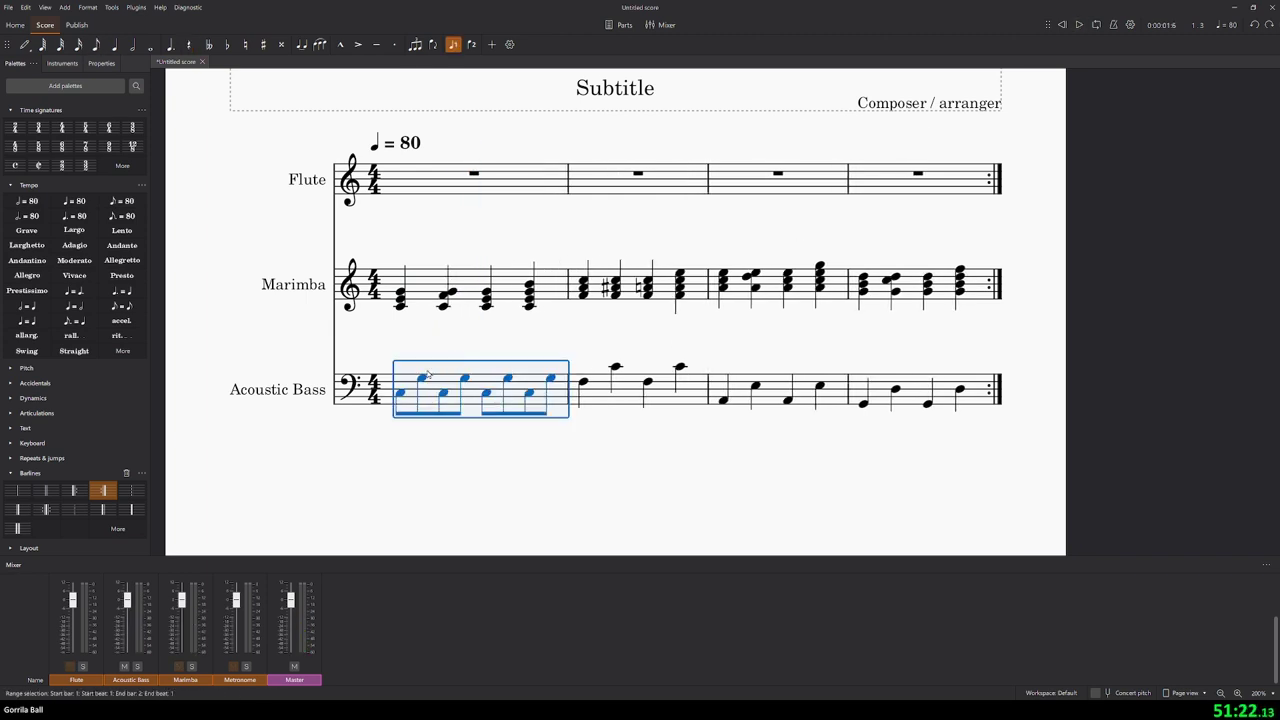
- Try the pattern after a sixteenth rest, then undo and restore the even eighth-note bar
click(400, 393)
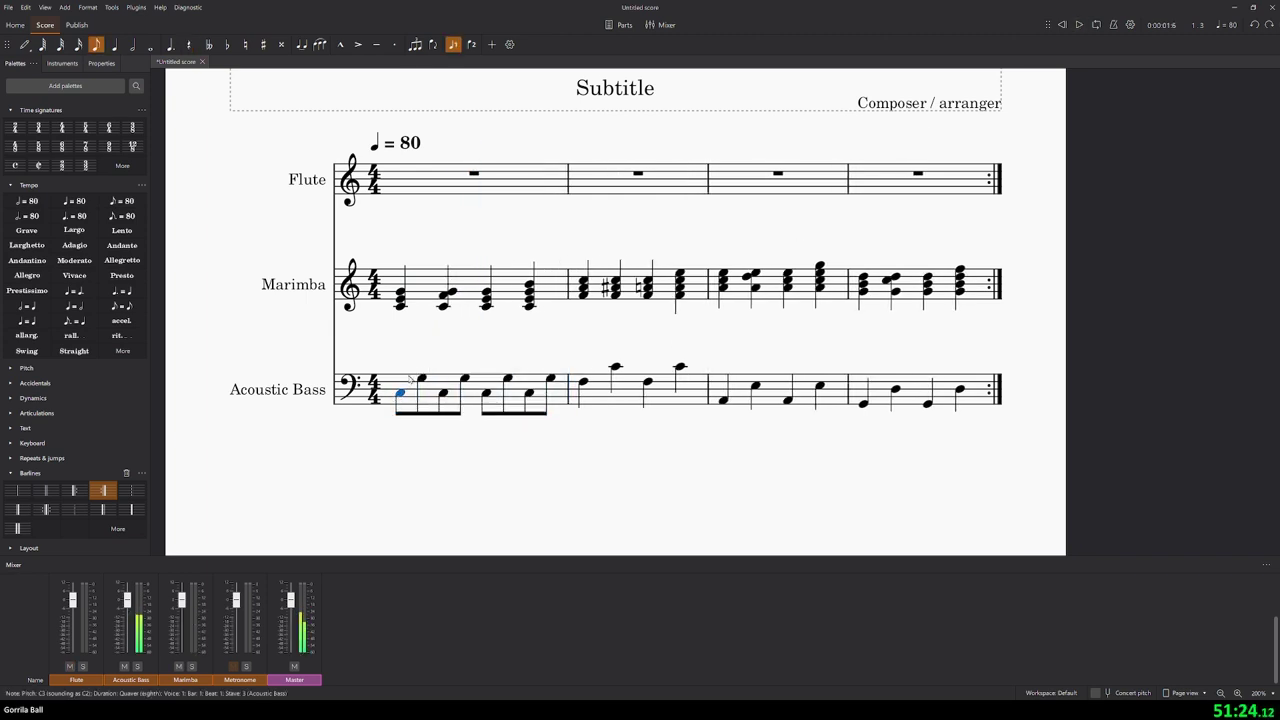
click(470, 398)
key(Delete)
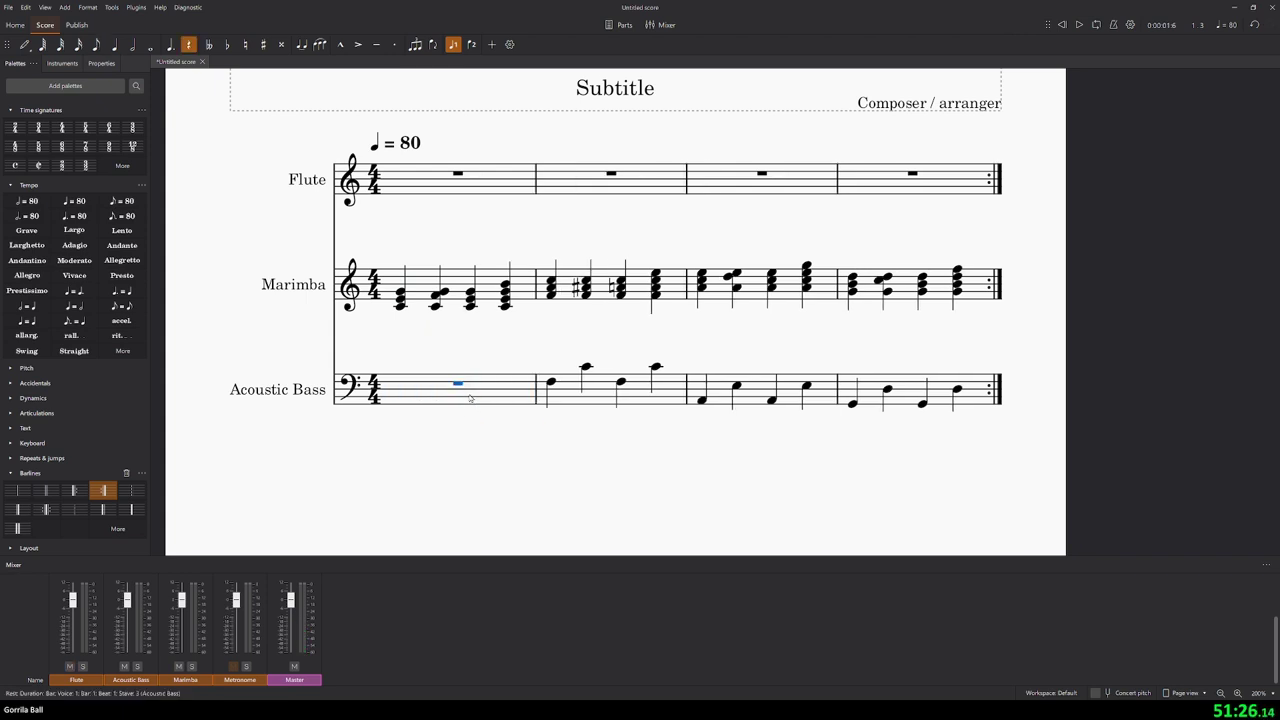
key(3)
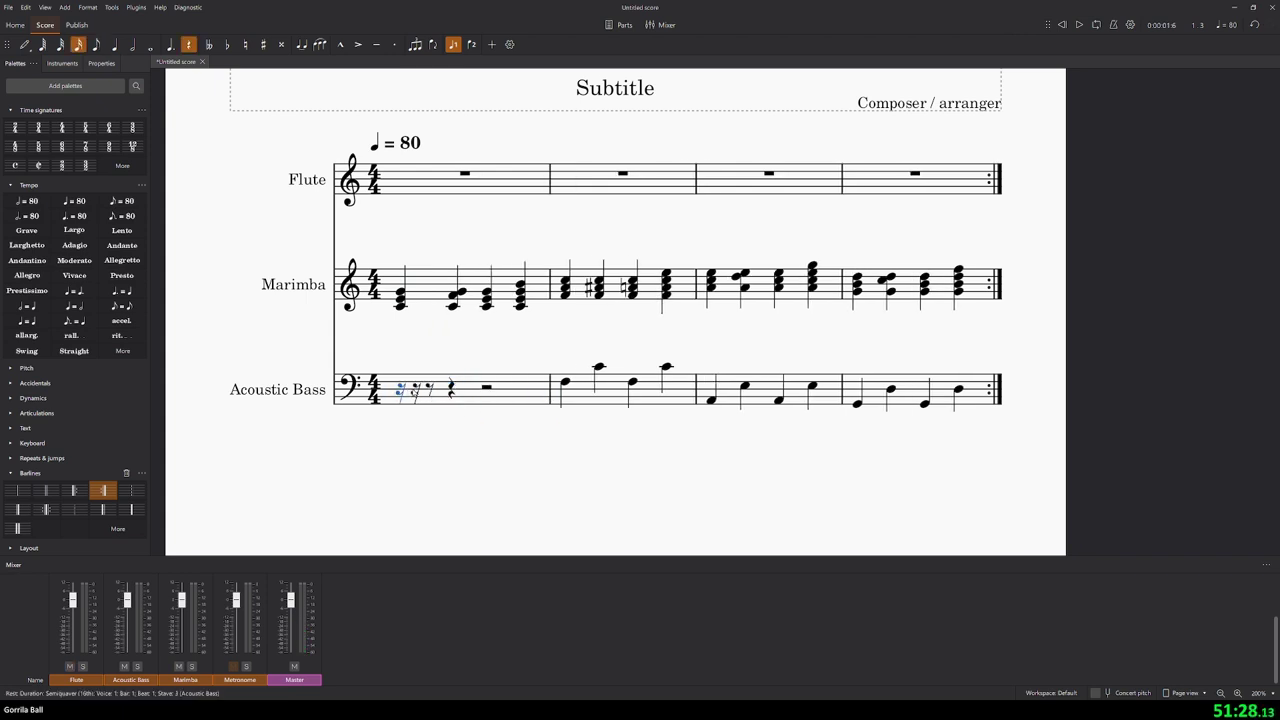
key(ctrl+v)
key(Escape)
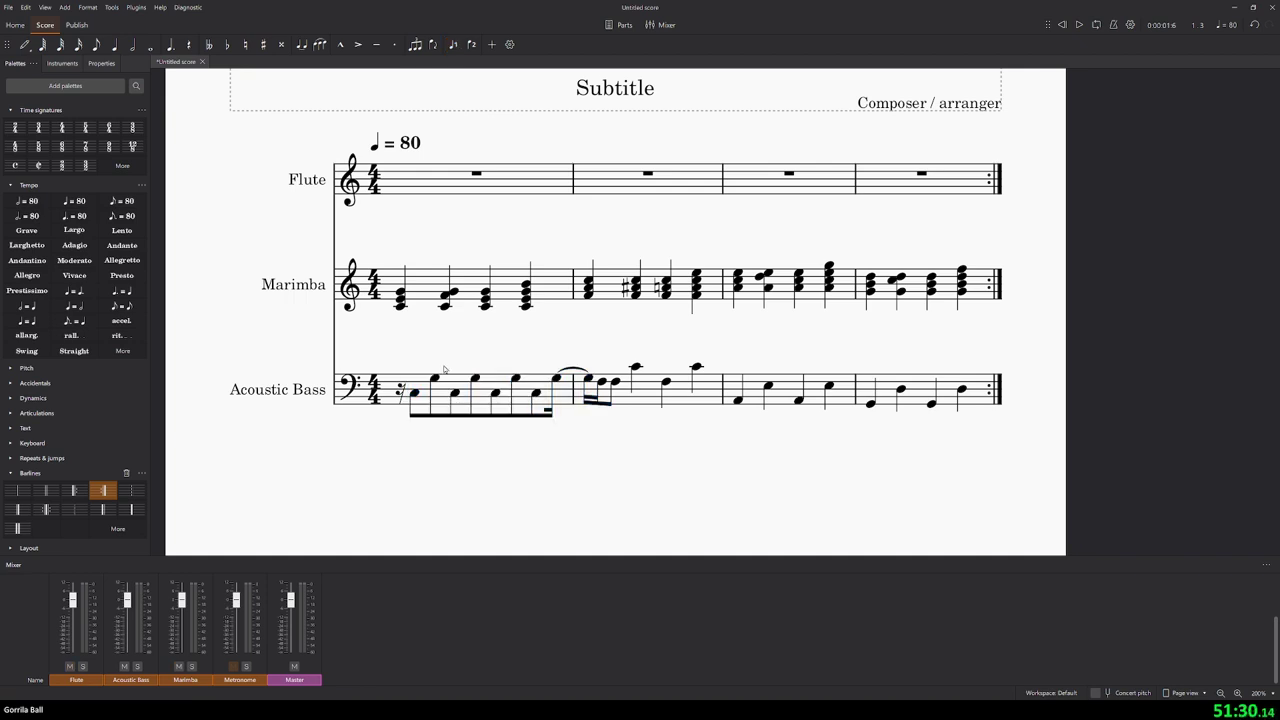
click(1087, 27)
key(ctrl+z)
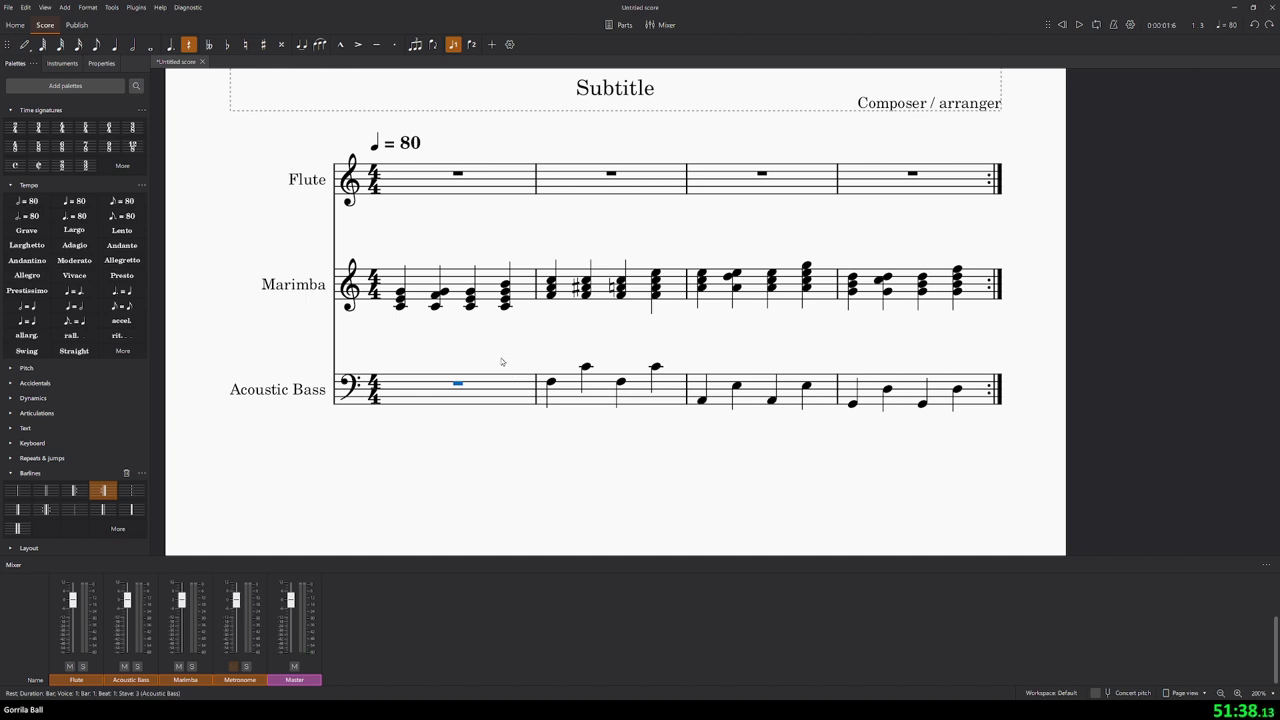
key(ctrl+v)
click(483, 358)
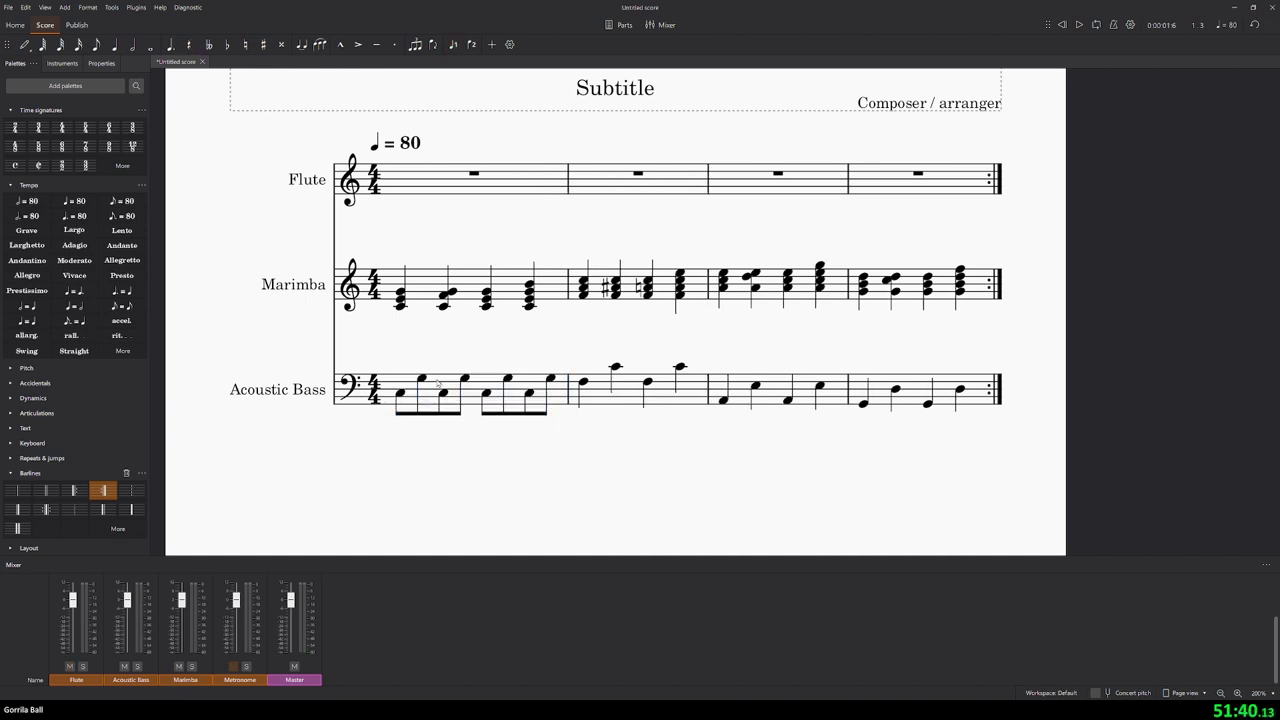
click(421, 378)
mouse_move(421, 378)
mouse_down()
mouse_move(452, 396)
mouse_move(531, 380)
mouse_up()
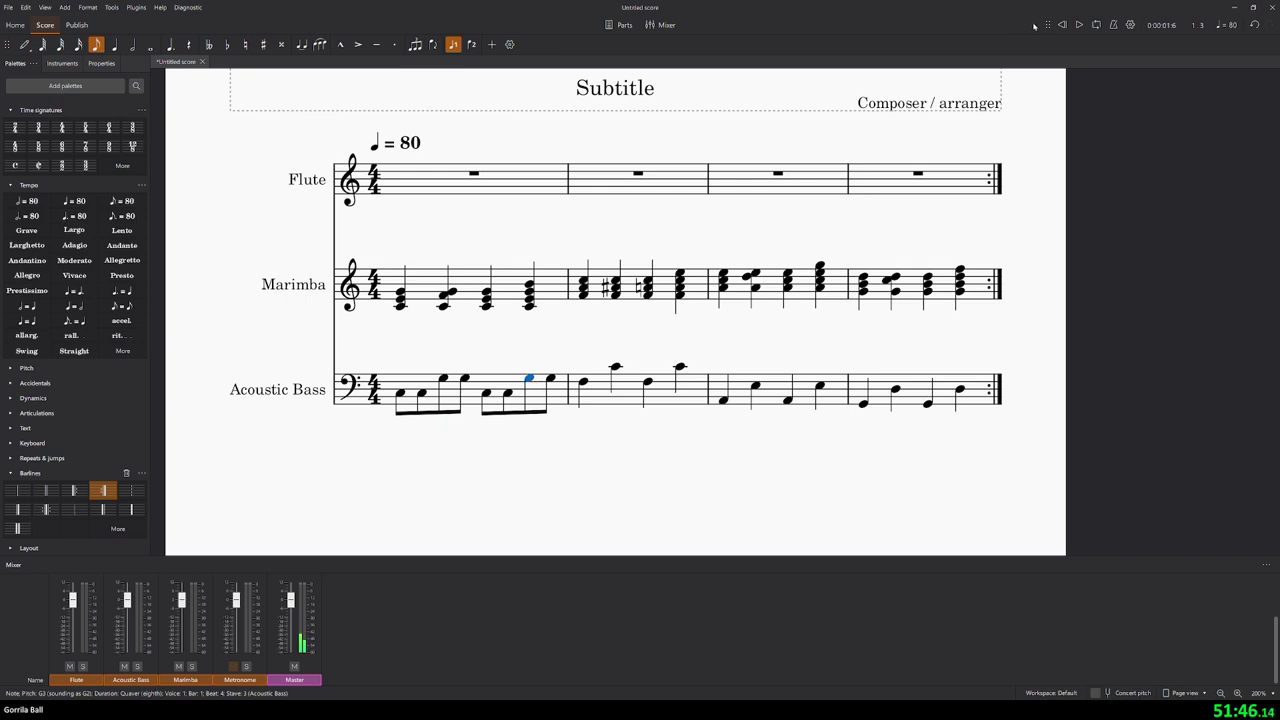
click(1079, 24)
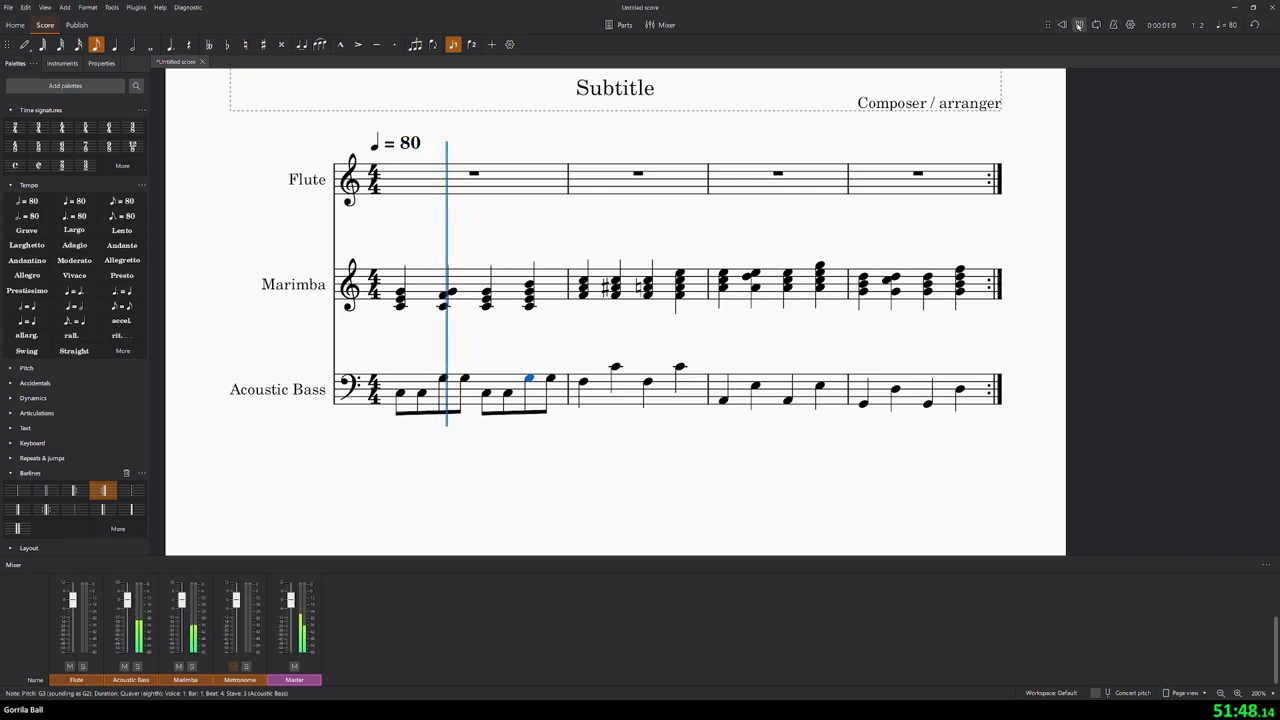
click(1079, 24)
key(ctrl+z)
key(ctrl+z)
key(ctrl+z)
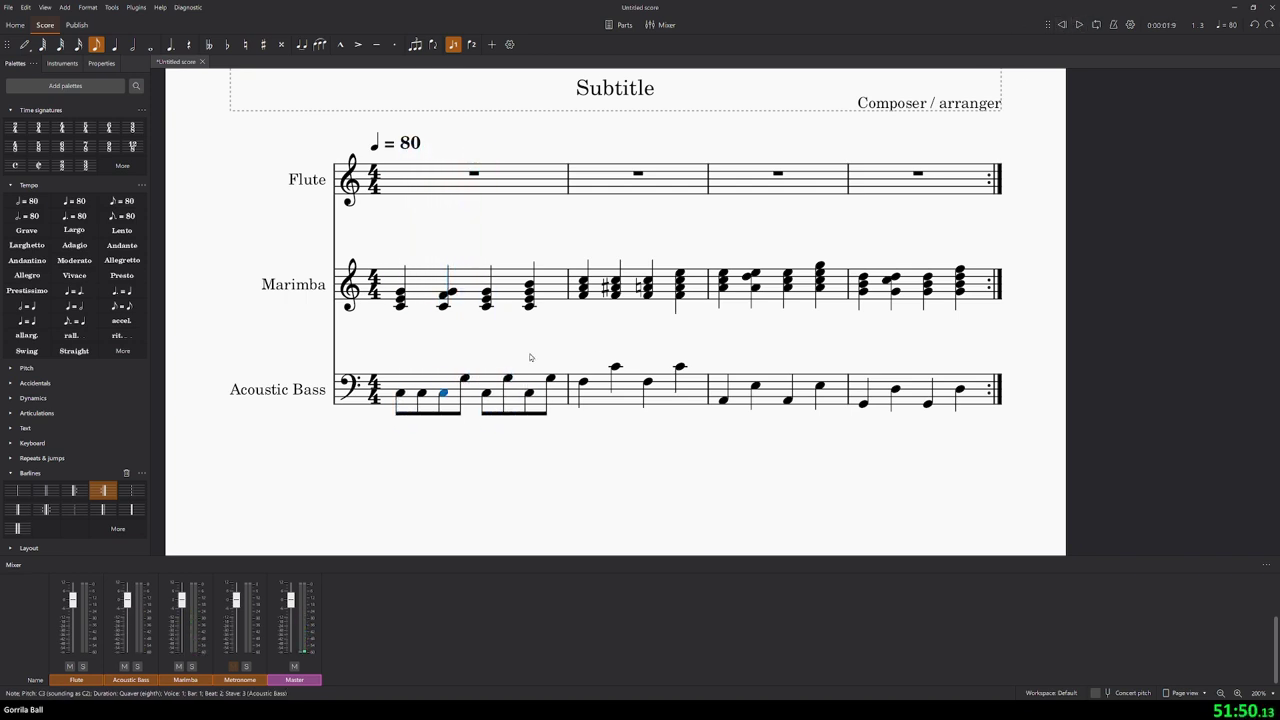
key(ctrl+z)
key(ctrl+z)
key(ctrl+z)
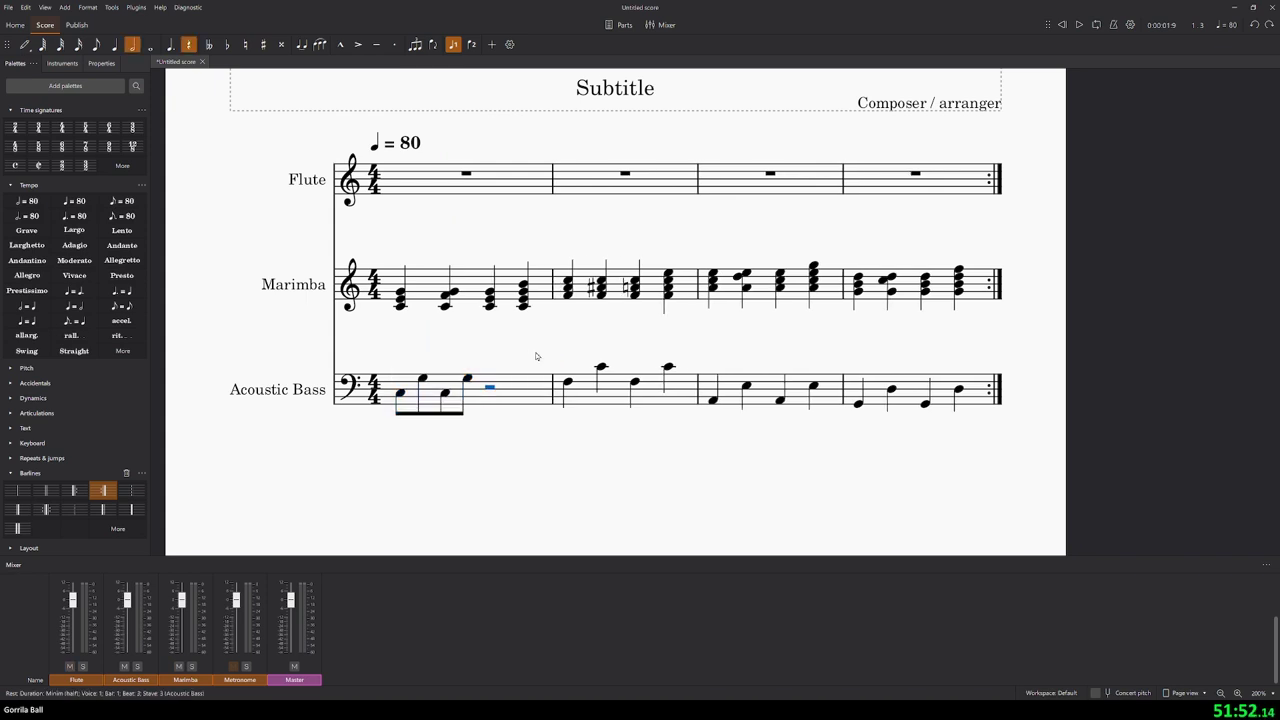
key(ctrl+z)
key(Escape)
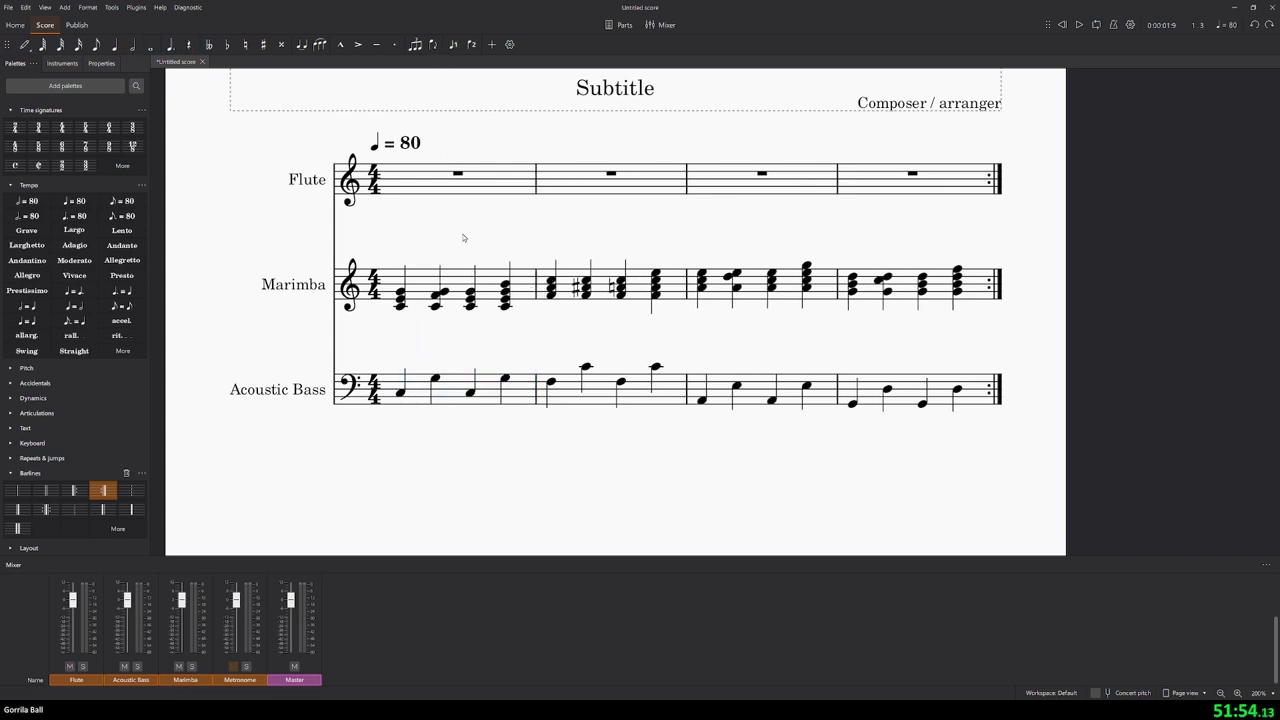
click(463, 175)
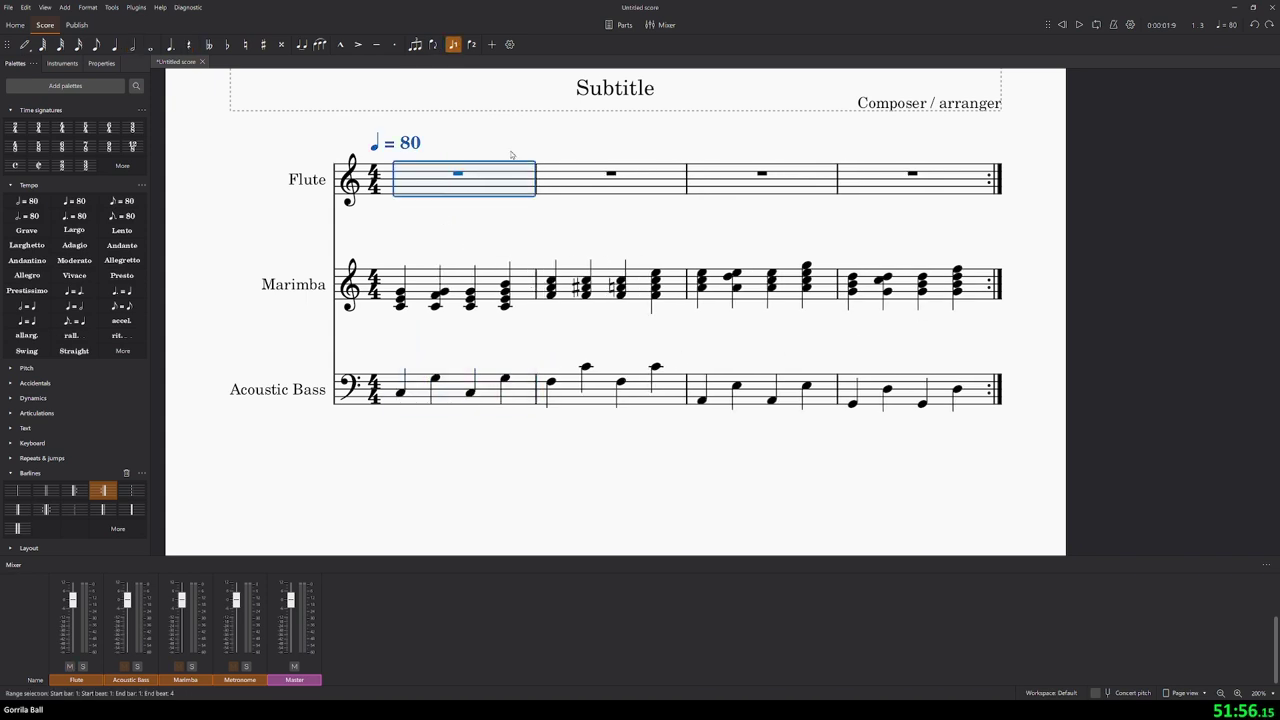
click(1076, 24)
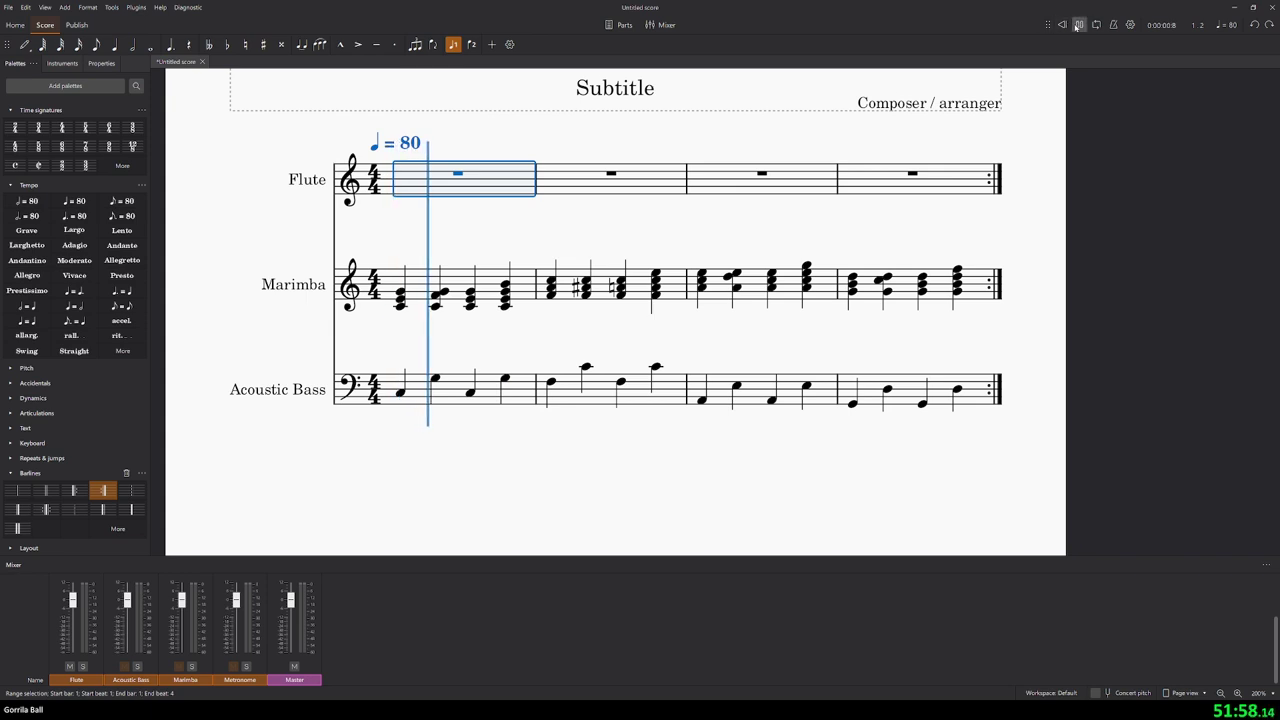
click(1074, 25)
click(1077, 25)
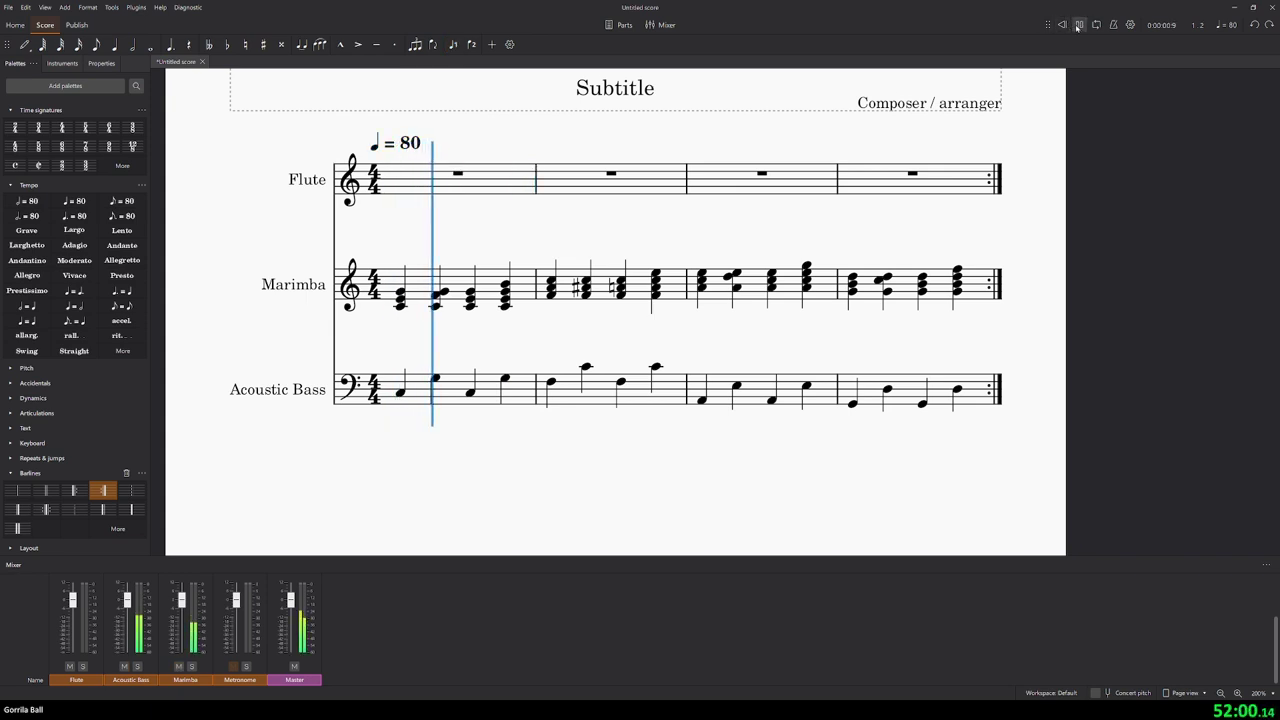
click(1077, 25)
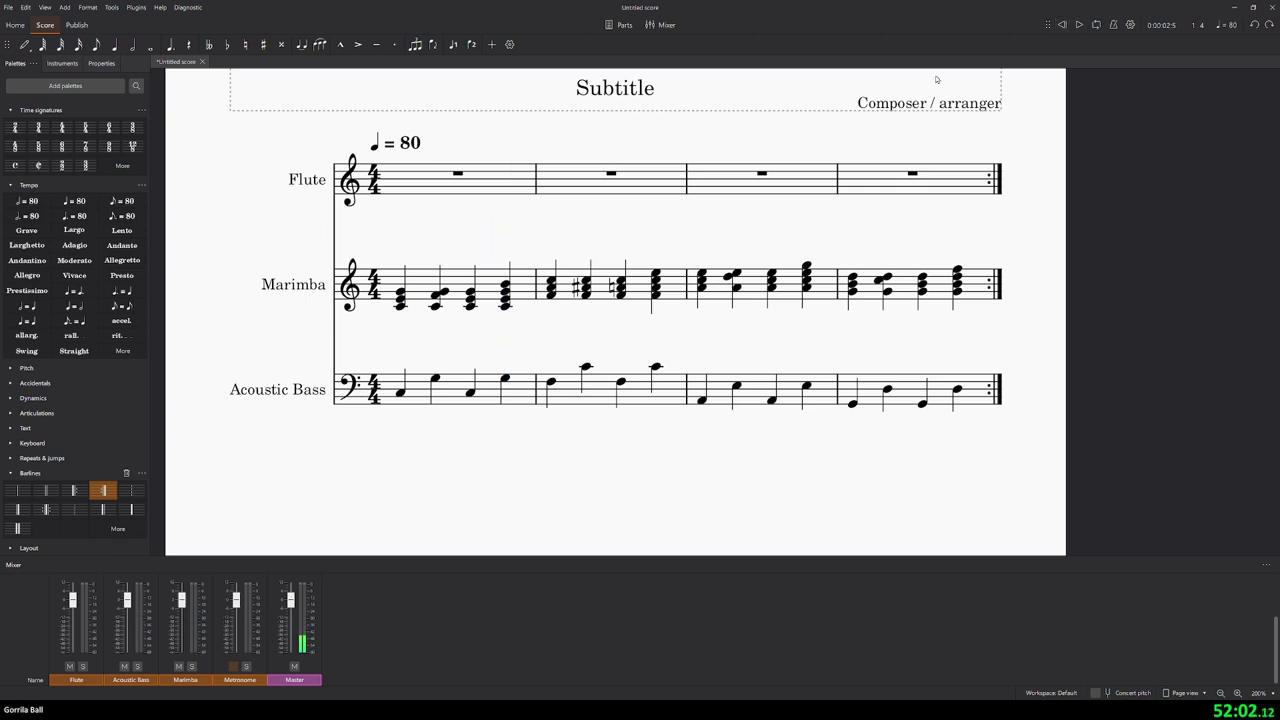
- Turn the start of flute bar 1 into quaver rests
scroll(436, 157, up, 1)
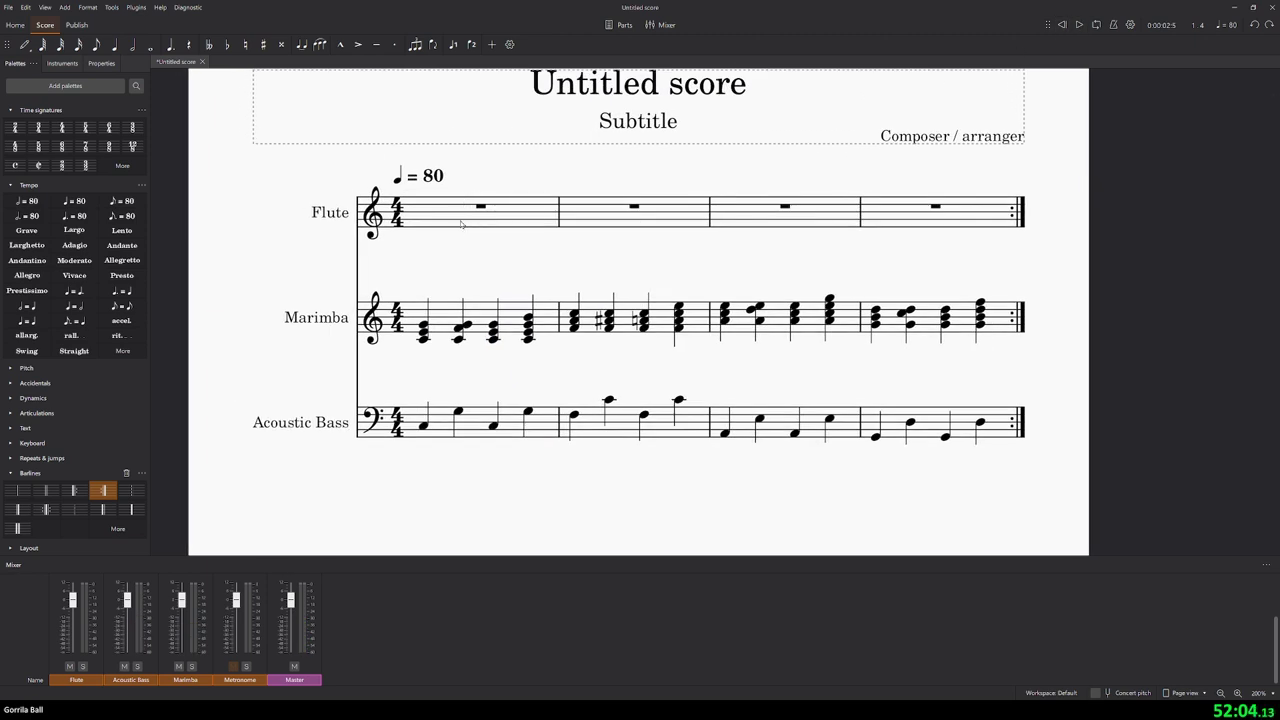
click(423, 211)
key(Escape)
right_click(423, 213)
click(423, 216)
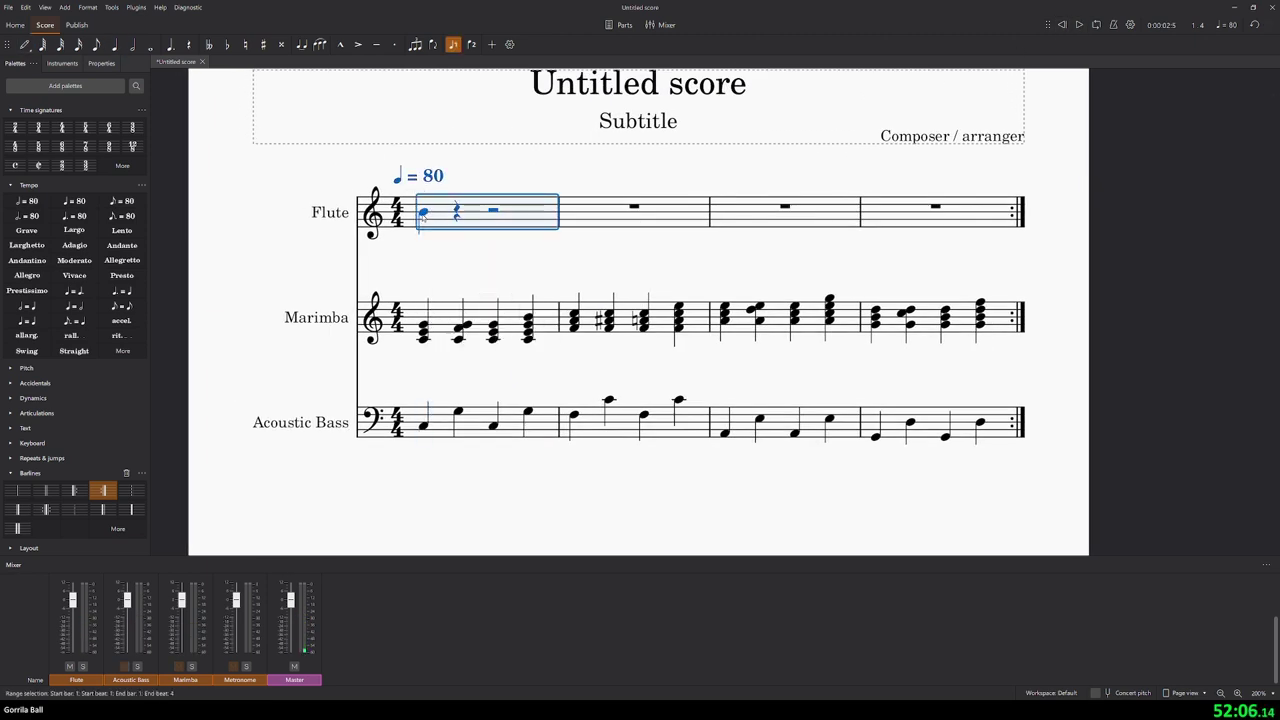
click(423, 216)
key(Delete)
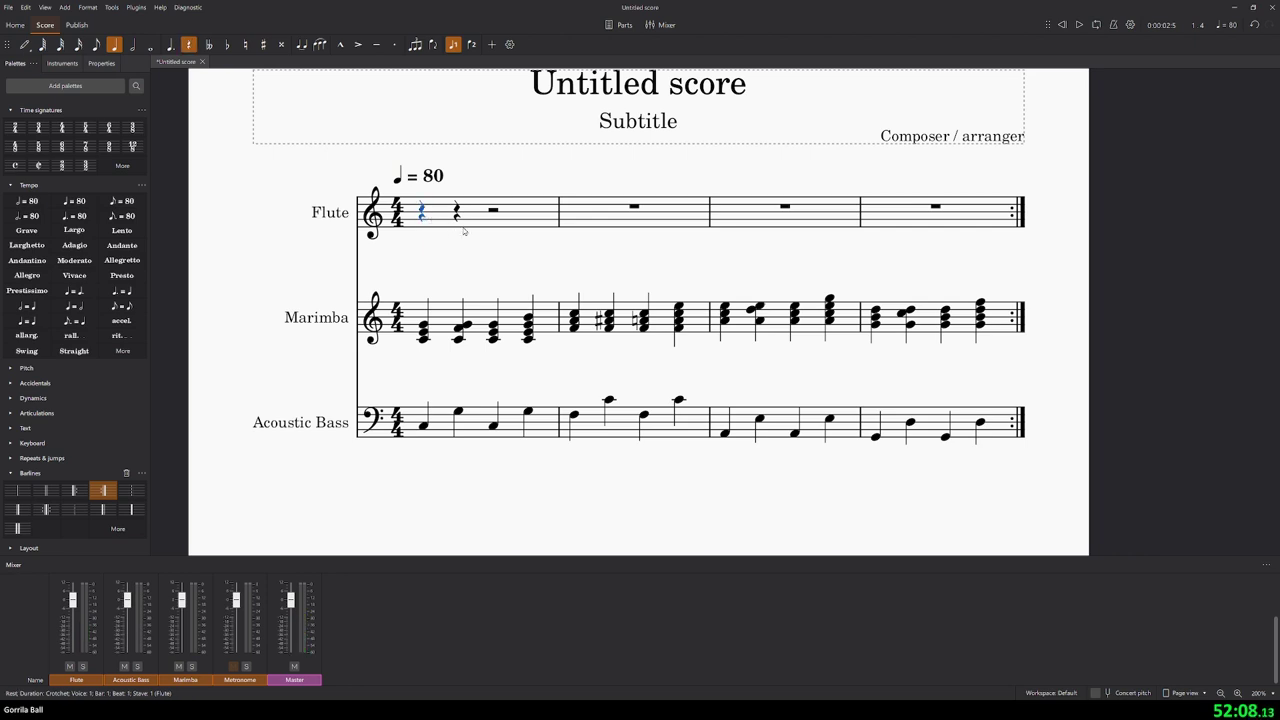
key(4)
key(a)
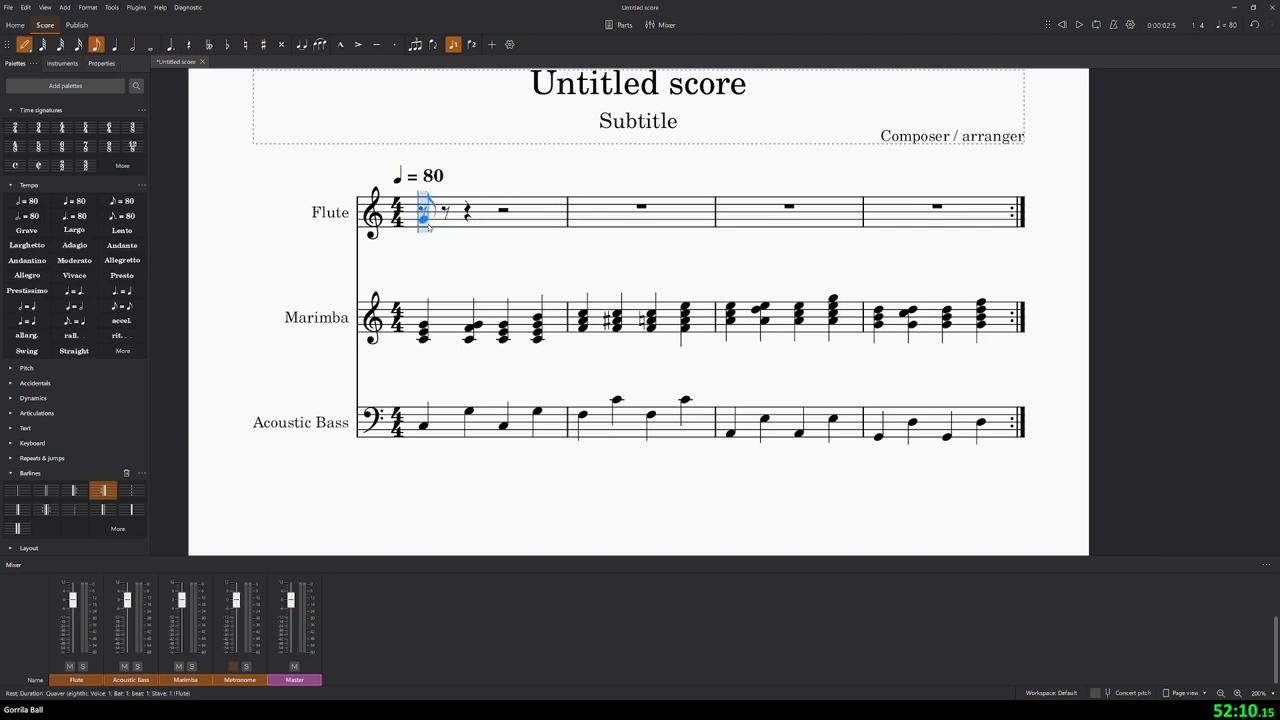
- Enter C5, E5 and G5 quavers after the rests
click(469, 228)
click(490, 208)
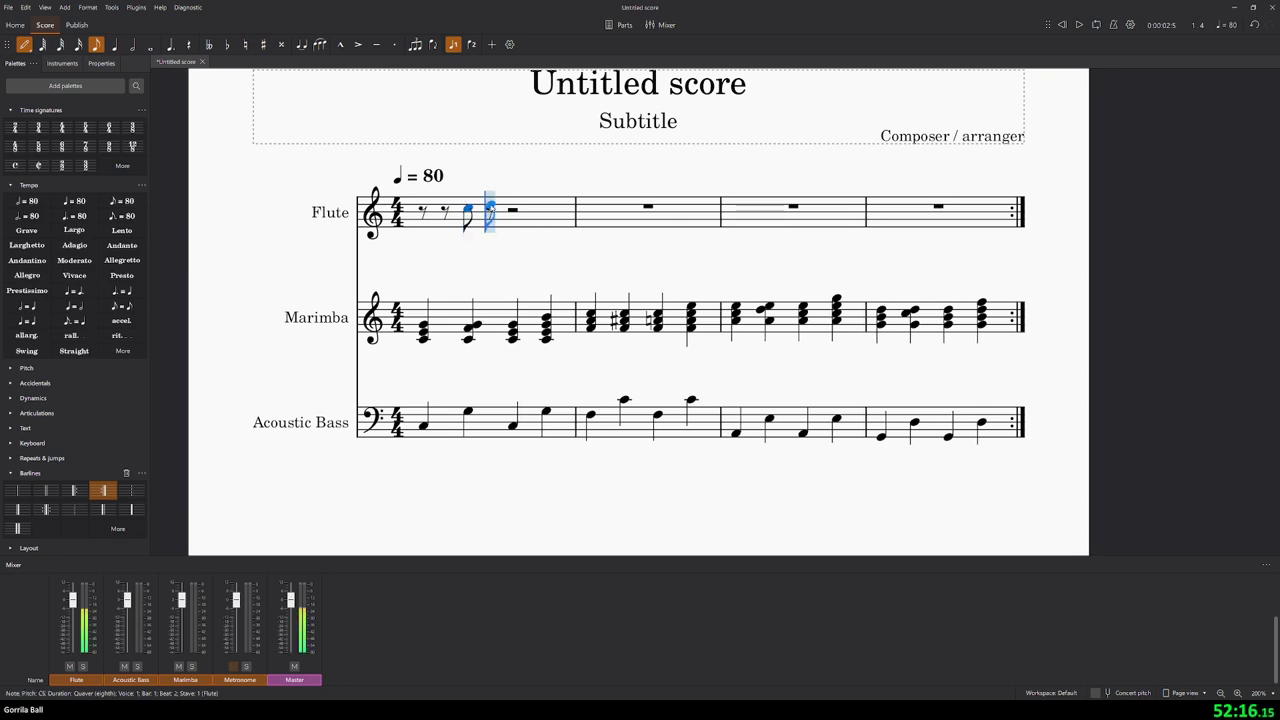
click(491, 203)
click(510, 196)
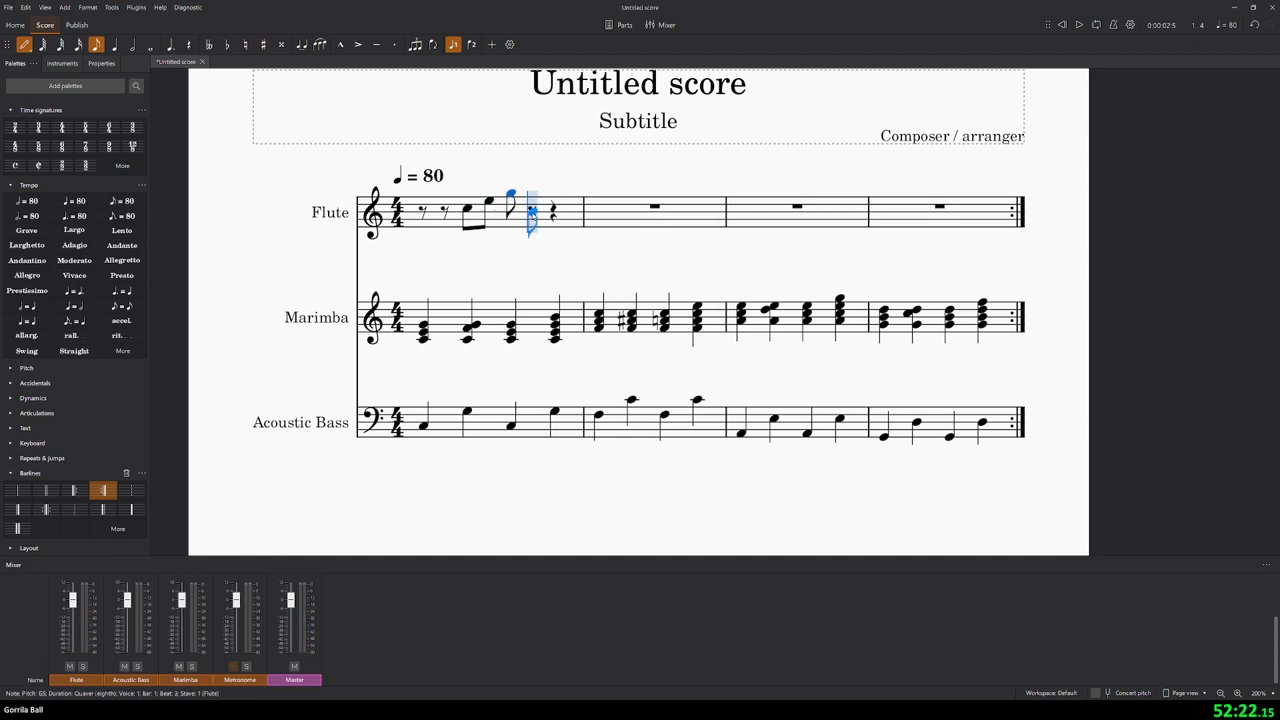
click(532, 211)
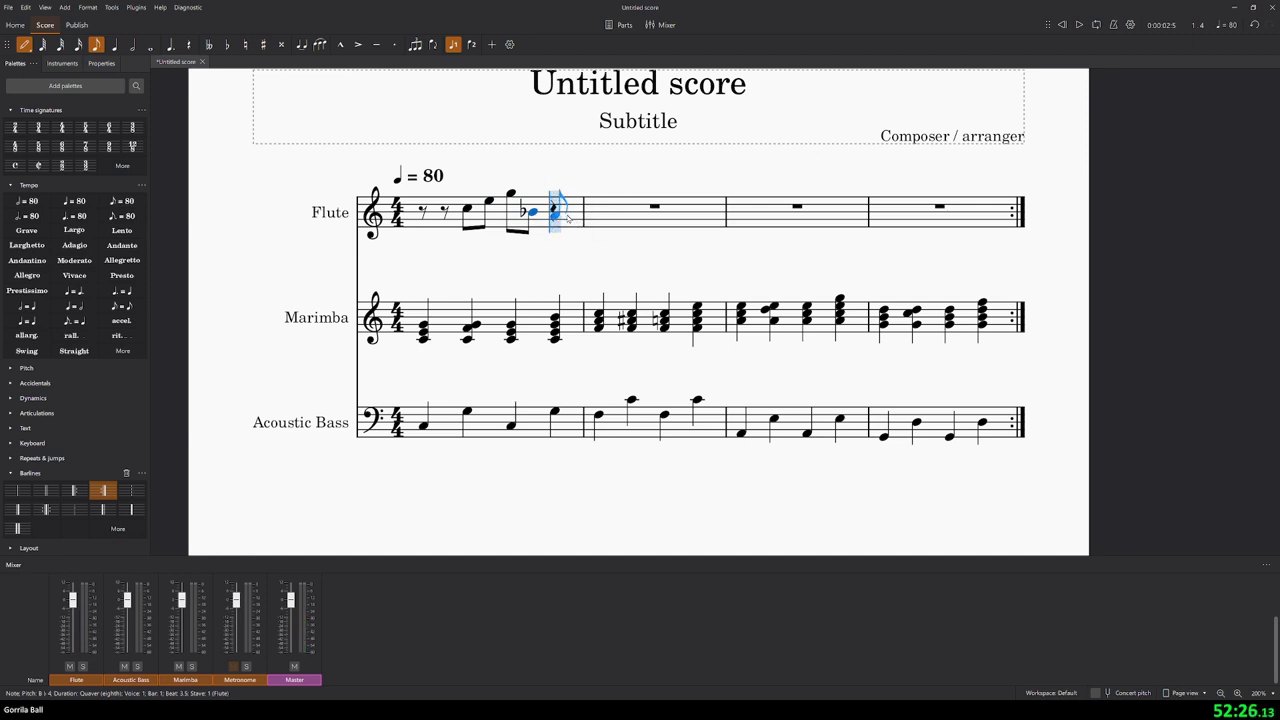
- Rework the bar's end, trying E5 and B4 before settling on D5 and B♭4 quavers
key(0)
key(0)
click(575, 214)
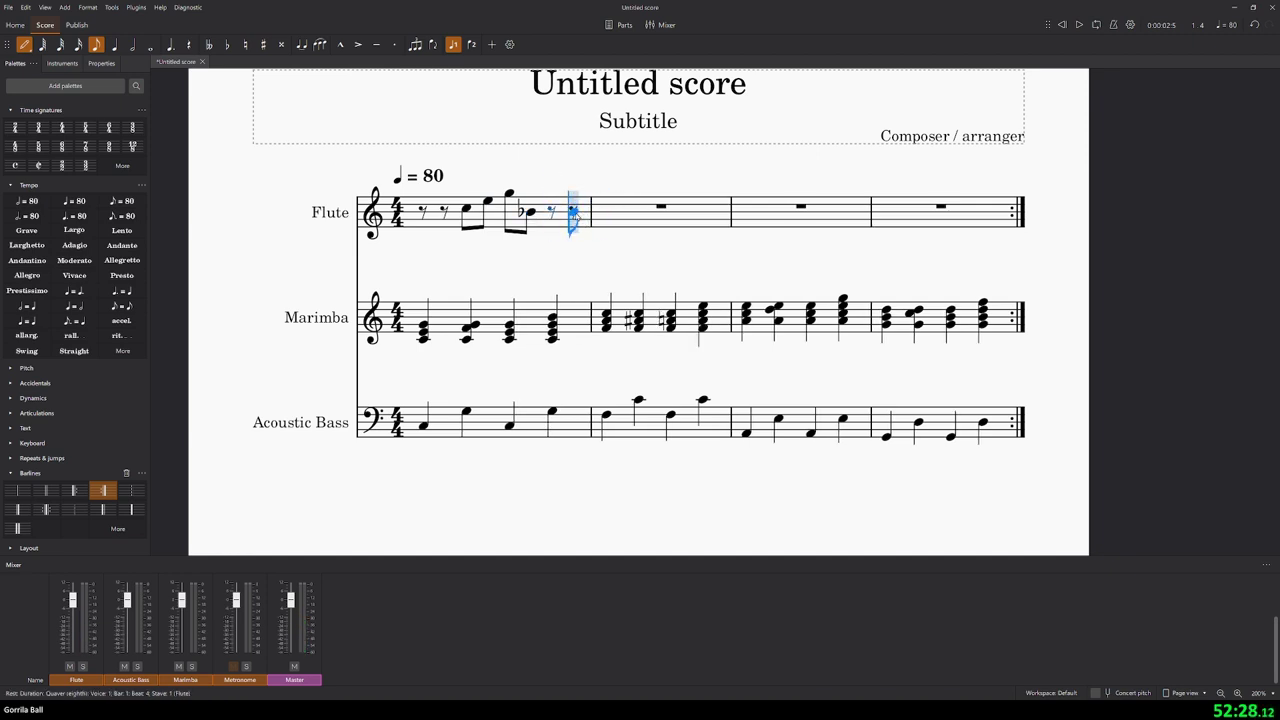
click(575, 214)
click(530, 212)
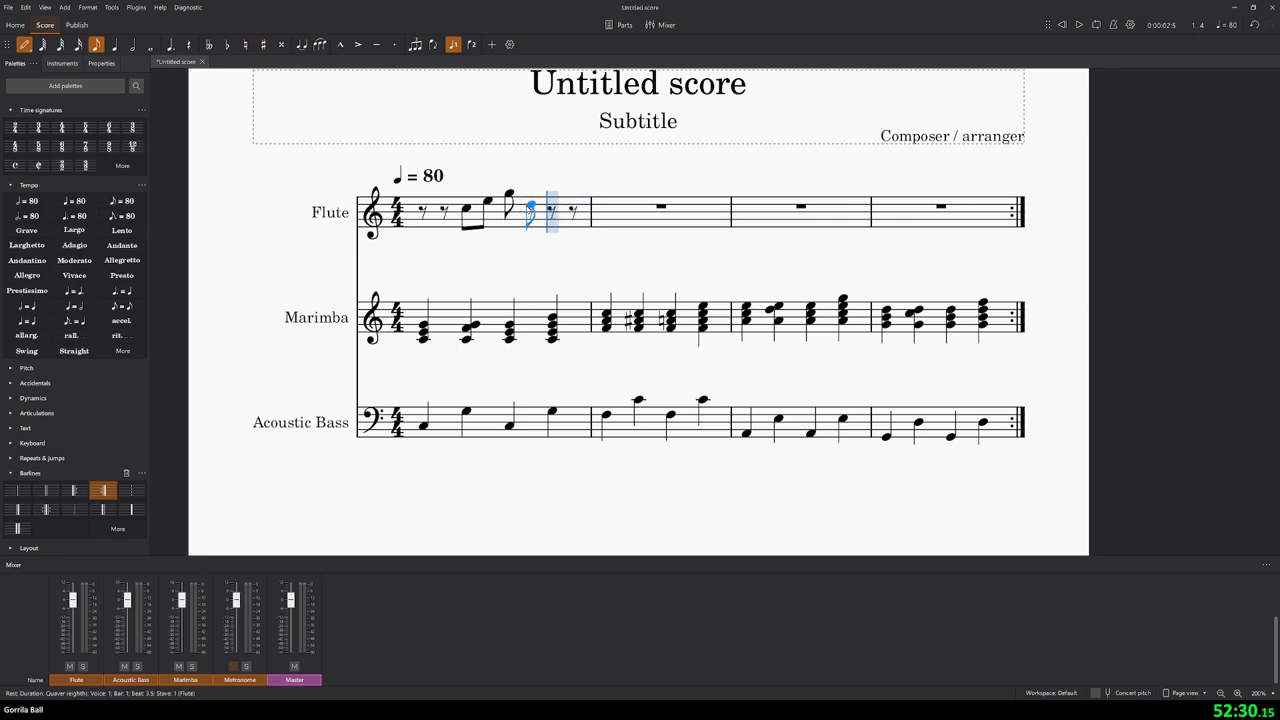
click(530, 204)
click(531, 204)
click(530, 212)
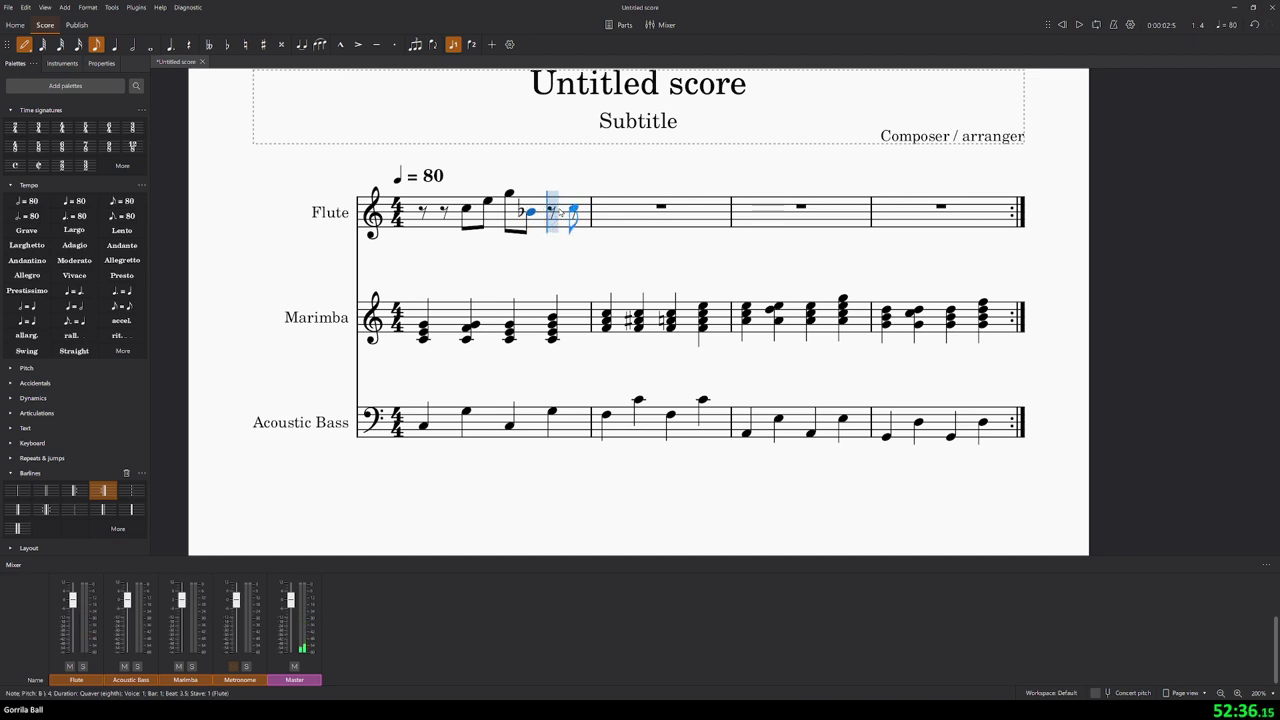
click(534, 212)
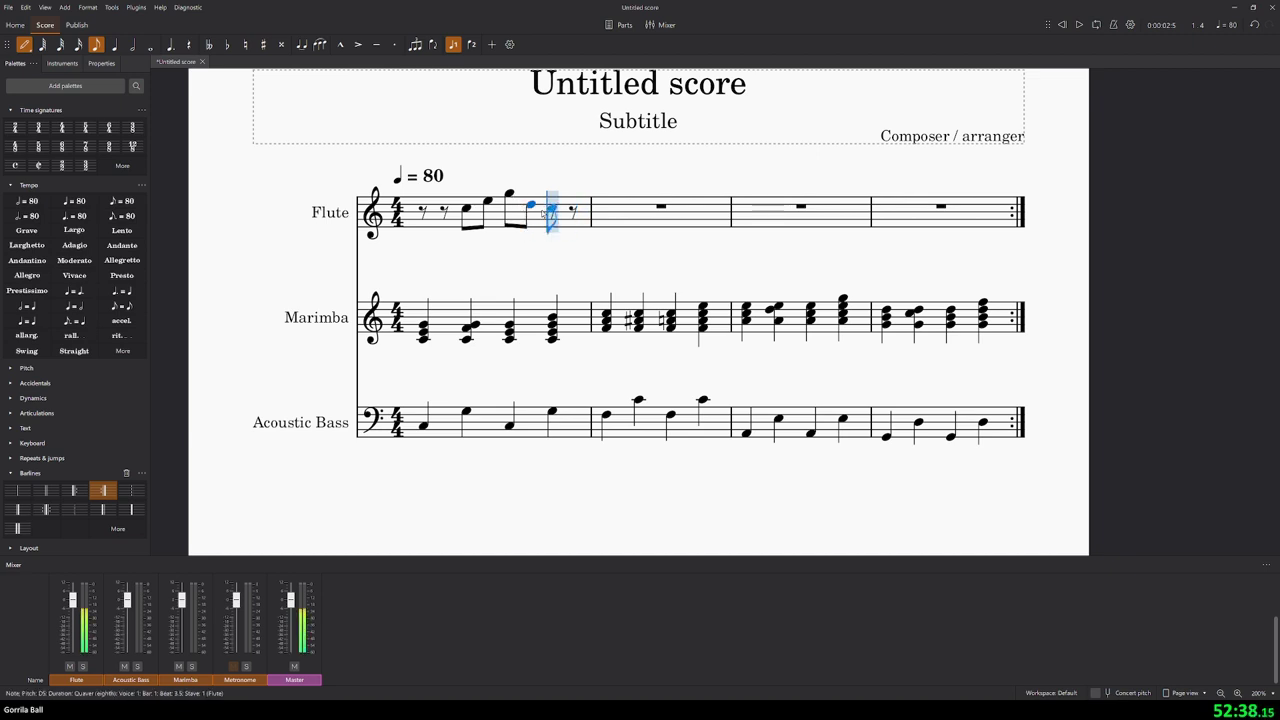
click(531, 212)
click(551, 213)
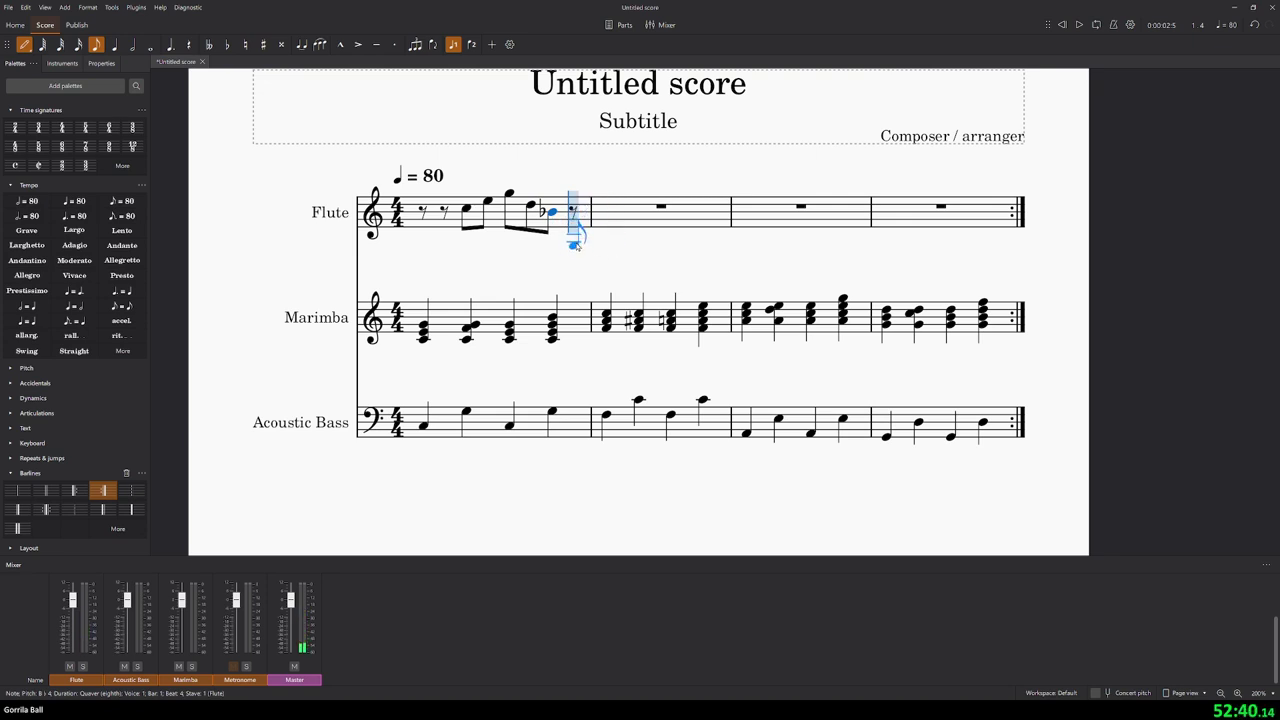
key(Escape)
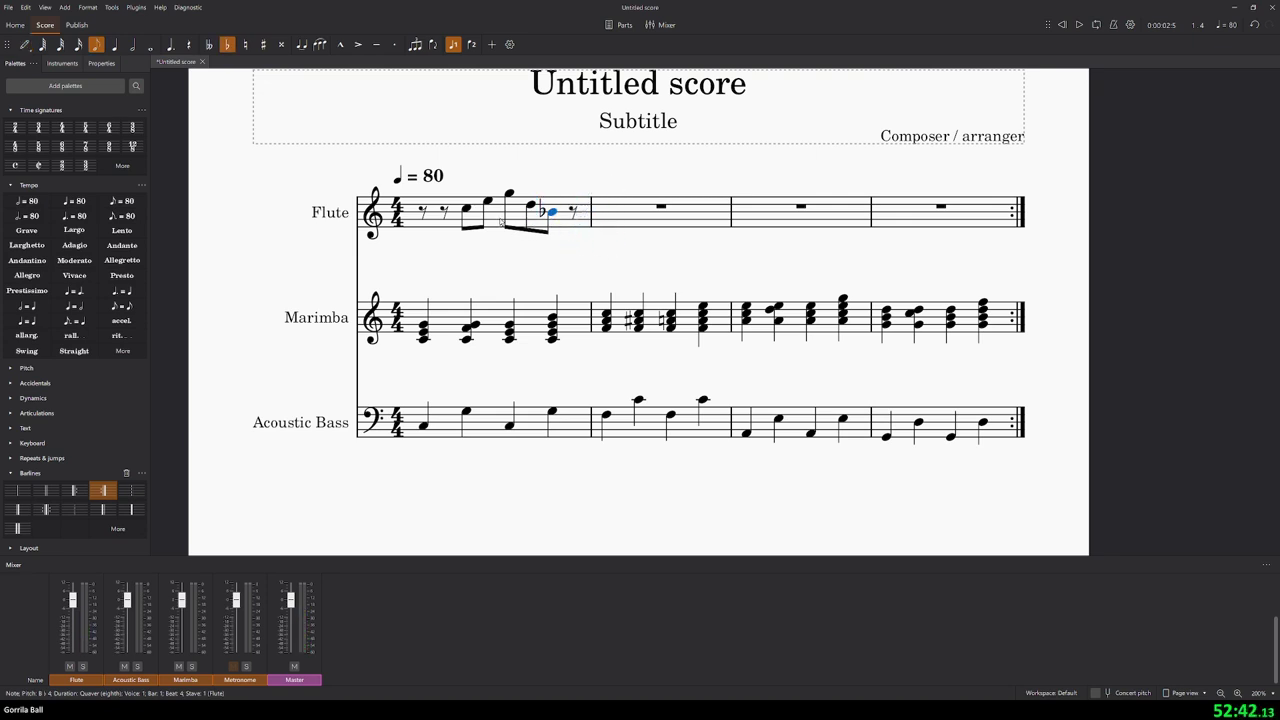
click(502, 222)
click(655, 221)
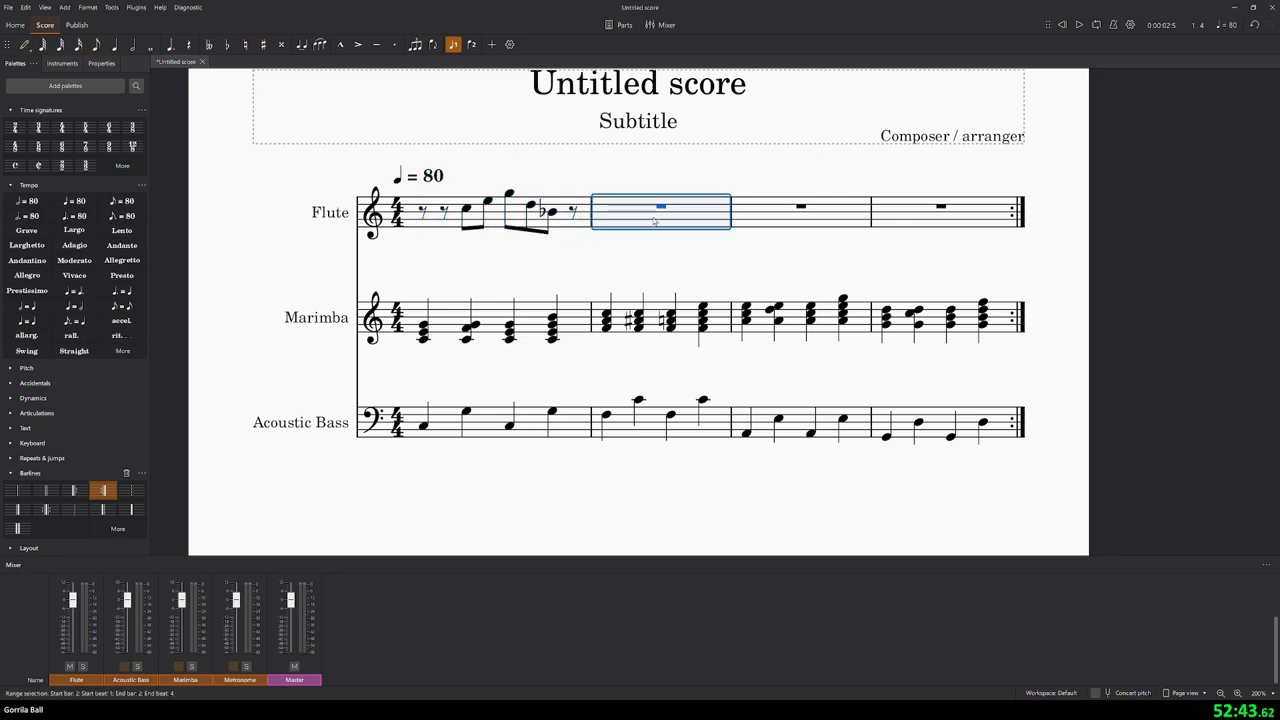
click(1063, 25)
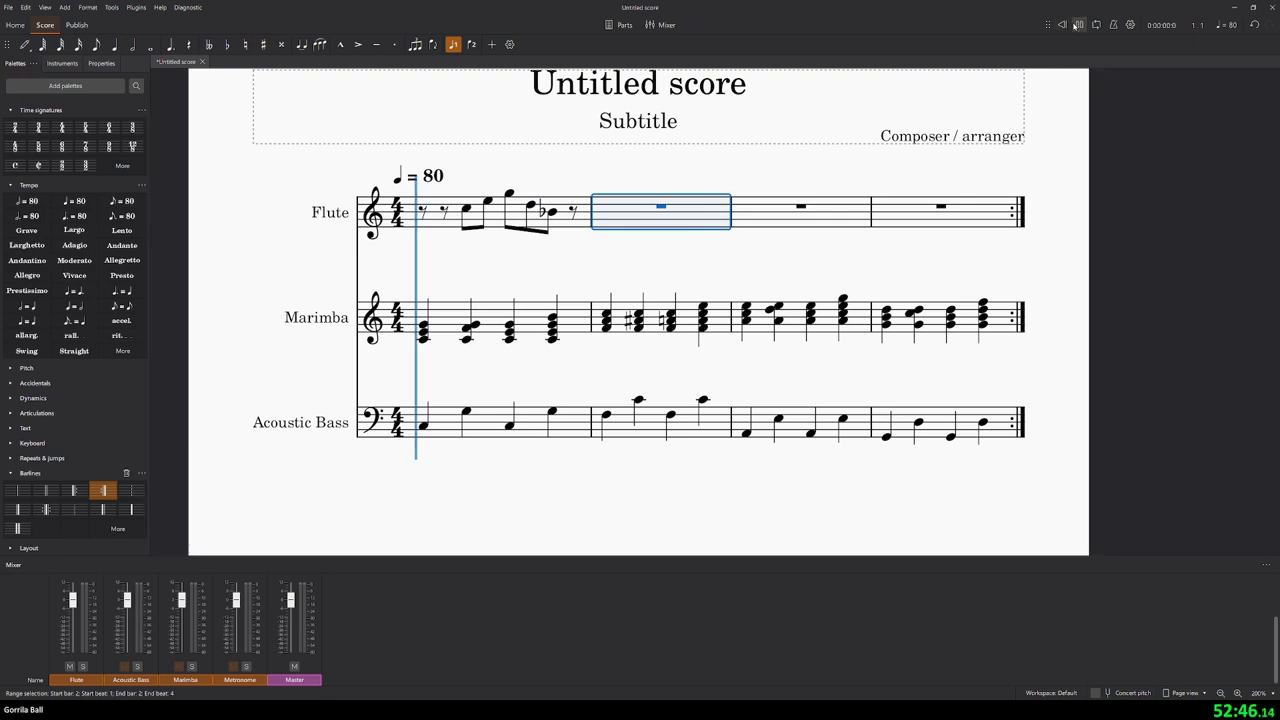
click(1078, 25)
click(1039, 120)
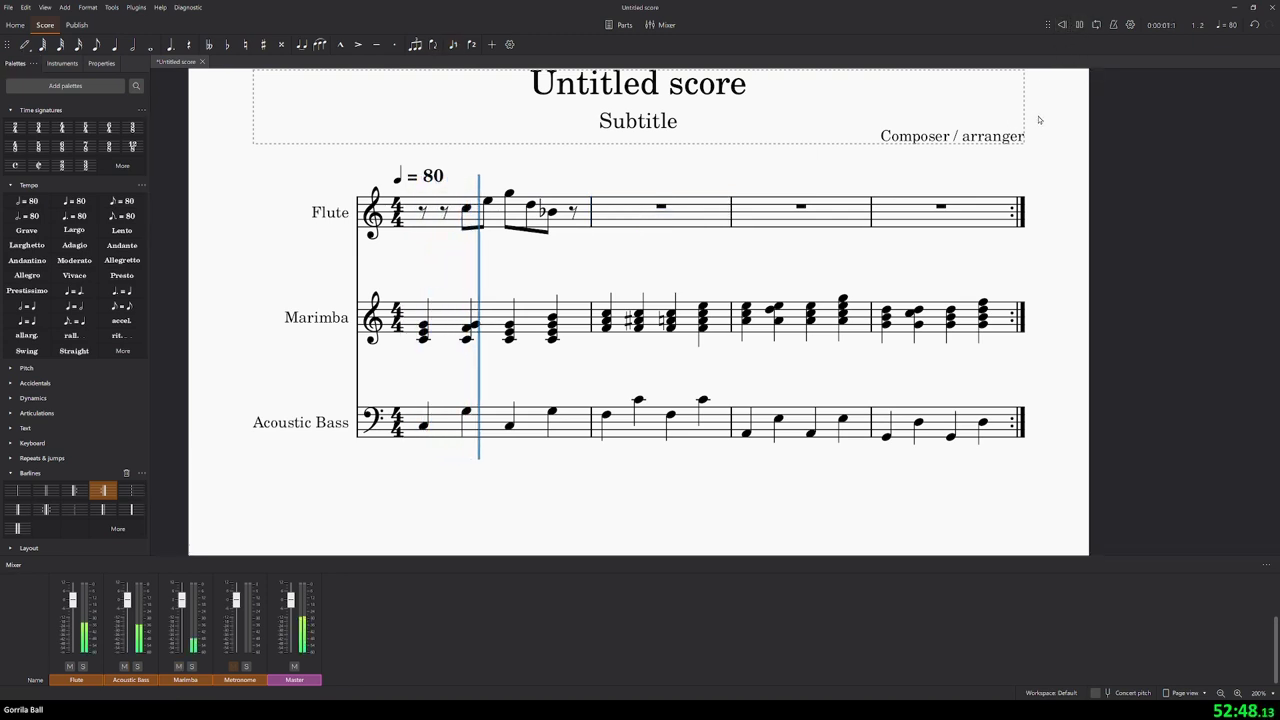
click(1062, 25)
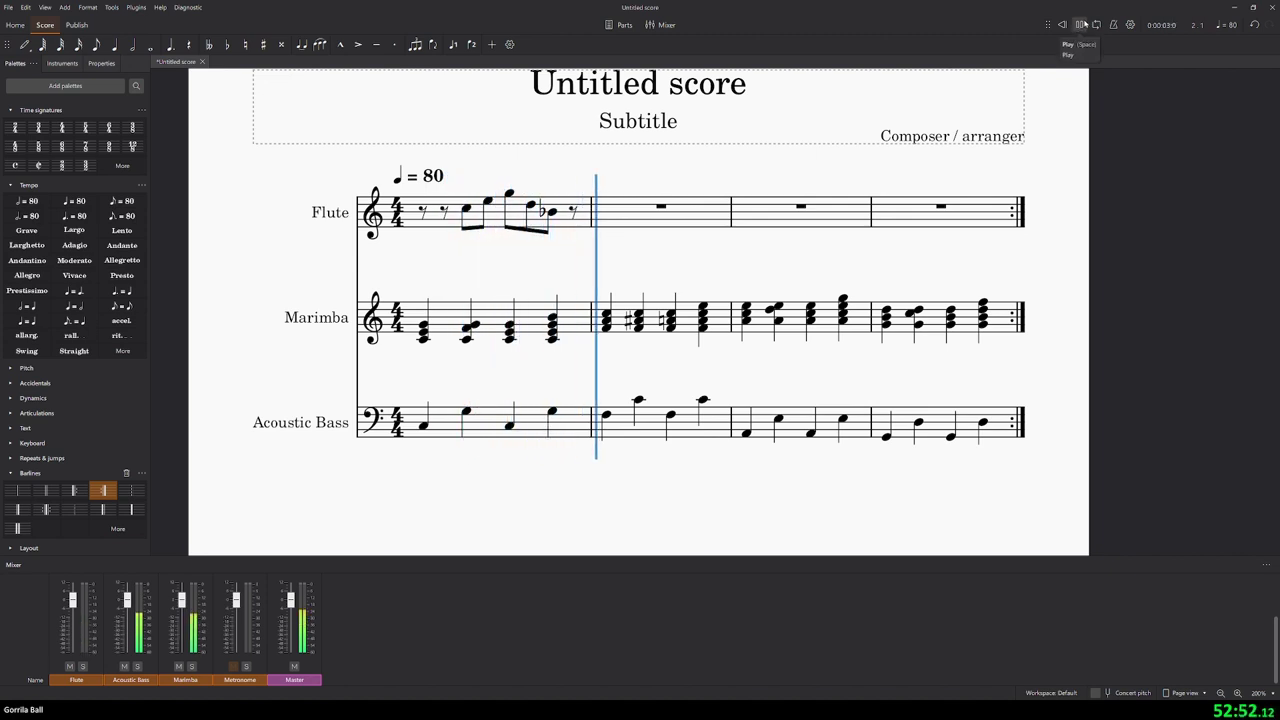
click(1075, 27)
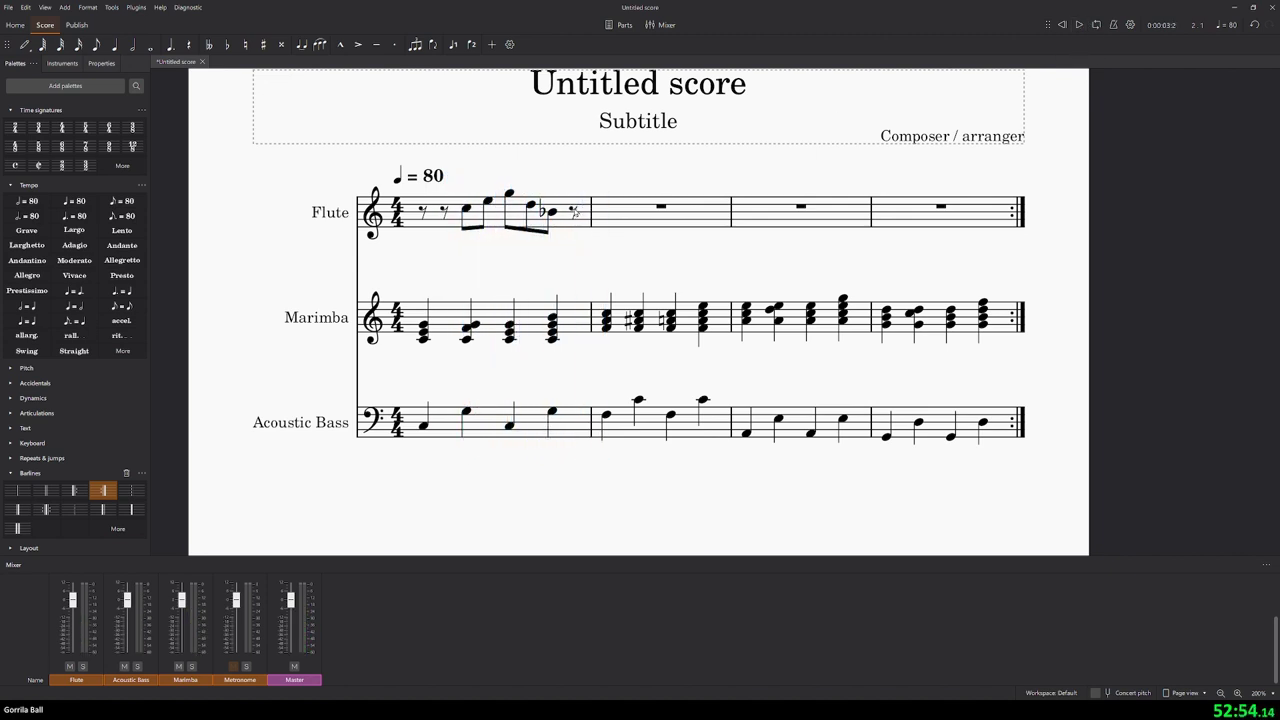
- Replace the last rest of flute bar 1 with C5 and play the phrase
click(575, 211)
key(n)
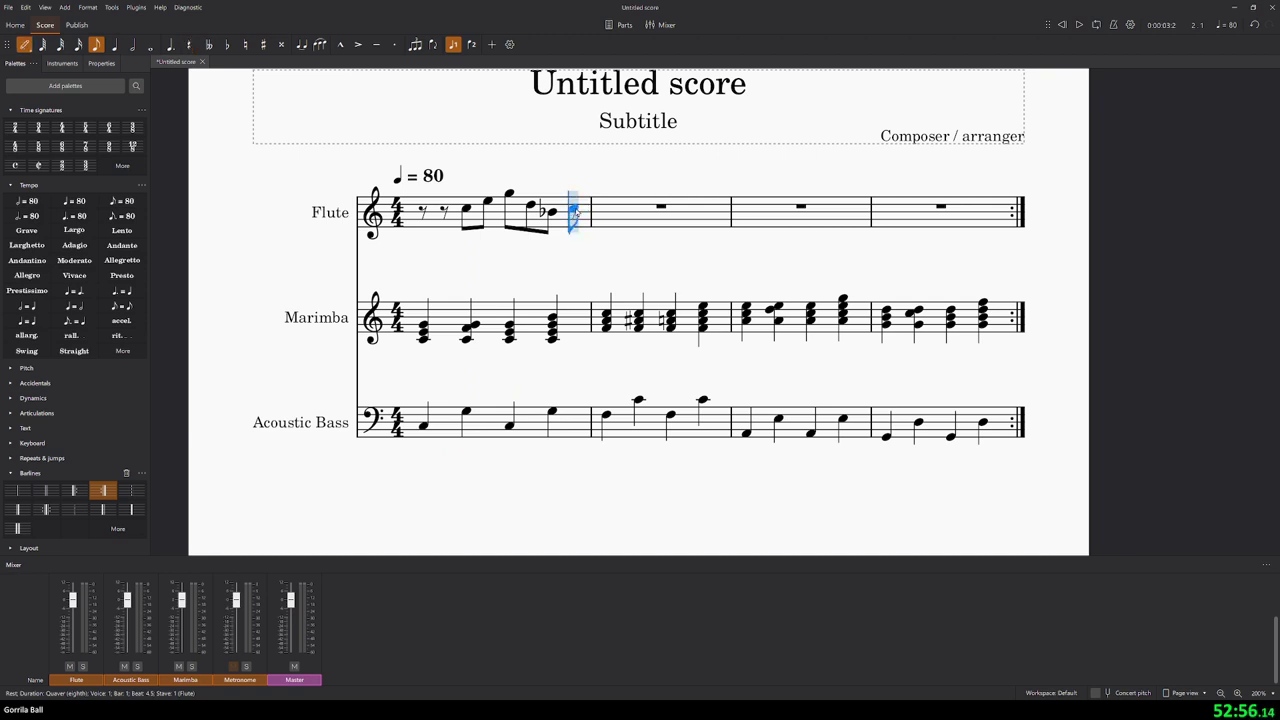
key(c)
key(Escape)
click(1079, 25)
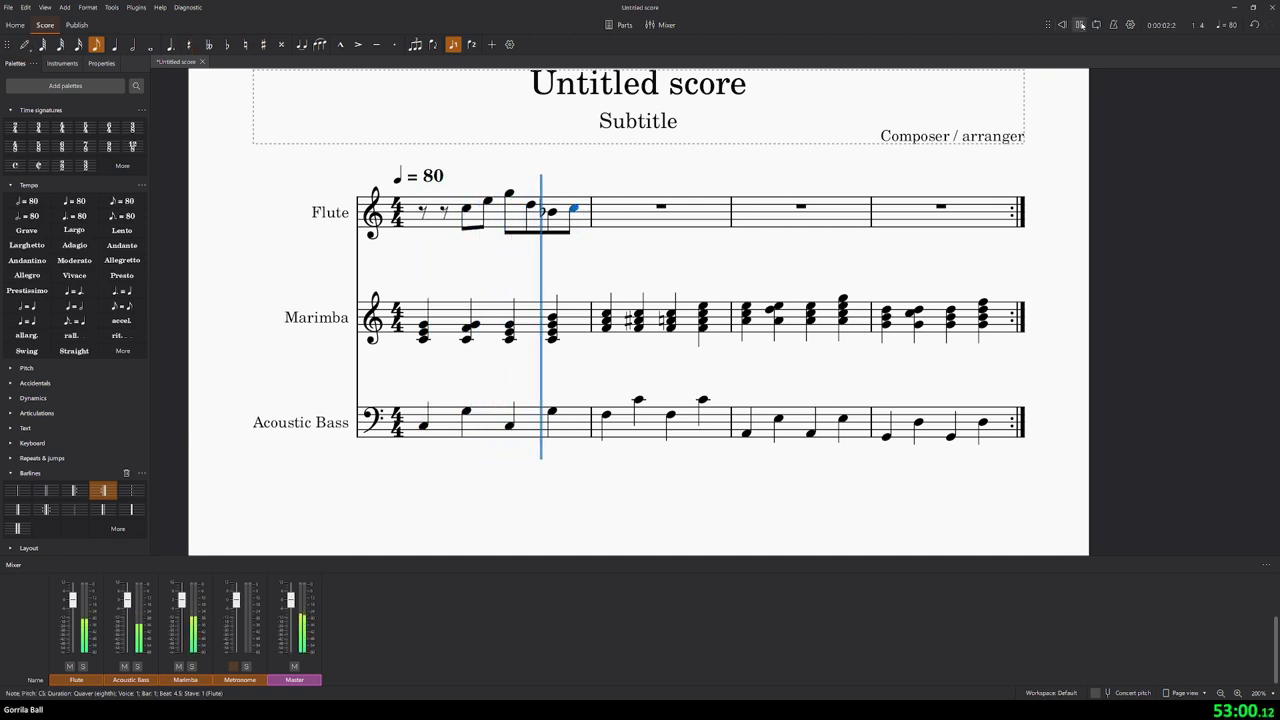
click(1080, 25)
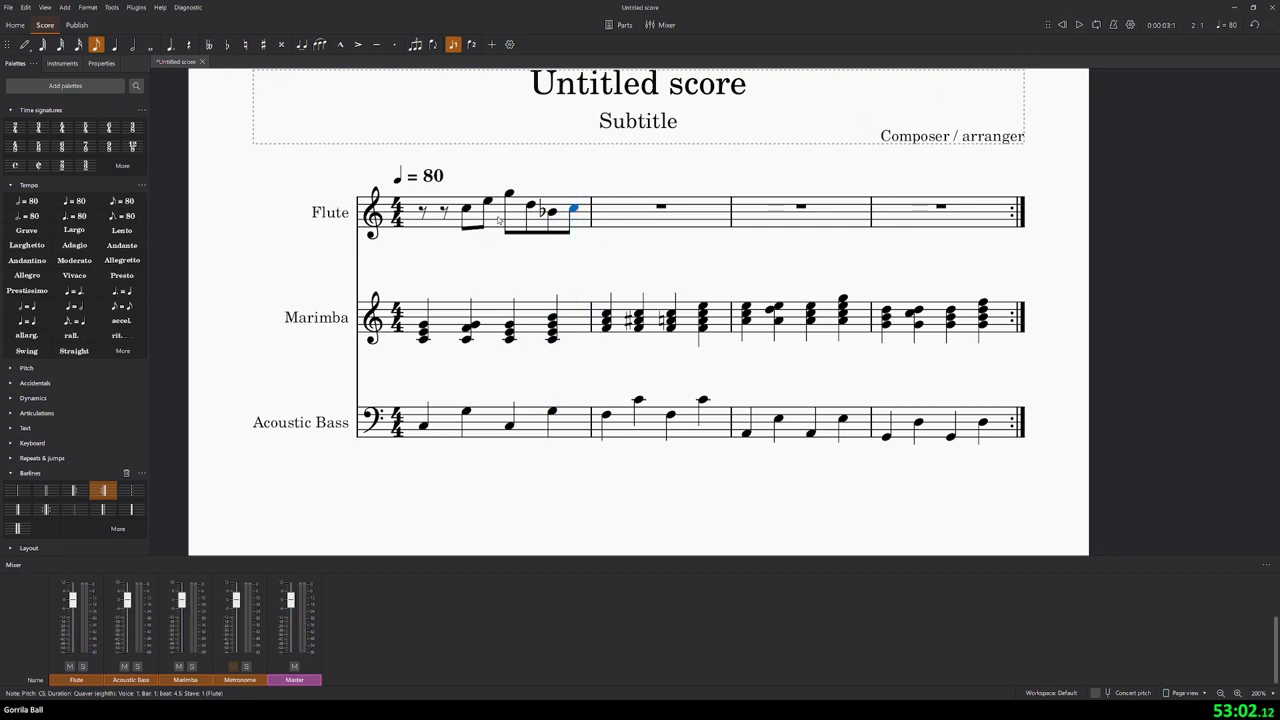
- Copy bar 1's melody into bar 2 transposed higher, and unchanged into bar 3
click(498, 219)
key(ctrl+c)
click(675, 226)
key(ctrl+v)
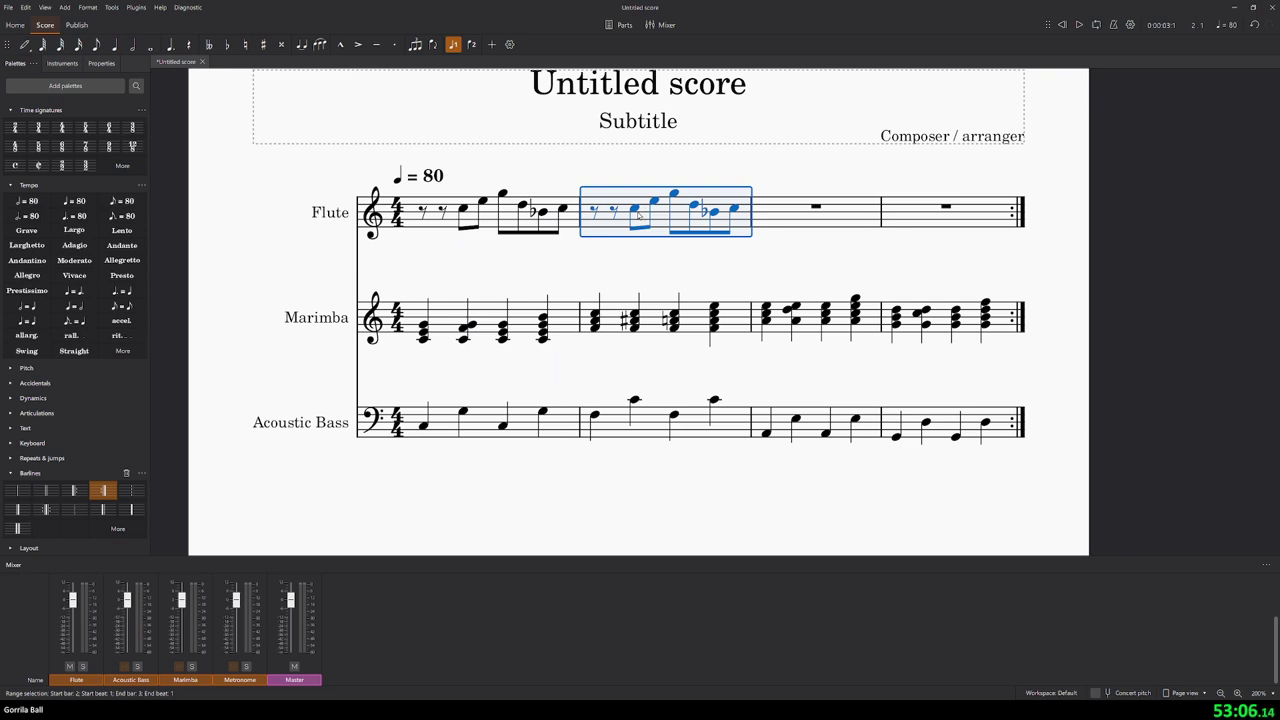
key(Up)
key(Up)
key(Up)
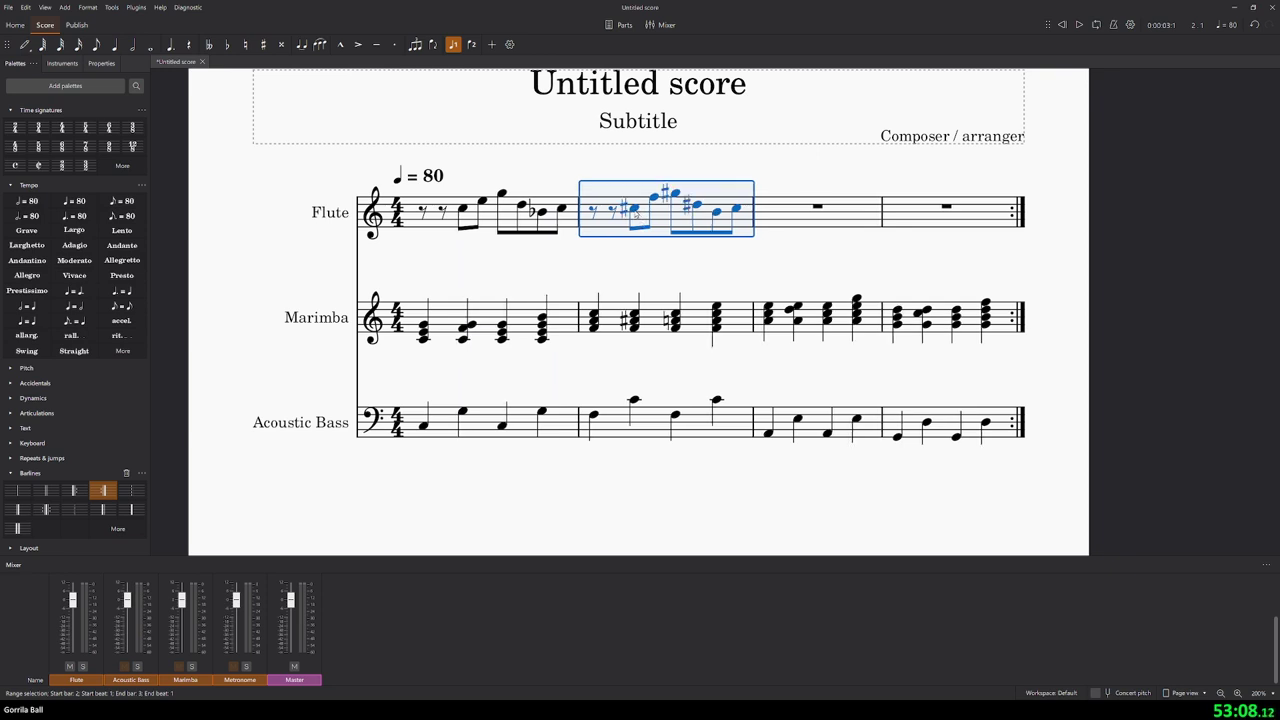
key(Up)
key(Up)
key(Up)
key(Down)
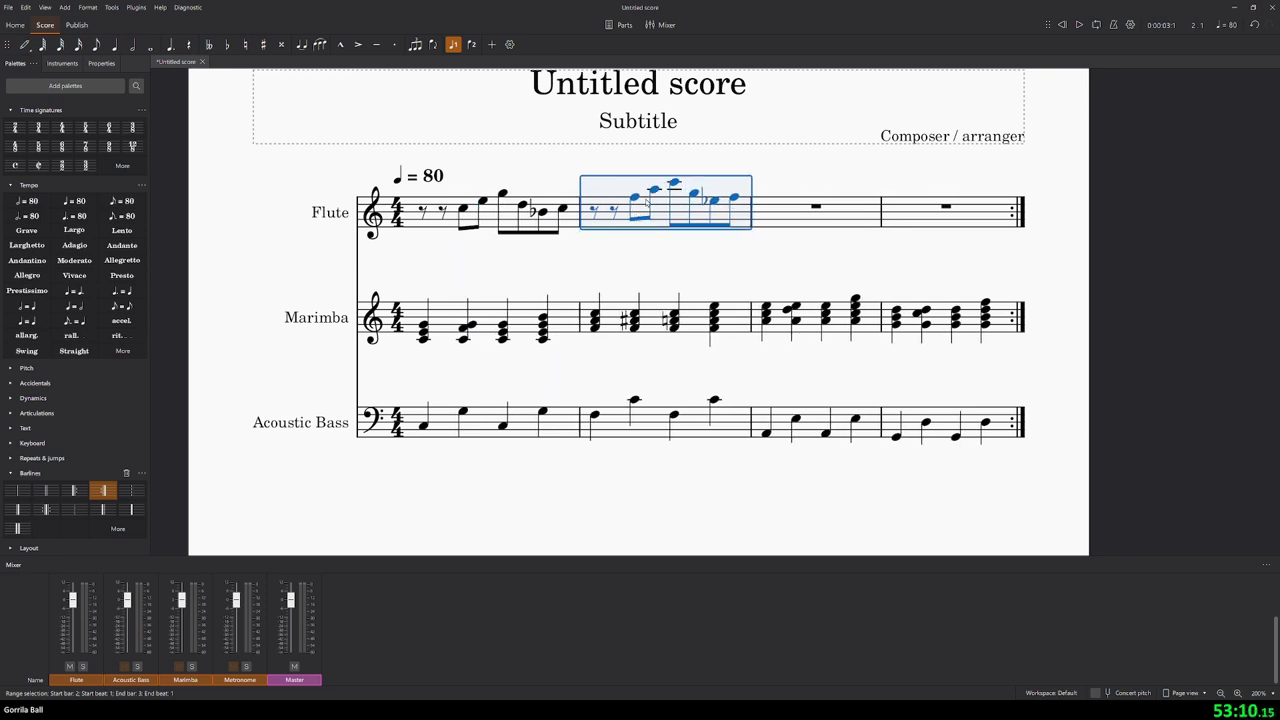
key(space)
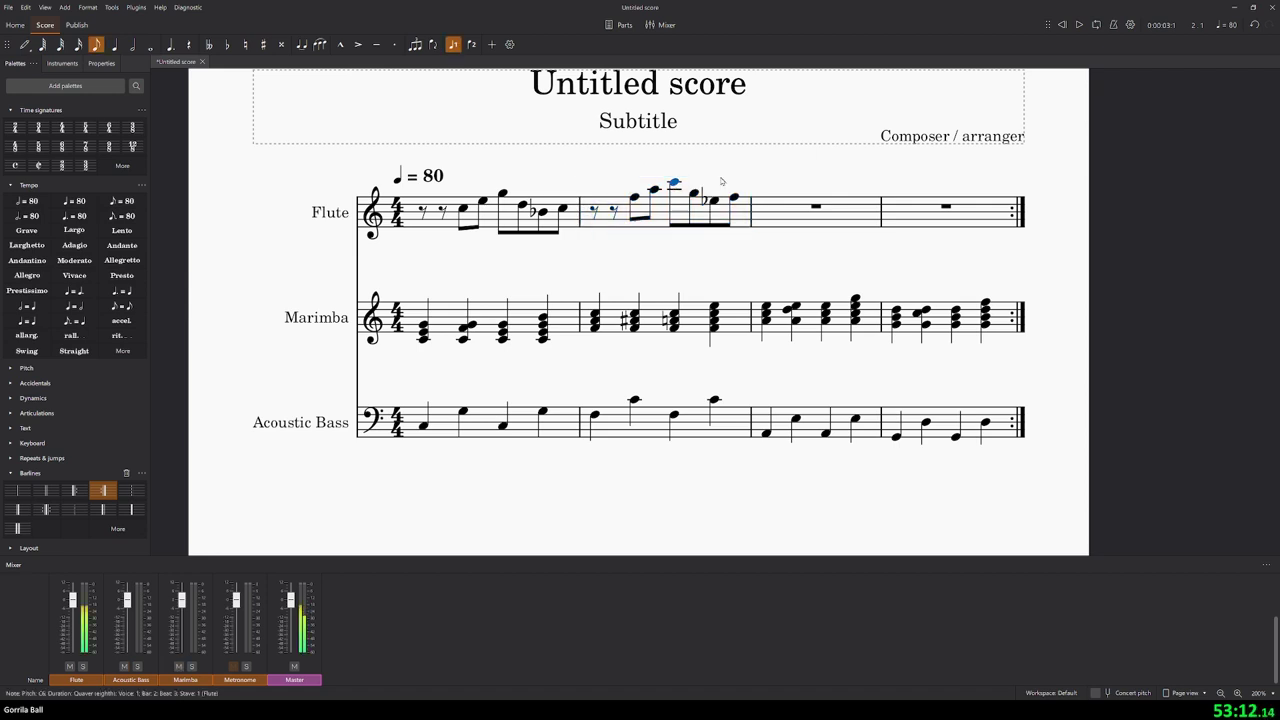
click(787, 216)
key(ctrl+v)
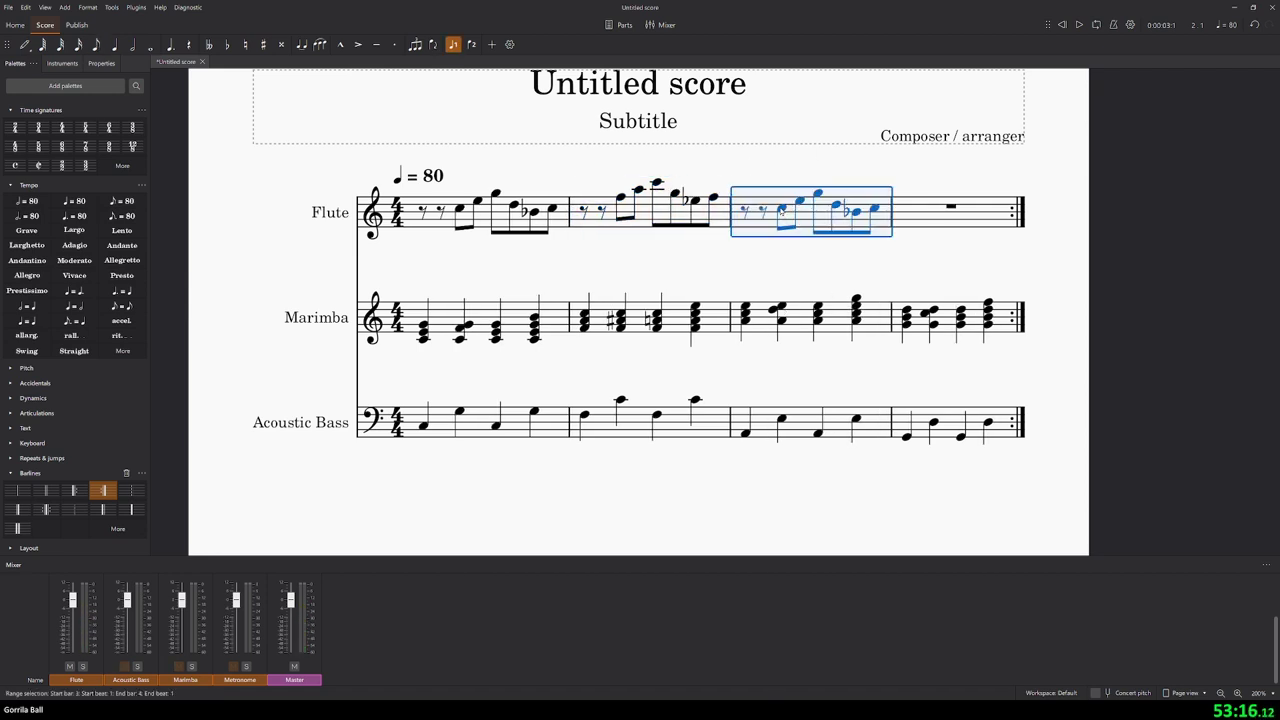
- Replace the notes in flute bar 3 with the copied melody phrase
key(space)
key(Delete)
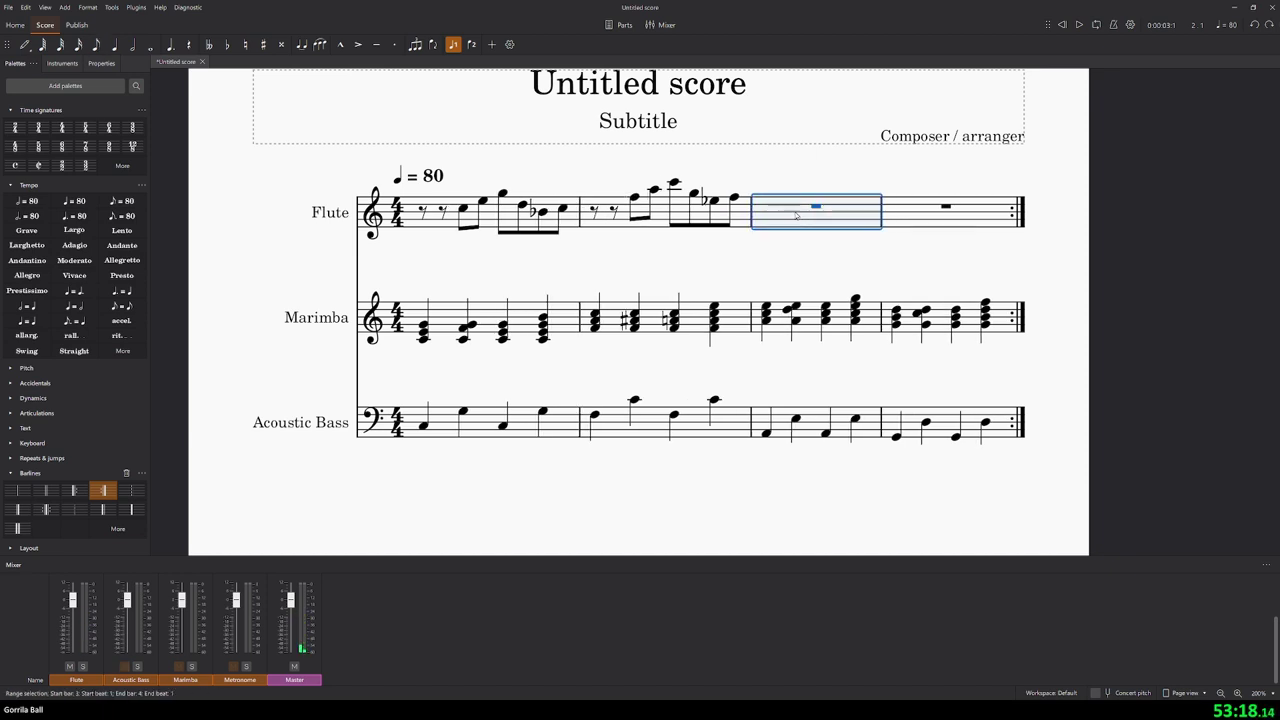
key(ctrl+v)
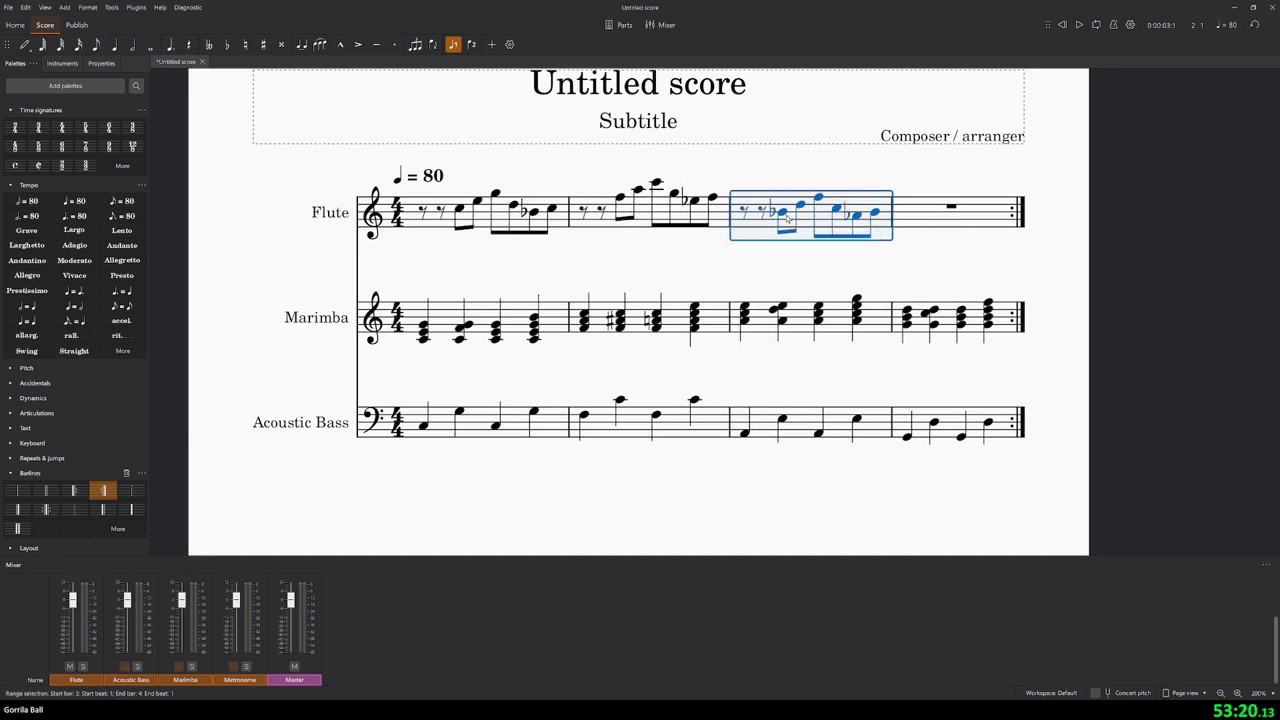
key(Escape)
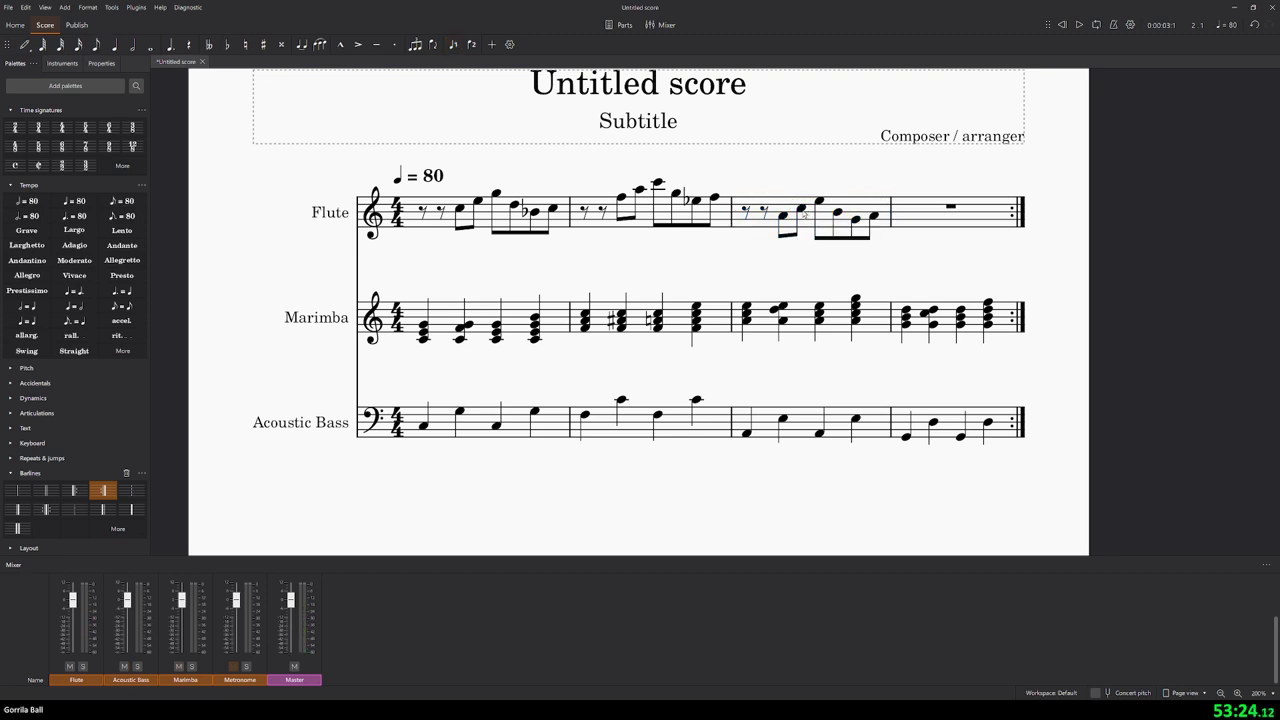
- Play the score back from flute bar 3's opening rest, then stop playback
click(915, 212)
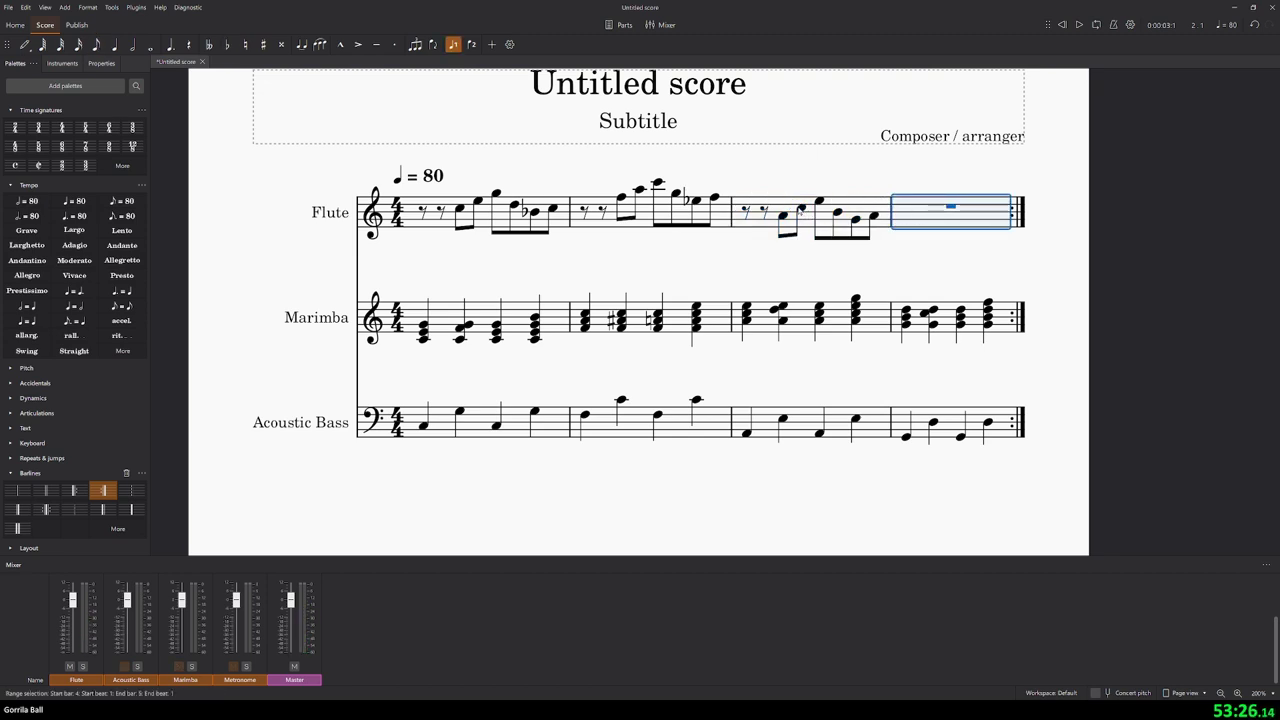
click(800, 210)
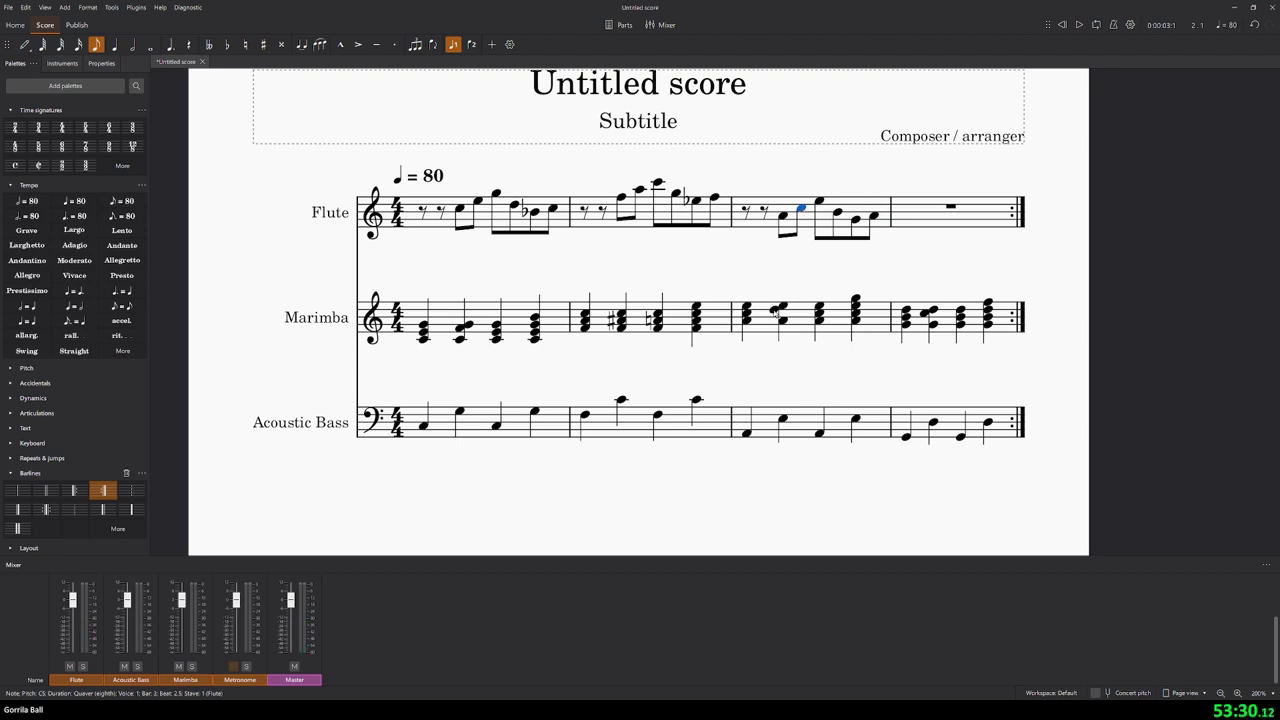
click(750, 214)
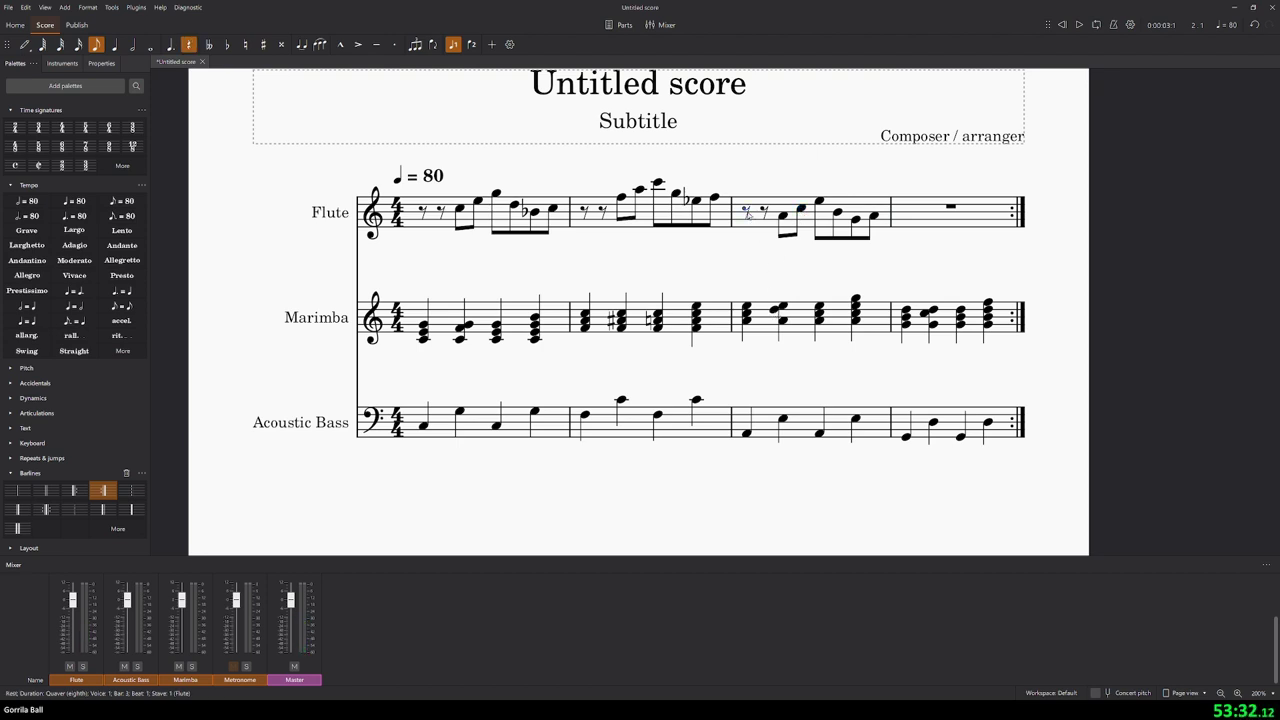
click(1078, 25)
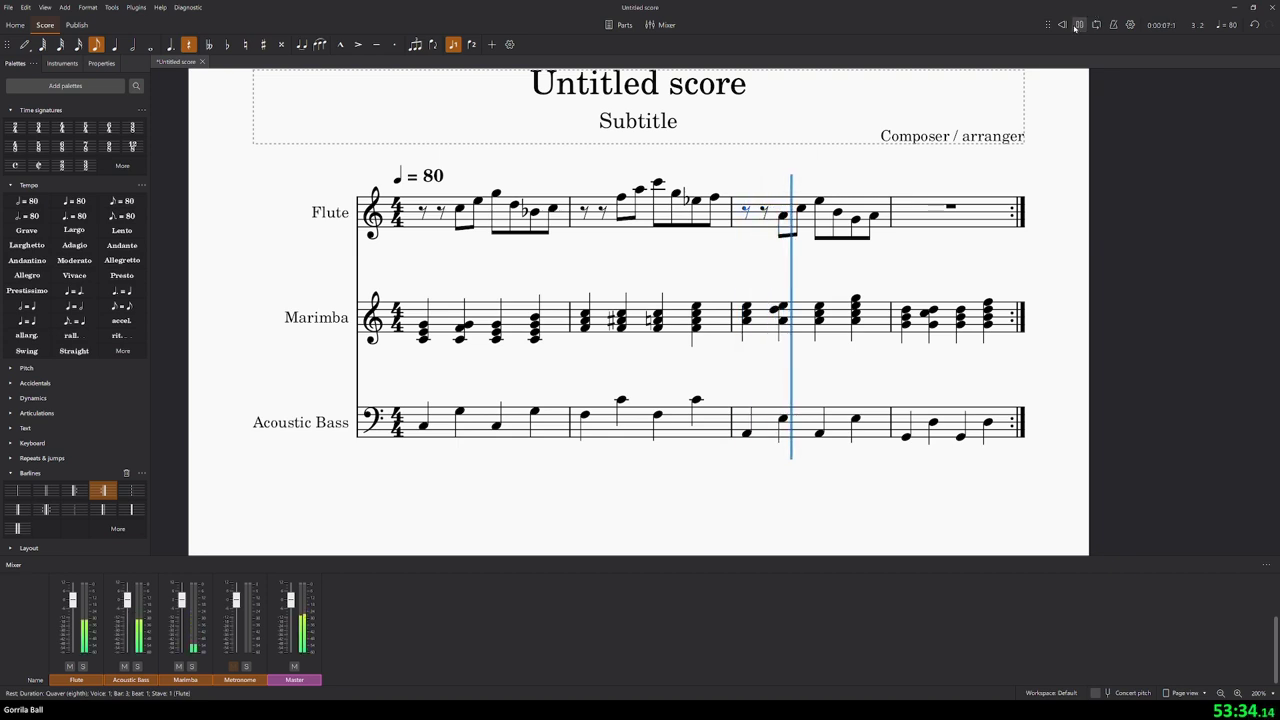
click(1078, 25)
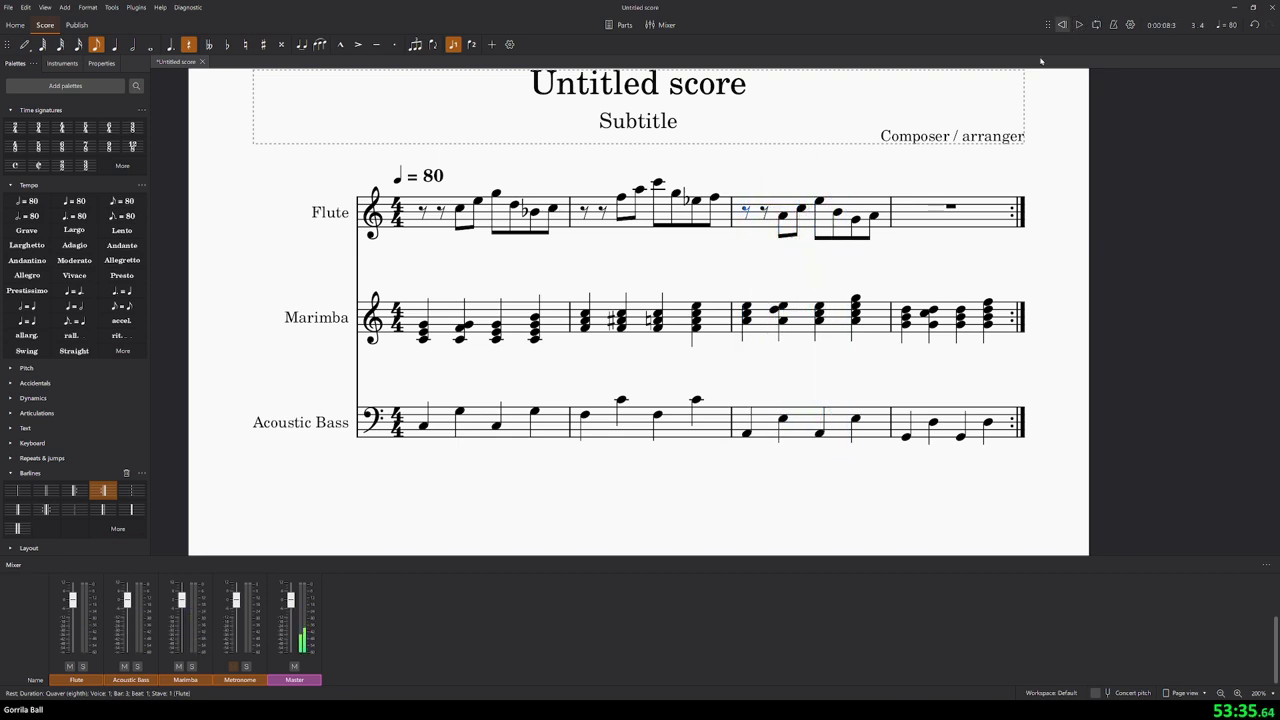
click(950, 207)
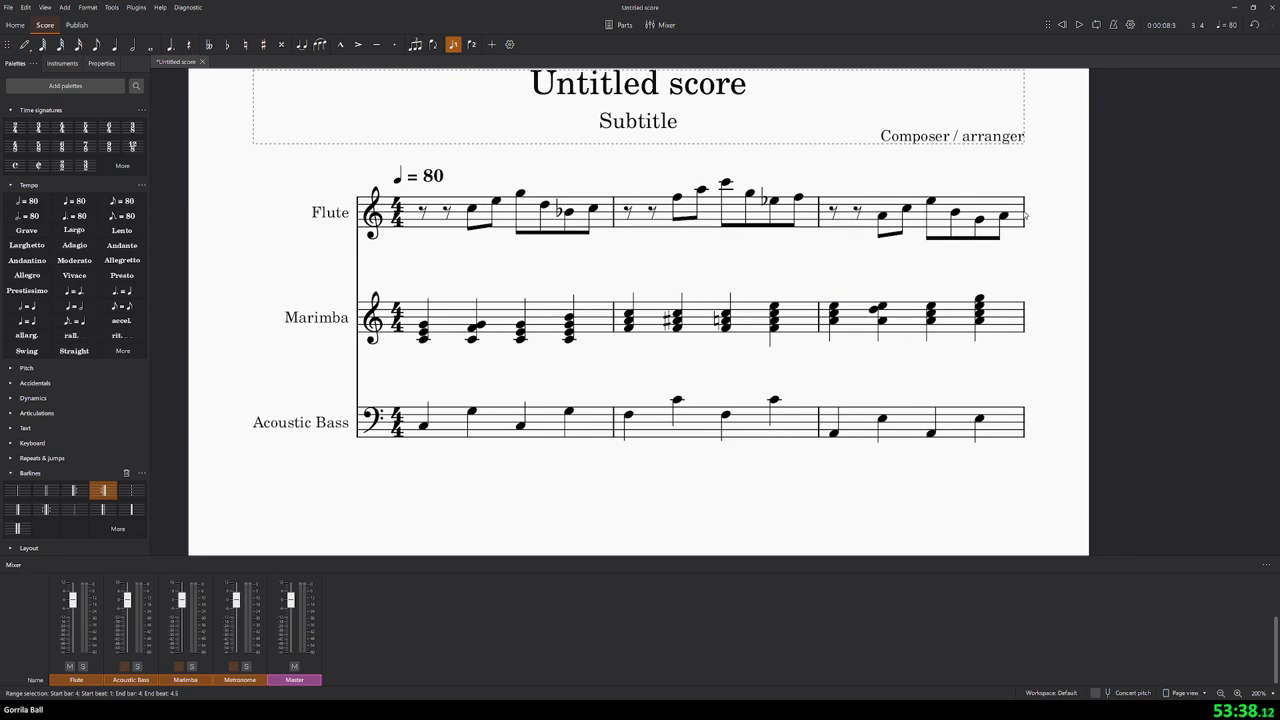
- Delete bar 4, try pitch changes on flute bar 3, then undo back to the original pitches
key(ctrl+Delete)
key(Up)
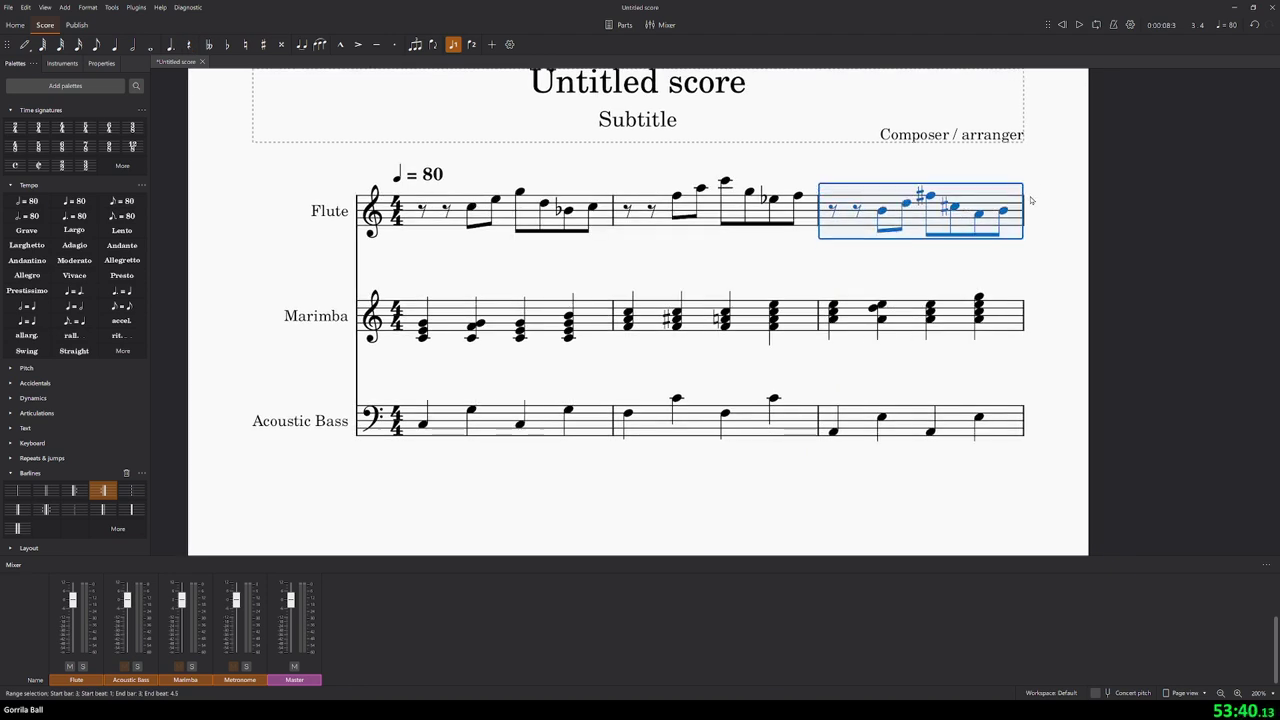
click(984, 181)
click(932, 197)
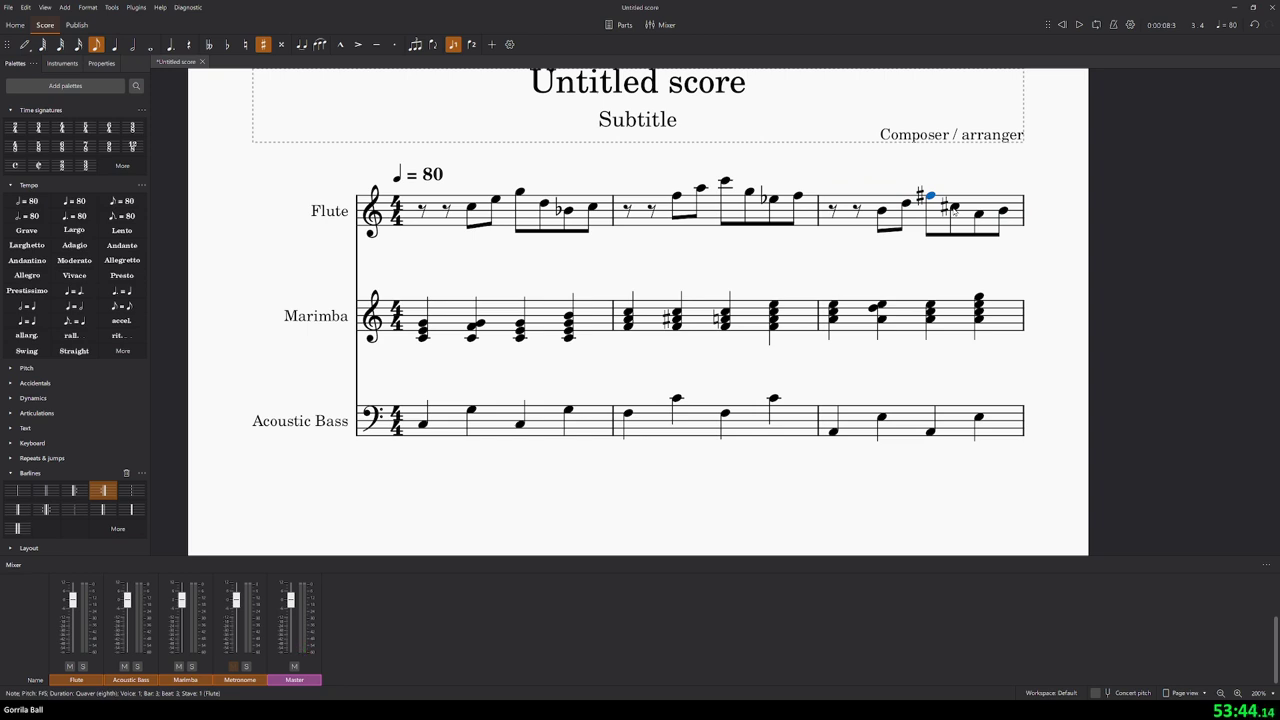
click(990, 197)
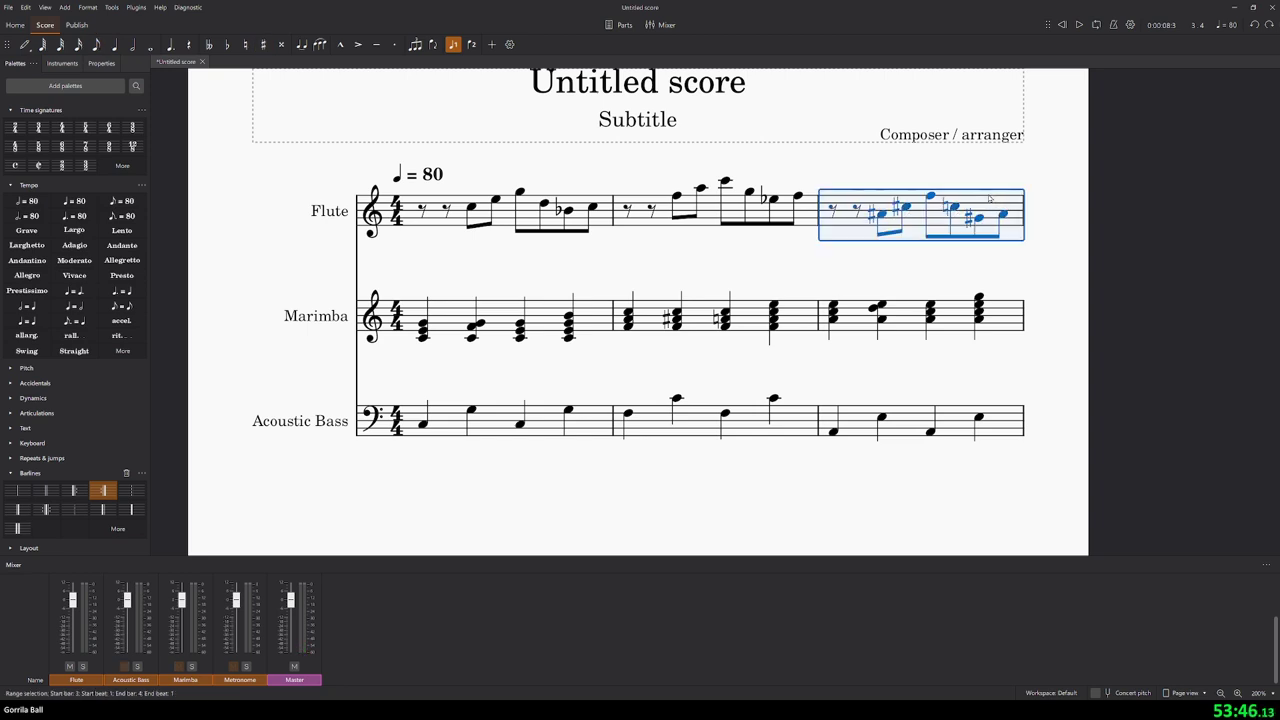
key(Down)
key(Down)
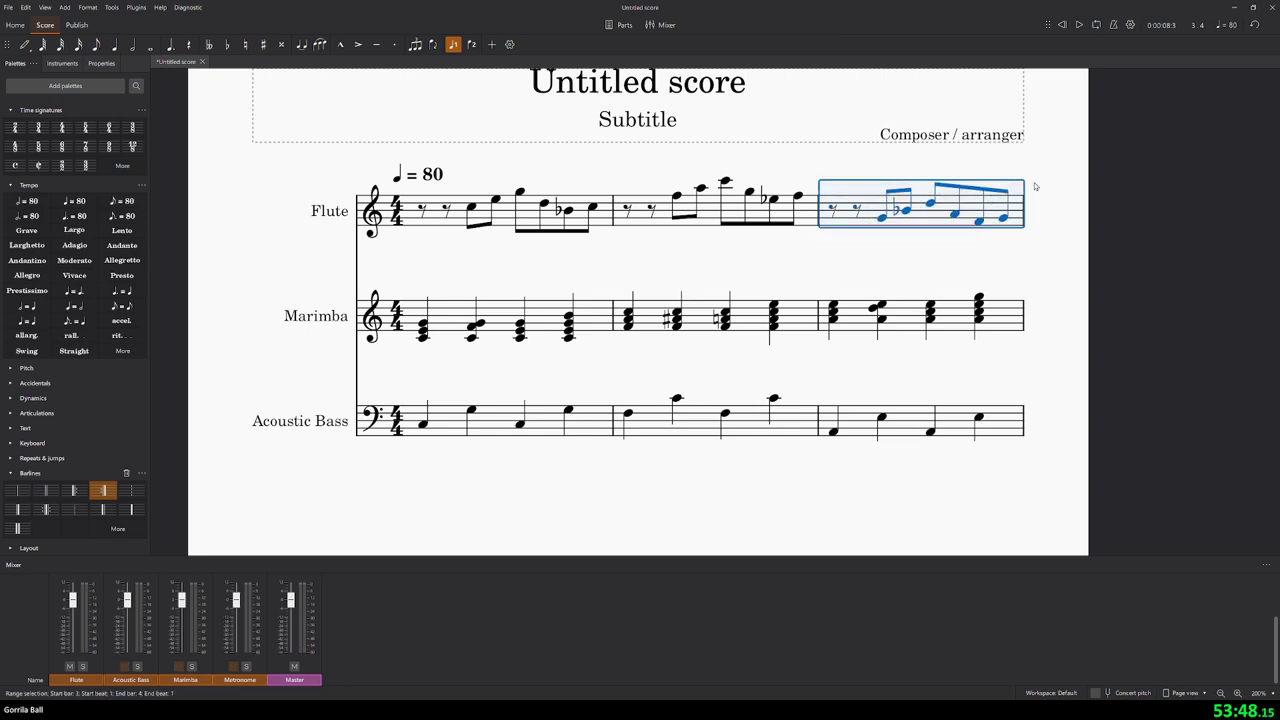
key(Escape)
click(906, 209)
key(Up)
key(Escape)
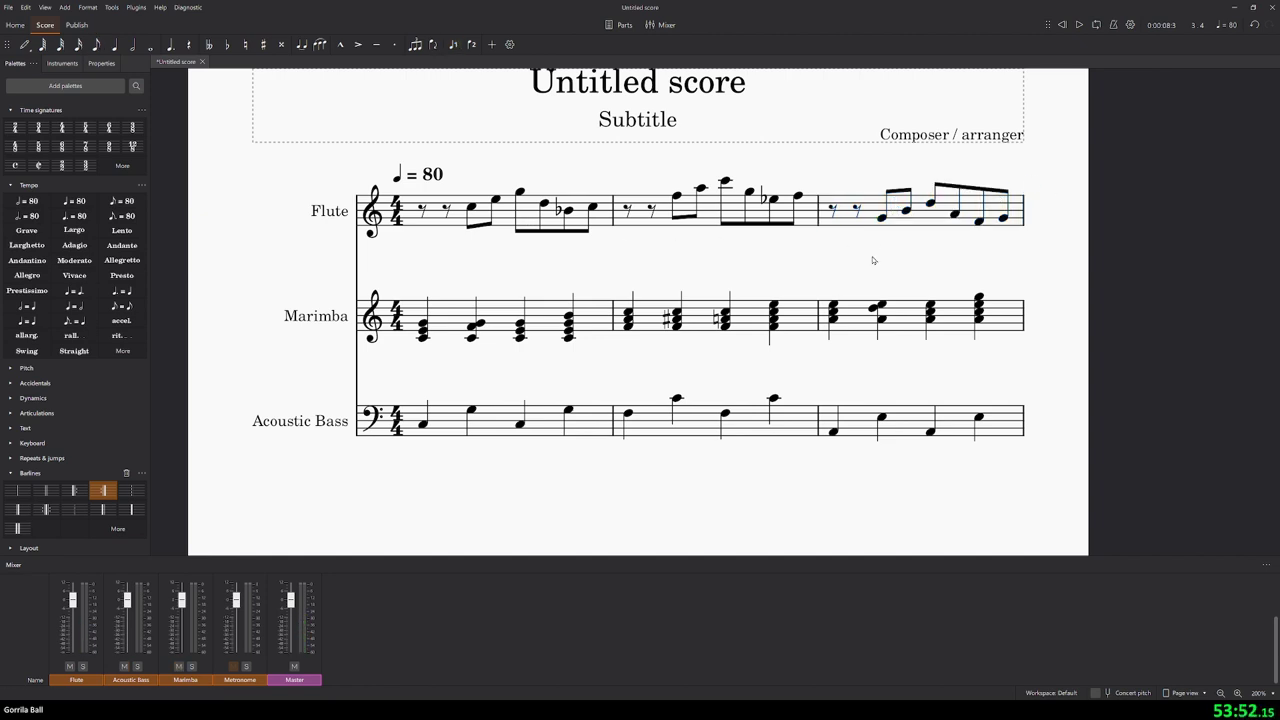
key(ctrl+z)
key(Up)
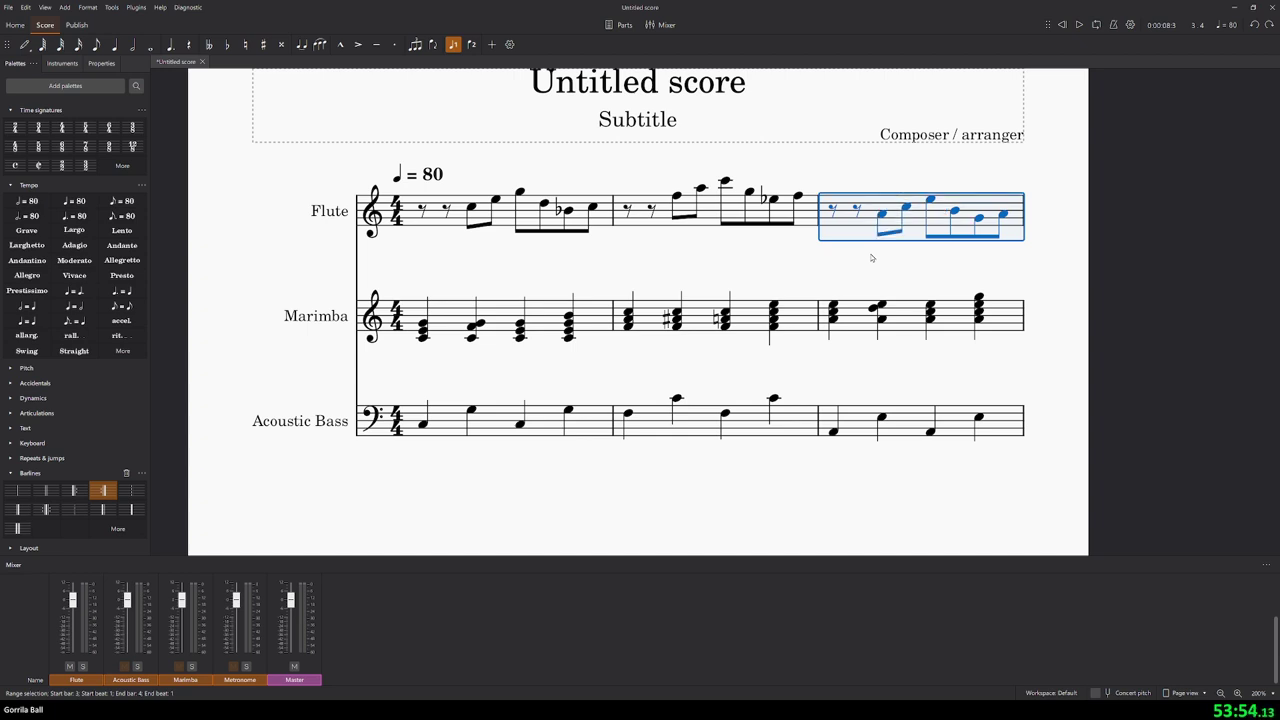
- Restore the fourth bar, paste the phrase into flute bar 4, and transpose it to the bar-1 pitches
key(ctrl+b)
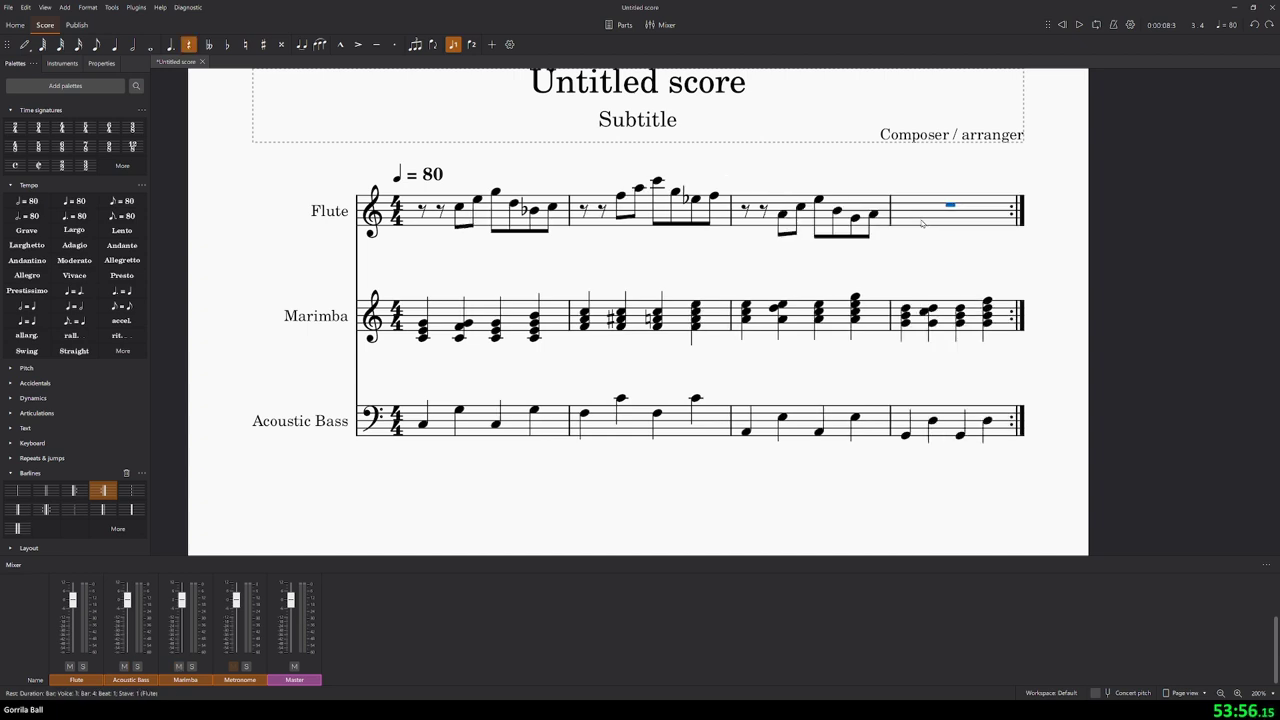
key(ctrl+v)
ctrl+scroll(893, 250, down, 4)
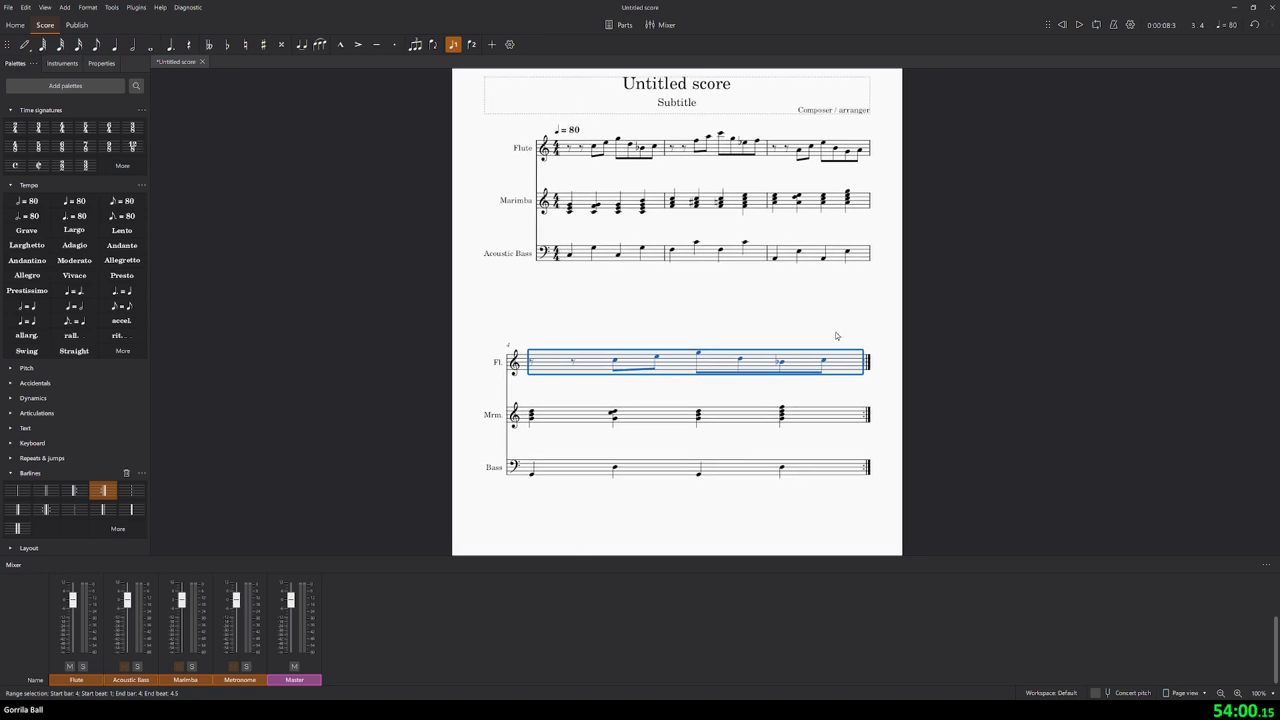
key(Up)
key(Down)
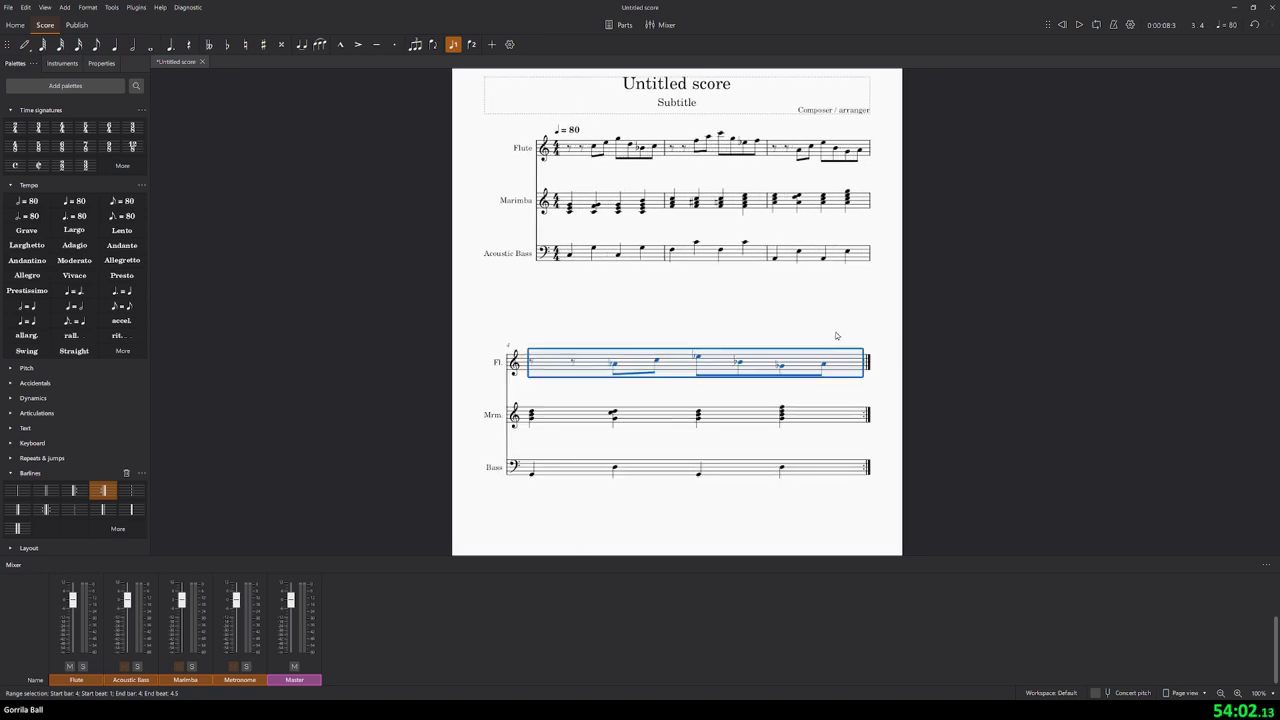
key(Up)
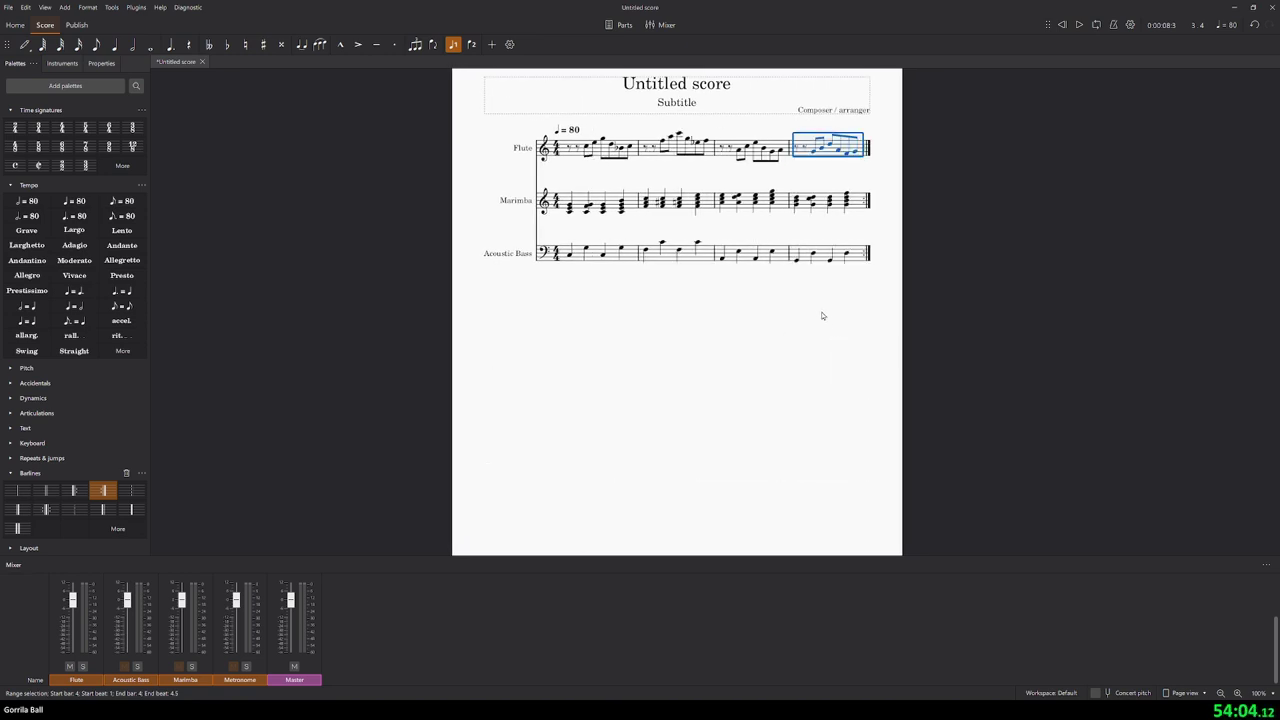
click(822, 316)
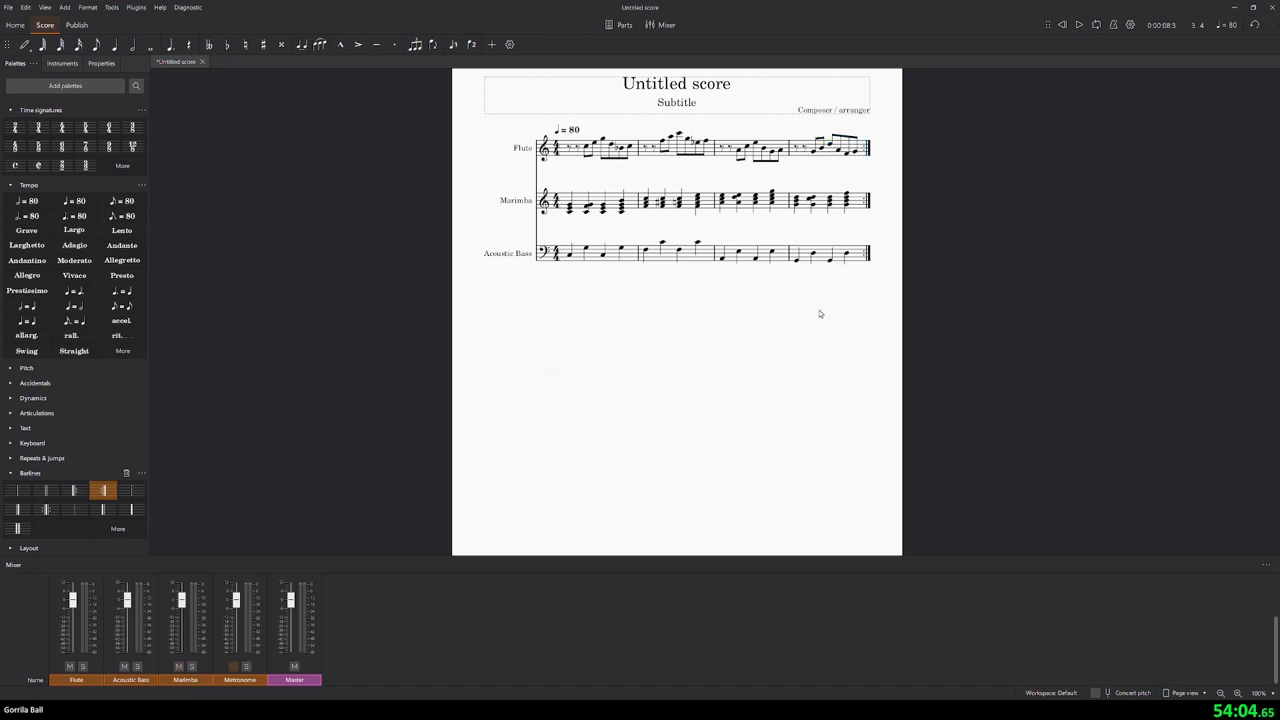
click(1078, 25)
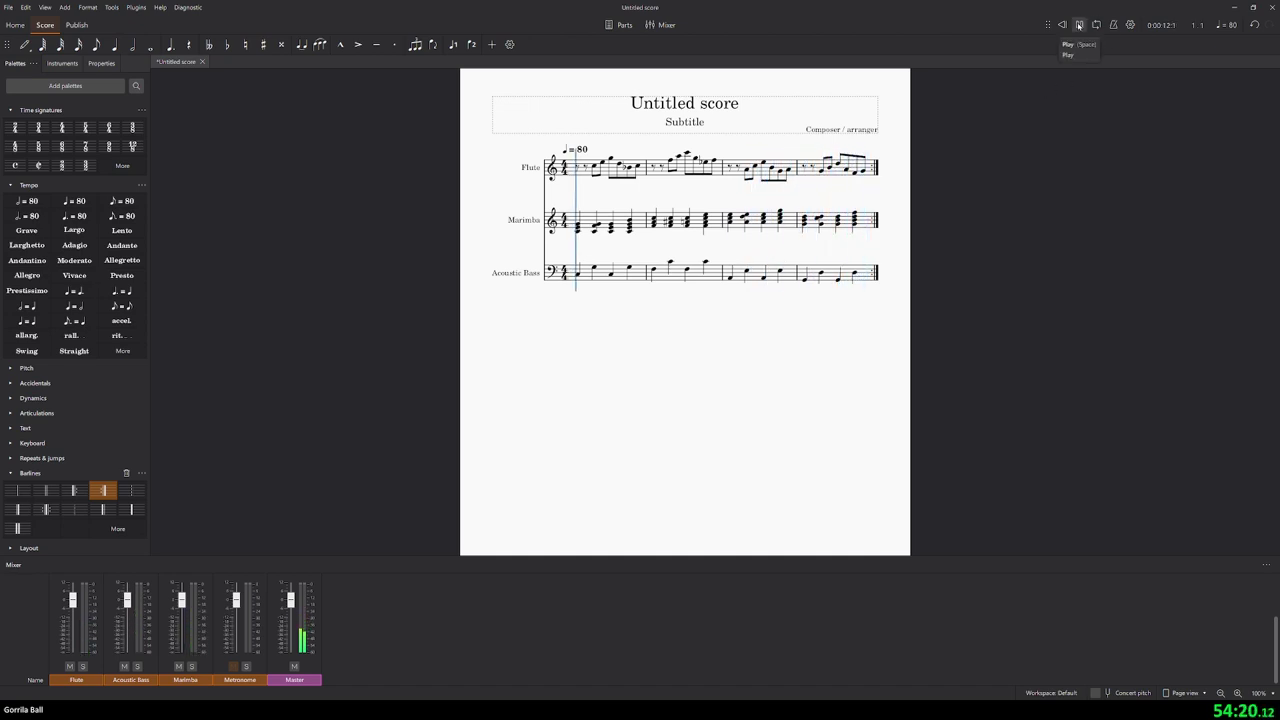
click(1079, 25)
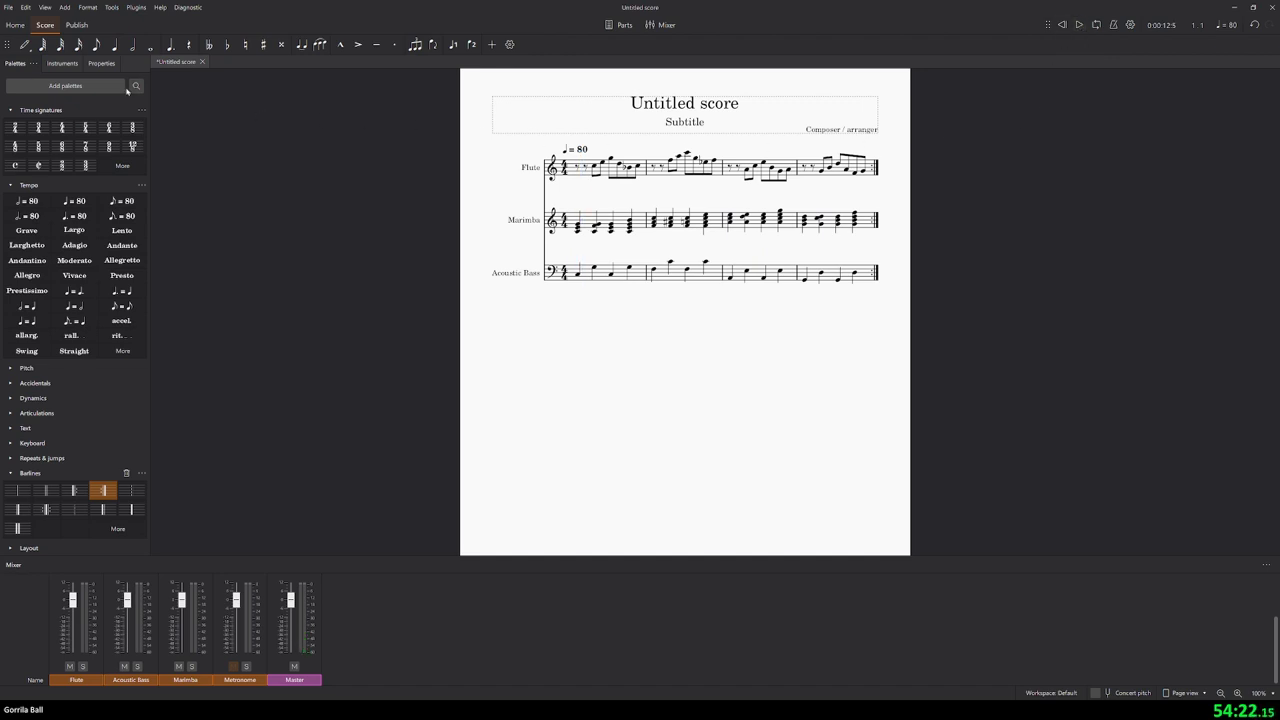
key(ctrl+s)
key(Escape)
- Set up an audio export of the score in MP3 format
click(77, 25)
click(275, 44)
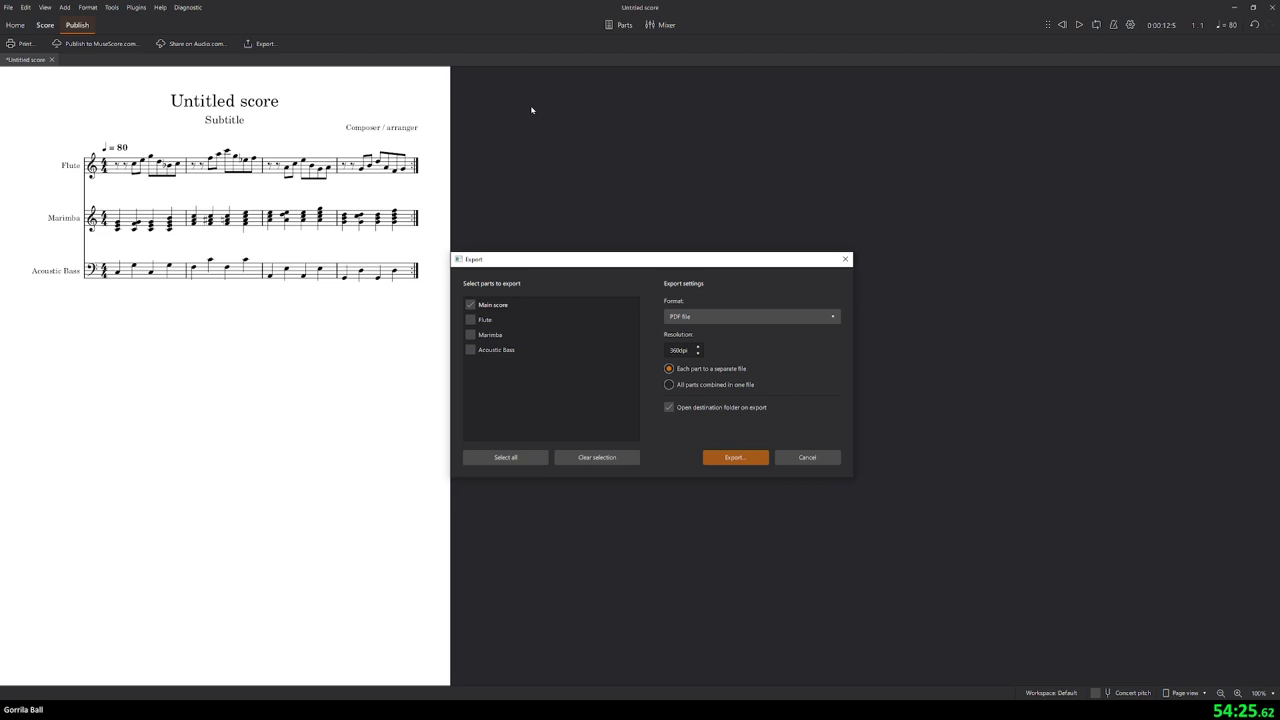
click(740, 321)
click(684, 376)
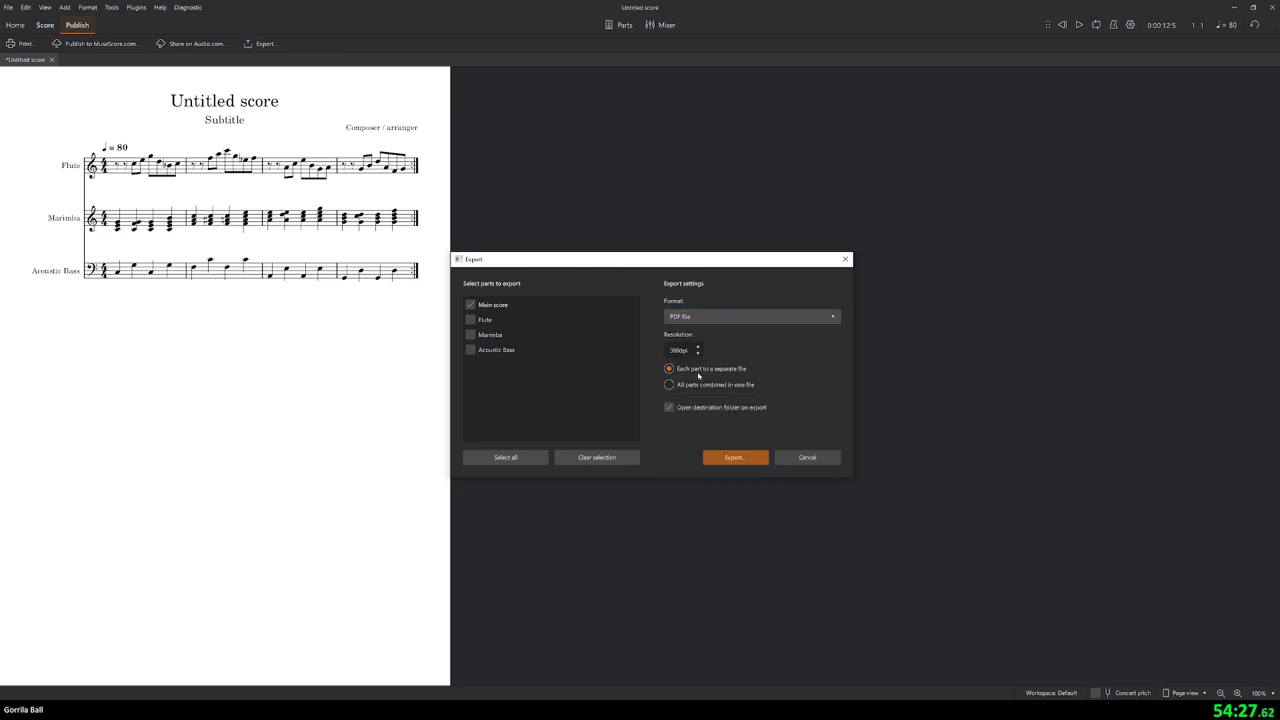
click(720, 316)
click(684, 301)
click(736, 457)
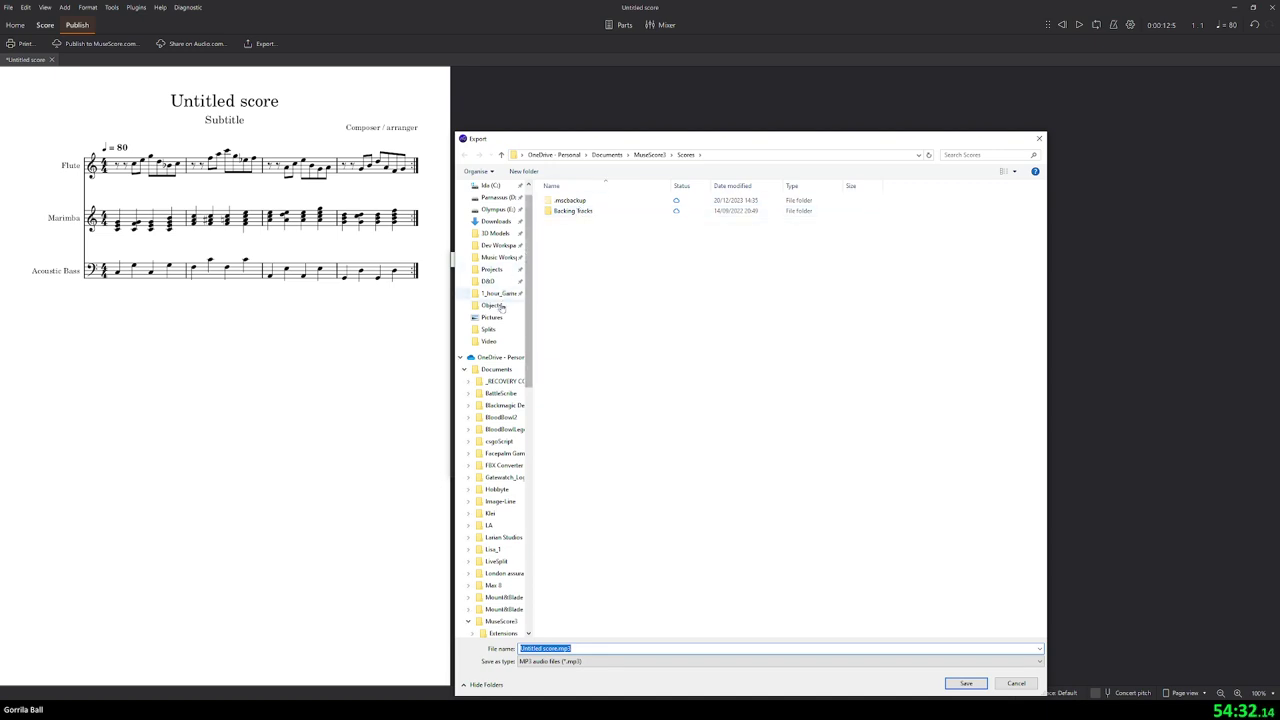
- Save the exported audio as music.mp3 in the Gorilla Ball Assets folder
click(497, 293)
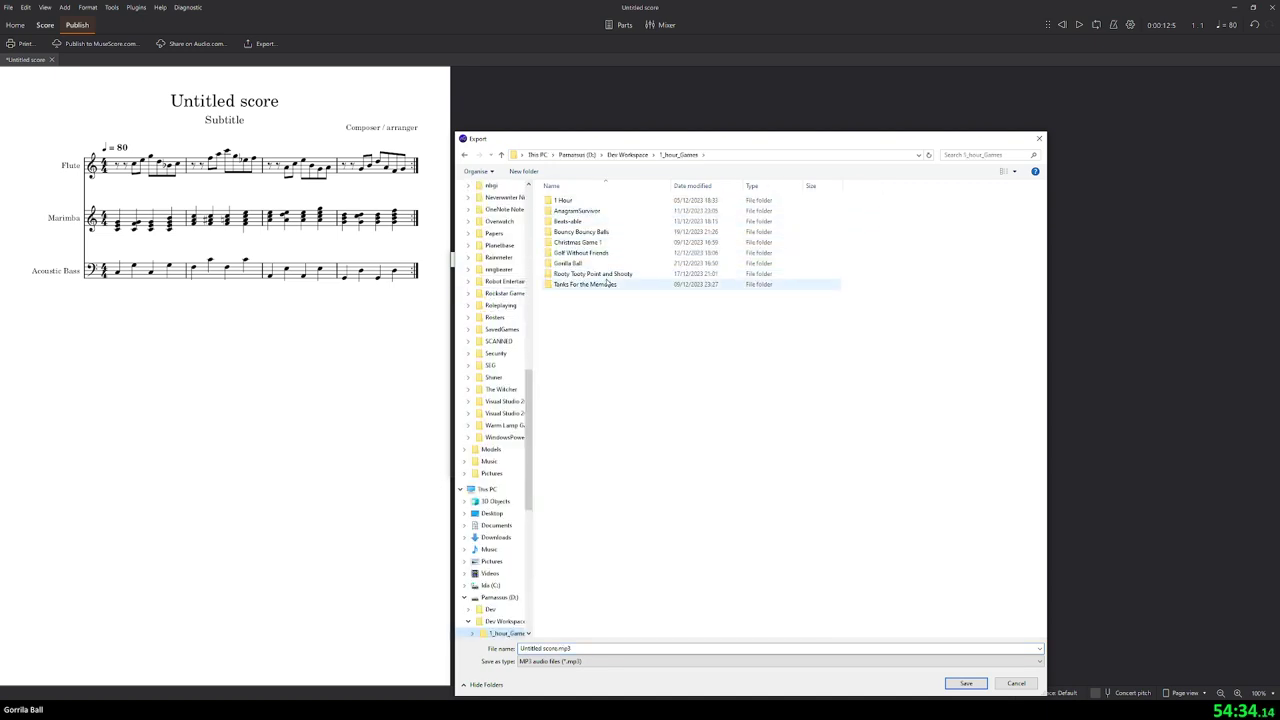
double_click(568, 263)
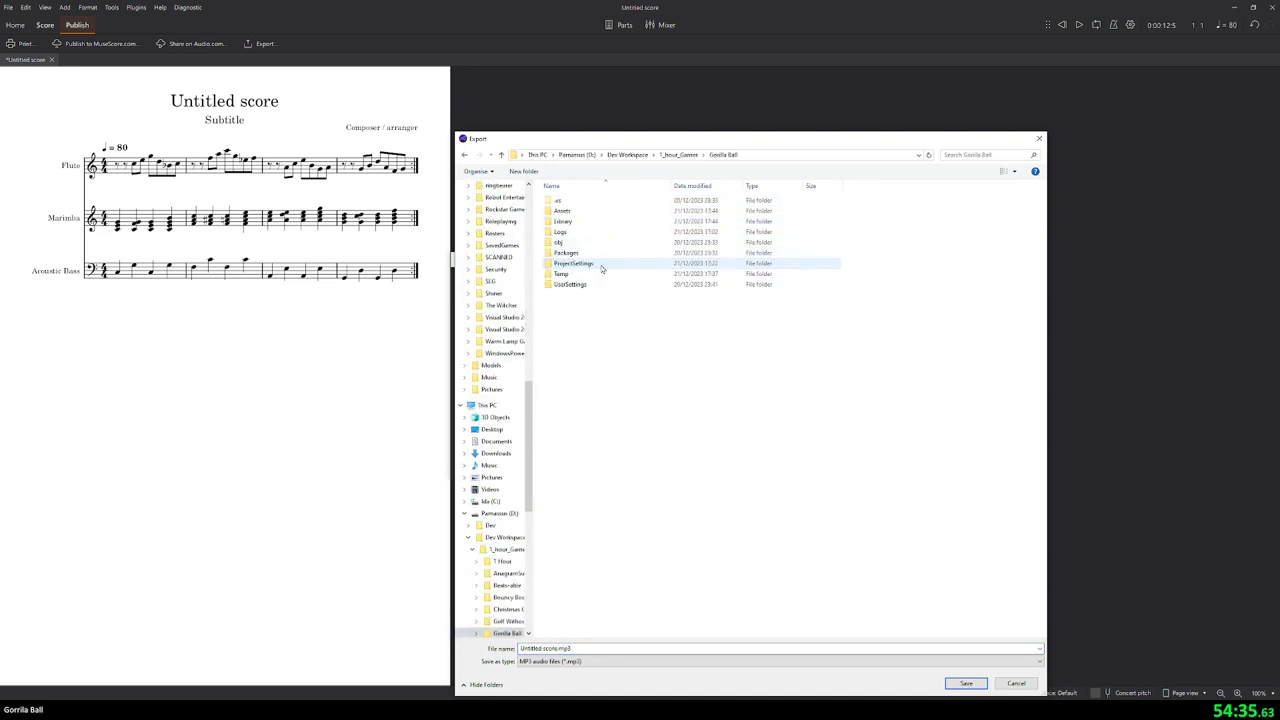
double_click(572, 211)
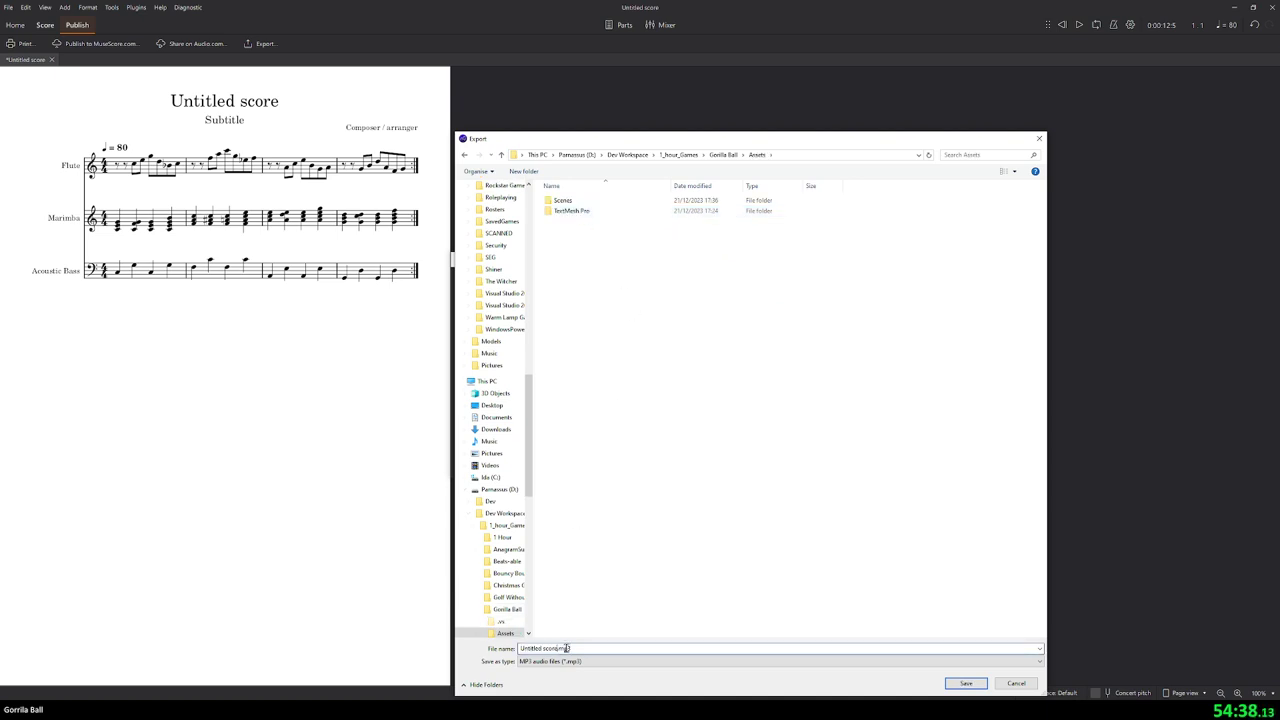
drag(558, 648, 474, 650)
text(music)
click(966, 683)
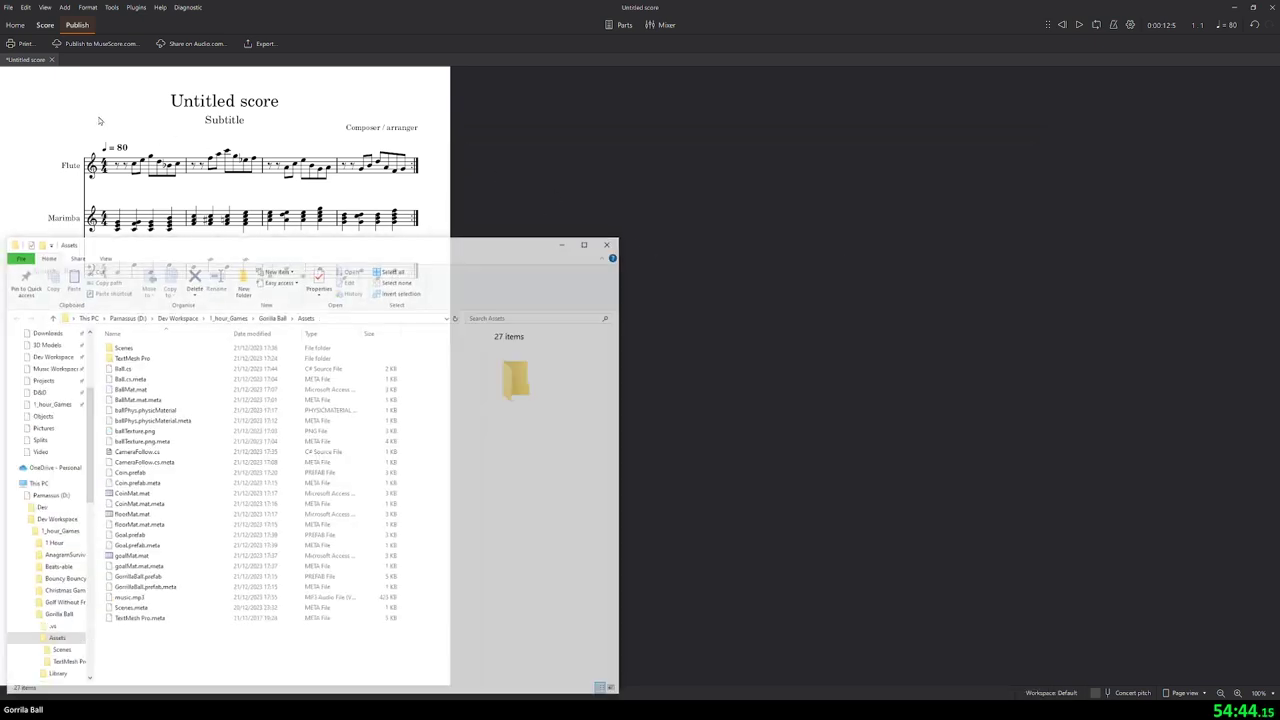
- Delete all the selected notes so the score shows only empty bars
click(564, 242)
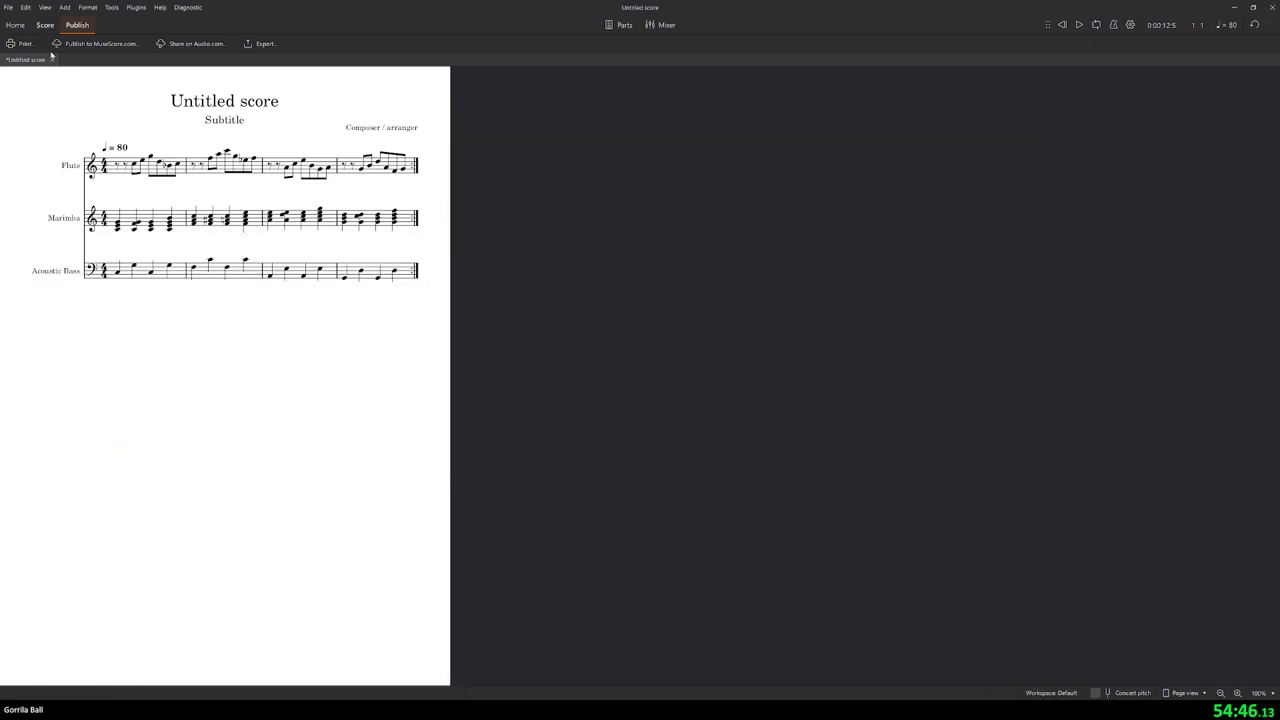
click(45, 24)
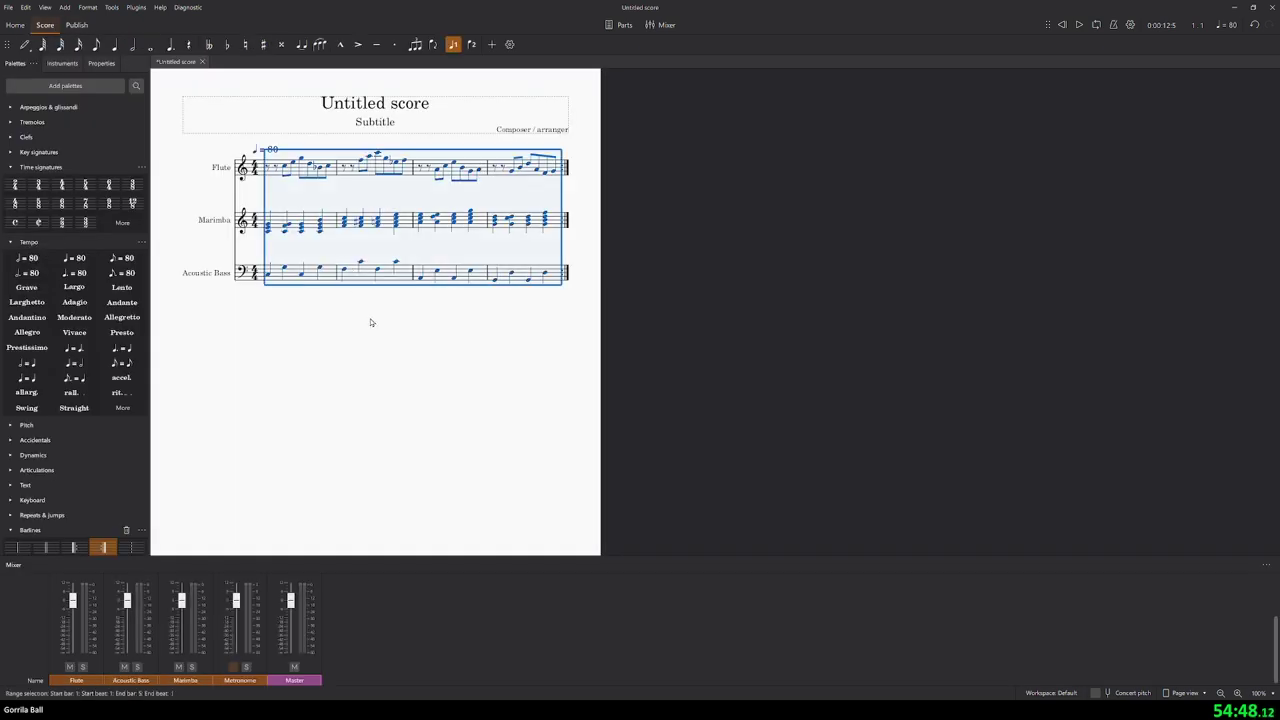
key(Delete)
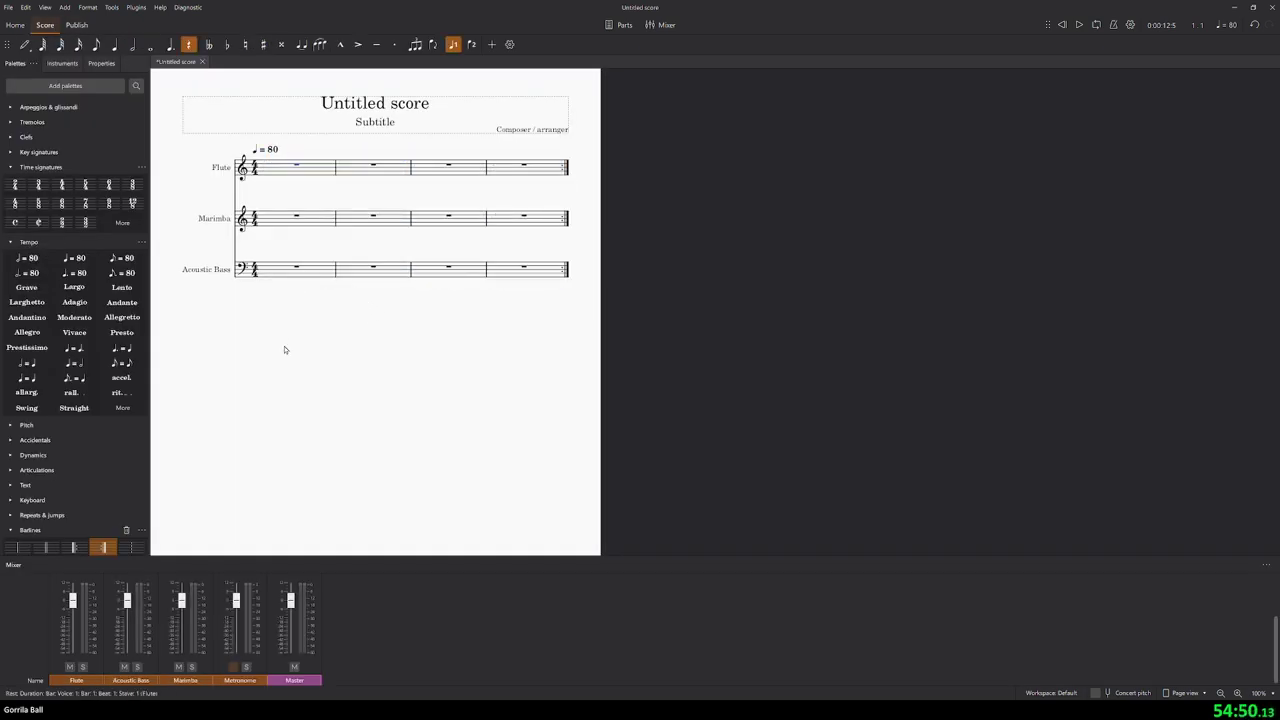
- Look at the score's instruments in the Add or remove instruments dialog, then close it unchanged
key(i)
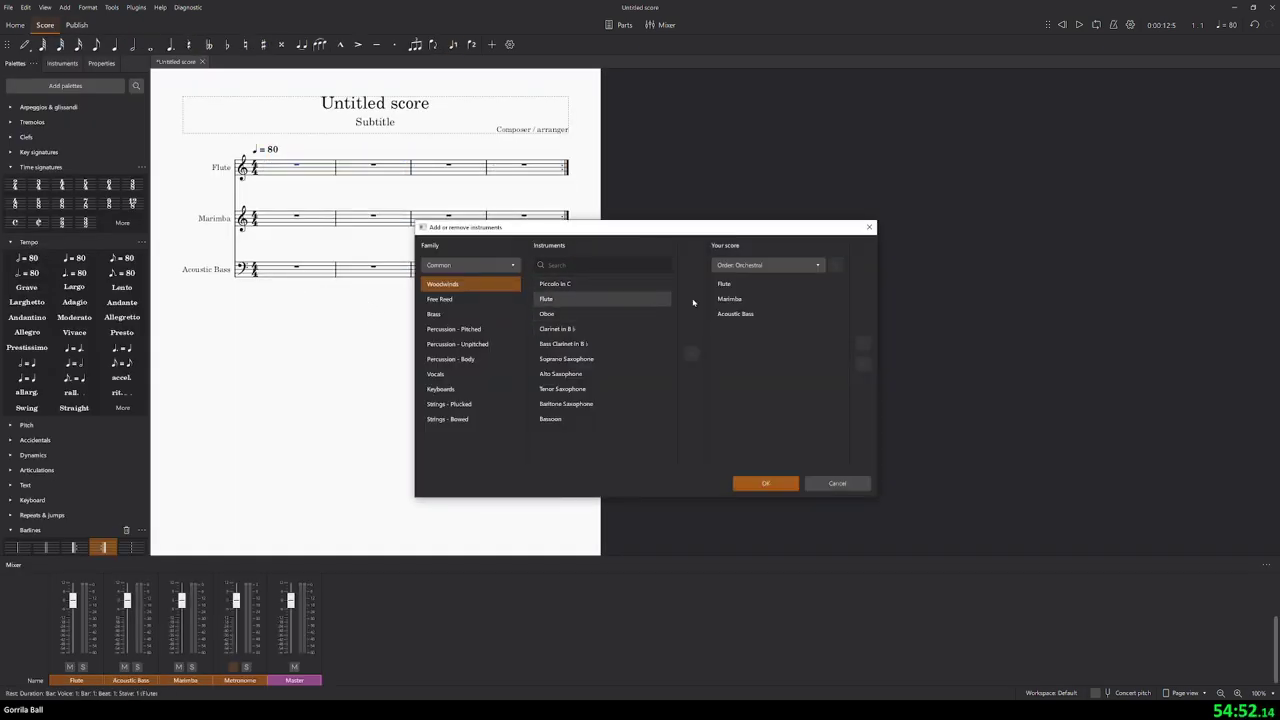
click(724, 284)
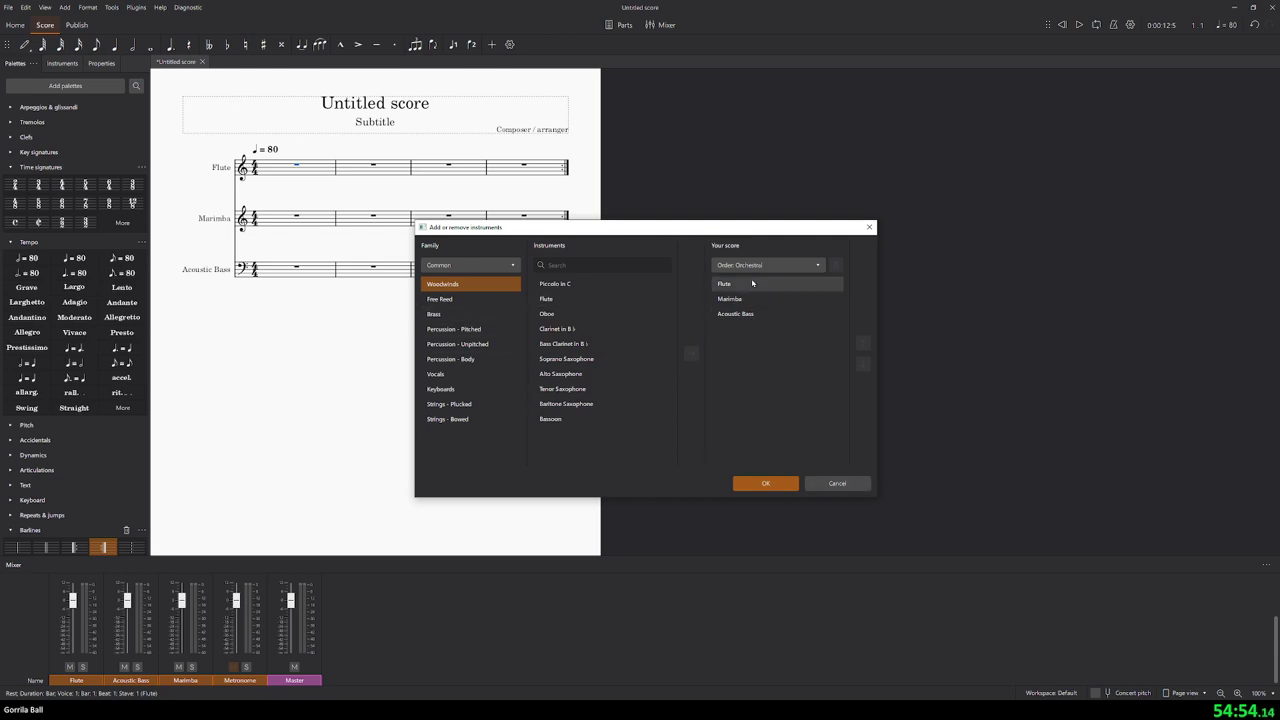
click(869, 227)
- Start a new score from Home, then quit MuseScore without saving
click(15, 25)
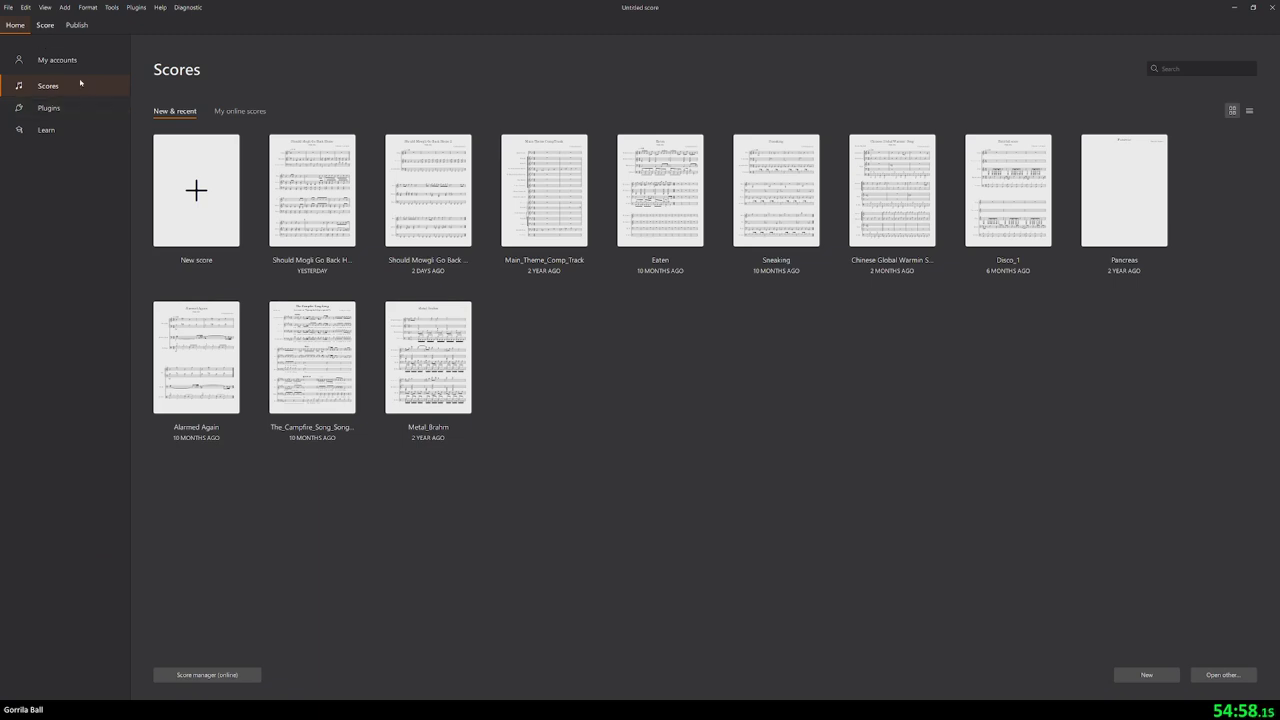
click(234, 172)
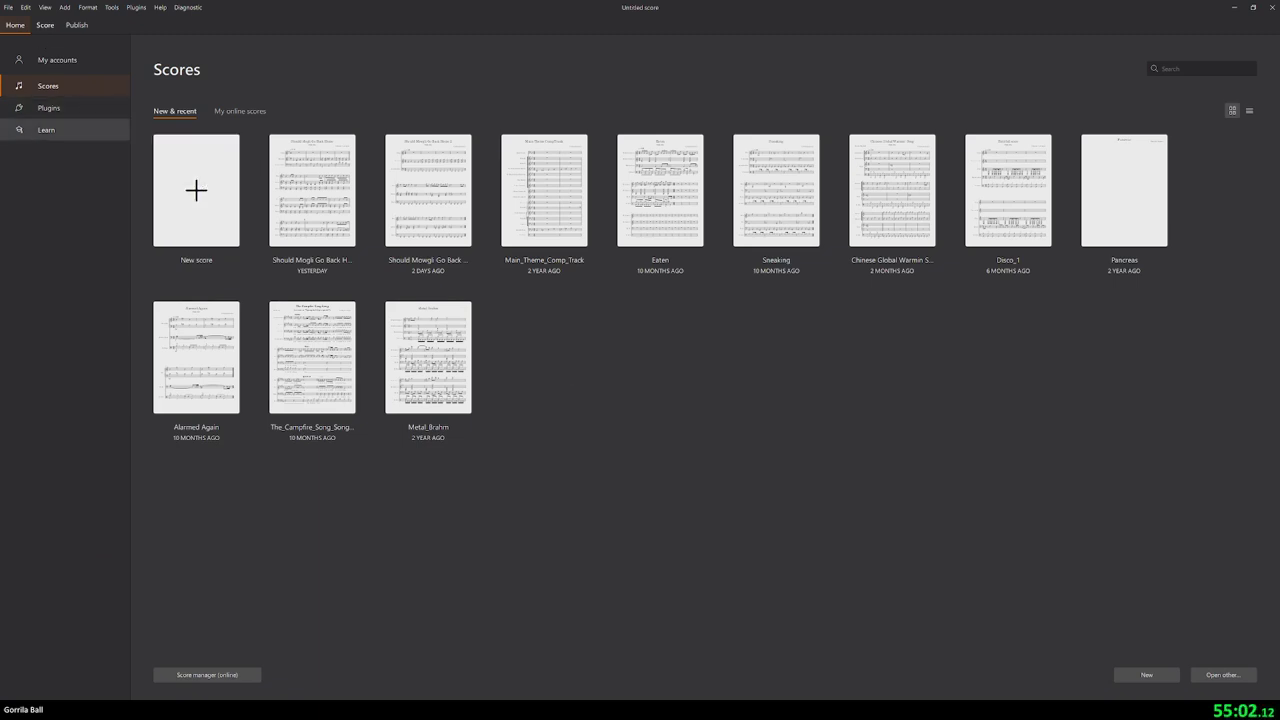
key(alt+F4)
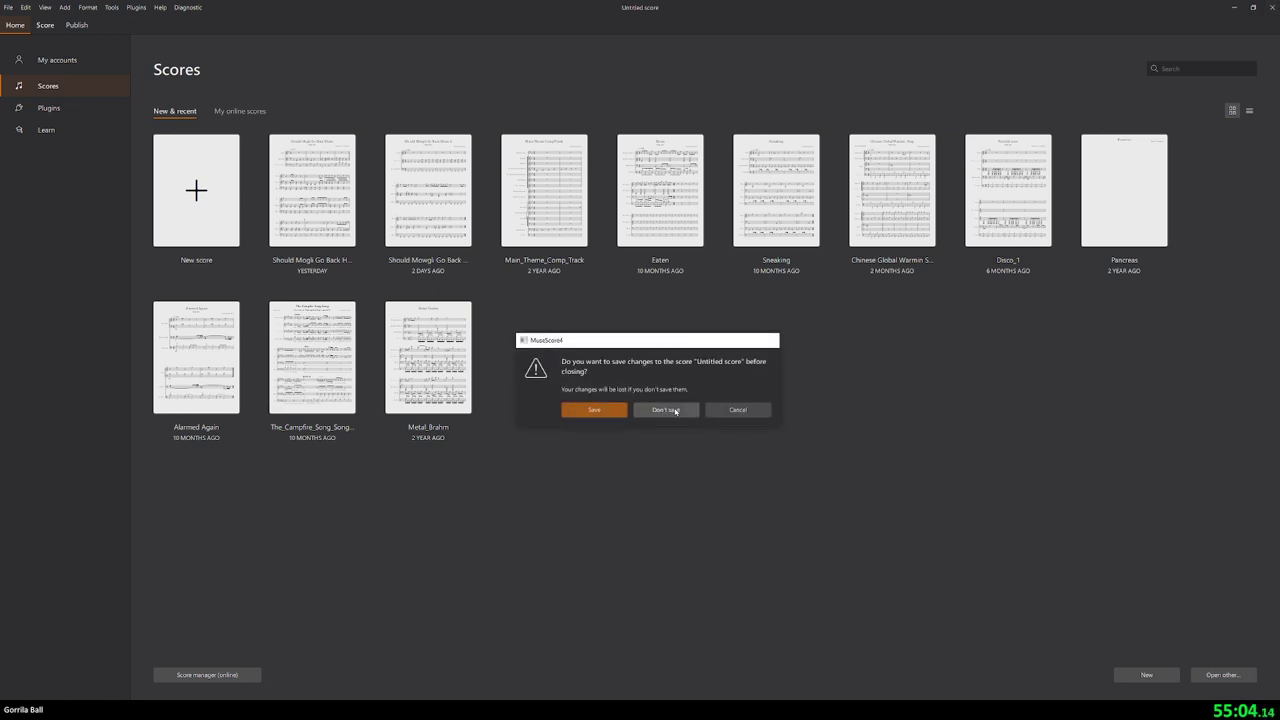
click(665, 407)
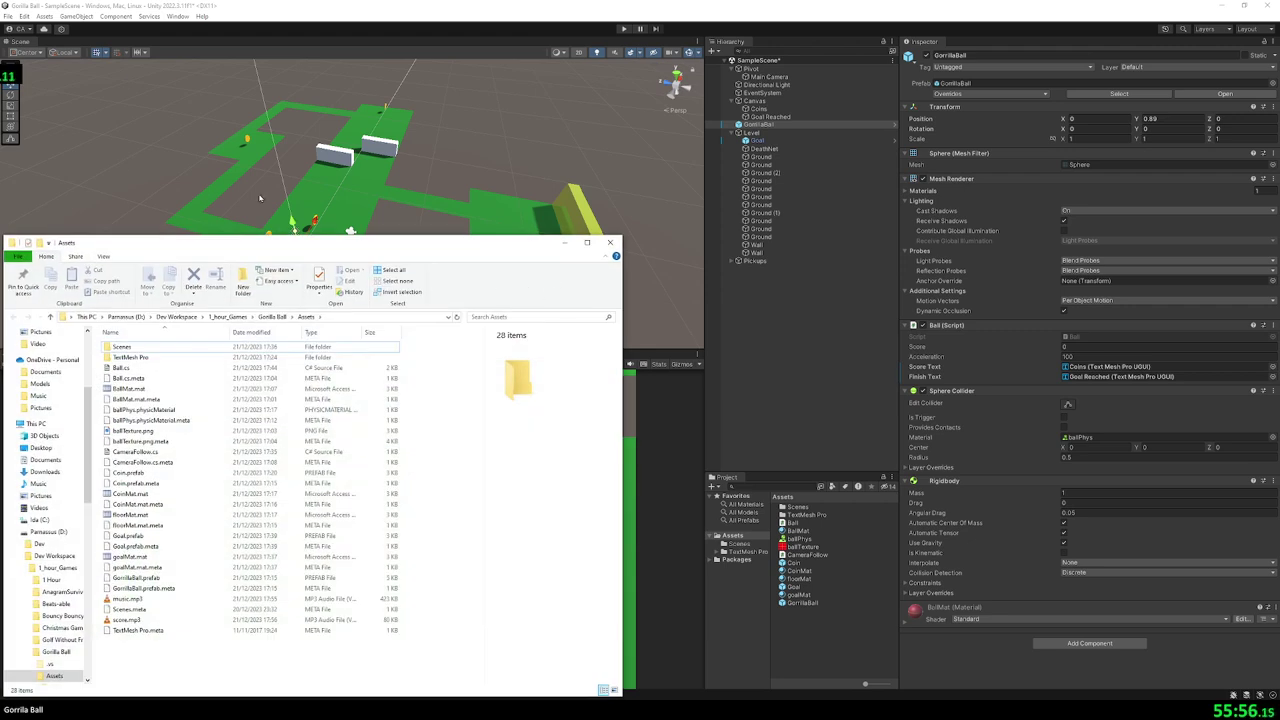
- Close the Gorilla Ball Assets folder window now that score.mp3 is beside music.mp3
click(610, 242)
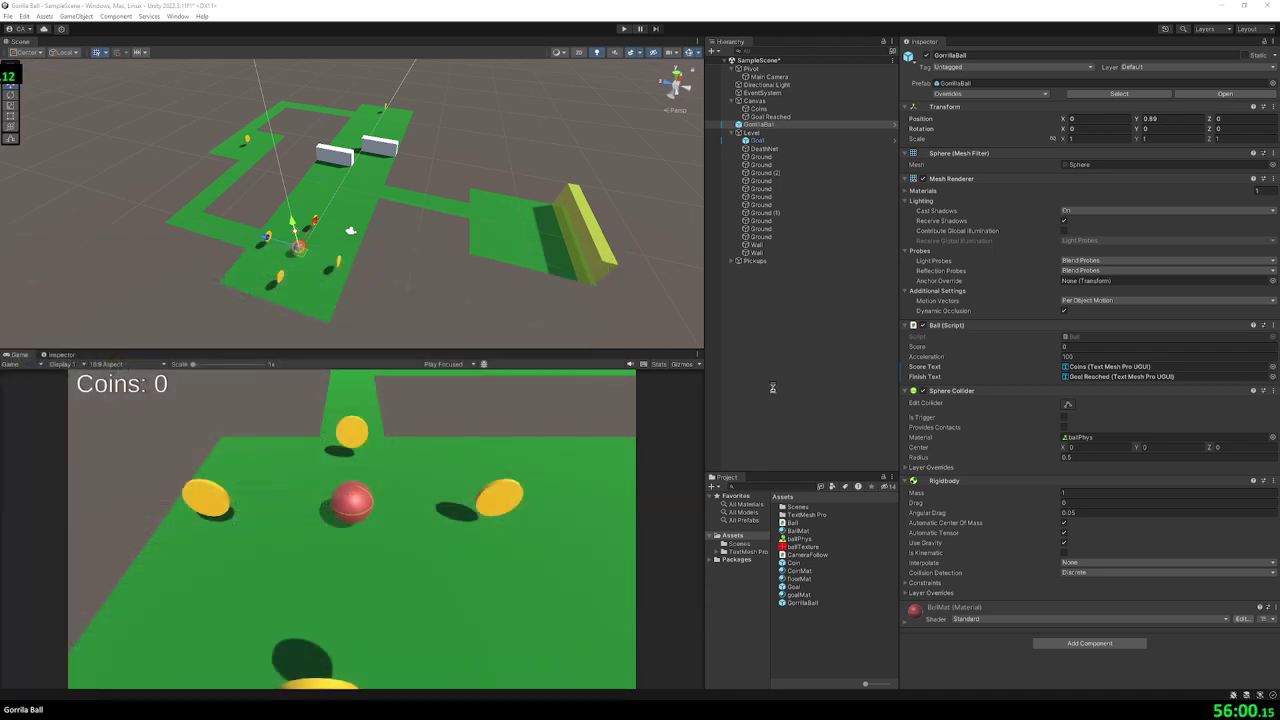
- Add an Audio Source to the Main Camera with the music clip as its AudioClip
click(774, 78)
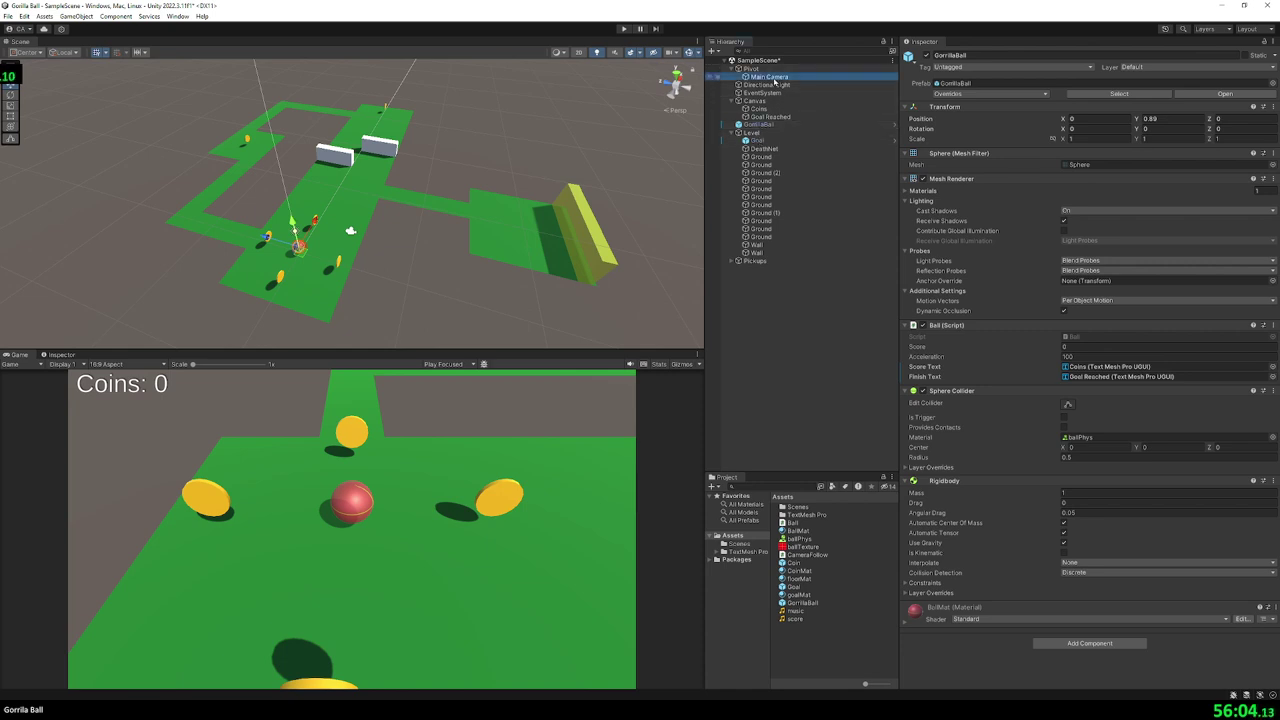
click(1073, 367)
text(a)
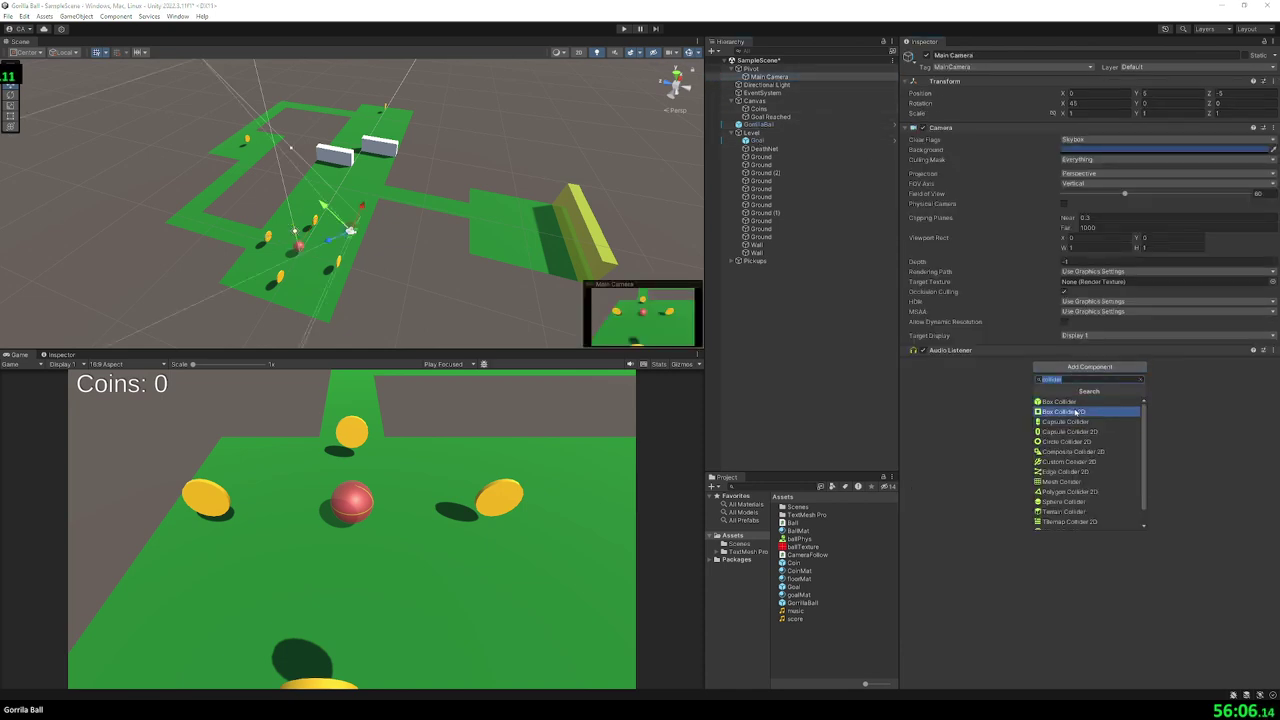
text(udio)
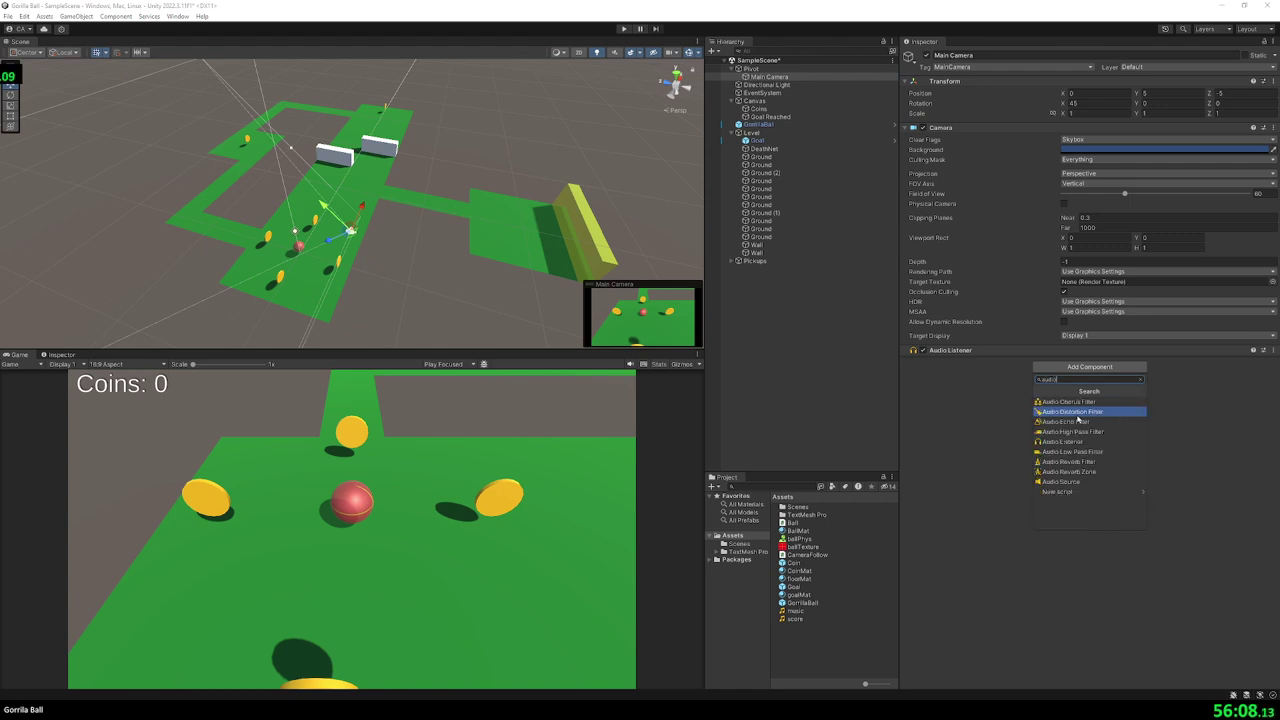
click(1076, 483)
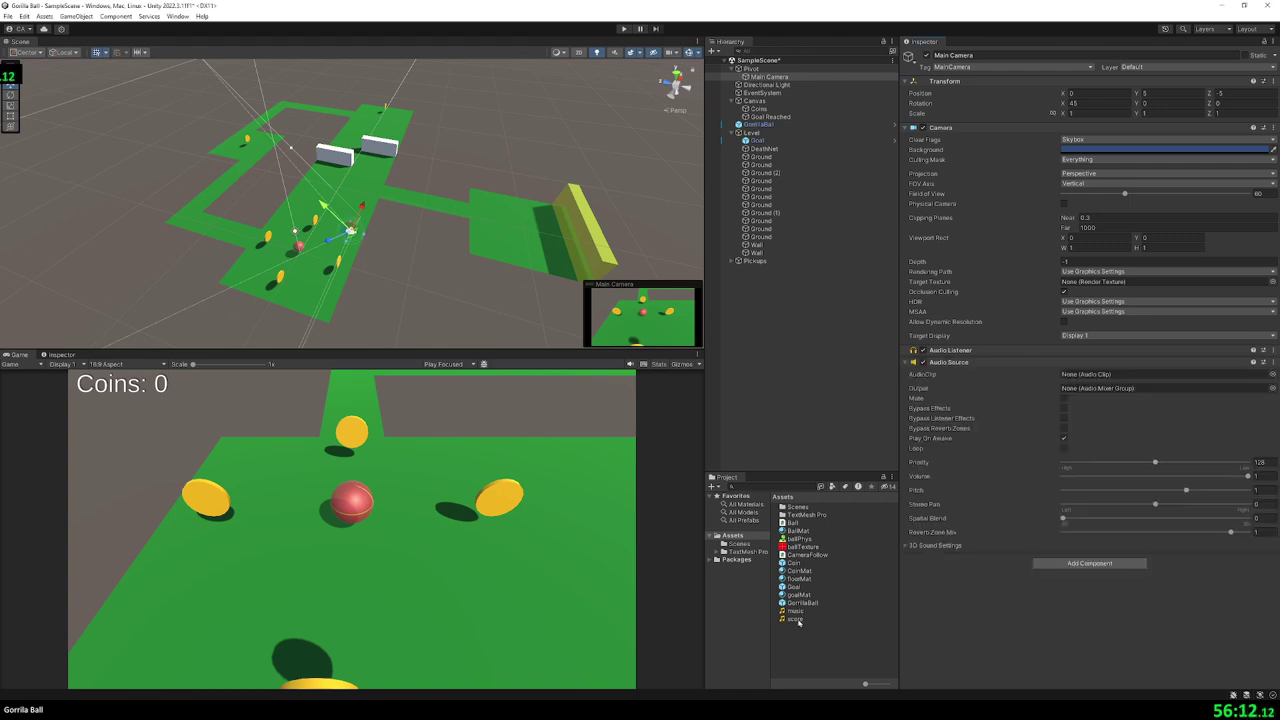
drag(797, 622, 980, 470)
drag(800, 614, 1115, 376)
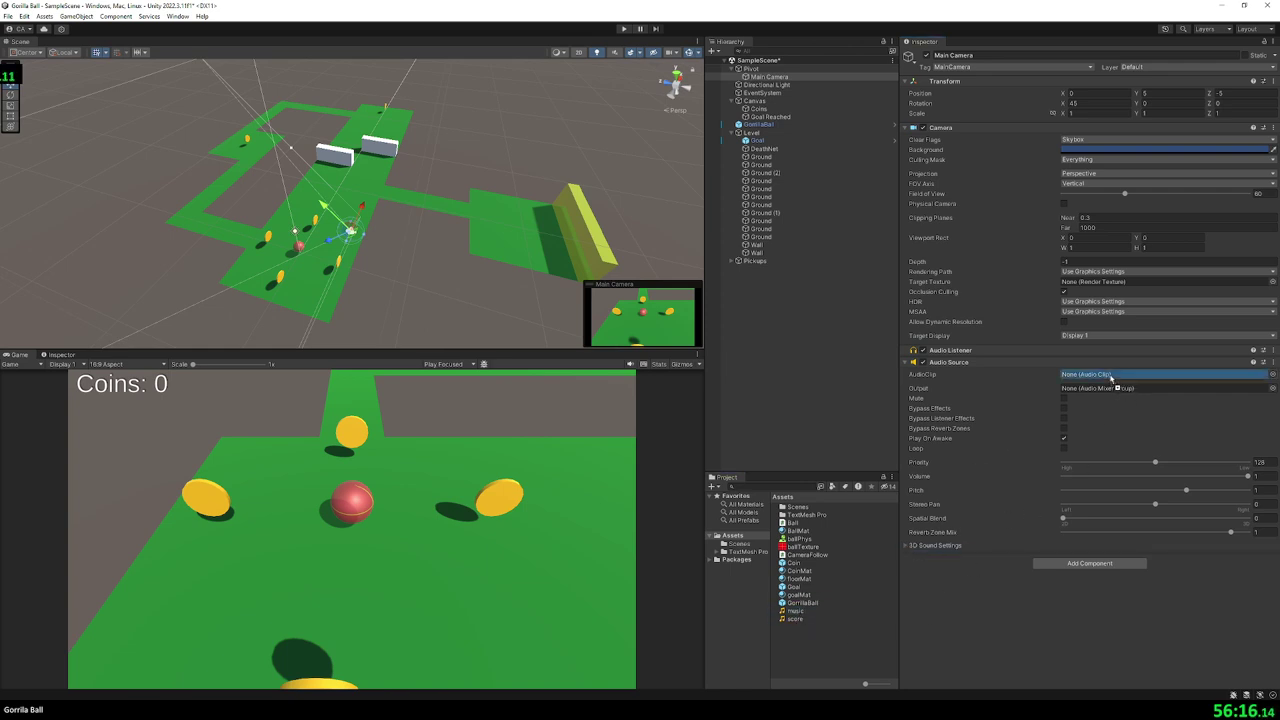
click(791, 402)
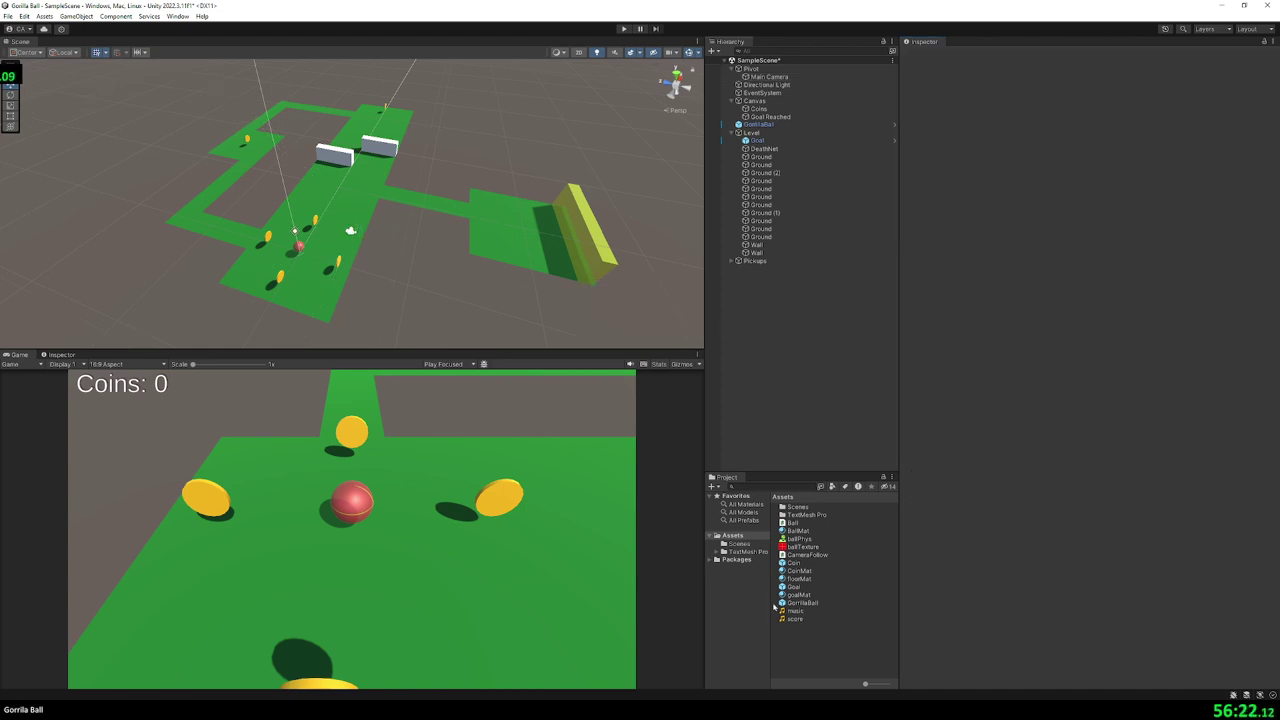
- Add an Audio Source to the GorillaBall using the score clip, with Play On Awake off
click(796, 619)
click(805, 339)
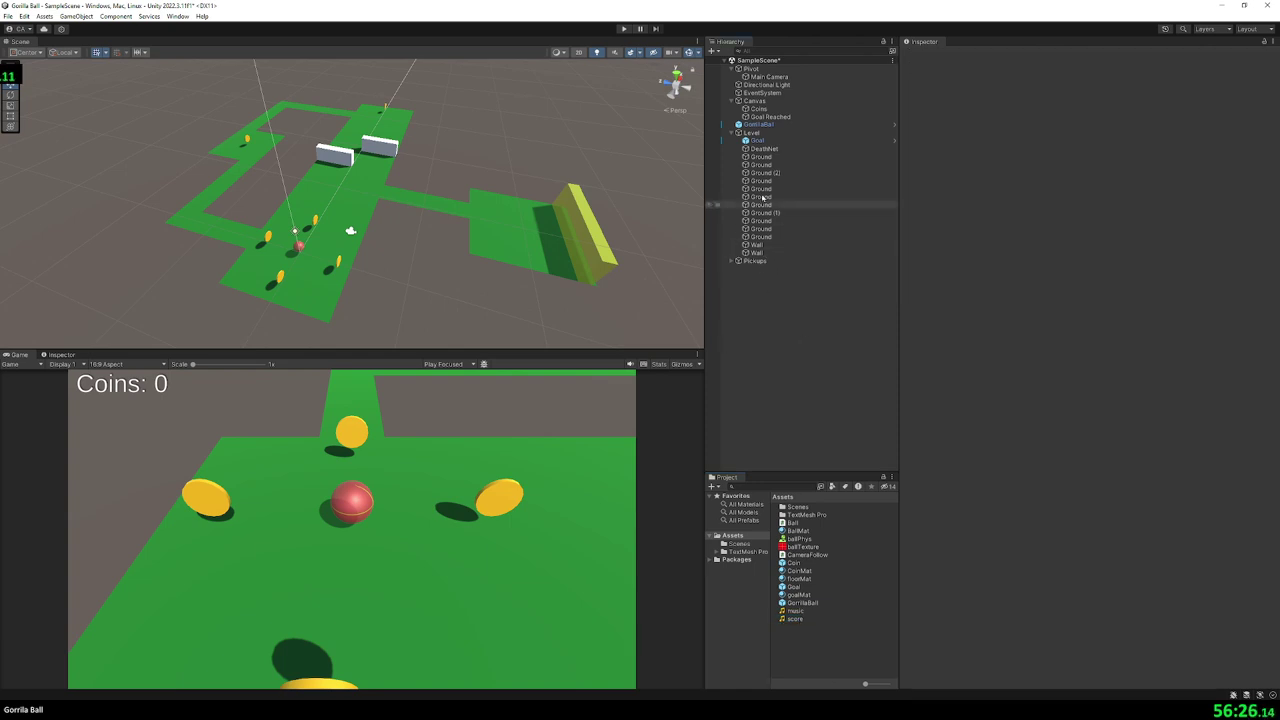
click(758, 124)
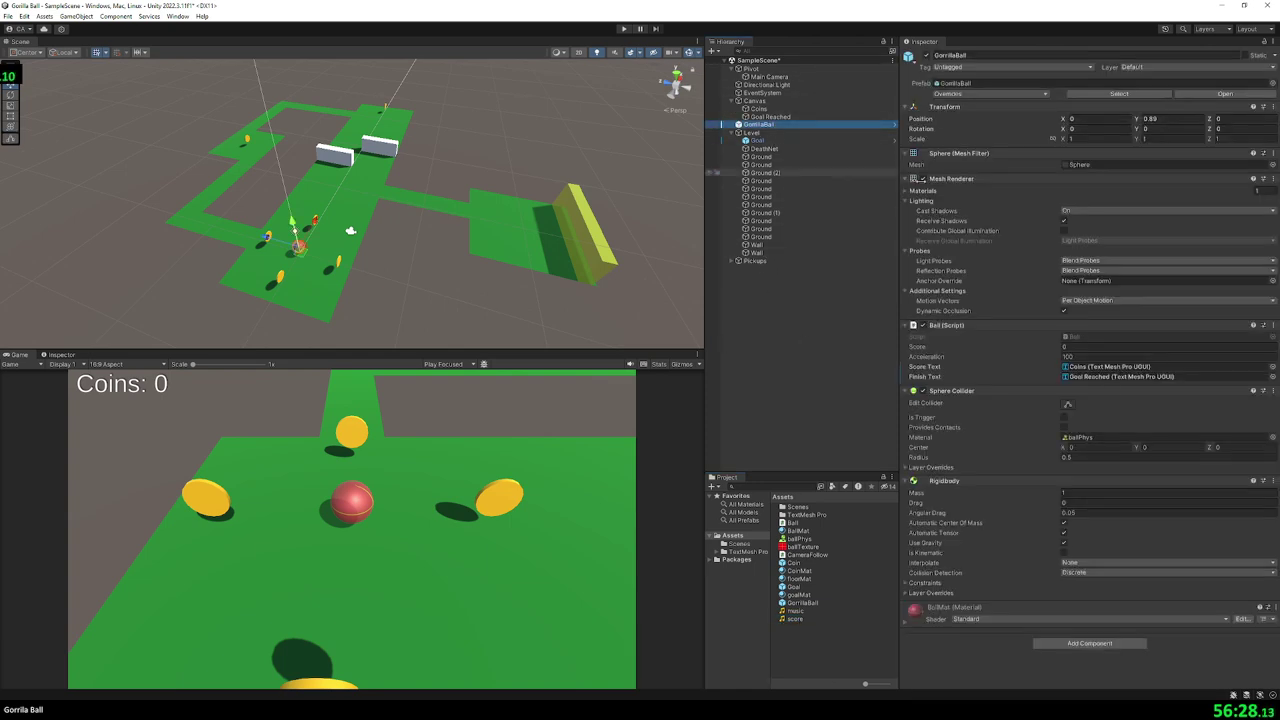
click(1077, 648)
text(audio)
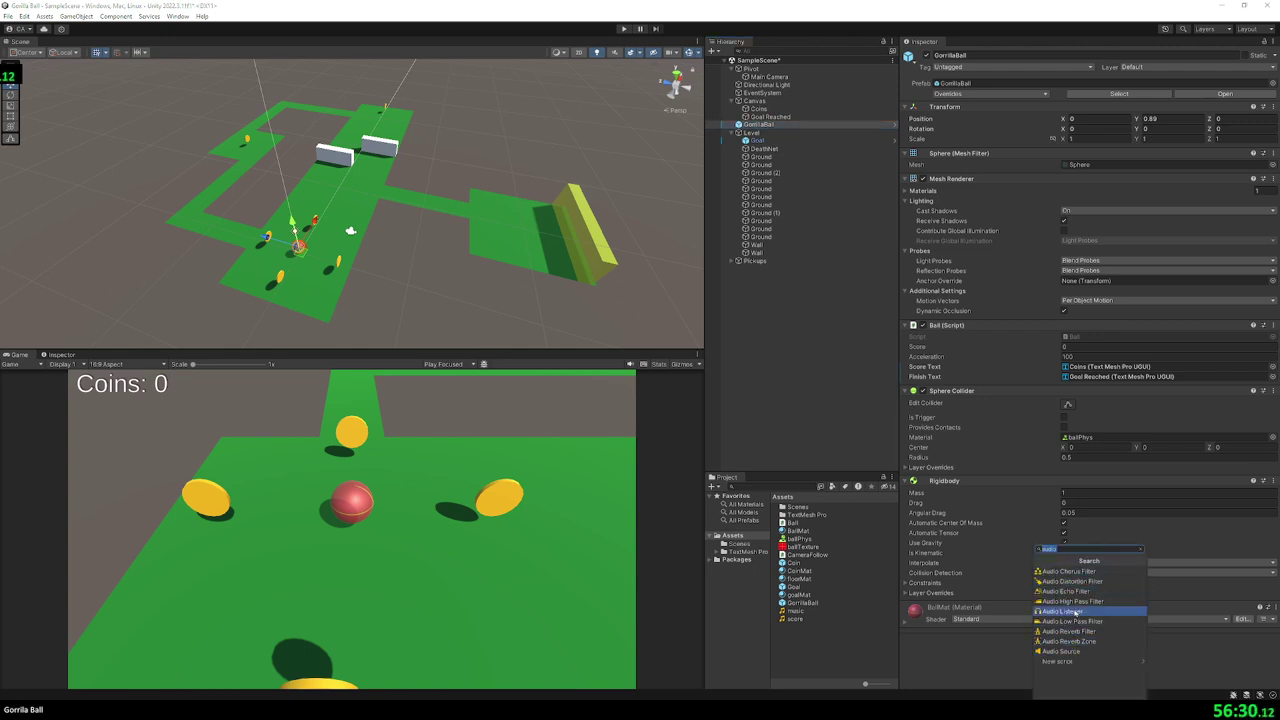
click(1064, 651)
scroll(990, 537, down, 3)
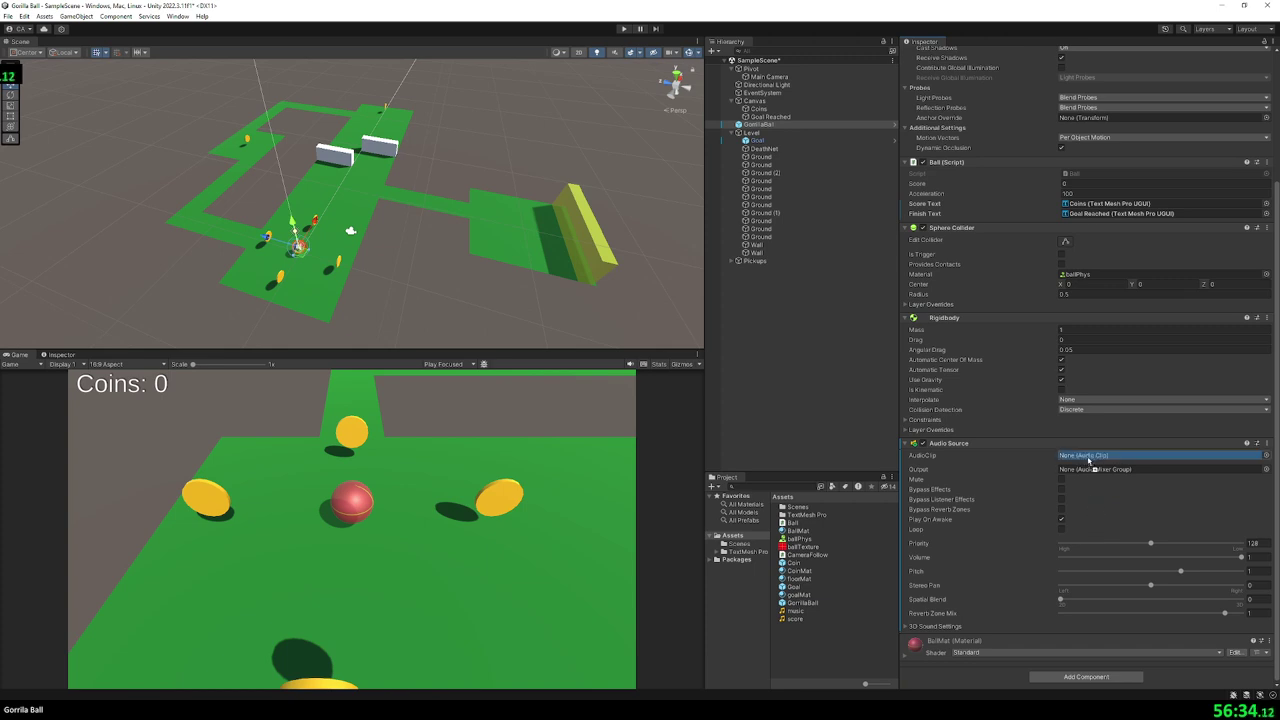
drag(1092, 537, 1080, 462)
click(1062, 519)
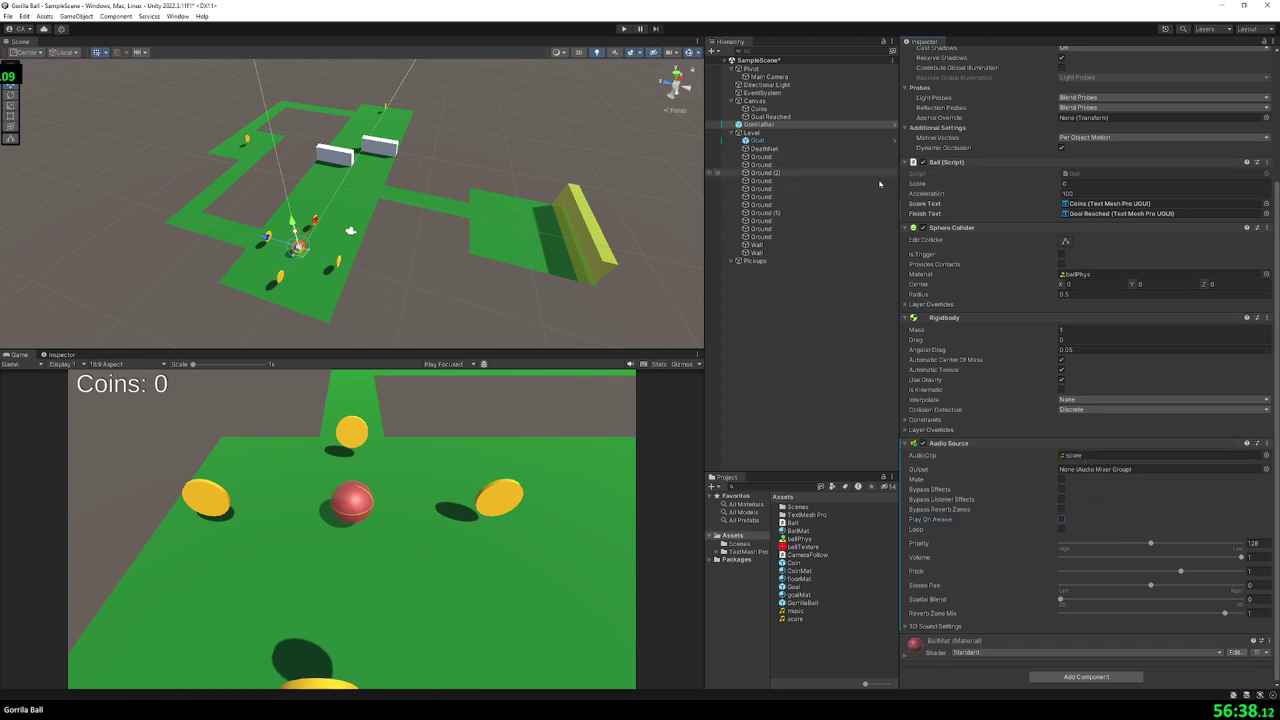
- Apply all overrides to the GorillaBall prefab
scroll(1000, 300, up, 3)
click(947, 93)
click(1047, 164)
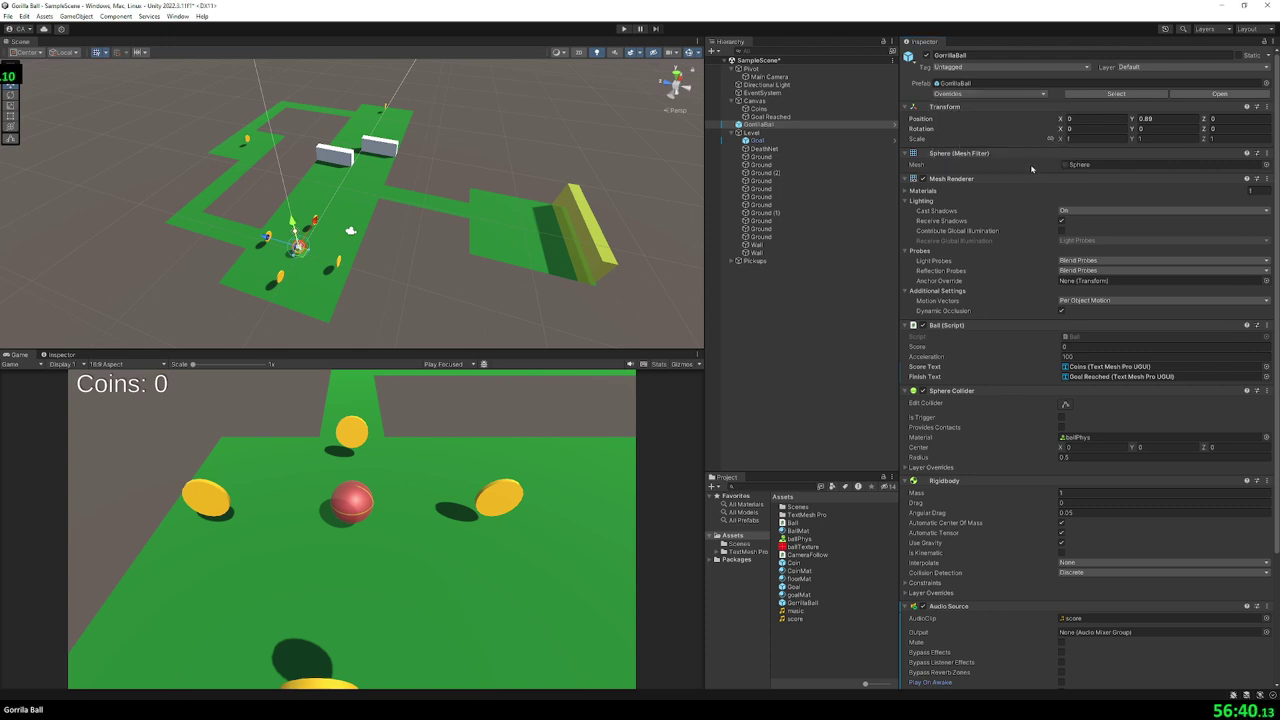
click(836, 660)
- Declare a 'private AudioSource auS;' field below isFinished in Ball.cs
key(alt+Tab)
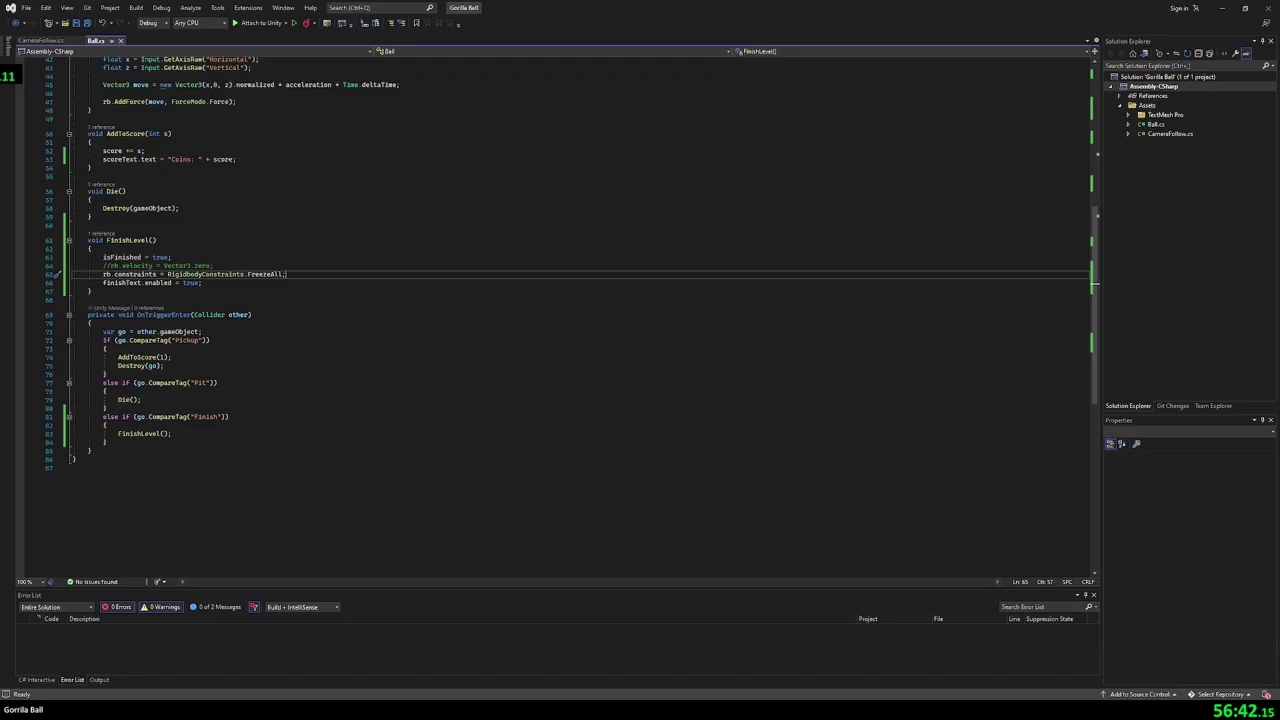
scroll(1094, 285, up, 8)
scroll(1094, 285, up, 5)
scroll(1094, 285, down, 20)
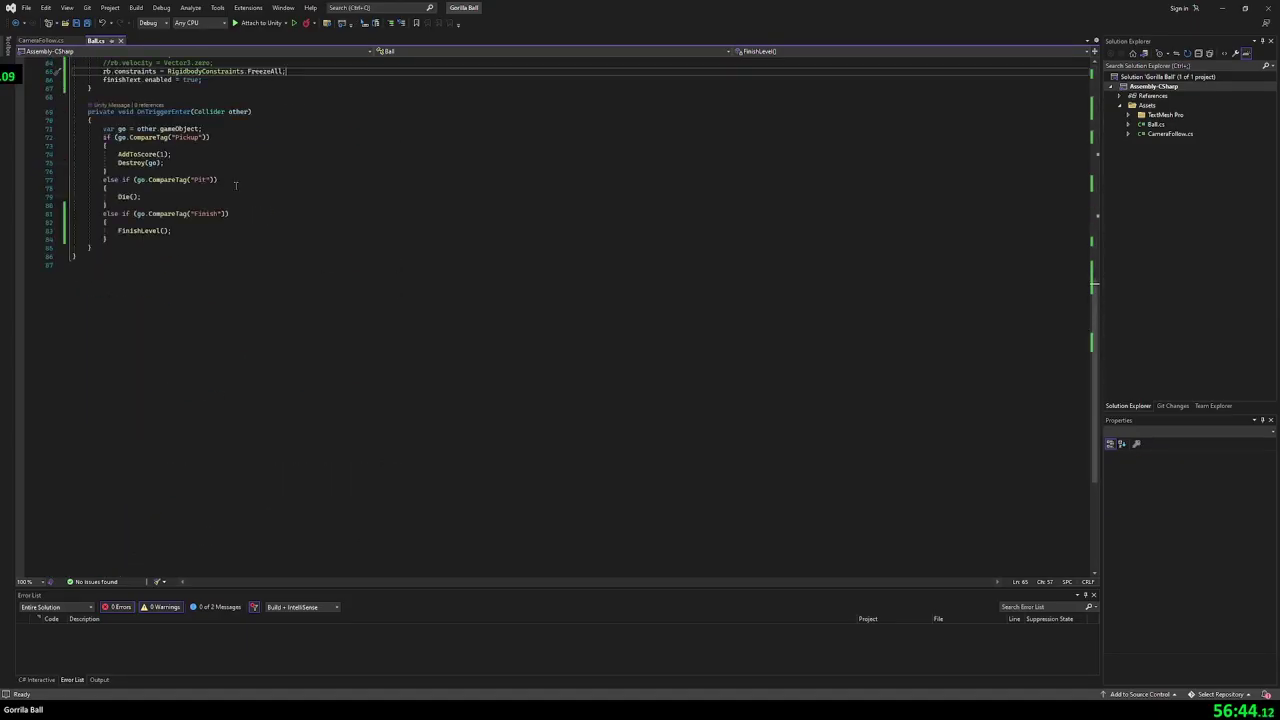
scroll(1094, 285, up, 1)
scroll(1094, 285, up, 4)
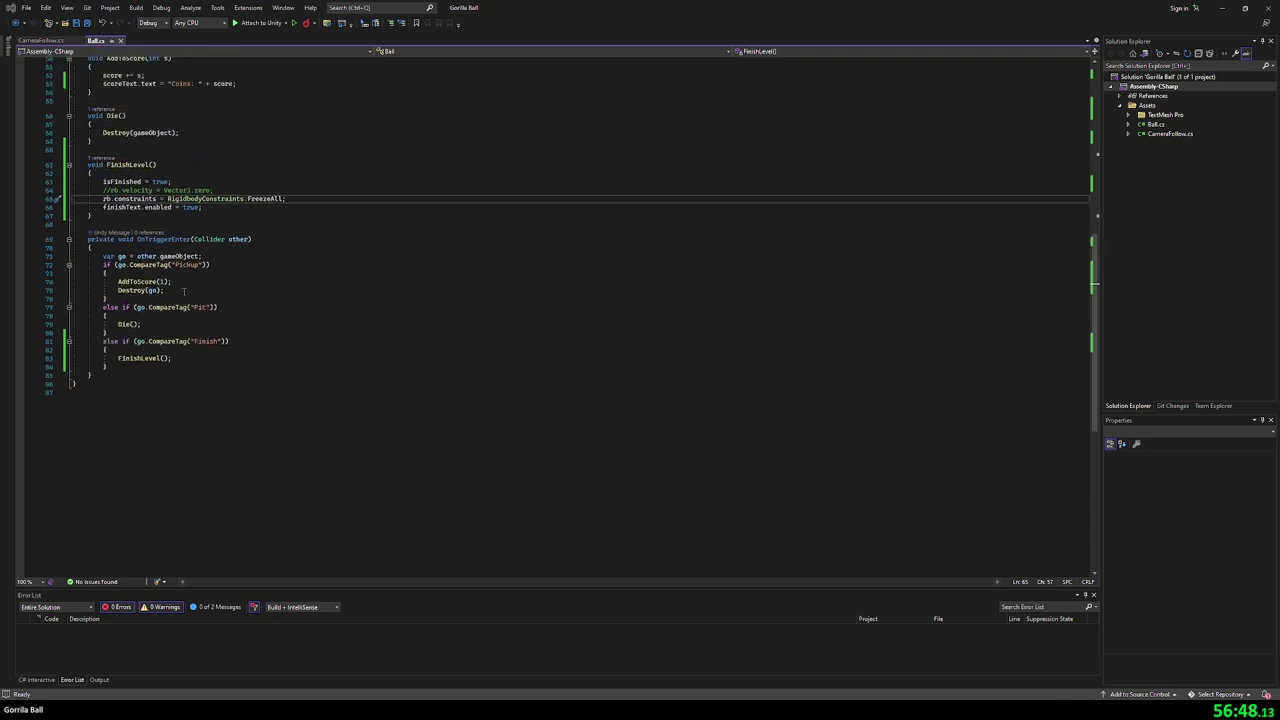
click(205, 290)
key(Return)
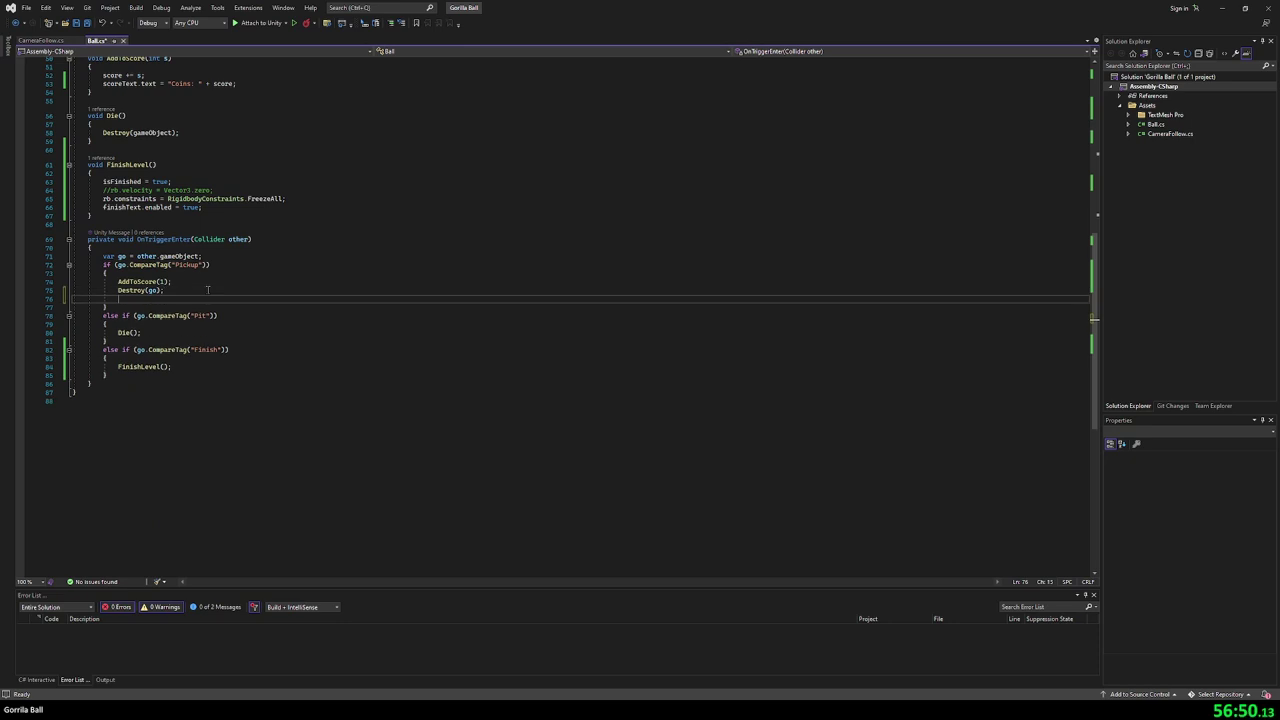
scroll(206, 270, up, 5)
scroll(202, 210, up, 5)
scroll(197, 149, up, 5)
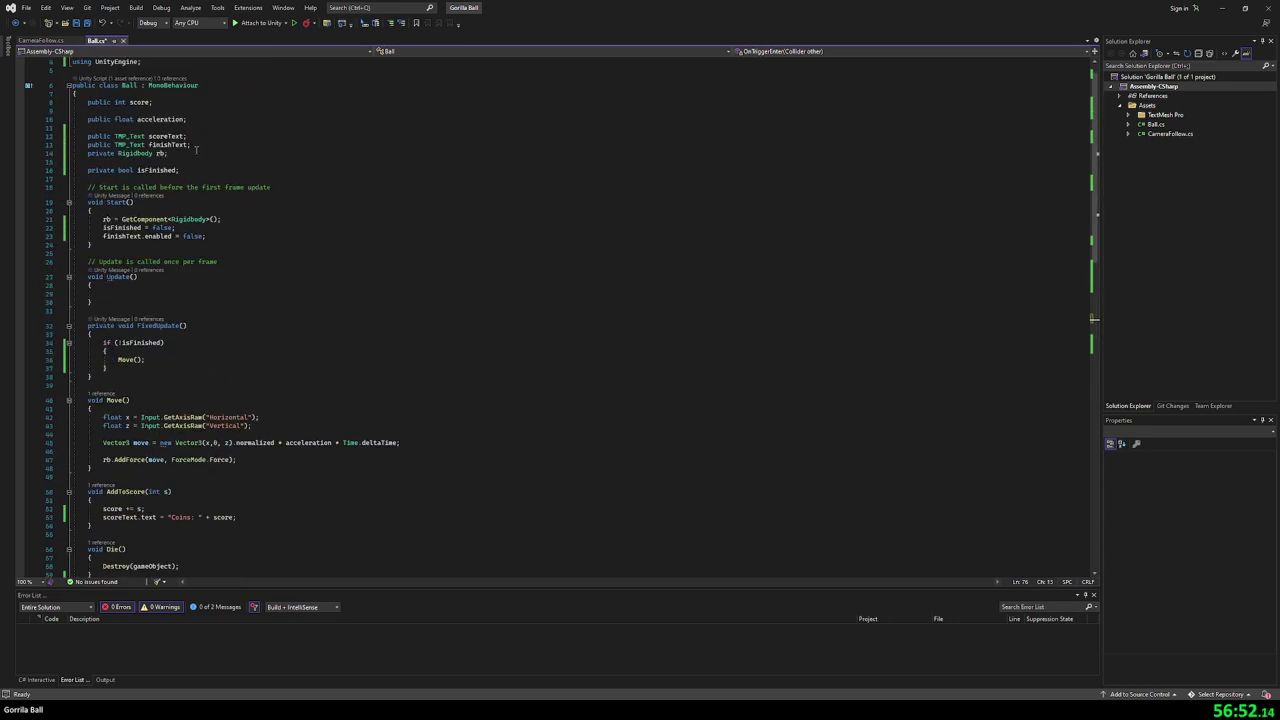
click(192, 170)
key(Return)
text(pr)
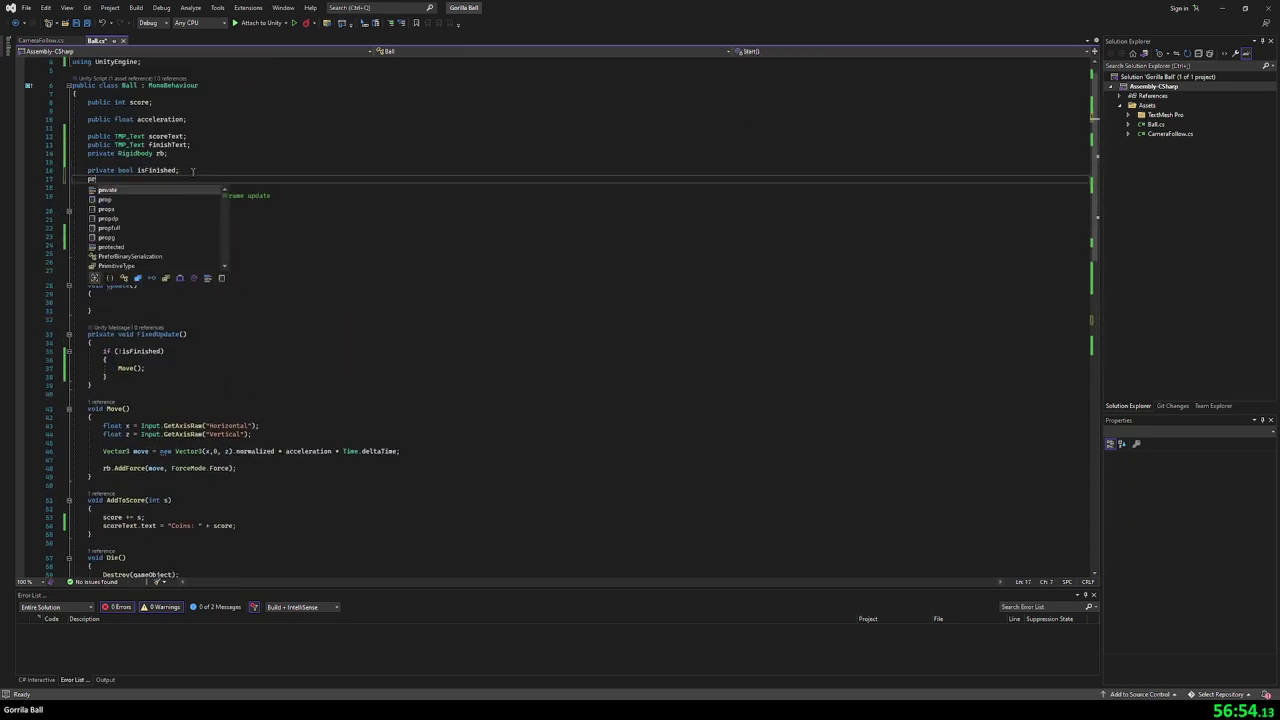
text(ivate)
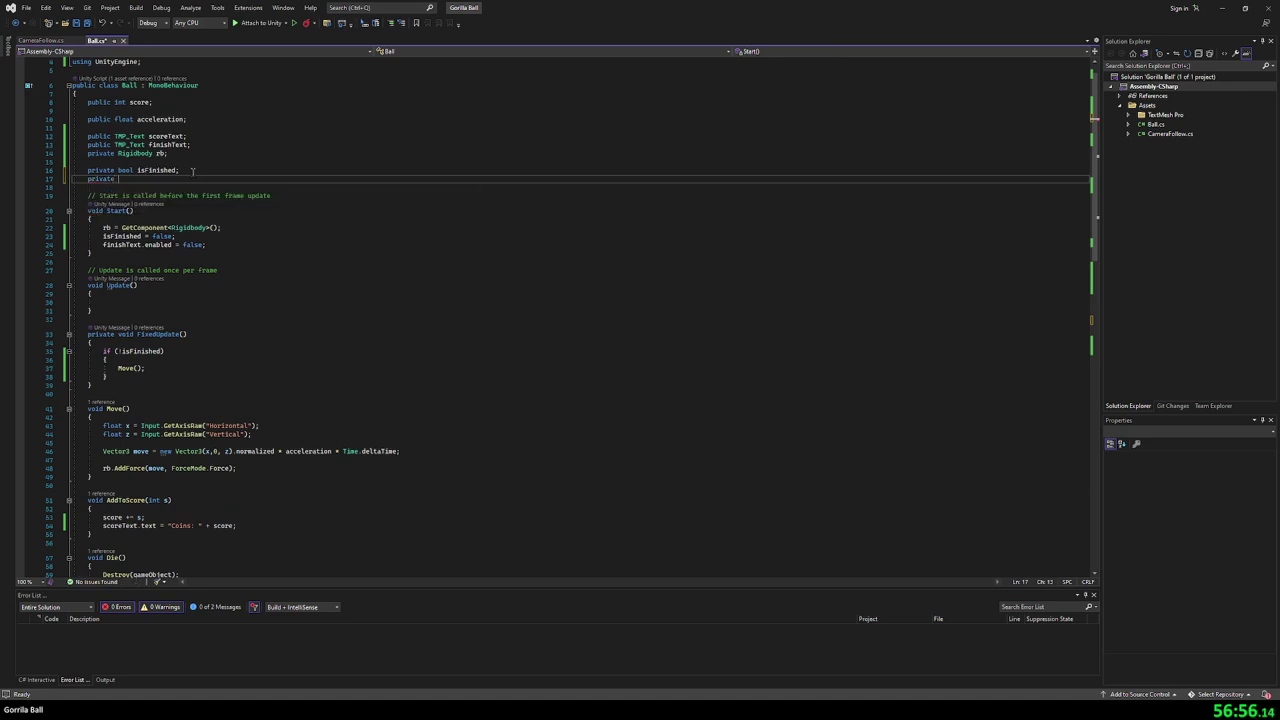
text( Audio)
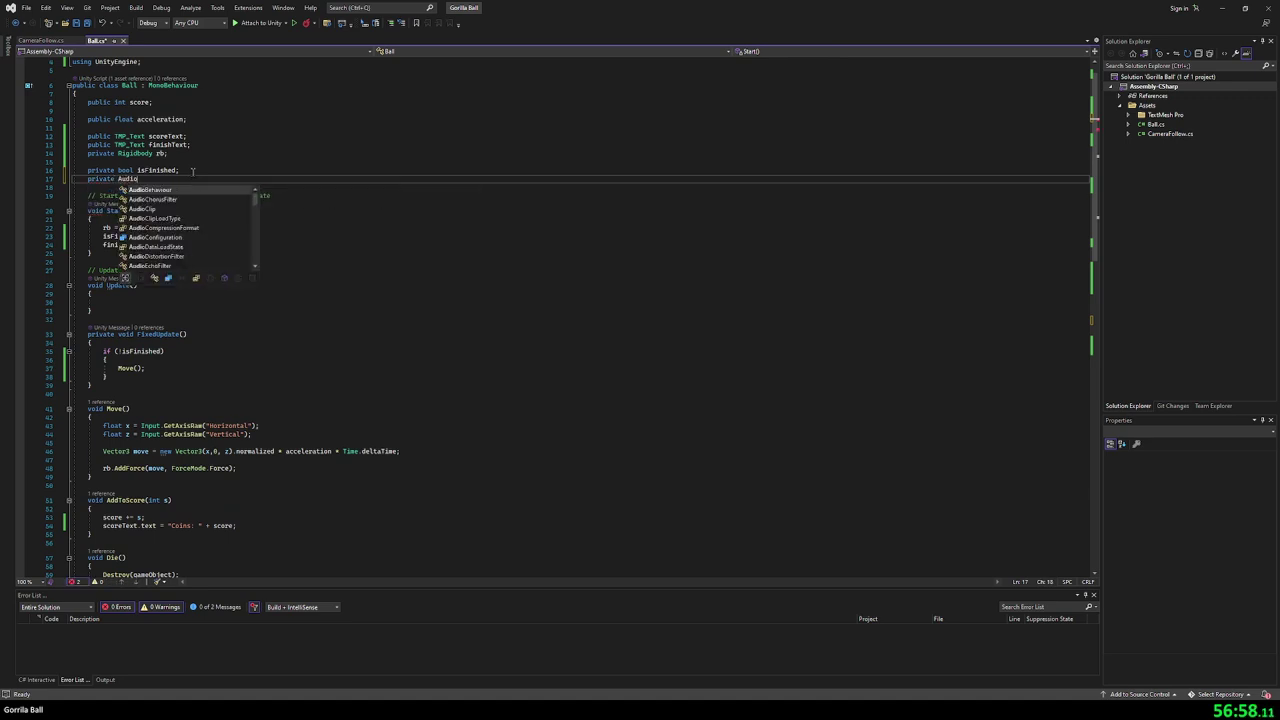
text(S)
key(Tab)
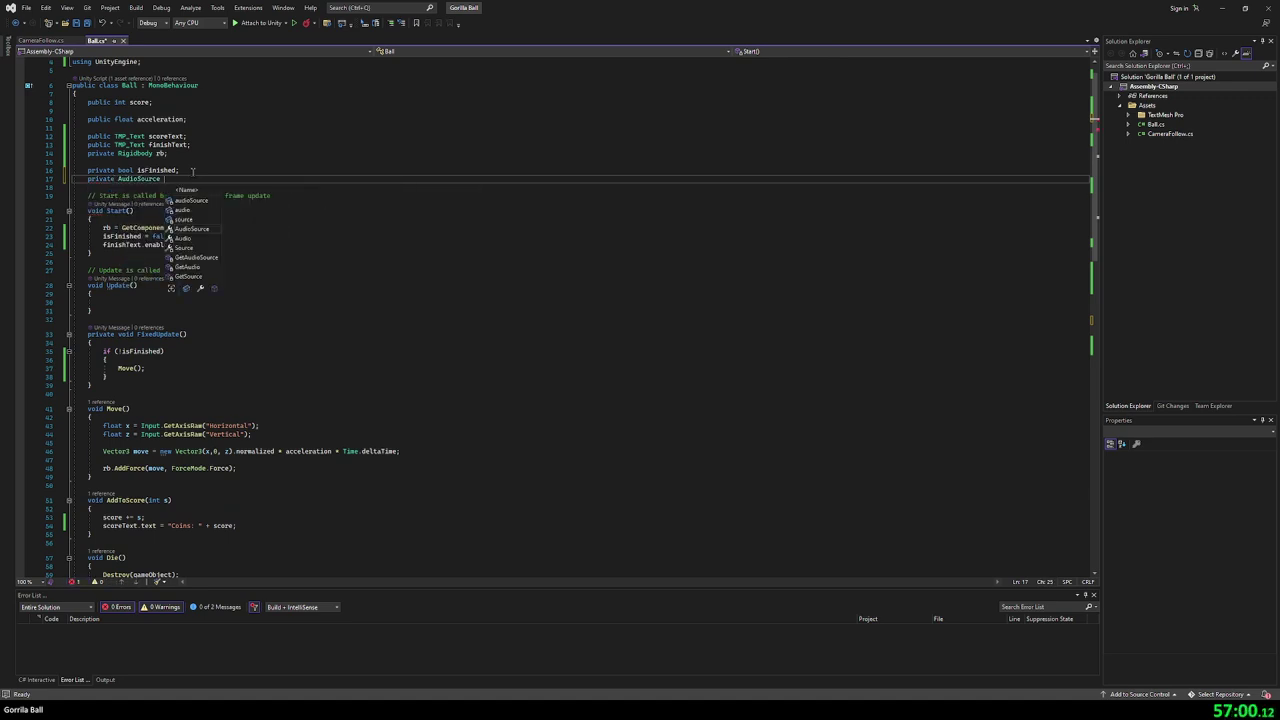
text(au)
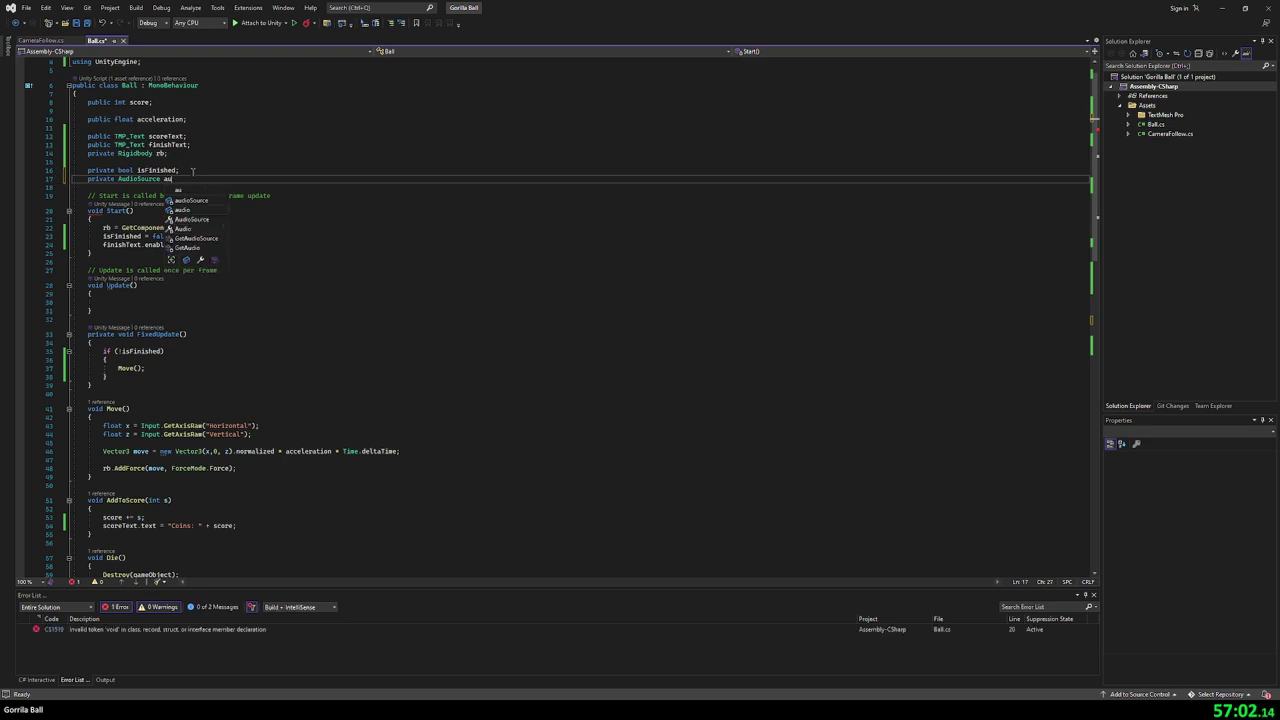
text(S;)
key(Down)
key(Down)
key(Down)
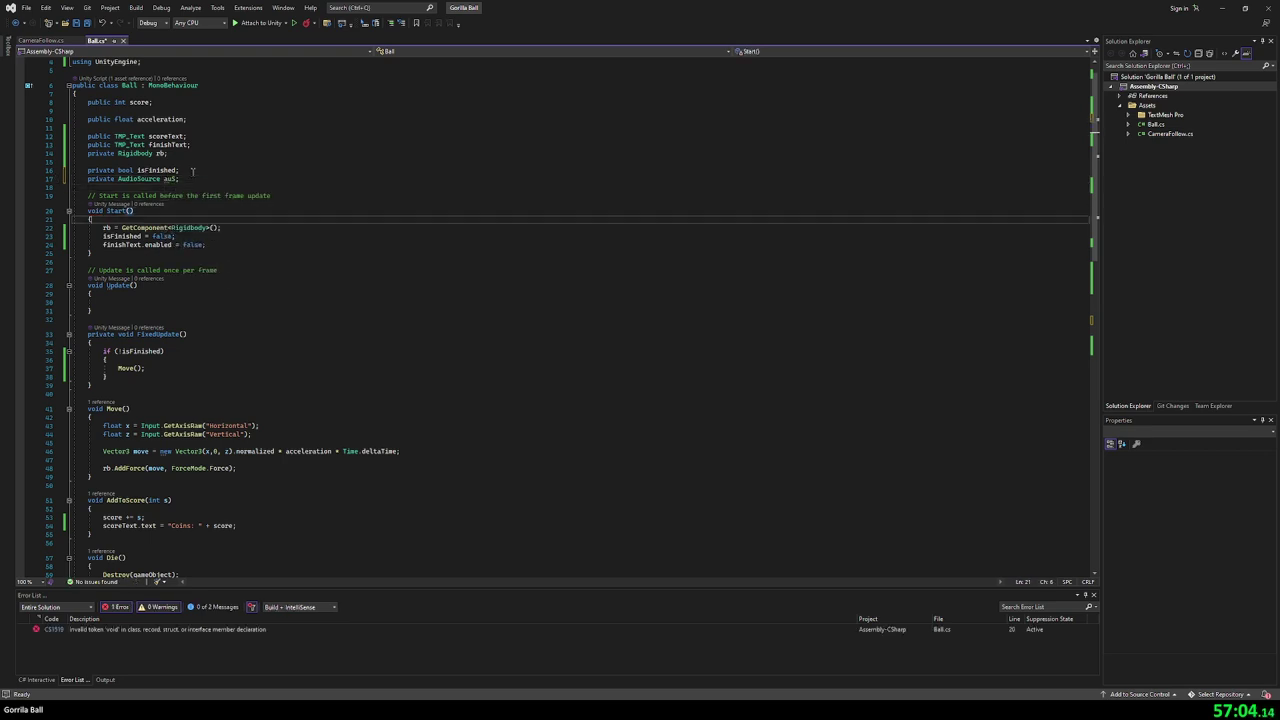
- Assign auS = GetComponent<AudioSource>(); in the Start method
key(Down)
key(Down)
key(Down)
key(Return)
text(a)
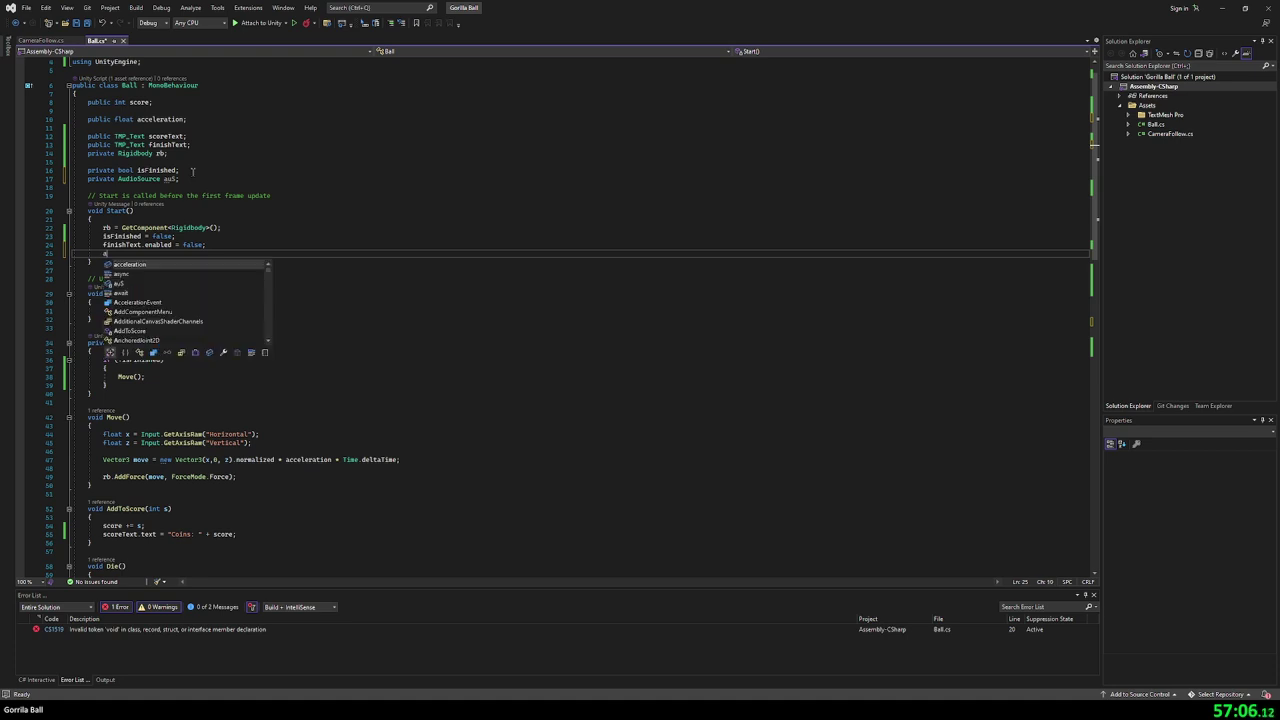
text(uS = Get)
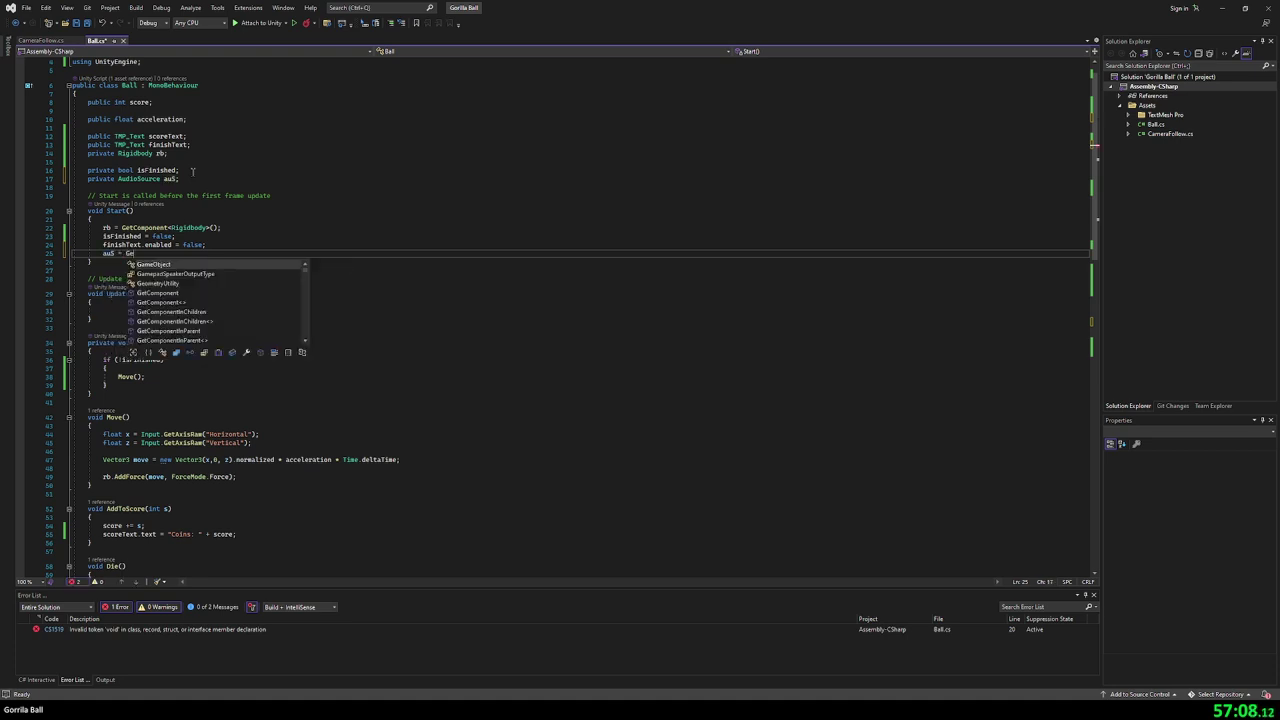
key(Tab)
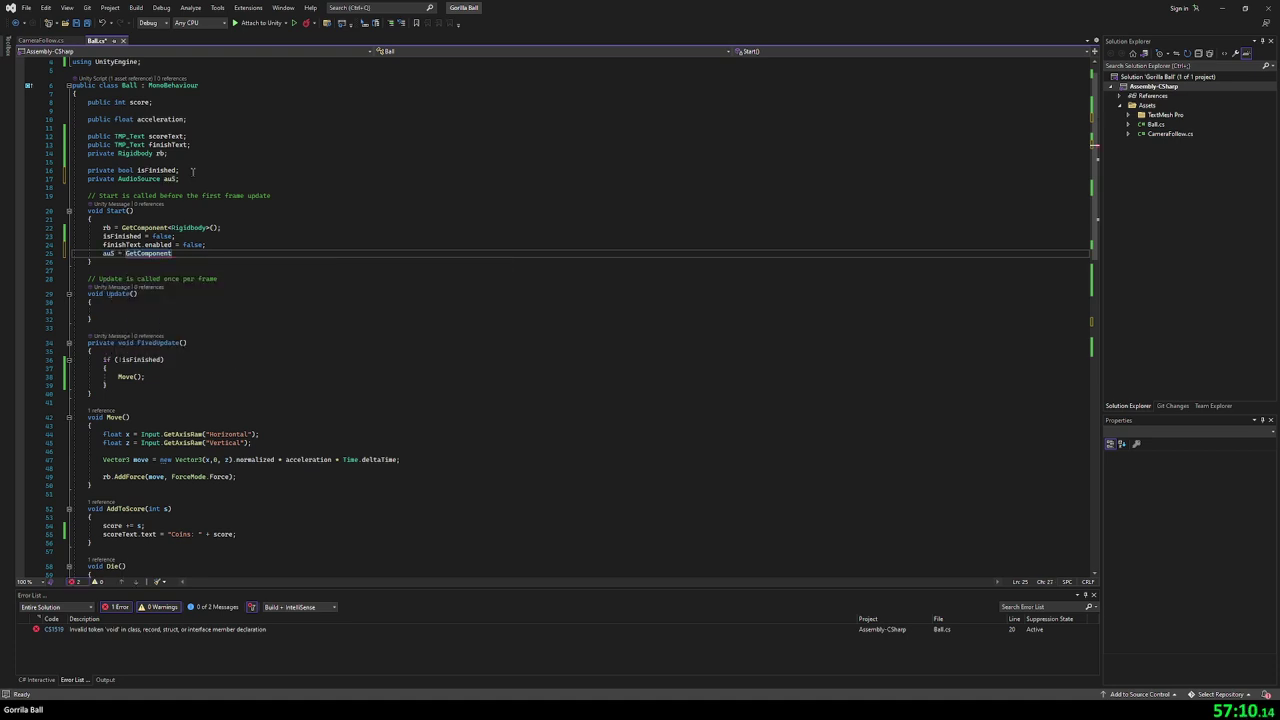
text(<AudioSource>)
key(Tab)
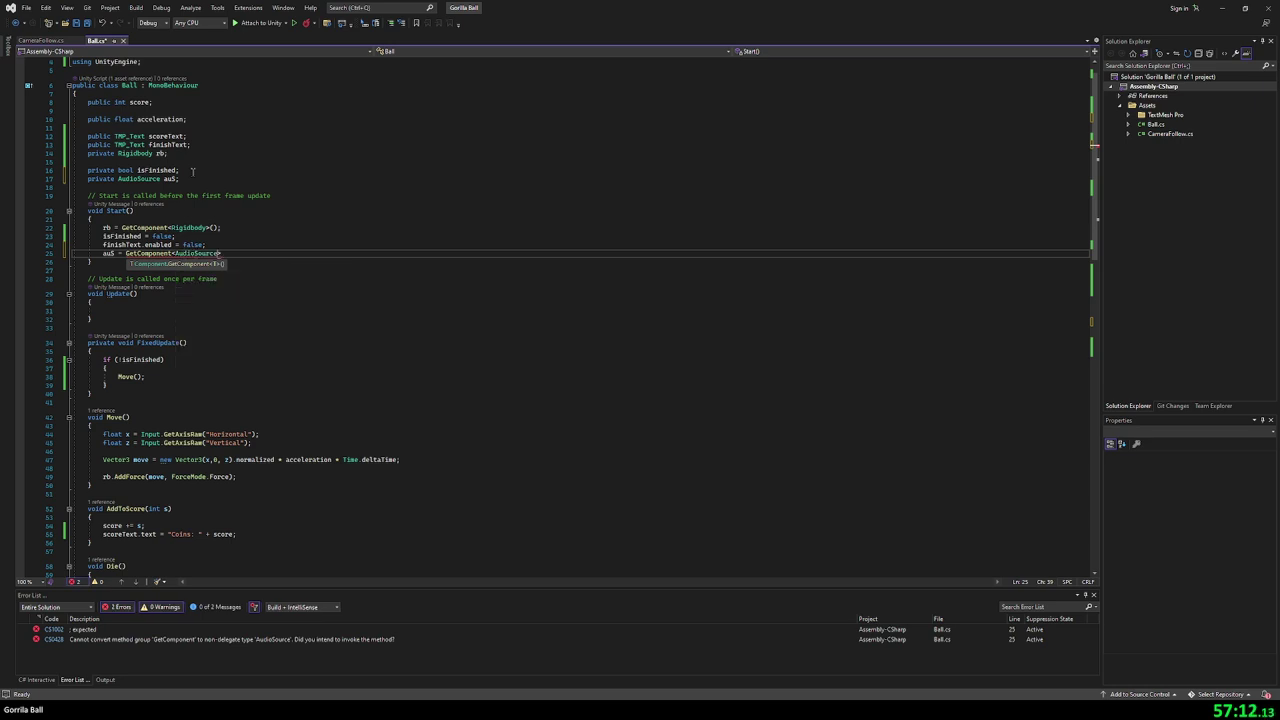
text(>();)
- Call auS.Play(); in the Pickup branch and save Ball.cs
scroll(235, 328, down, 8)
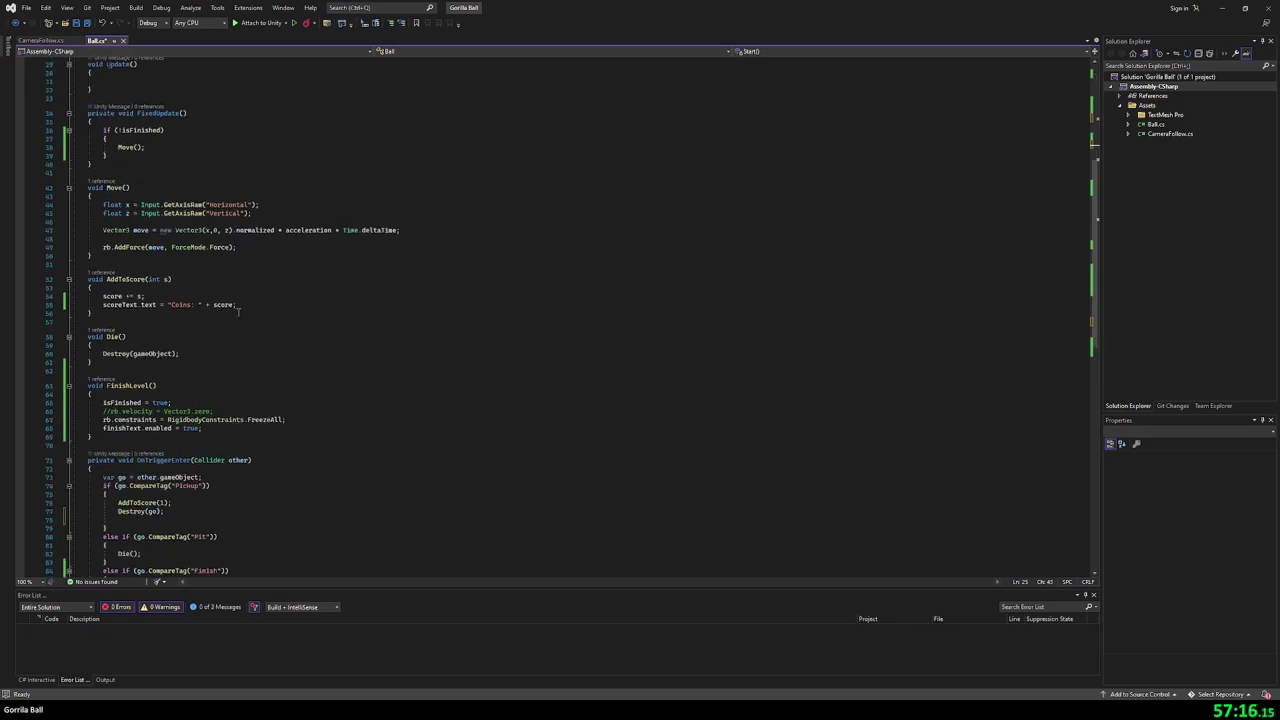
scroll(232, 452, down, 1)
click(155, 496)
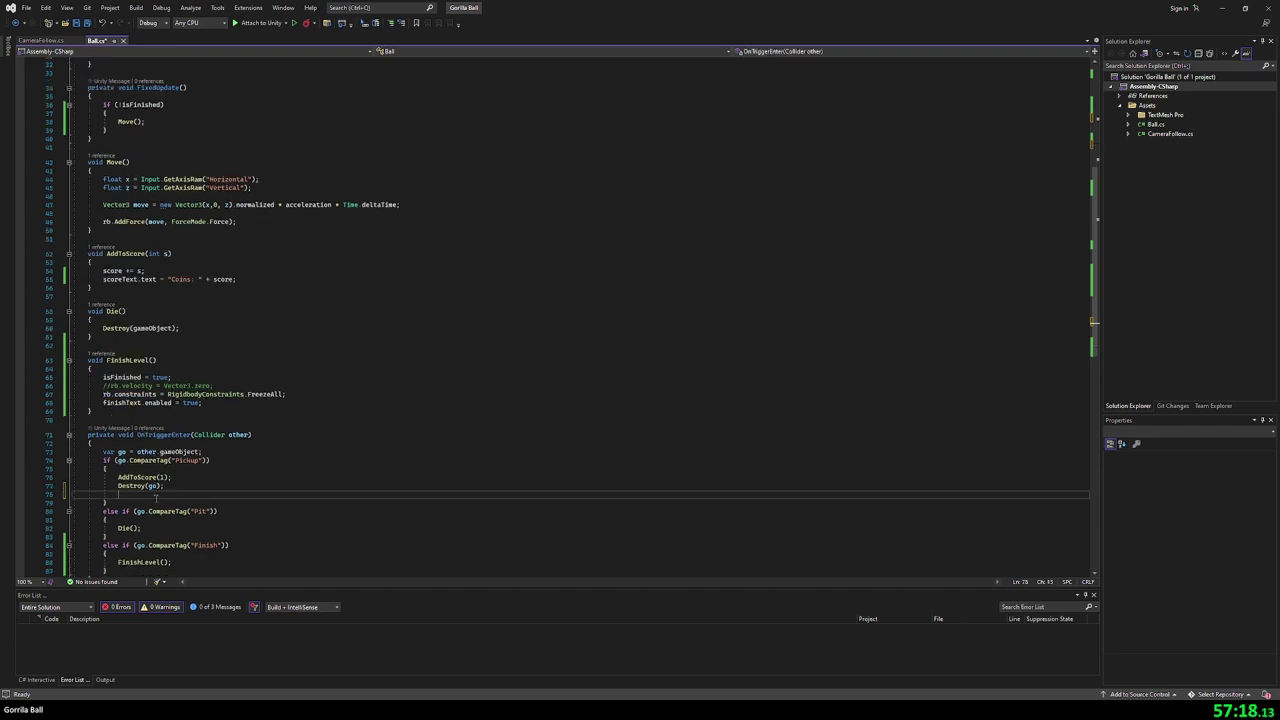
text(auS)
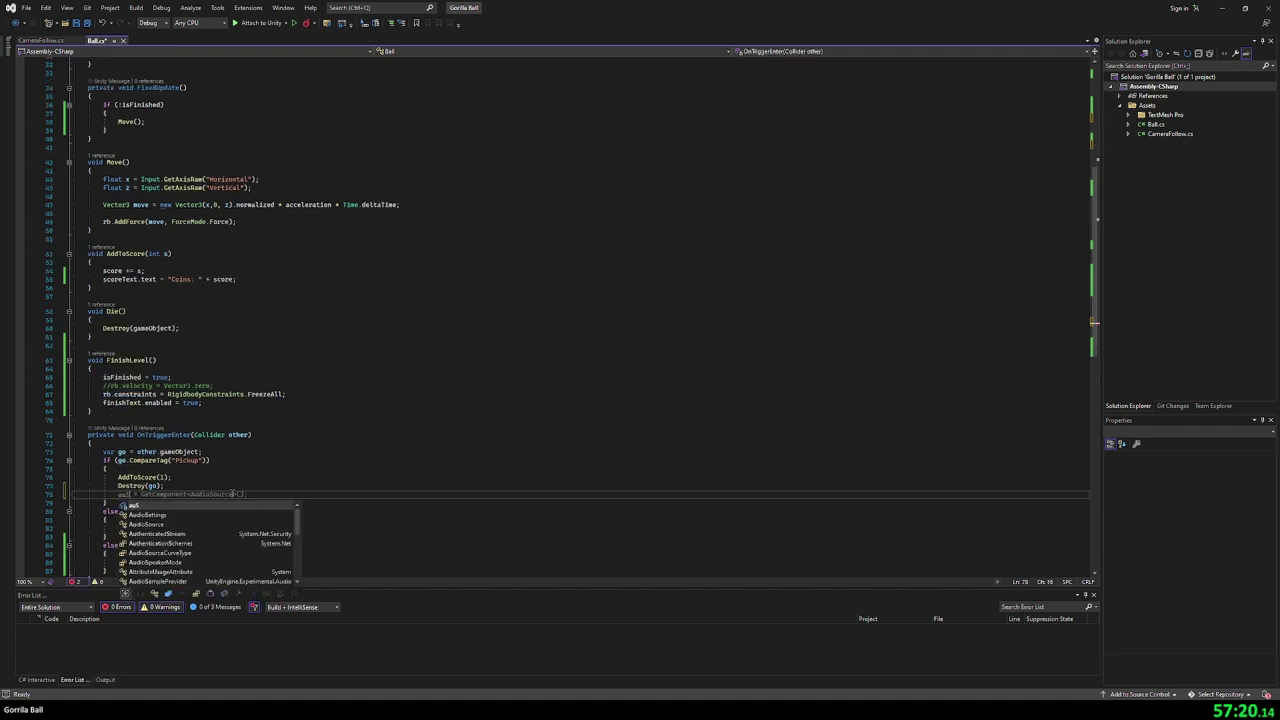
text(.p)
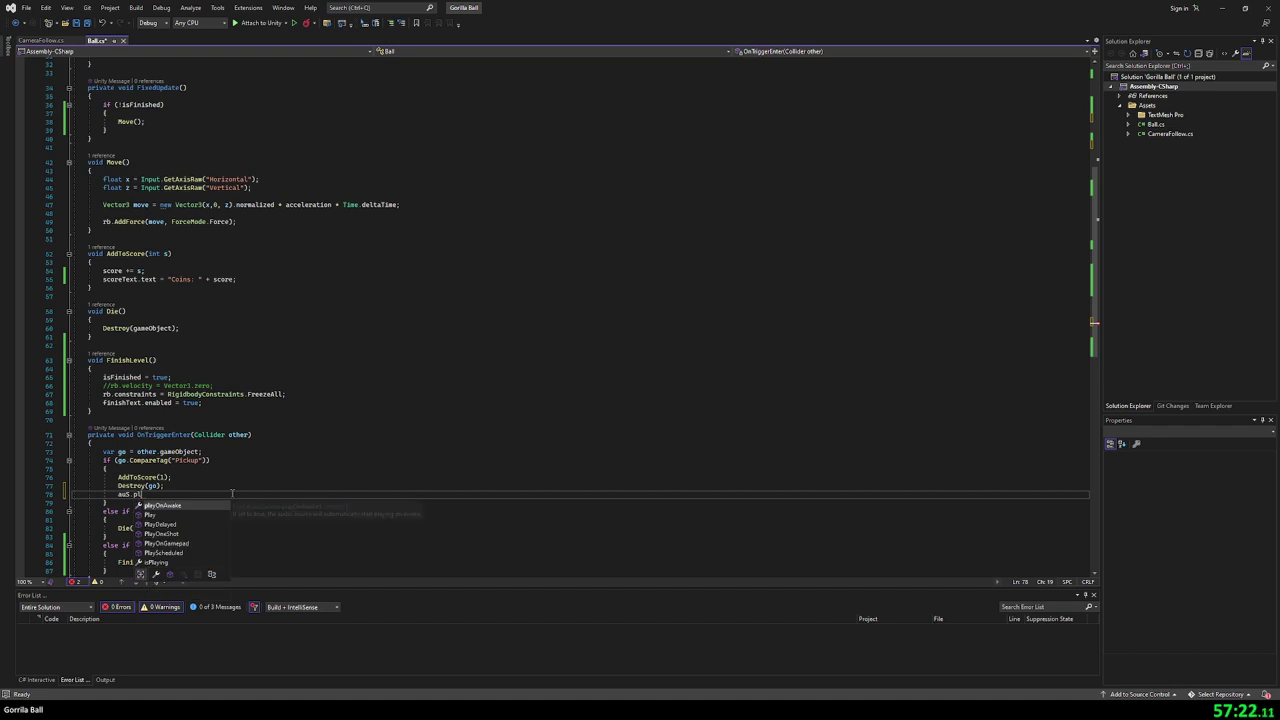
text(l)
key(Tab)
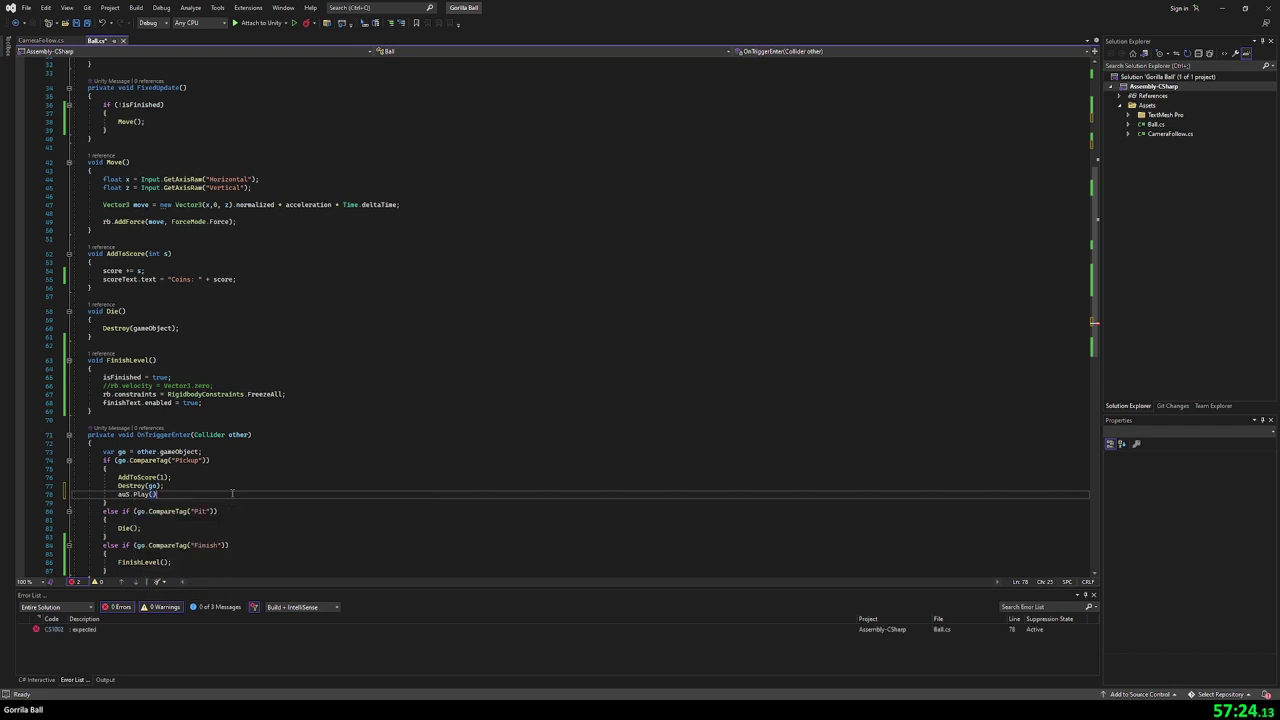
text(;)
key(ctrl+s)
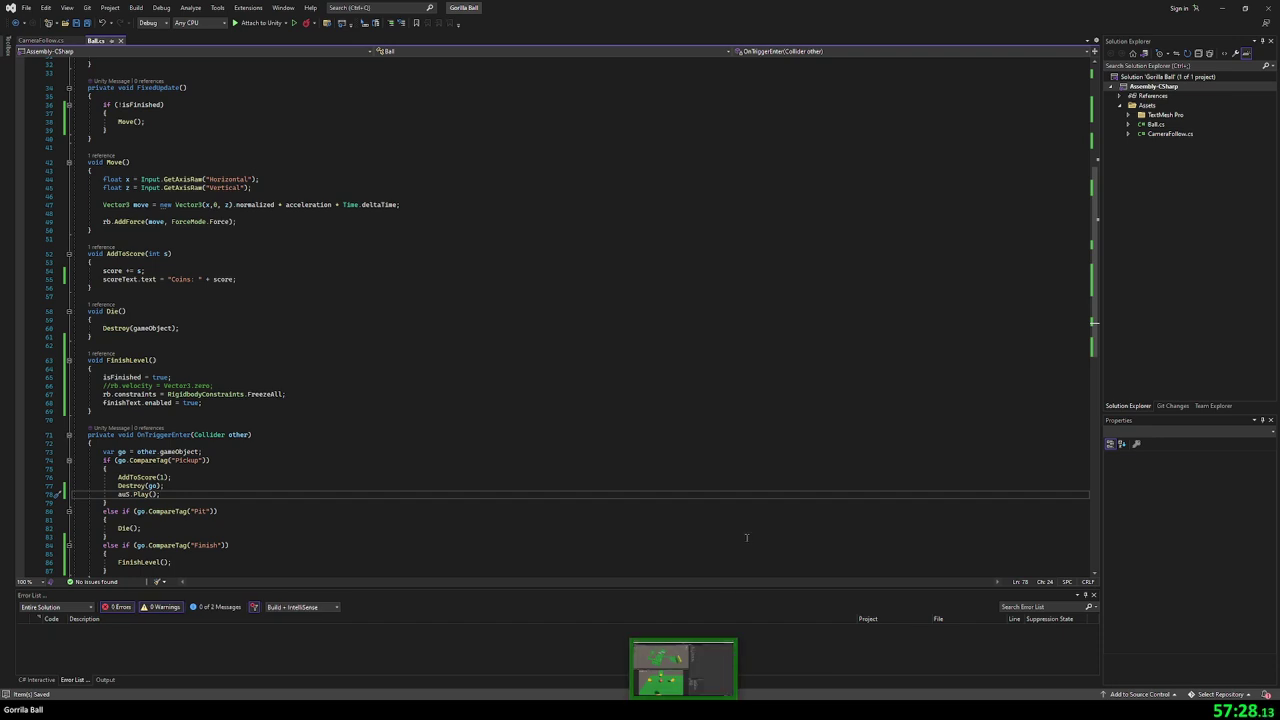
key(alt+Tab)
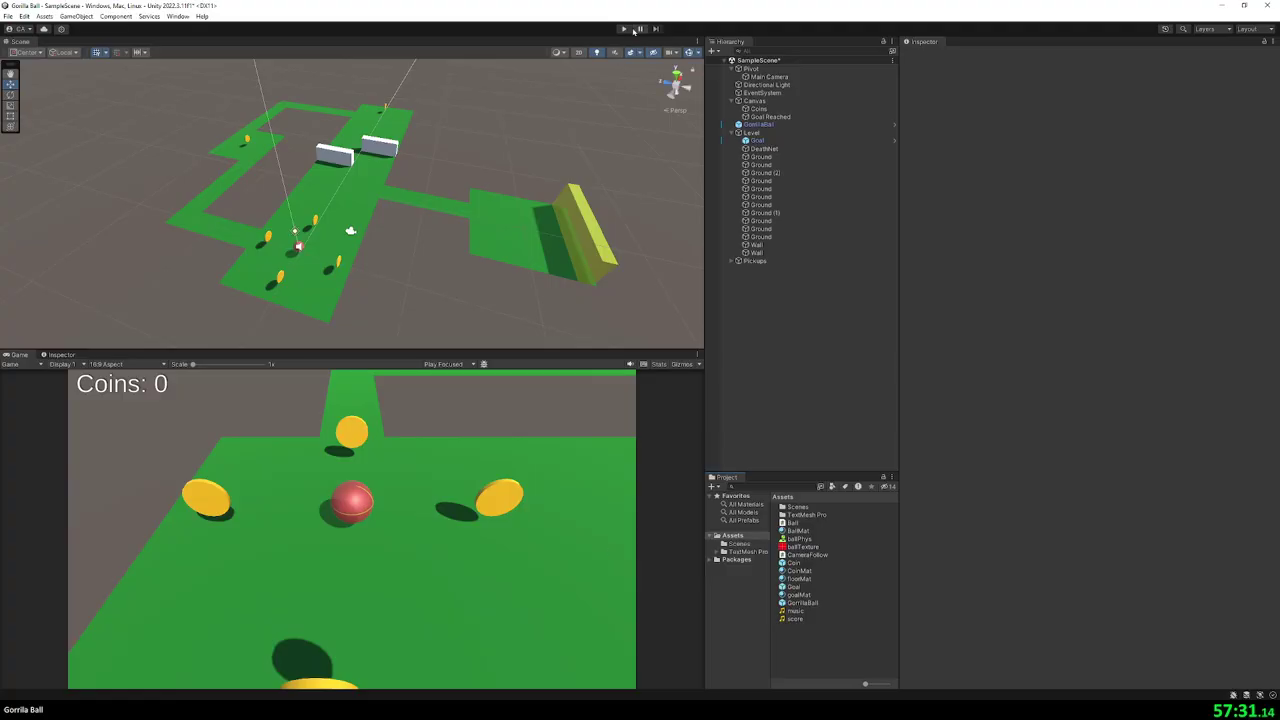
click(625, 29)
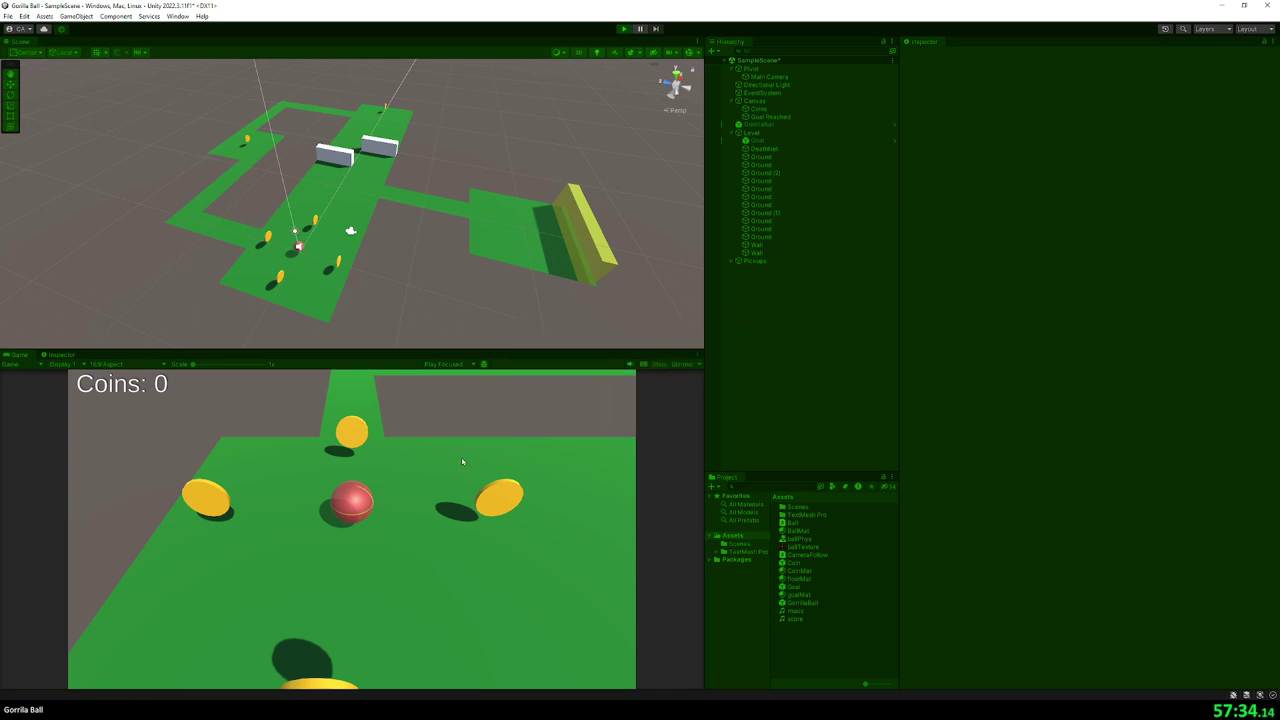
key(w)
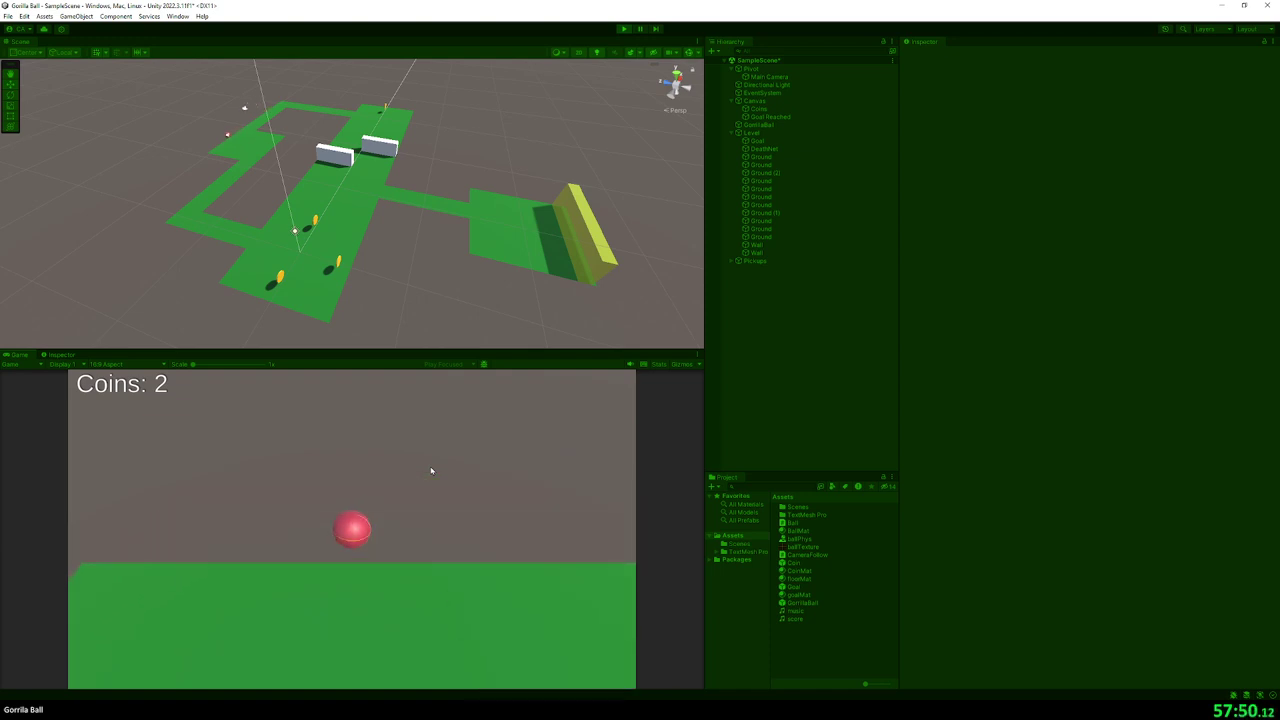
click(623, 28)
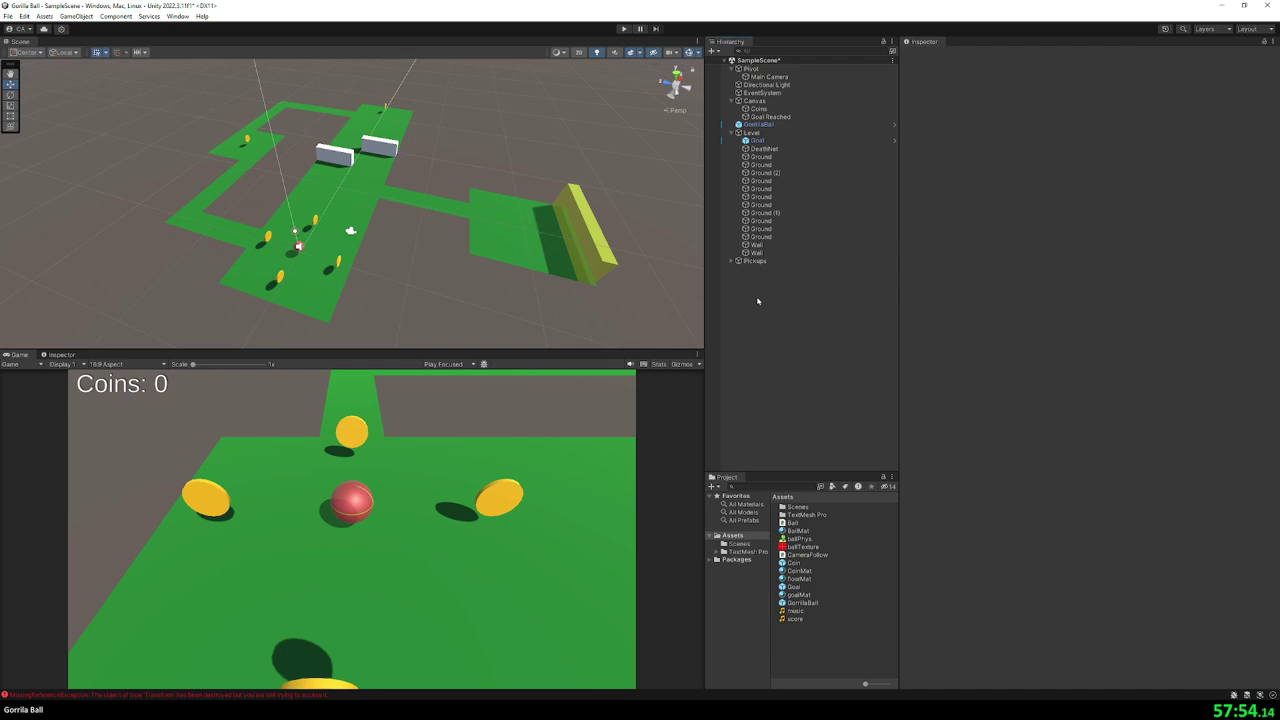
- Add a TextMeshPro text under the Canvas reading FAIL at font size 100
right_click(757, 300)
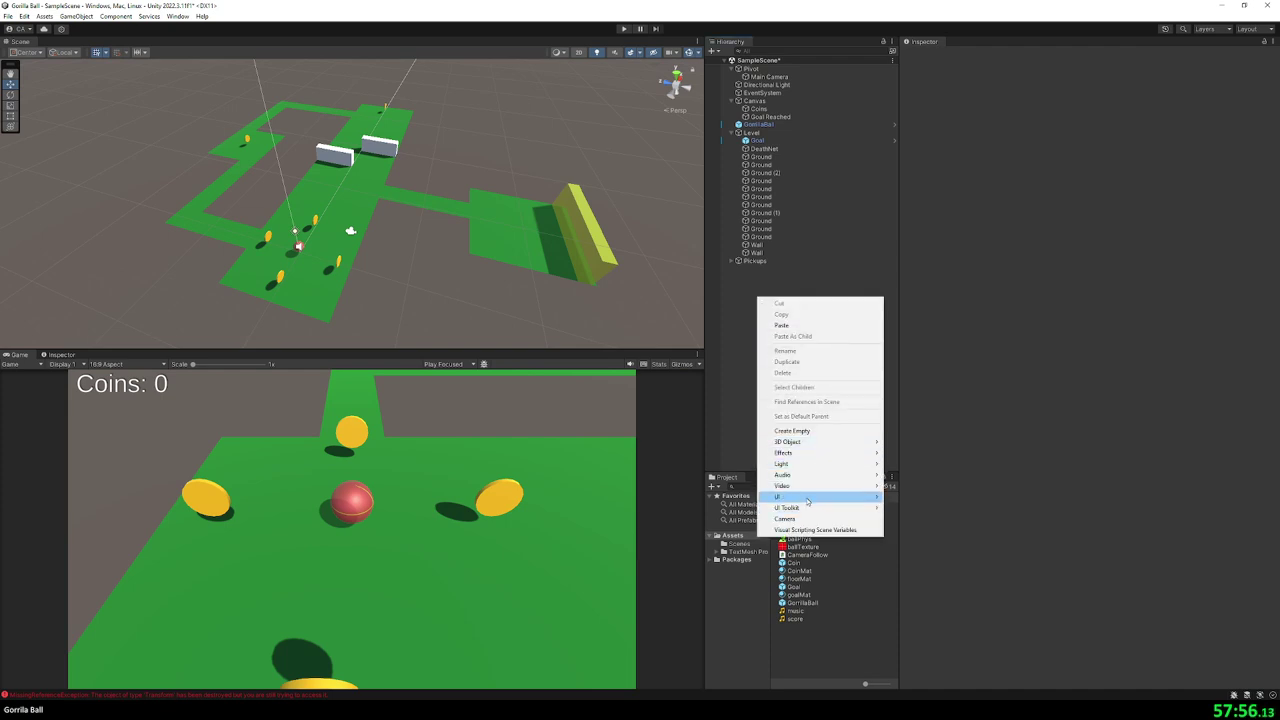
mouse_move(807, 497)
click(925, 508)
text(Fail)
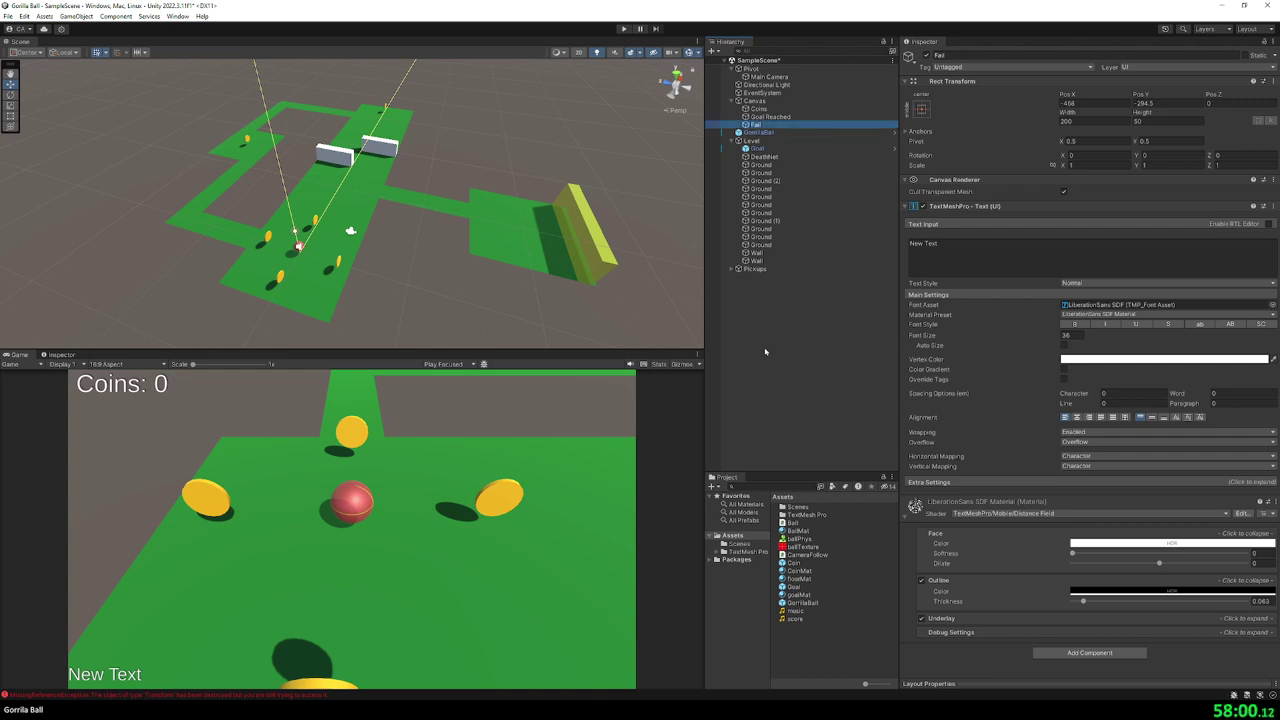
click(922, 252)
text(AIL)
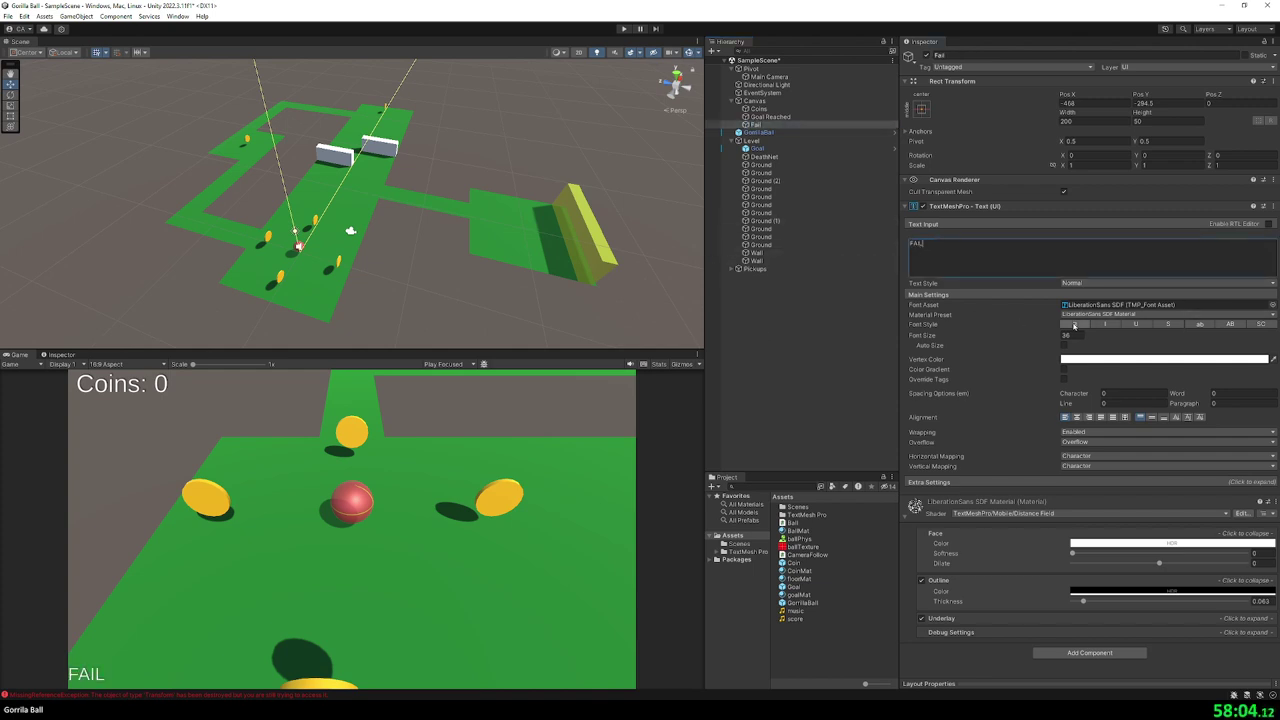
click(1032, 335)
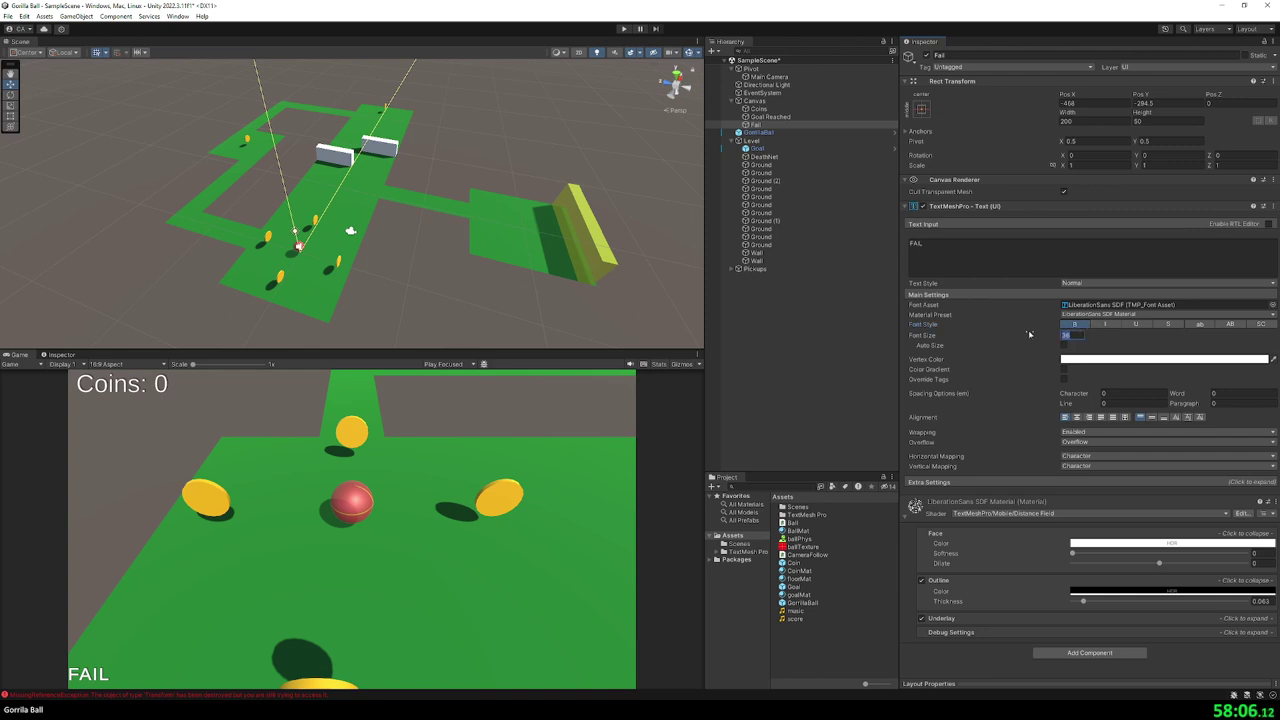
text(100)
- Size the text box 1000×500, anchor it centred, and centre-align the text both ways
click(1095, 121)
text(1000)
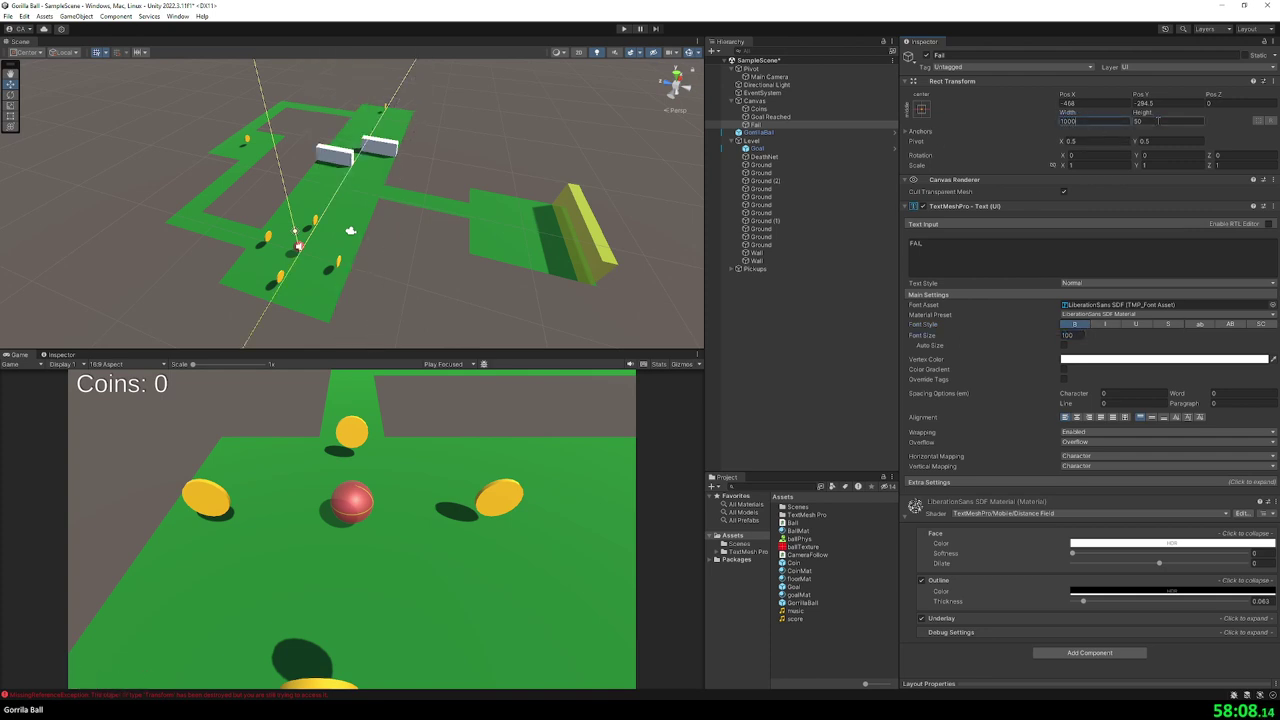
click(1158, 121)
text(00)
click(922, 108)
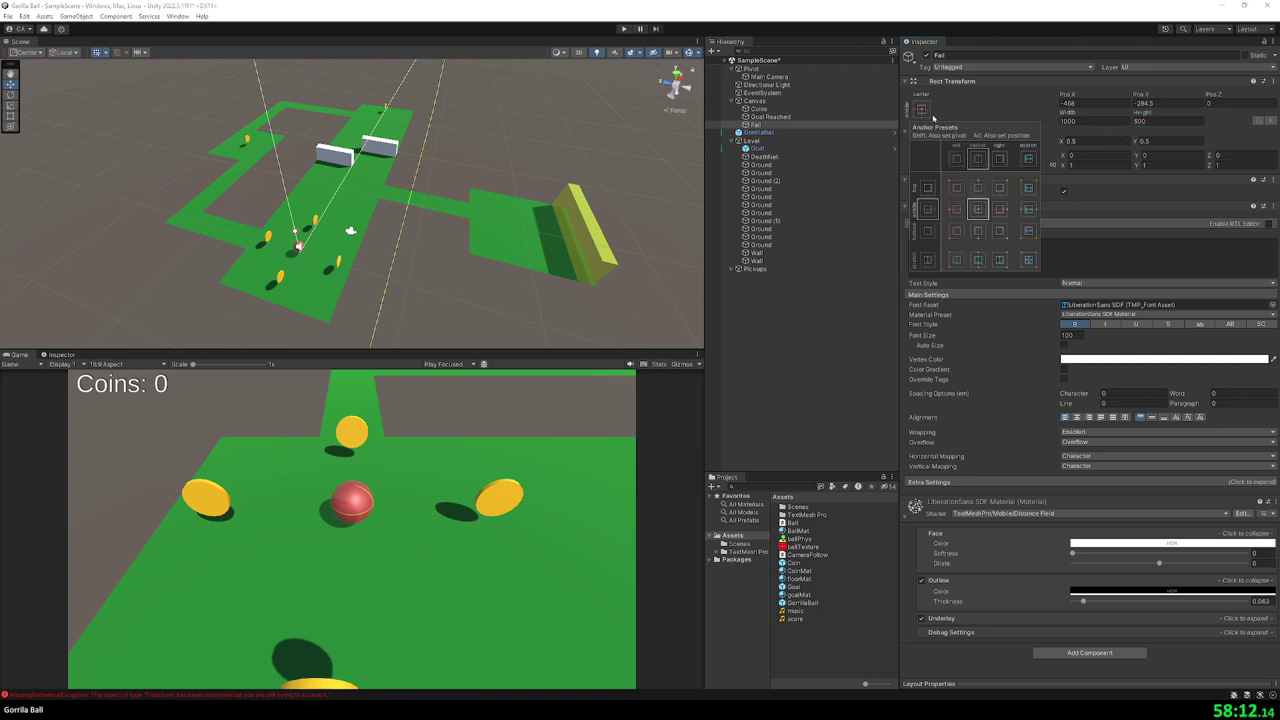
alt+click(980, 212)
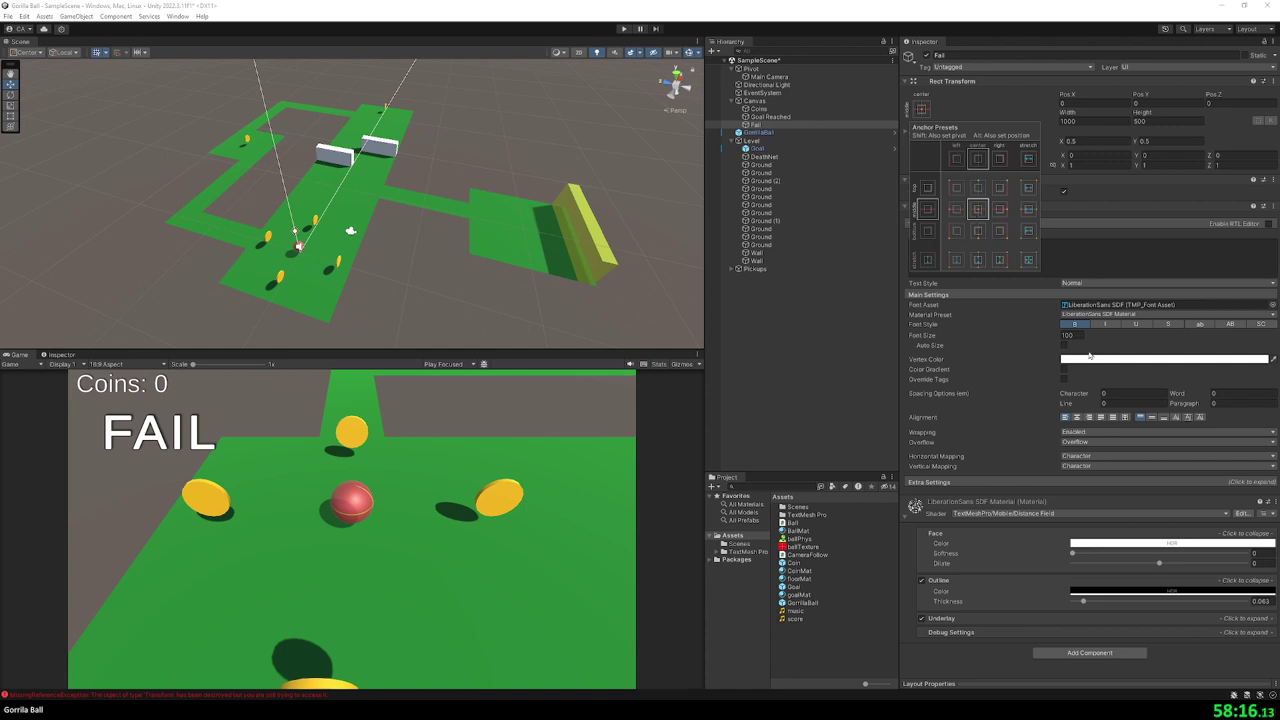
click(1078, 418)
click(1153, 420)
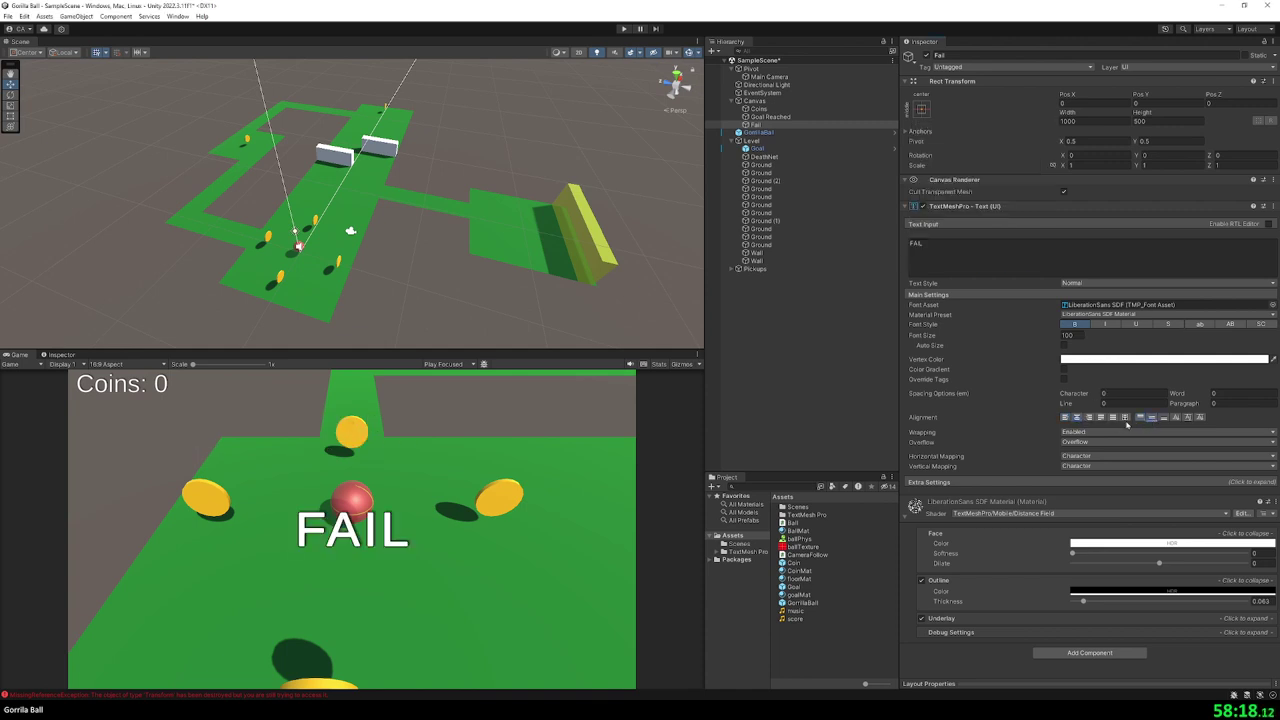
- Colour the FAIL text red and disable its text component so it starts hidden
click(1150, 359)
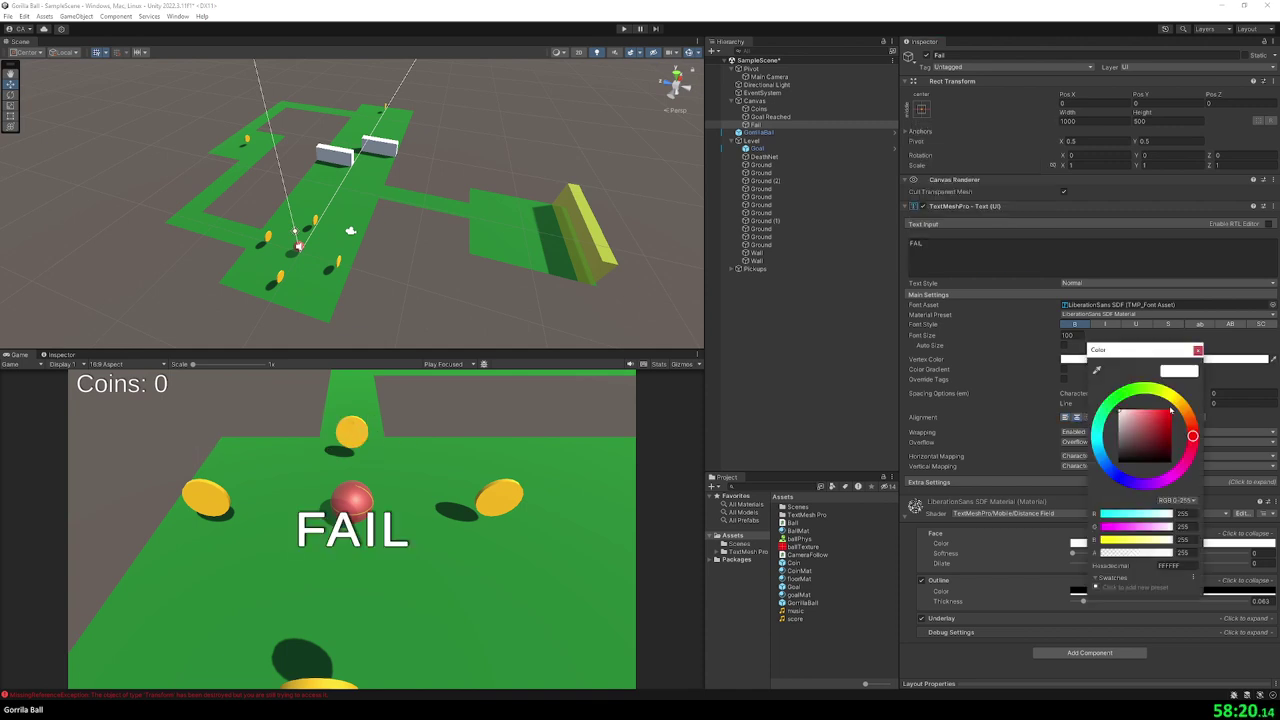
drag(1165, 416, 1188, 391)
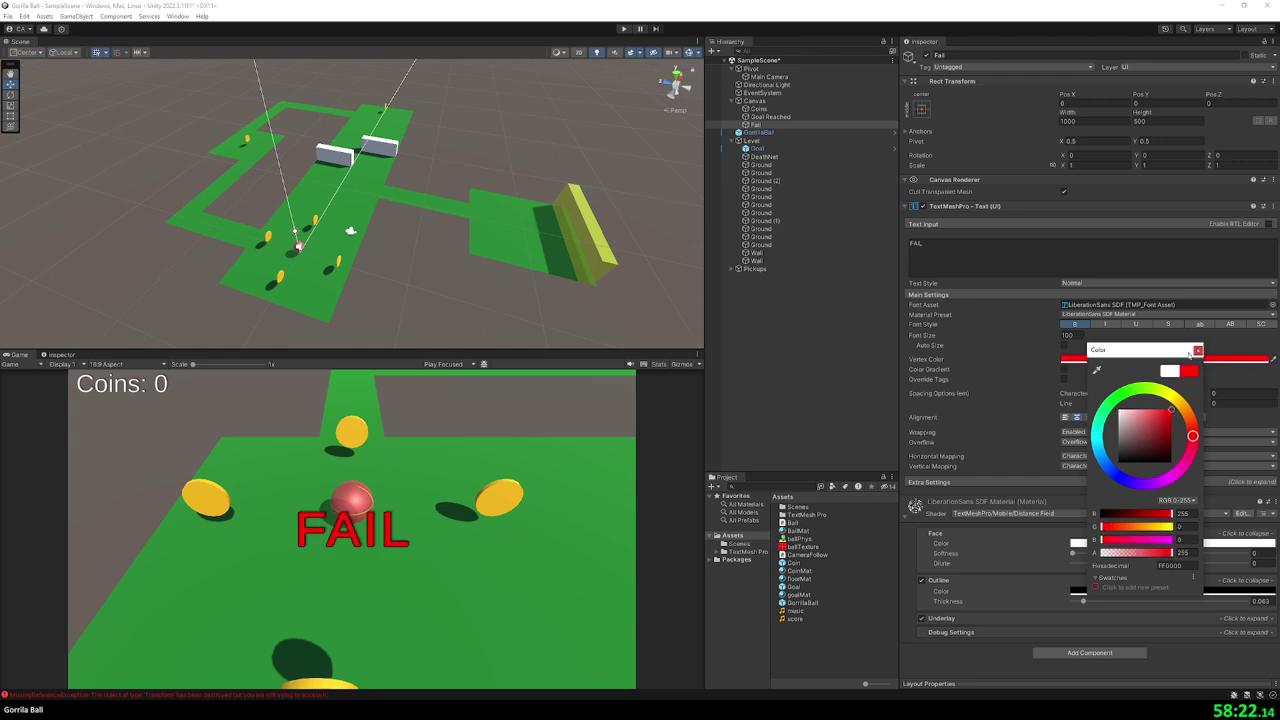
click(1198, 351)
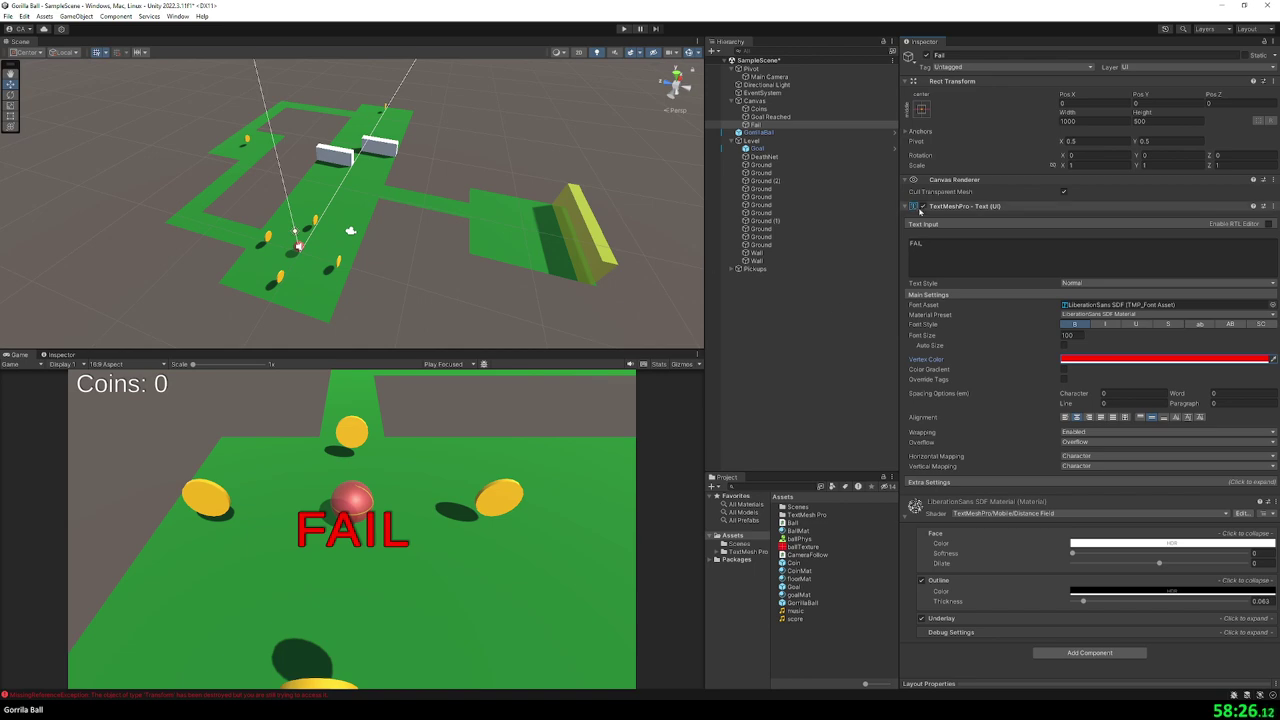
click(915, 206)
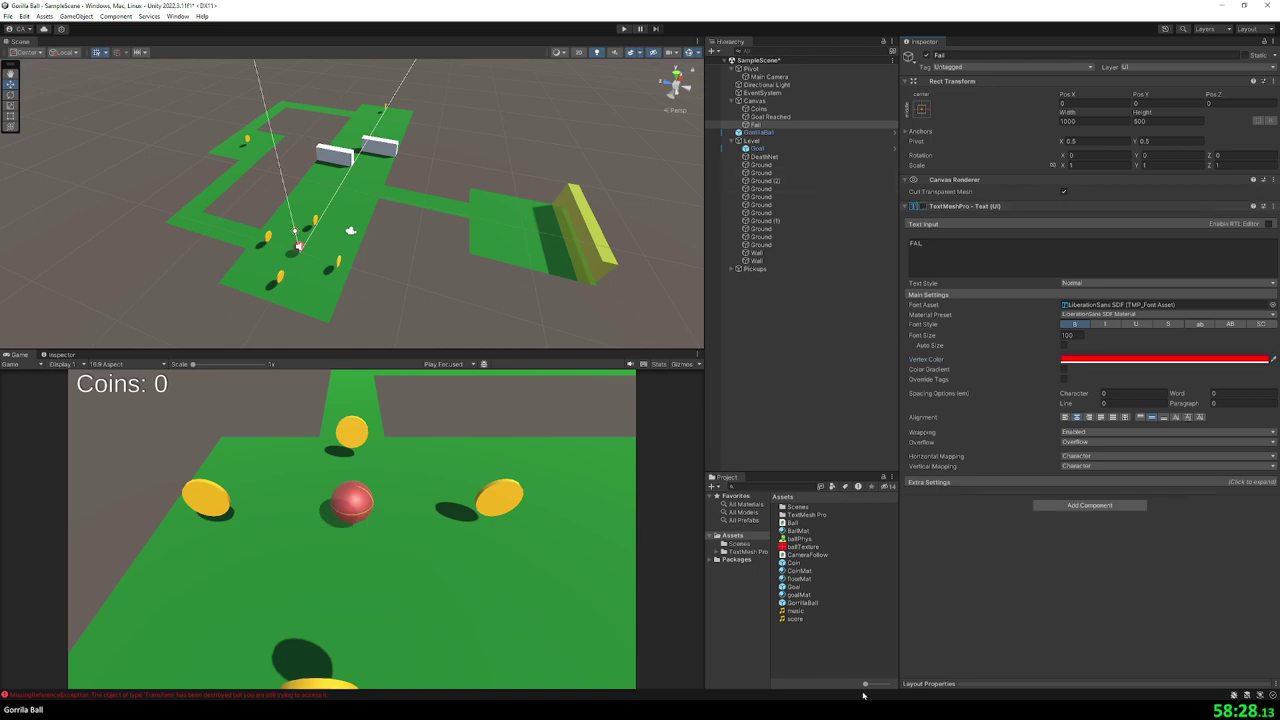
click(726, 694)
scroll(220, 168, up, 9)
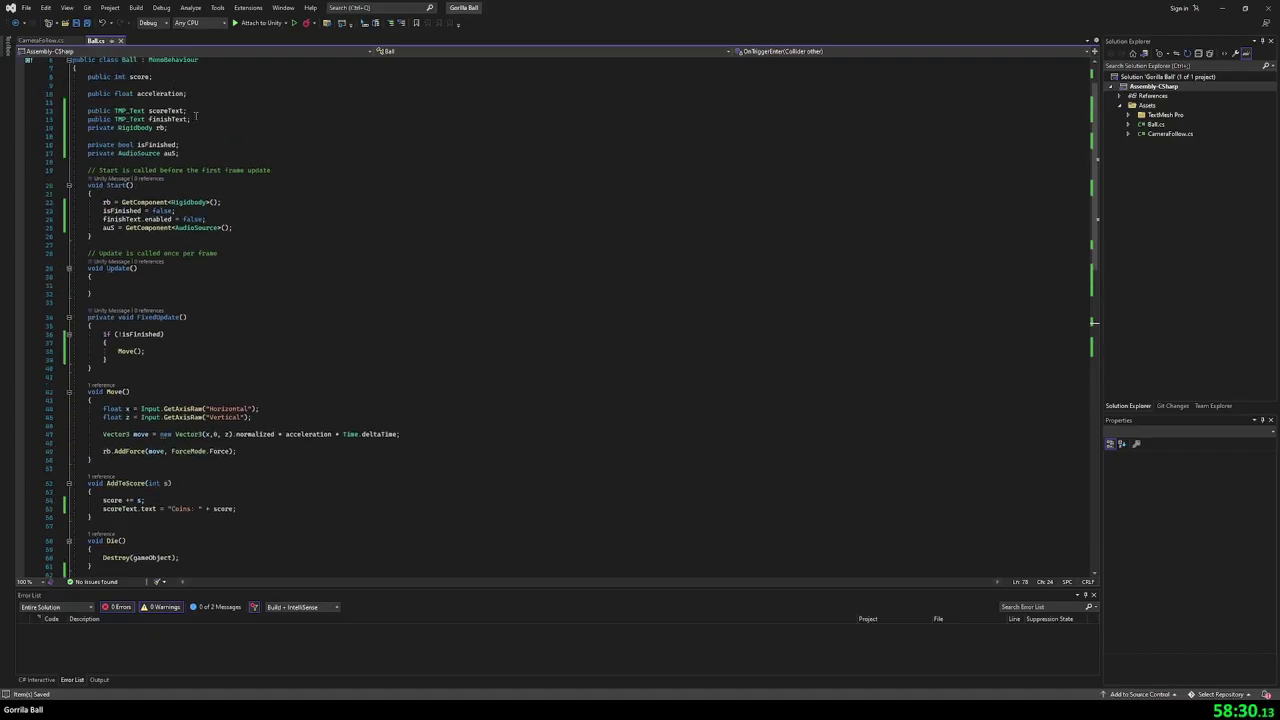
- Duplicate the finishText declaration in Ball.cs as a new failText field
click(196, 116)
key(shift+Home)
key(ctrl+d)
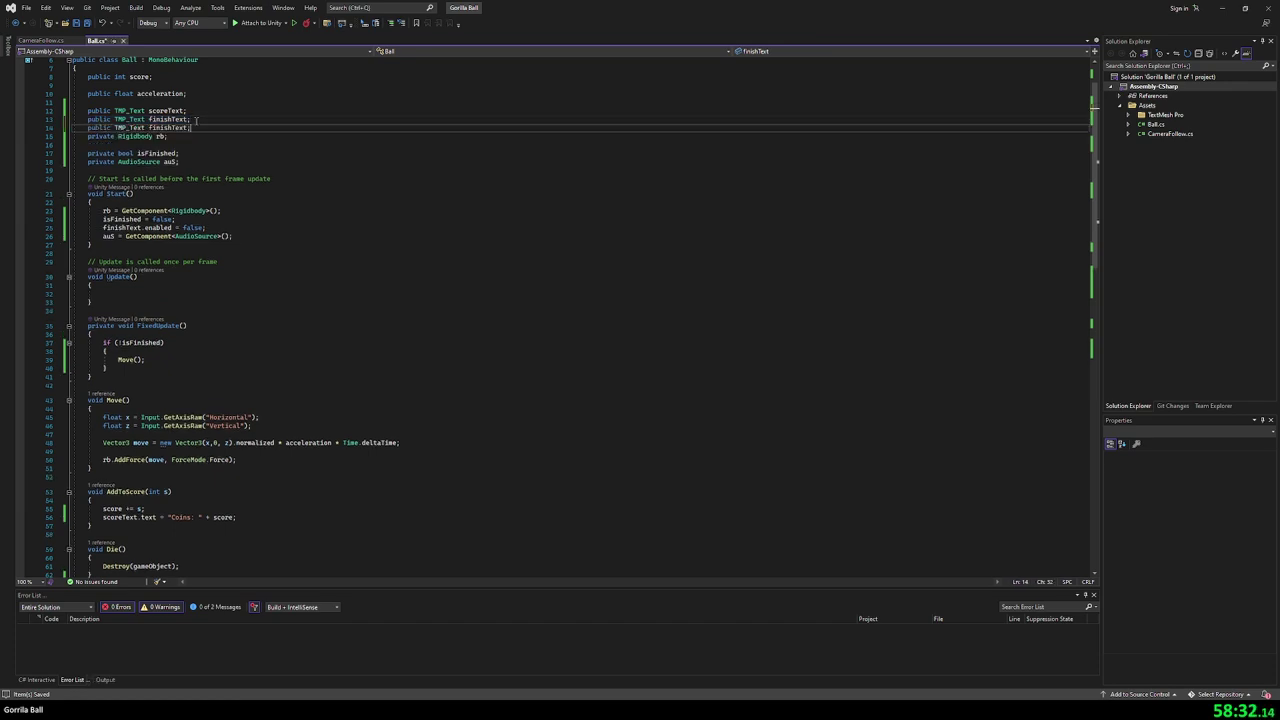
key(Left)
key(Left)
key(Left)
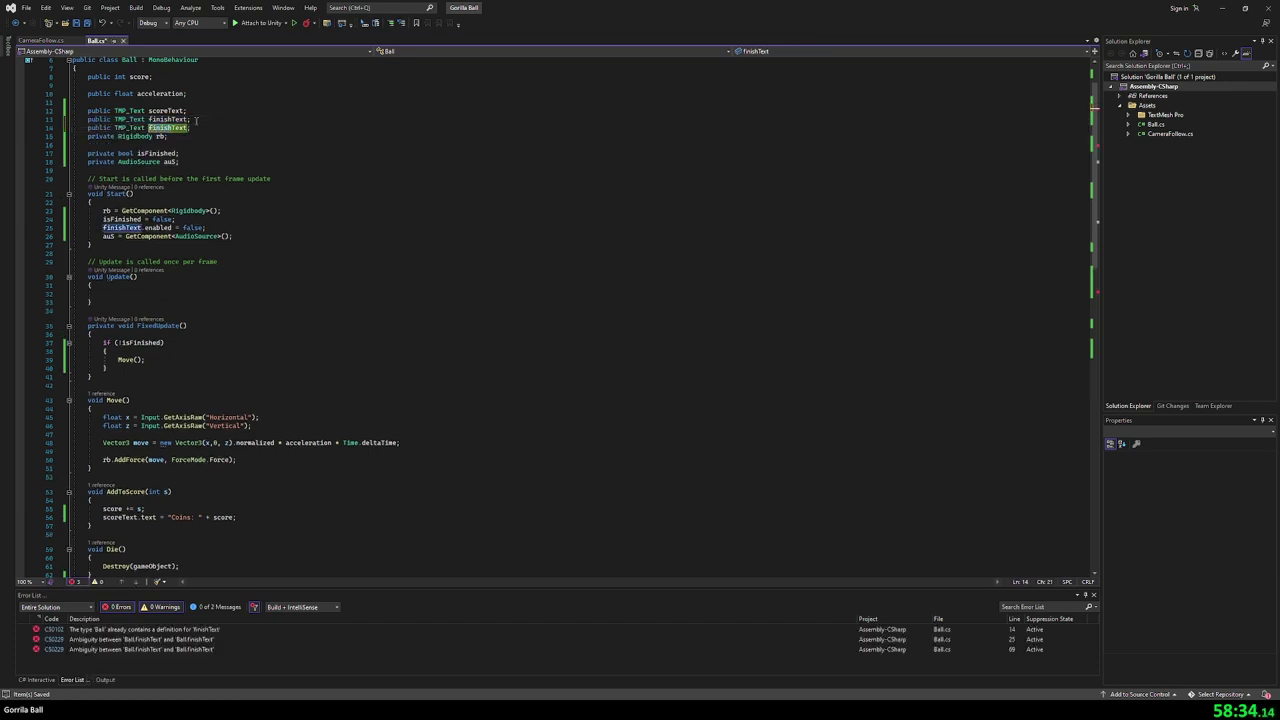
key(ctrl+z)
text(ail)
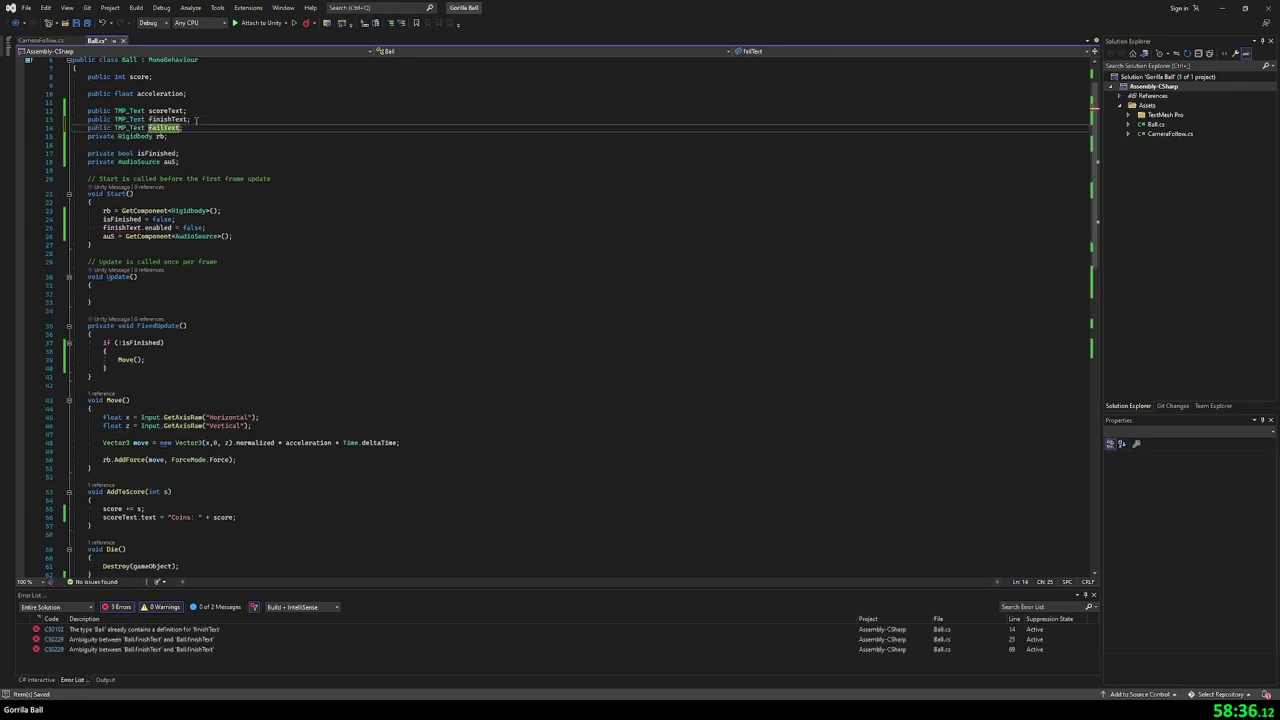
- Add failText.enabled = true; inside the Die() method
scroll(230, 291, down, 9)
click(190, 328)
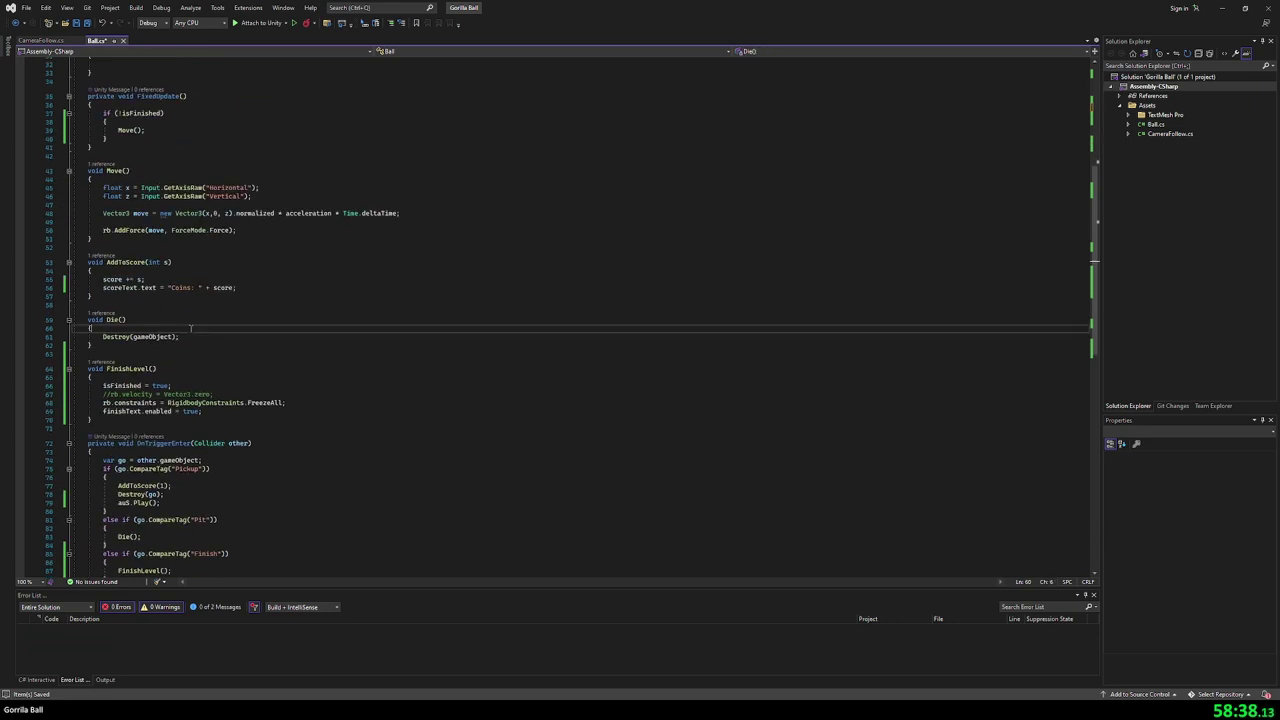
key(Return)
text(failText)
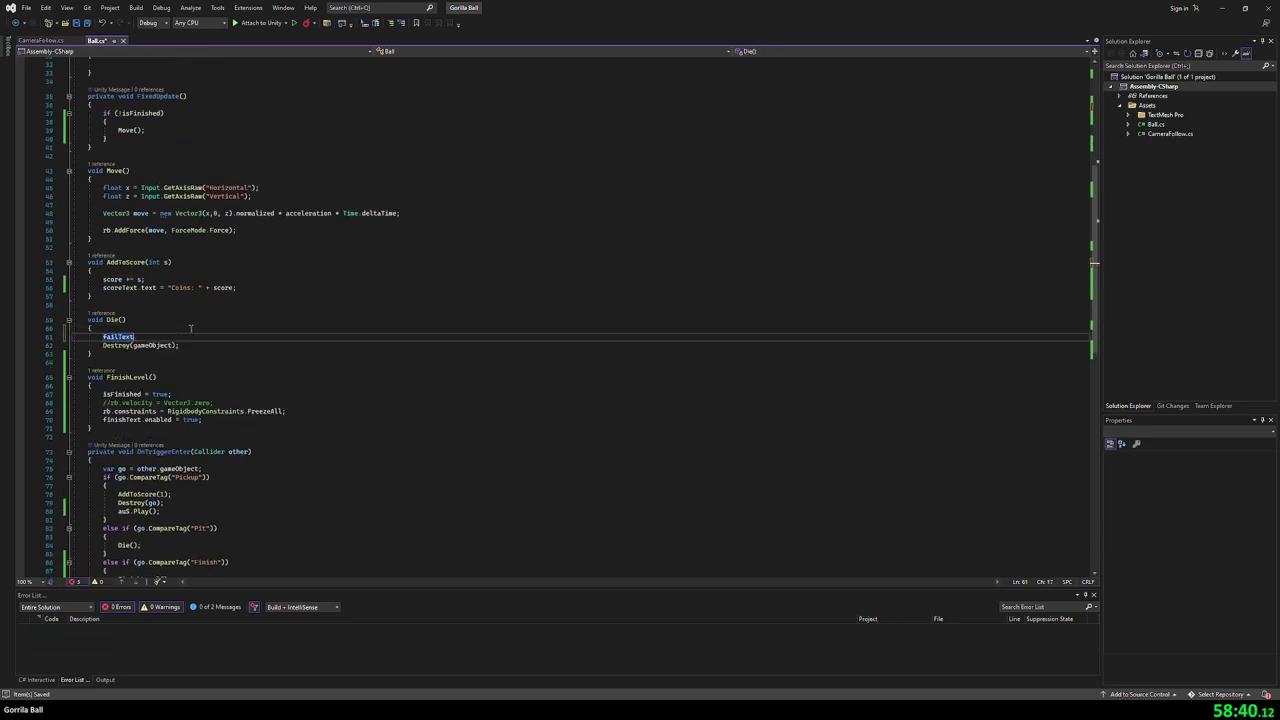
text(.enabled )
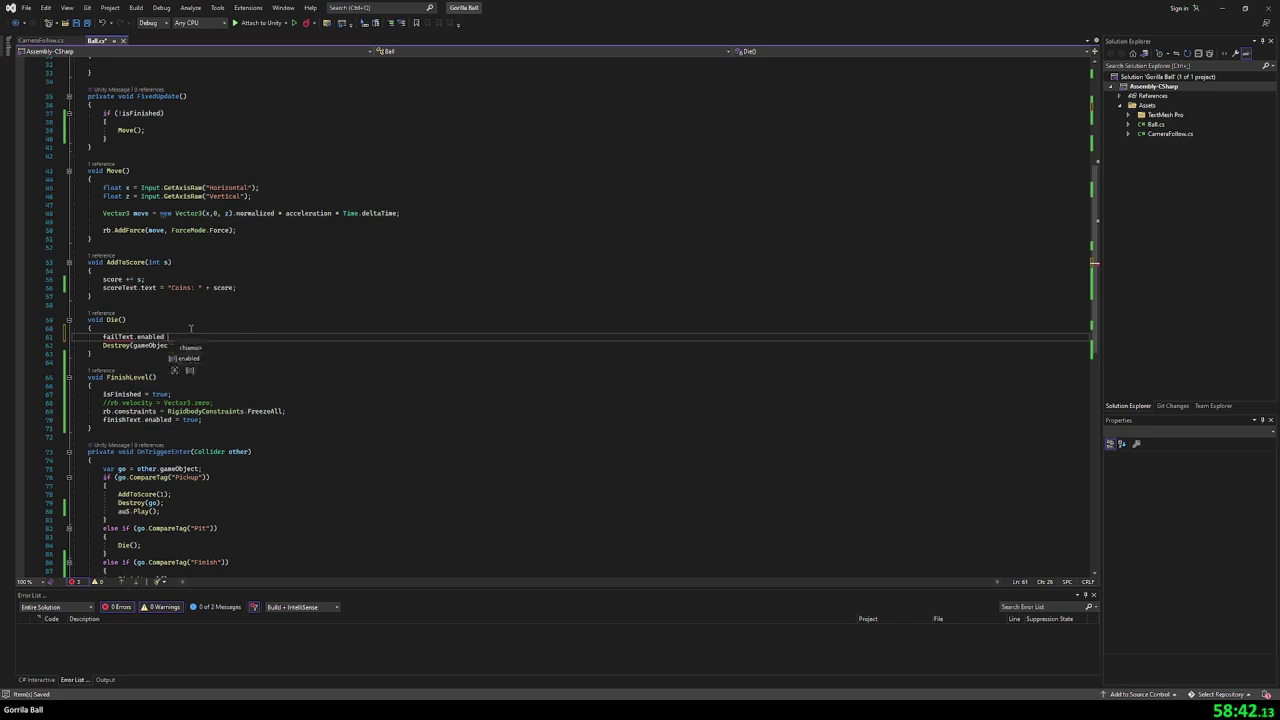
text(= true;)
key(Home)
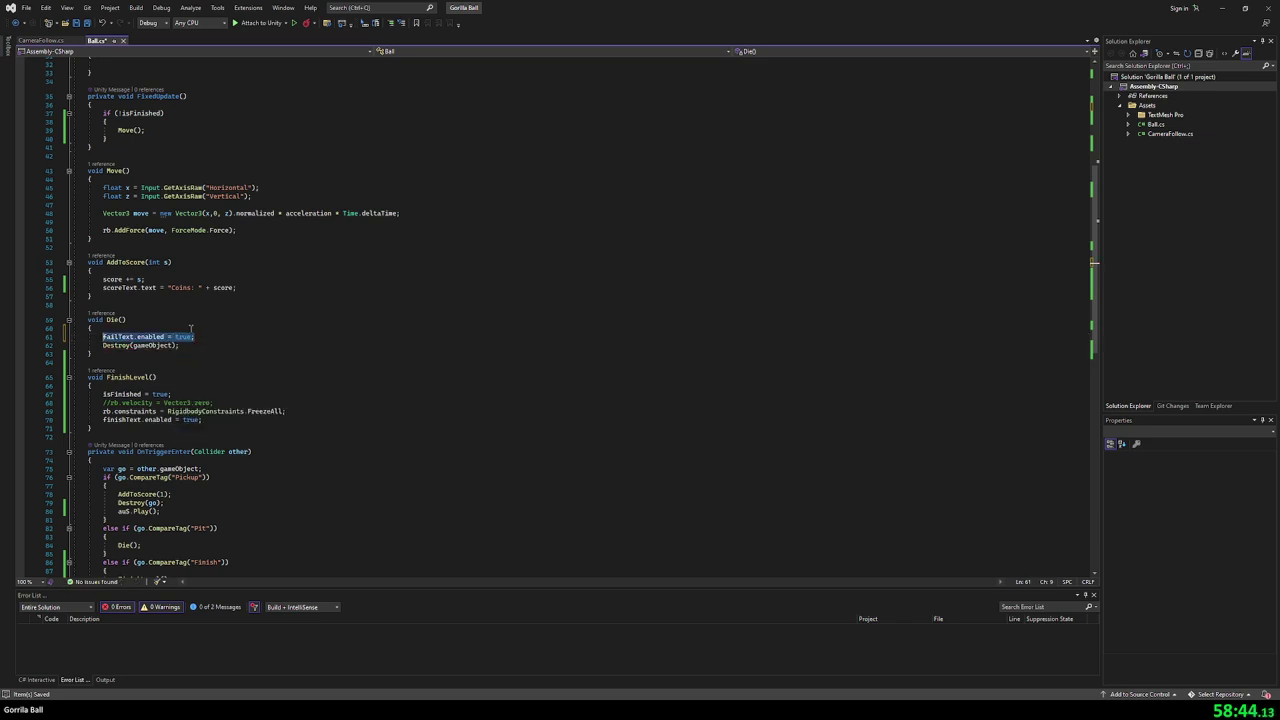
- Add failText.enabled = false; at the end of Start(), save, and return to Unity
scroll(189, 295, up, 9)
click(238, 235)
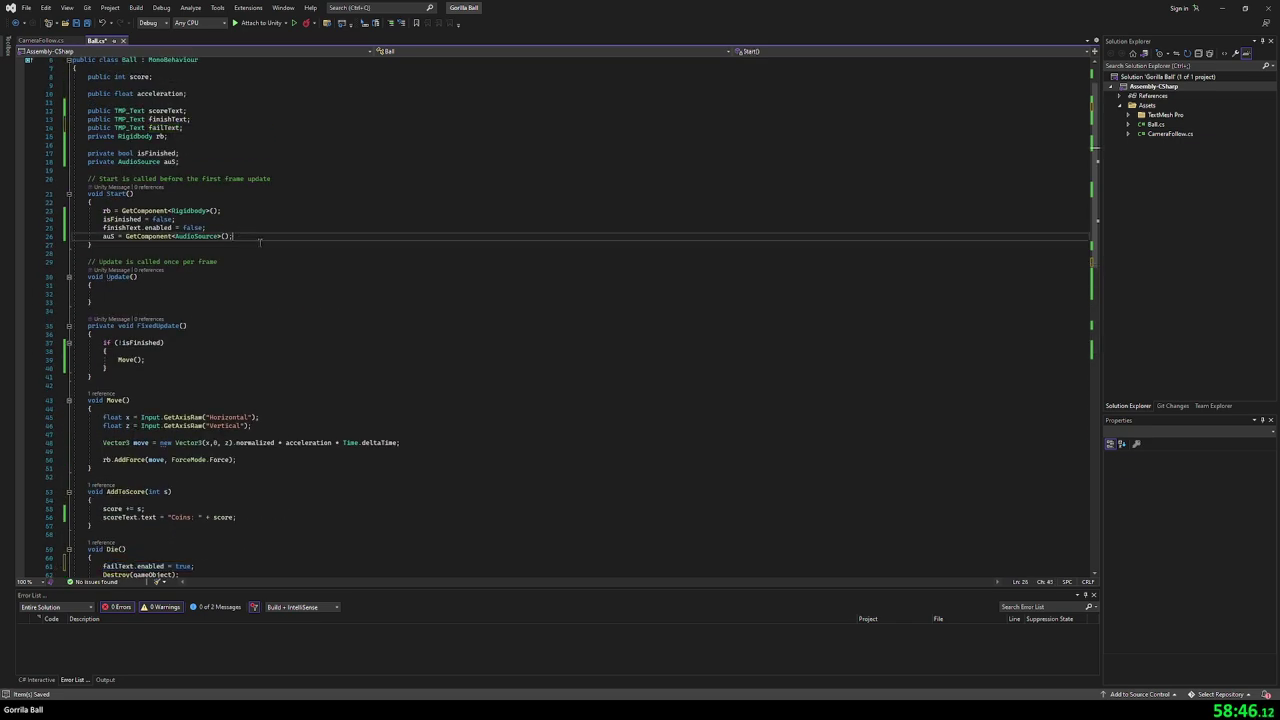
key(Return)
text(failText.enabled = true;)
key(Up)
key(Up)
key(Up)
double_click(184, 245)
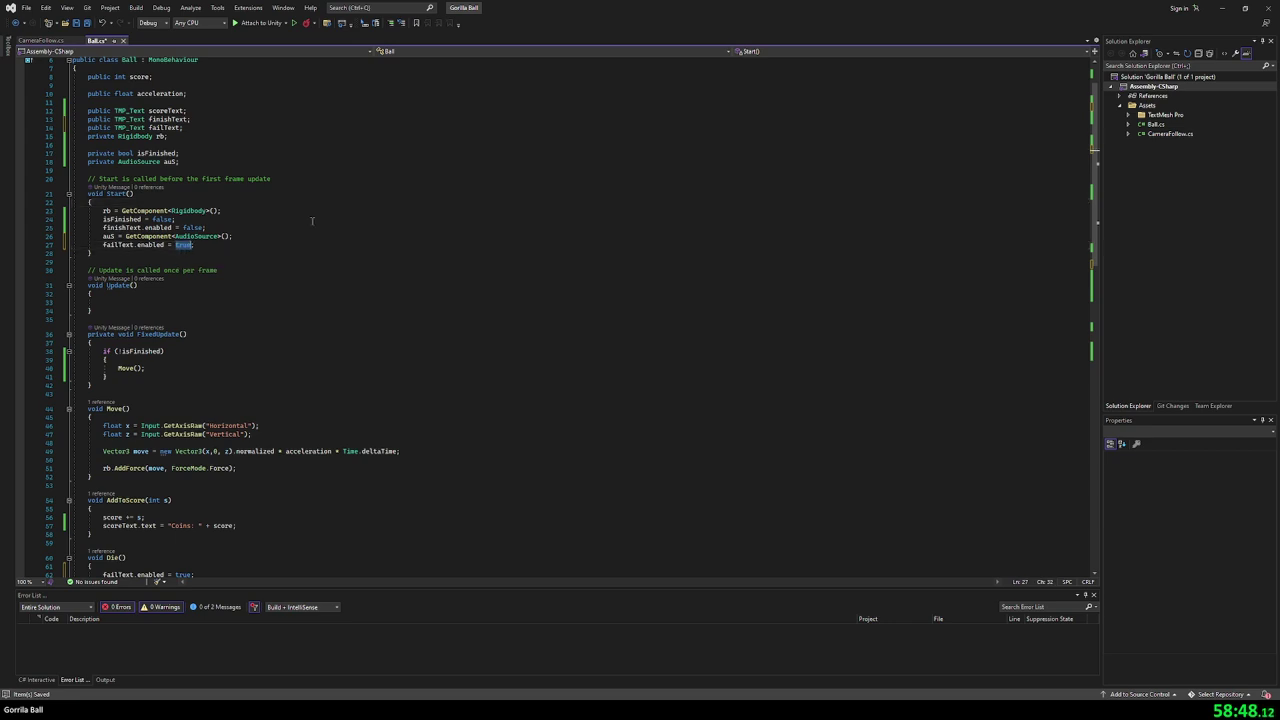
text(false;)
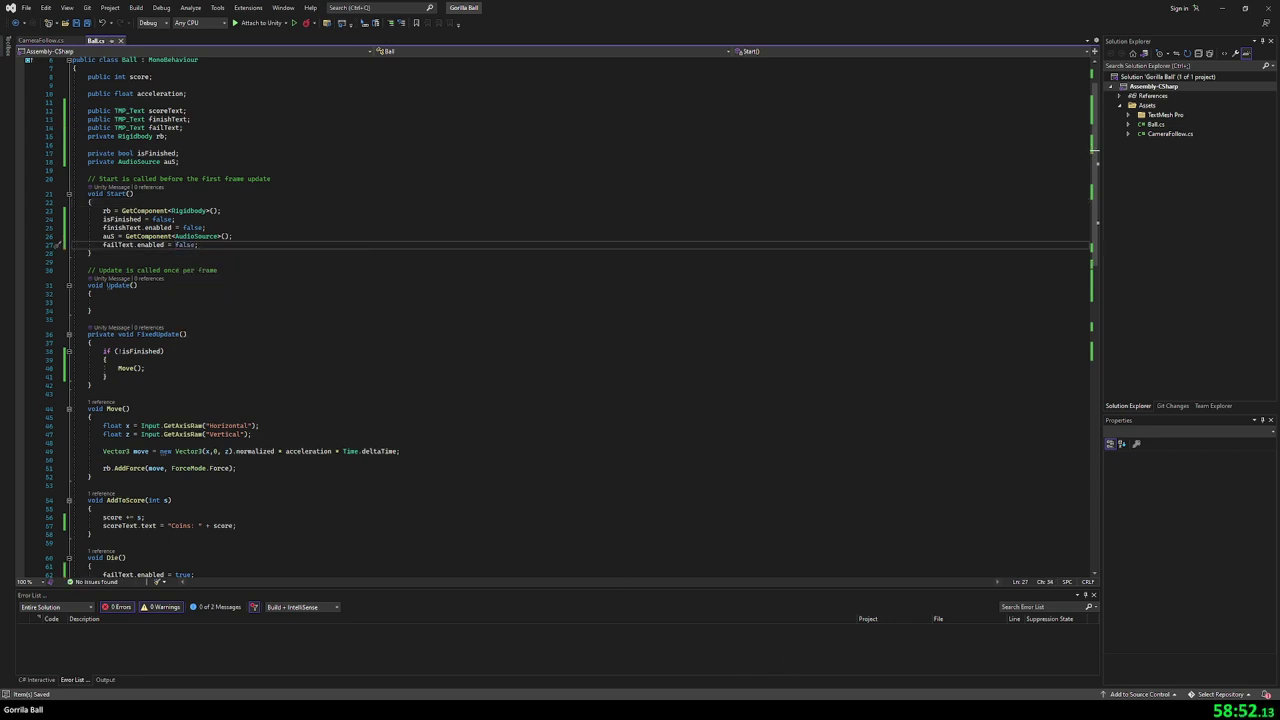
key(alt+Tab)
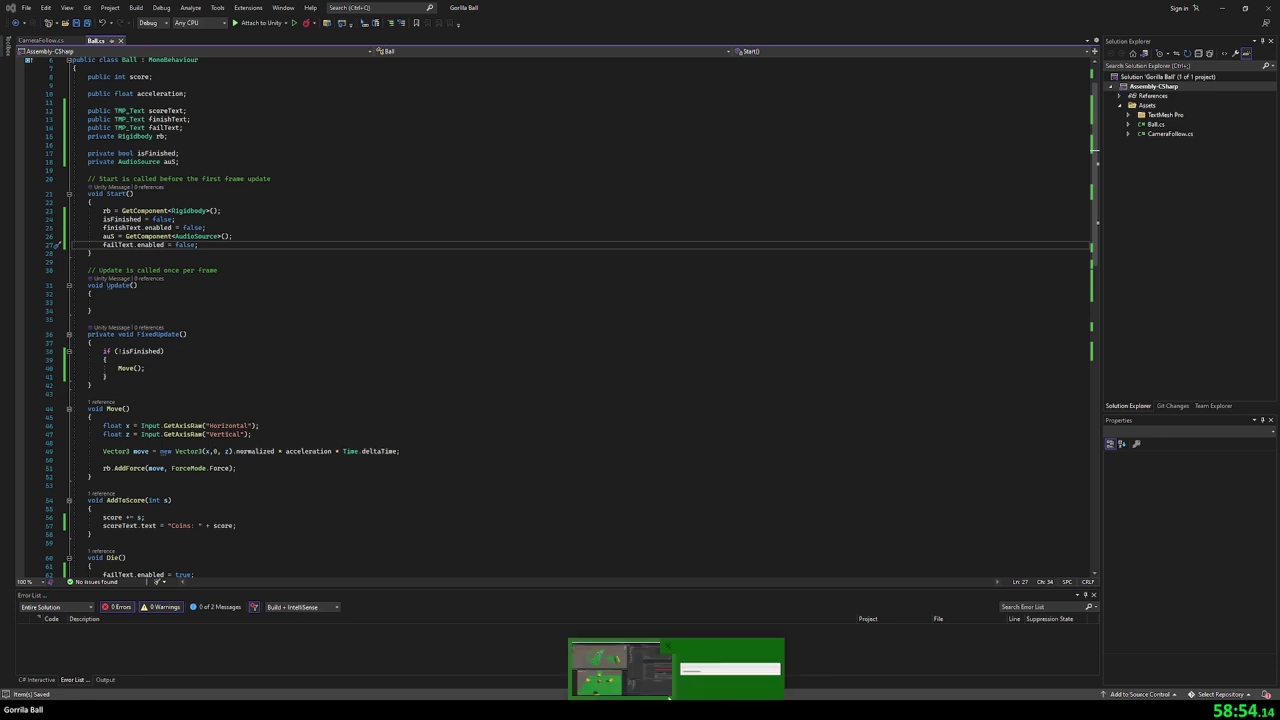
click(728, 668)
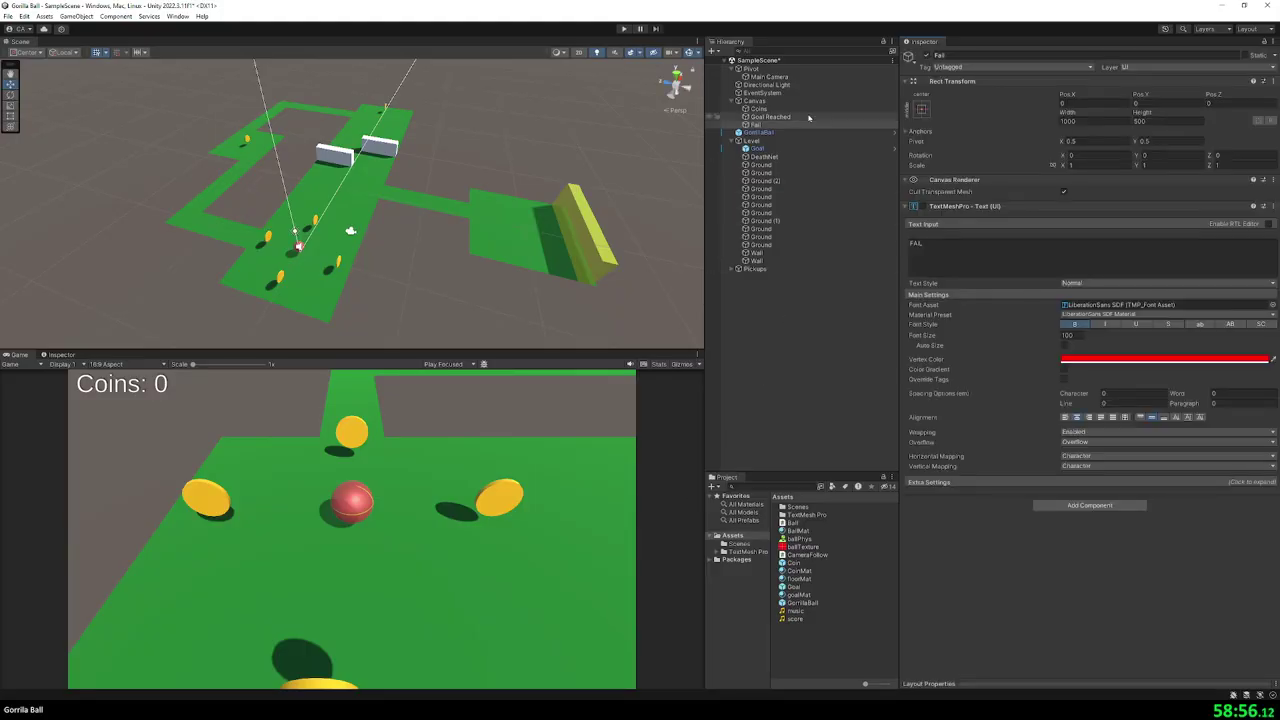
- Assign the Fail text to GorillaBall's Fail Text slot, then test-play to see FAIL on death
click(940, 240)
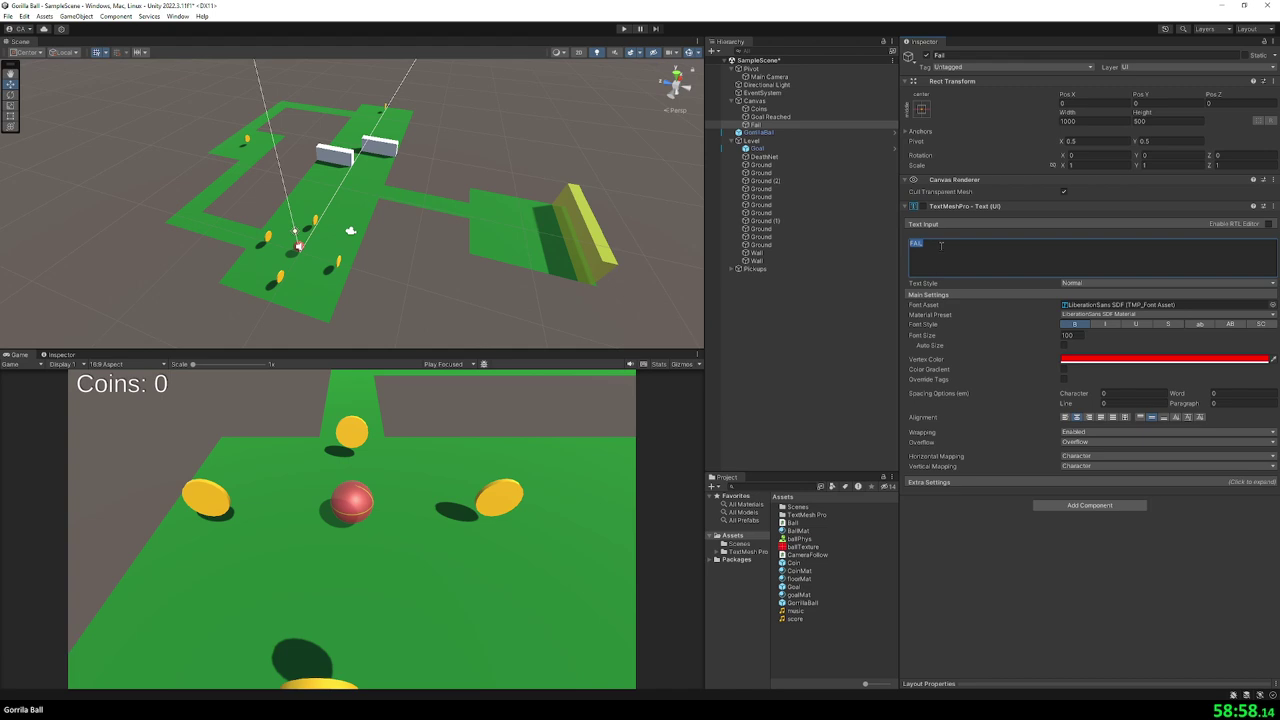
click(766, 131)
drag(764, 124, 1160, 386)
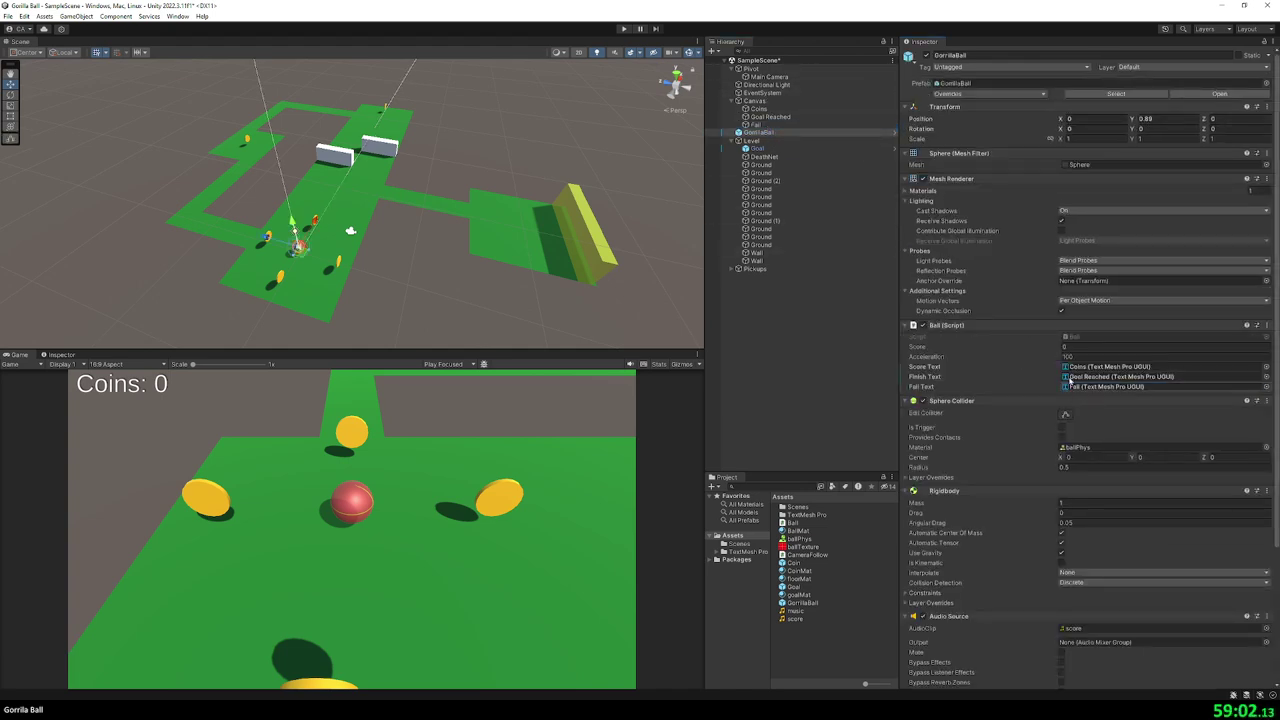
click(624, 29)
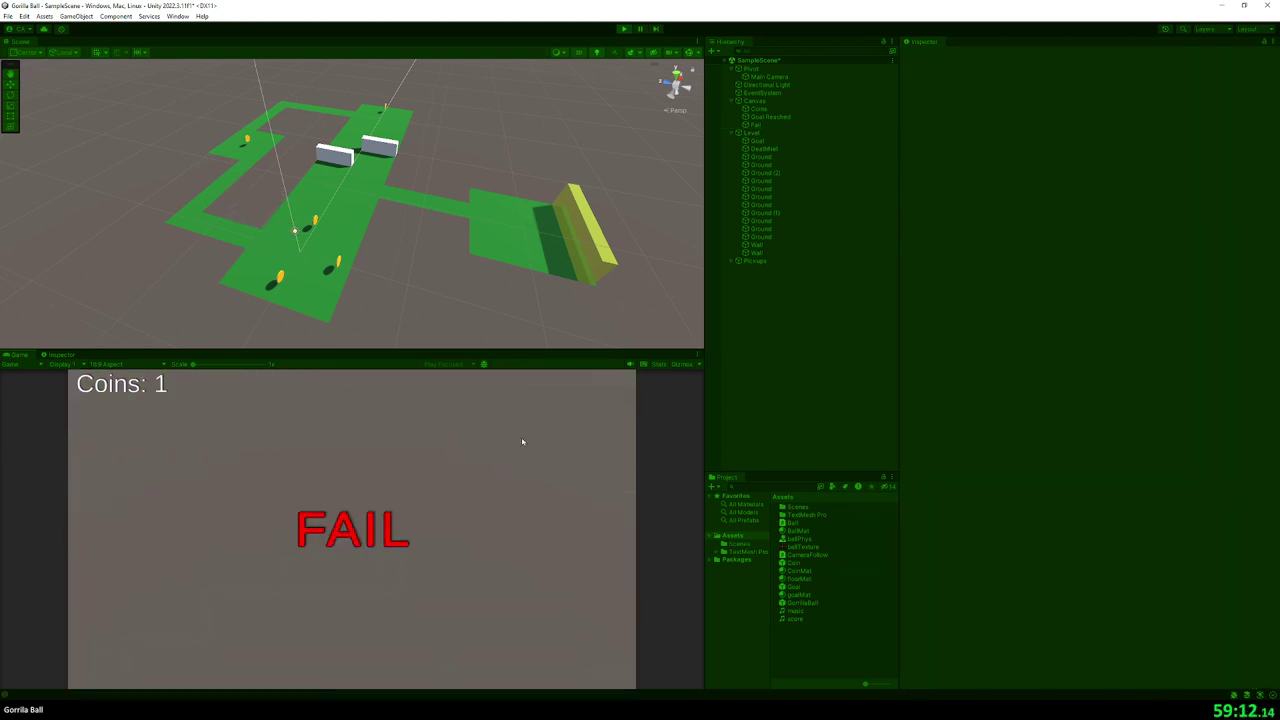
click(625, 28)
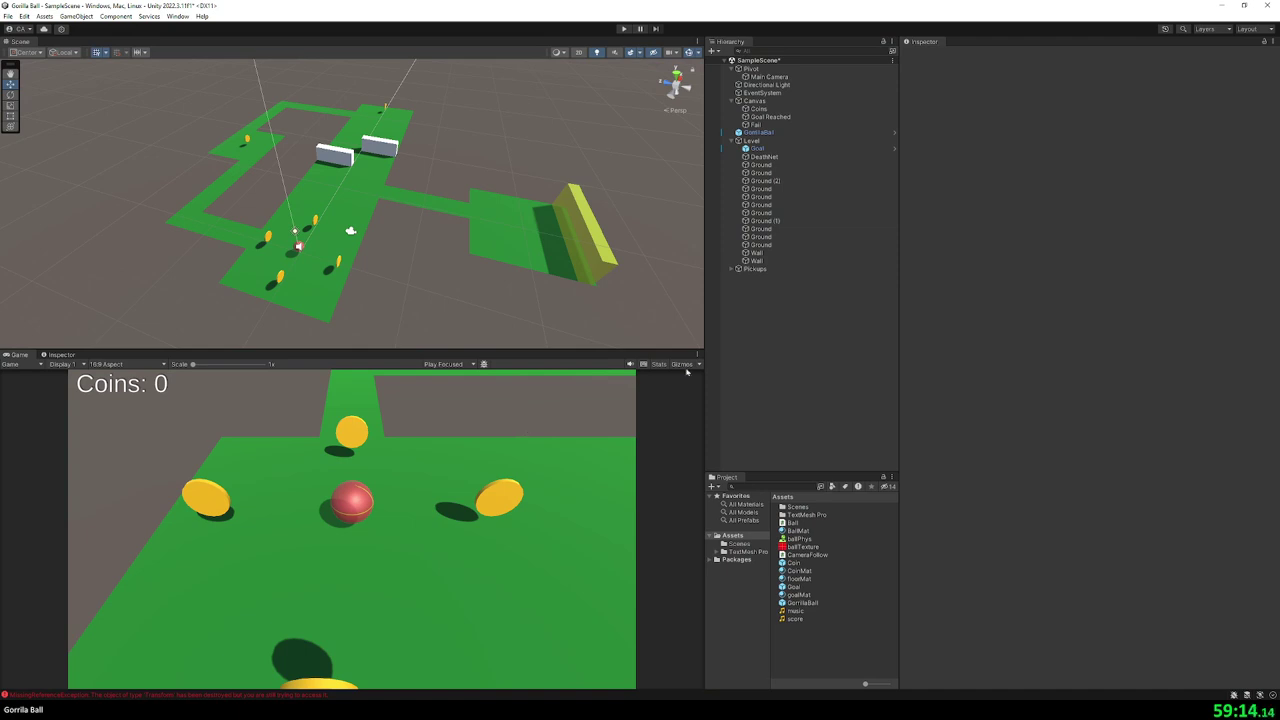
right_click(754, 335)
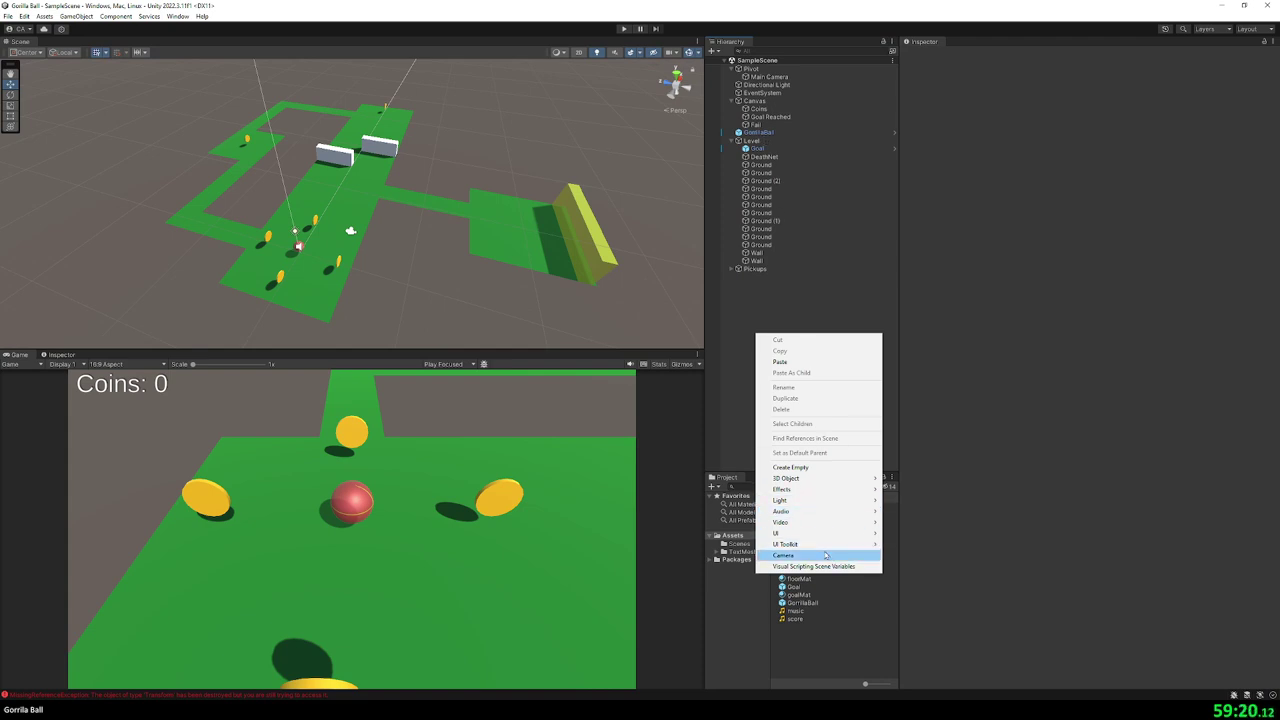
mouse_move(828, 533)
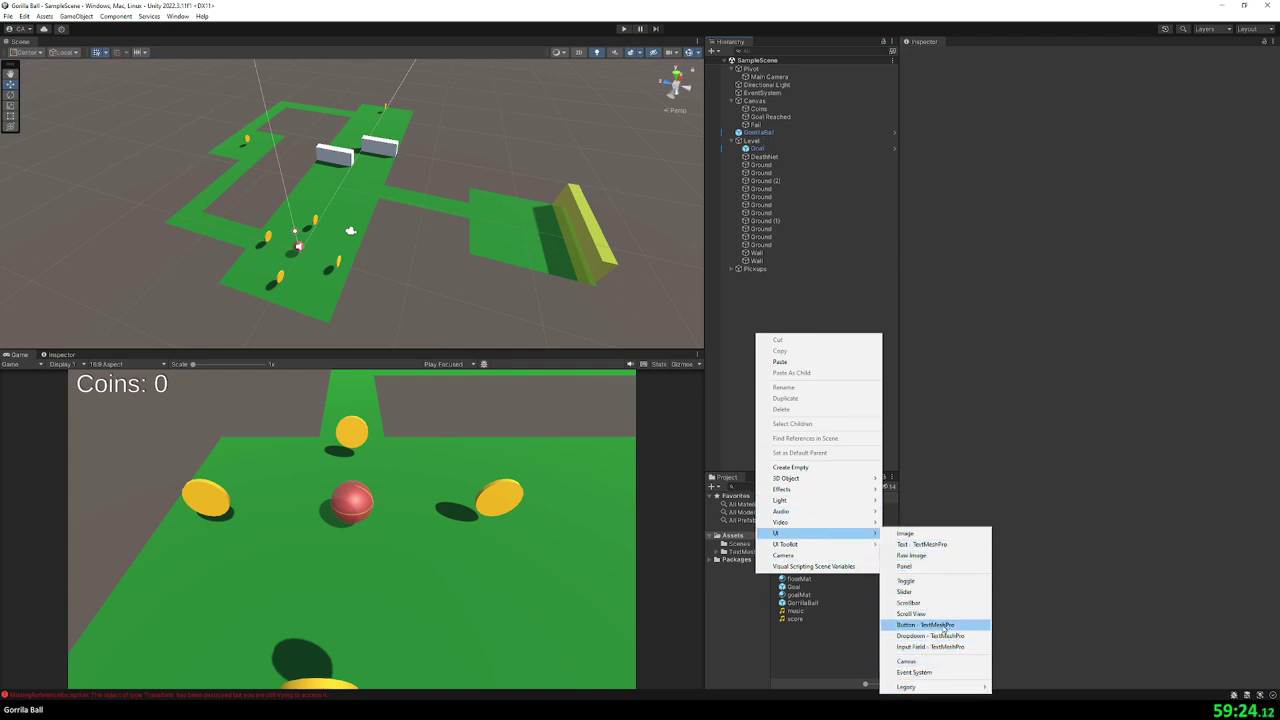
click(925, 624)
text(Reset)
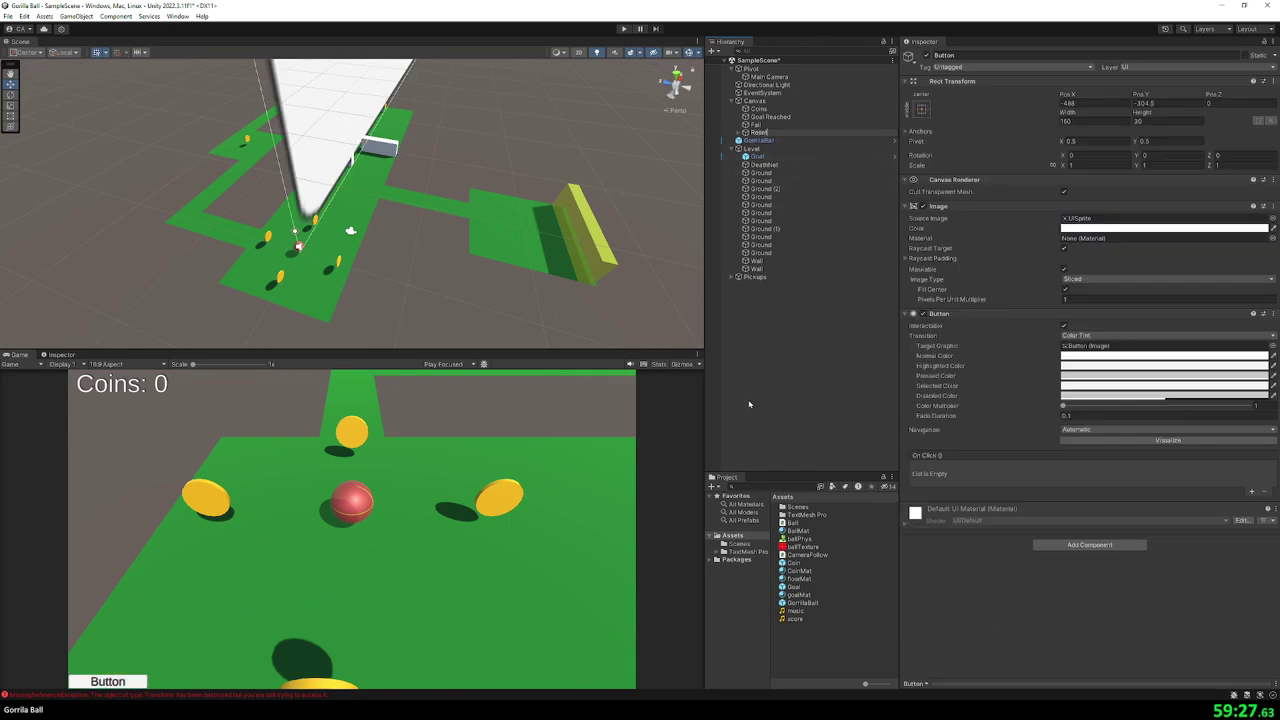
key(Return)
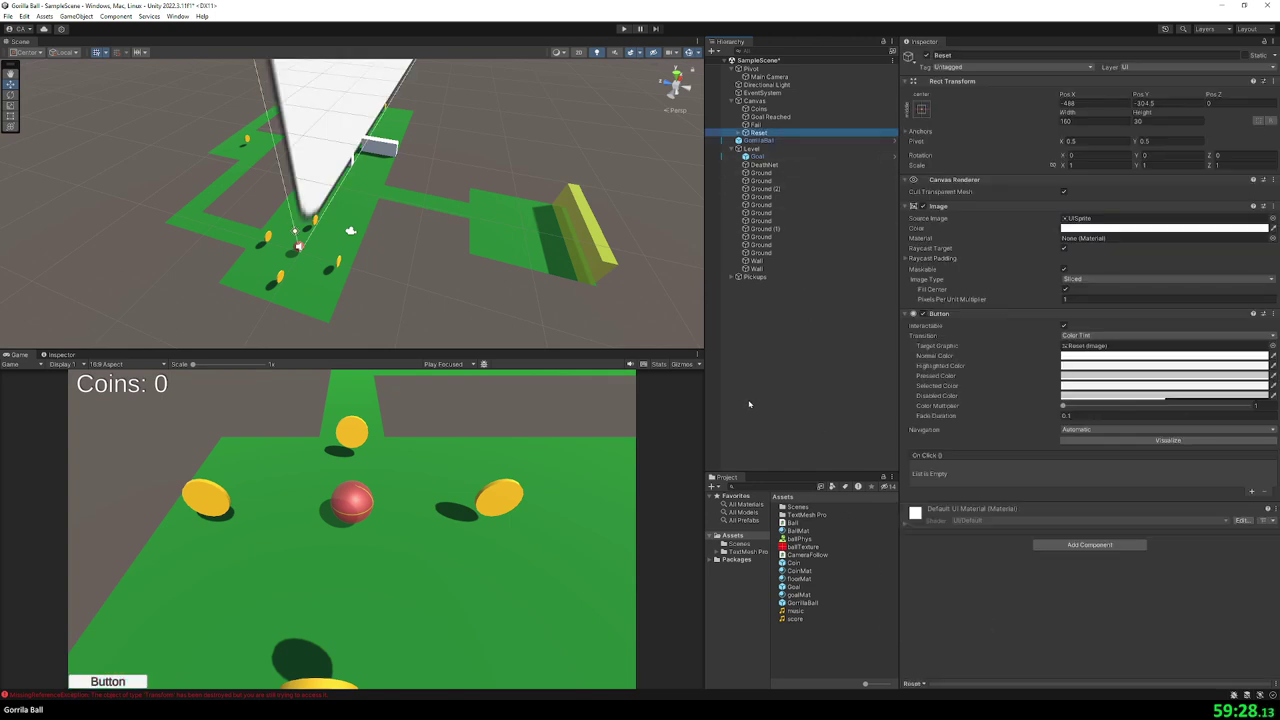
click(740, 133)
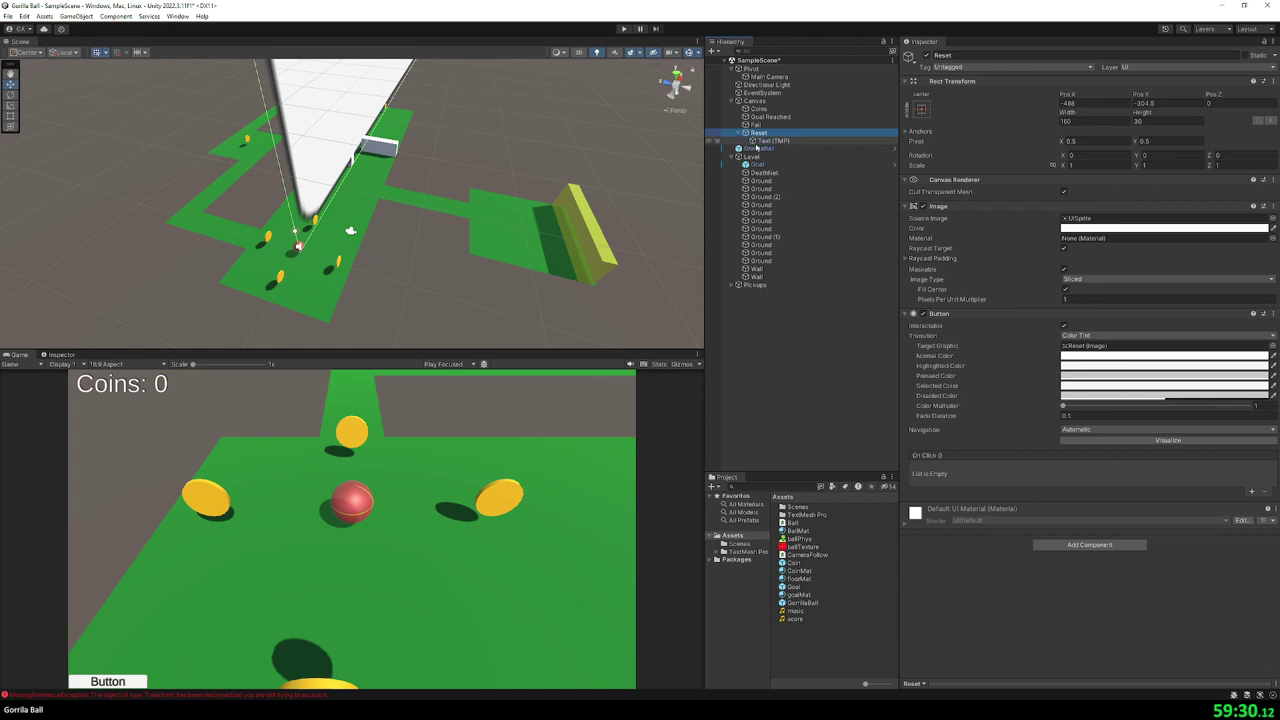
click(773, 140)
click(930, 245)
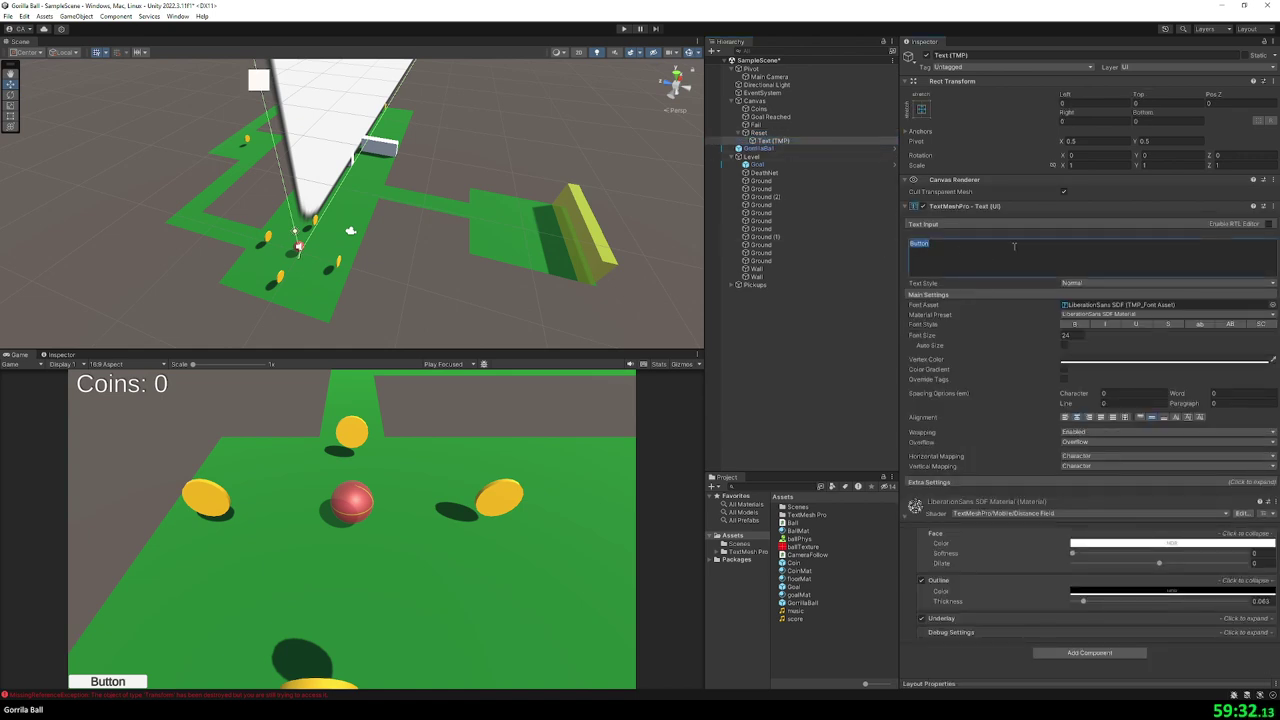
text(reset)
text(/)
text(R)
drag(911, 243, 949, 242)
key(BackSpace)
text(Reset)
key(ctrl+z)
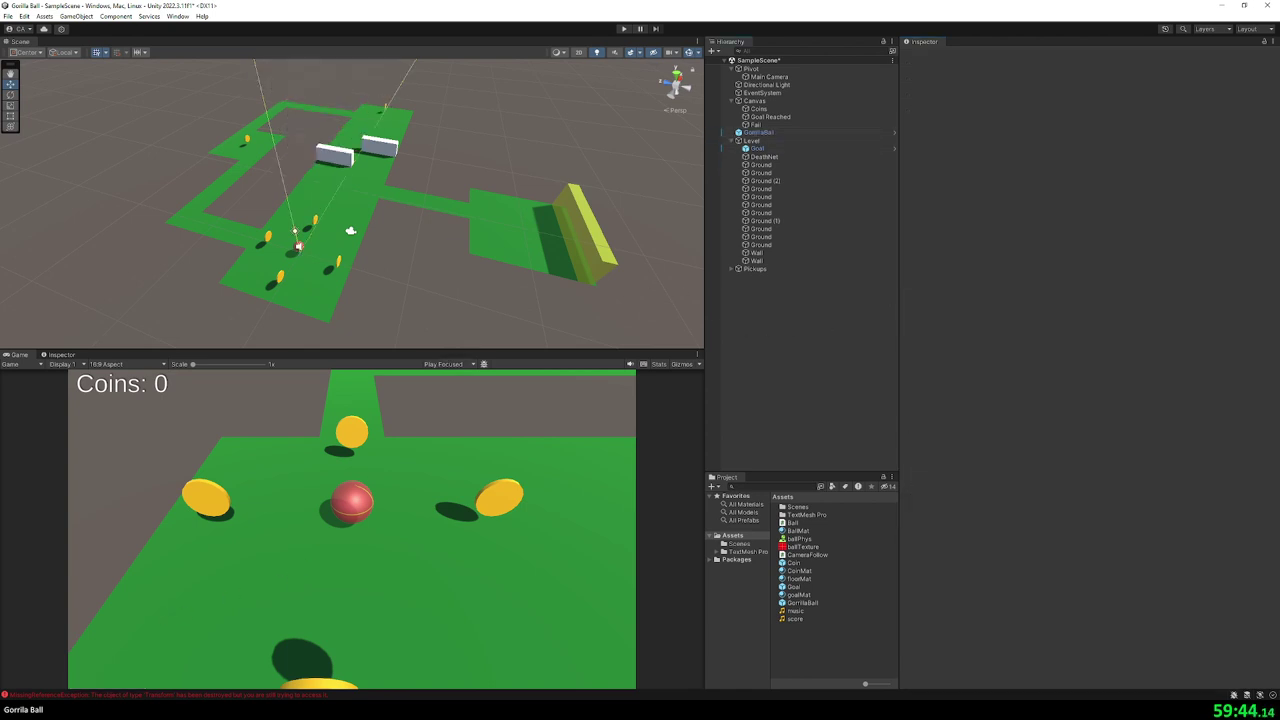